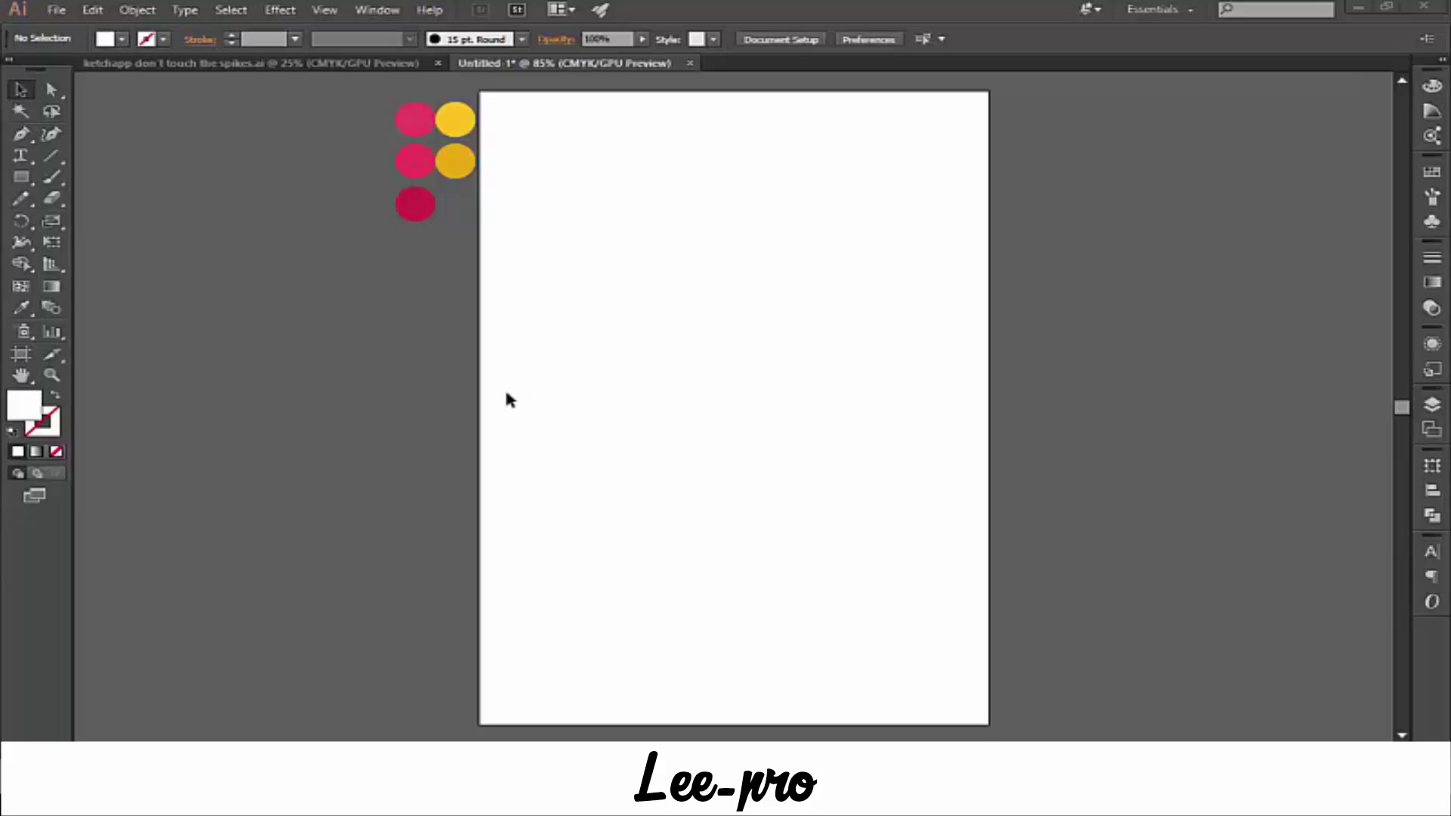
- Draw a rounded rectangle near the top centre and fill it with the swatch circle's pink
left_click(21, 176)
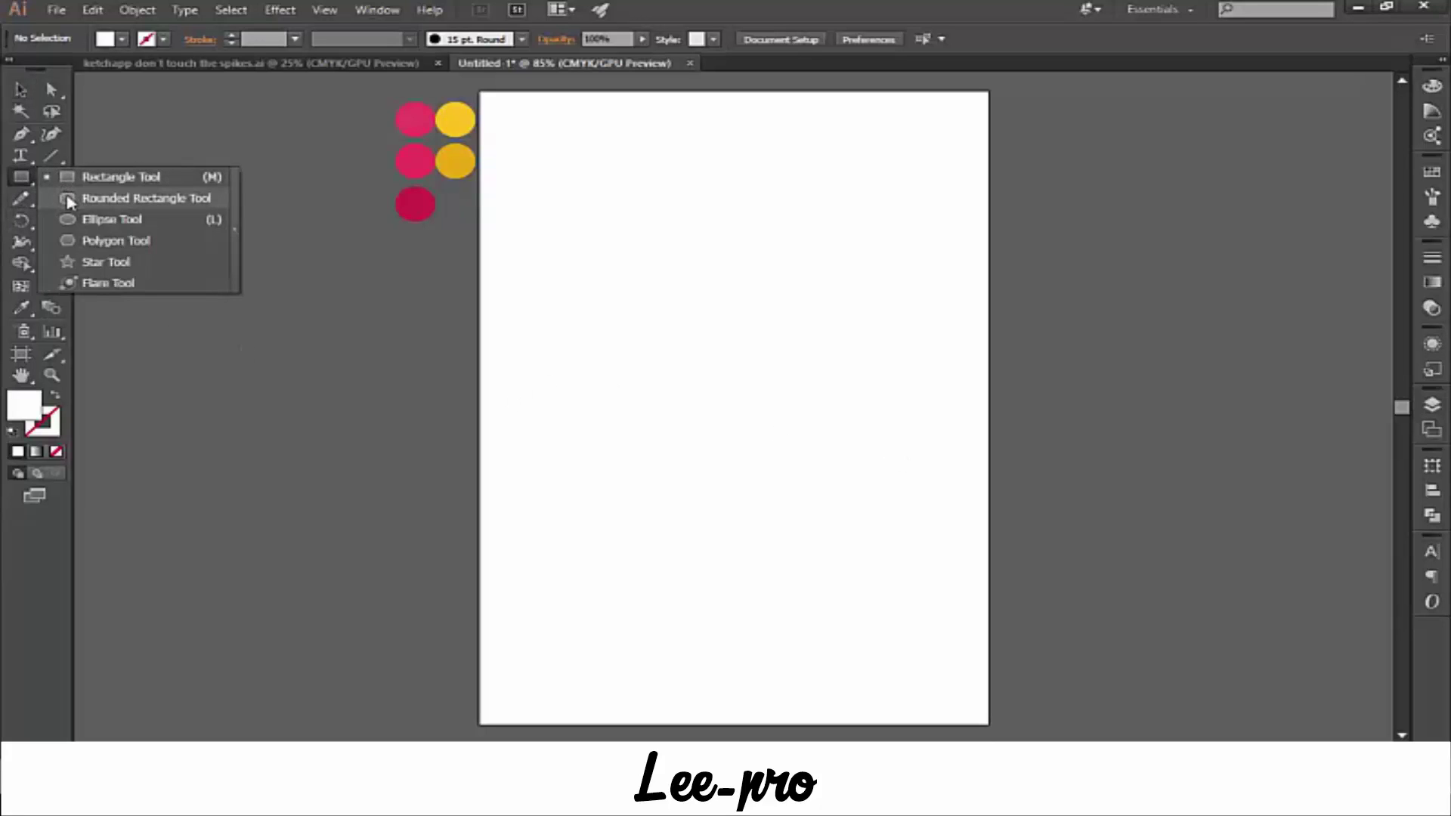
left_click(67, 199)
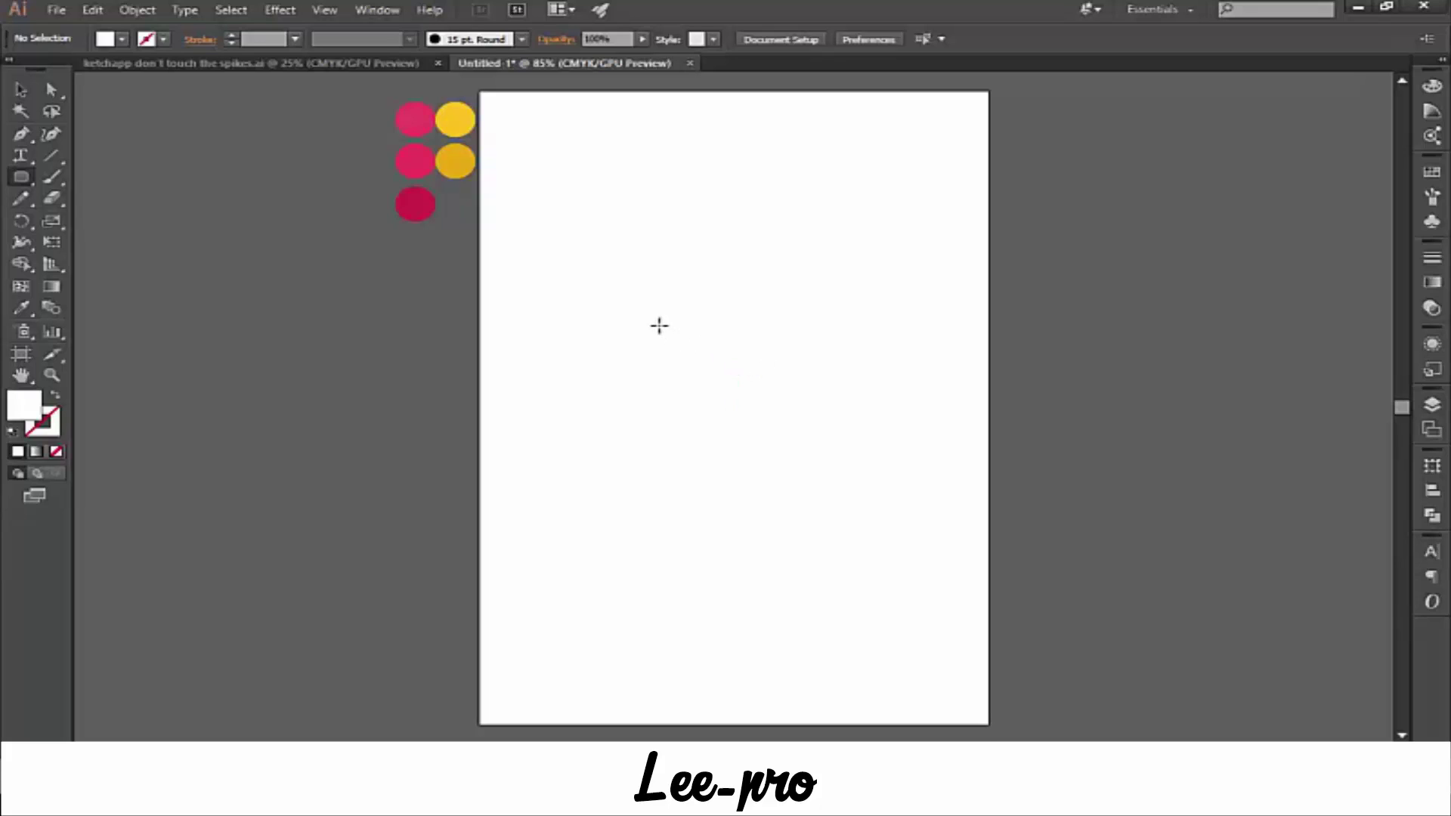
left_click_drag(641, 226, 756, 297)
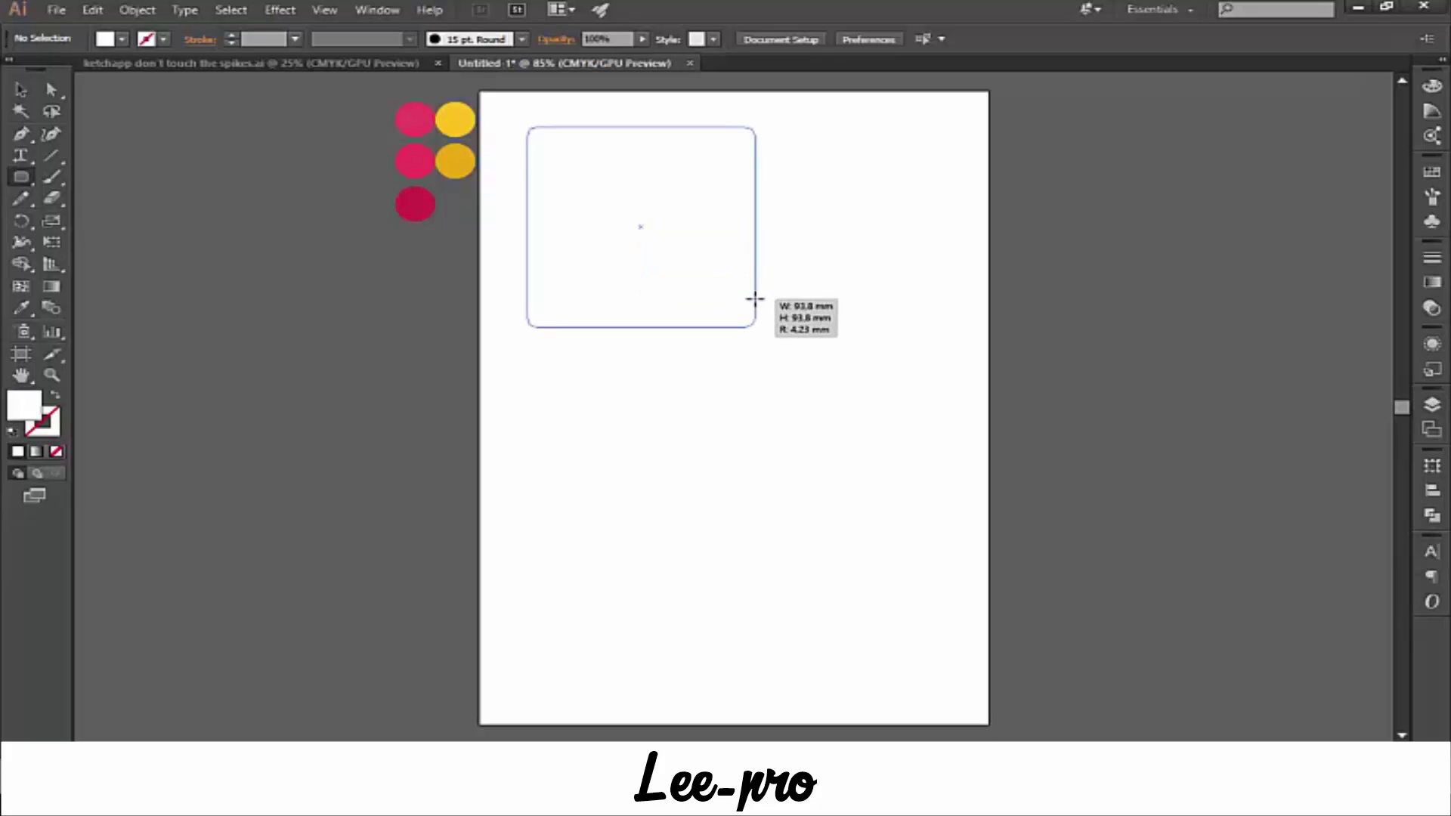
mouse_move(757, 297)
left_mouse_down()
mouse_move(724, 269)
mouse_move(779, 333)
left_mouse_up()
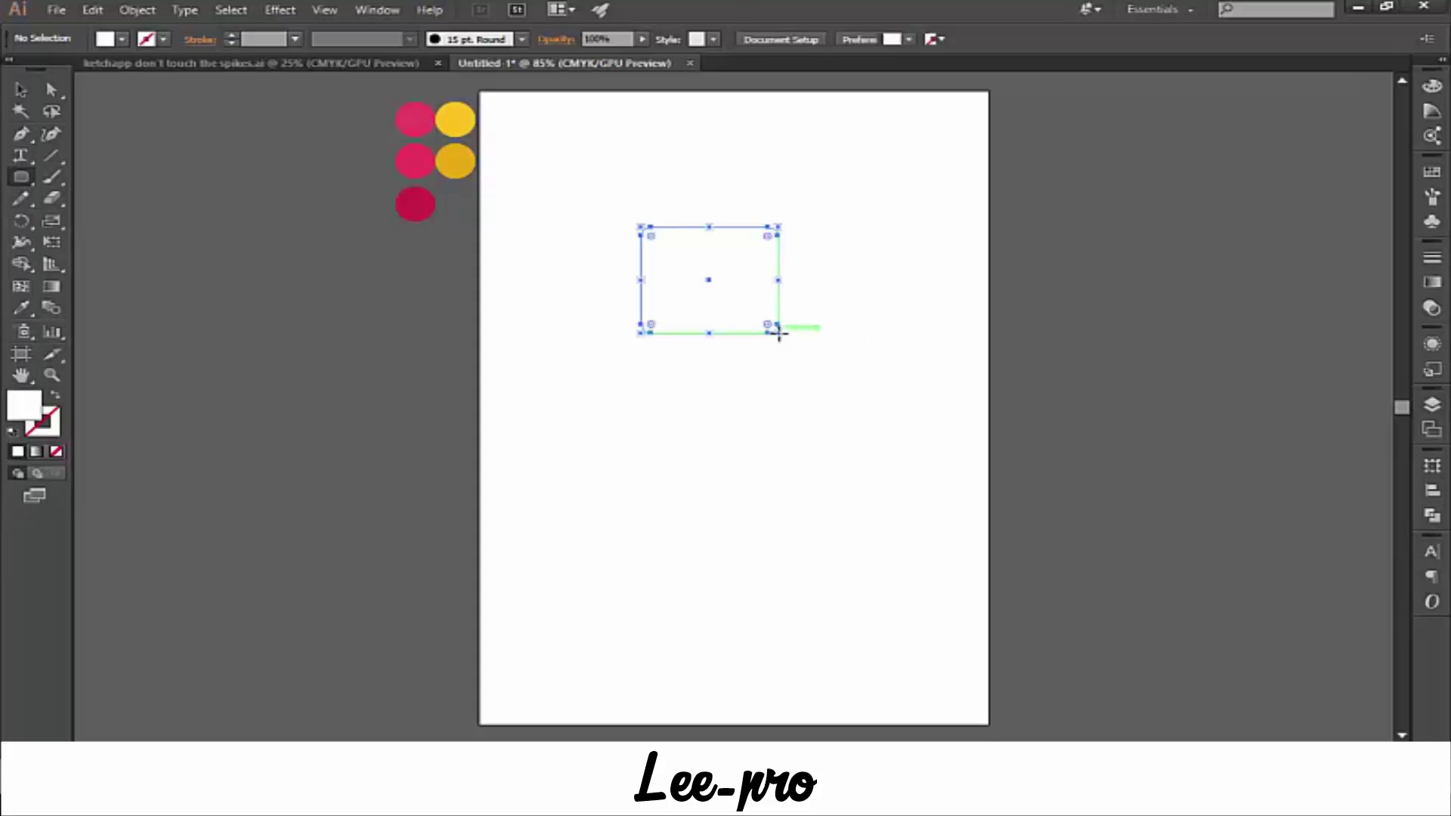
double_click(34, 415)
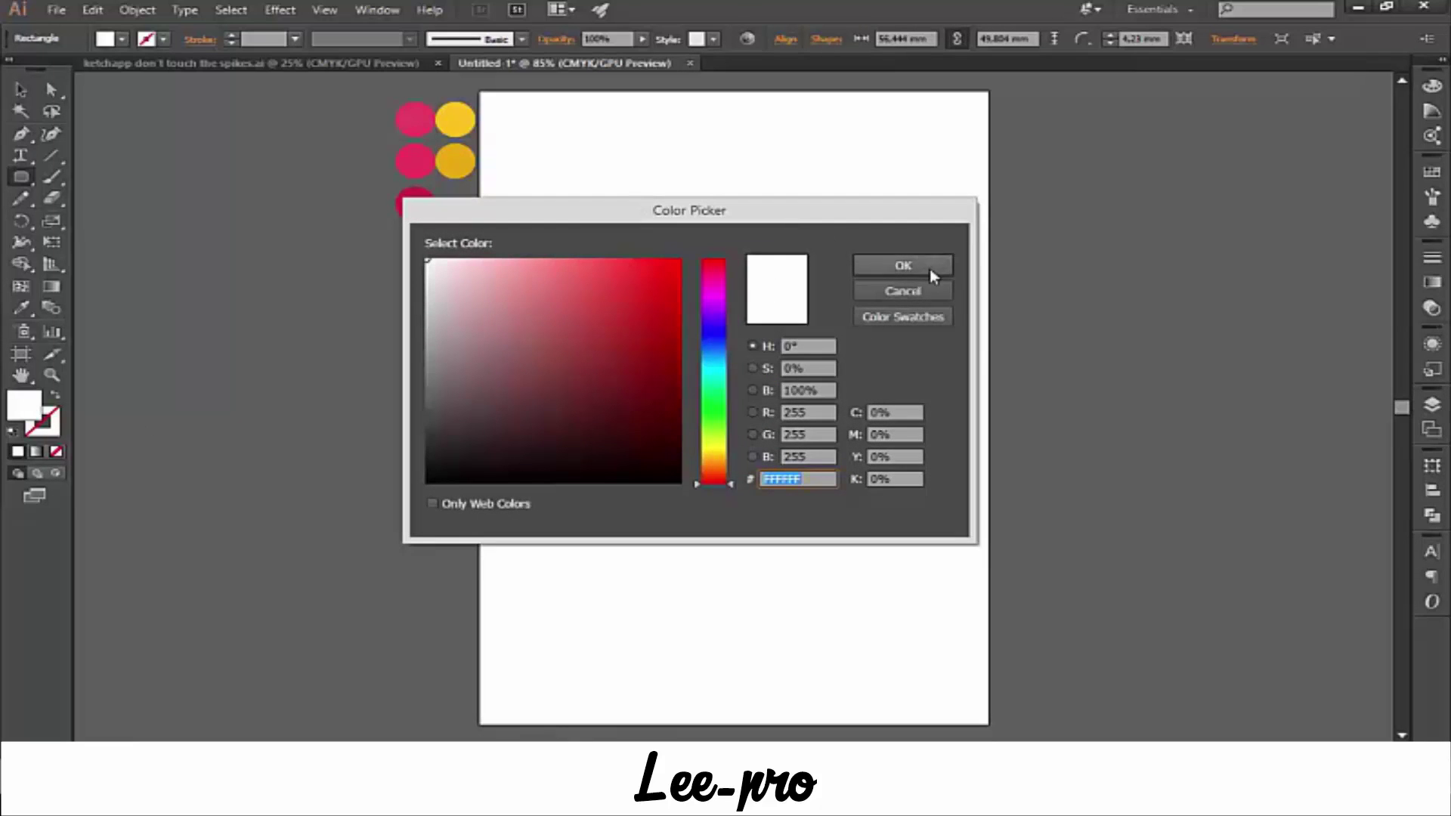
left_click(930, 269)
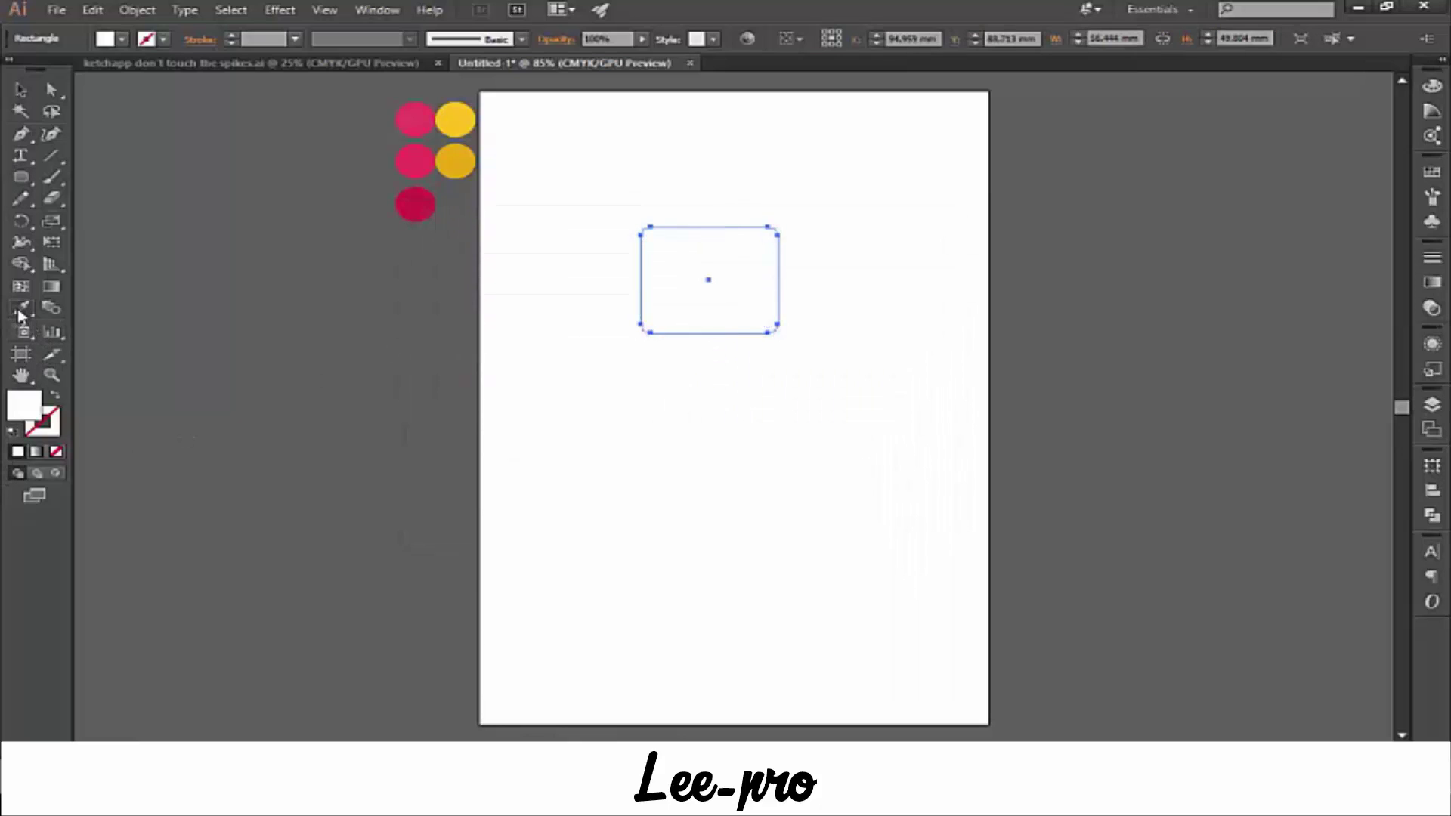
left_click(22, 309)
left_click(421, 124)
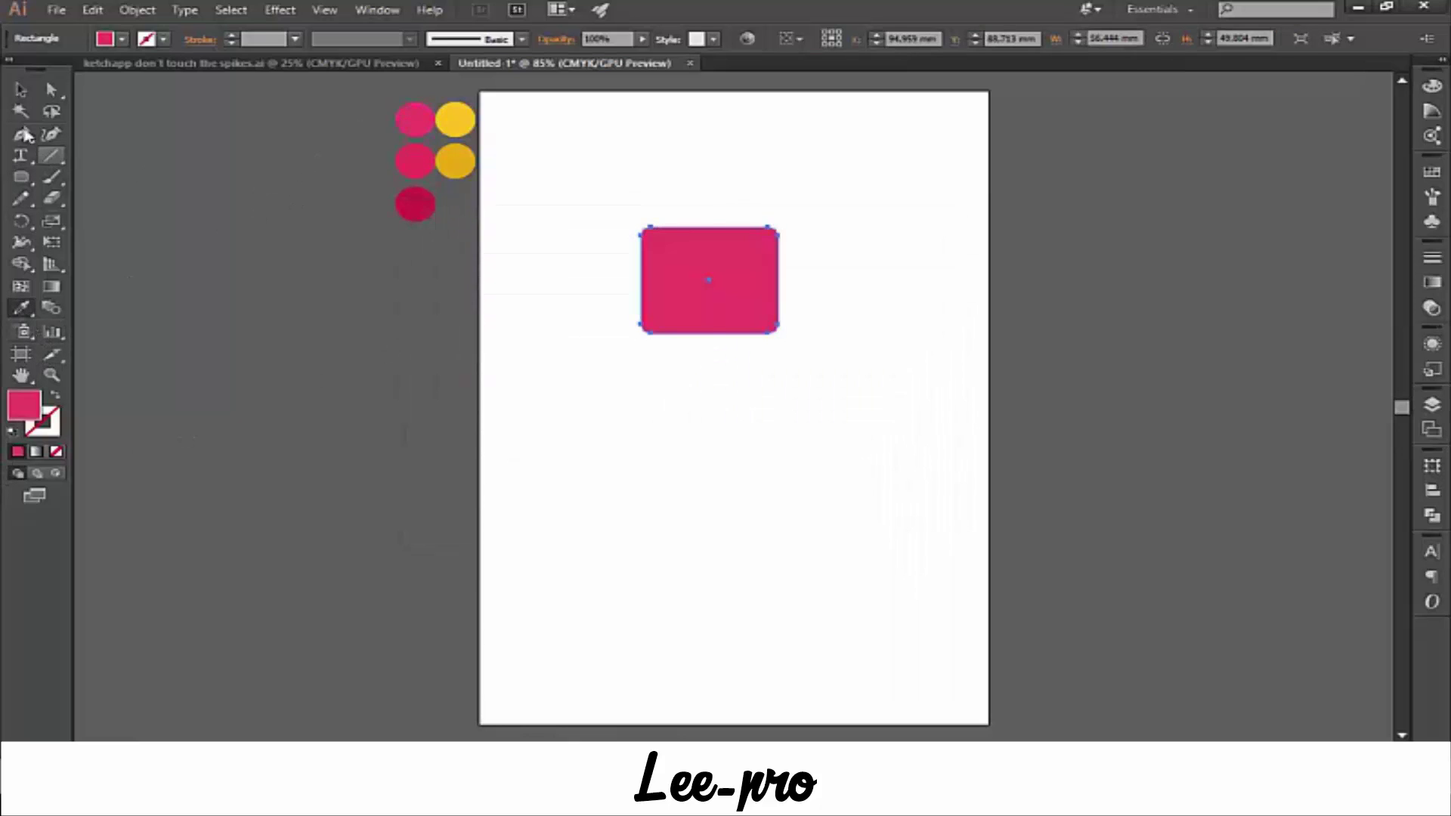
- Adjust the pink rounded rectangle's height and move it into place near the top
left_click(21, 90)
left_click(755, 452)
left_click_drag(751, 331, 751, 314)
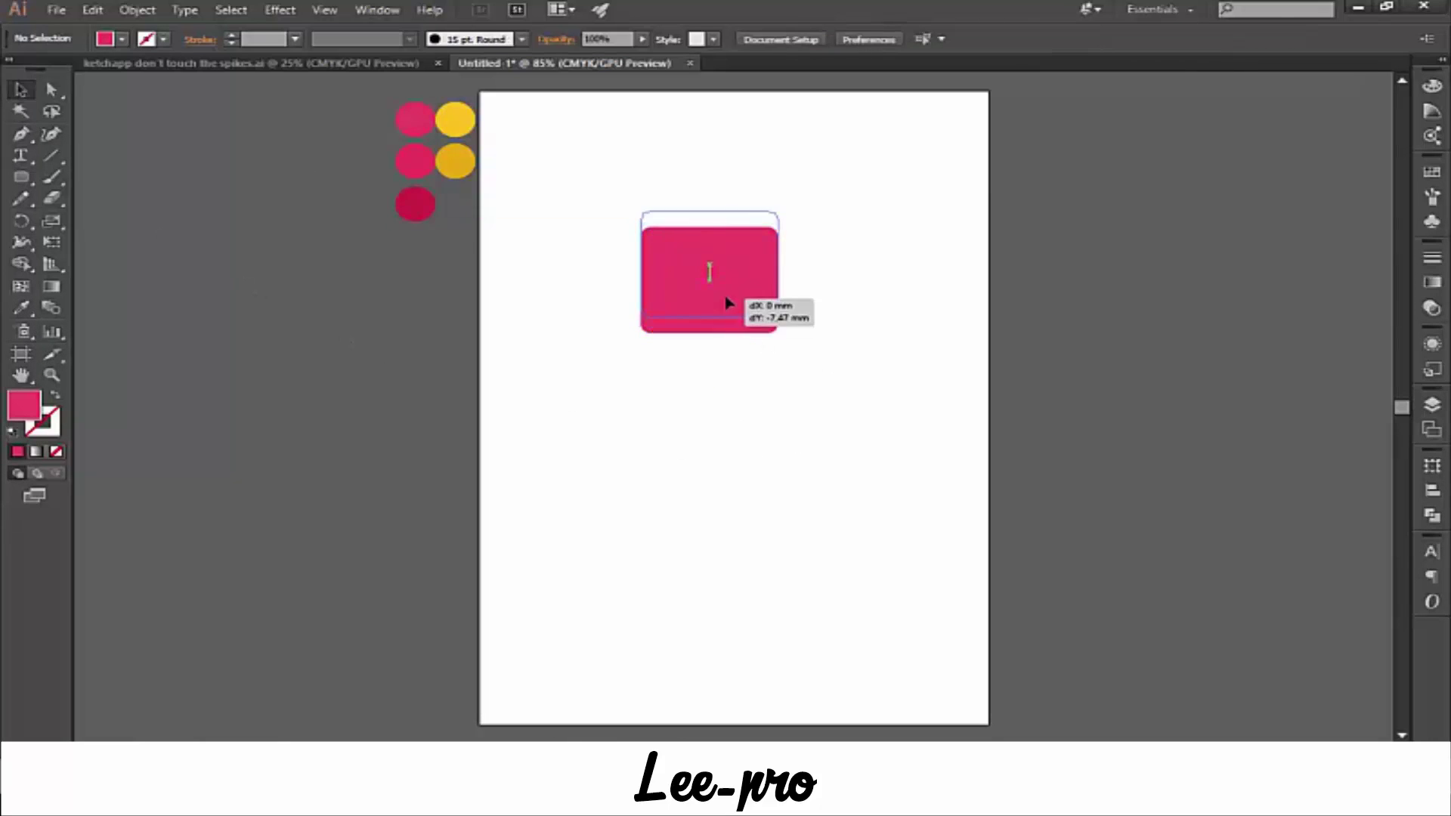
left_click(713, 259)
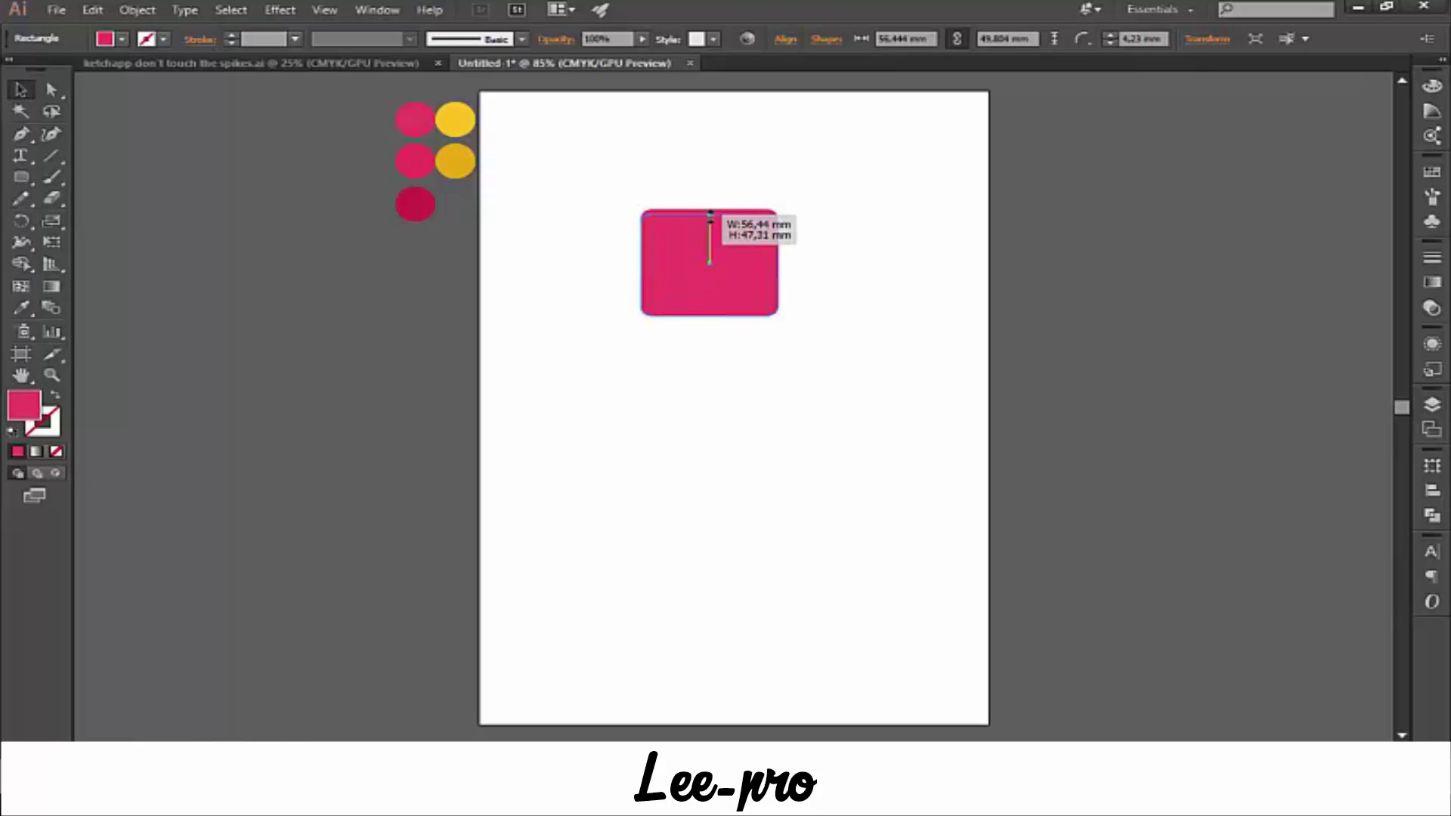
left_click_drag(709, 210, 709, 222)
left_click(715, 217)
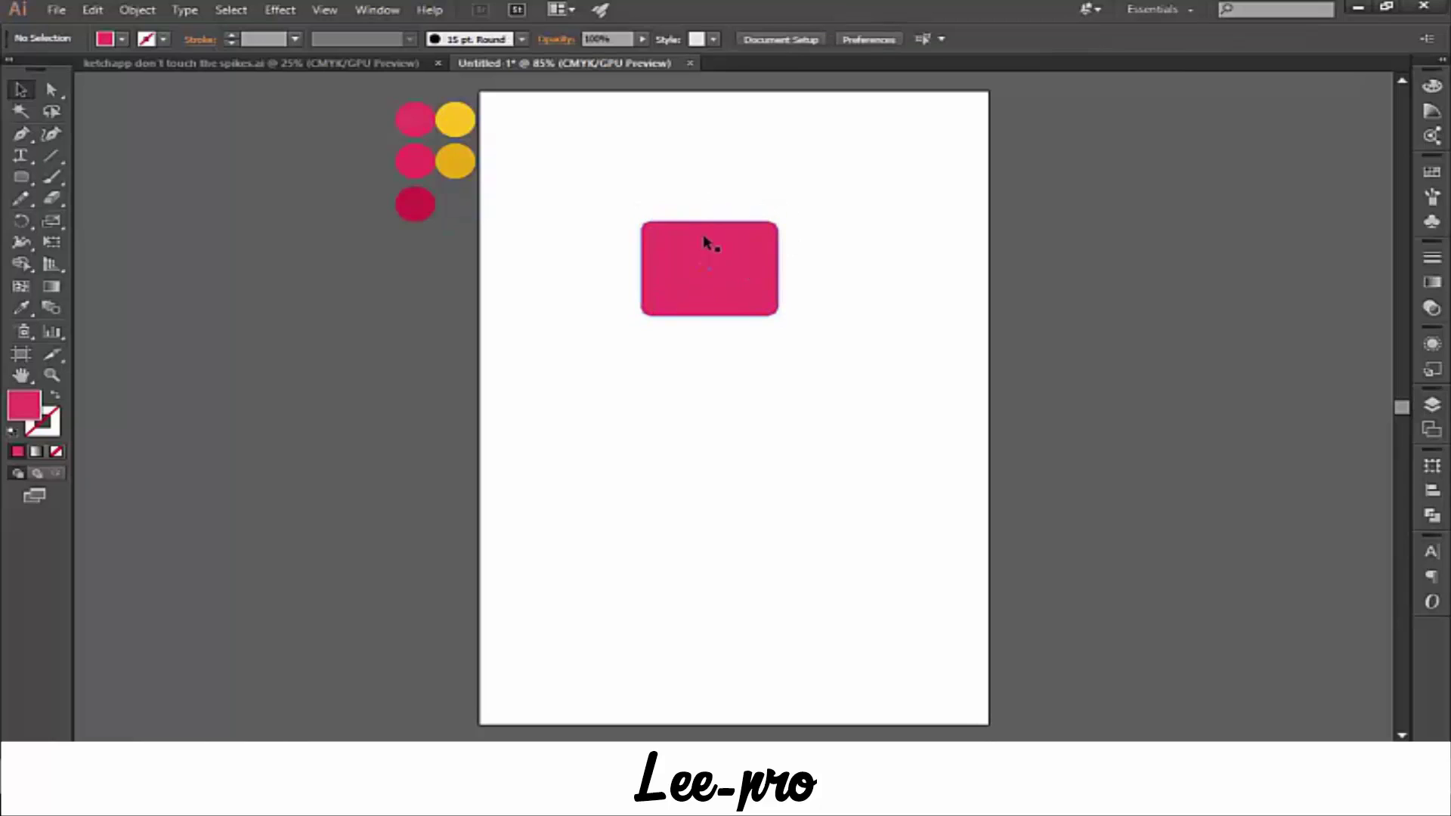
left_click(704, 226)
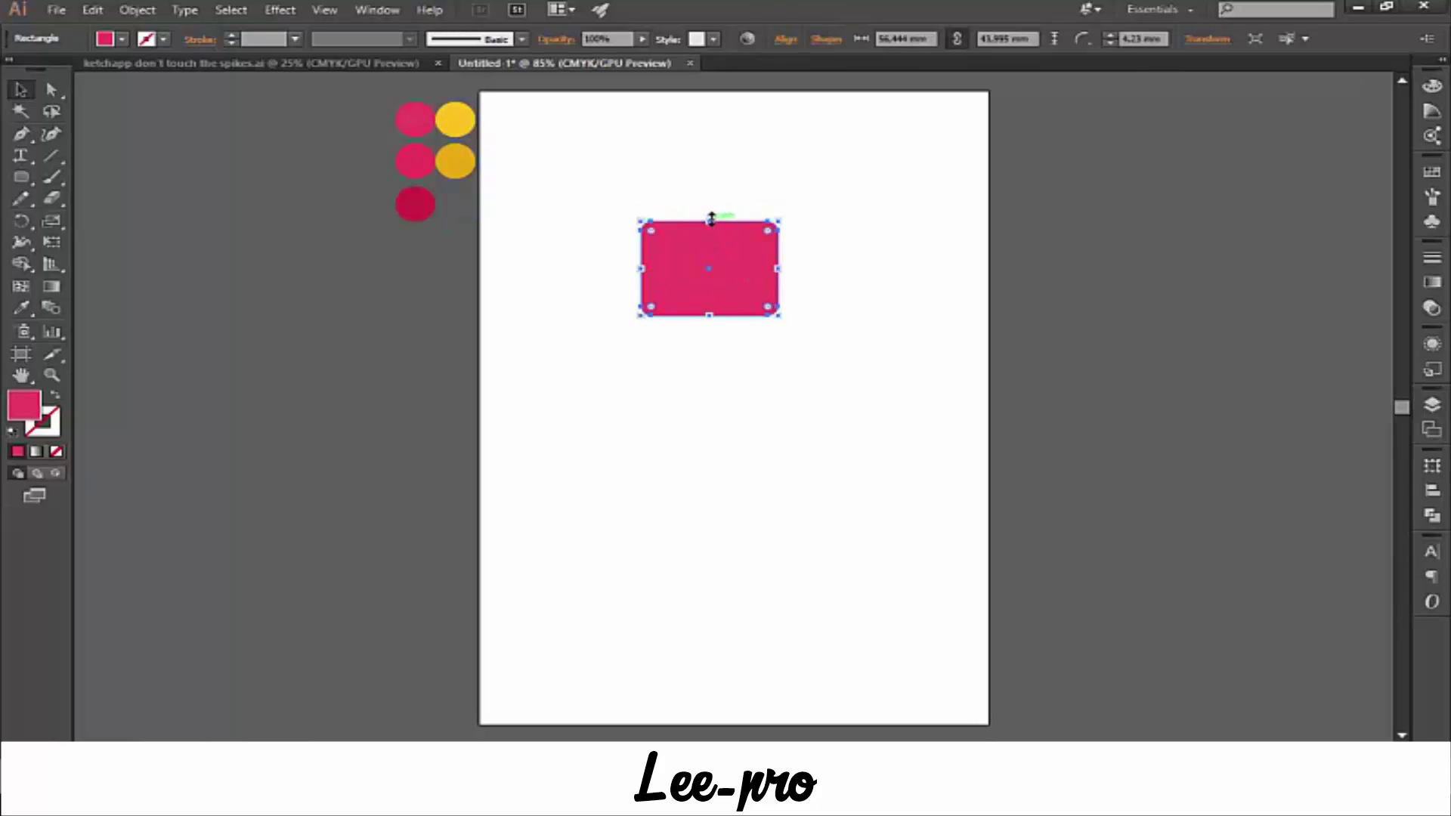
left_click_drag(712, 220, 715, 210)
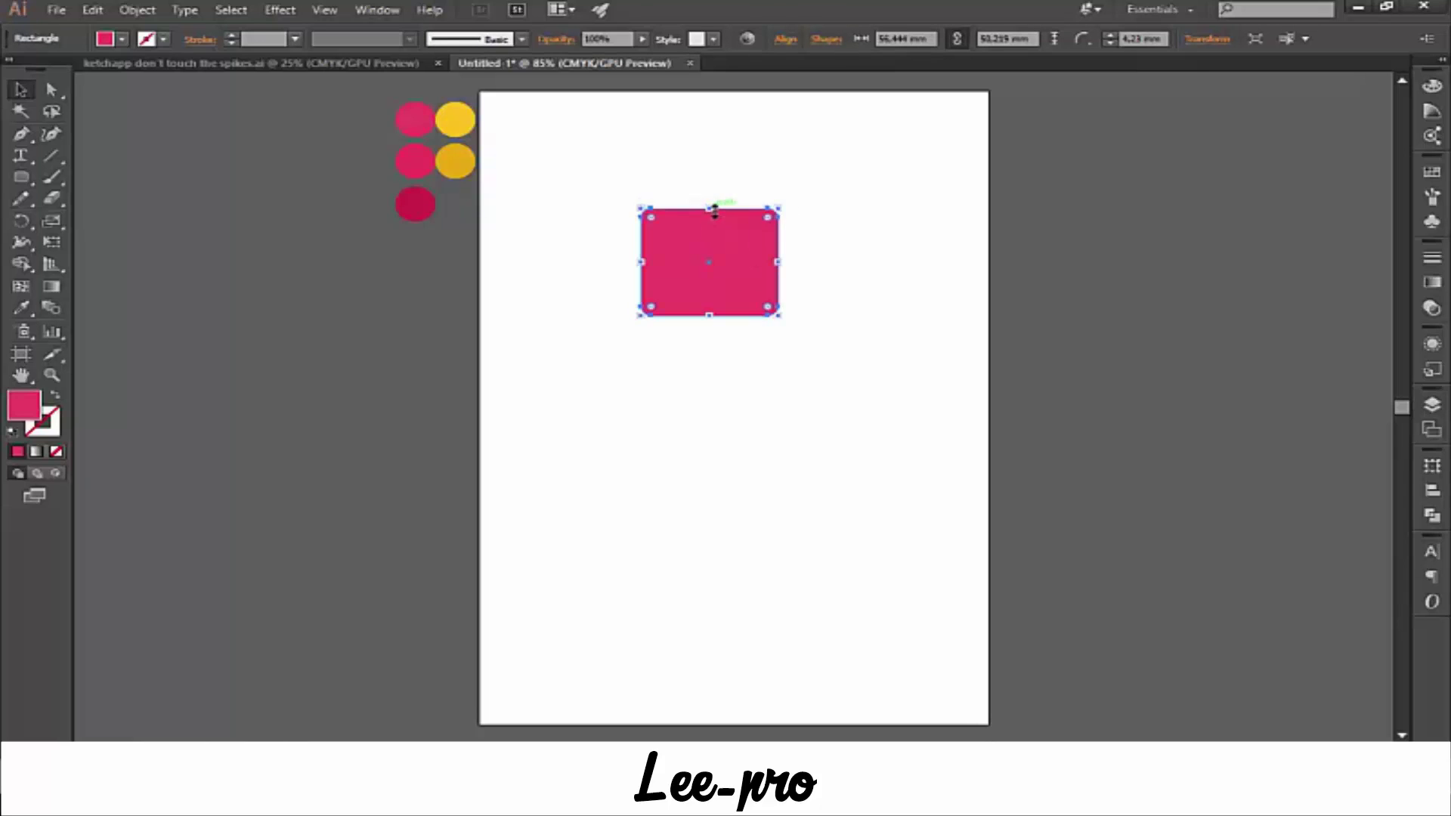
left_click(859, 234)
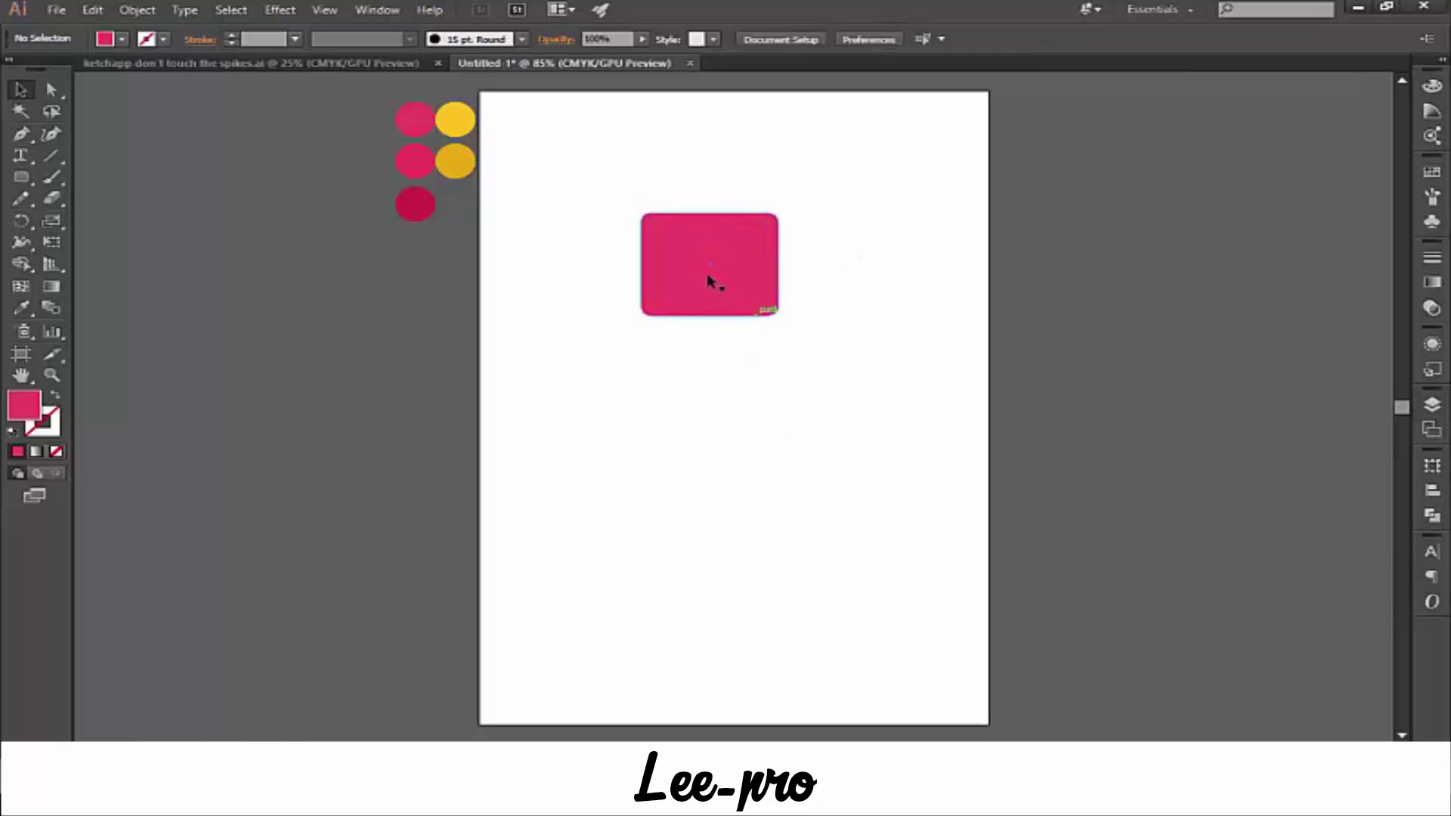
mouse_move(724, 306)
left_mouse_down()
mouse_move(698, 329)
mouse_move(741, 338)
left_mouse_up()
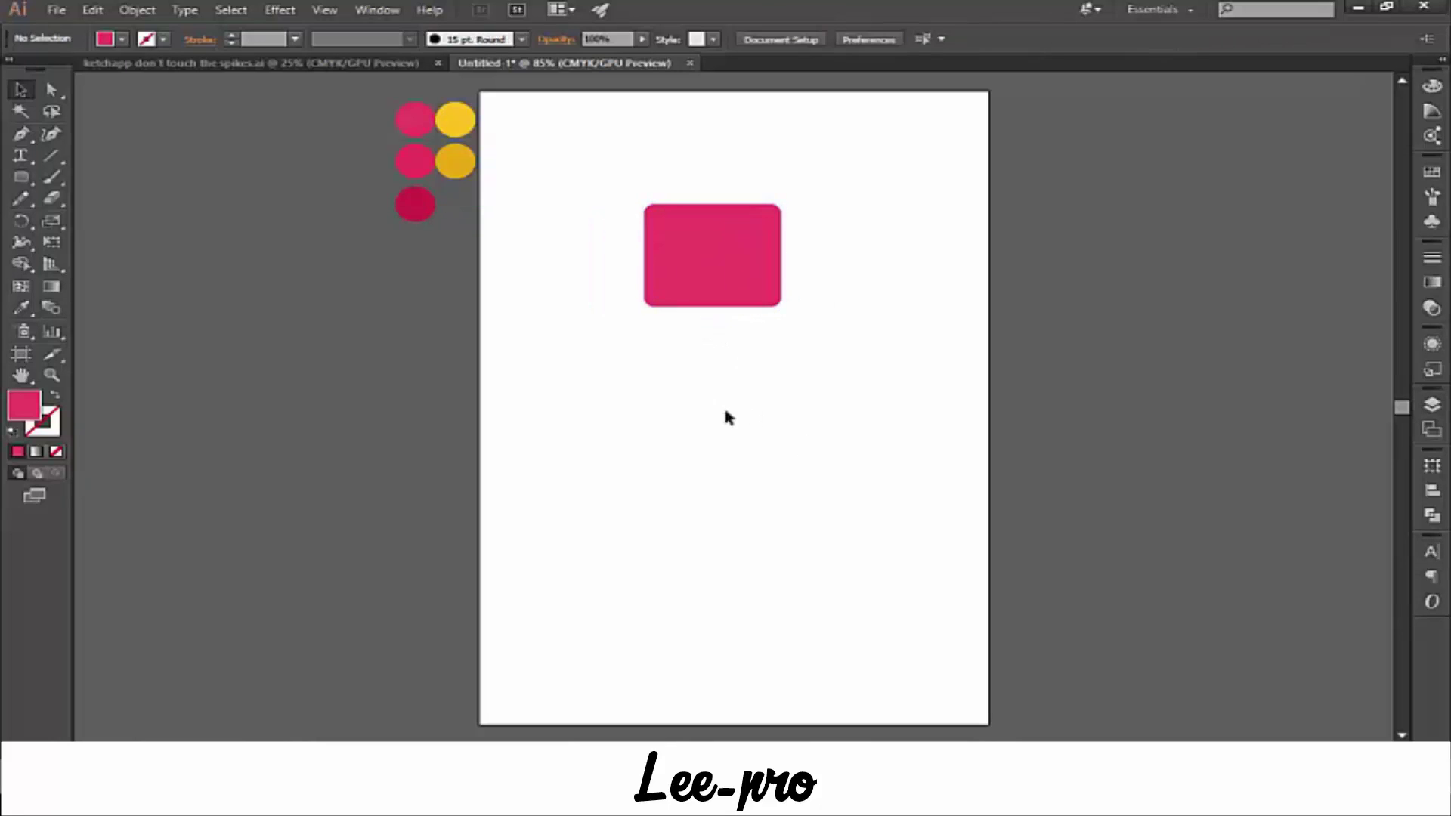
- Draw a wide rectangle across the shape's lower half and fill it with the darker pink
left_click(21, 179)
left_click(113, 177)
left_click_drag(881, 271, 568, 312)
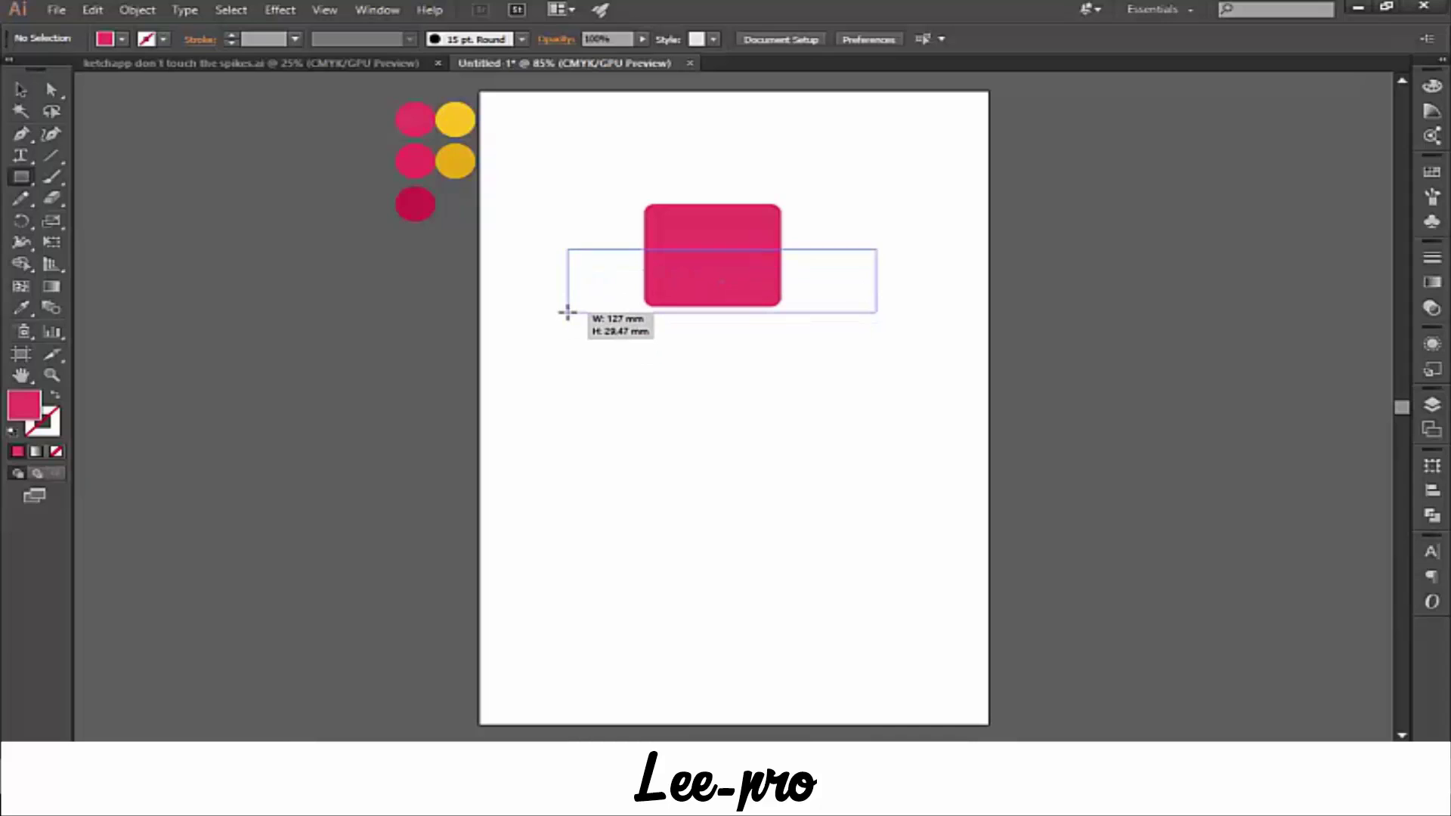
left_click_drag(568, 312, 564, 325)
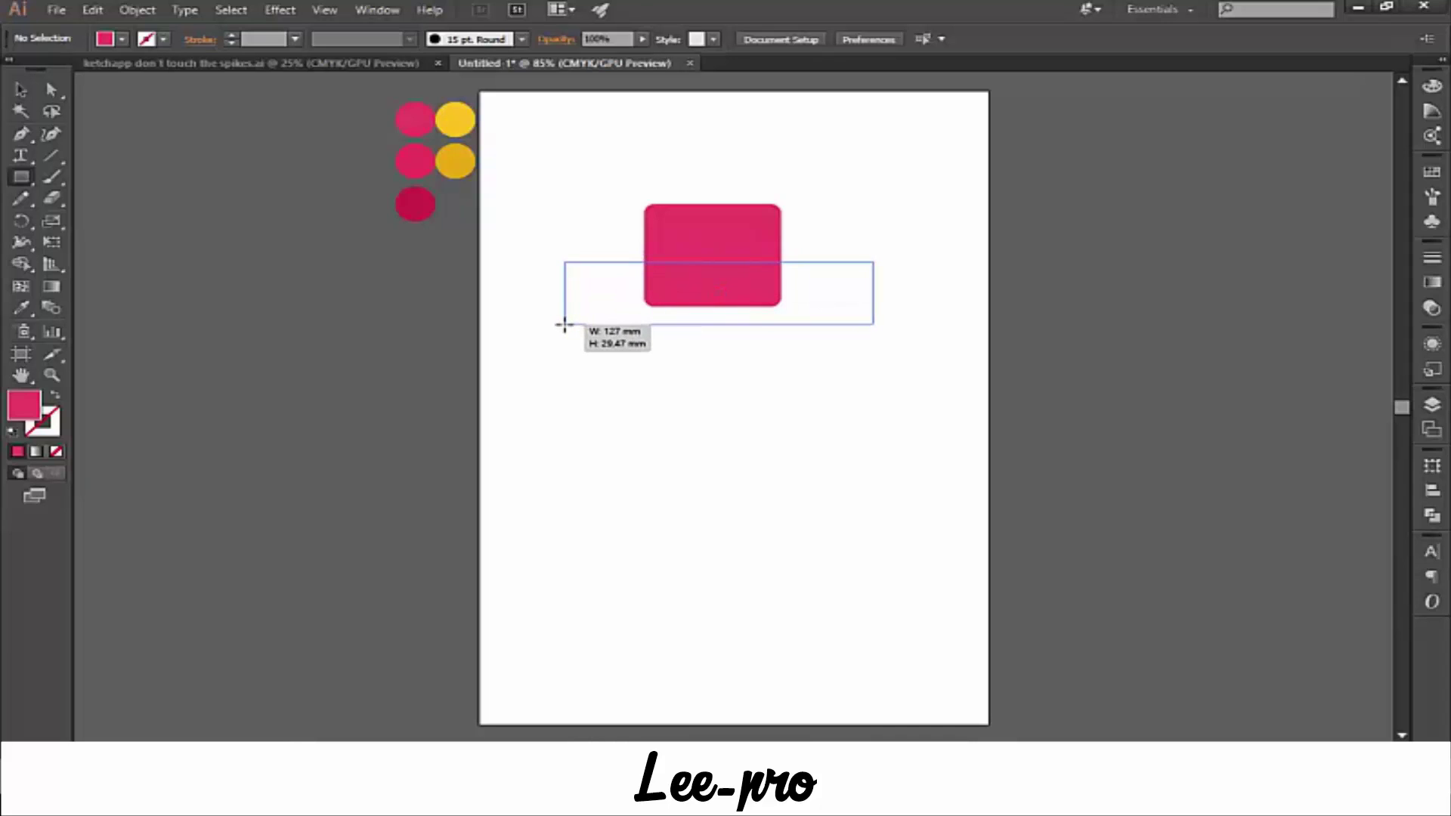
left_click_drag(564, 325, 564, 325)
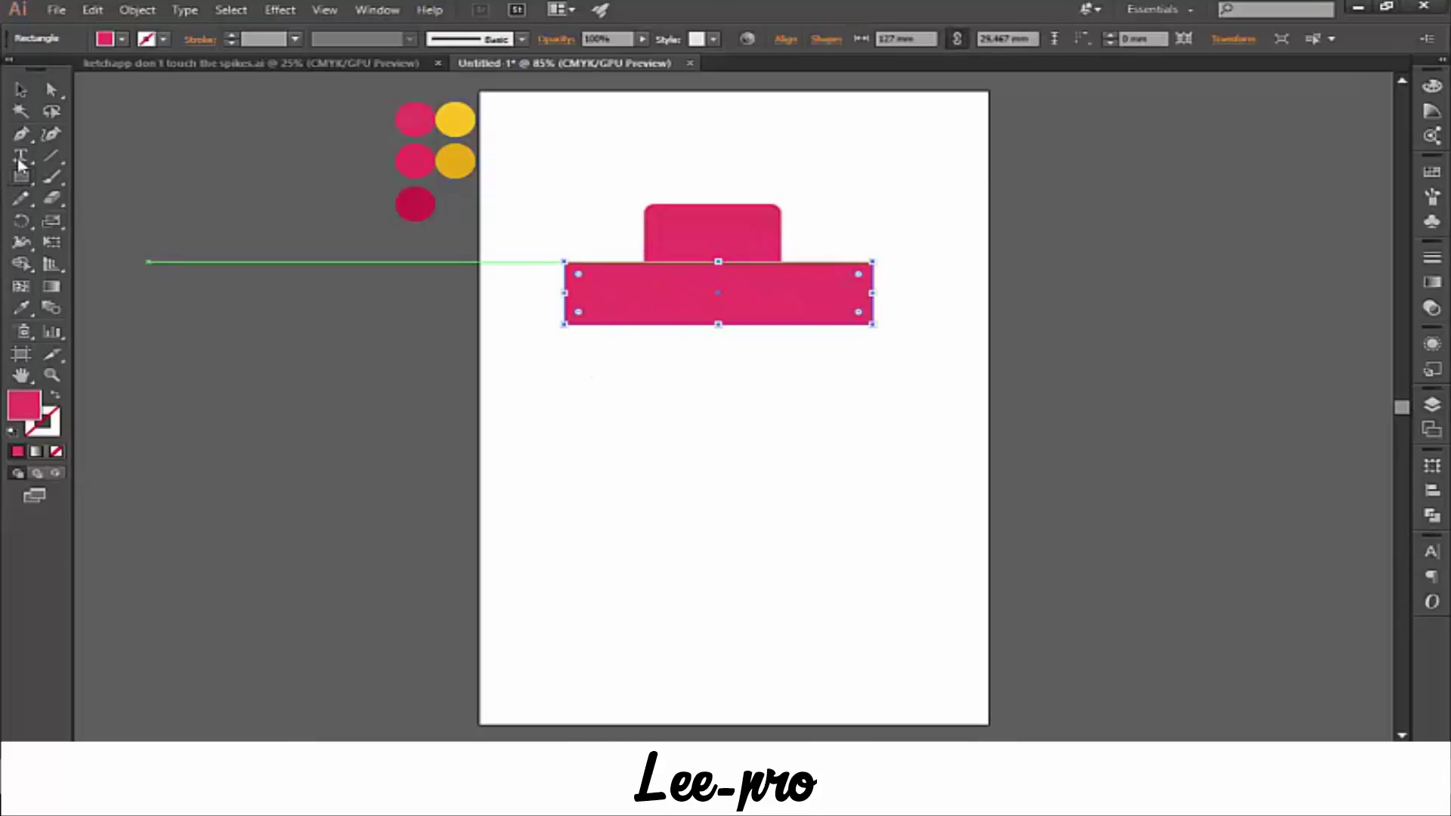
left_click(22, 309)
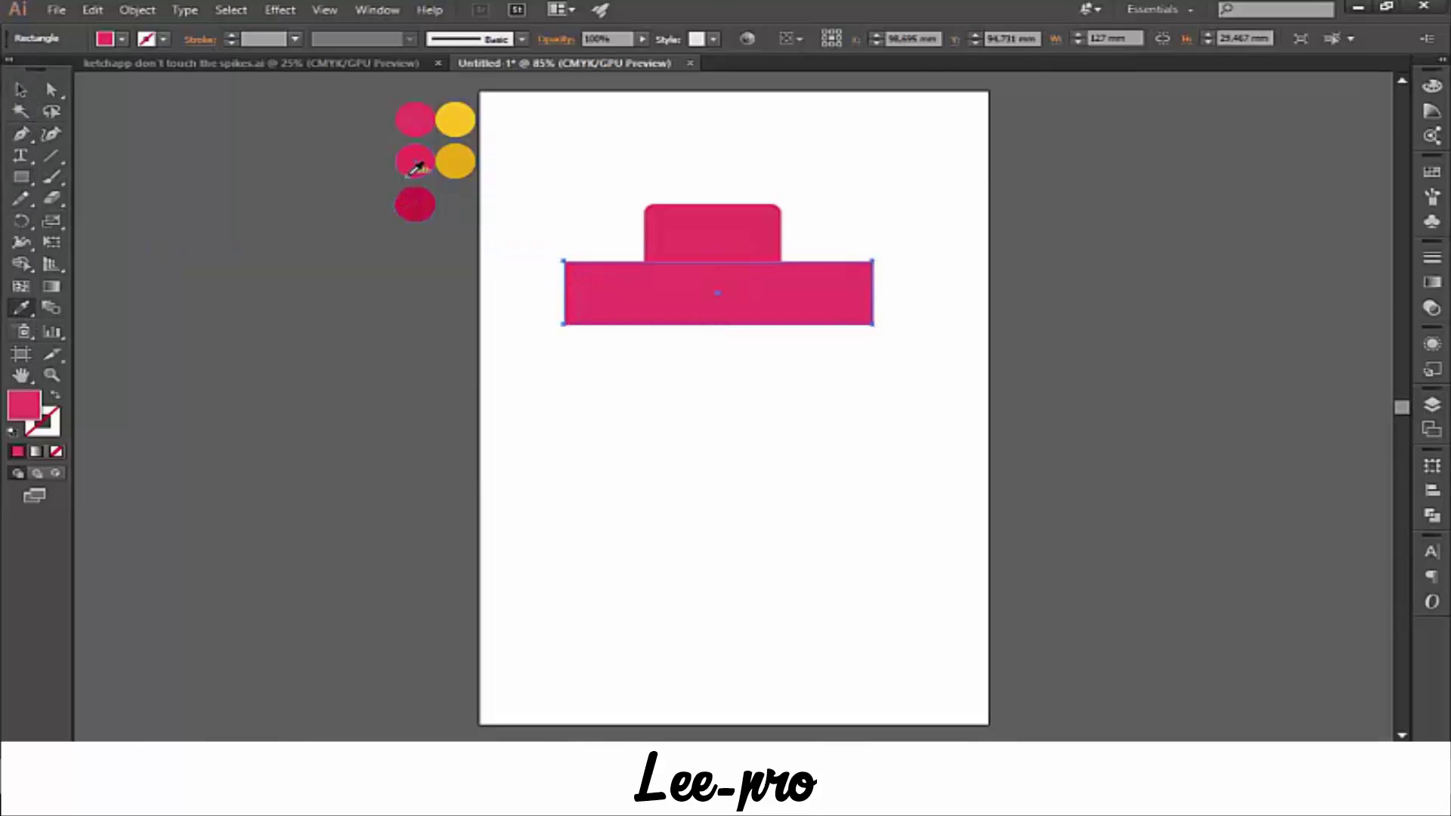
left_click(418, 161)
- Trim the wide rectangle's overhanging ends with Shape Builder so it stays inside the rounded outline
left_click(21, 89)
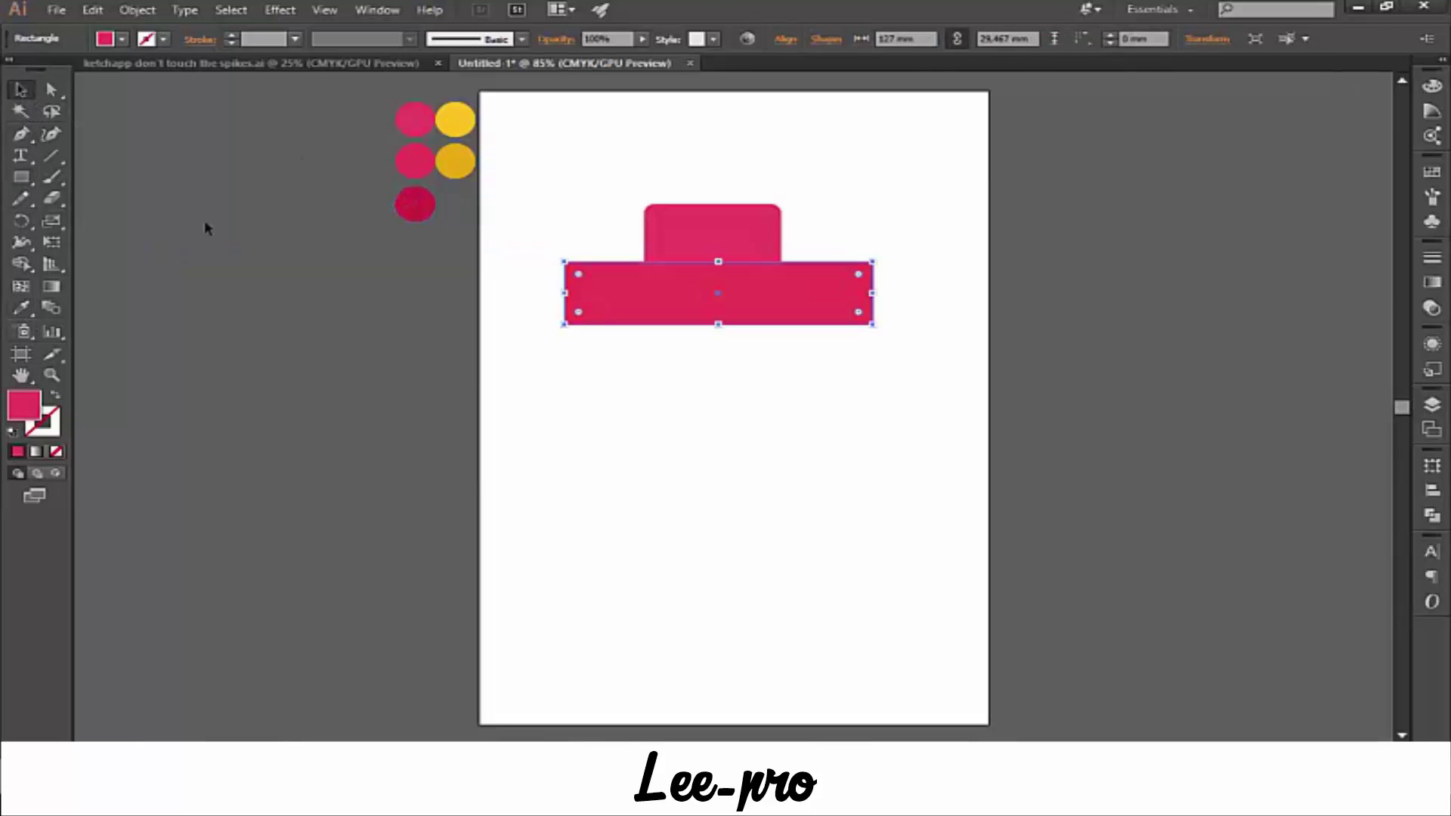
left_click(765, 390)
left_click_drag(898, 407, 615, 198)
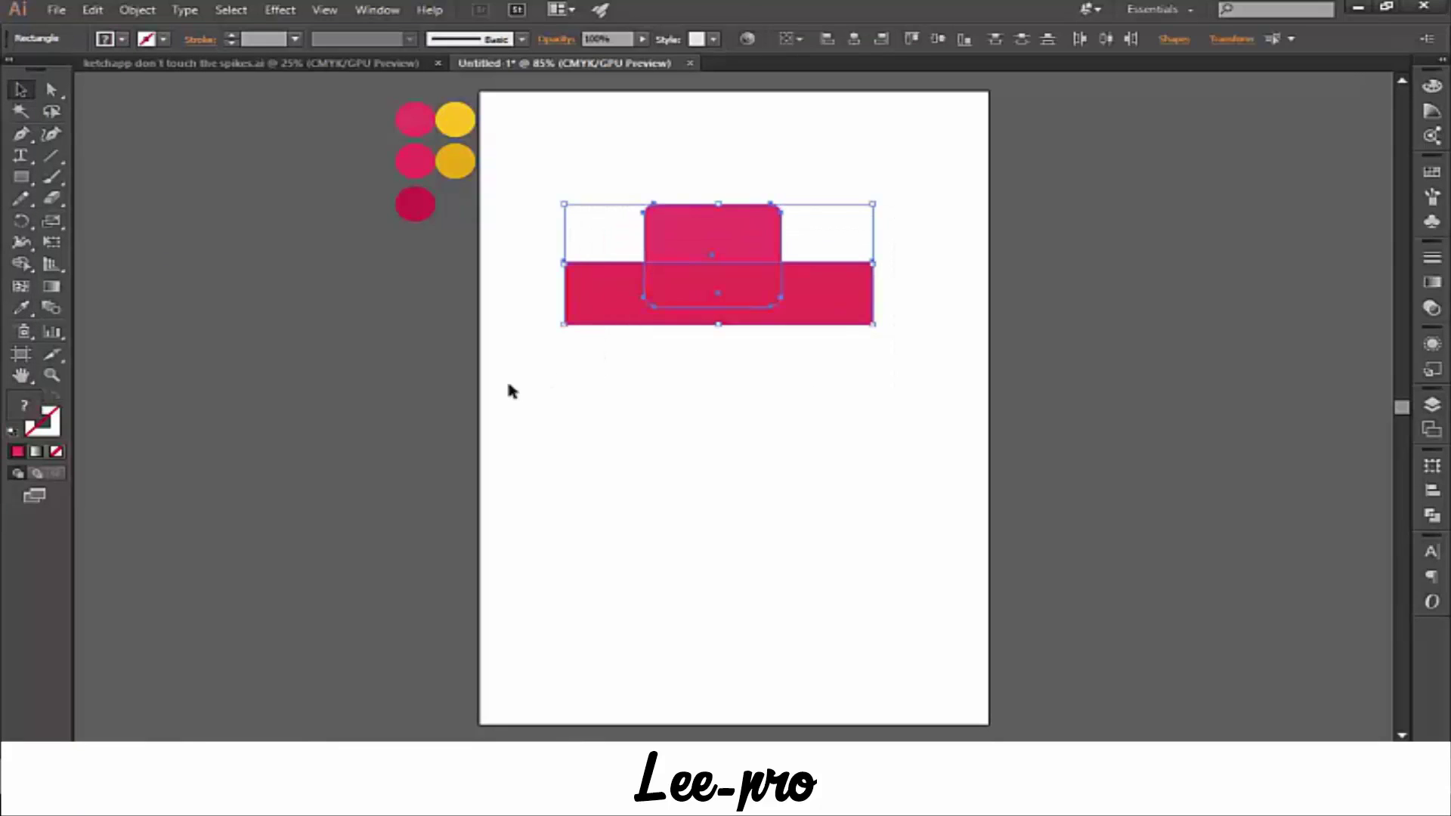
left_click(22, 265)
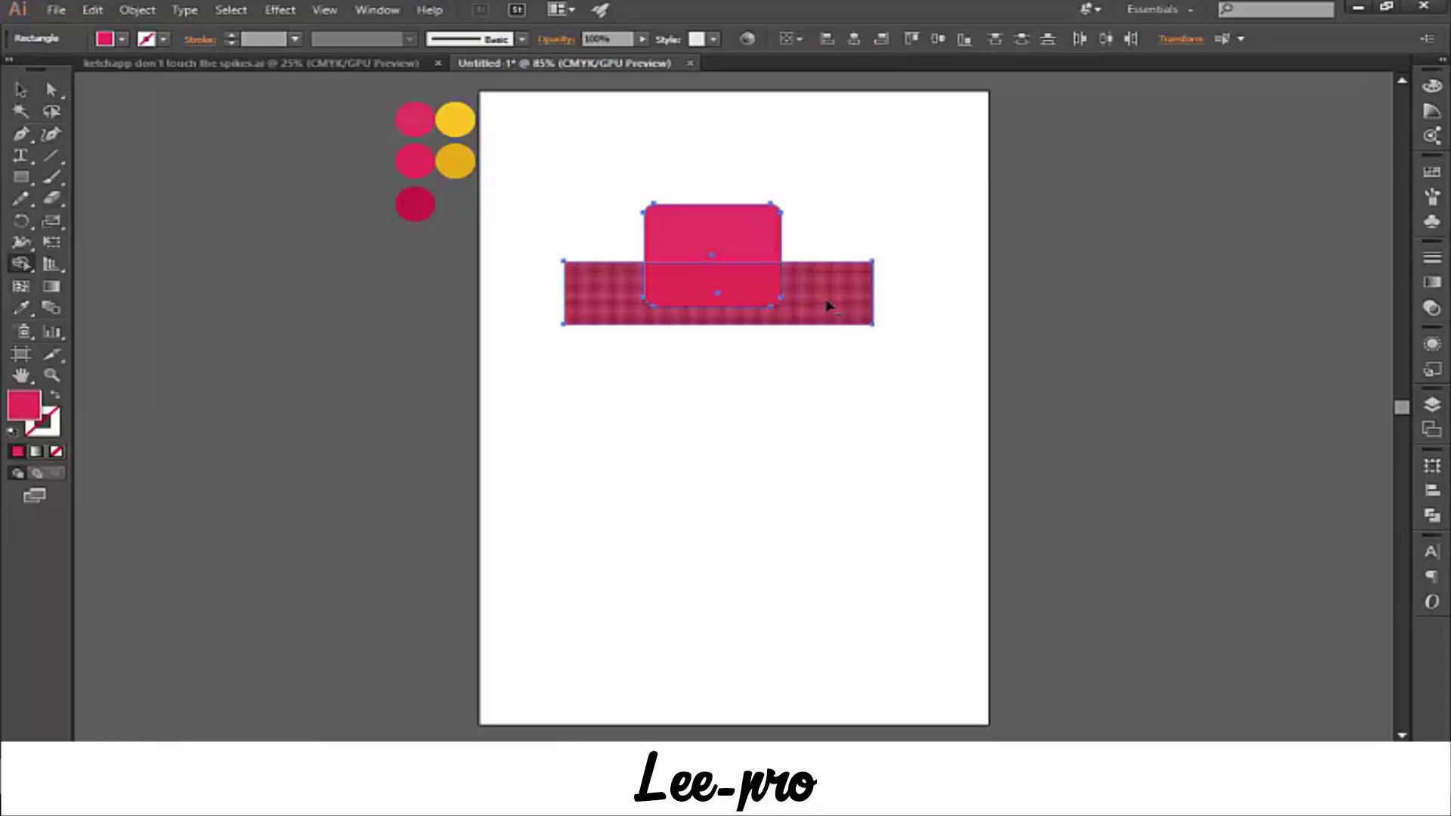
left_click_drag(828, 305, 566, 289)
left_click(22, 89)
left_click(463, 335)
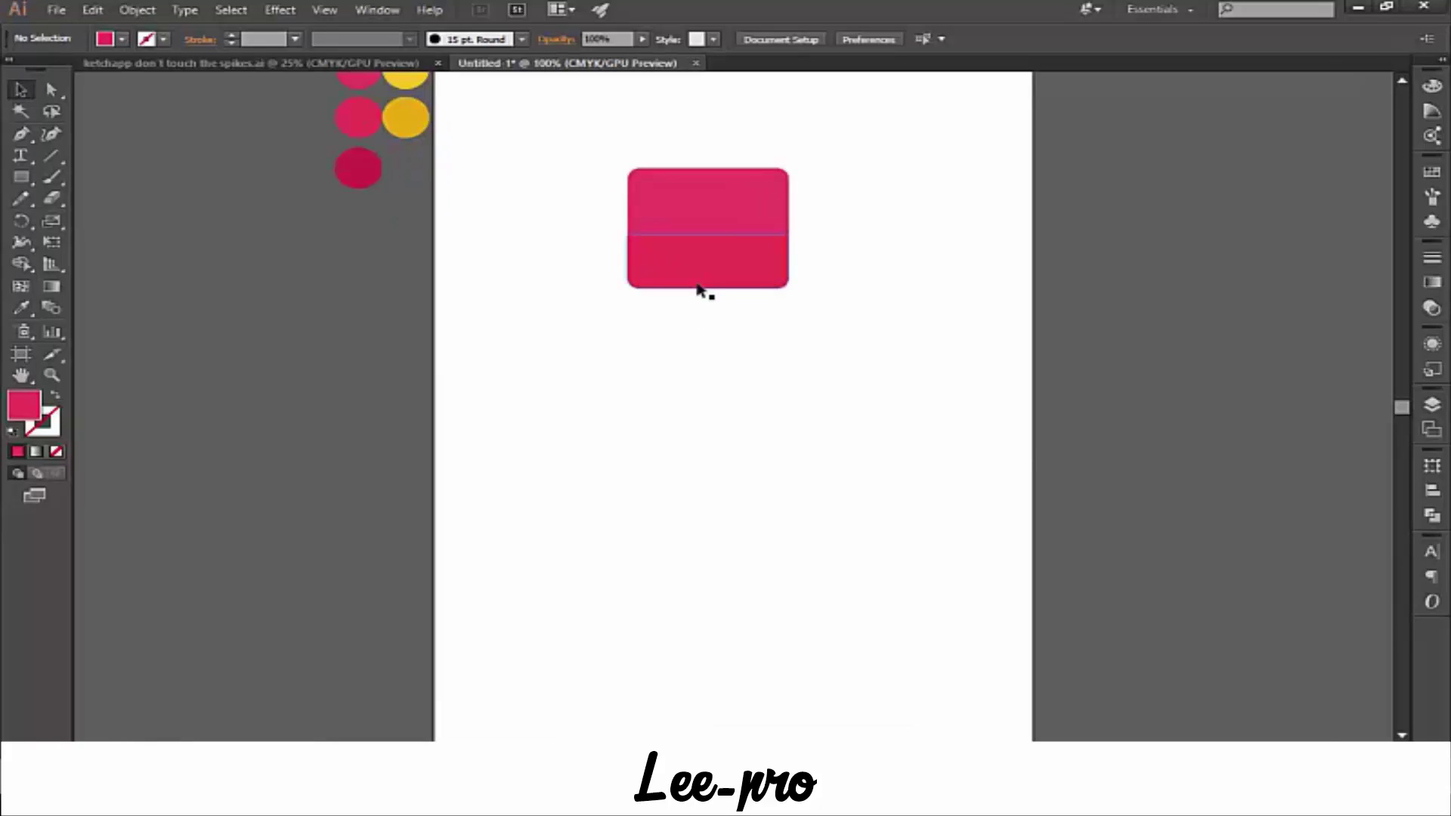
key("ctrl+plus")
key("ctrl+plus")
key("ctrl+plus")
left_click_drag(724, 288, 703, 580)
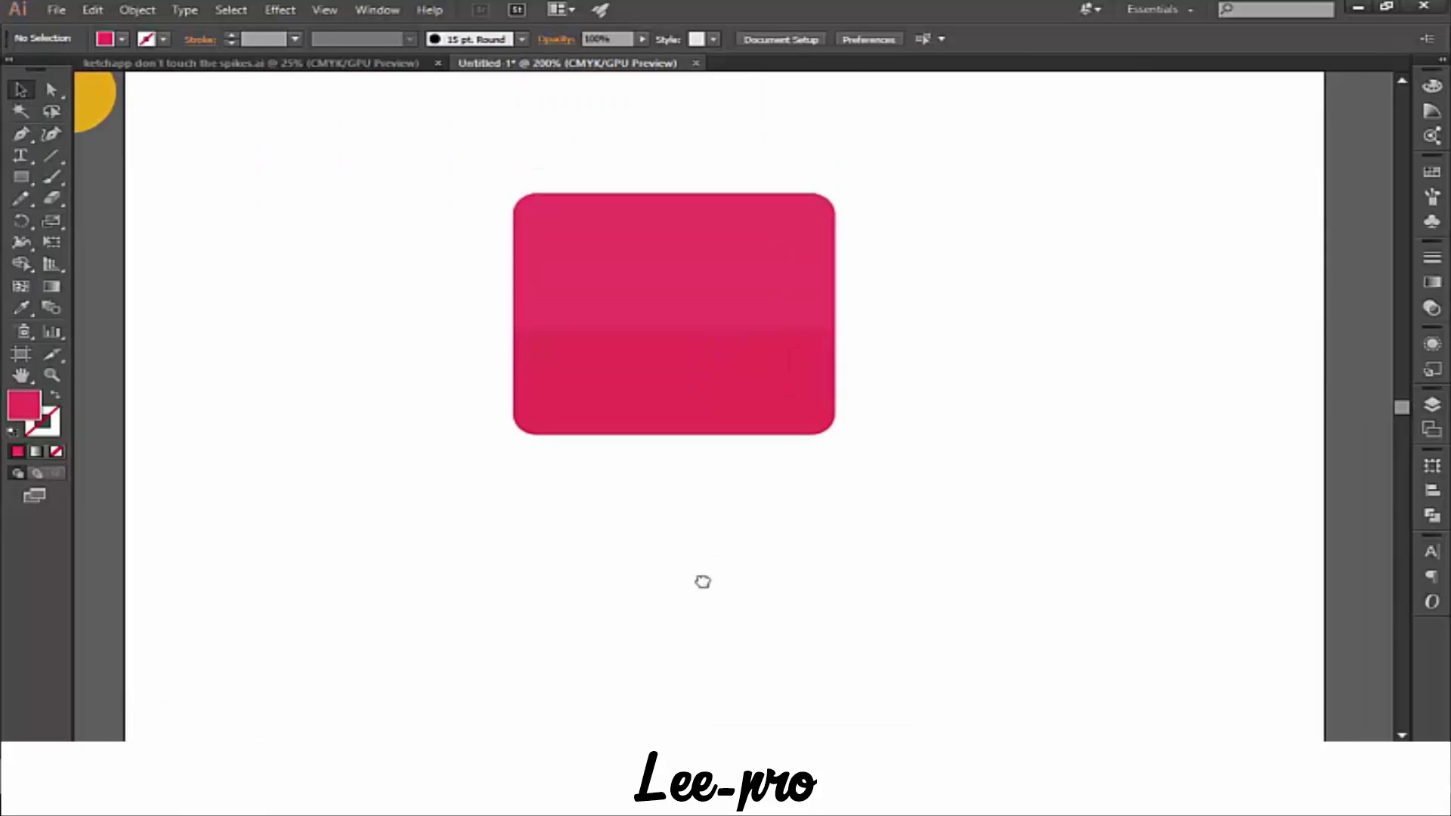
key("ctrl+plus")
key("ctrl+minus")
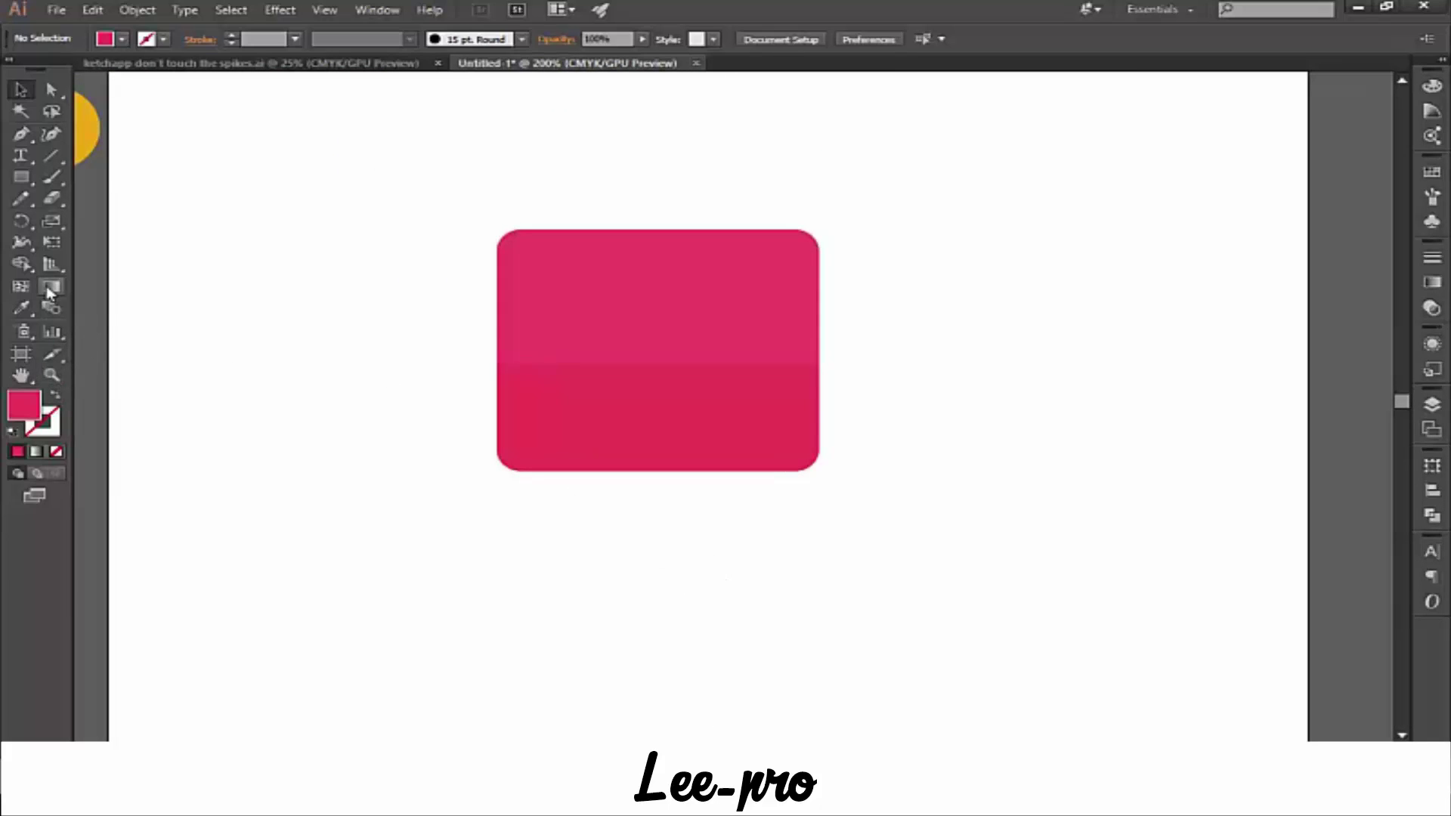
- Draw a small square to the left of the pink body
left_click(22, 179)
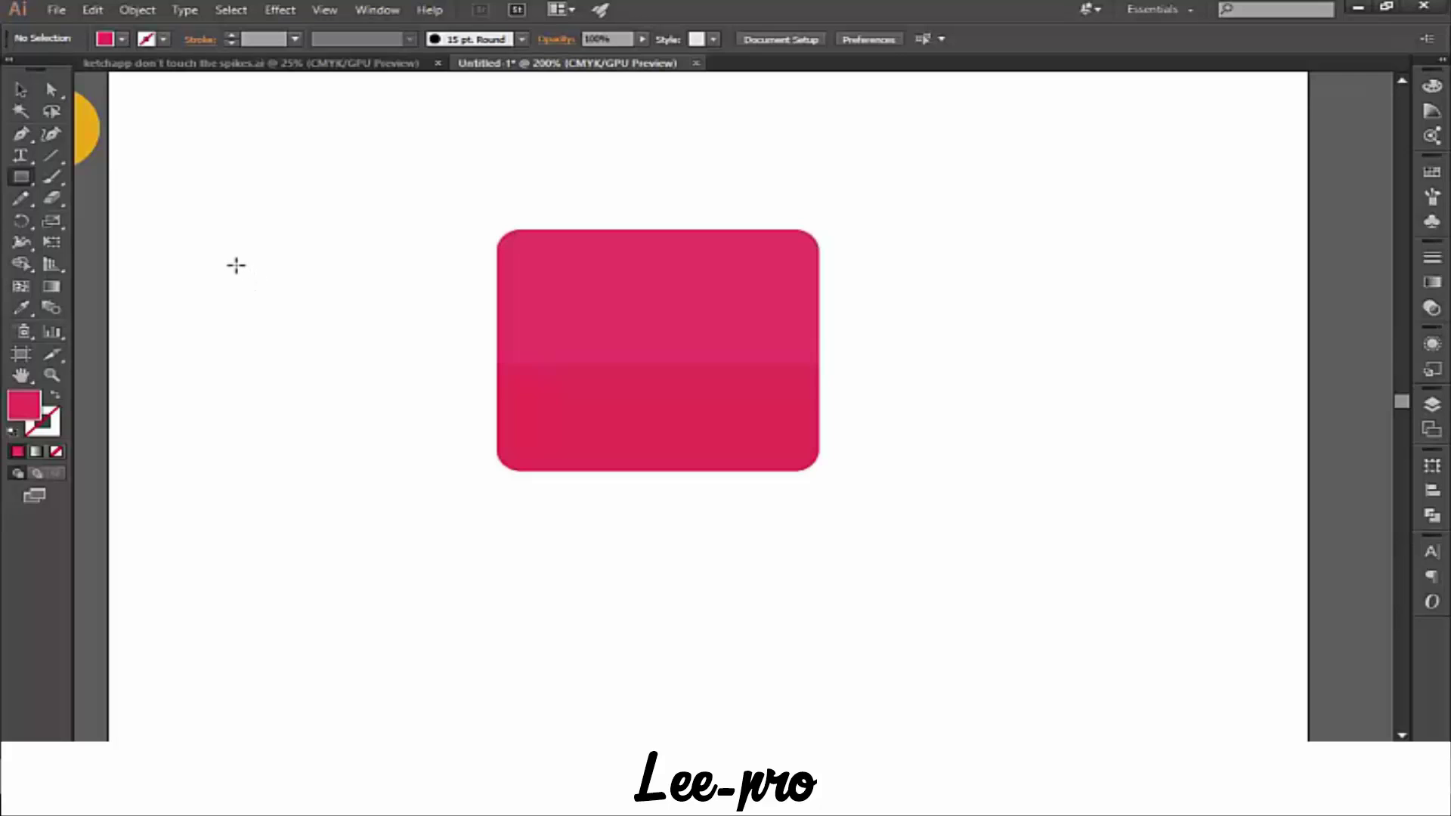
left_click_drag(197, 240, 238, 279)
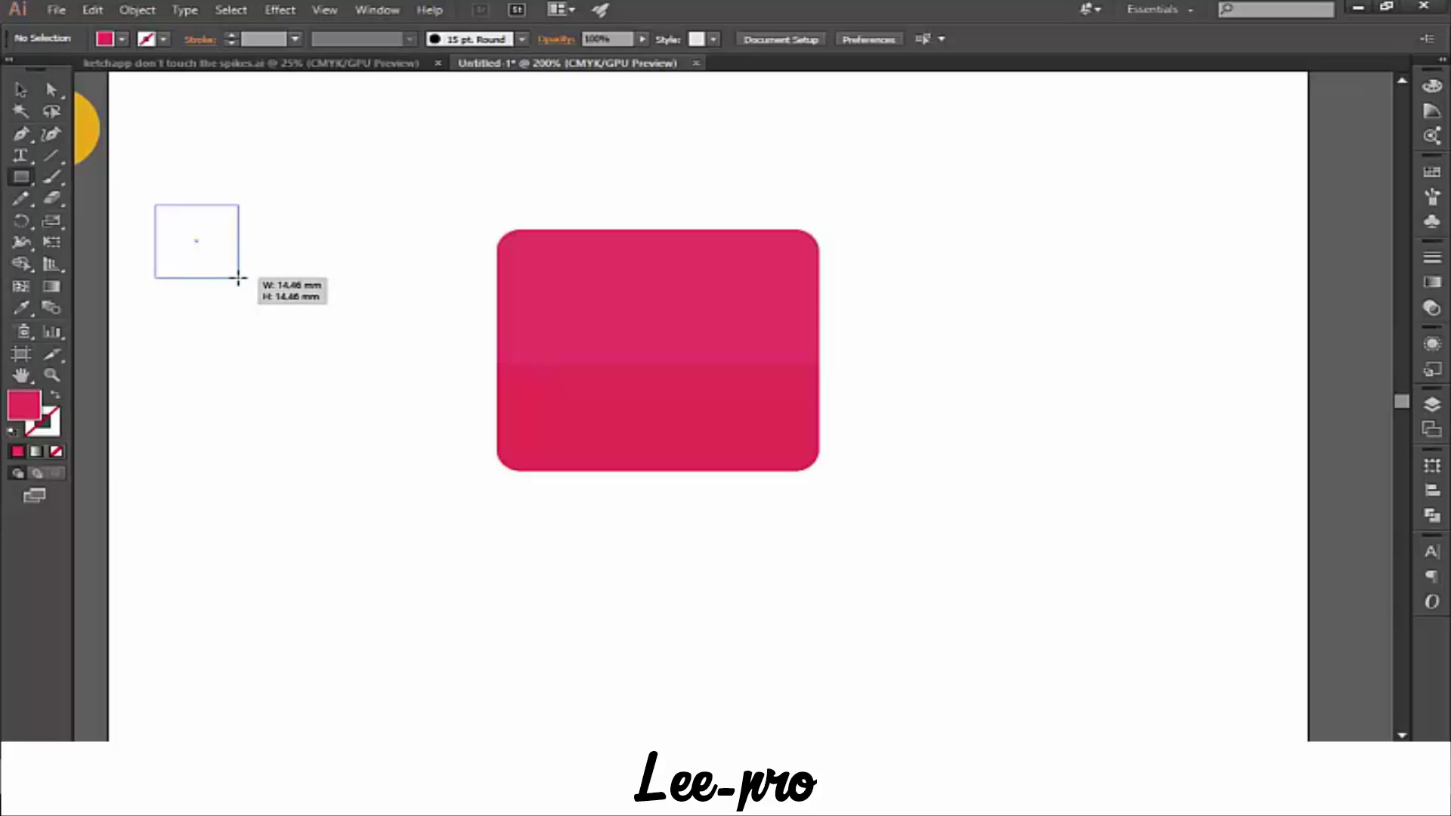
left_click_drag(238, 278, 238, 278)
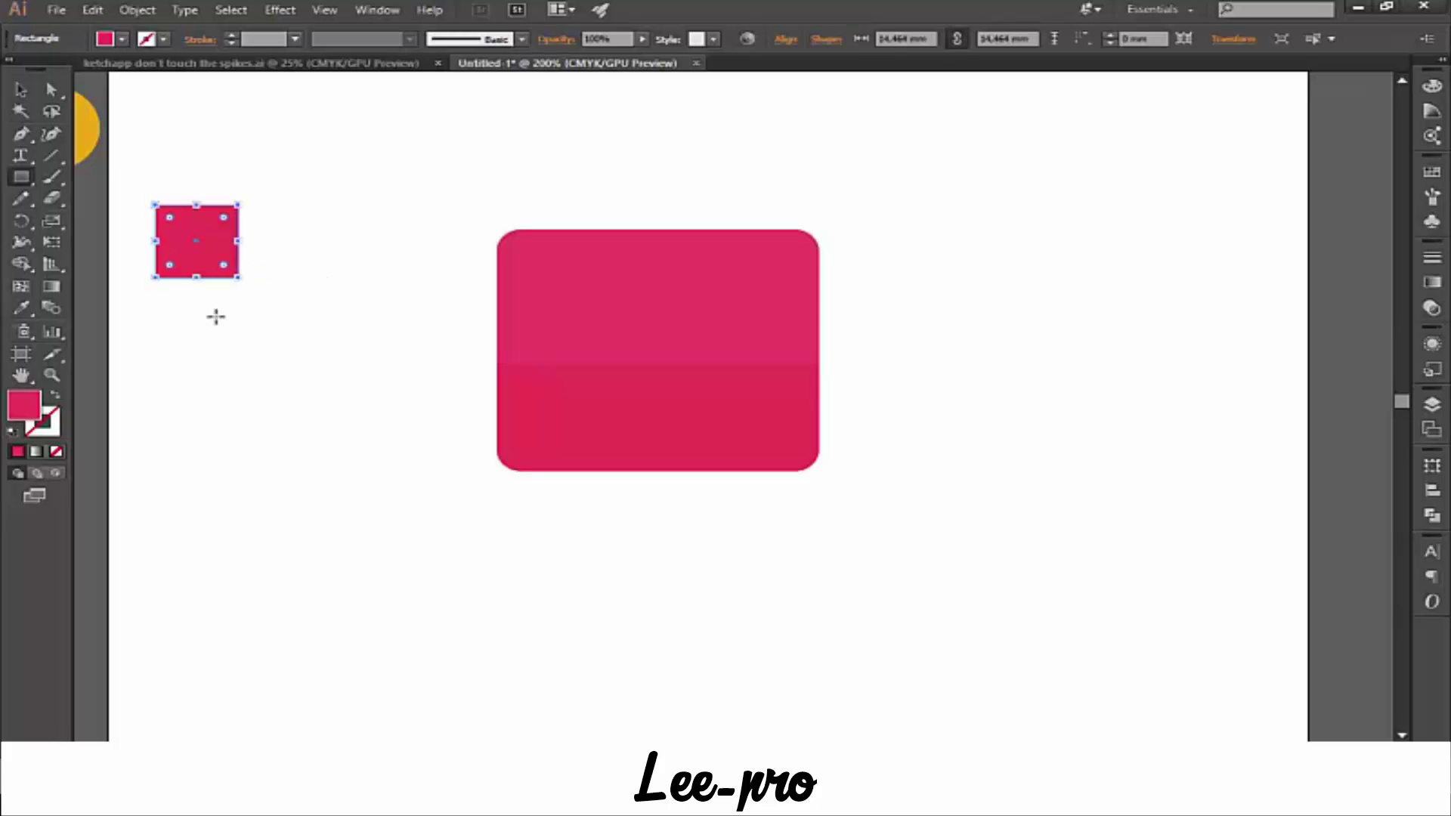
left_click(18, 91)
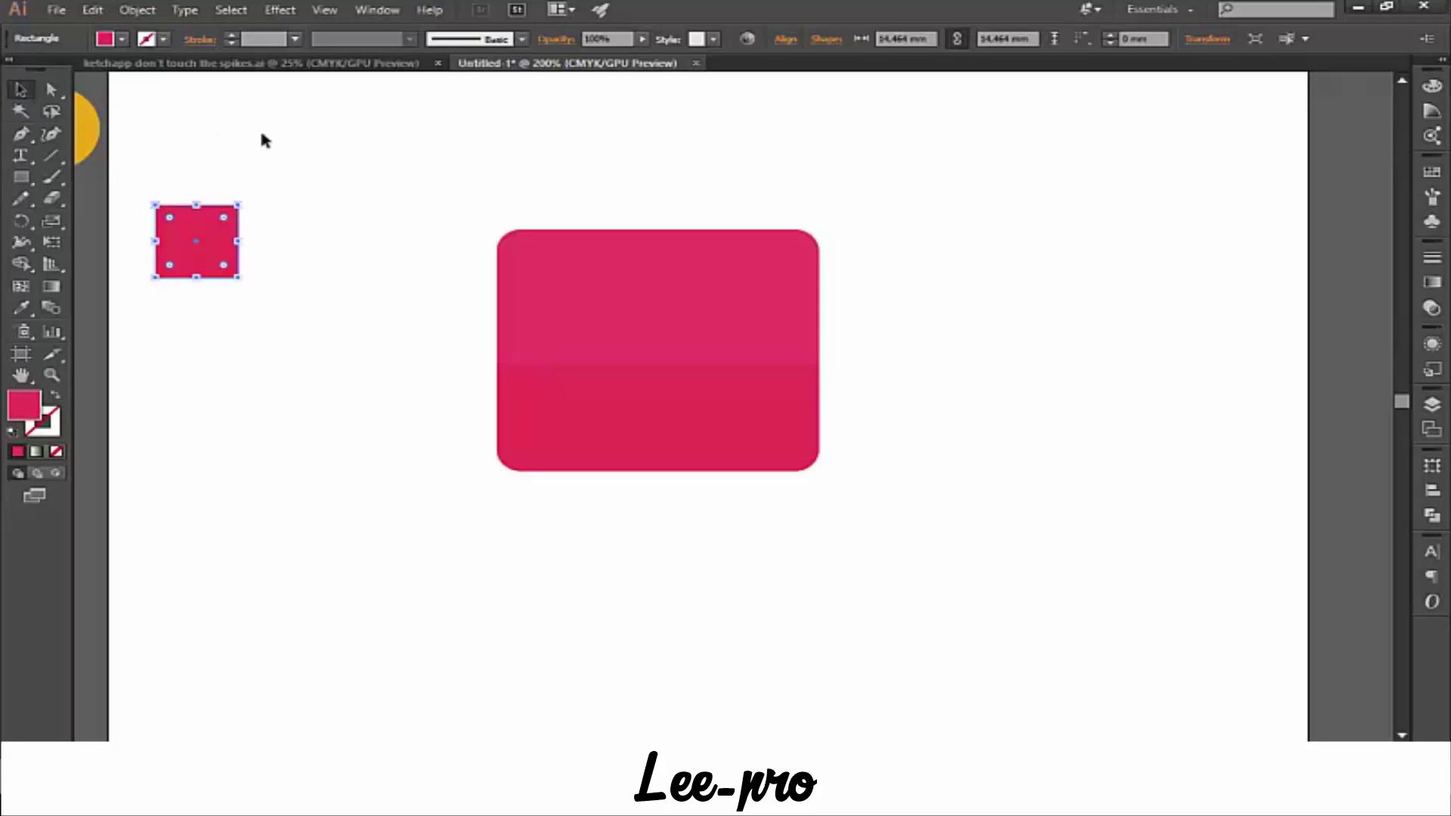
left_click_drag(178, 220, 249, 209)
left_click(327, 484)
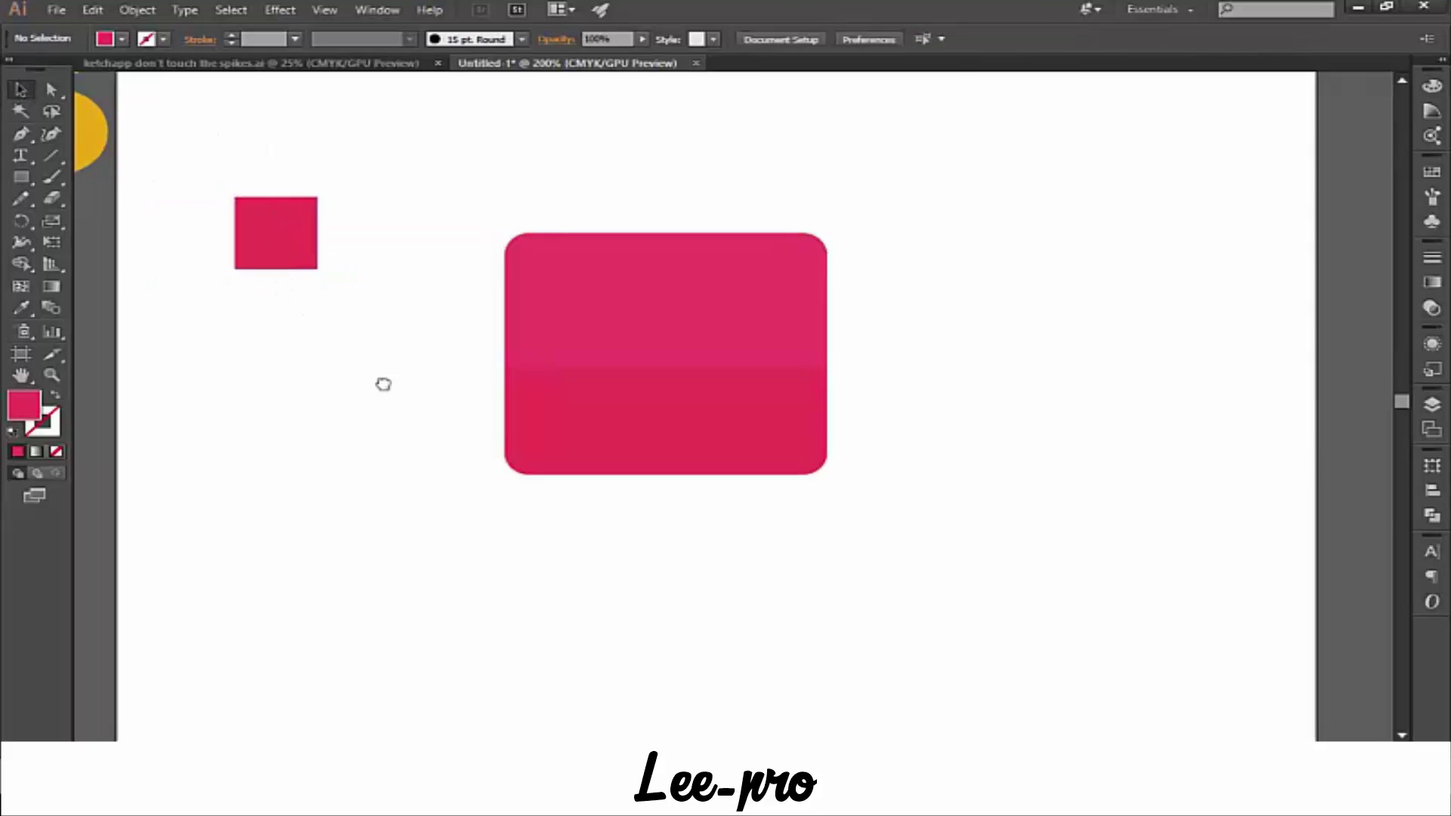
left_click_drag(221, 332, 423, 383)
- Fill the small square with the dark crimson sampled from the swatch circle
left_click(478, 307)
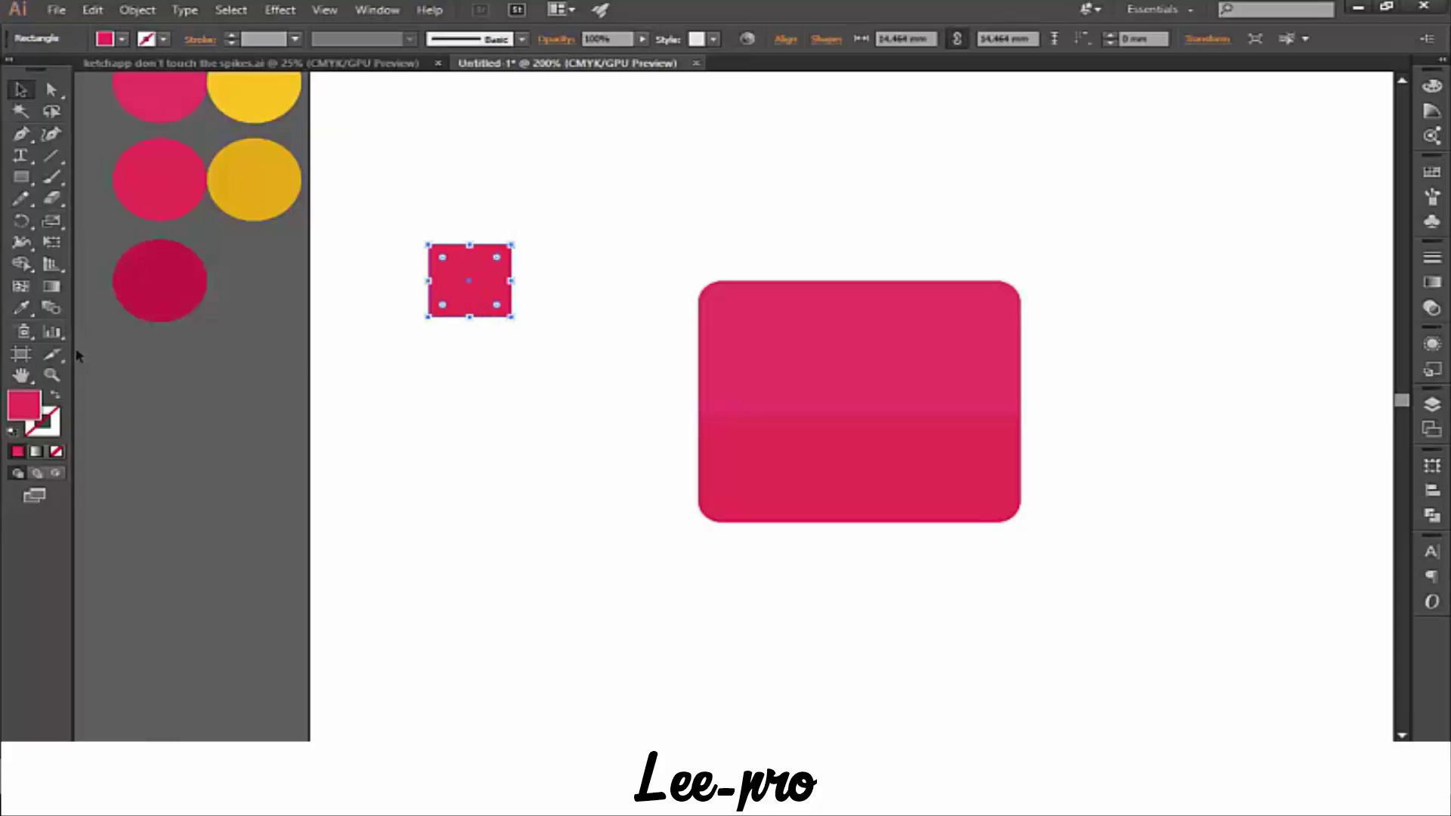
left_click(21, 307)
left_click(140, 302)
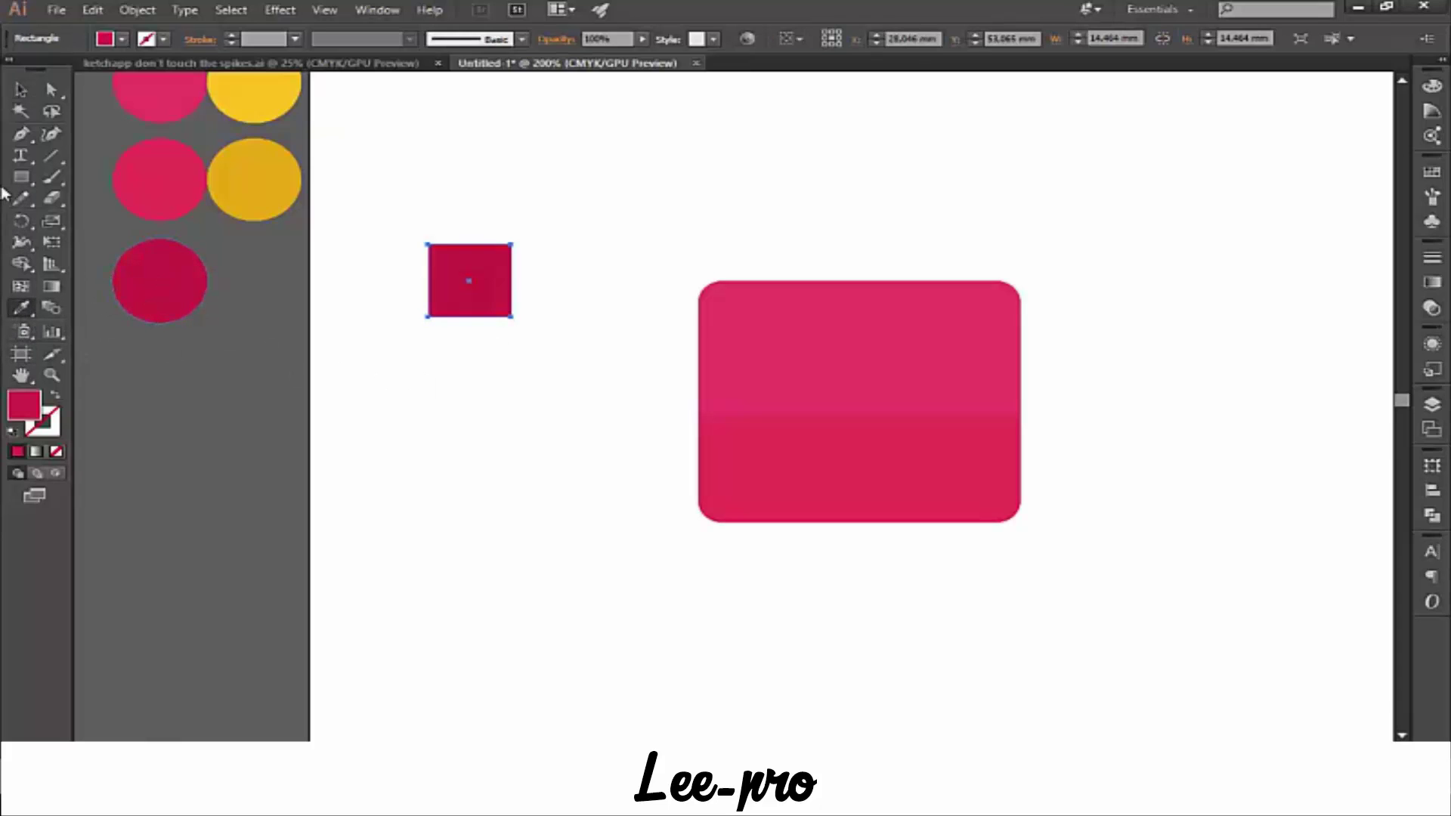
left_click(22, 89)
left_click(433, 347)
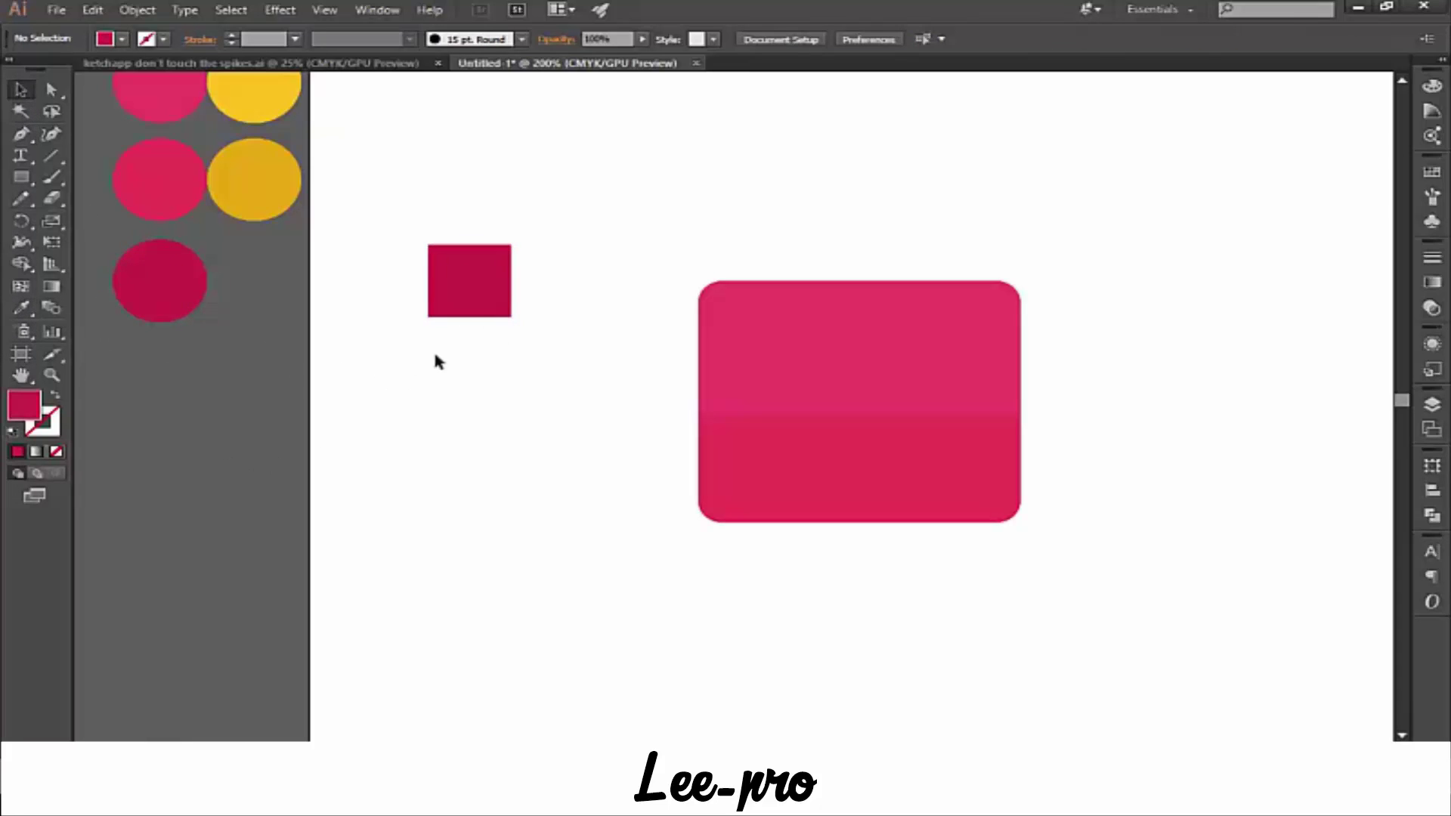
- Delete the square's bottom-right anchor to turn it into a right triangle
left_click(472, 310)
left_click(21, 134)
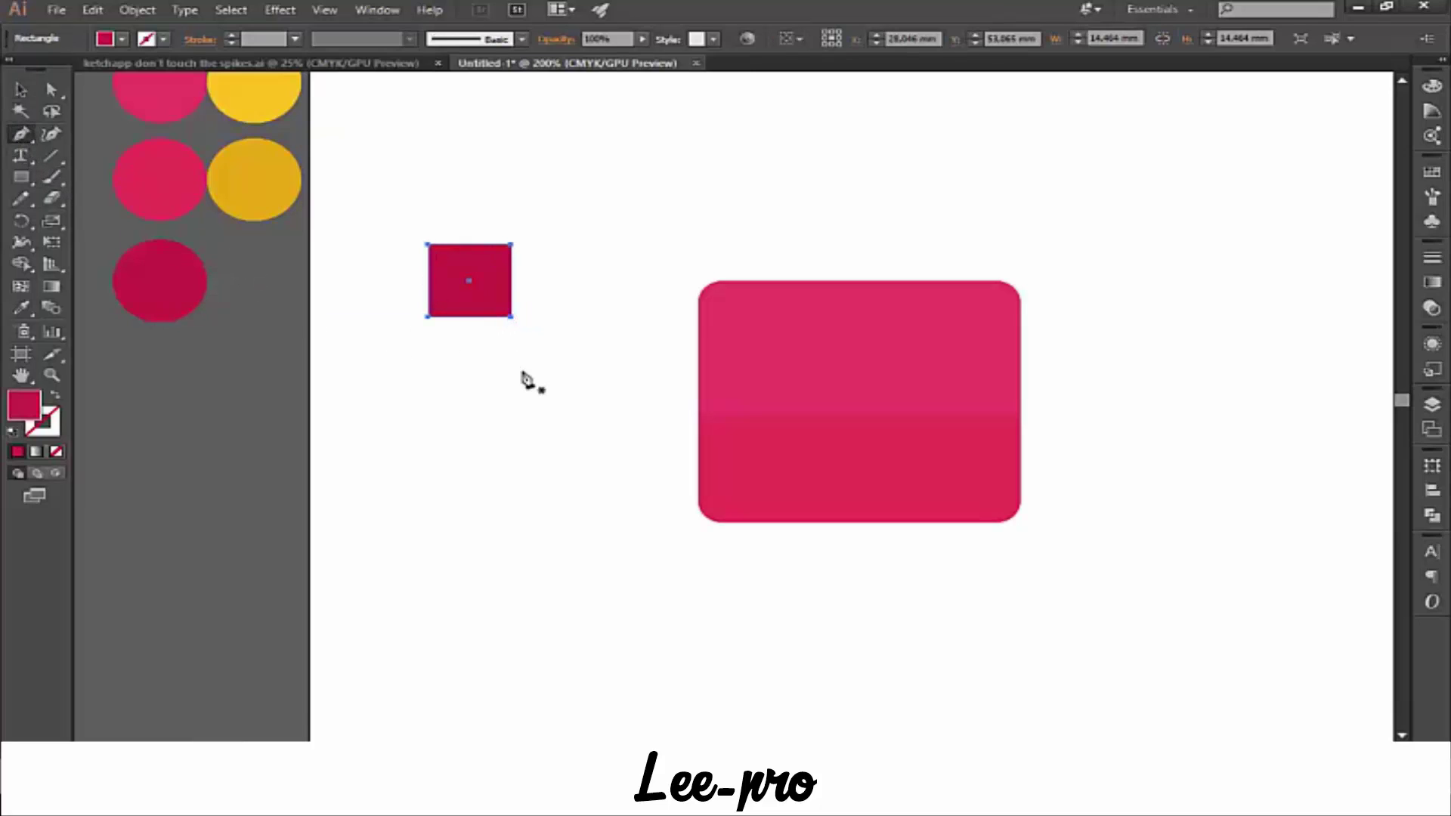
left_click(511, 317)
key("v")
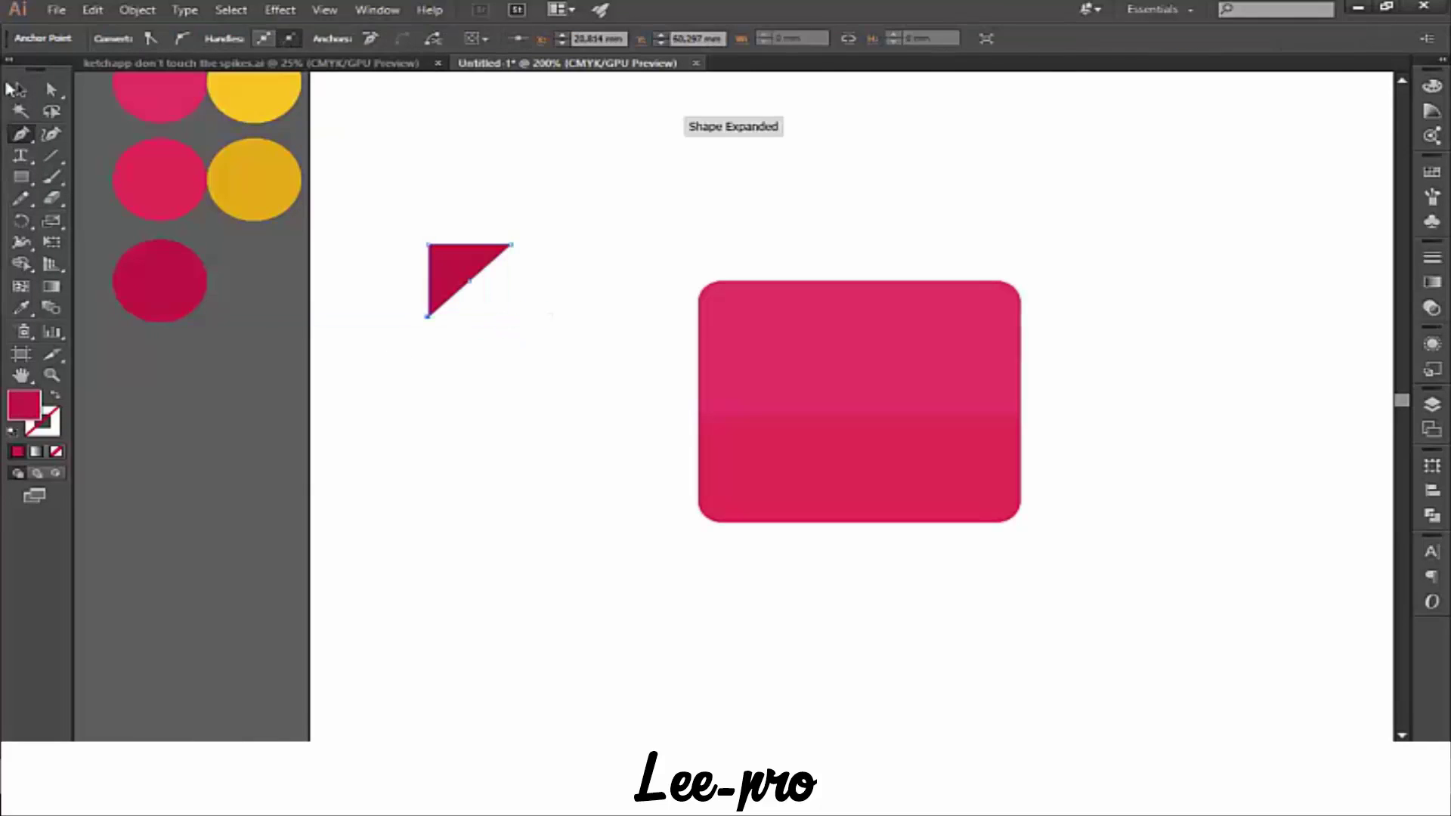
left_click(469, 272)
- Move the triangle slightly down-left and rotate it 180°
left_click(159, 280)
left_click(444, 295)
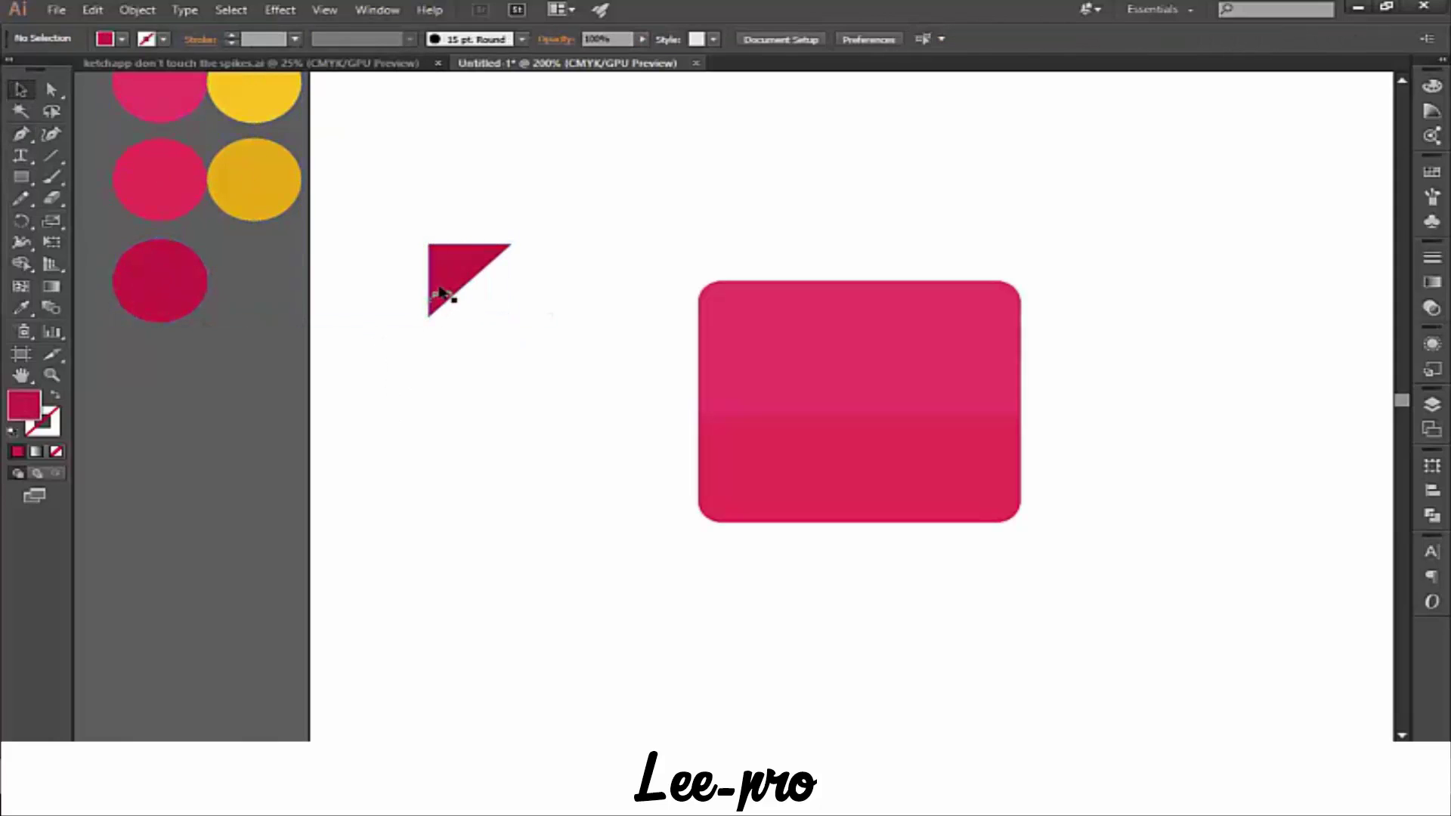
left_click_drag(476, 286, 468, 346)
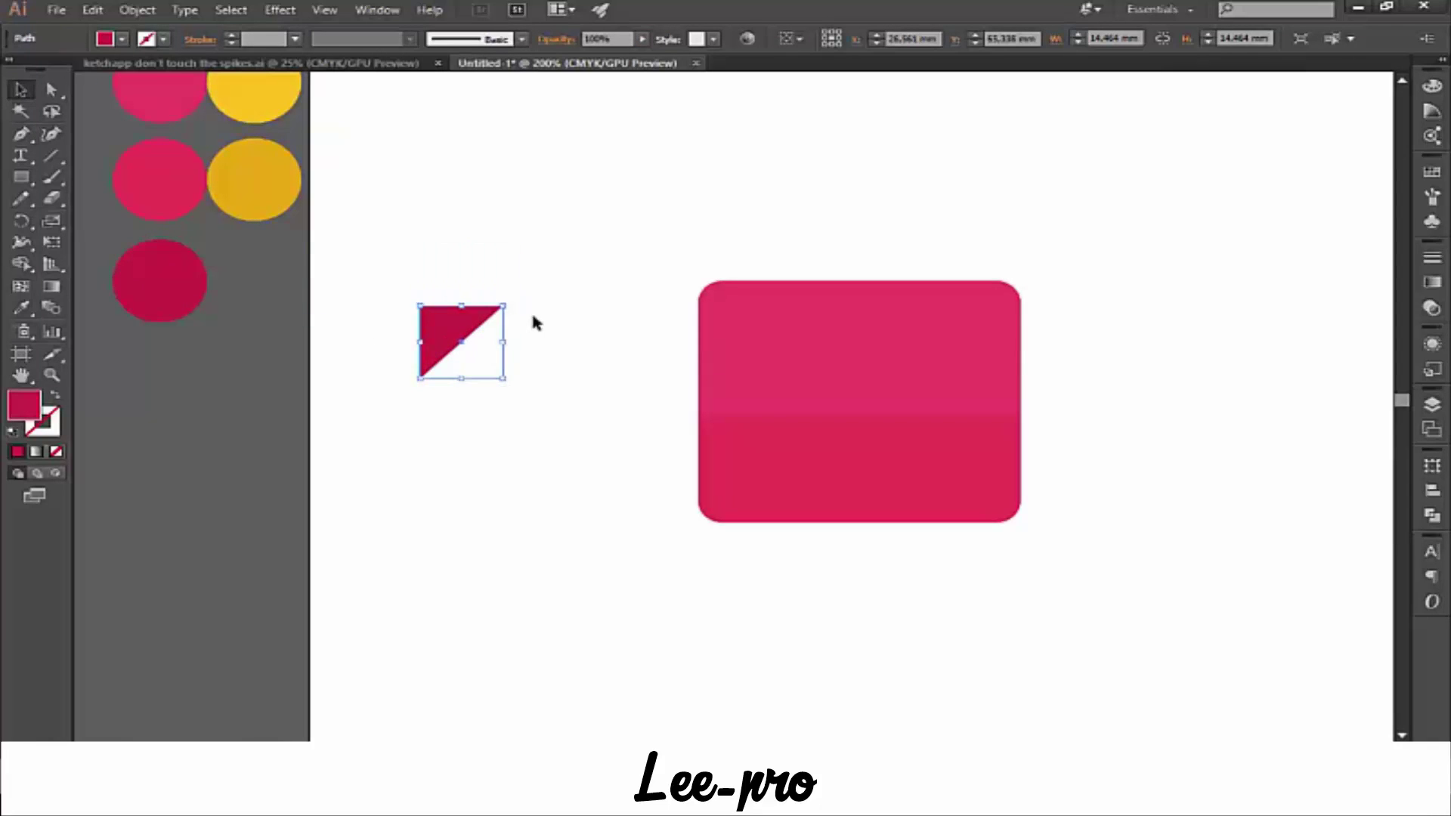
left_click_drag(508, 301, 370, 396)
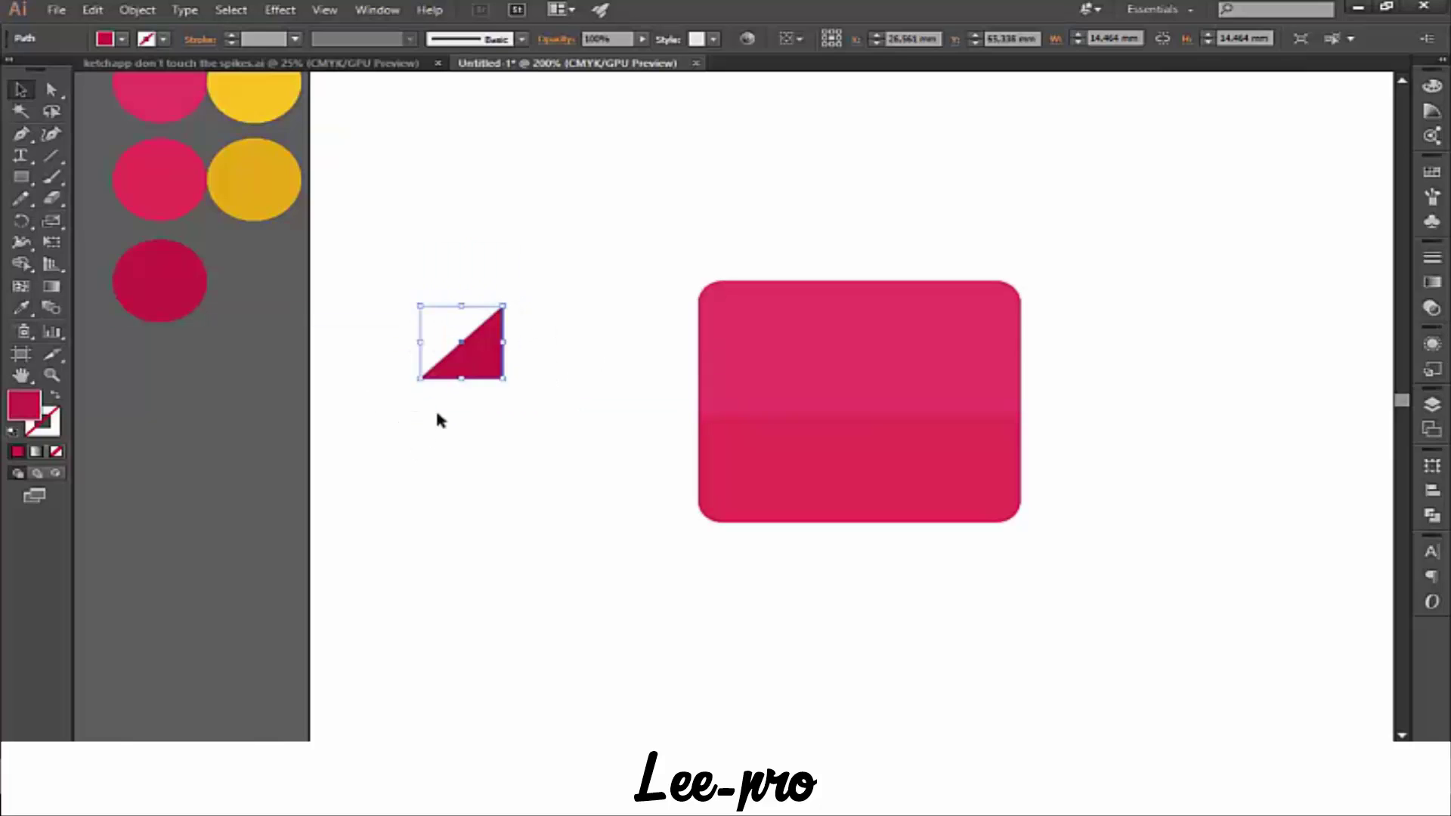
right_click(490, 360)
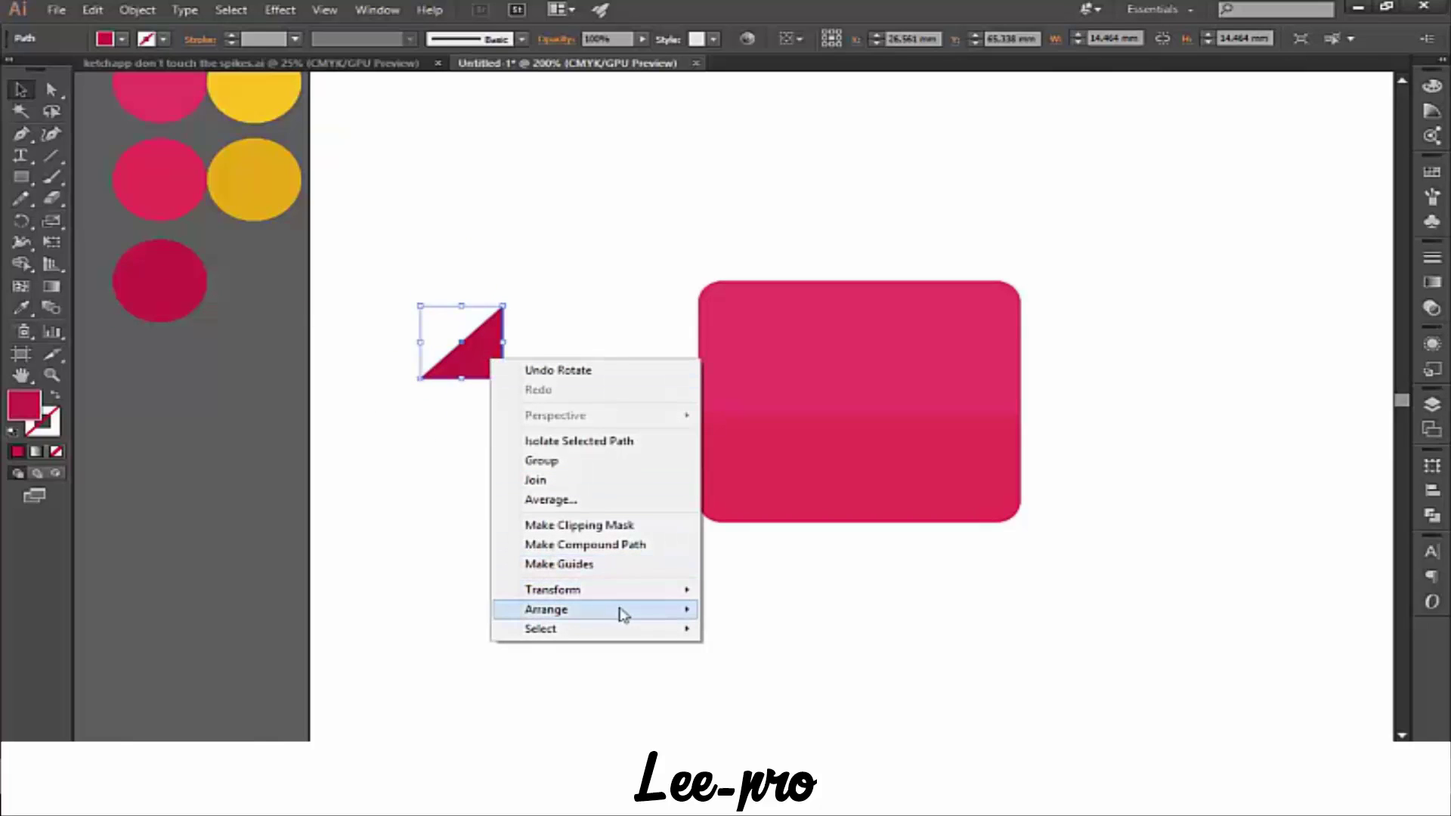
- Reflect the triangle on the vertical axis and rest its base on the seam between the pink halves
mouse_move(553, 590)
left_click(737, 653)
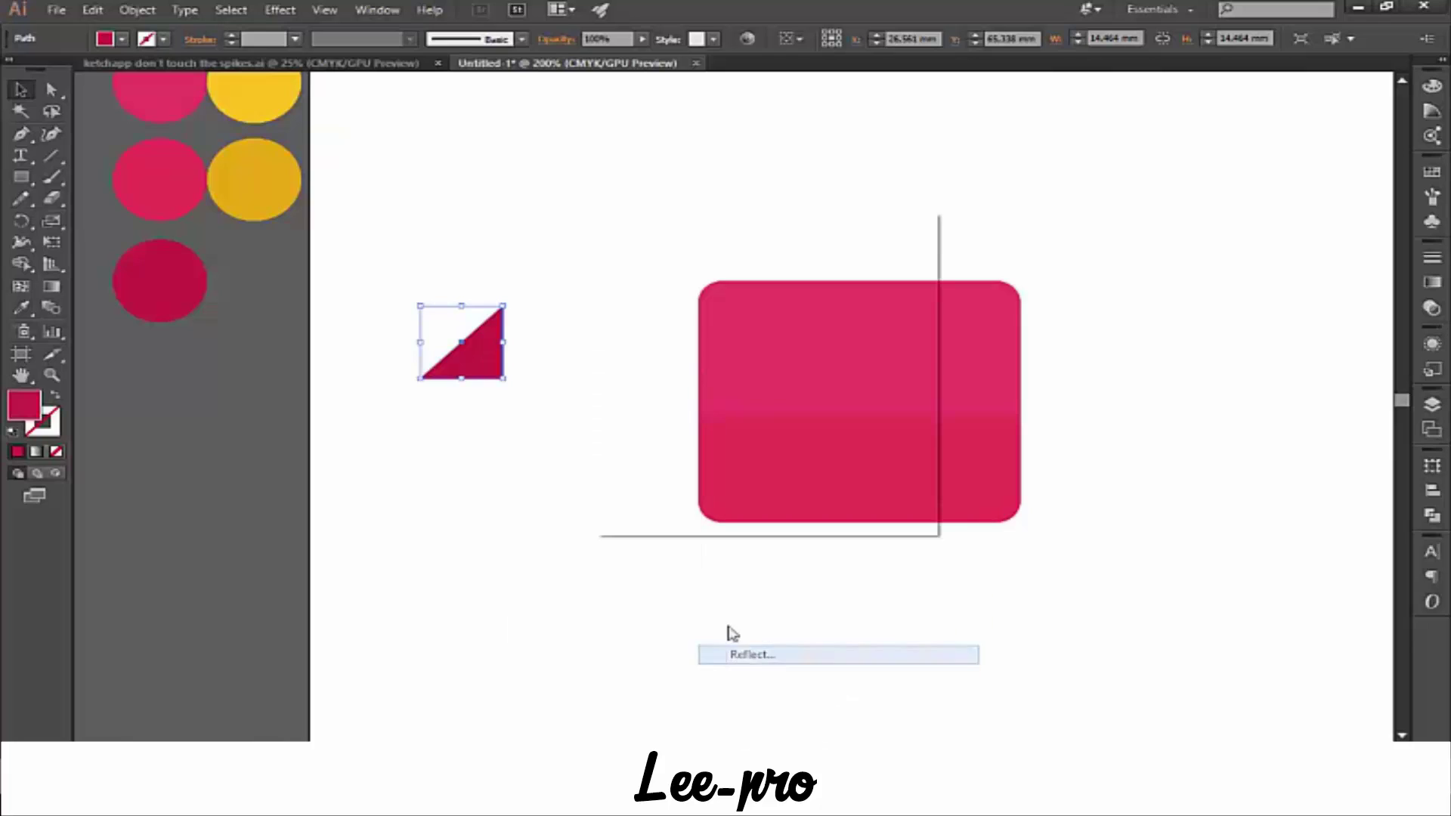
left_click(768, 489)
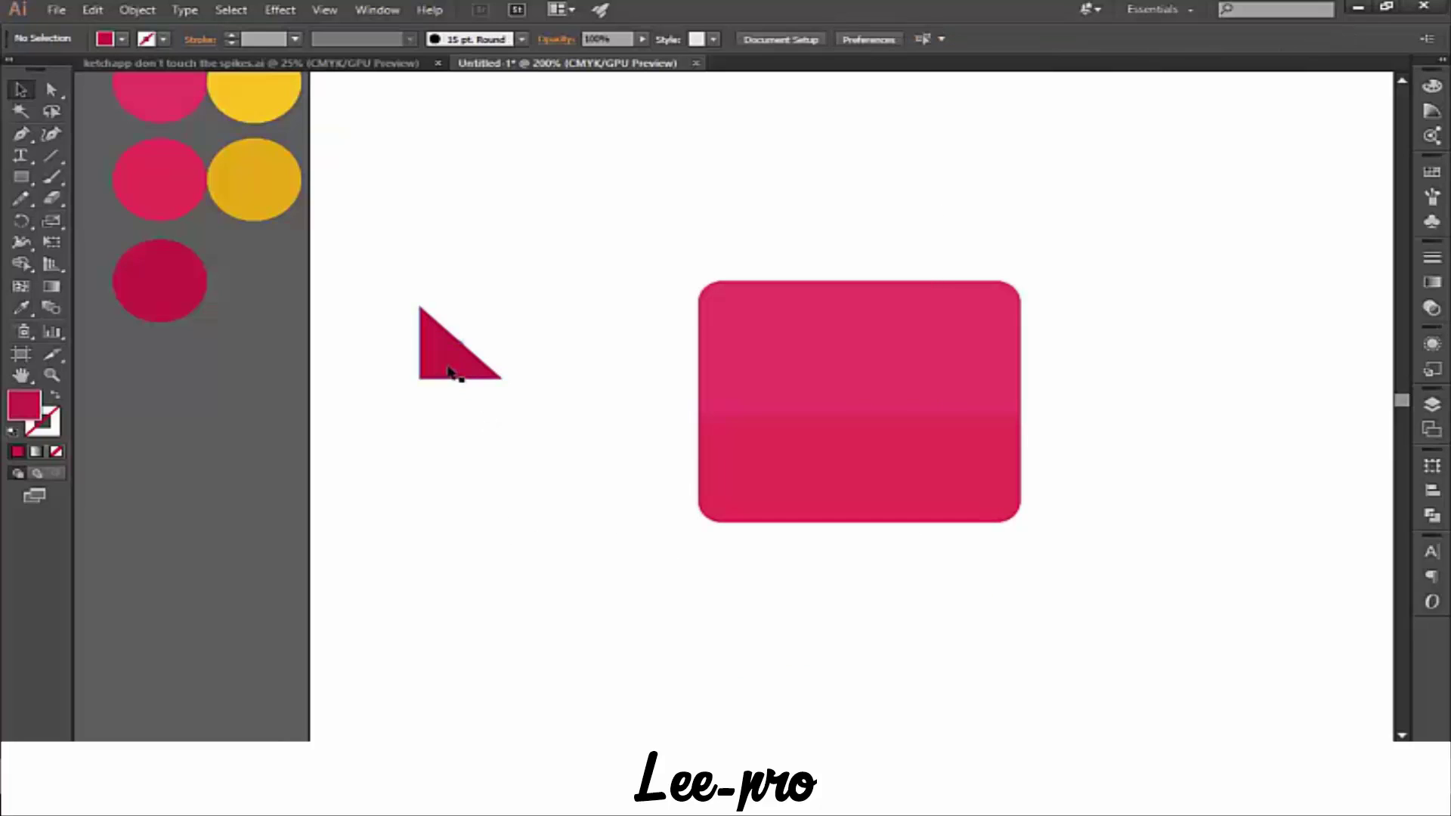
left_click_drag(451, 372, 793, 415)
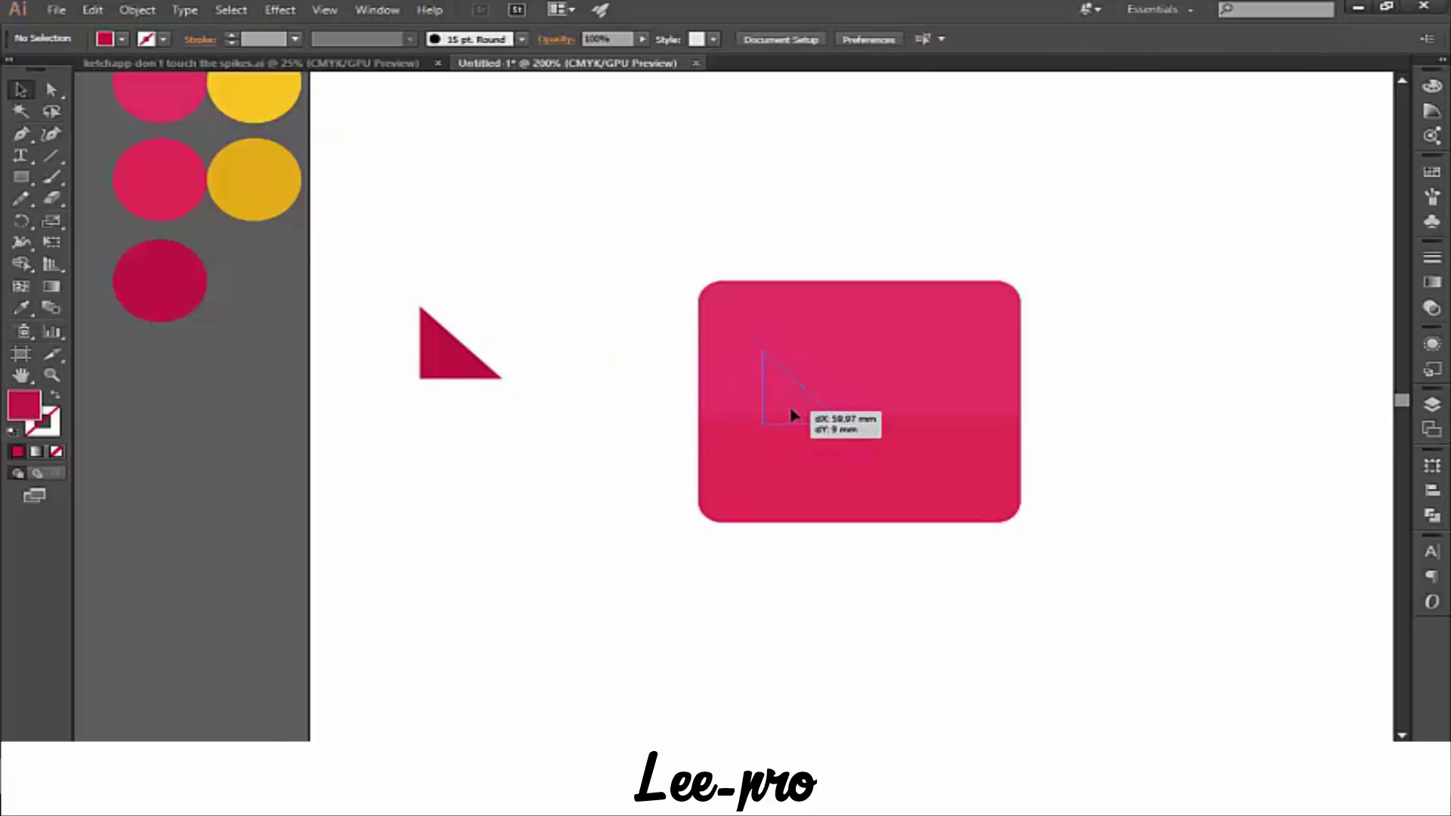
left_click_drag(793, 415, 805, 424)
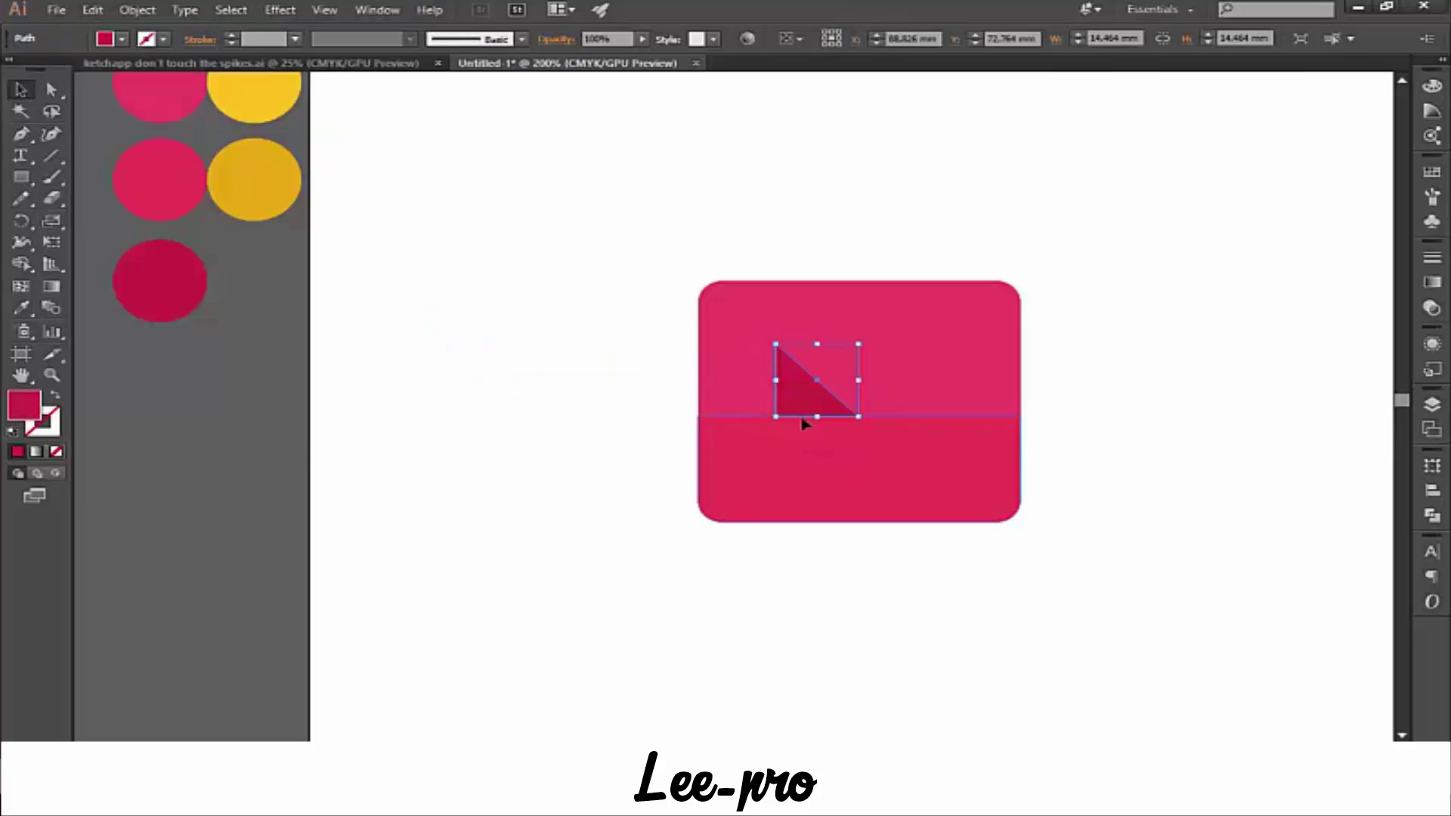
left_click(805, 424, "ctrl")
left_click_drag(673, 450, 502, 443)
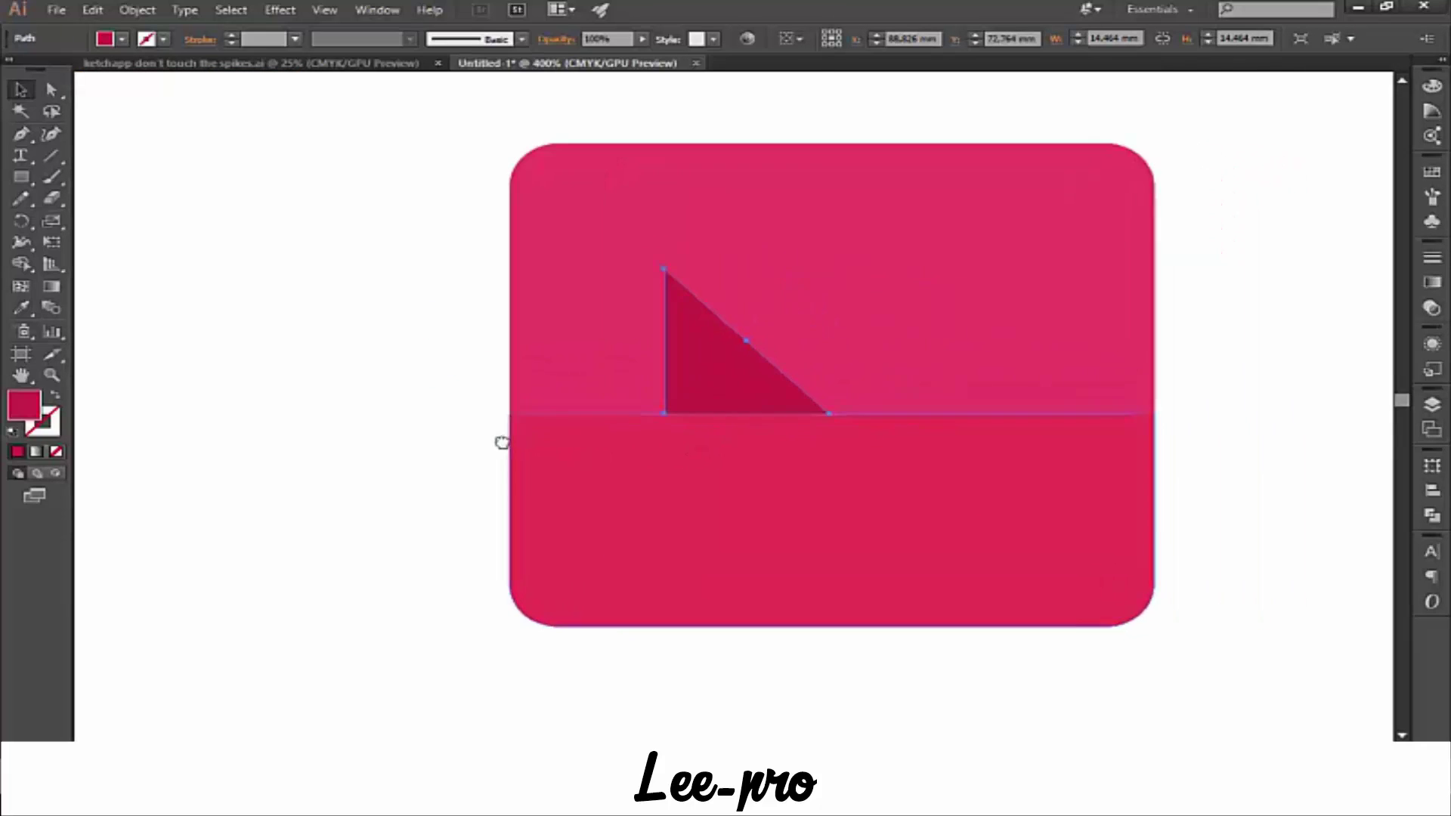
left_click_drag(717, 396, 665, 399)
left_click(434, 503)
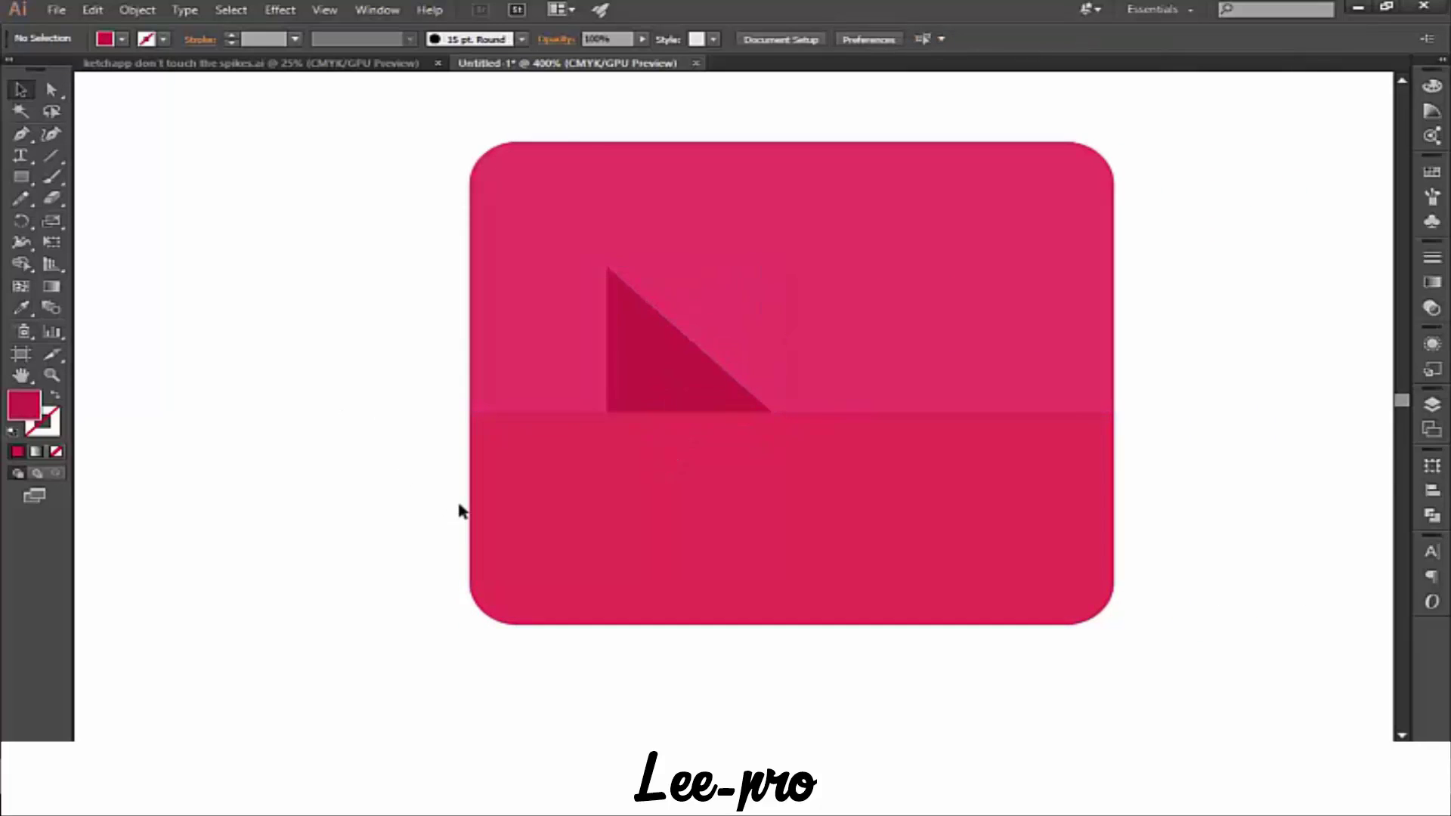
left_click_drag(417, 476, 377, 453)
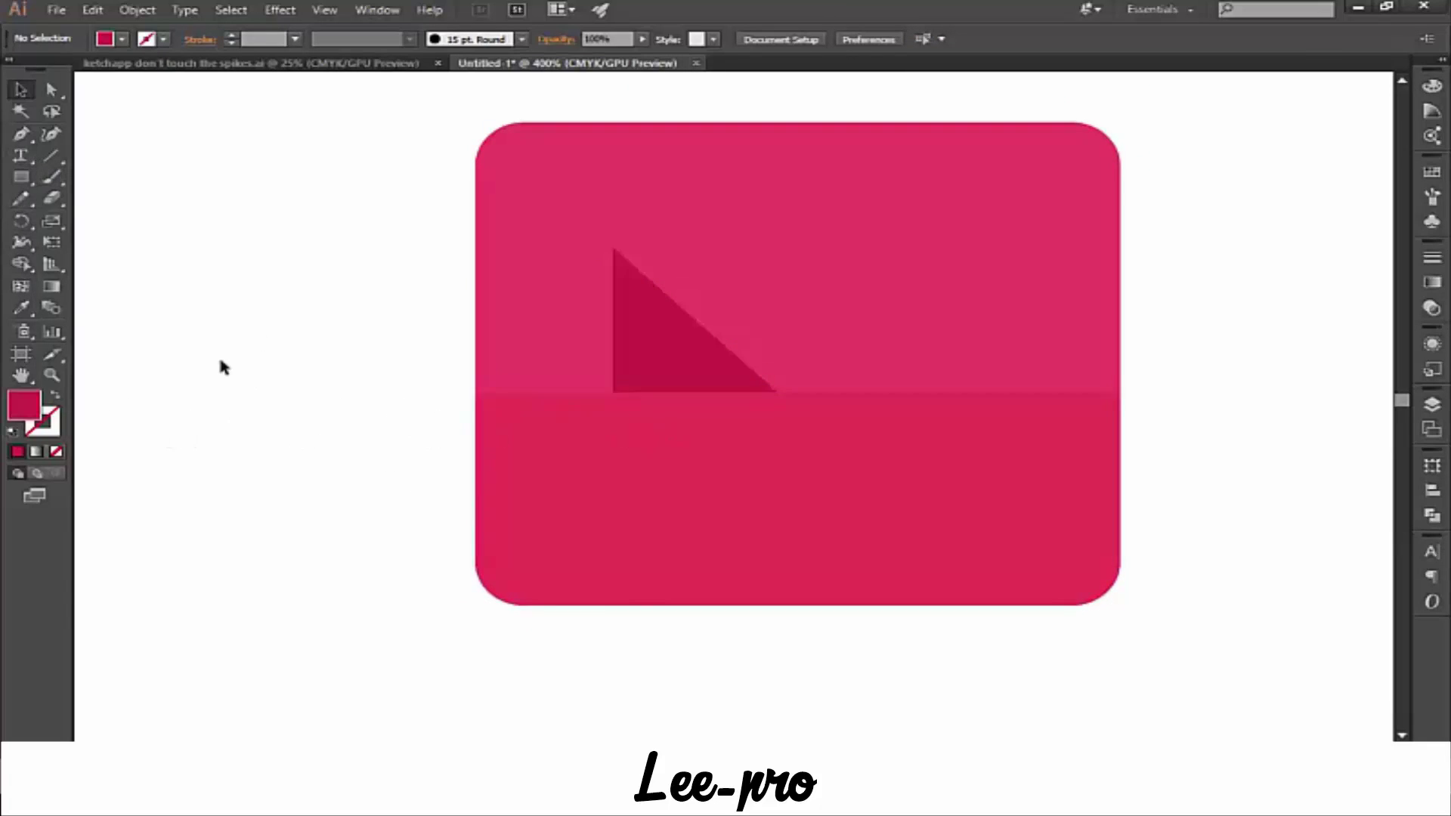
left_click(612, 499)
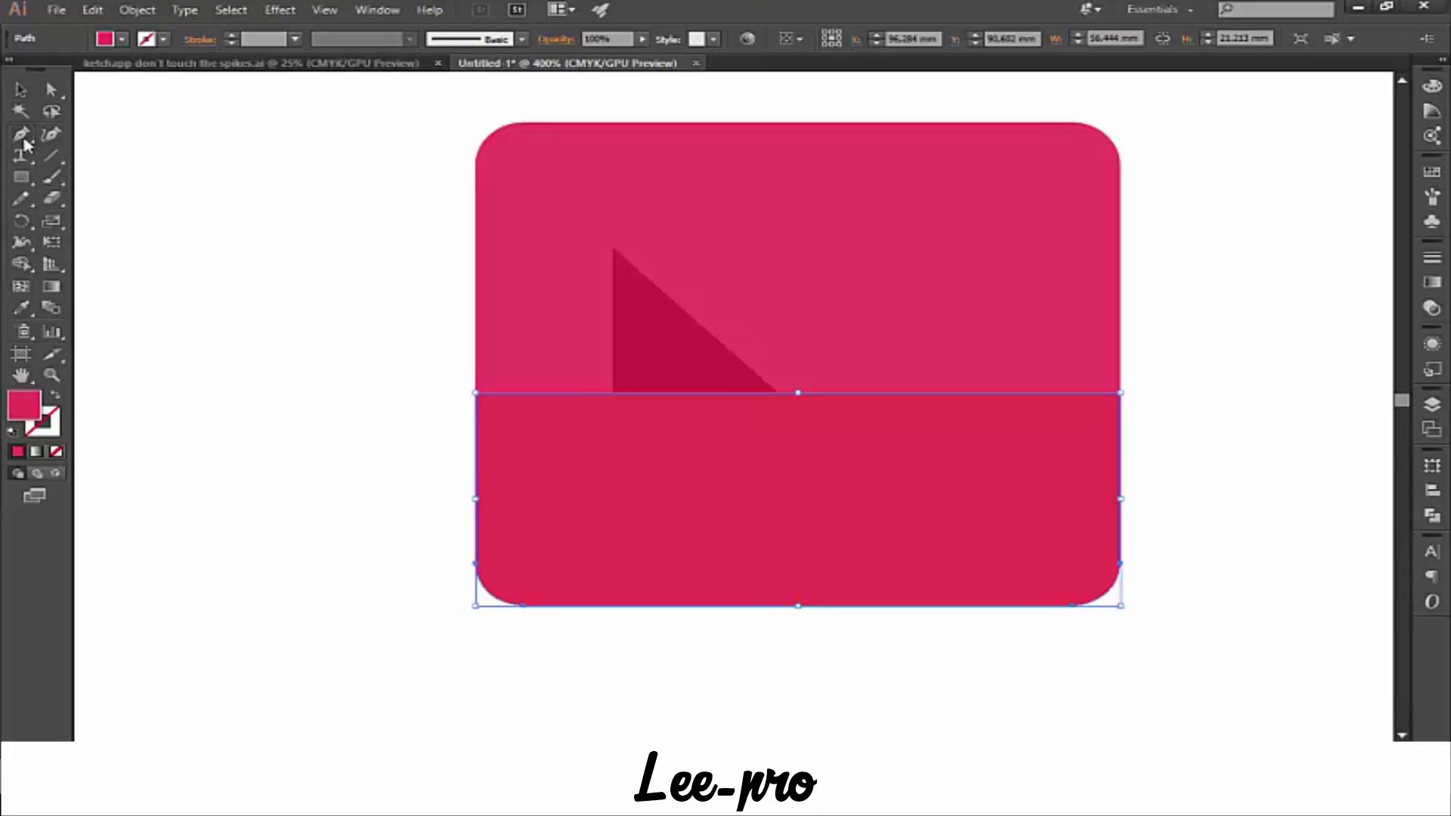
left_click_drag(24, 140, 84, 156)
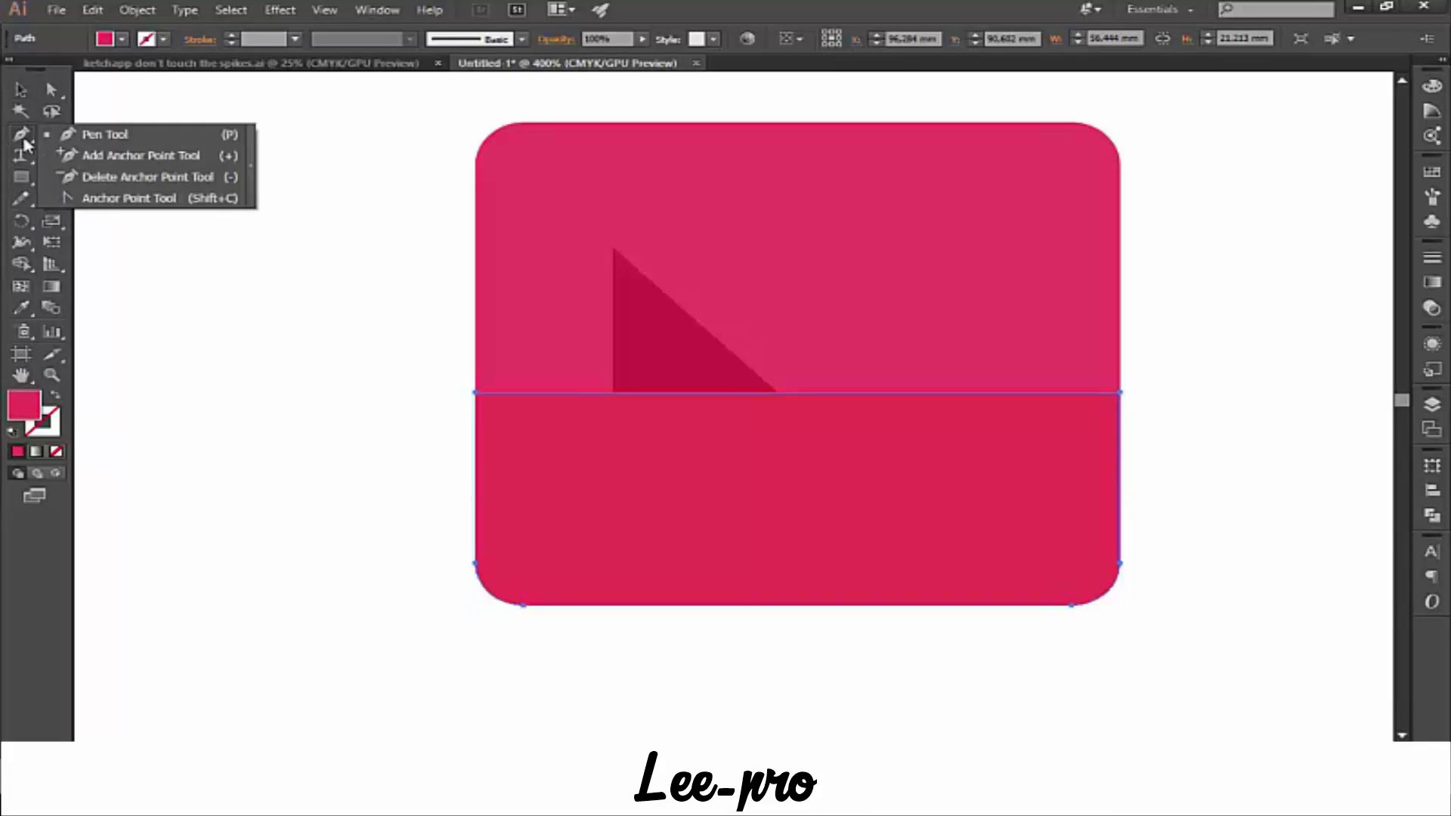
- Add anchor points on the lower half's top edge beneath the triangle's base corners
left_click(83, 153)
key("ctrl+plus")
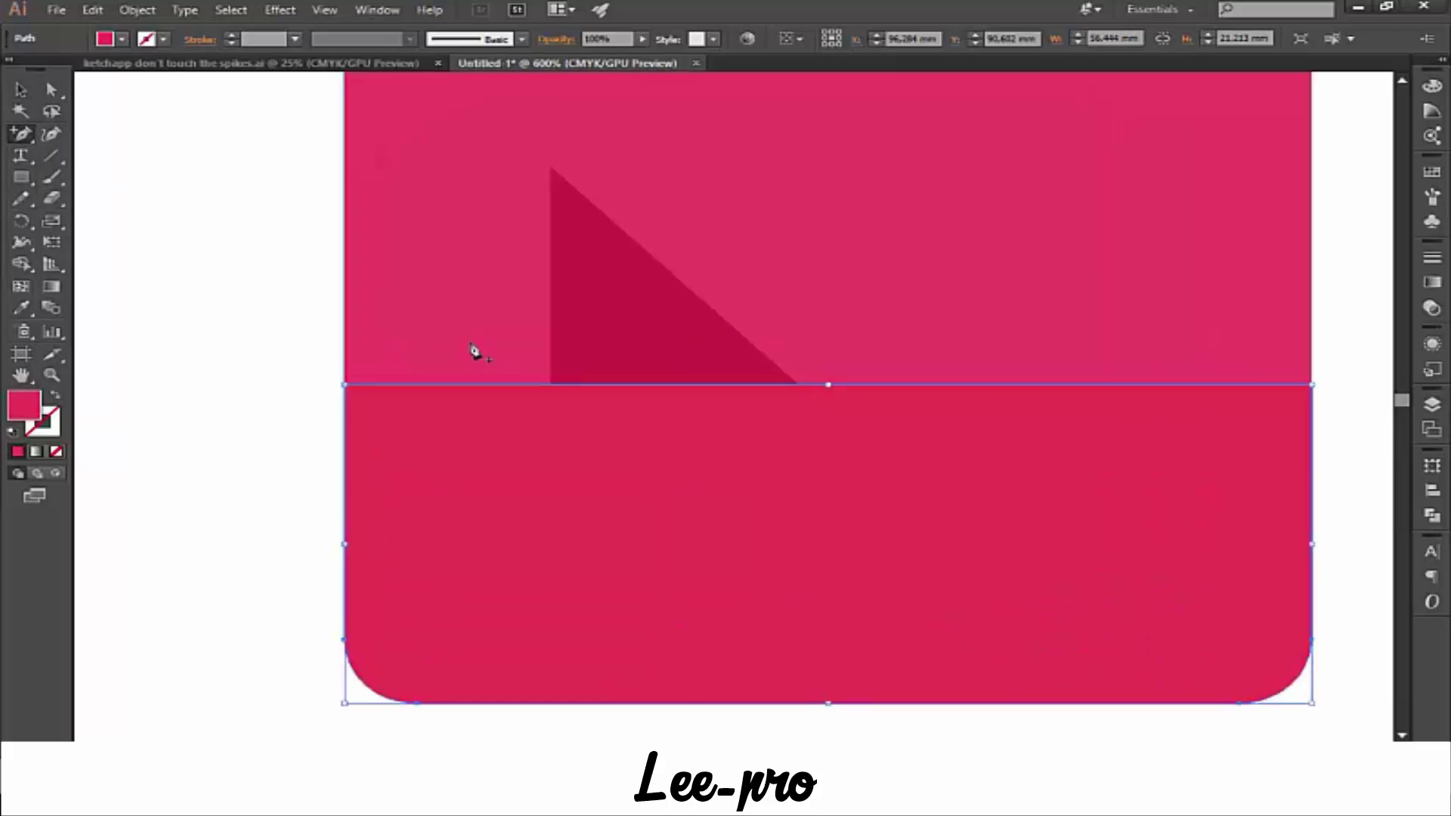
key("ctrl+plus")
key("ctrl+plus")
left_click_drag(298, 475, 436, 449)
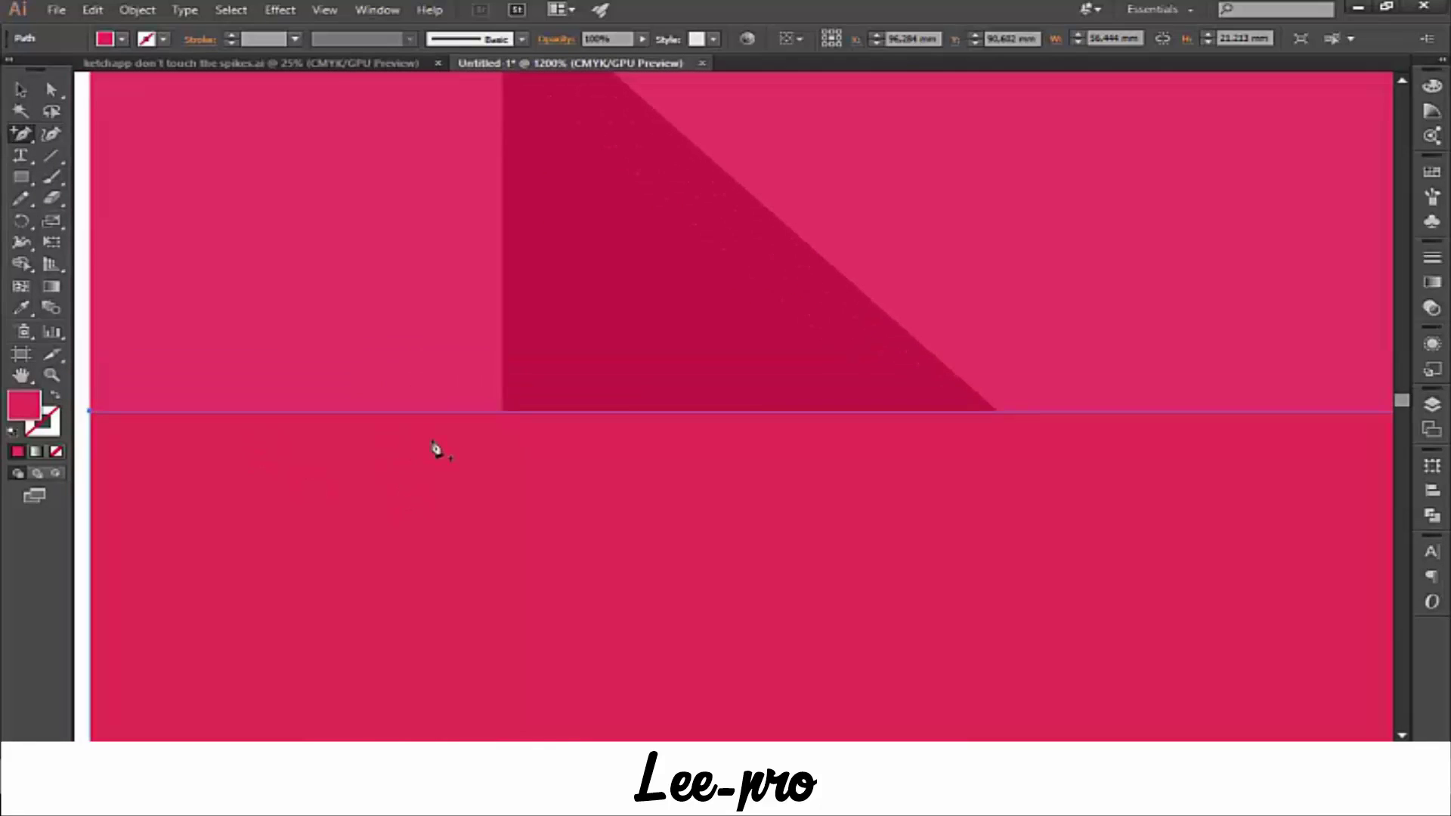
left_click(502, 412)
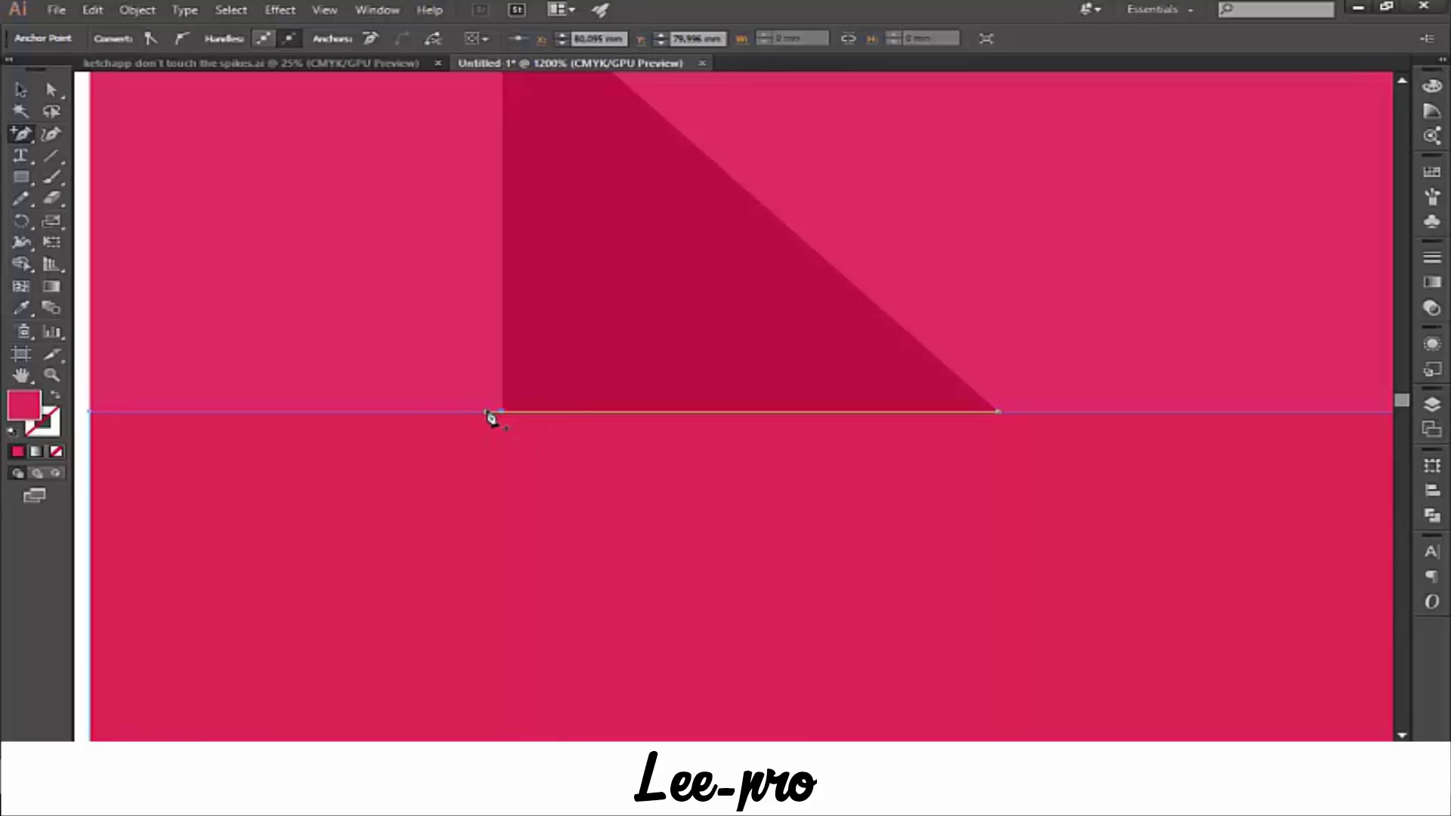
left_click(489, 411)
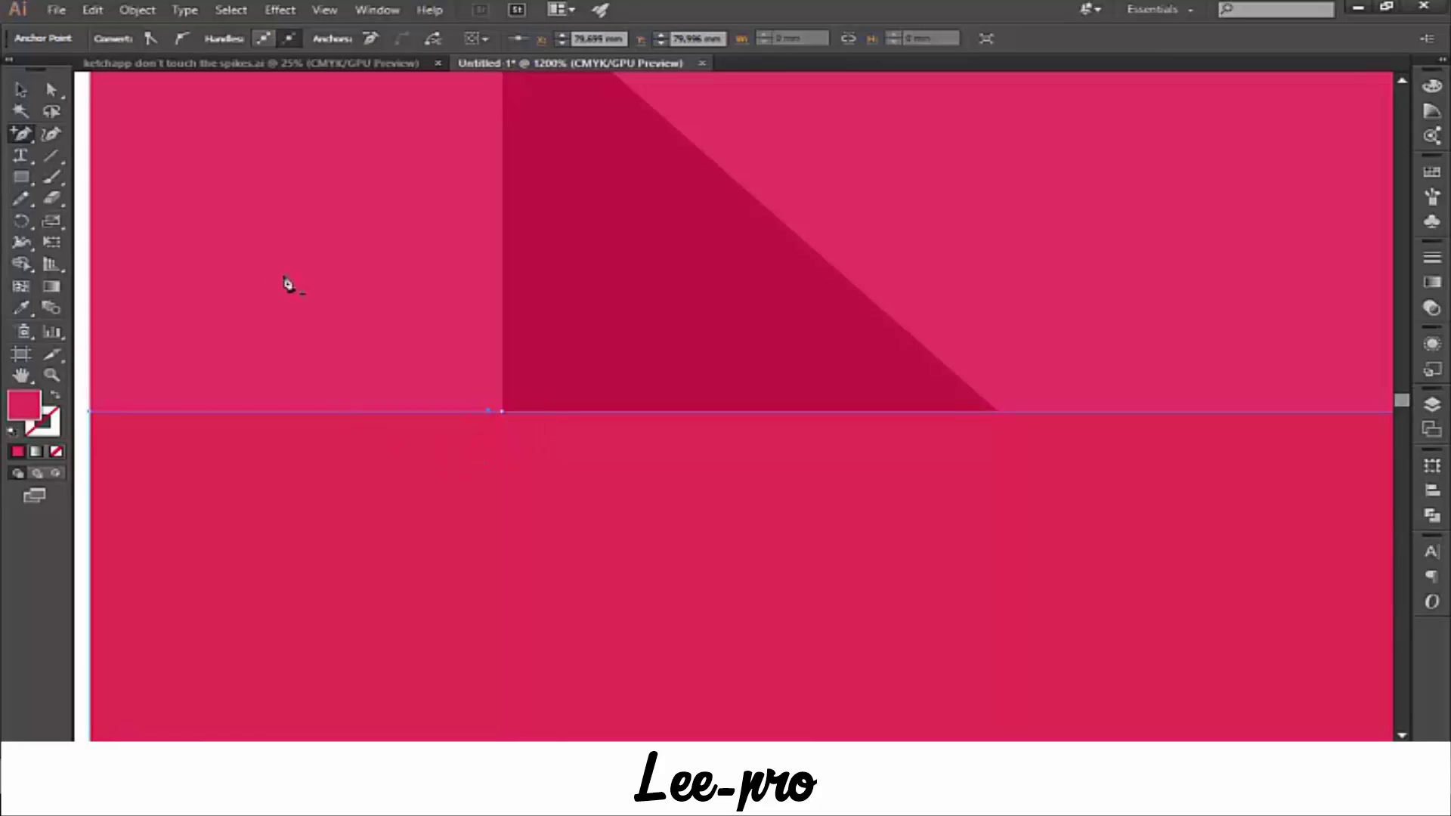
- Select the new anchor under the triangle's left corner with Direct Selection
left_click(51, 91)
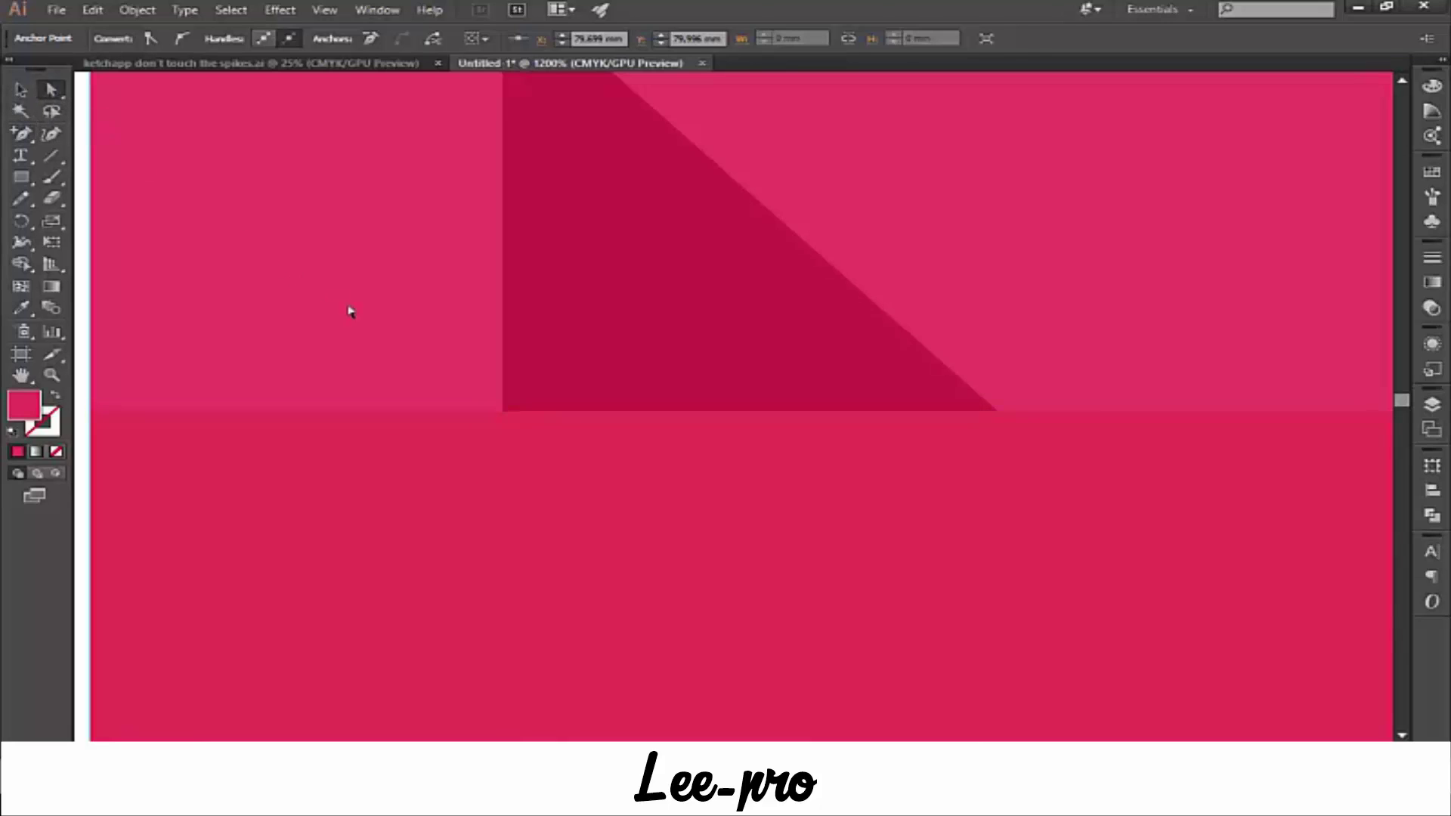
left_click(470, 436)
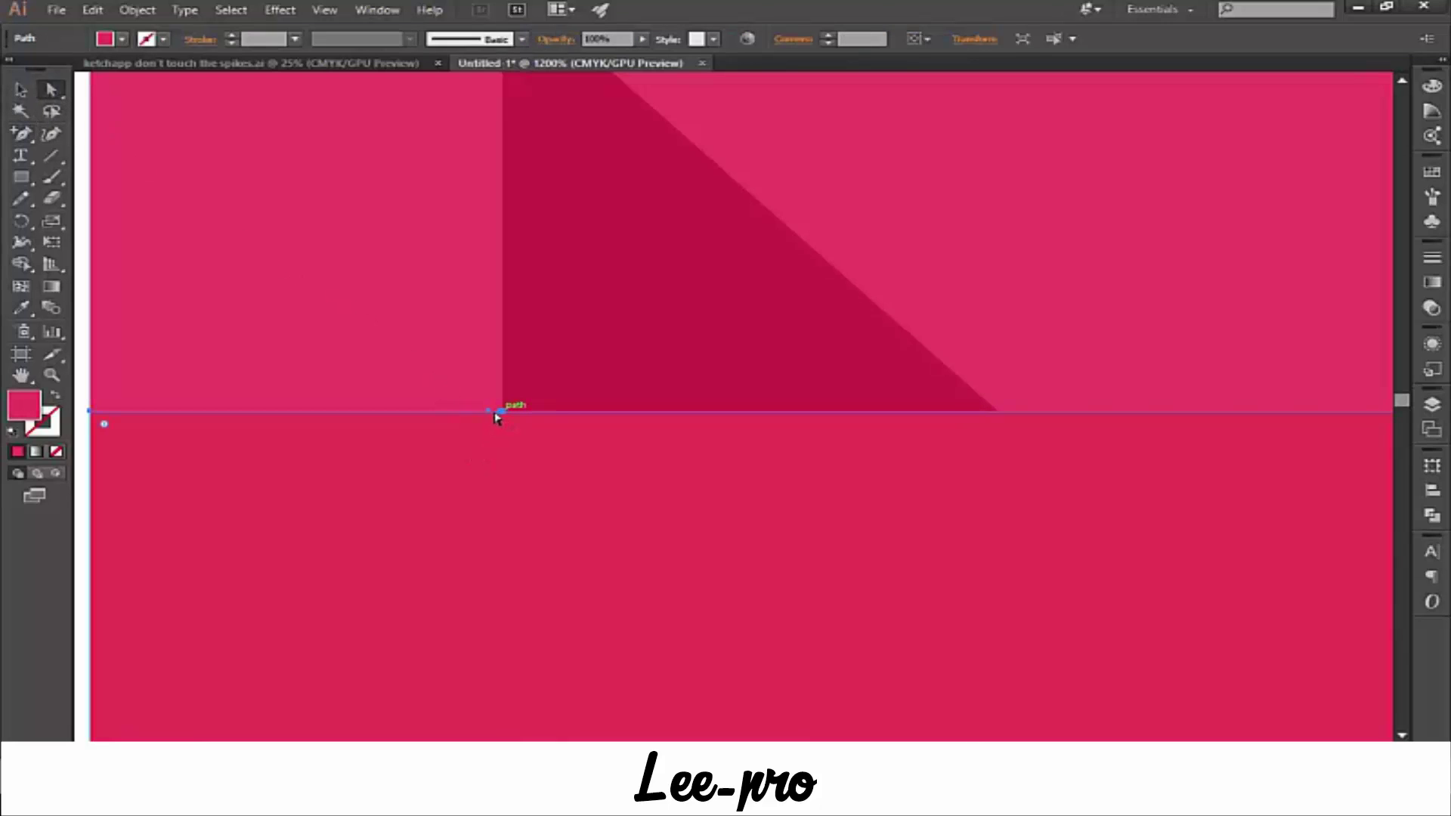
left_click_drag(497, 418, 489, 414)
key("ctrl+w")
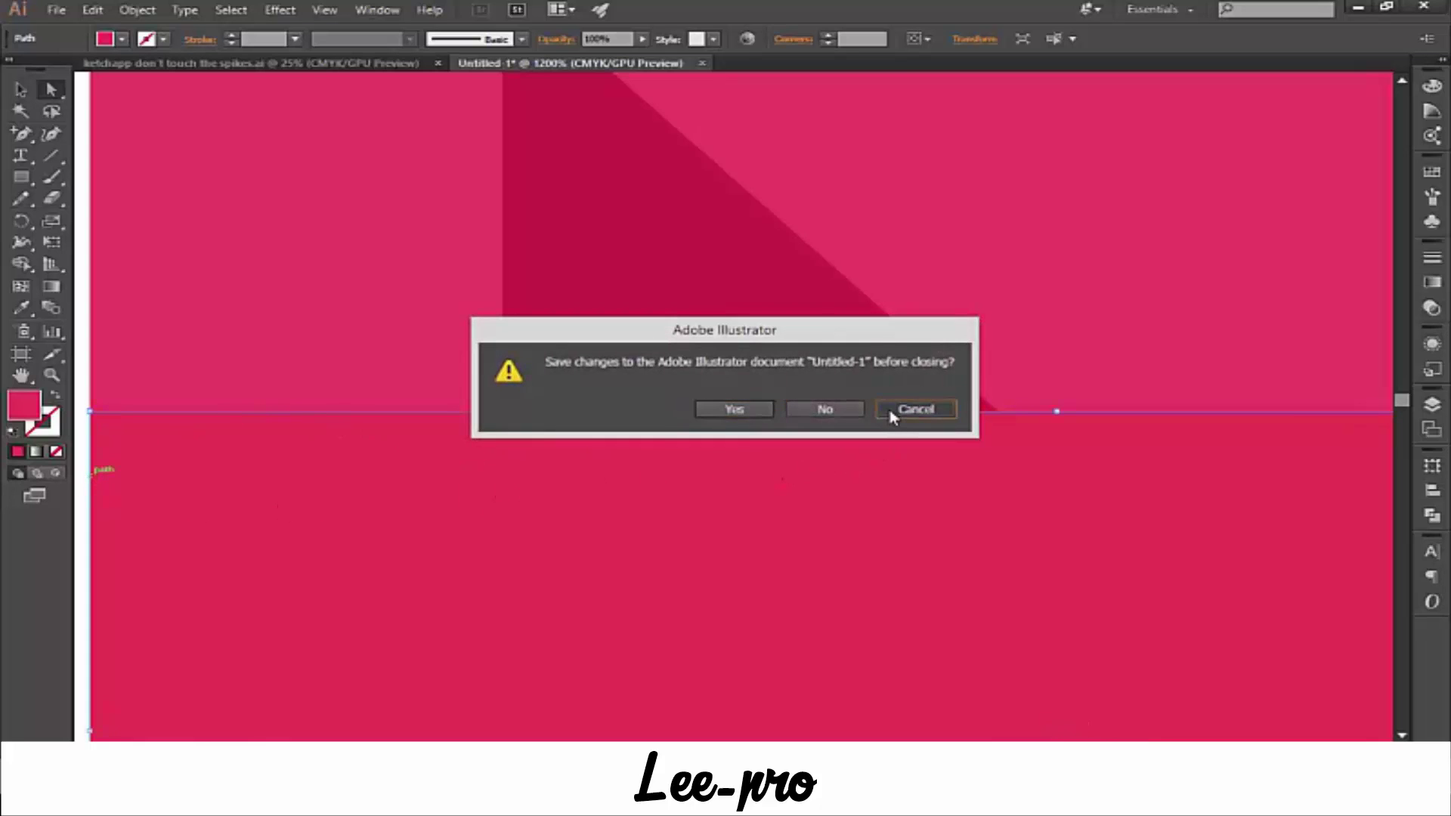
left_click(895, 410)
left_click(854, 421)
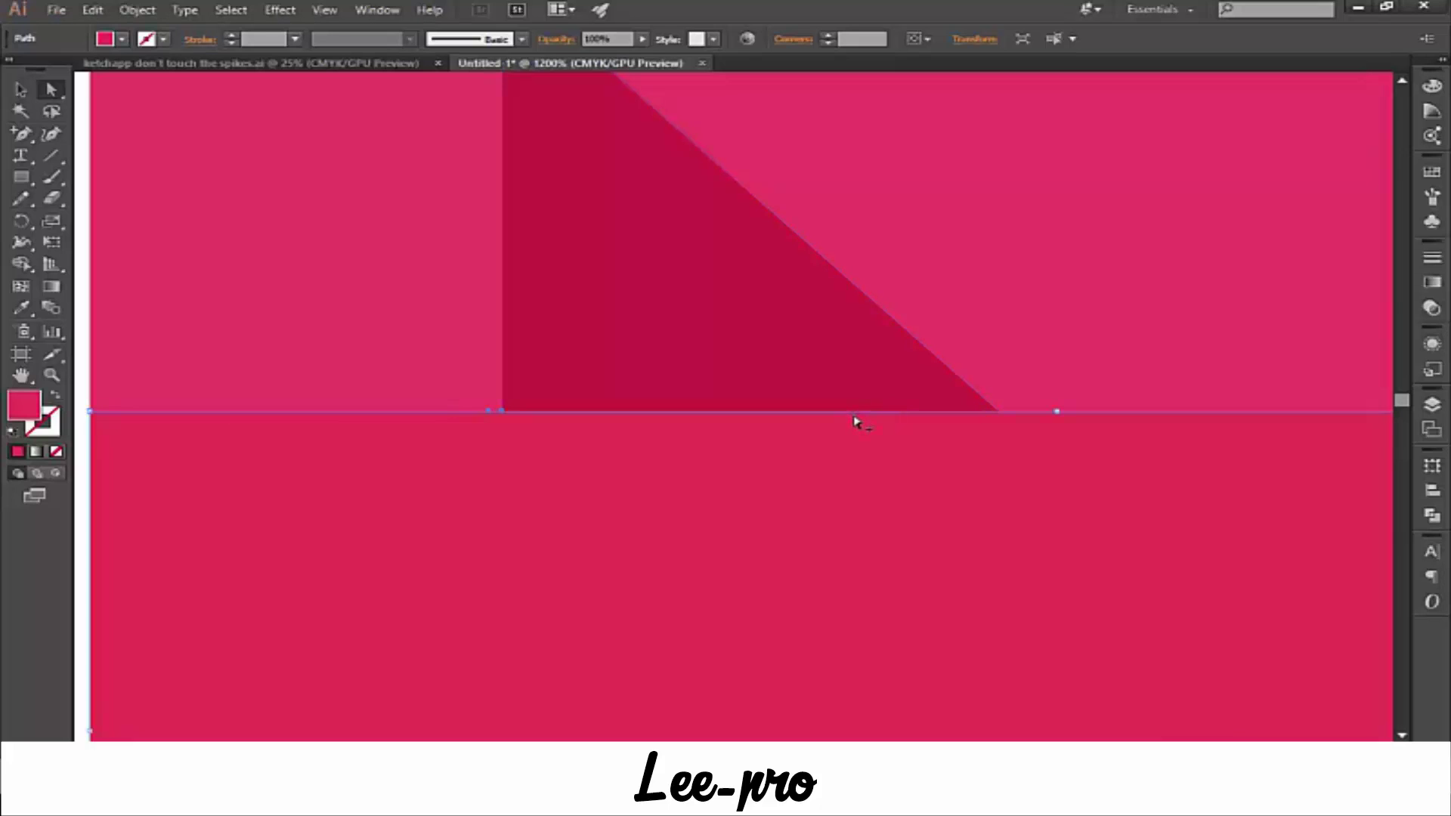
left_click(21, 134)
key("a")
left_click(503, 413)
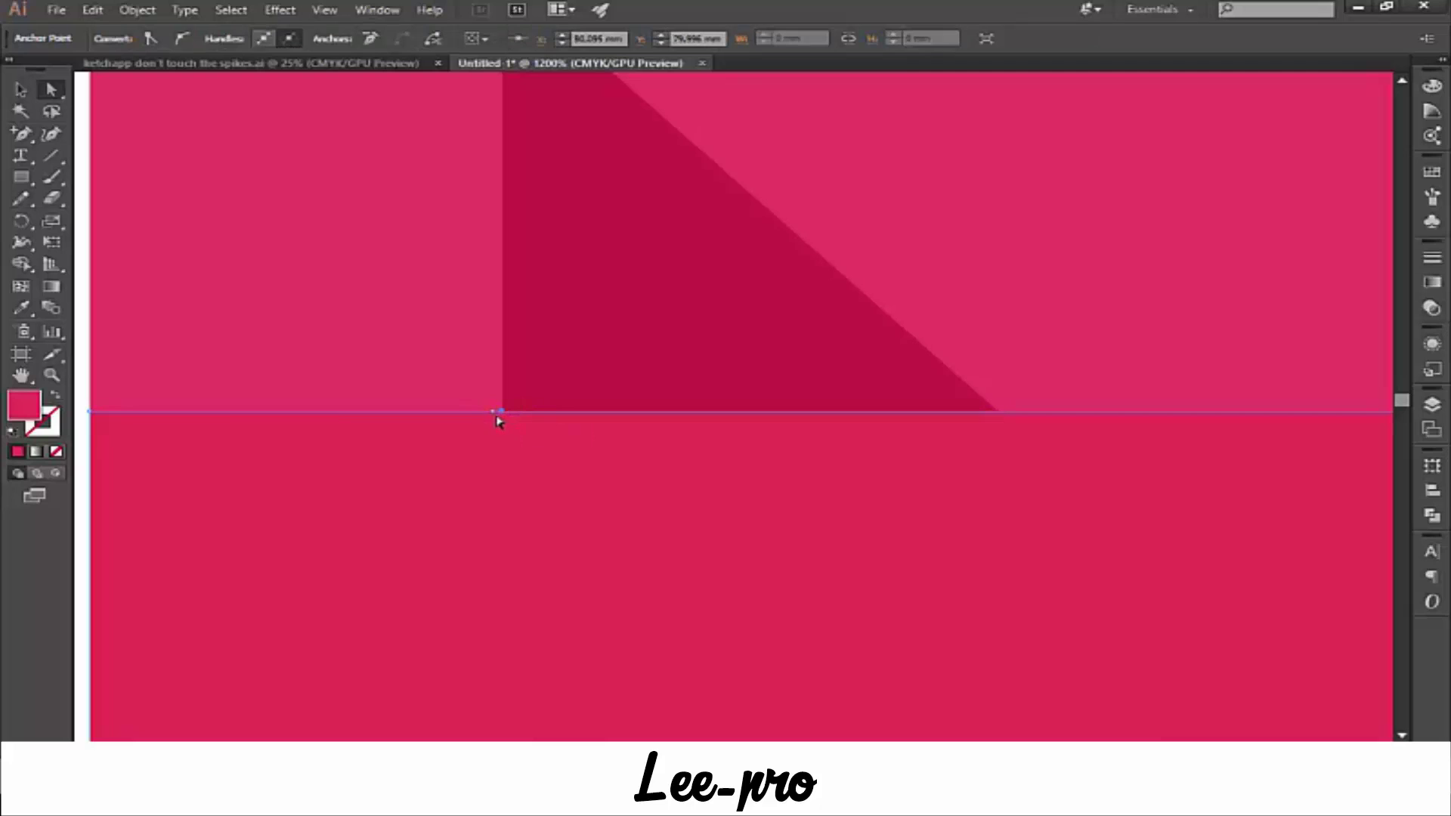
- Drag the new anchor about 6 mm straight down, forming a slanted fold below the triangle
left_click_drag(495, 415, 507, 567)
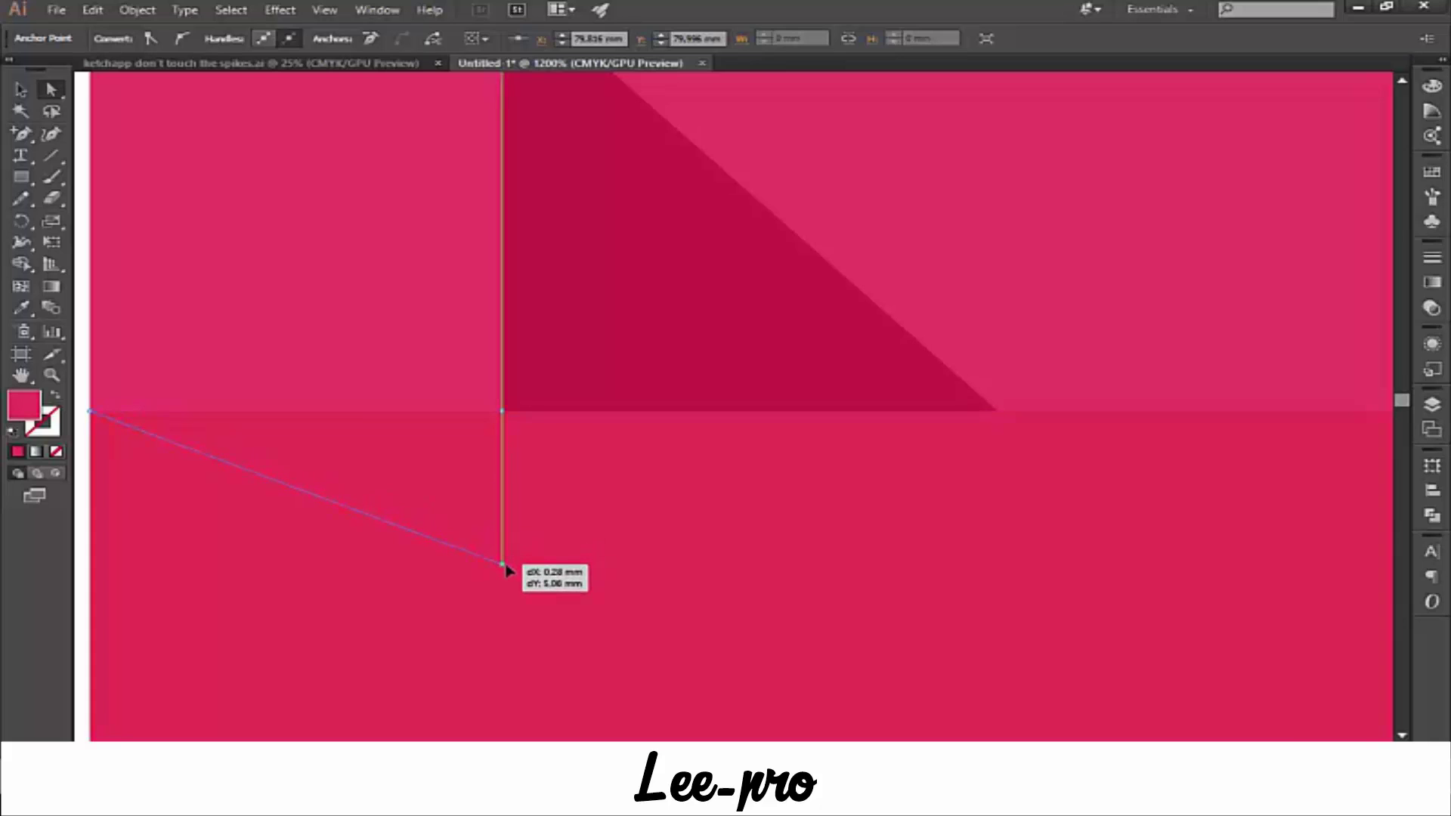
left_click_drag(507, 564, 502, 606)
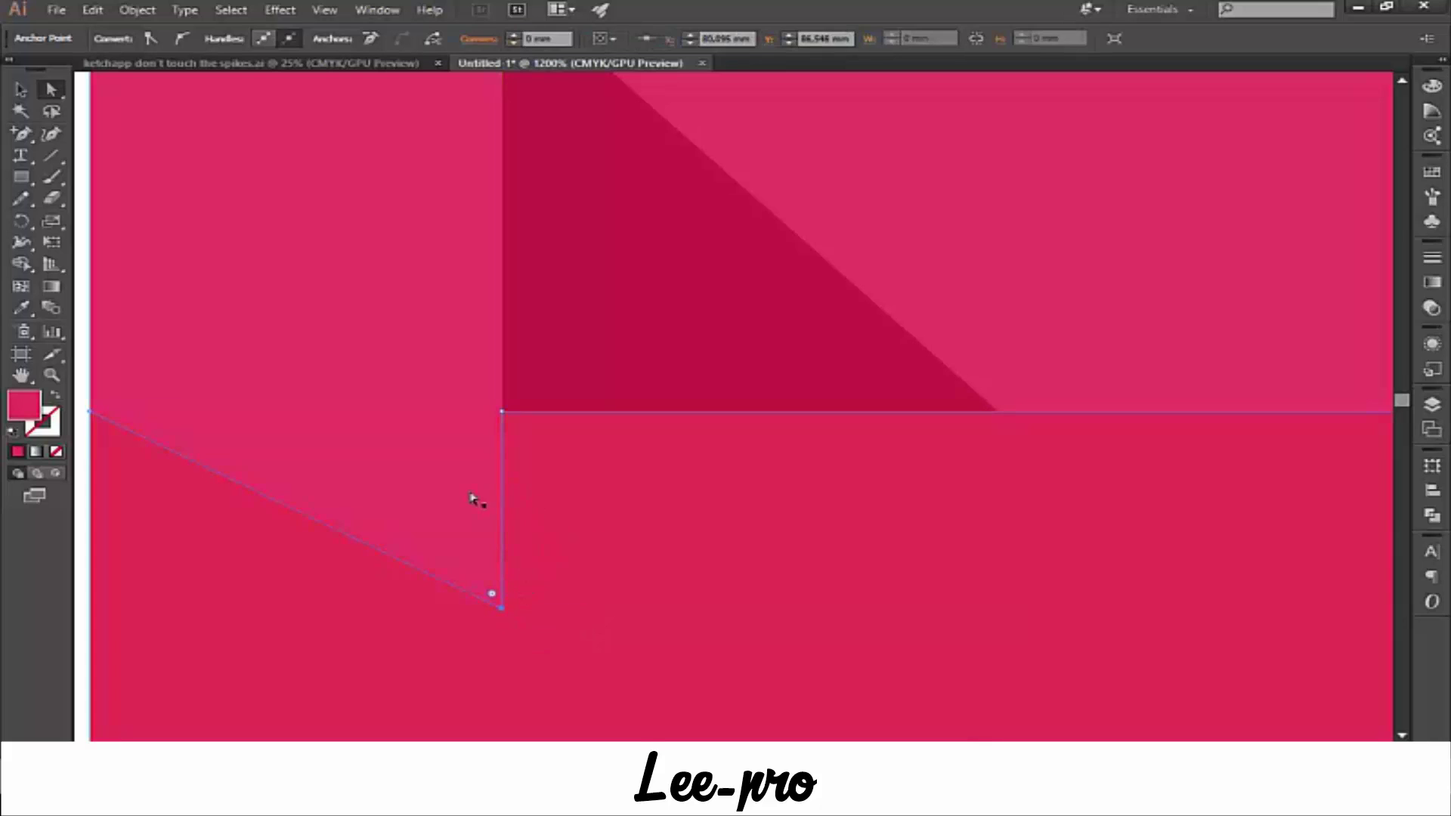
key("ctrl+minus")
key("ctrl+minus")
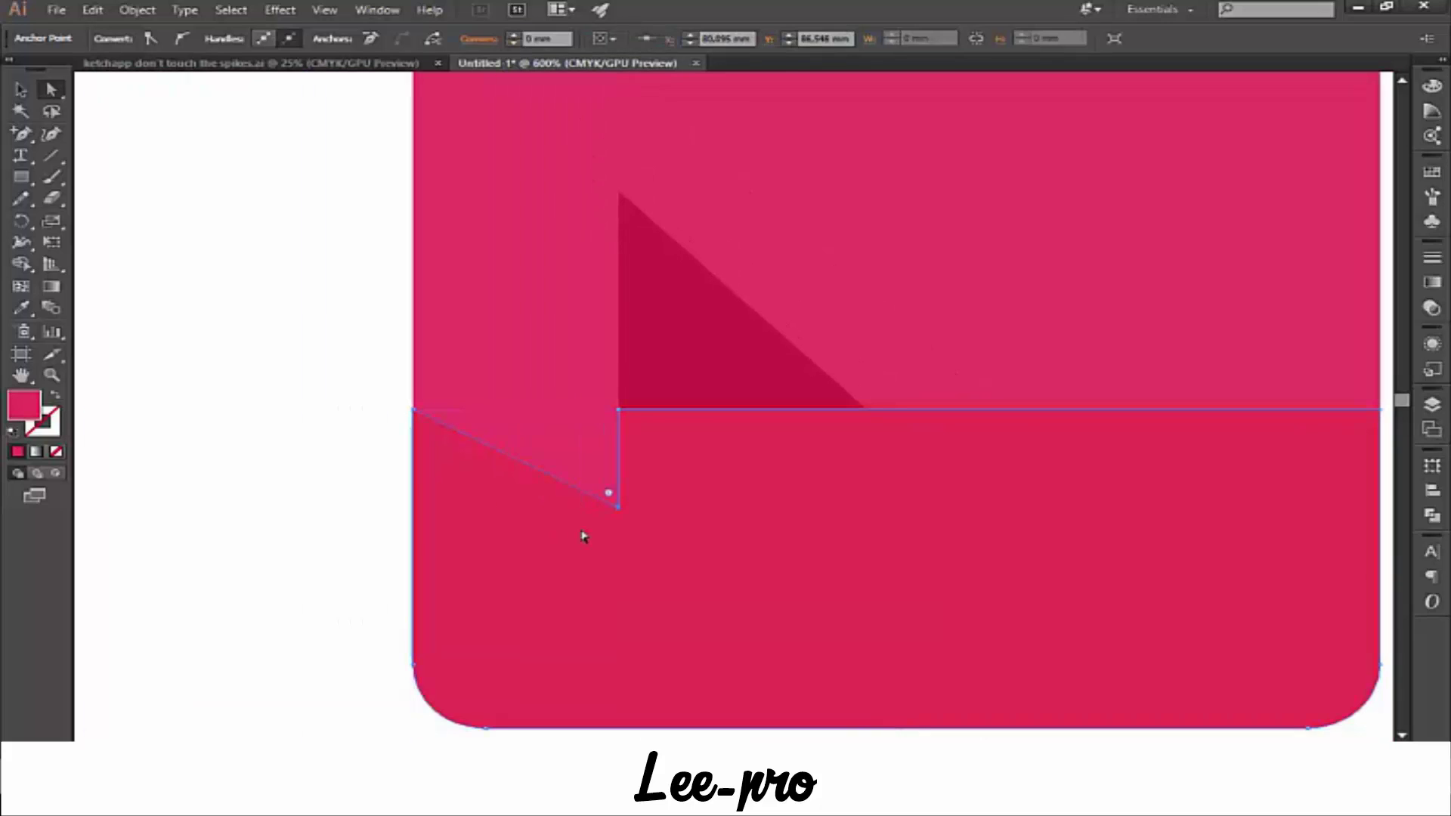
mouse_move(618, 516)
left_mouse_down()
mouse_move(618, 619)
mouse_move(619, 577)
left_mouse_up()
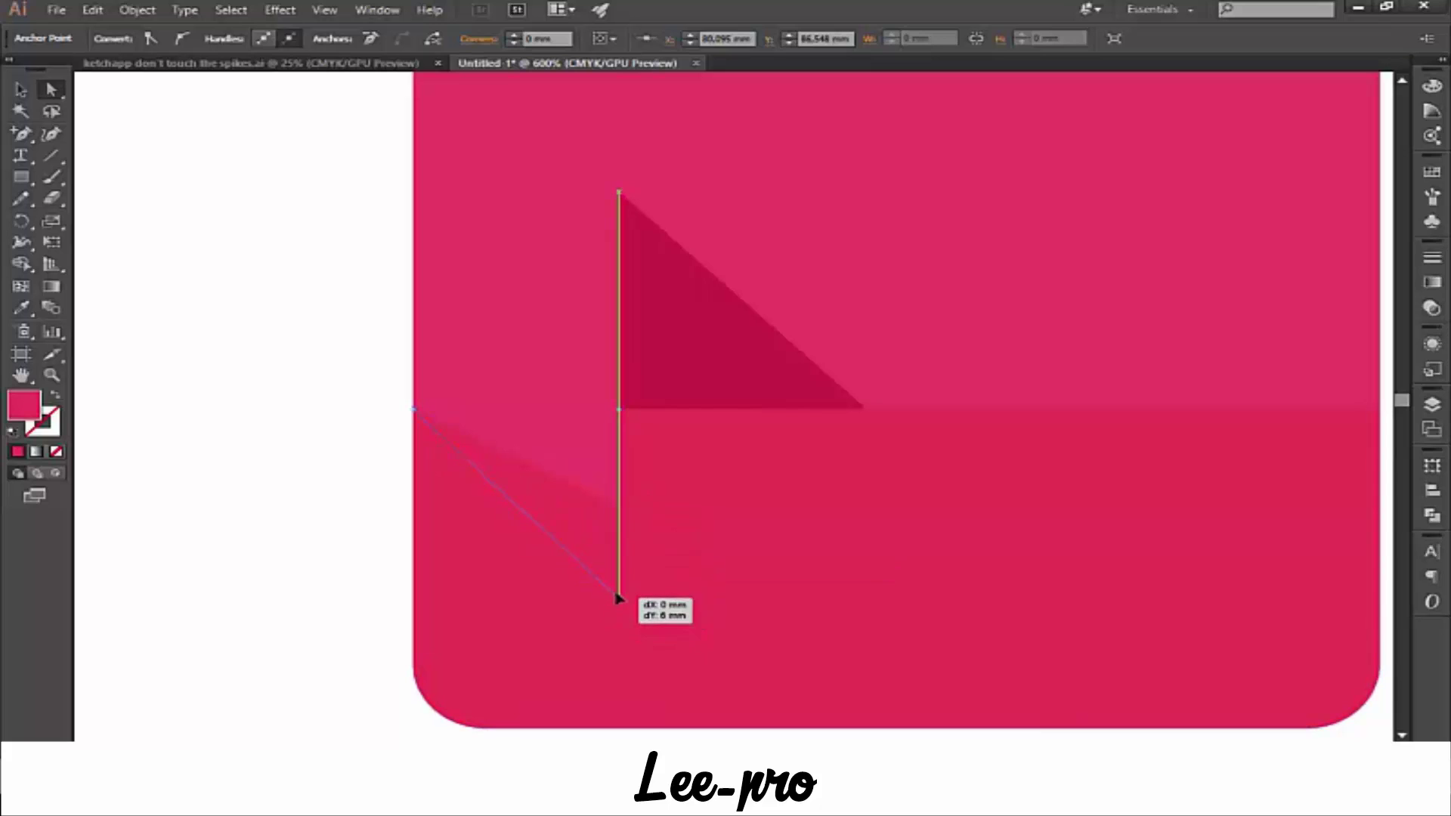
left_click_drag(525, 565, 448, 549)
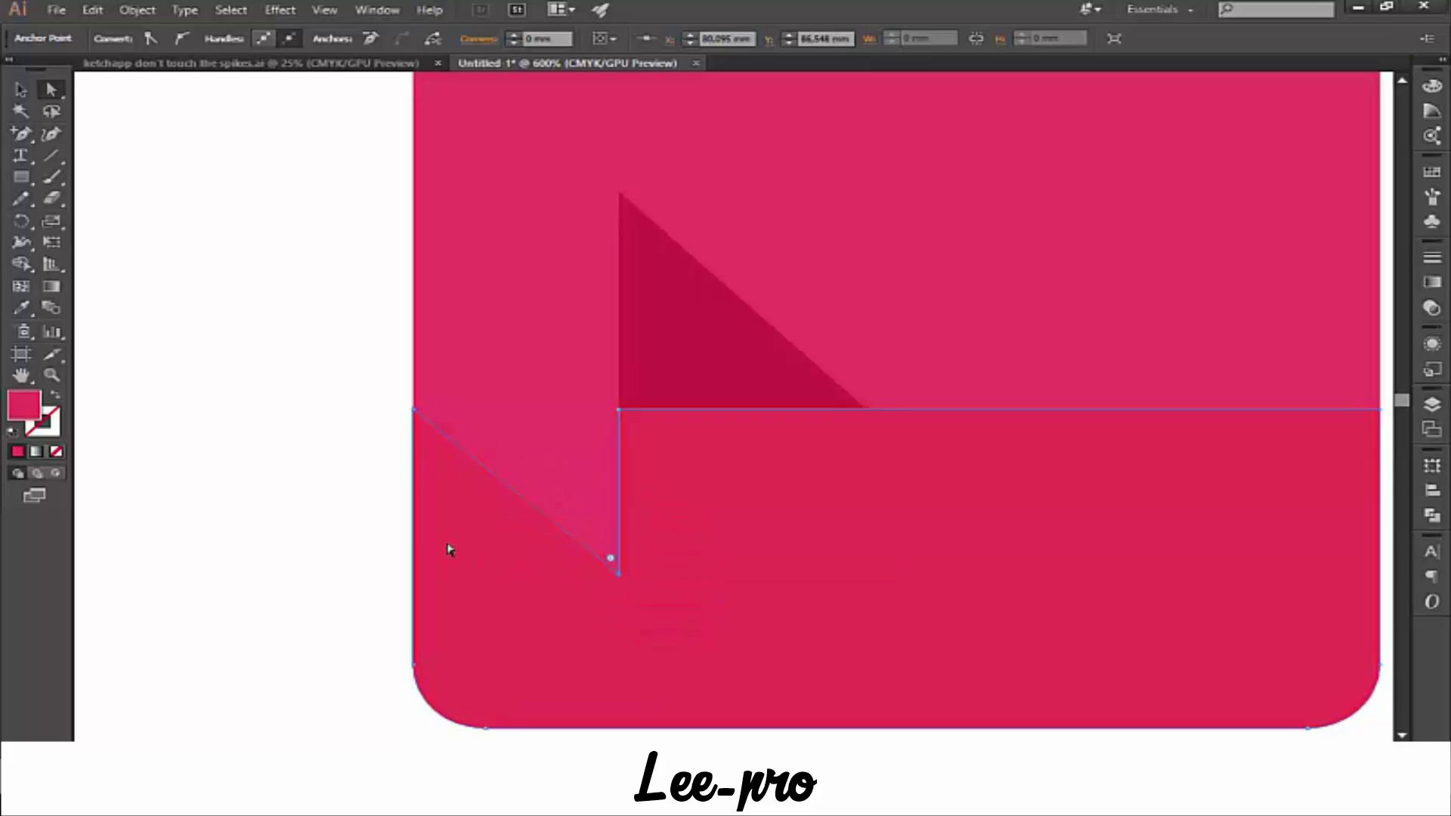
left_click(263, 437)
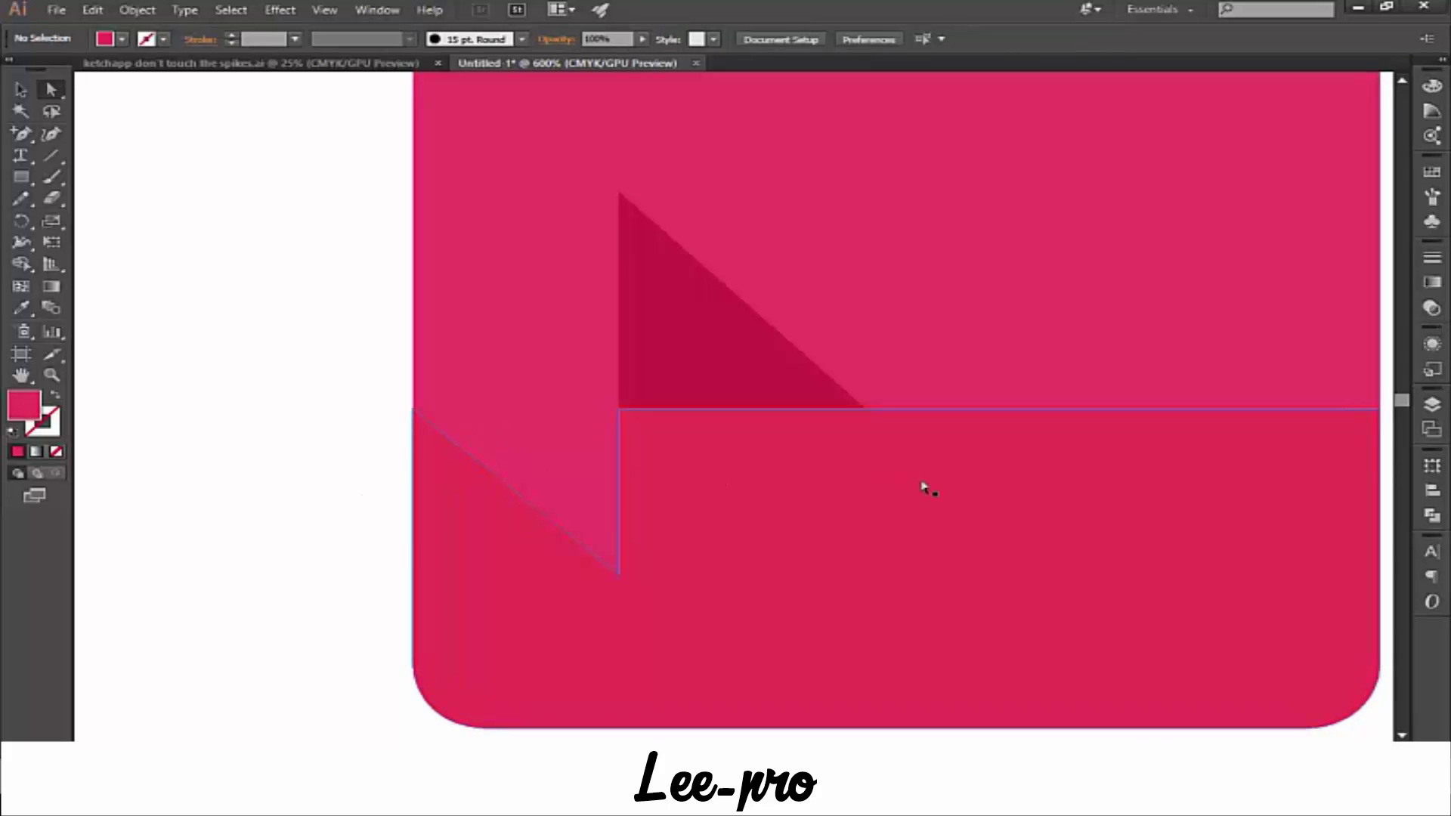
- Alt-drag a copy of the dark triangle to the left of the rounded card
key("ctrl+minus")
key("ctrl+plus")
key("ctrl+plus")
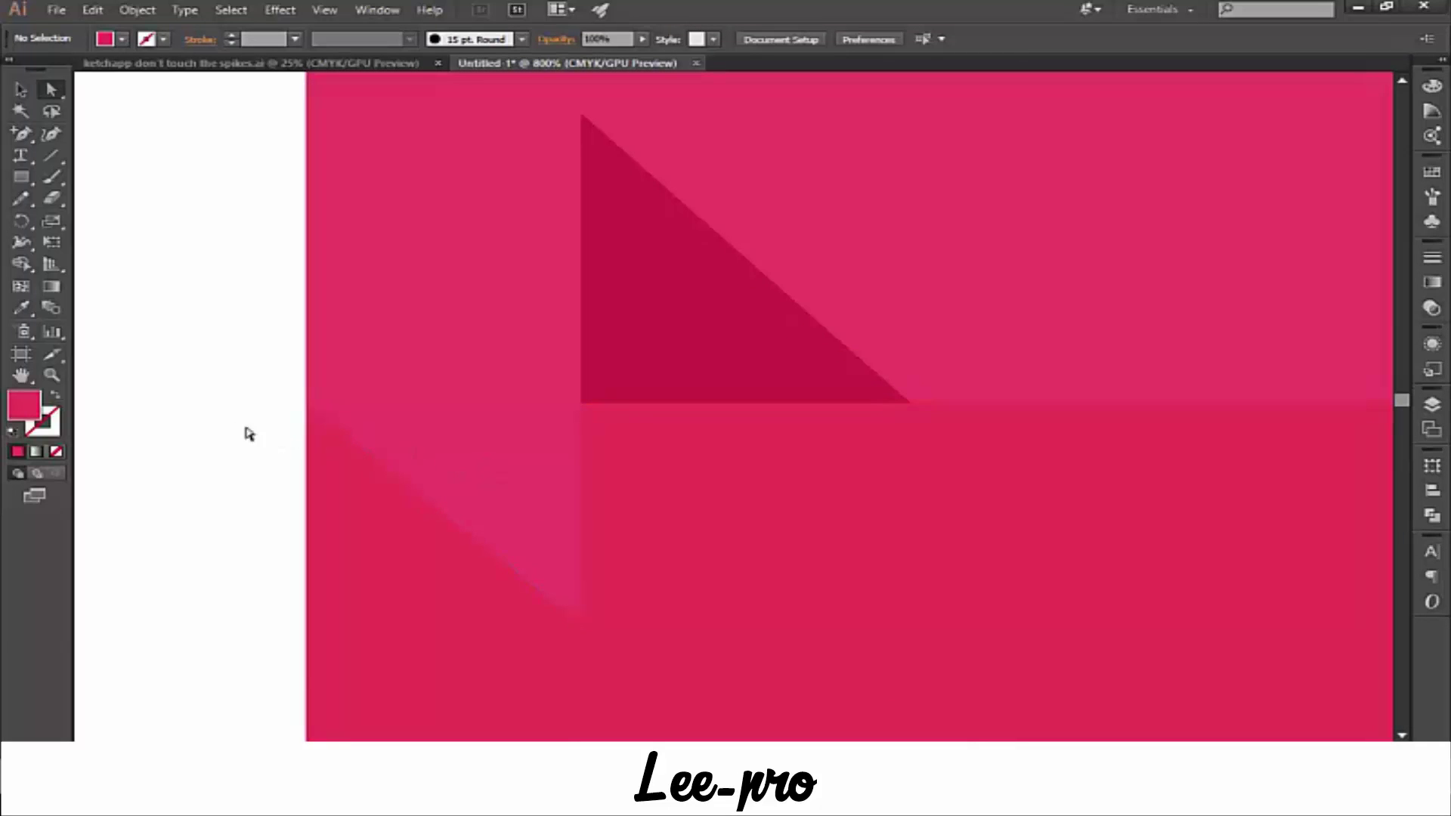
scroll(424, 450, "up", 2)
scroll(424, 450, "left", 3)
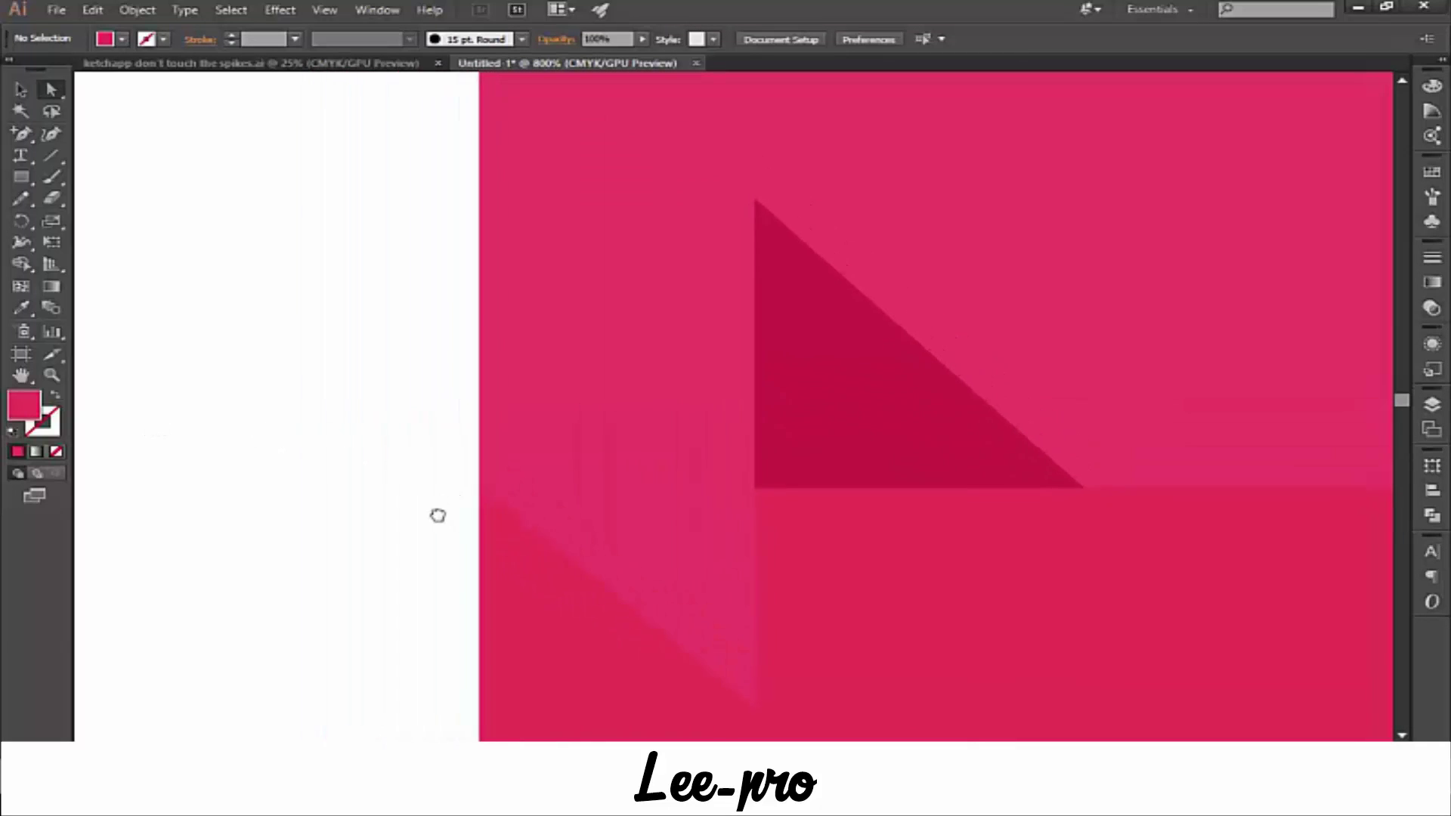
key("ctrl+minus")
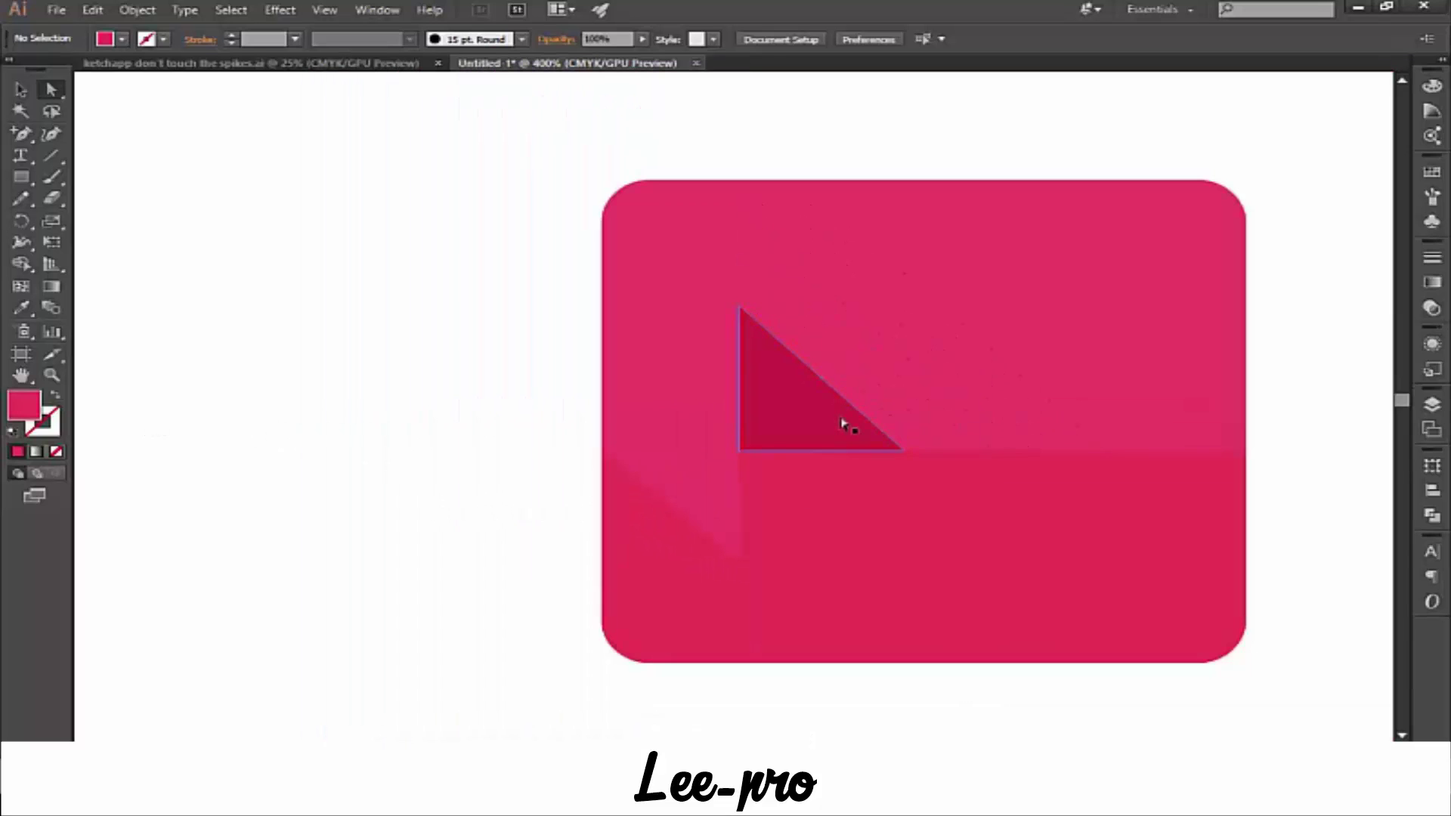
left_click_drag(841, 439, 605, 428)
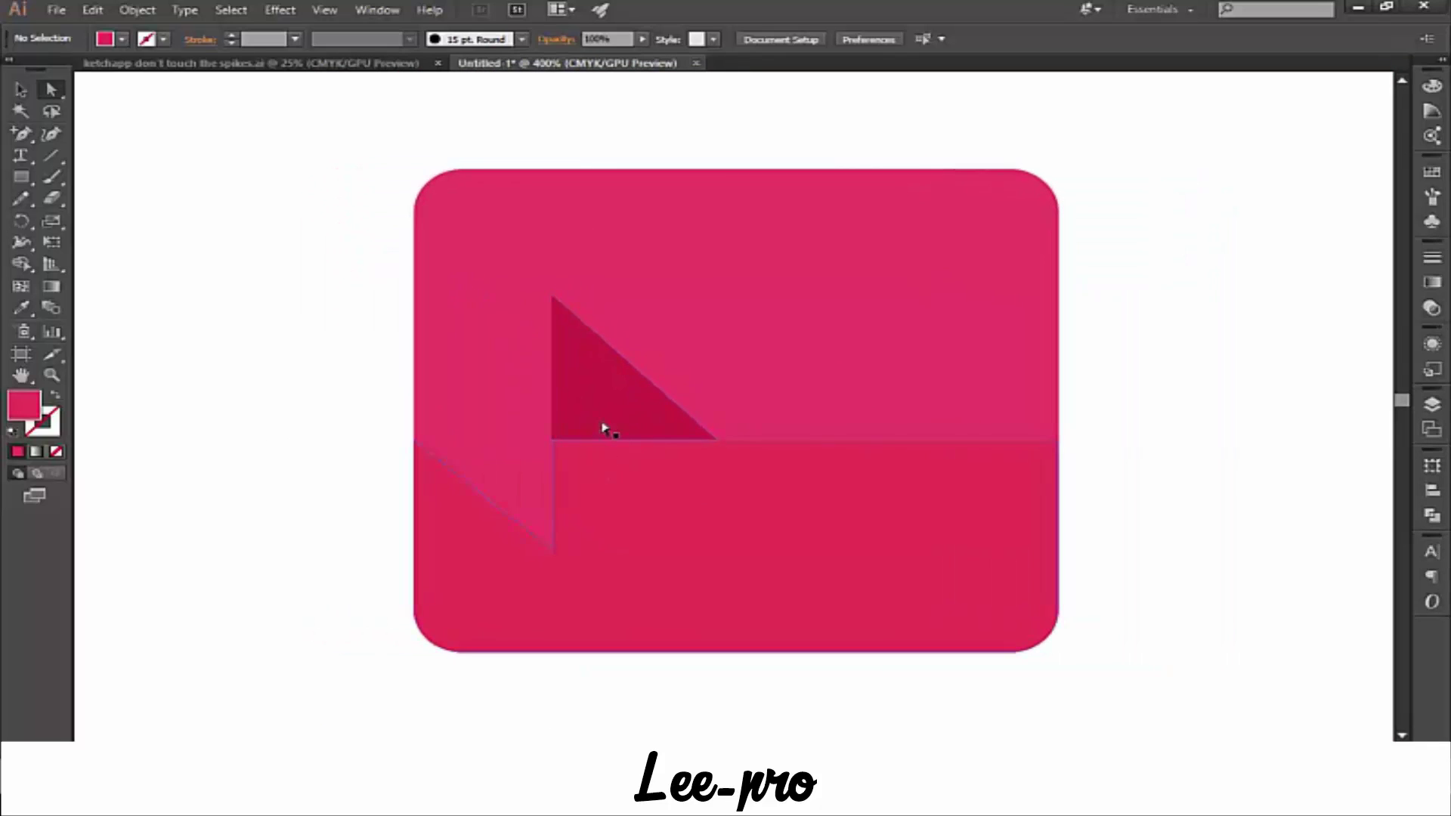
left_click(603, 428)
key("v")
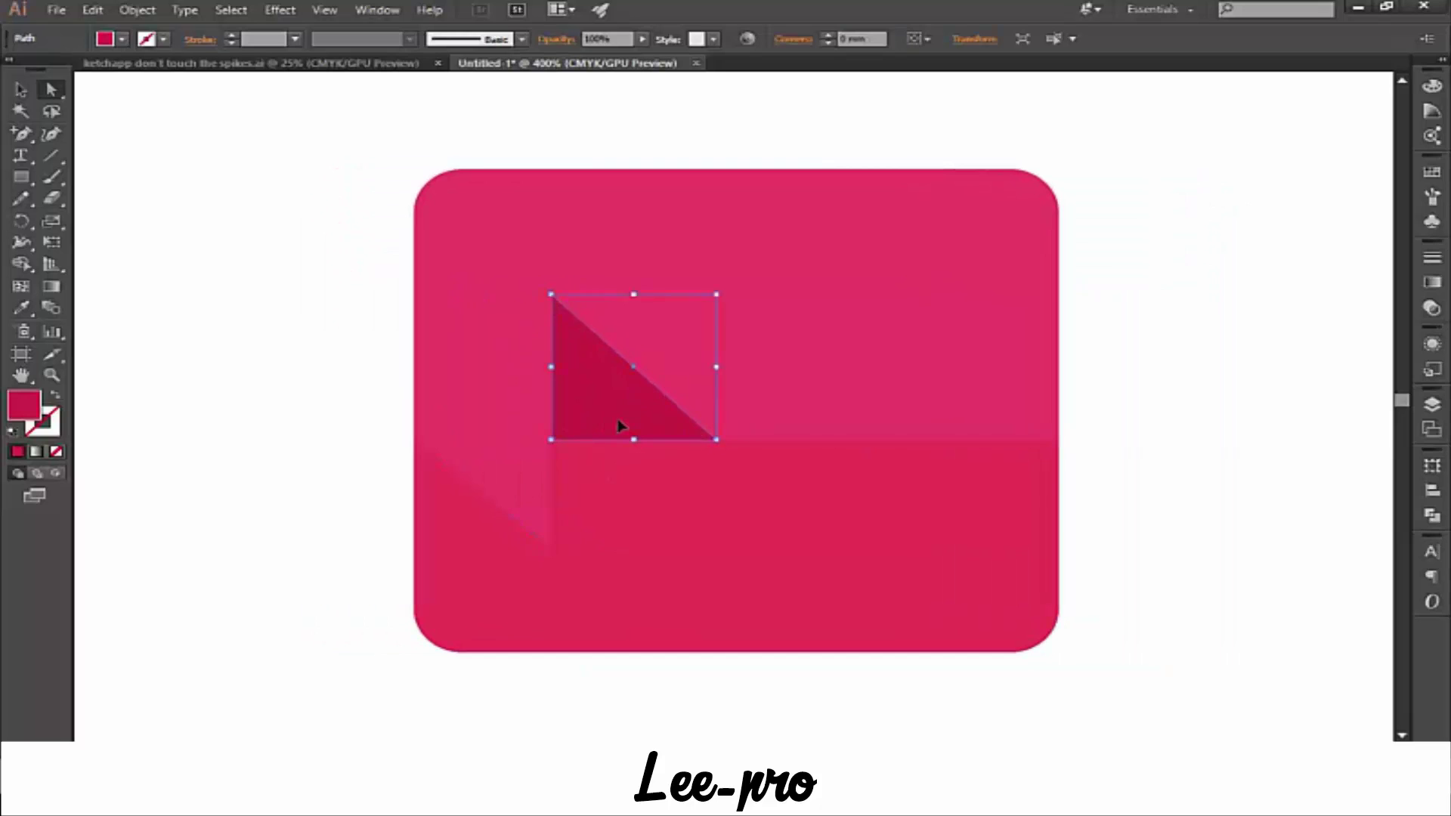
left_click_drag(614, 419, 291, 389)
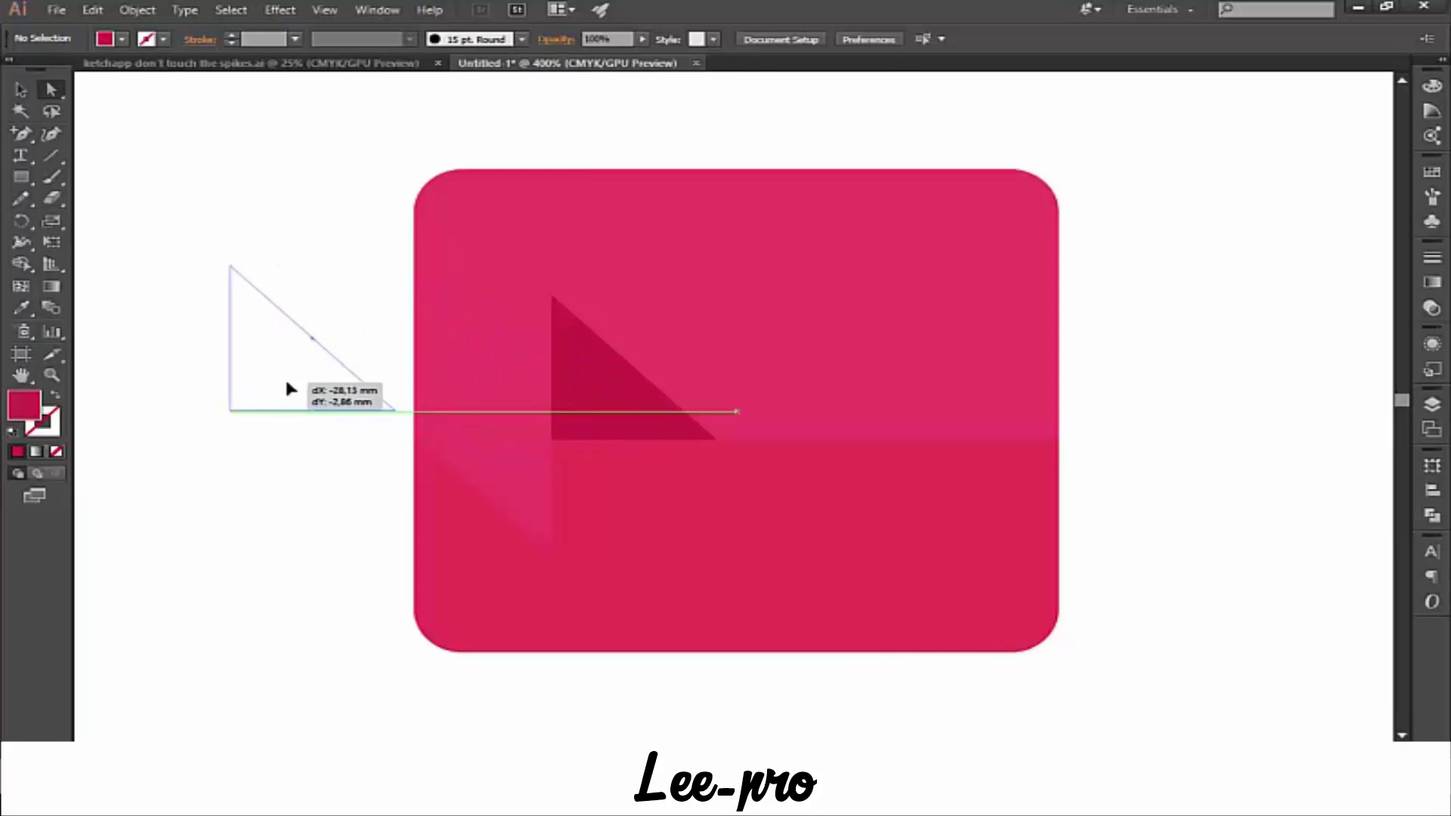
- Fill the copied triangle with the card's light pink and rotate it 90°
left_click(21, 307)
left_click(709, 295)
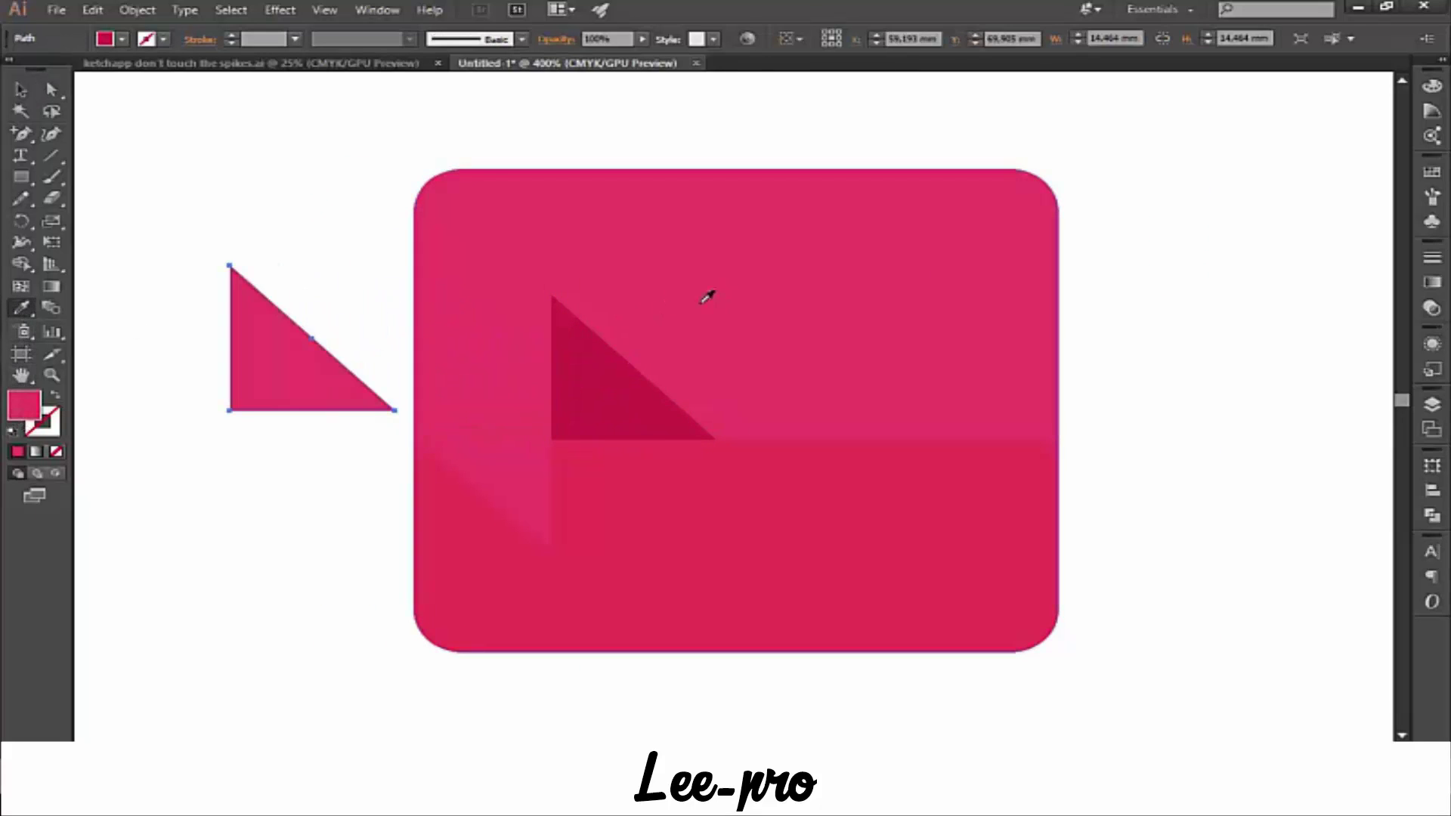
left_click(21, 92)
left_click(325, 211)
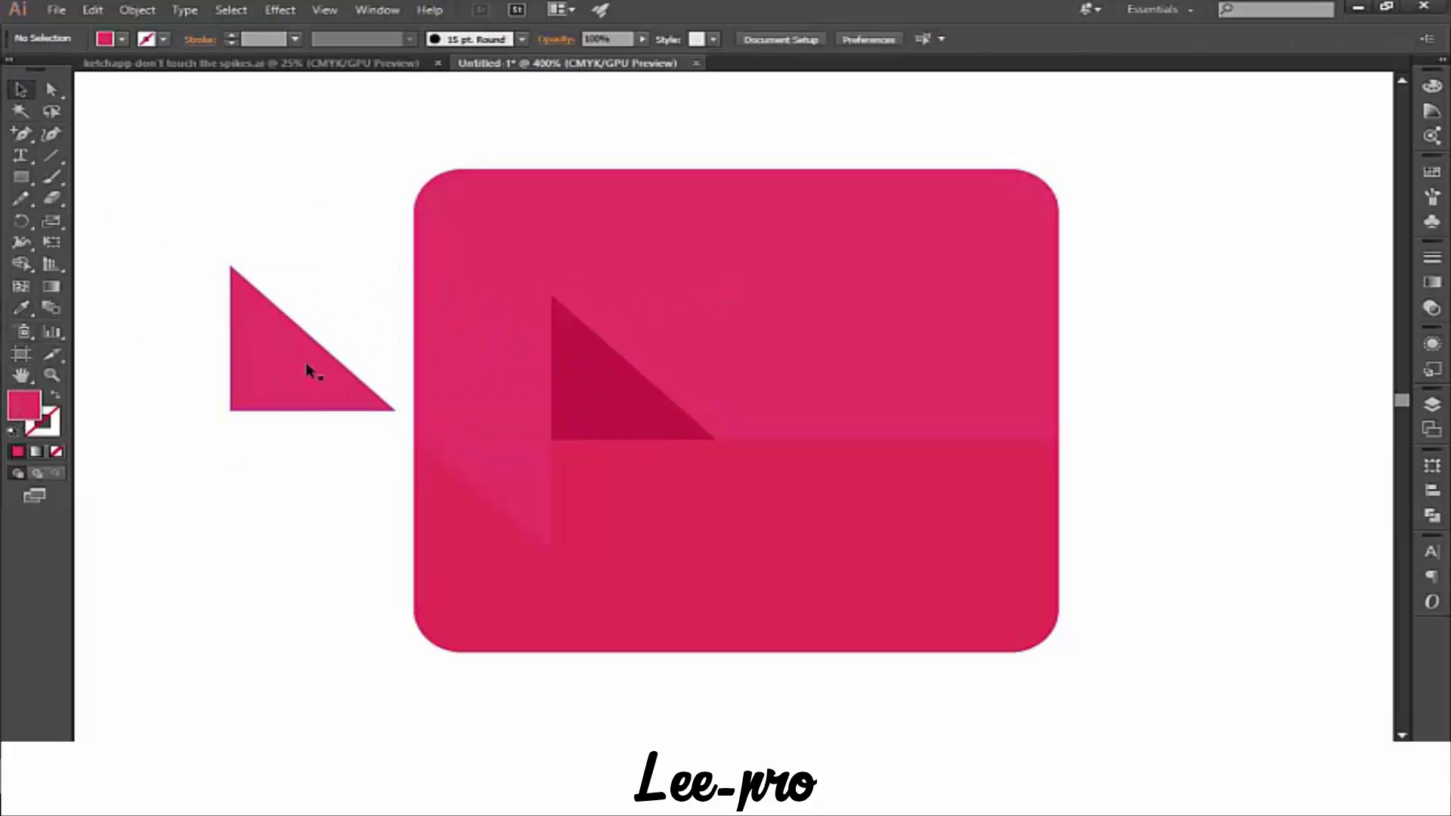
left_click(307, 370)
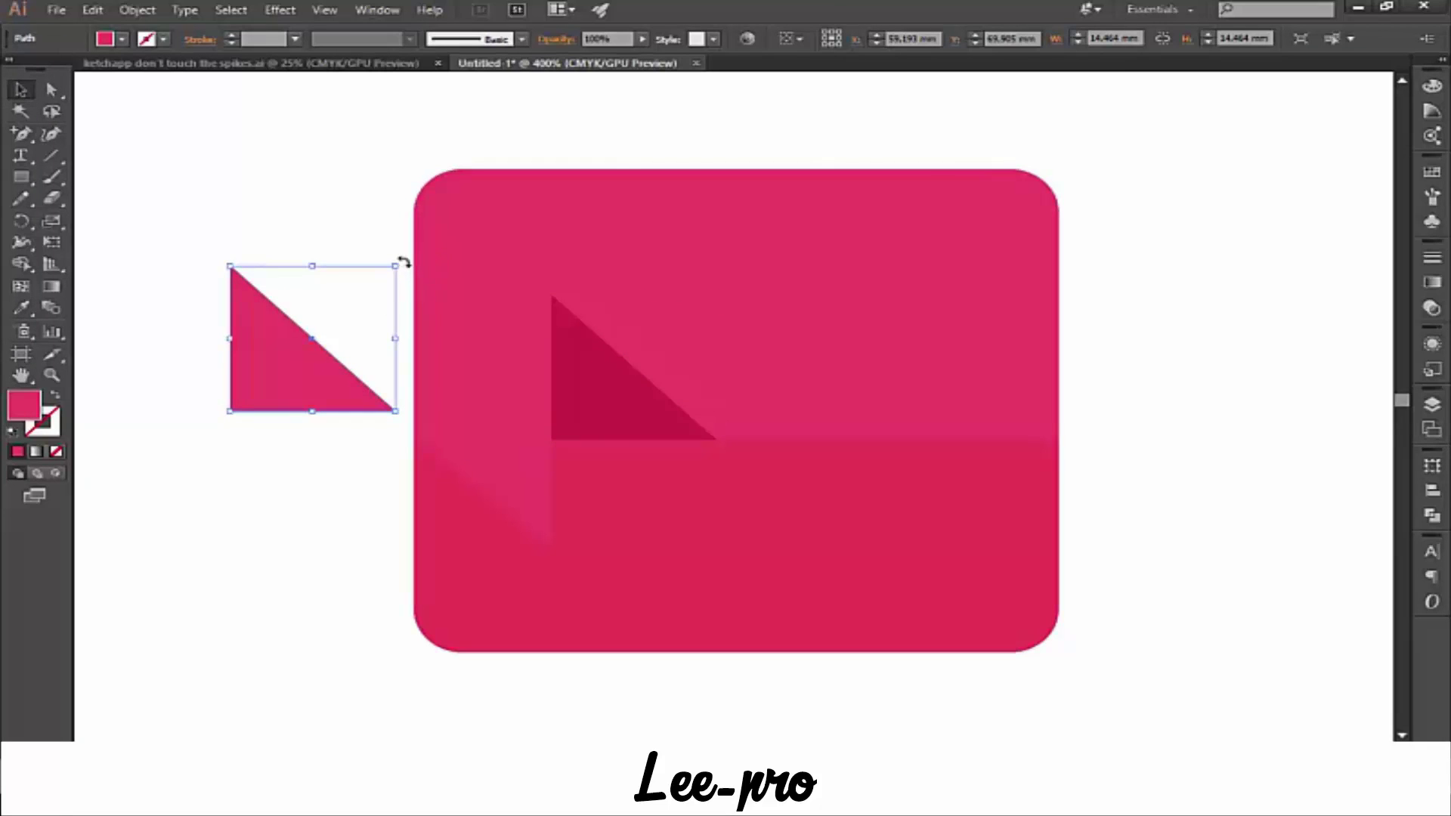
mouse_move(404, 261)
left_mouse_down()
mouse_move(241, 244)
mouse_move(359, 408)
mouse_move(412, 259)
mouse_move(364, 370)
mouse_move(479, 395)
mouse_move(389, 324)
mouse_move(407, 266)
left_mouse_up()
left_click(405, 451)
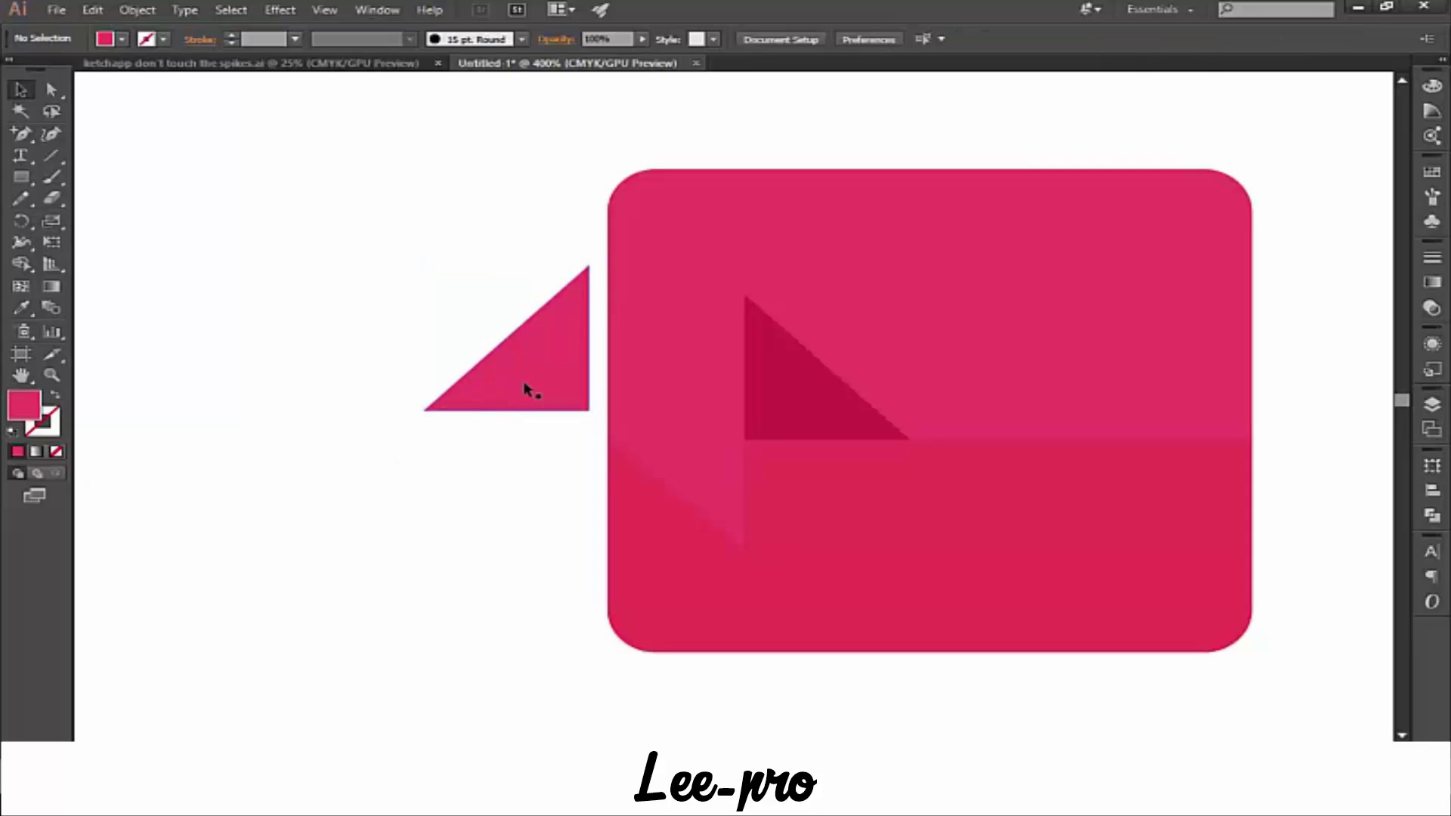
- Move the light-pink triangle against the card's left edge at the seam, aligning it as a tail
mouse_move(527, 389)
left_mouse_down()
mouse_move(594, 389)
mouse_move(583, 427)
left_mouse_up()
left_click(398, 490)
left_click(378, 499)
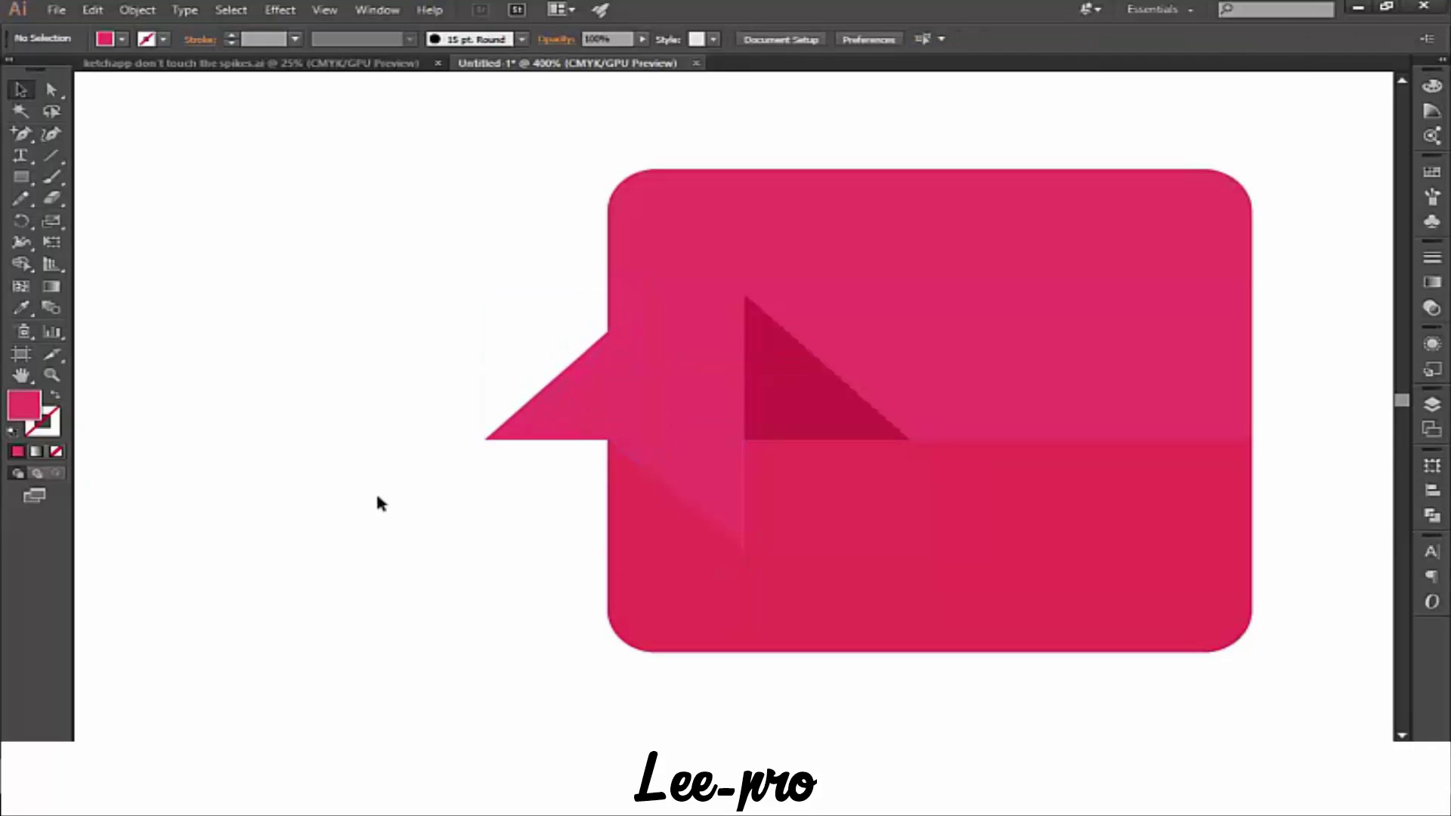
key("ctrl+plus")
key("ctrl+plus")
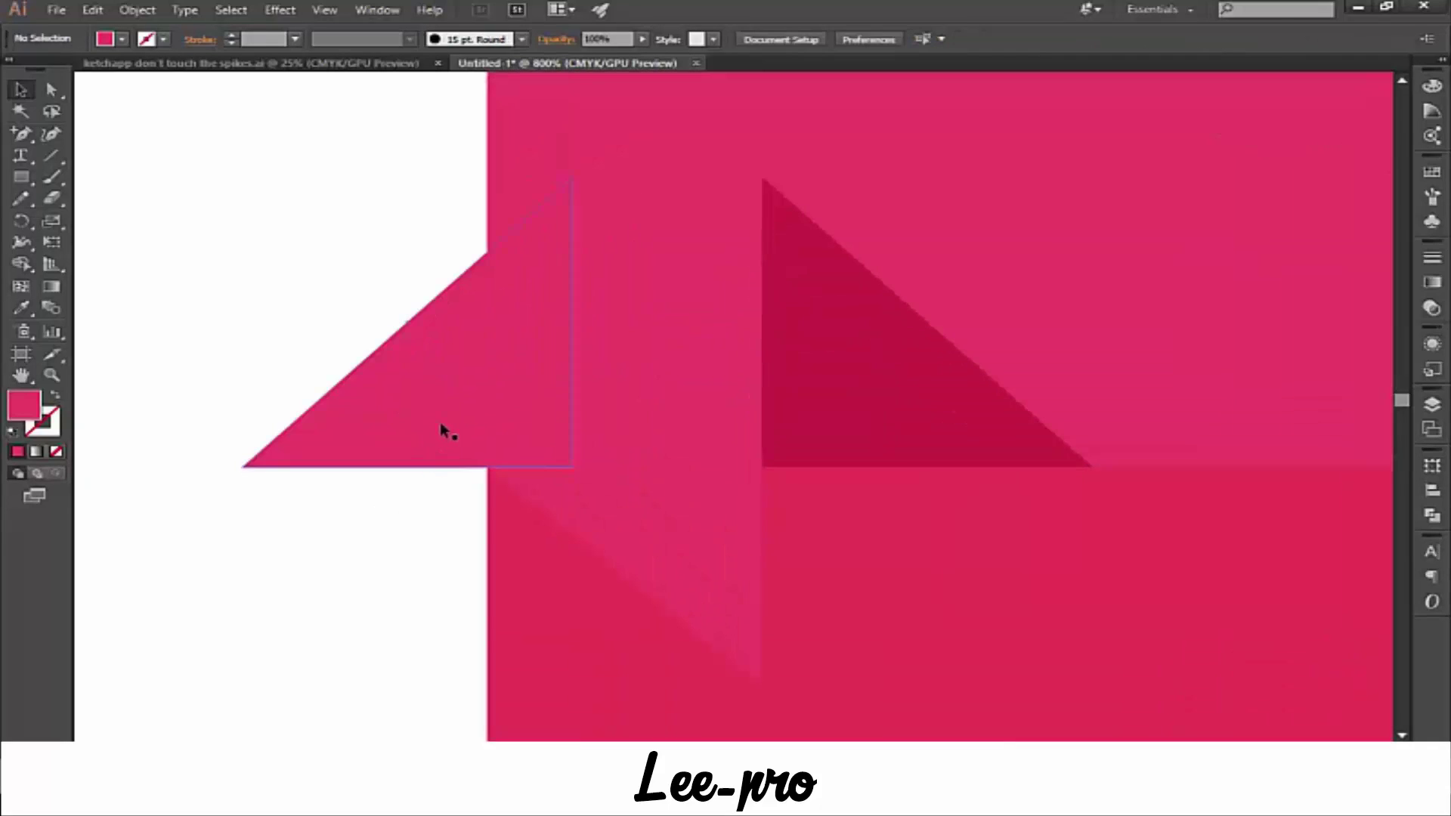
mouse_move(444, 428)
left_mouse_down()
mouse_move(473, 415)
mouse_move(473, 427)
left_mouse_up()
left_click(392, 473)
left_click(341, 551)
key("ctrl+minus")
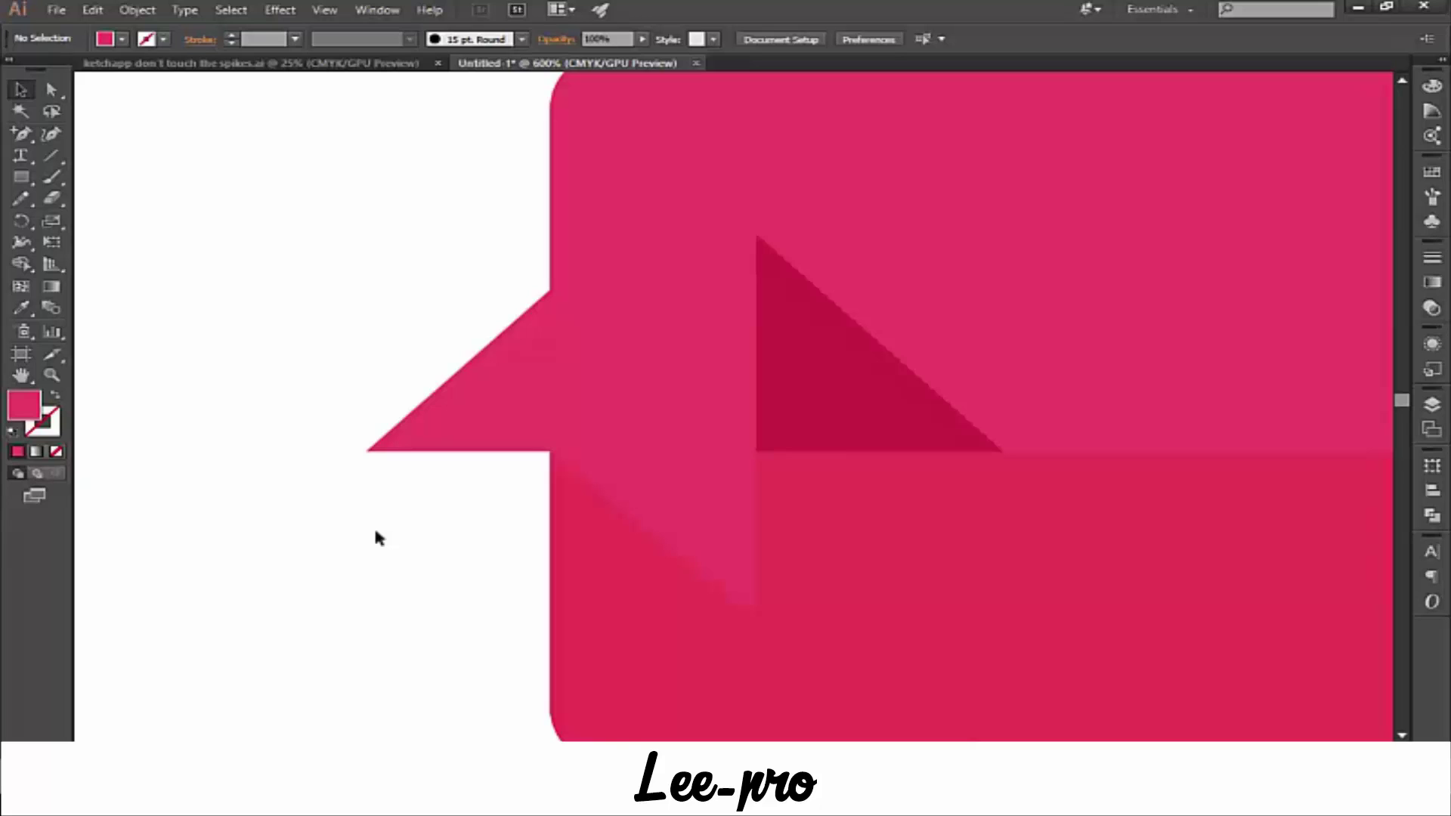
- Reflect the tail triangle vertically, rotate it -90°, and shift it left to align its flat top
left_click_drag(311, 509, 247, 489)
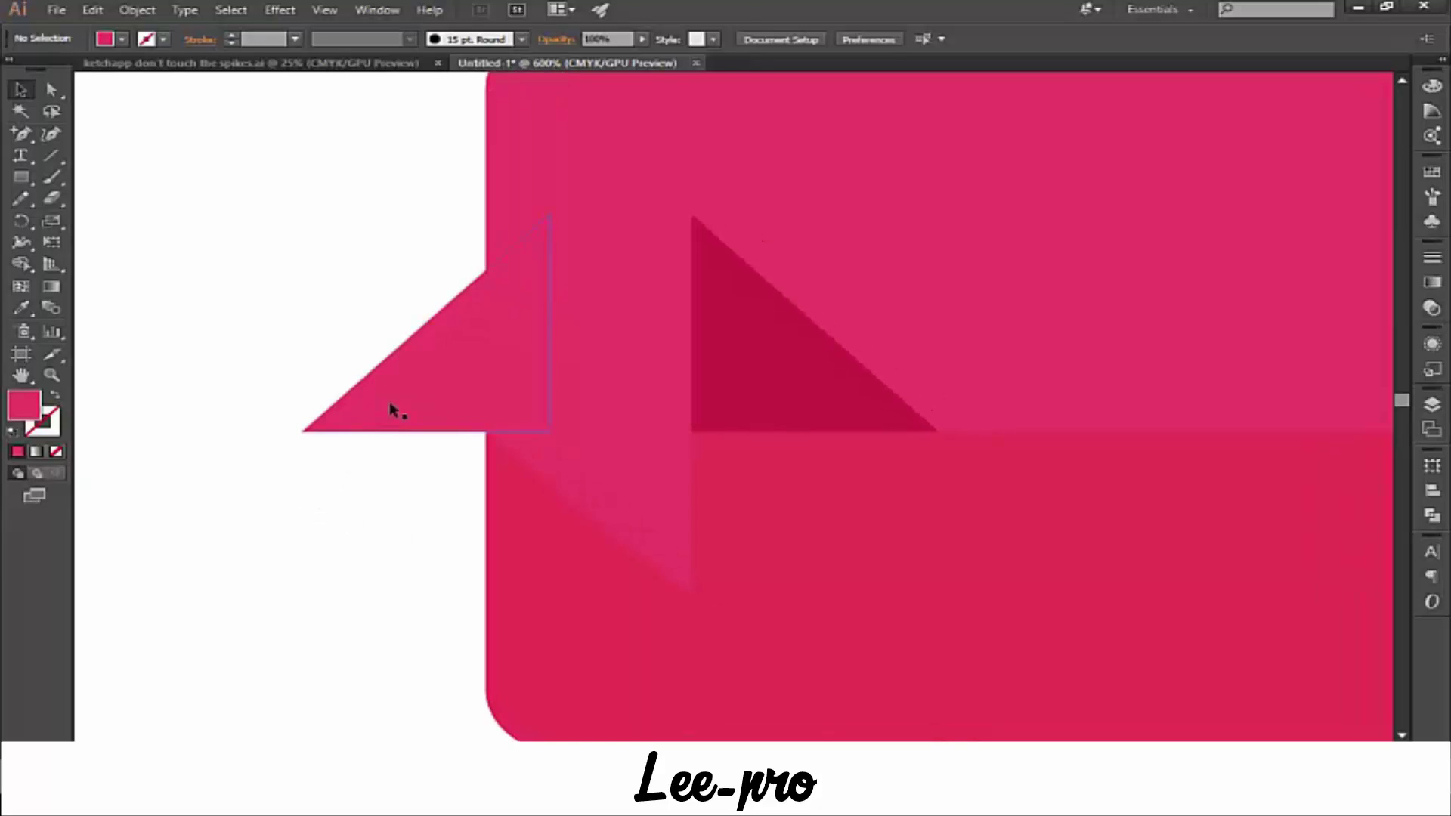
right_click(399, 409)
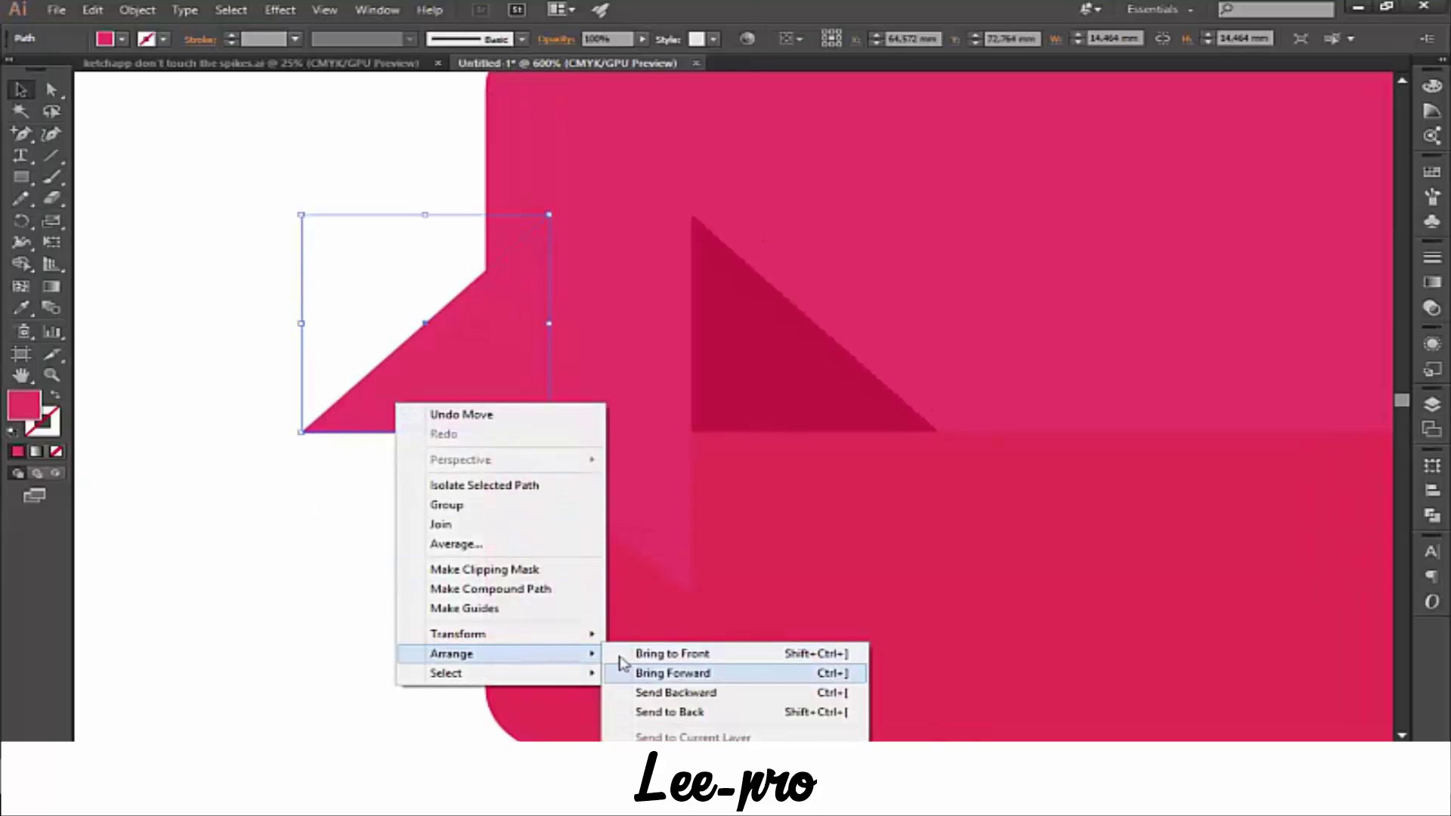
left_click(670, 552)
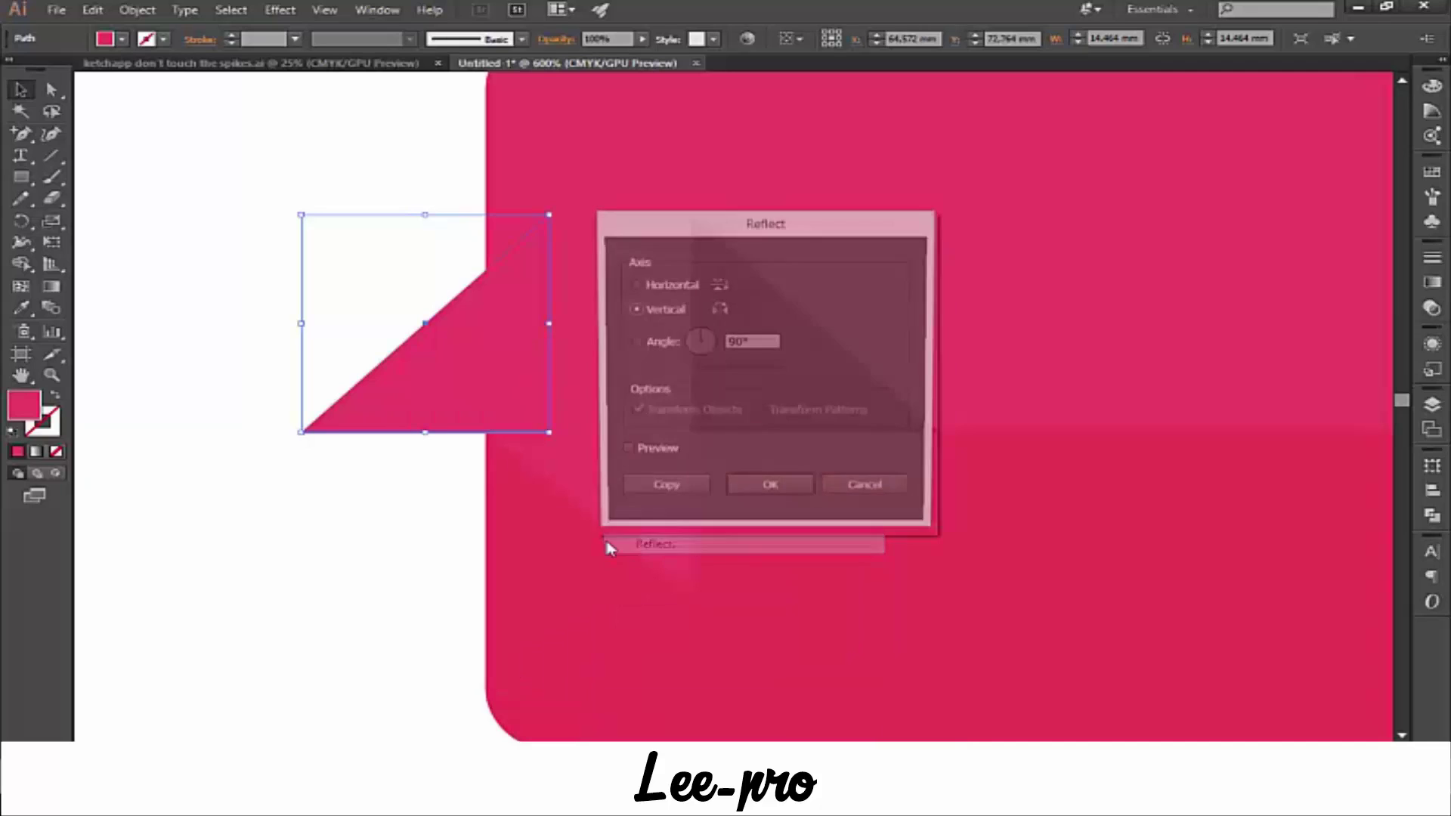
left_click(789, 494)
left_click(299, 517)
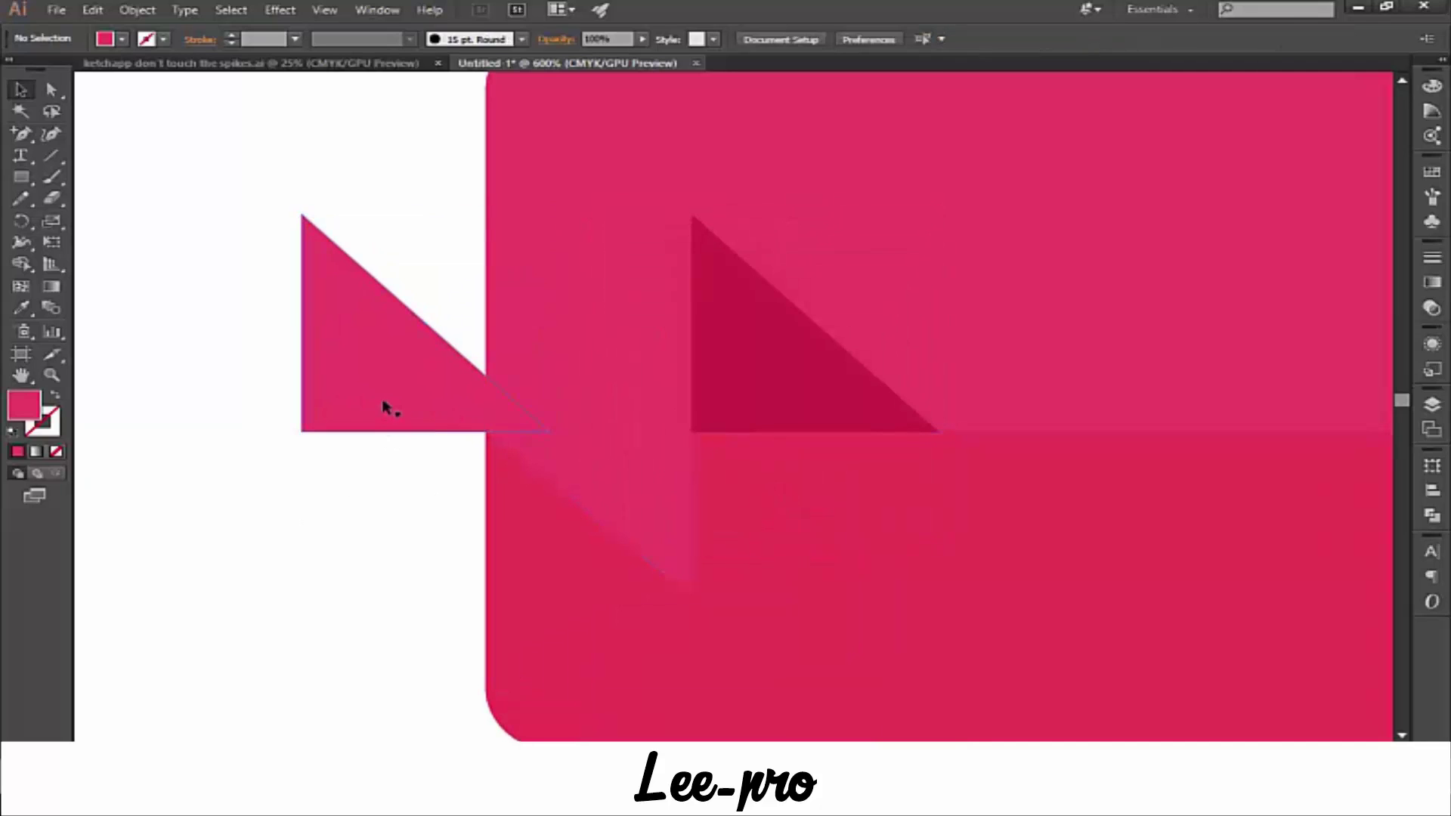
left_click(299, 241)
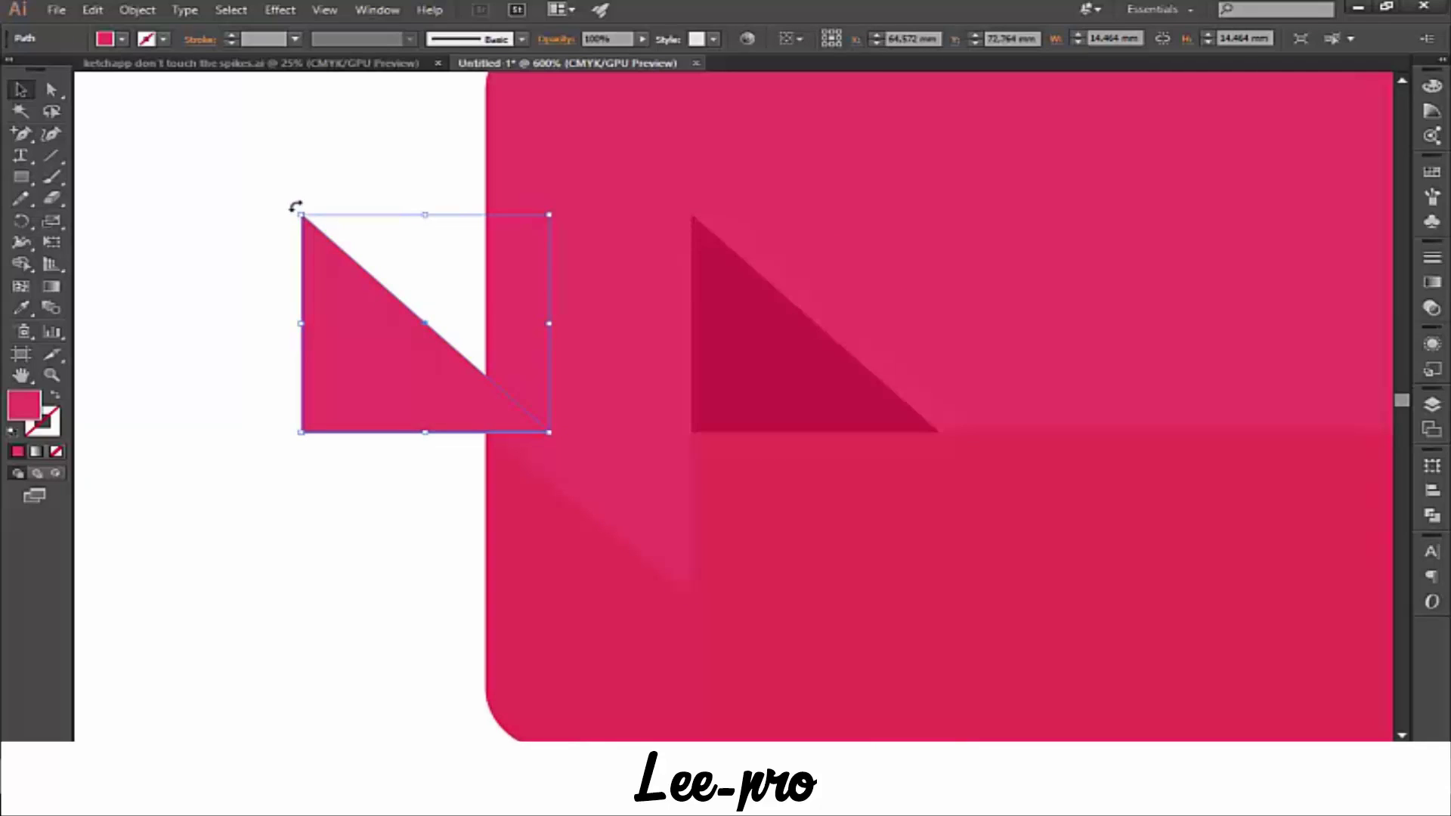
left_click_drag(295, 205, 381, 516)
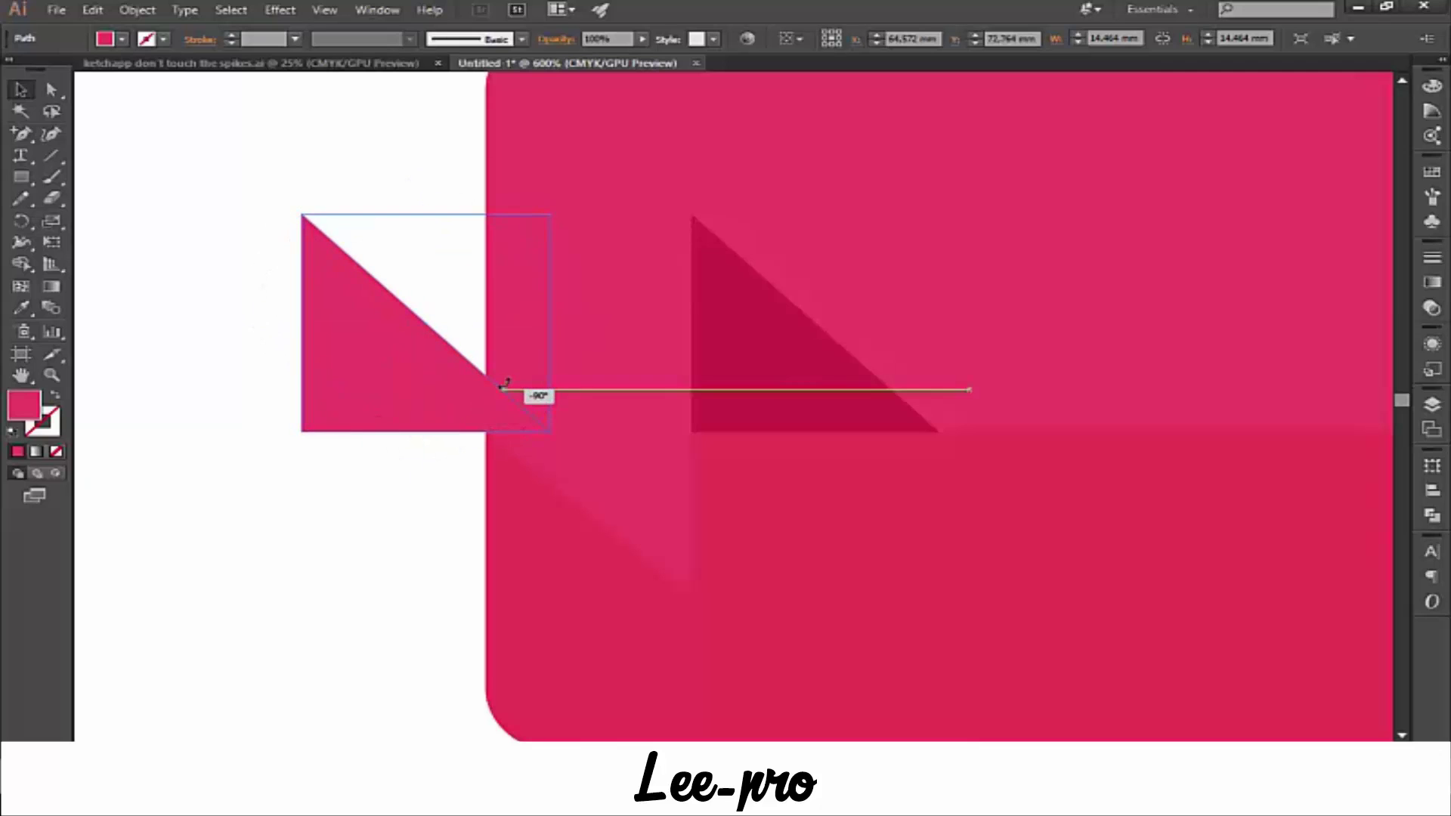
left_click_drag(490, 335, 424, 327)
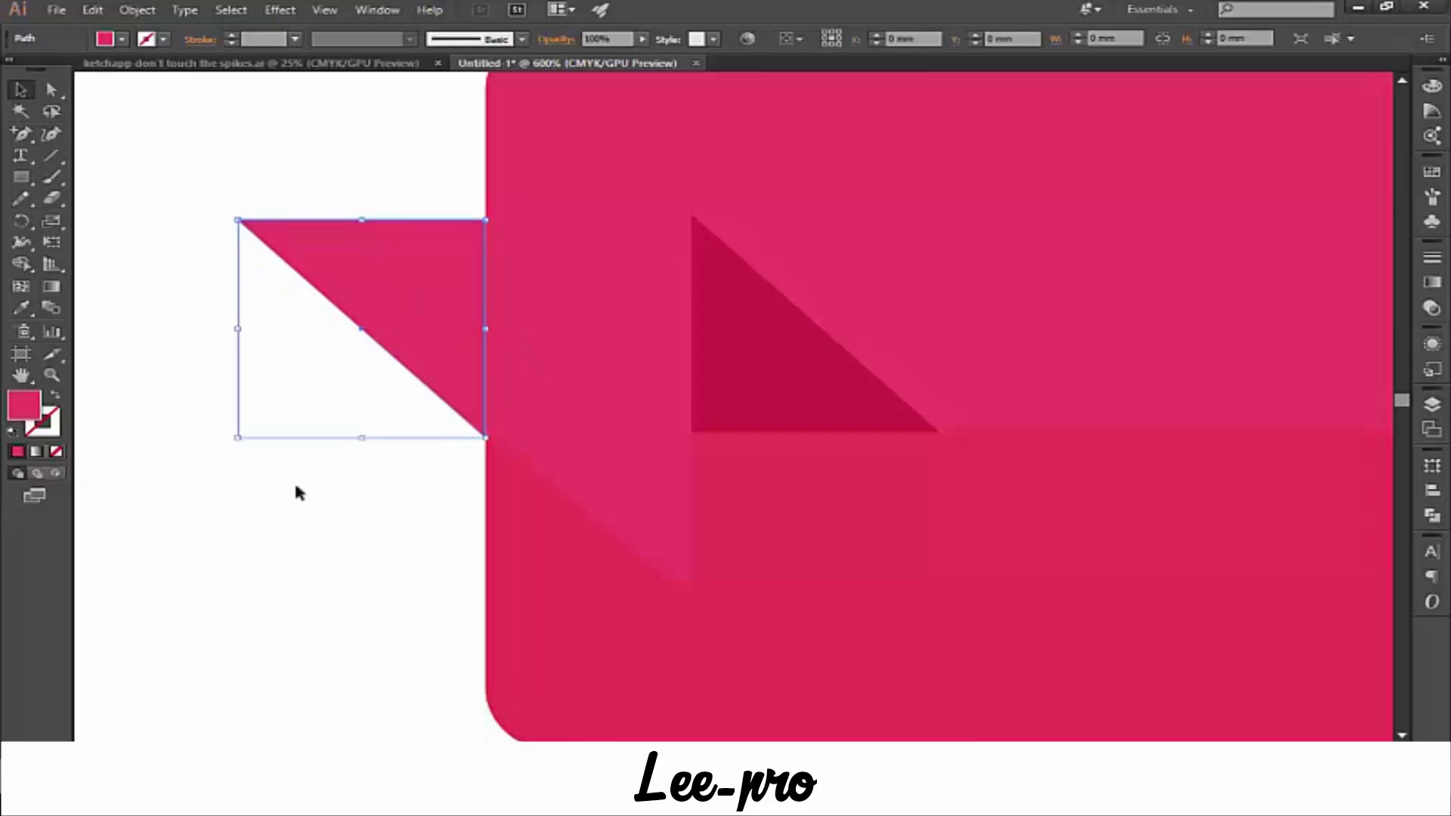
left_click(277, 491)
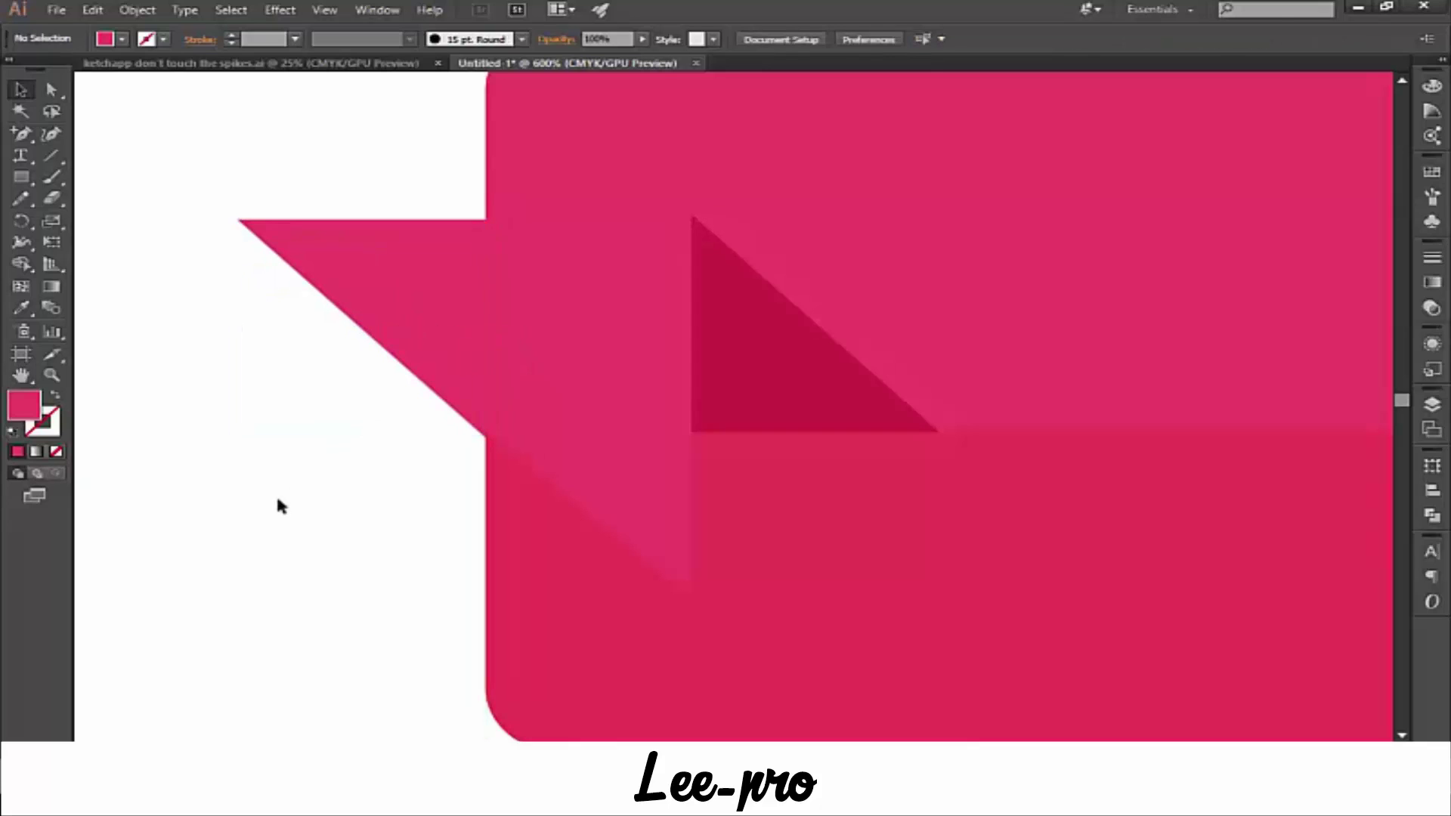
- Nudge the pink tail triangle up a step and inspect where it meets the card
left_click(403, 358)
key("Up")
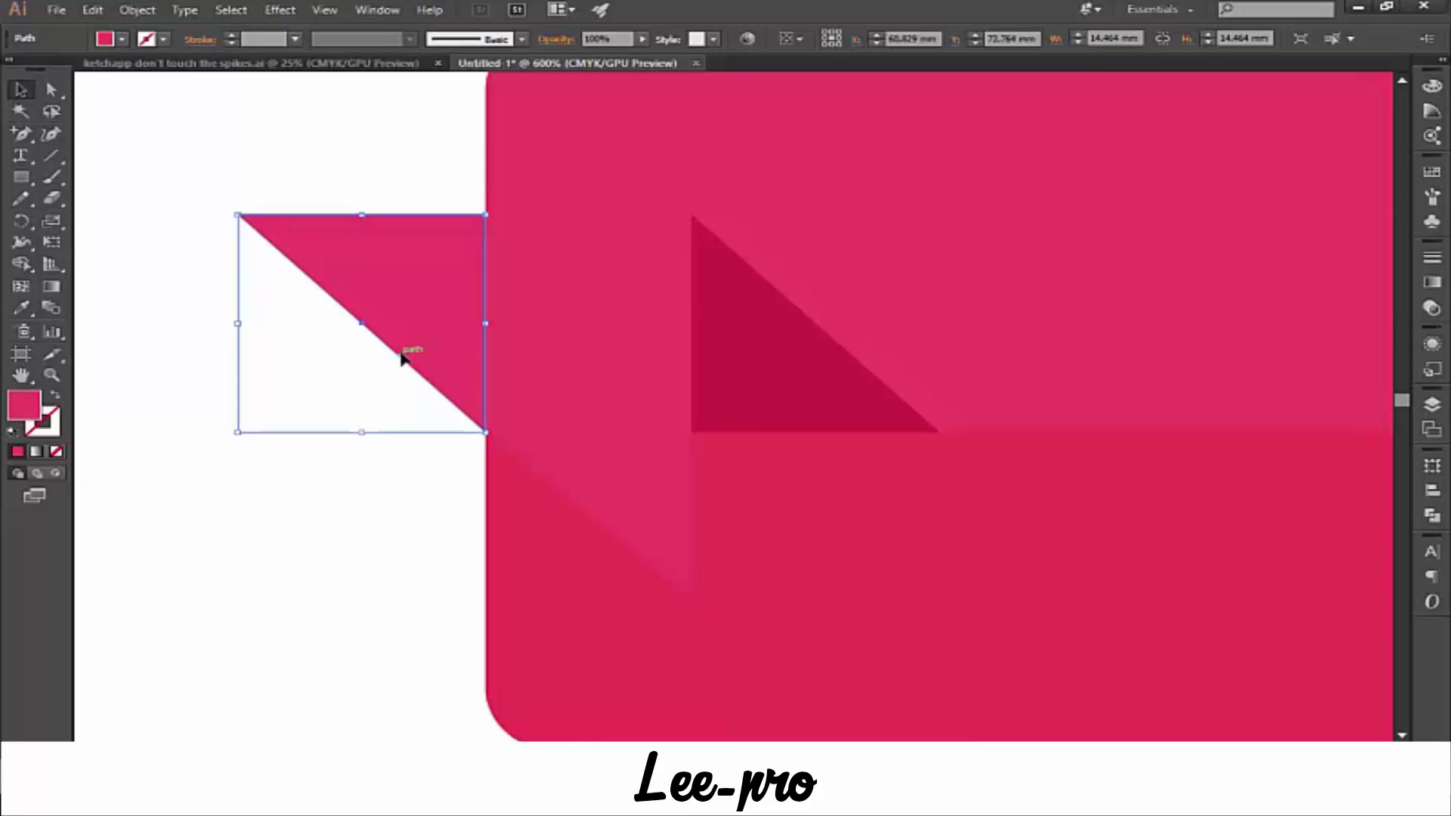
left_click(427, 601)
key("ctrl+plus")
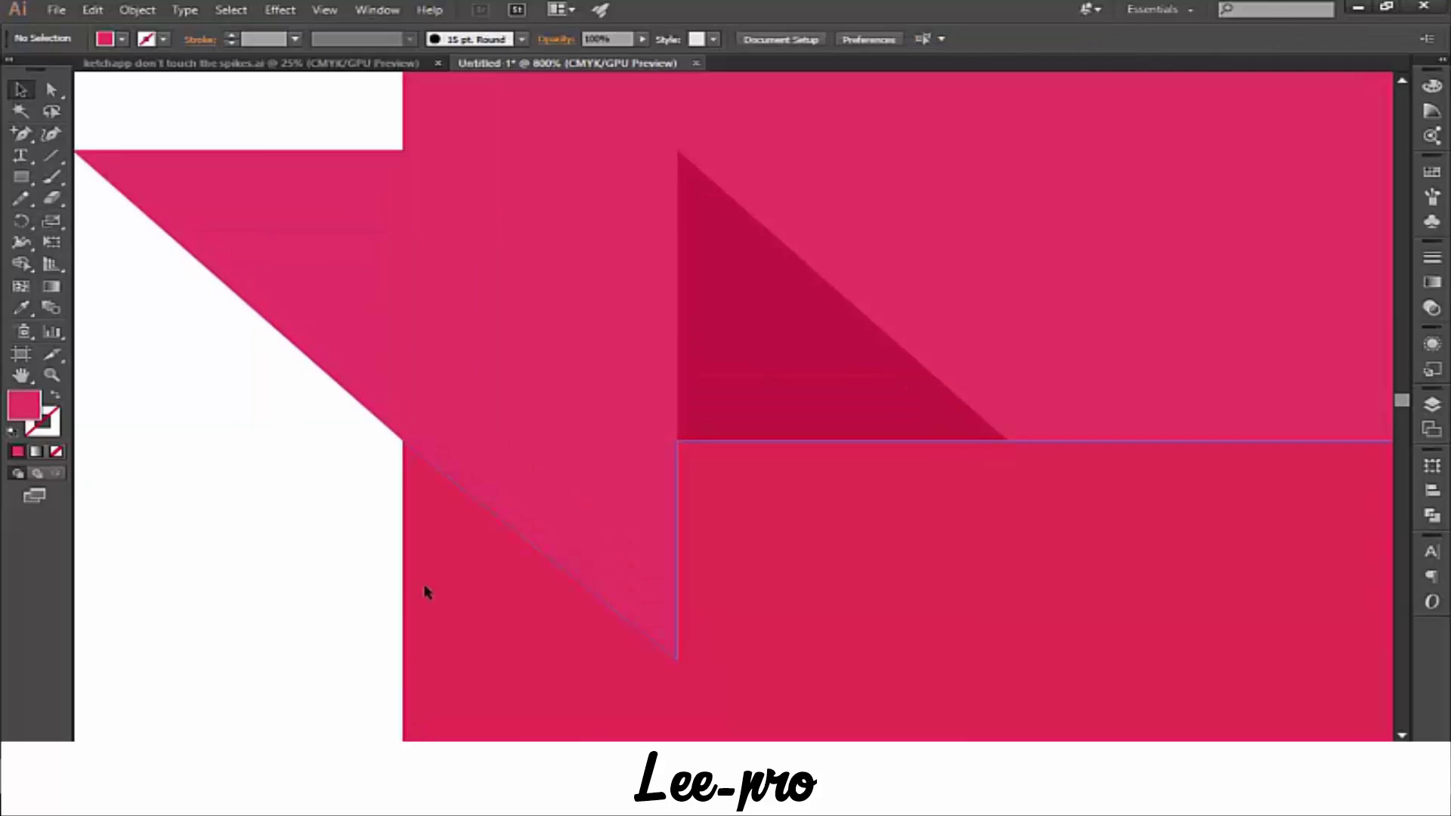
key("ctrl+plus")
left_click_drag(166, 548, 401, 565)
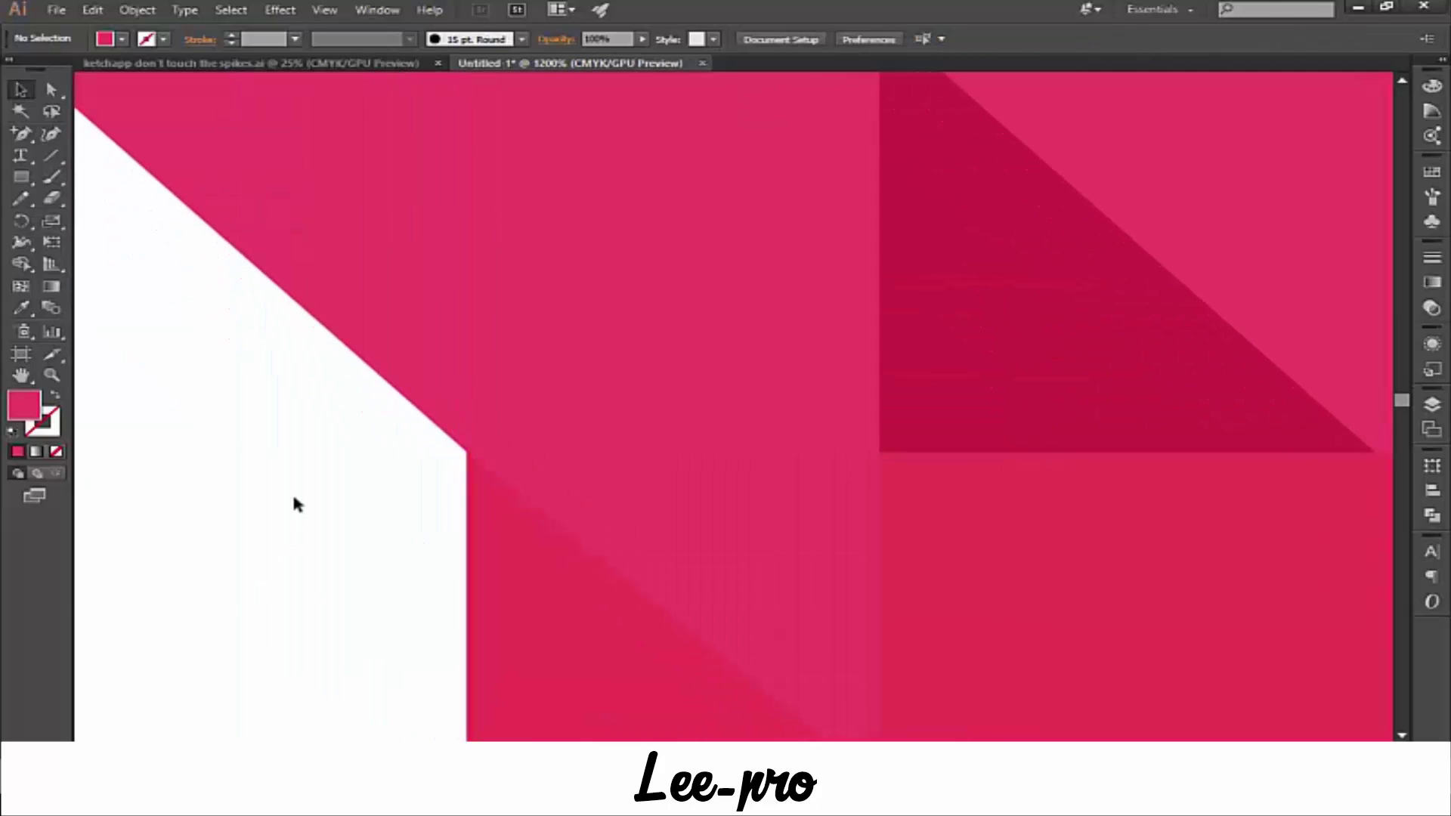
left_click(399, 305)
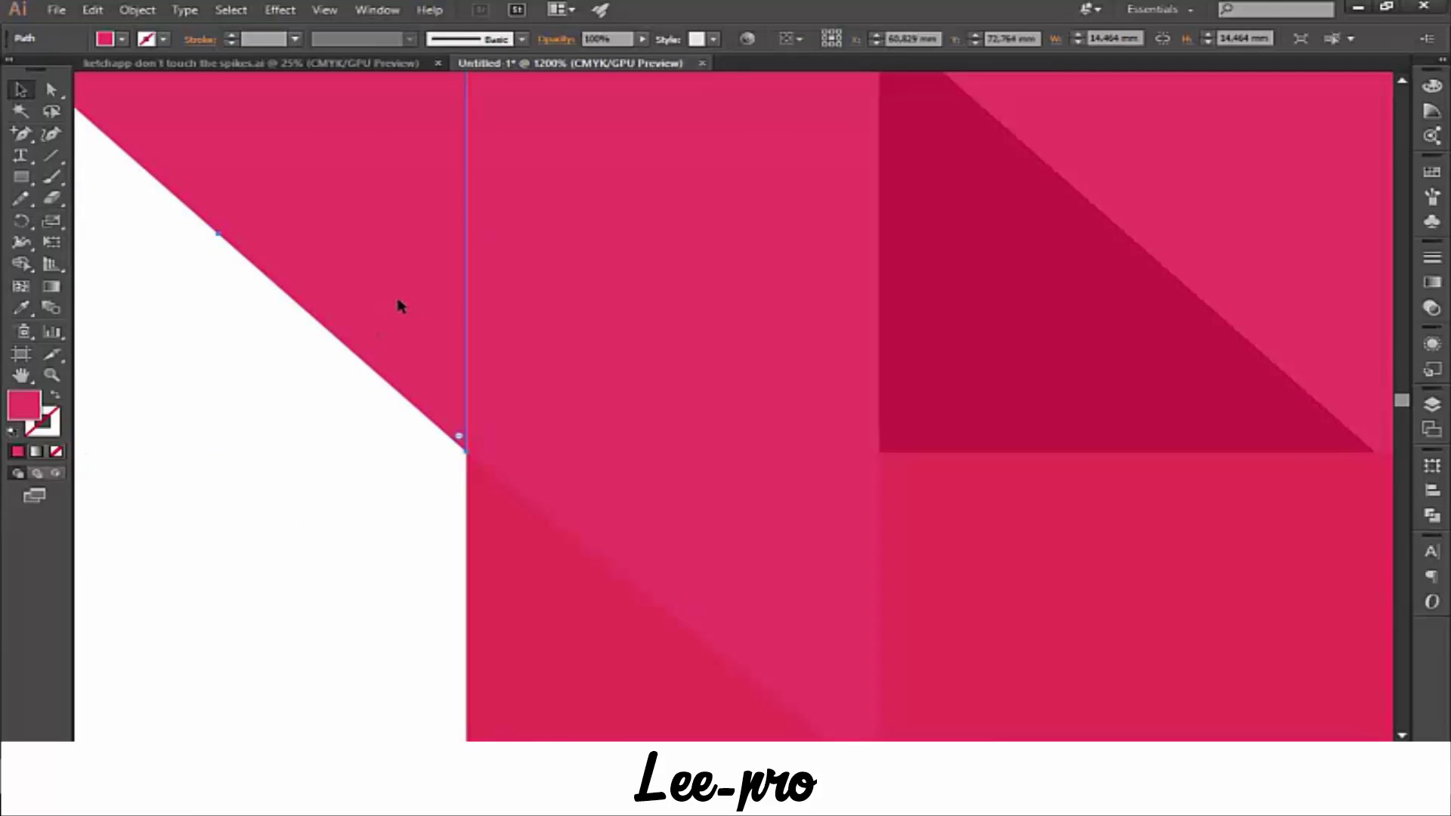
key("ctrl+minus")
key("ctrl+minus")
left_click(435, 536)
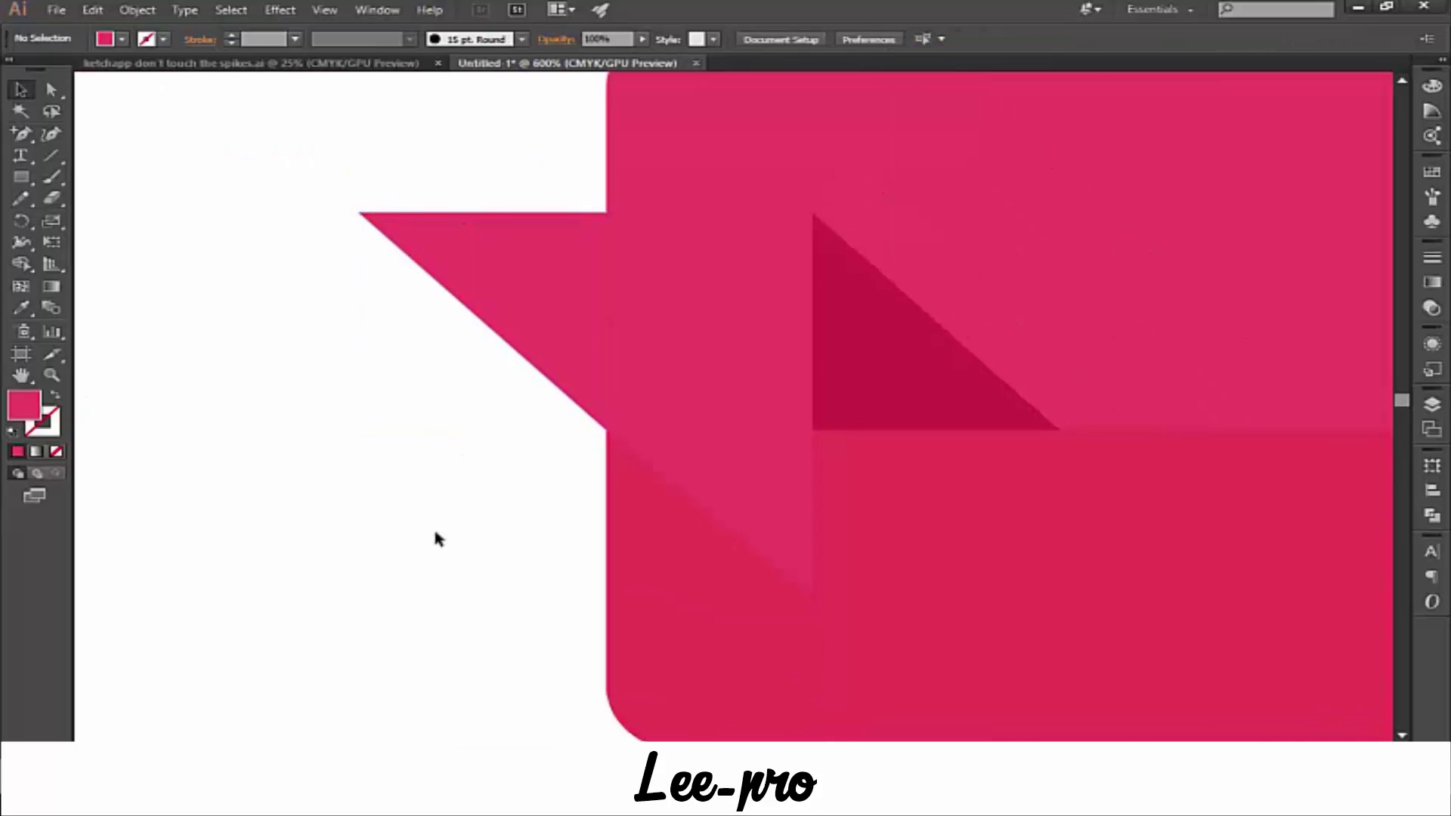
key("ctrl+minus")
key("ctrl+minus")
mouse_move(473, 544)
left_mouse_down()
mouse_move(258, 405)
mouse_move(326, 383)
left_mouse_up()
- Nudge the tail triangle down and right until it sits flush against the rounded body
left_click(325, 387)
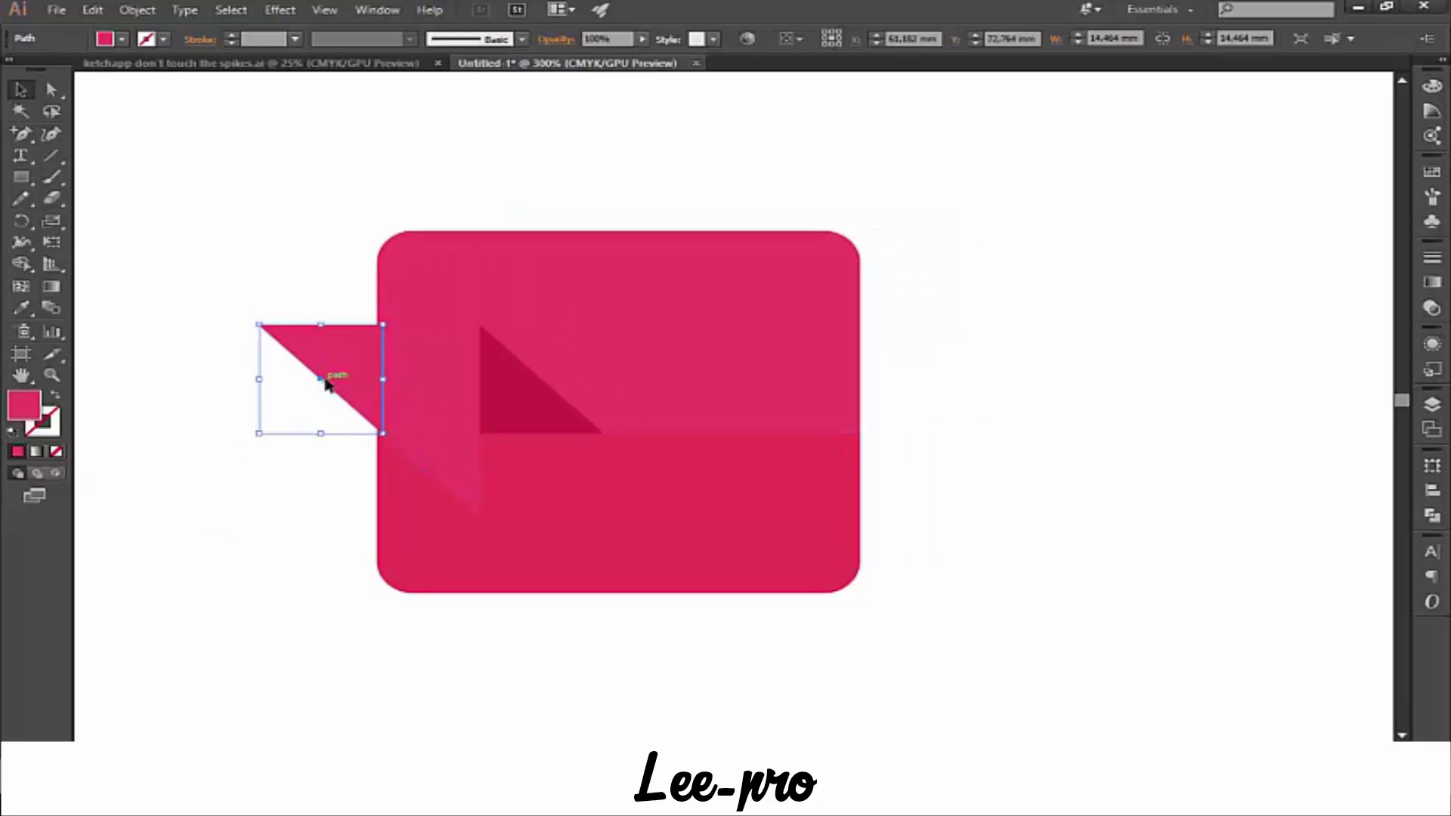
key("Down")
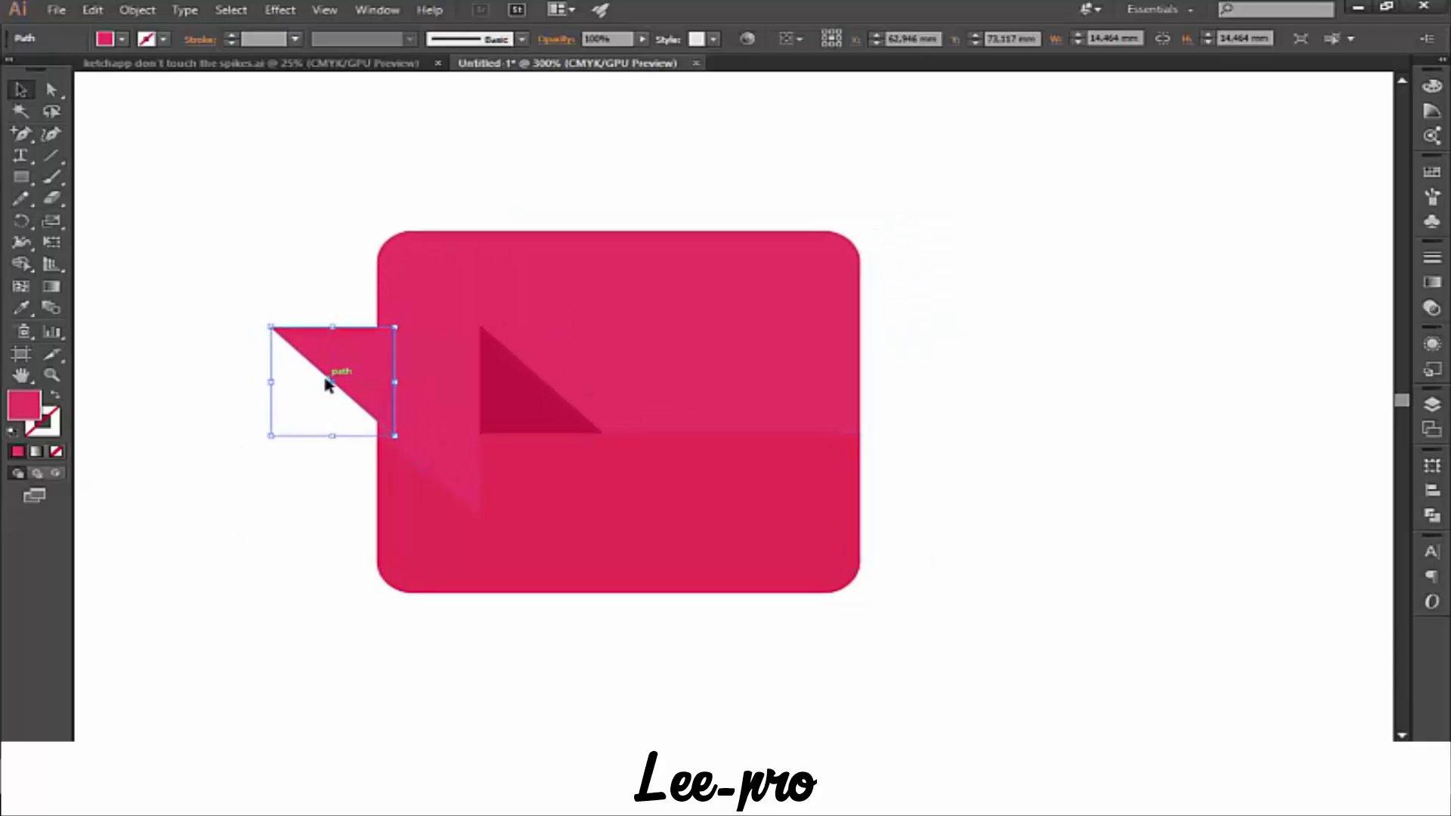
key("Down")
key("Down")
key("Down")
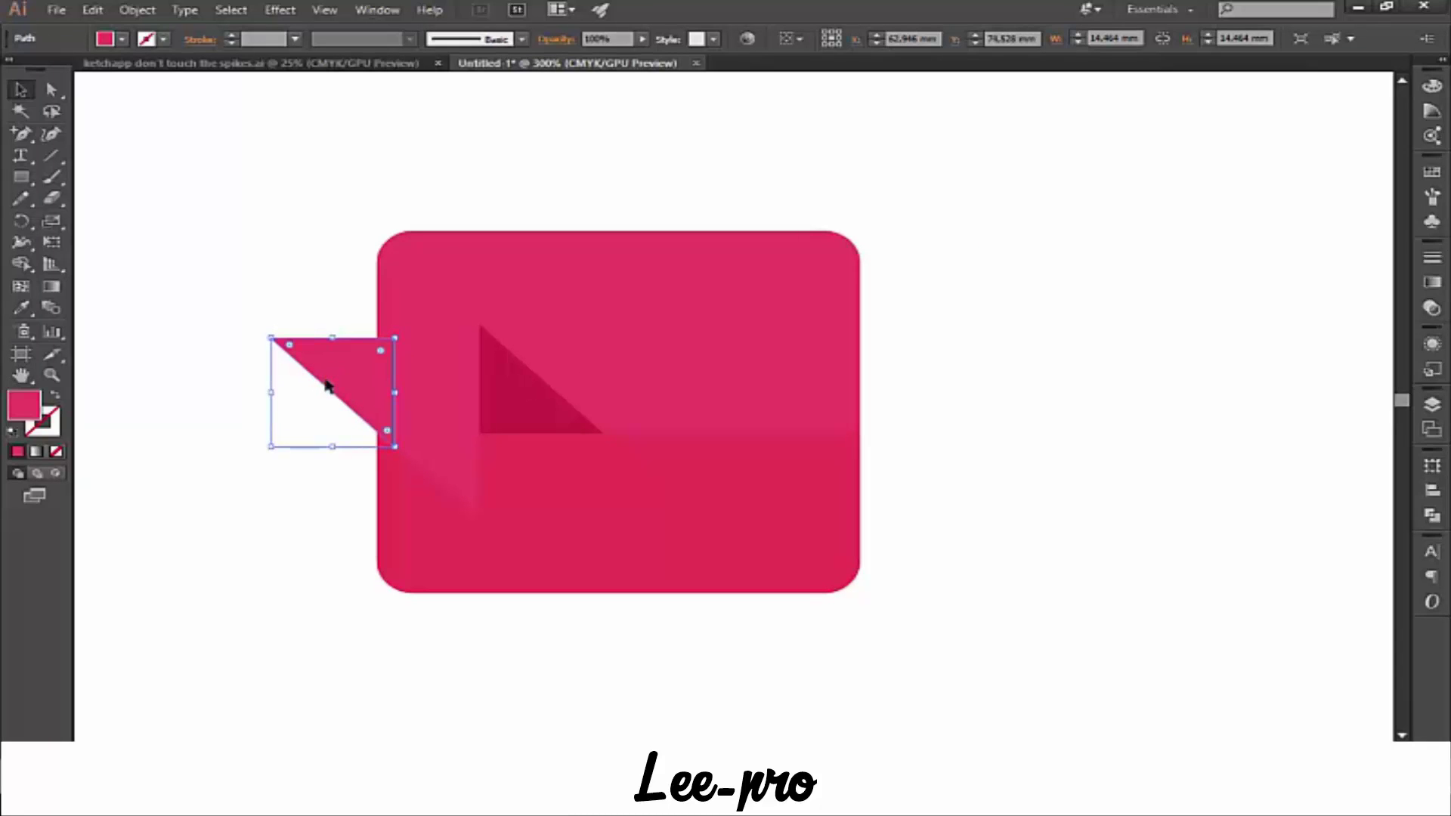
key("ctrl+plus")
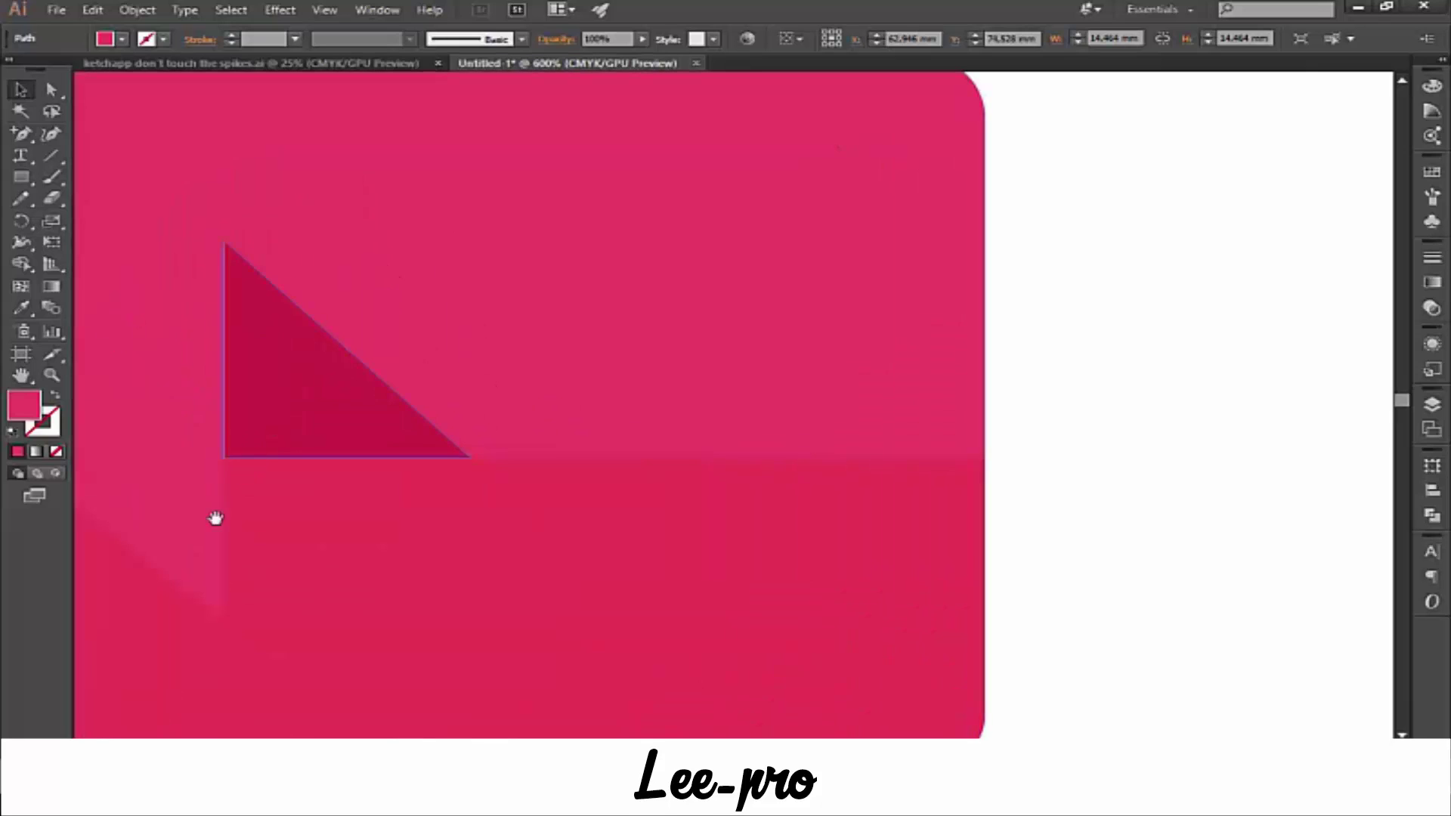
left_click_drag(216, 518, 658, 447)
left_click(343, 570)
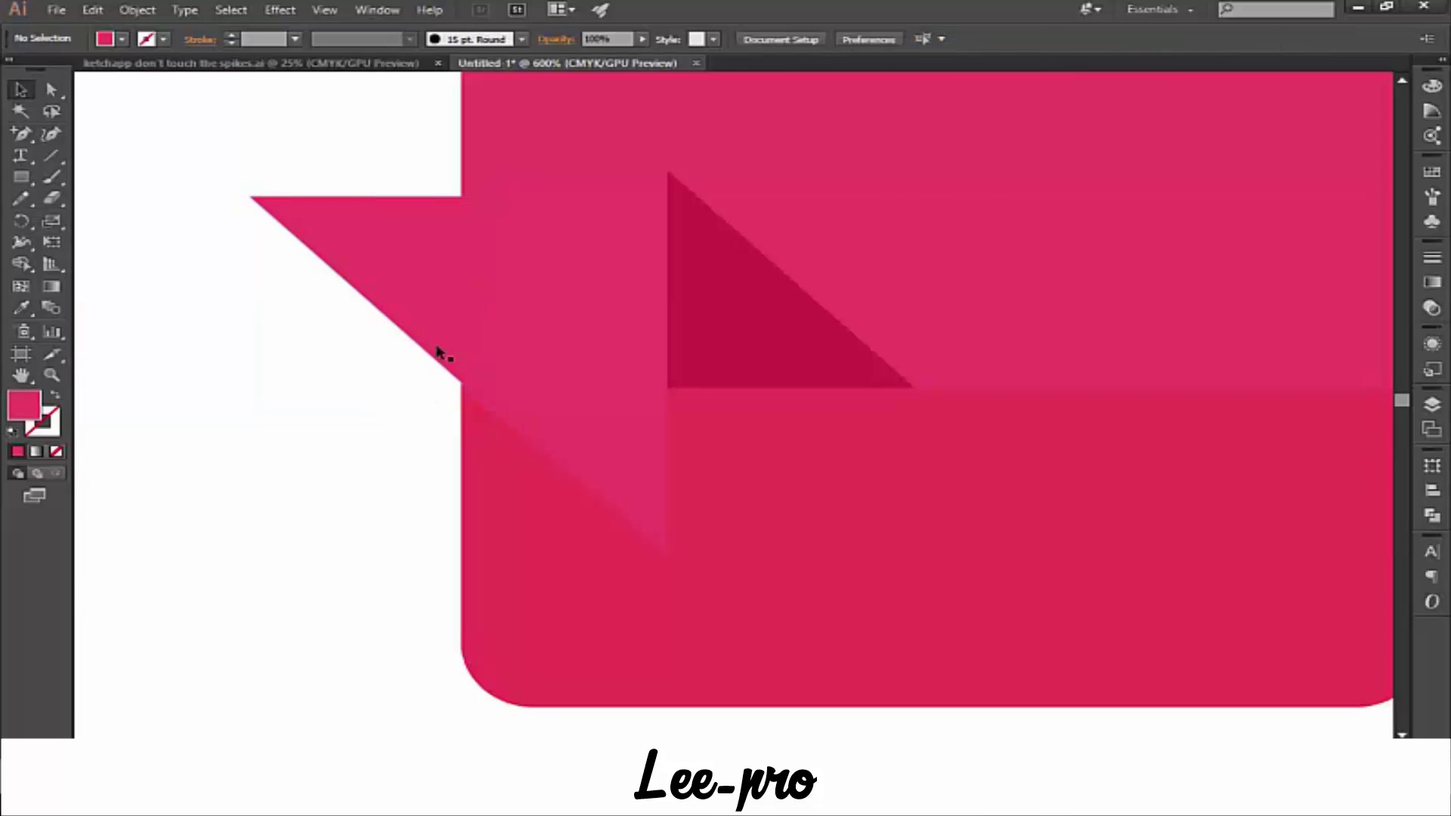
left_click(446, 352)
key("ctrl+plus")
key("ctrl+plus")
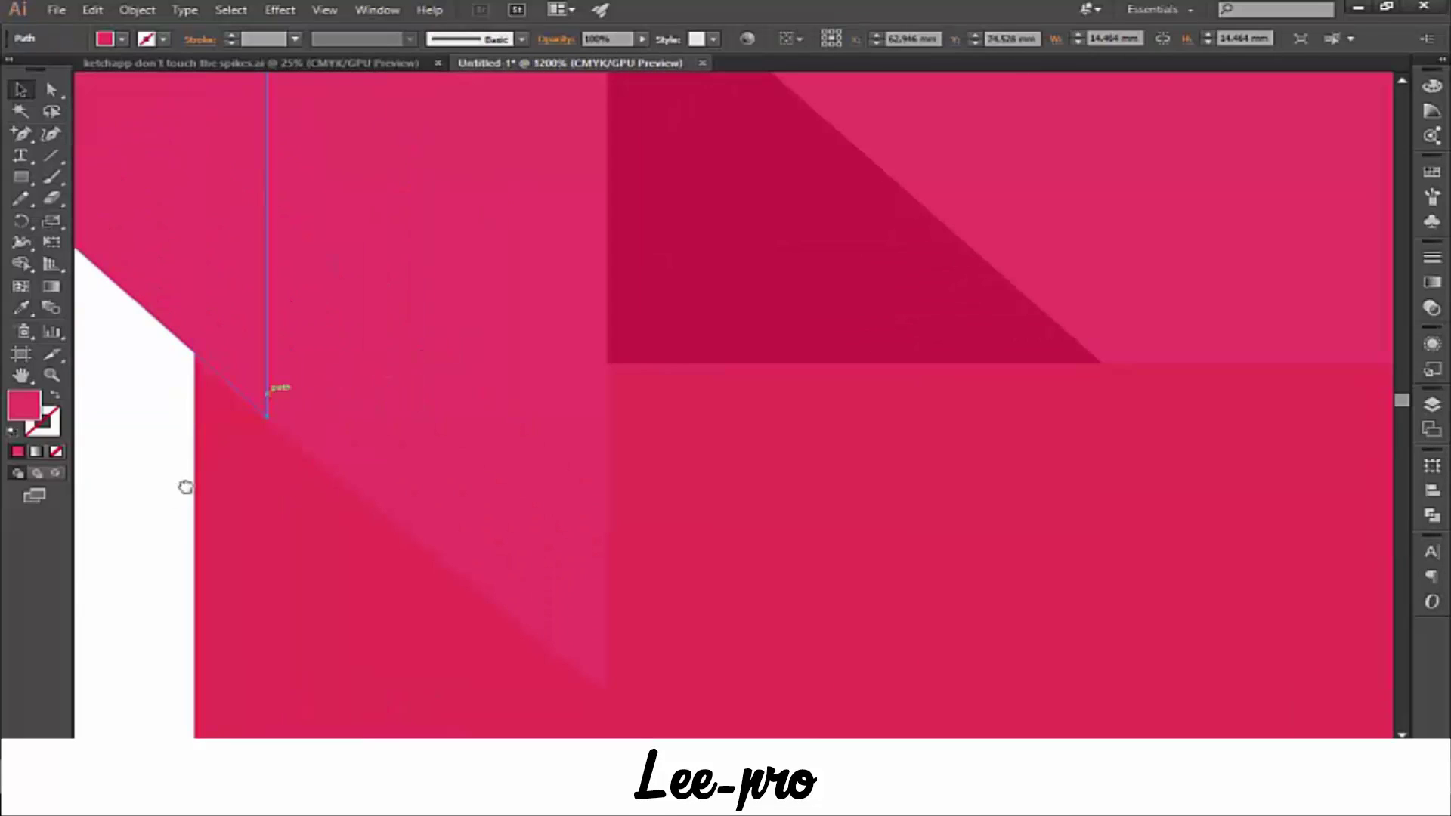
left_click_drag(185, 486, 567, 582)
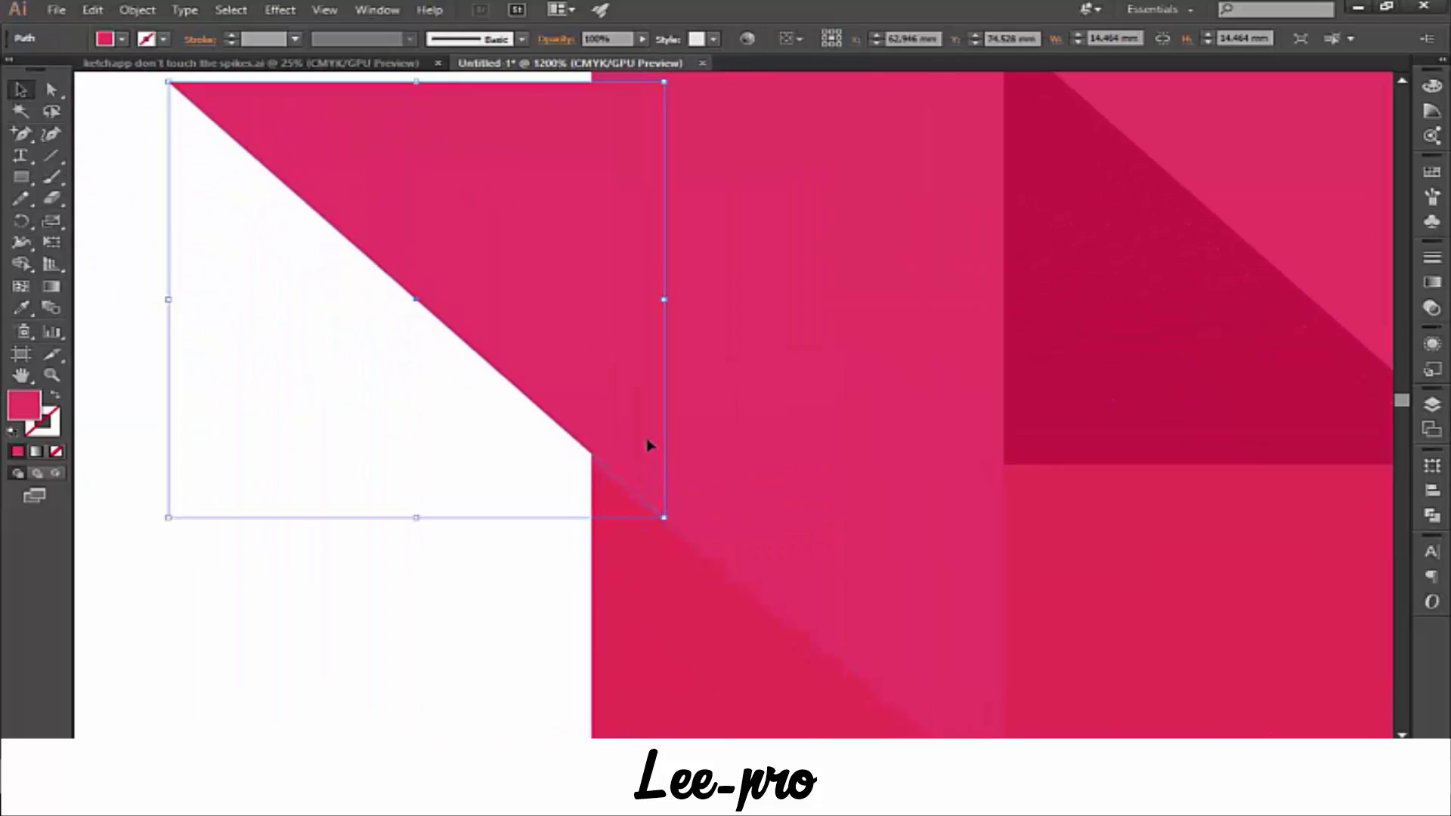
key("Right")
key("Down")
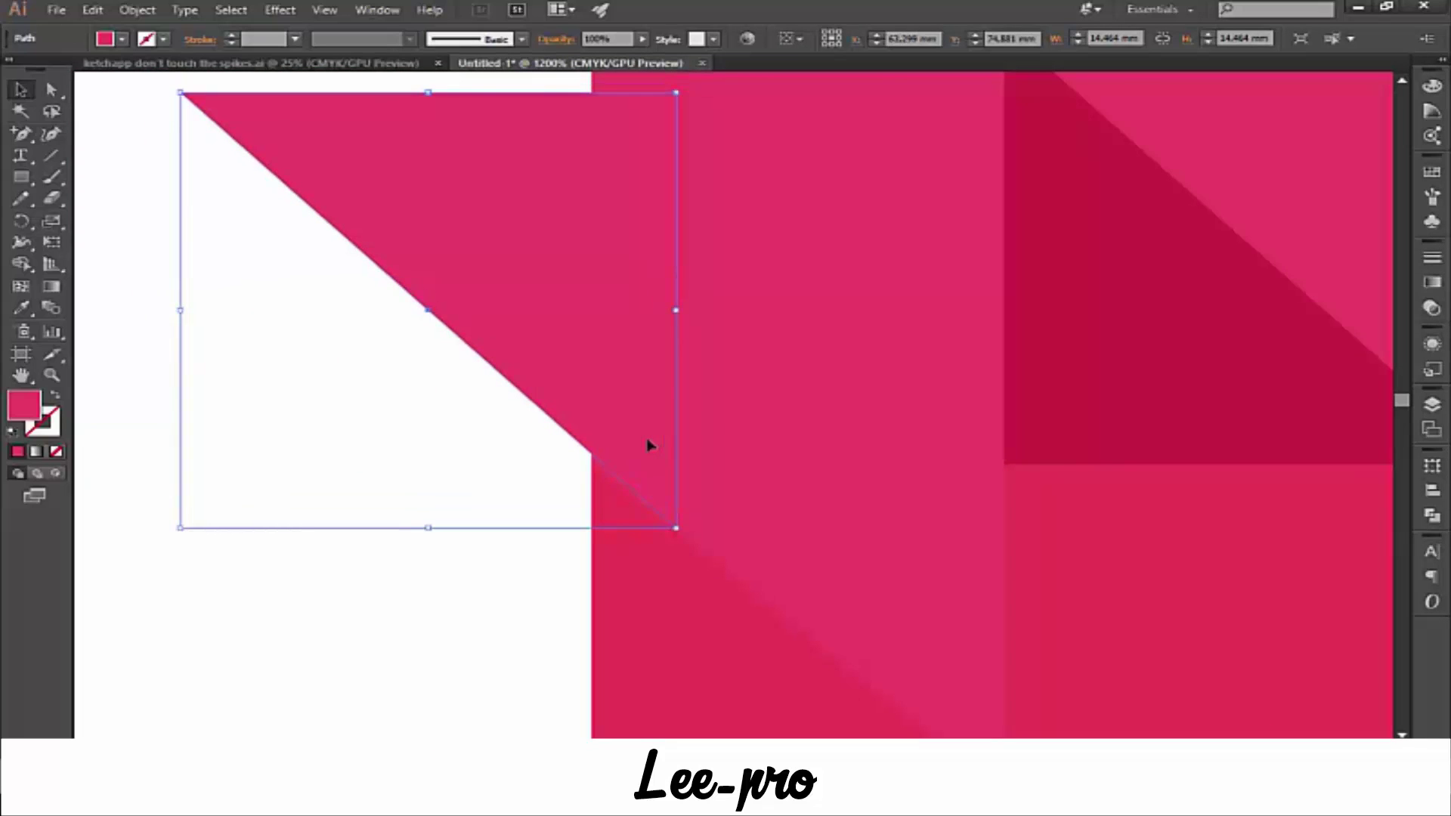
key("Down")
left_click(503, 586)
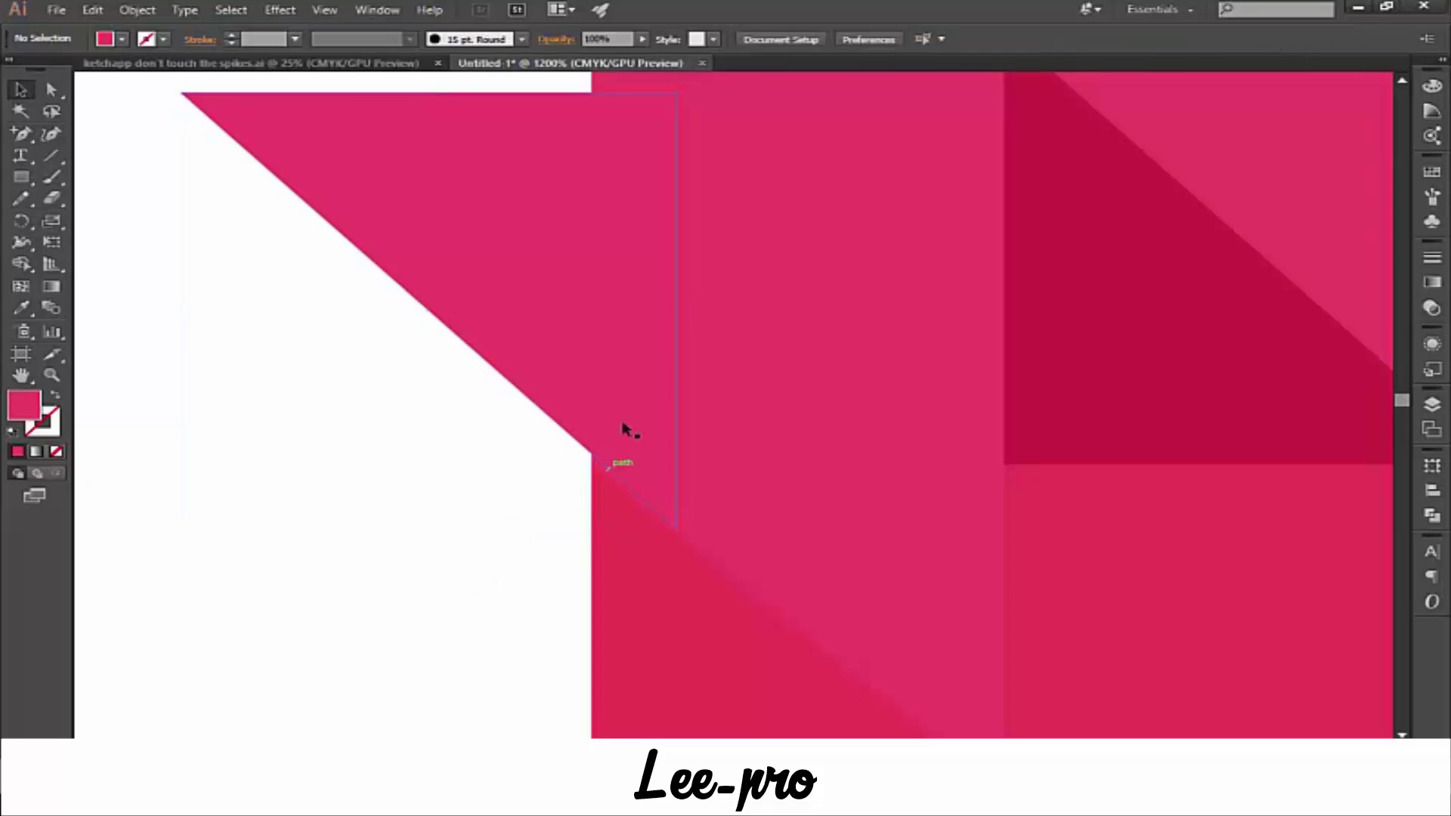
- Unite the triangle and rounded pink body into one speech-bubble shape with Pathfinder
left_click(674, 406)
left_click(832, 431, "shift")
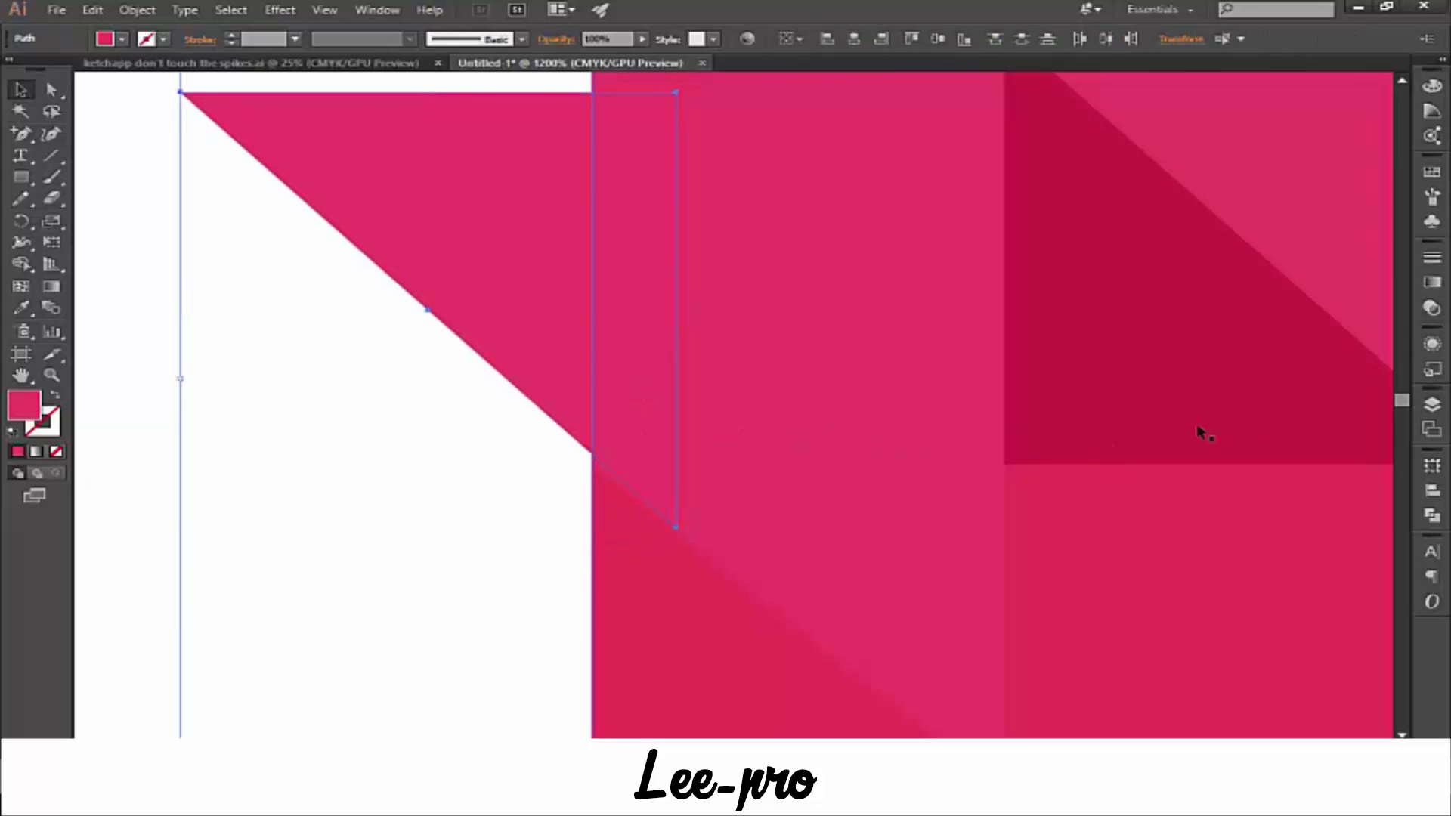
left_click(1430, 517)
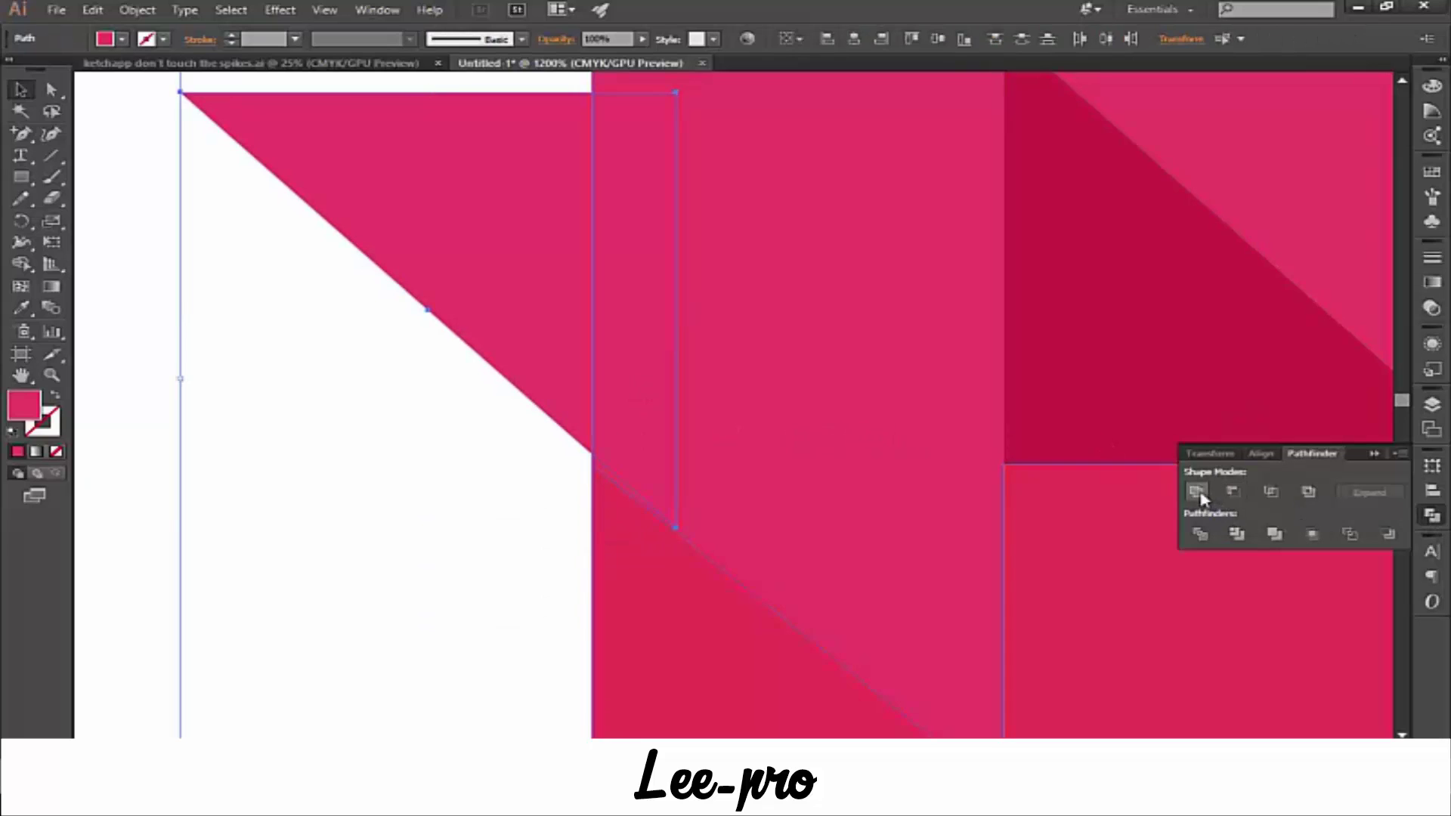
left_click(1198, 493)
- Send the merged pink speech-bubble body backward behind the darker triangle wing
key("ctrl+minus")
key("ctrl+minus")
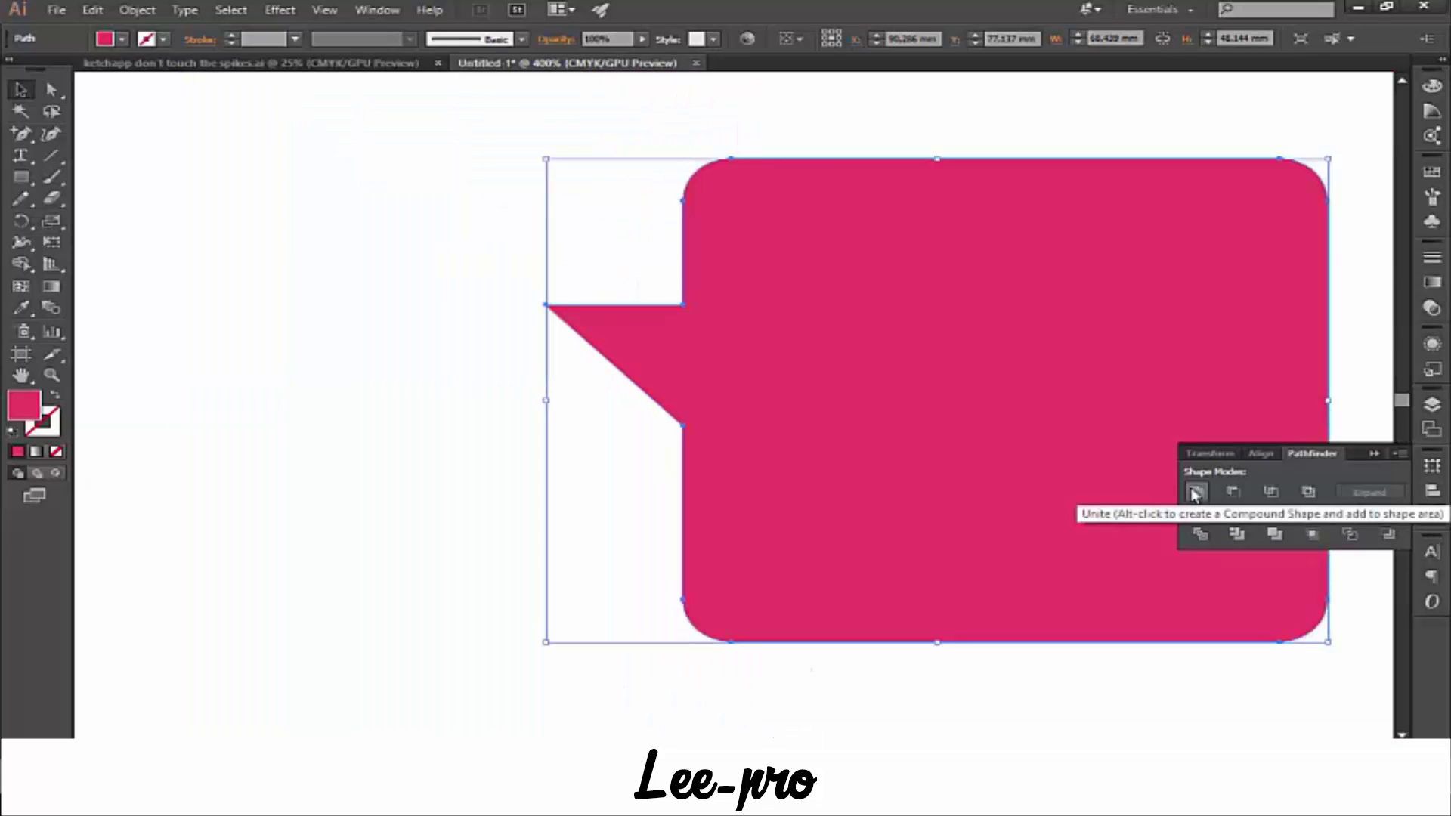
left_click_drag(1044, 527, 594, 451)
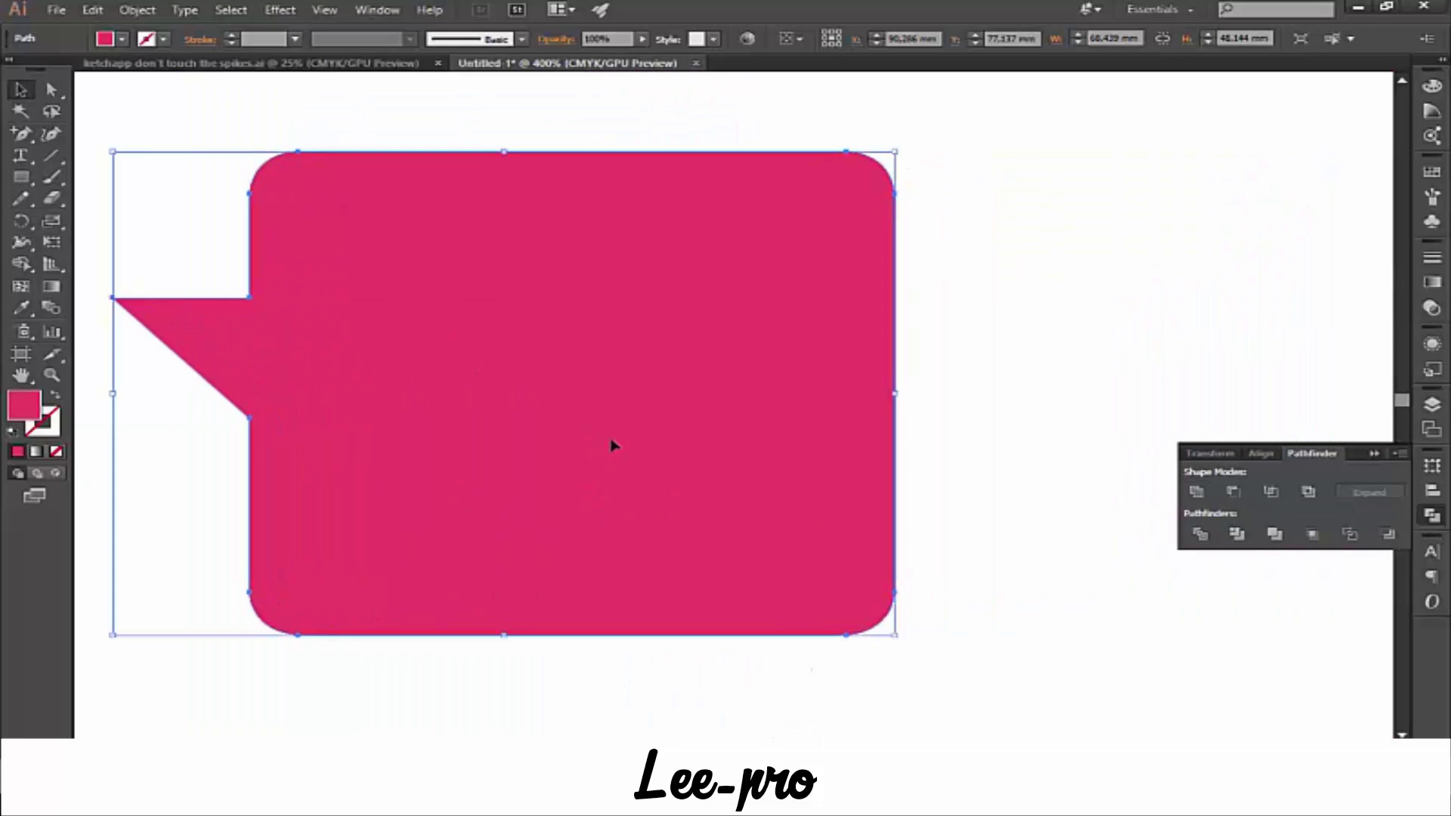
right_click(614, 446)
mouse_move(669, 689)
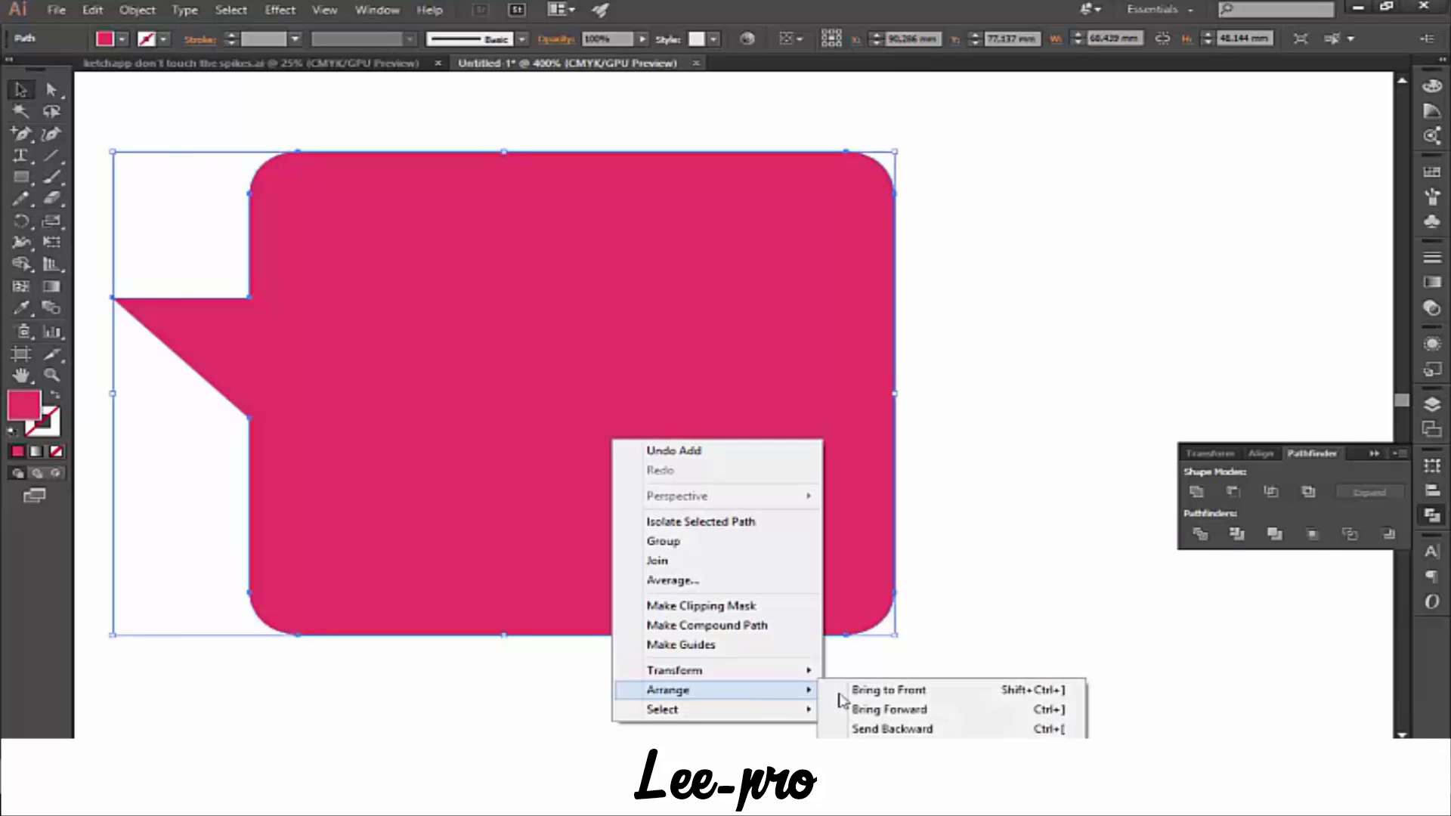
left_click(892, 748)
left_click(1008, 579)
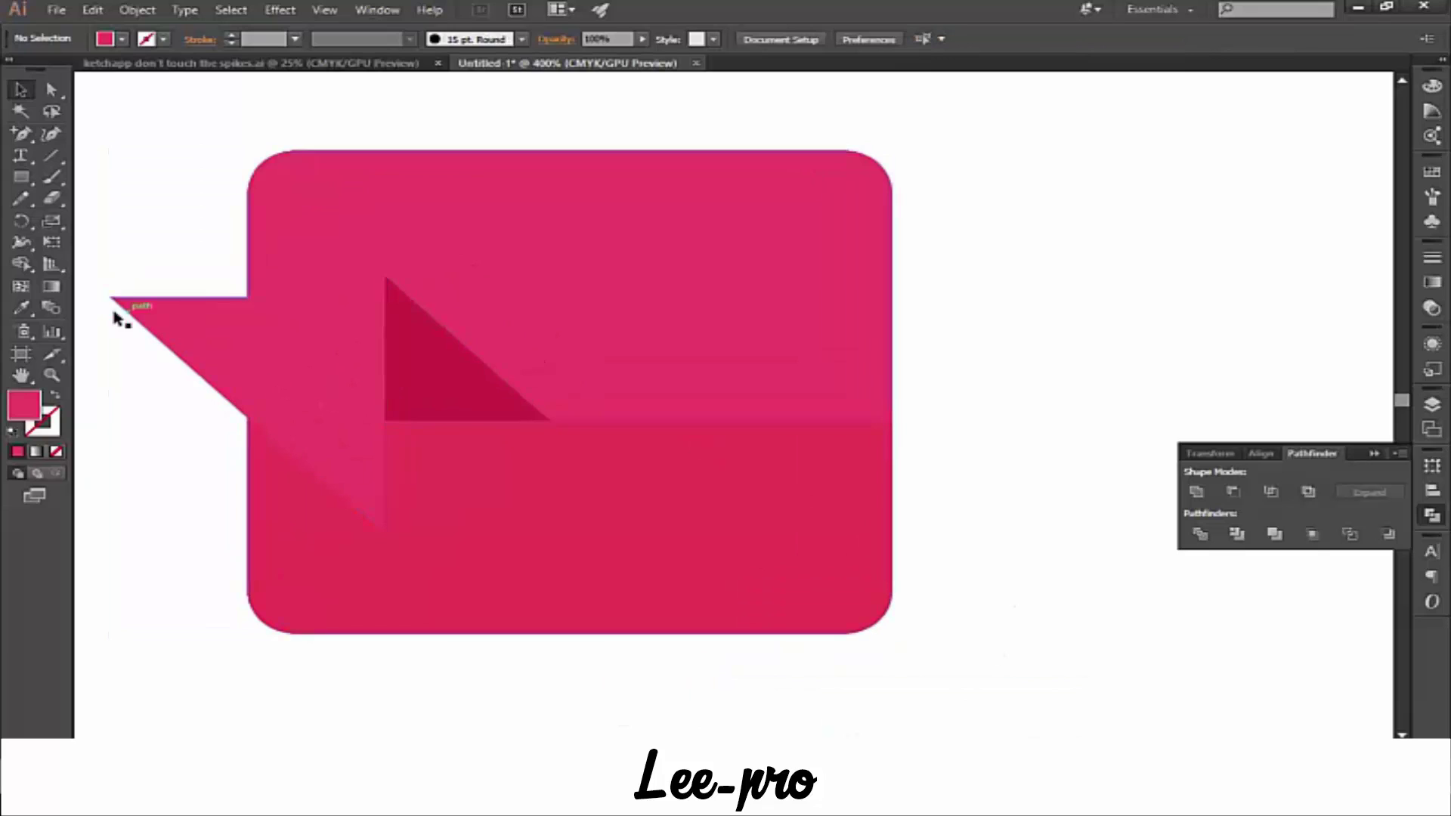
left_click_drag(21, 177, 99, 221)
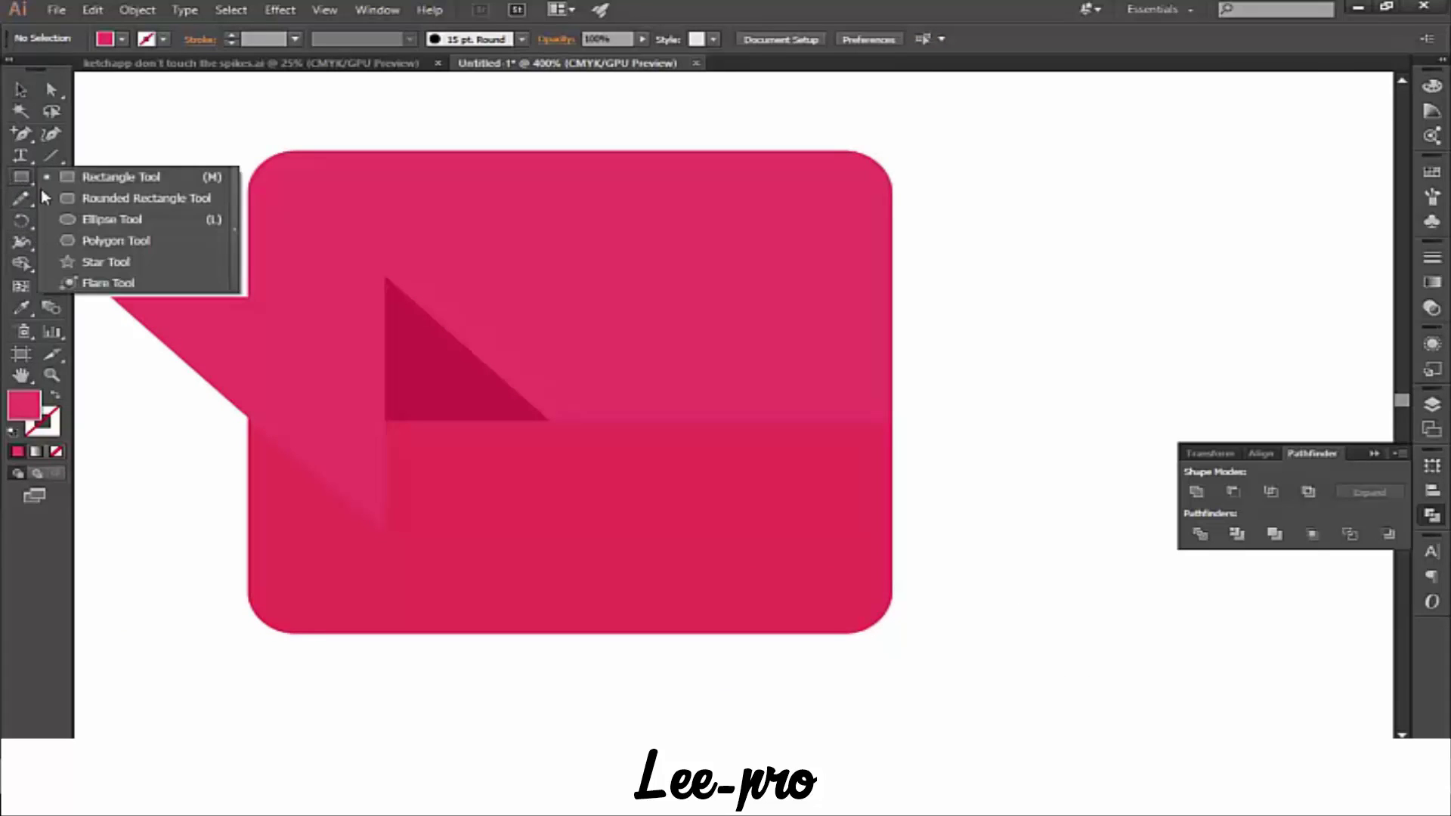
- Draw a small circle with the Ellipse tool and fill it white (FFFFFF)
left_click(98, 222)
left_click_drag(690, 280, 719, 303)
double_click(28, 414)
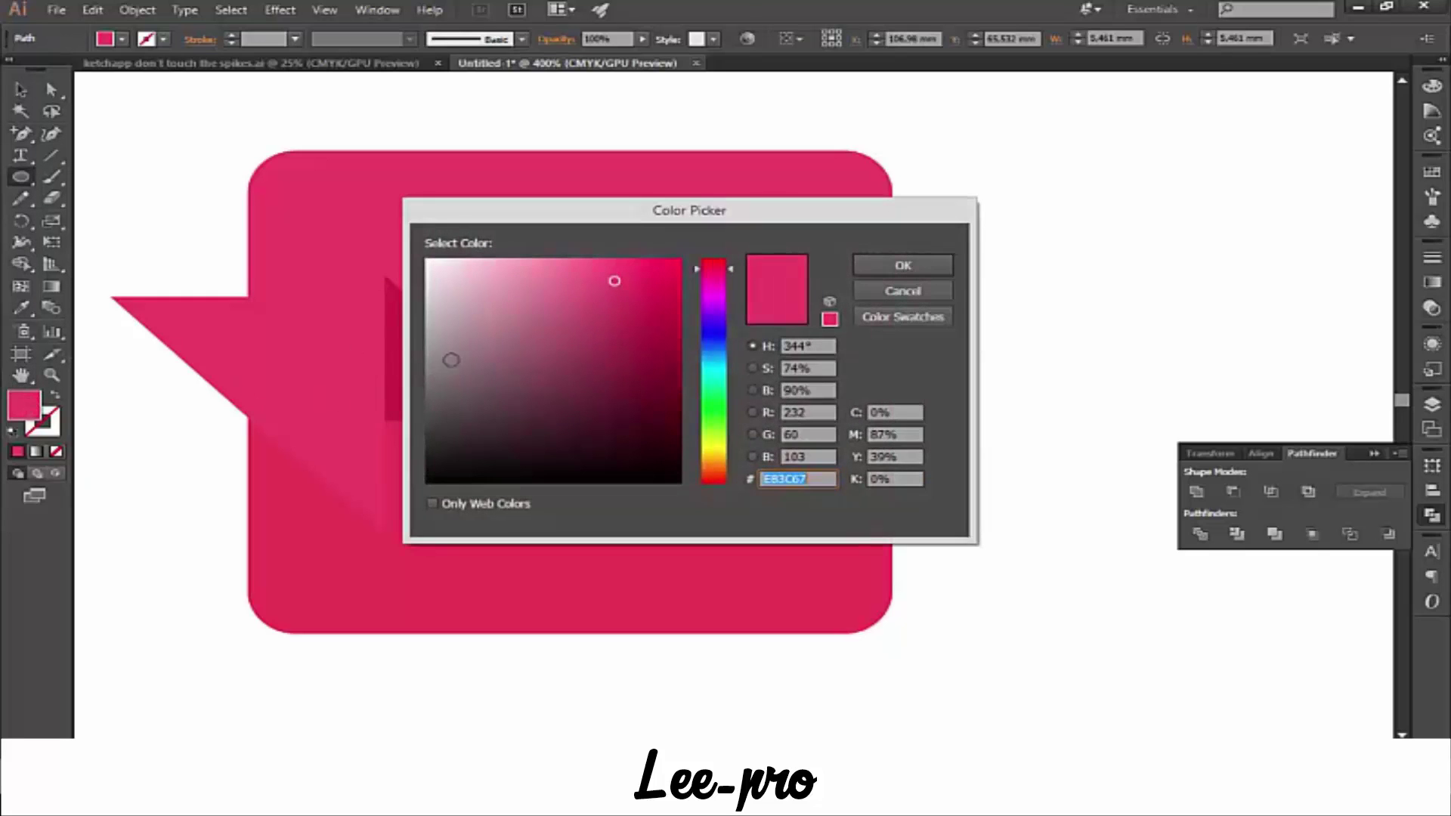
left_click_drag(468, 313, 415, 257)
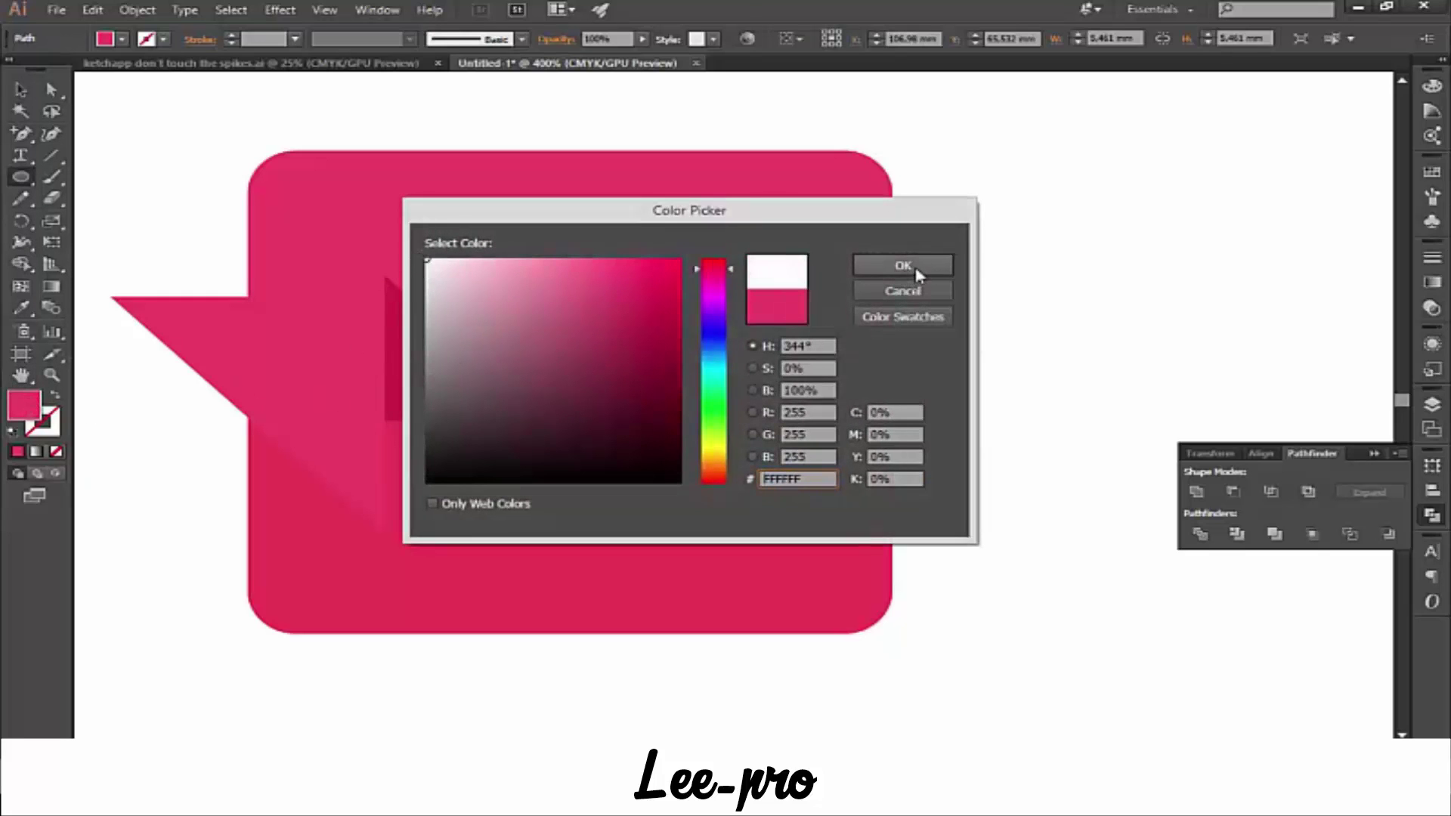
left_click(915, 269)
- Move the white circle to the upper right of the pink body as the eye
left_click(20, 89)
left_click(189, 136)
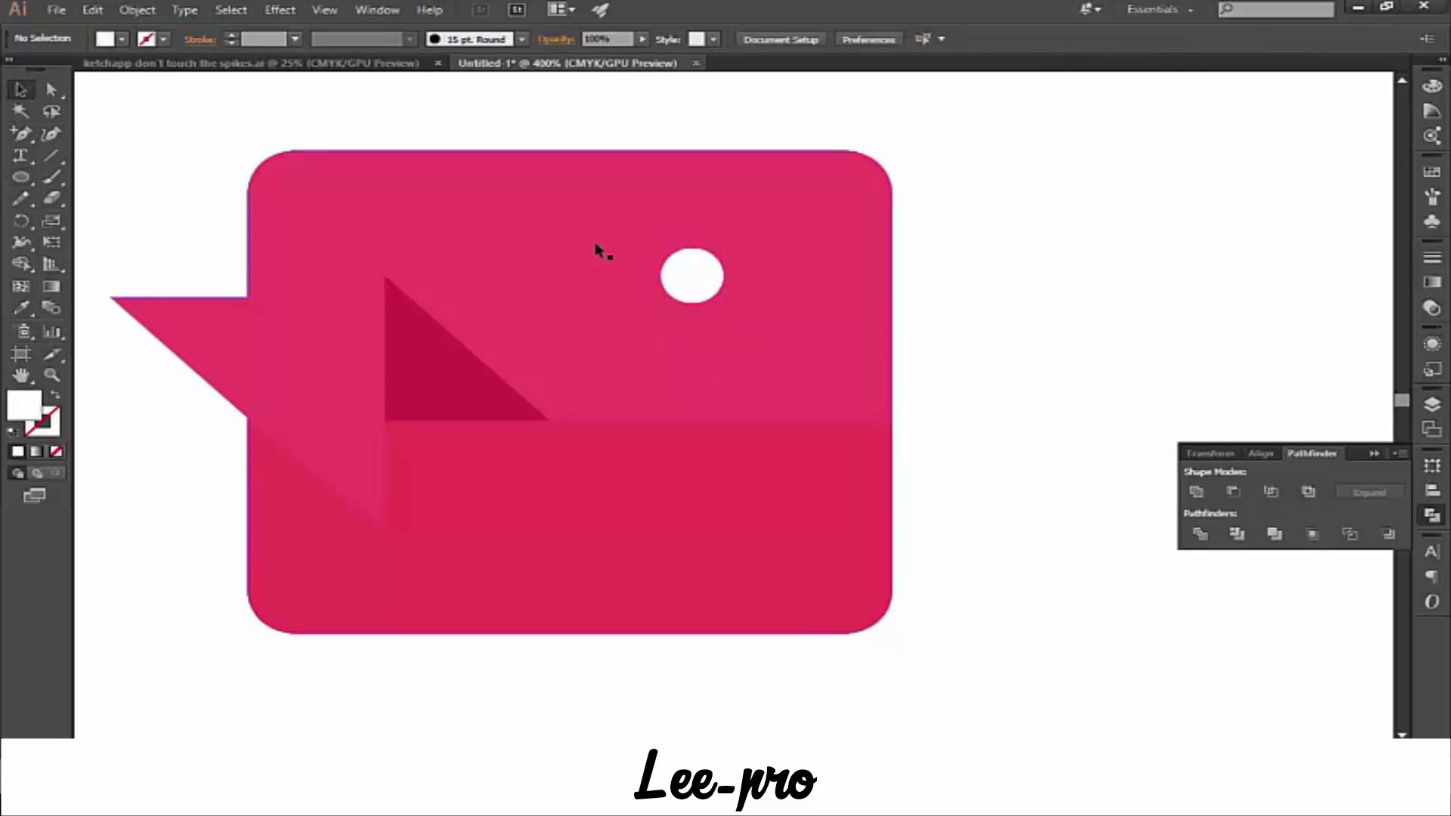
left_click_drag(700, 285, 762, 274)
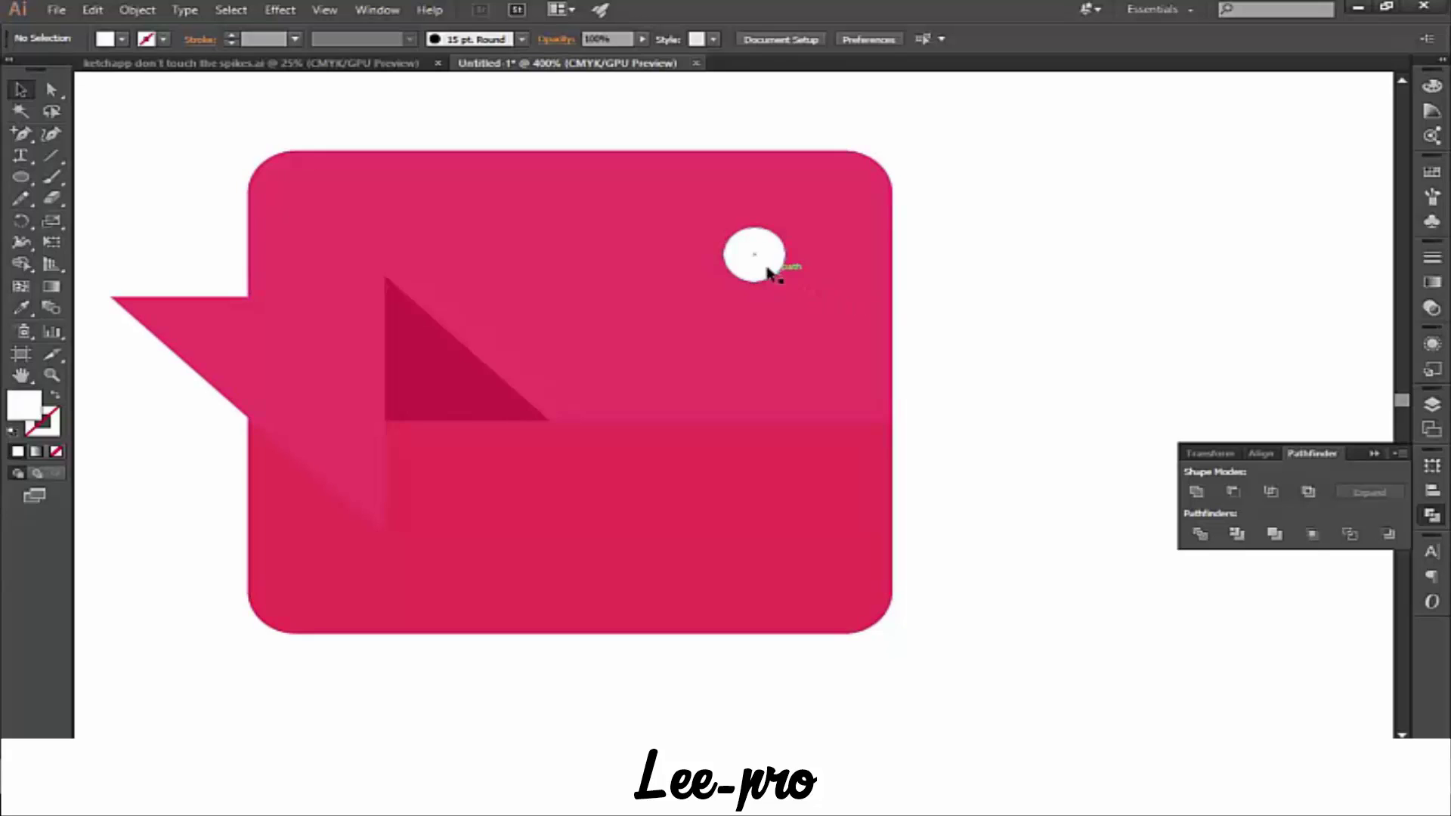
left_click_drag(760, 275, 760, 295)
left_click(982, 315)
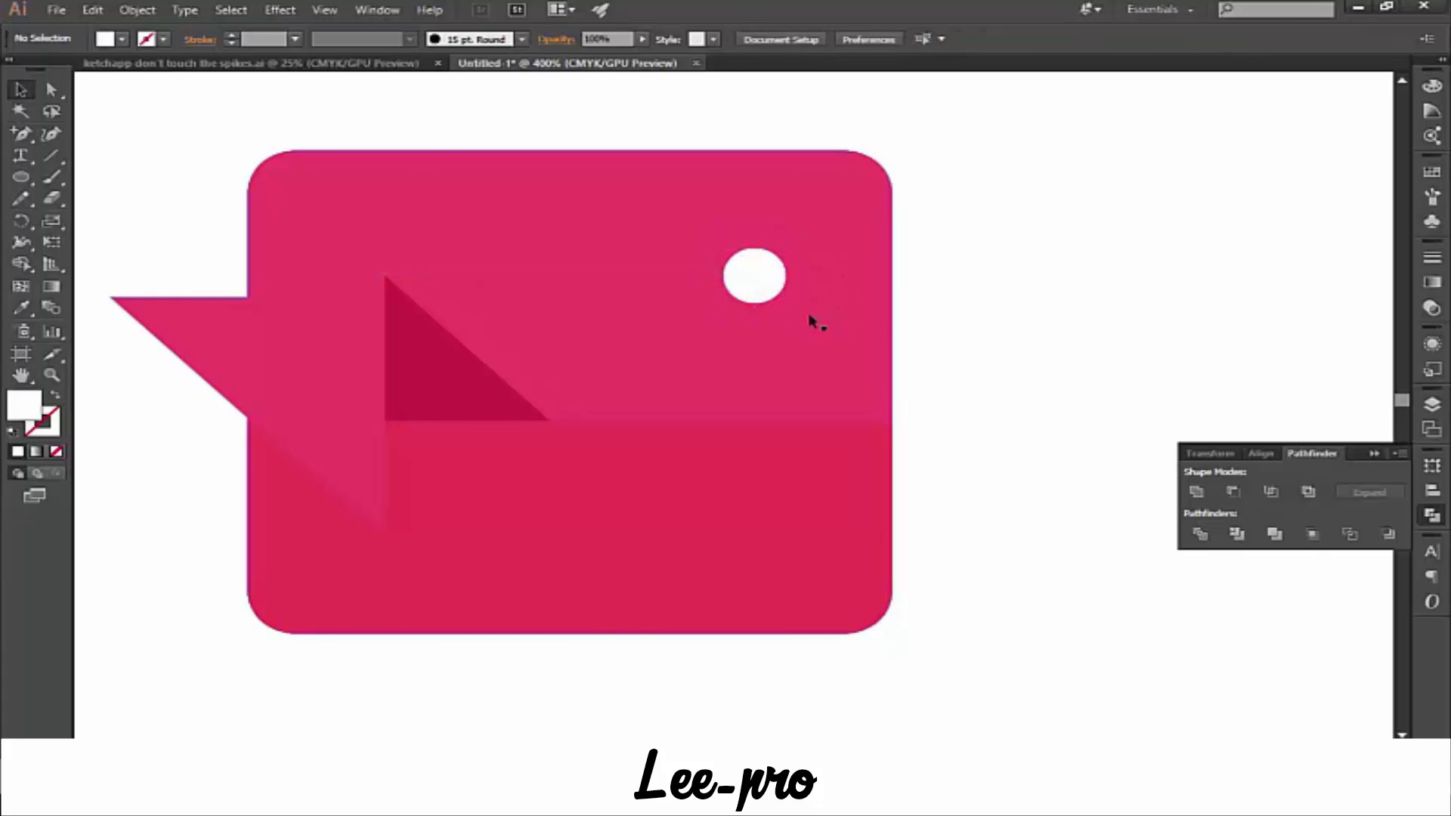
left_click(499, 399)
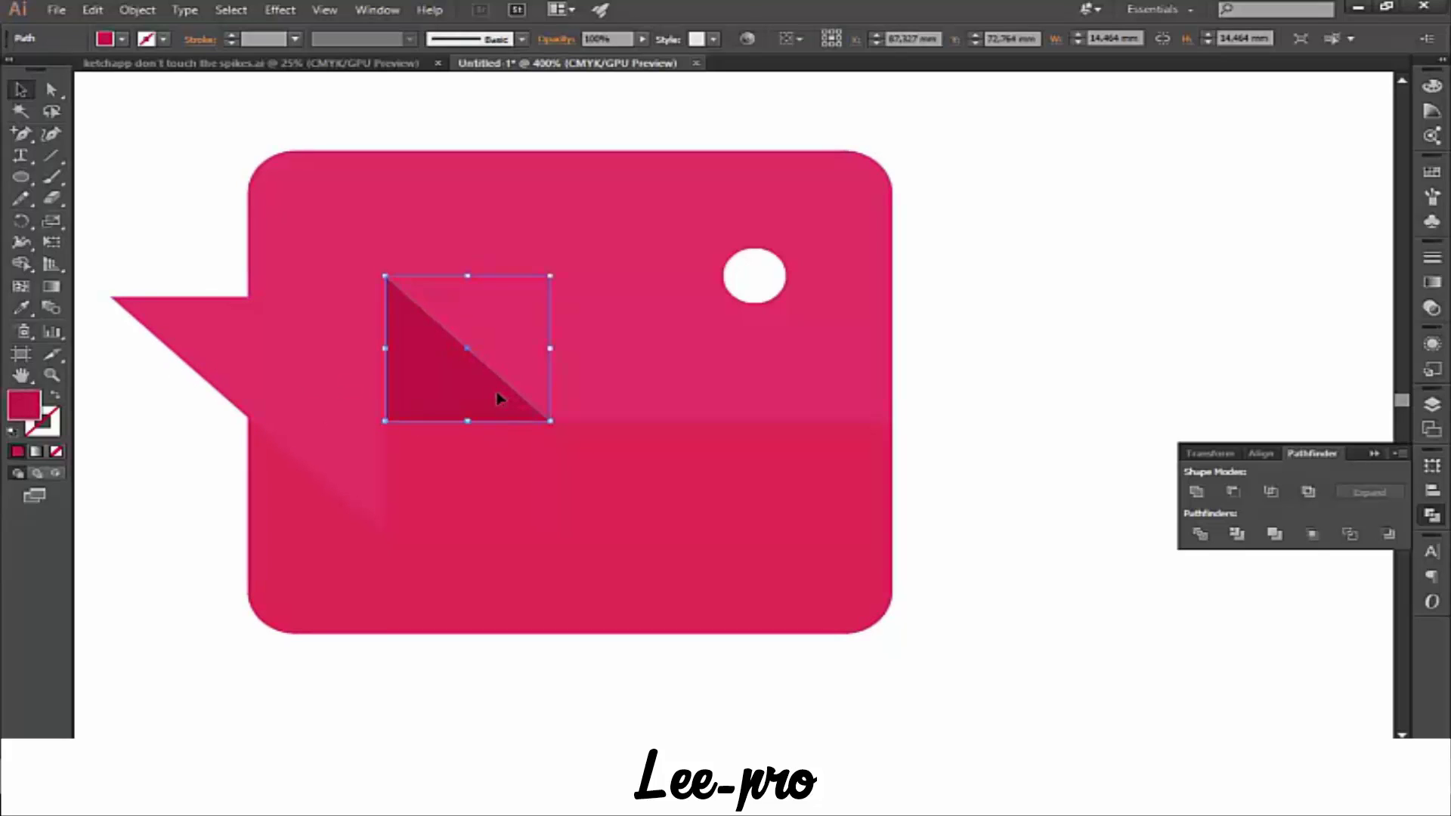
- Make two copies of the dark triangle right of the bird, one above the other
left_click(1076, 431)
left_click_drag(506, 379, 1102, 353)
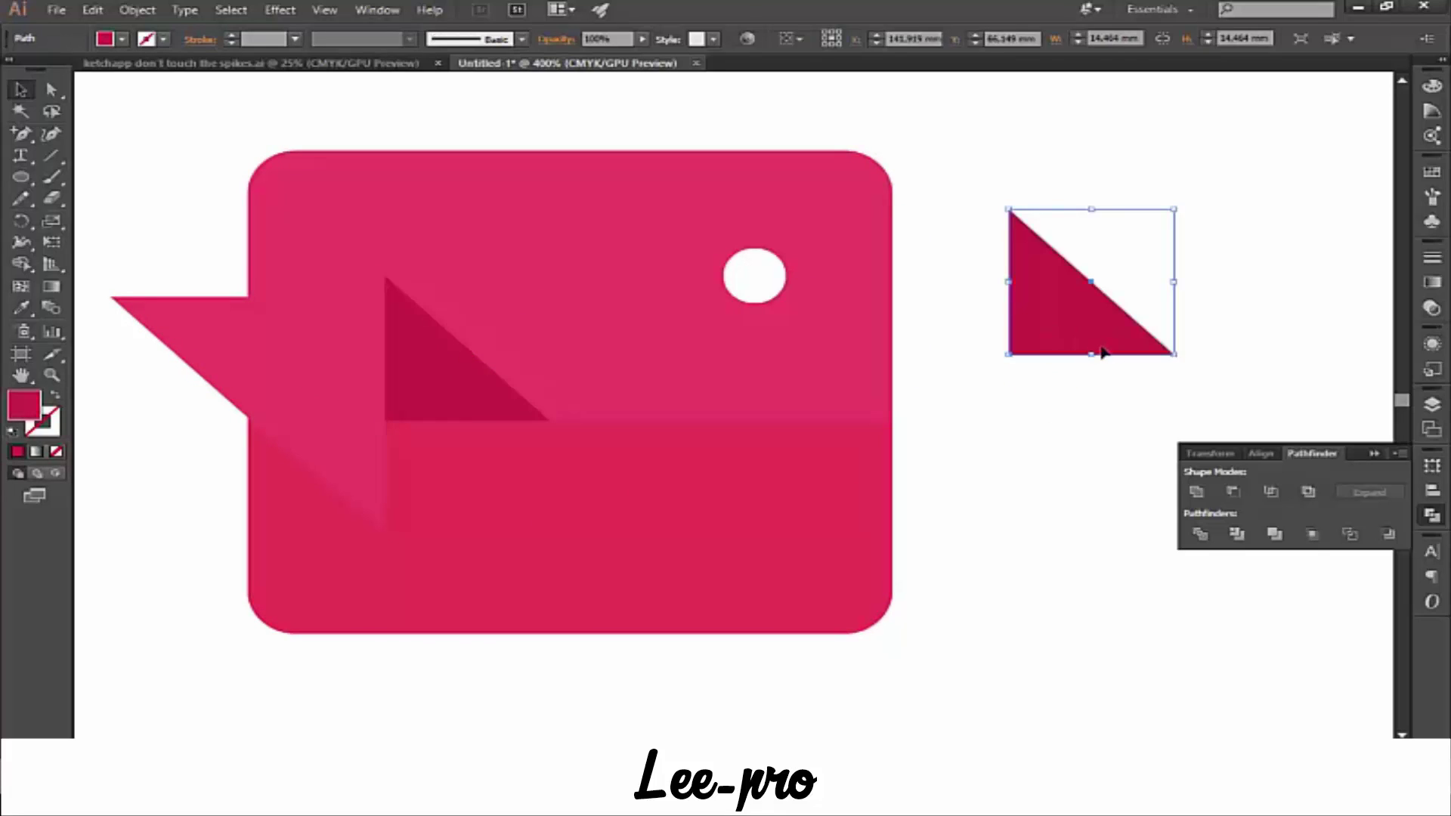
key("a")
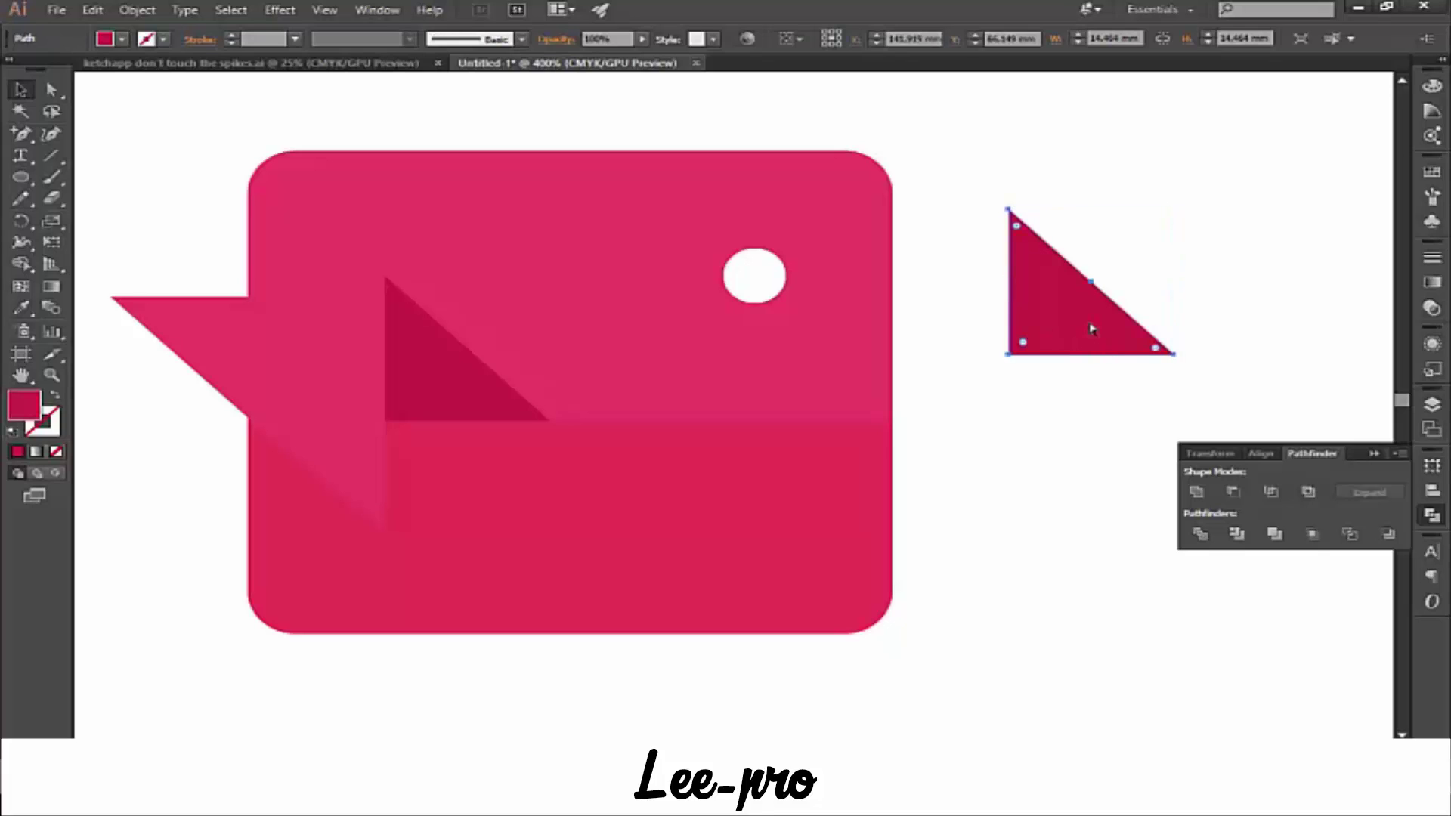
key("v")
left_click(1104, 405)
left_click_drag(1086, 306, 1077, 501)
key("ctrl+minus")
key("ctrl+minus")
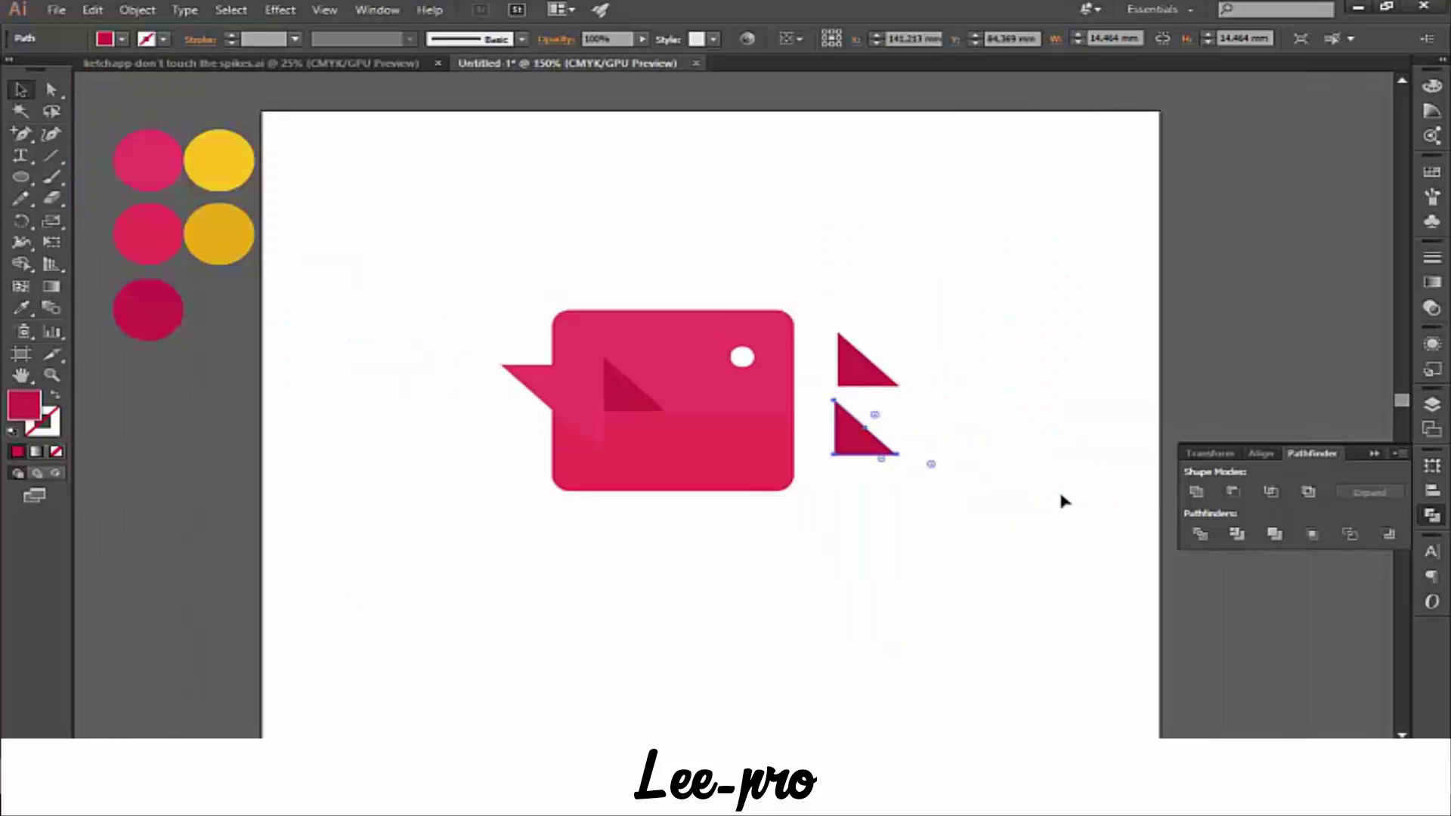
- Eyedropper the upper copy bright yellow and the lower copy darker yellow
left_click(848, 373)
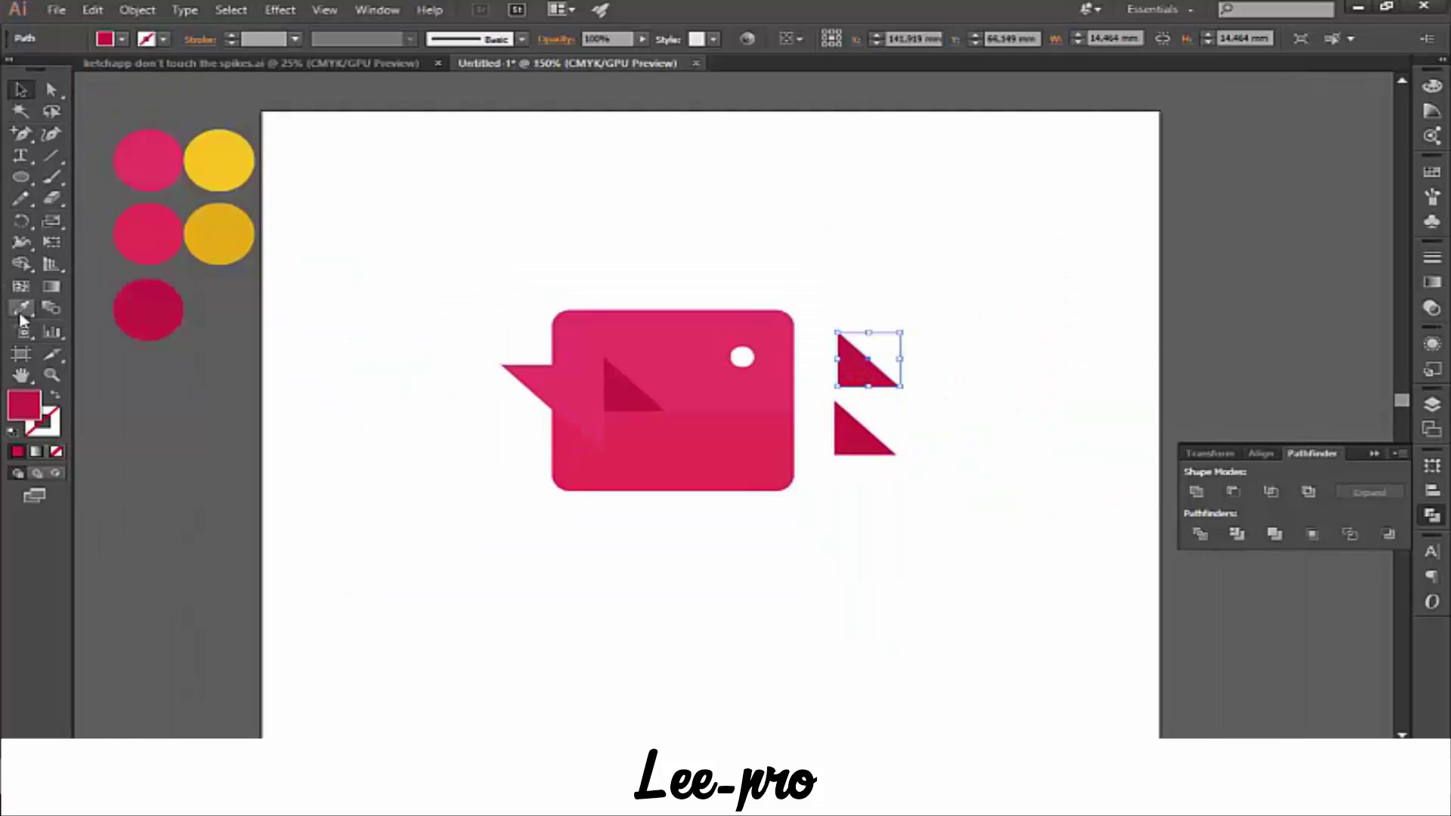
left_click(21, 310)
left_click(233, 173)
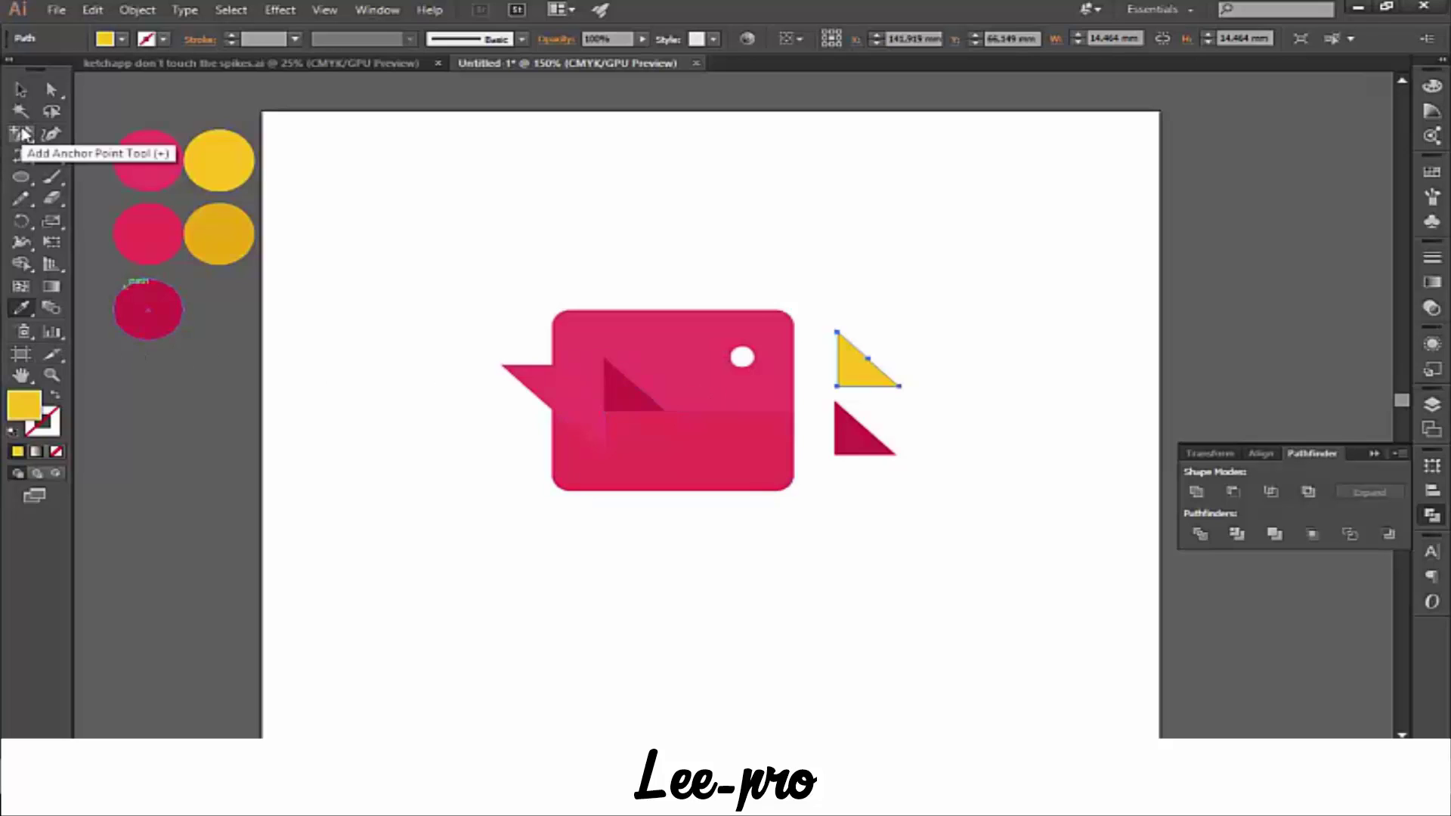
key("v")
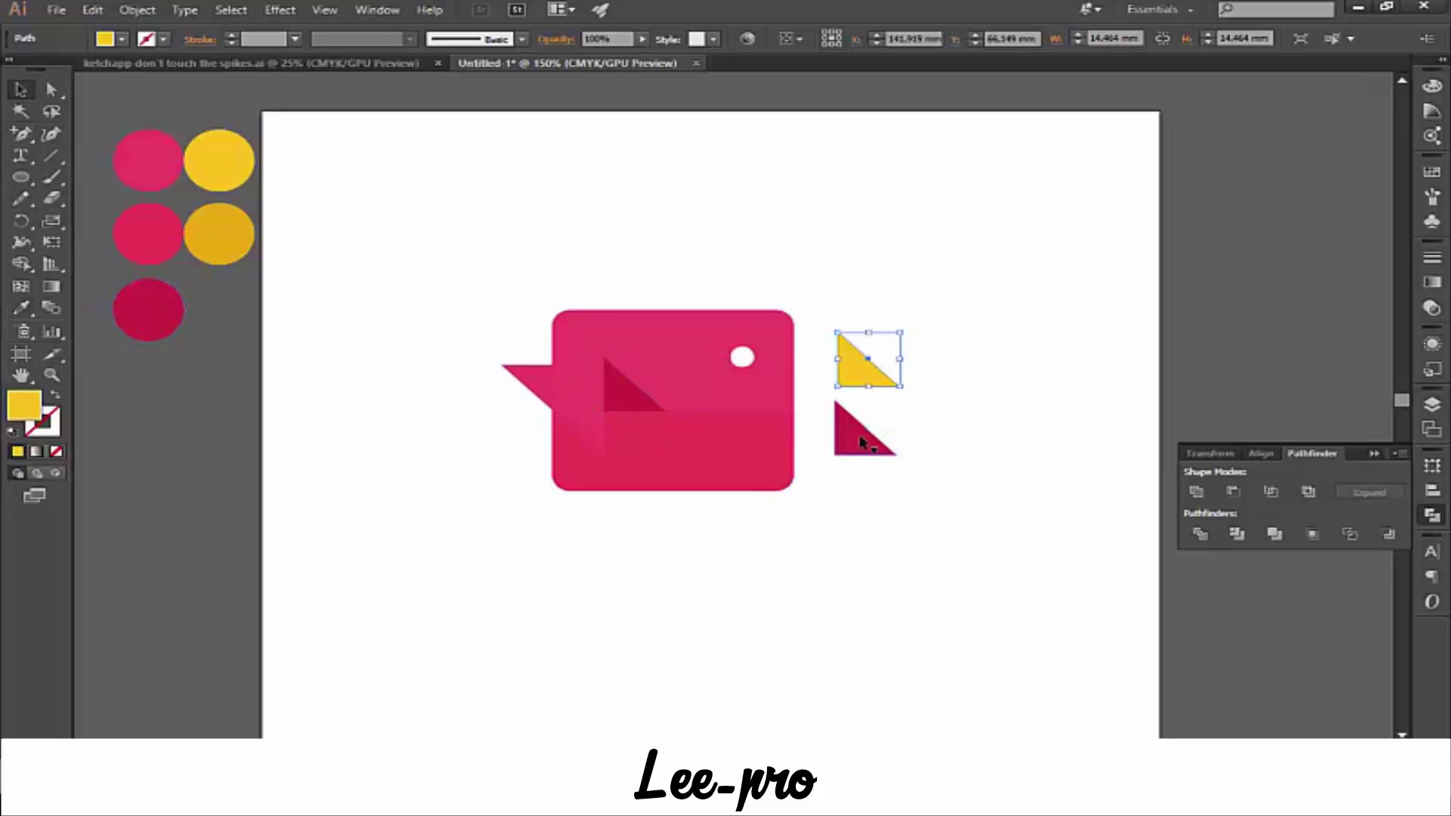
left_click(861, 442)
key("i")
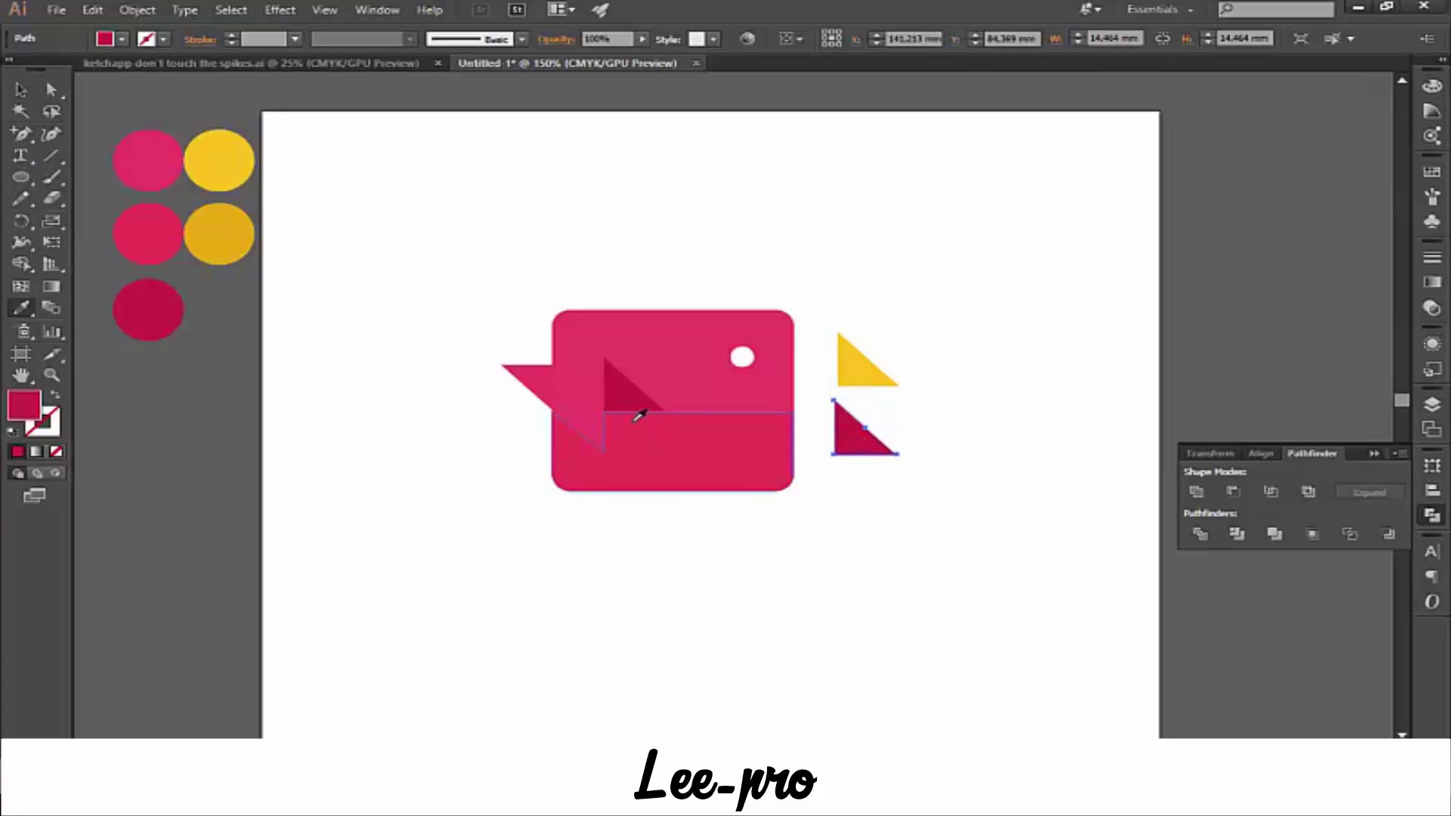
left_click(223, 231)
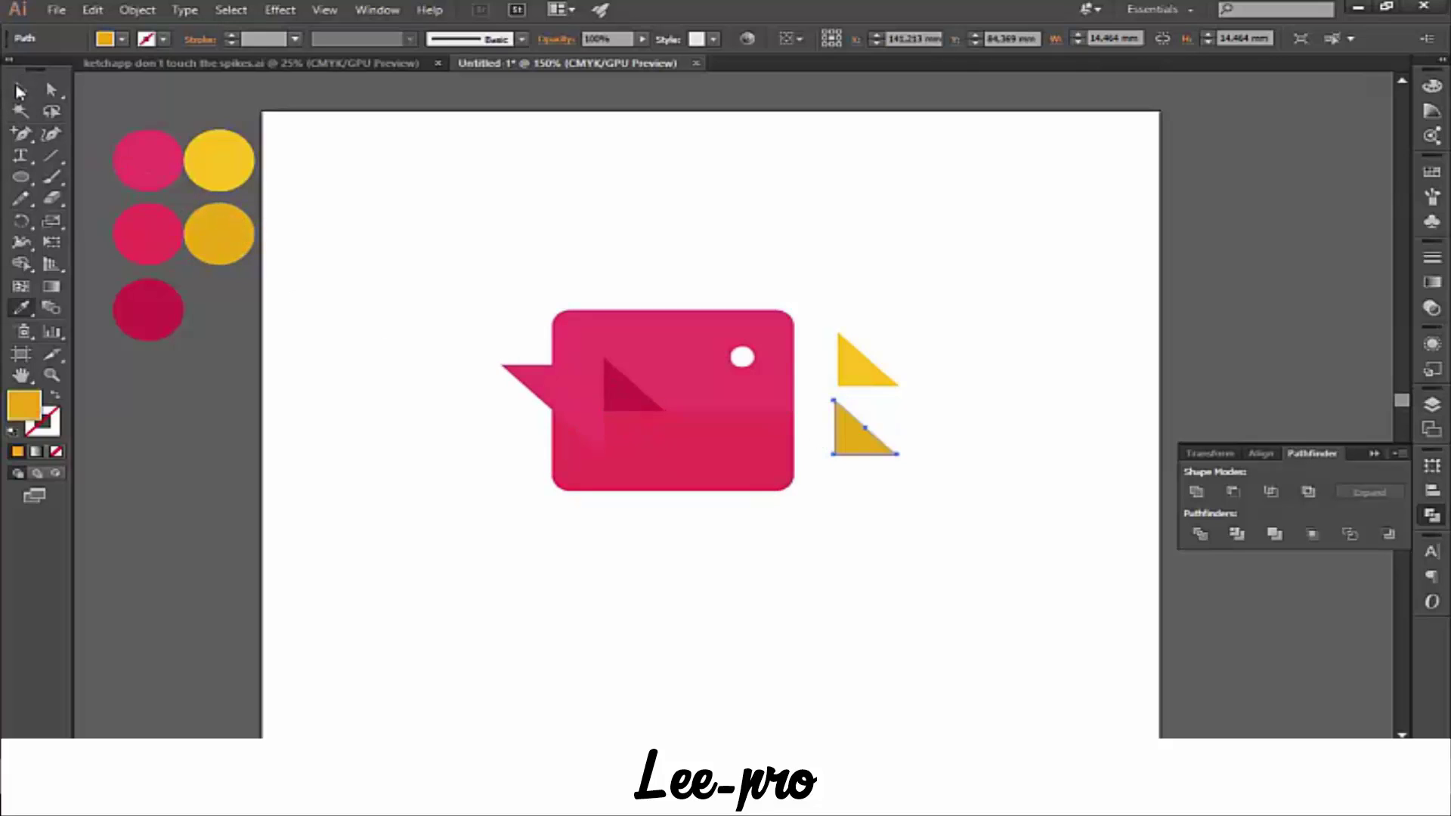
left_click(19, 92)
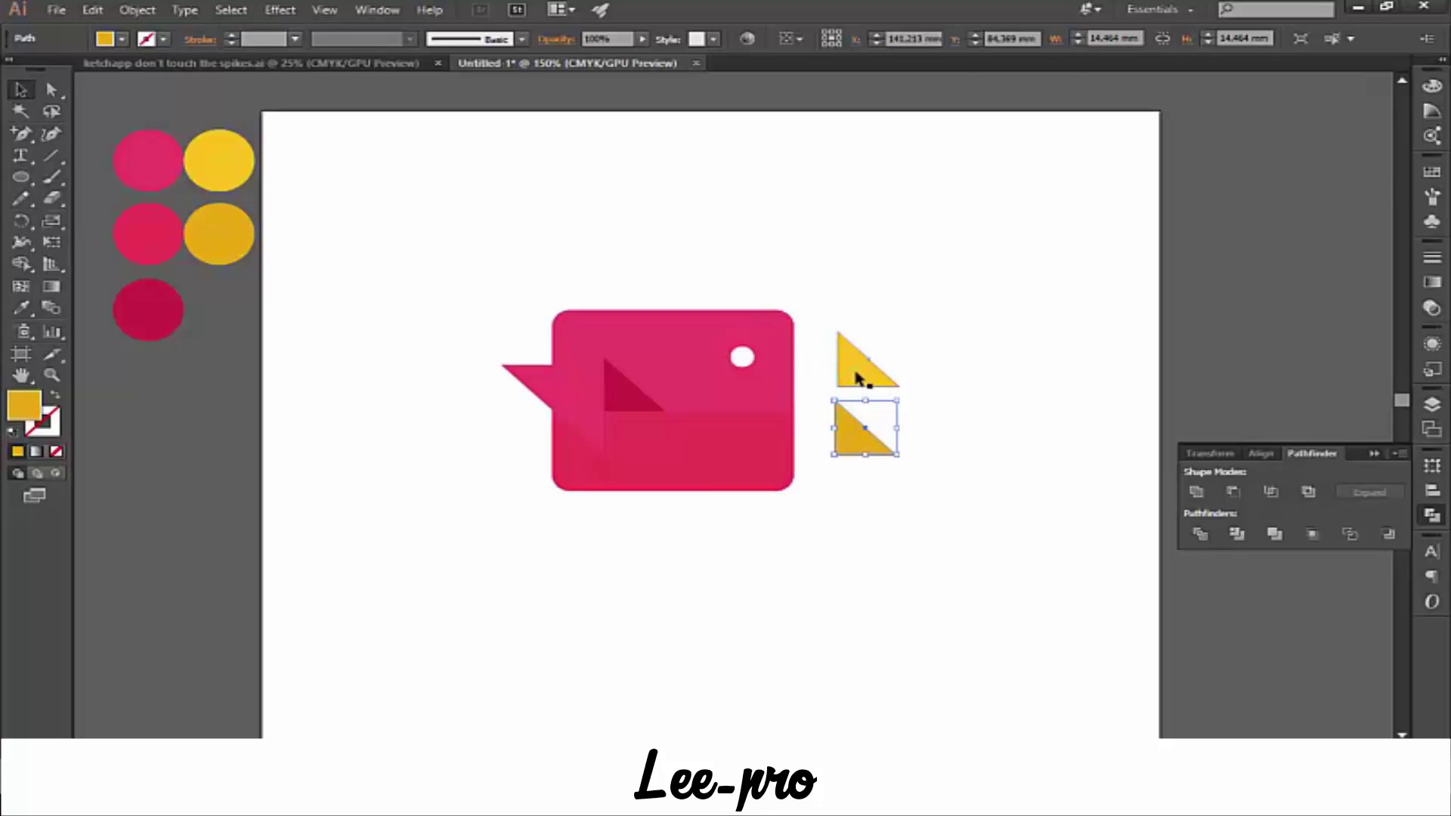
- Rotate the two yellow triangles and stack them into a two-tone diamond
left_click(860, 362)
left_click_drag(908, 329, 919, 409)
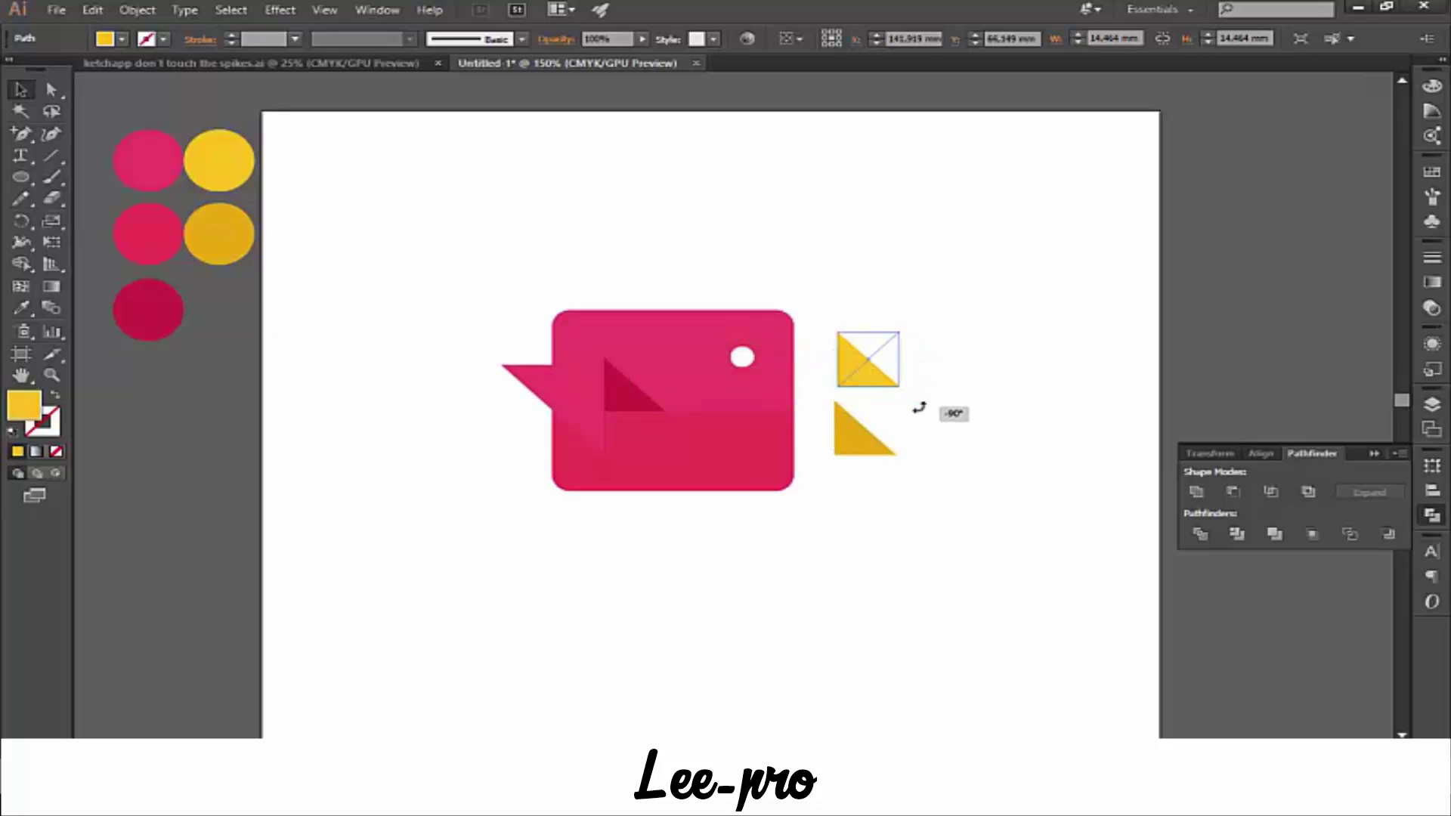
mouse_move(919, 408)
left_mouse_down()
mouse_move(881, 464)
mouse_move(941, 429)
left_mouse_up()
left_click(835, 463)
left_click(871, 446)
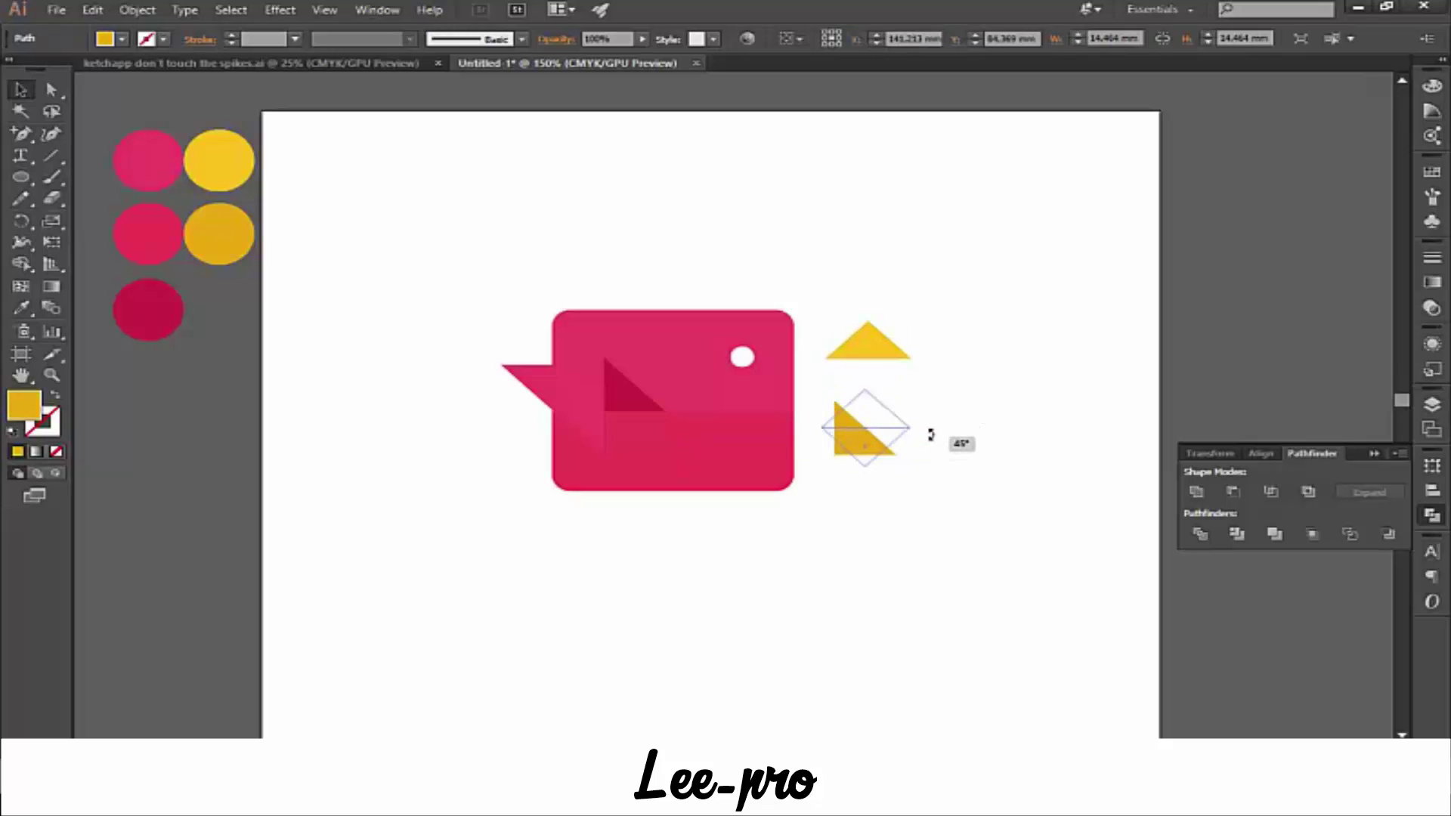
left_click(959, 431)
left_click_drag(894, 363, 878, 430)
- Align the upper diamond half slightly higher and group both halves
key("ctrl+equal")
key("ctrl+equal")
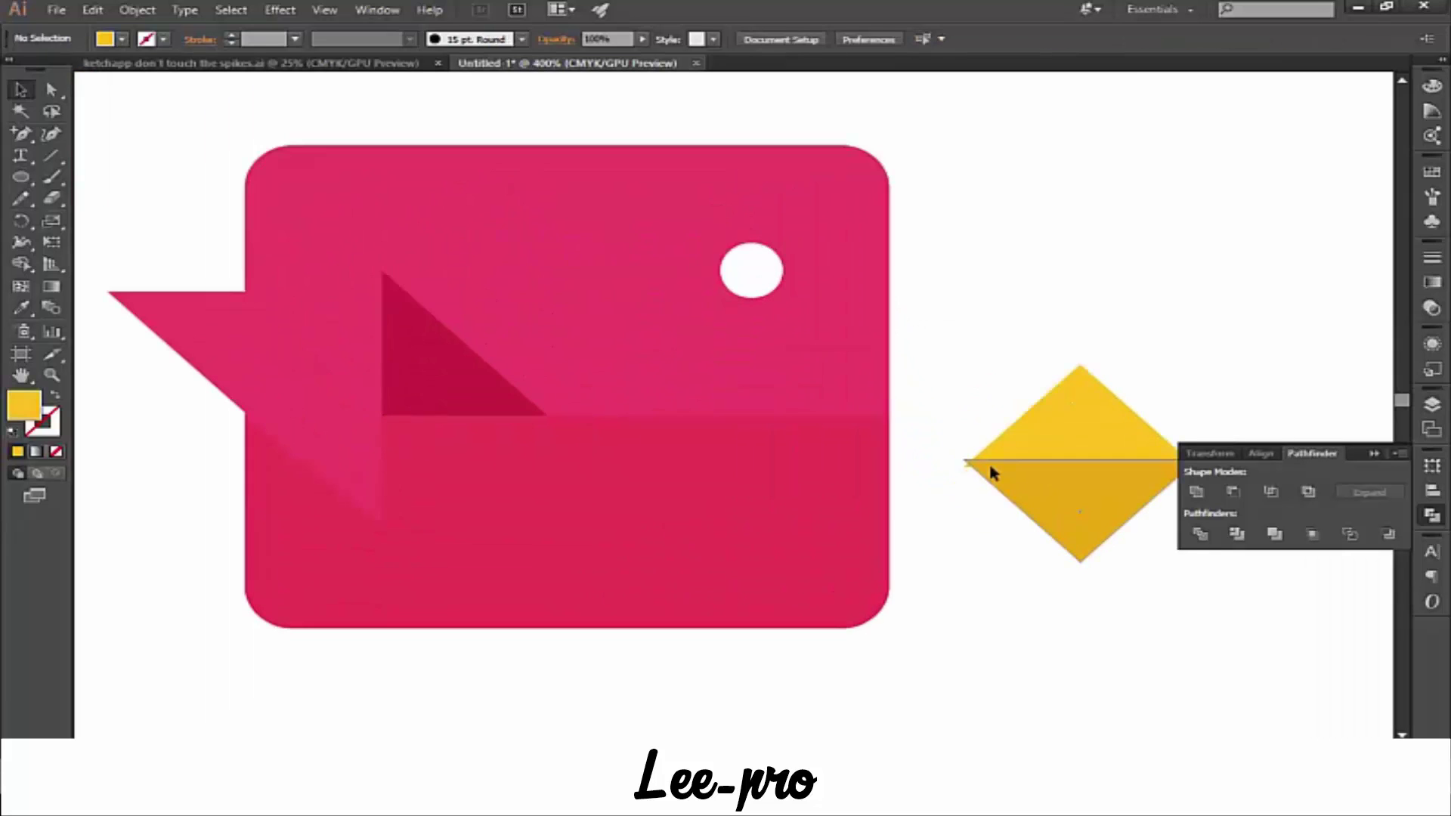
key("ctrl+equal")
left_click(698, 324)
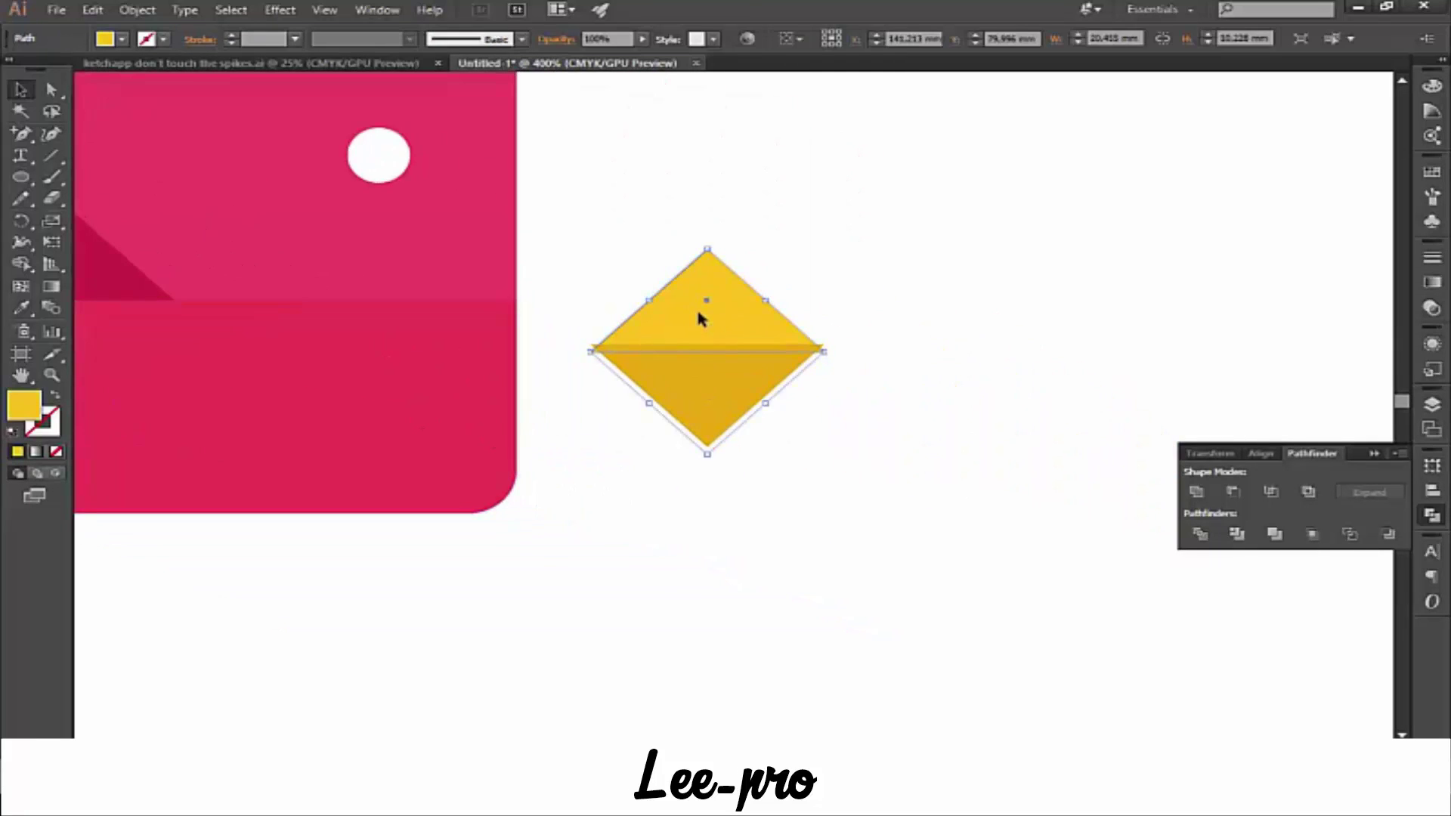
key("Up")
key("Up")
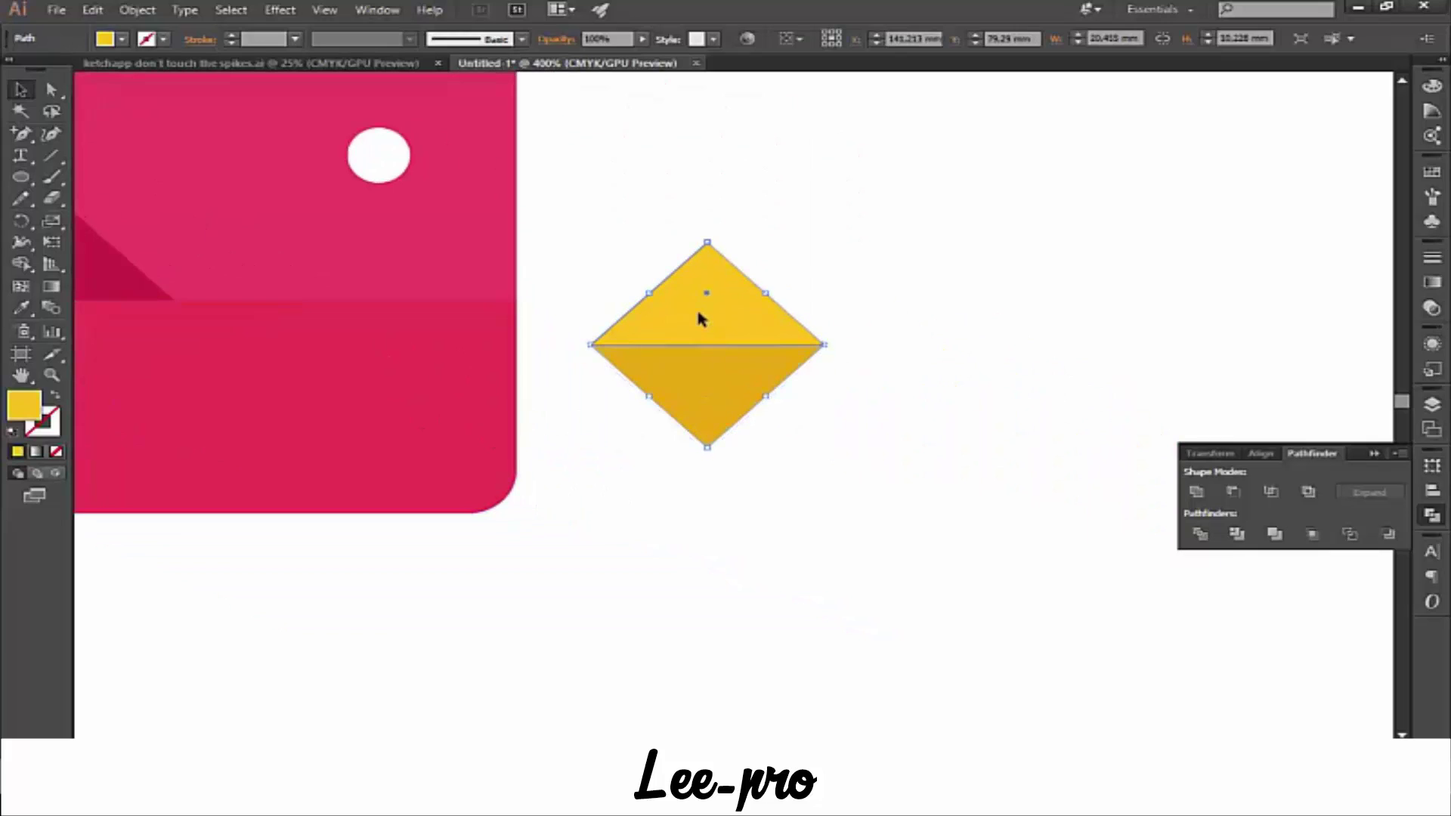
left_click(892, 306)
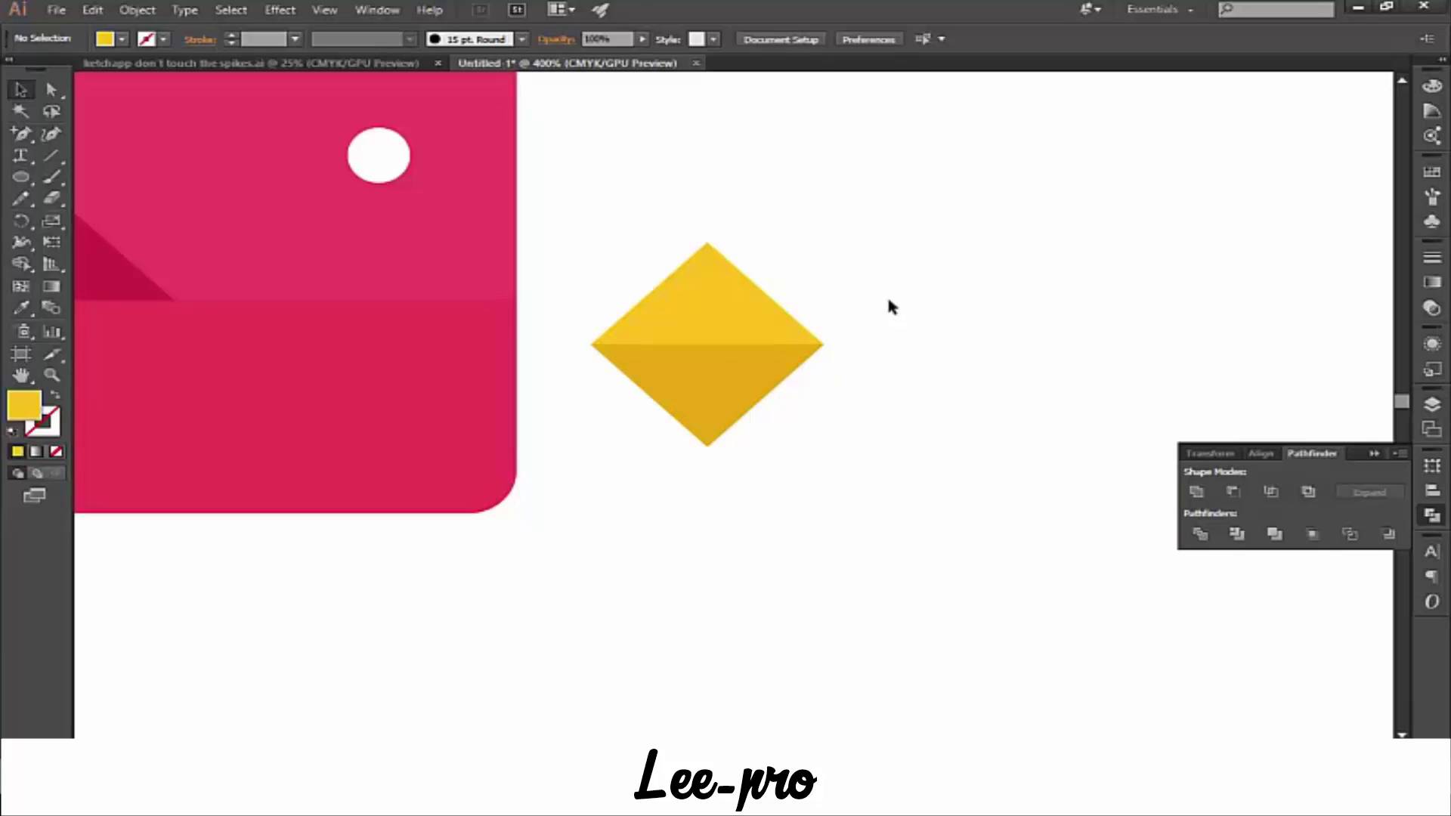
left_click_drag(706, 335, 588, 252)
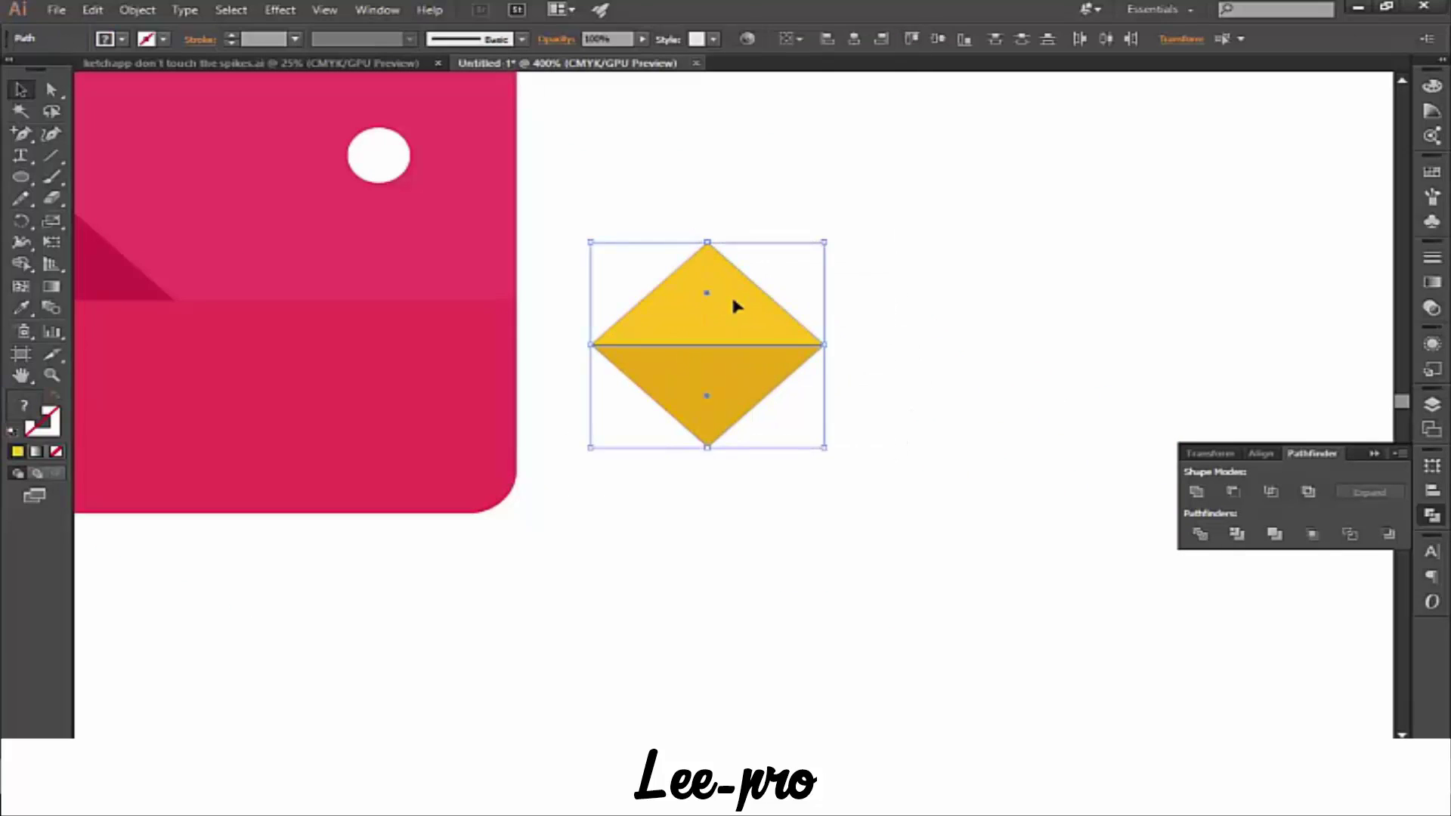
right_click(733, 300)
left_click(791, 394)
- Place the yellow diamond on the body's right edge and send it to the back
key("ctrl+minus")
key("ctrl+minus")
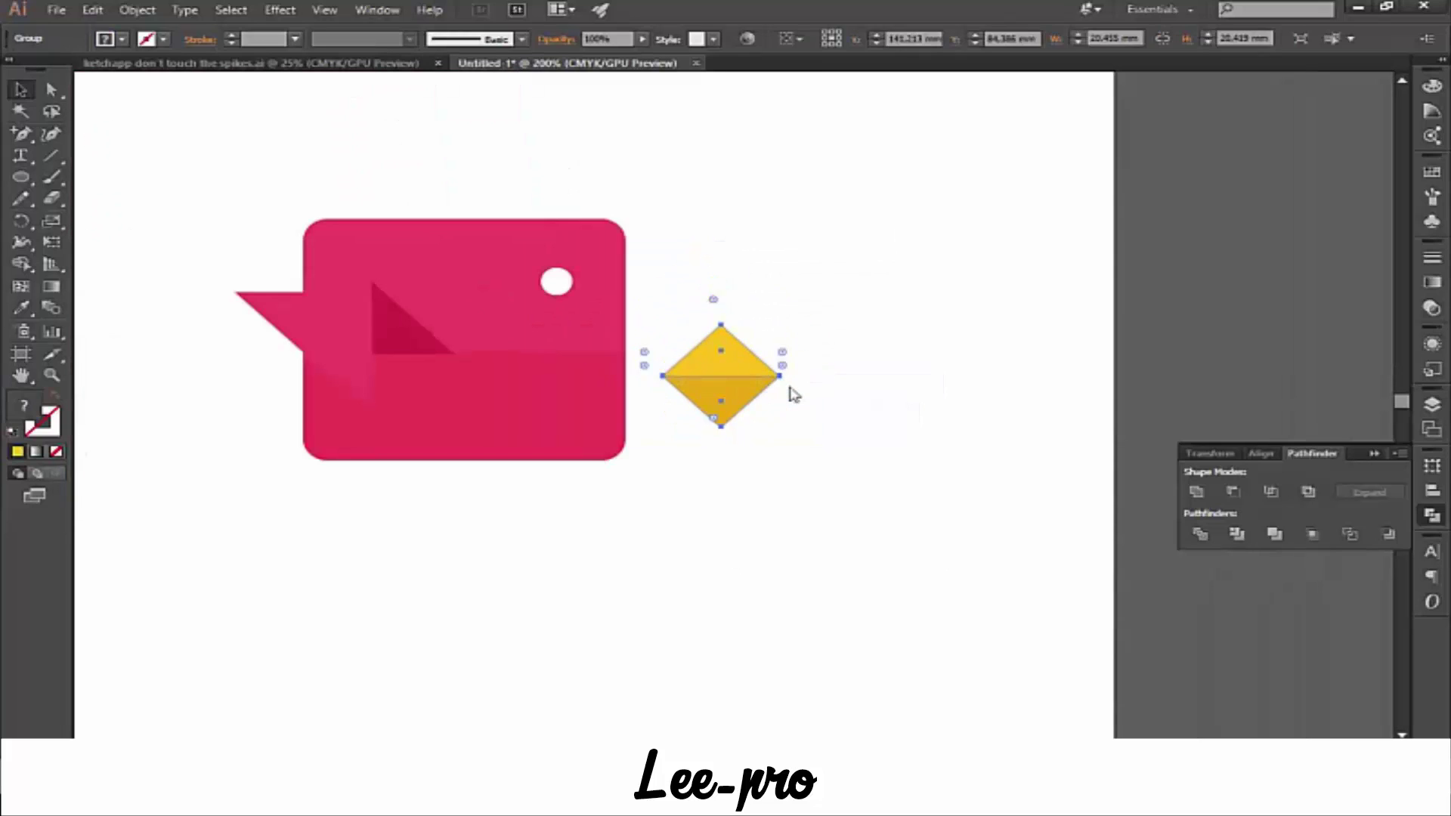
left_click(755, 513)
mouse_move(718, 397)
left_mouse_down()
mouse_move(639, 364)
mouse_move(689, 370)
left_mouse_up()
left_click_drag(612, 347, 617, 374)
left_click(671, 385)
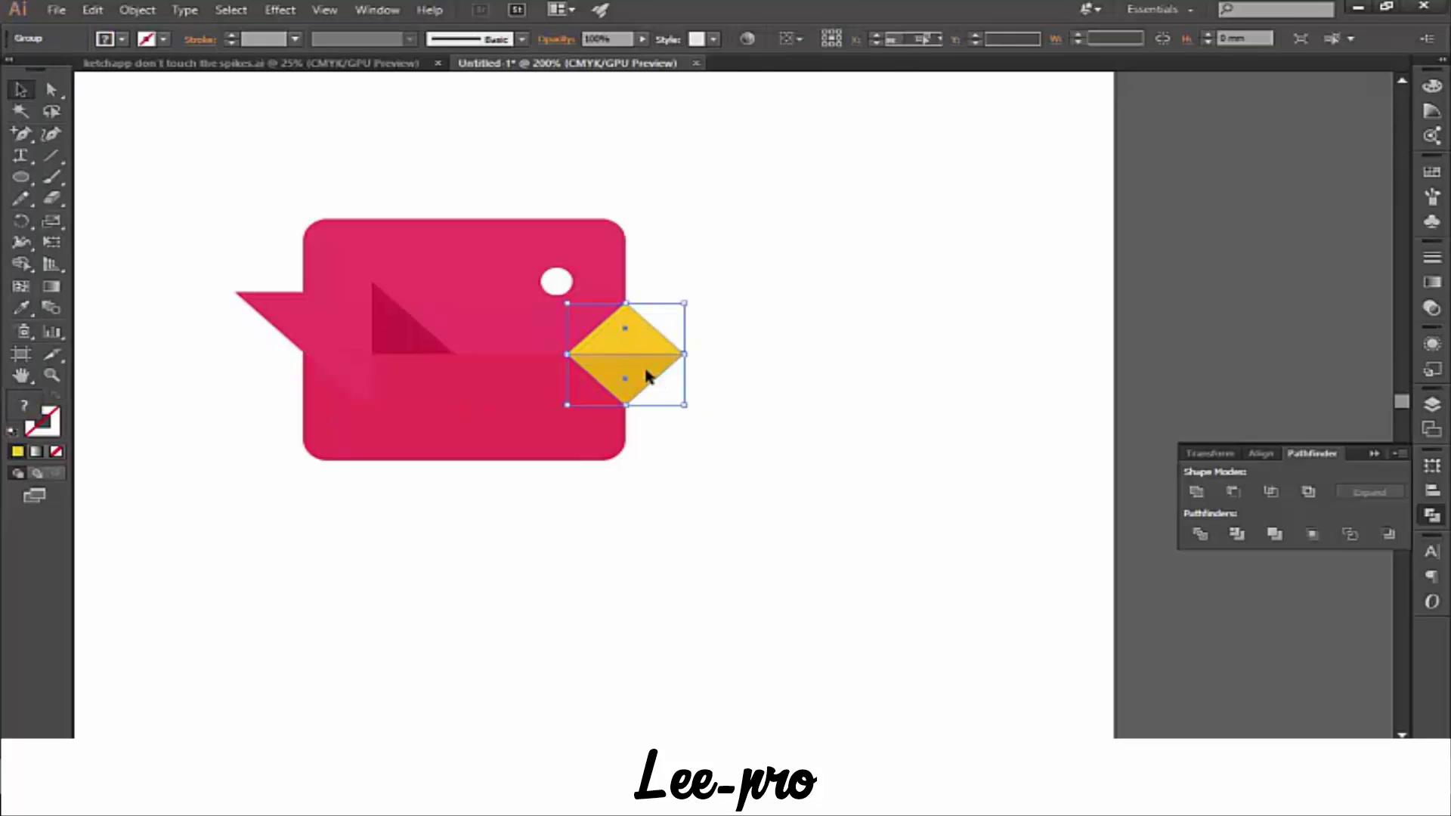
right_click(648, 376)
mouse_move(703, 519)
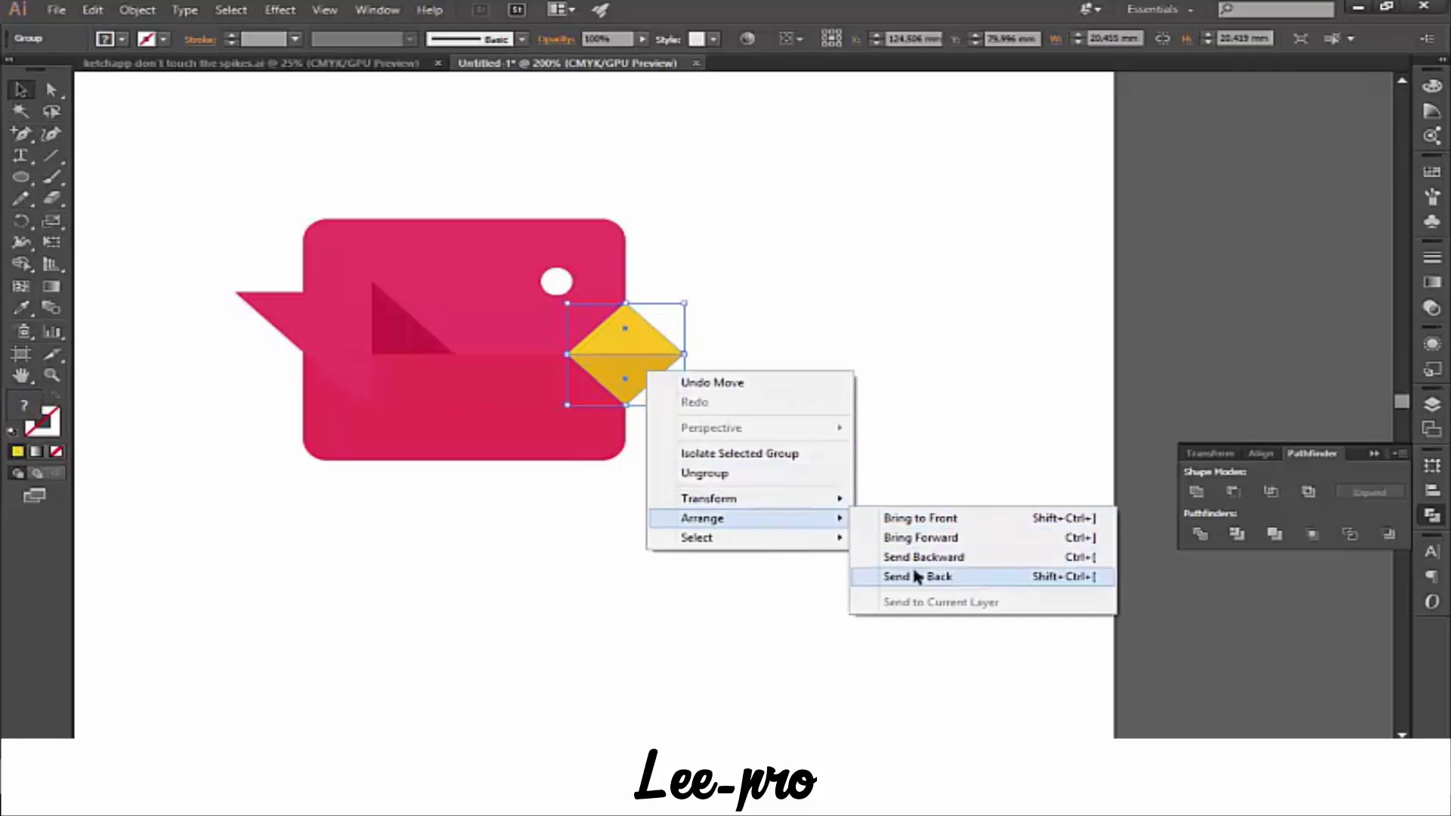
left_click(917, 577)
left_click(824, 461)
key("ctrl+minus")
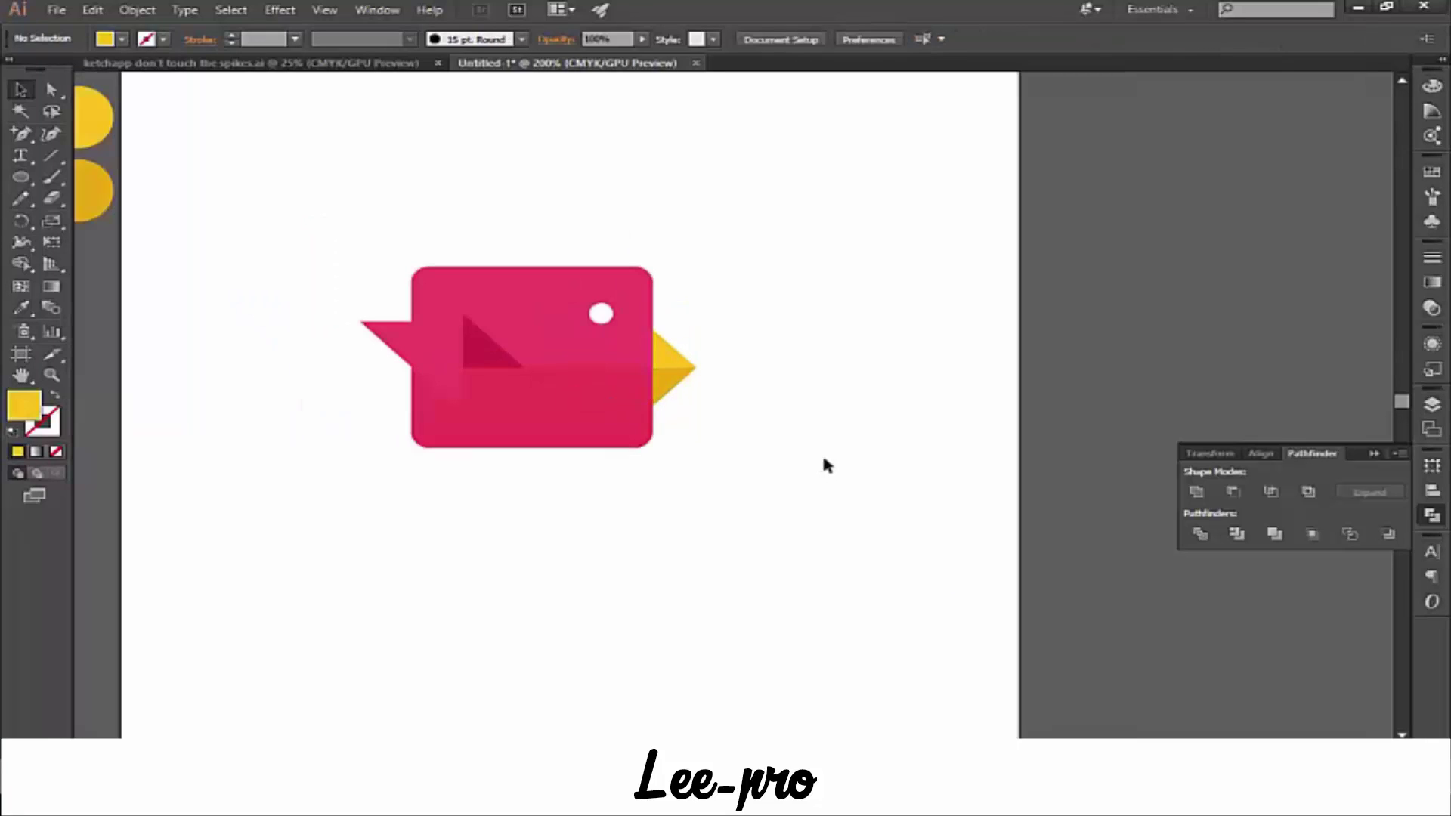
key("ctrl+plus")
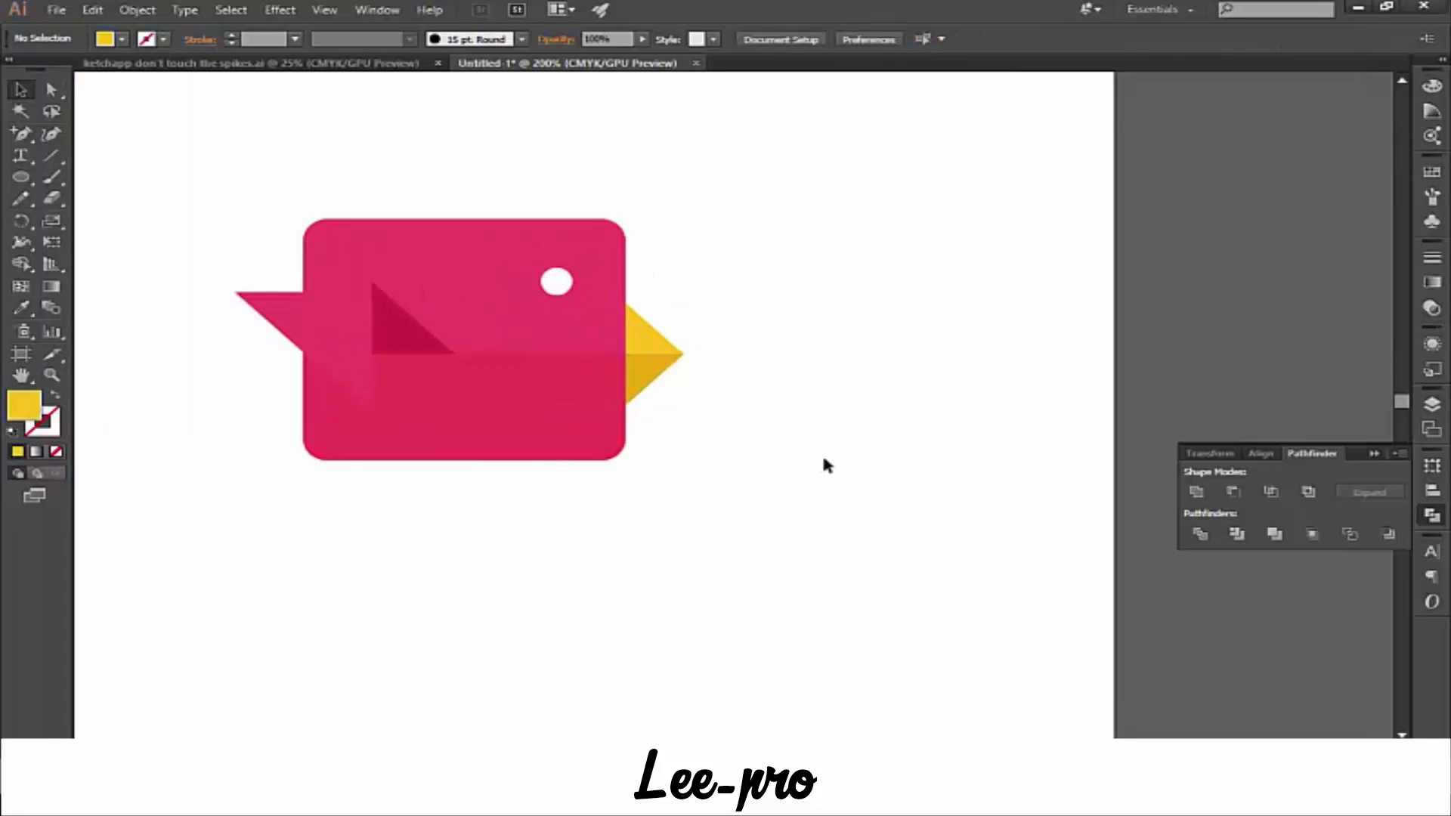
- Rotate all bird parts about 3.39° so it leans upward to the right
left_click_drag(746, 560, 282, 162)
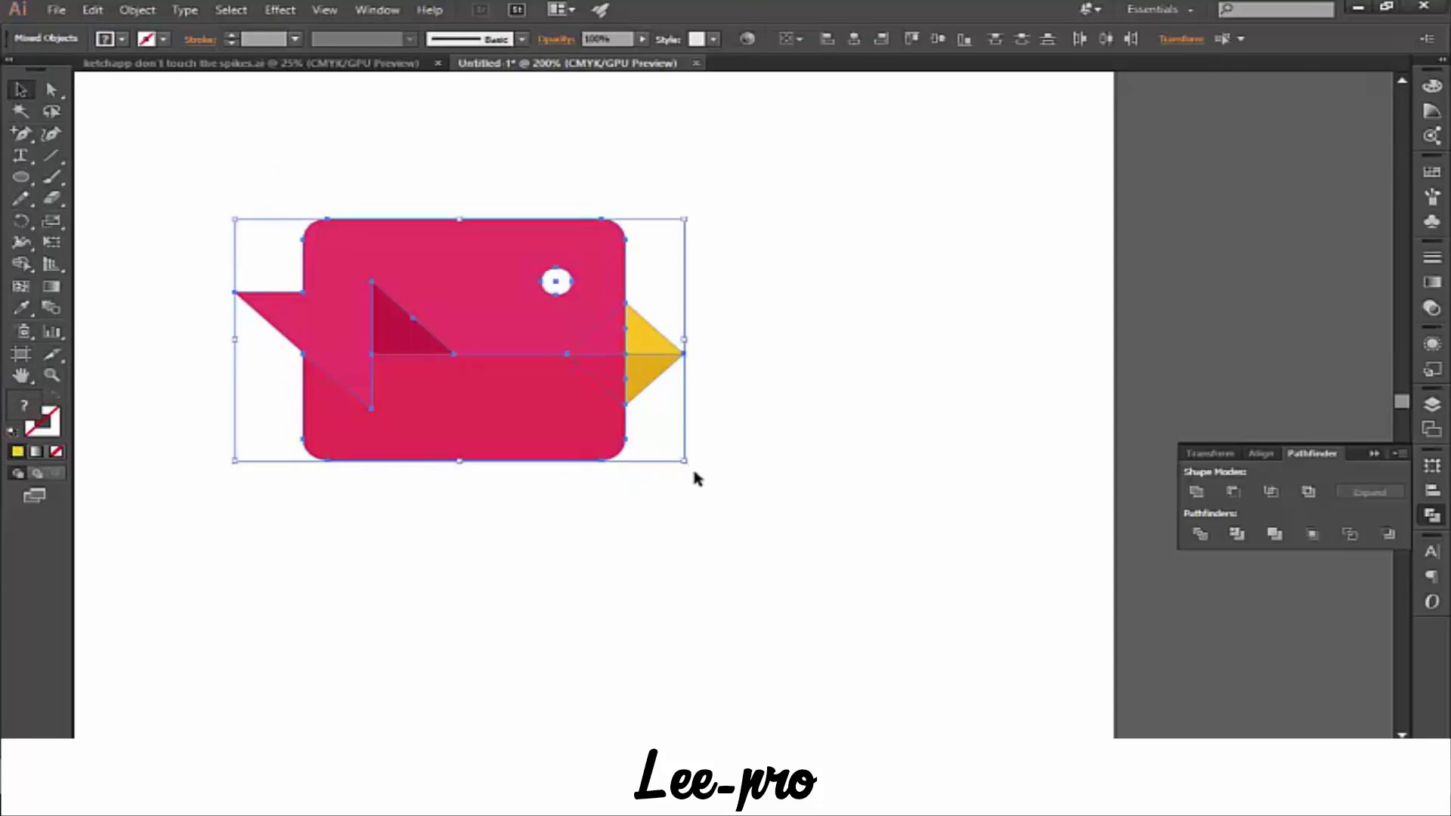
left_click_drag(689, 468, 721, 446)
left_click(797, 539)
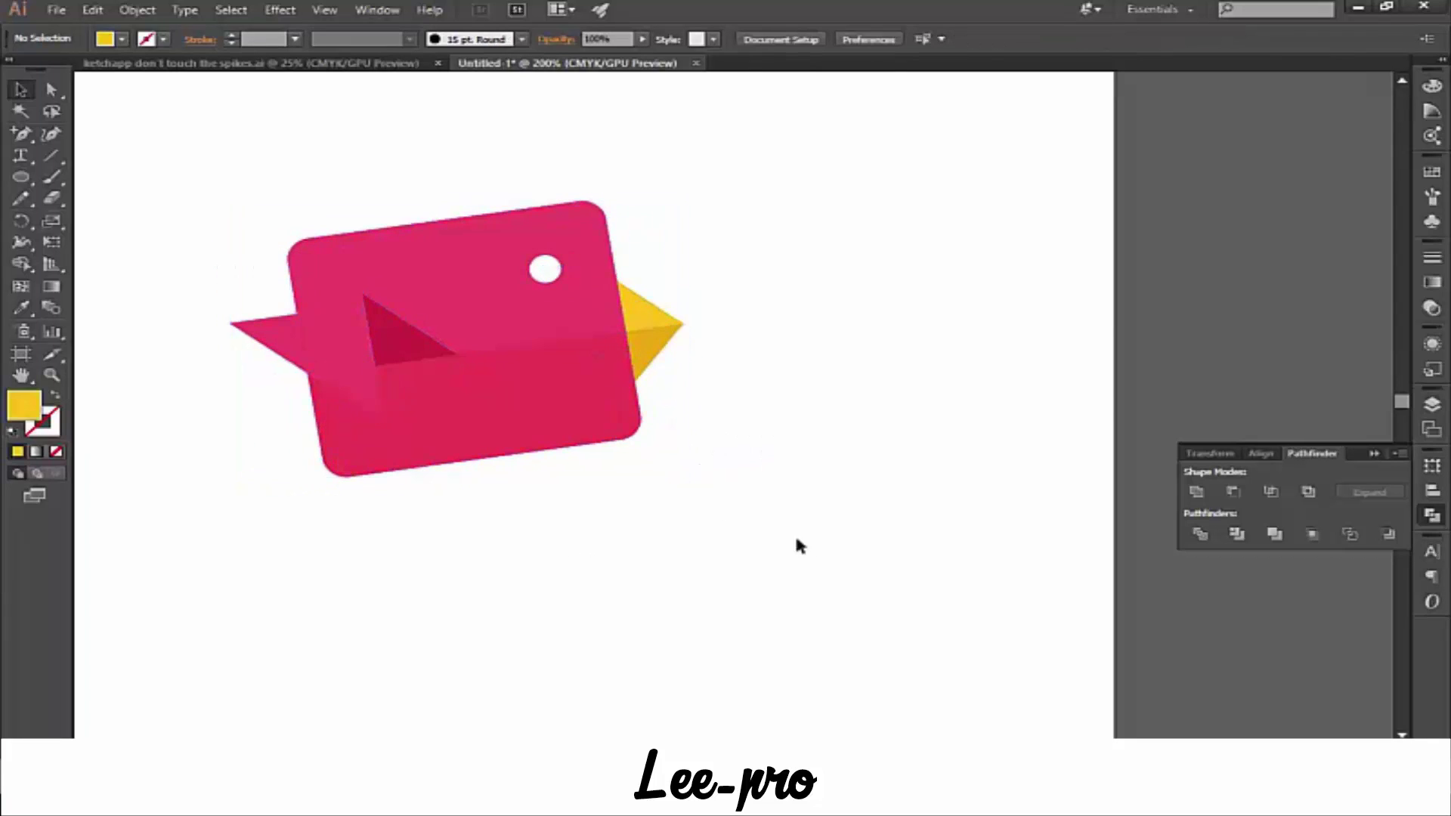
left_click_drag(790, 520, 240, 217)
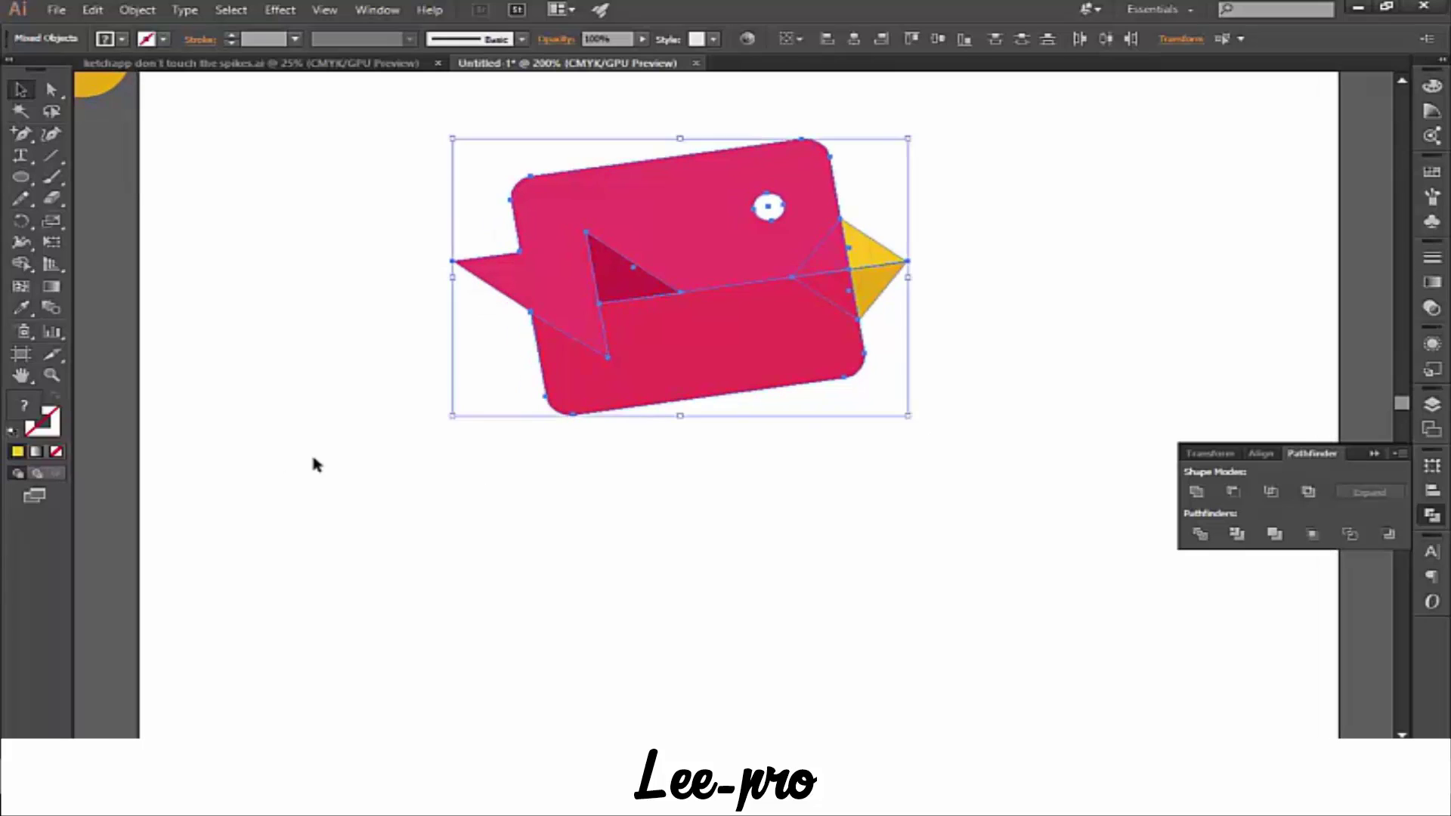
left_click(315, 464)
left_click(21, 179)
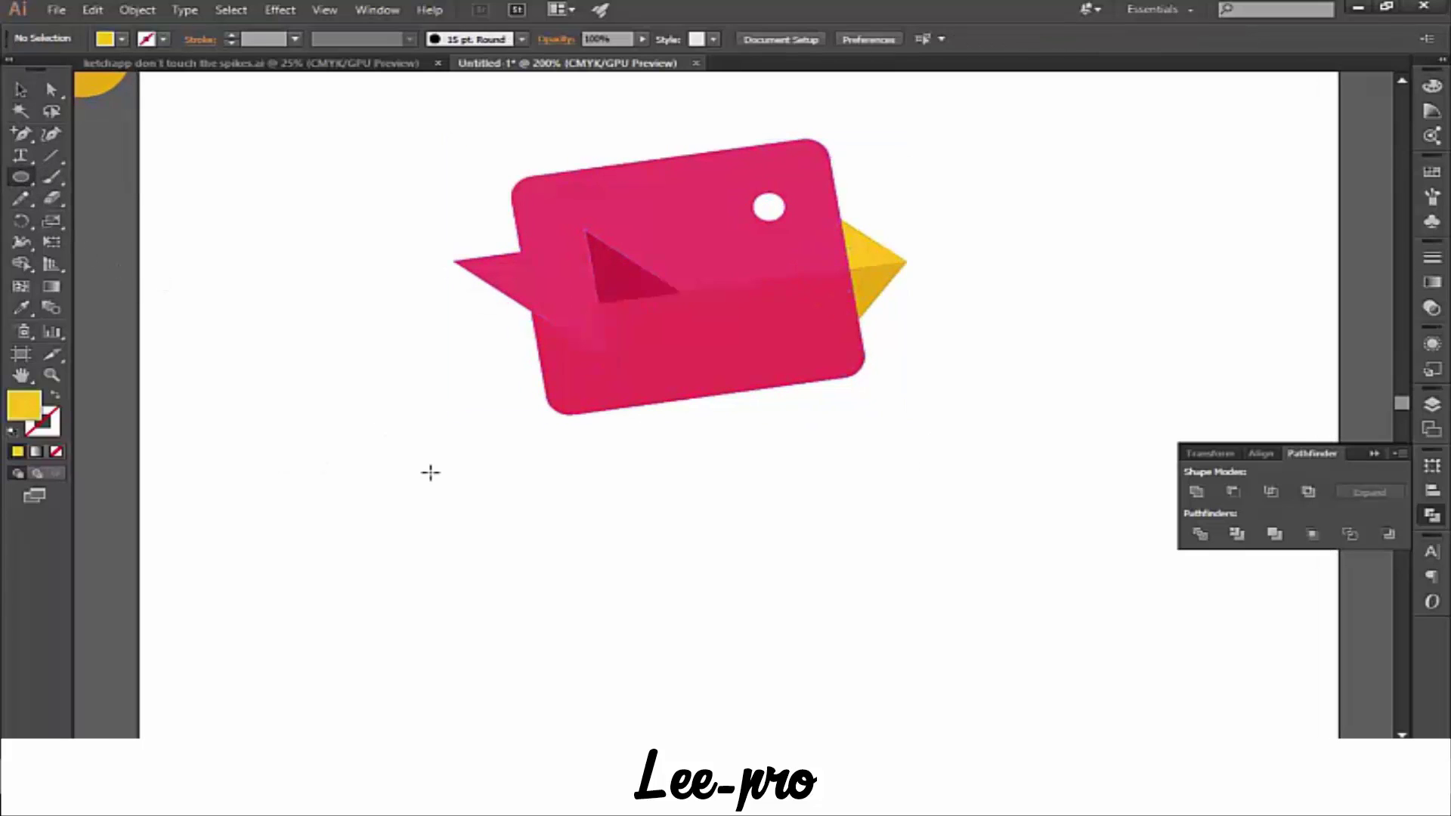
- Draw a small circle in the body's pink and place it off the lower left
left_click_drag(409, 443, 461, 474)
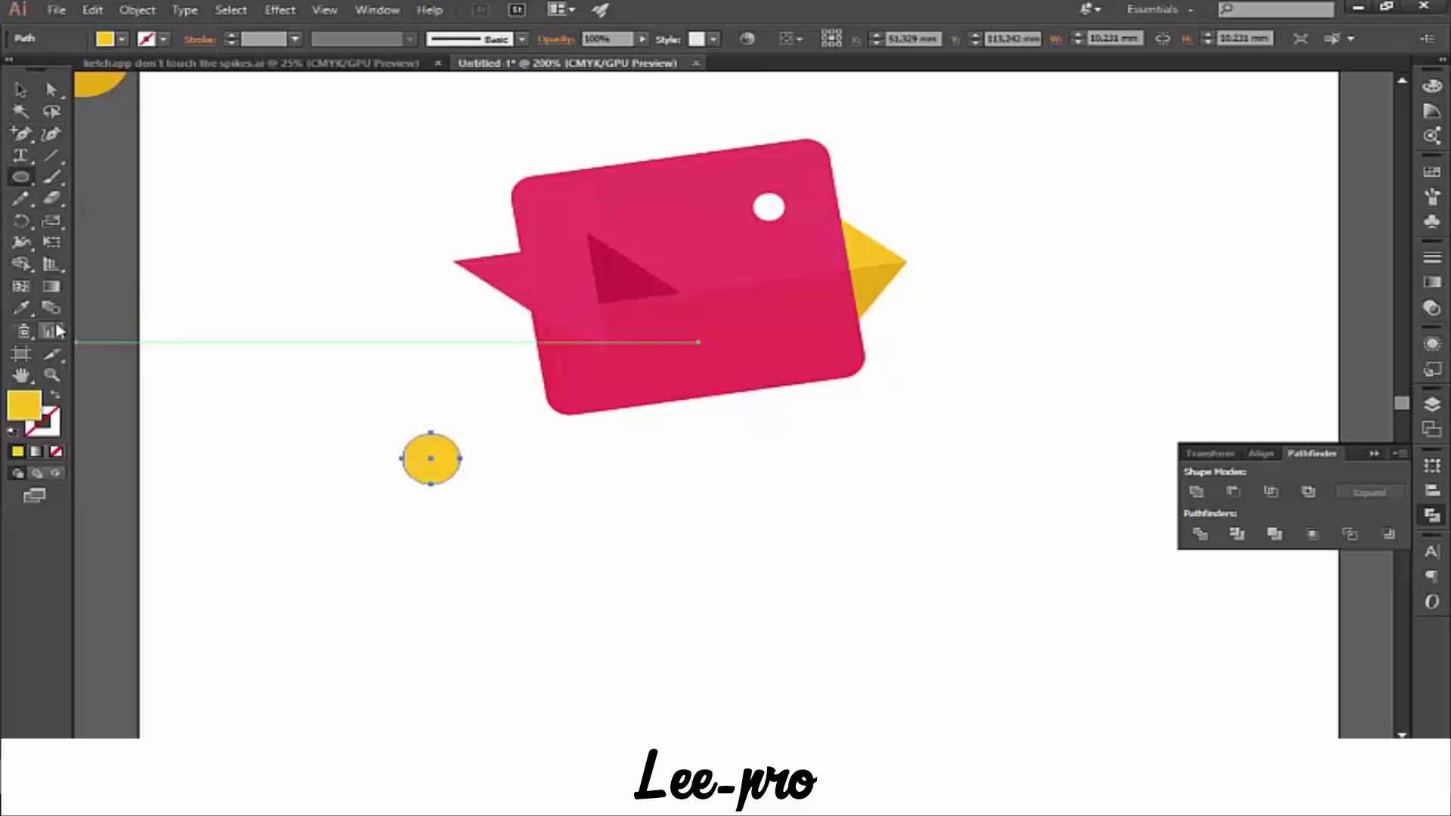
left_click(21, 308)
left_click(694, 219)
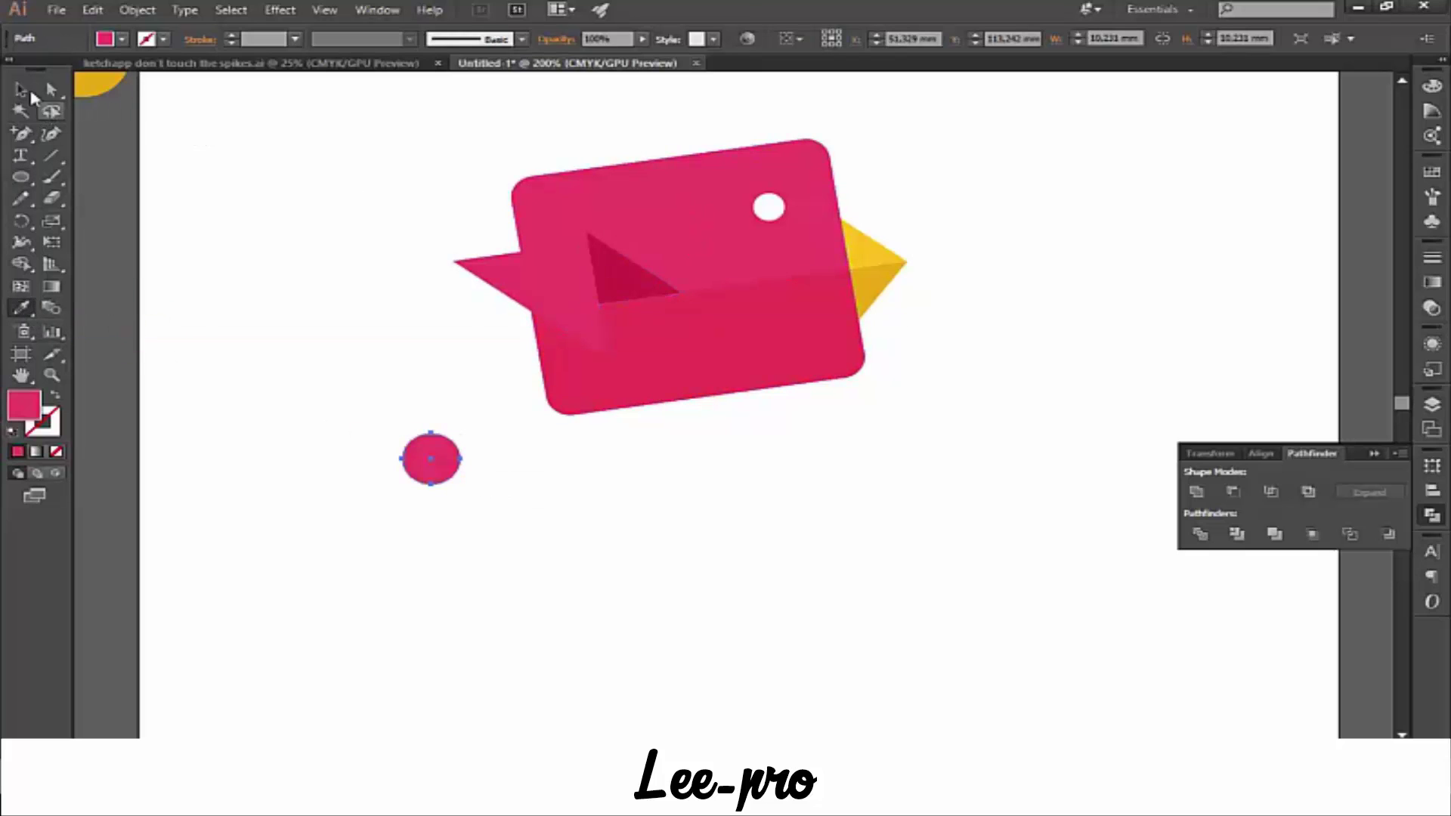
left_click(21, 89)
left_click(247, 365)
left_click_drag(425, 476, 496, 440)
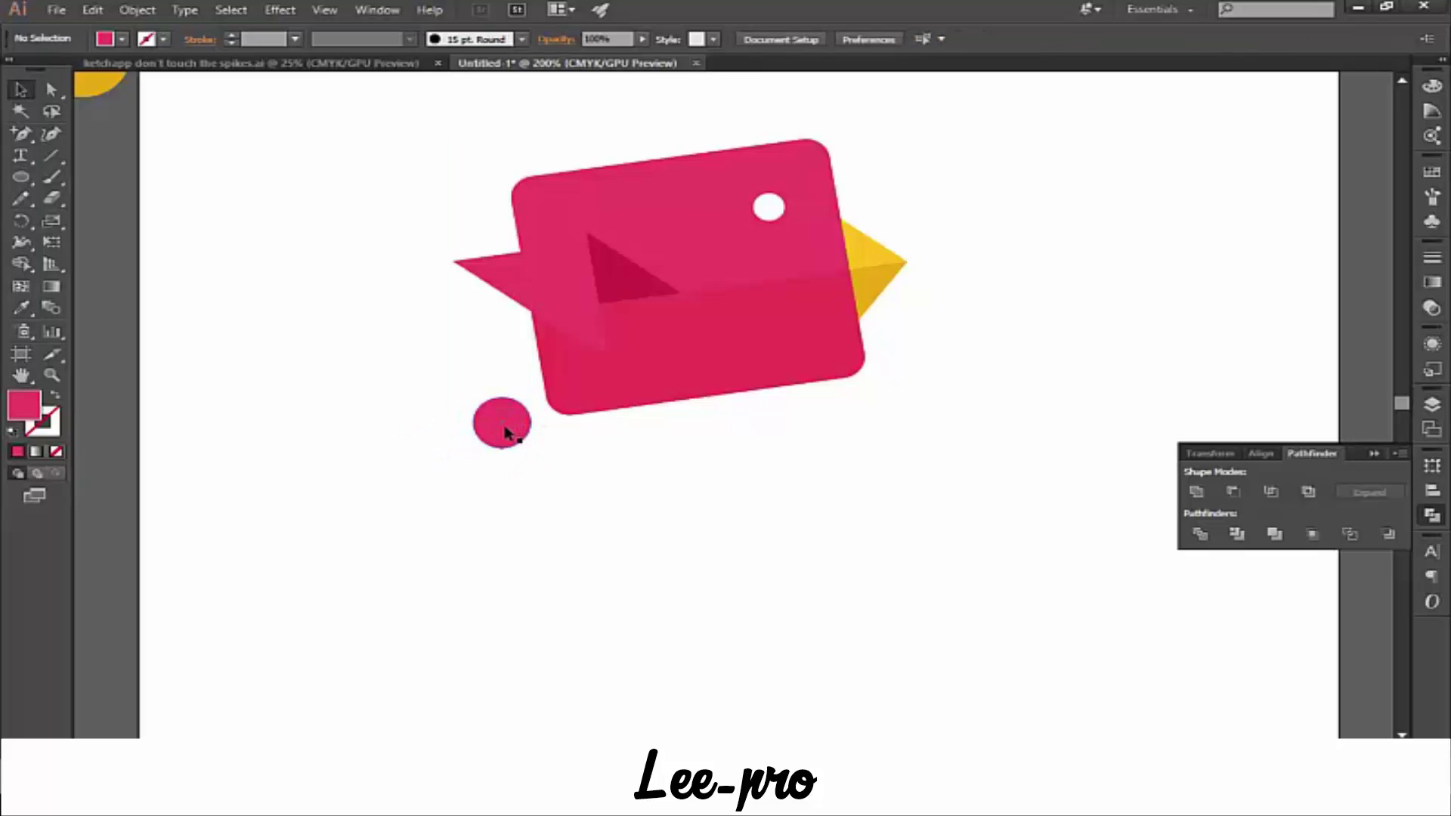
- Add two progressively smaller copies of the pink dot trailing down-left
left_click(21, 309)
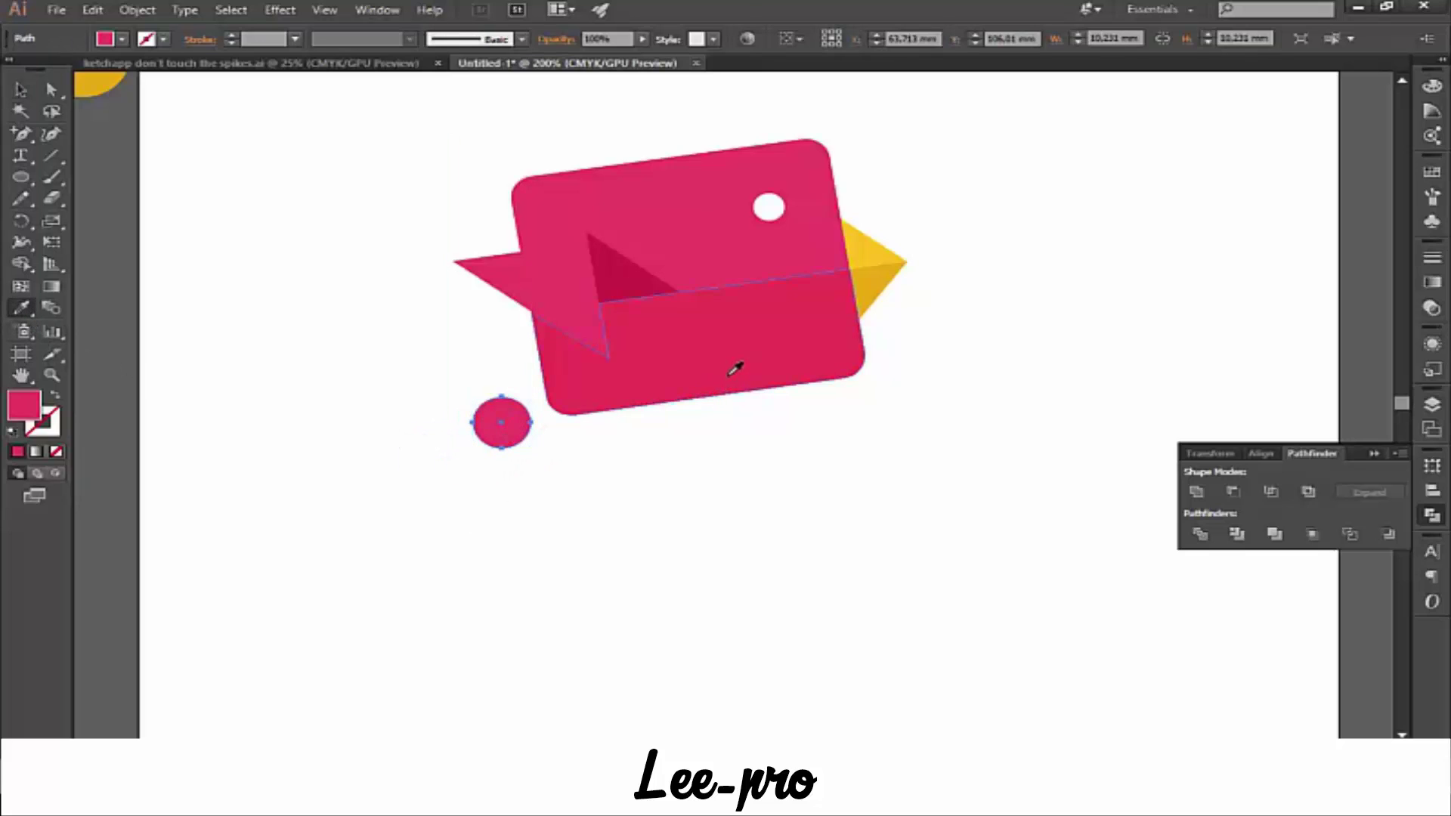
left_click(22, 91)
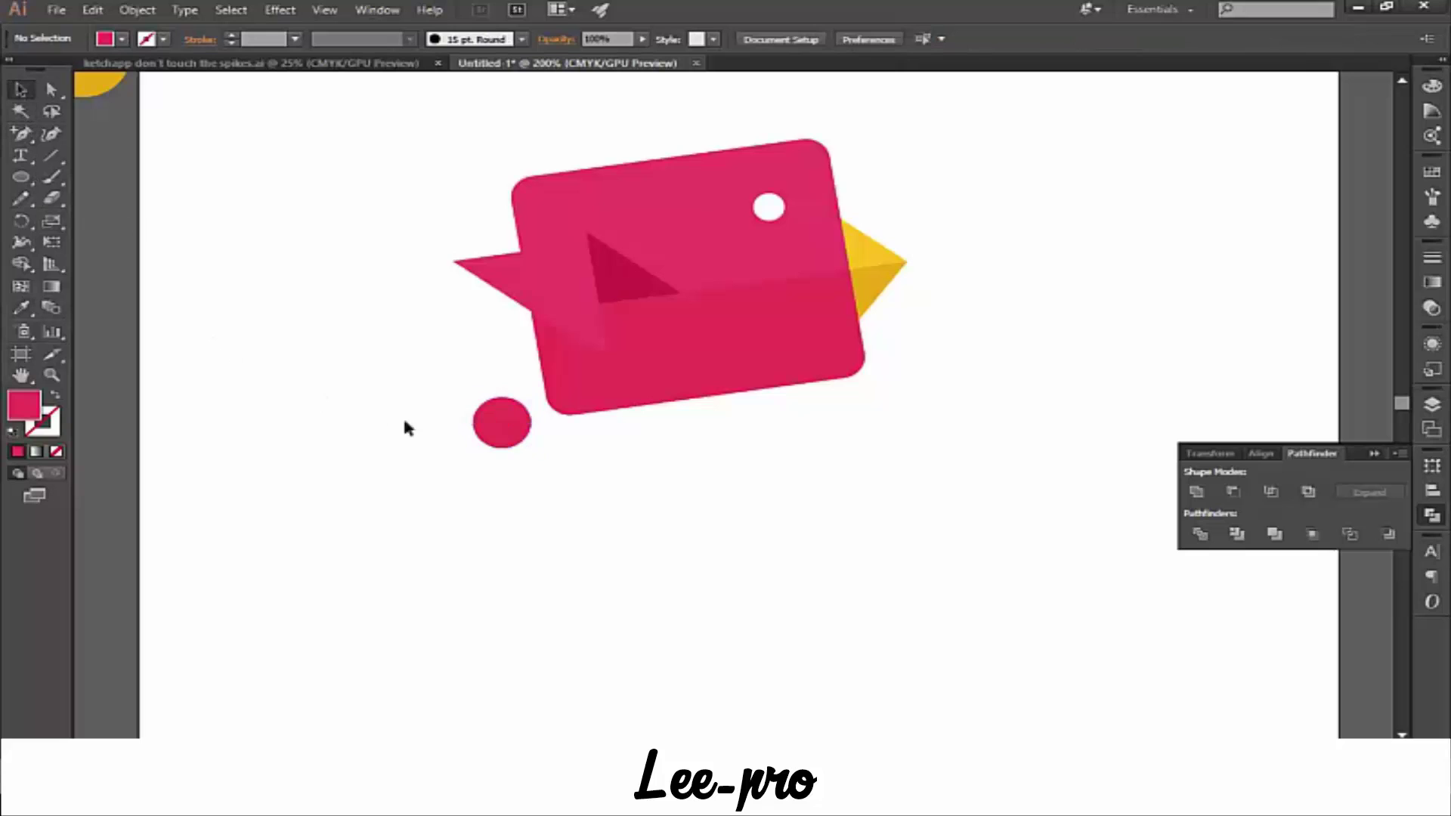
left_click(514, 444)
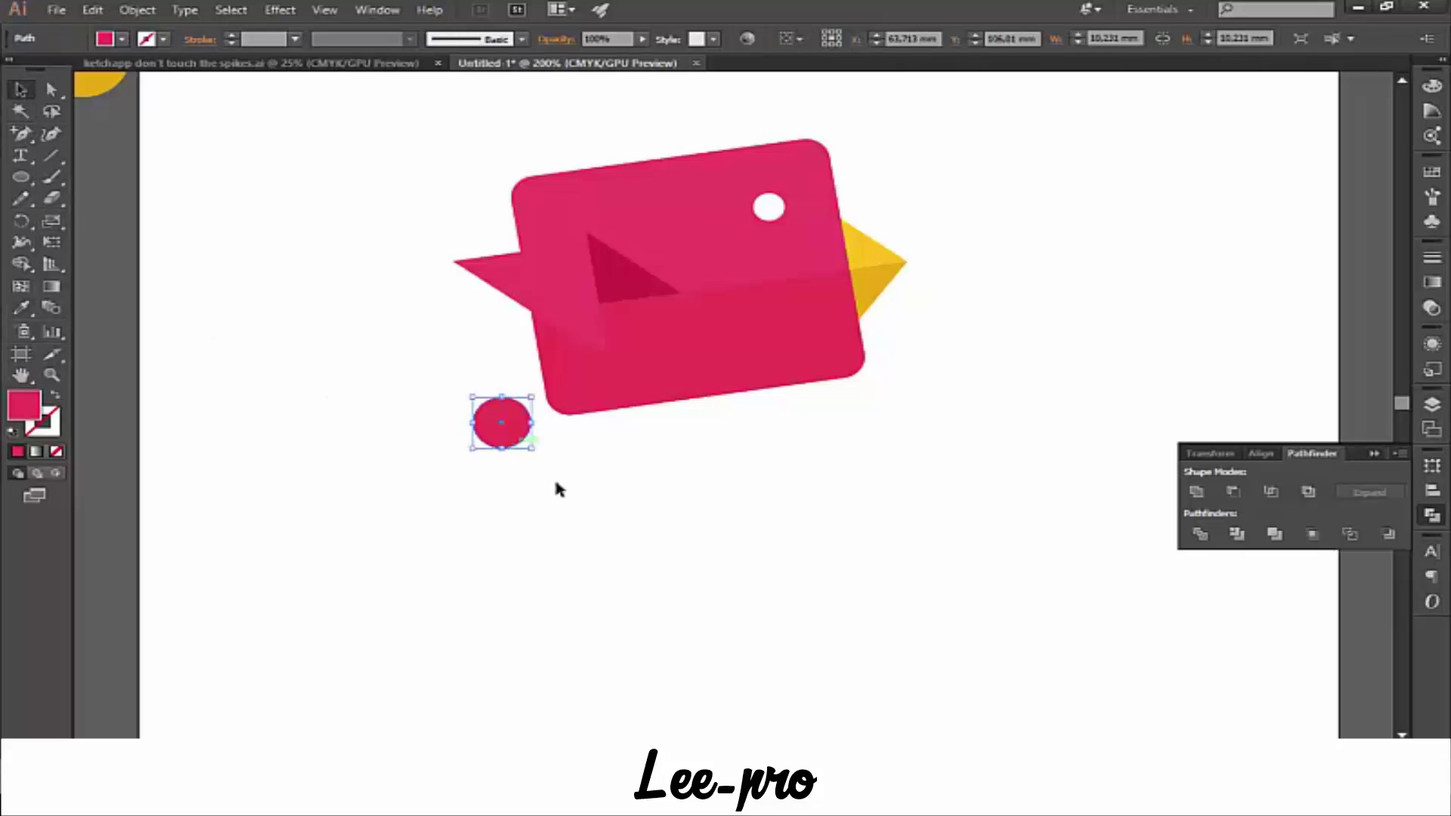
mouse_move(509, 438)
left_mouse_down()
mouse_move(461, 476)
mouse_move(473, 480)
left_mouse_up()
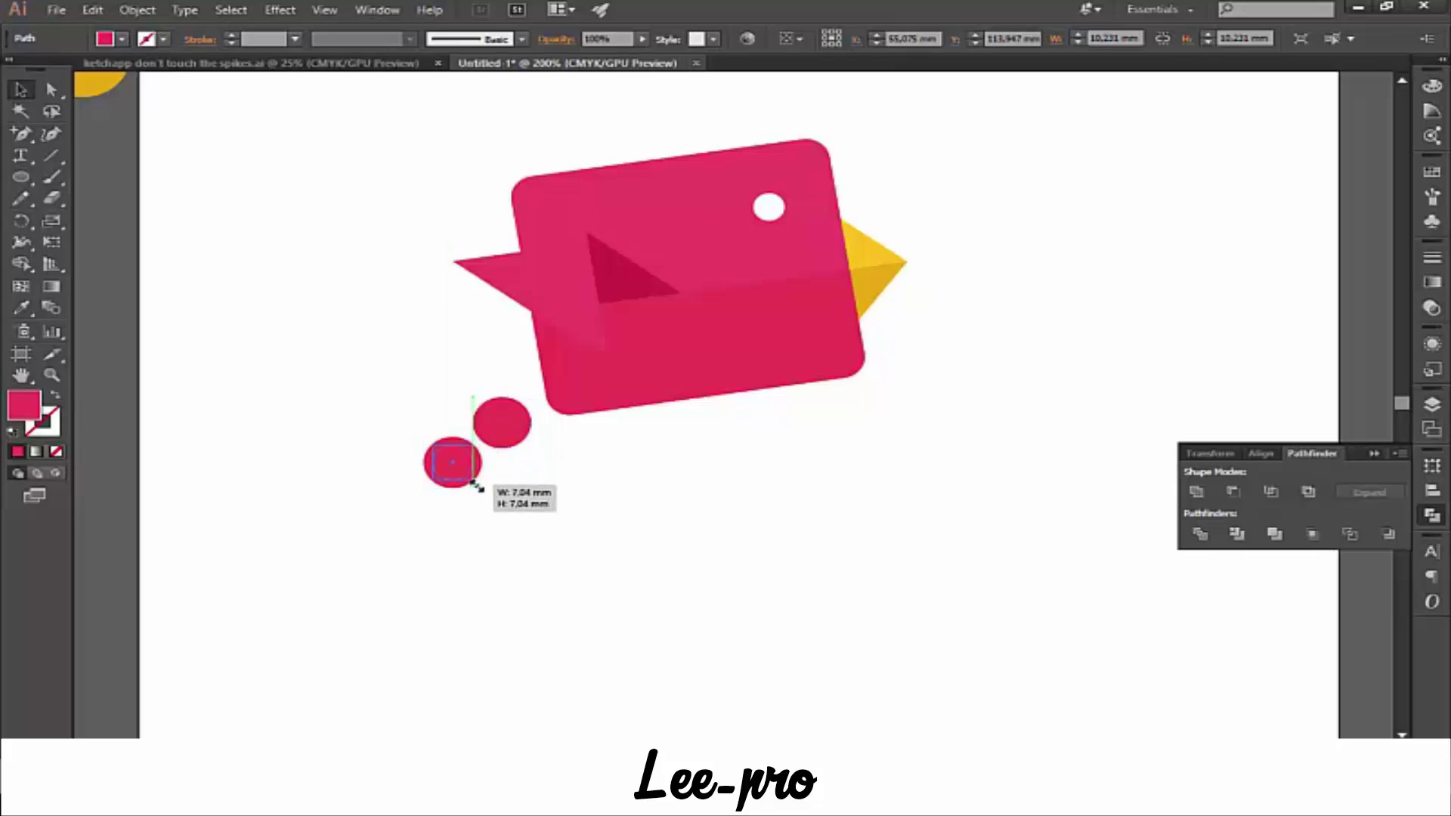
left_click(513, 518)
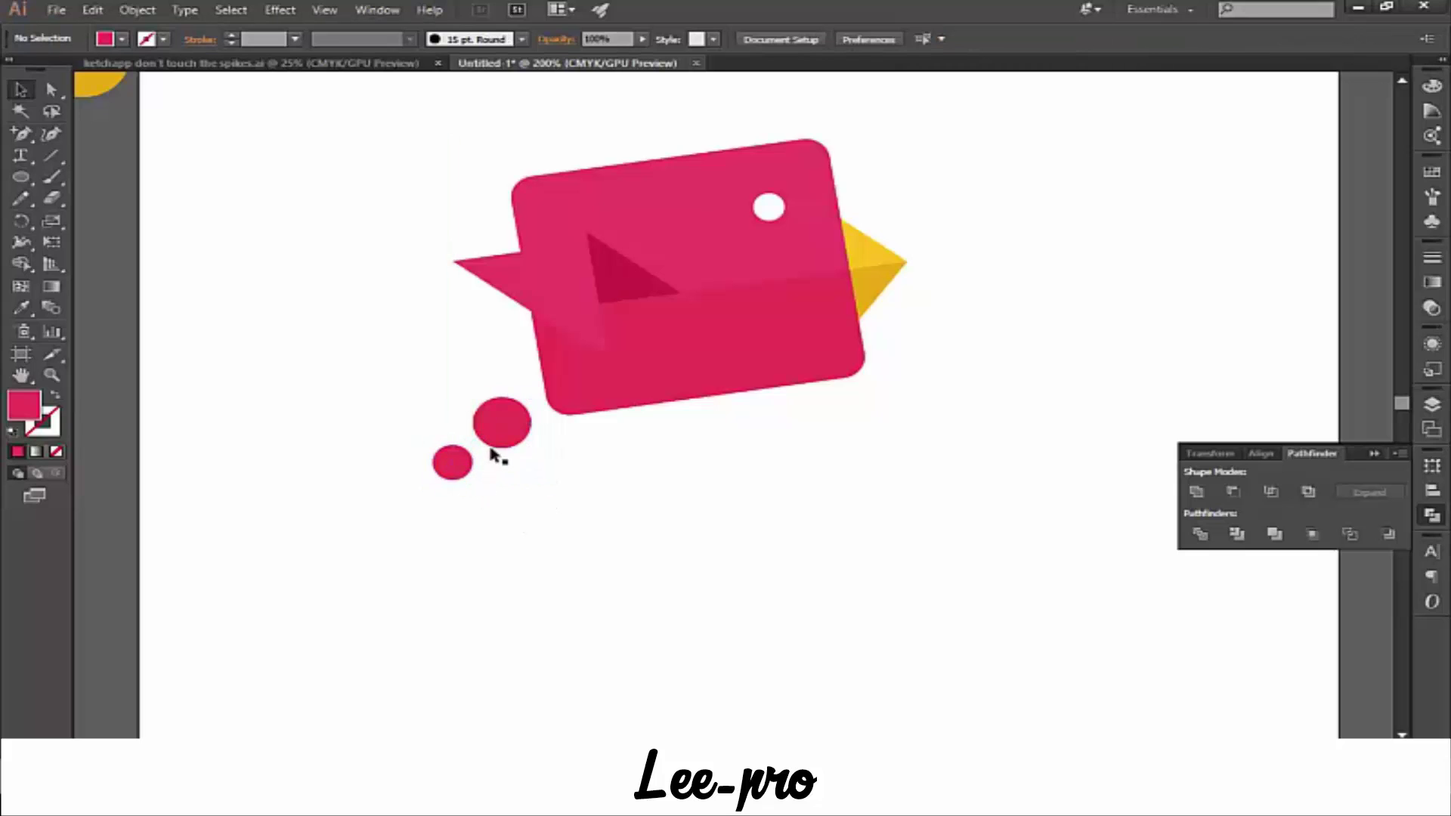
left_click(452, 467)
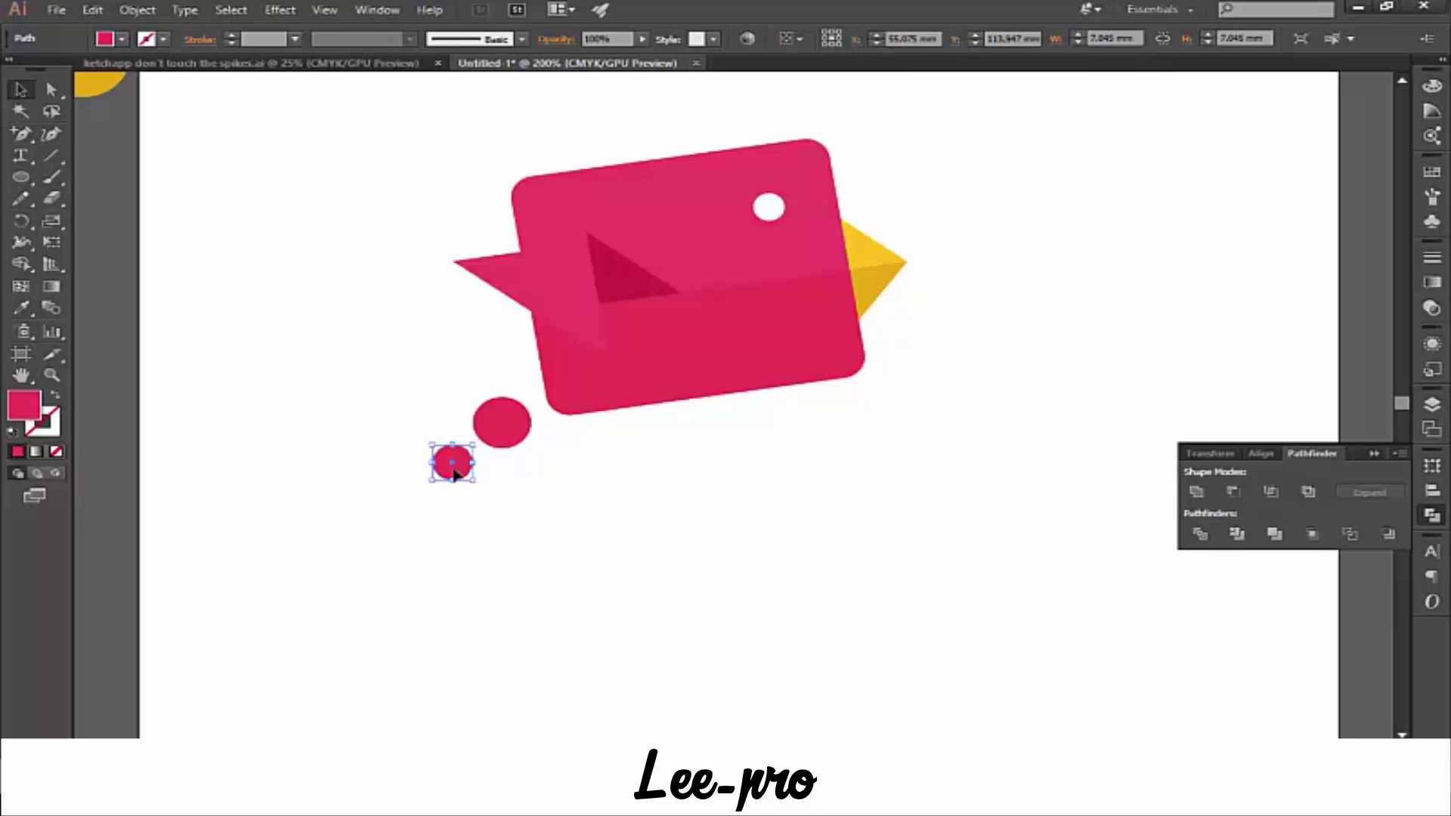
mouse_move(453, 475)
left_mouse_down()
mouse_move(422, 507)
mouse_move(436, 510)
left_mouse_up()
left_click(492, 527)
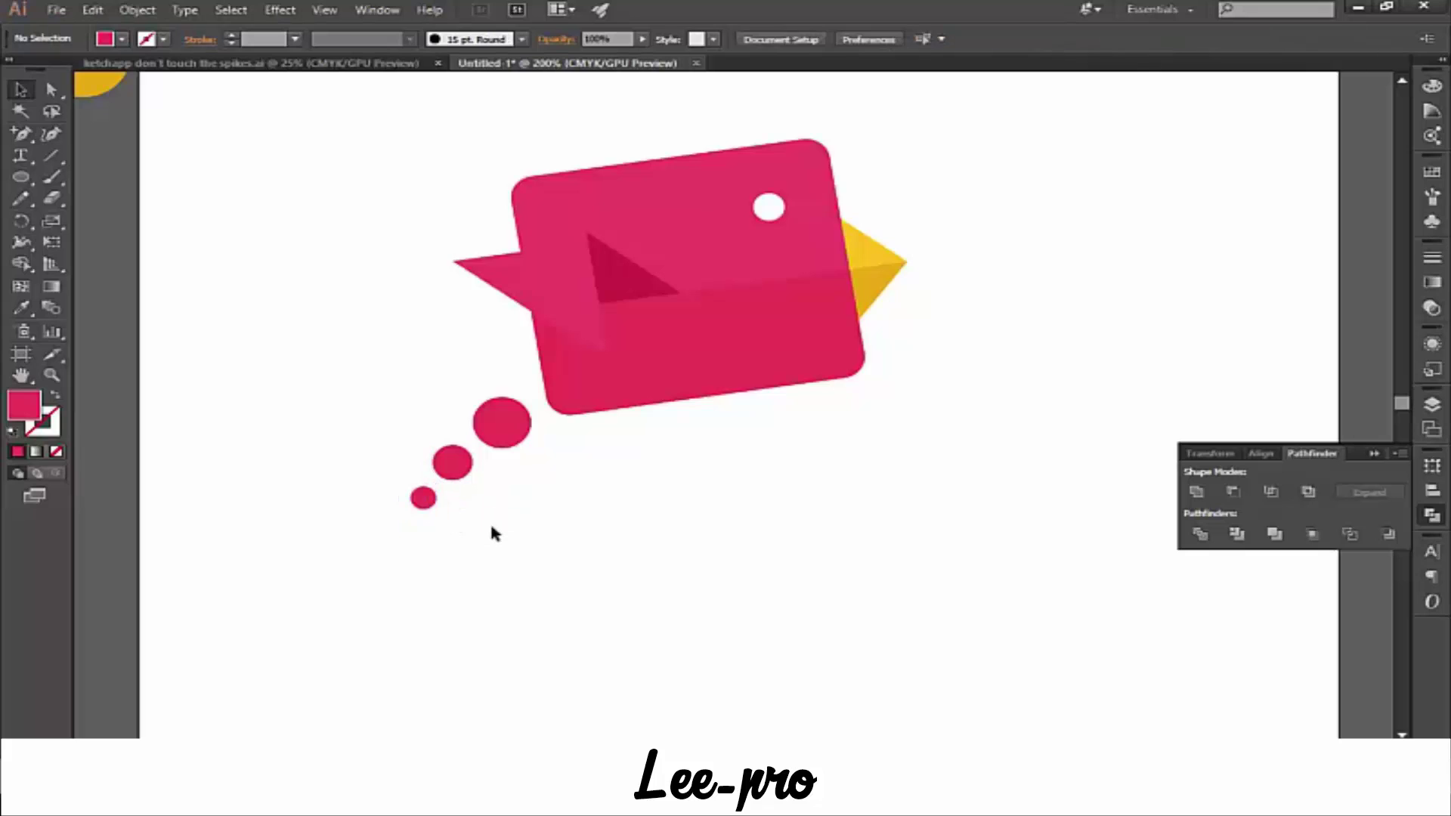
- Group the bird with its three dots, scale it down and move it up the artboard
key("ctrl+1")
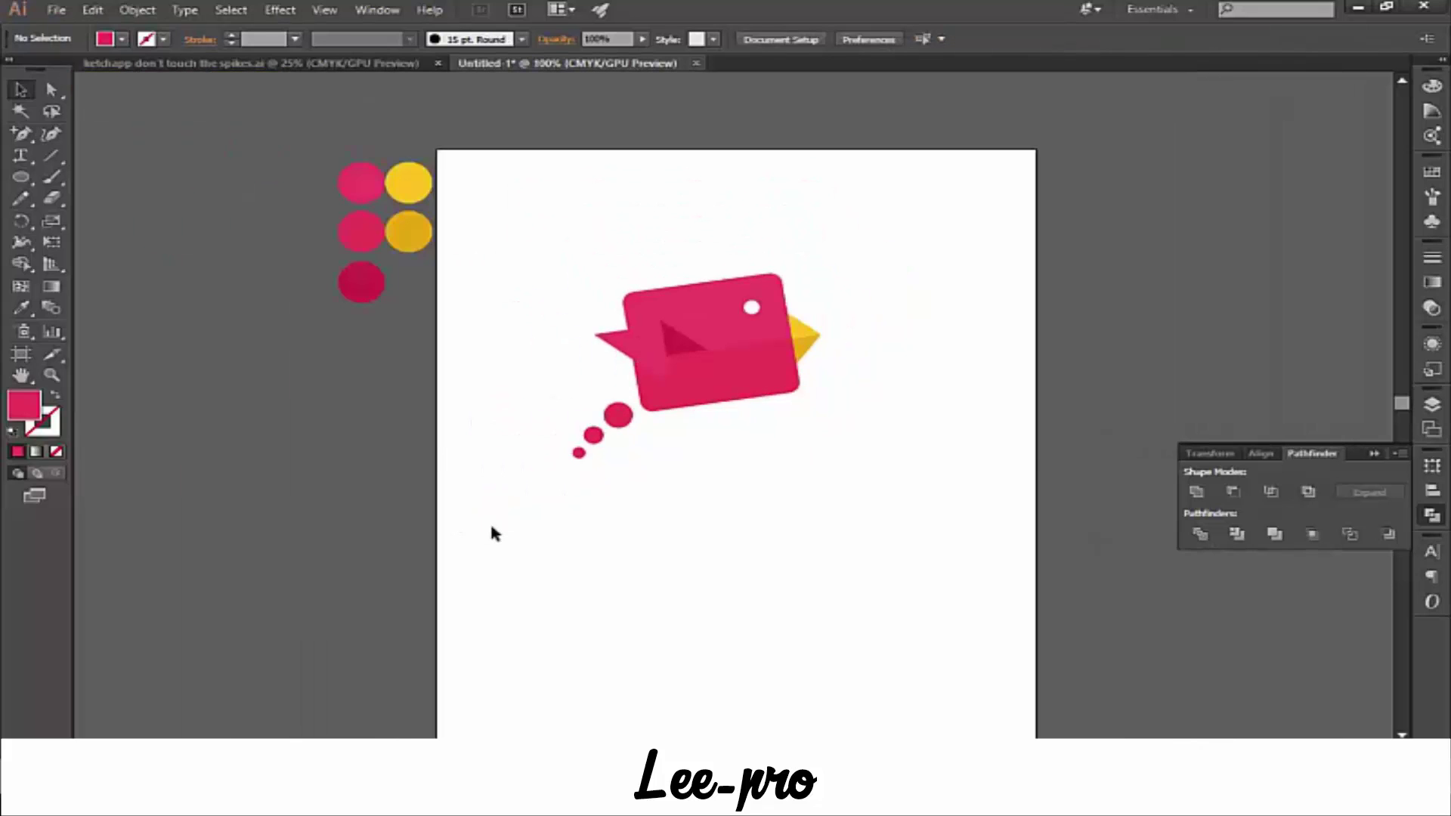
key("ctrl+plus")
key("ctrl+plus")
key("ctrl+minus")
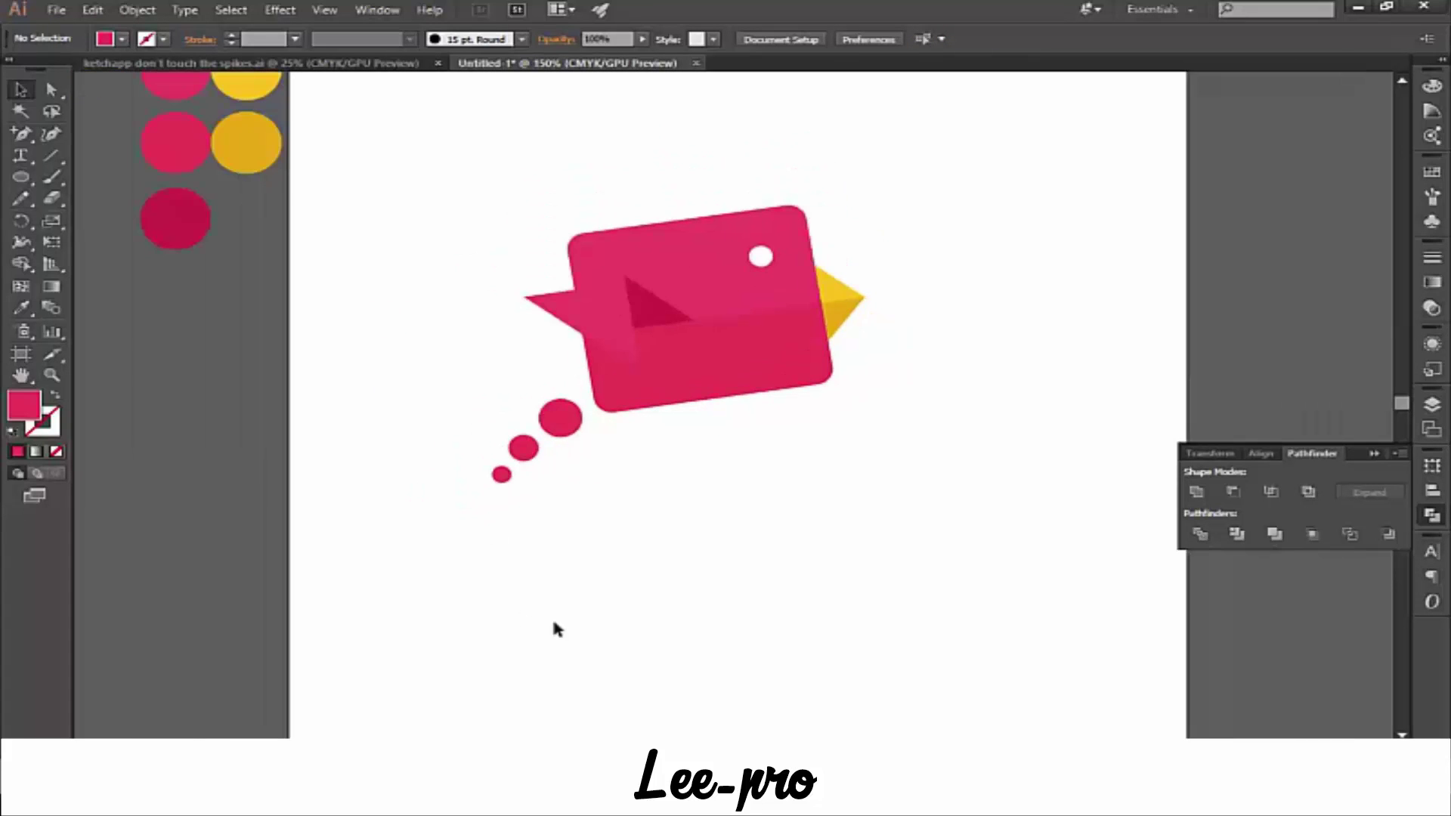
left_click_drag(1020, 538, 478, 139)
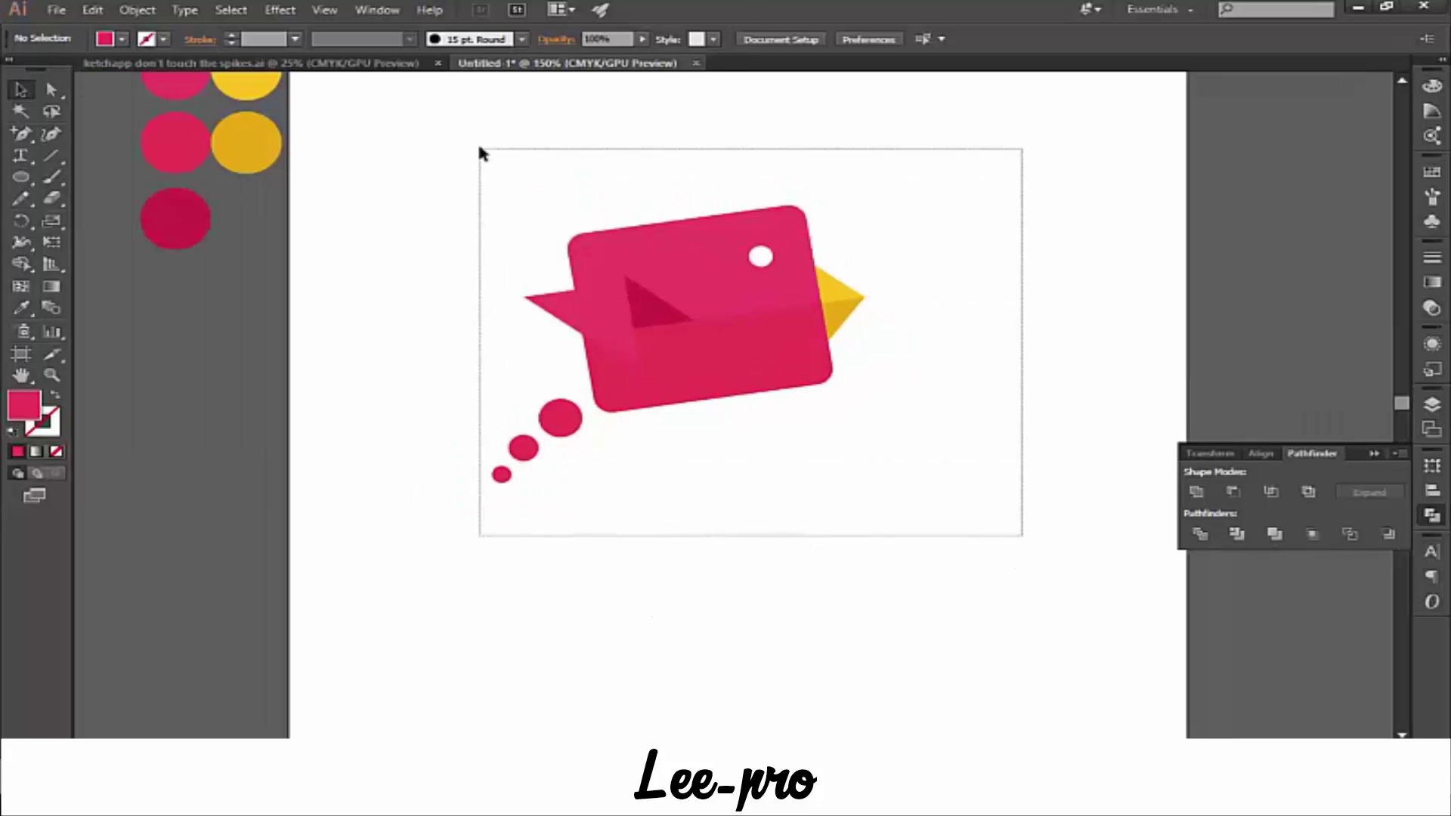
right_click(703, 354)
left_click(754, 434)
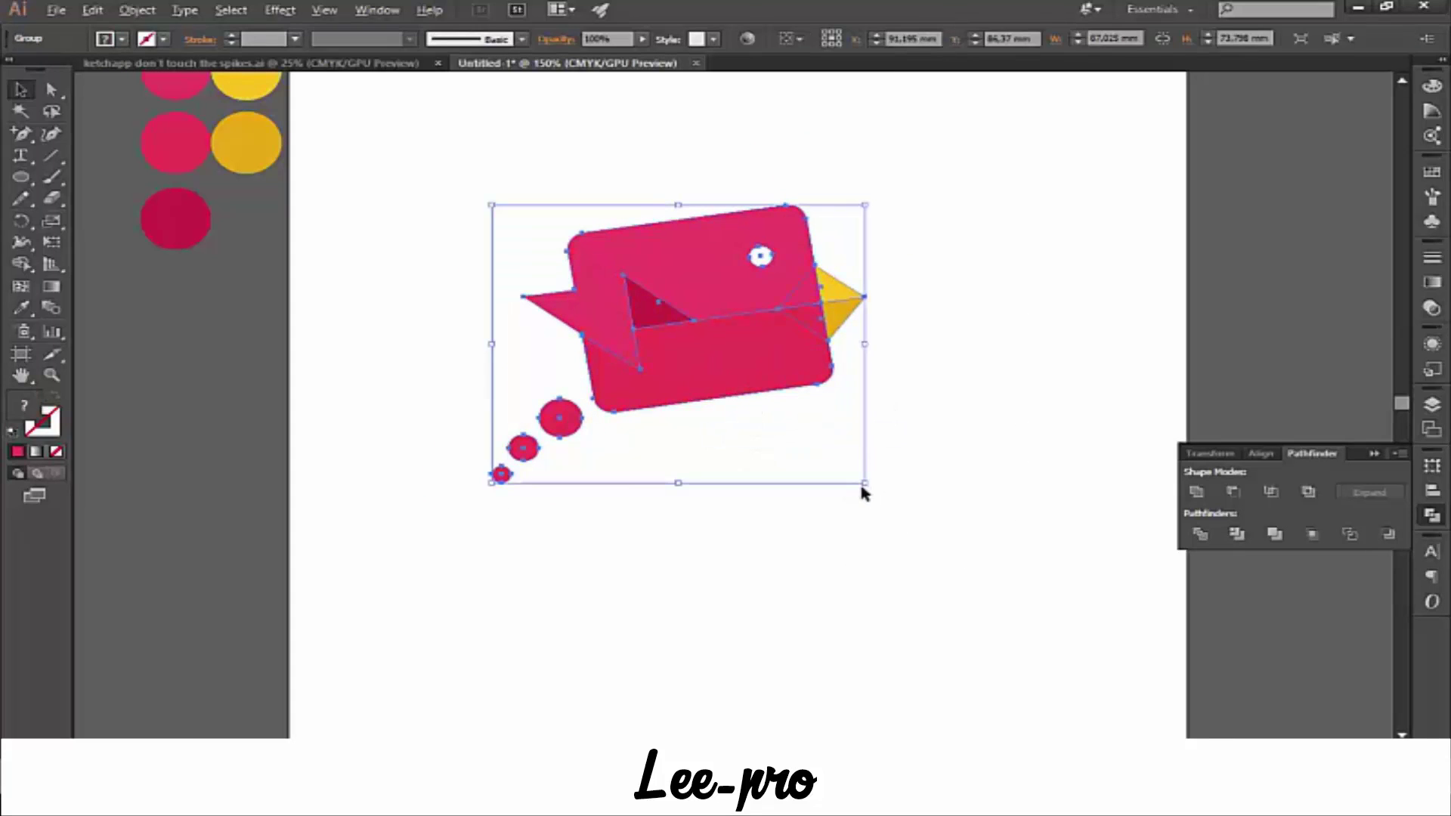
left_click_drag(866, 487, 828, 458)
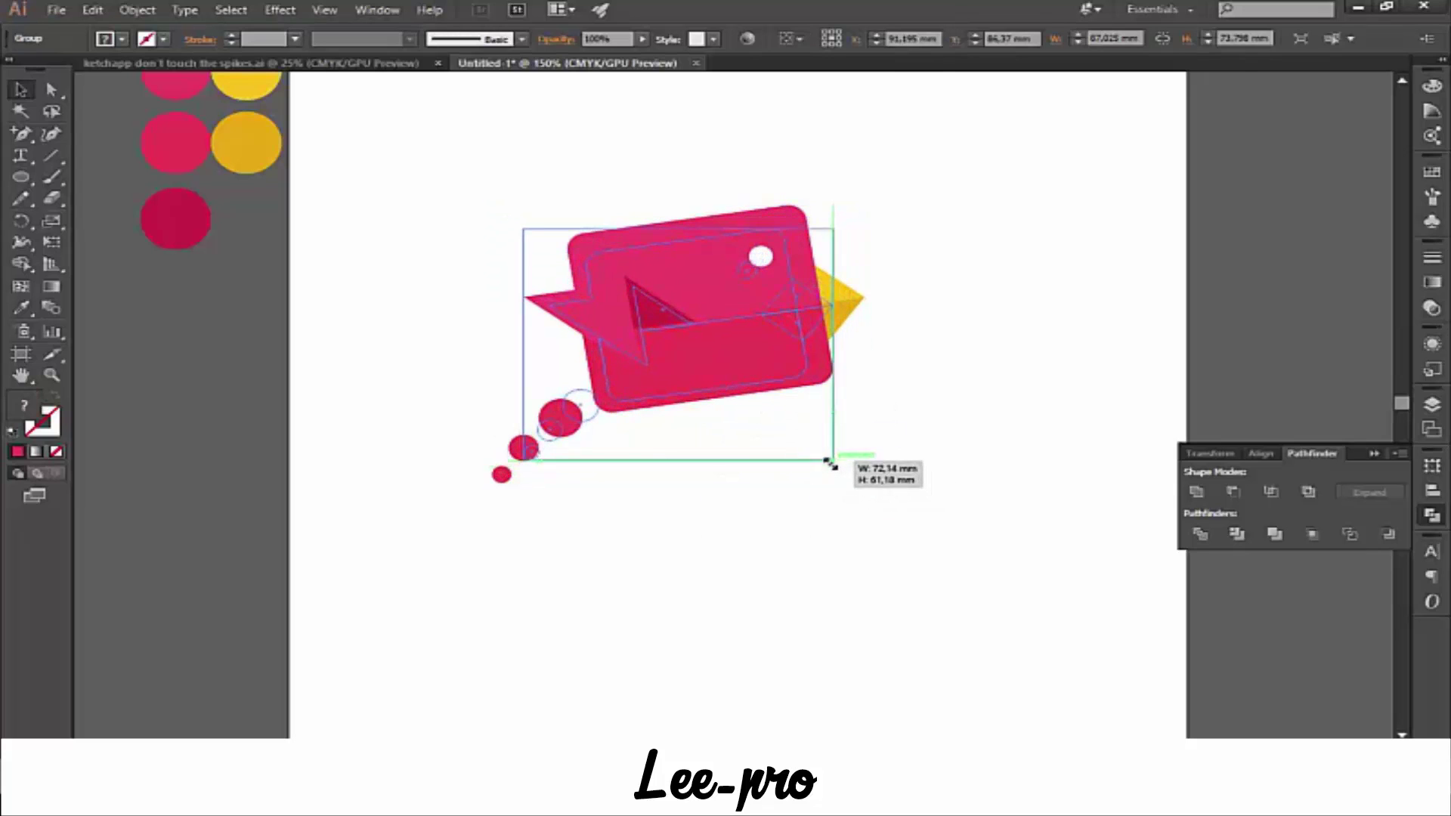
left_click(756, 399)
left_click_drag(752, 378, 808, 256)
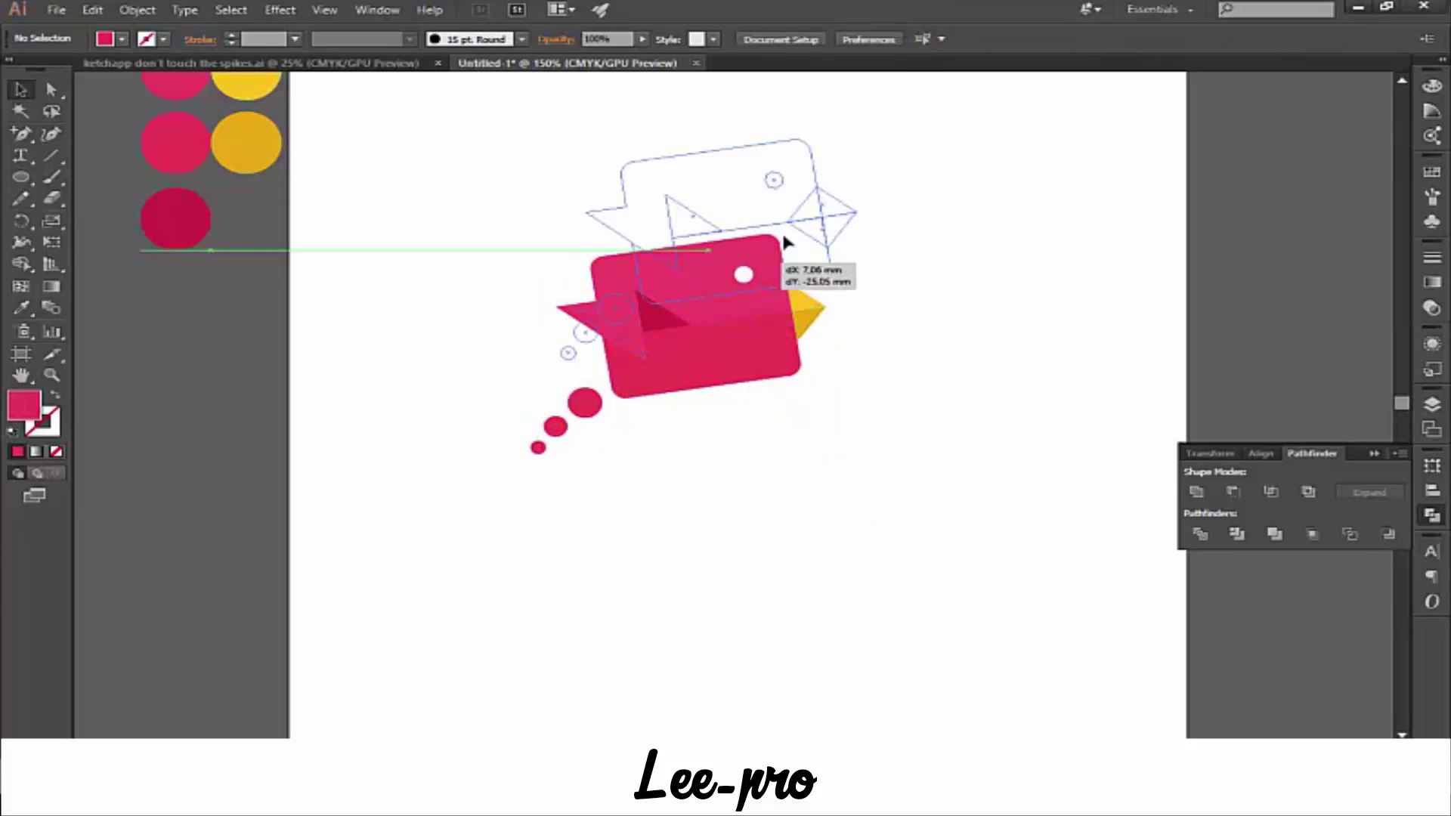
left_click(806, 405)
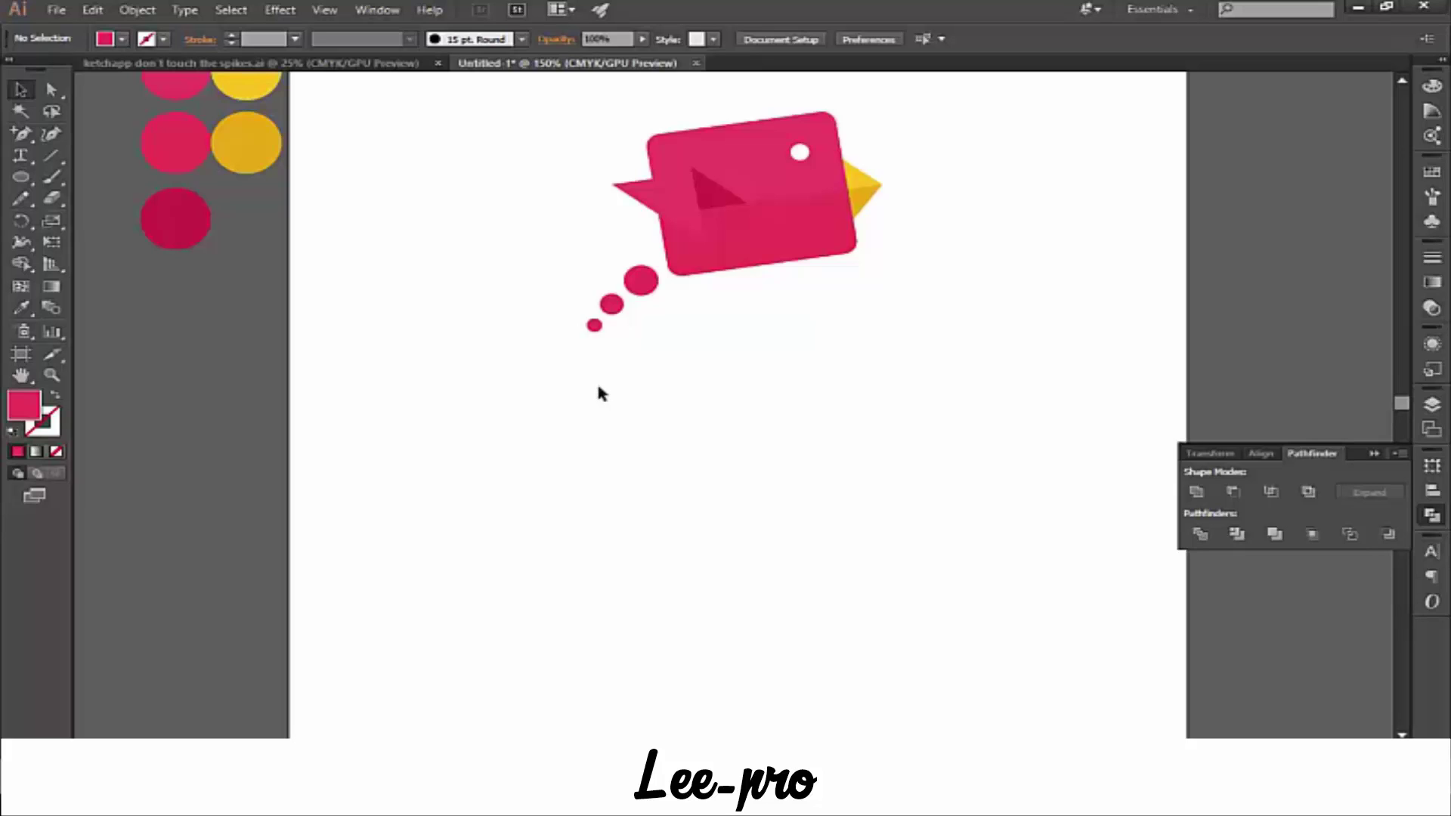
- Ungroup the bird's parts, then reselect the whole bird
left_click(753, 250)
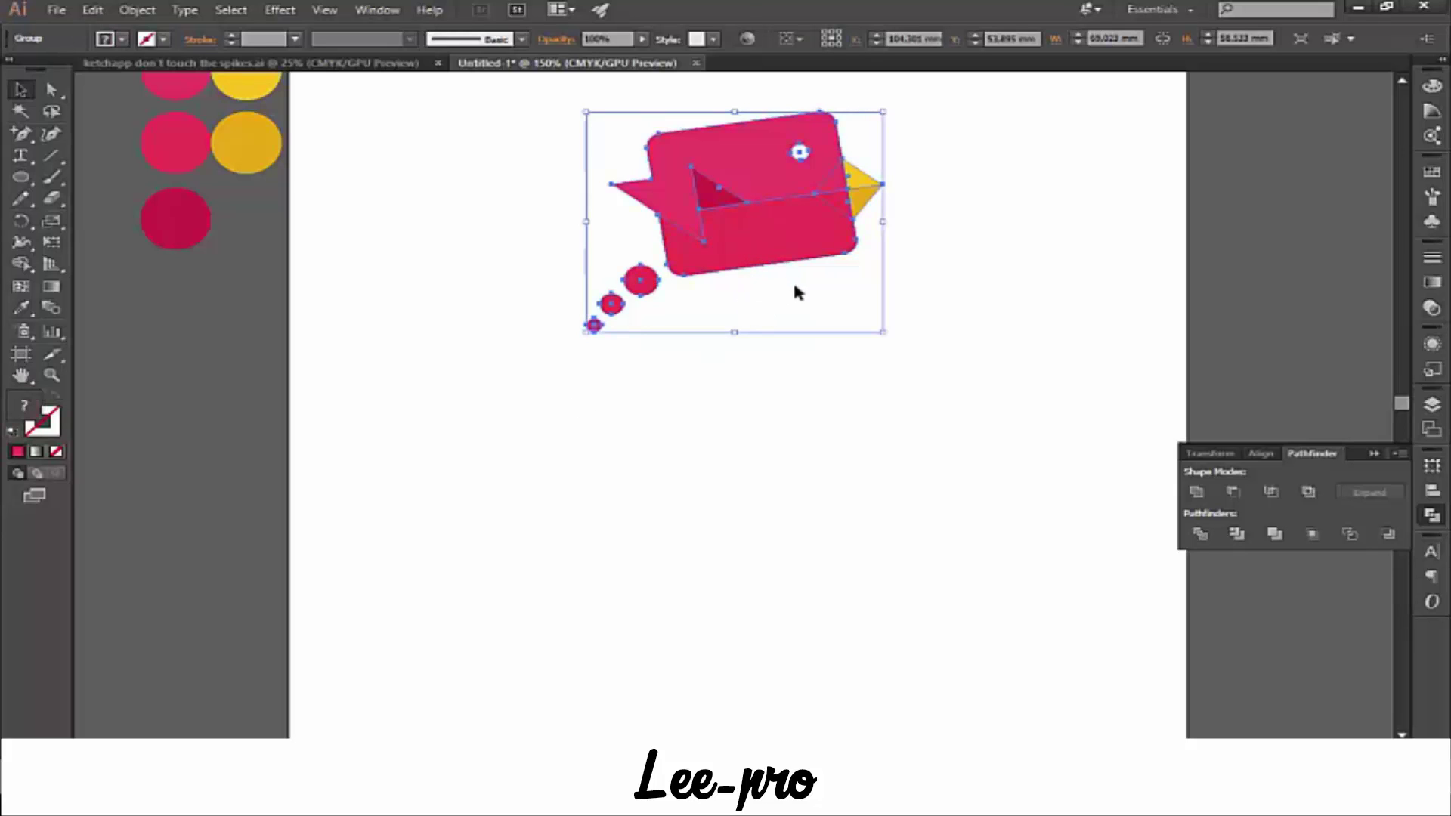
right_click(808, 227)
left_click(870, 325)
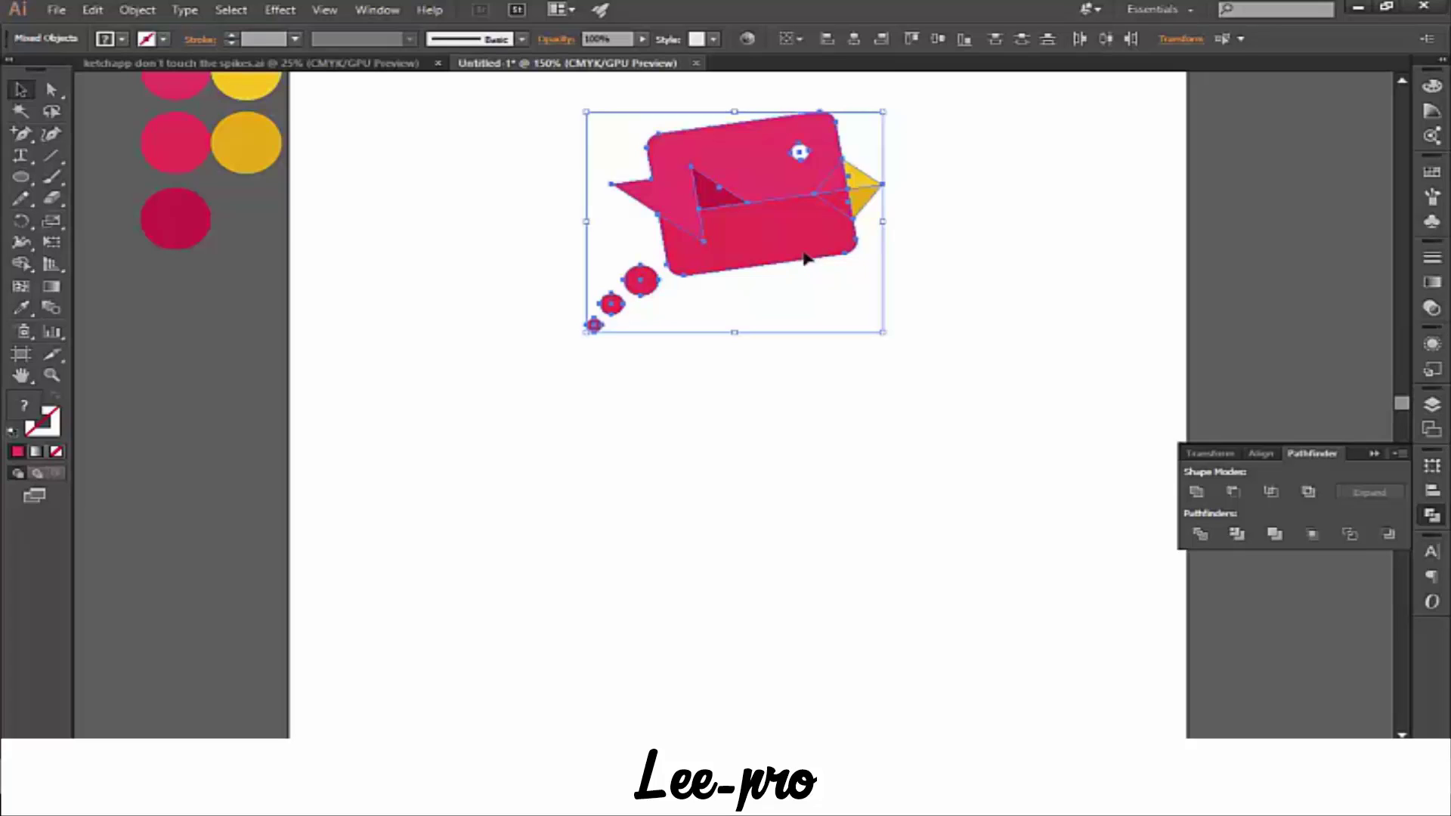
key("a")
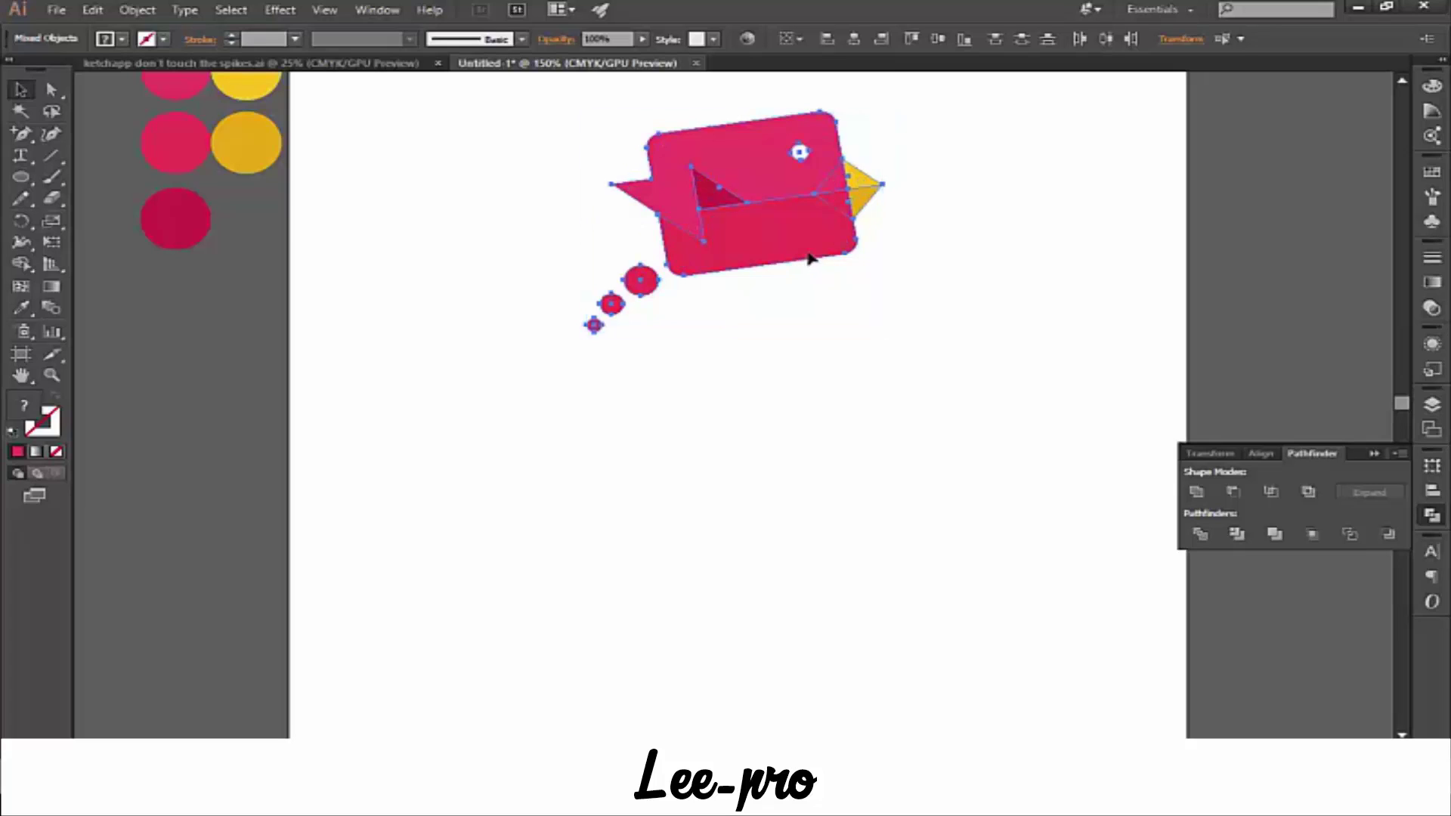
key("v")
key("a")
left_click(897, 389)
key("v")
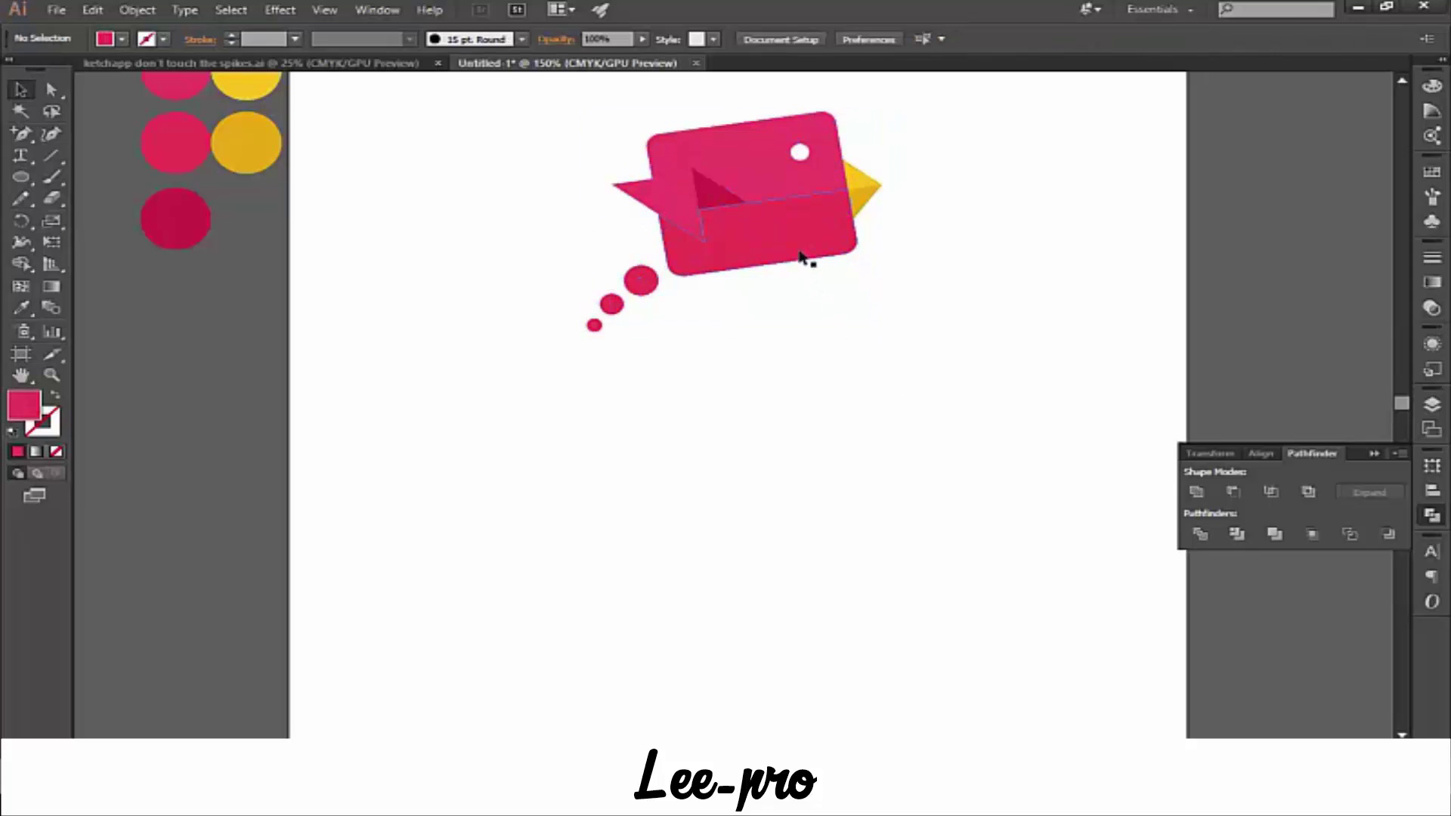
left_click(803, 255)
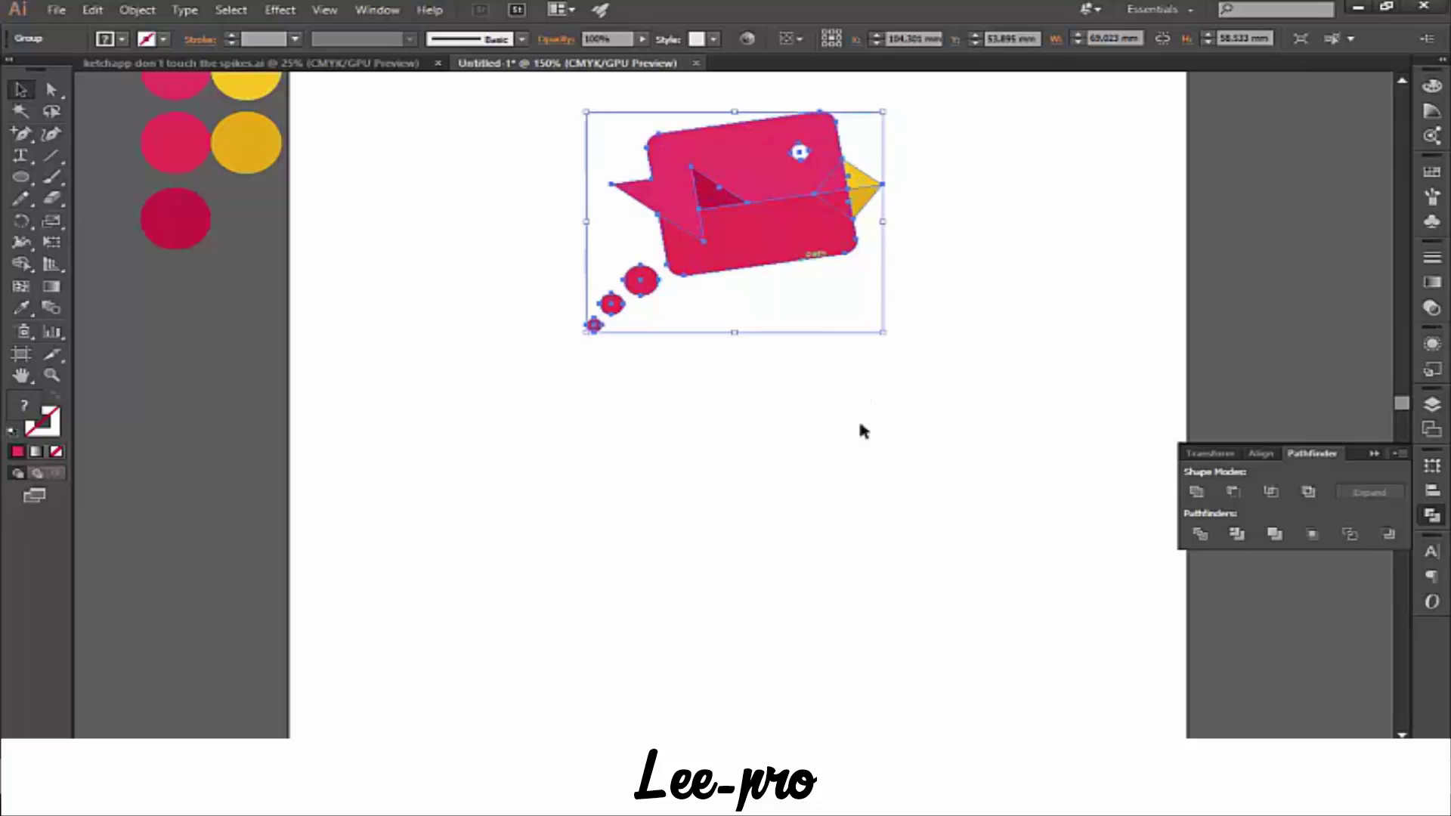
left_click(886, 357)
- Drag a duplicate of the bird and dots directly below the original
left_click_drag(787, 229, 789, 469)
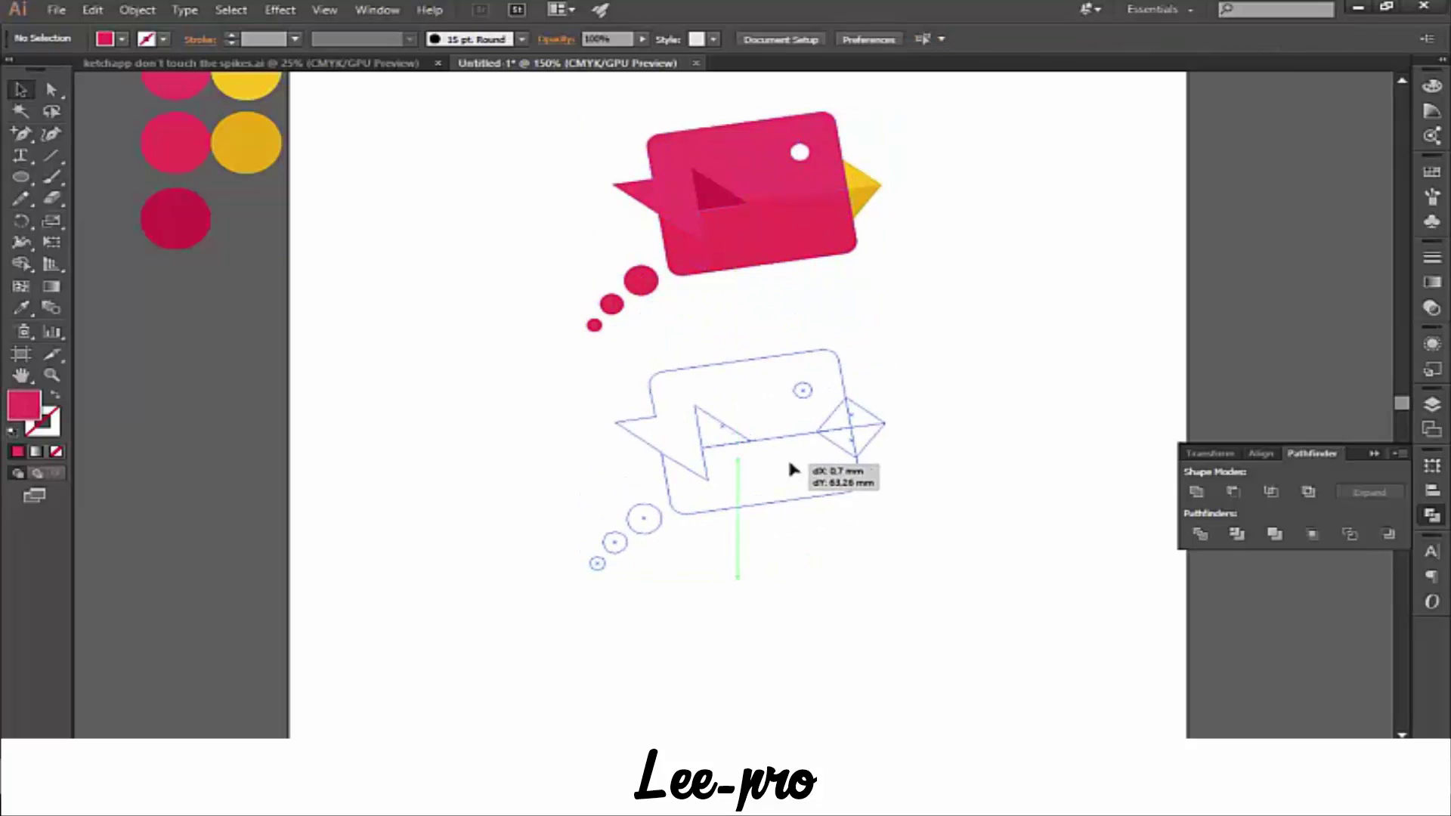
left_click(892, 554)
key("ctrl+plus")
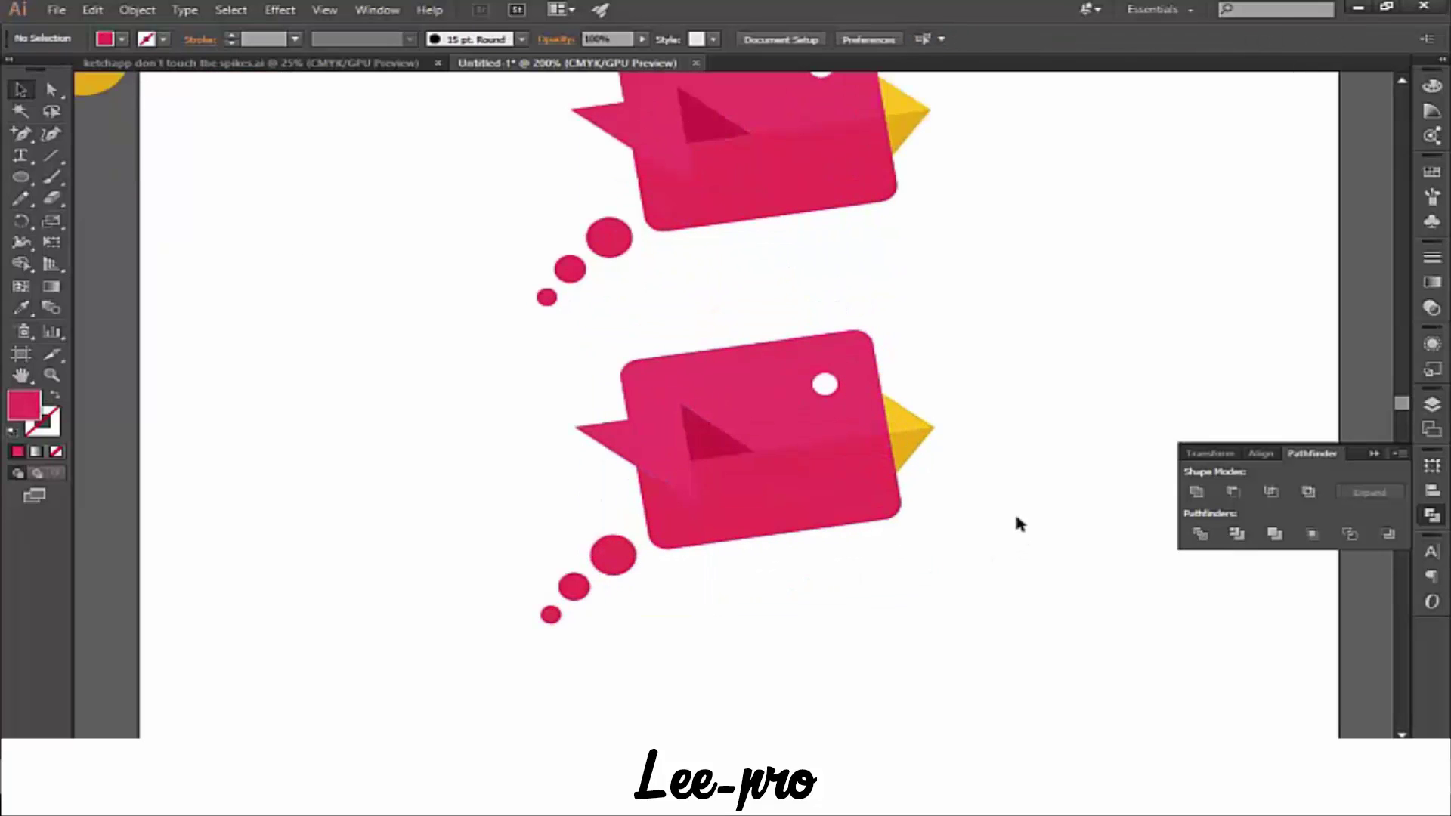
left_click_drag(920, 557, 786, 533)
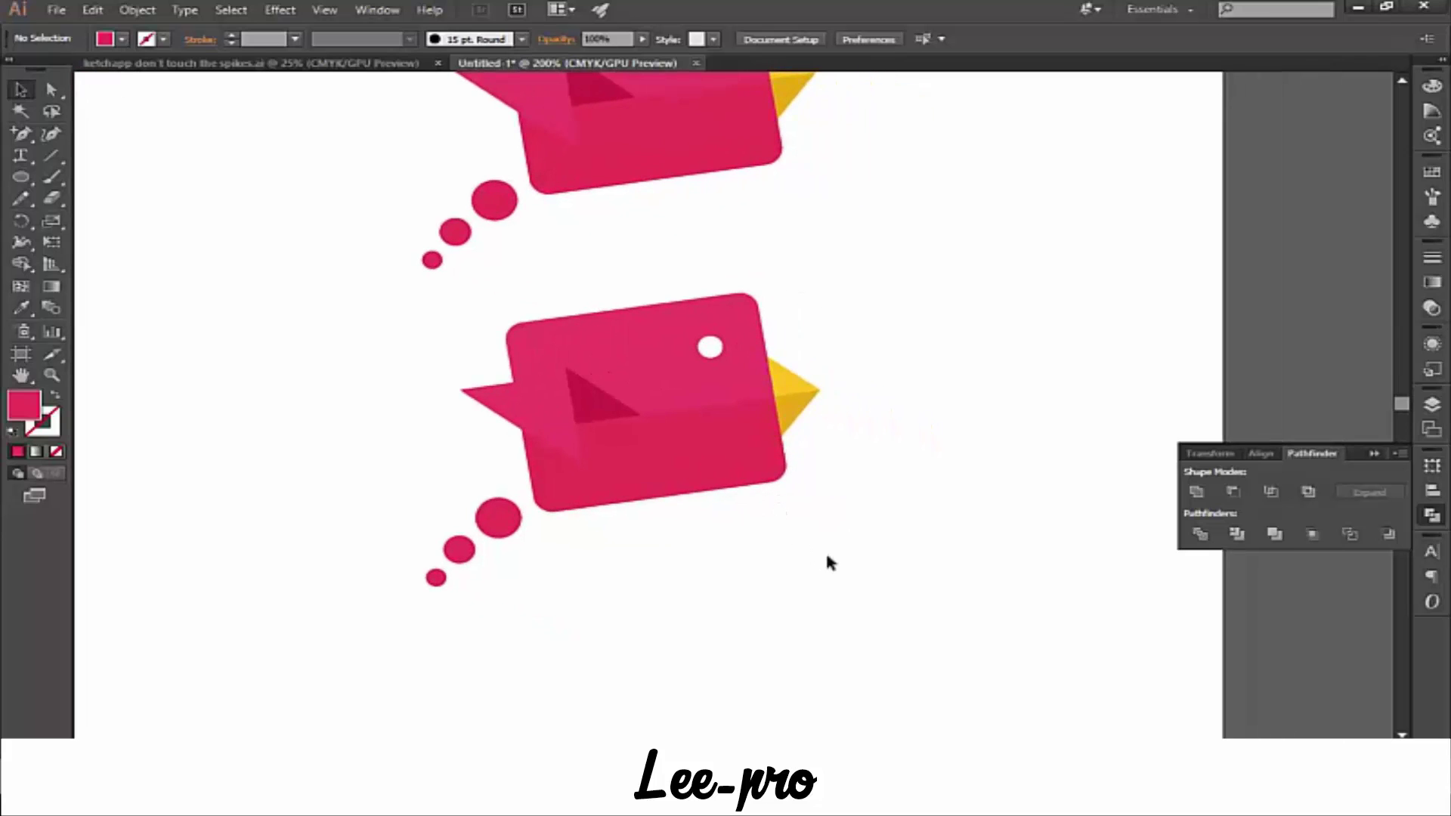
- Ungroup the lower bird and check the eye and tailed body are separate shapes
left_click(710, 348)
right_click(719, 385)
left_click(772, 477)
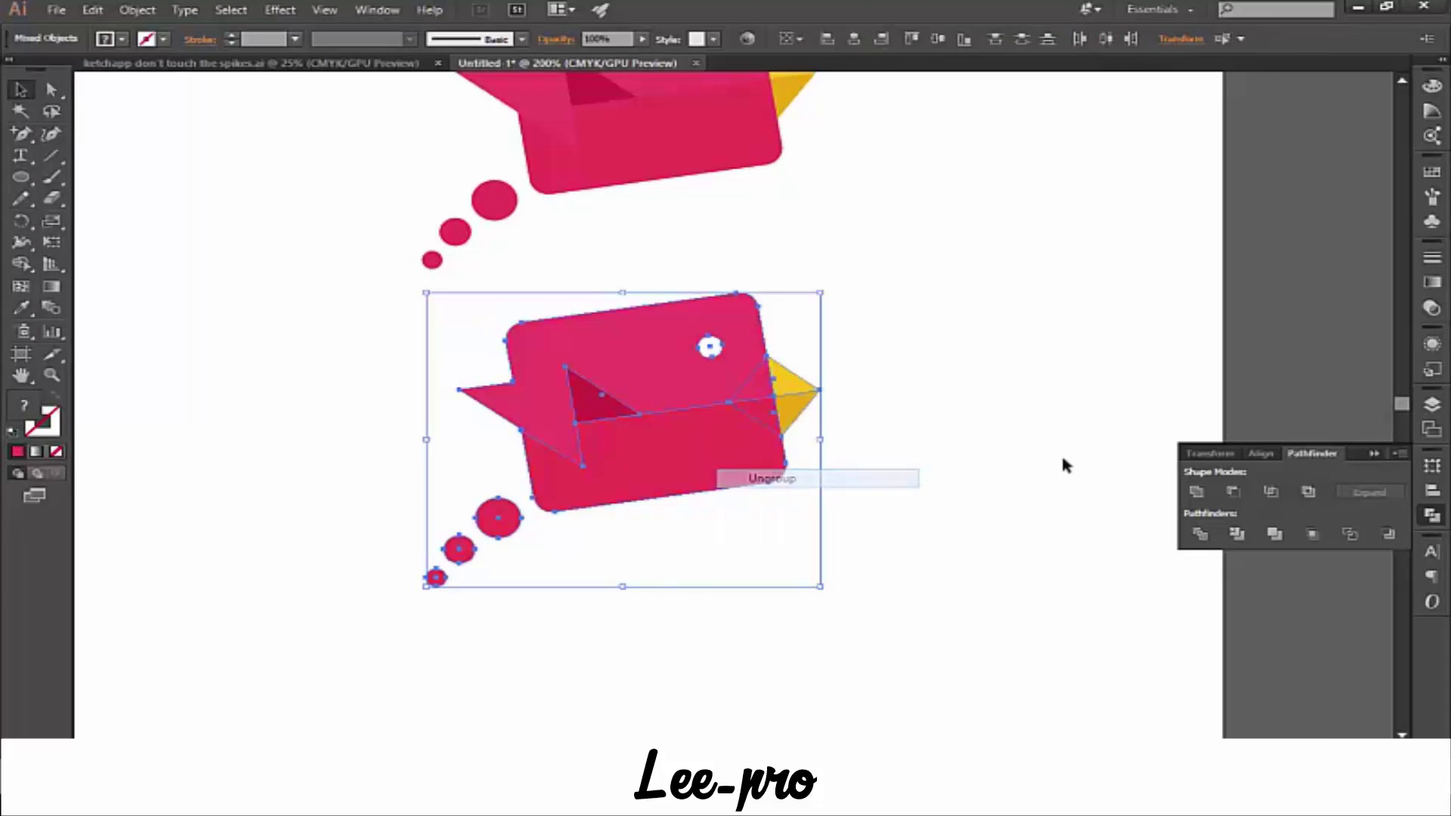
left_click(1062, 462)
left_click(709, 346)
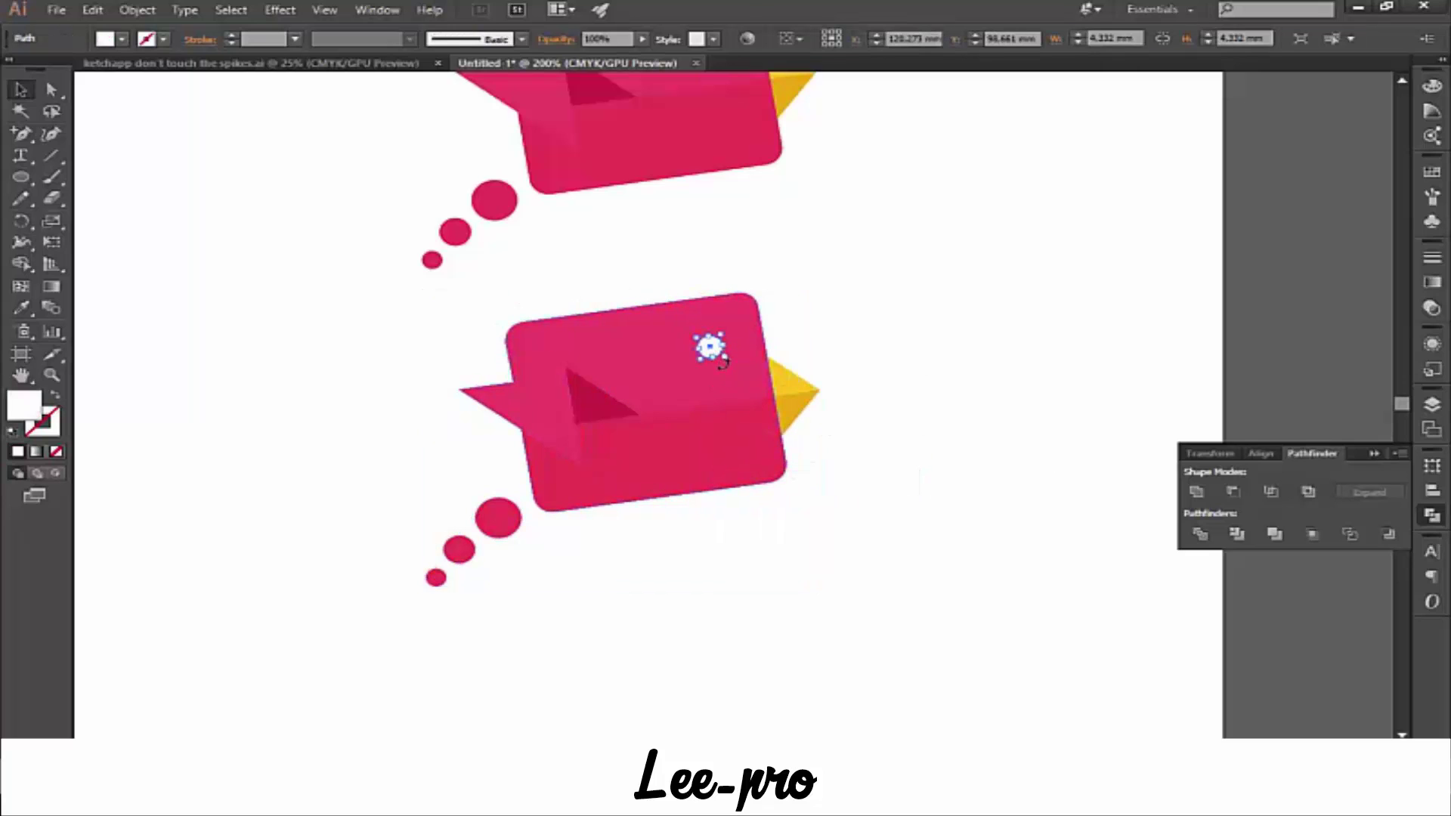
left_click(445, 408)
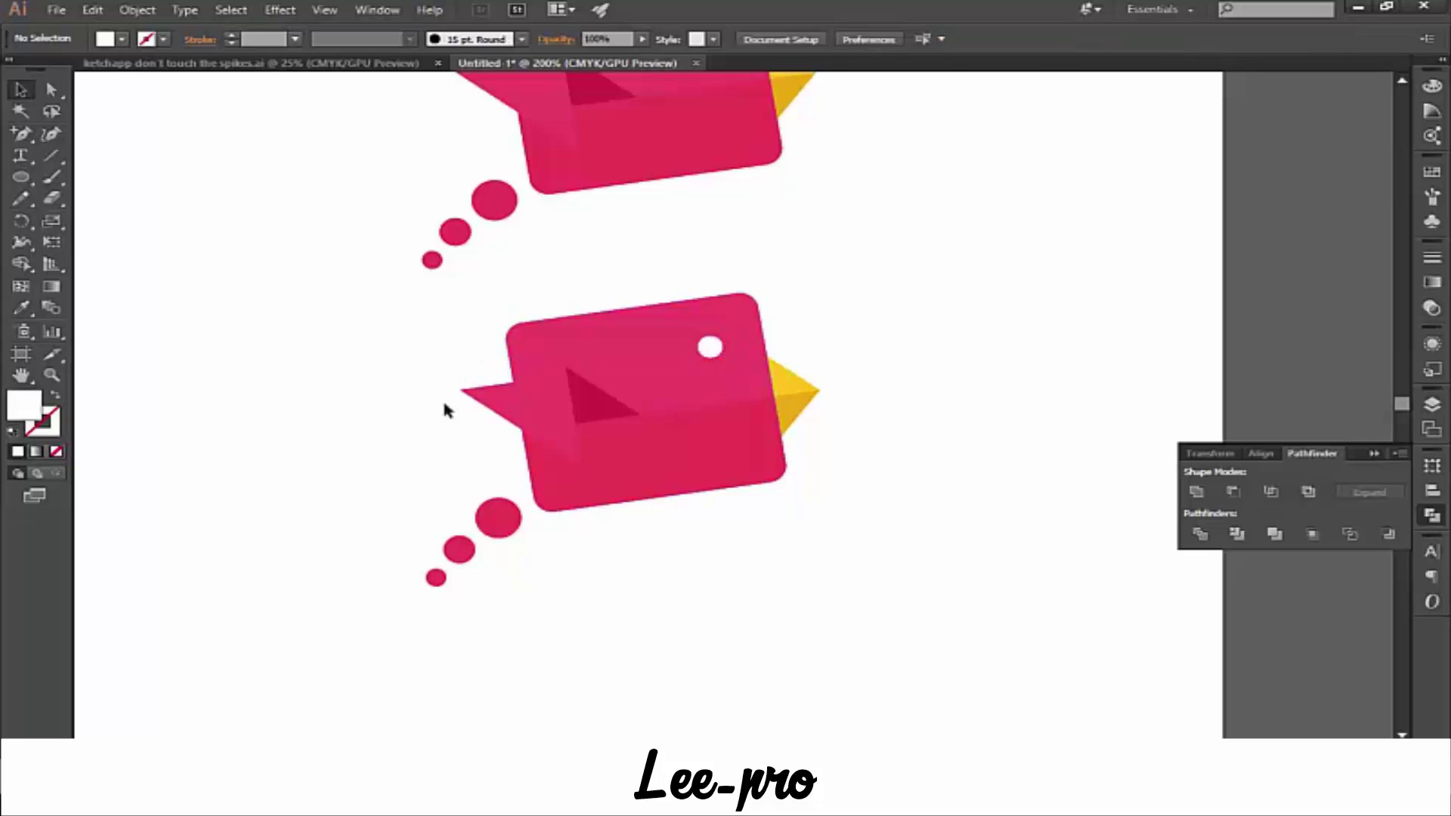
left_click(488, 411)
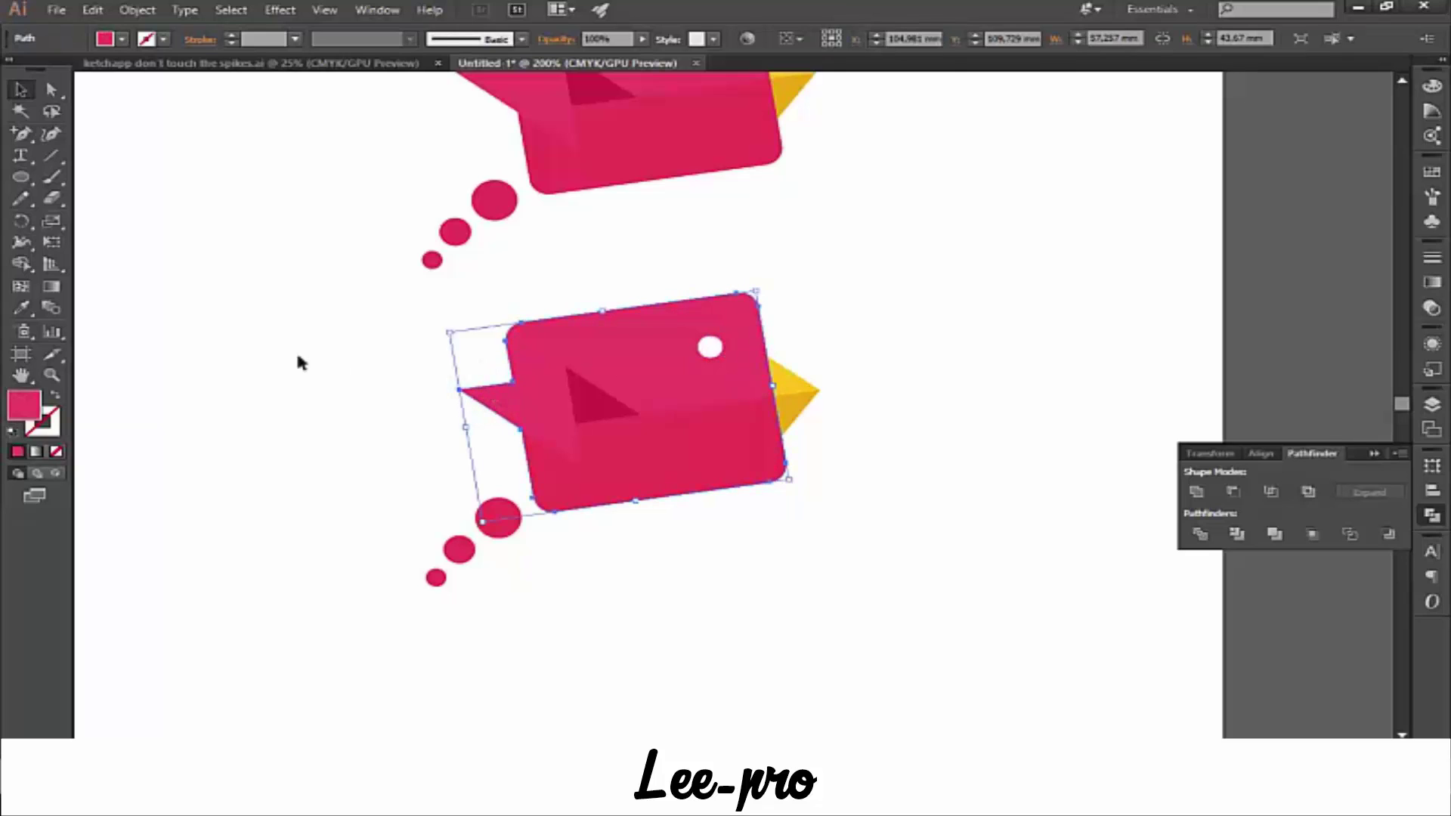
- Delete the pointed tail tip anchor point from the lower bird's body
left_click(21, 134)
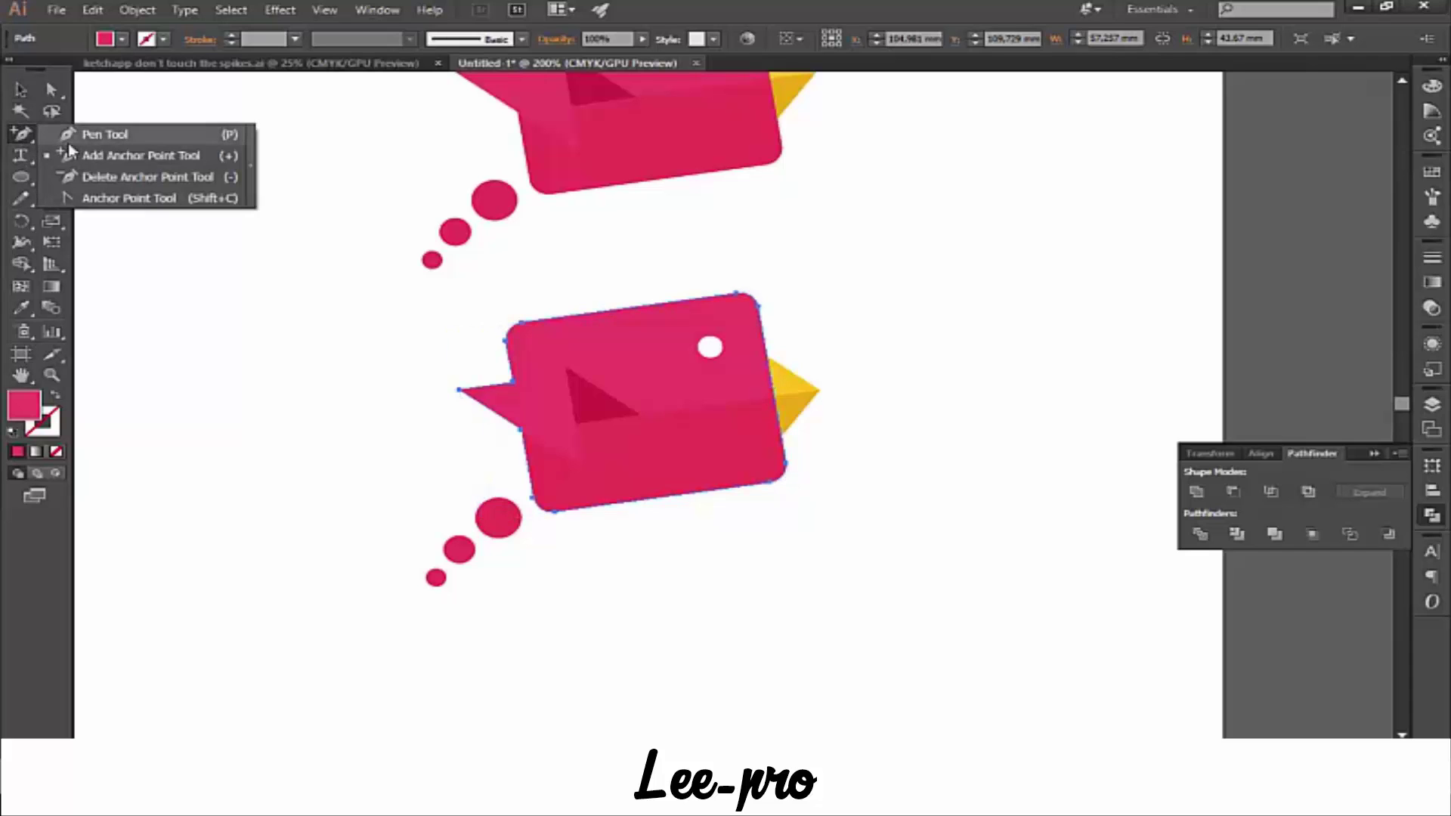
left_click(69, 154)
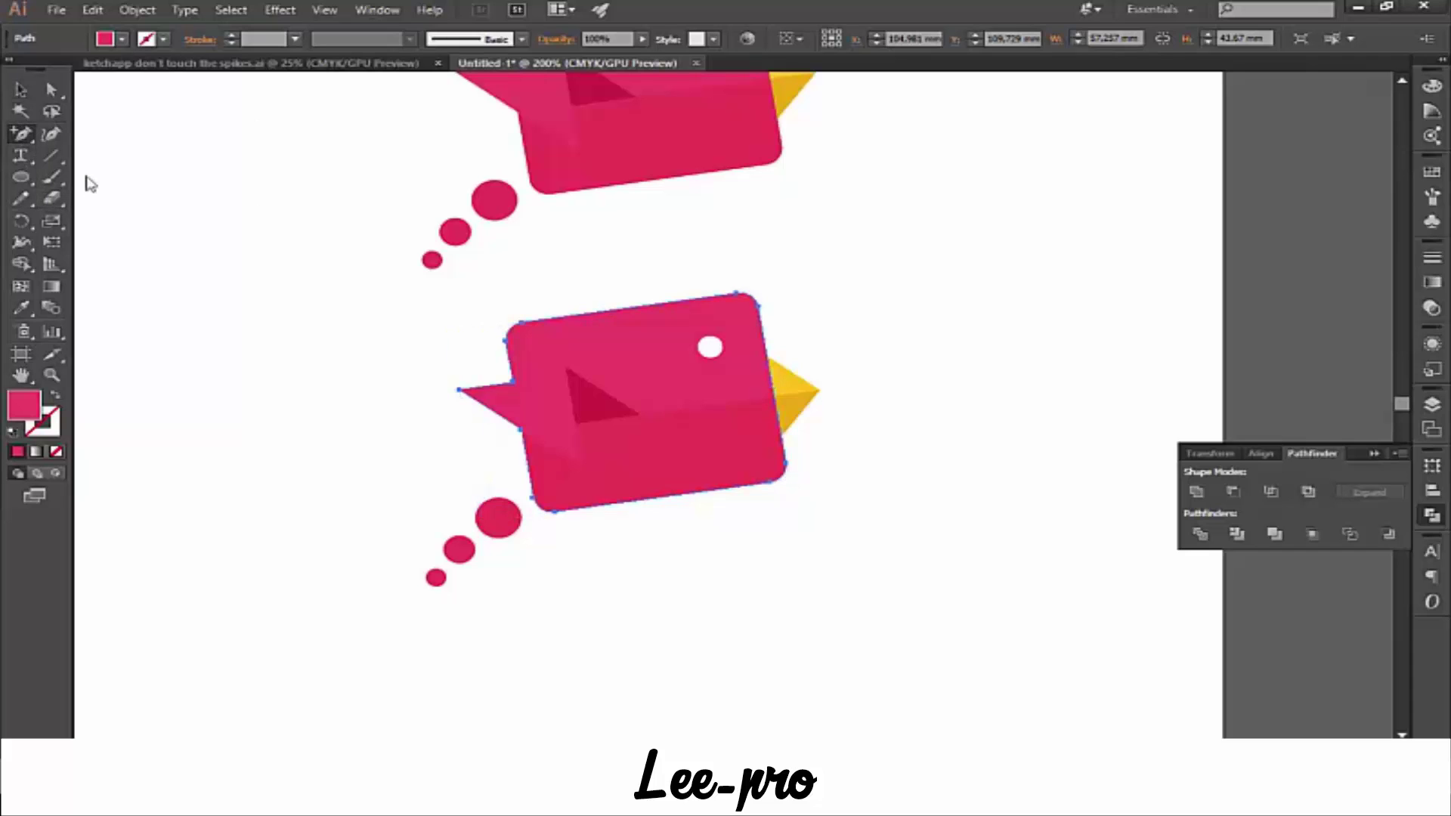
left_click(459, 391)
key("v")
left_click(315, 335)
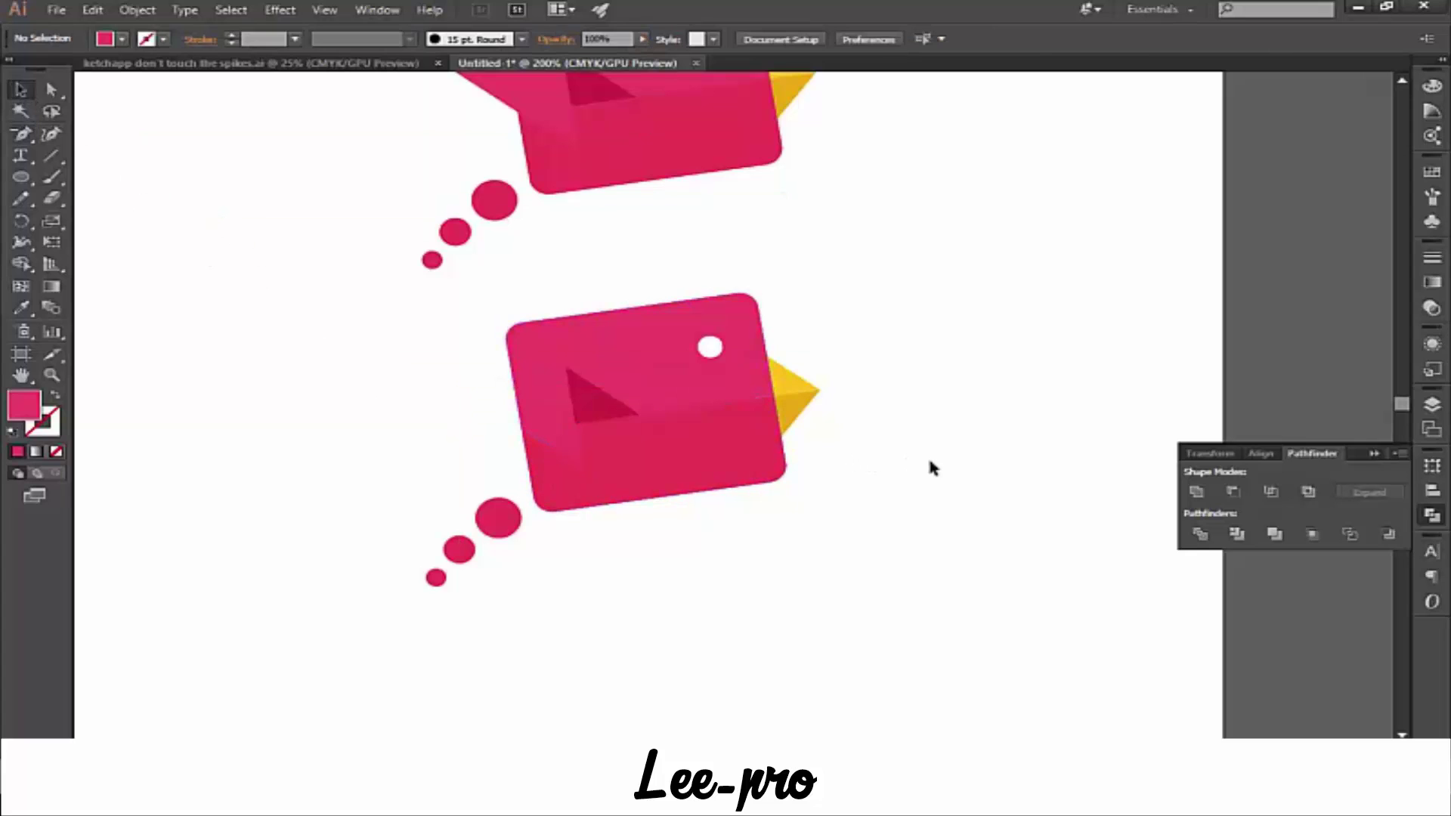
- Place a smaller, rotated copy of the dark wing triangle at the body's left edge
left_click(594, 409)
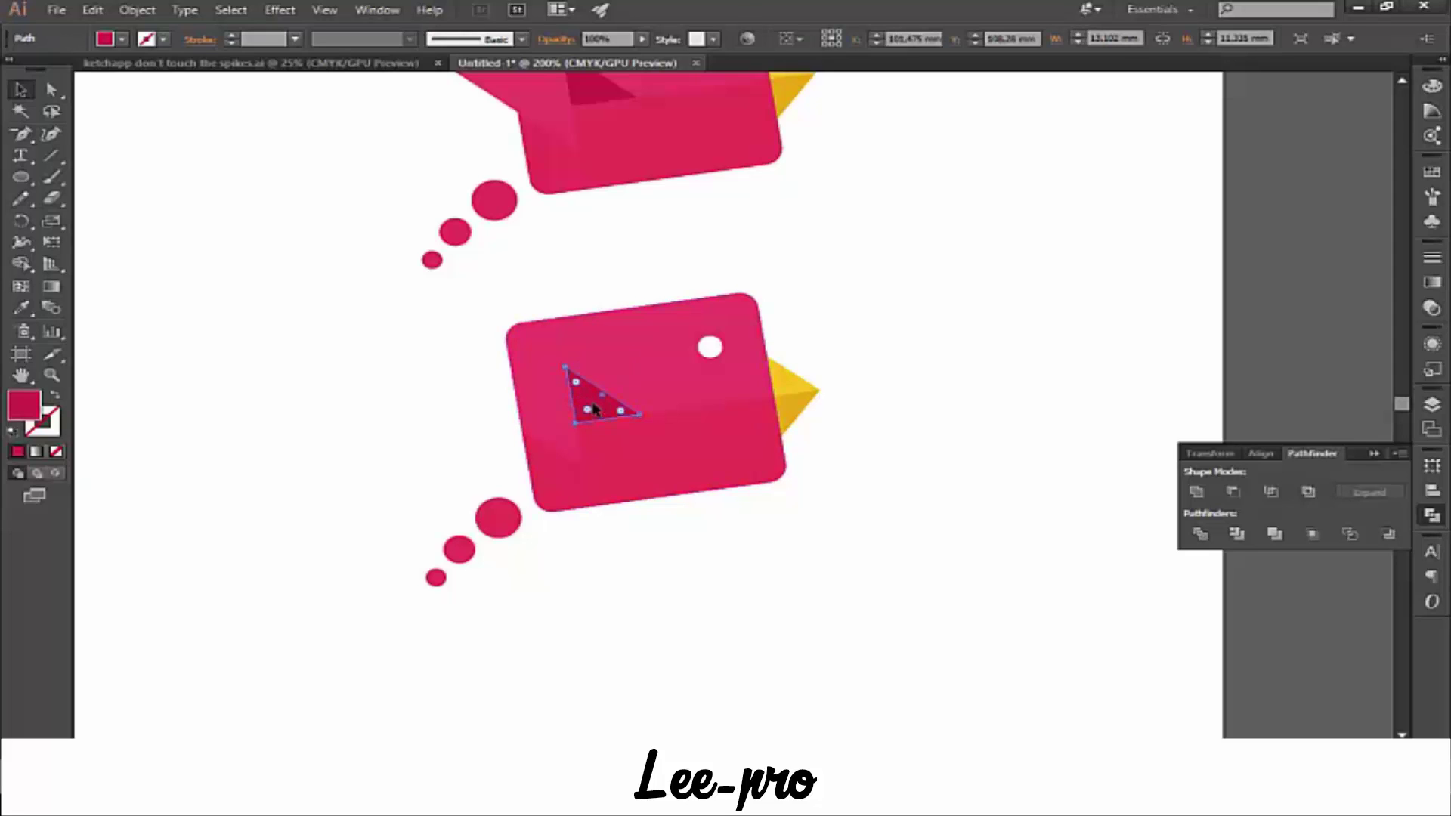
left_click_drag(594, 409, 402, 390)
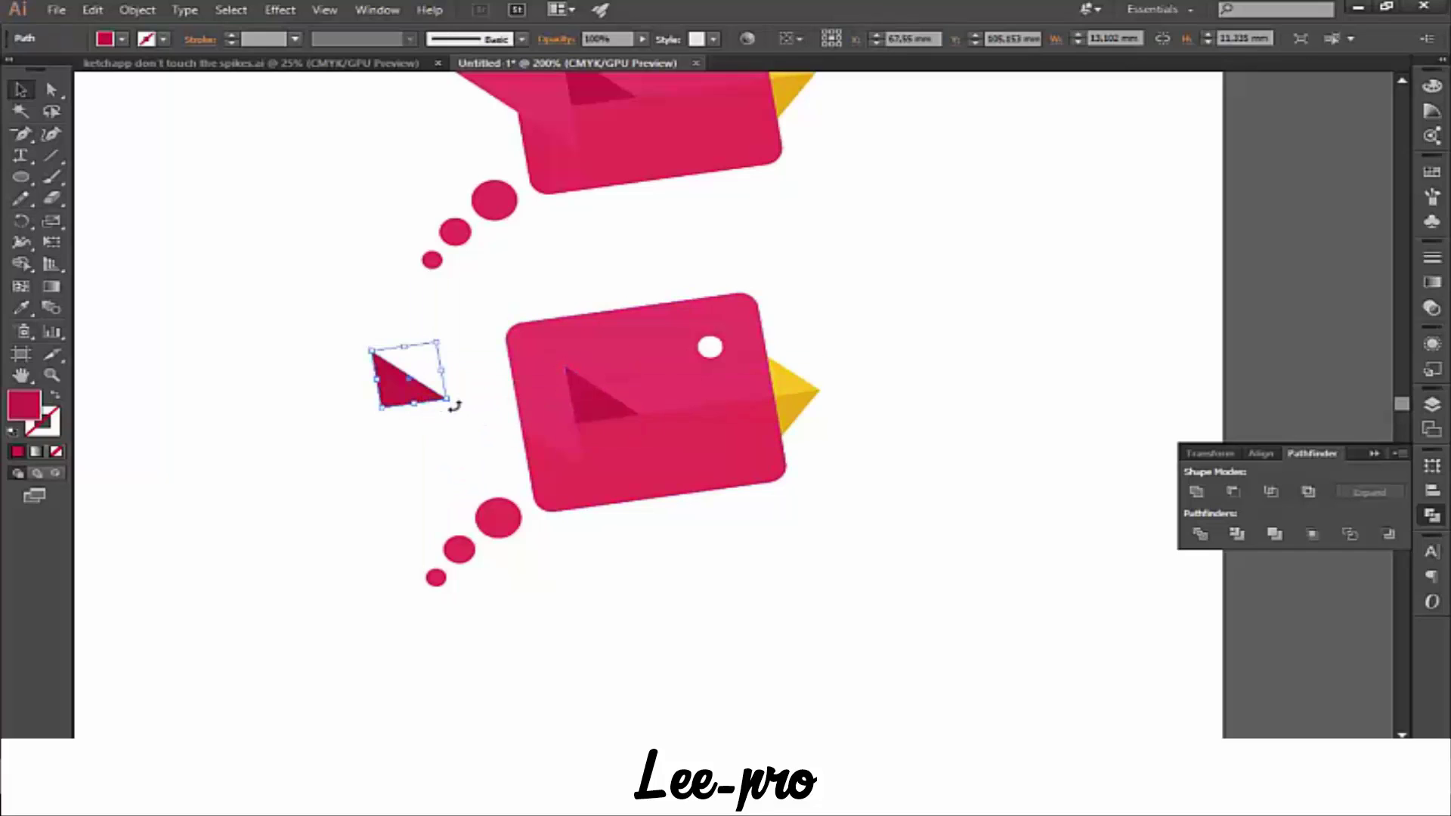
left_click_drag(455, 406, 476, 379)
left_click(454, 422)
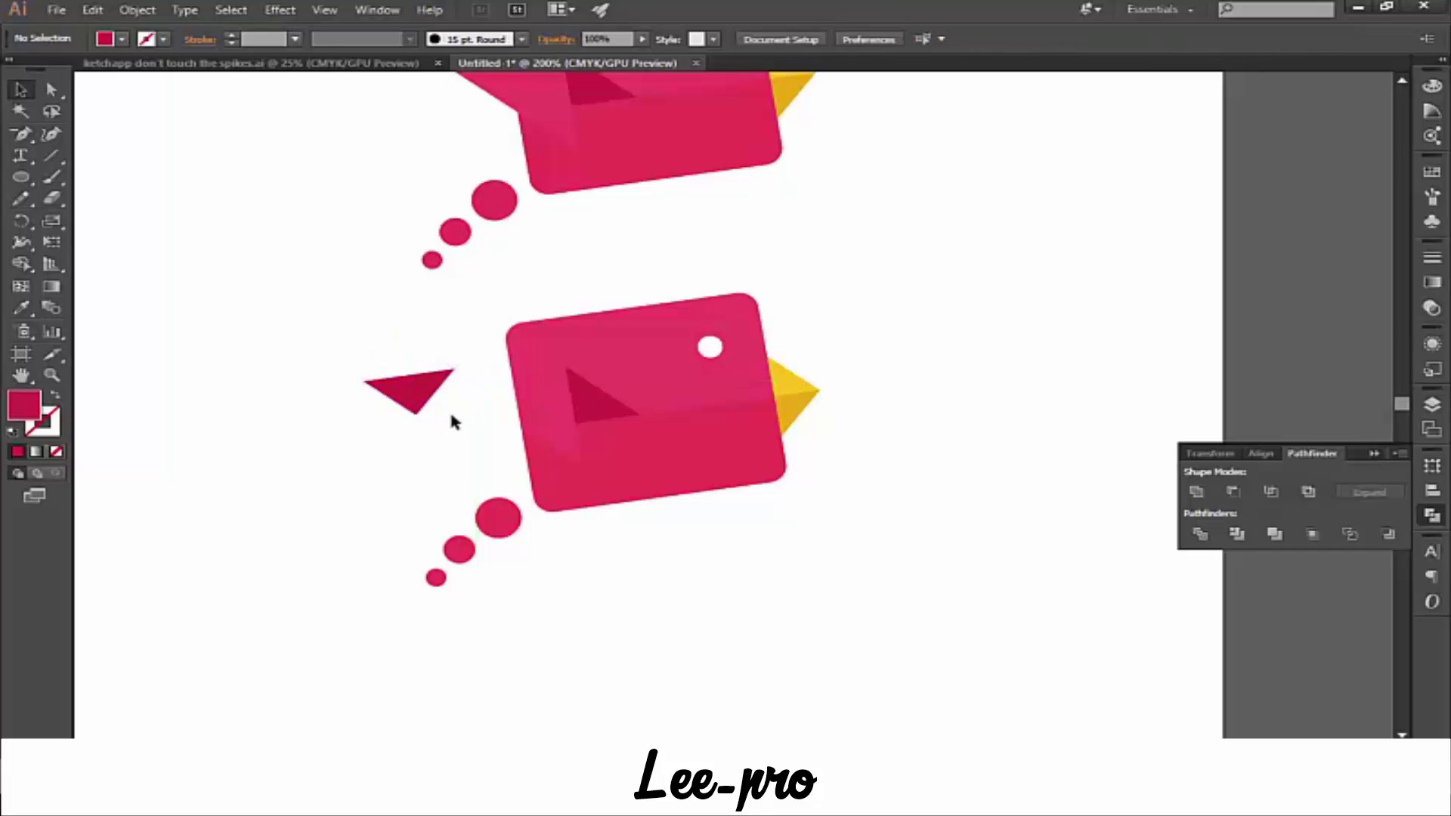
left_click_drag(423, 408, 387, 412)
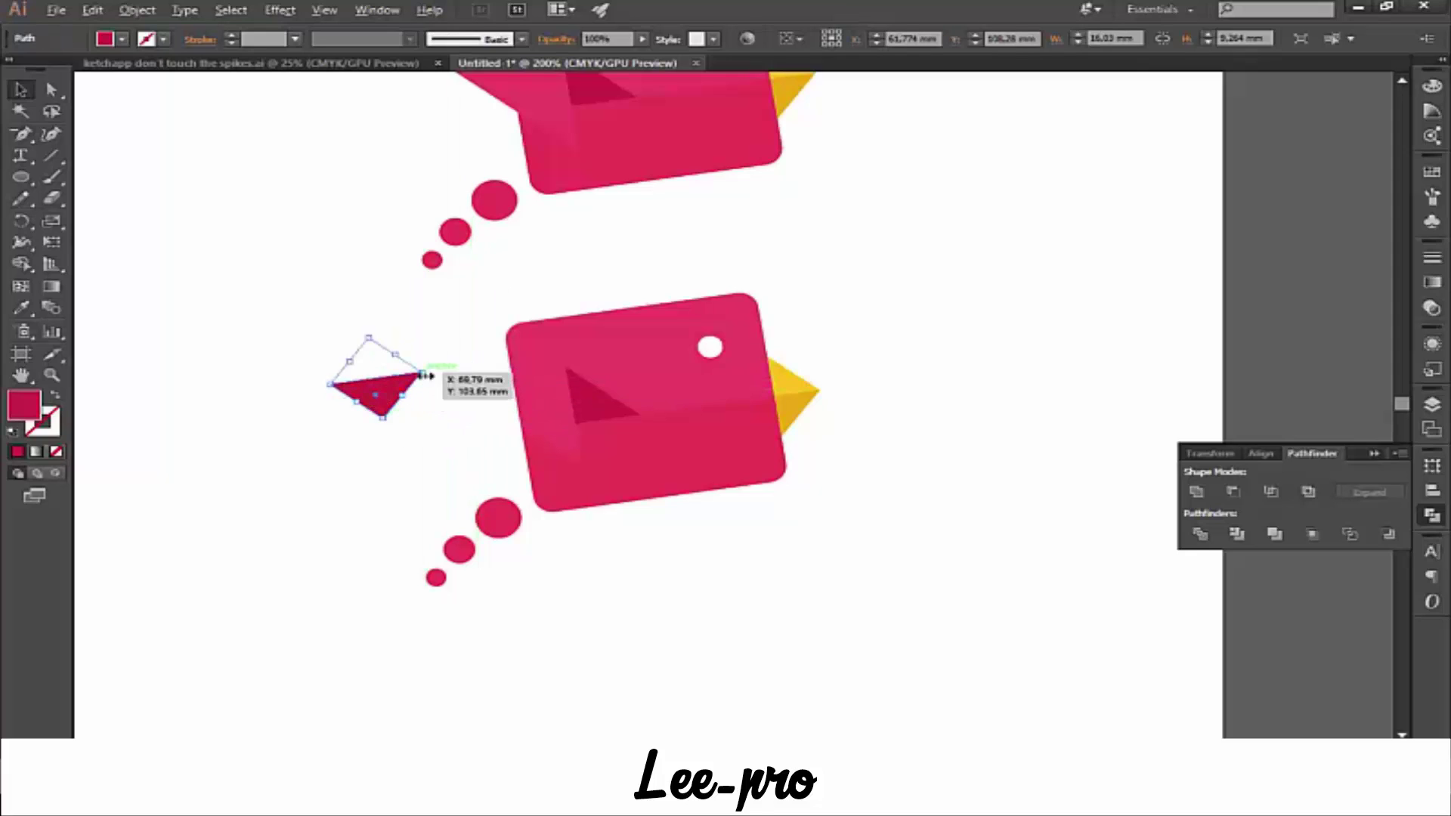
mouse_move(423, 375)
left_mouse_down()
mouse_move(404, 377)
mouse_move(511, 382)
left_mouse_up()
left_click(426, 408)
left_click(418, 447)
- Tuck the small tail triangle into the body and send it behind the body
key("ctrl+plus")
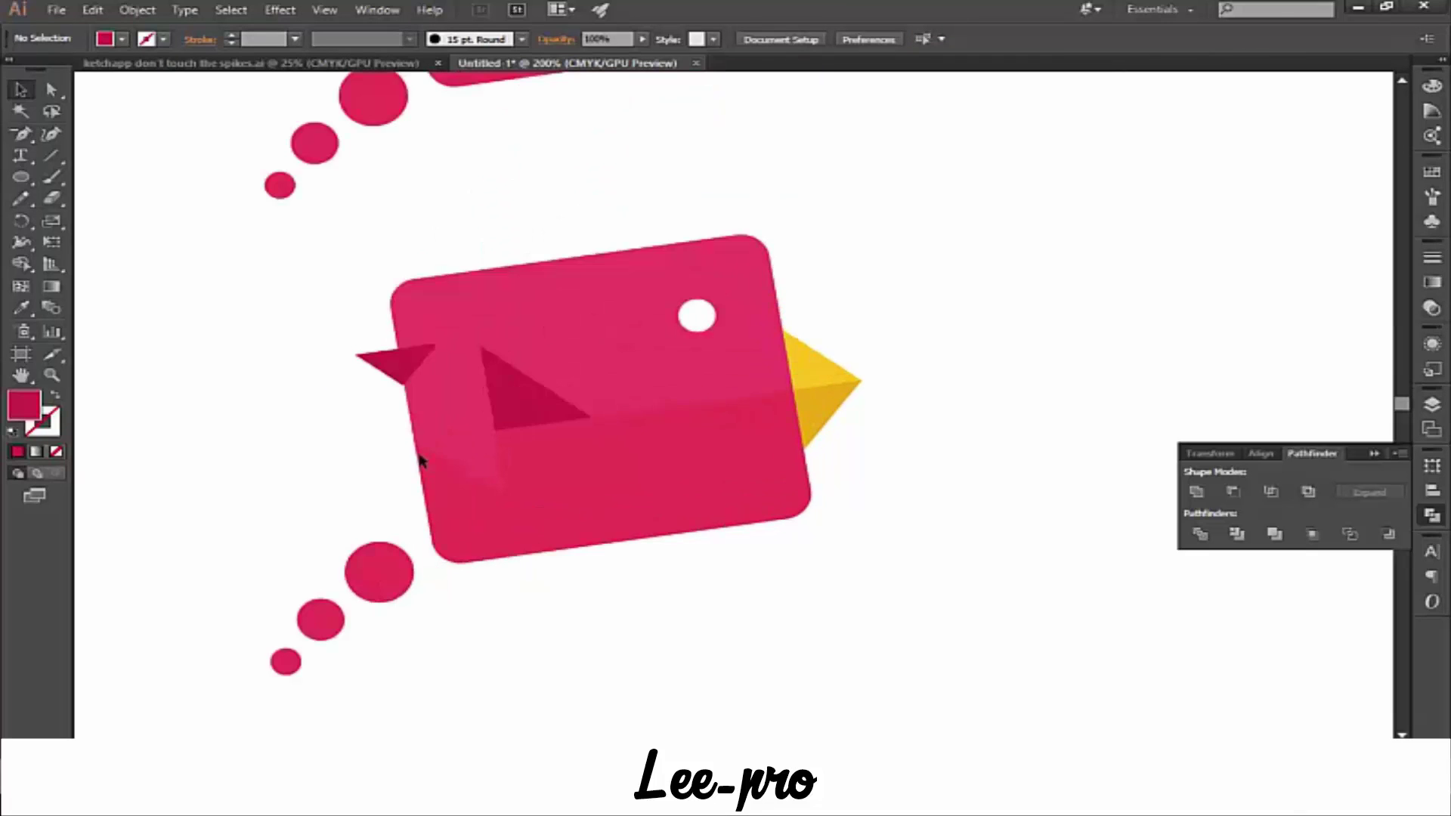
left_click_drag(469, 476, 609, 444)
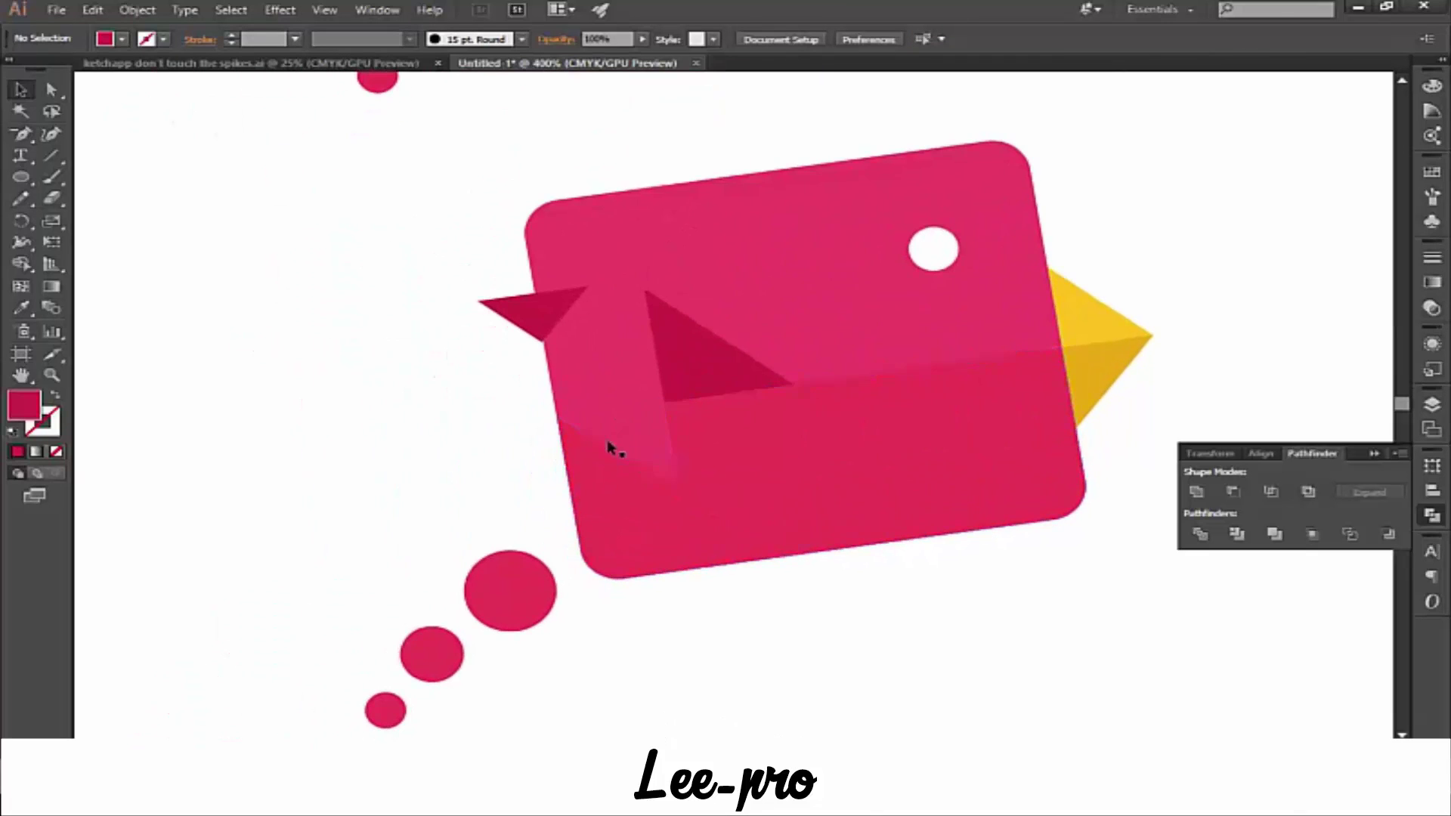
left_click(561, 317)
left_click_drag(565, 313, 545, 346)
key("ctrl+shift+bracketleft")
left_click(374, 412)
left_click(513, 385)
- Add another wing-triangle copy as a spike and reshape and reposition the upper spike
left_click(730, 380)
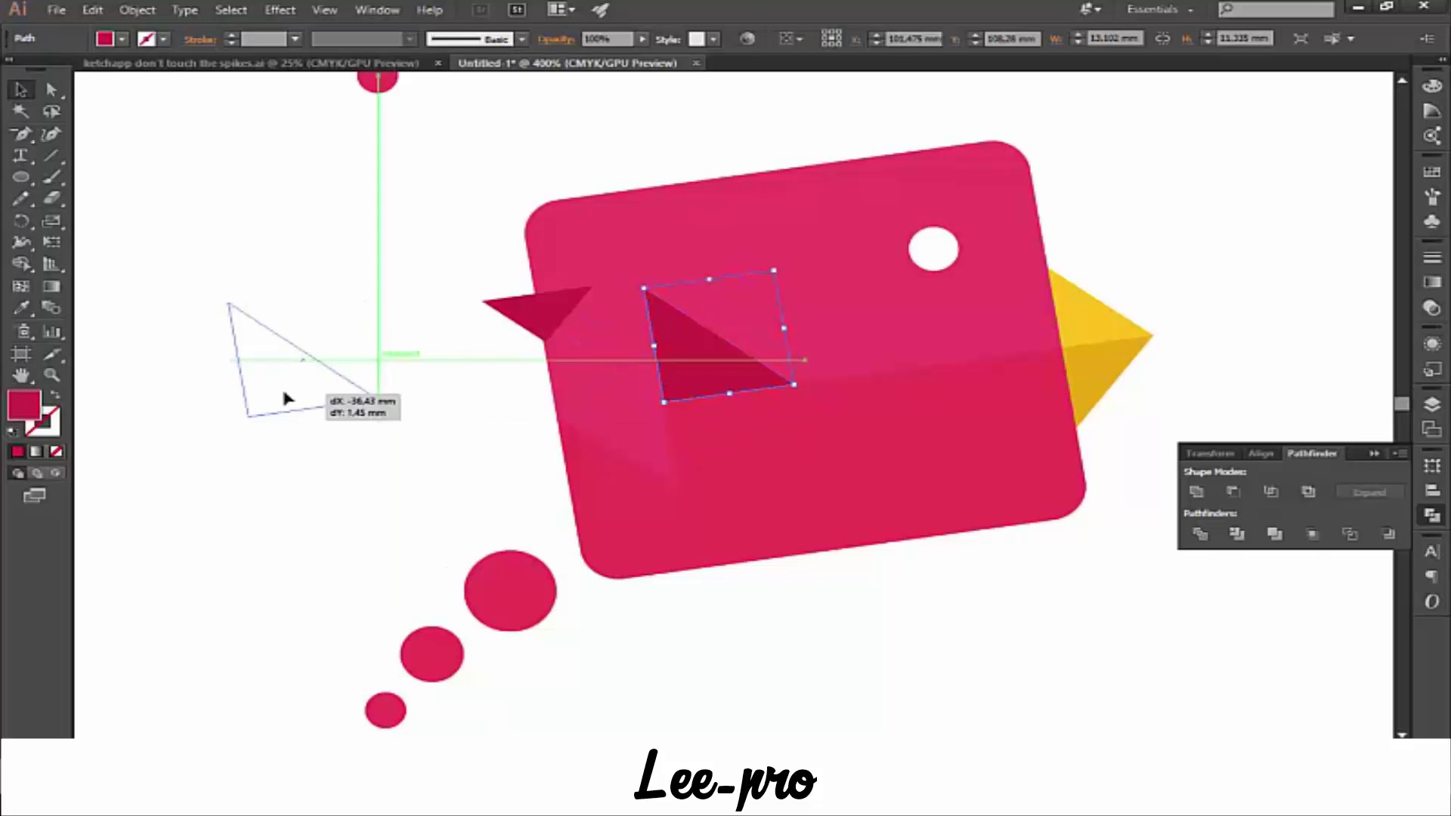
mouse_move(730, 379)
left_mouse_down("alt")
mouse_move(286, 394)
mouse_move(559, 400)
left_mouse_up("alt")
left_click(435, 410)
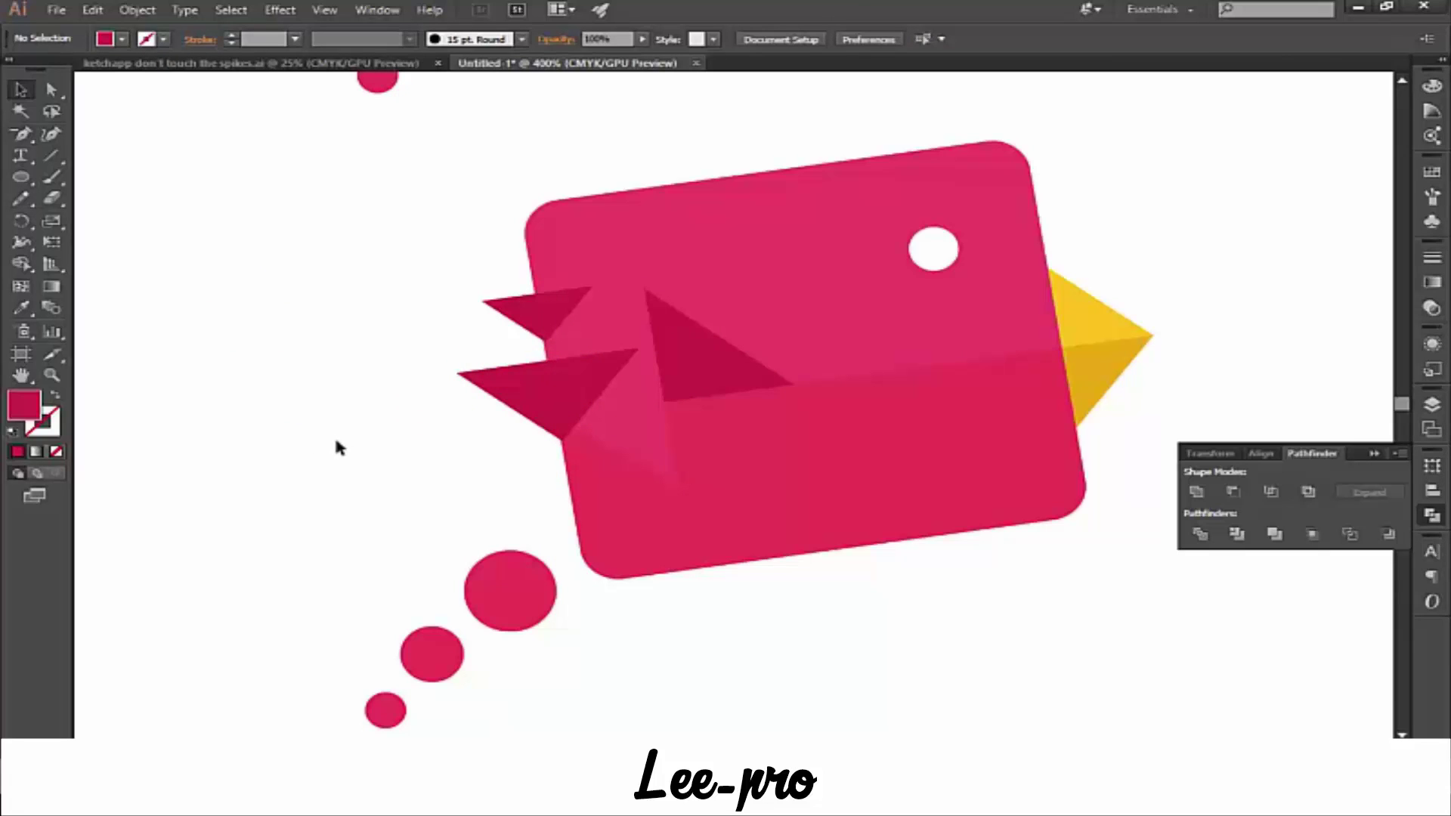
left_click(542, 332)
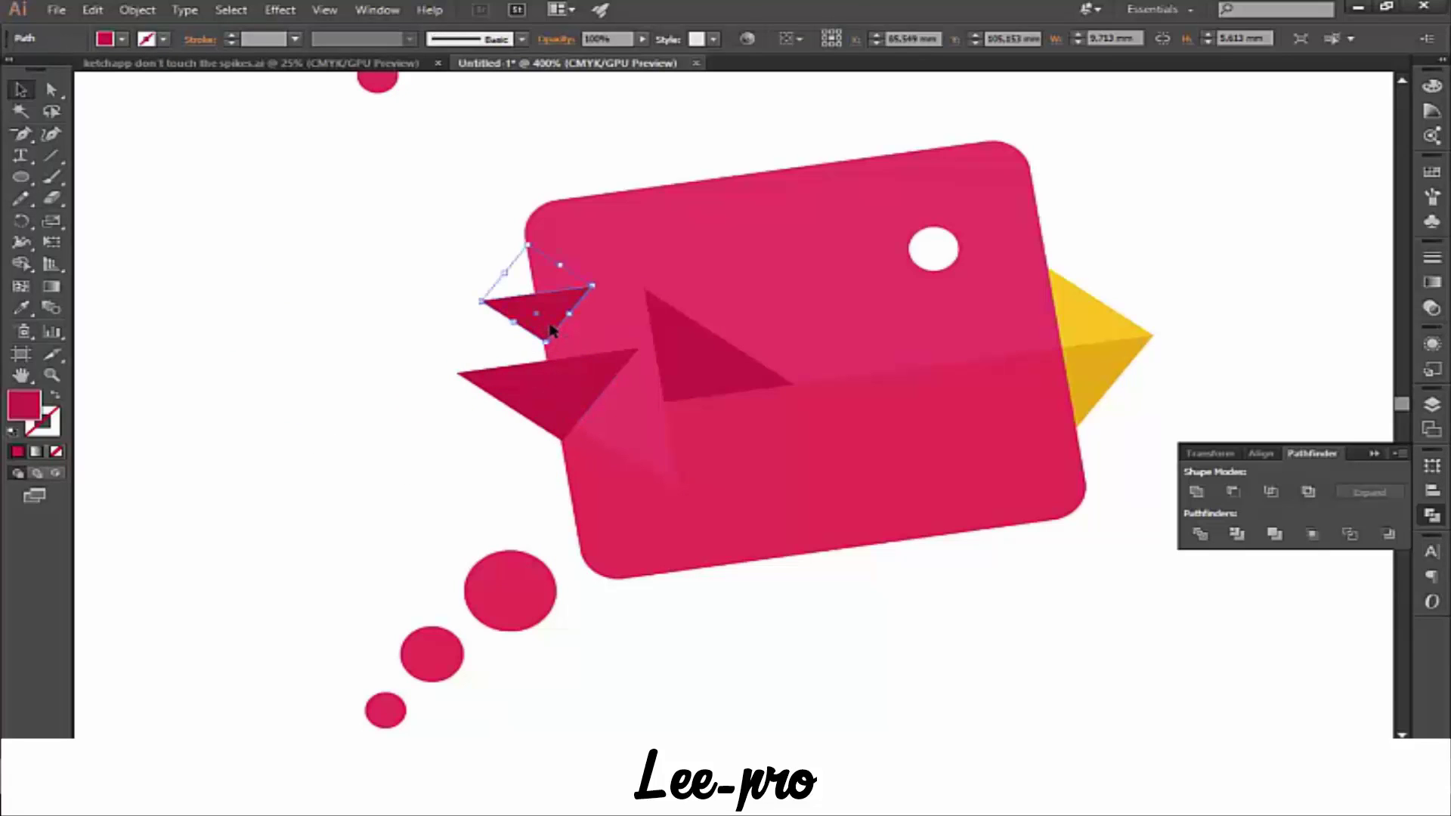
left_click_drag(594, 288, 582, 288)
left_click(363, 302)
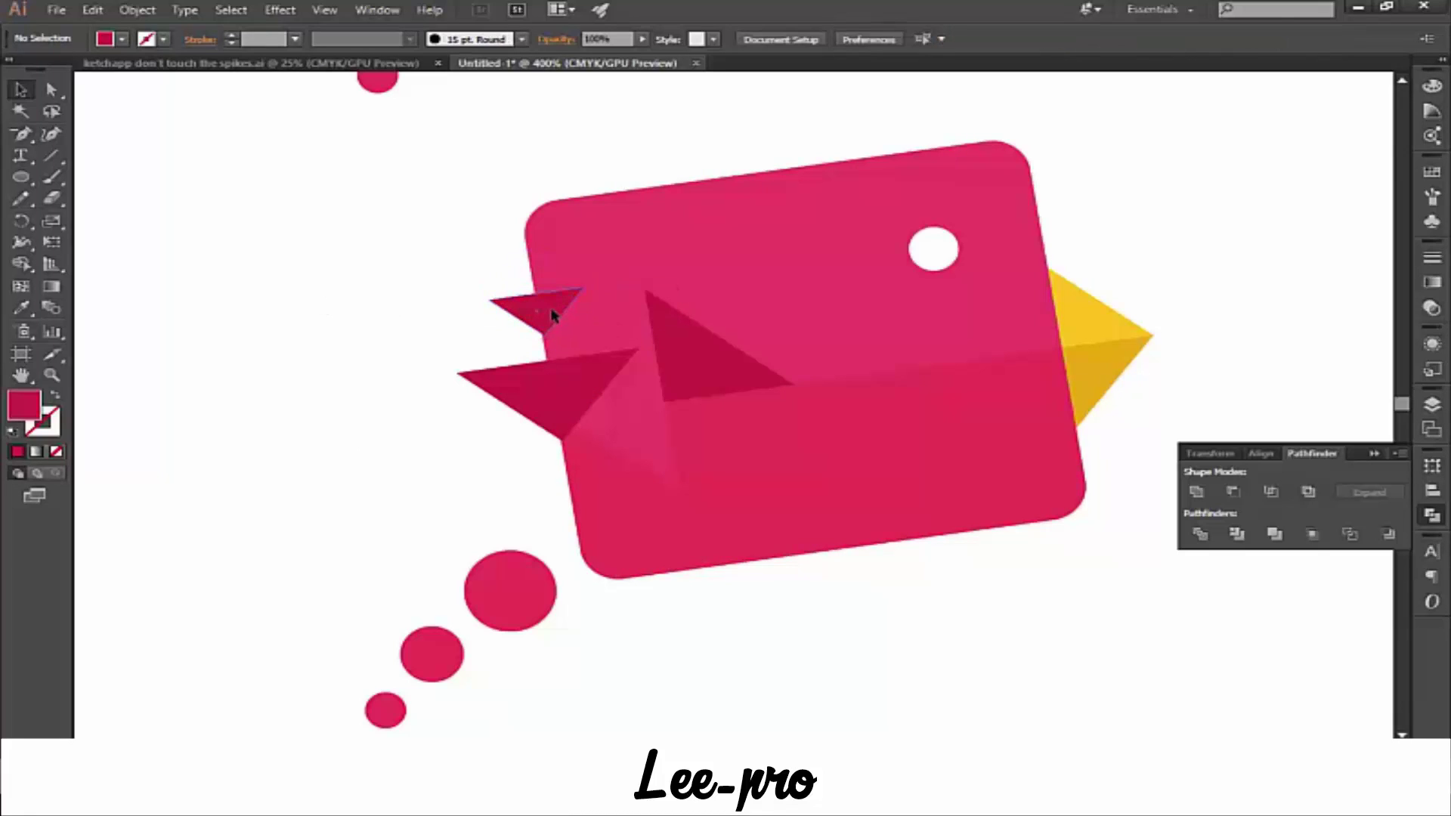
left_click_drag(548, 315, 550, 316)
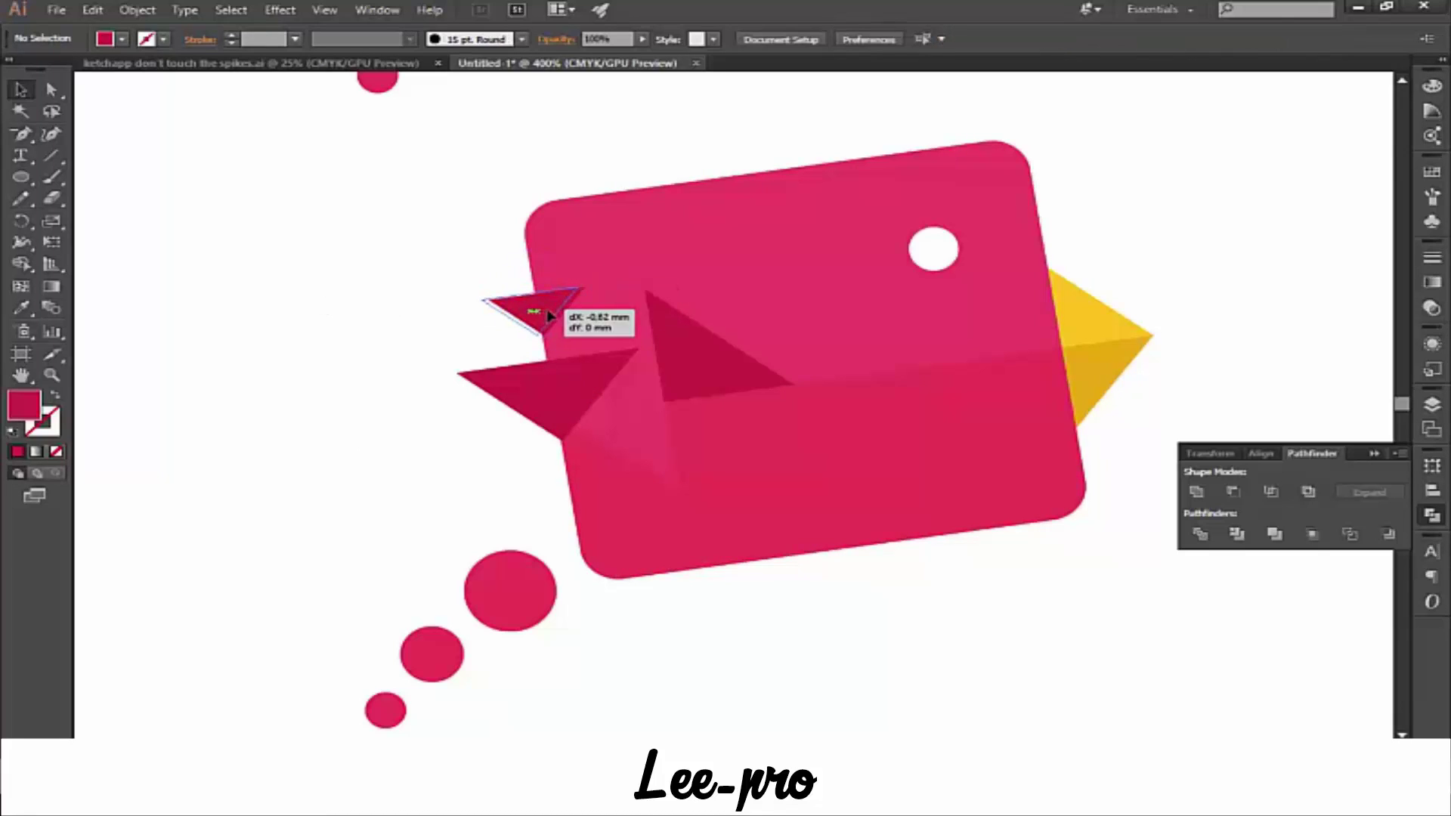
left_click(406, 351)
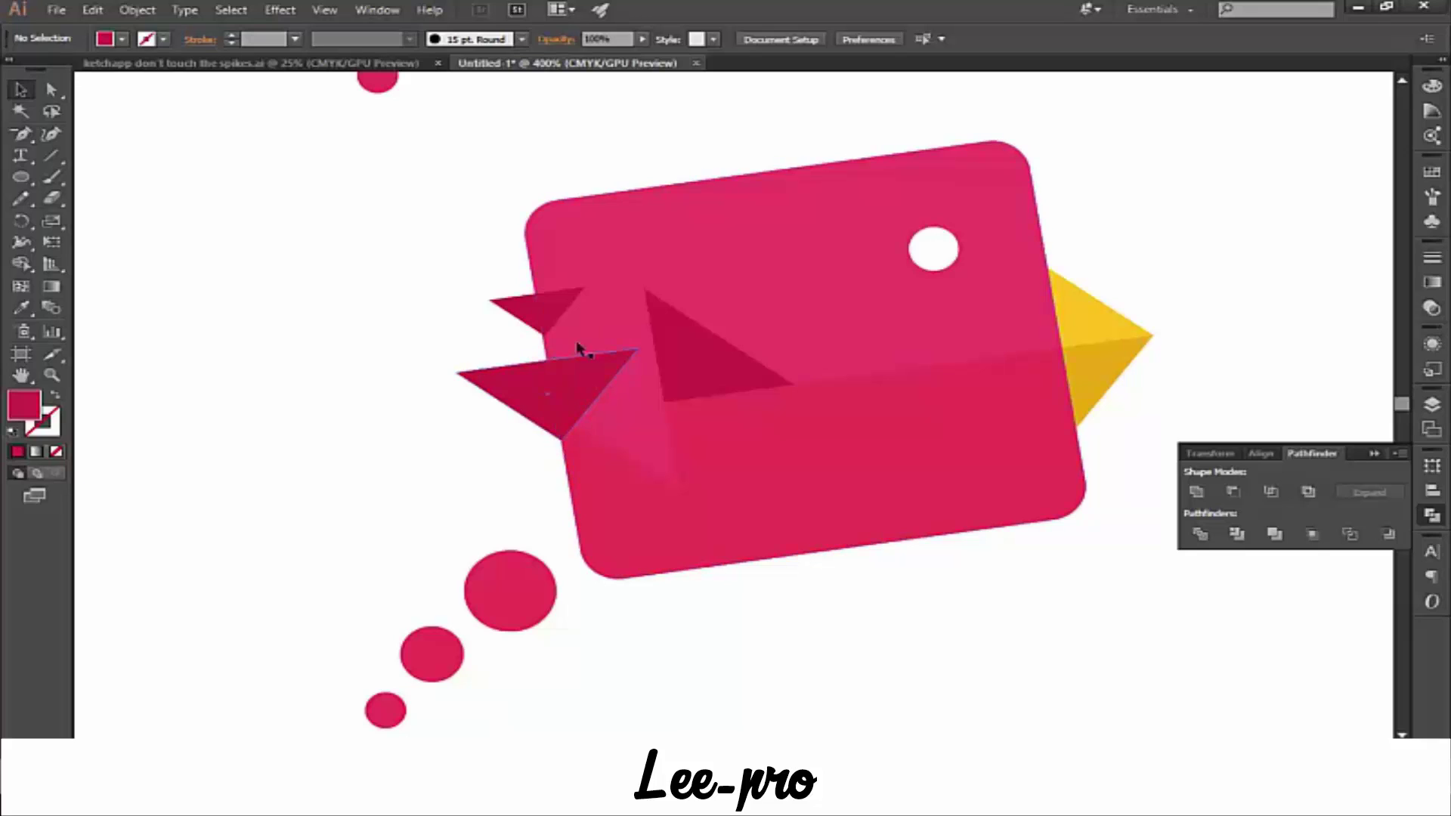
- Copy the upper spike to make a larger lower spike below the middle one
left_click(555, 317)
key("ctrl+shift+b")
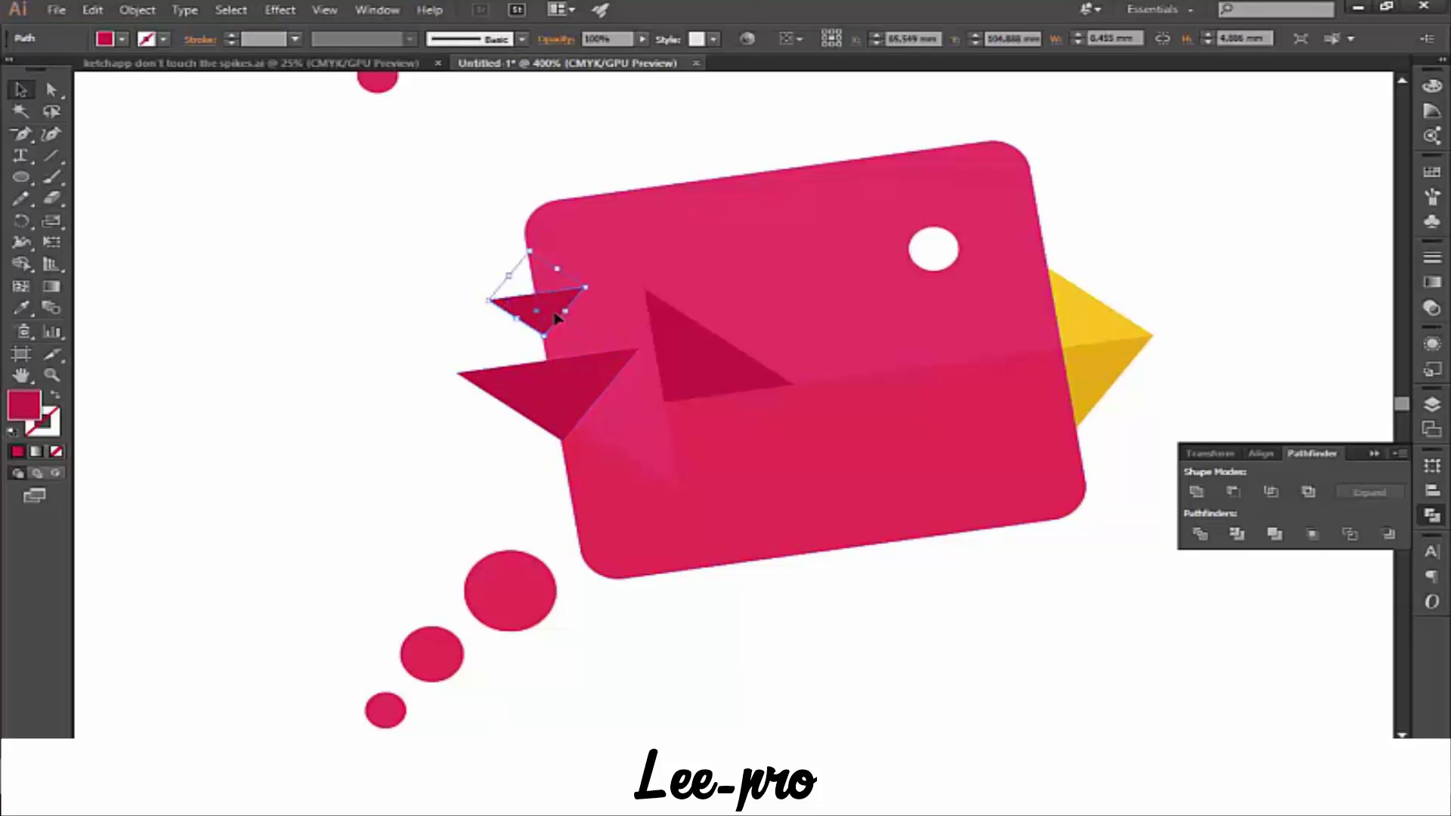
mouse_move(555, 317)
left_mouse_down()
mouse_move(583, 481)
mouse_move(624, 451)
left_mouse_up()
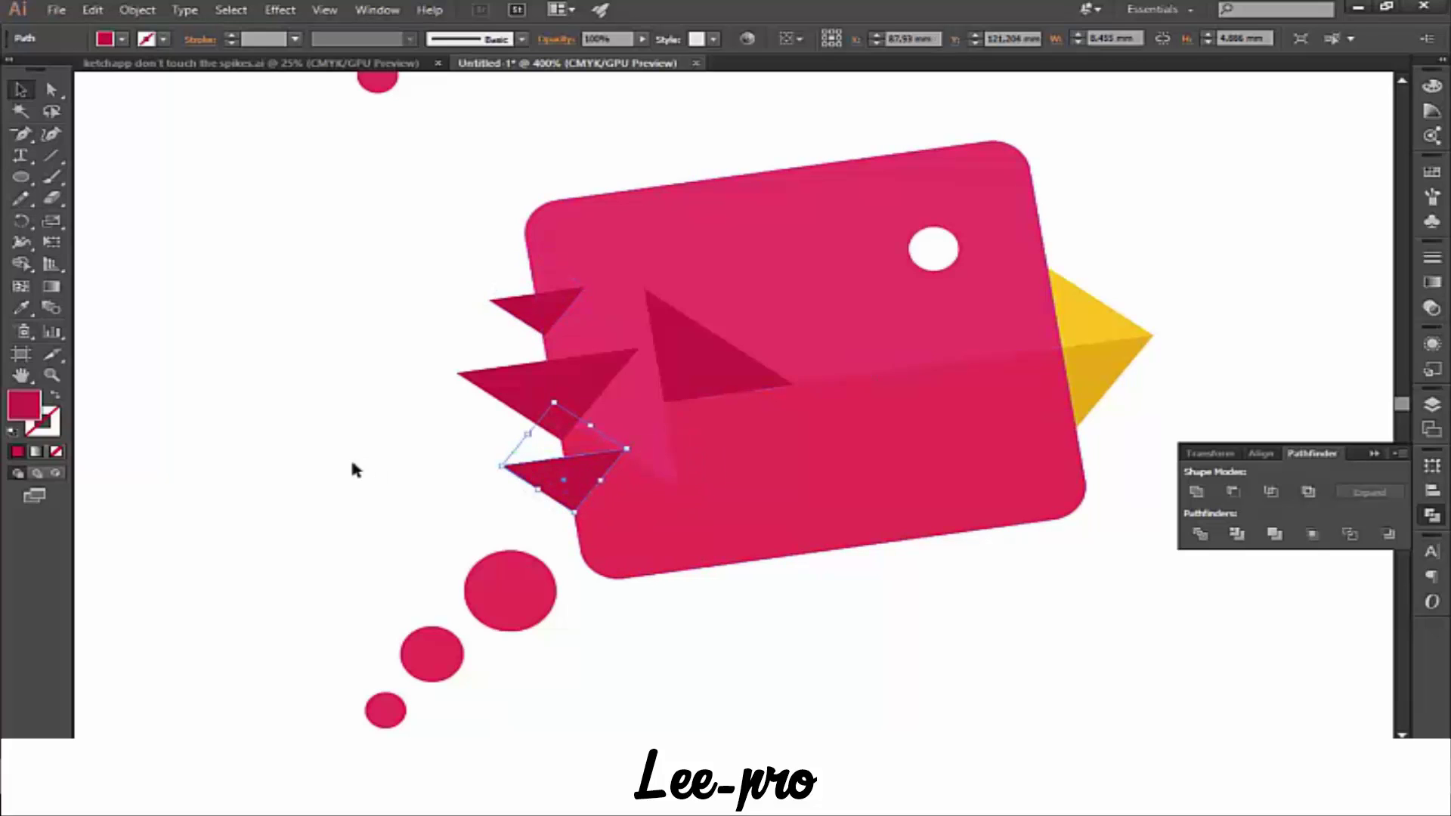
left_click(351, 456)
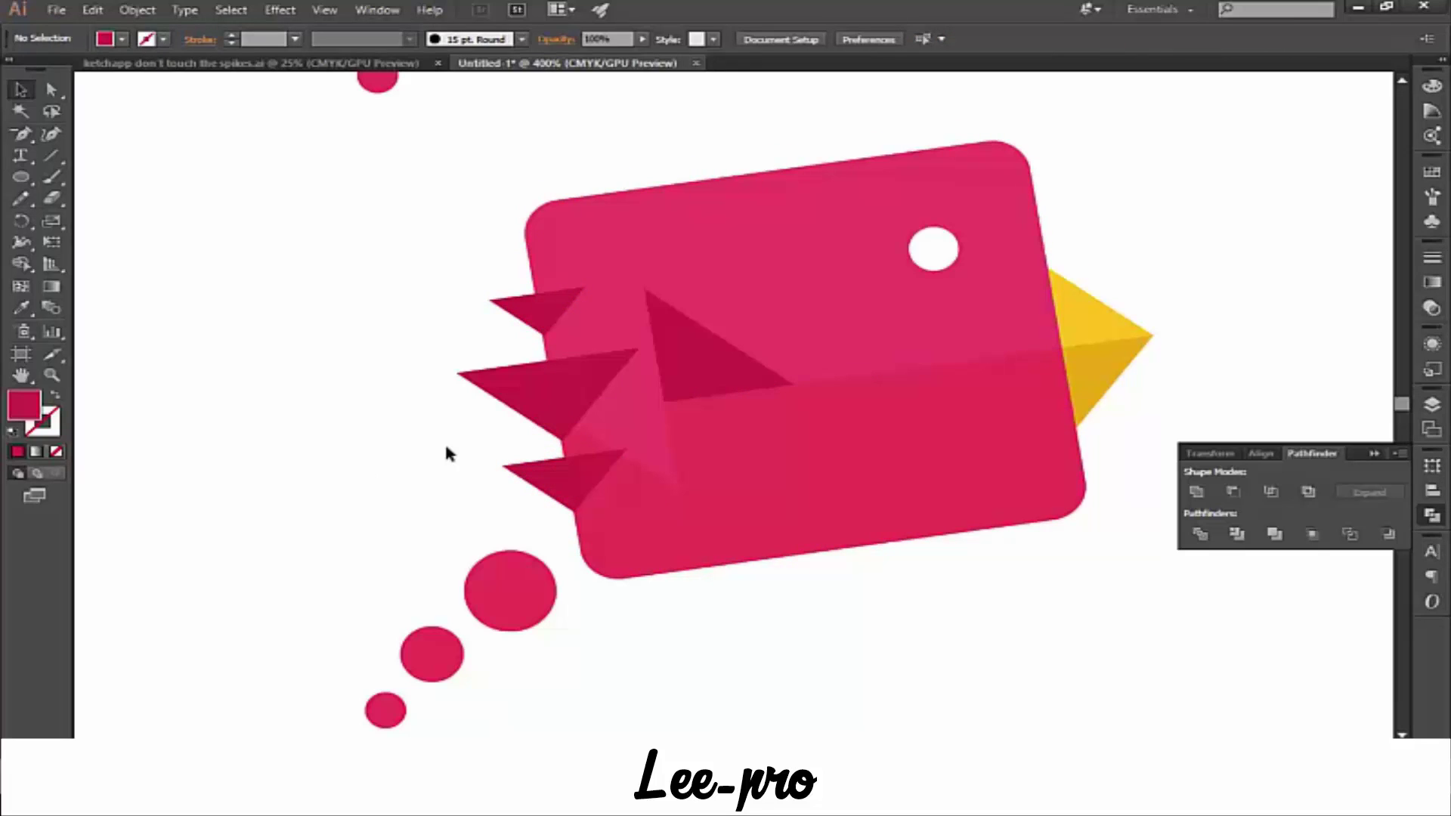
- Rotate the lower, middle and upper spikes so their top edges are level
left_click(540, 481)
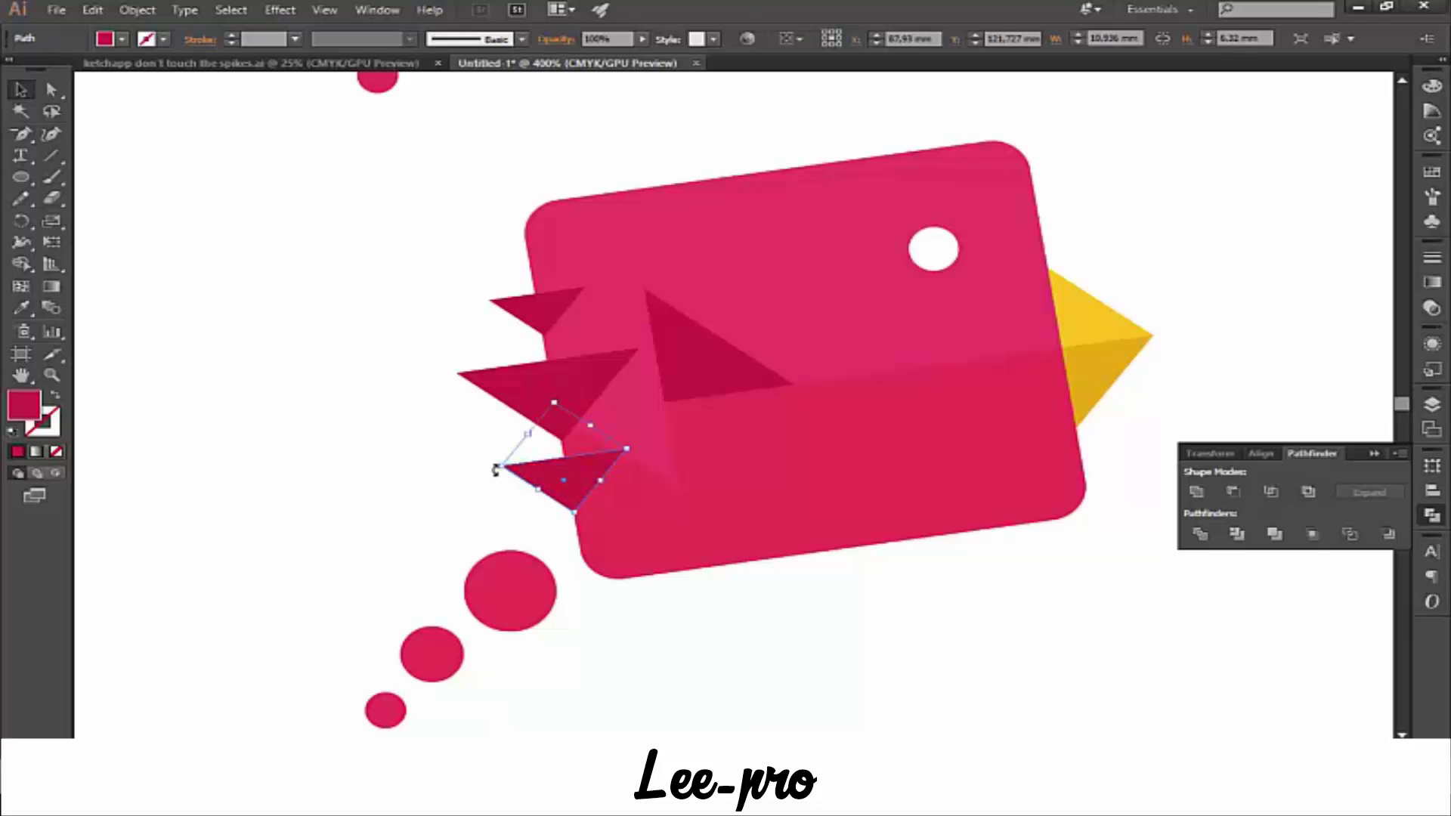
left_click_drag(495, 470, 501, 458)
left_click(463, 376)
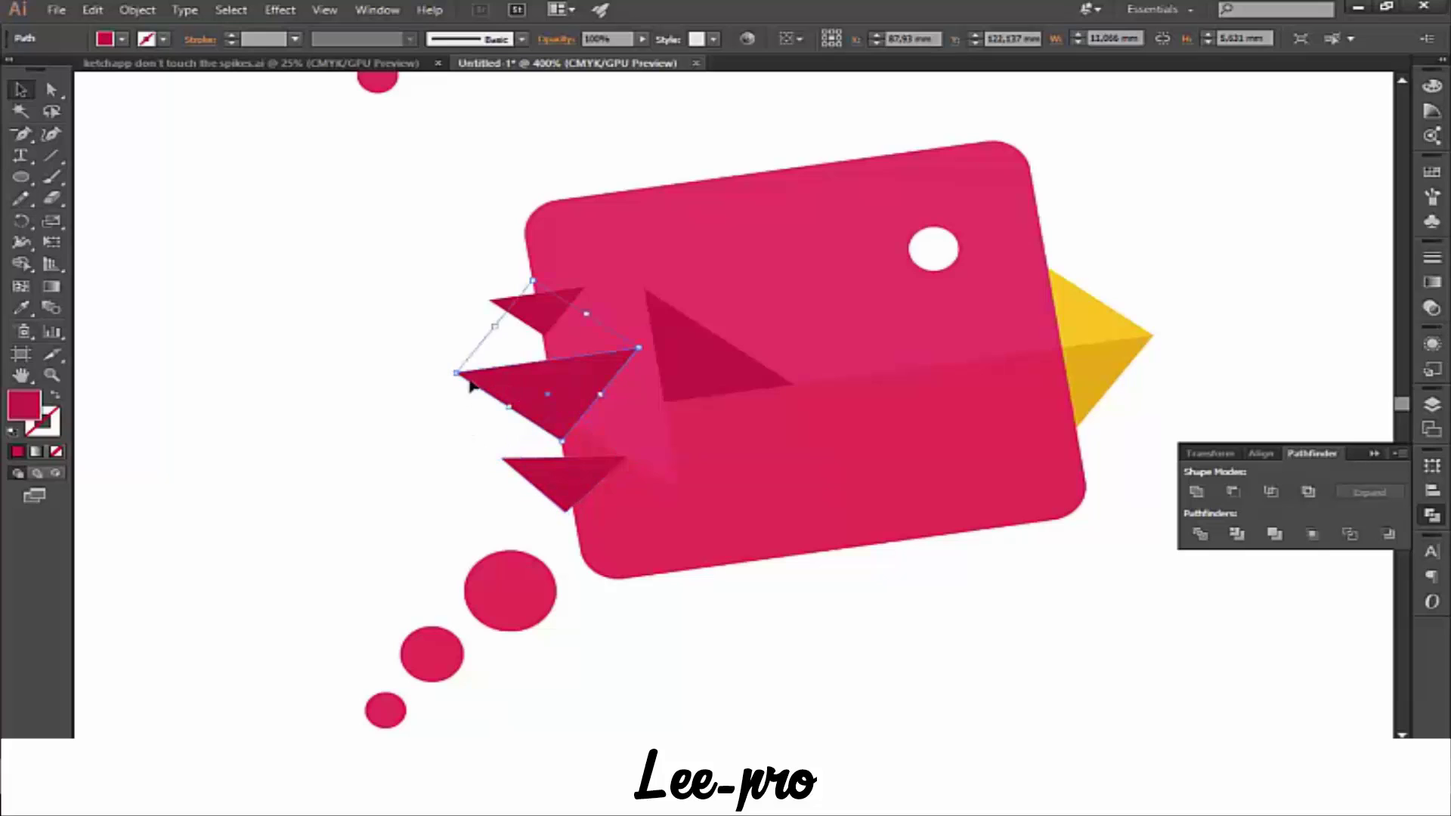
left_click_drag(447, 378, 452, 364)
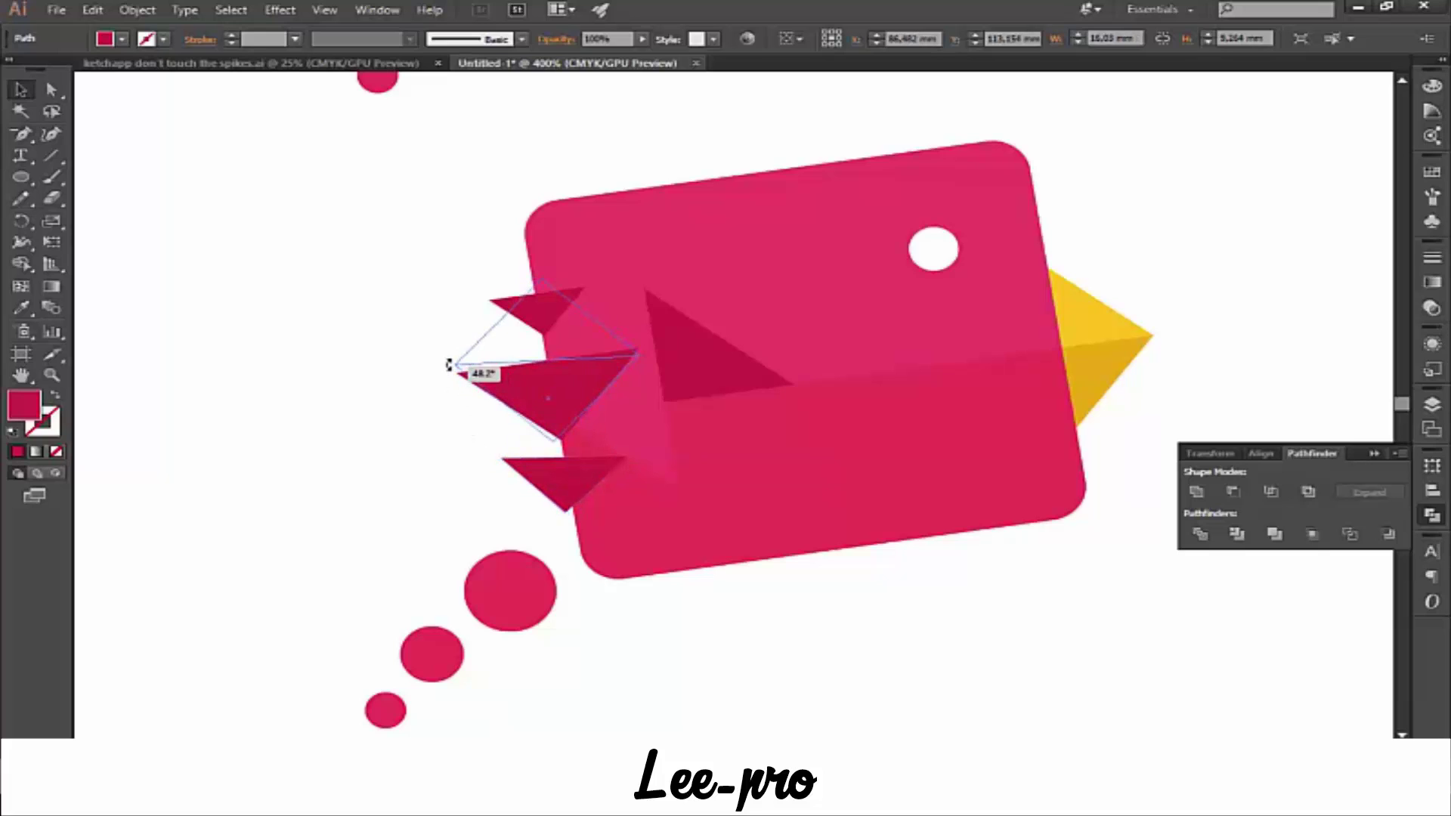
left_click(513, 311)
left_click_drag(489, 299, 477, 293)
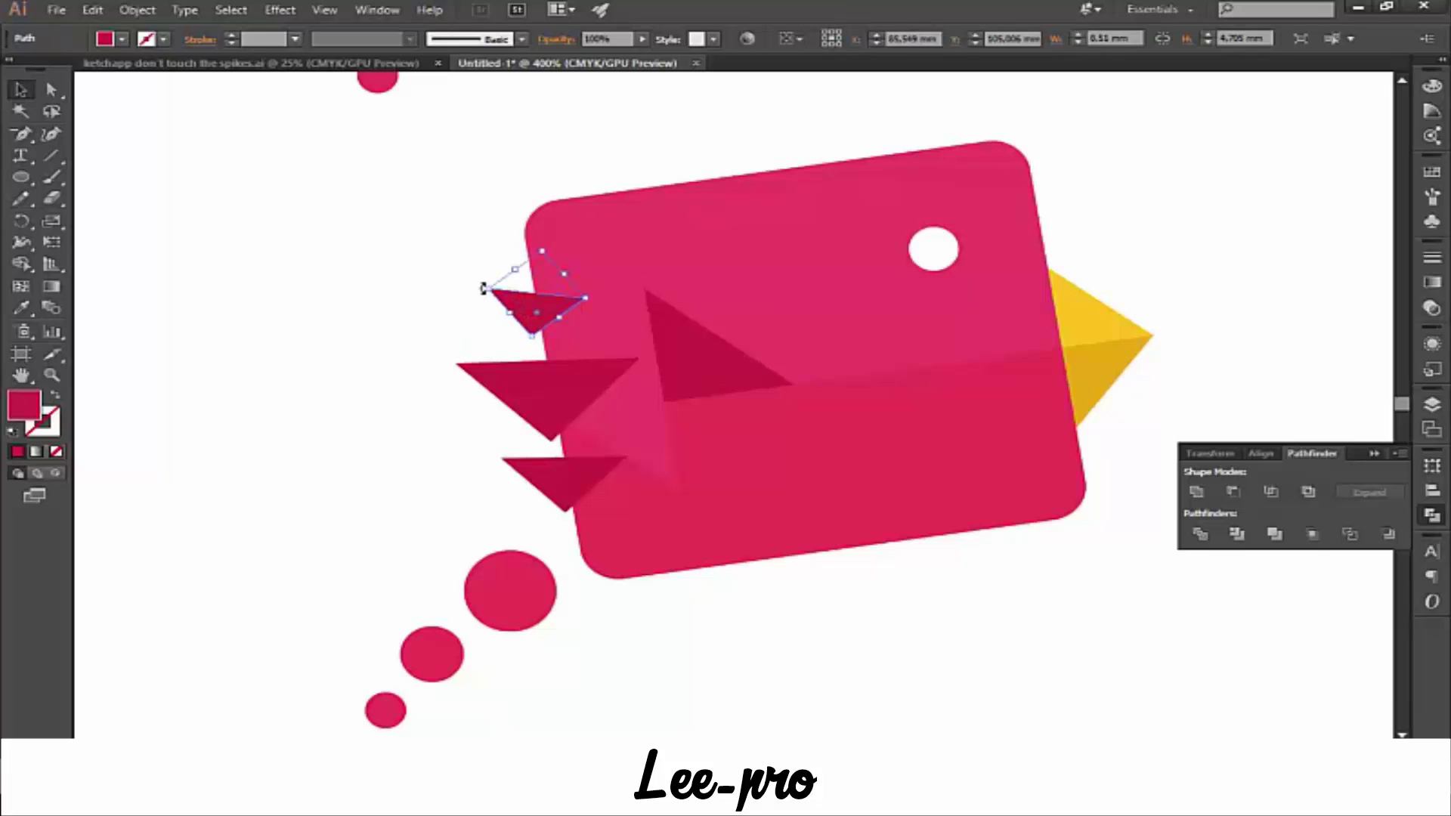
left_click_drag(480, 288, 480, 295)
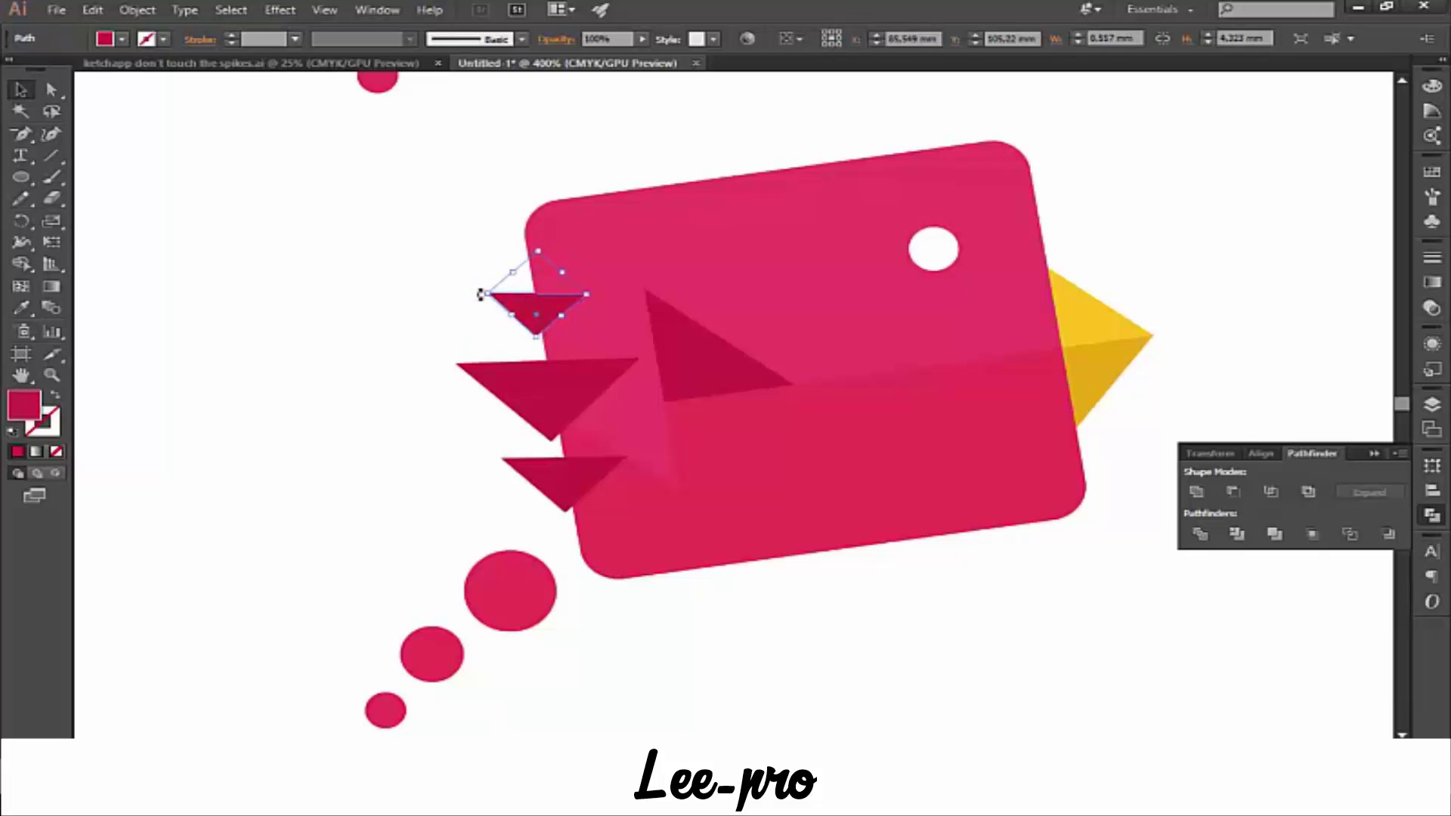
- Shift the lower, middle and top spikes slightly right into alignment
key("ctrl+plus")
key("ctrl+plus")
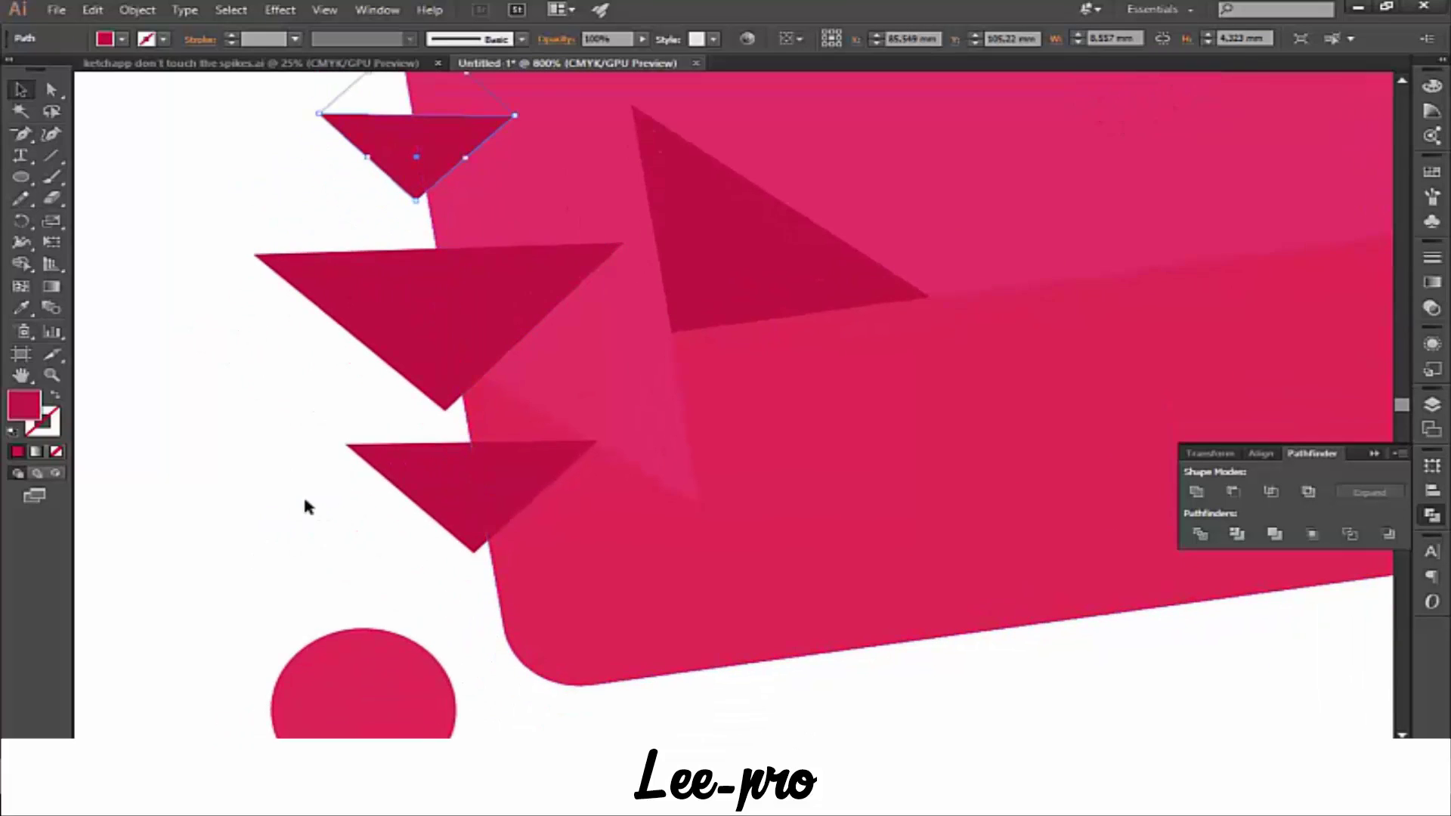
left_click(308, 501)
mouse_move(441, 505)
left_mouse_down()
mouse_move(459, 505)
mouse_move(442, 477)
left_mouse_up()
left_click(350, 381)
left_click_drag(430, 333, 448, 354)
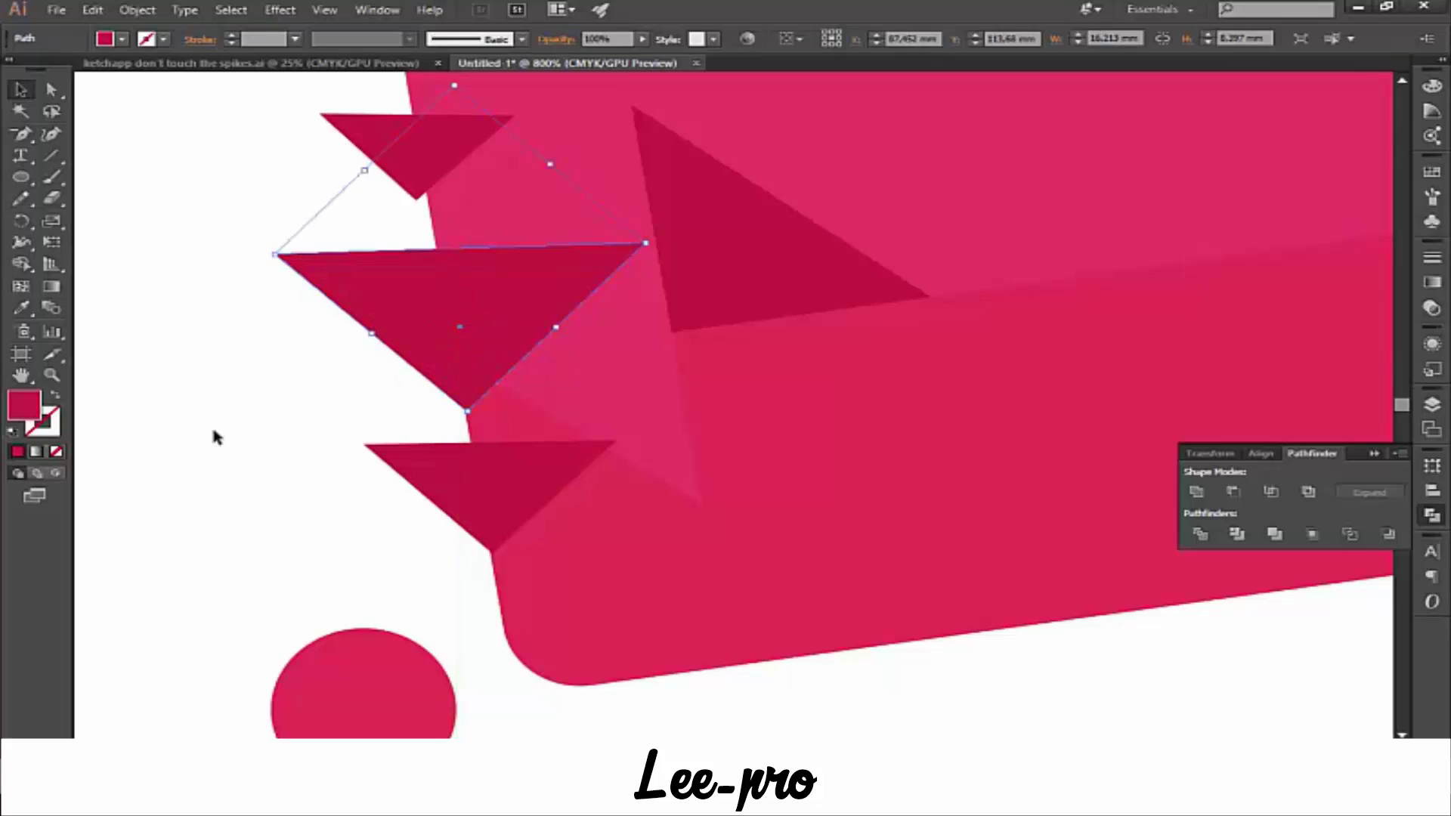
left_click(214, 431)
left_click_drag(415, 168, 429, 168)
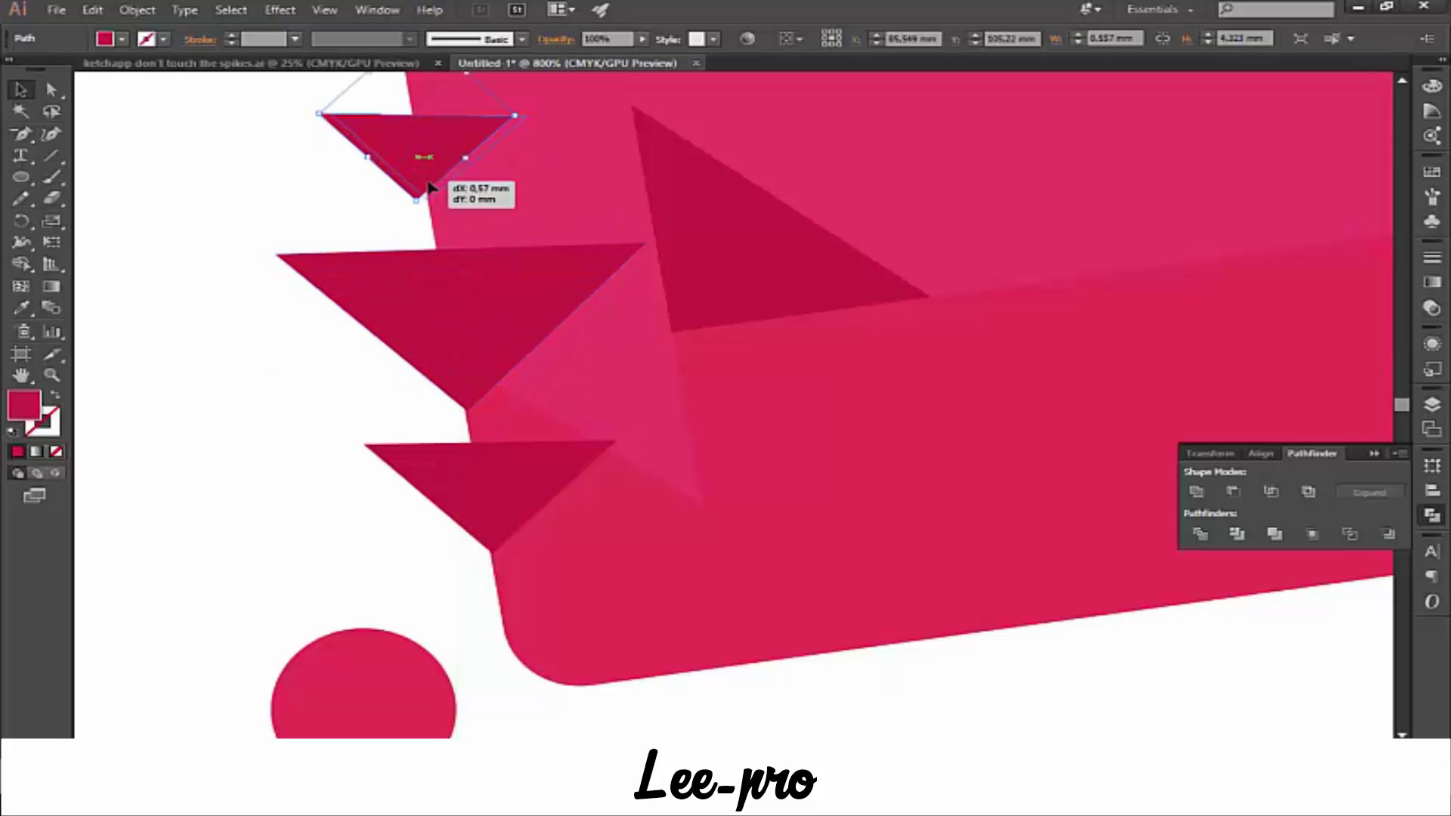
left_click(356, 249)
key("ctrl+minus")
key("ctrl+minus")
key("ctrl+minus")
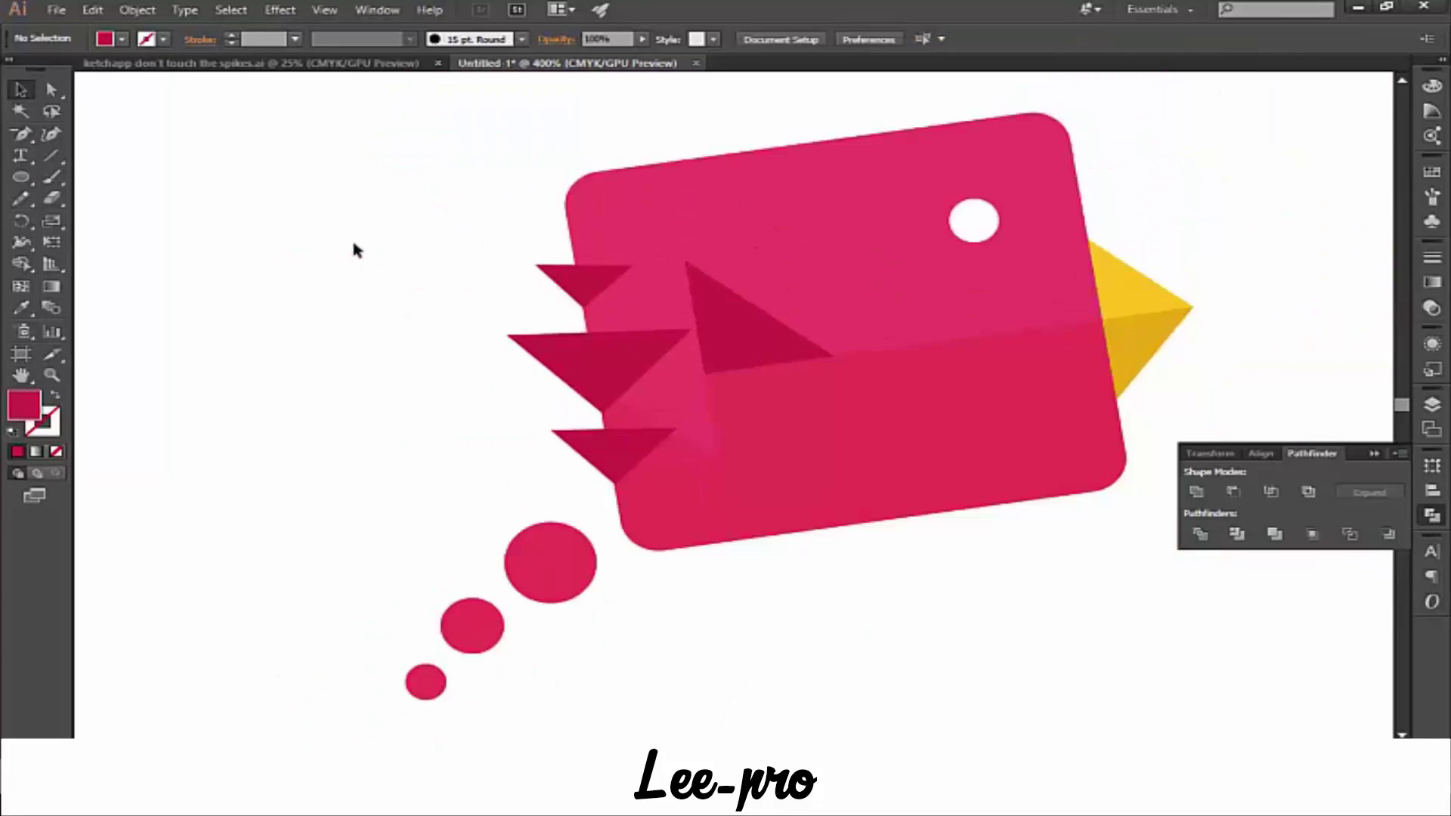
mouse_move(422, 356)
left_mouse_down()
mouse_move(228, 300)
mouse_move(235, 257)
left_mouse_up()
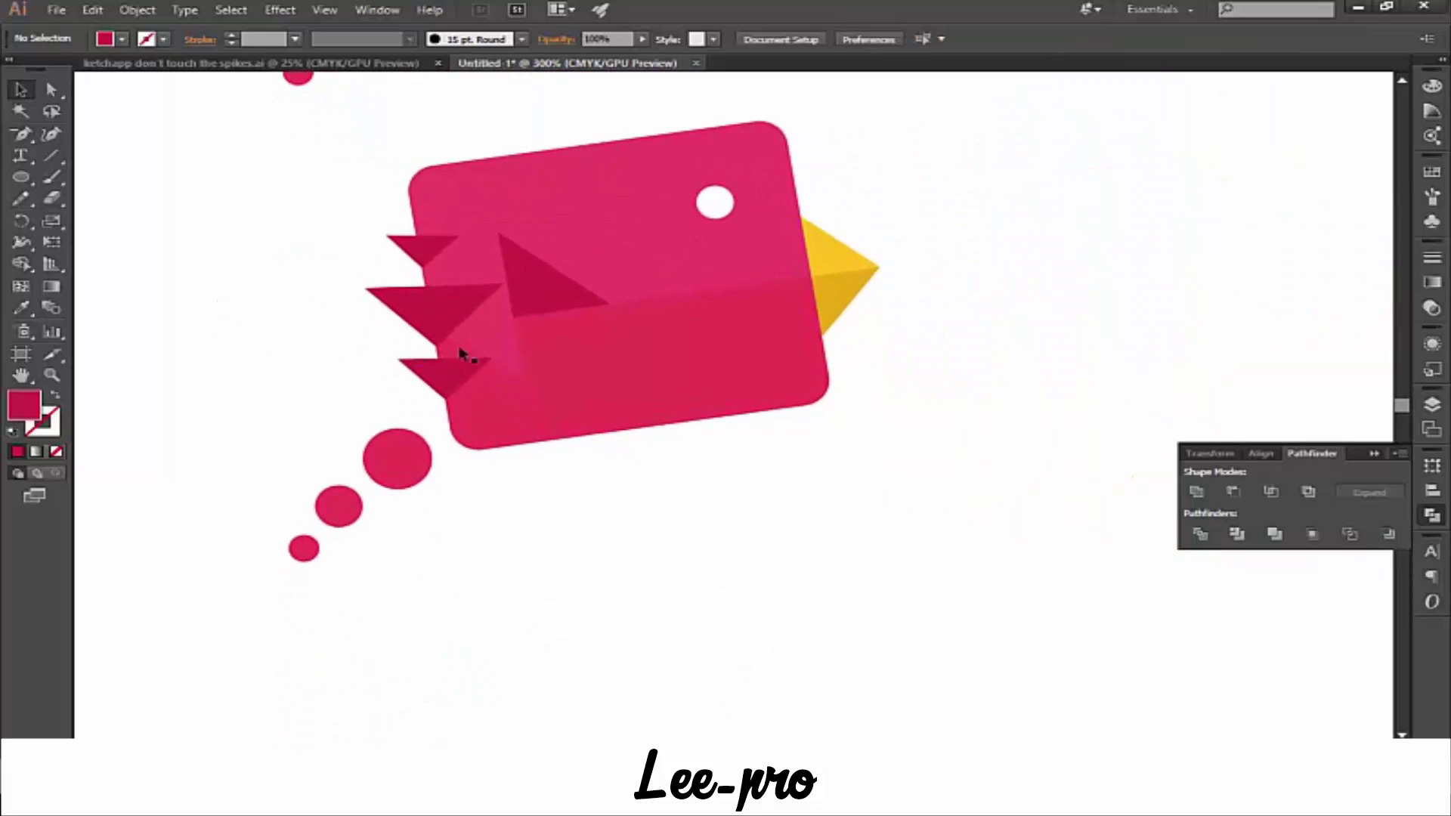
- Group the three spikes and unite them with the pink body using Pathfinder
left_click(444, 278)
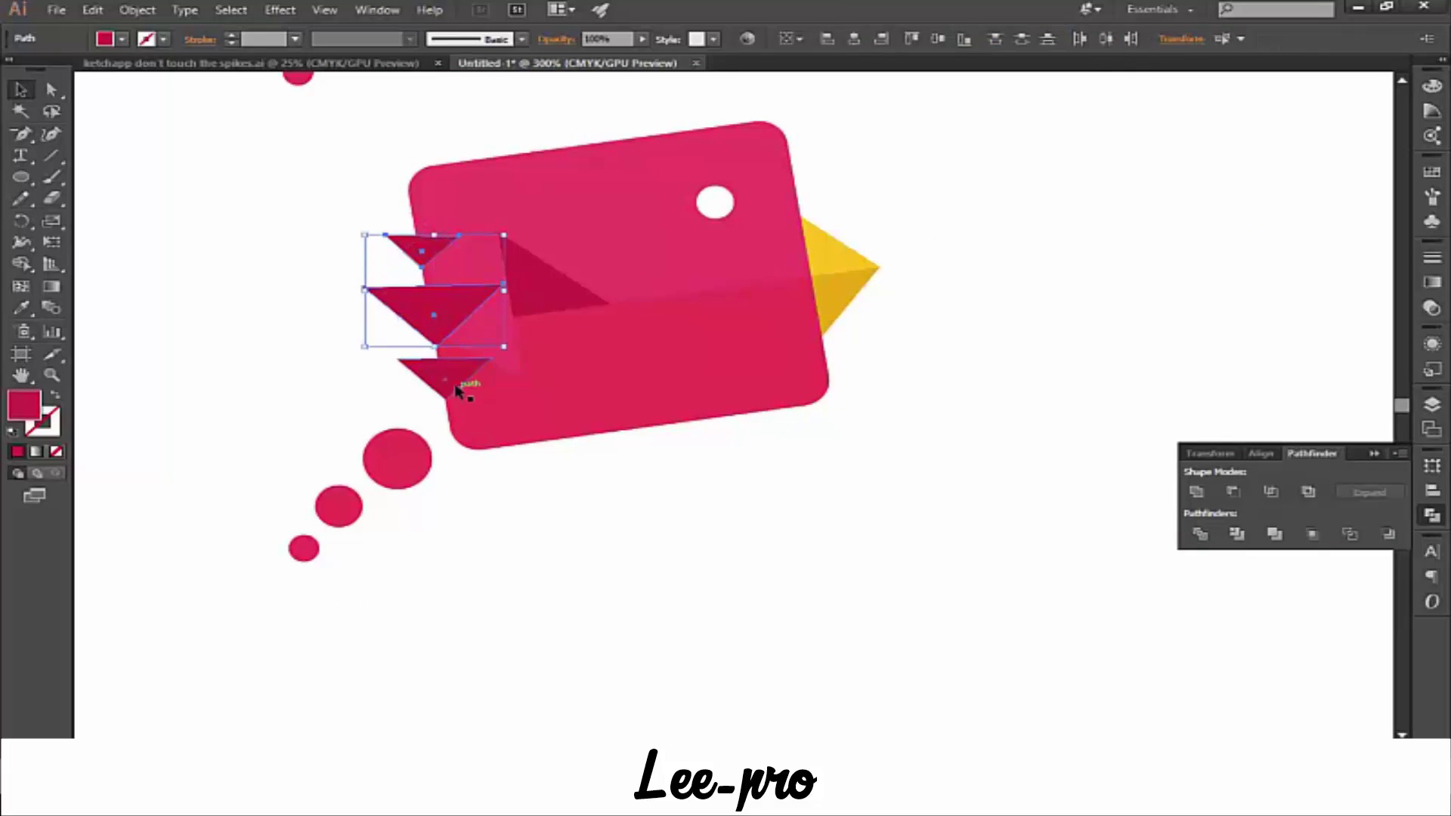
left_click(456, 385, "shift")
key("ctrl+g")
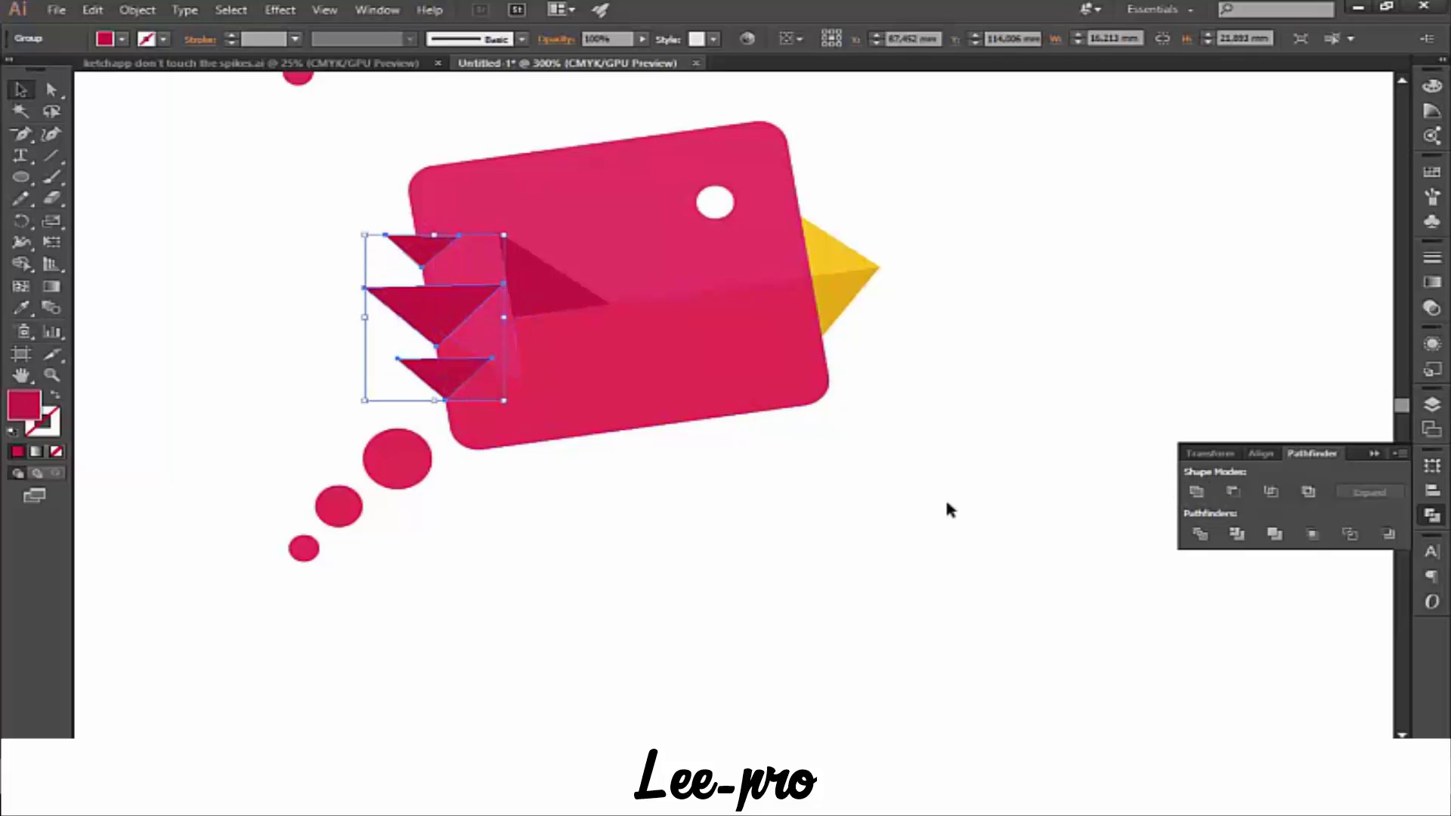
left_click(950, 510)
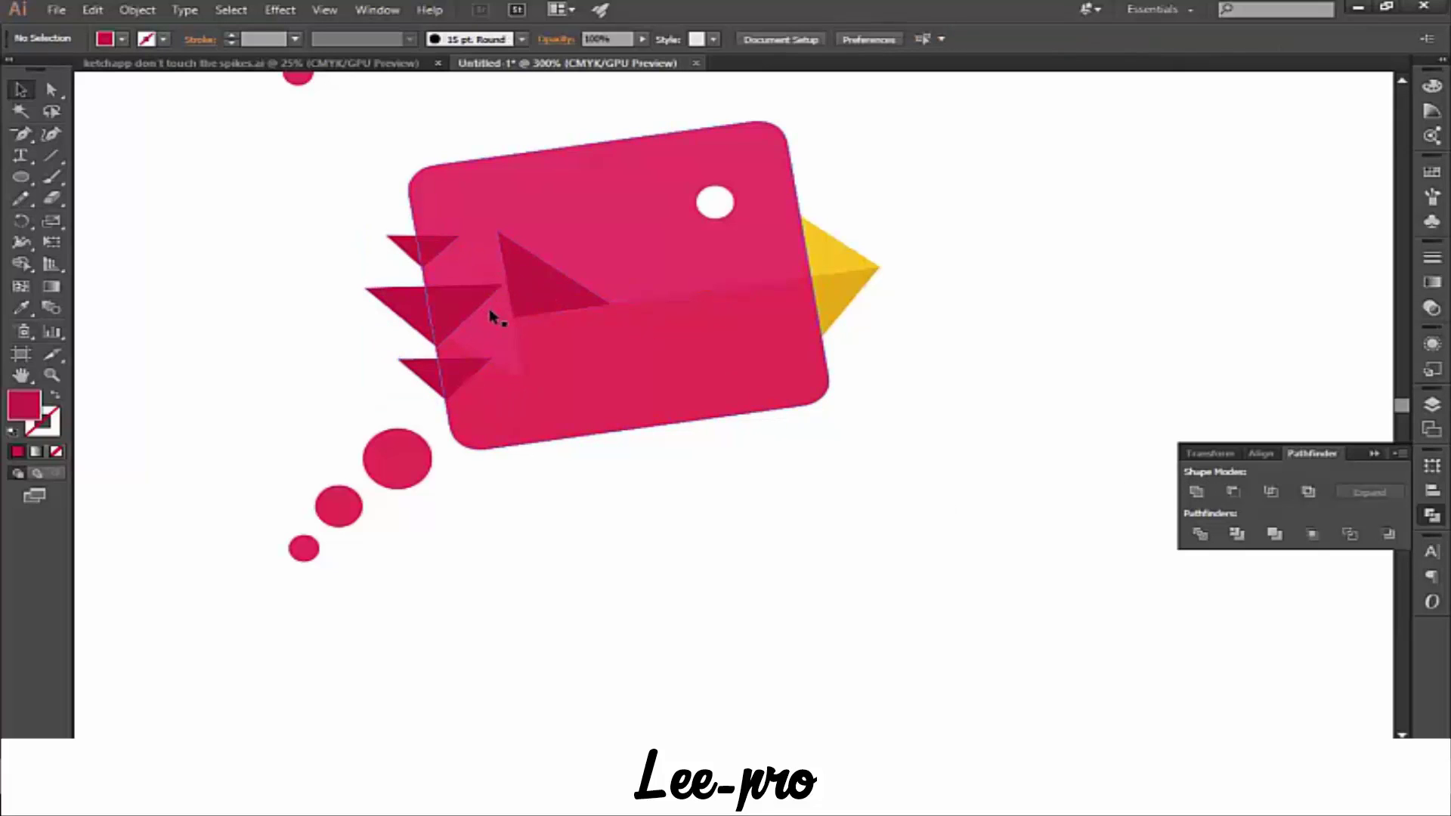
left_click(489, 316)
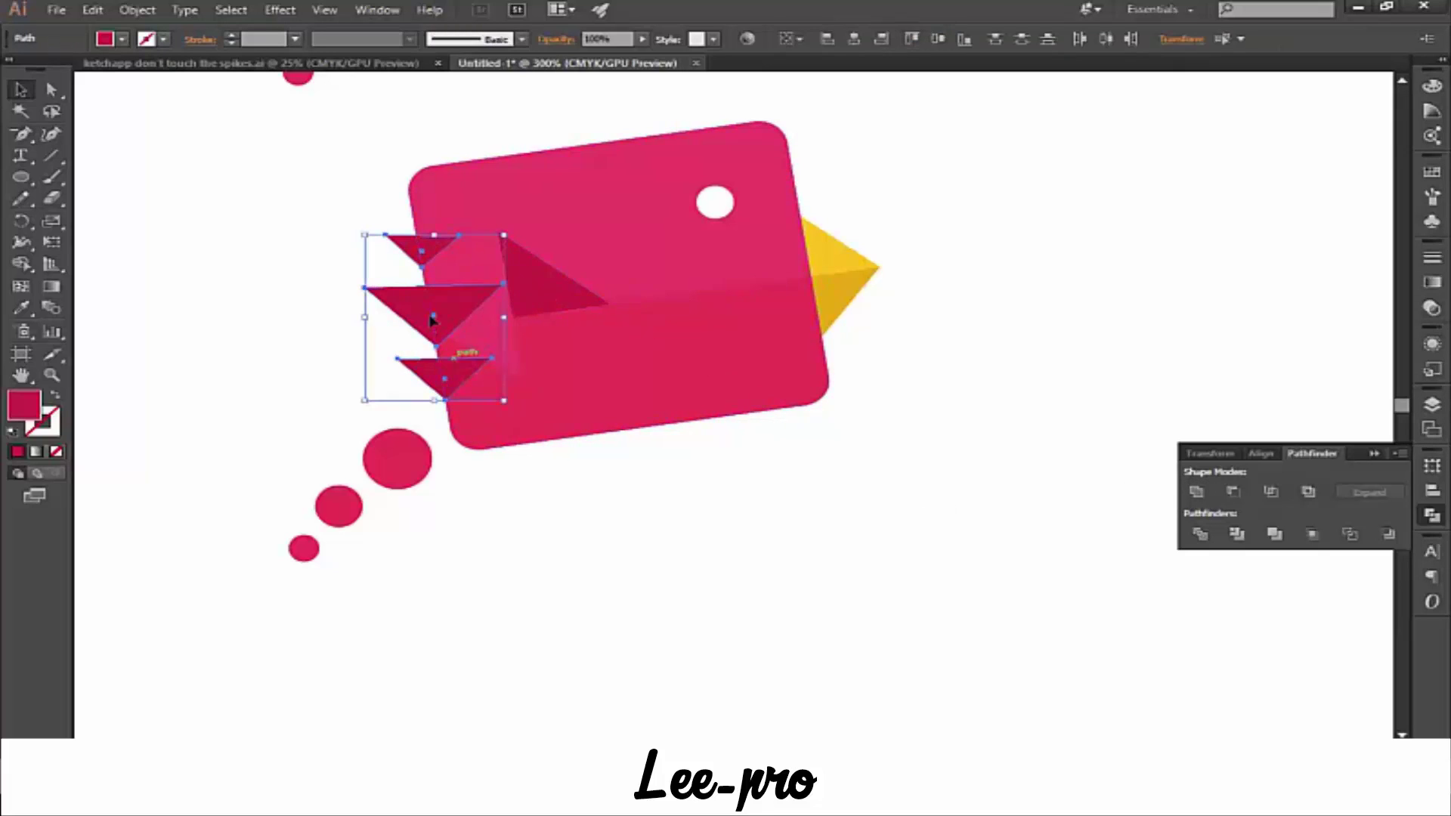
left_click(637, 237, "shift")
left_click(1196, 492)
left_click(1059, 518)
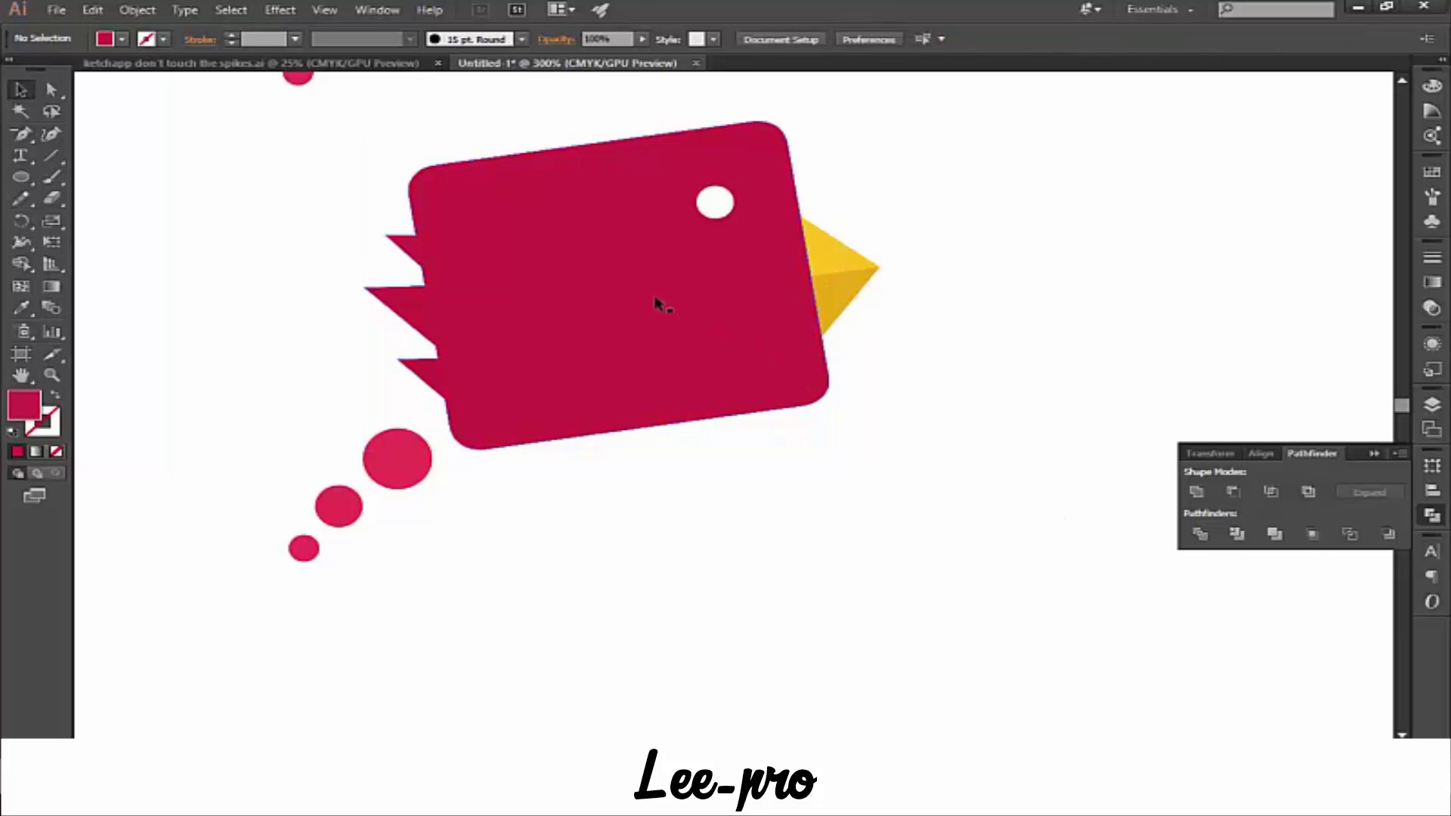
- Send the merged crimson shape to the back so the pink panel shows, then reselect it
right_click(639, 297)
mouse_move(694, 543)
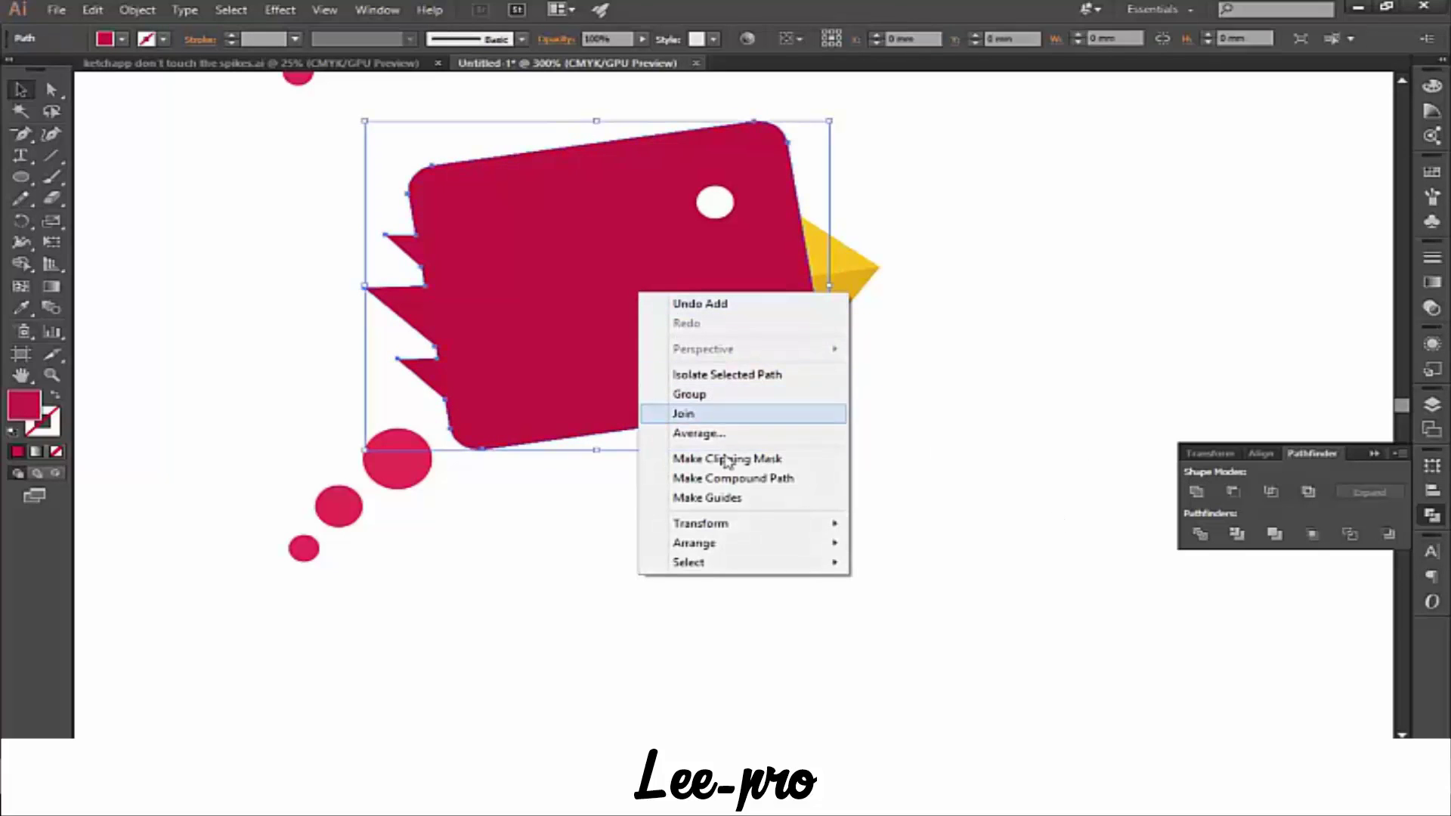
left_click(955, 605)
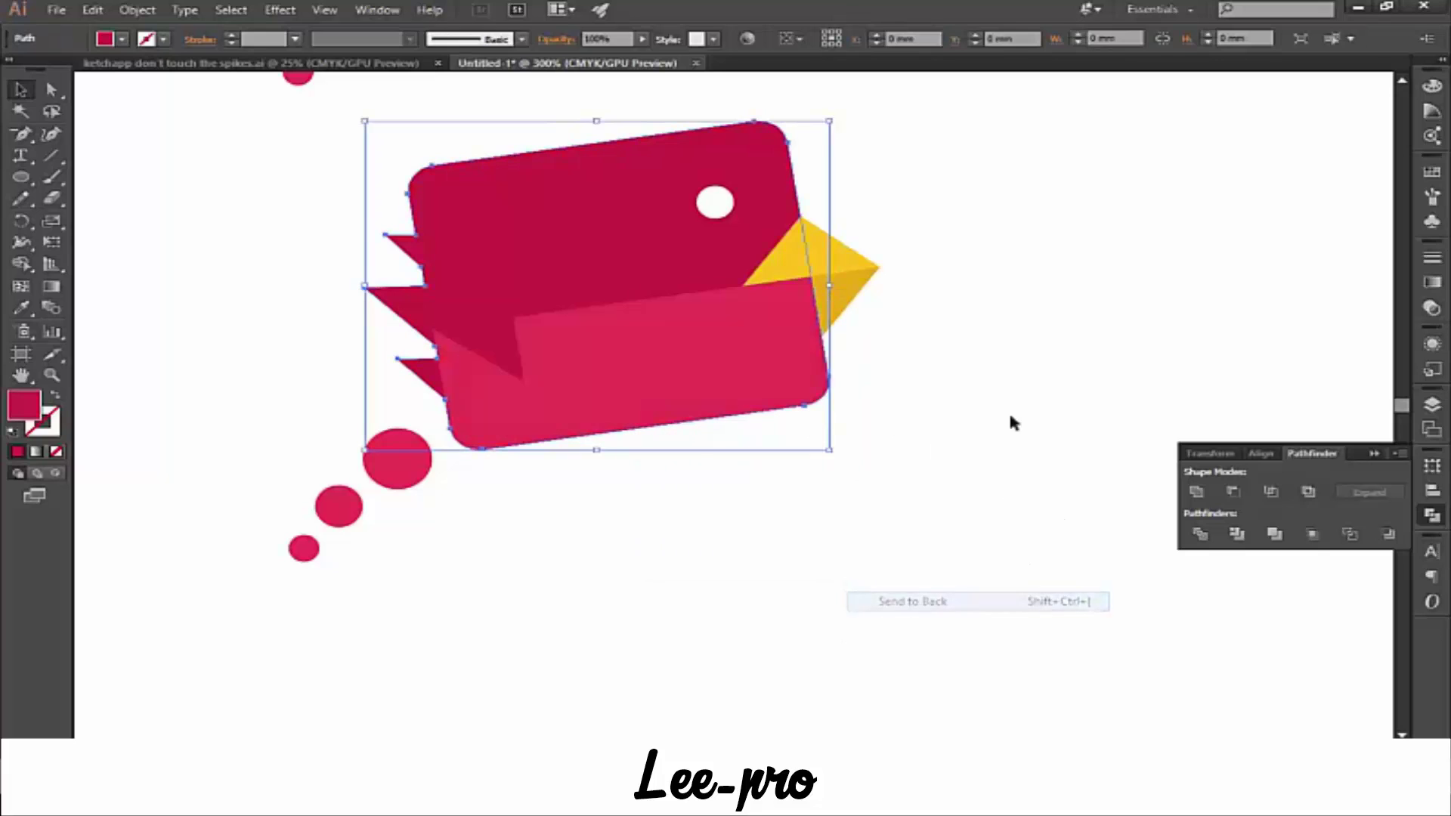
left_click(1008, 409)
left_click_drag(604, 235, 523, 222)
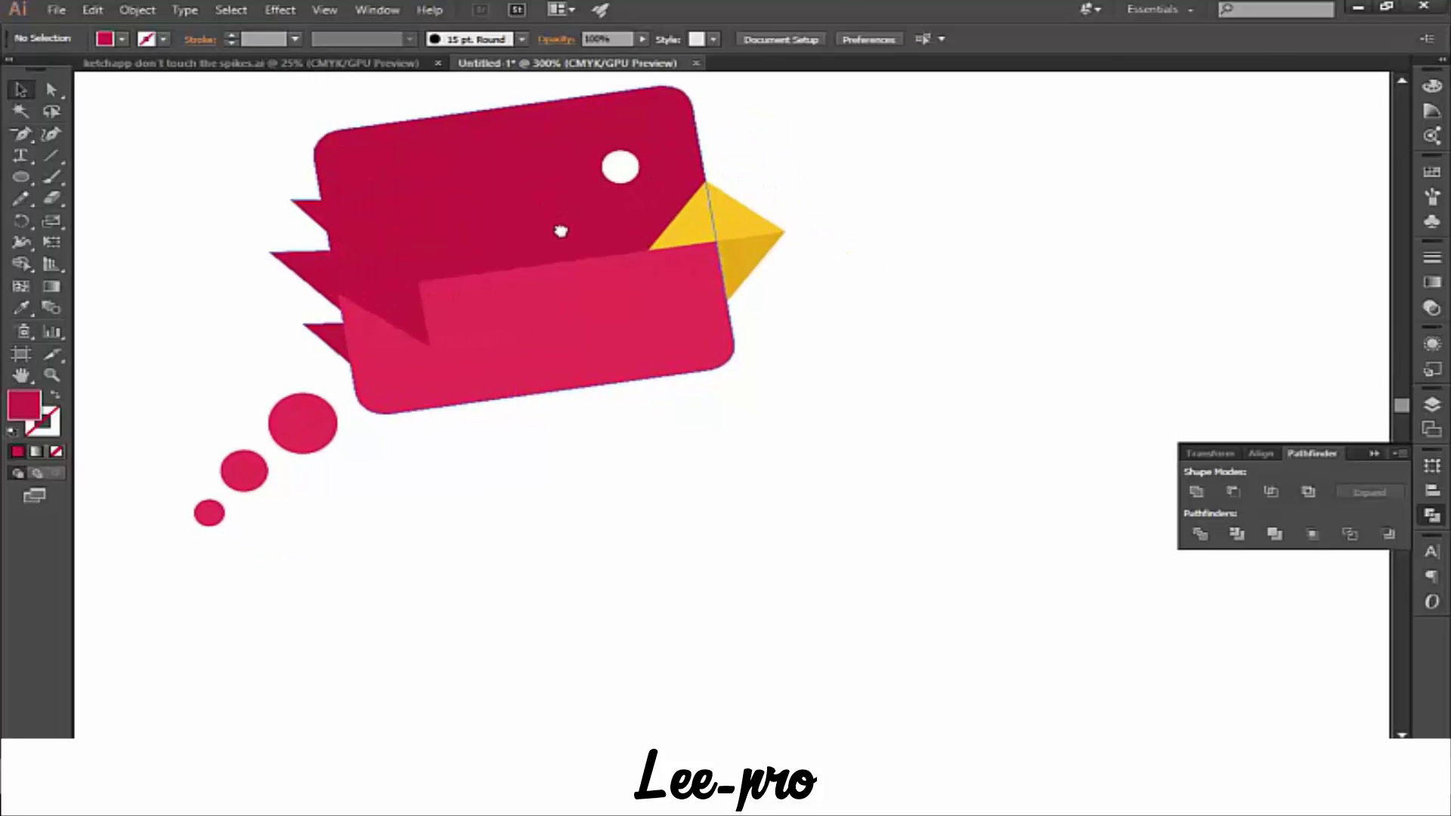
left_click(478, 231)
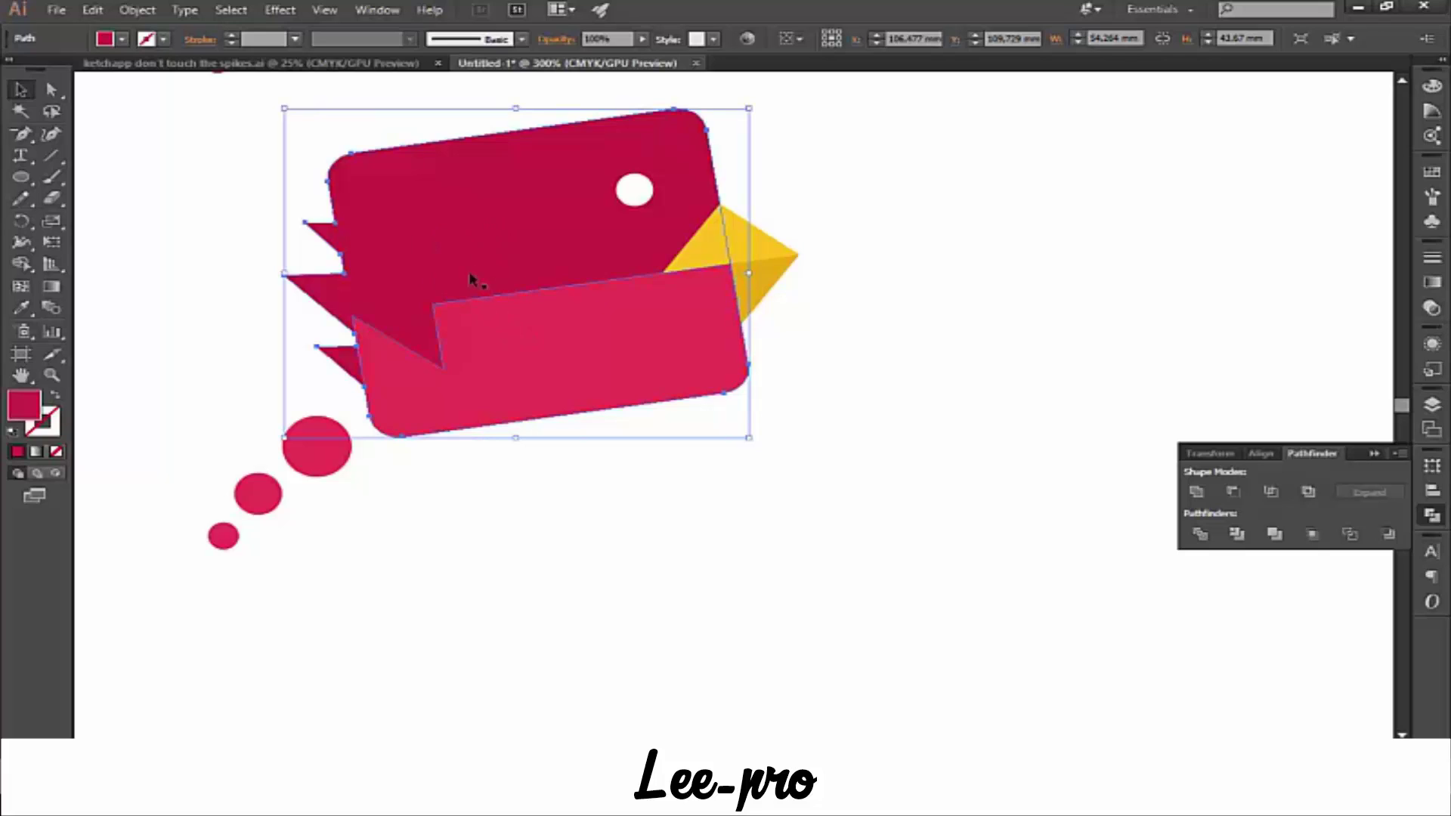
- Change the back shape's fill from crimson to a dark navy in the Color Picker
left_click(446, 234)
double_click(29, 407)
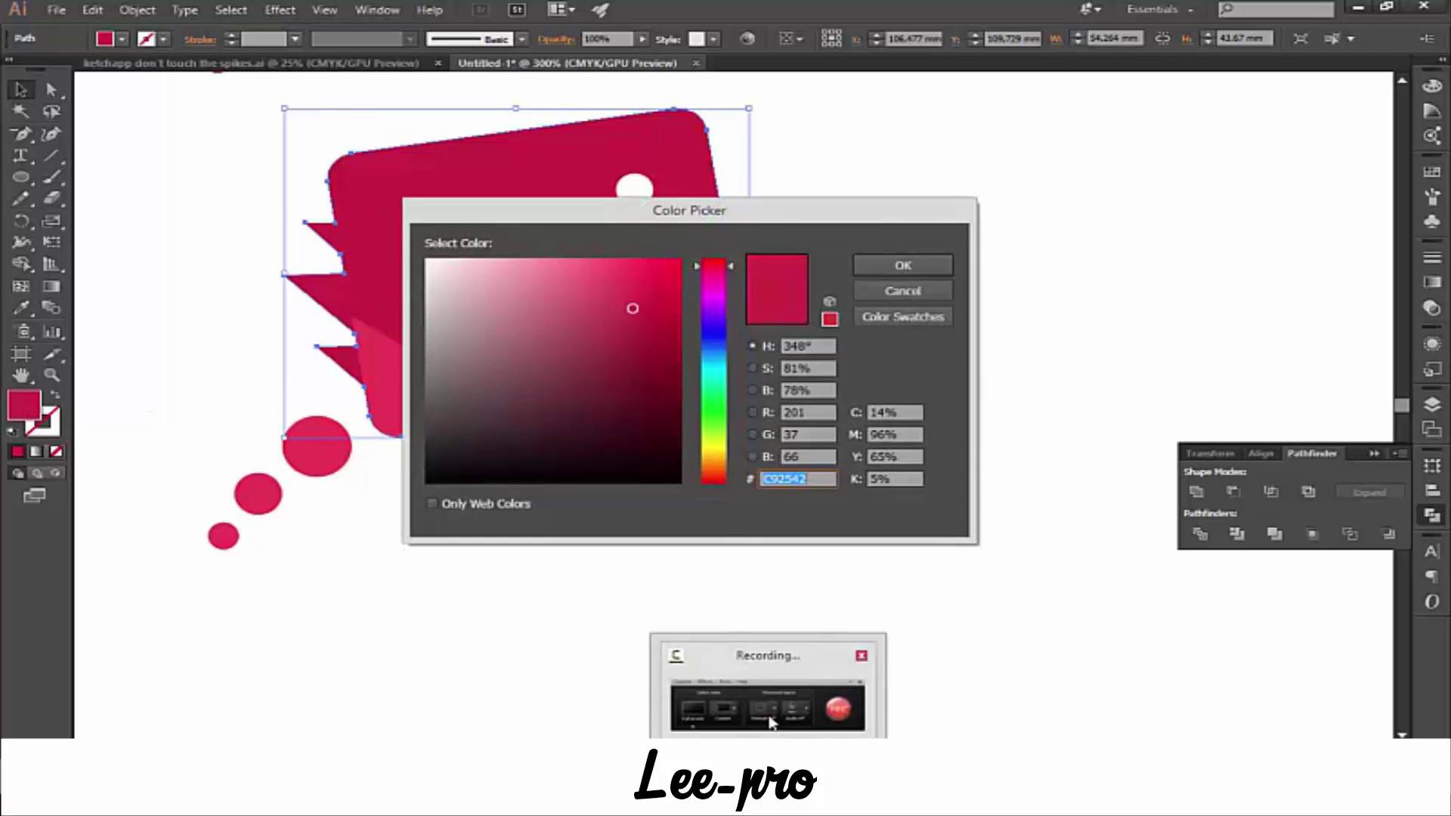
left_click(773, 722)
left_click(1290, 732)
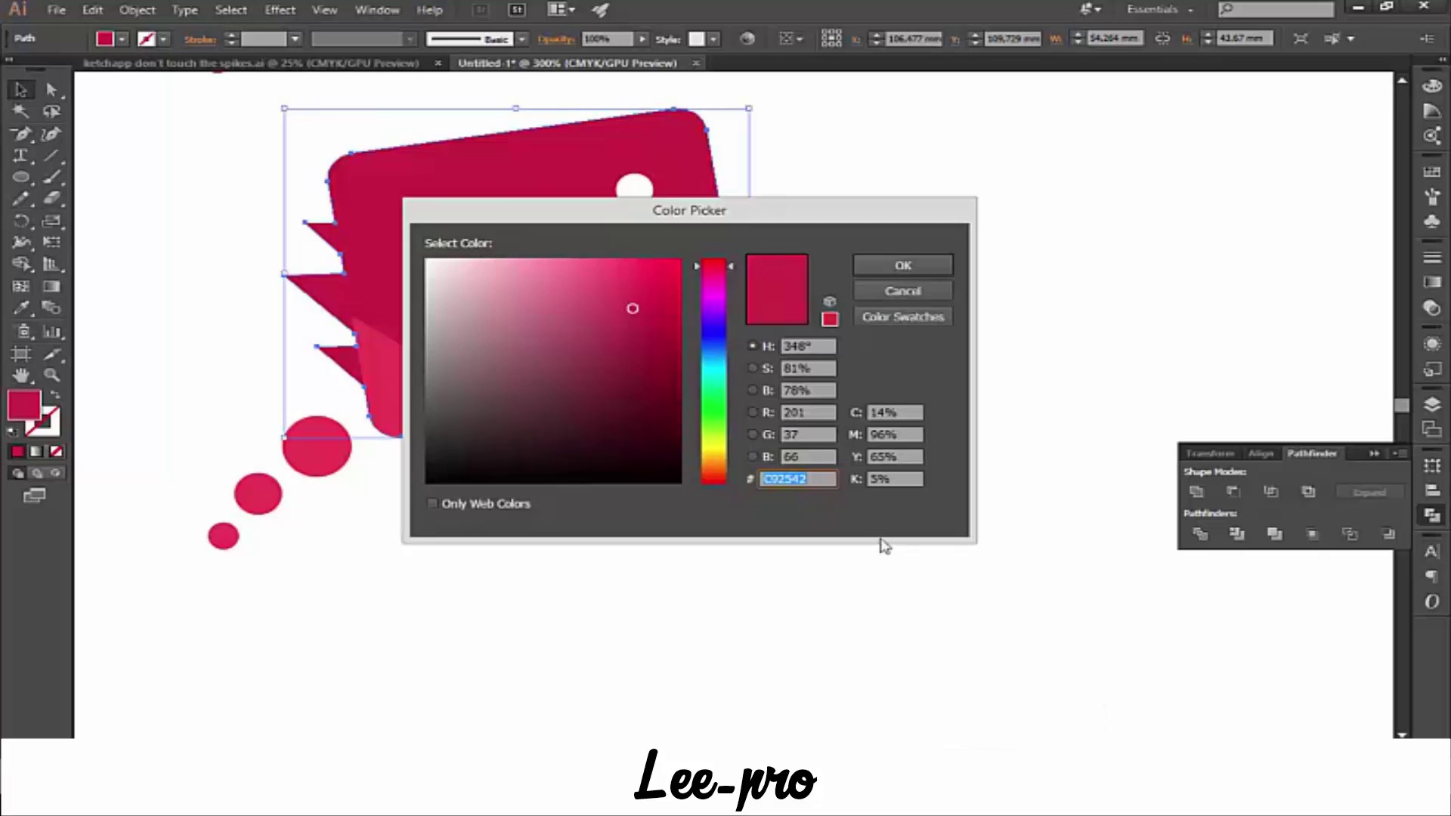
left_click_drag(716, 370, 715, 348)
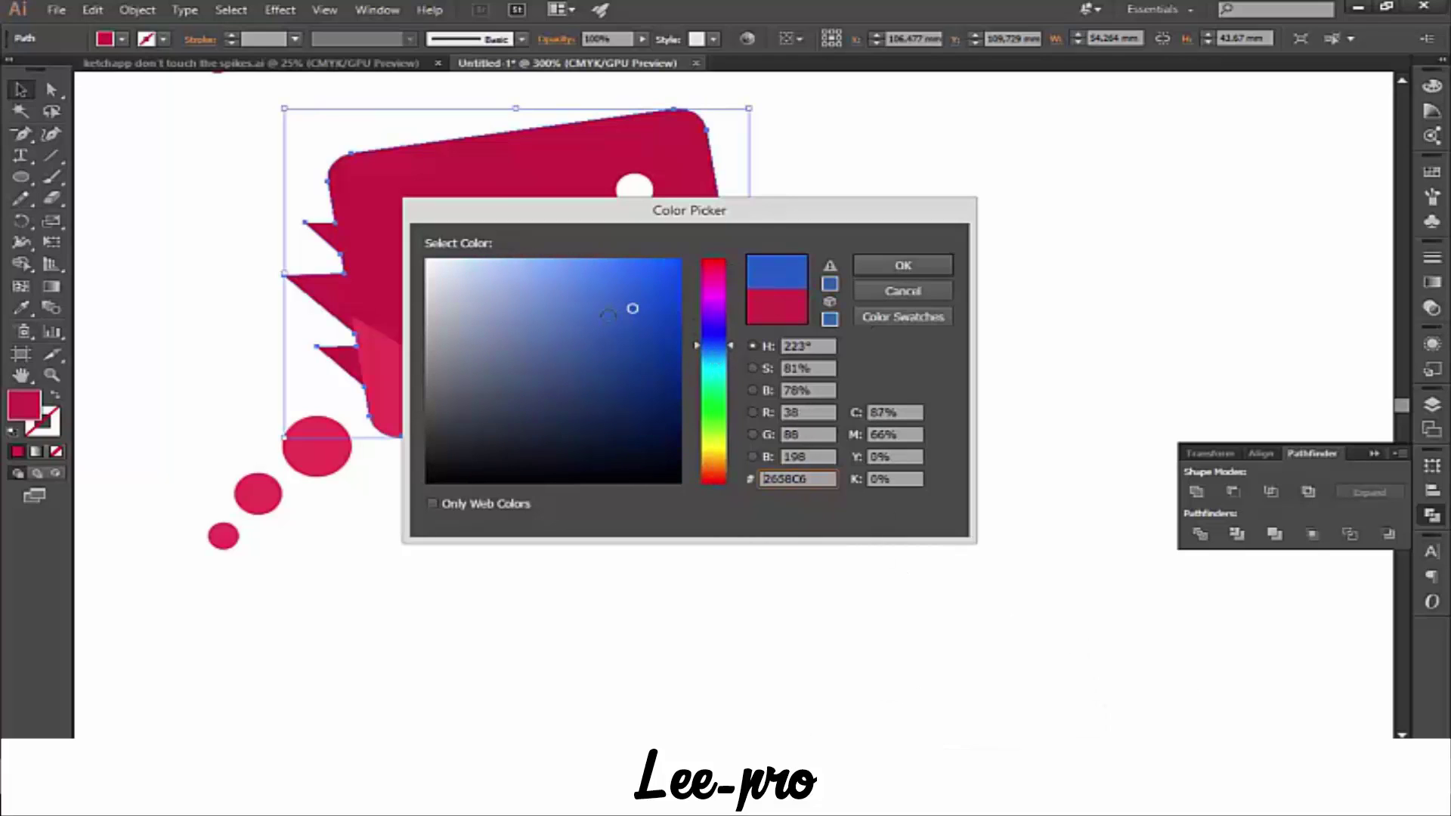
mouse_move(632, 308)
left_mouse_down()
mouse_move(637, 363)
mouse_move(545, 414)
left_mouse_up()
left_click(903, 266)
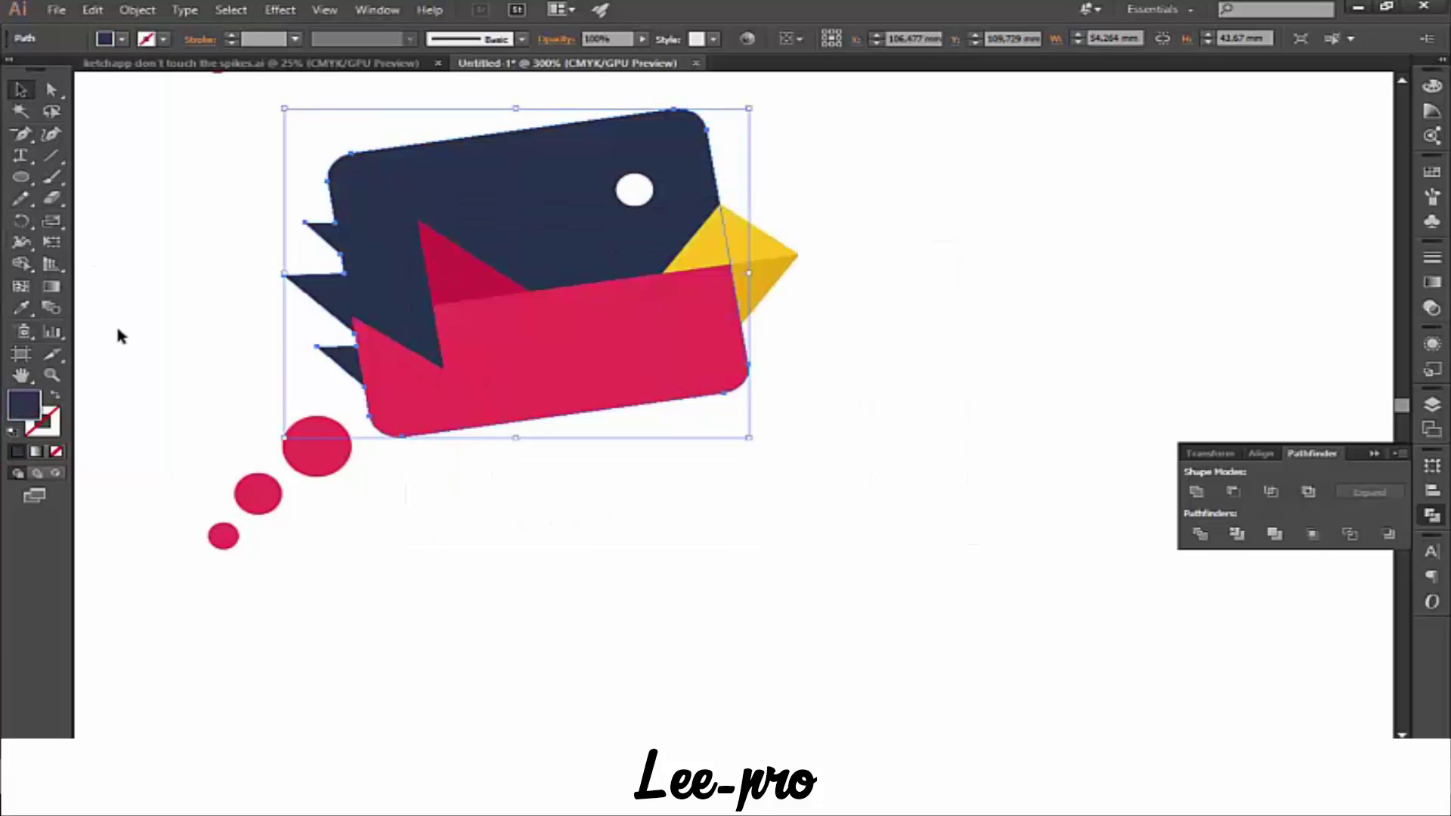
- Undo back to crimson and reapply the dark navy (2F3C5B) fill to the back shape
double_click(522, 242)
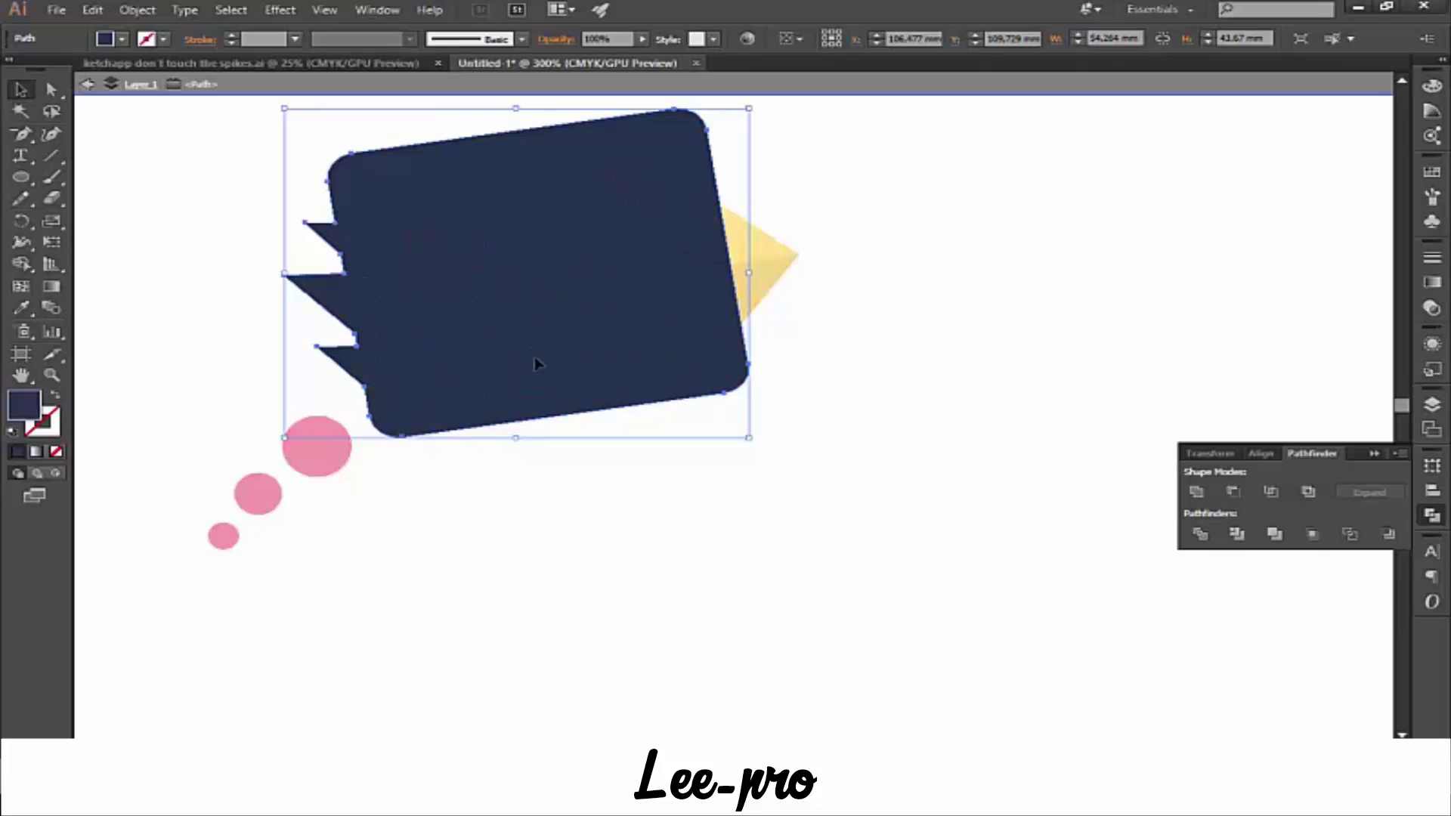
key("ctrl+z")
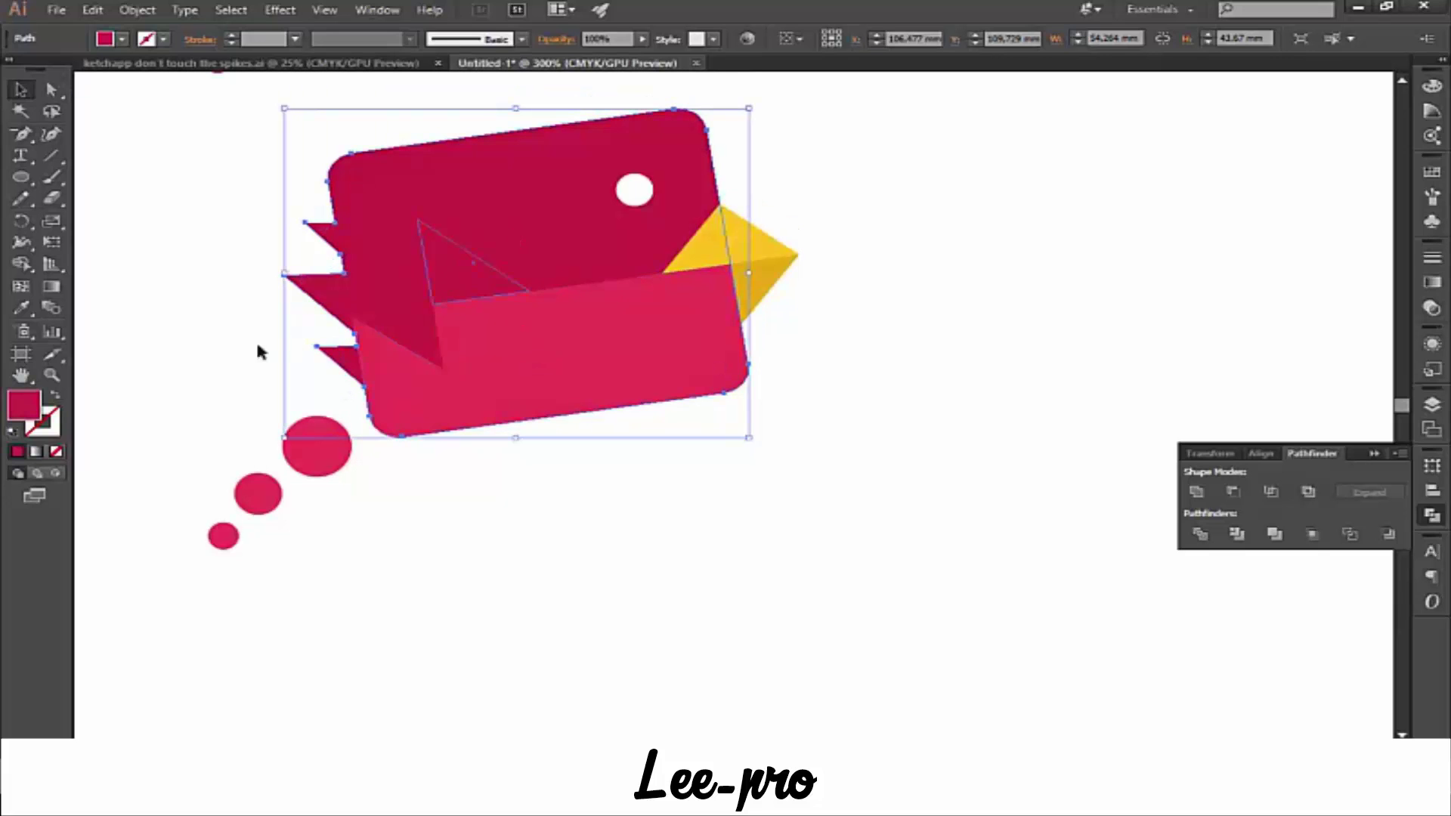
double_click(24, 406)
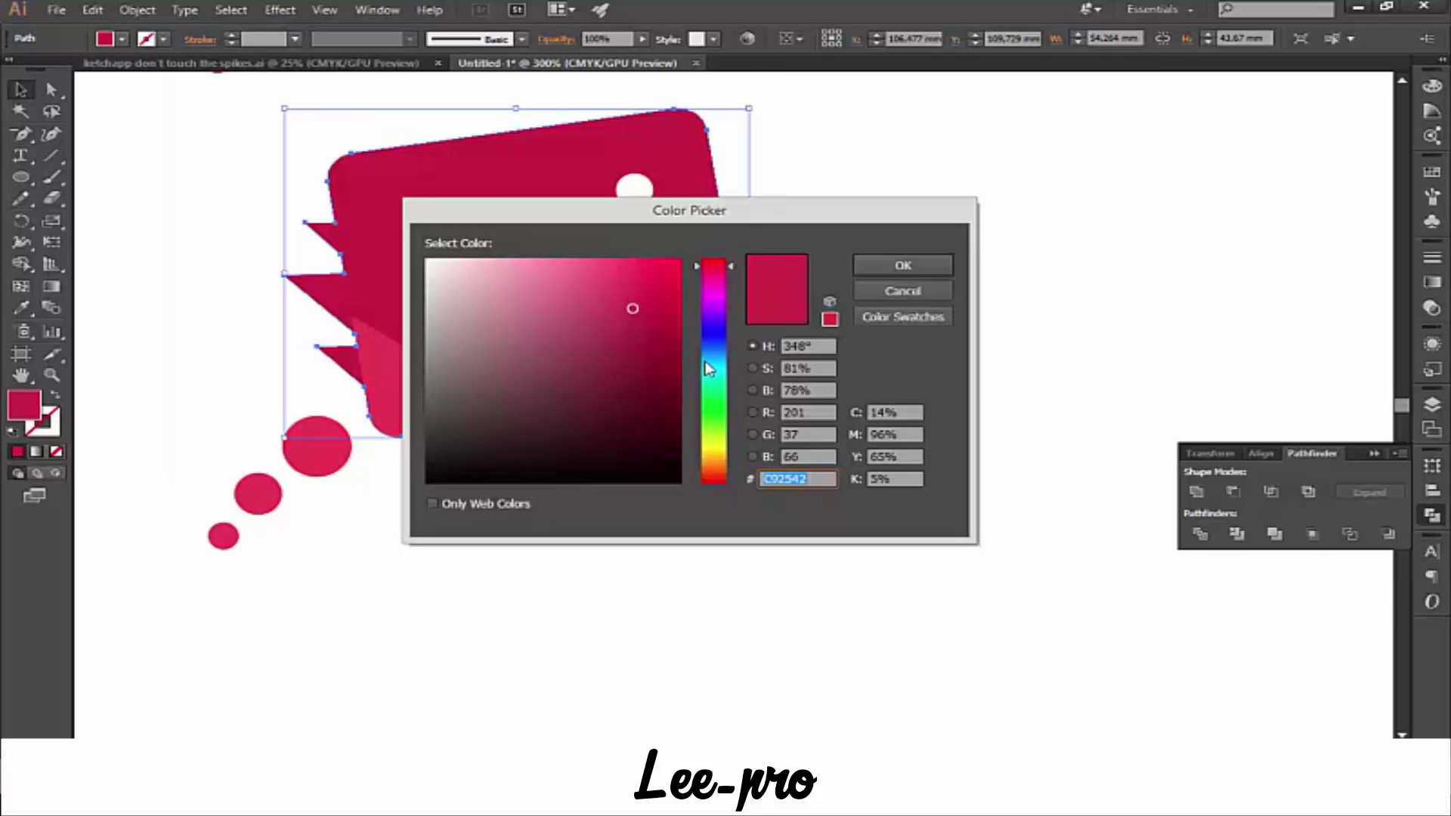
mouse_move(708, 368)
left_mouse_down()
mouse_move(720, 346)
mouse_move(540, 392)
mouse_move(549, 403)
left_mouse_up()
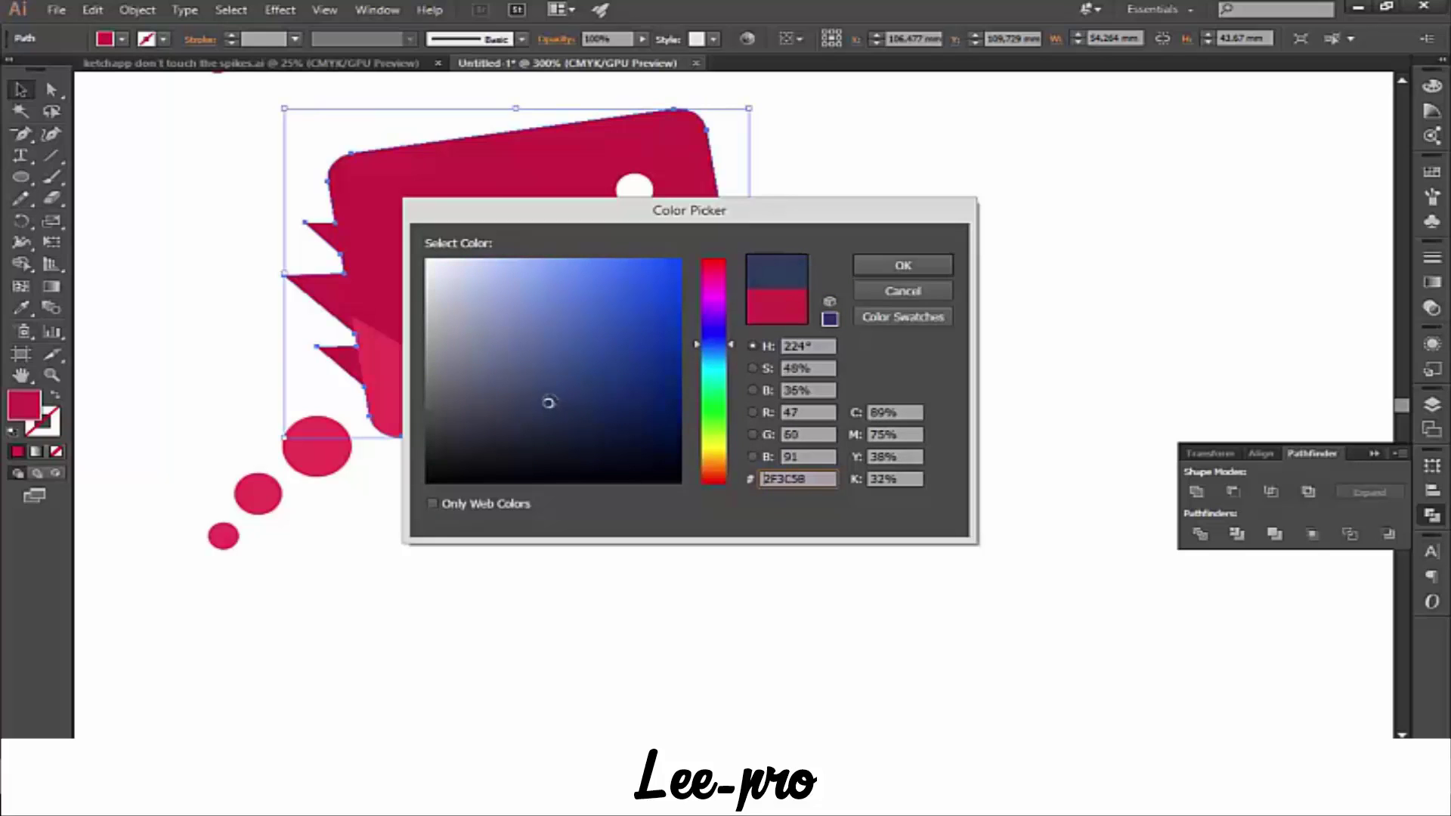
left_click(901, 265)
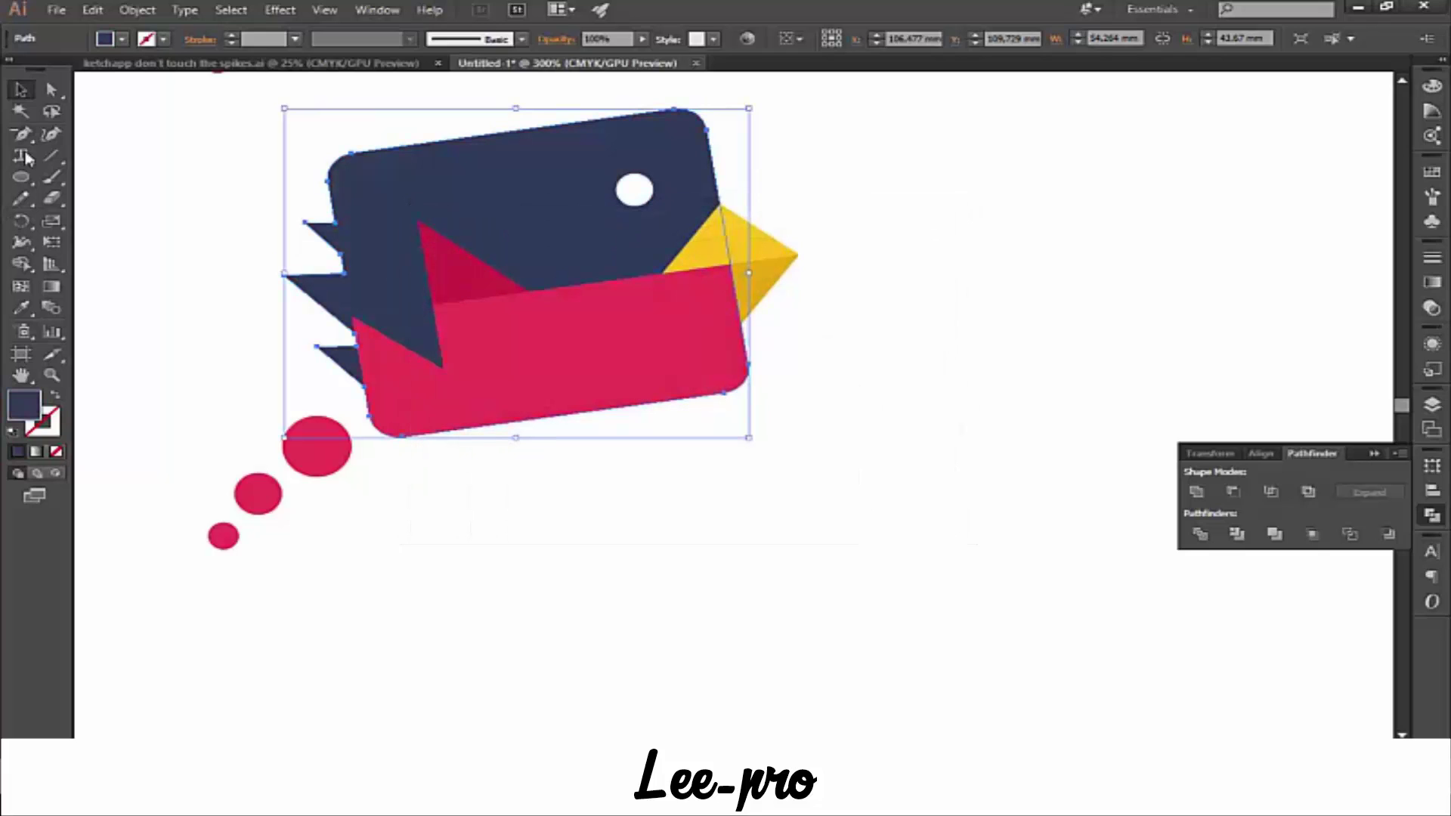
- Sample the body's navy onto the pink front panel and darken it to 222C42
left_click(212, 250)
left_click(453, 390)
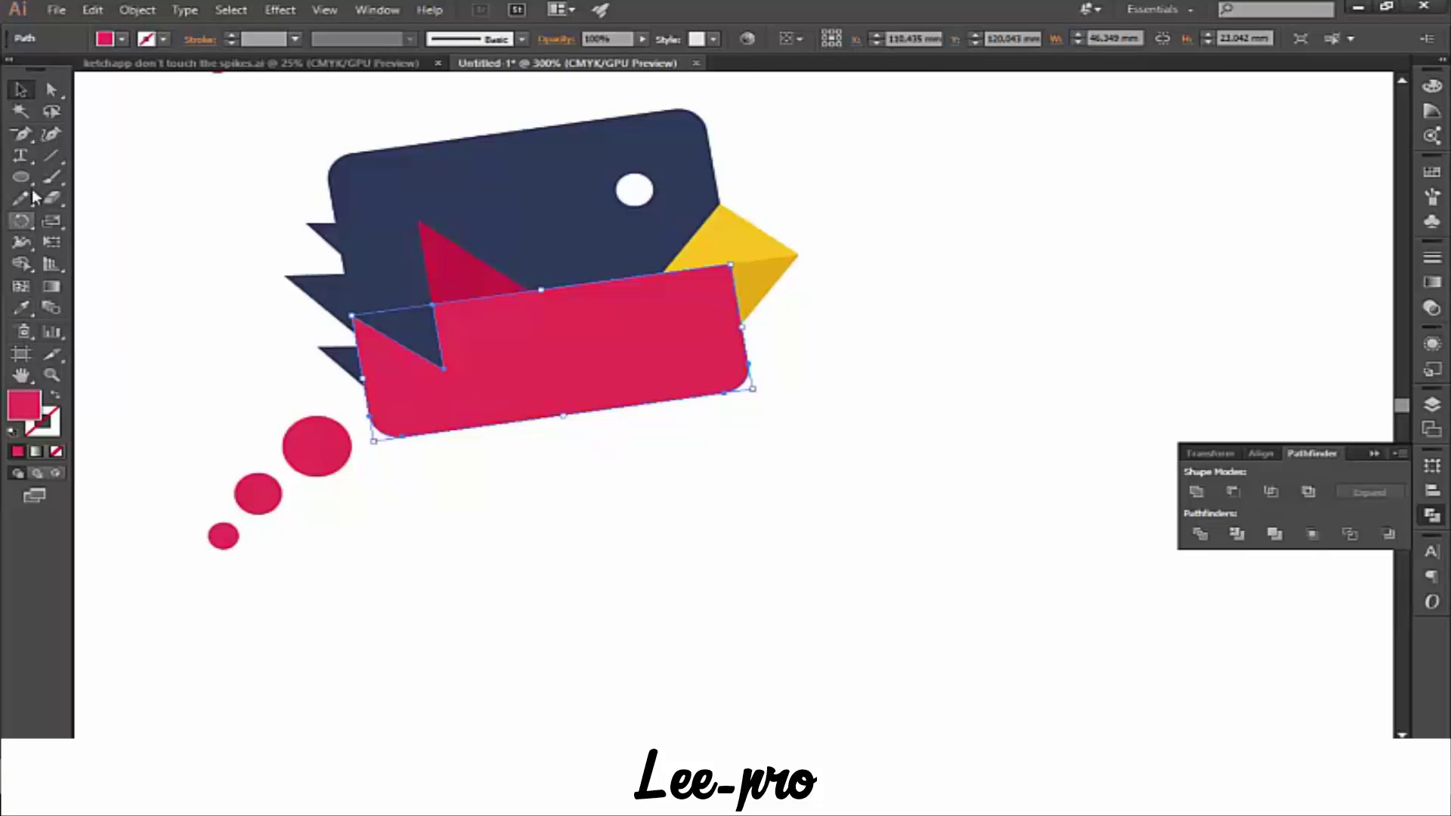
left_click(15, 316)
left_click(529, 211)
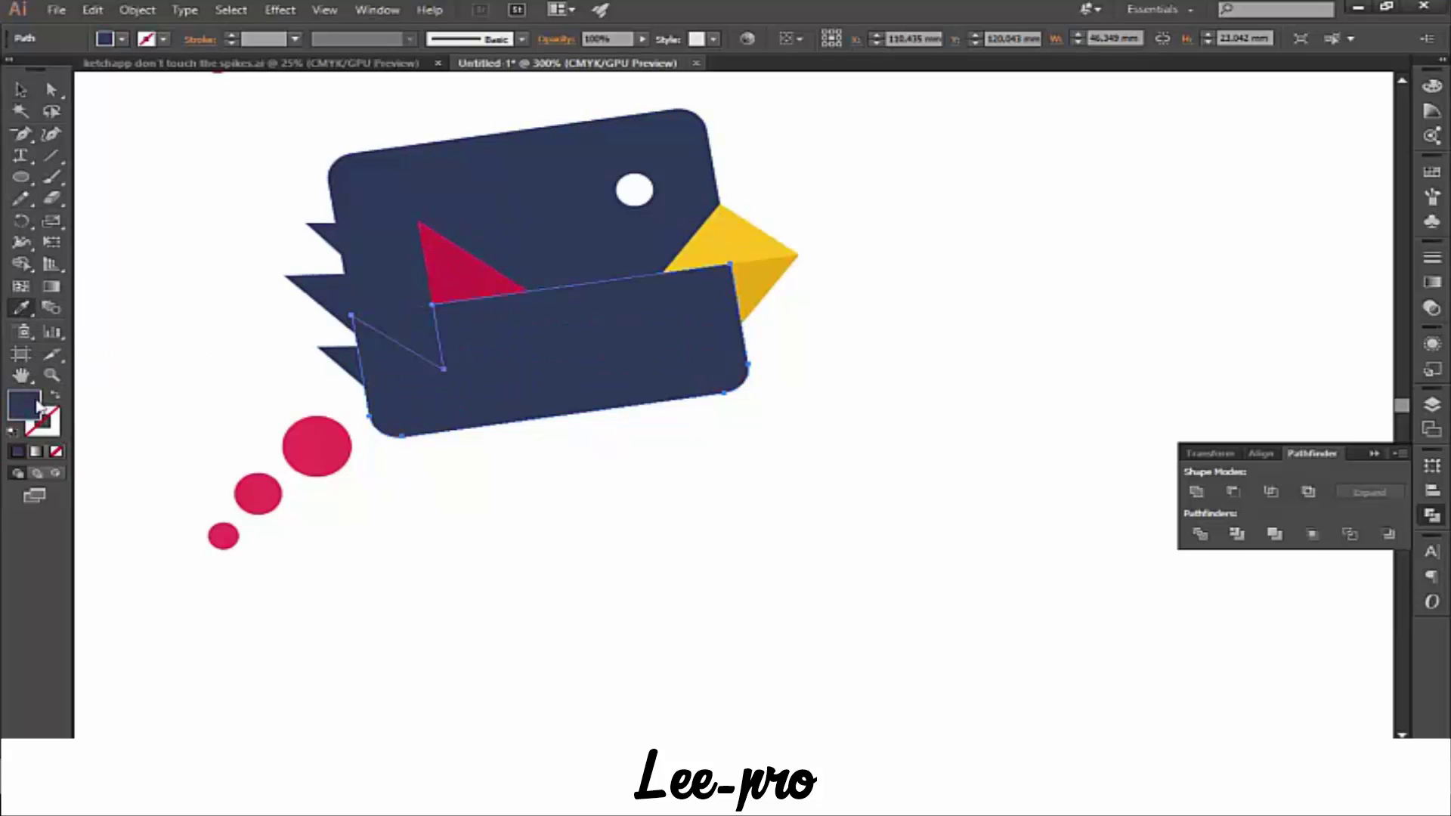
double_click(28, 408)
left_click_drag(548, 406, 548, 425)
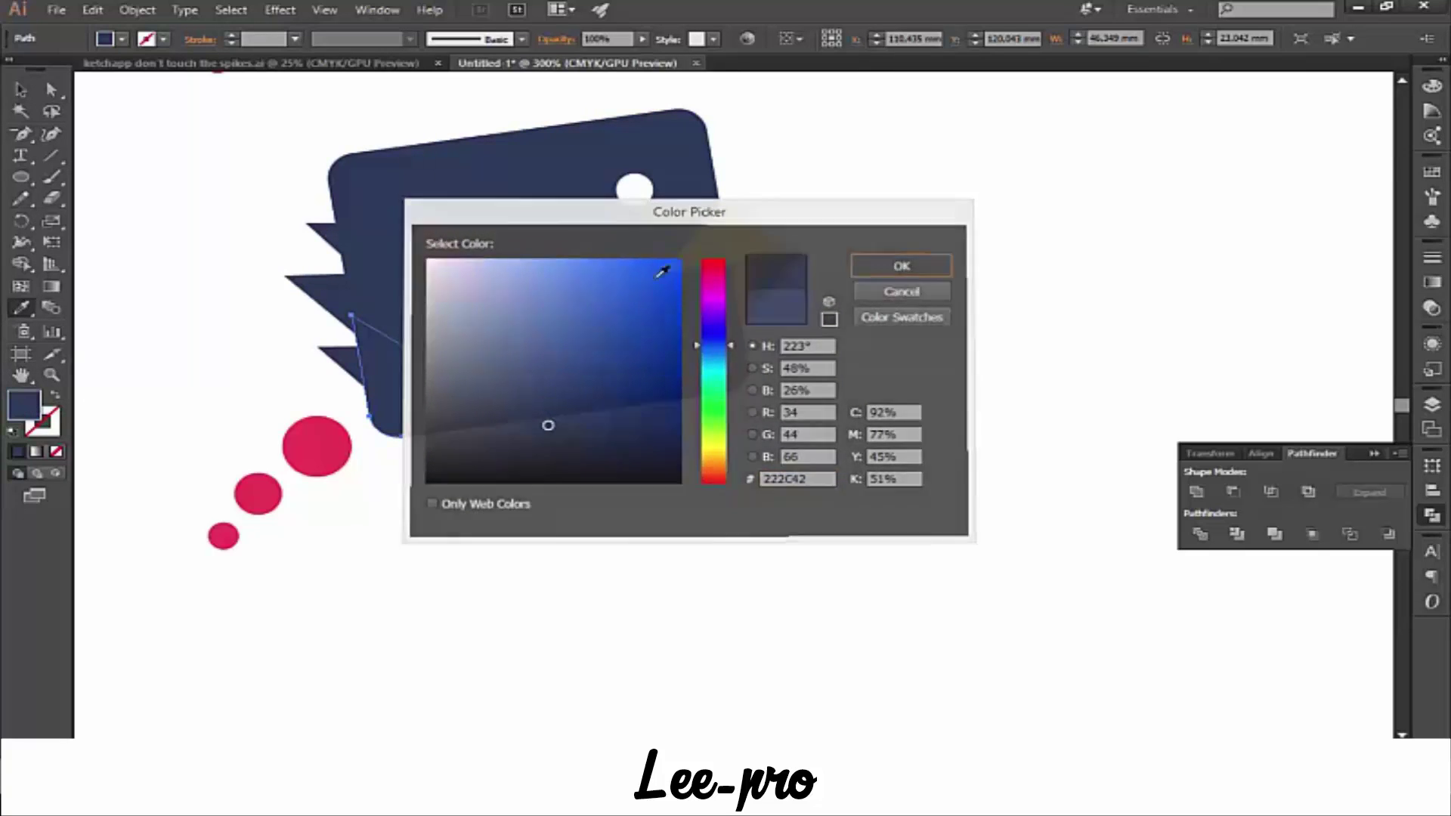
left_click(903, 265)
left_click(21, 89)
- Sample the navy onto the red wing triangle and darken it further to 182333
left_click(169, 210)
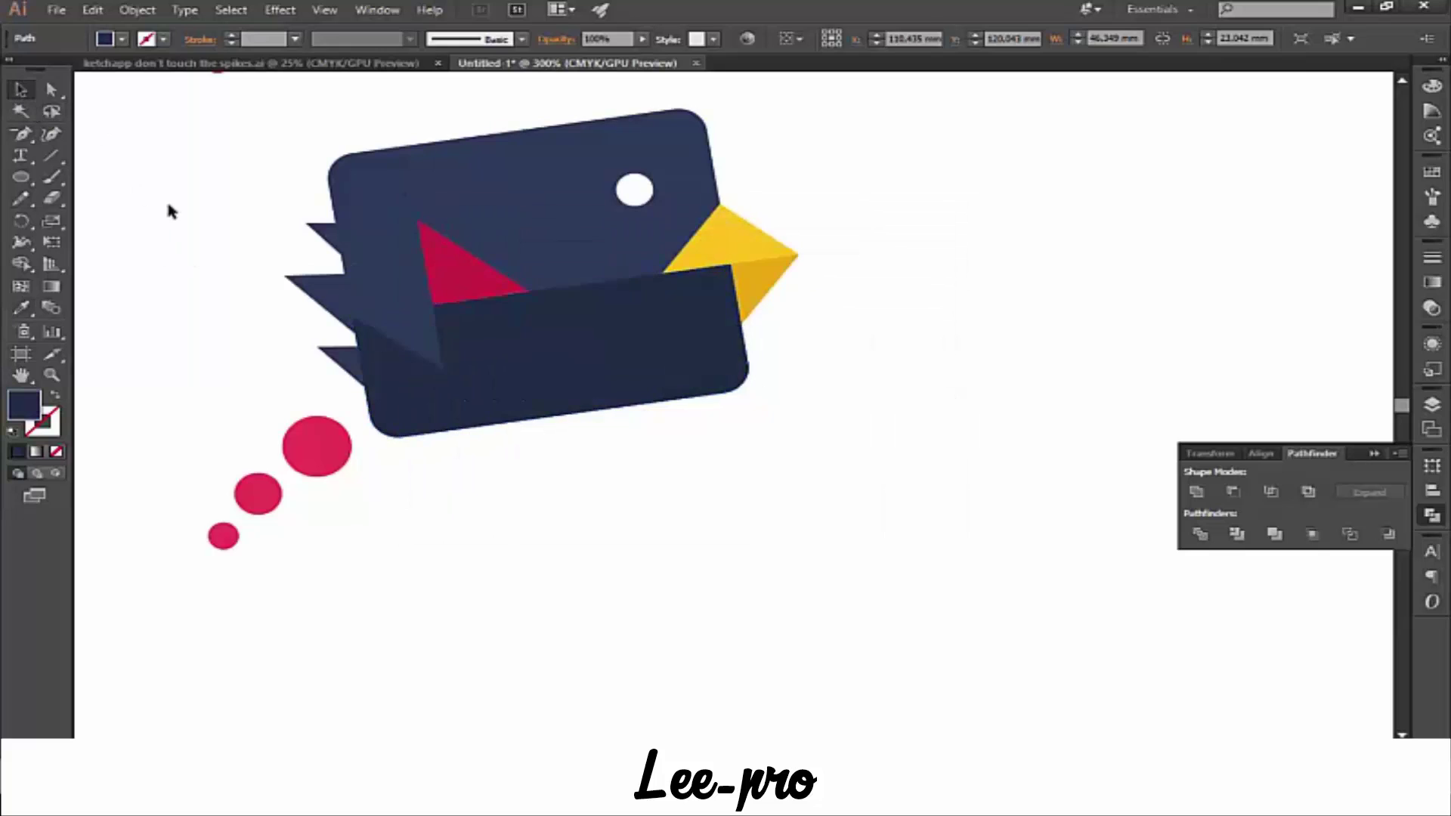
left_click(479, 286)
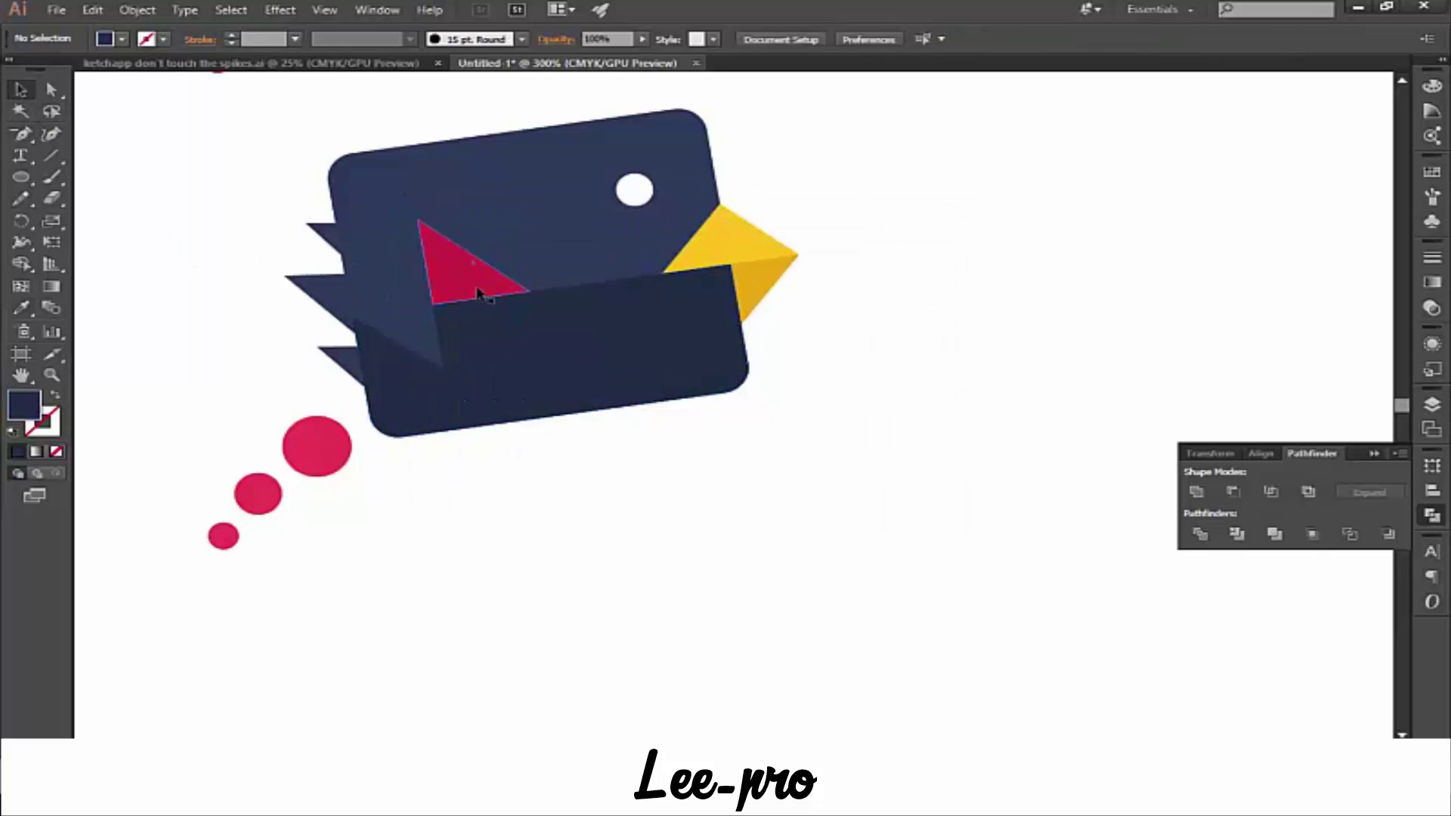
left_click(21, 307)
left_click(490, 347)
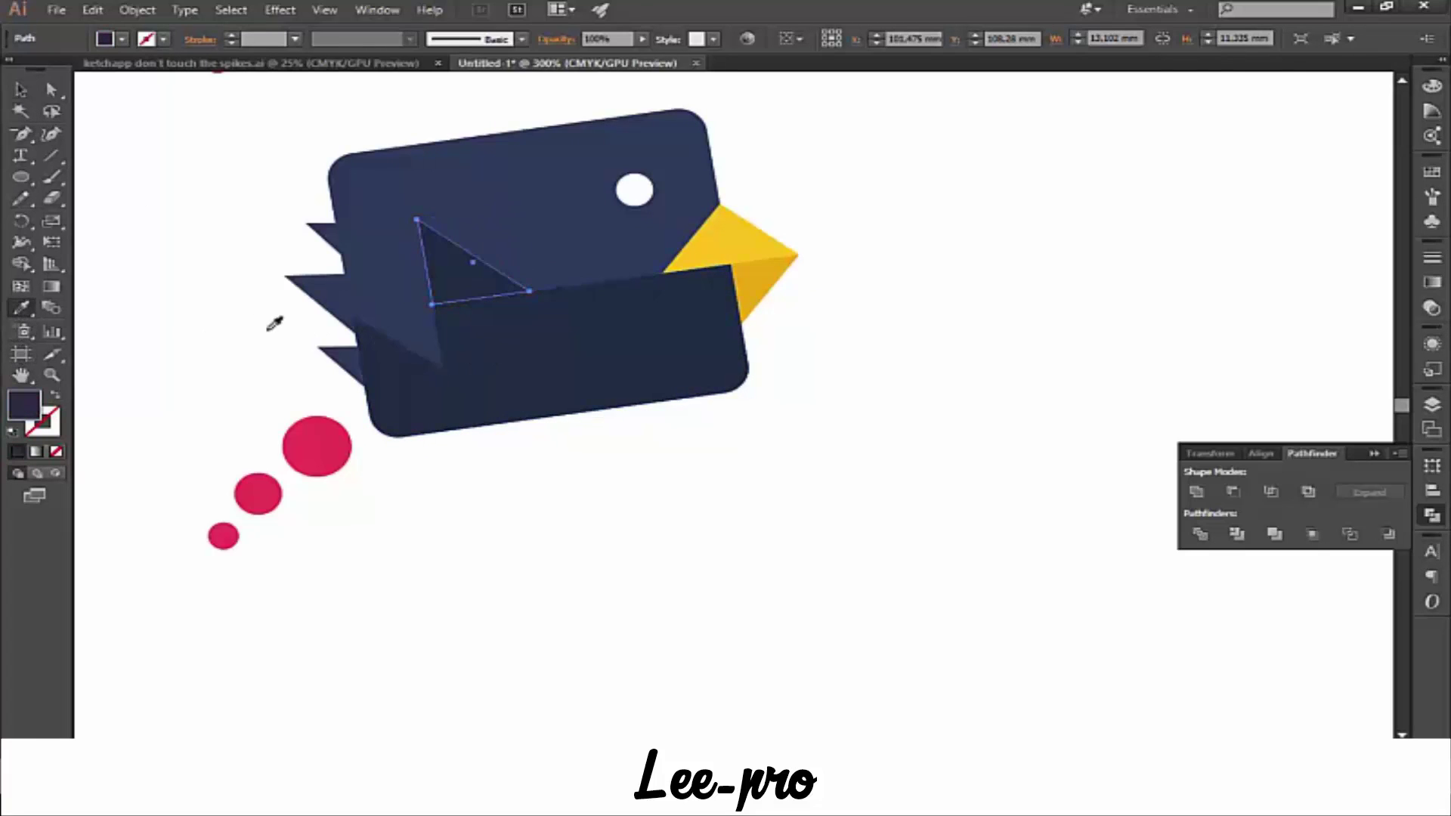
double_click(24, 406)
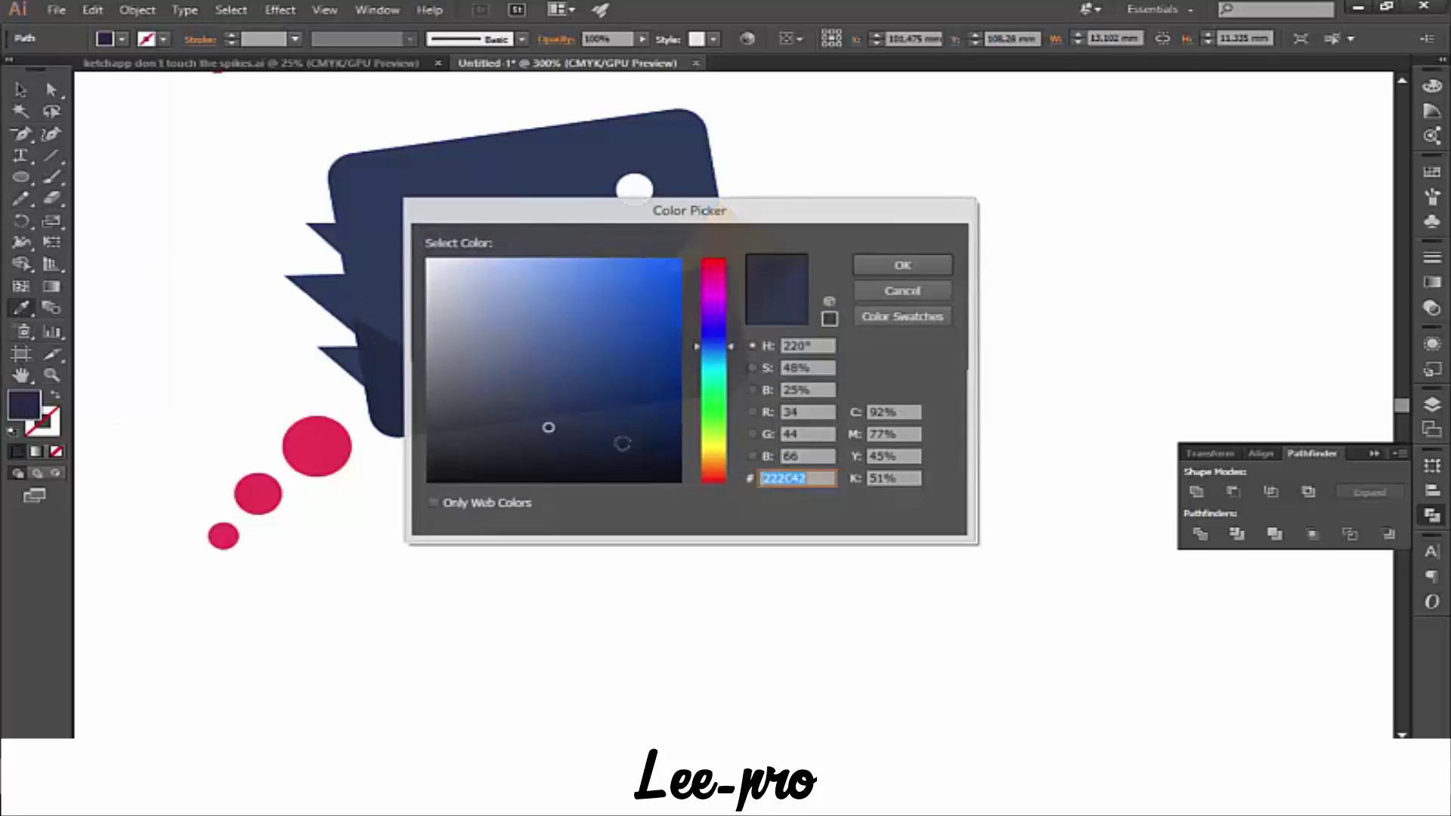
left_click_drag(549, 429, 548, 446)
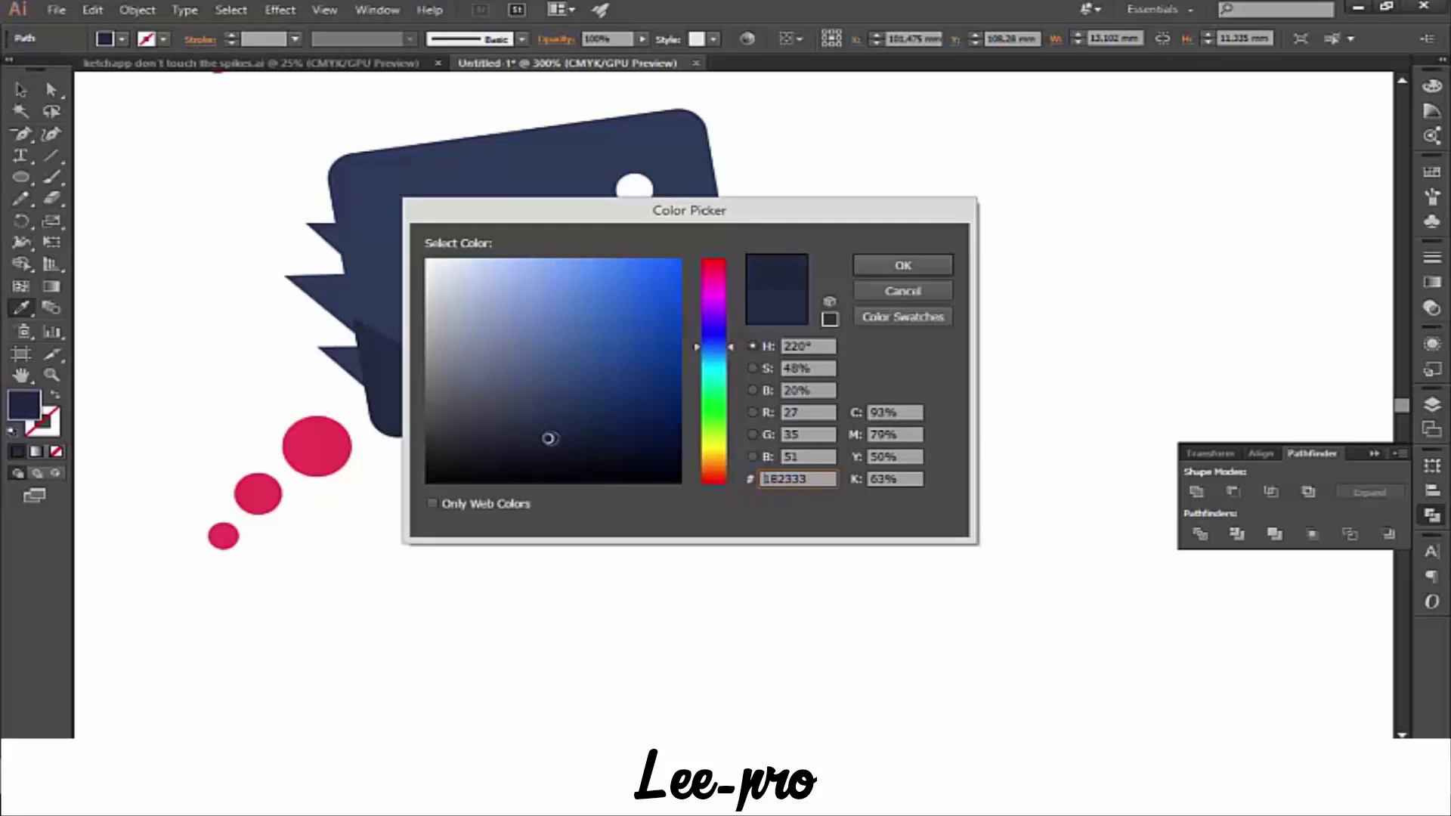
left_click(903, 266)
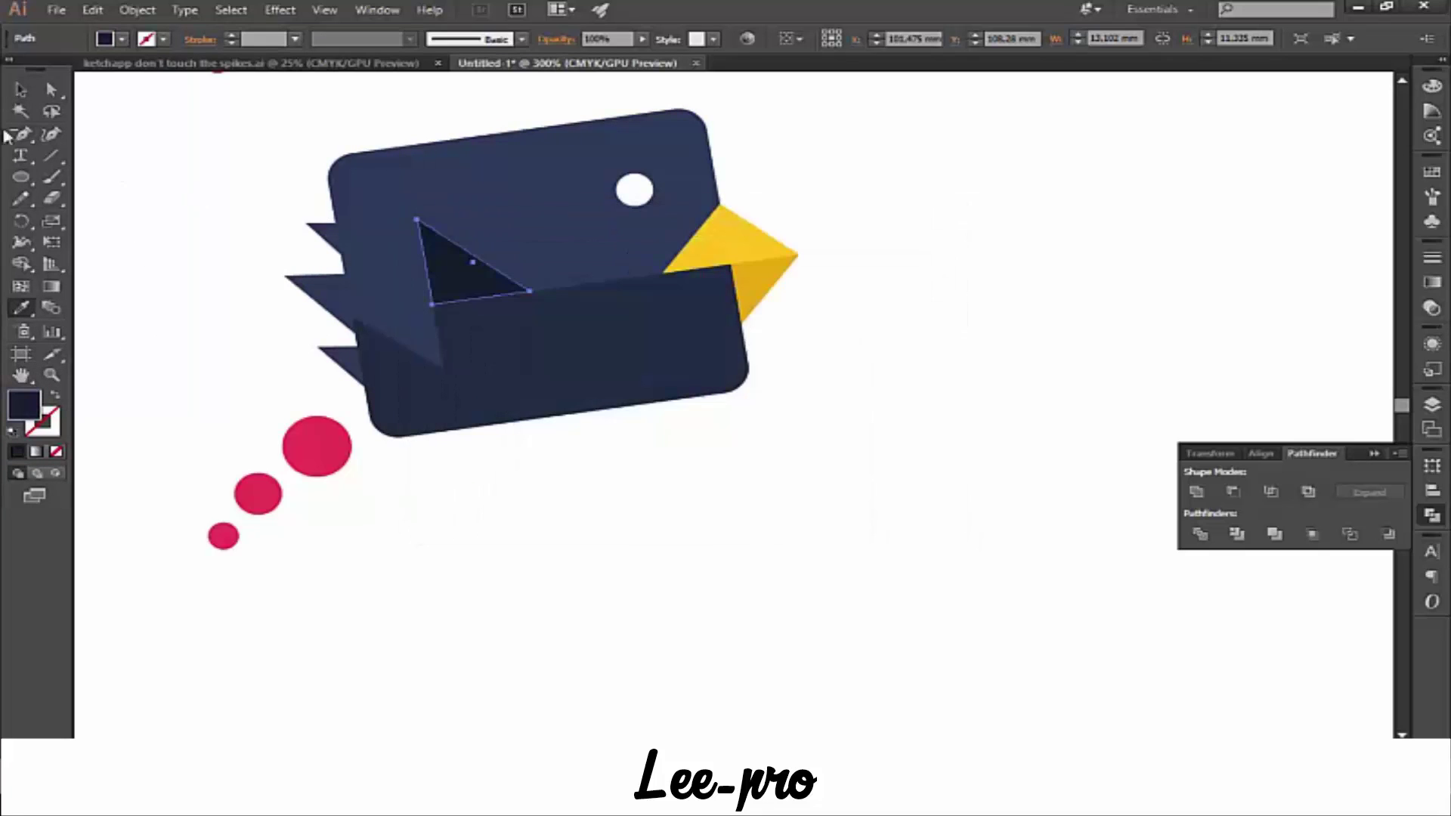
- Move the yellow diamond beak out to the bird's right
left_click(129, 174)
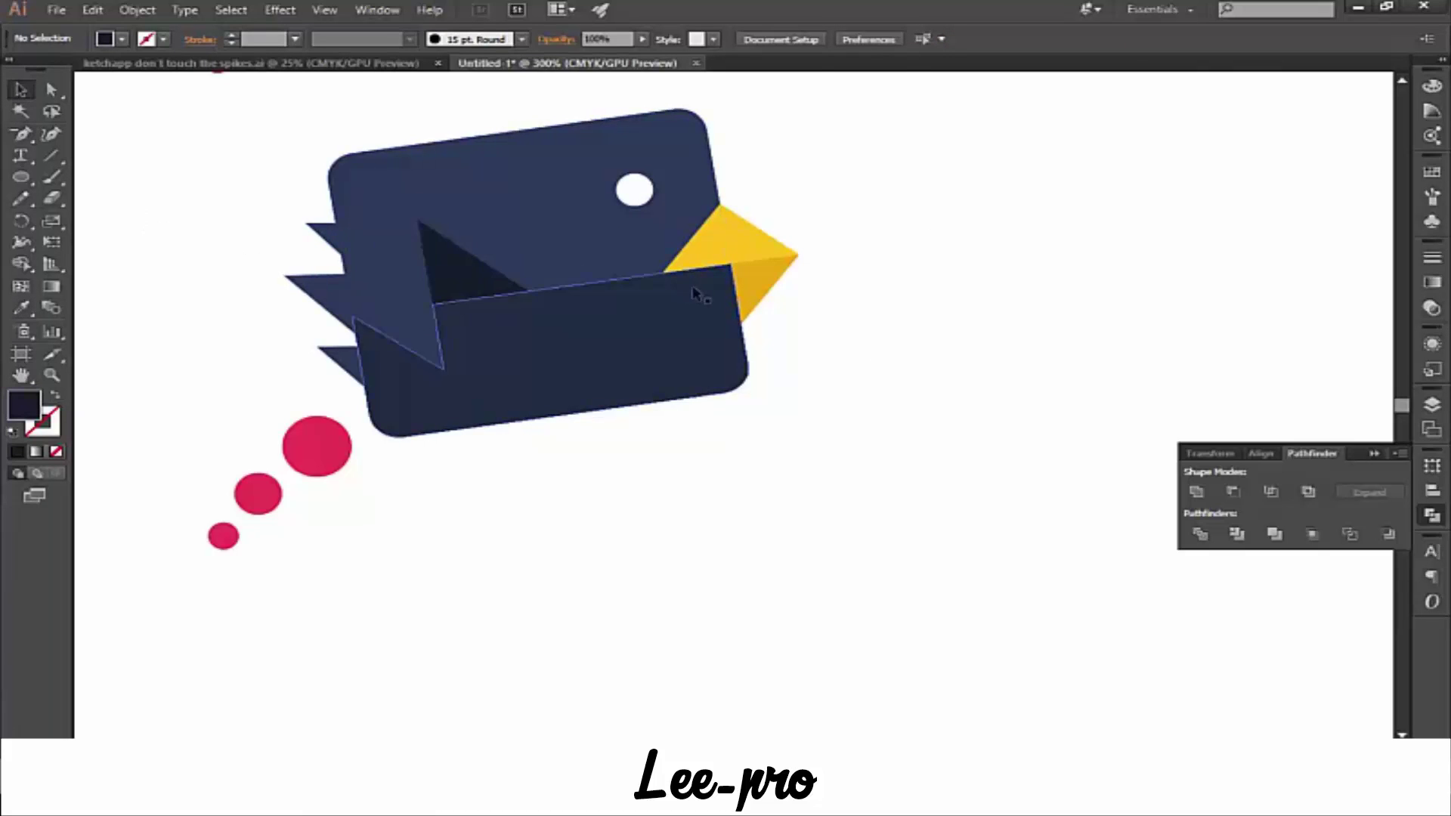
left_click_drag(774, 286, 959, 295)
left_click(874, 388)
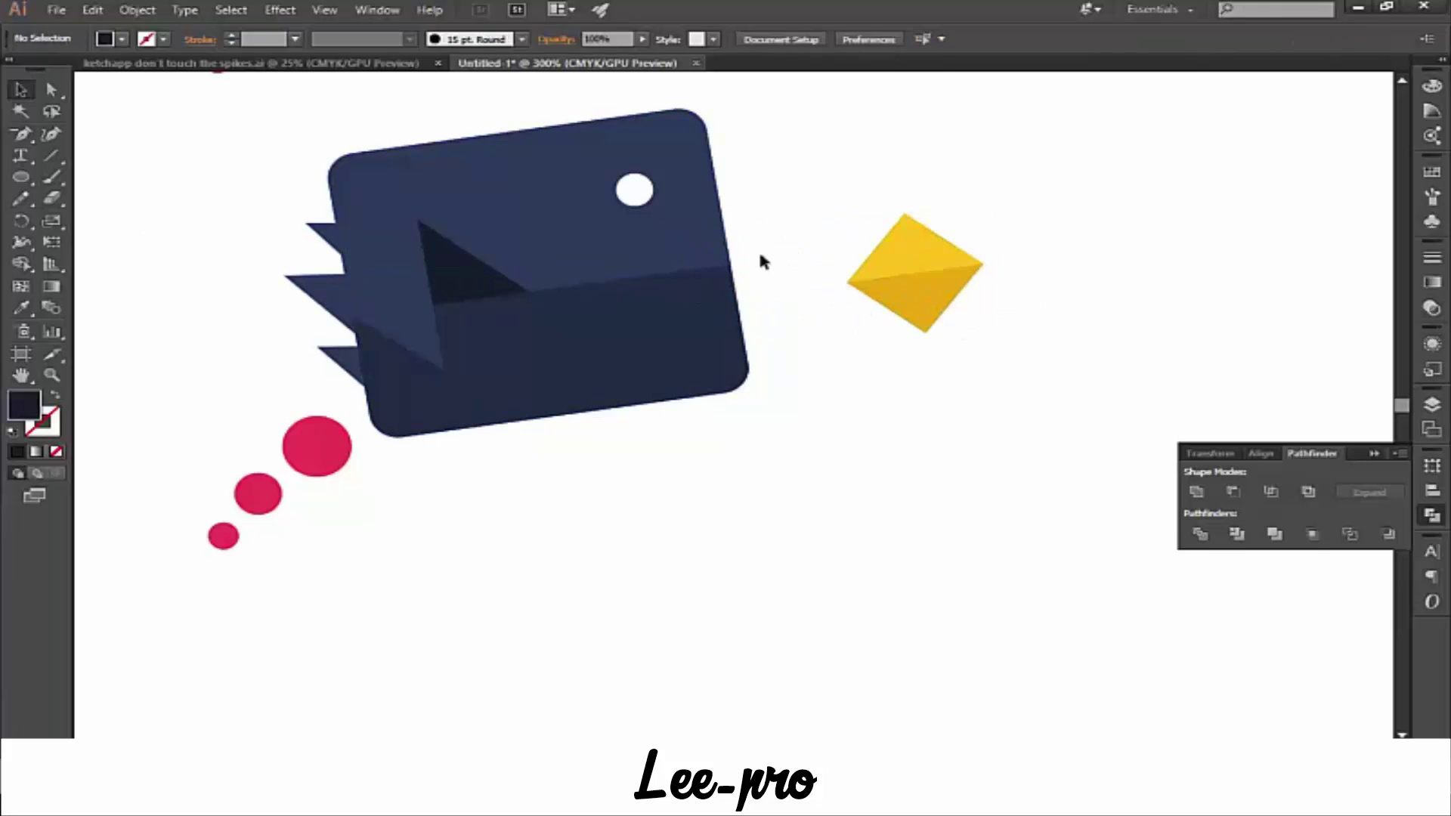
- Fill the eye circle blue (4085FF) and move it below the yellow diamond
left_click(647, 201)
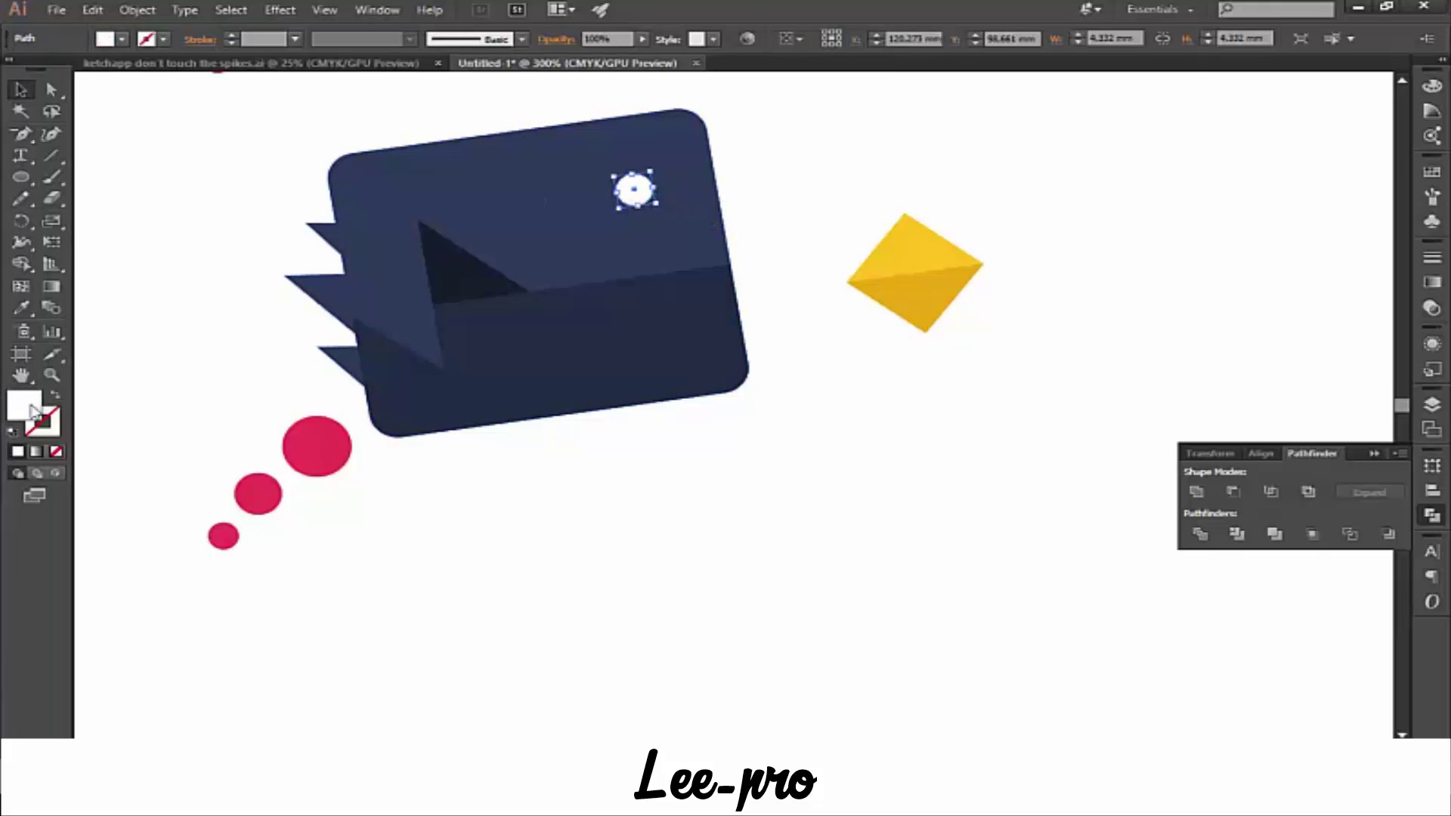
double_click(32, 410)
left_click(614, 295)
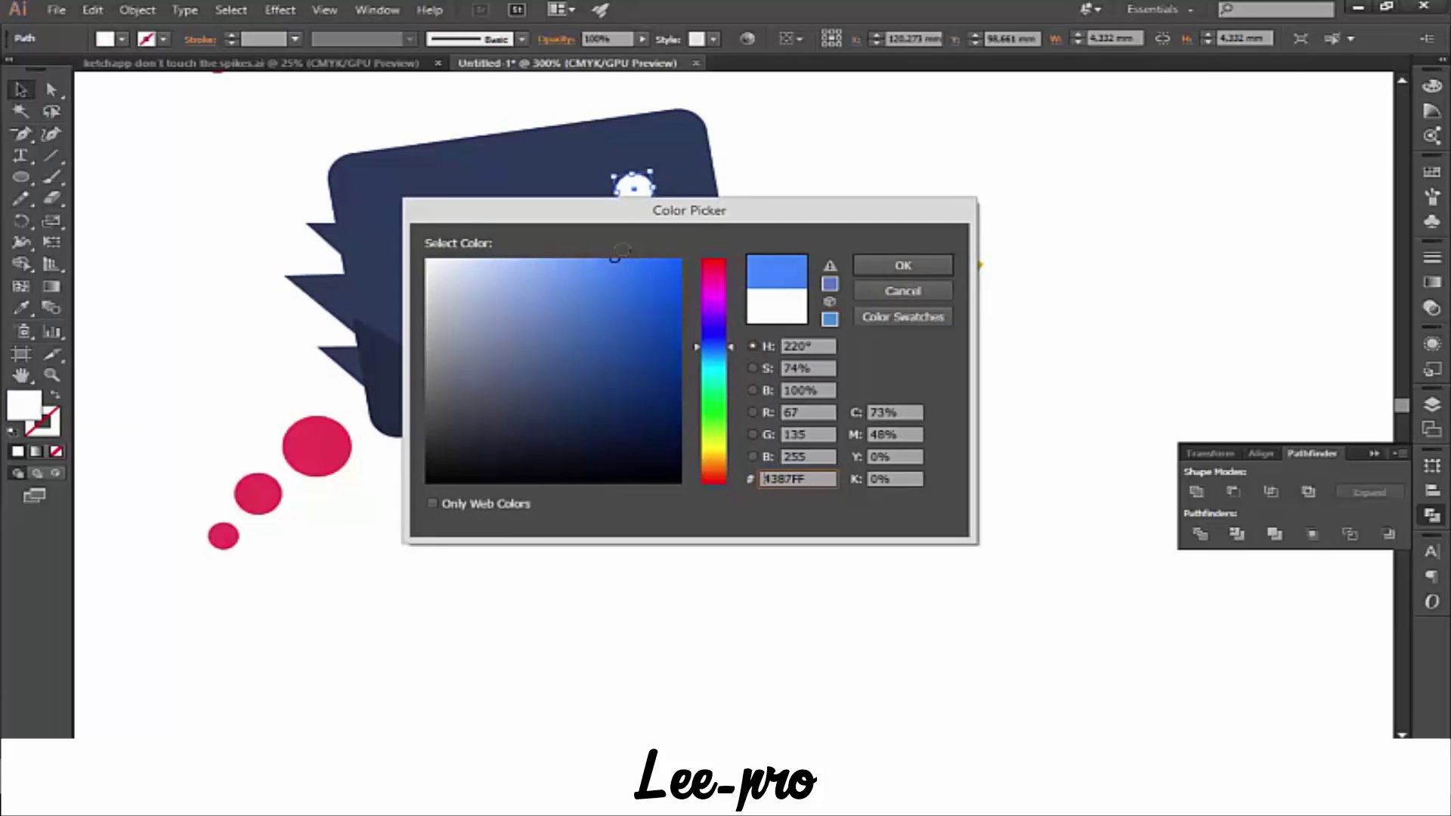
left_click(902, 265)
mouse_move(839, 352)
left_mouse_down()
mouse_move(861, 427)
mouse_move(851, 433)
left_mouse_up()
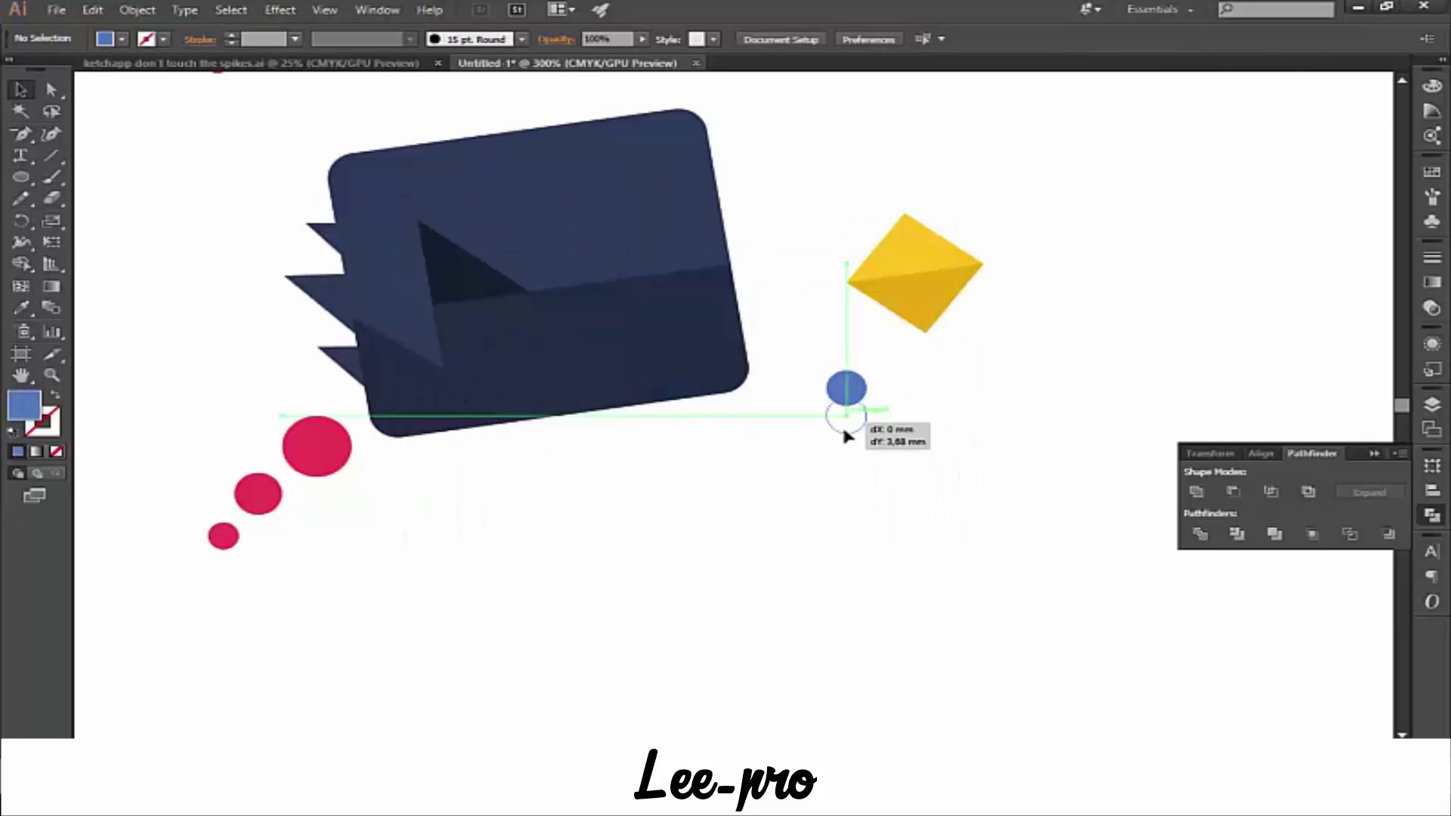
- Draw a rectangle covering the upper half of the blue circle
left_click(910, 509)
key("ctrl+equal")
key("ctrl+equal")
key("ctrl+equal")
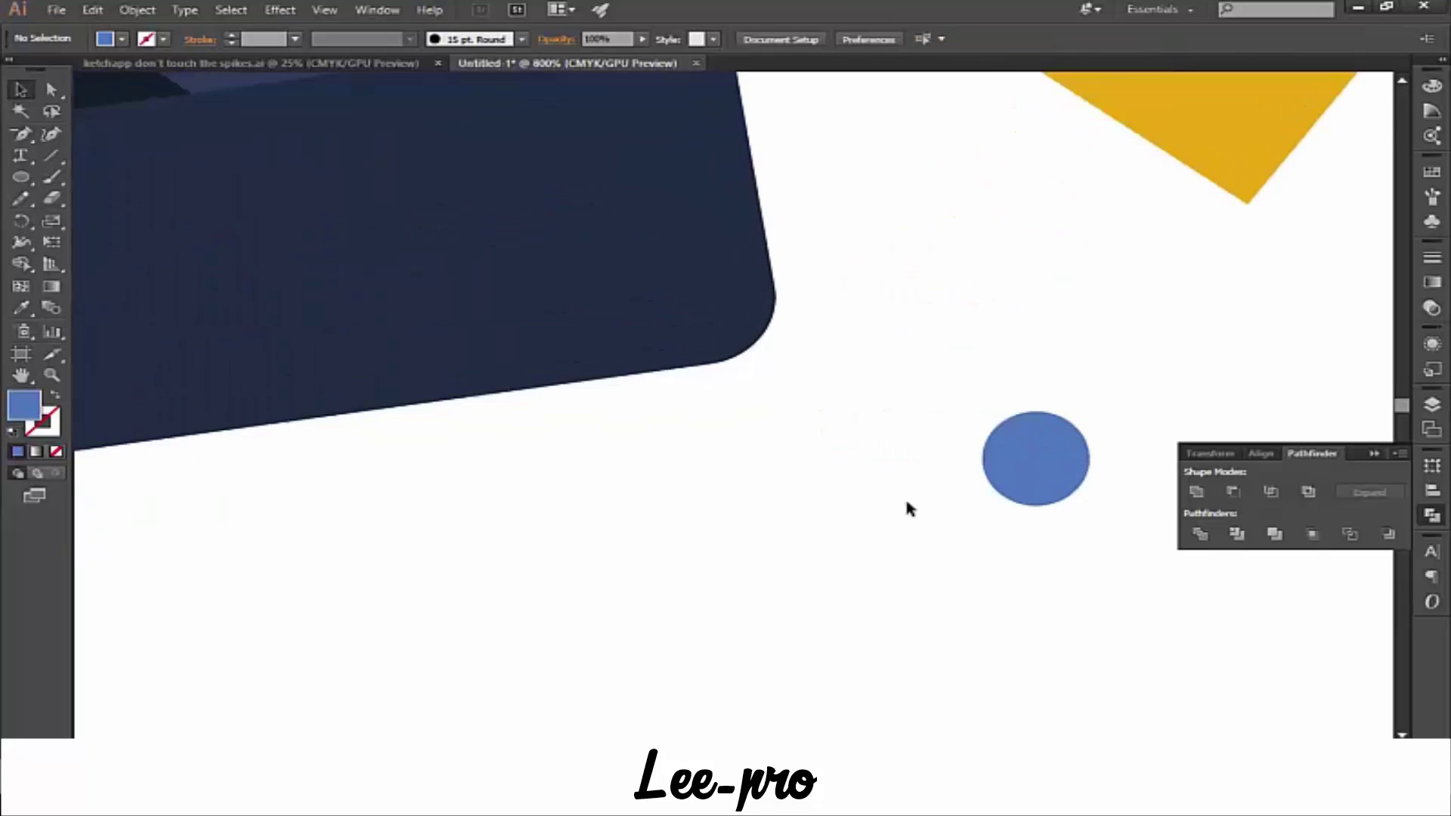
left_click_drag(826, 507, 551, 514)
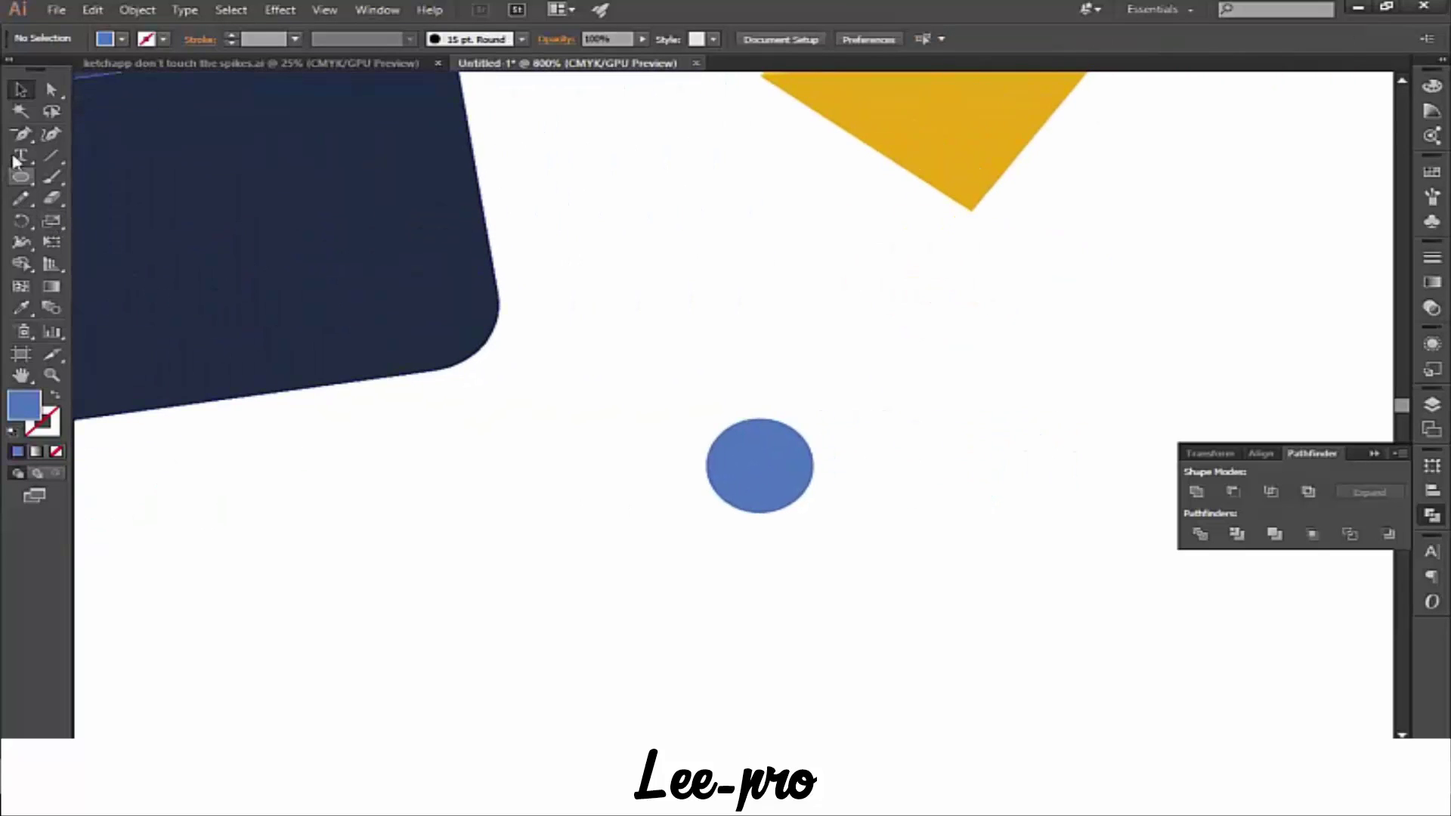
left_click(50, 156)
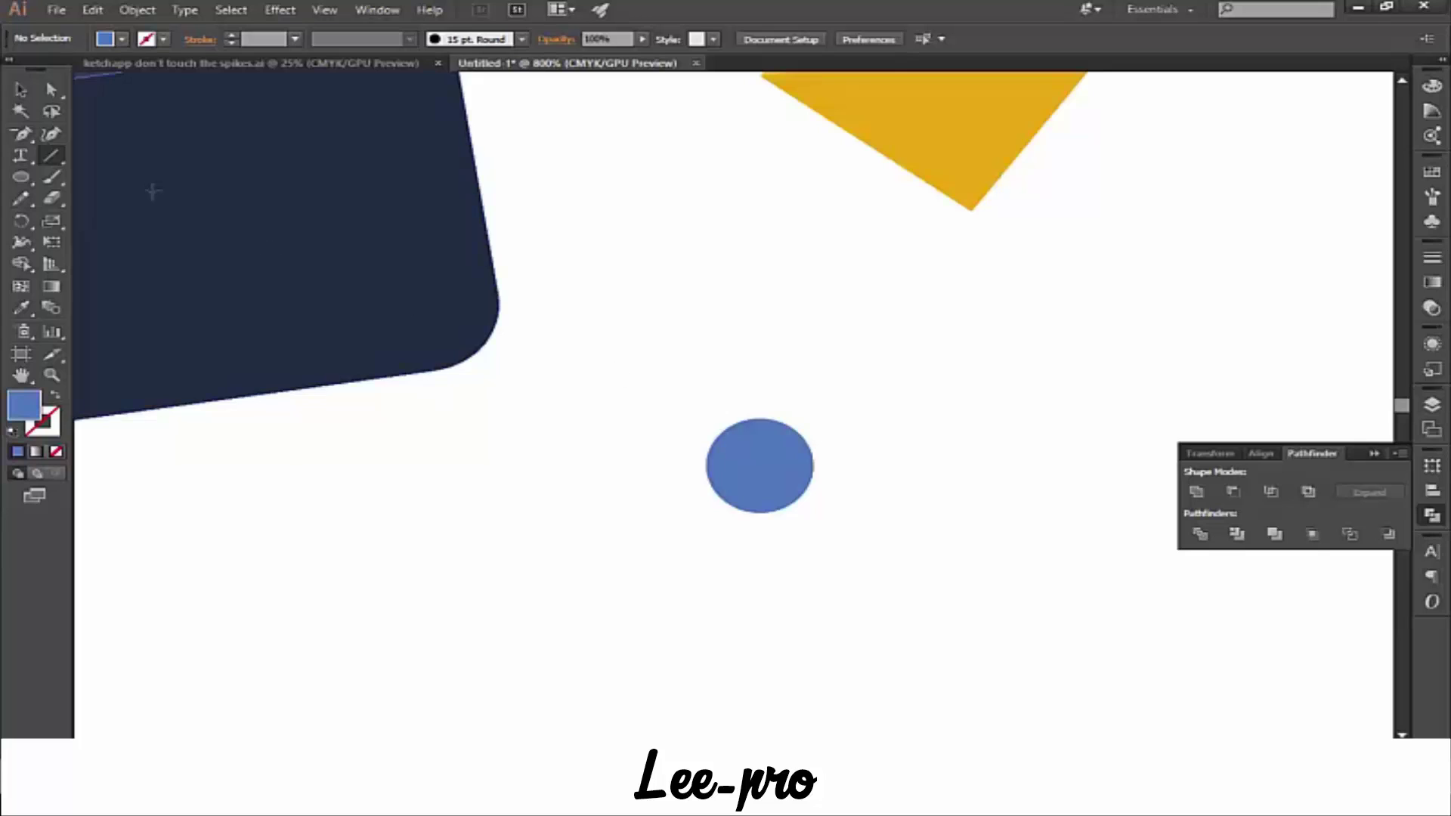
left_click(21, 179)
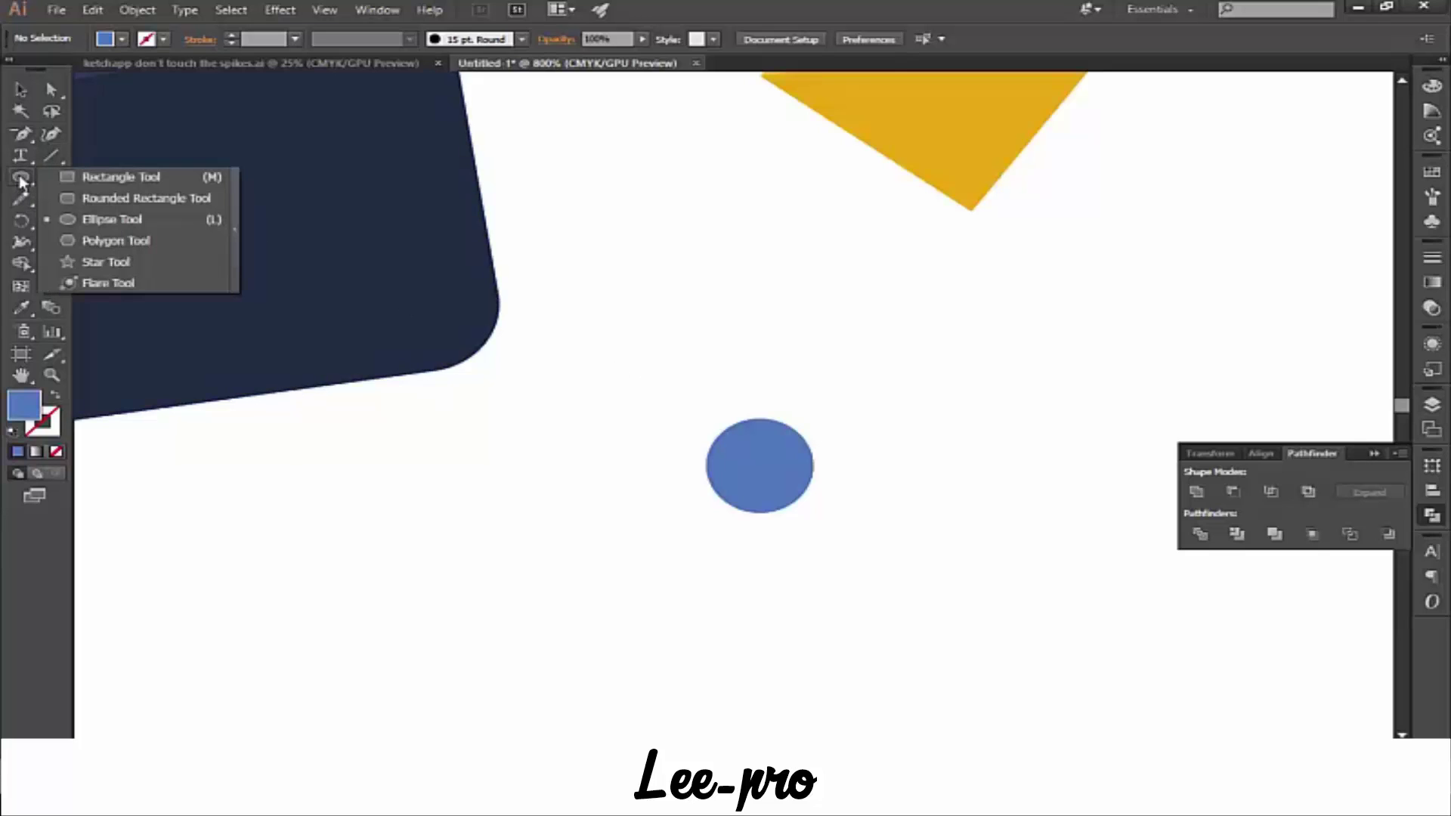
left_click(113, 178)
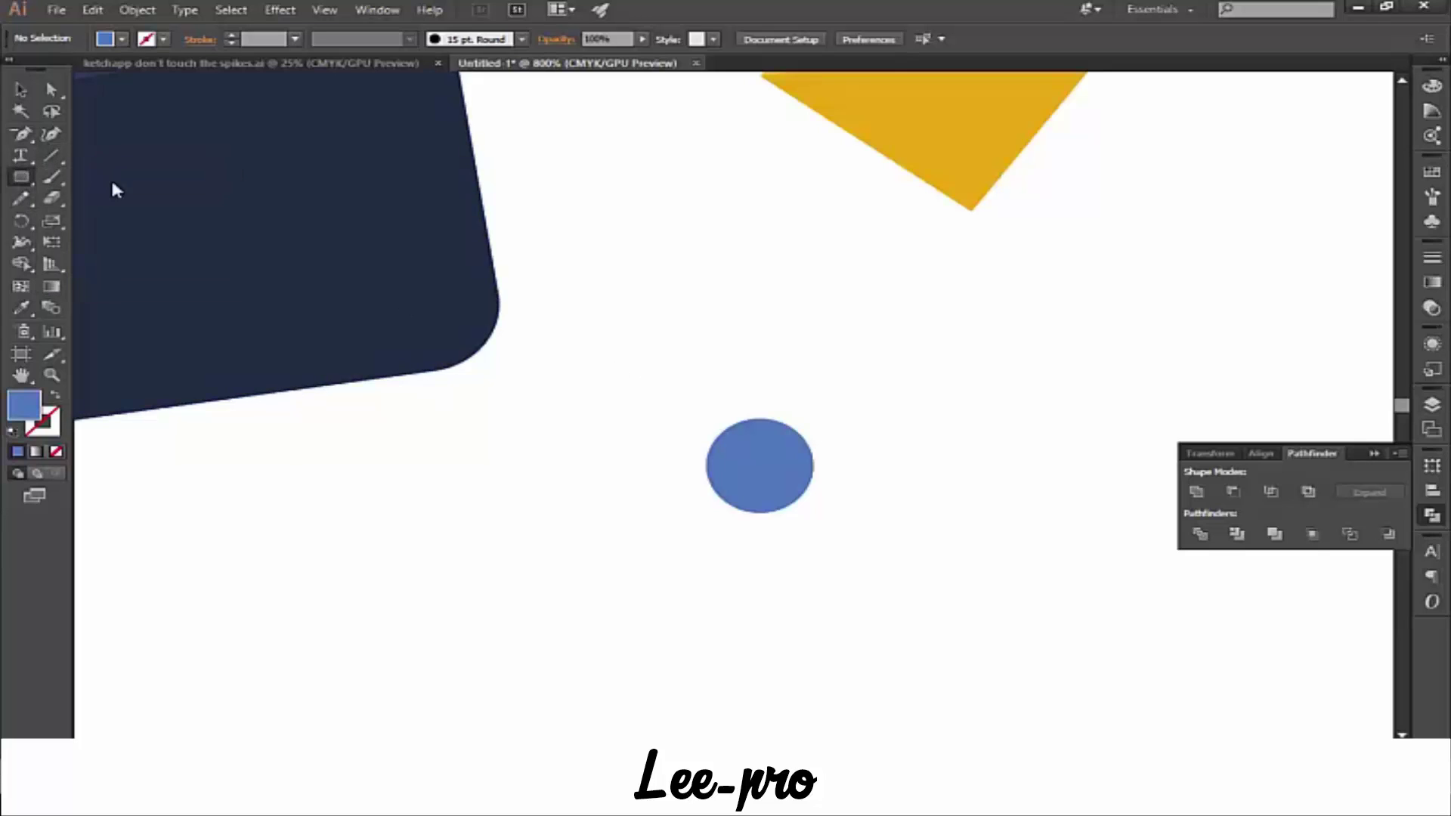
left_click_drag(974, 377, 647, 455)
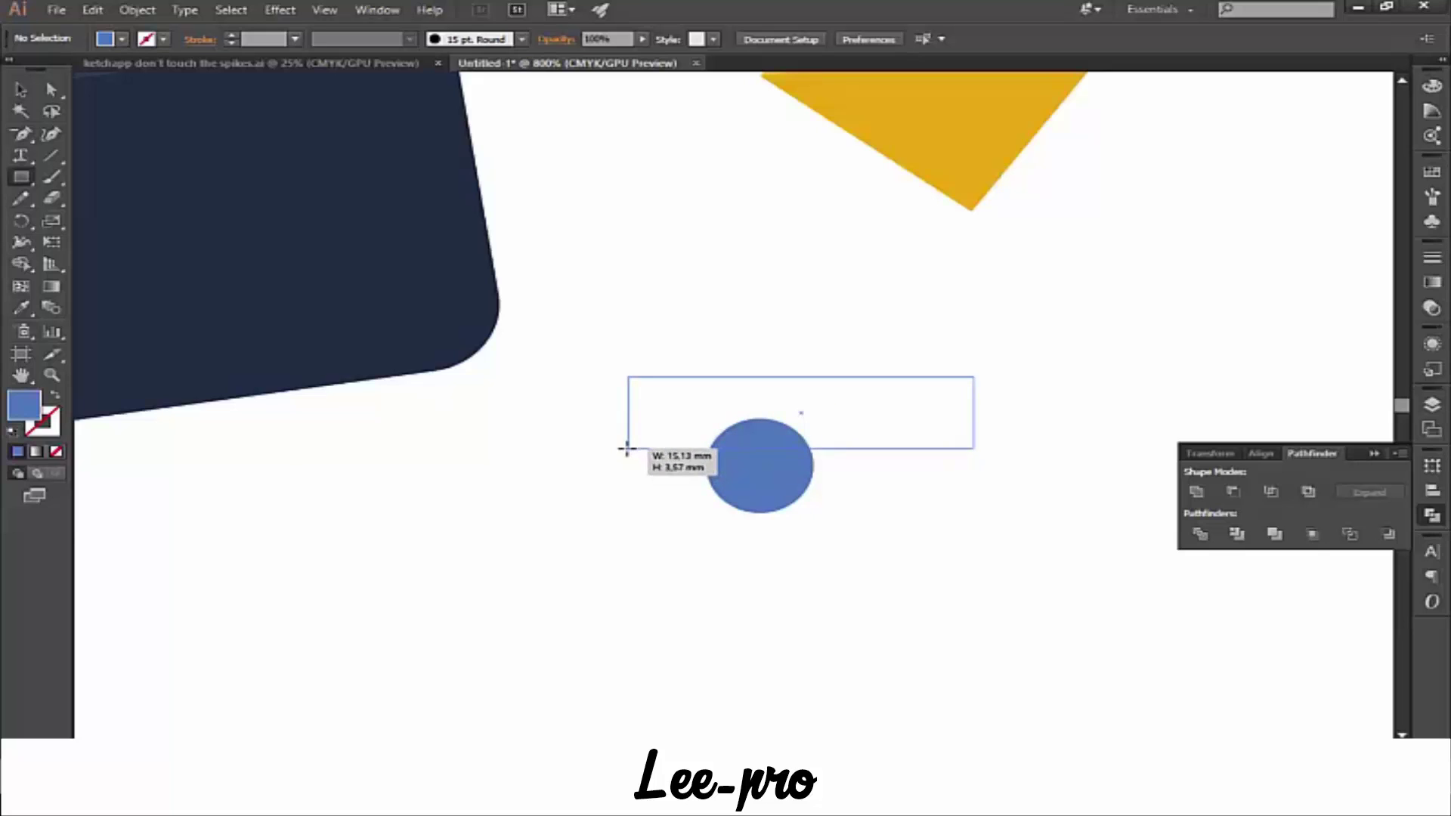
left_click_drag(647, 454, 628, 448)
left_click(949, 609)
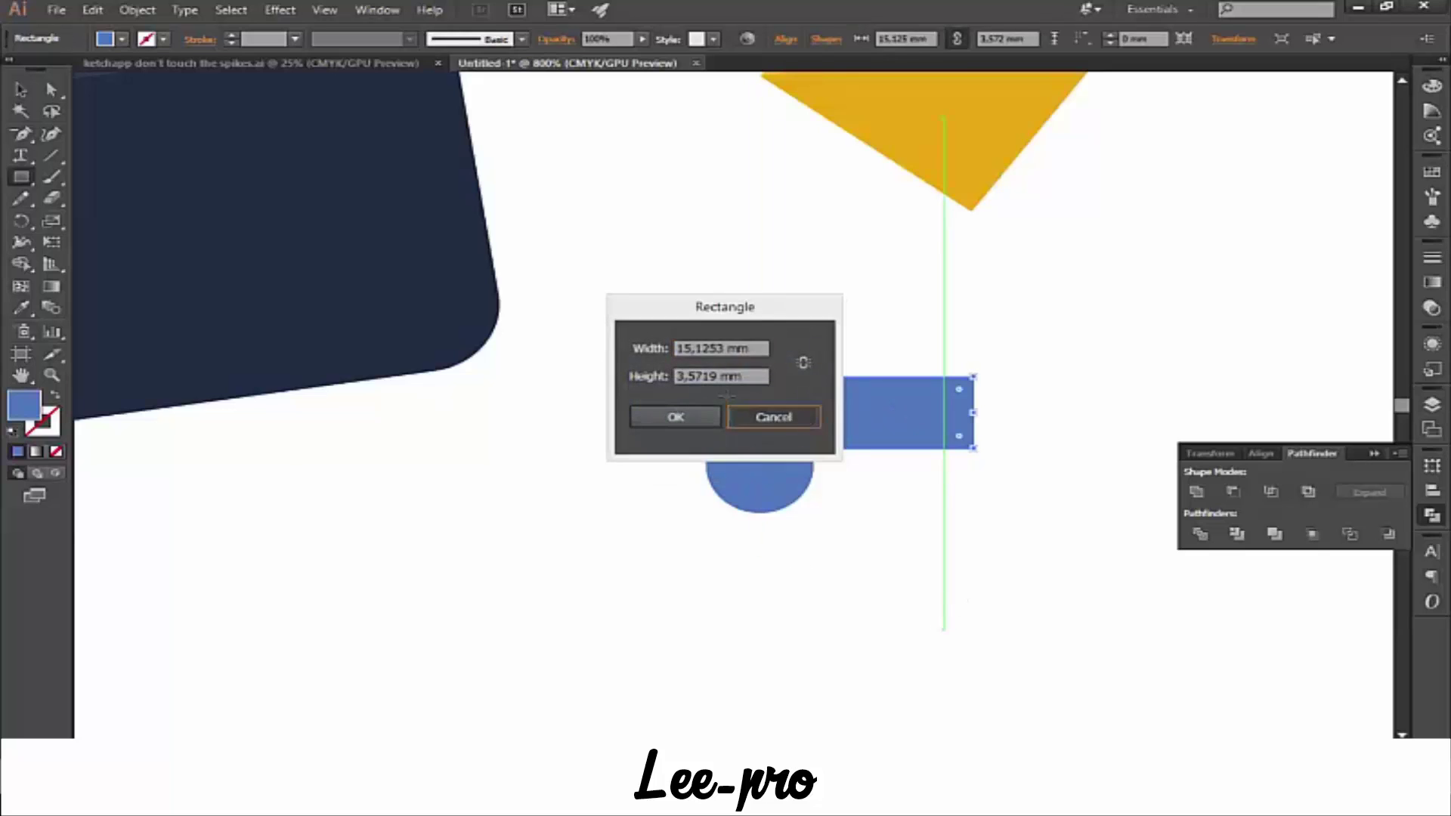
key("Escape")
- Cut the rectangle out of the circle with Minus Front and tilt the half-circle clockwise
left_click(20, 89)
left_click_drag(939, 561, 669, 337)
left_click(1234, 492)
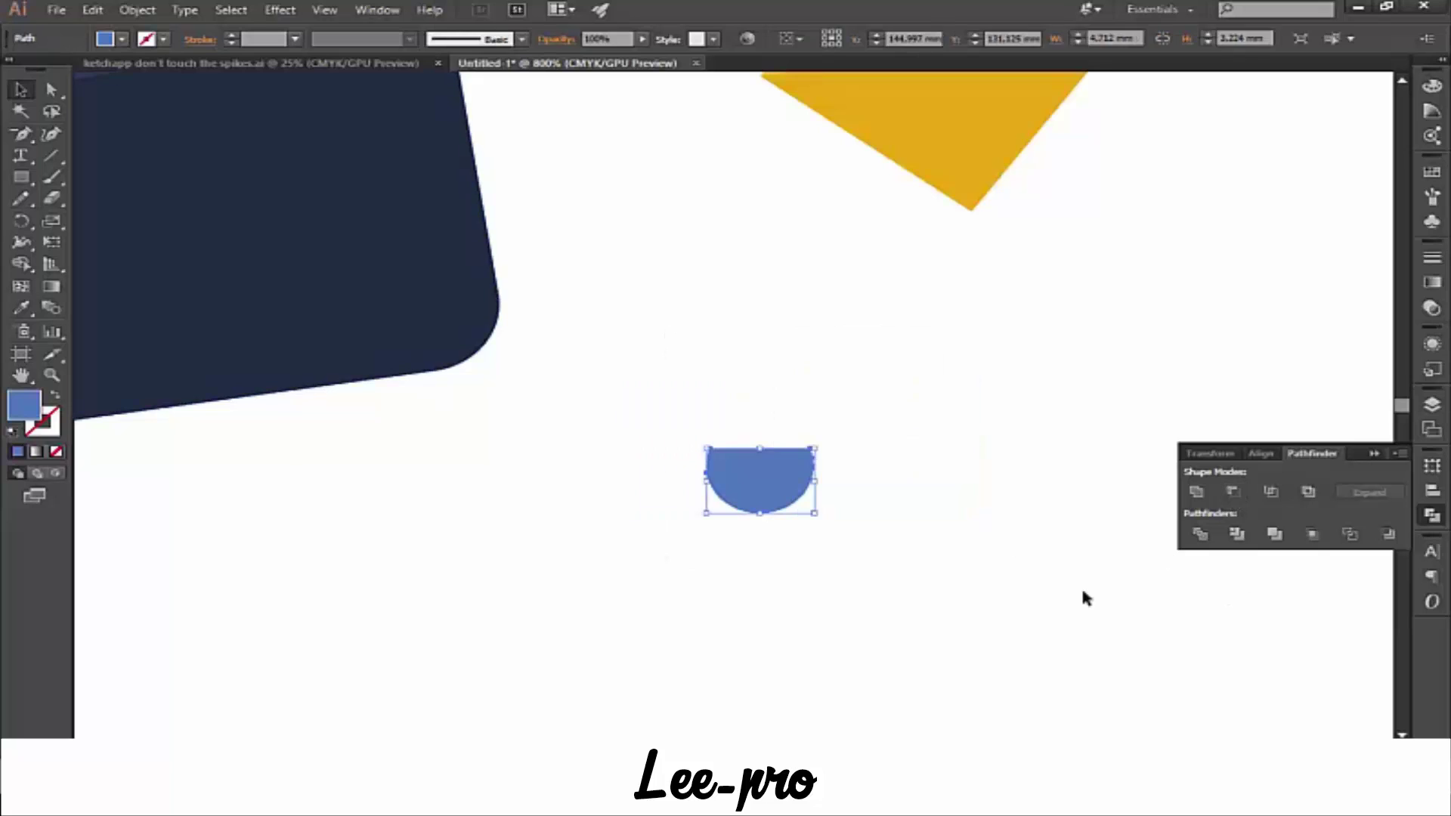
left_click(911, 520)
left_click(786, 477)
left_click_drag(823, 444, 828, 466)
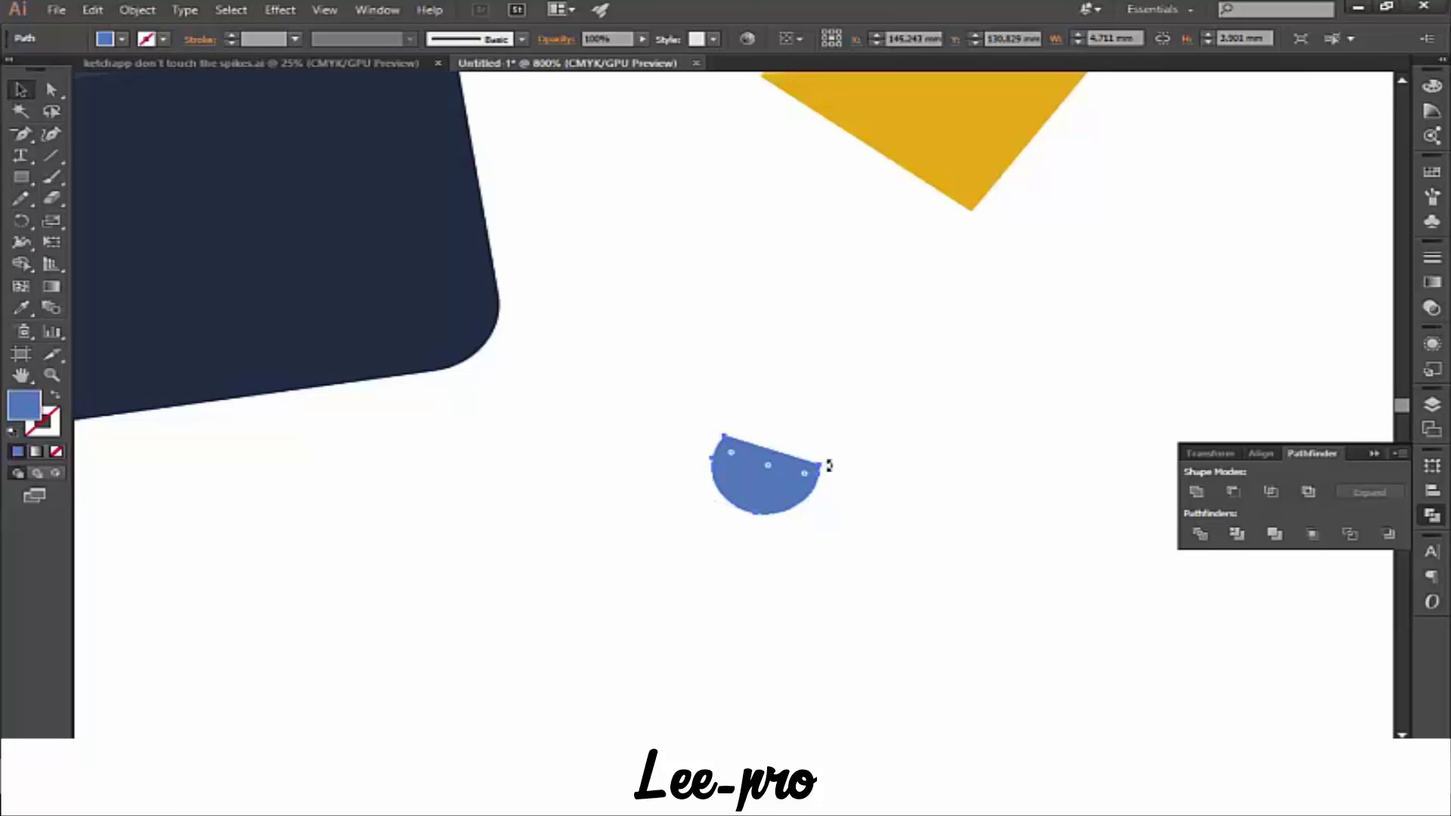
- Move the half-circle onto the navy body near its upper right
key("ctrl+minus")
left_click_drag(760, 458, 447, 141)
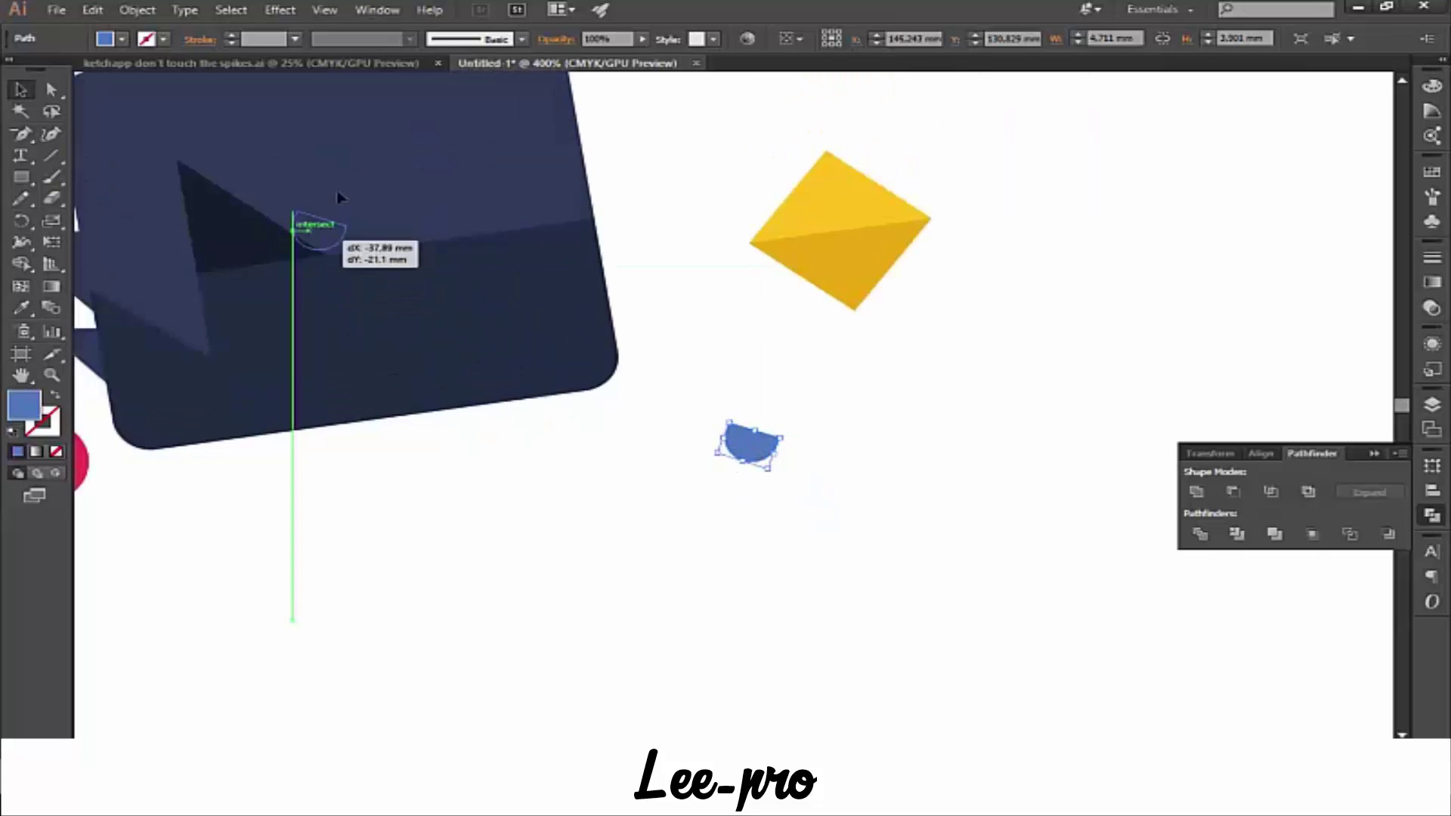
key("ctrl+minus")
key("ctrl+plus")
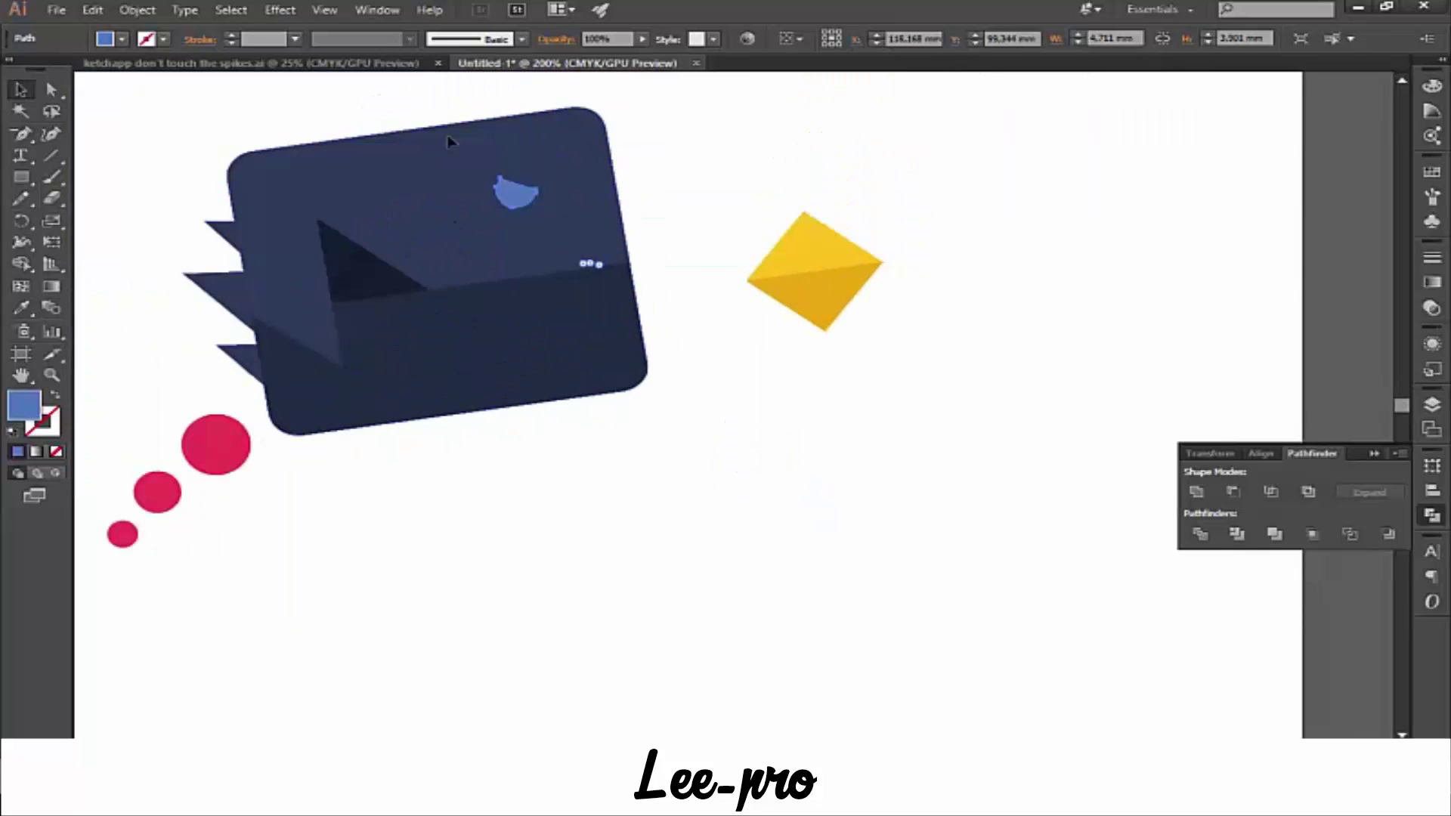
left_click(778, 415)
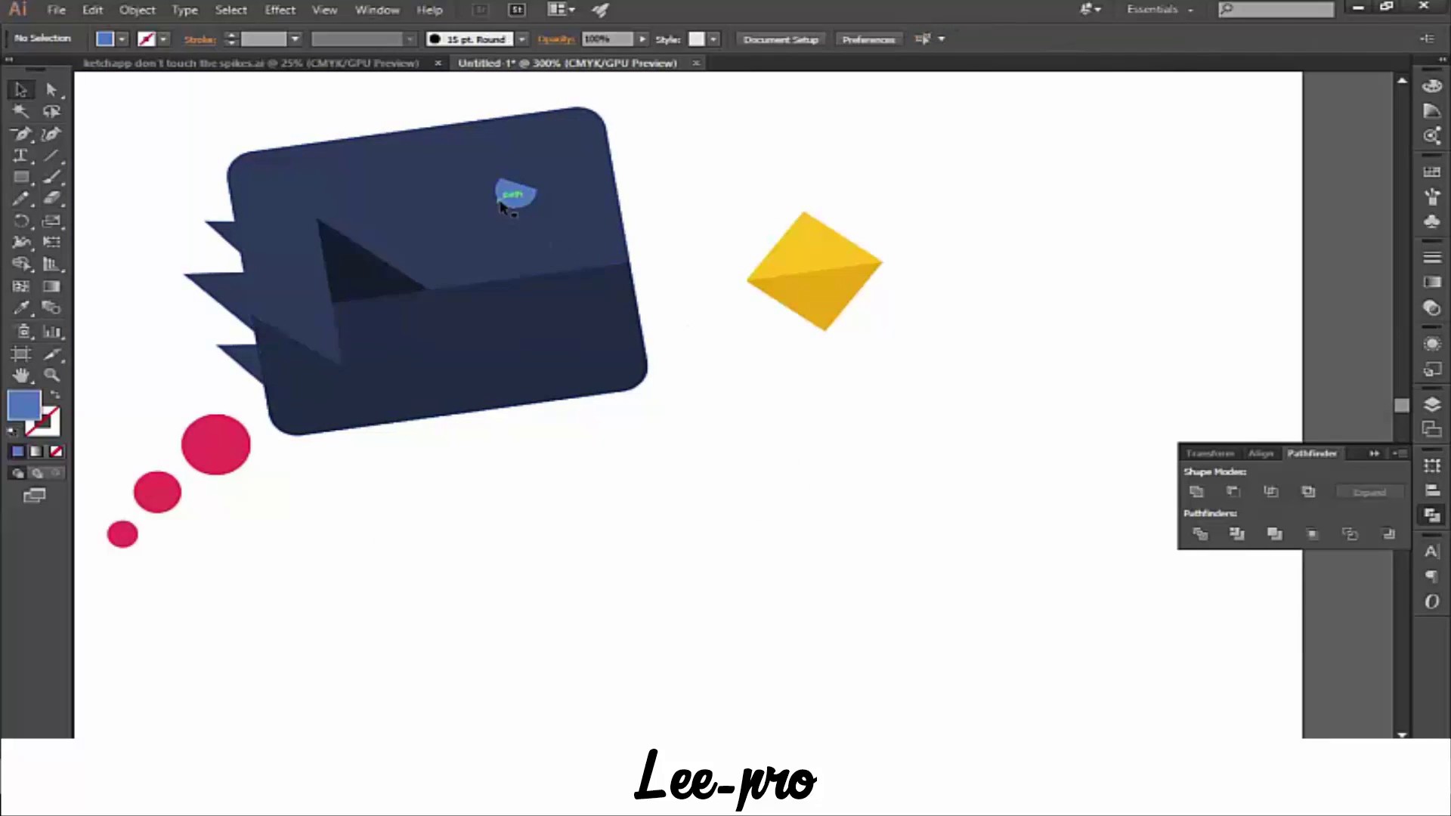
left_click_drag(516, 194, 533, 176)
left_click(664, 307)
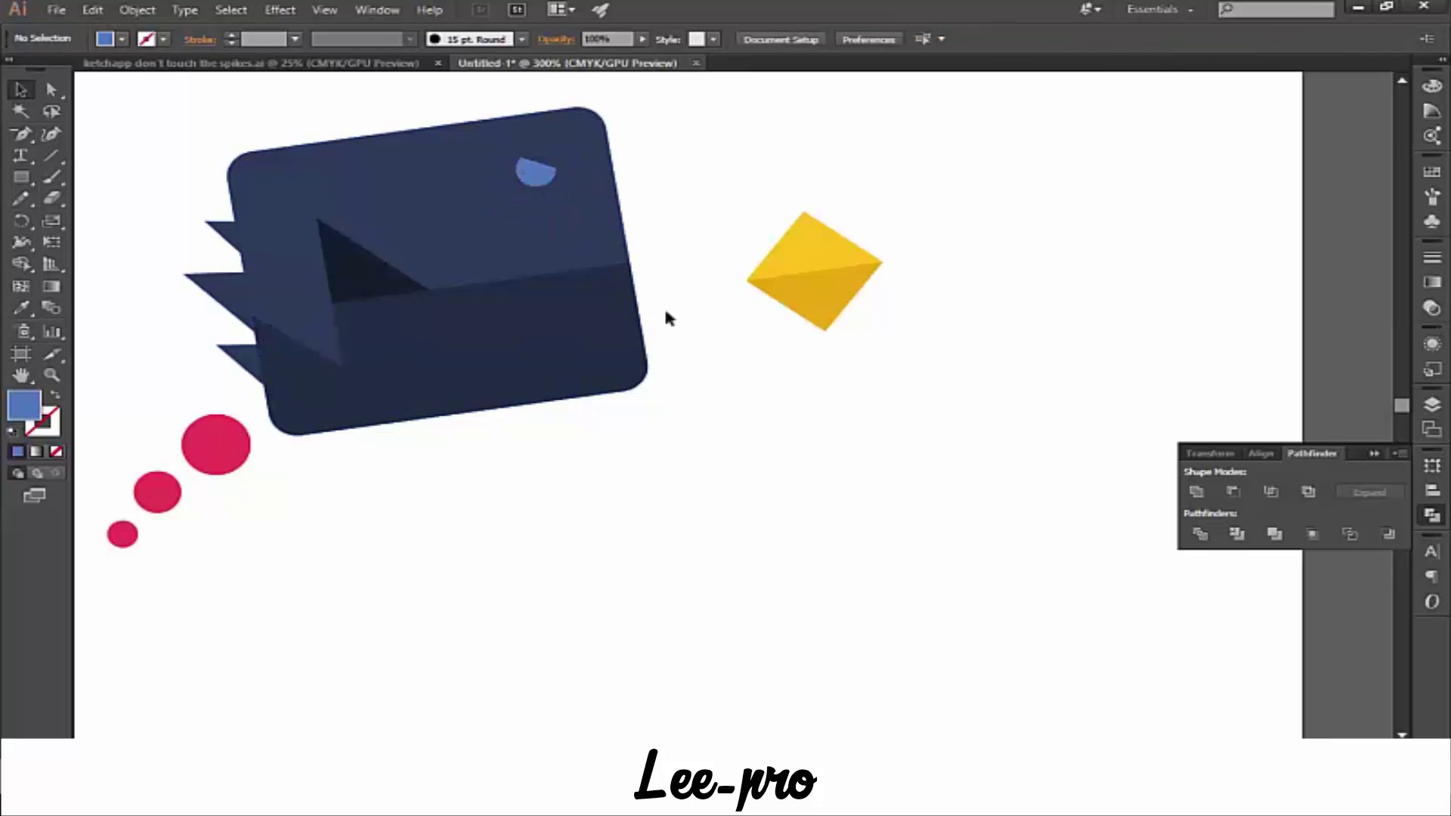
left_click(533, 175)
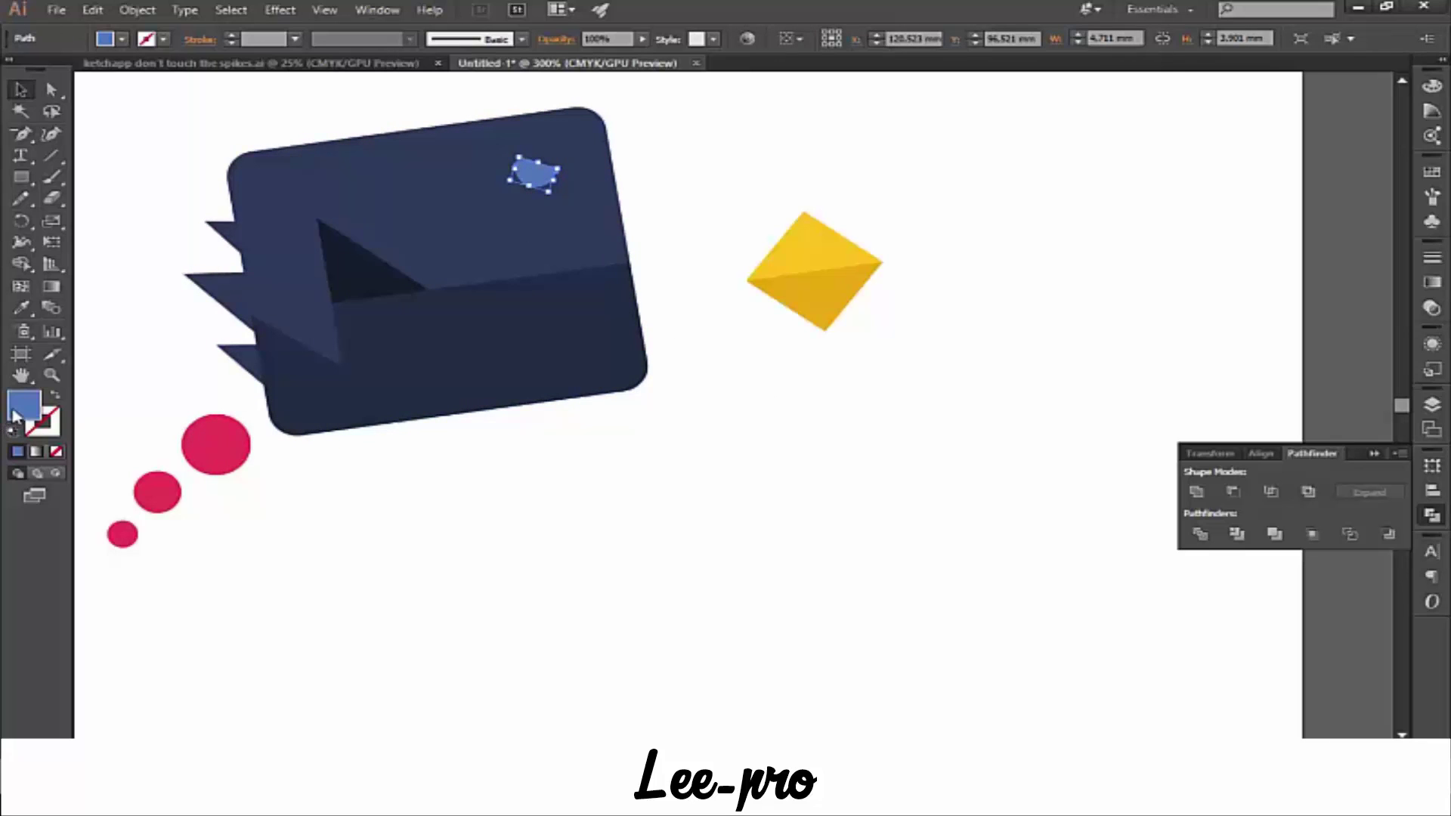
- Fill the half-circle eye with pure white
double_click(15, 416)
left_click_drag(433, 265, 412, 251)
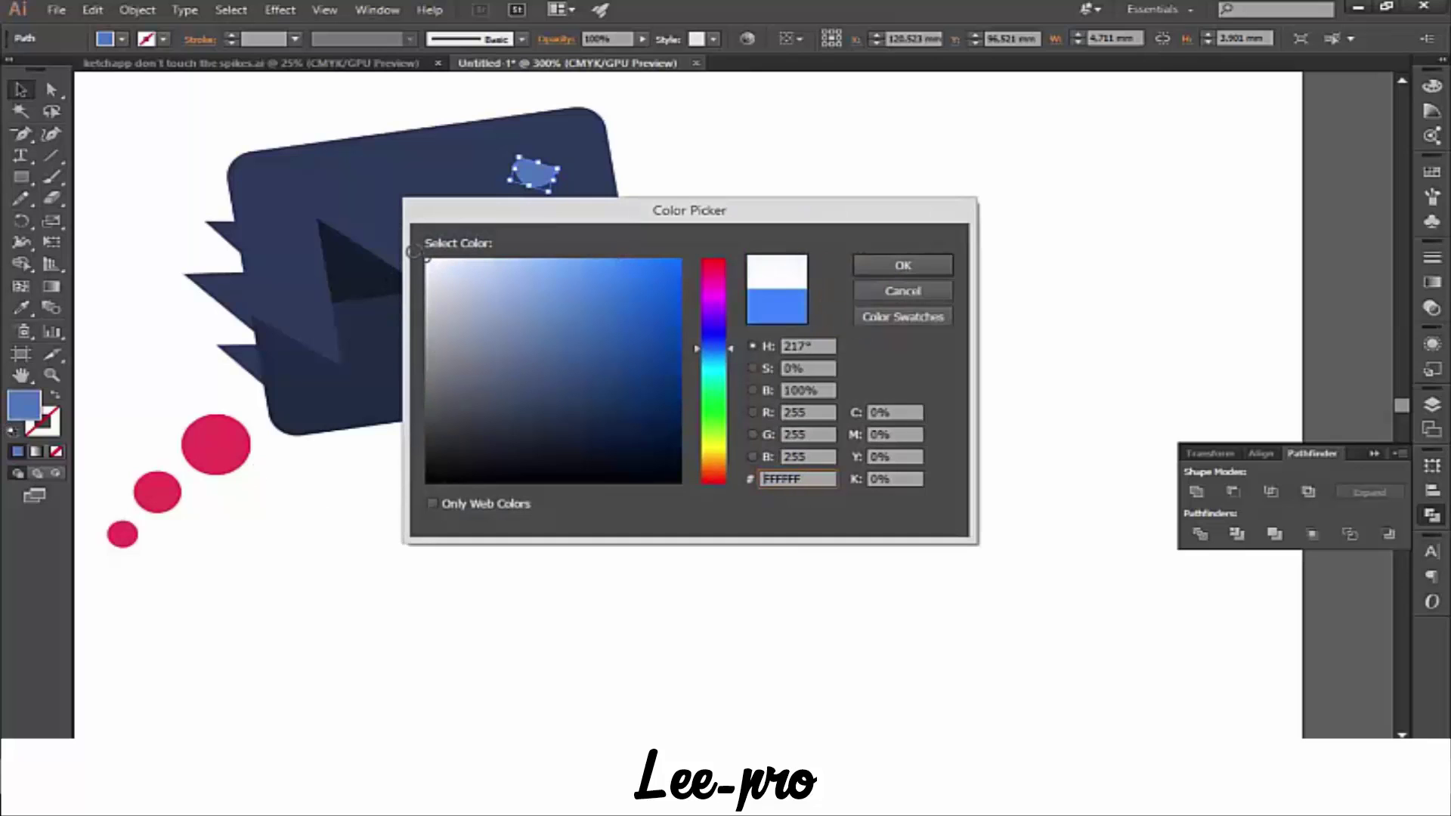
left_click(920, 262)
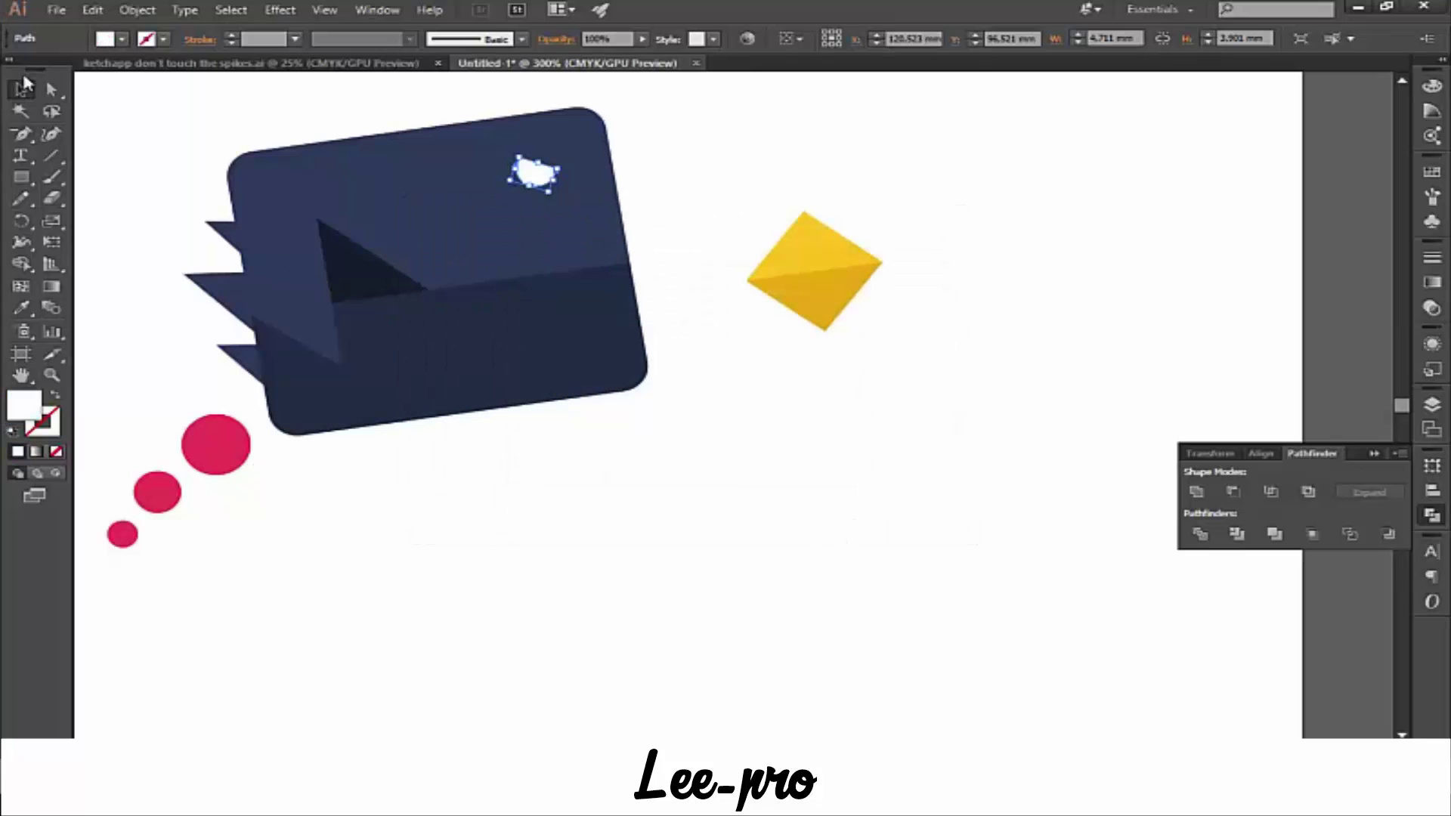
left_click(717, 601)
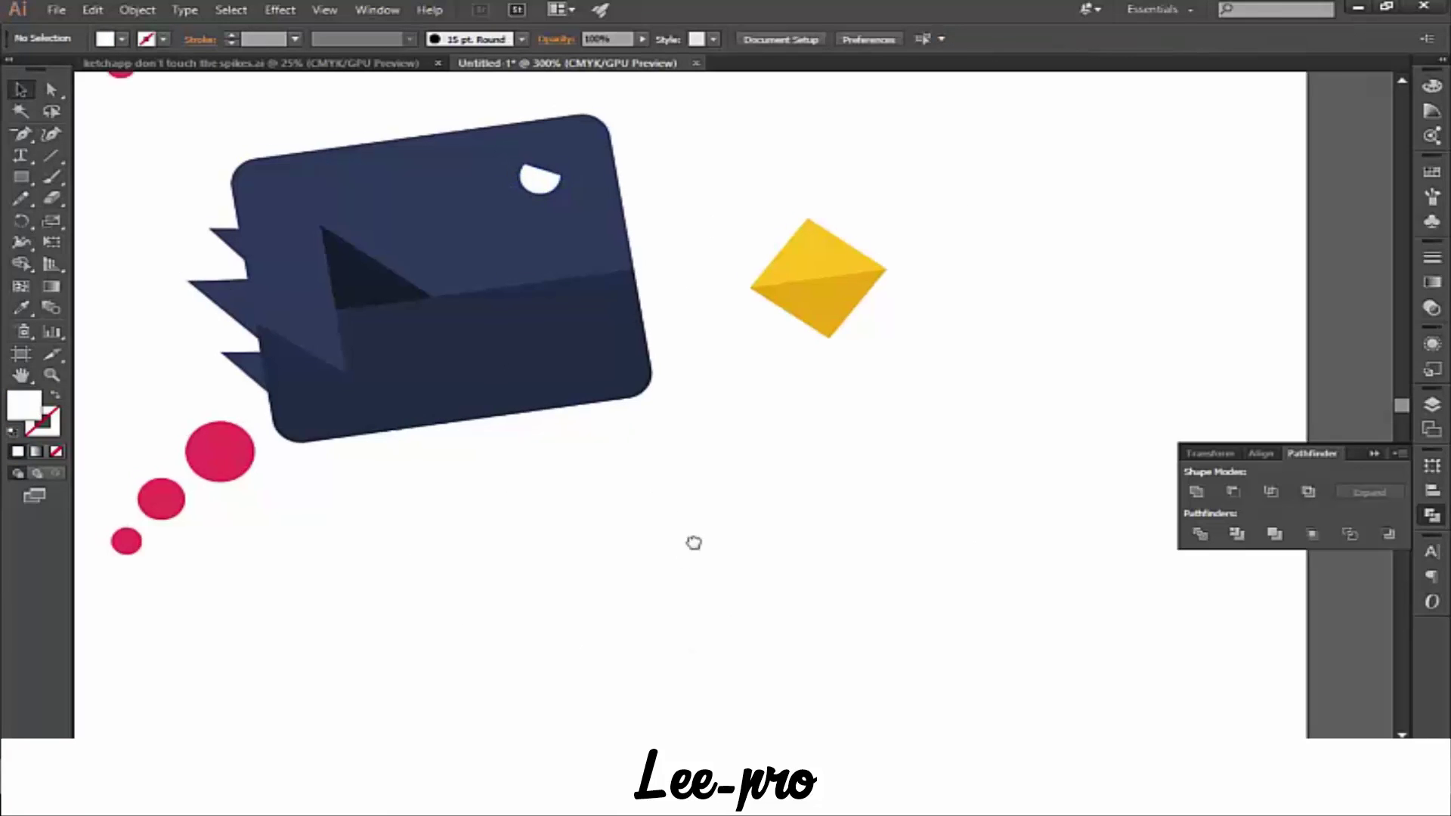
left_click_drag(655, 479, 733, 506)
- Ungroup the yellow diamond into two triangles and rotate them apart
left_click(902, 315)
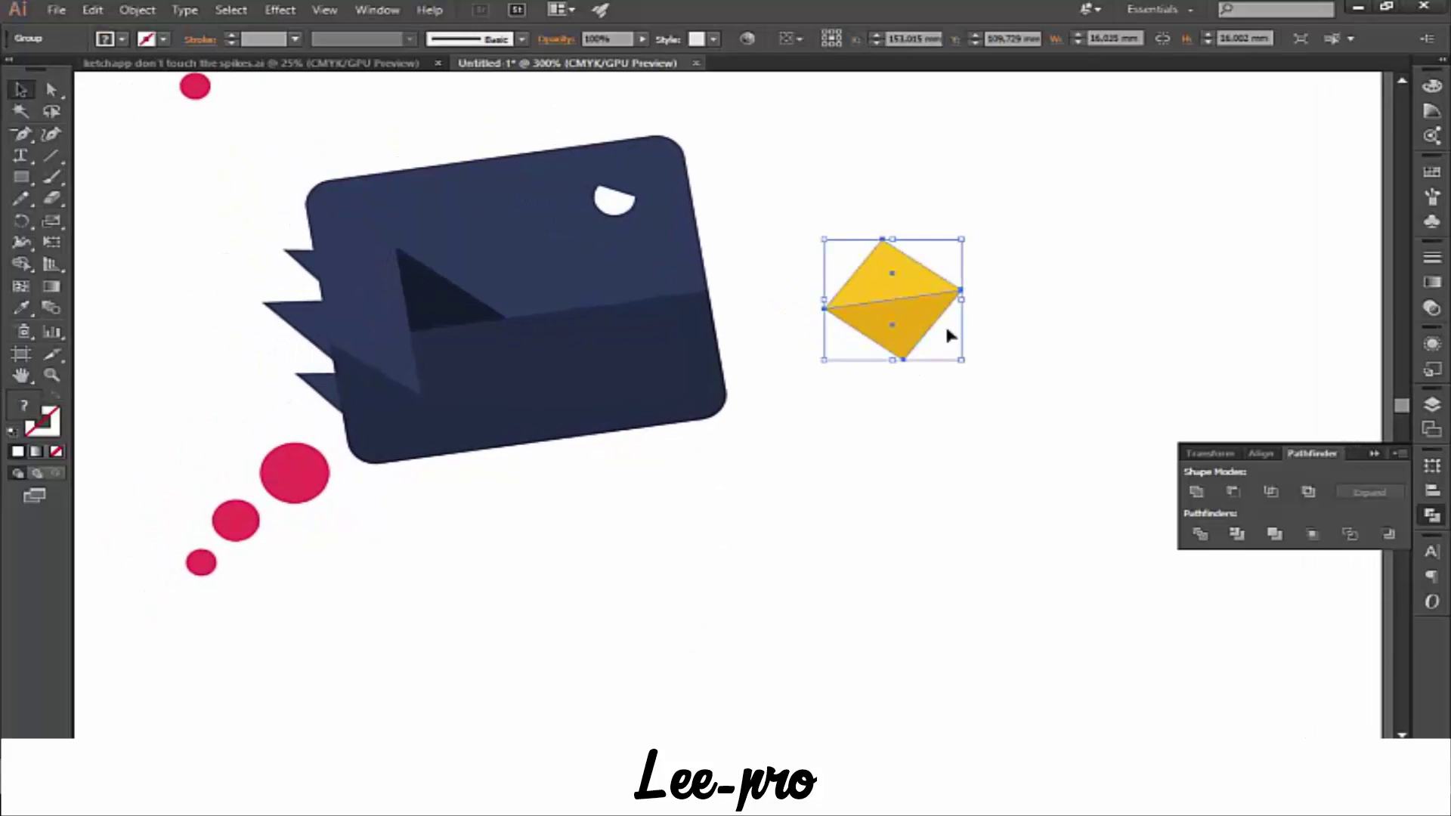
right_click(925, 319)
left_click(1002, 418)
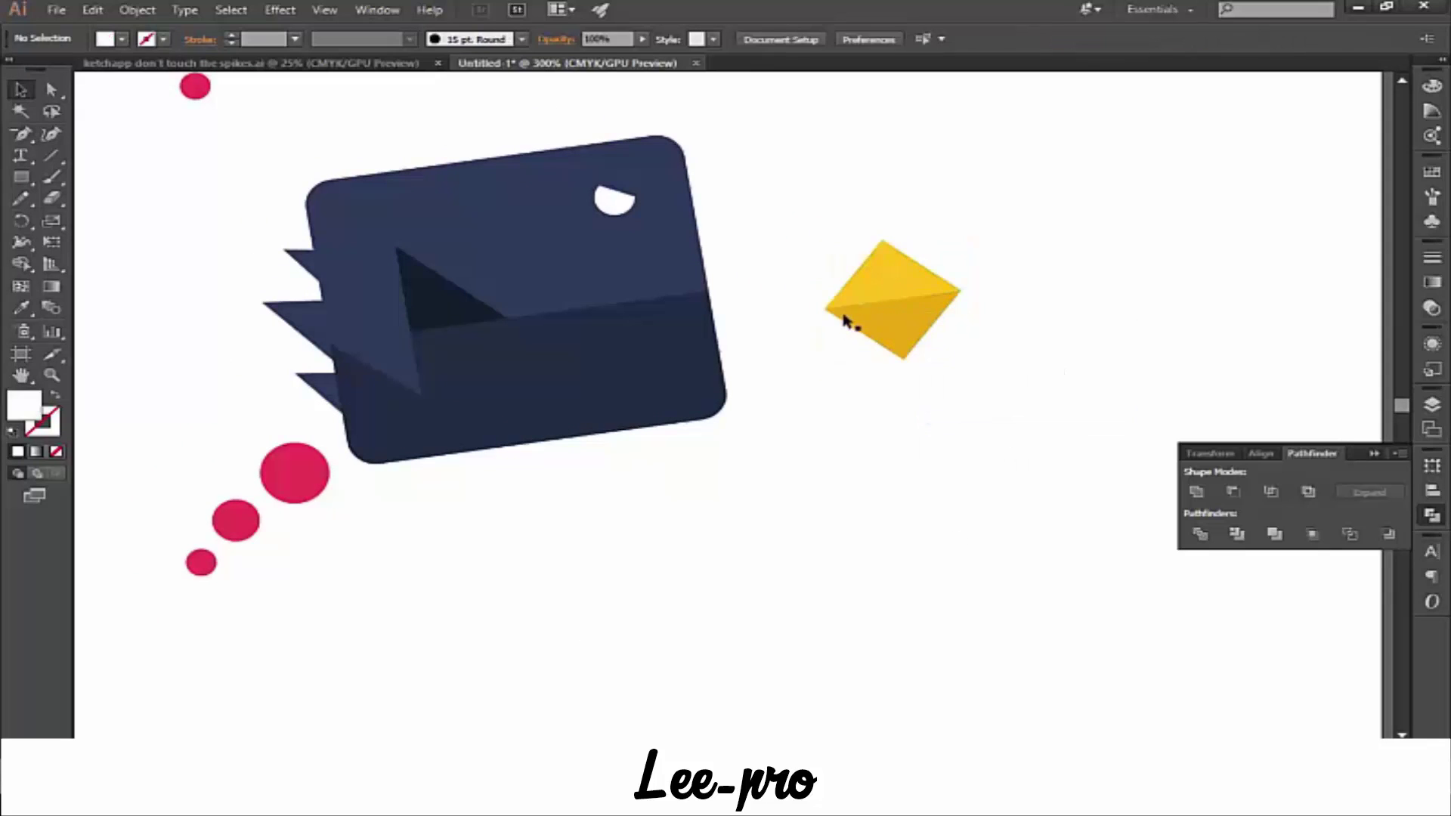
left_click(903, 317)
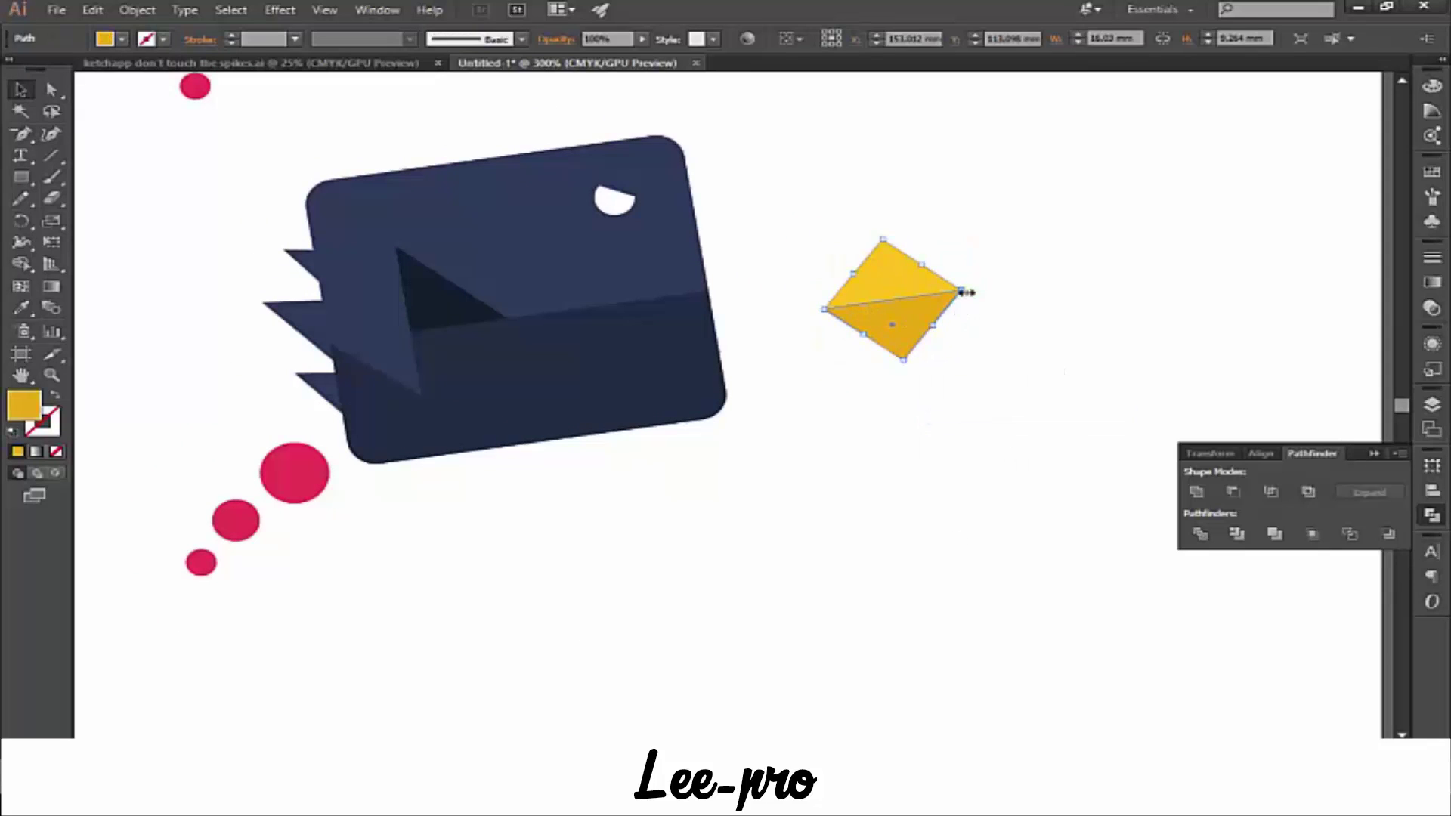
left_click_drag(970, 292, 1002, 316)
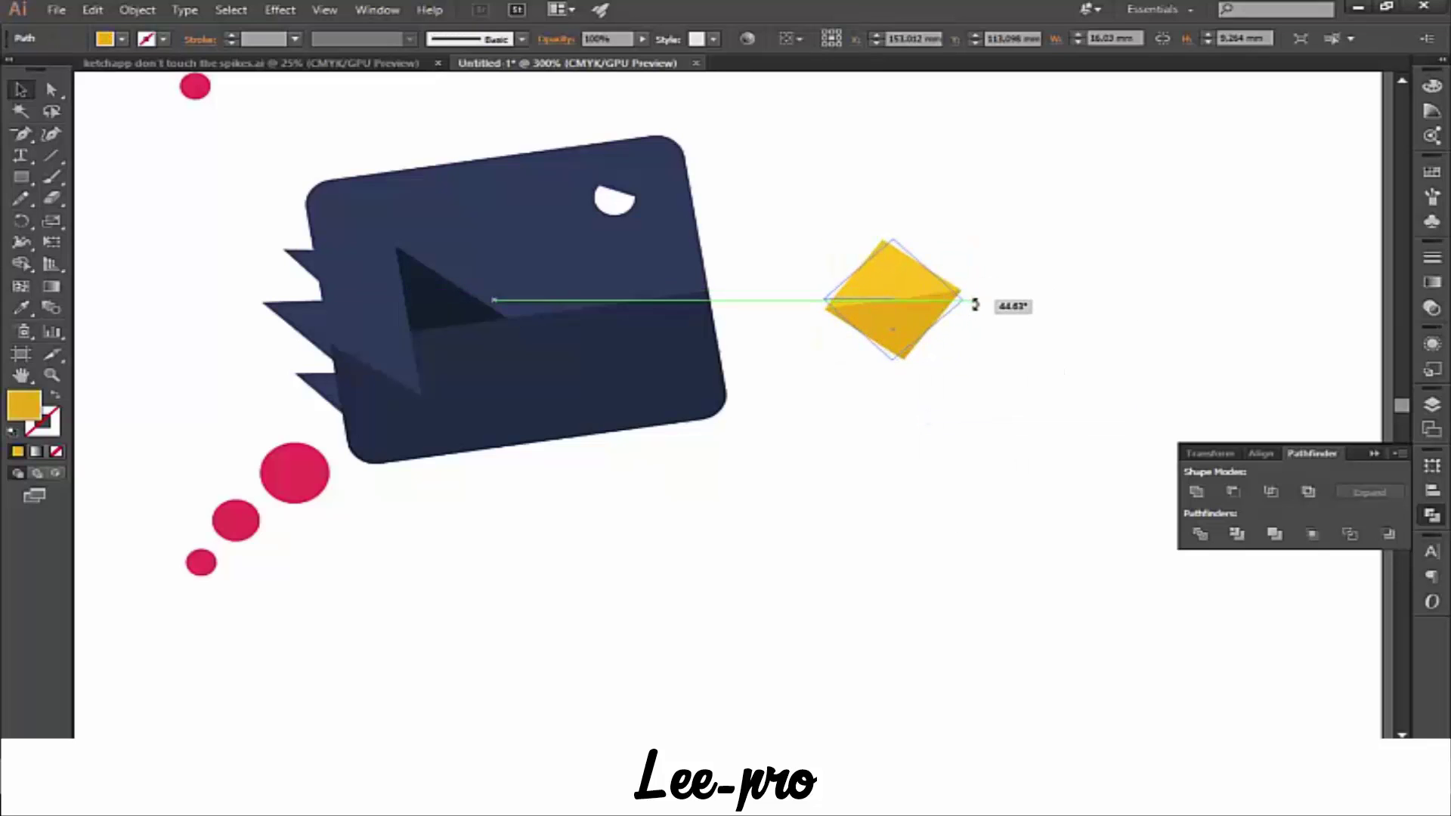
left_click(945, 297)
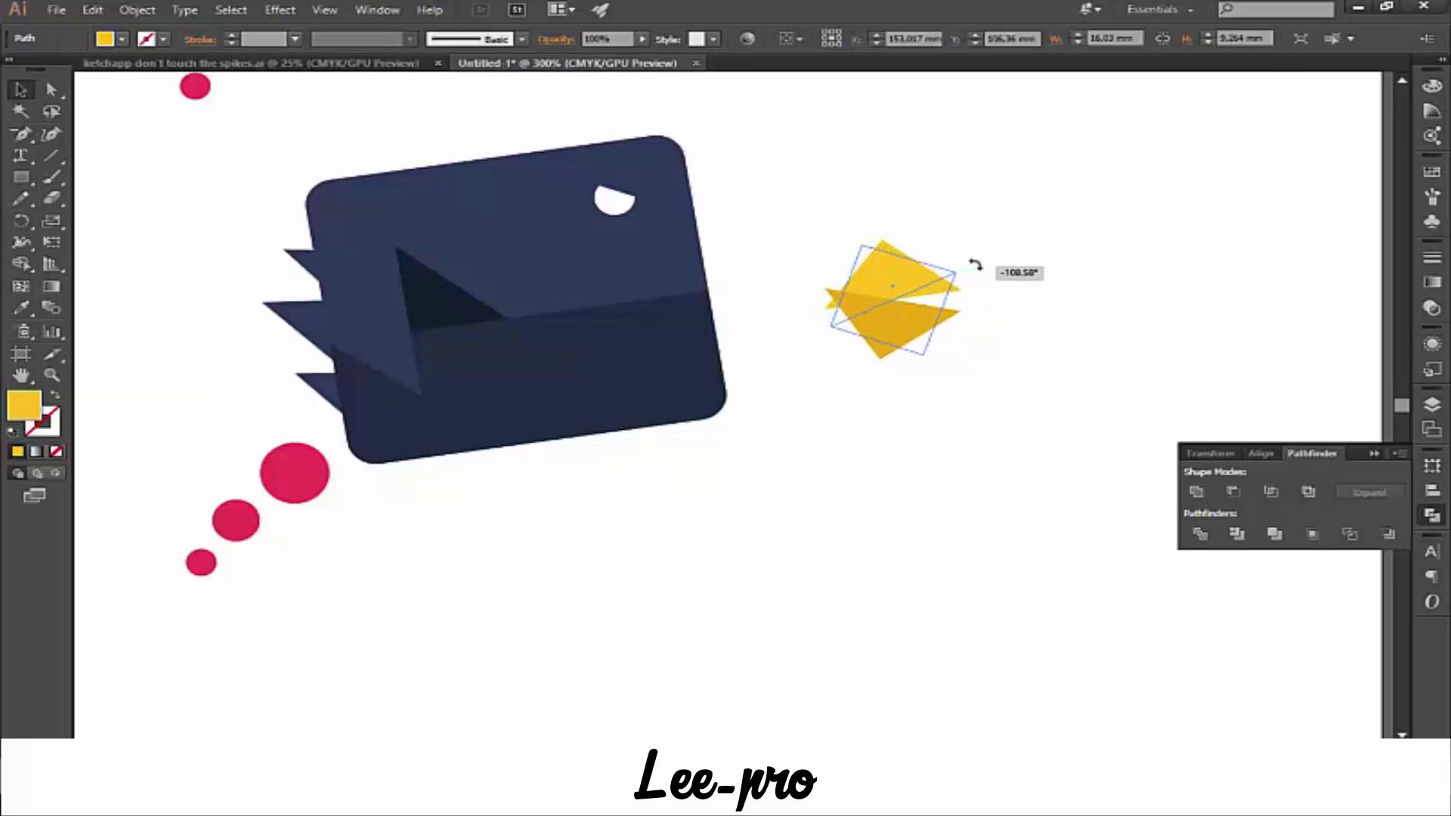
mouse_move(973, 291)
left_mouse_down()
mouse_move(973, 263)
mouse_move(740, 266)
mouse_move(945, 217)
mouse_move(959, 184)
left_mouse_up()
left_click(1046, 373)
- Tilt the lower triangle to meet the upper one at the left tip, then select both halves
left_click(922, 329)
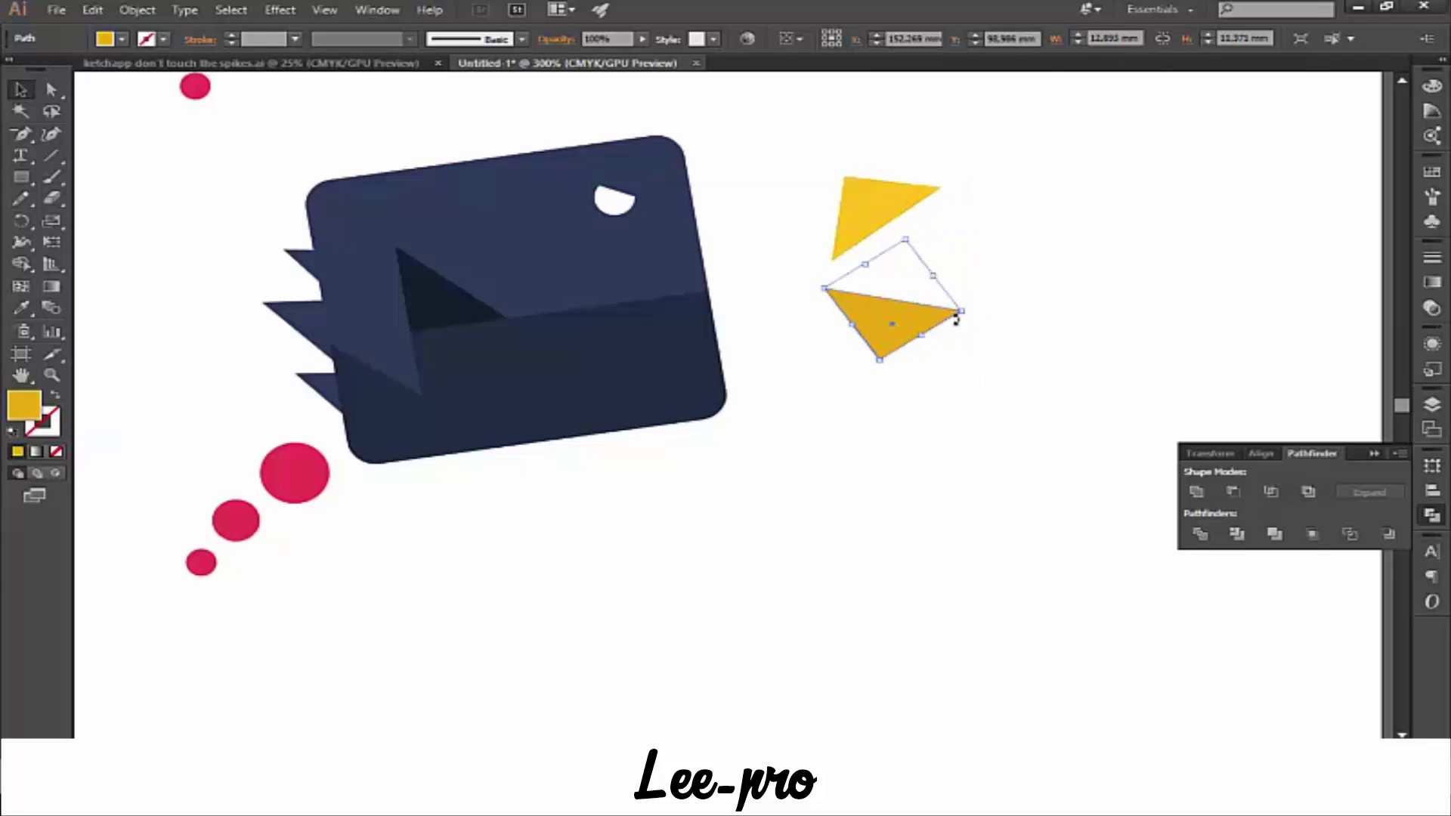
left_click_drag(972, 316, 966, 324)
left_click(897, 259)
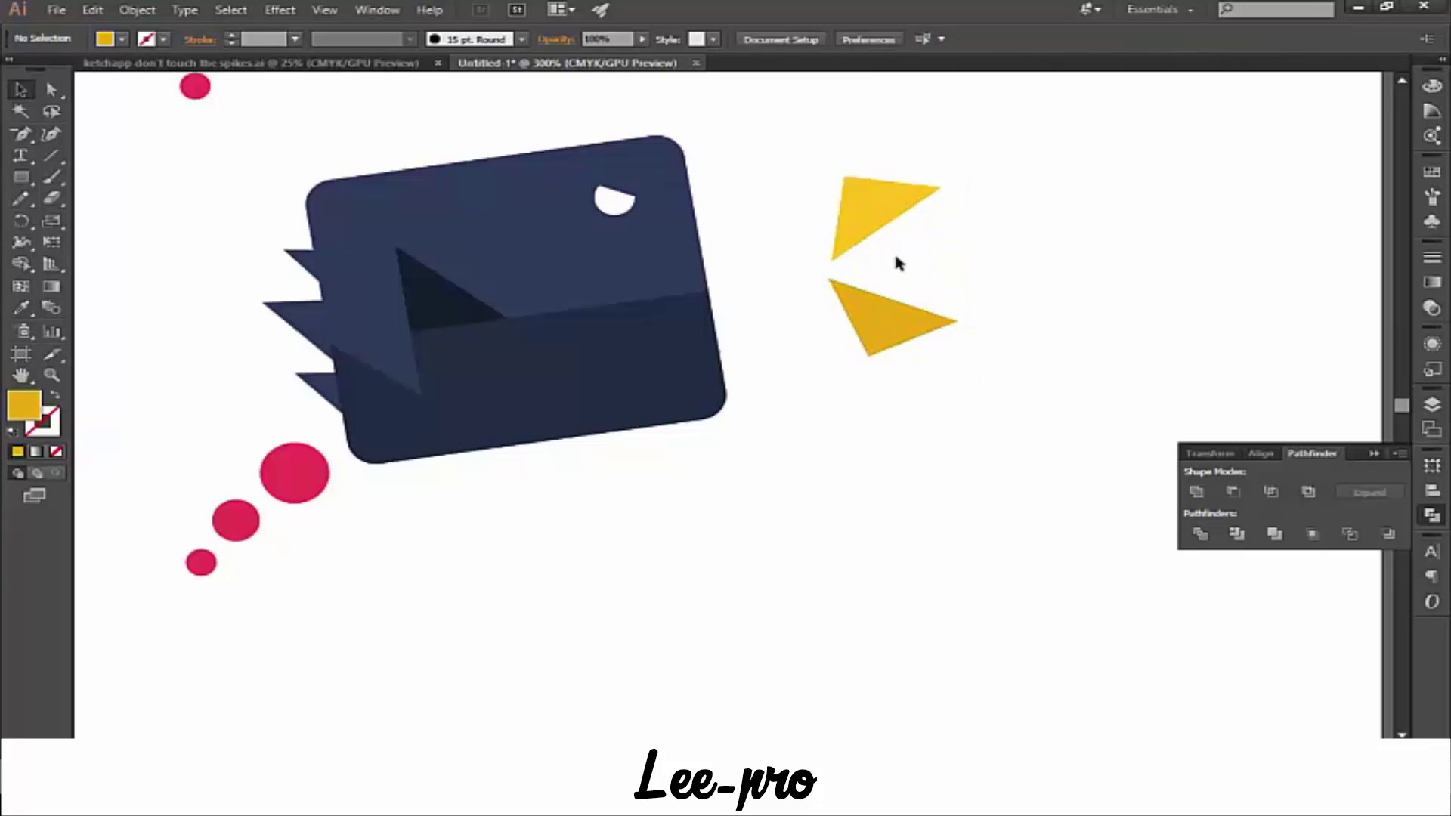
mouse_move(873, 299)
left_mouse_down()
mouse_move(879, 287)
mouse_move(895, 308)
left_mouse_up()
left_click_drag(998, 382, 803, 152)
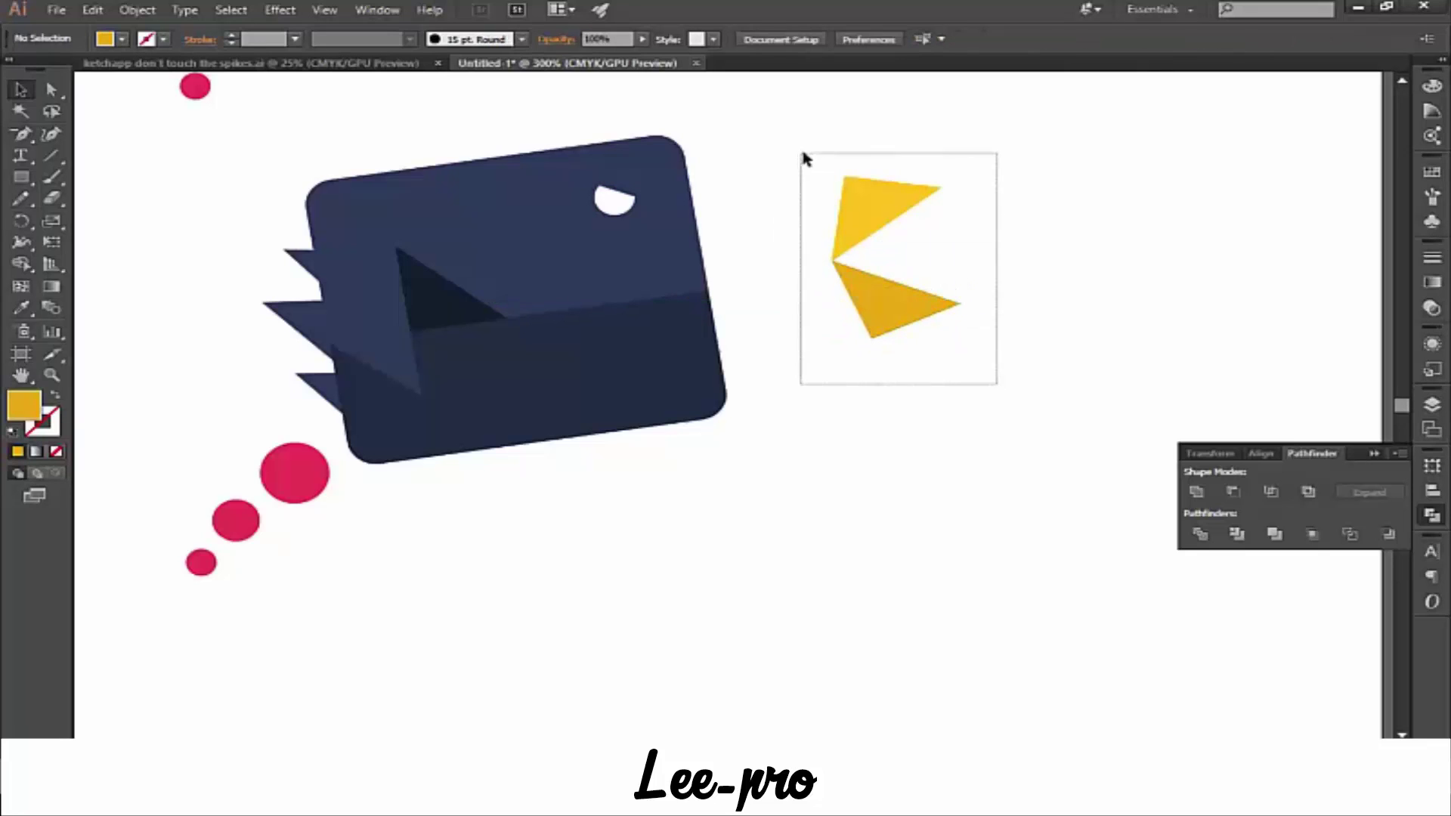
right_click(873, 204)
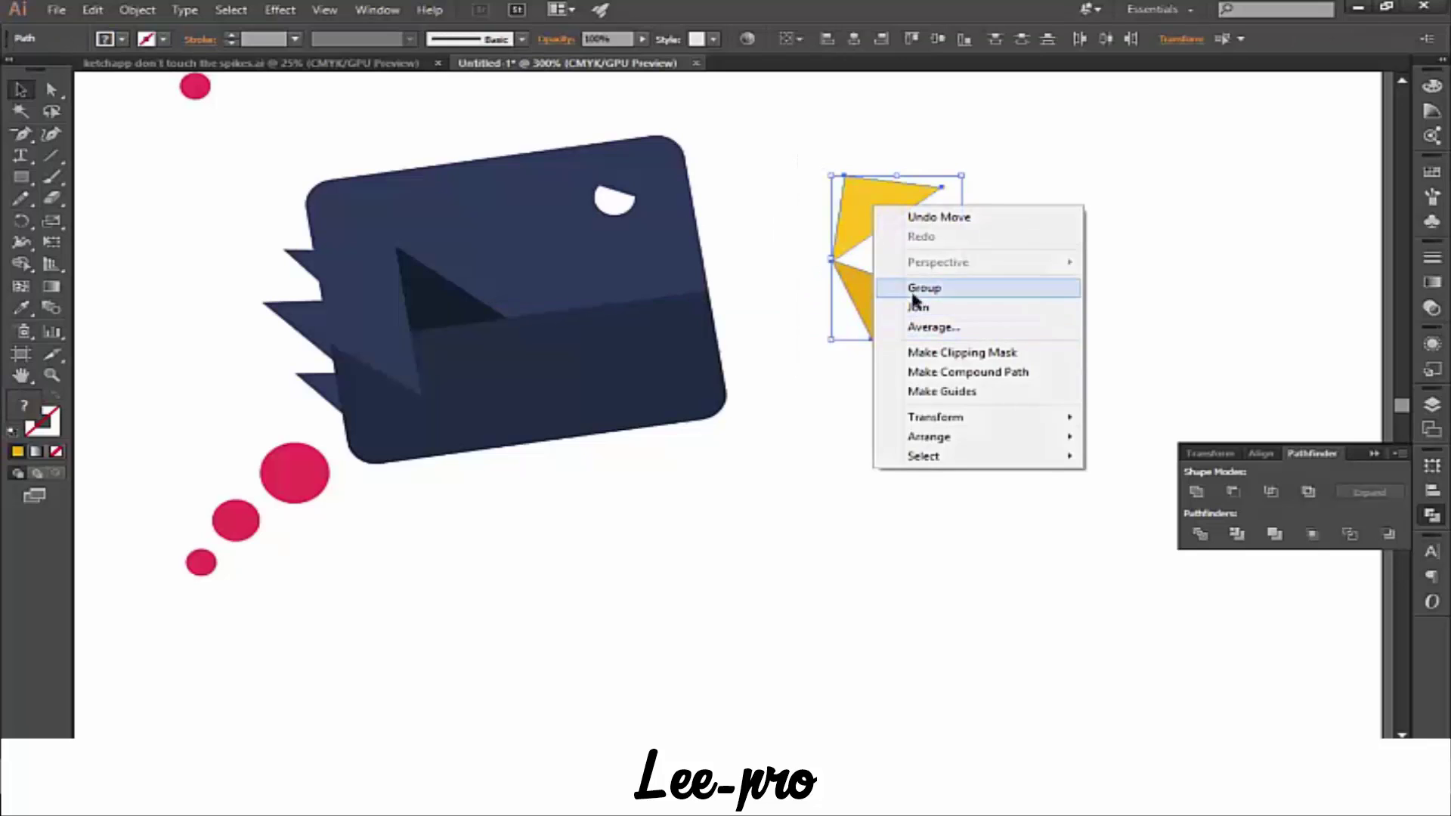
- Group the two yellow triangles and place the beak on the navy bird's right edge
left_click(924, 288)
left_click_drag(881, 328, 731, 338)
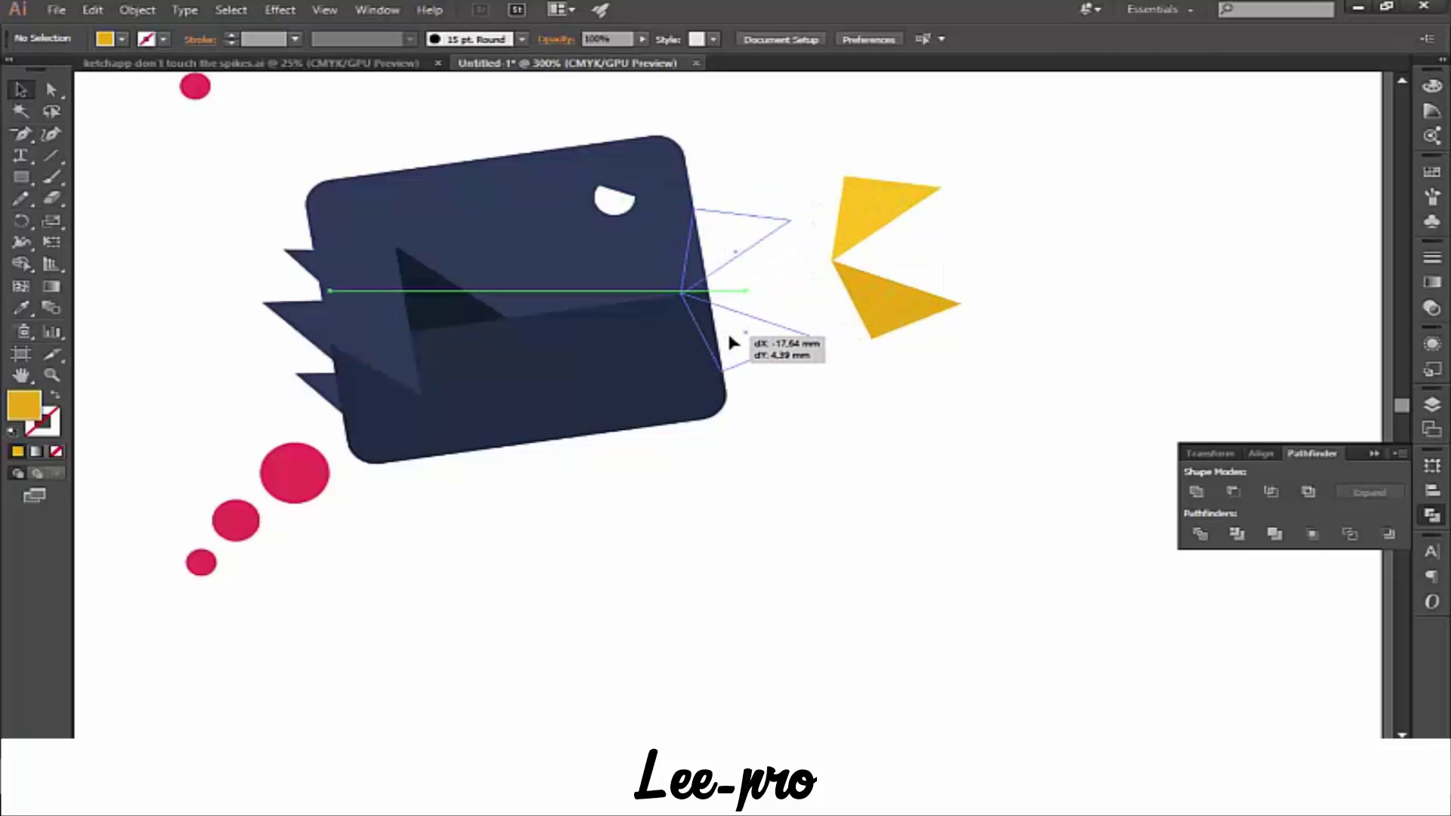
left_click_drag(730, 344, 730, 344)
left_click(917, 429)
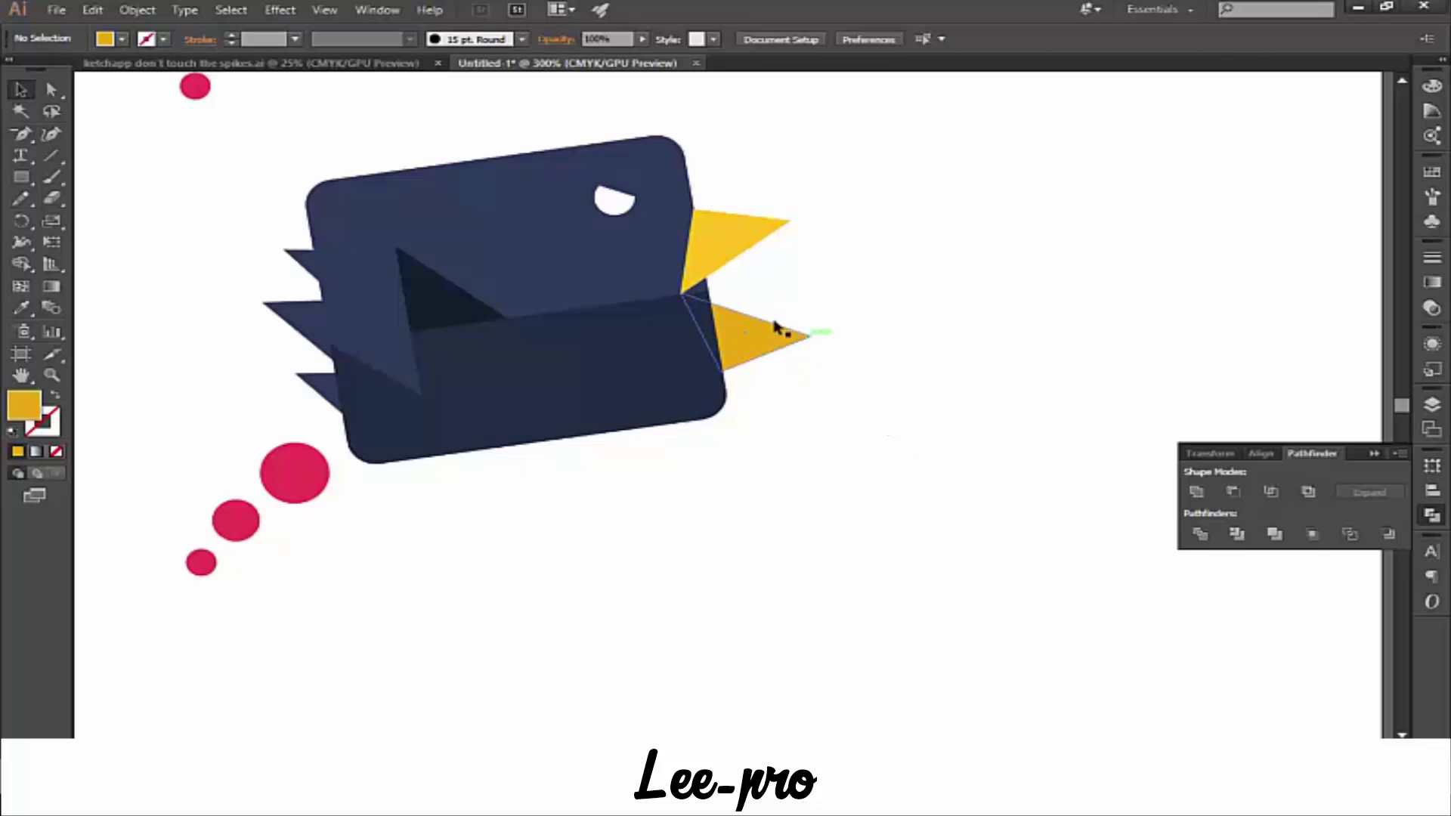
- Send the beak group to the back so it sits behind the body
left_click(737, 262)
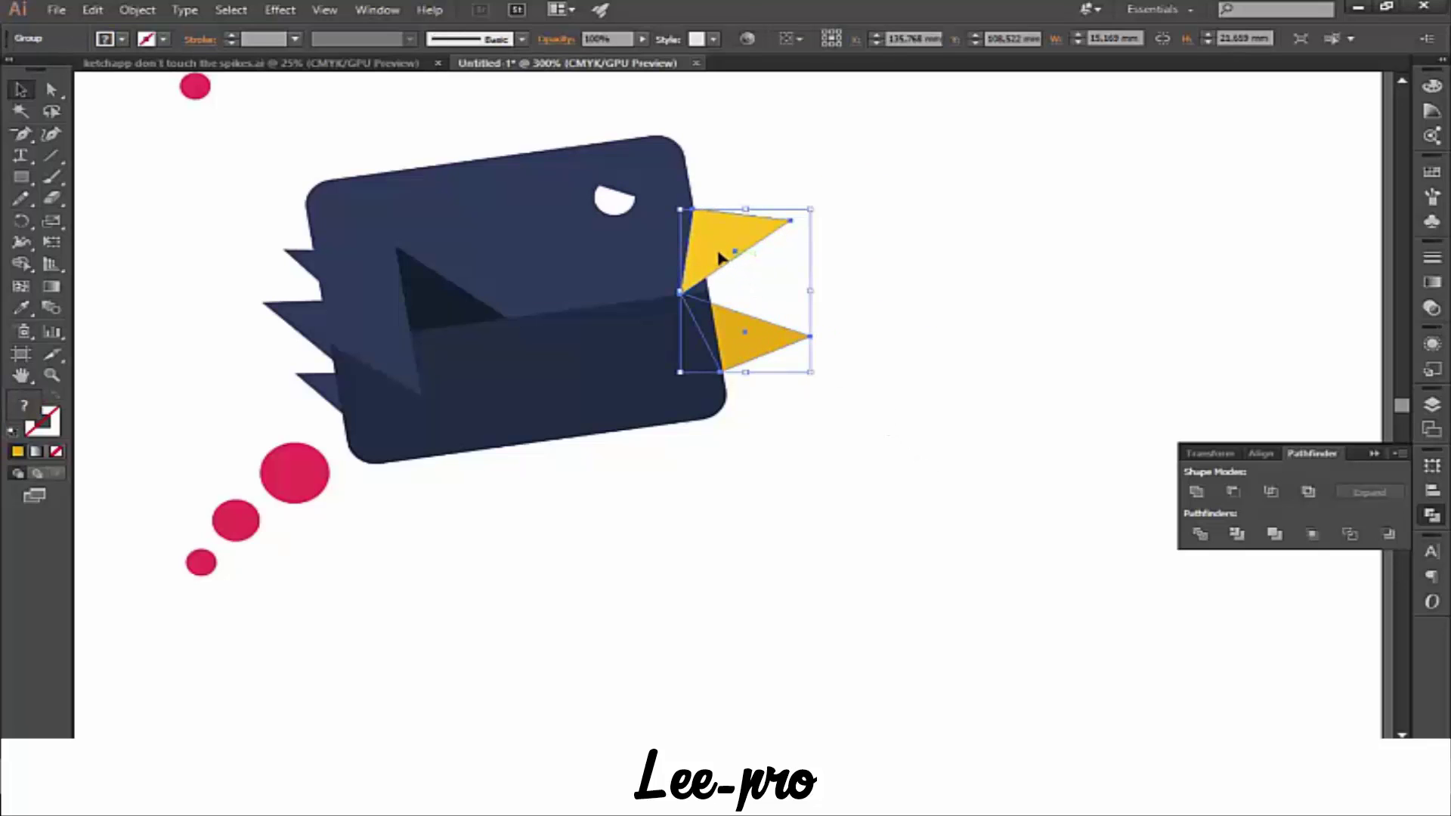
right_click(720, 259)
mouse_move(774, 400)
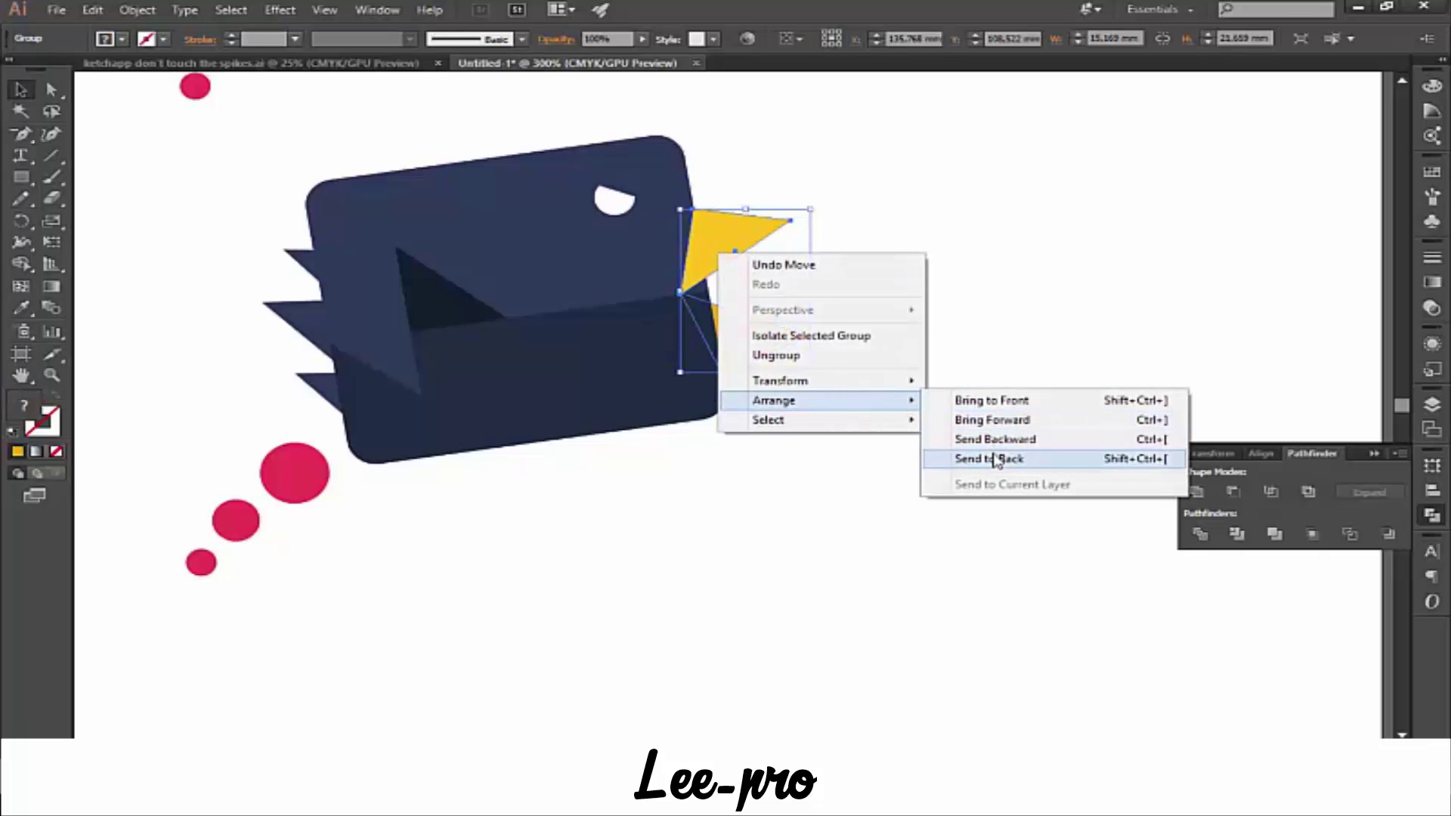
left_click(995, 458)
left_click(940, 365)
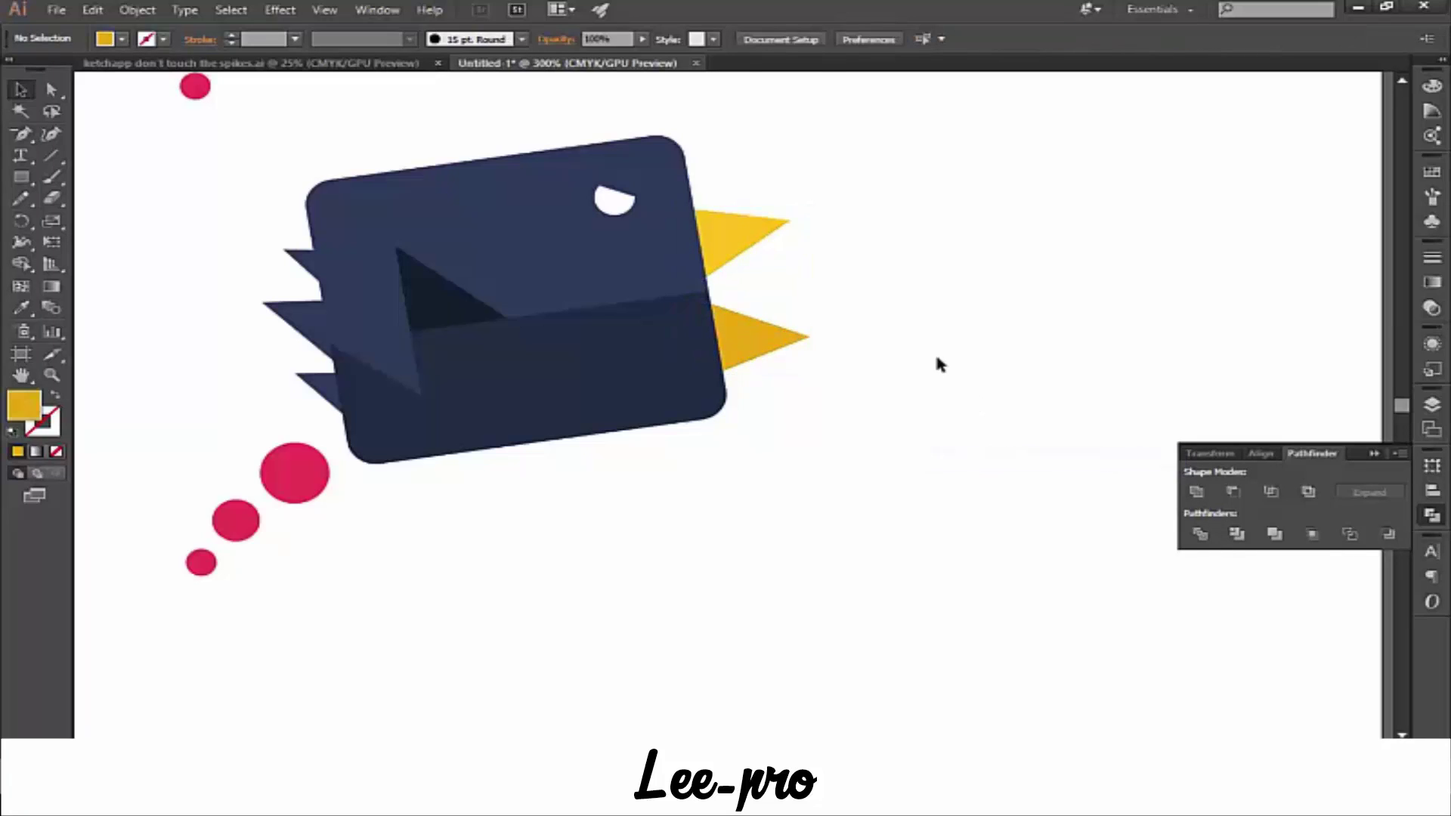
- Recolour the trailing pink dots navy by sampling the bird's body with the Eyedropper
left_click(306, 476)
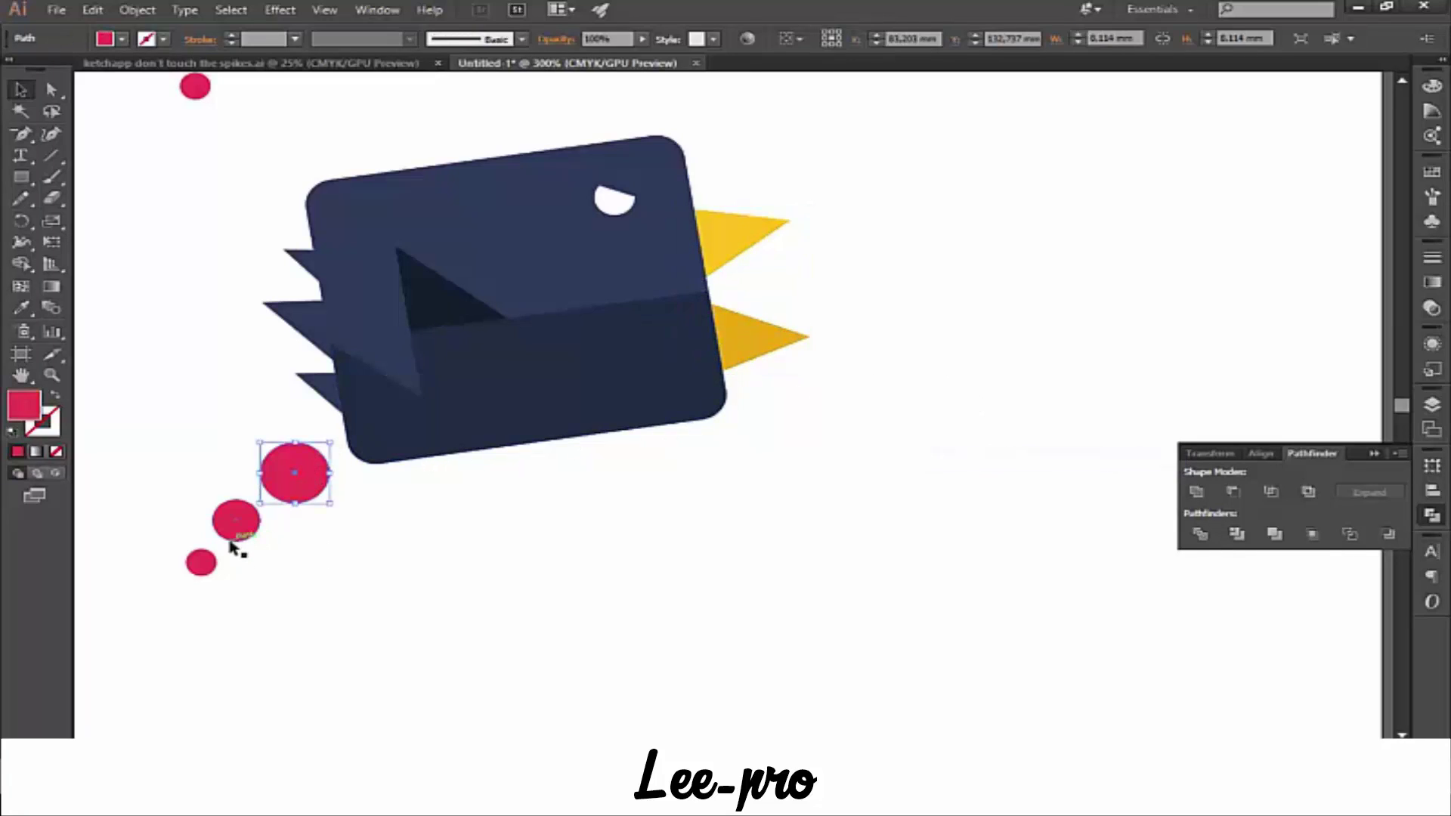
left_click(231, 535, "shift")
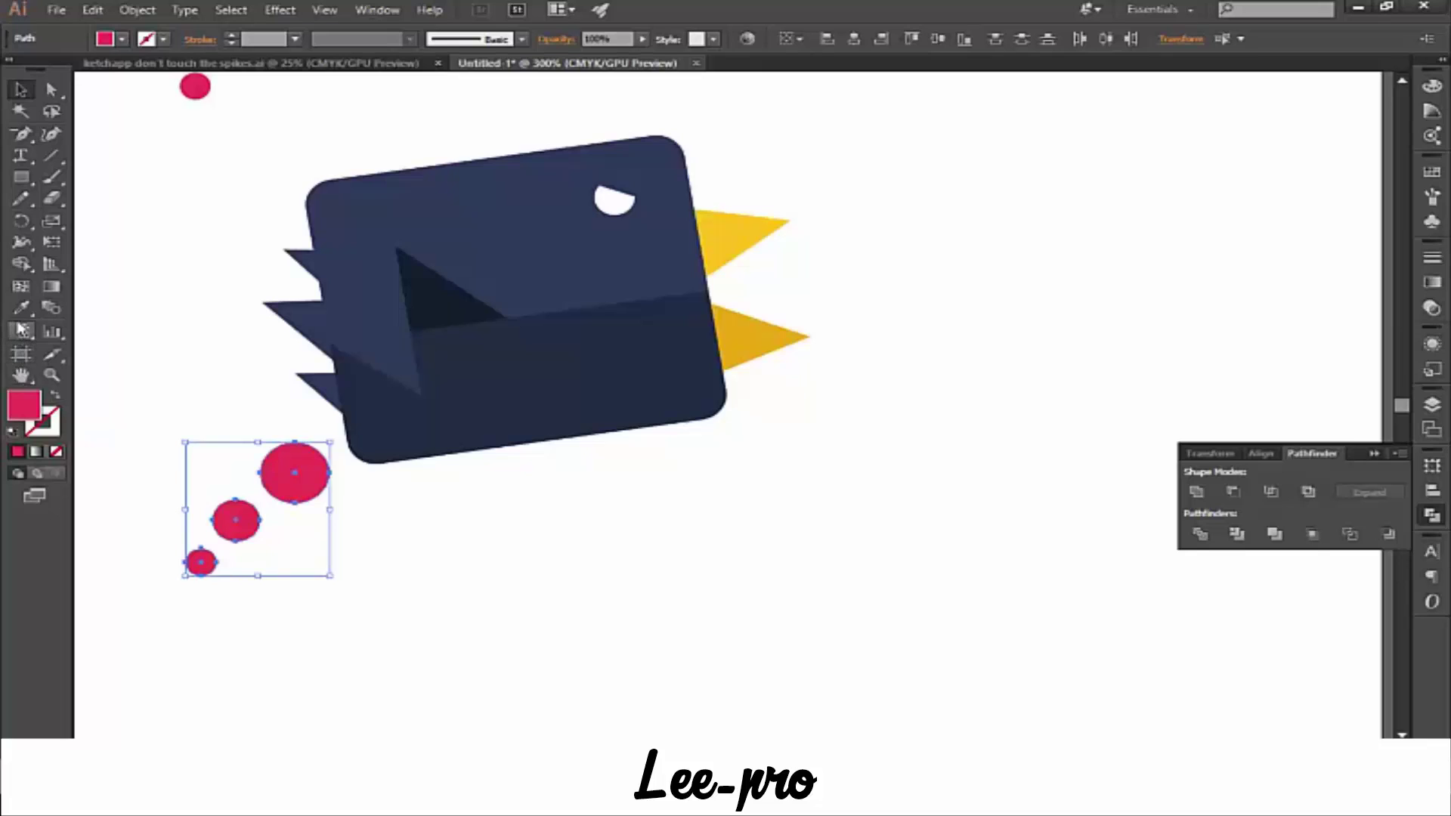
left_click(21, 308)
left_click(488, 431)
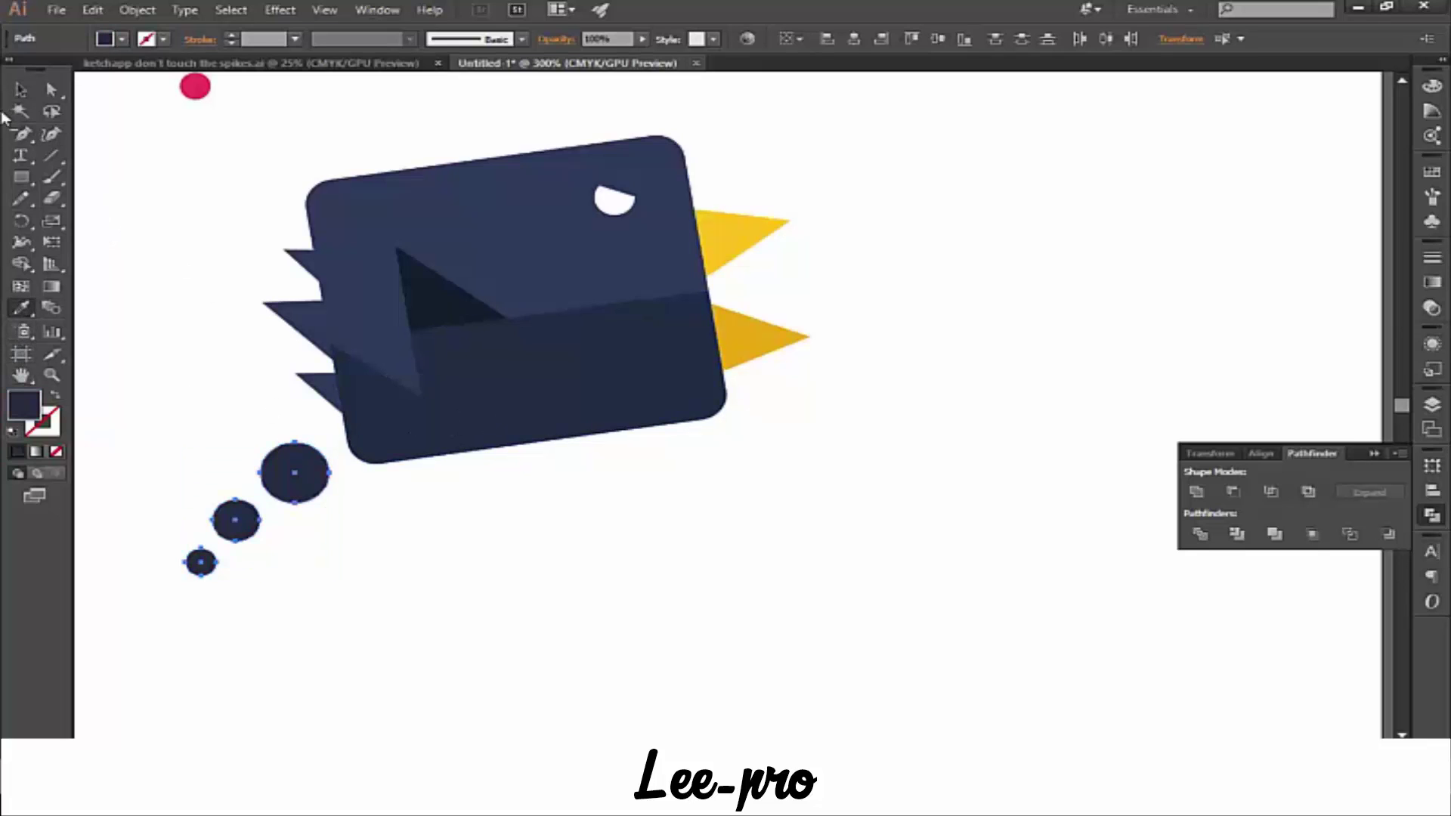
left_click(21, 90)
left_click(831, 586)
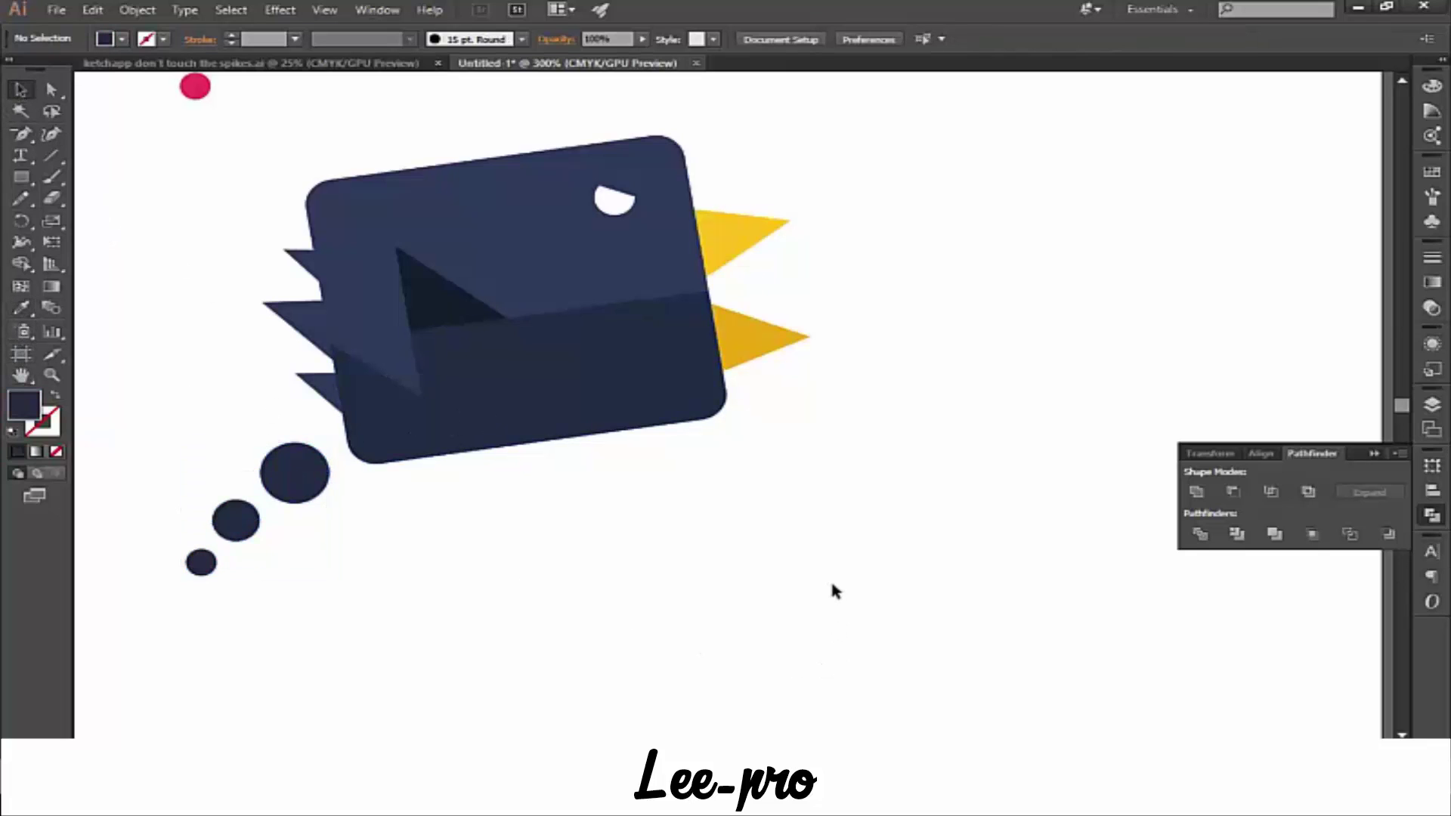
- Move the navy bird's white eye slightly lower
key("ctrl+minus")
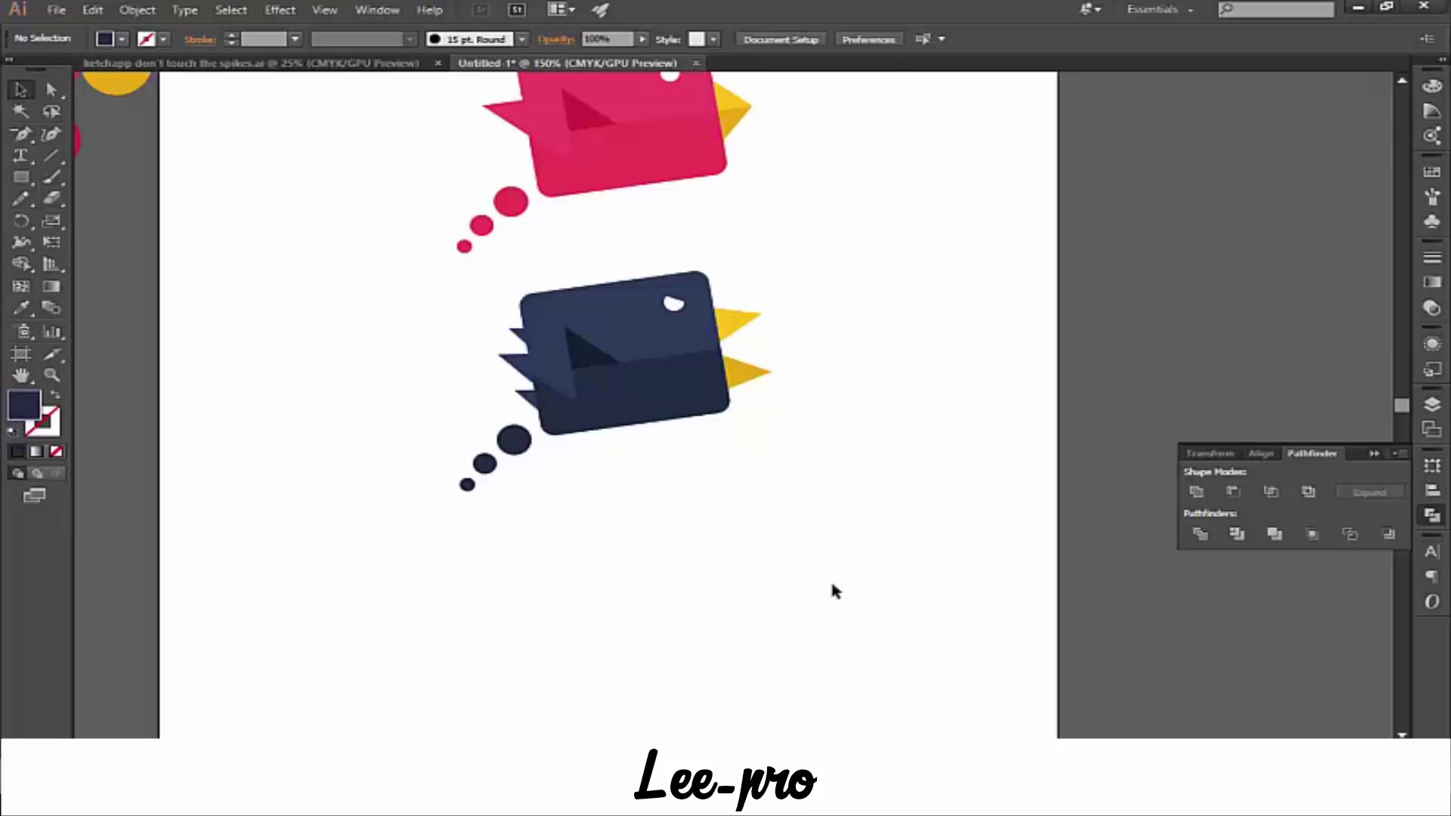
left_click(669, 304)
key("ctrl+plus")
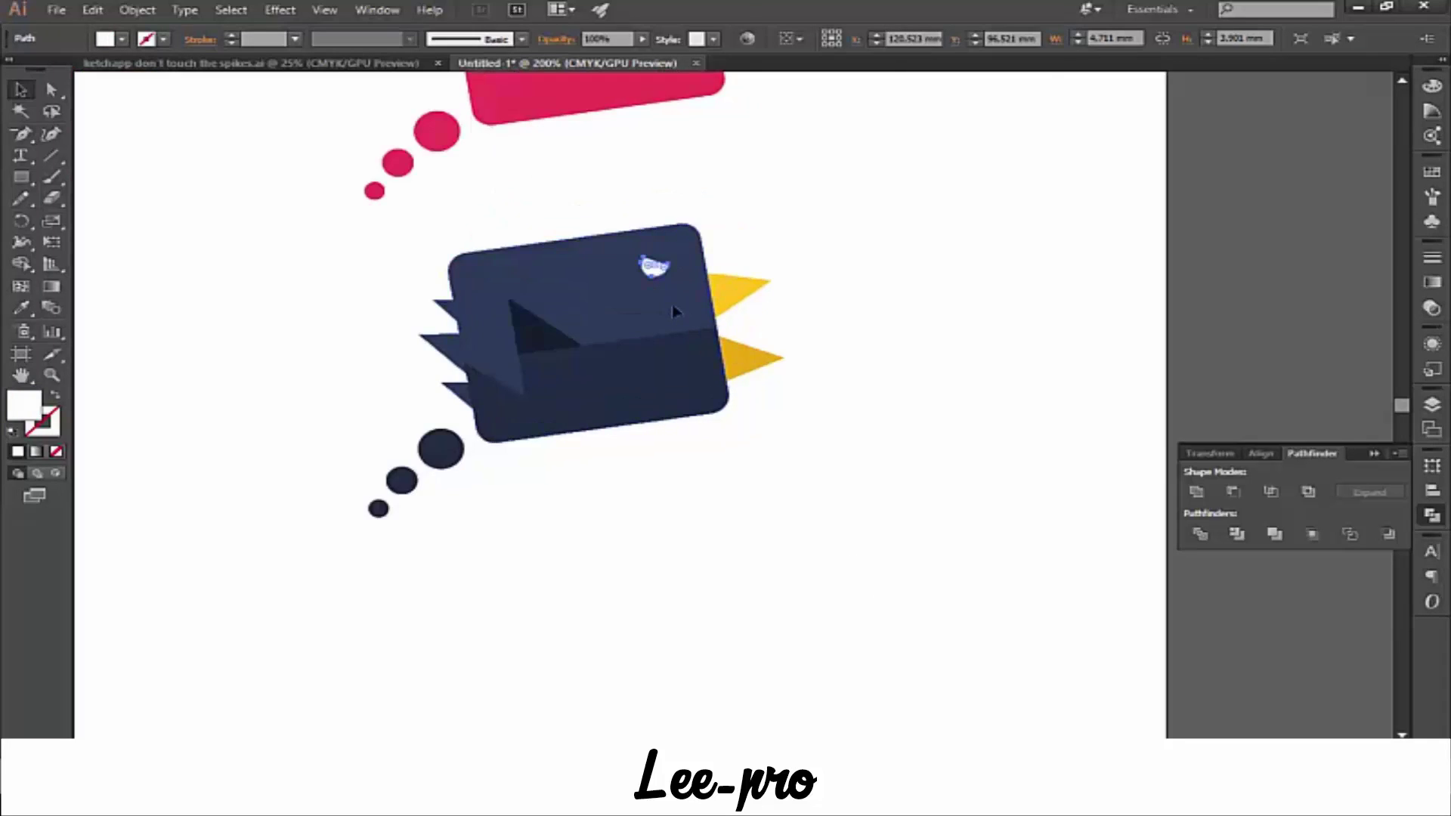
key("ctrl+plus")
key("ctrl+plus")
scroll(639, 423, "up", 3)
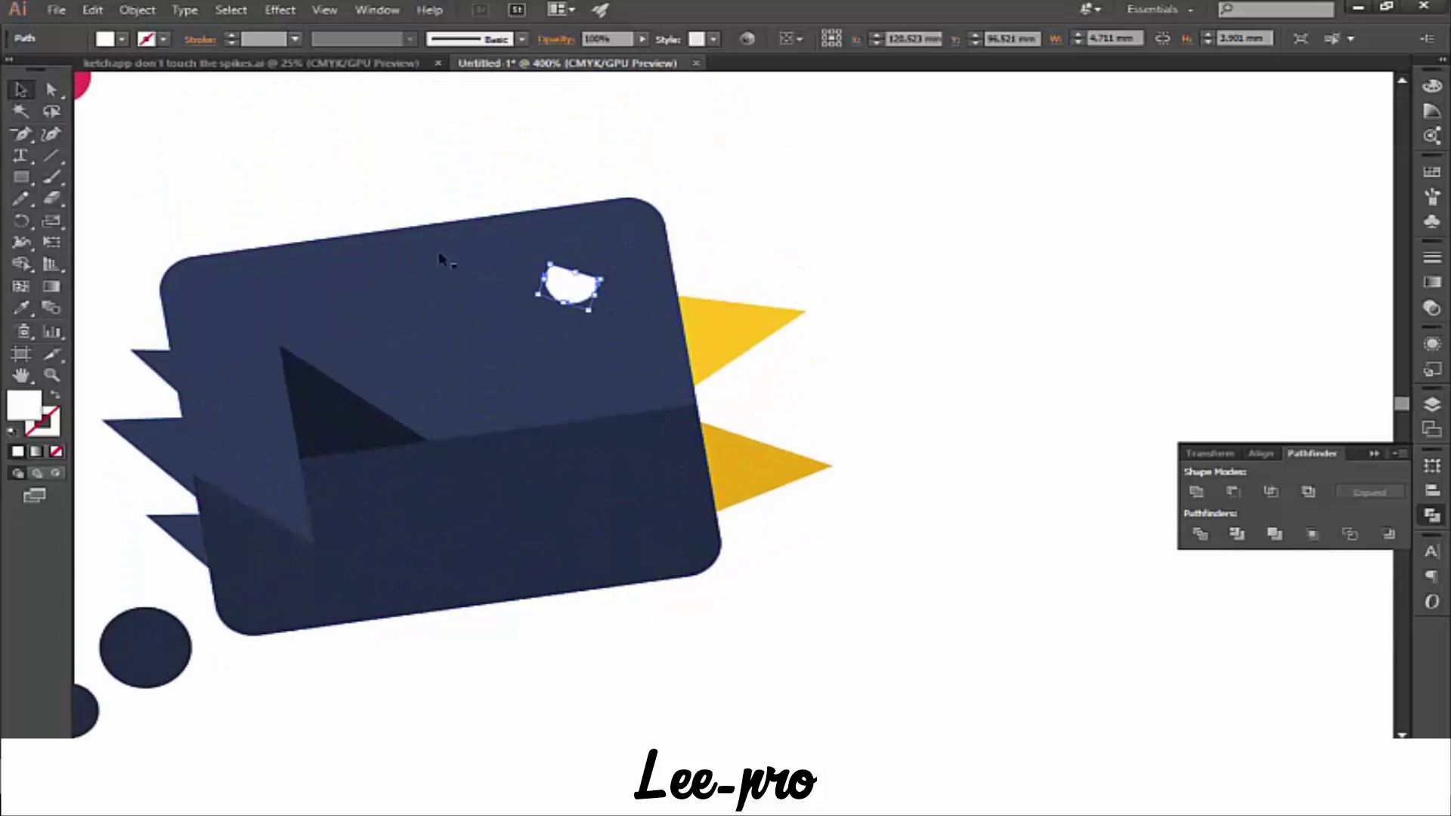
mouse_move(573, 293)
left_mouse_down()
mouse_move(575, 309)
mouse_move(609, 317)
left_mouse_up()
left_click(1005, 530)
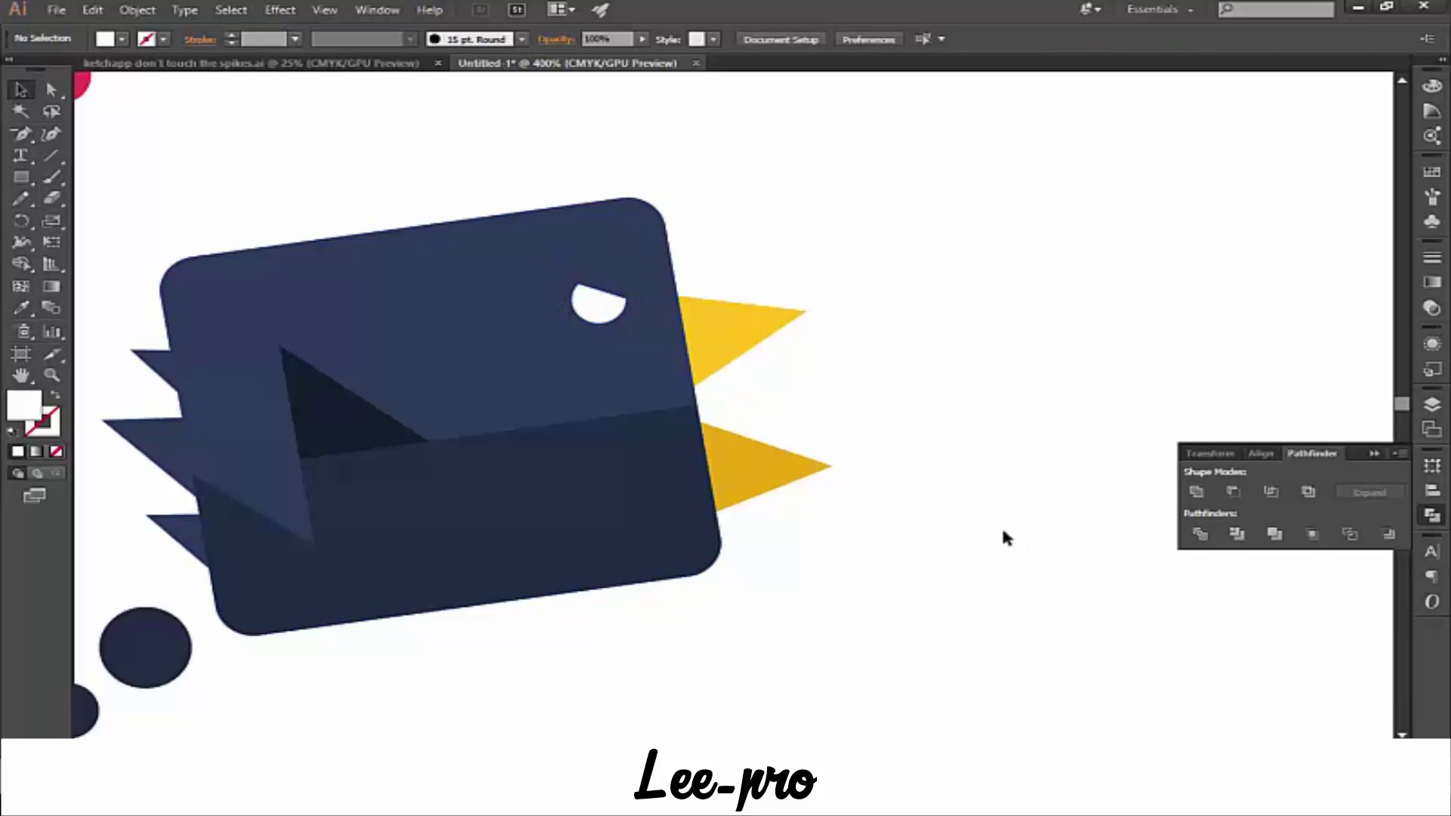
- Compare the navy bird with the pink bird and view the whole artboard
mouse_move(1001, 525)
left_mouse_down()
mouse_move(899, 635)
mouse_move(869, 635)
left_mouse_up()
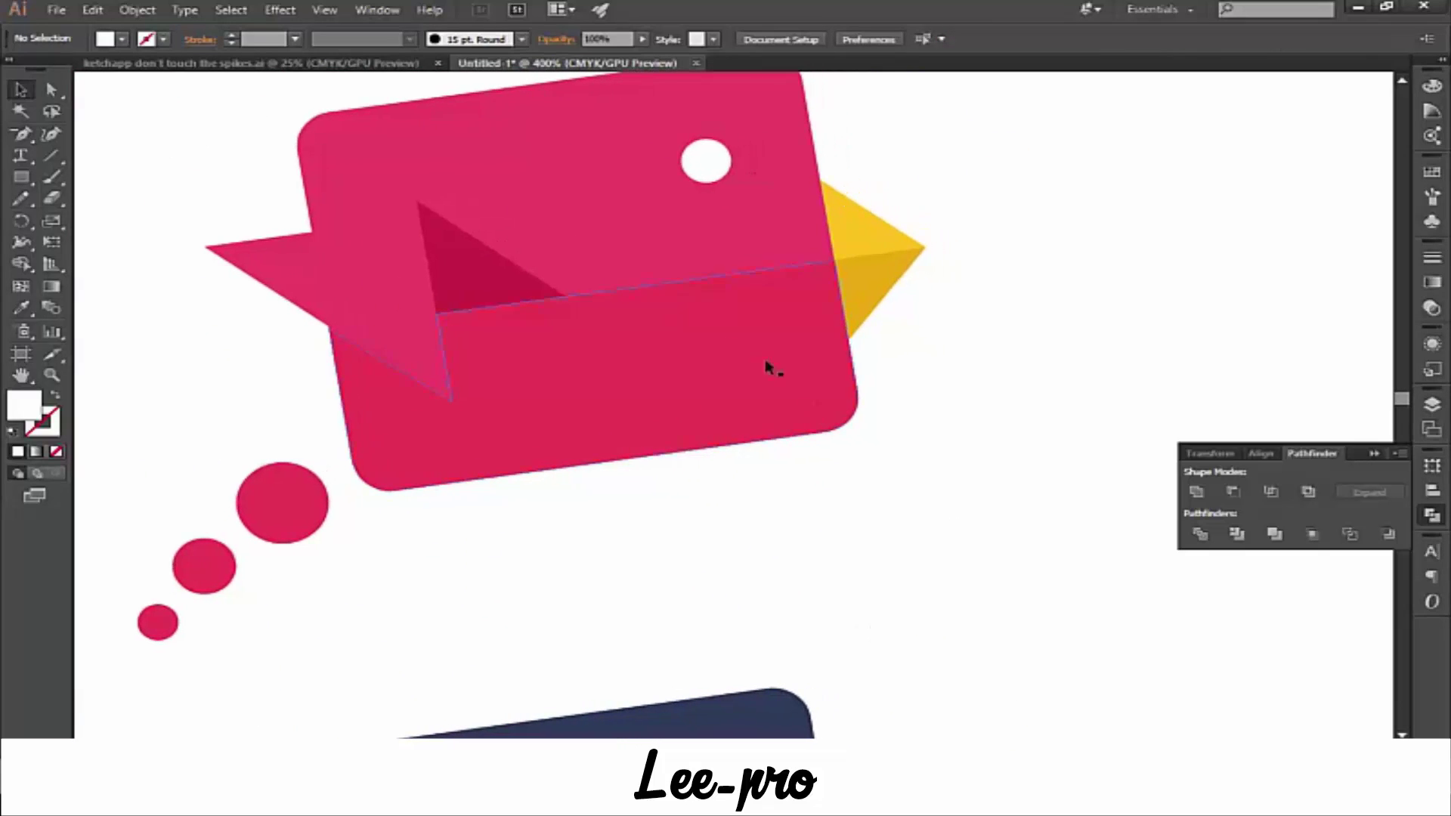
left_click_drag(714, 163, 734, 175)
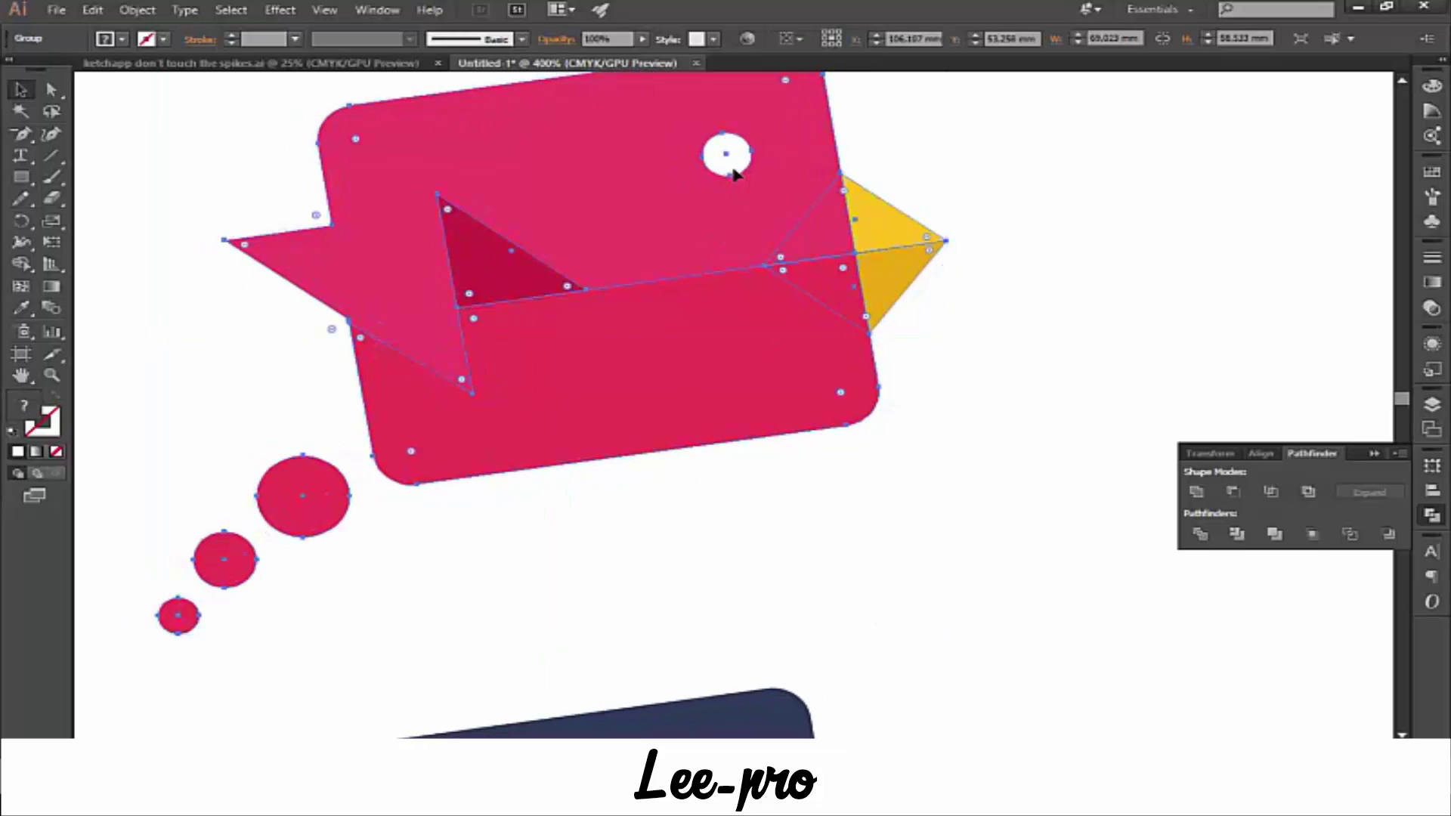
key("ctrl+minus")
key("ctrl+minus")
key("ctrl+minus")
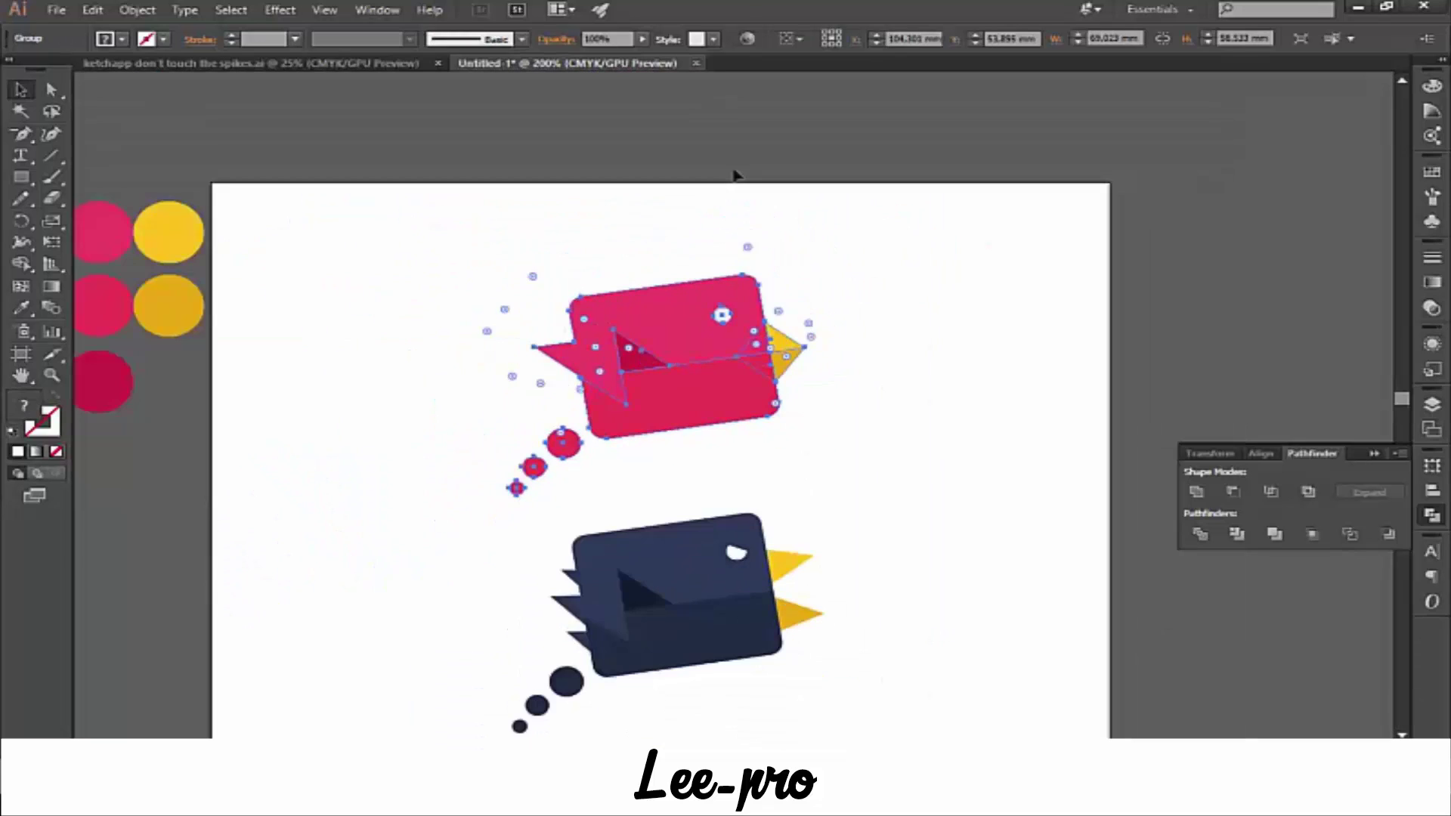
scroll(1014, 546, "down", 2)
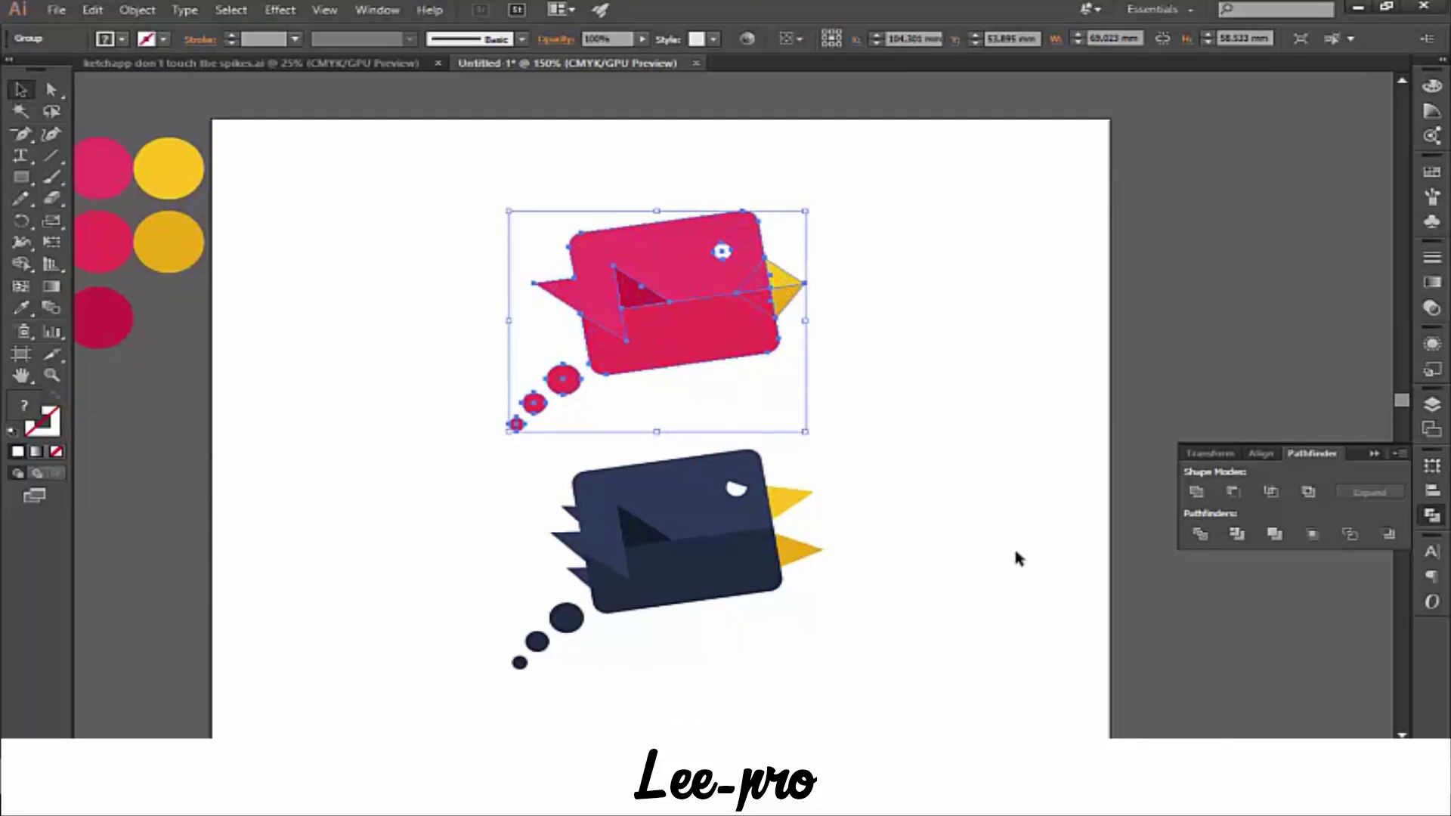
scroll(993, 538, "down", 2)
scroll(975, 506, "down", 1)
scroll(954, 511, "down", 1)
scroll(948, 508, "down", 1)
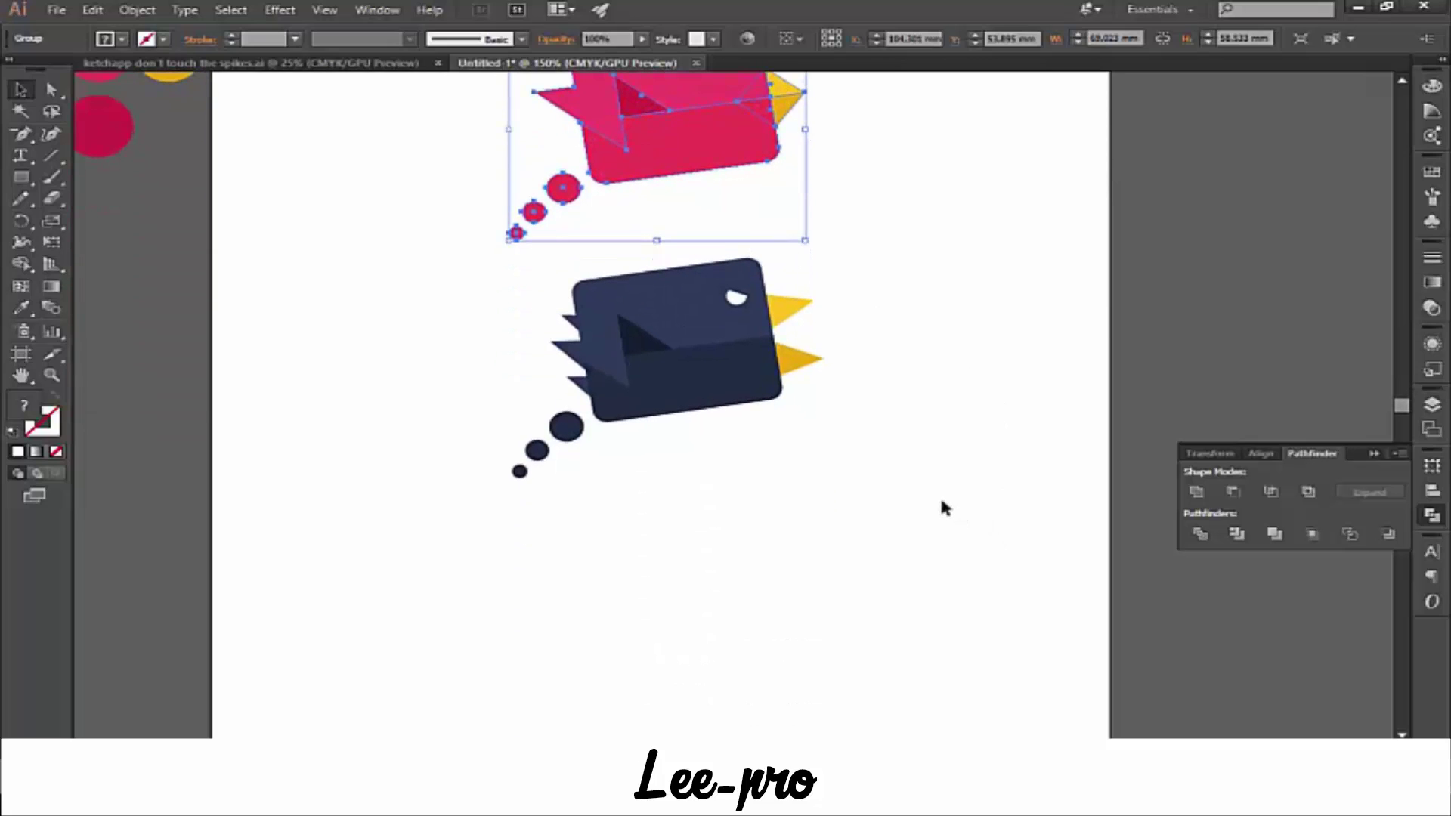
scroll(944, 502, "down", 1)
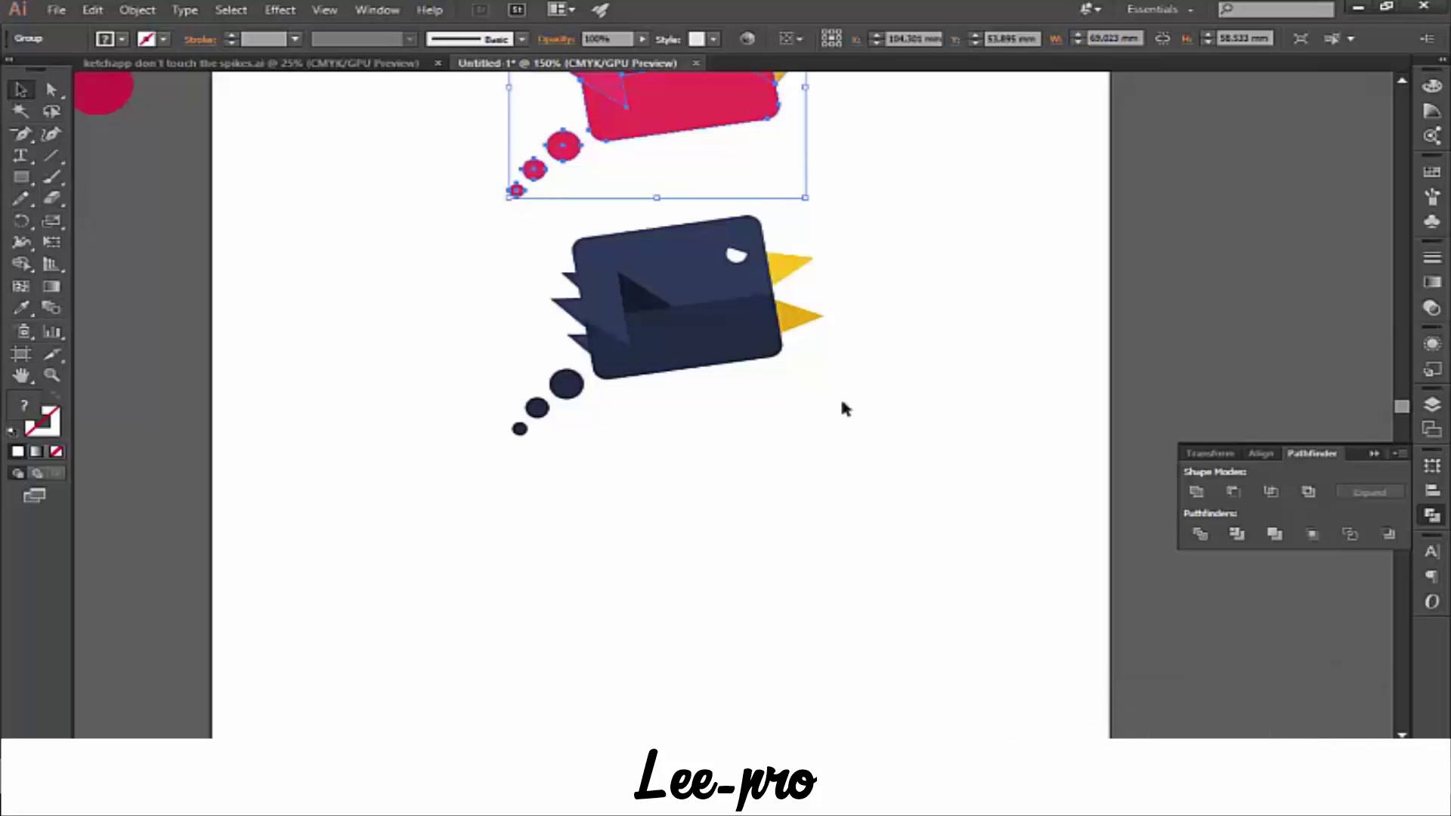
scroll(869, 461, "up", 3)
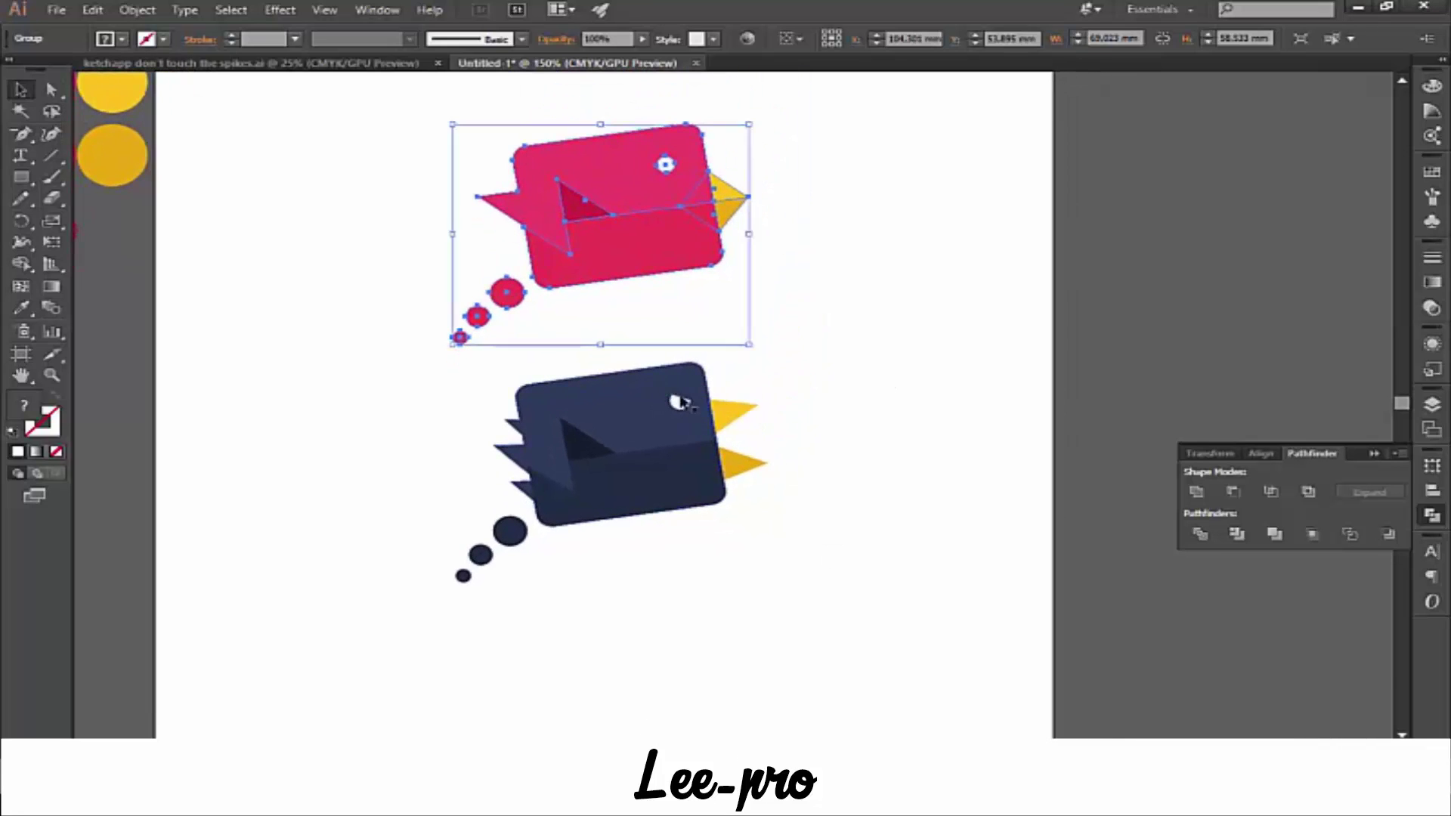
- Pull the beak off to the right of the bird and ungroup it into two triangles
left_click(754, 421)
left_click_drag(754, 421, 923, 416)
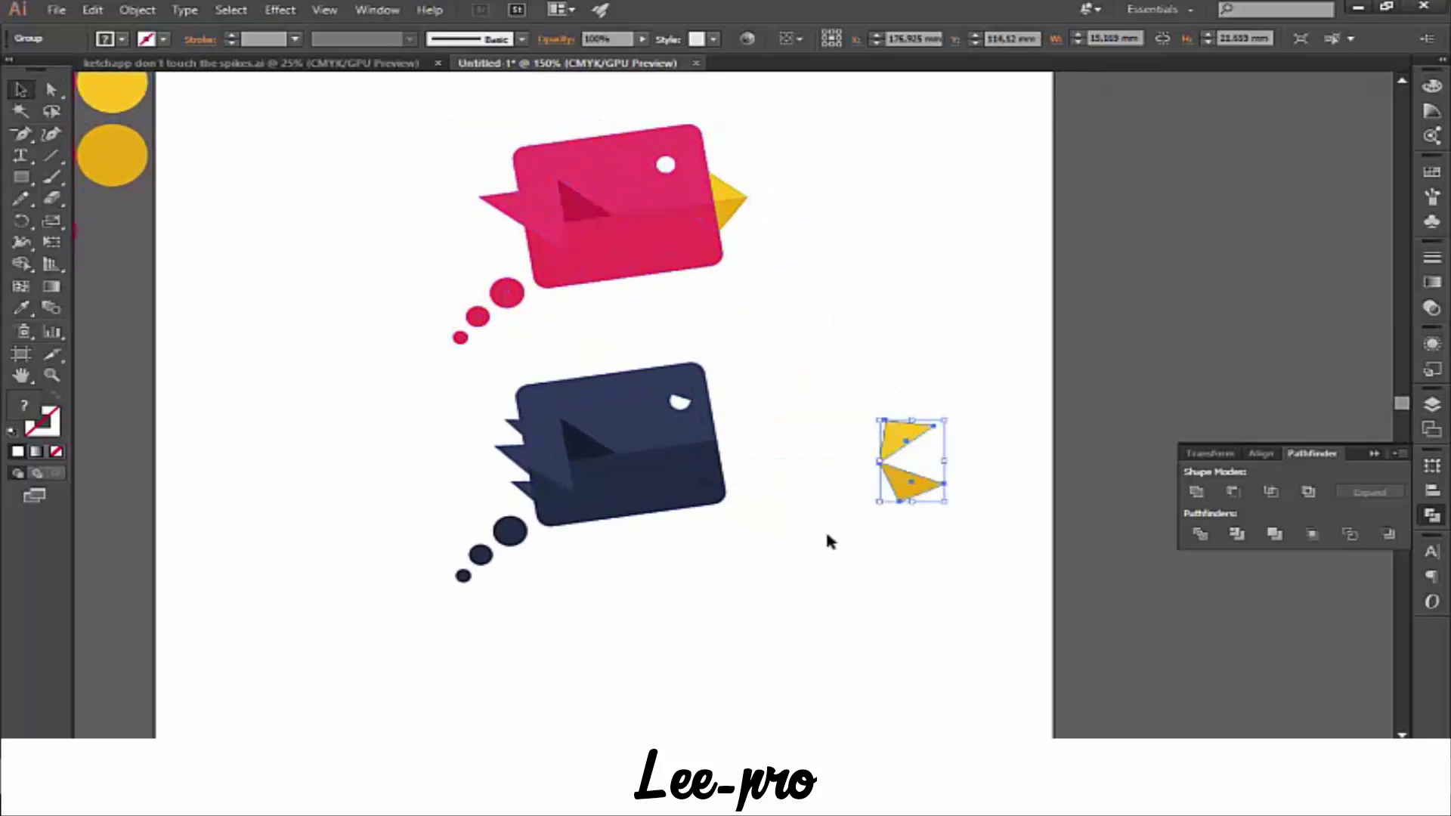
left_click(826, 541)
right_click(907, 487)
left_click(929, 585)
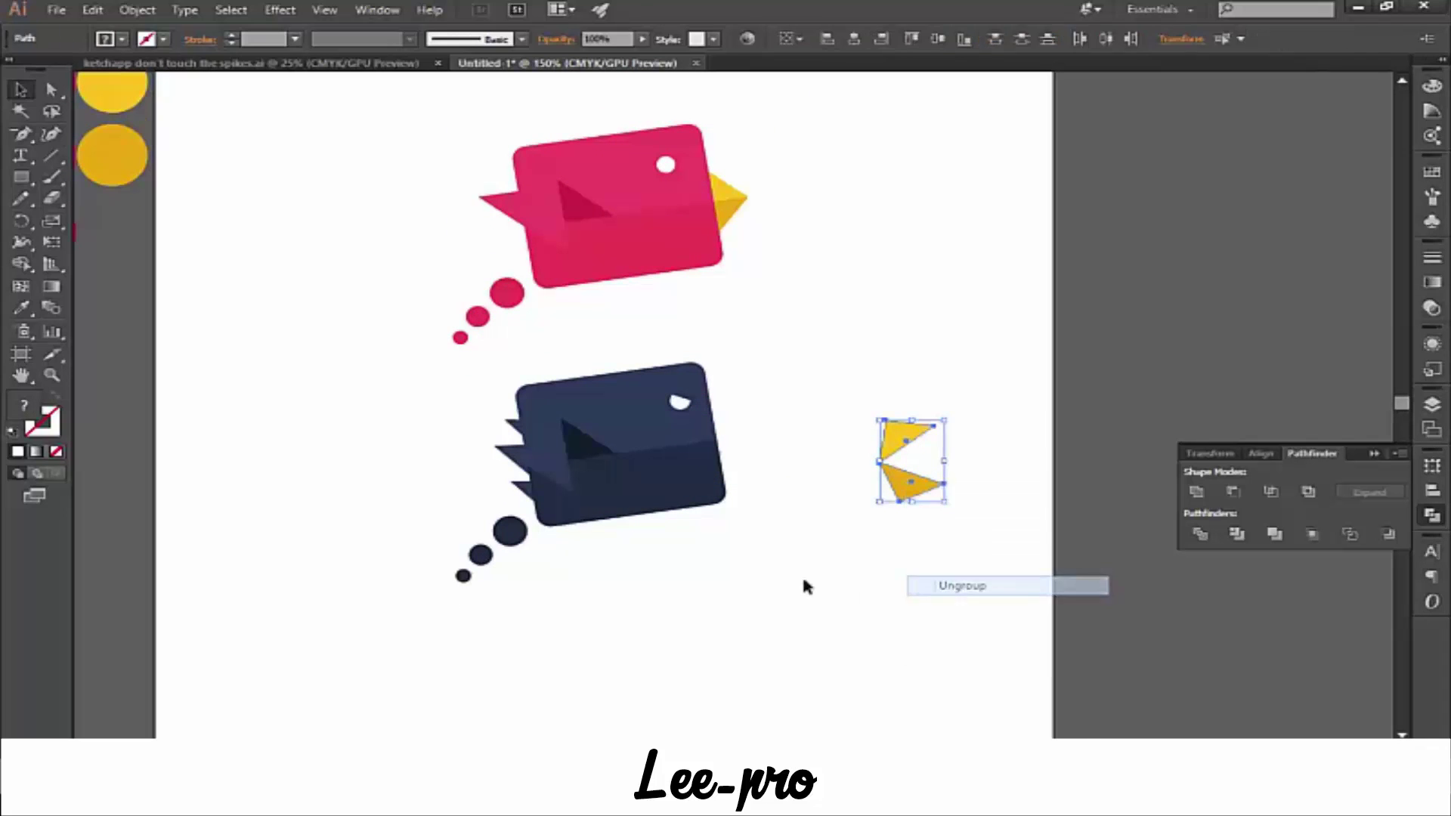
left_click(867, 467)
- Move the upper beak triangle back onto the bird's body
left_click(904, 441)
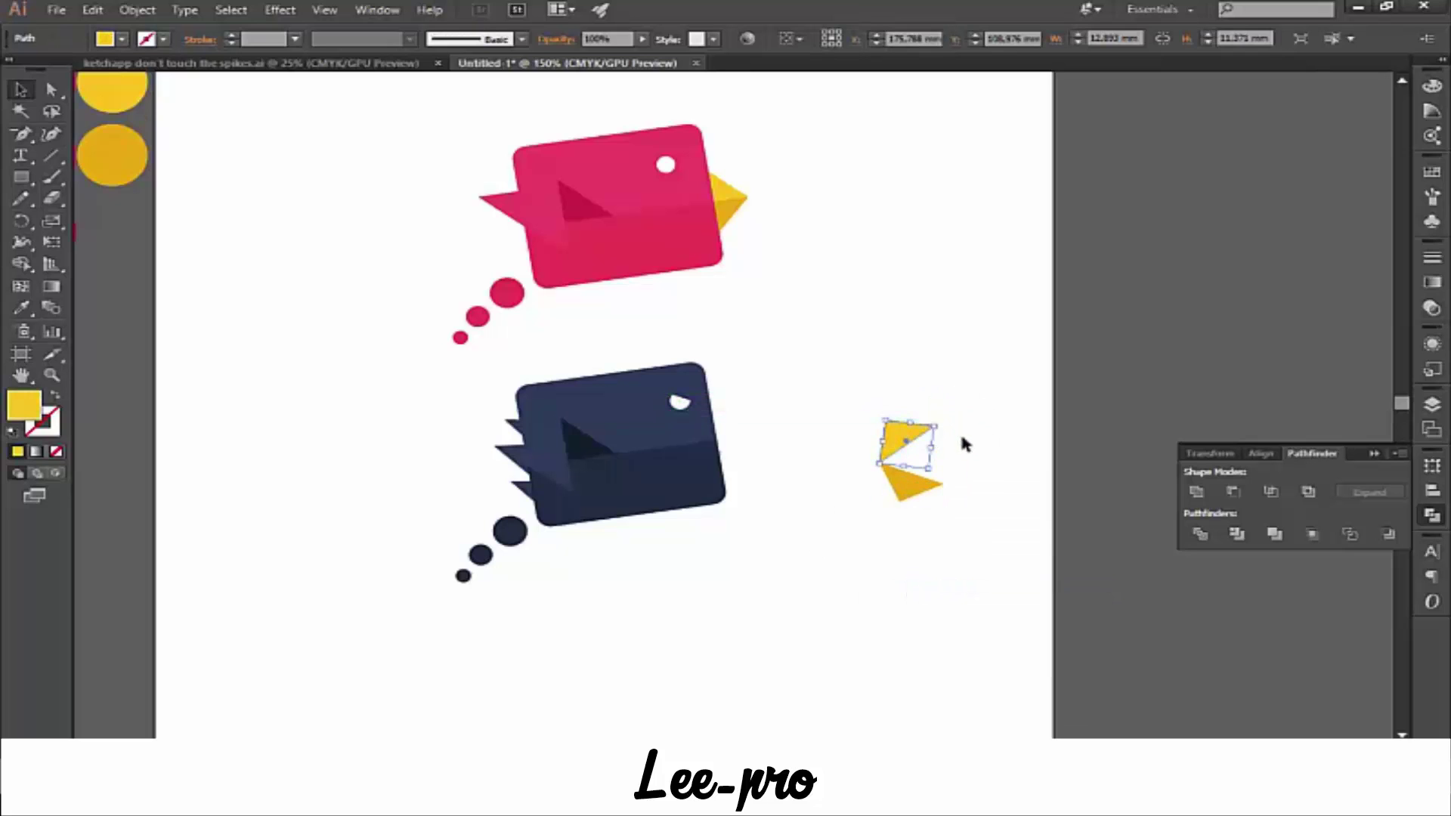
left_click(1000, 431)
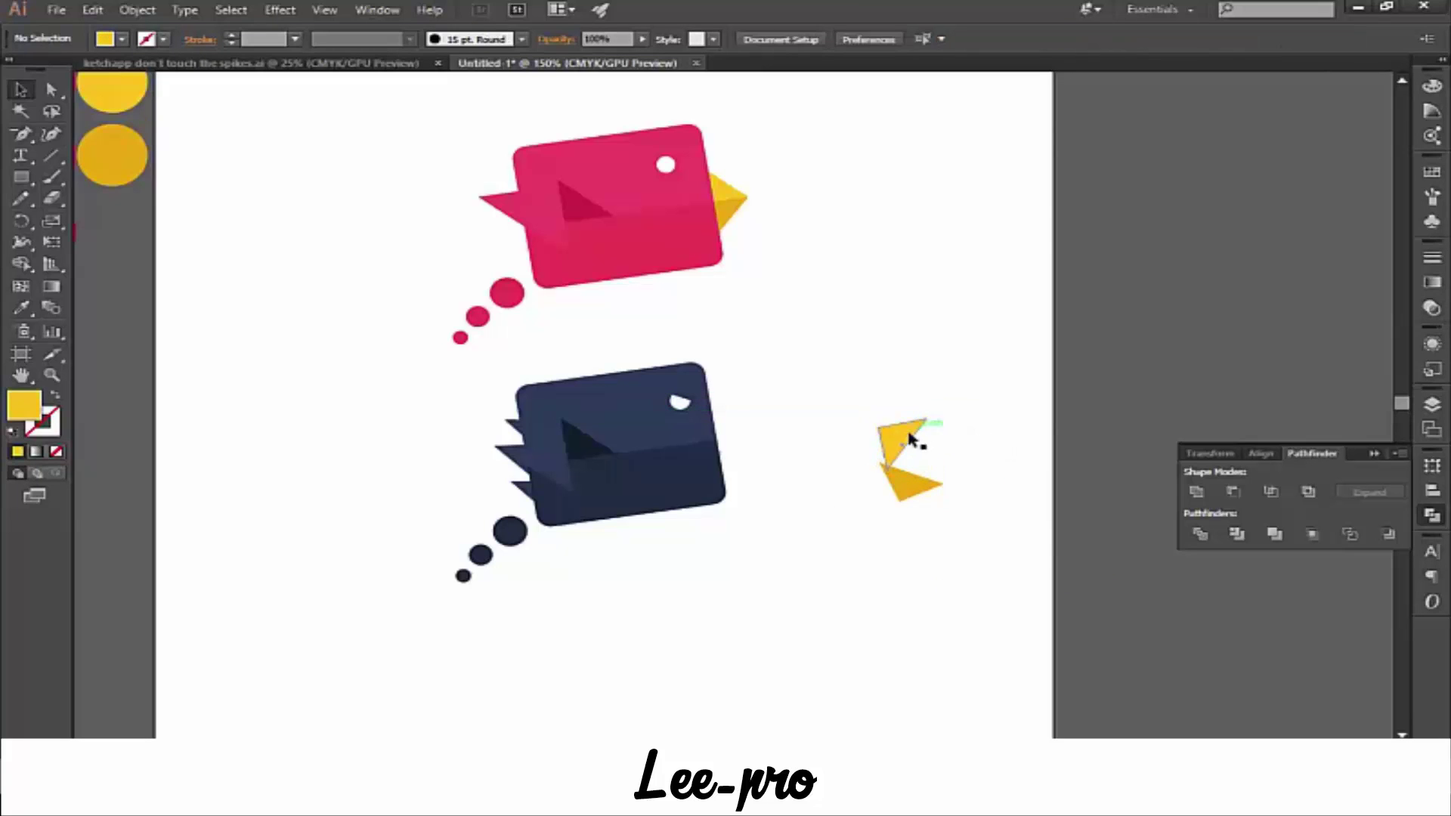
mouse_move(892, 443)
left_mouse_down()
mouse_move(808, 414)
mouse_move(734, 420)
mouse_move(768, 389)
left_mouse_up()
left_click(820, 427)
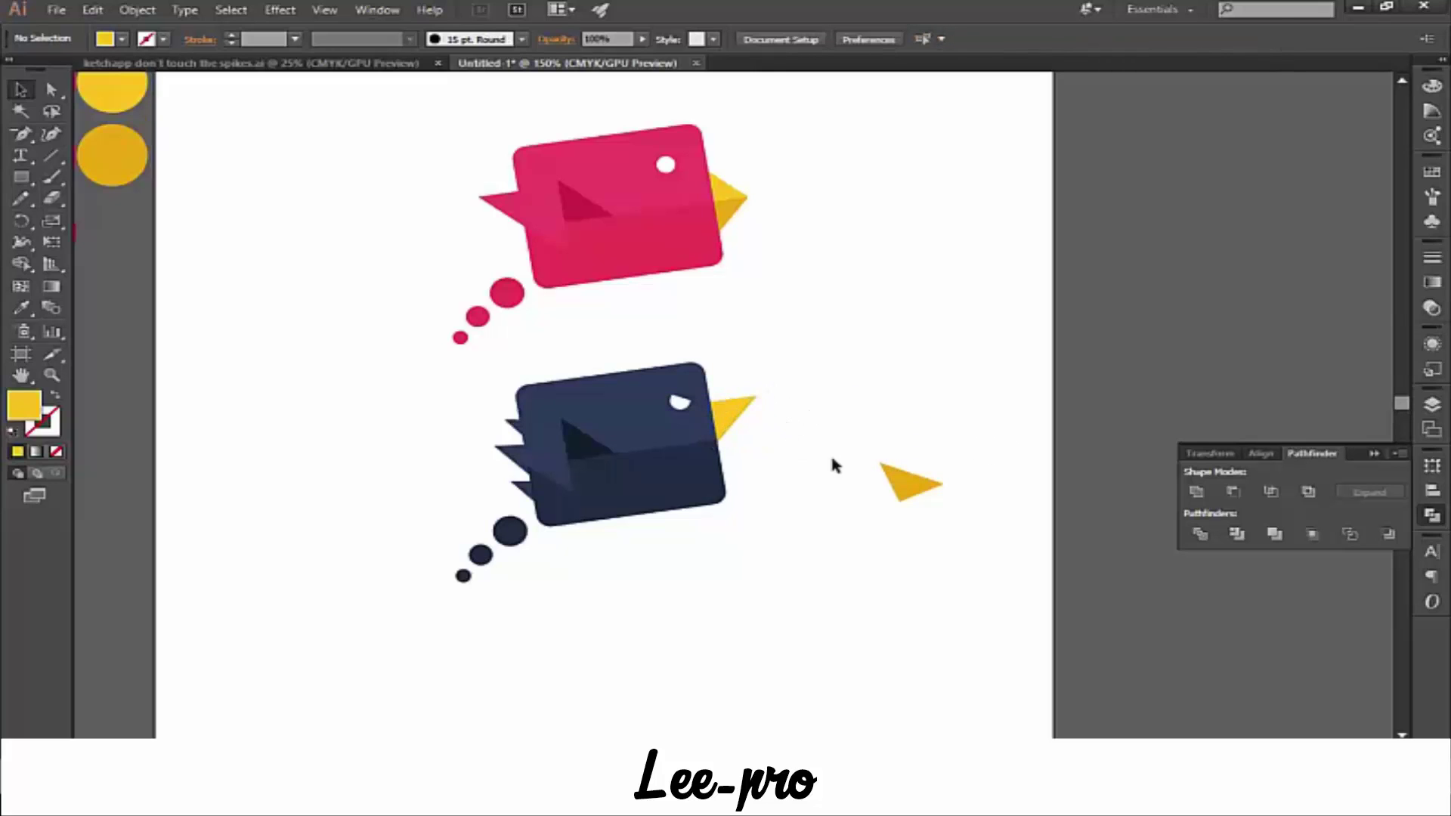
- Rotate the lower beak triangle about 15 degrees and fit it against the body
left_click(917, 486)
left_click_drag(954, 488, 803, 493)
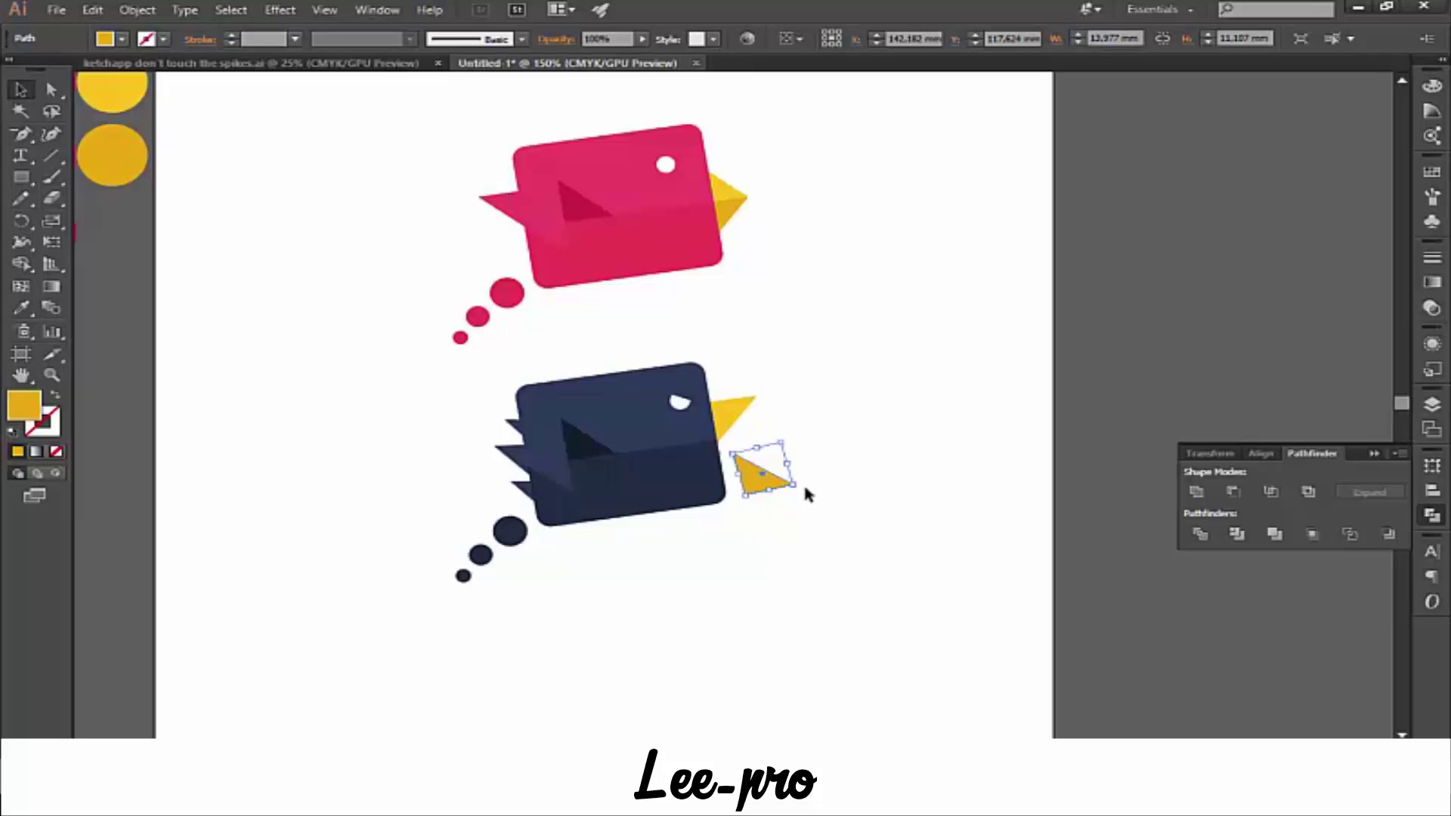
left_click_drag(773, 491, 744, 470)
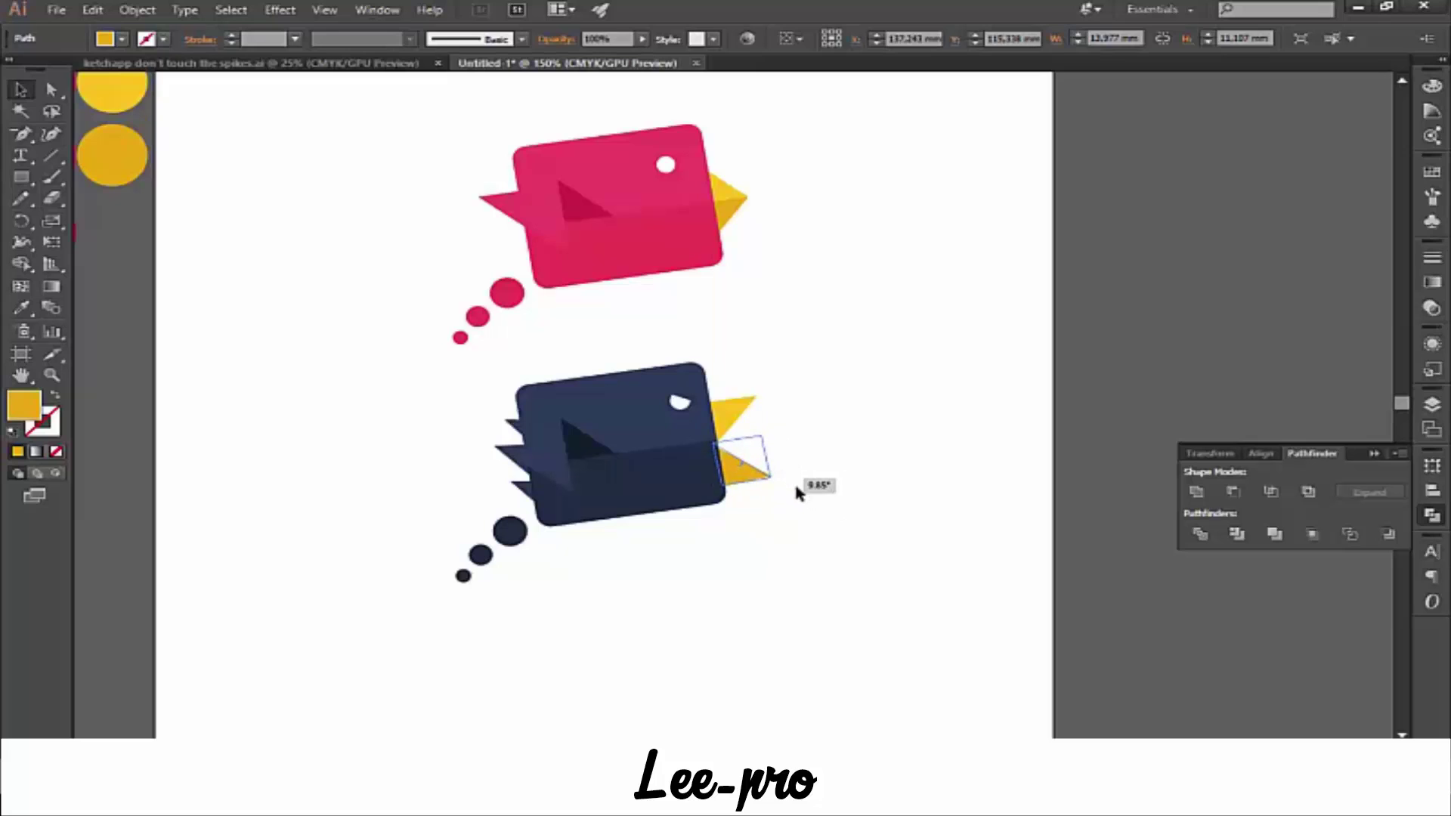
left_click(793, 480)
left_click_drag(743, 475, 739, 472)
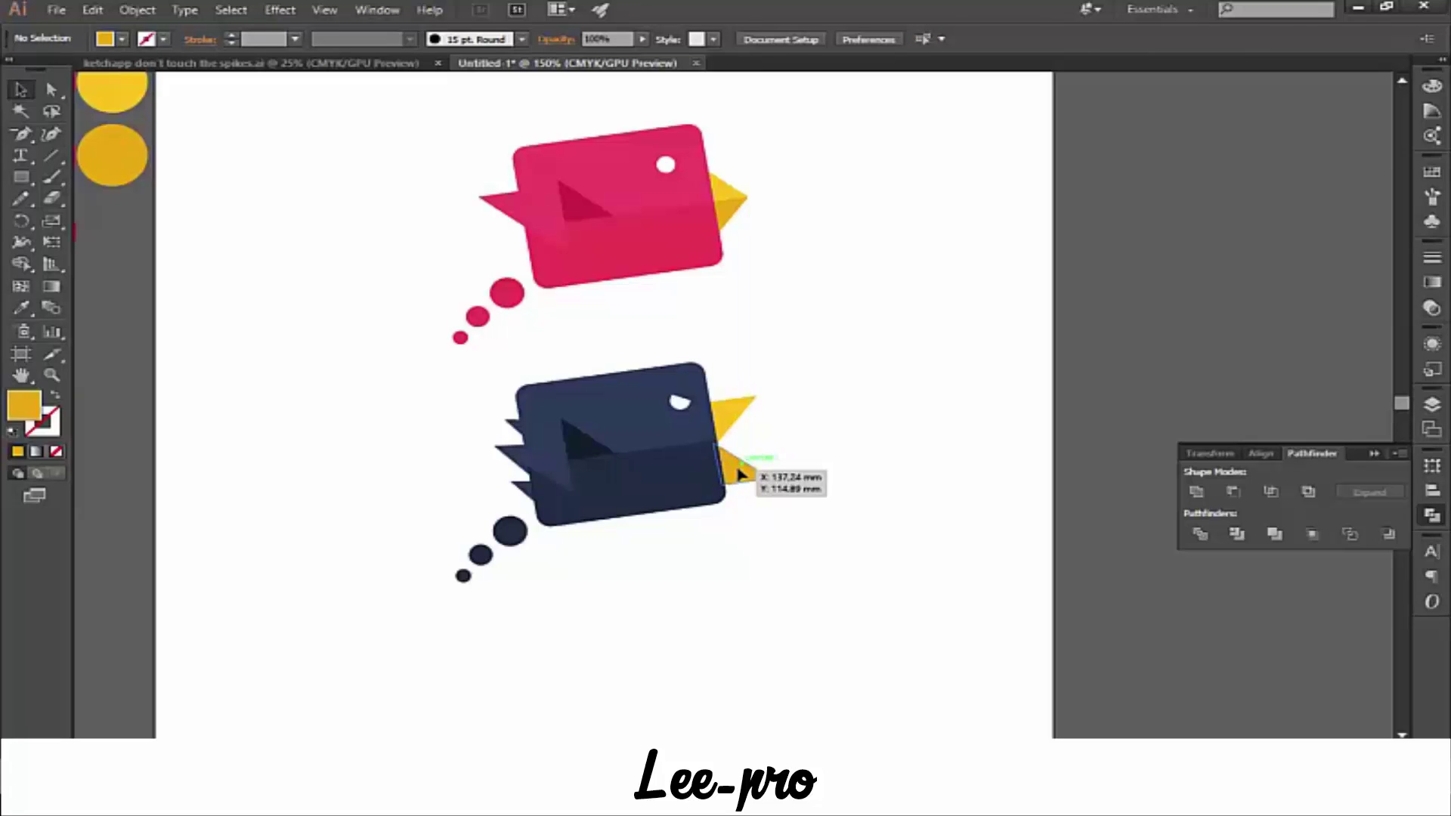
left_click(860, 484)
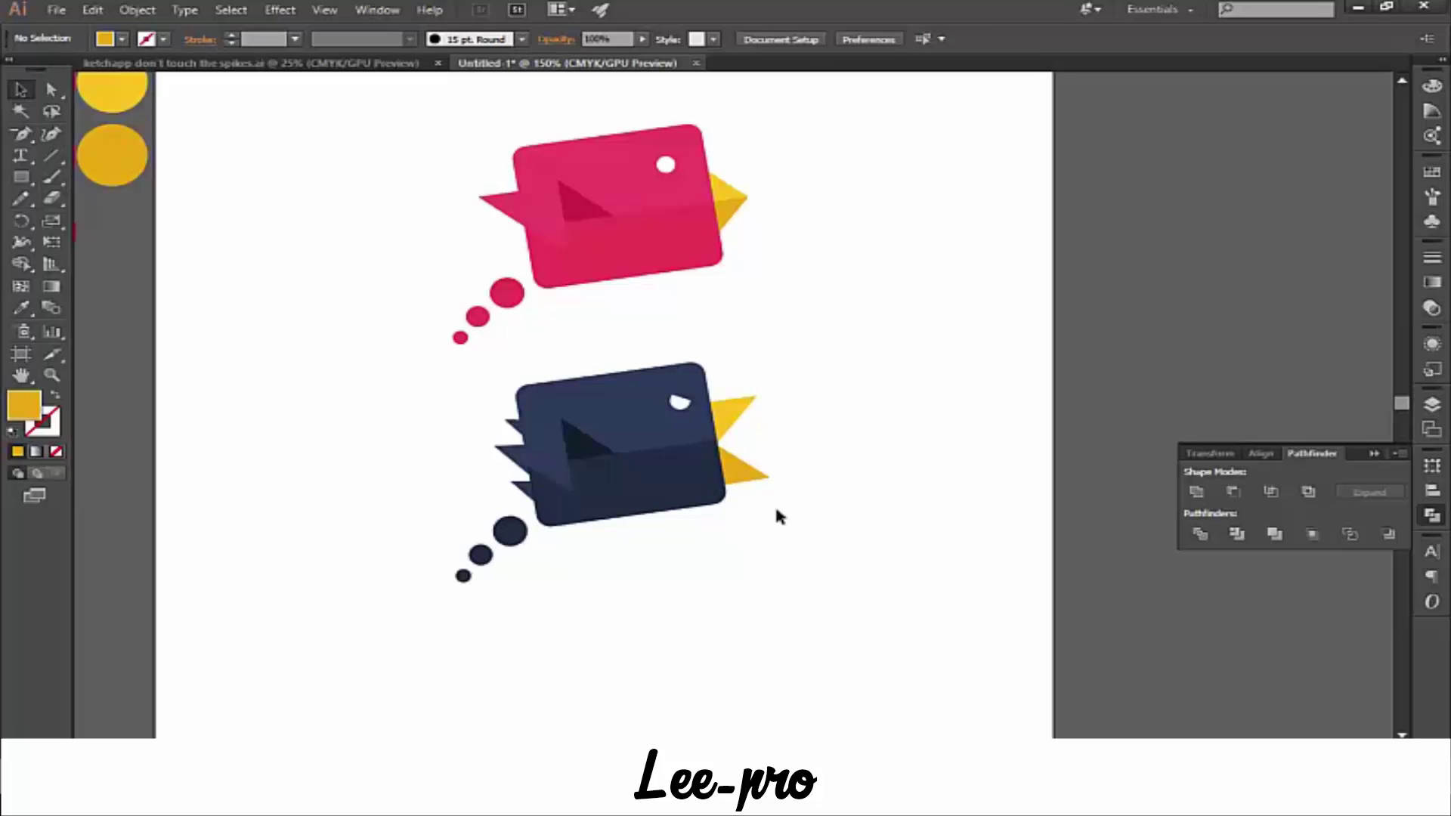
- Group both beak halves together into one beak
left_click_drag(796, 522, 727, 379)
right_click(733, 410)
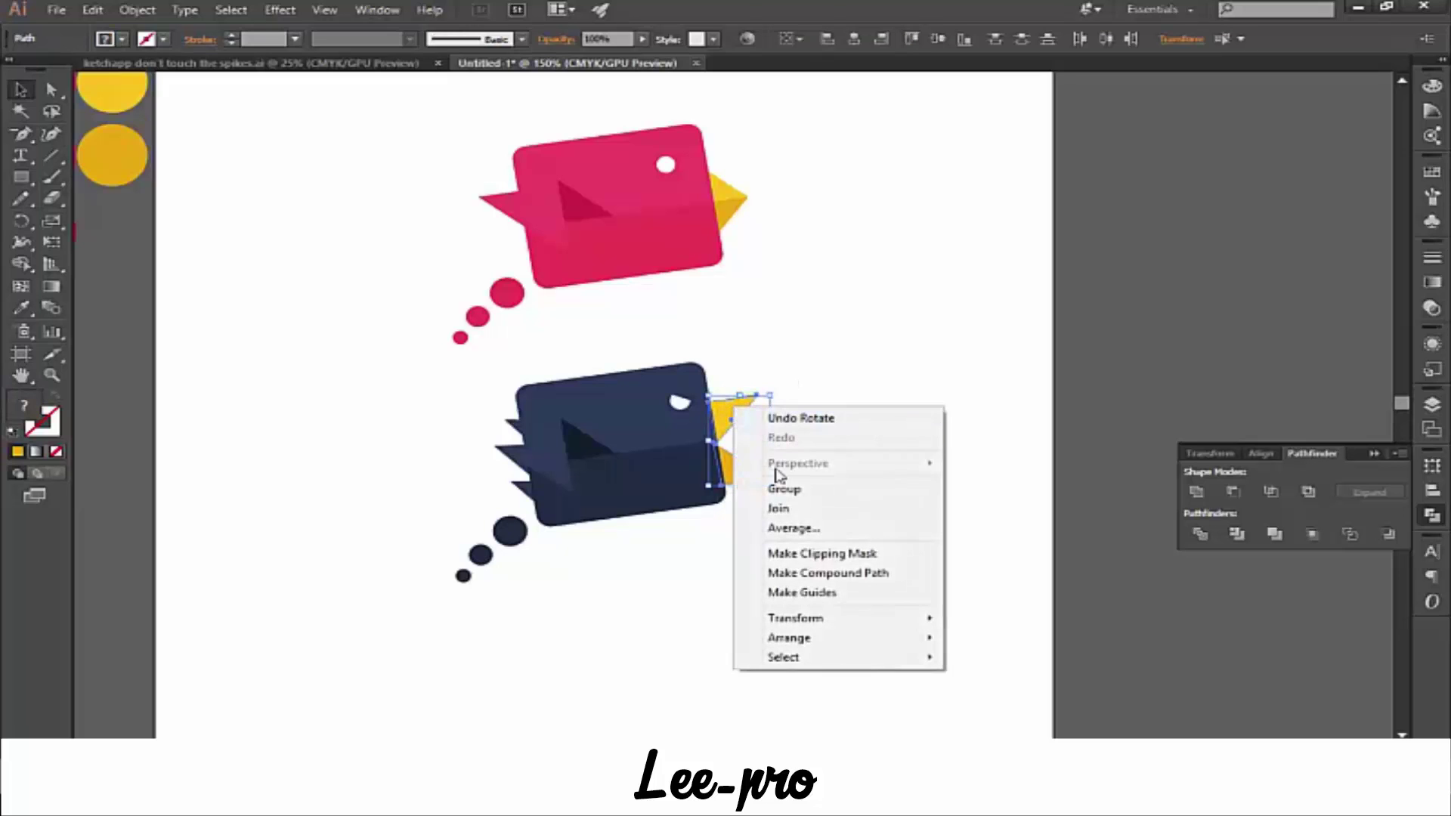
left_click(782, 486)
left_click(889, 482)
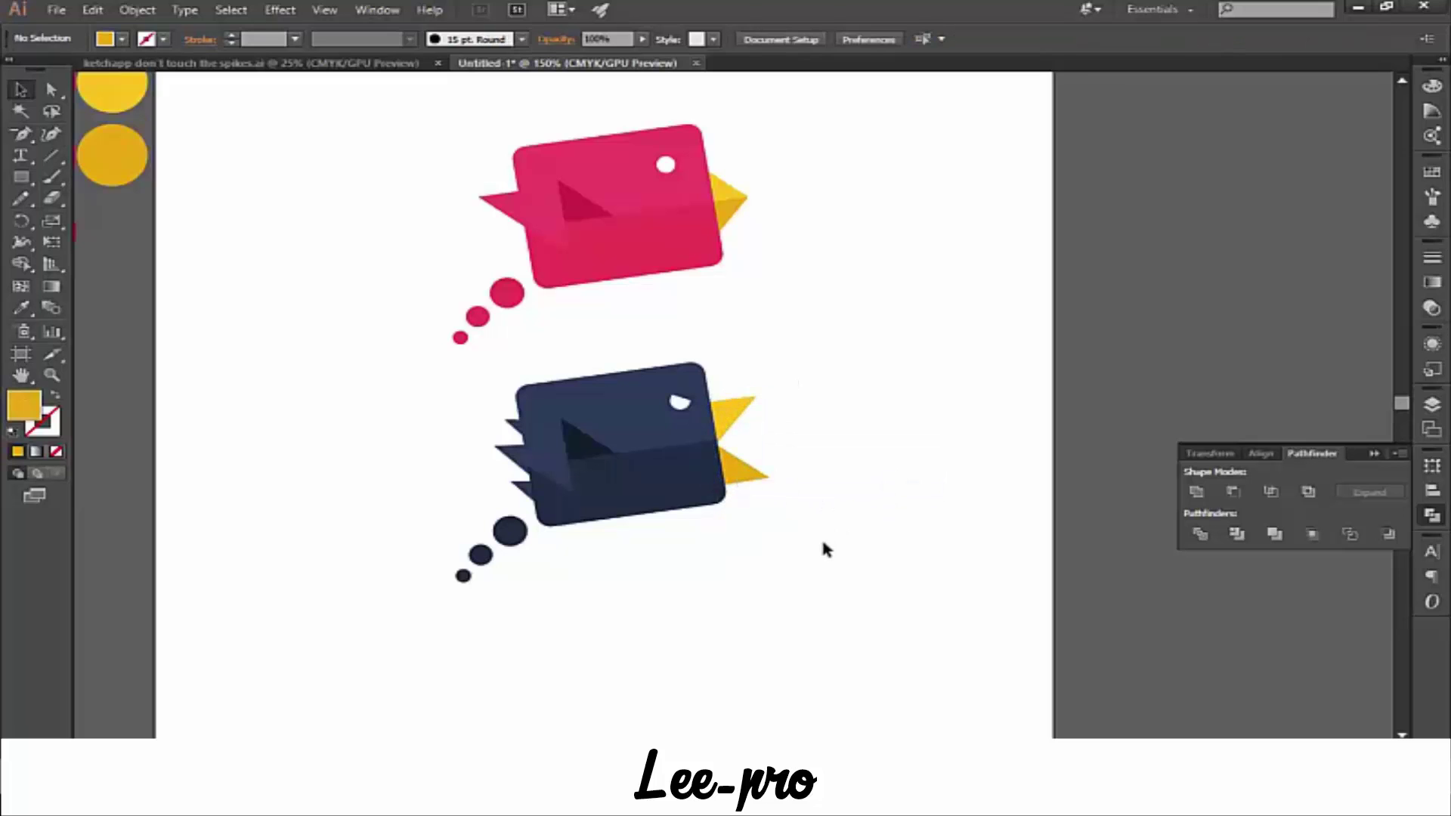
left_click_drag(774, 567, 795, 363)
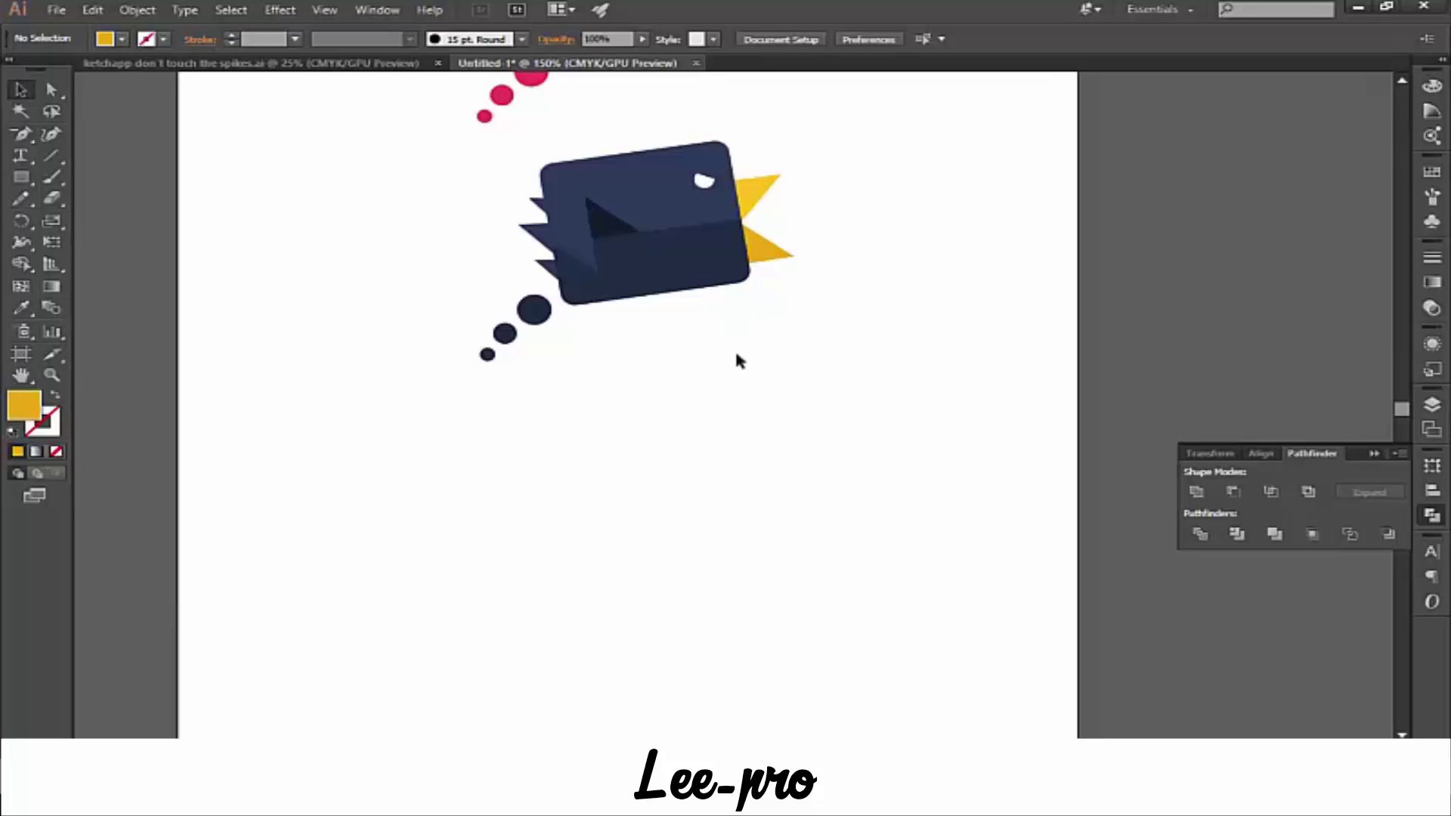
- Place a copy of the pink bird group just below the navy bird
left_click_drag(739, 361, 703, 531)
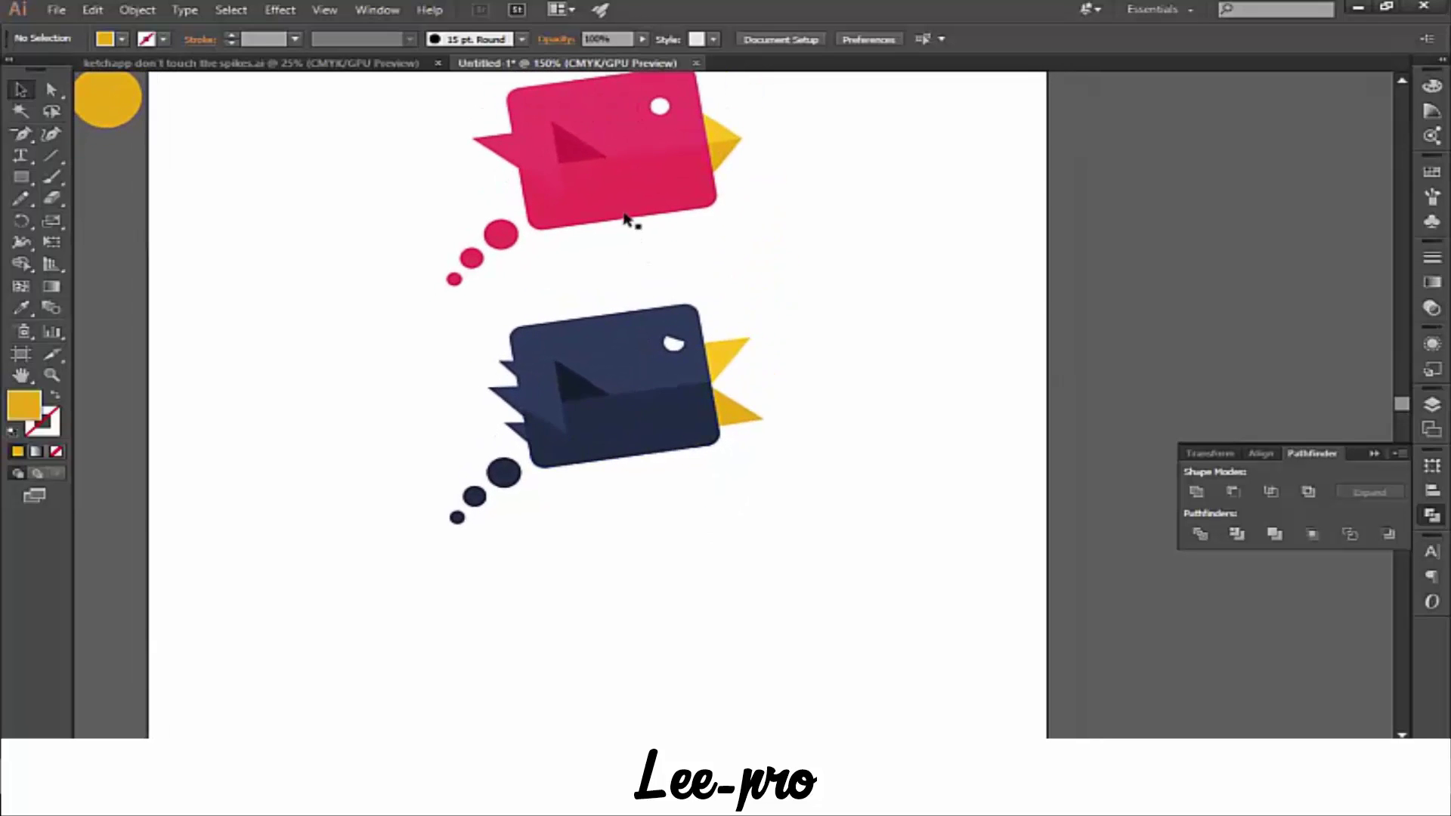
left_click(627, 222)
key("ctrl+shift+b")
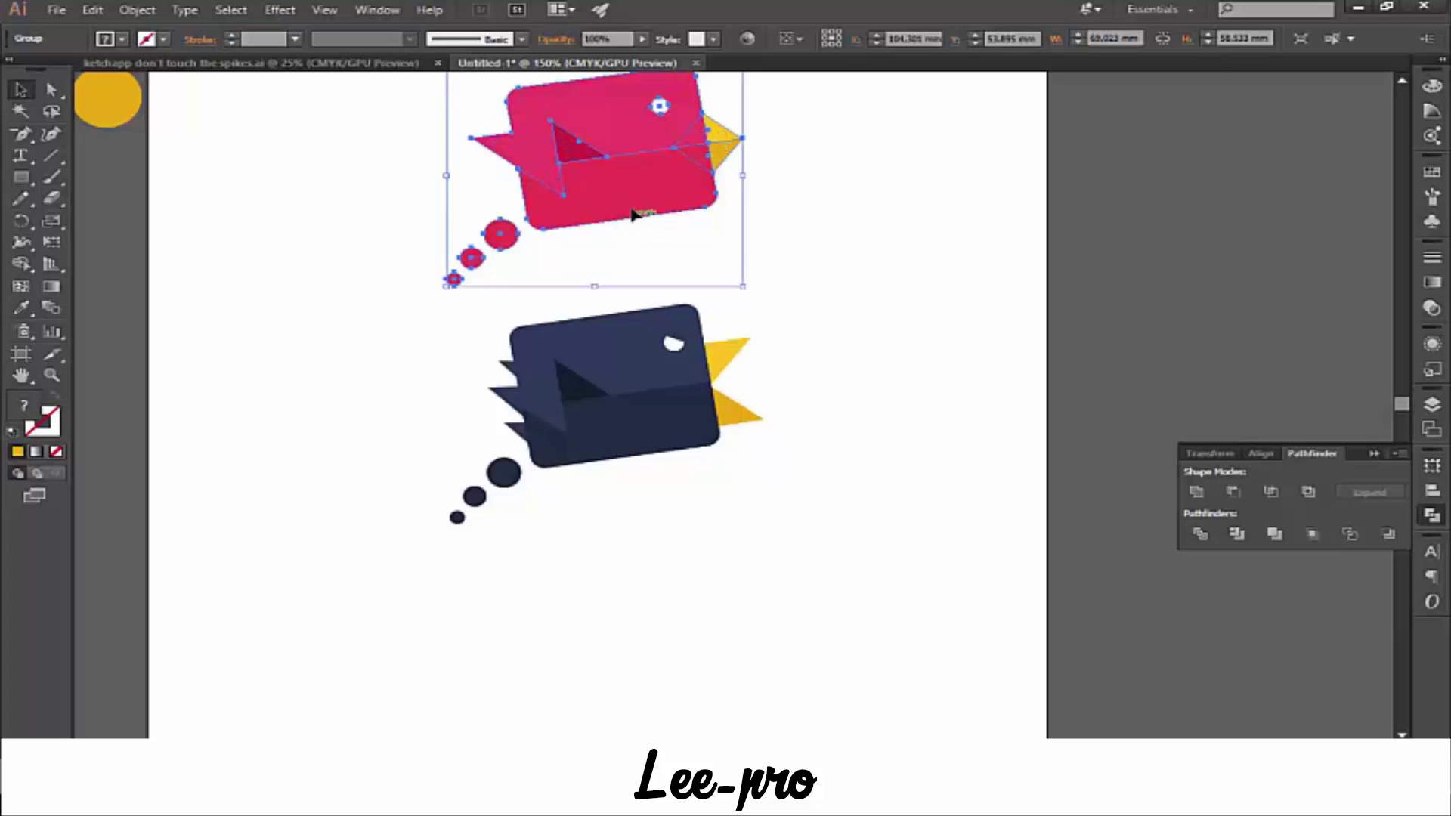
left_click_drag(624, 232, 650, 693)
left_click_drag(807, 620, 832, 454)
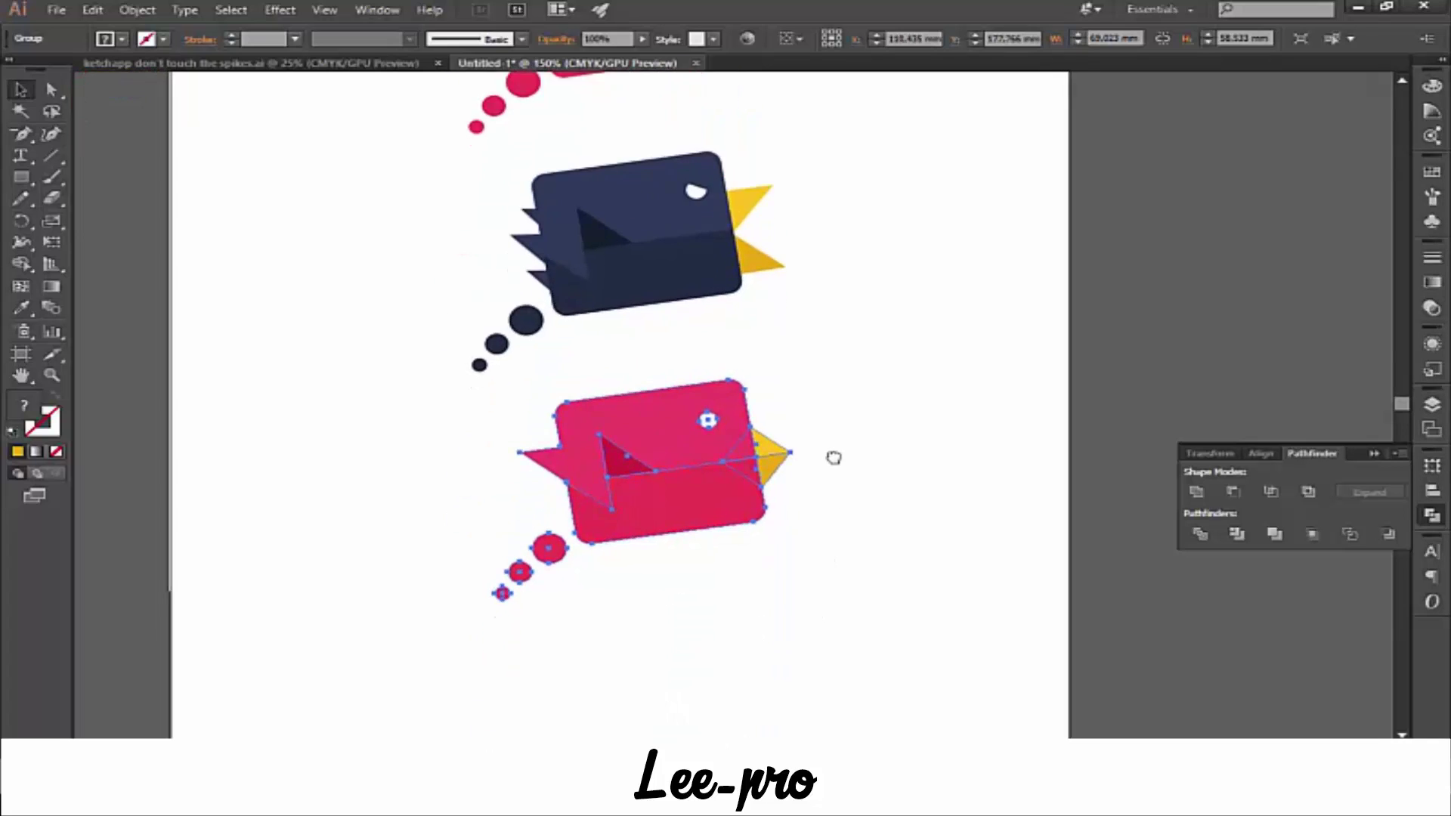
left_click_drag(696, 515, 696, 533)
- Ungroup the copied pink bird and select its spiky tail
right_click(696, 533)
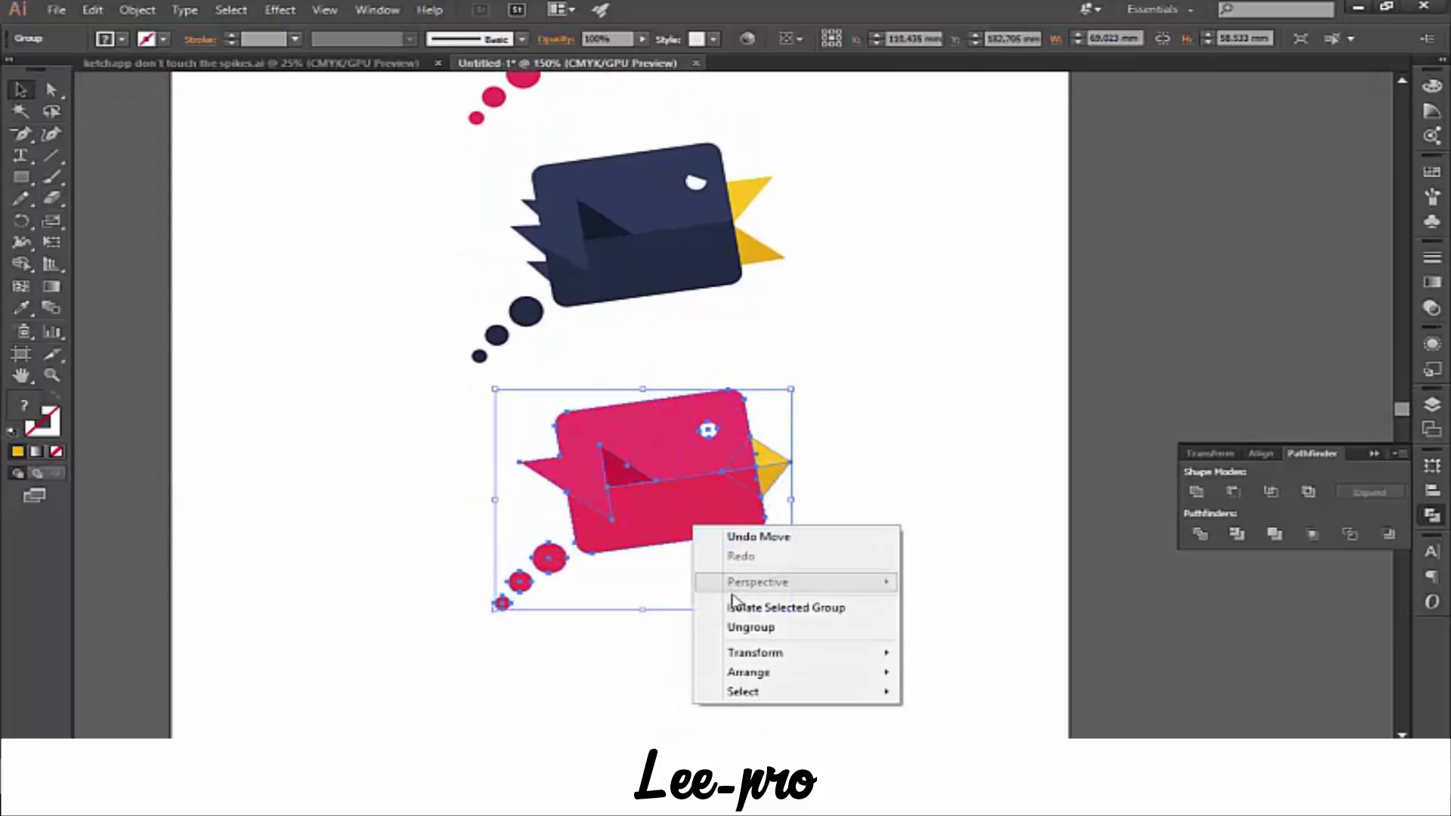
left_click(805, 627)
left_click(733, 559)
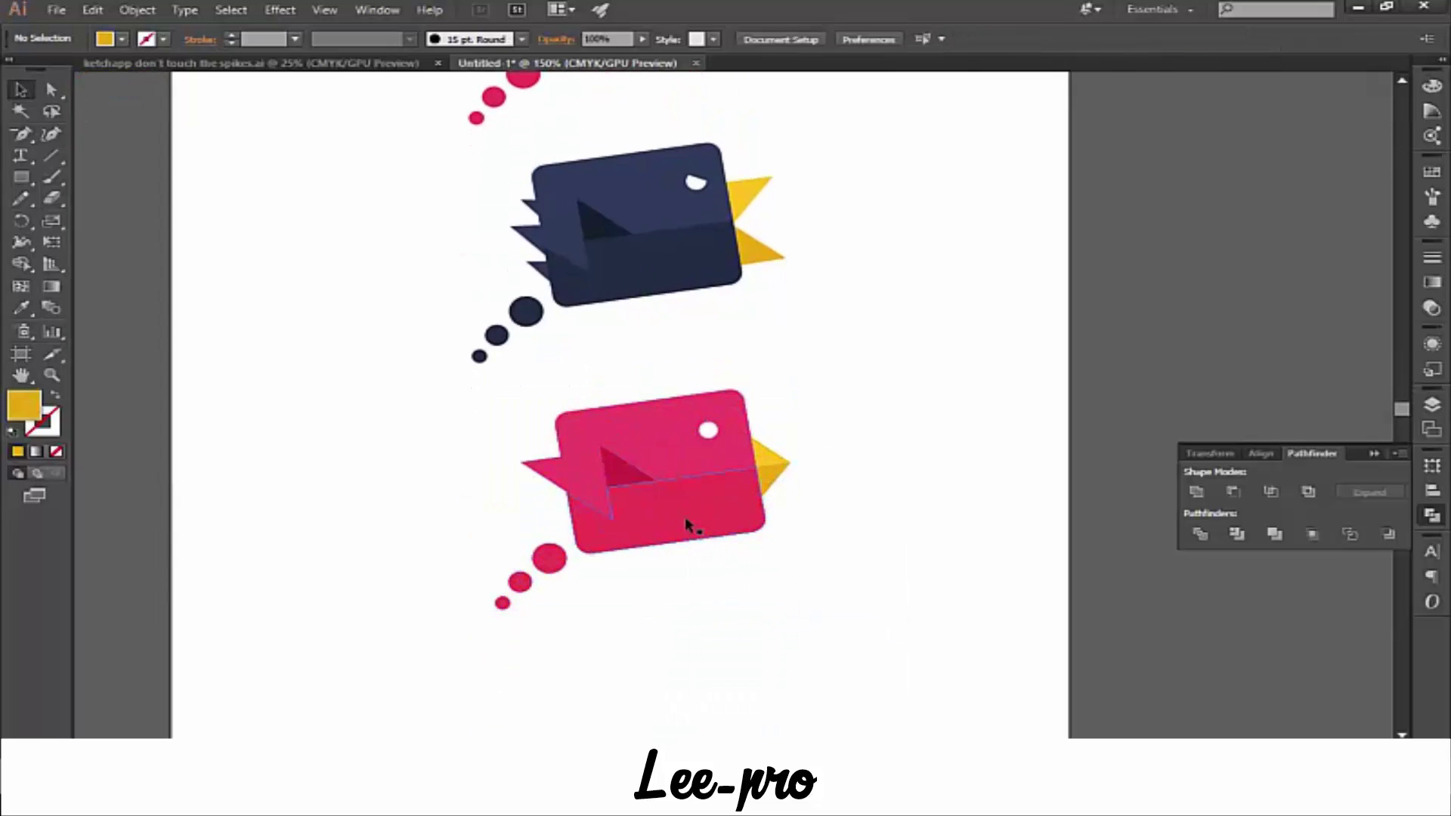
left_click(556, 485)
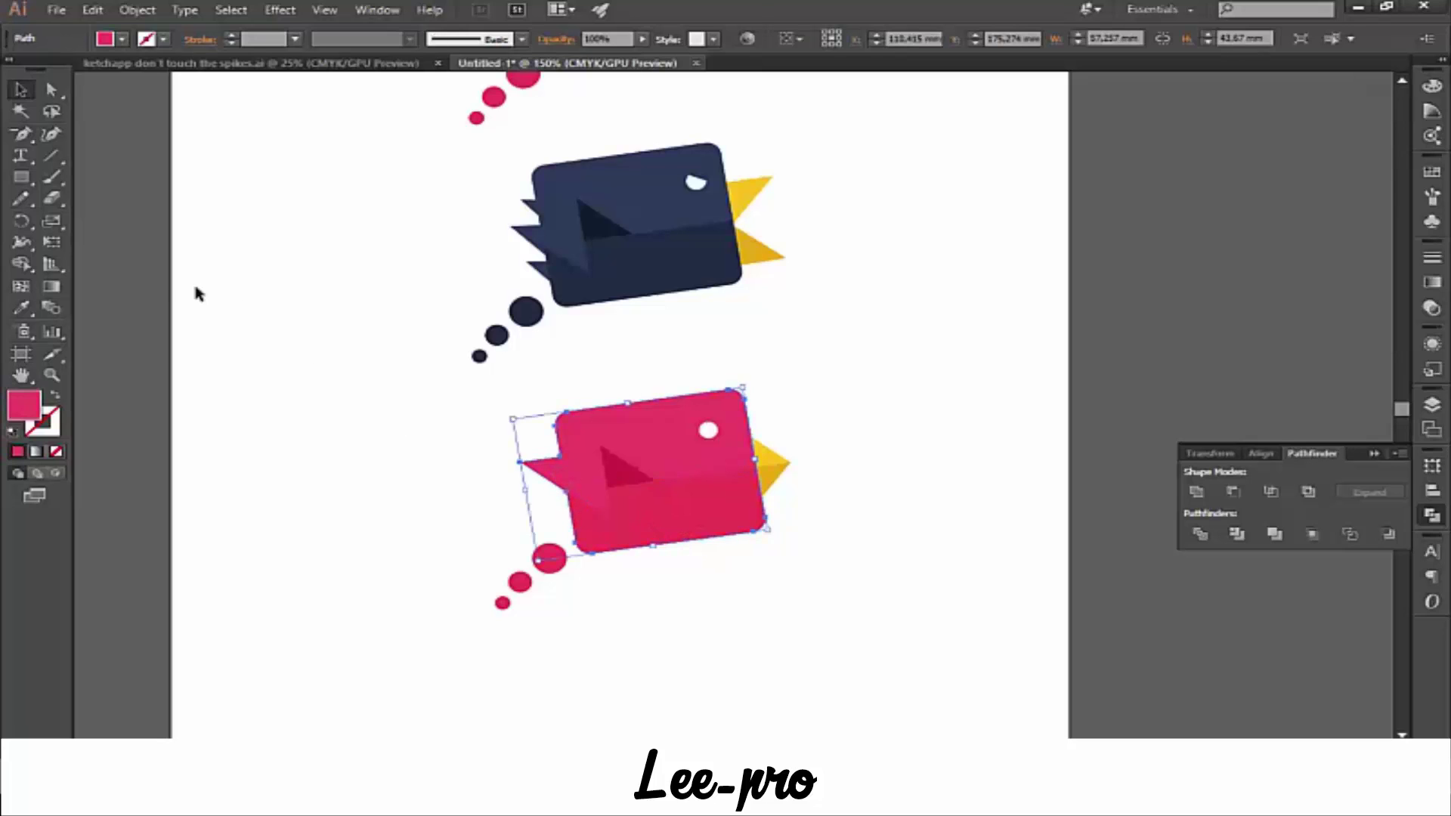
- Delete the copied bird's spiky tail and zoom in on its pink body
left_click(21, 133)
left_click(519, 462)
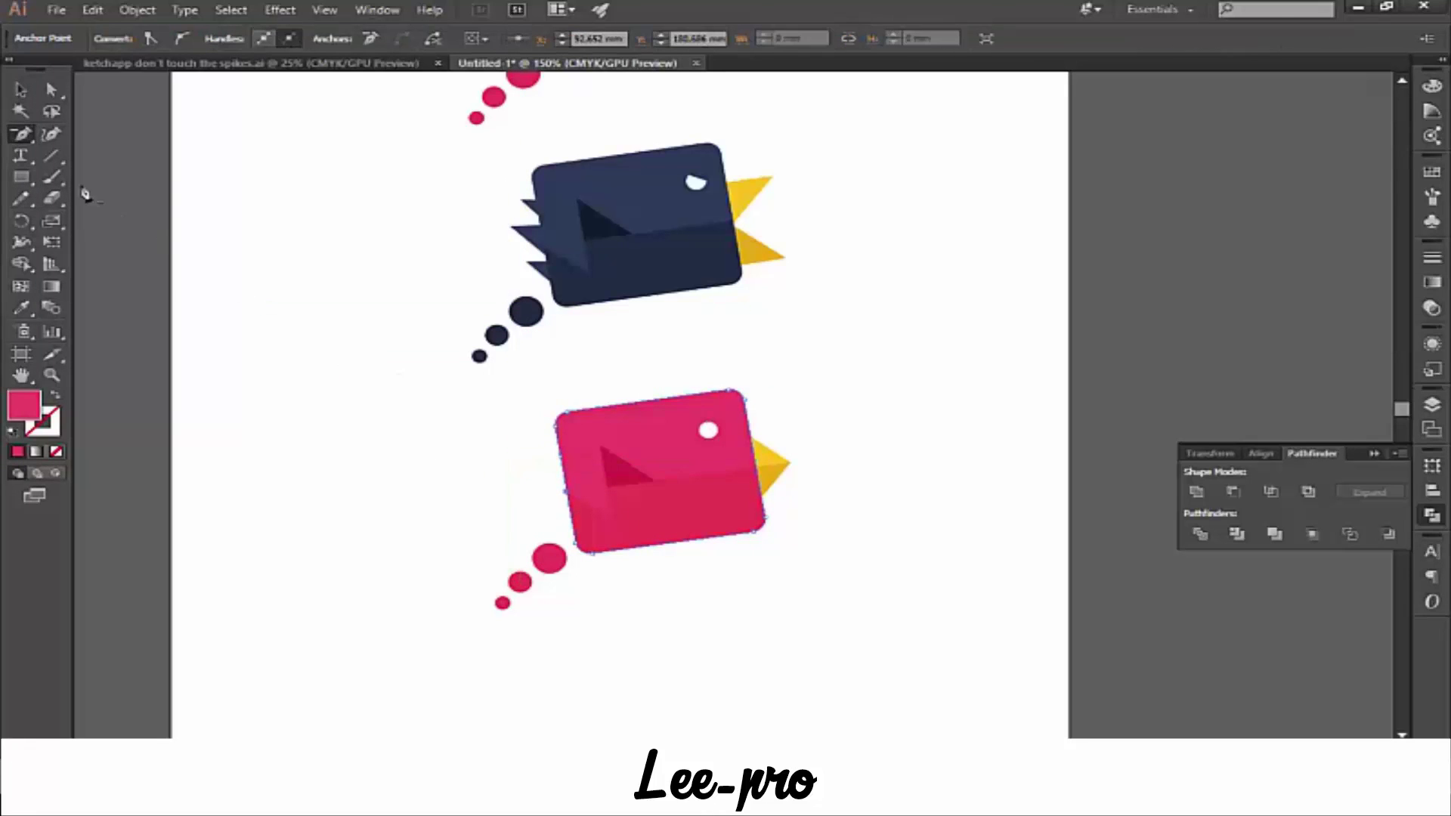
left_click(24, 137)
left_click(65, 136)
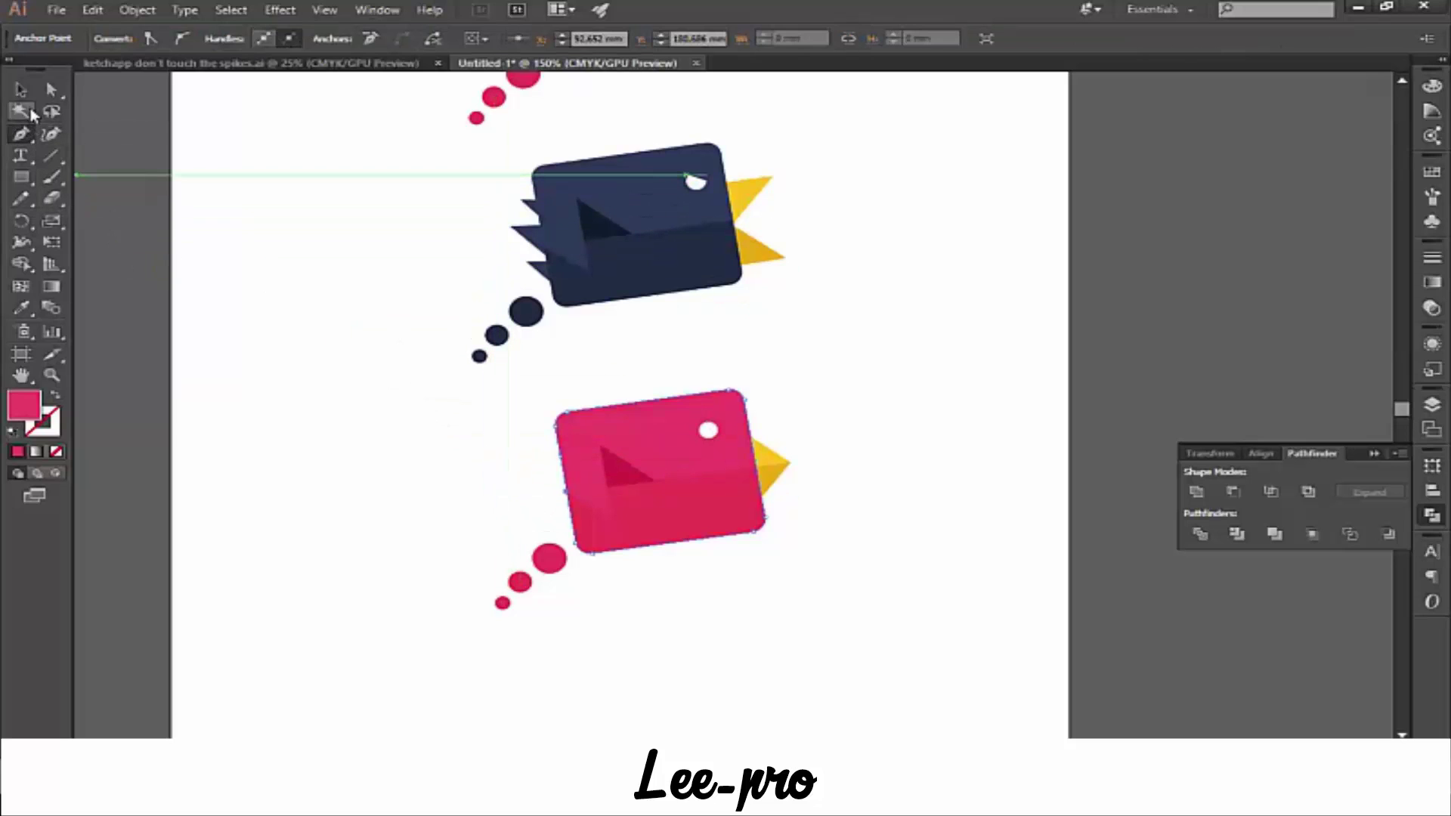
key("v")
left_click(263, 362)
left_click(577, 493)
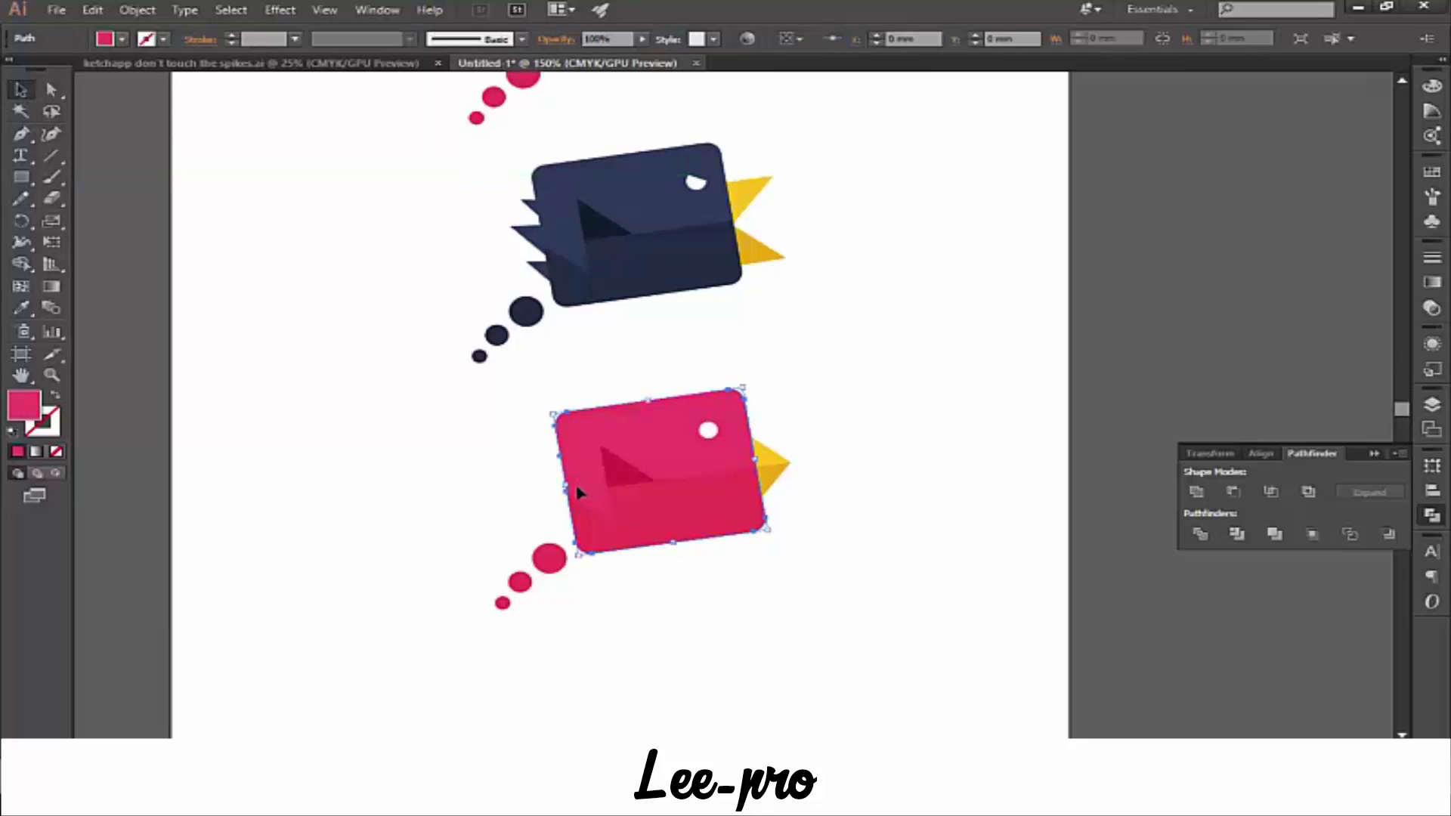
scroll(567, 493, "up", 2)
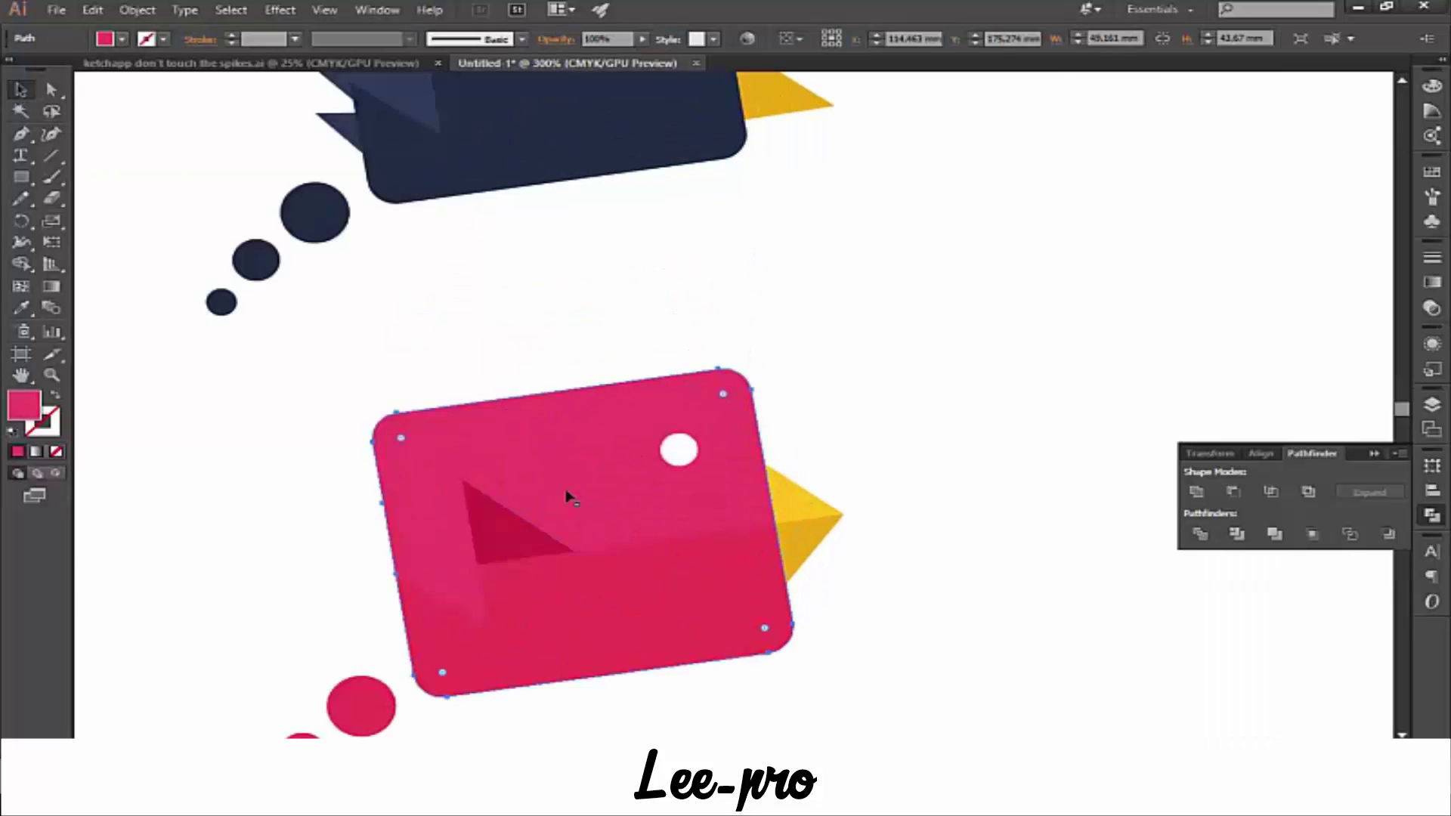
left_click_drag(716, 454, 774, 438)
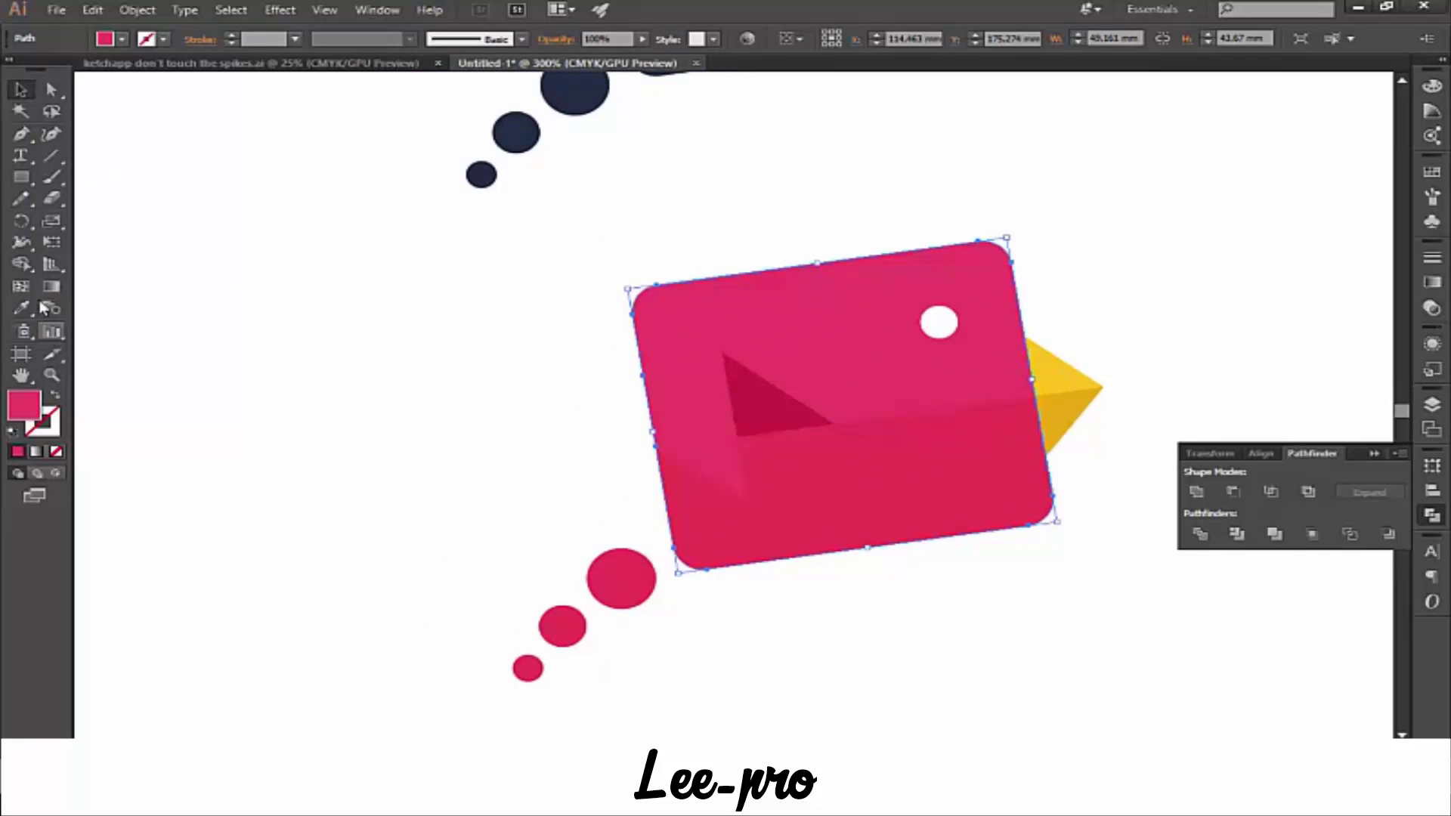
- Start a pen outline at the body's left edge with a curved first tail lobe
left_click(21, 134)
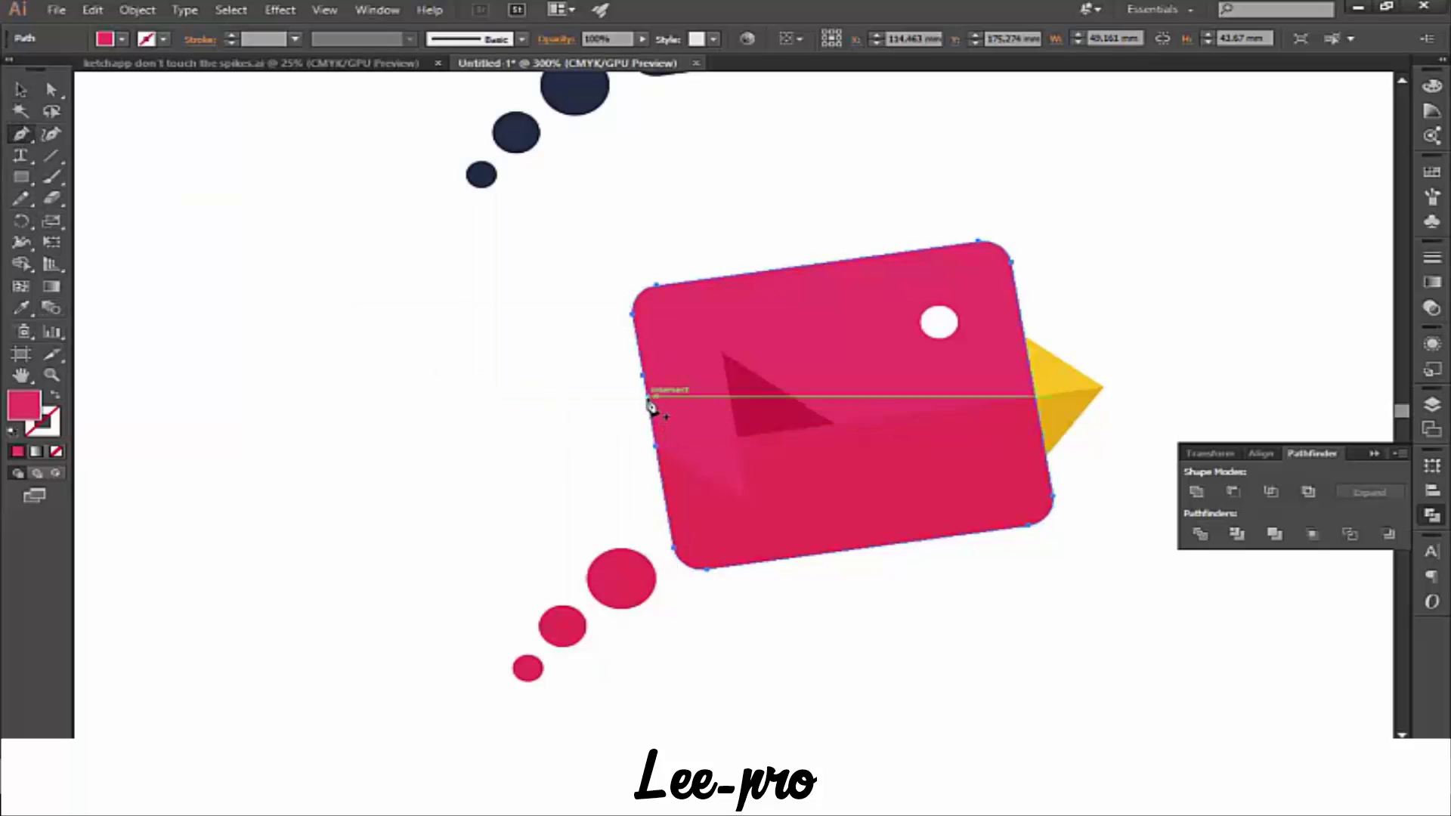
left_click(607, 398)
left_click(20, 89)
left_click(370, 387)
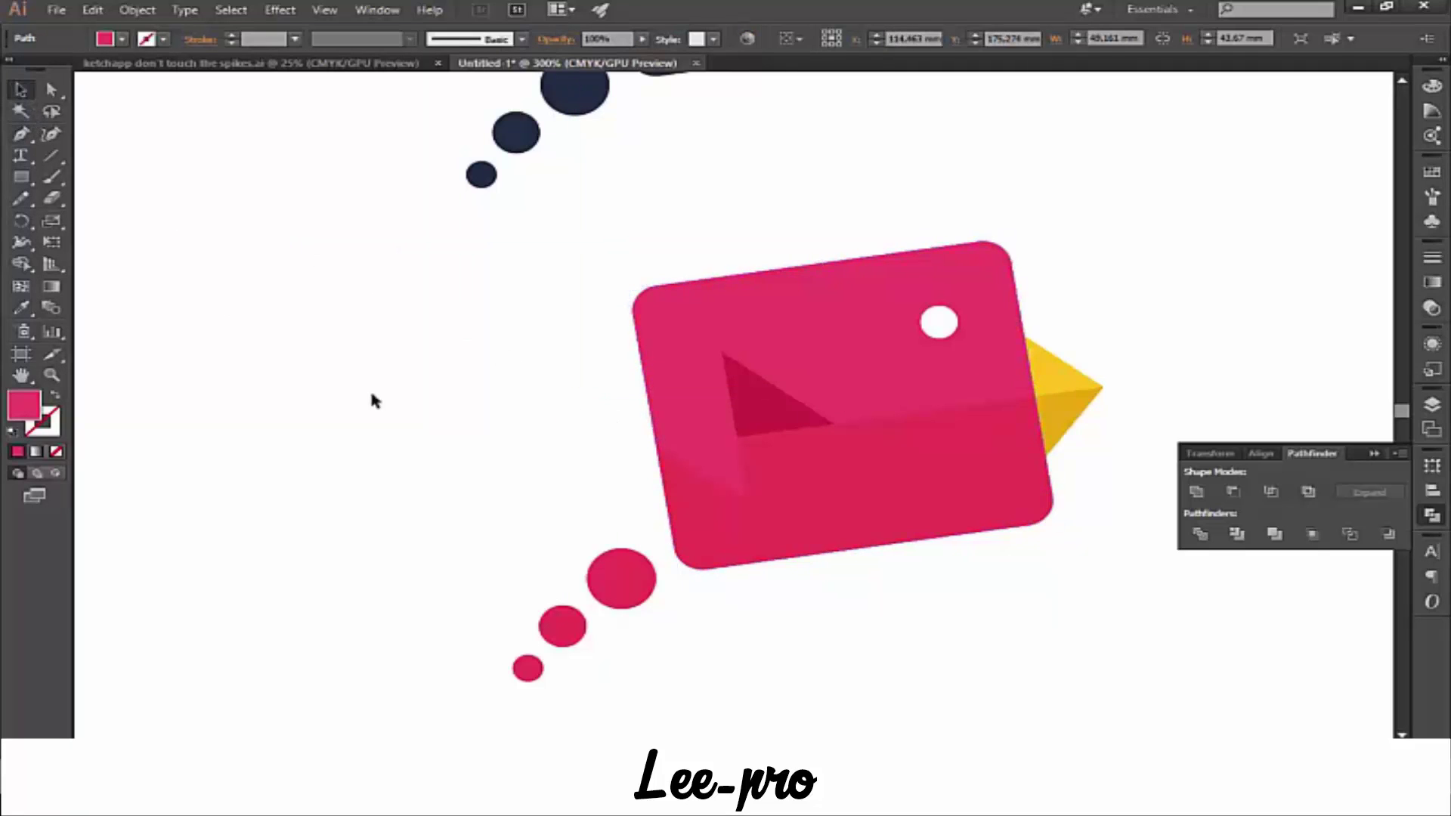
left_click(20, 134)
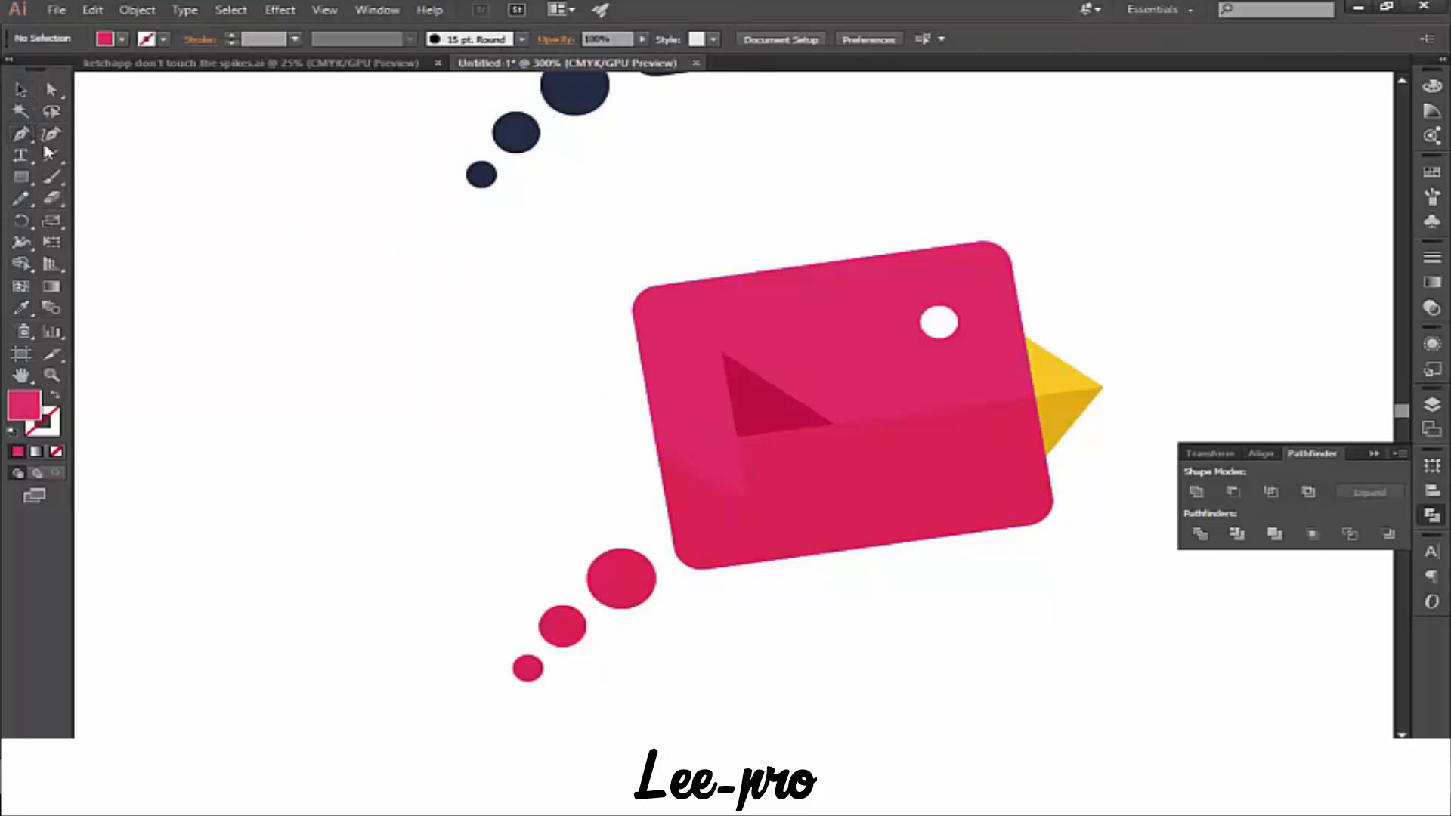
left_click(650, 409)
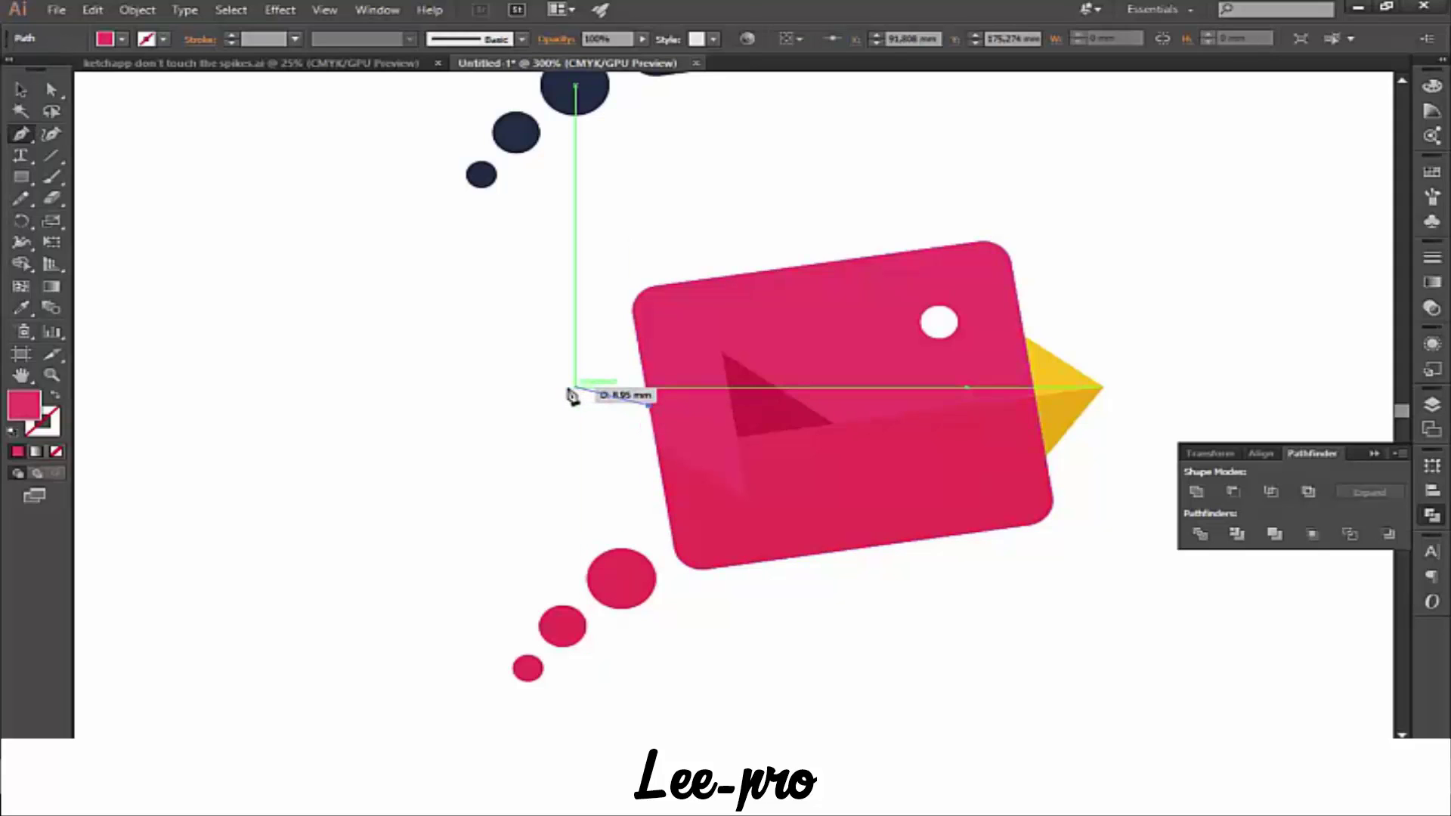
mouse_move(563, 387)
left_mouse_down()
mouse_move(579, 431)
mouse_move(635, 420)
left_mouse_up()
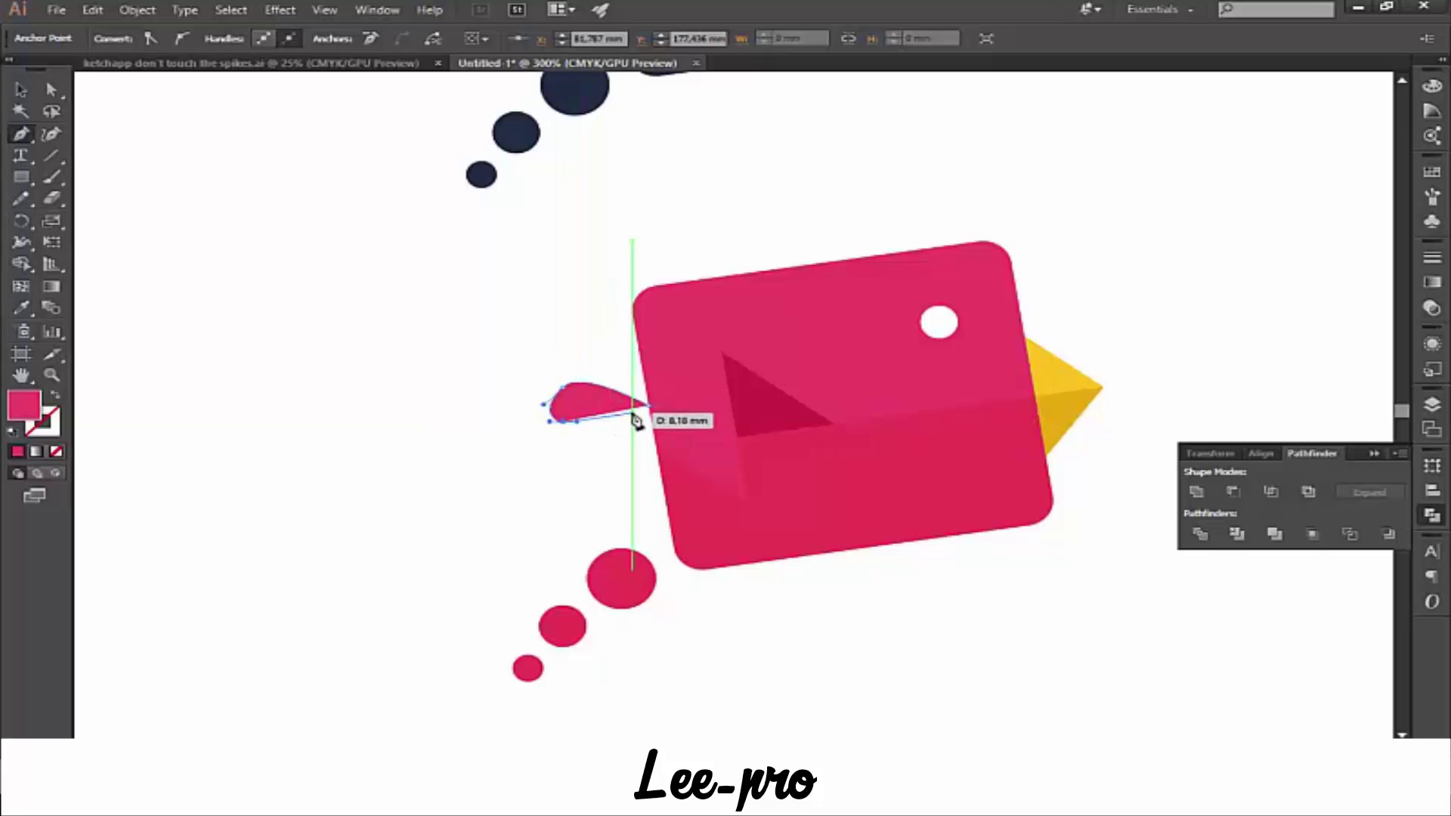
mouse_move(635, 420)
left_mouse_down()
mouse_move(569, 451)
mouse_move(545, 407)
mouse_move(538, 438)
mouse_move(568, 462)
mouse_move(566, 481)
left_mouse_up()
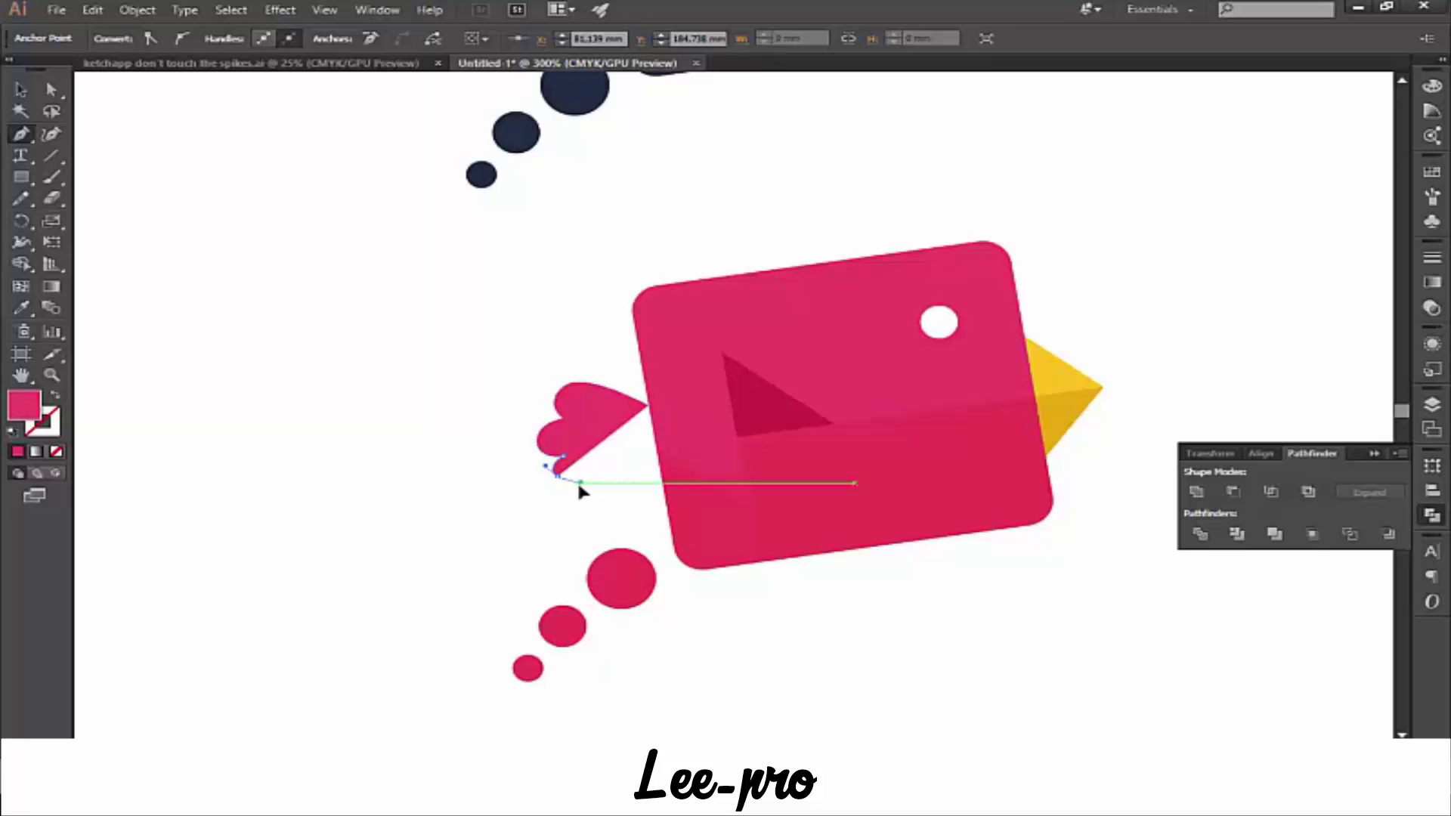
- Curve the remaining tail lobes and close the outline back at the body edge
left_click_drag(578, 492, 571, 491)
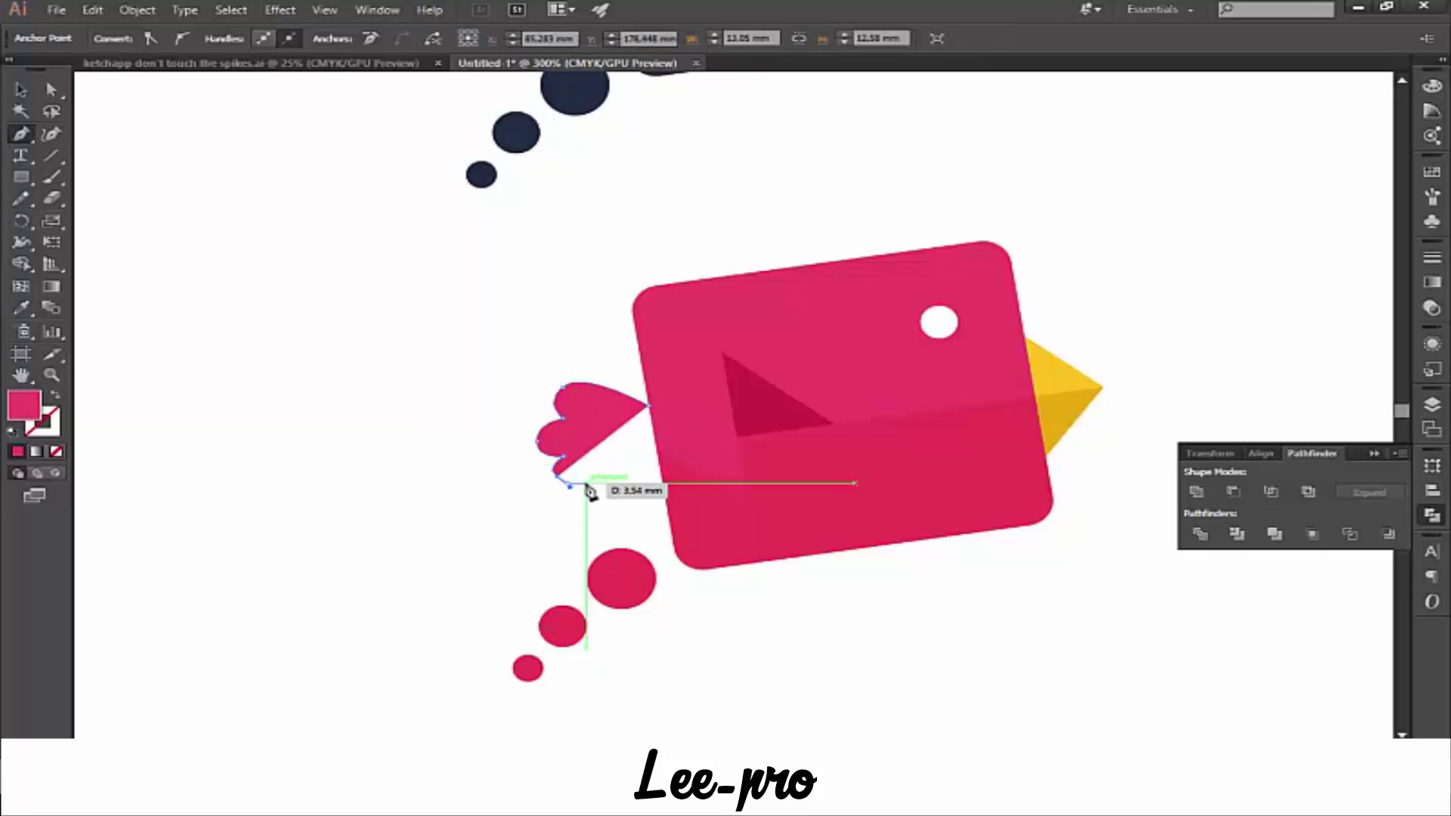
left_click(589, 485)
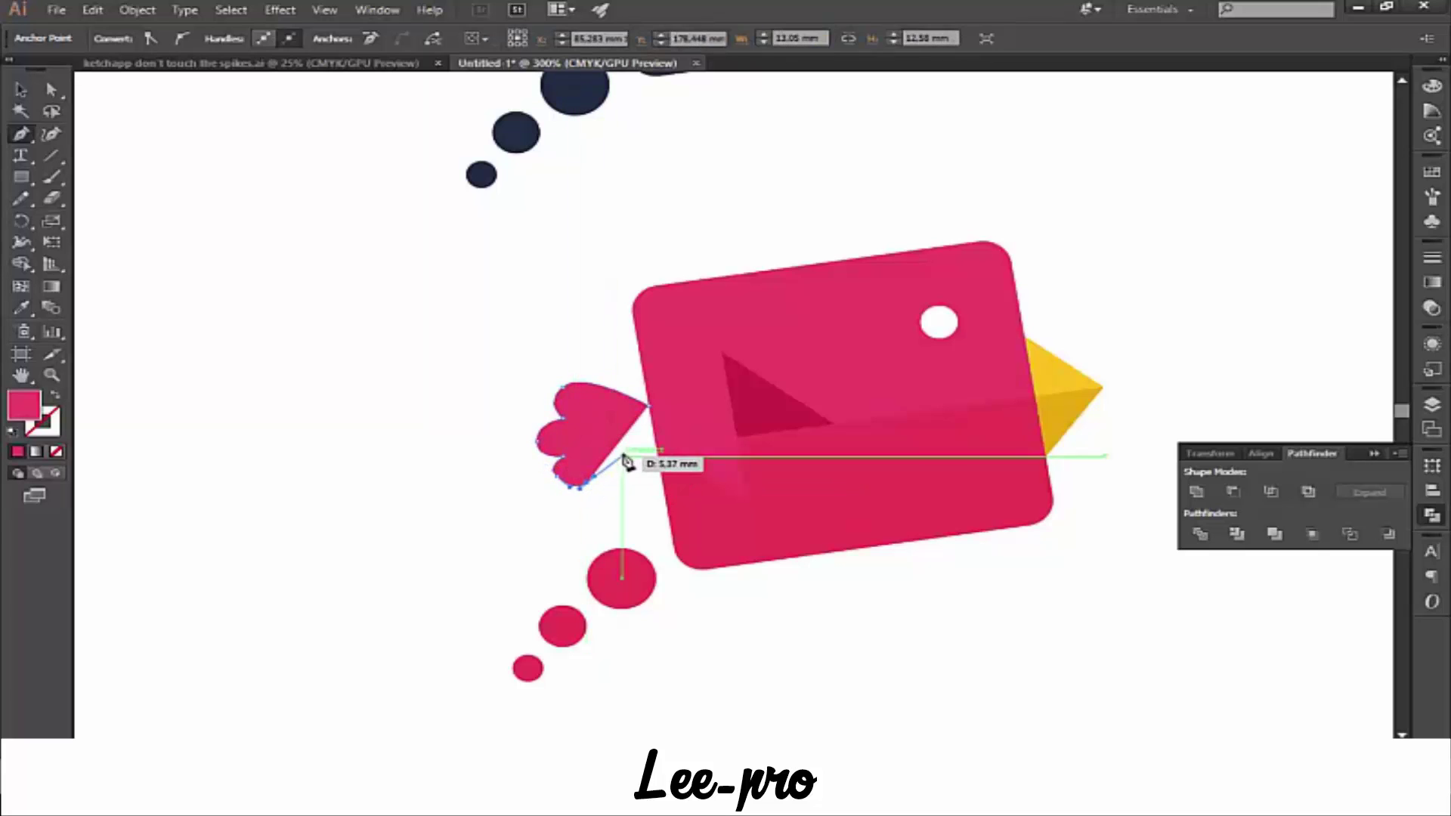
left_click(655, 411)
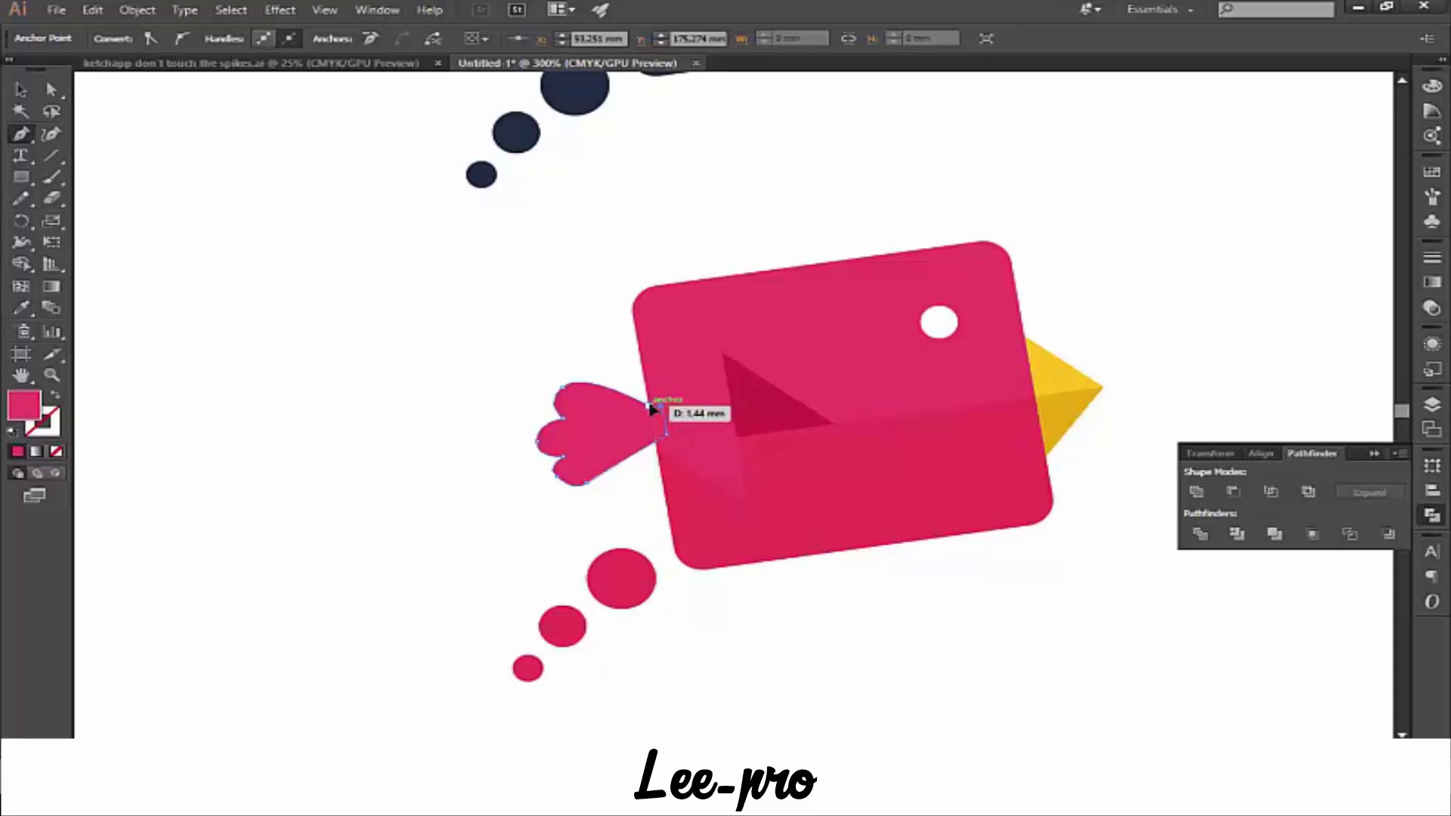
left_click(654, 410)
left_click(20, 89)
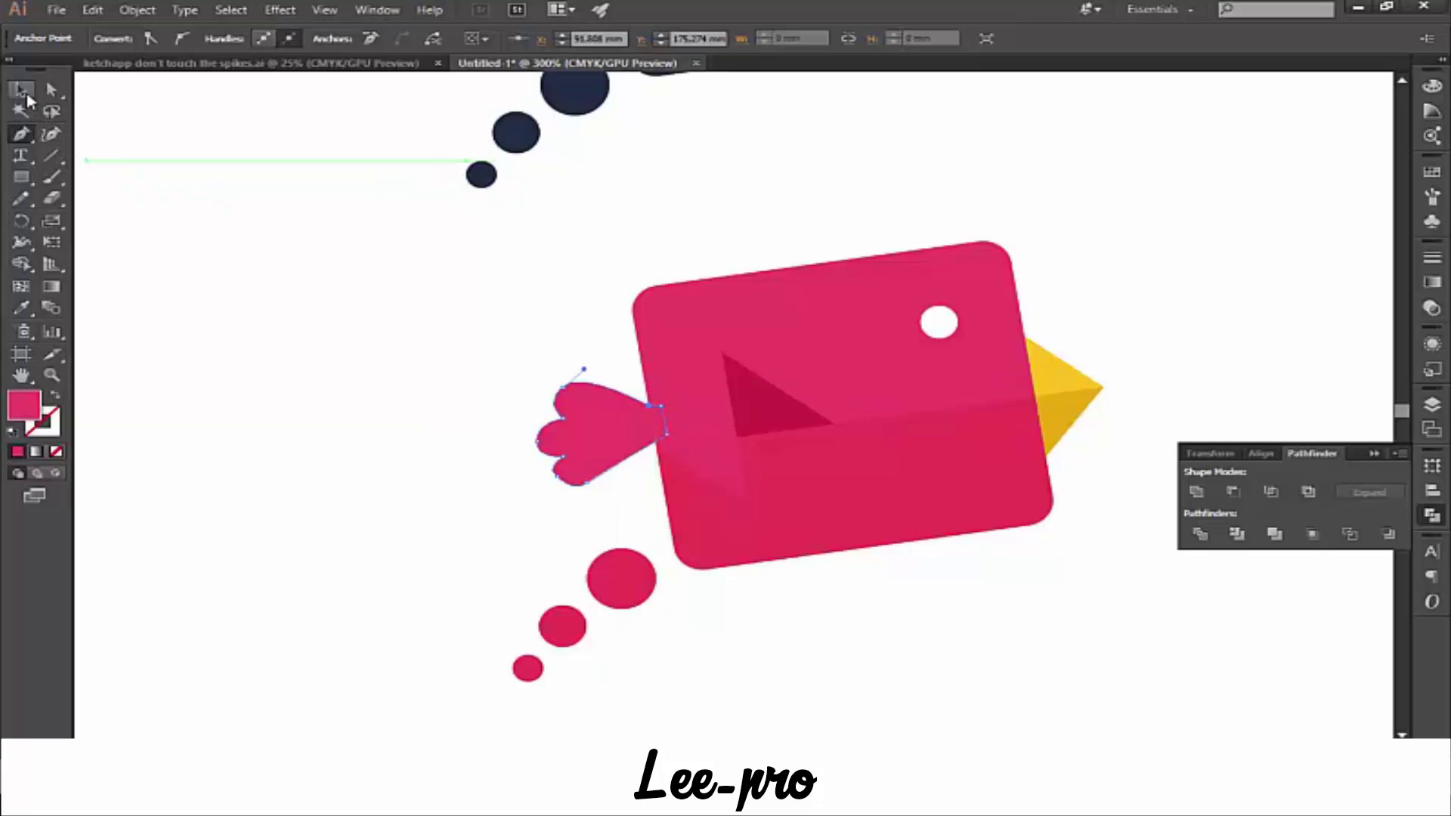
left_click(468, 476)
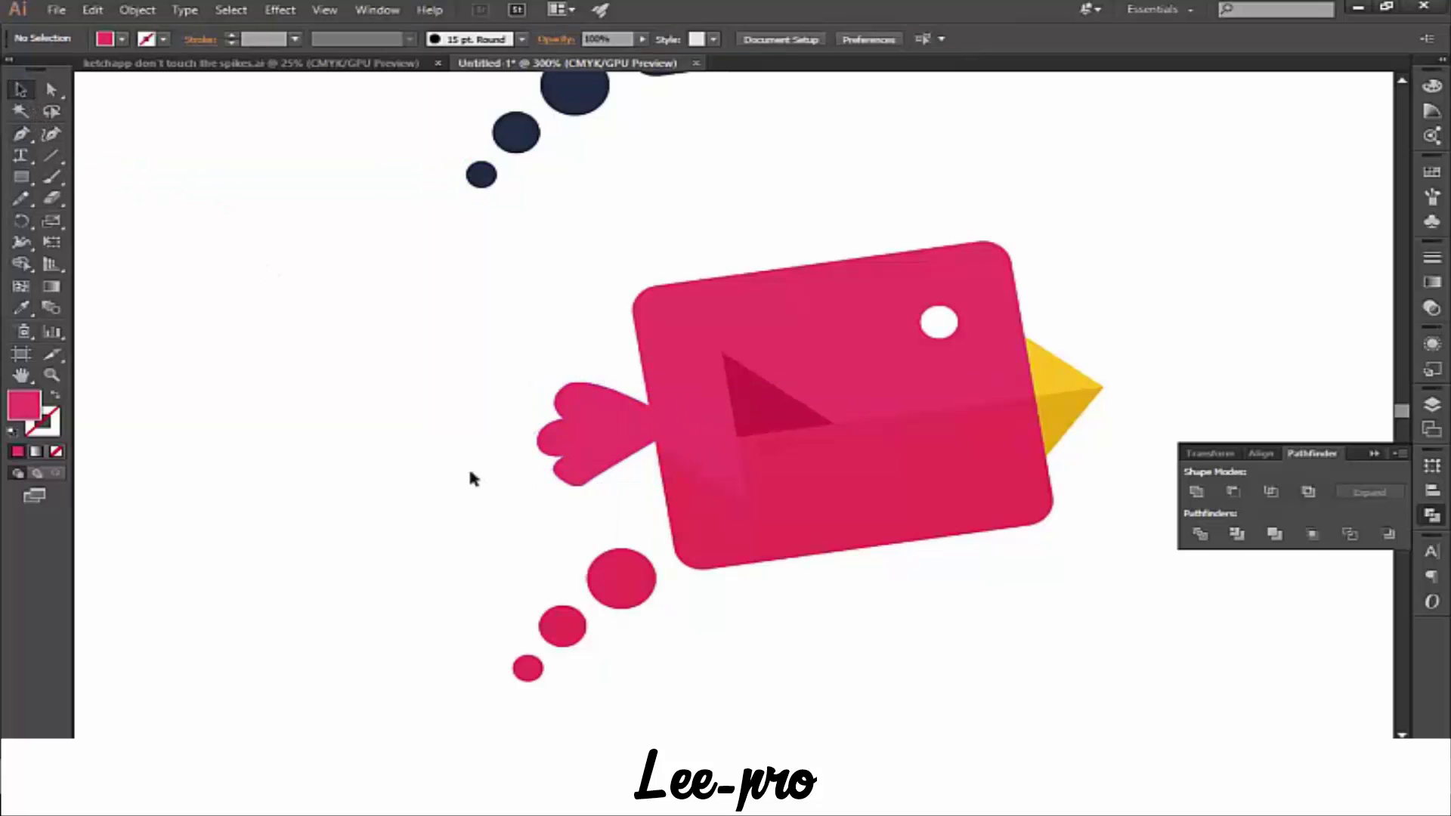
- Select the new tail shape and send it behind the body
left_click(597, 453)
key("ctrl+w")
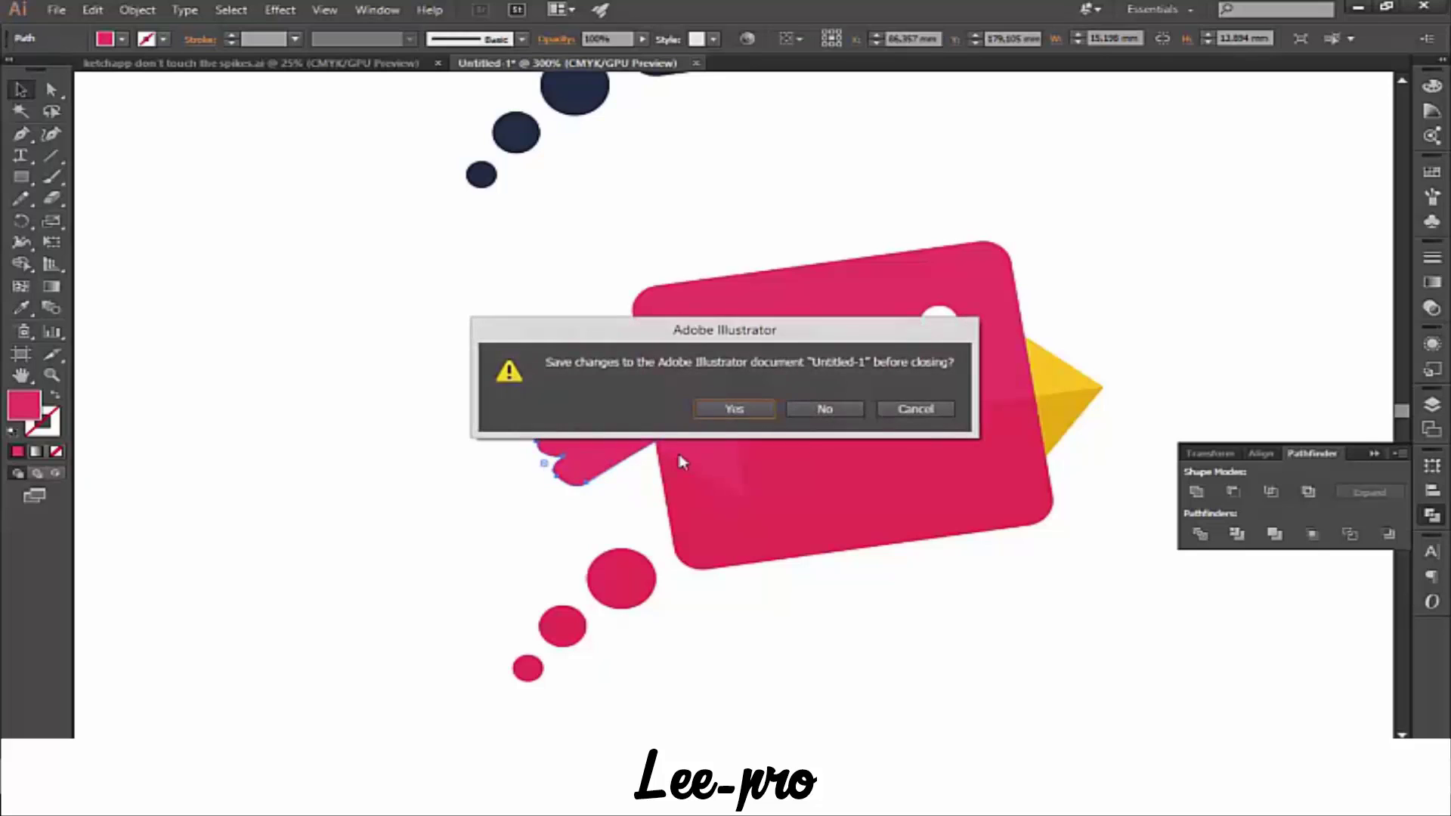
left_click(913, 410)
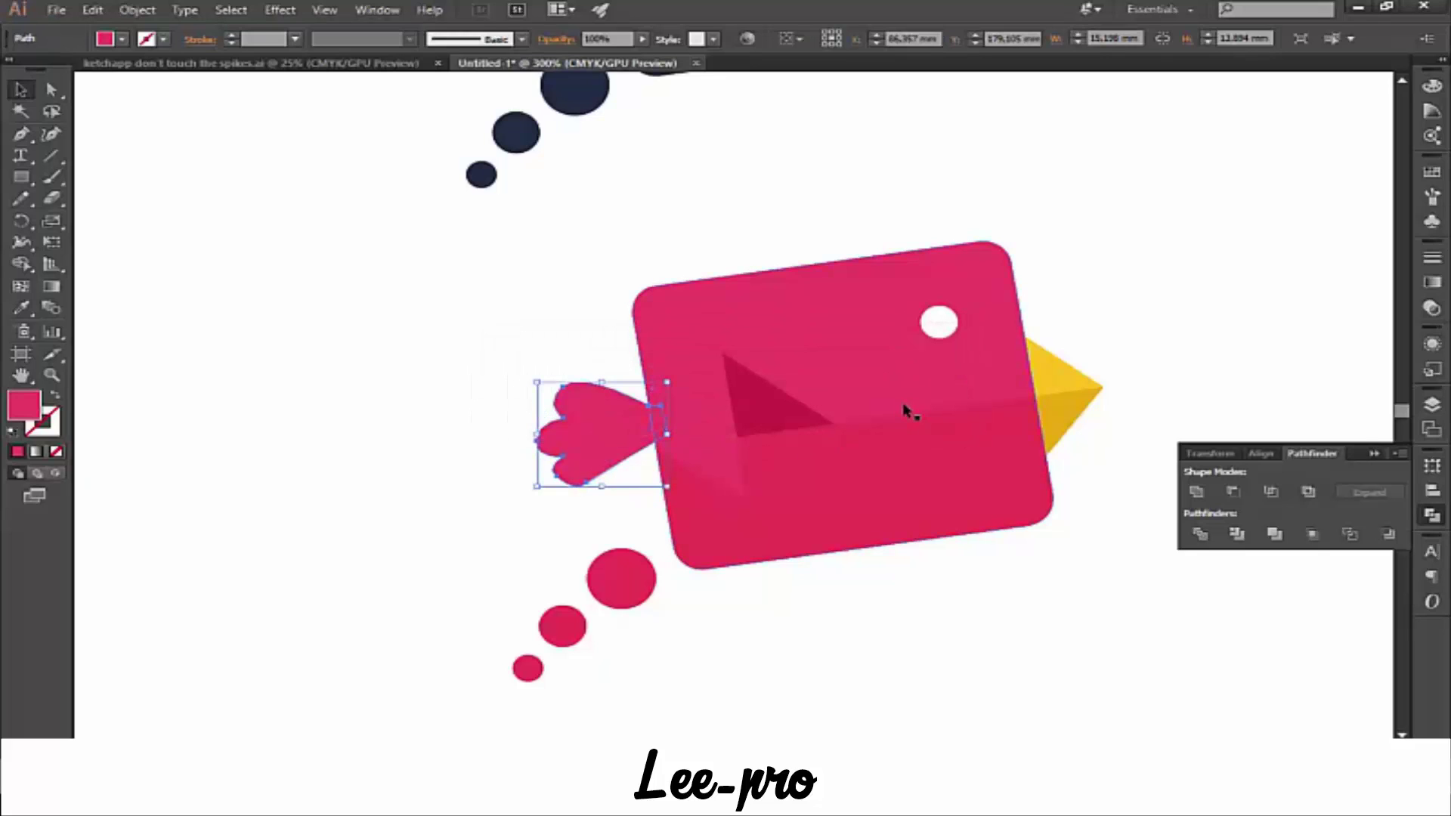
key("a")
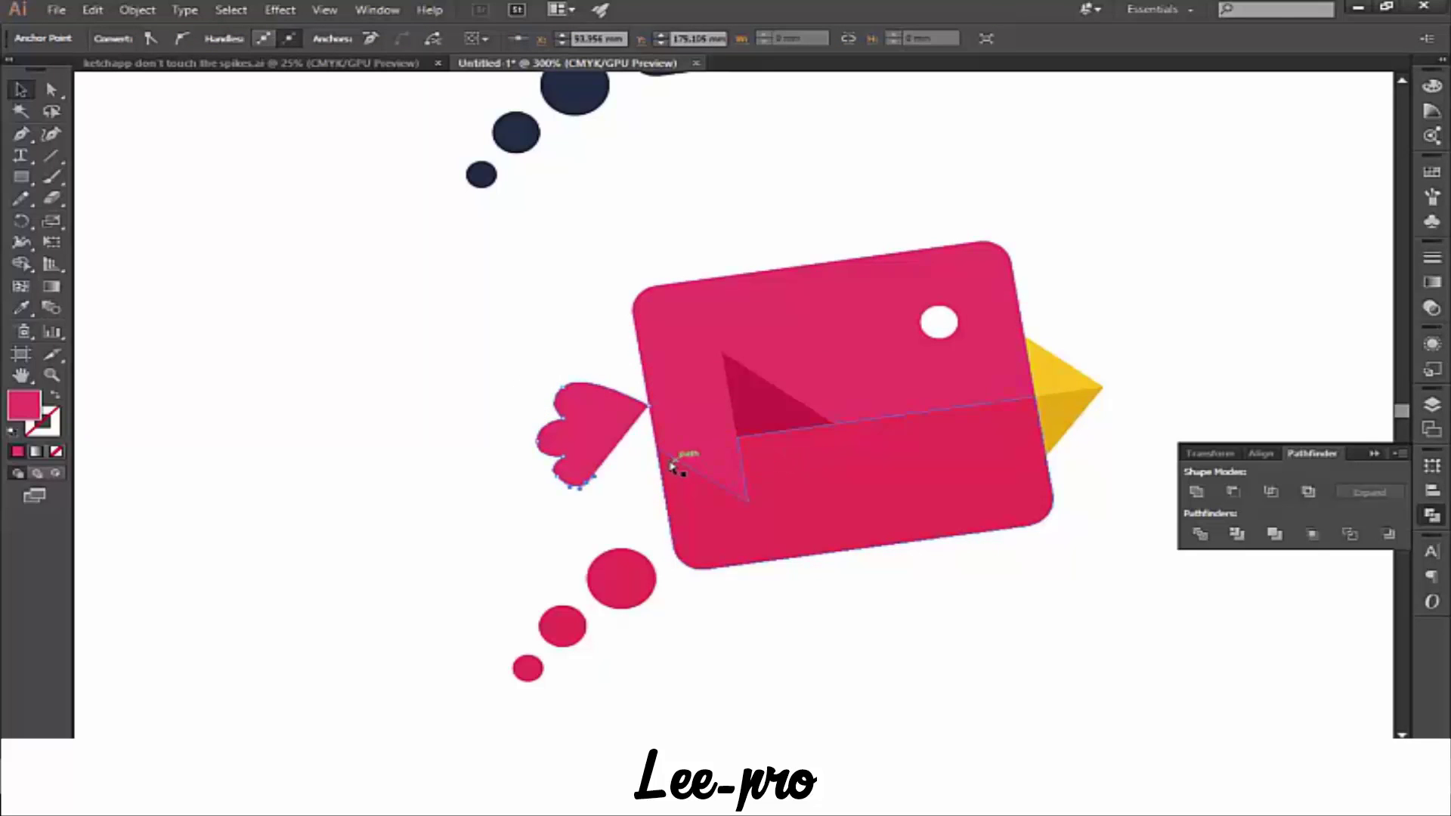
left_click(622, 480)
key("ctrl+shift+bracketleft")
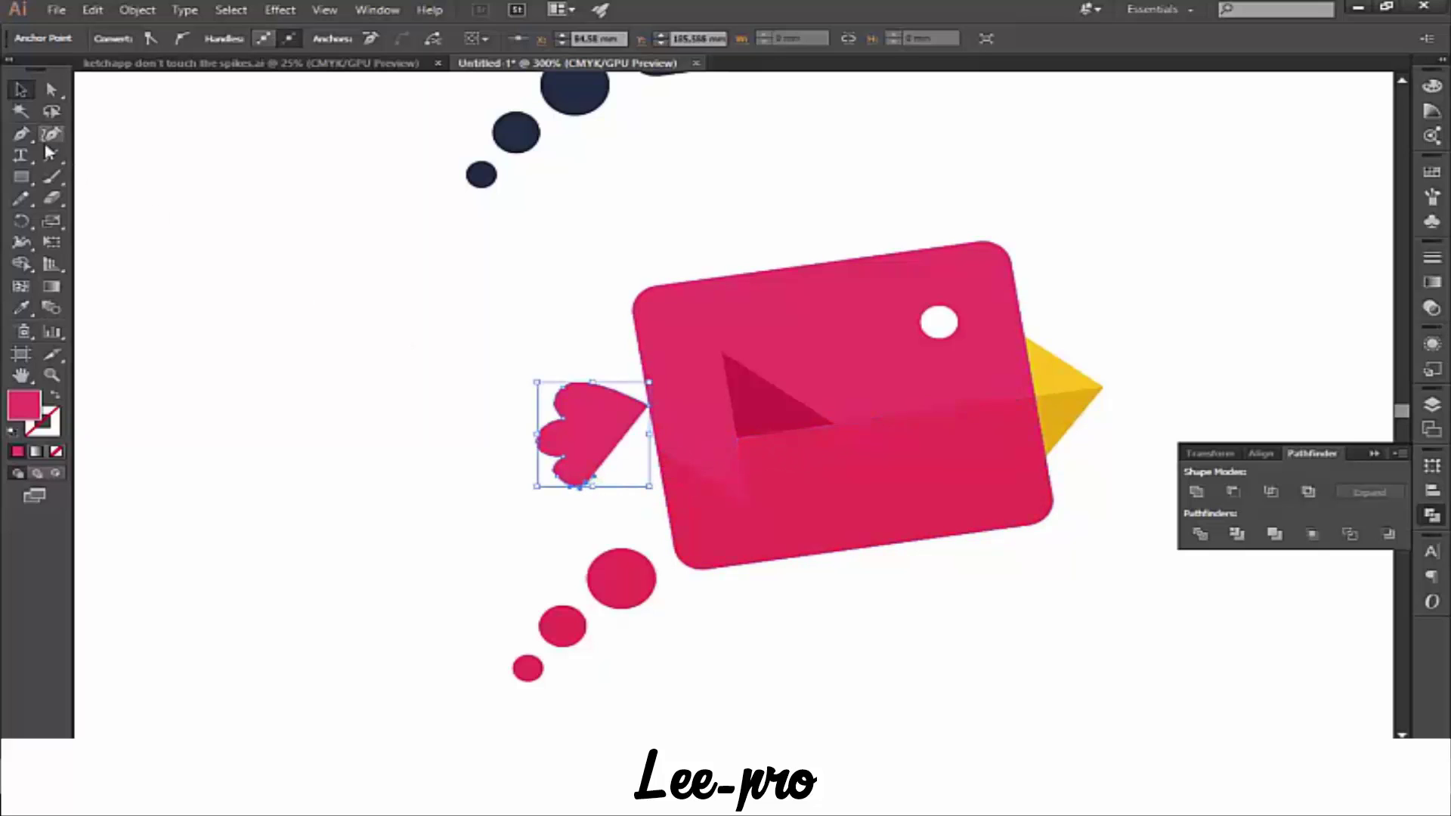
- Extend the tail outline toward the body, close it, and delete its pointed tip
left_click(21, 134)
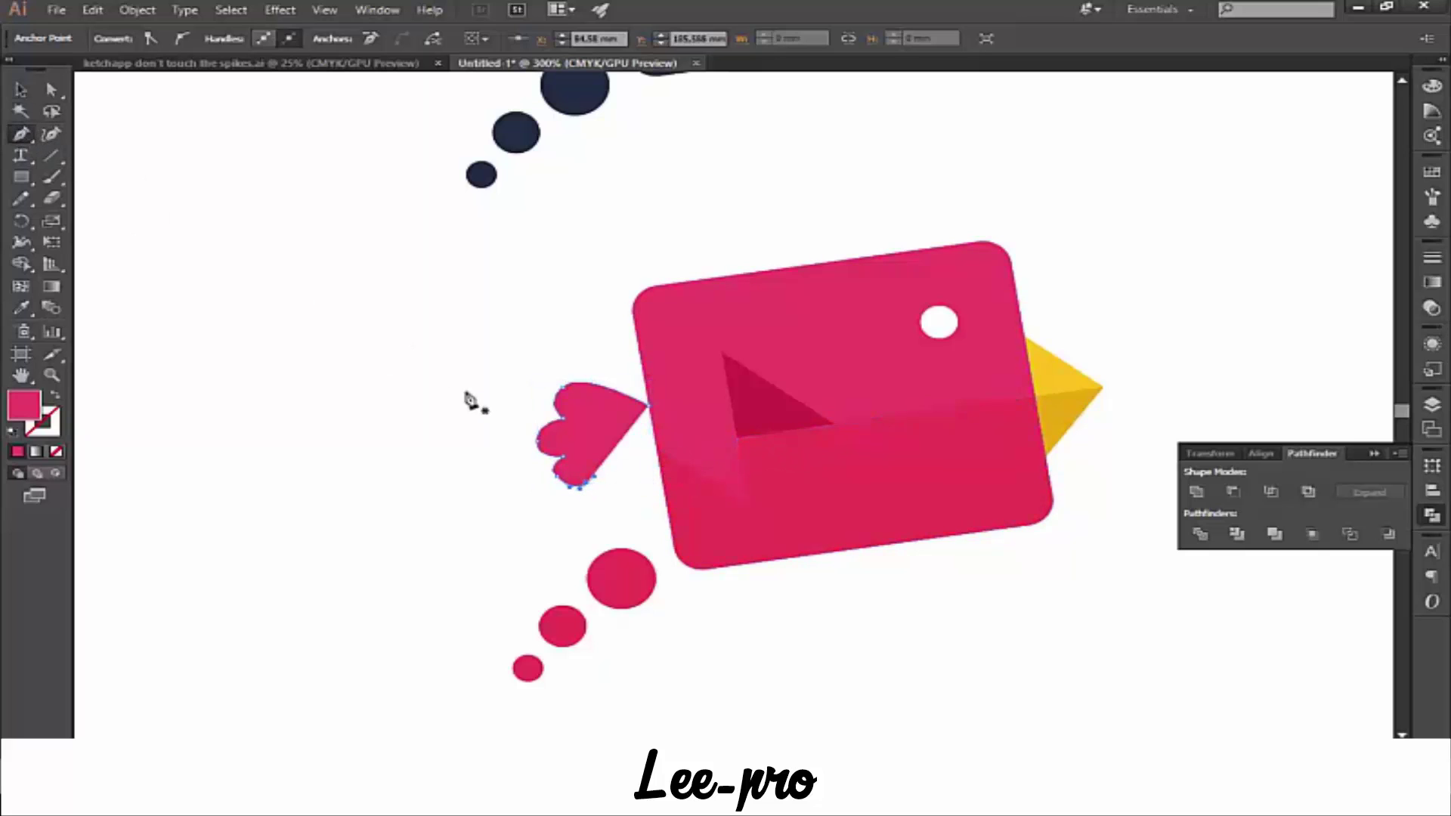
left_click(583, 486)
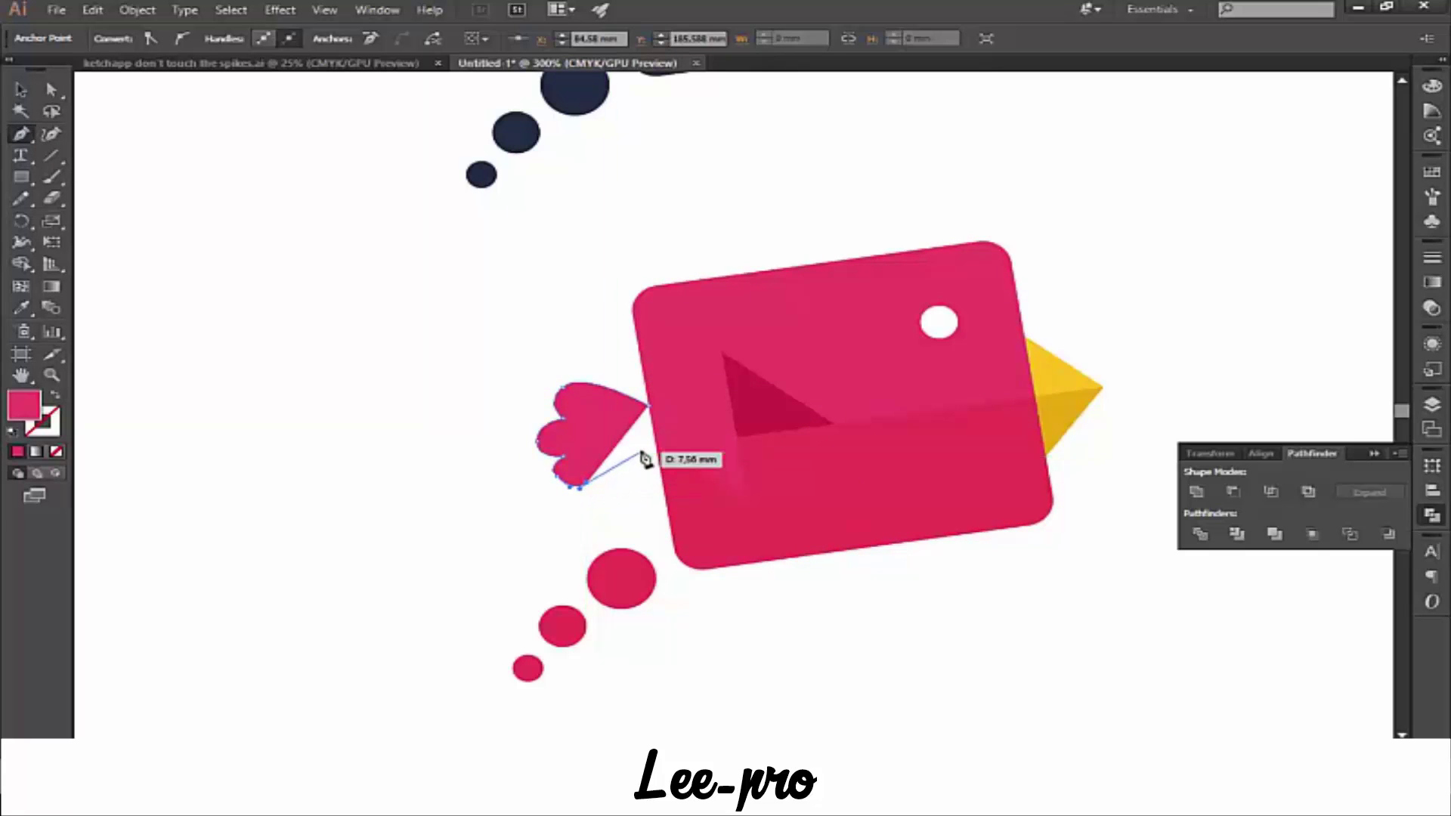
left_click(673, 433)
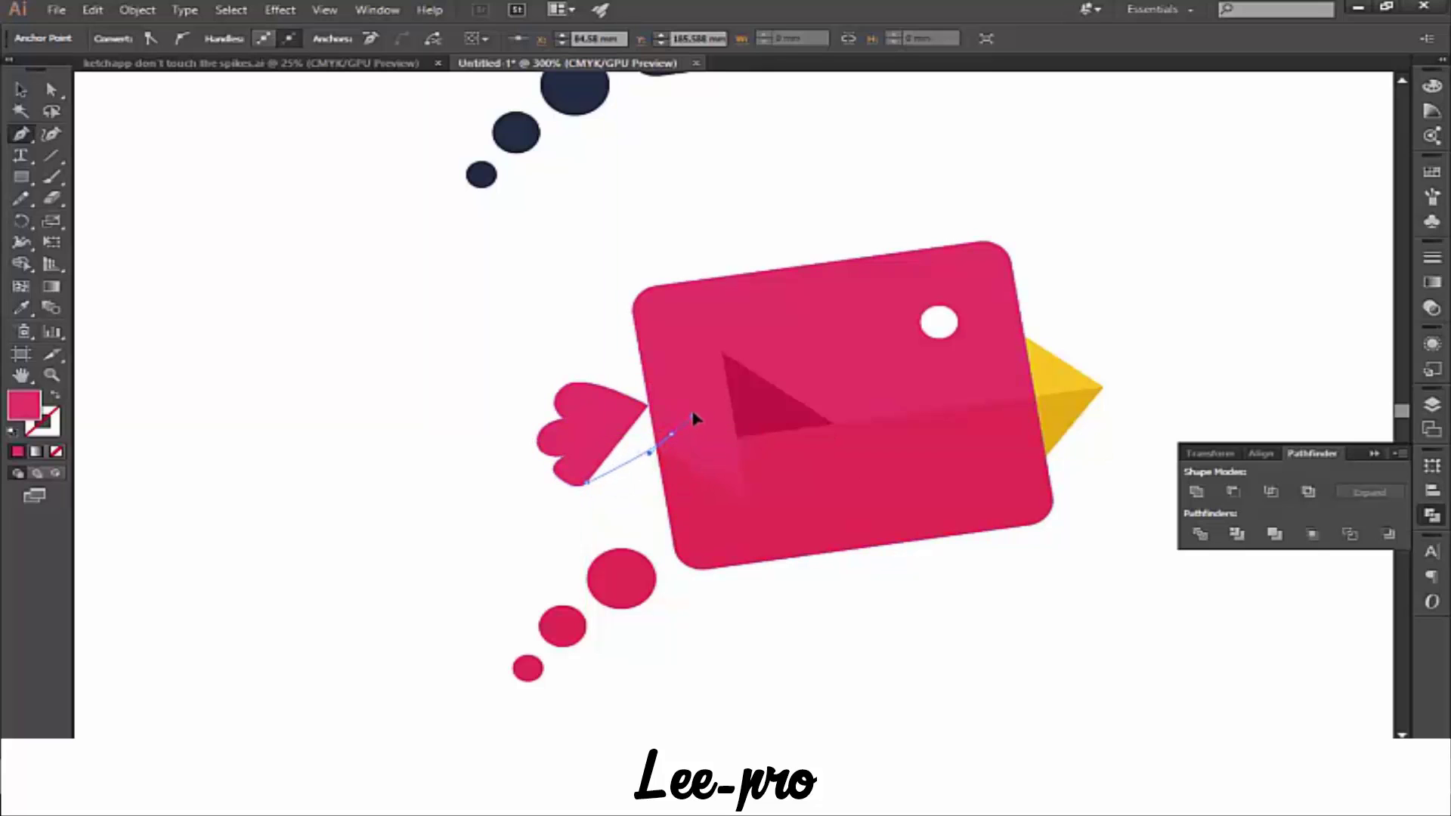
left_click(705, 408)
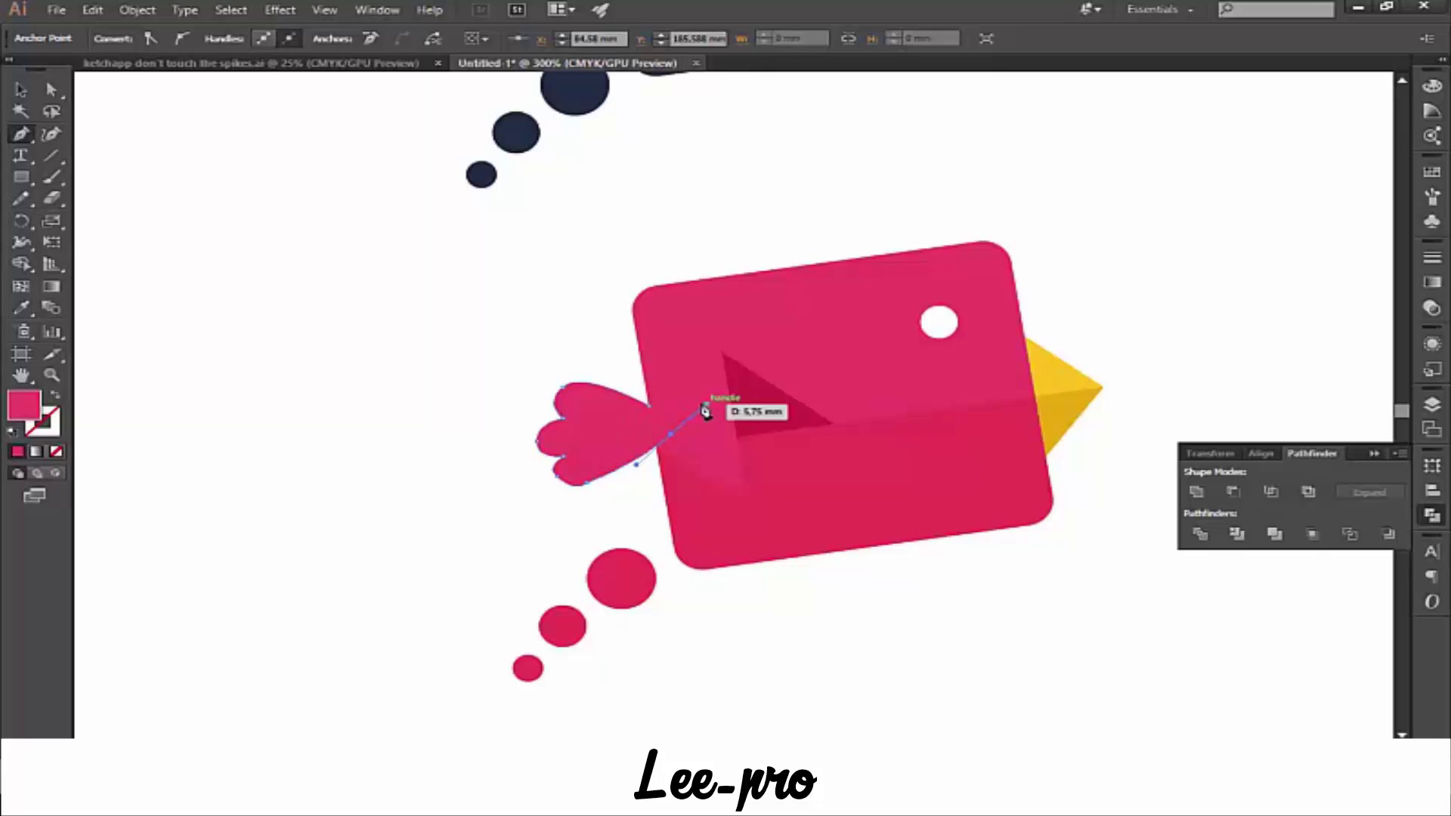
left_click(650, 408)
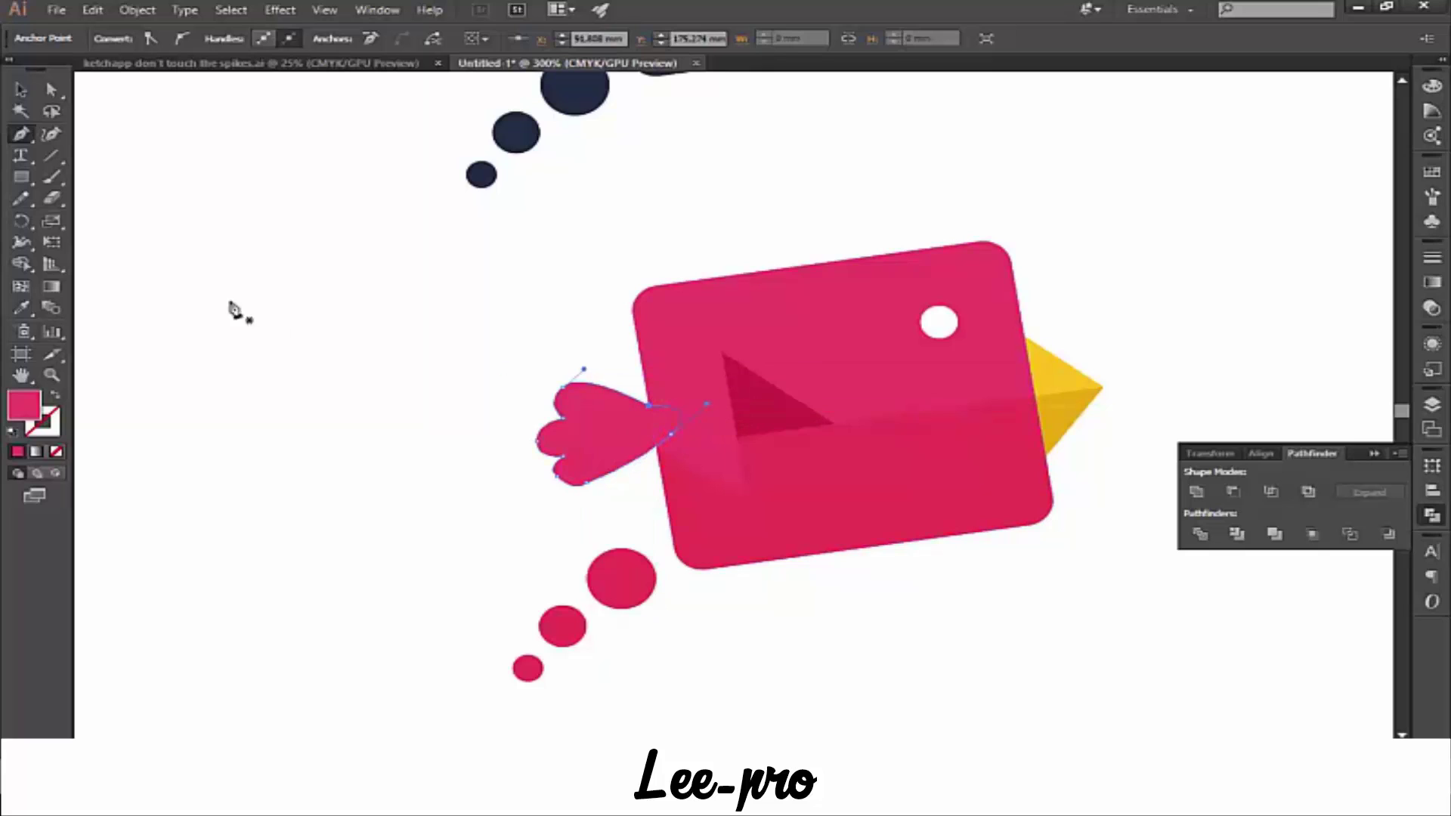
left_click(20, 89)
left_click(189, 303)
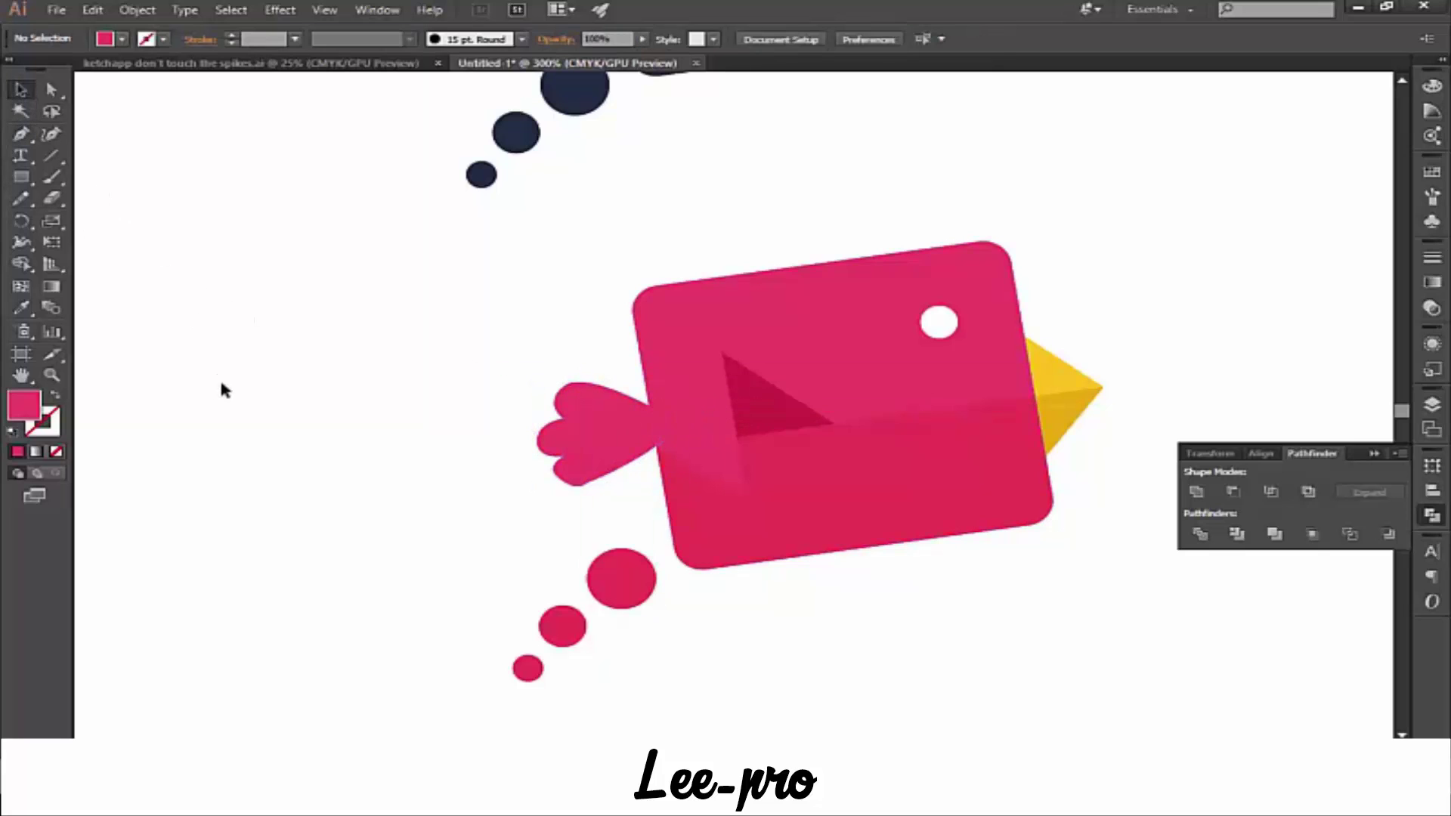
left_click(591, 484)
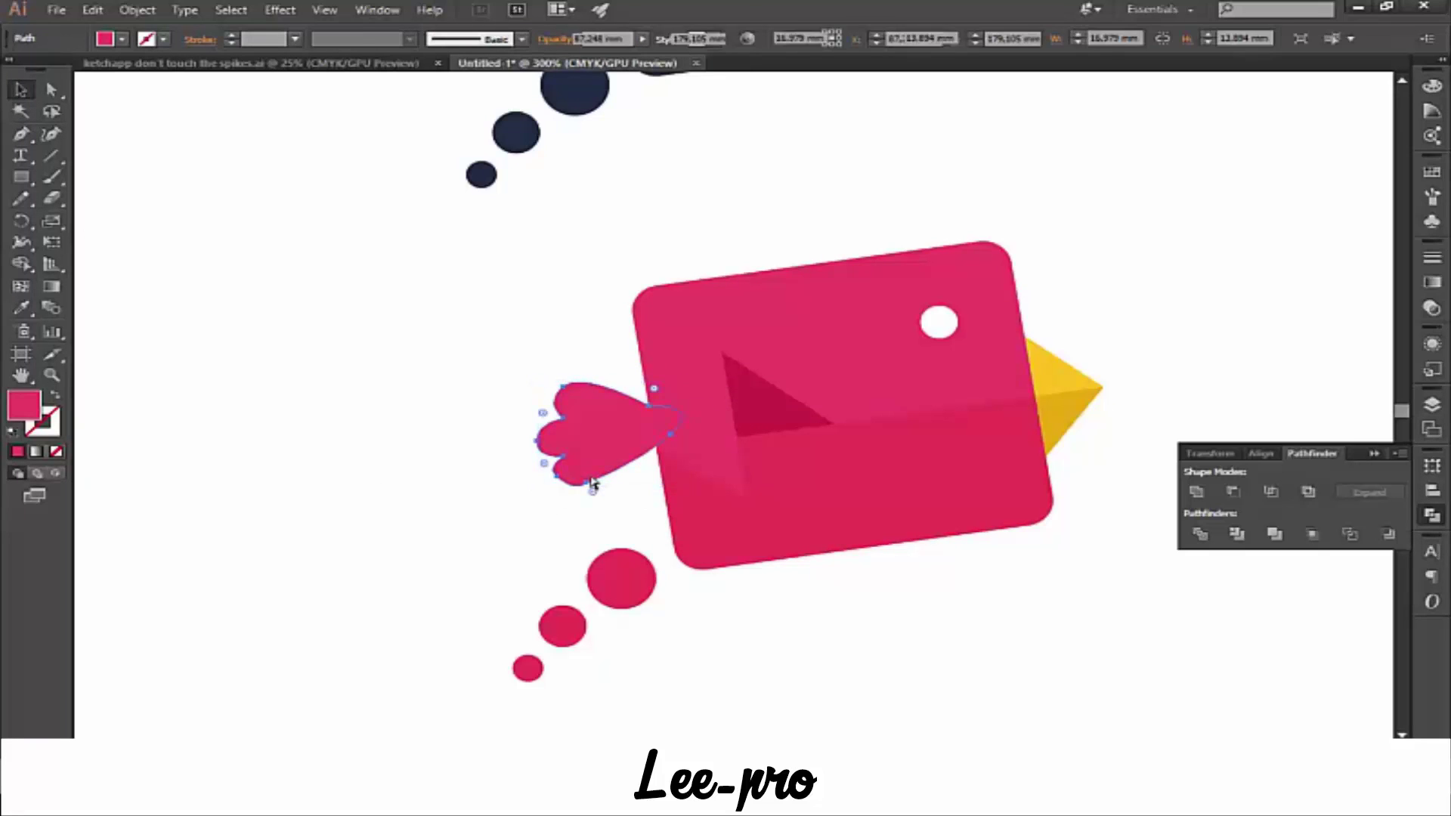
key("Delete")
key("Delete")
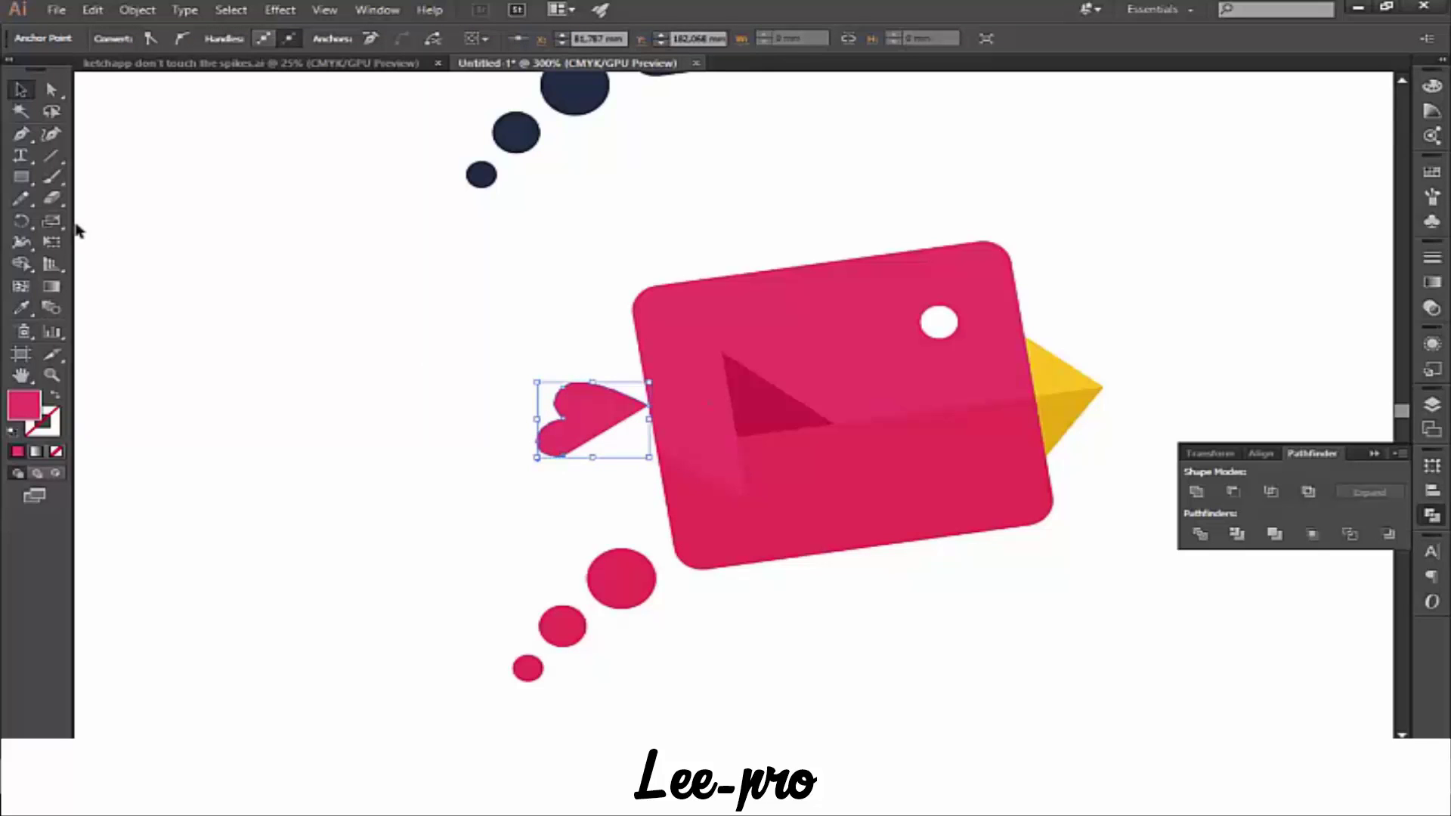
- Draw a curved lobe below the tail and round off its bottom point
left_click(21, 134)
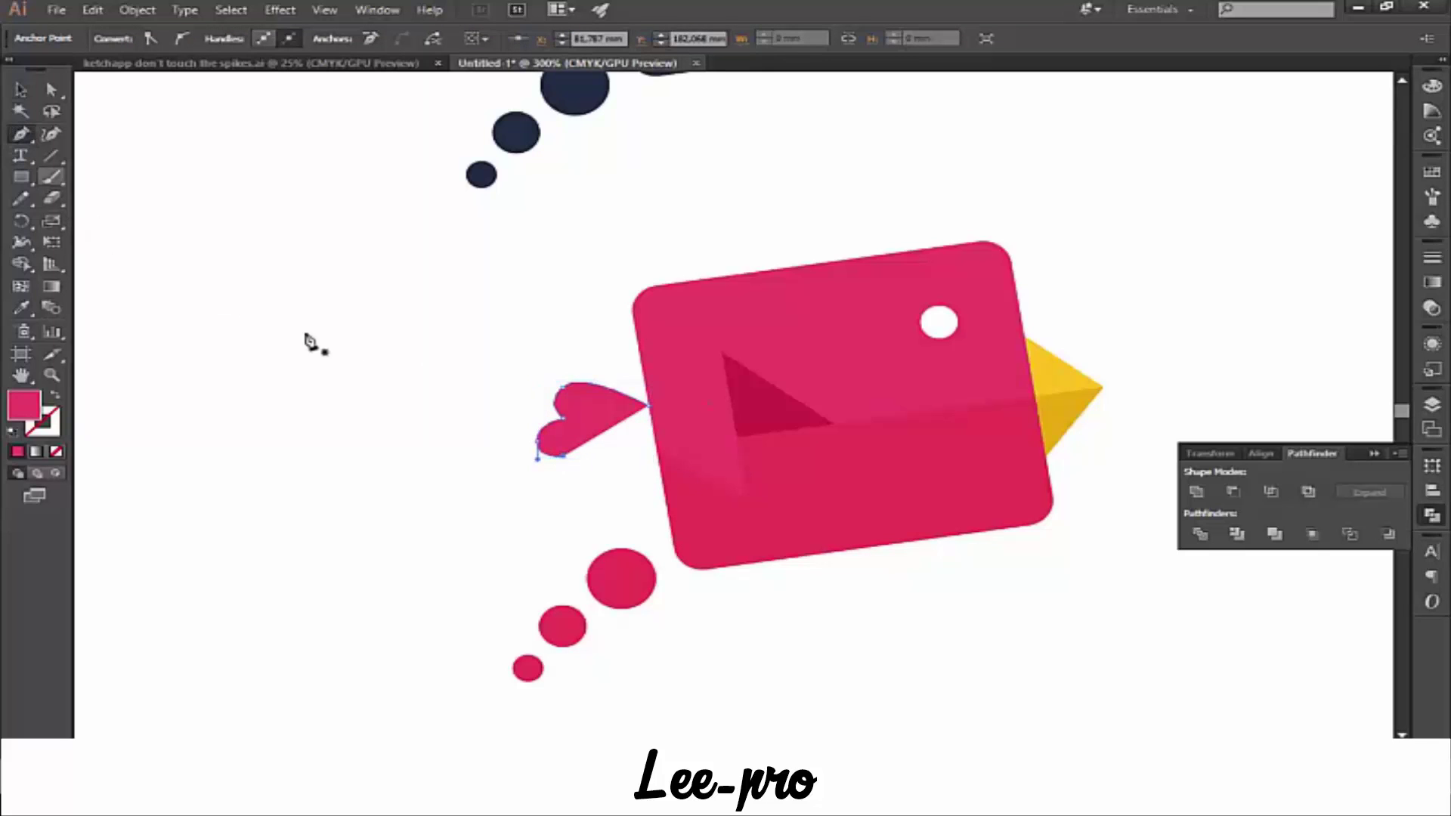
left_click(562, 456)
left_click_drag(564, 472, 583, 495)
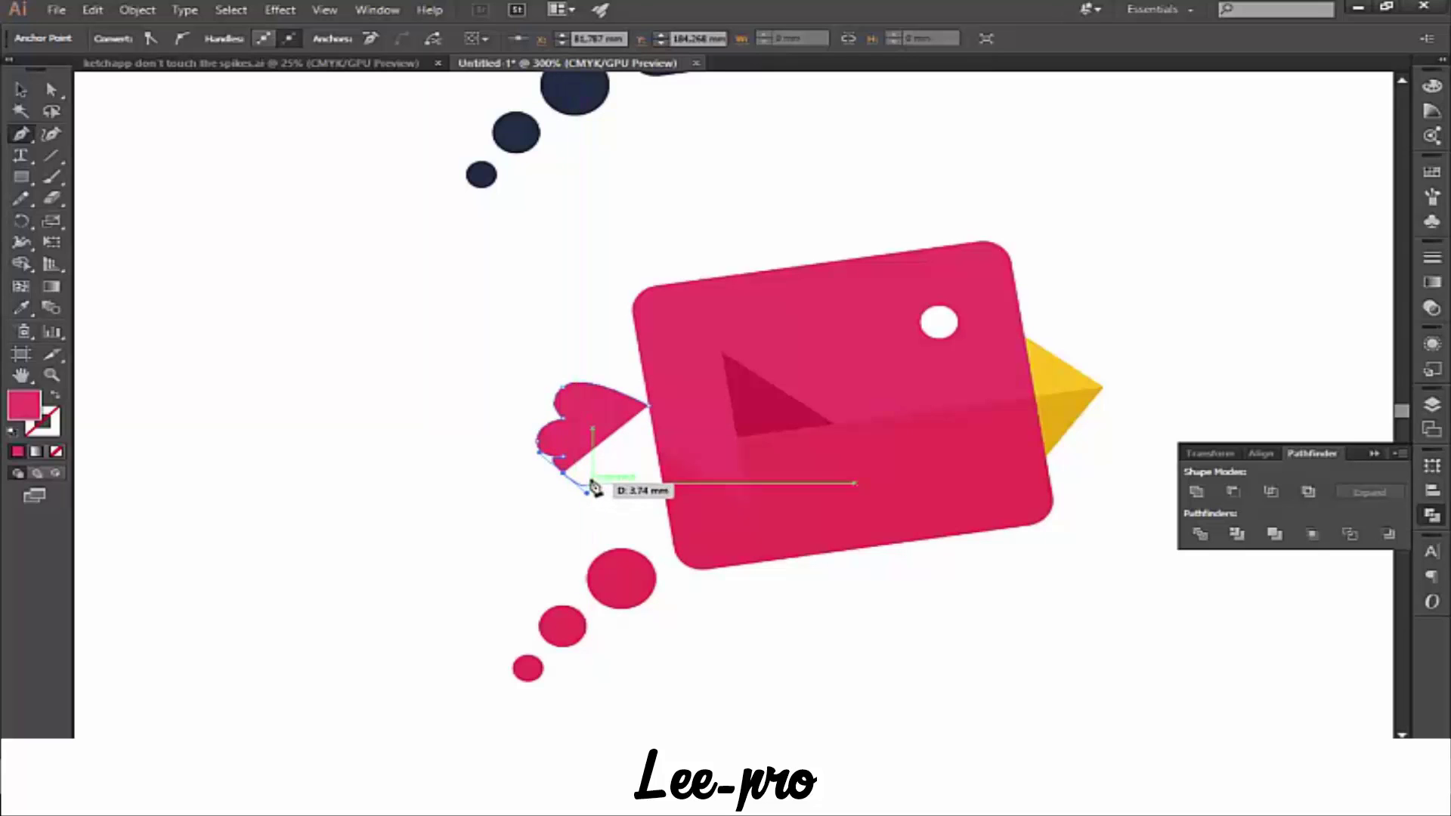
left_click(650, 413)
key("v")
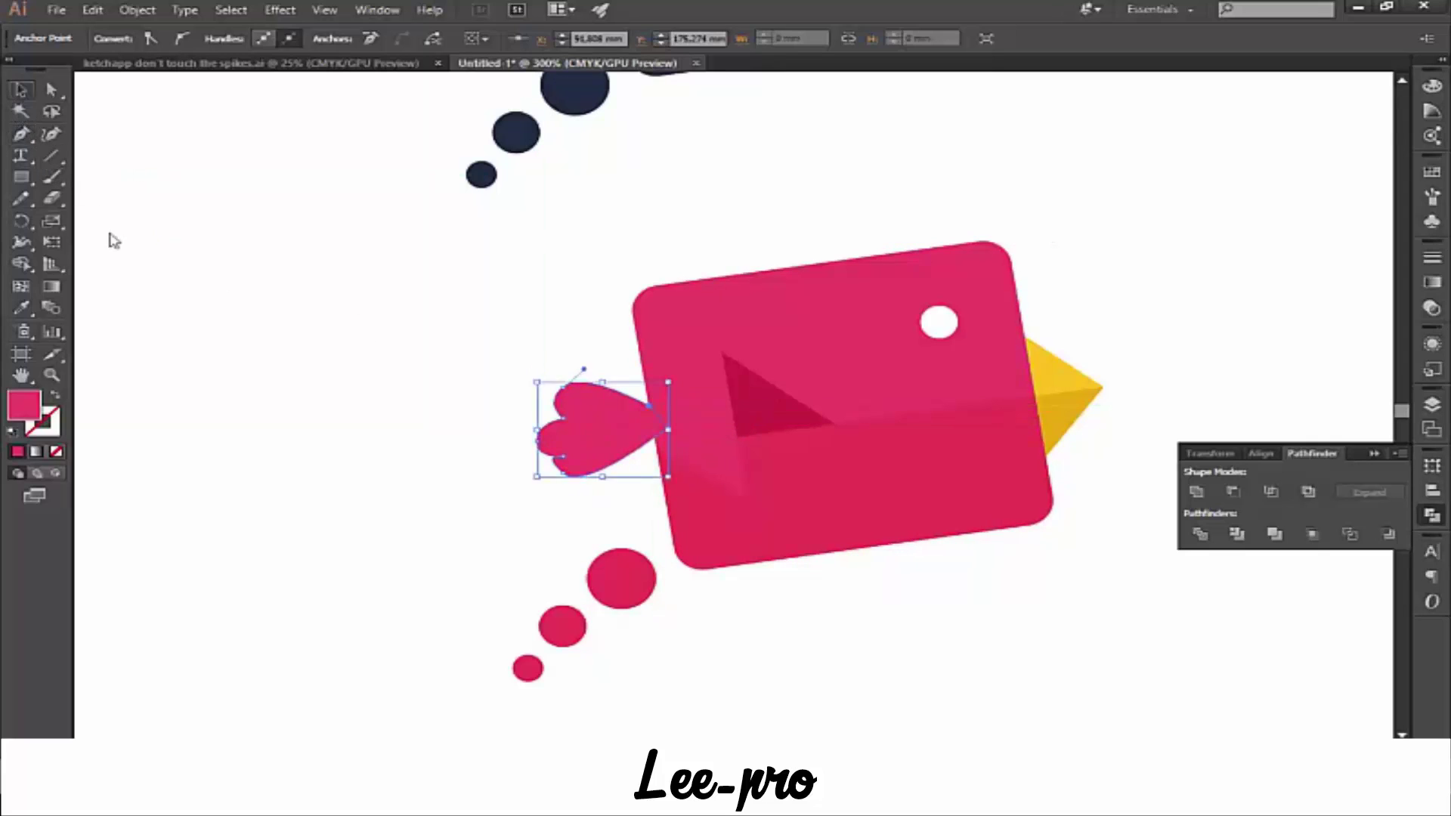
left_click(338, 451)
left_click(588, 471)
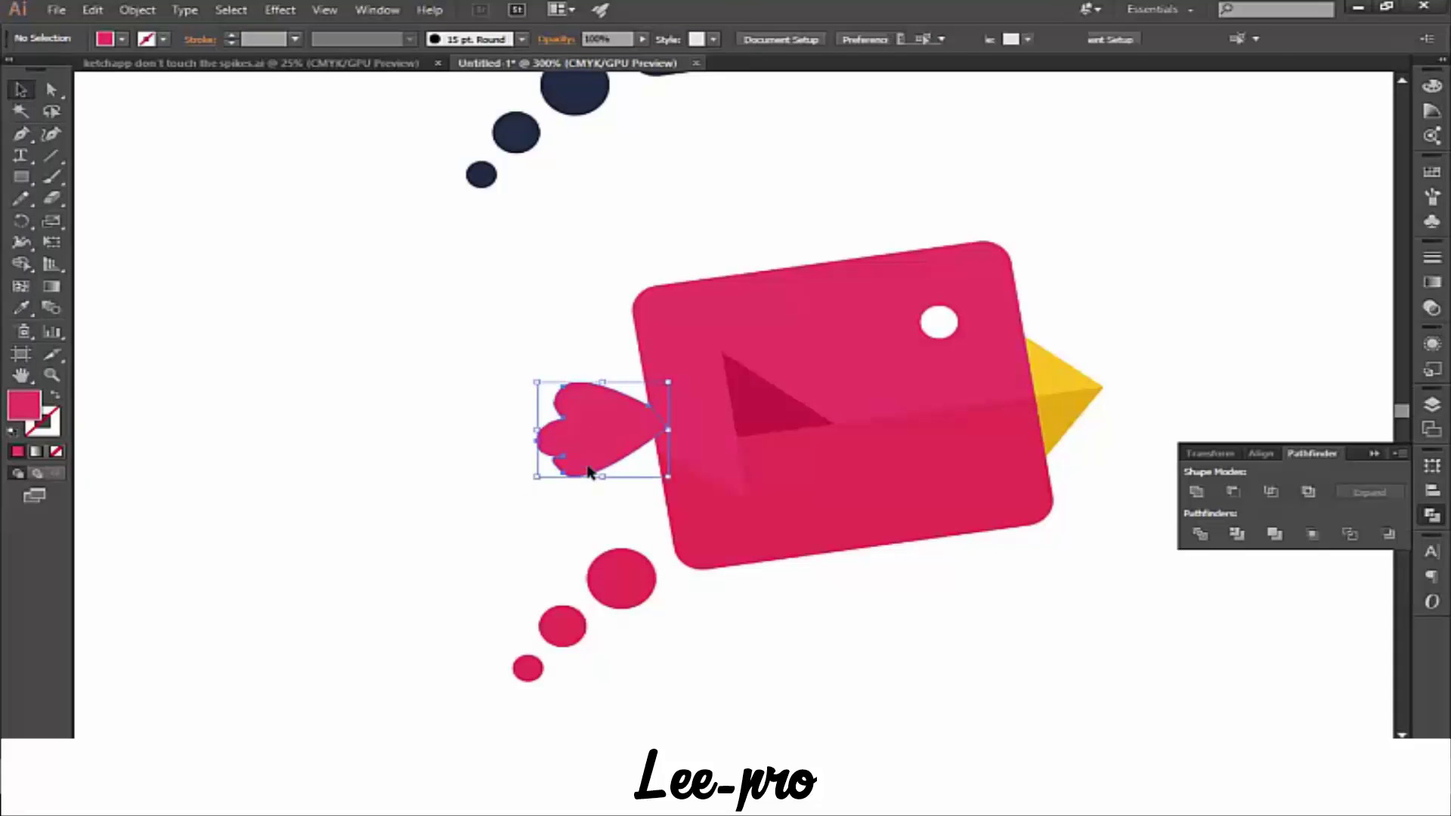
left_click(588, 472)
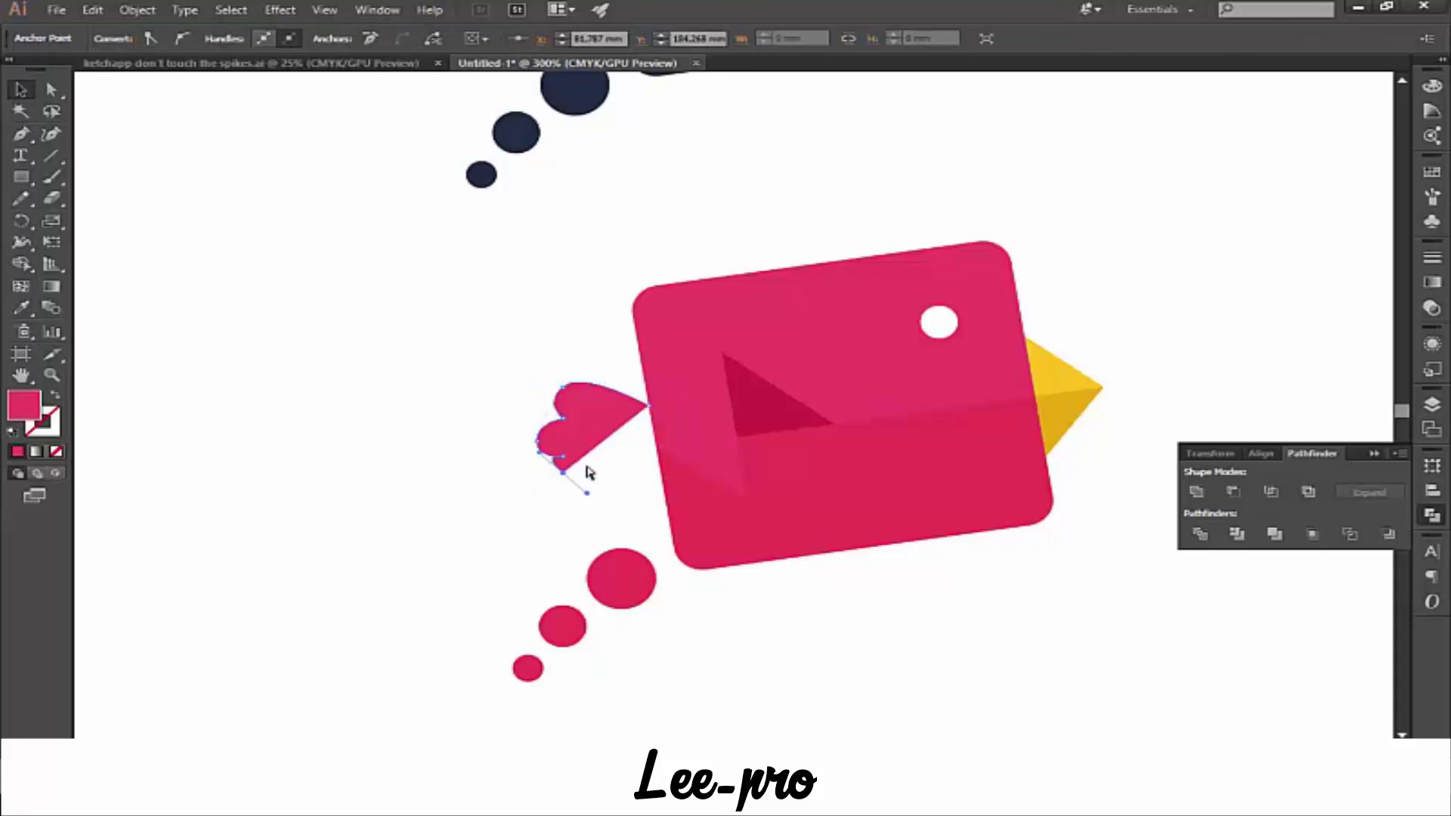
left_click_drag(563, 473, 564, 454)
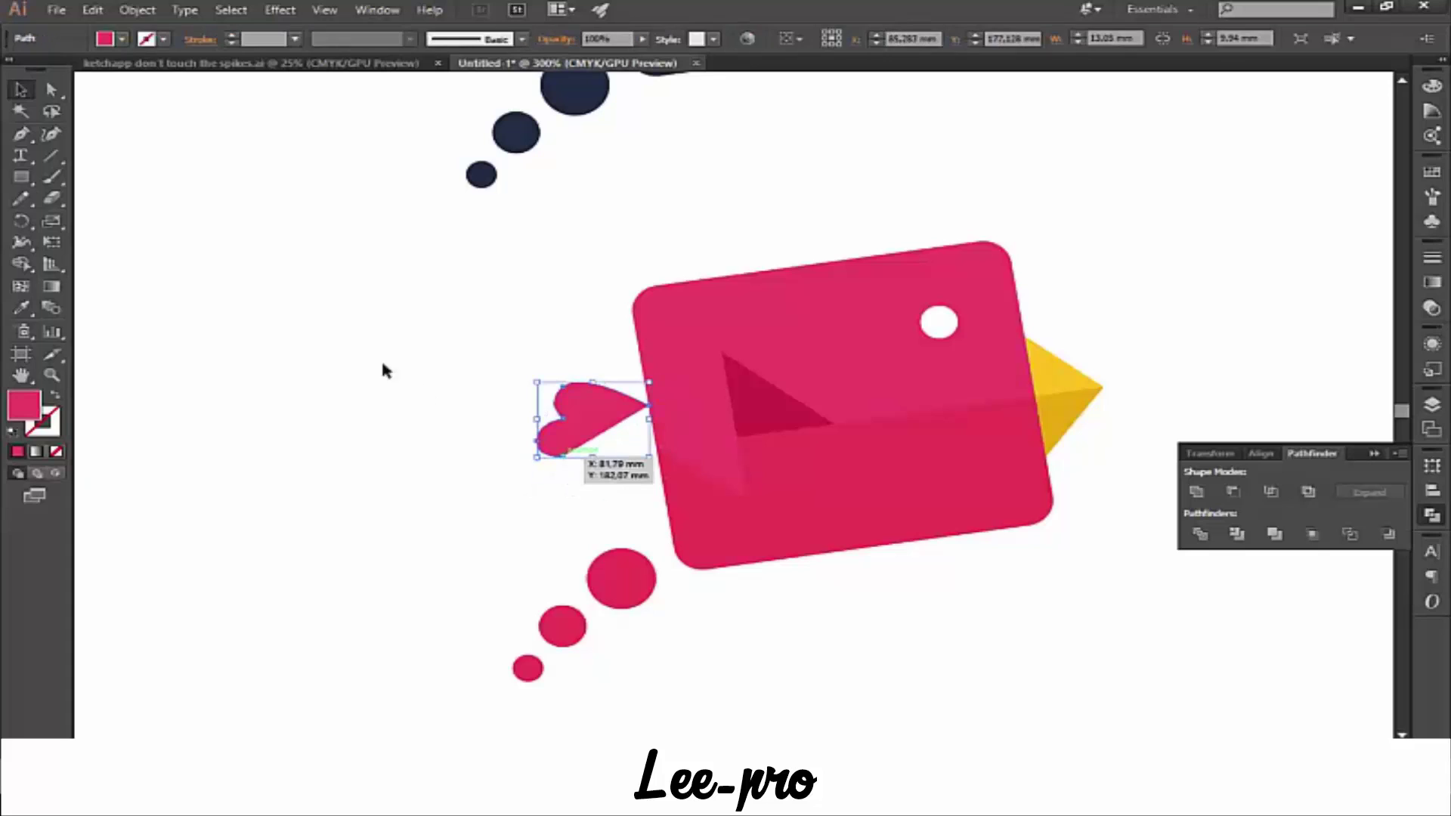
- Draw a curved third lobe, closing the three-lobed tail shape
key("p")
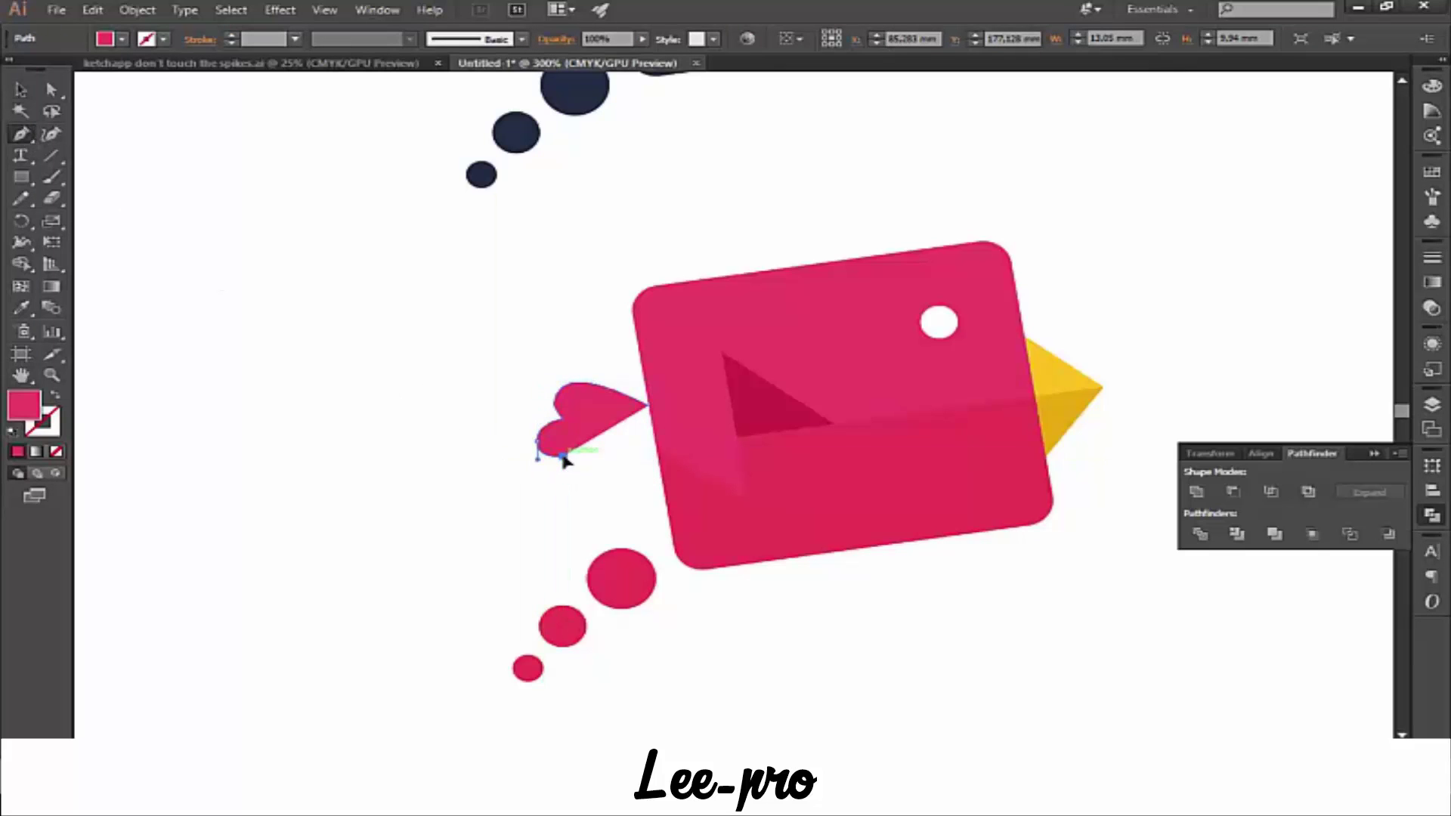
left_click(563, 456)
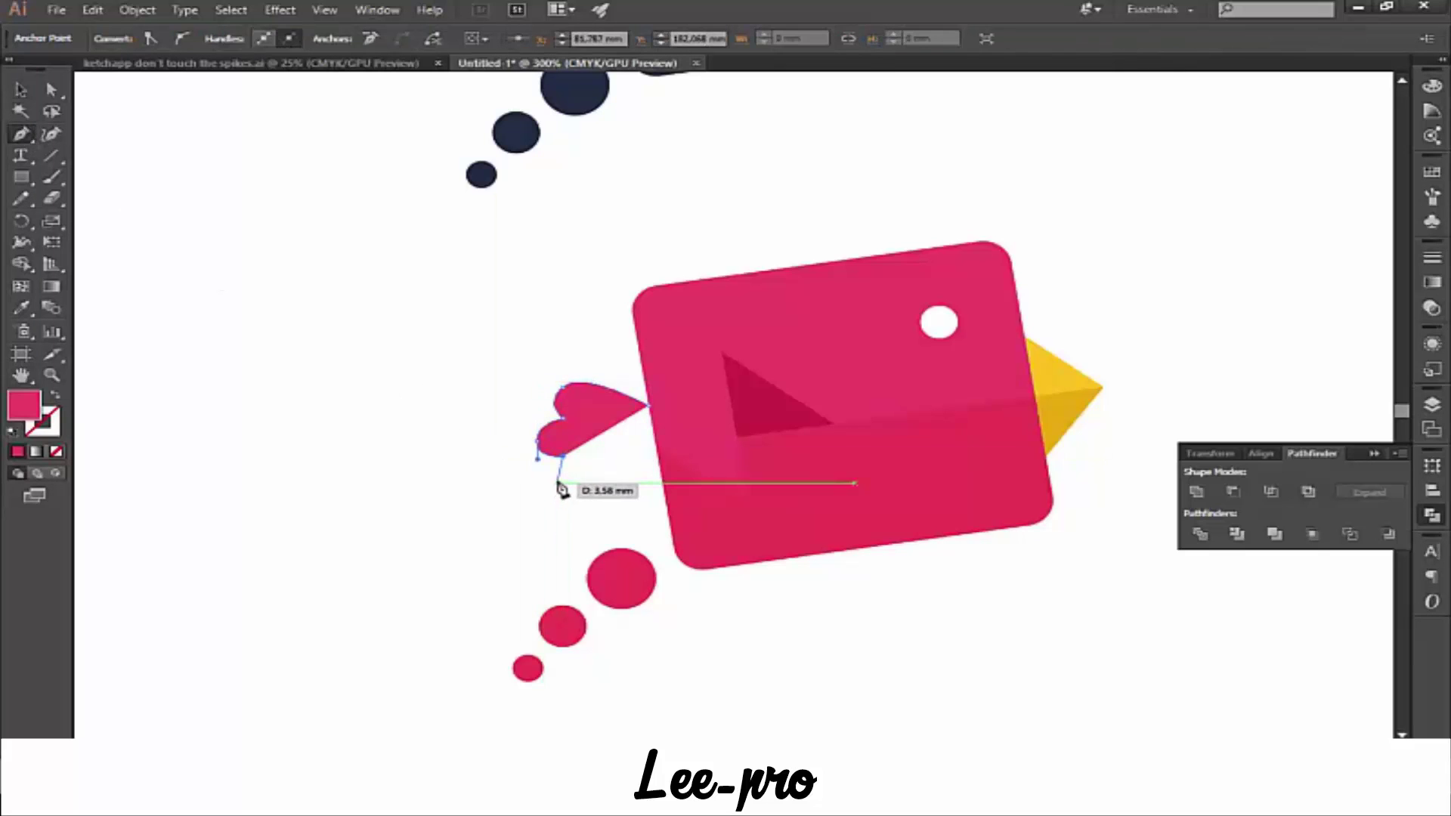
left_click_drag(560, 489, 575, 496)
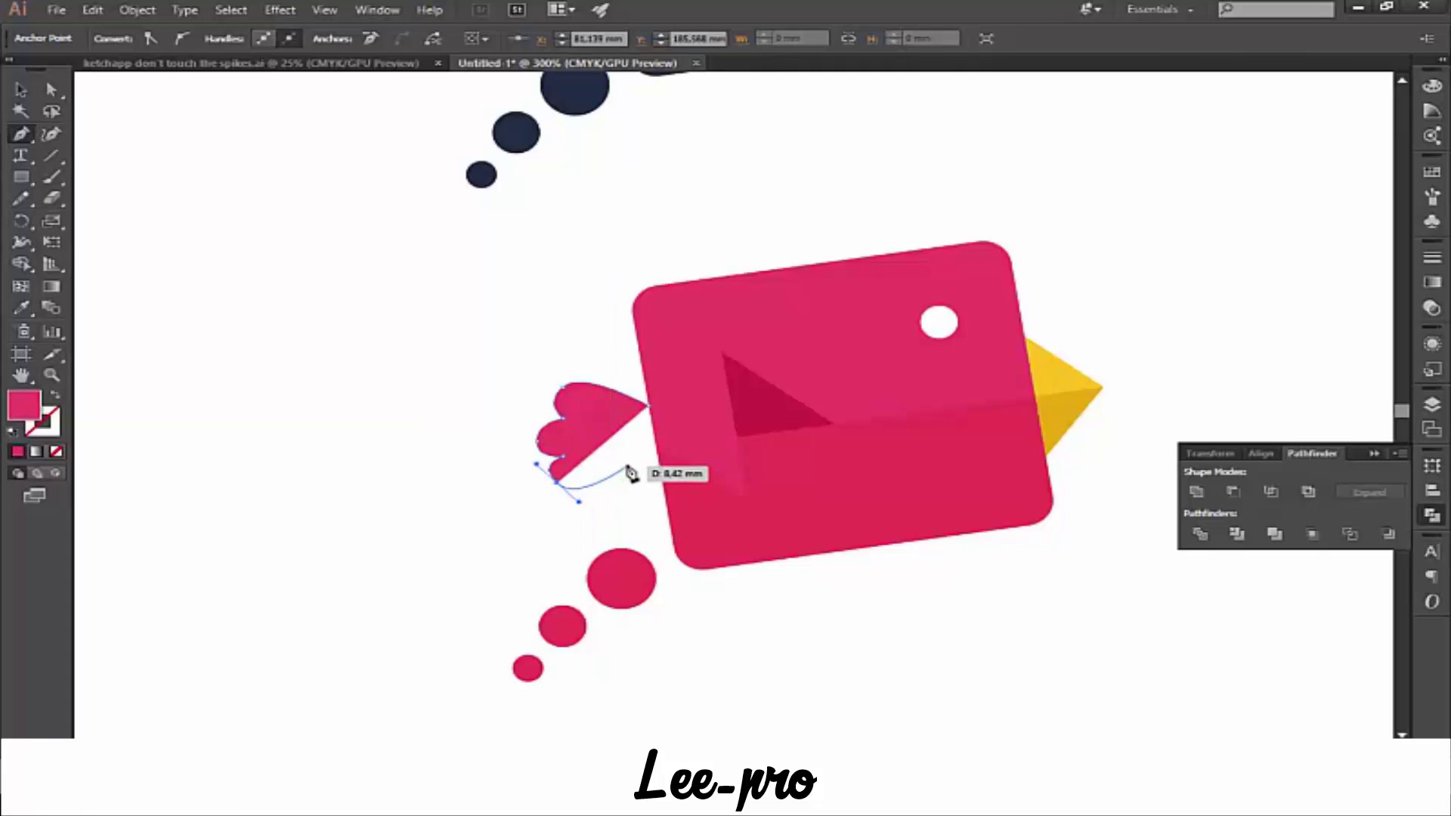
left_click(654, 408)
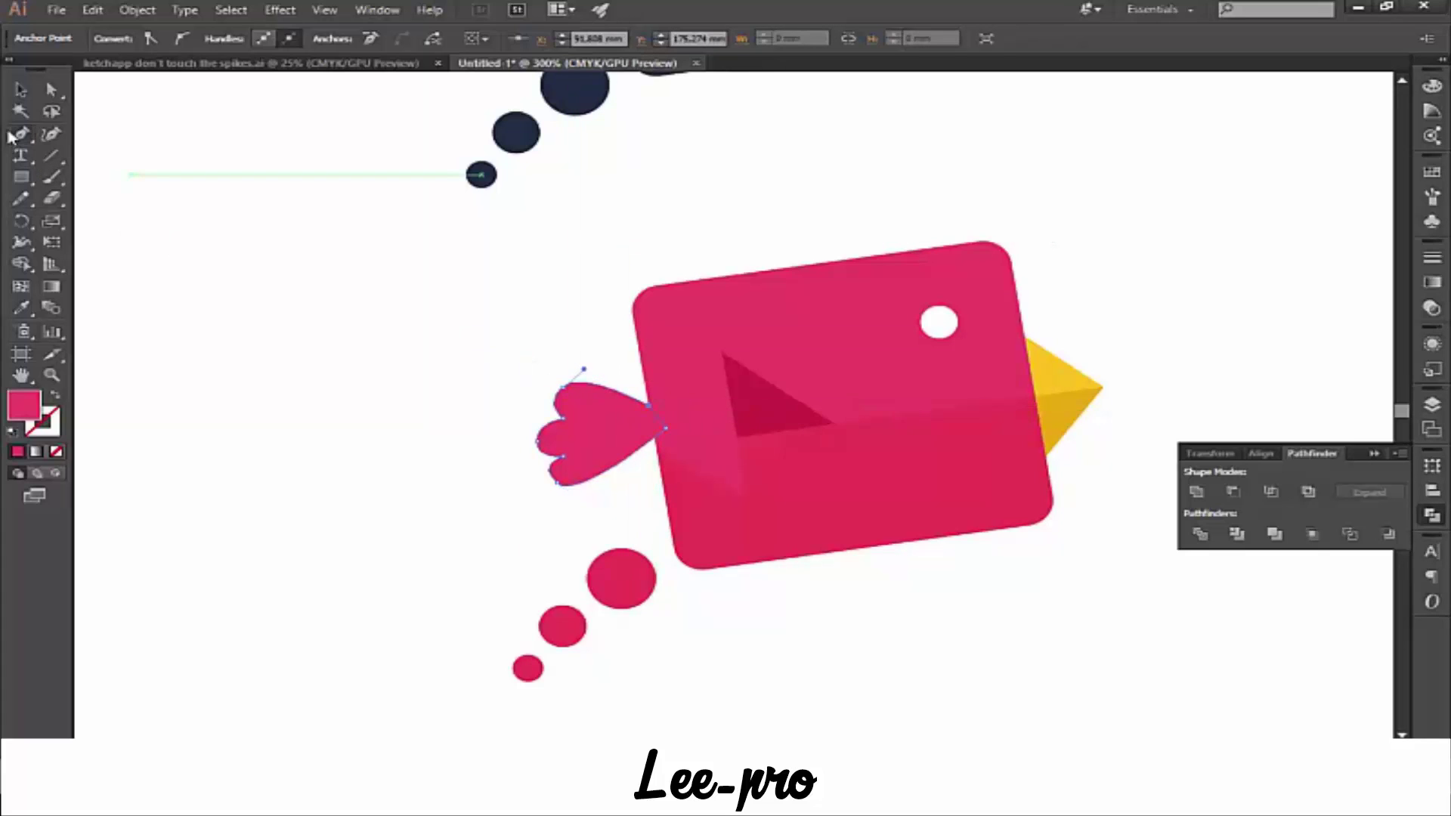
left_click(21, 89)
left_click(200, 424)
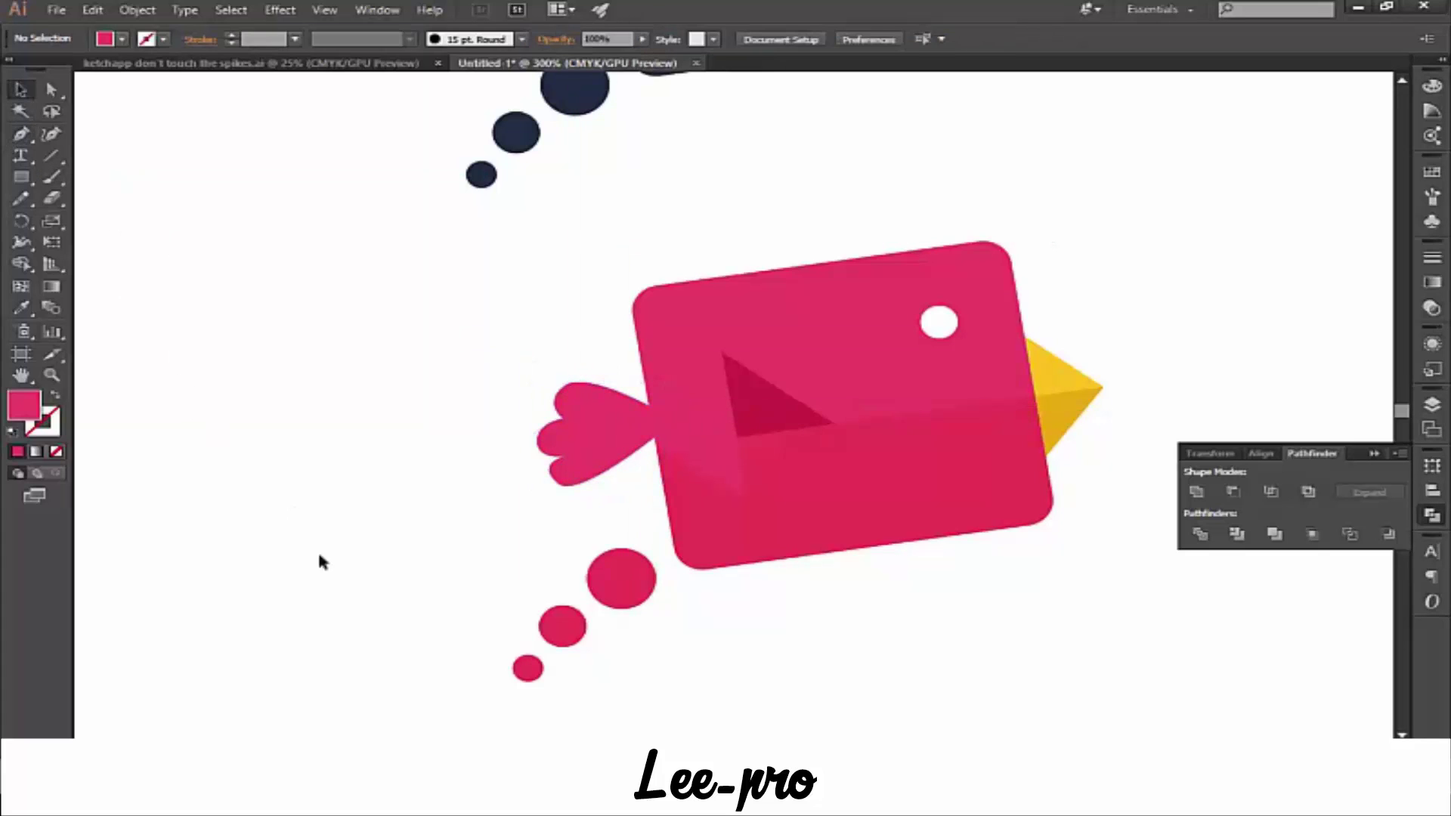
- Move the tail against the bird's left side, behind the body
left_click_drag(605, 443, 635, 442)
key("ctrl+shift+bracketleft")
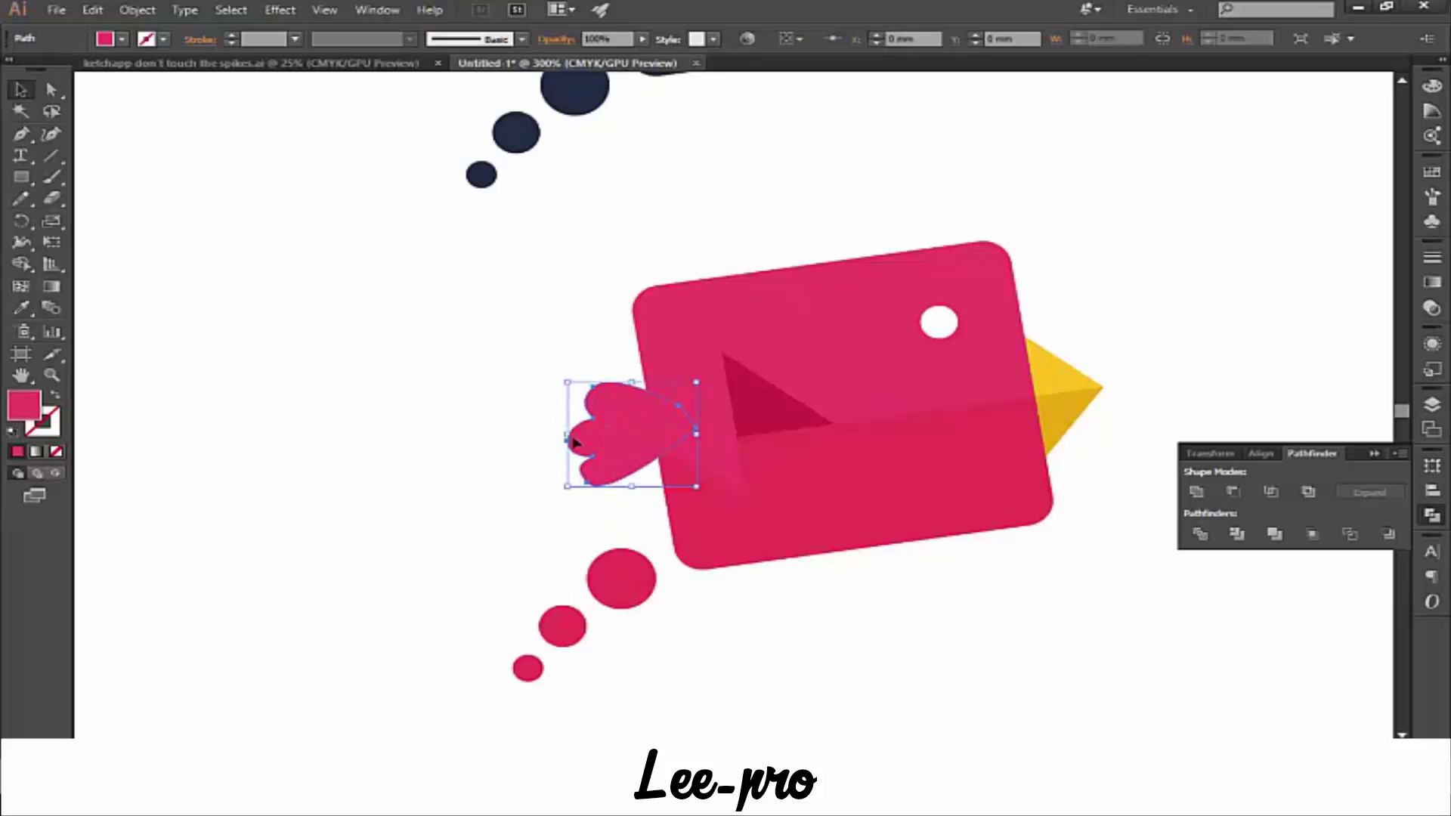
left_click(435, 408)
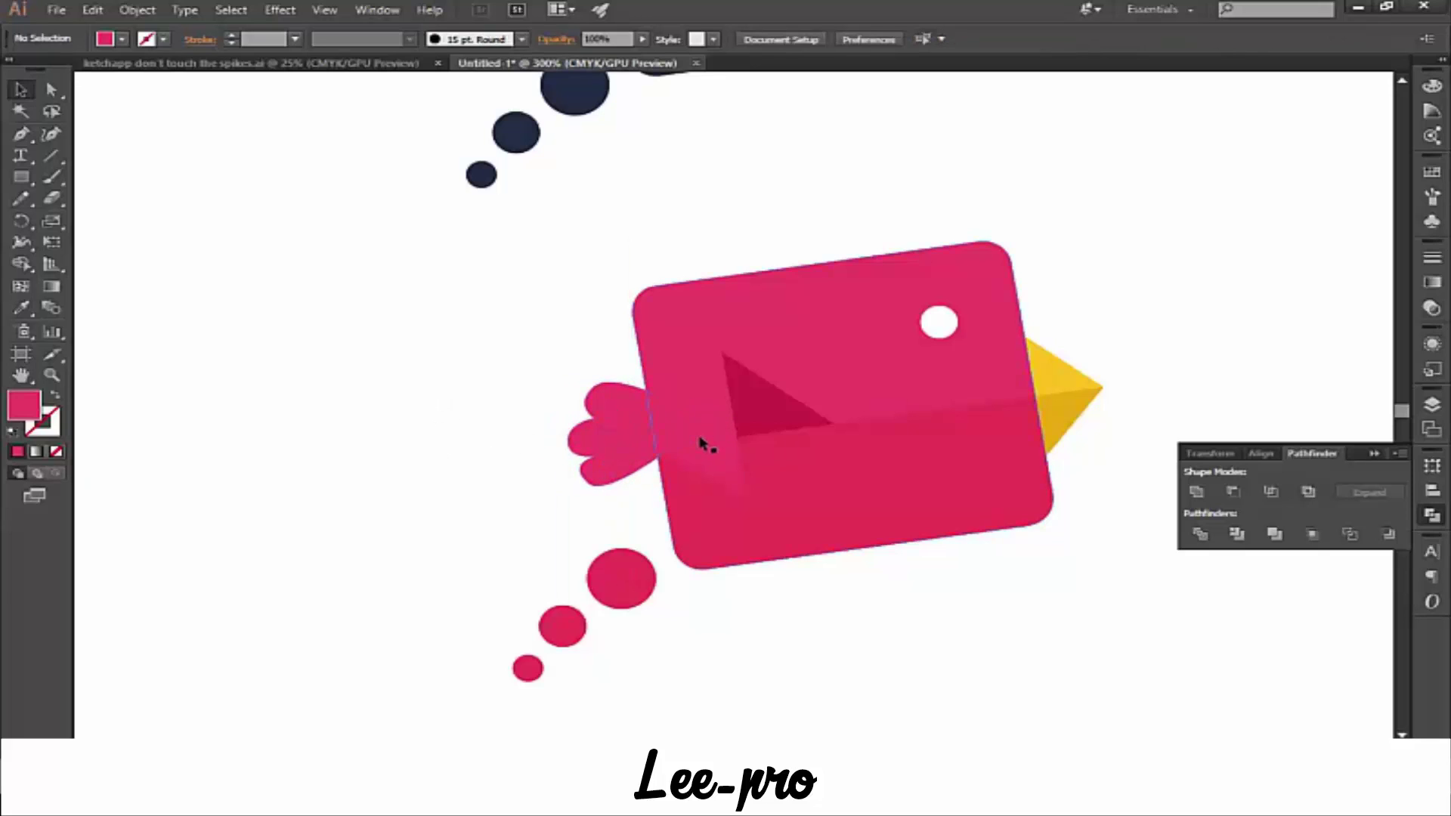
left_click(654, 428)
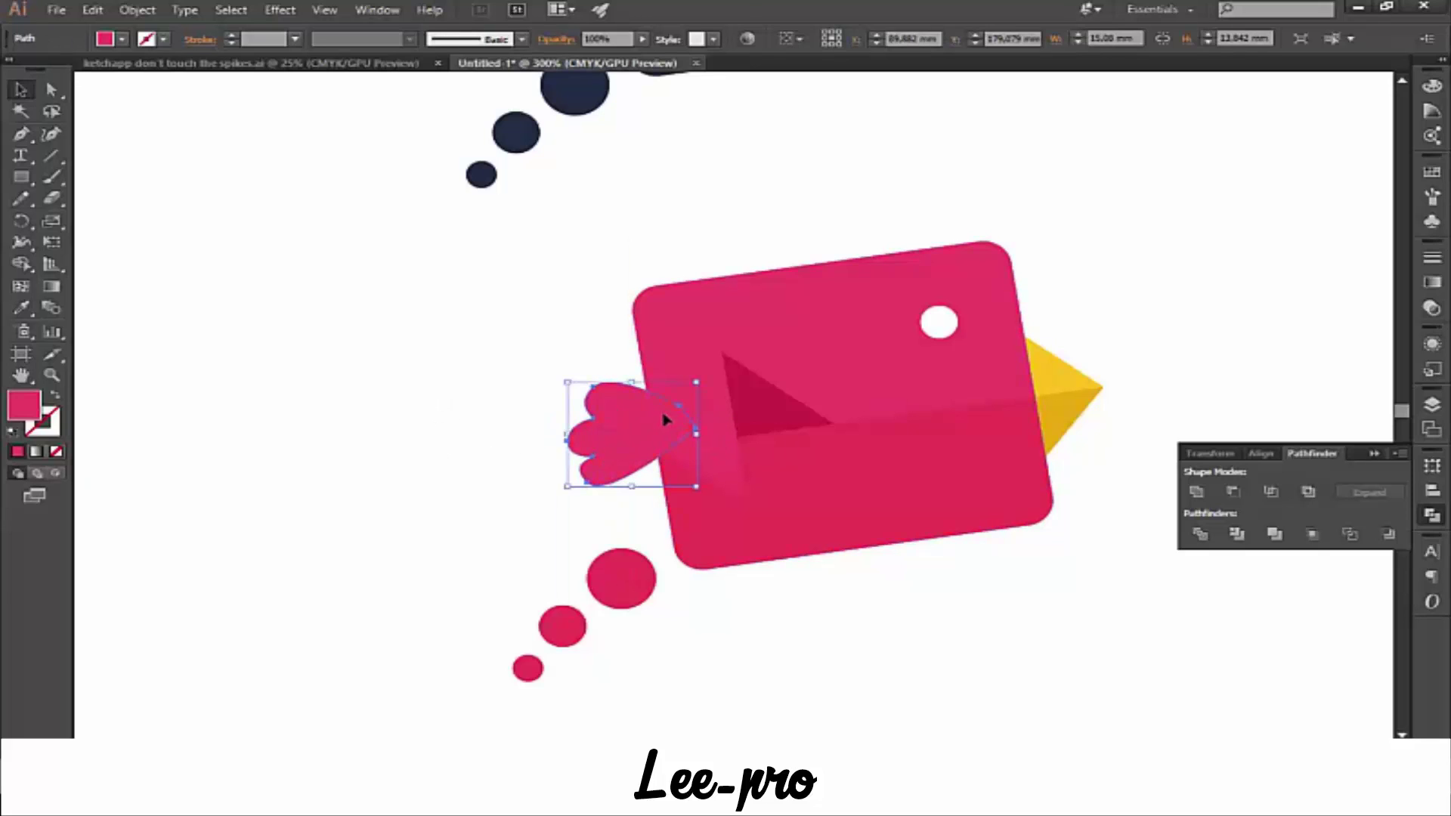
left_click(488, 370)
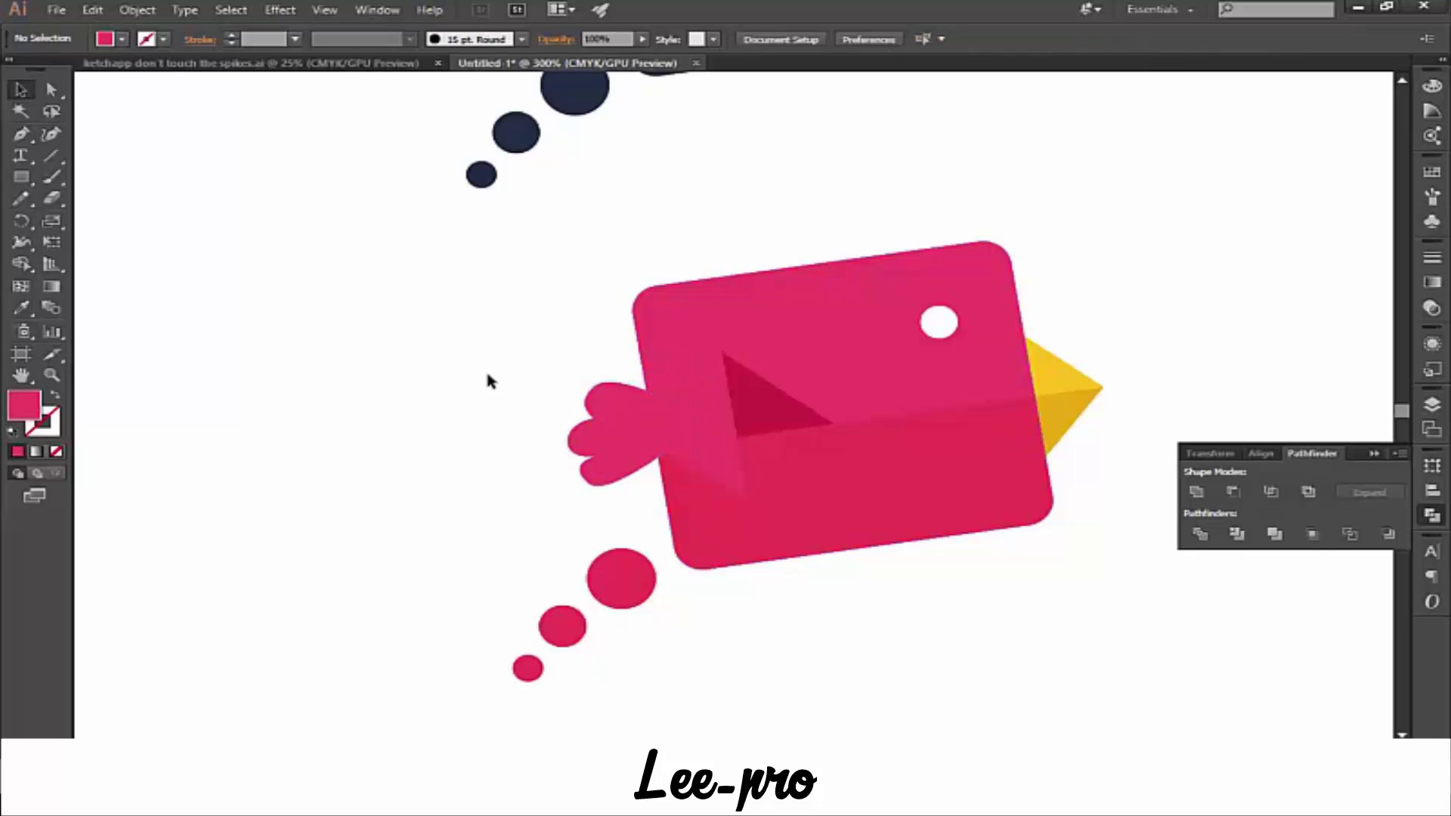
left_click(611, 418)
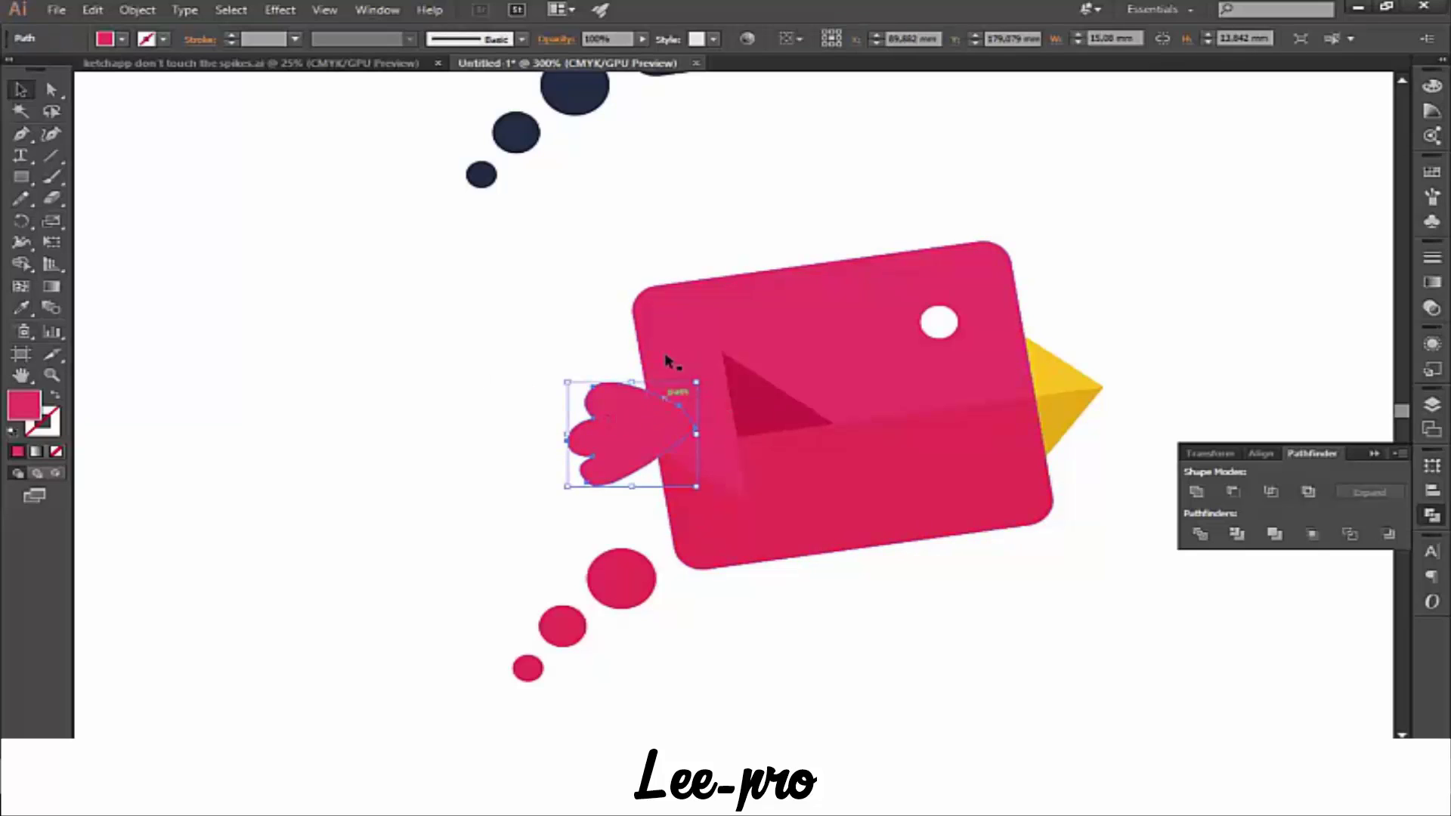
- Unite the tail with the pink body and send the merged shape to back
left_click(668, 356)
left_click(635, 427, "shift")
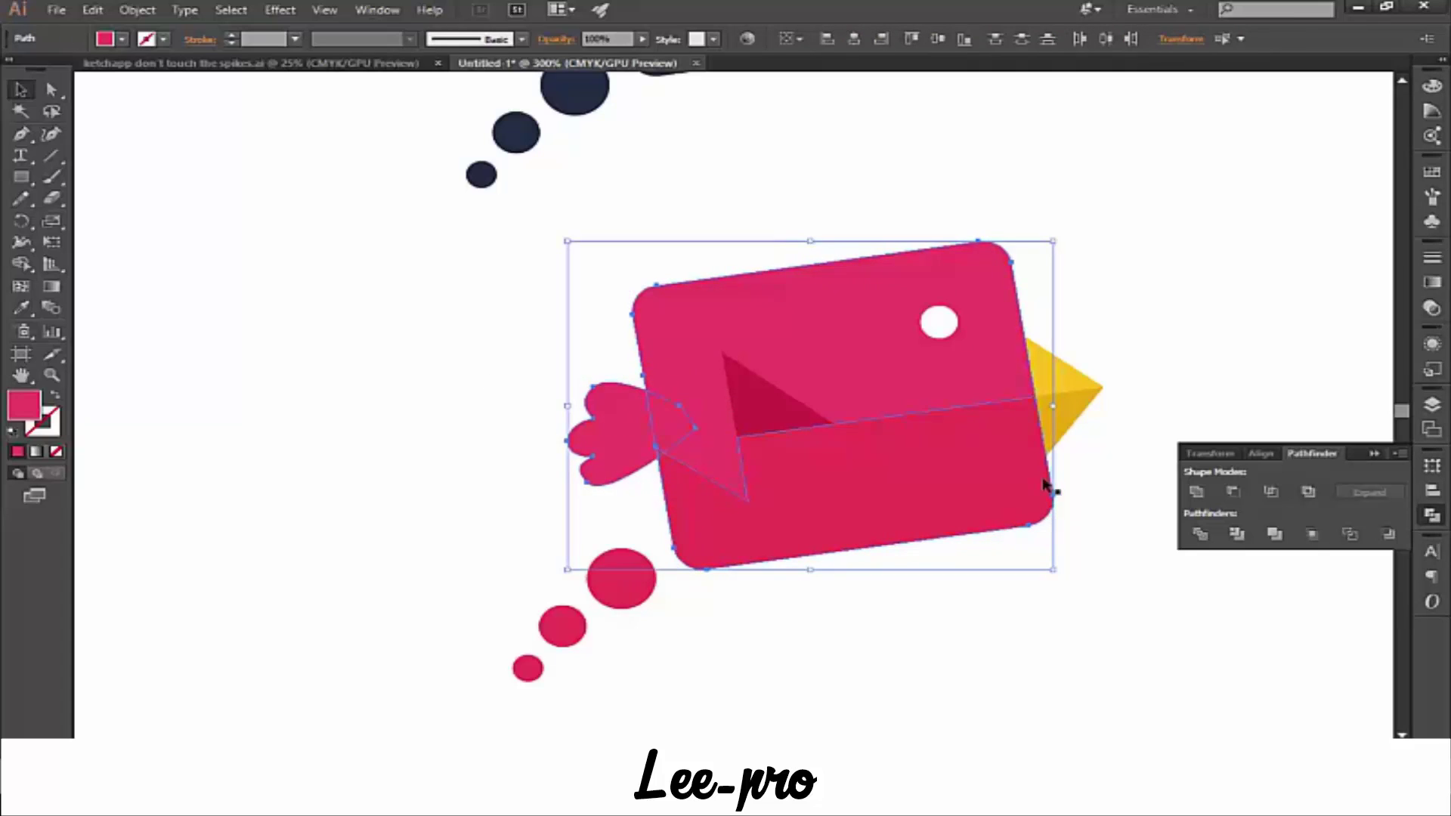
left_click(1202, 492)
left_click(479, 474)
left_click(755, 425)
right_click(760, 420)
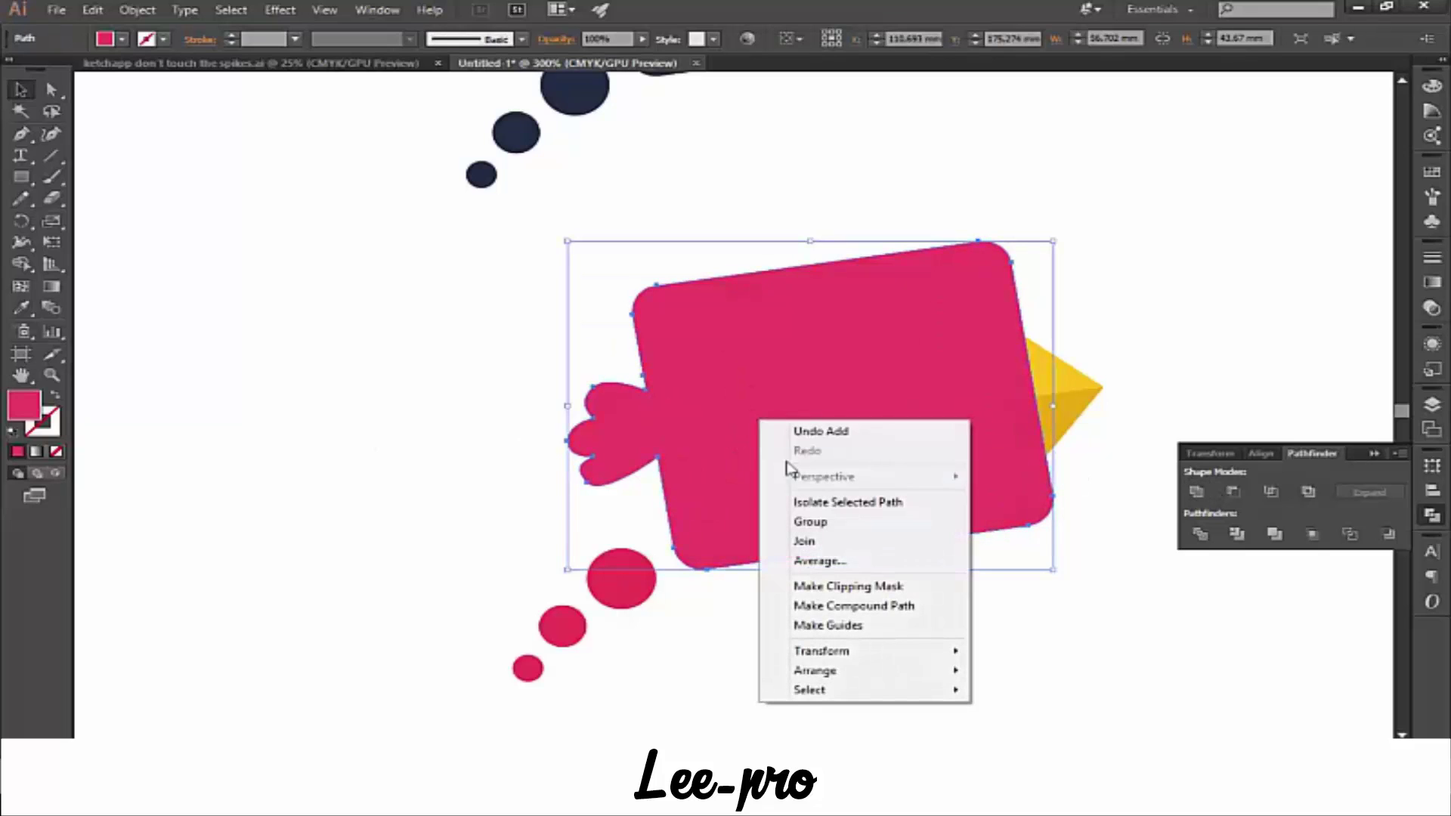
mouse_move(815, 670)
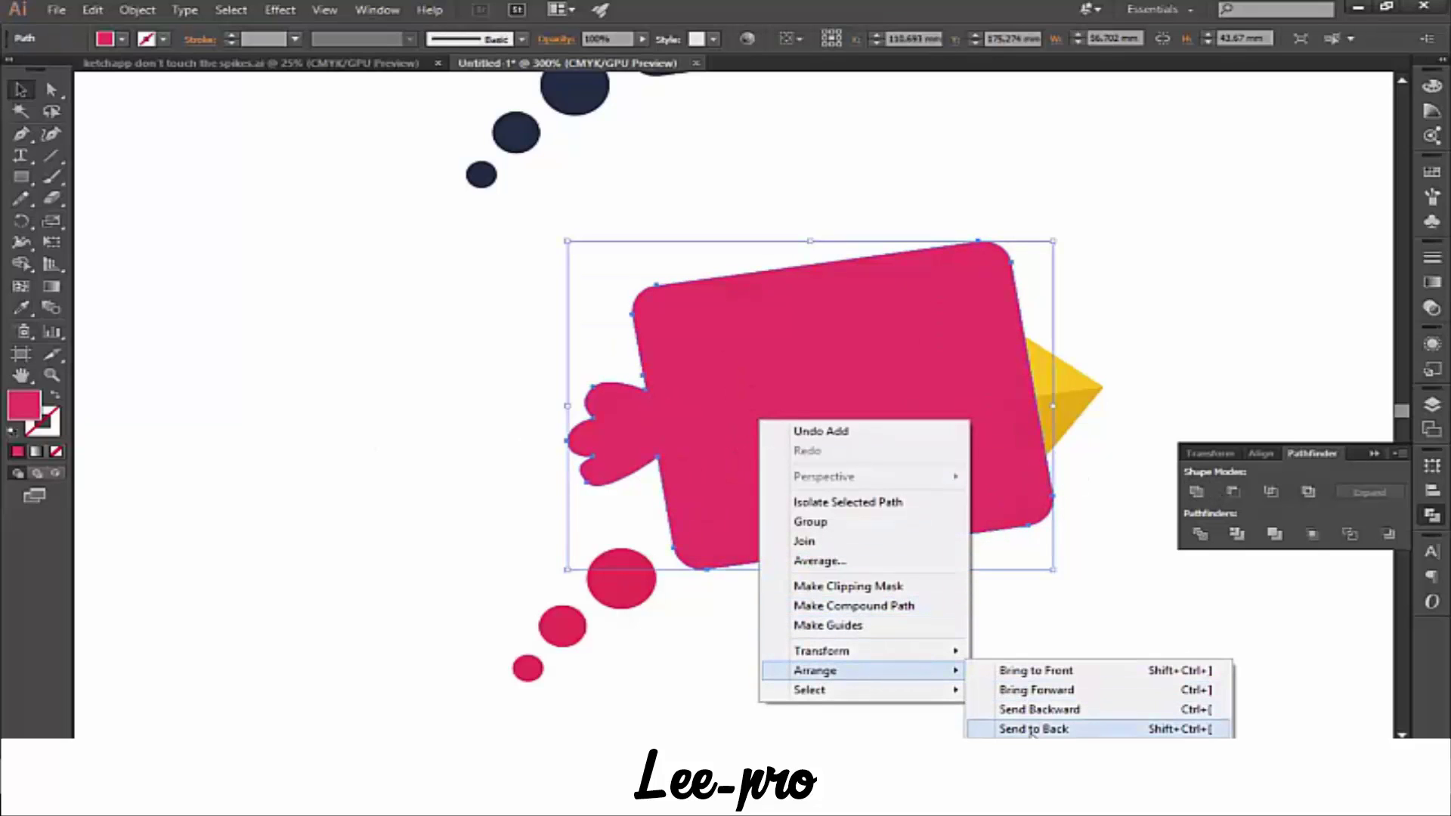
left_click(1032, 730)
left_click(1106, 619)
- Change the white eye circle's fill to grey
left_click(945, 336)
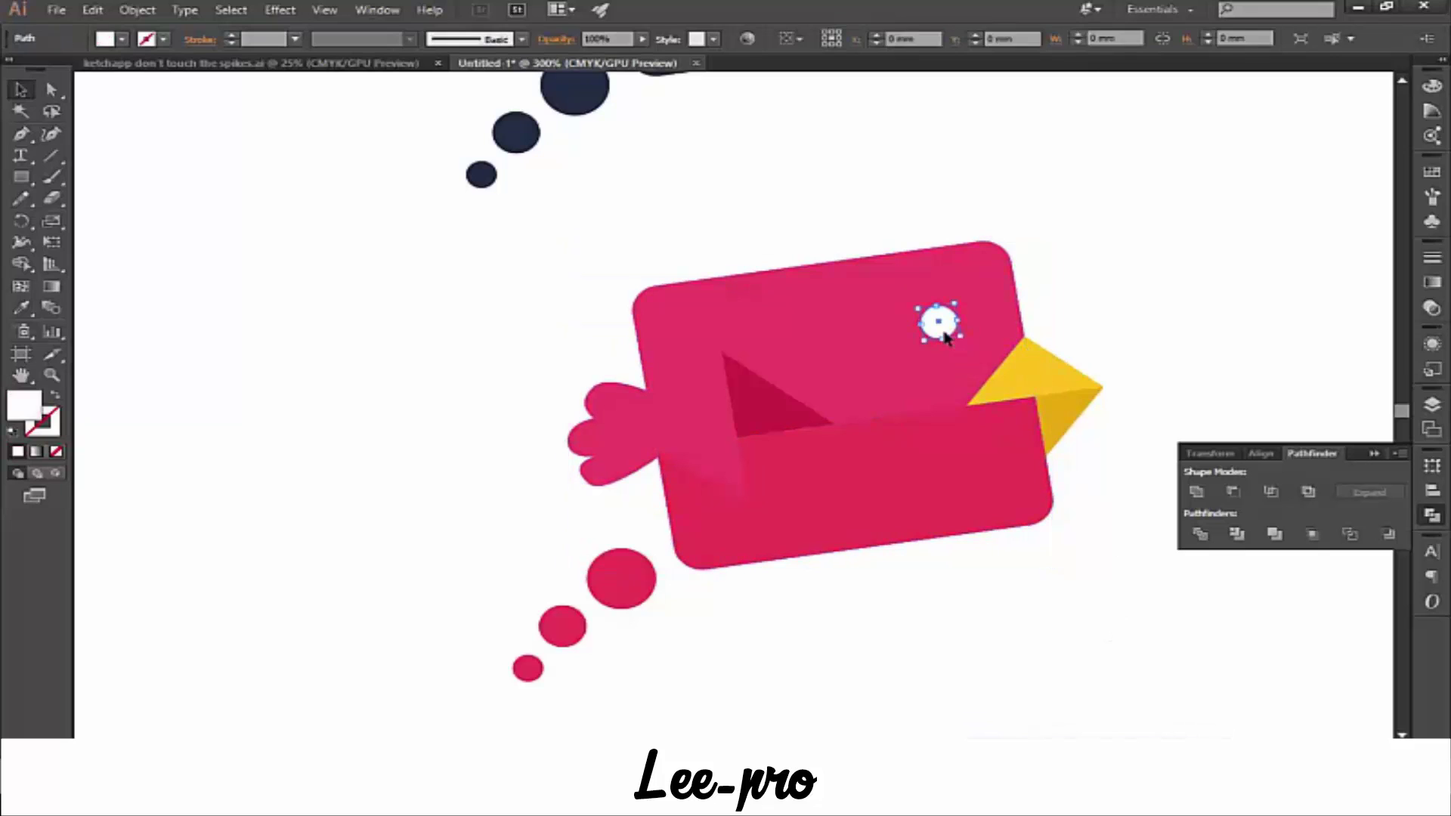
double_click(15, 409)
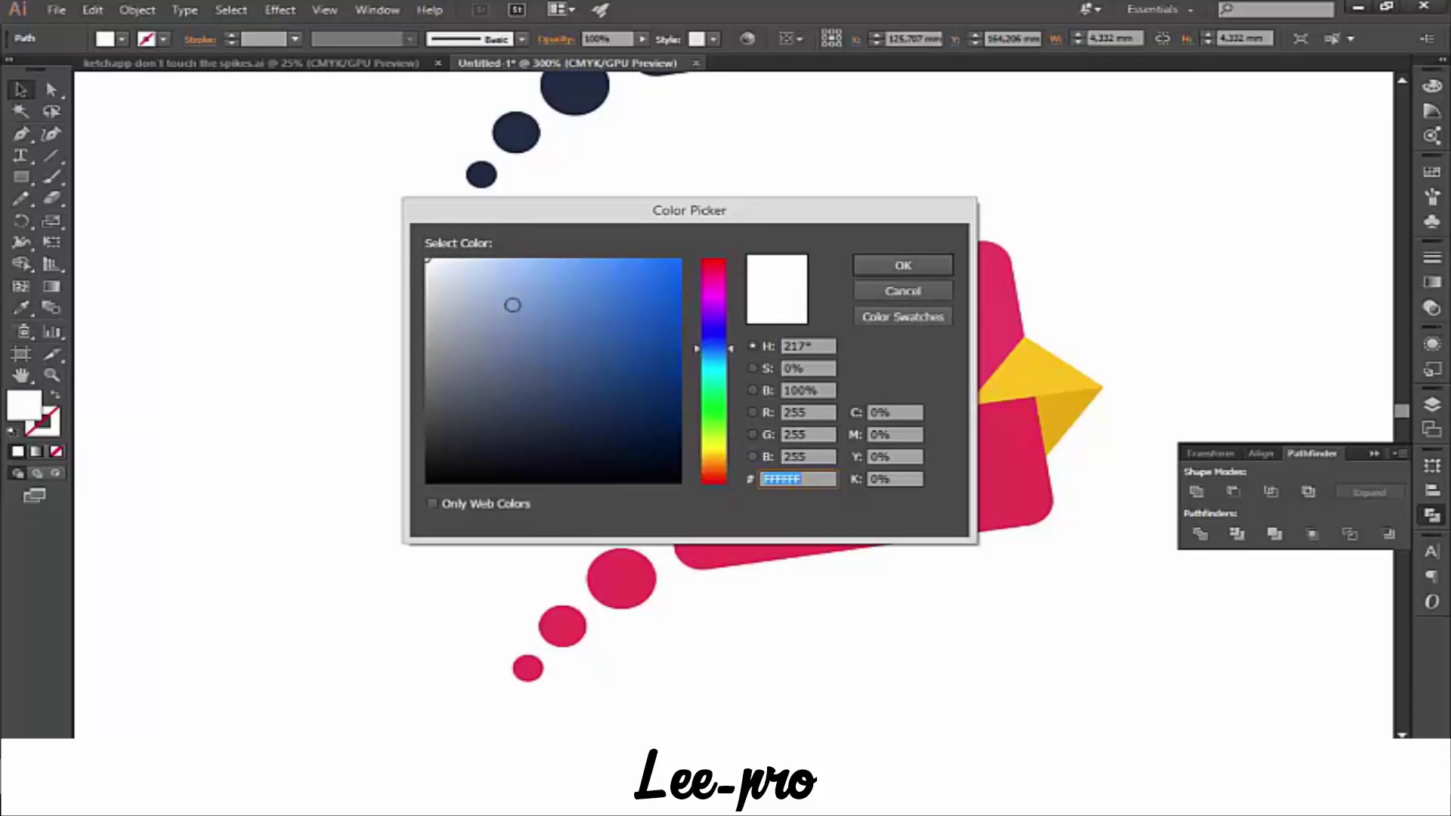
left_click_drag(512, 305, 424, 350)
left_click(903, 265)
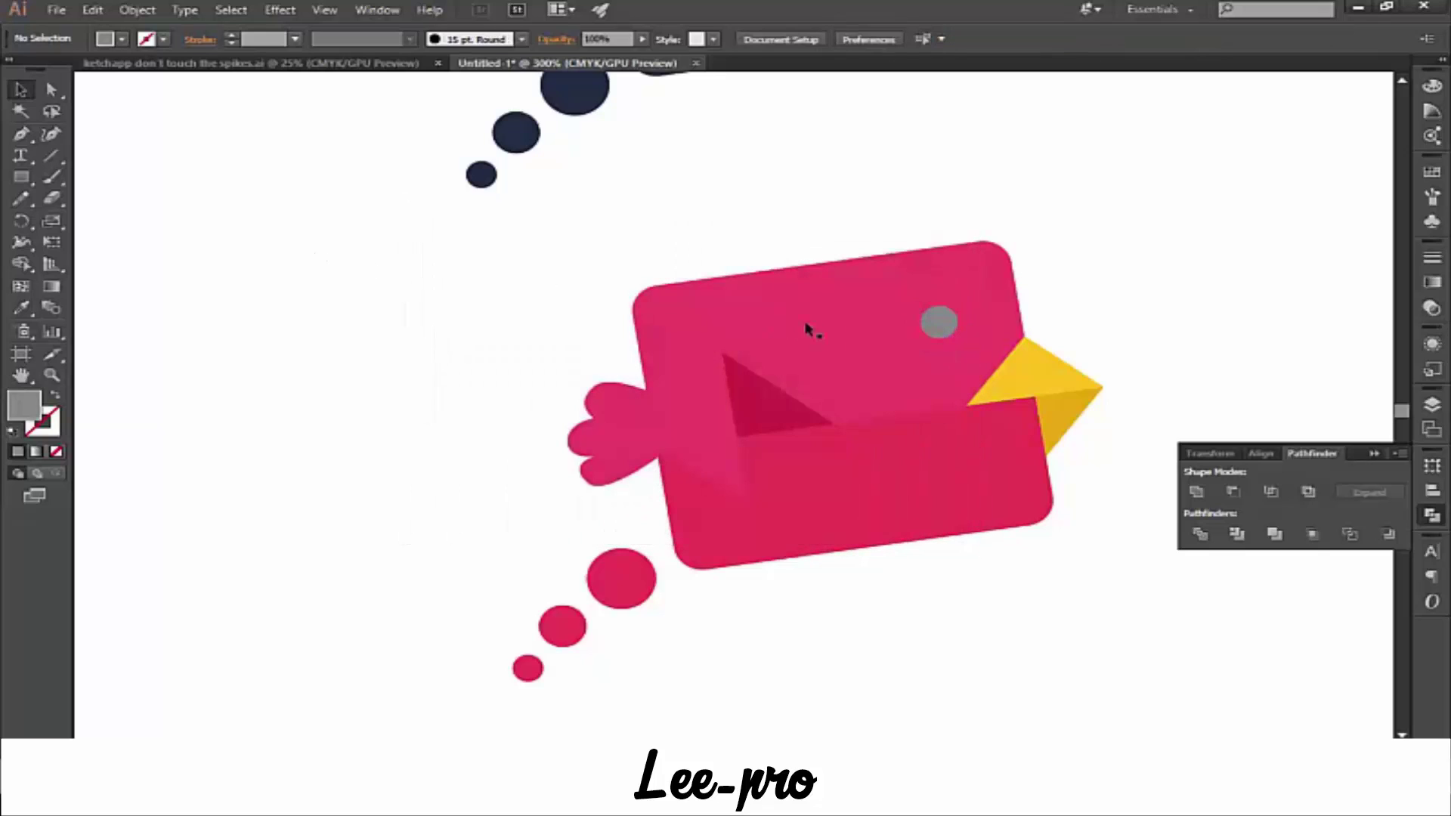
- Overlap two copies of the grey circle and subtract the front one to make a crescent
mouse_move(940, 323)
left_mouse_down()
mouse_move(266, 312)
mouse_move(299, 340)
left_mouse_up()
left_click(265, 366)
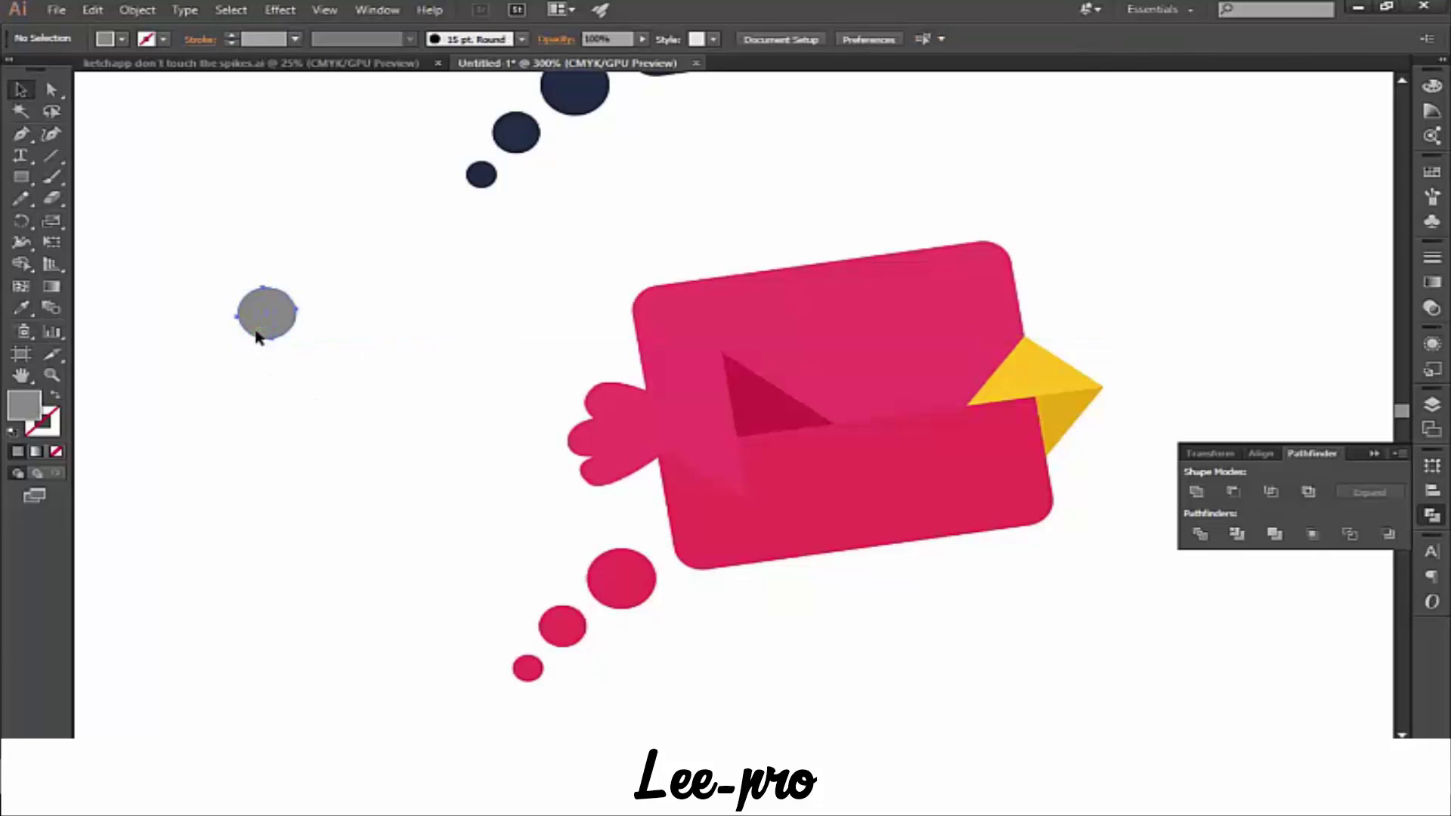
left_click(257, 337)
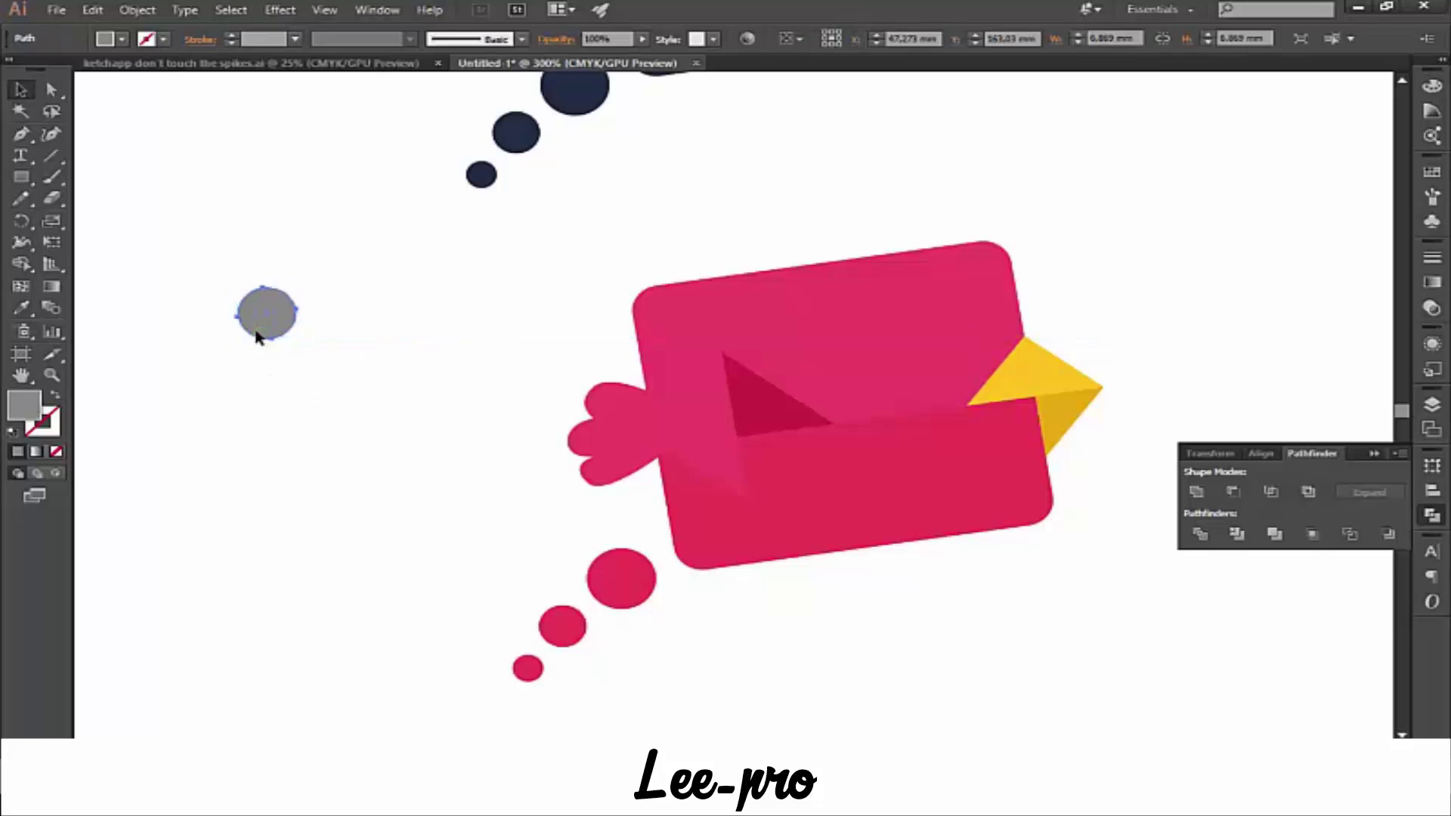
left_click(295, 379)
left_click_drag(282, 332, 274, 304)
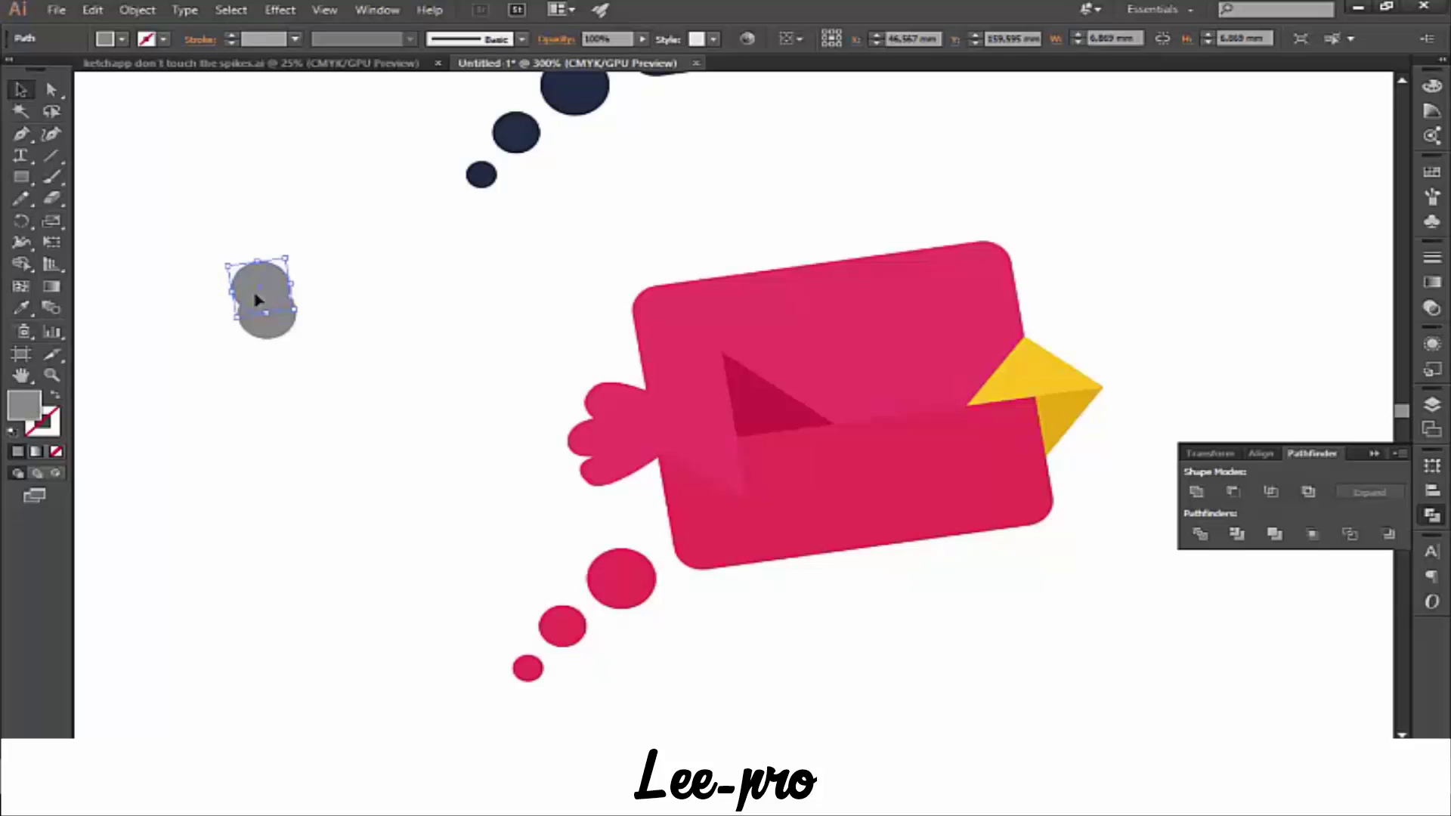
left_click_drag(276, 300, 264, 346)
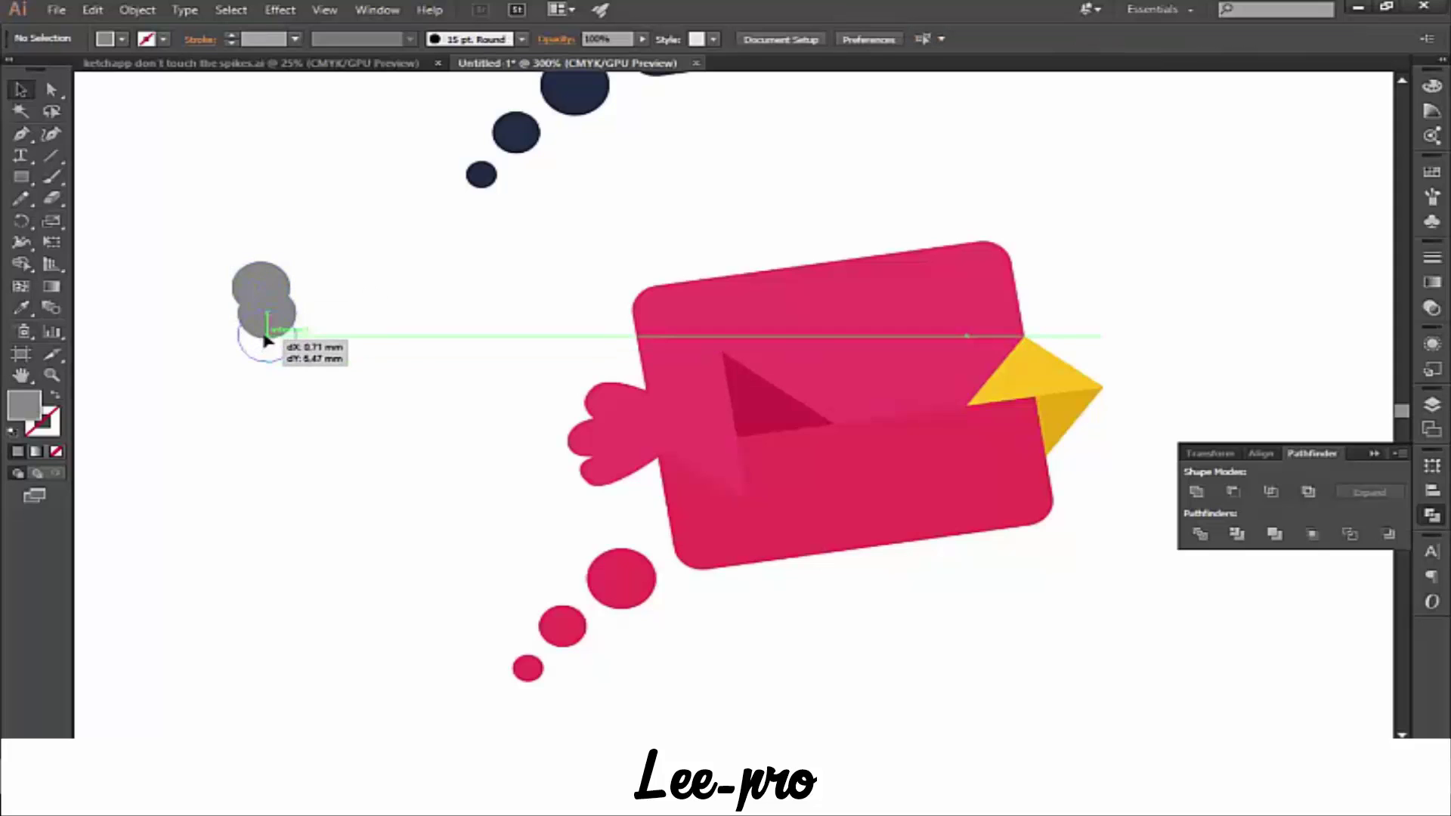
mouse_move(264, 341)
left_mouse_down()
mouse_move(278, 335)
mouse_move(188, 265)
left_mouse_up()
left_click(371, 378)
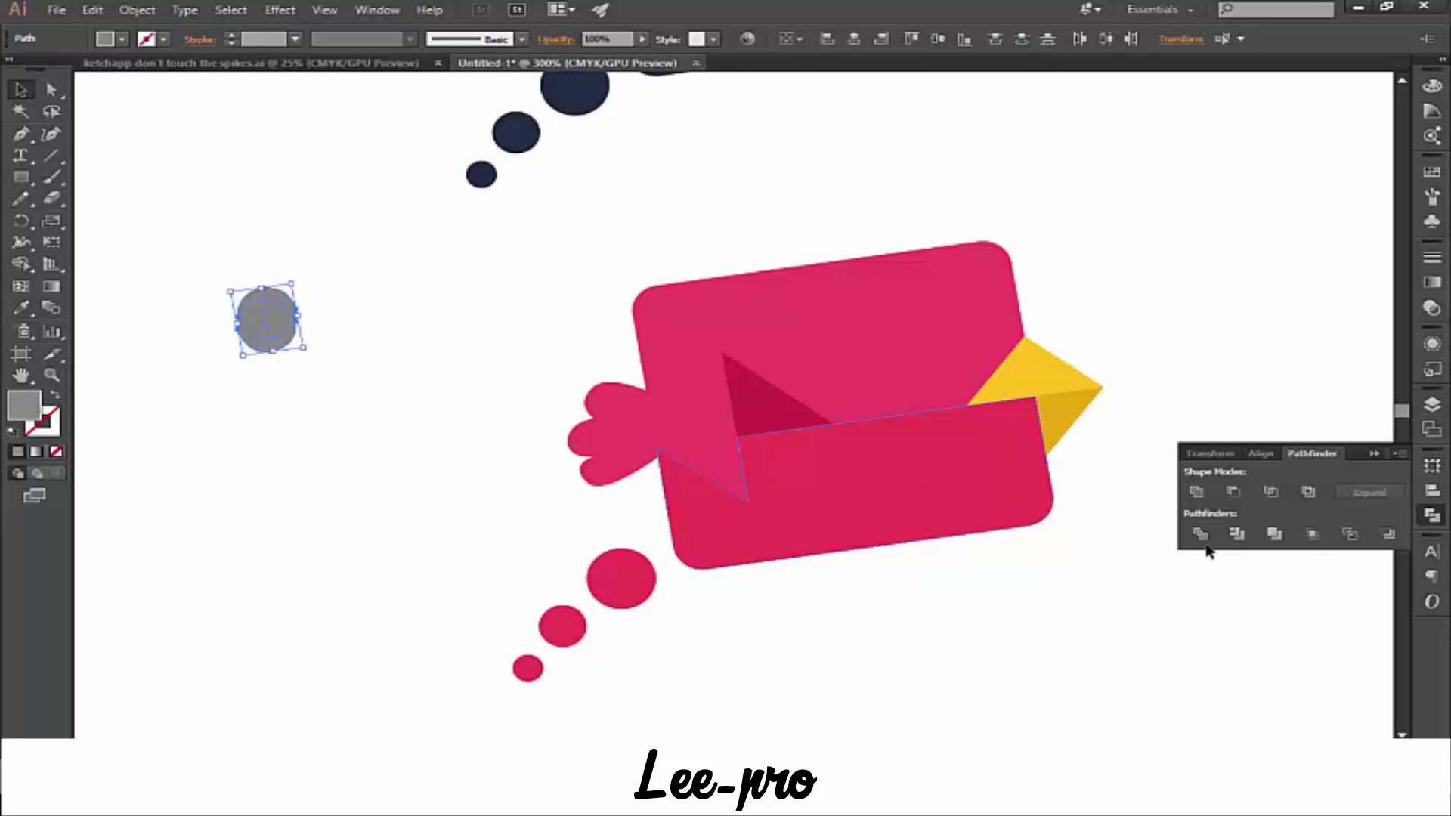
left_click(1234, 493)
left_click(160, 391)
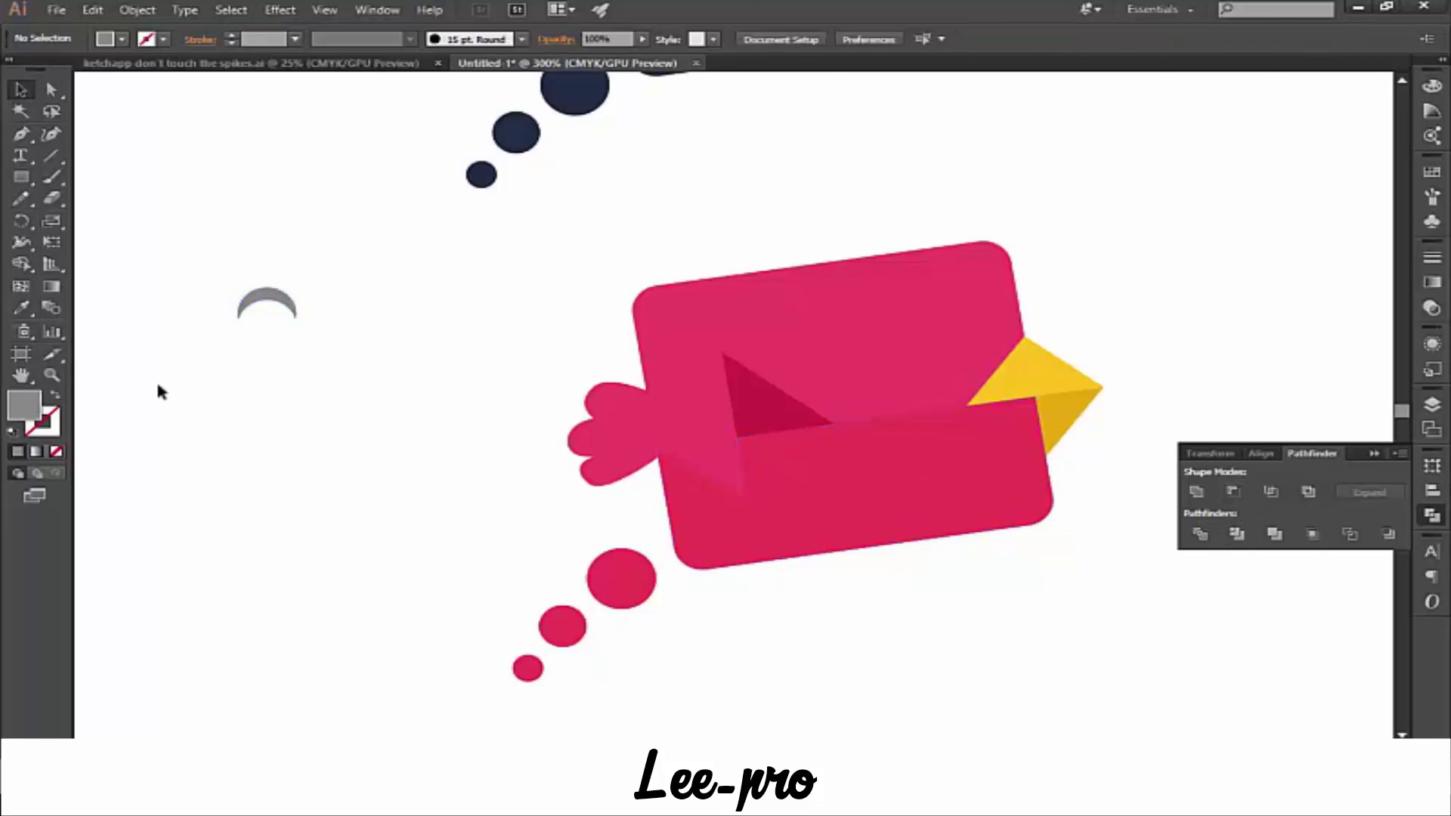
left_click(268, 306)
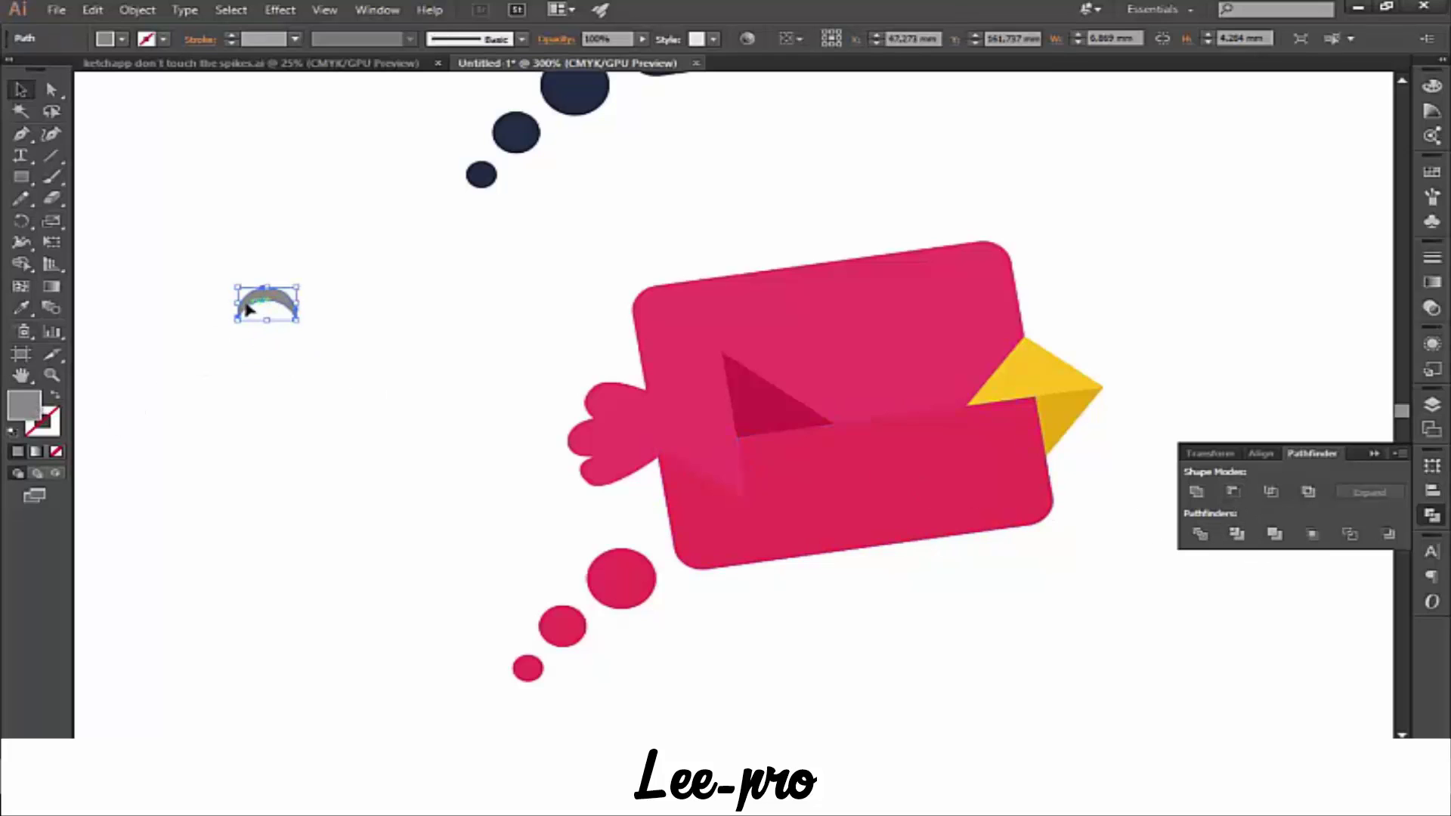
- Move the crescent onto the pink bird's head, shrink it, and fill it white FFFFFF
left_click_drag(258, 305, 941, 325)
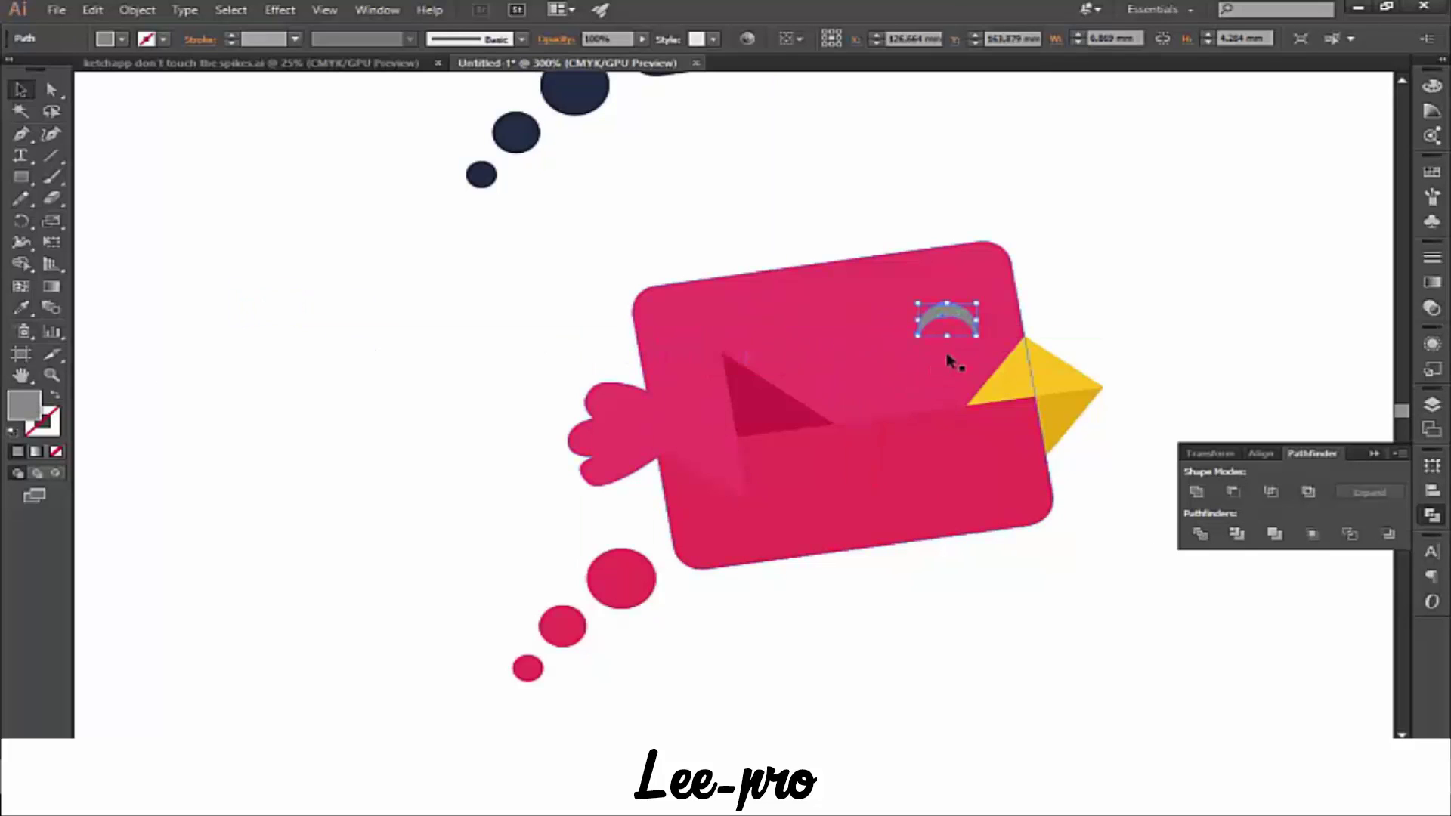
mouse_move(977, 335)
left_mouse_down()
mouse_move(964, 320)
mouse_move(976, 321)
left_mouse_up()
left_click(1082, 270)
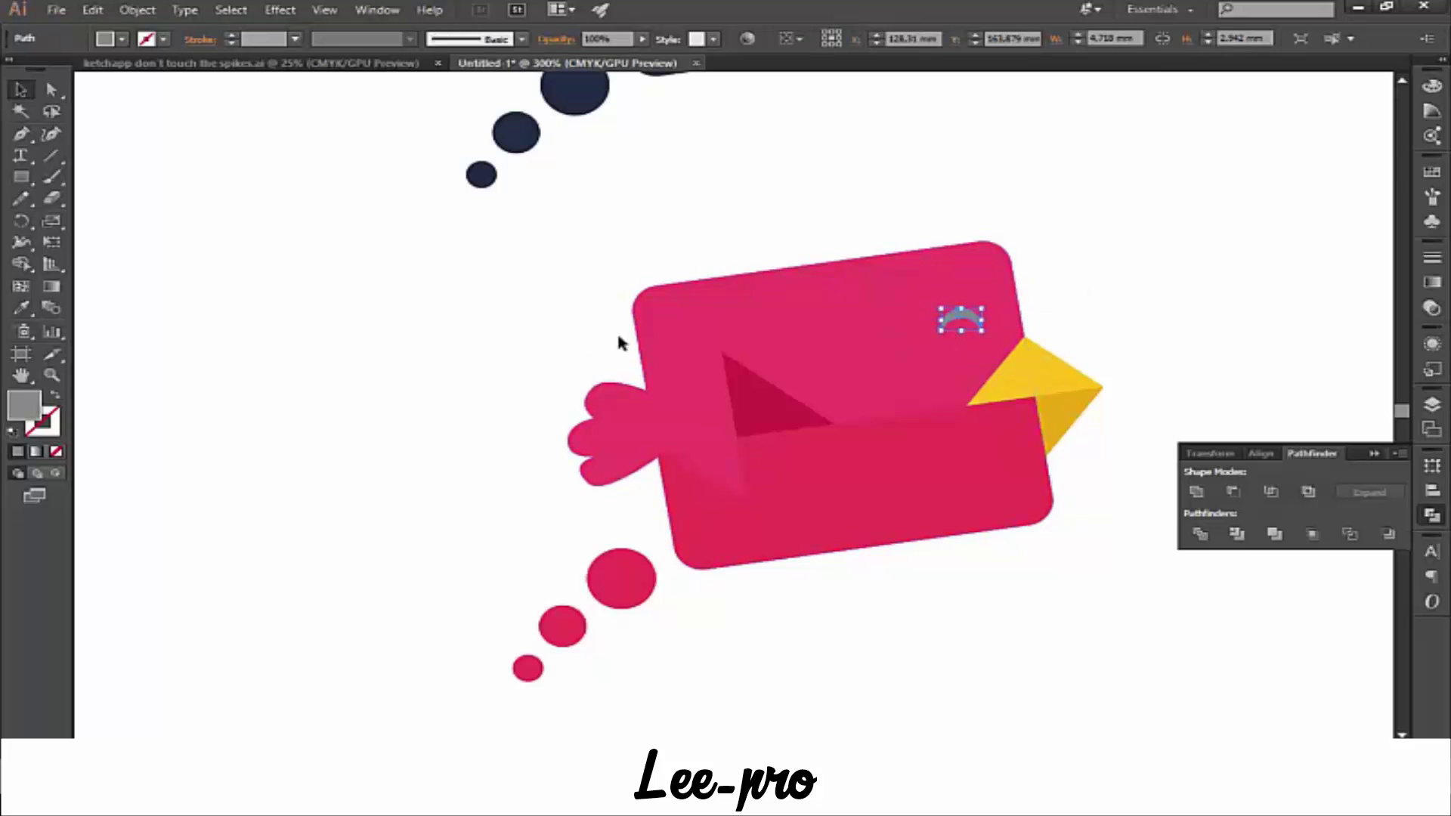
double_click(34, 412)
left_click(428, 260)
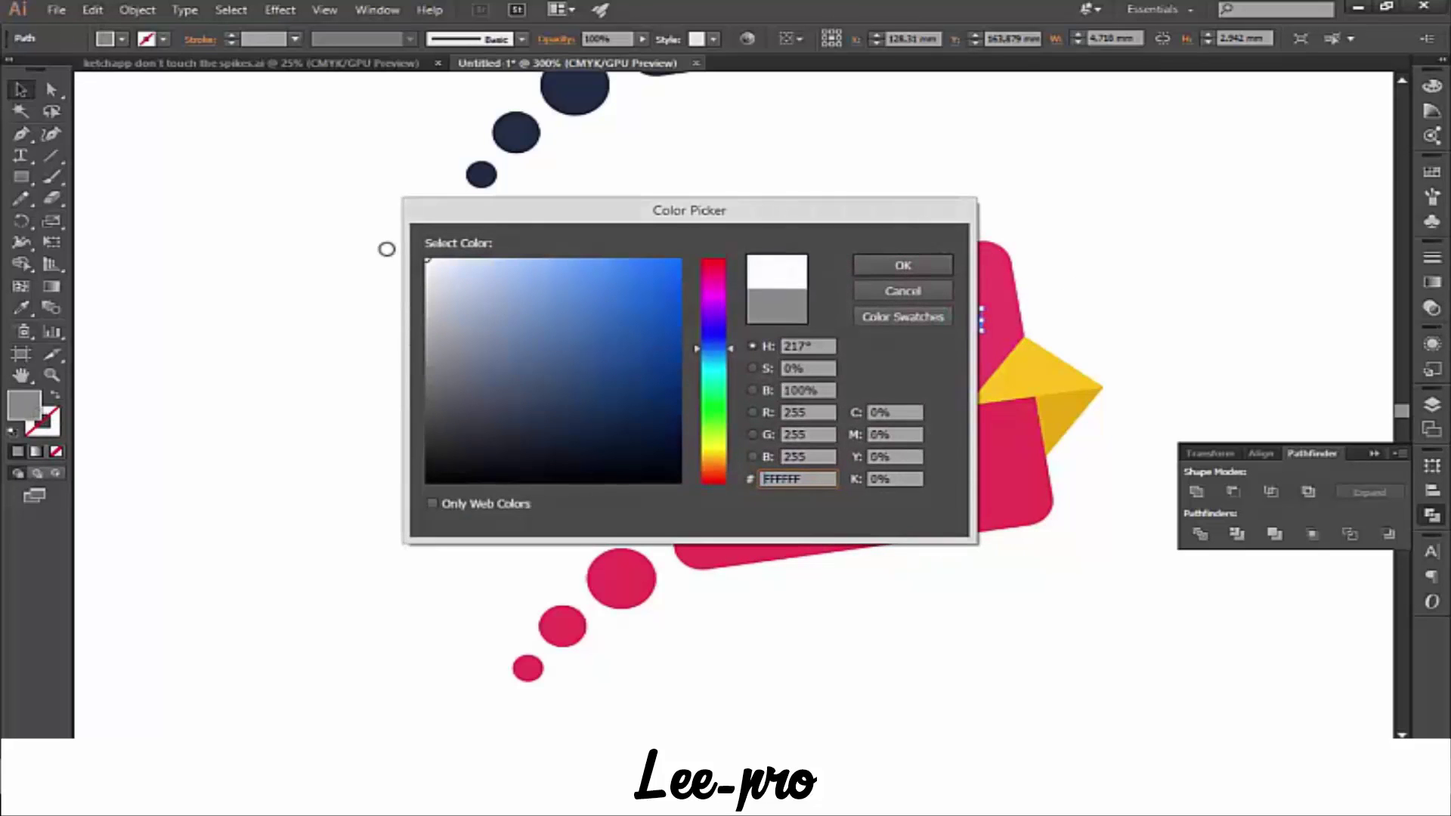
left_click(903, 265)
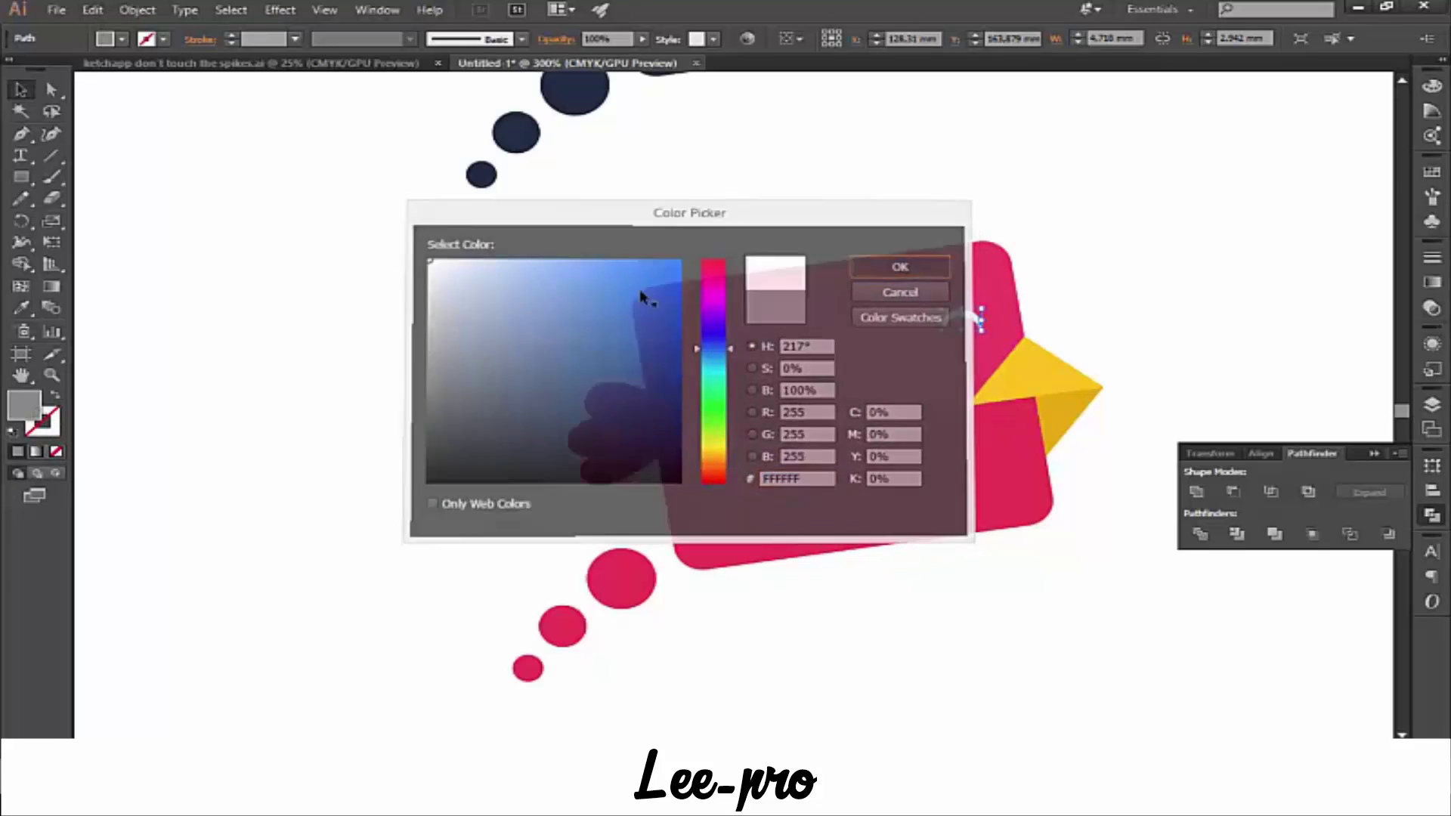
left_click(417, 308)
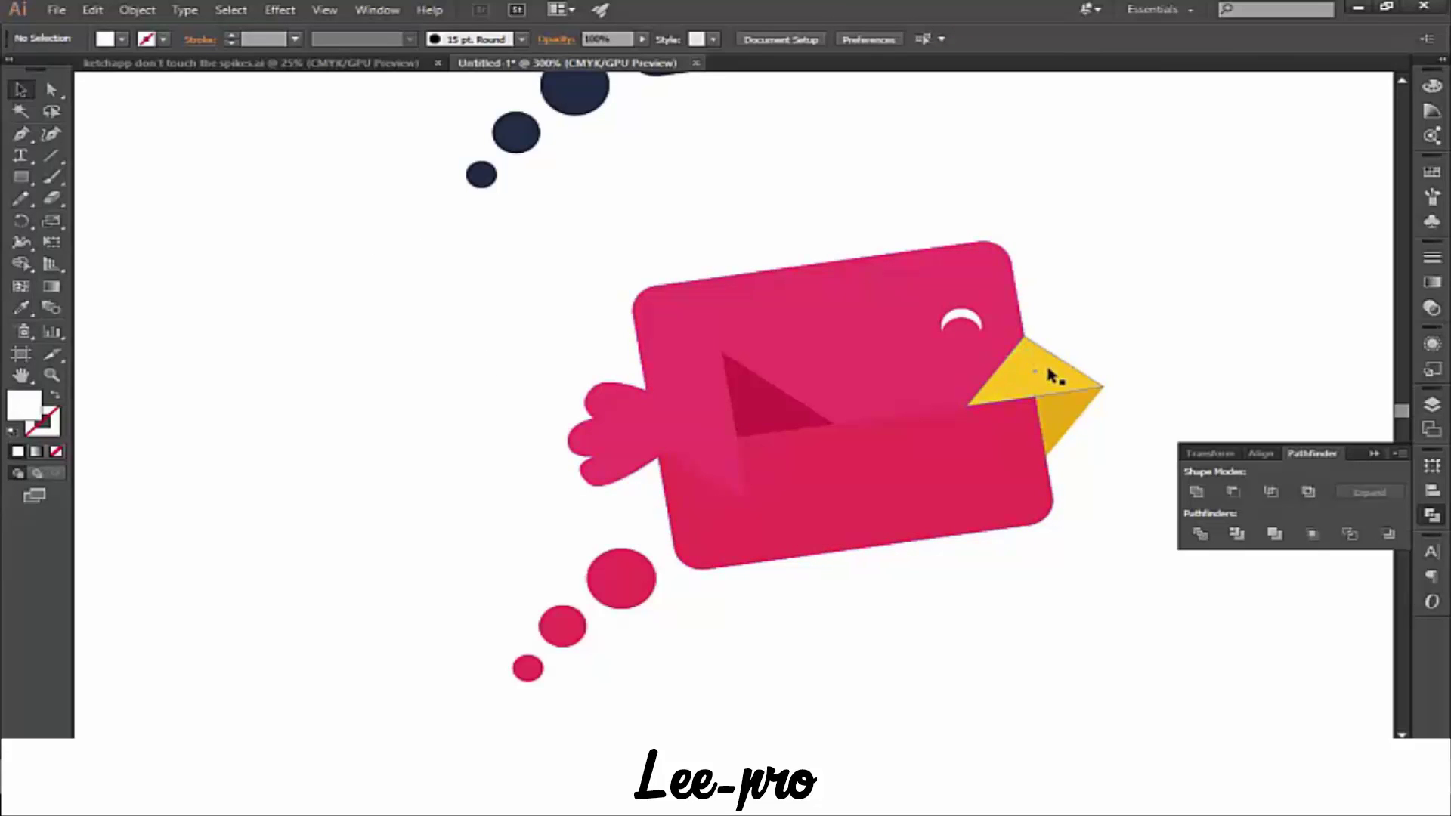
- Move the pink bird's diamond beak aside and select the navy bird's yellow beak
left_click_drag(1050, 374, 1285, 331)
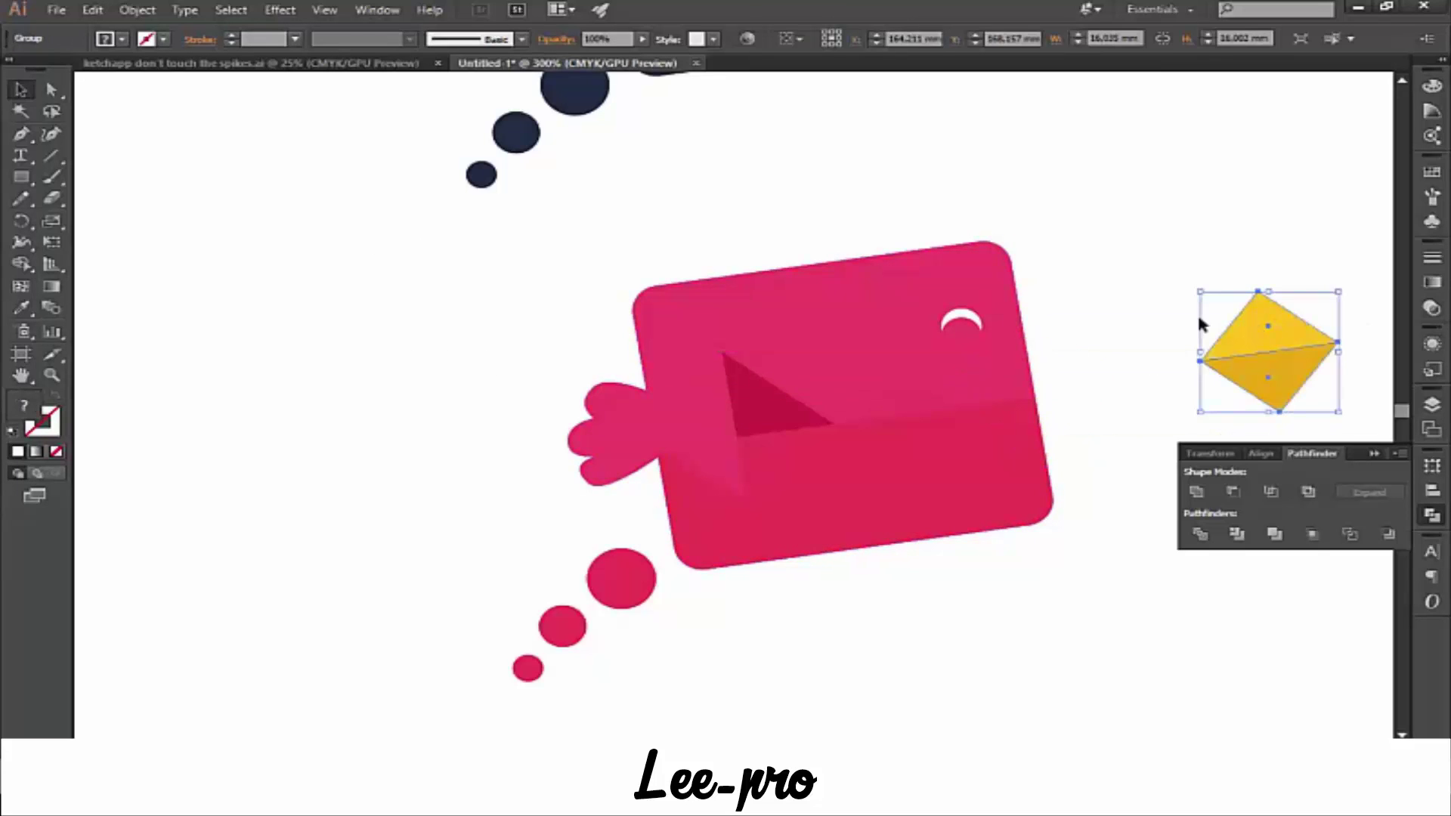
left_click_drag(1099, 301, 836, 425)
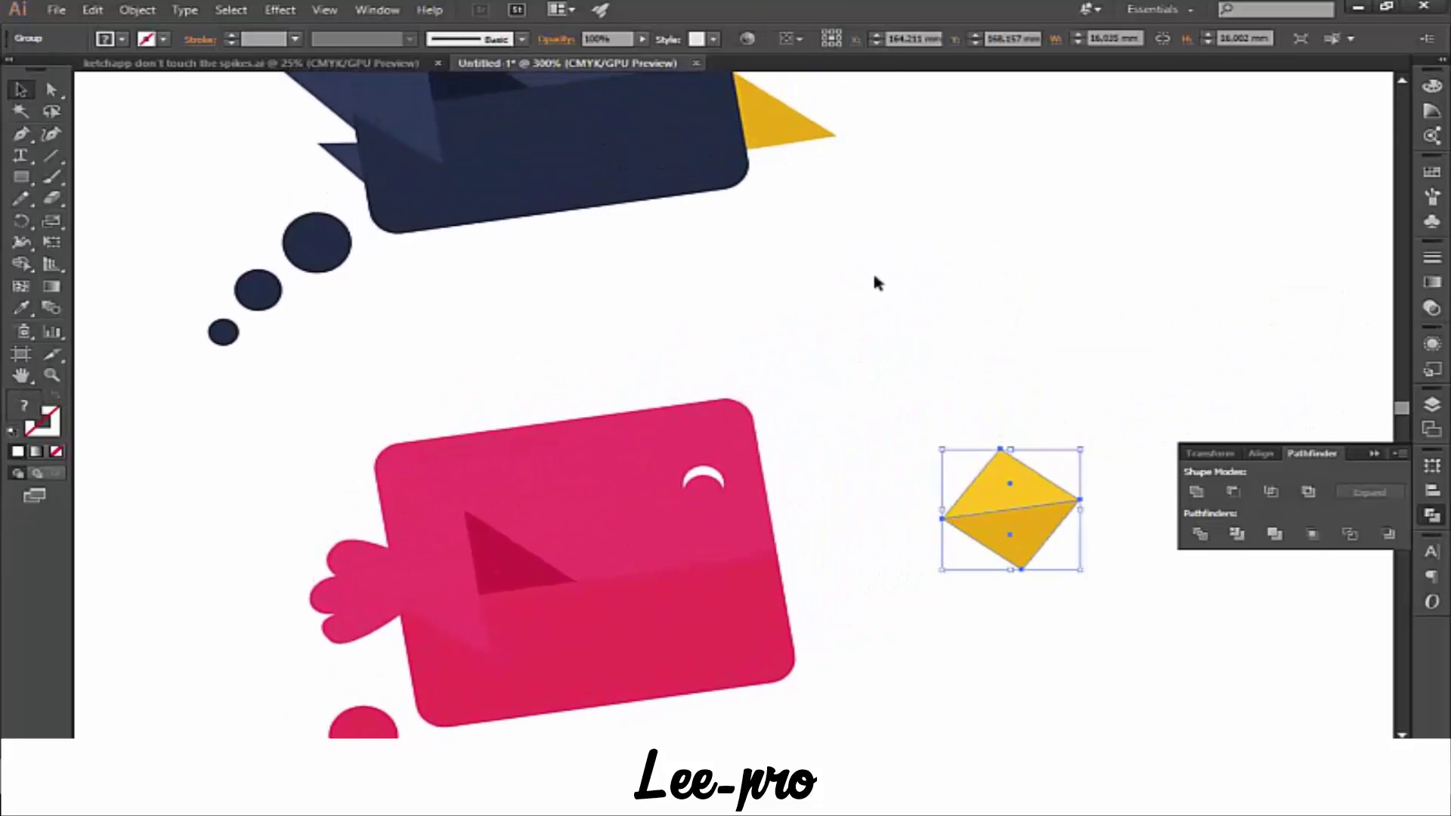
left_click_drag(872, 270, 860, 294)
left_click(802, 179)
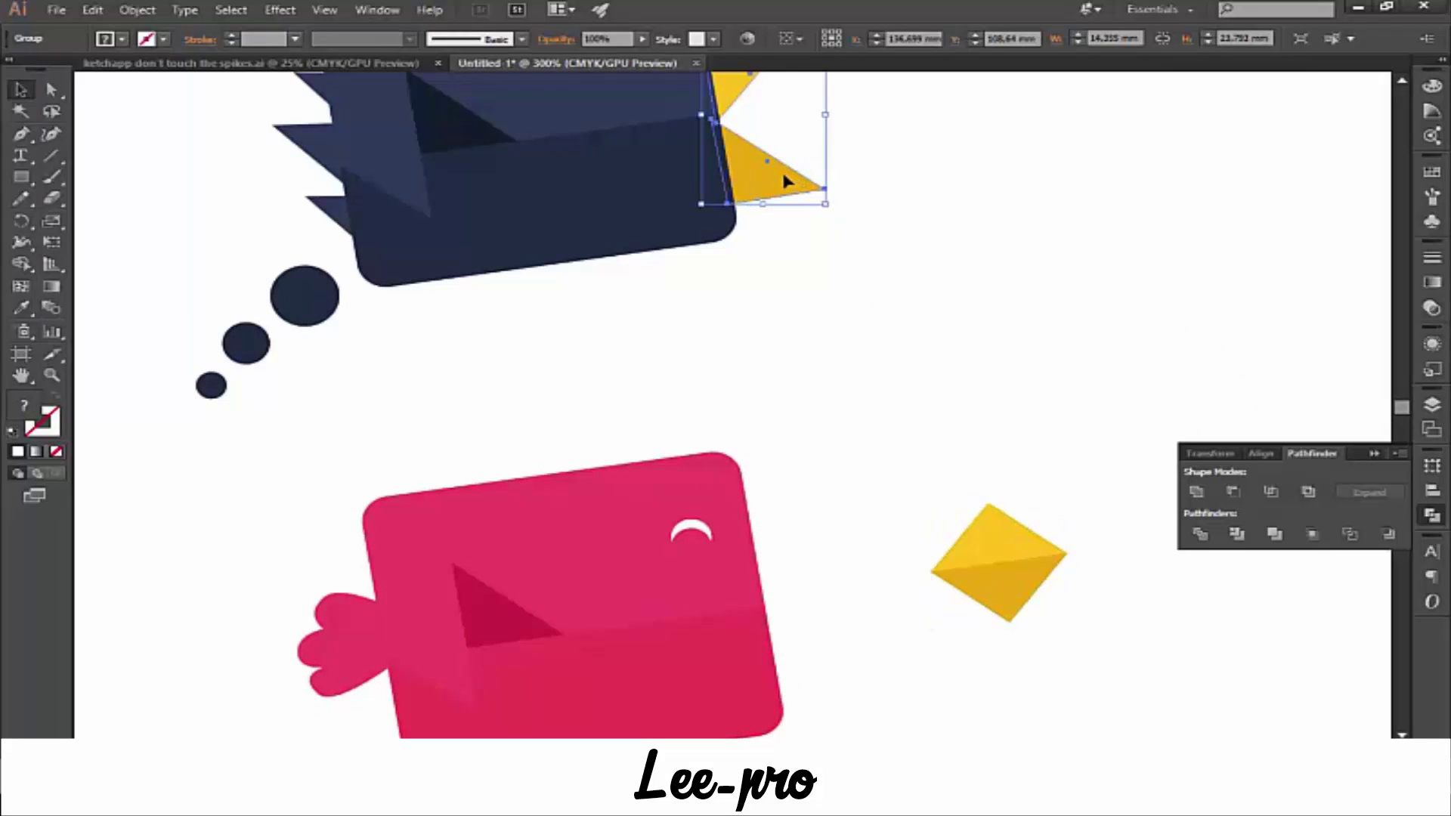
key("a")
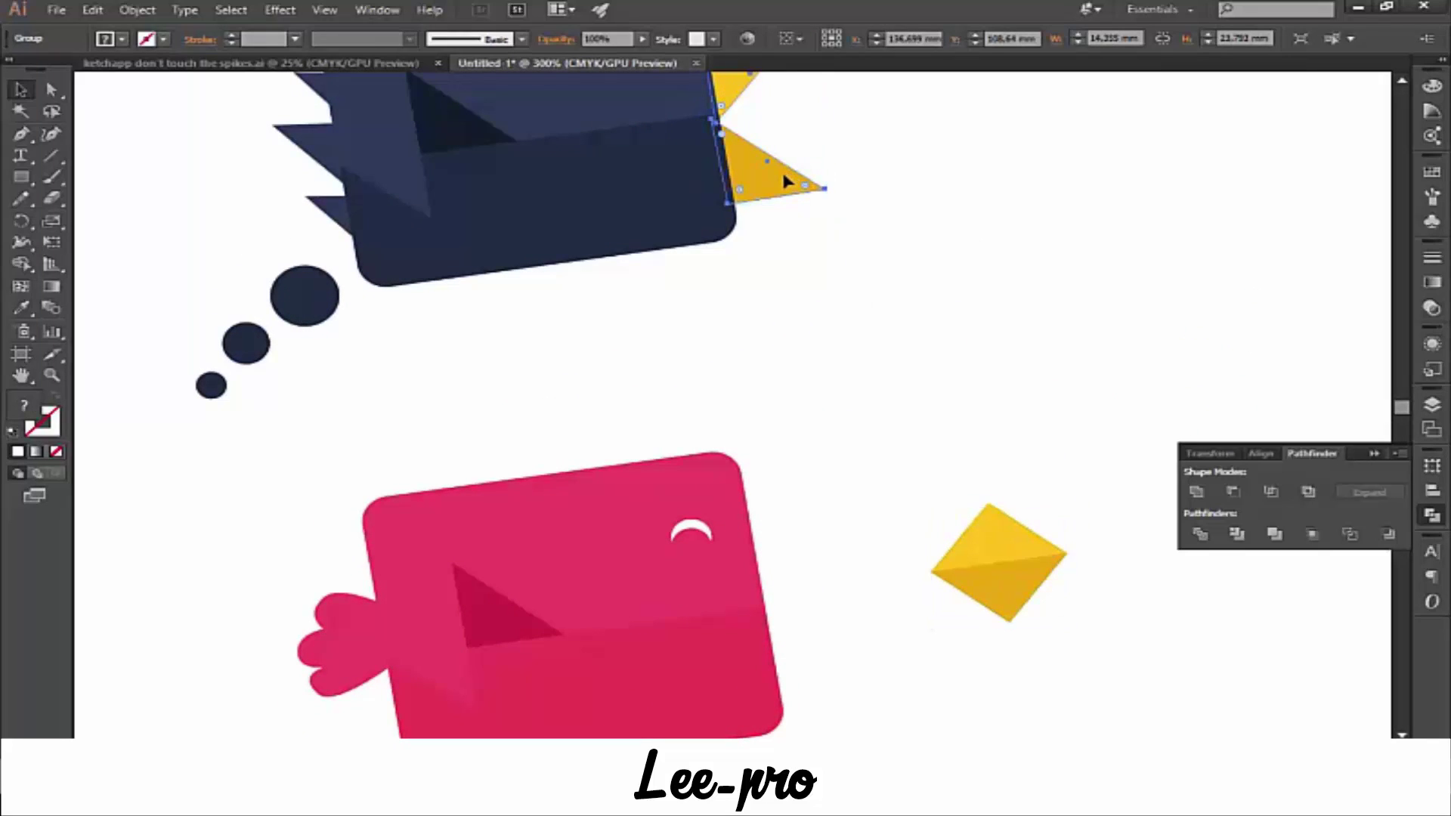
key("v")
- Place a copy of the yellow beak at the pink bird's front and send it to back
left_click_drag(803, 198, 831, 662)
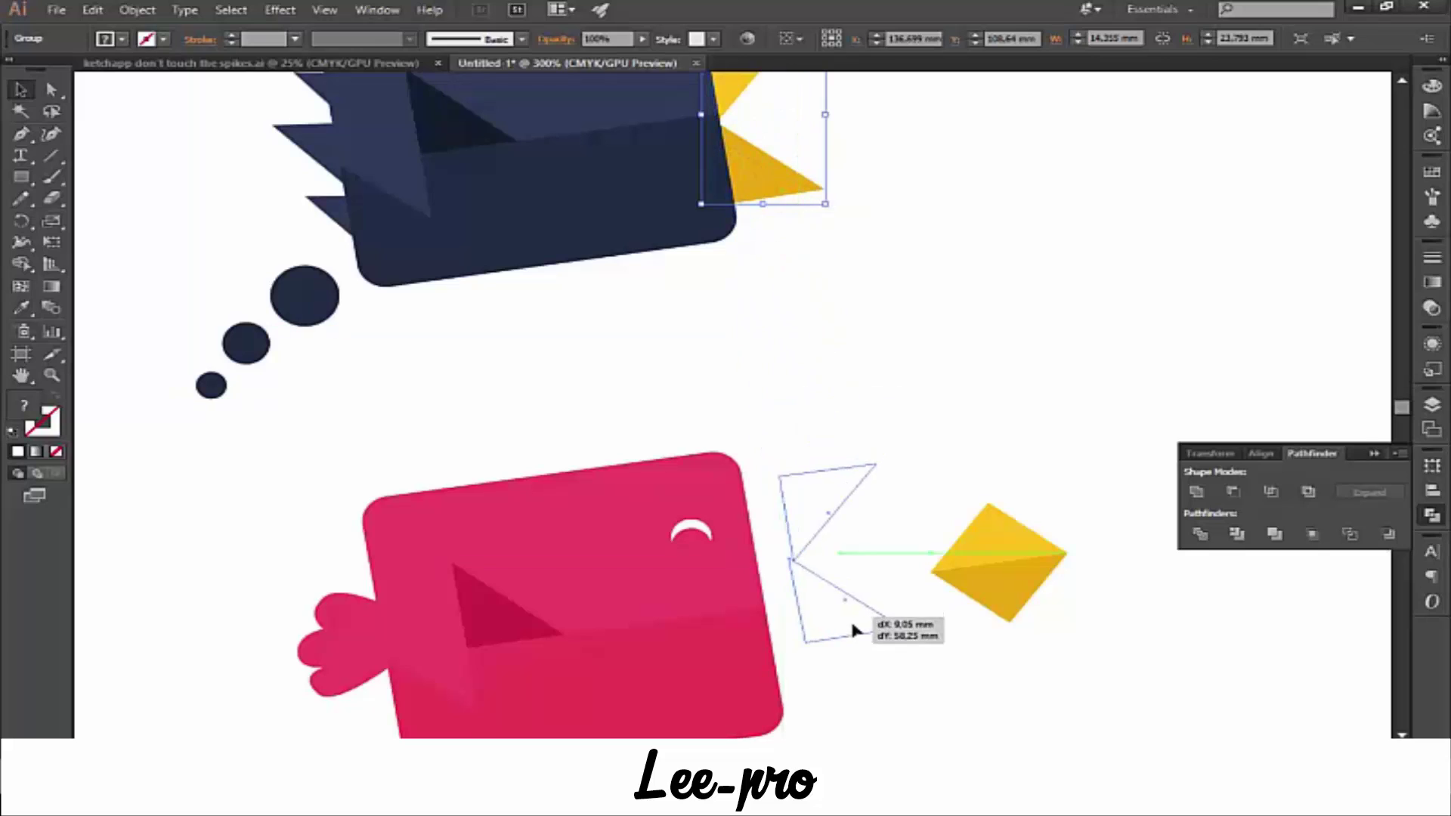
left_click_drag(832, 662, 816, 670)
right_click(815, 669)
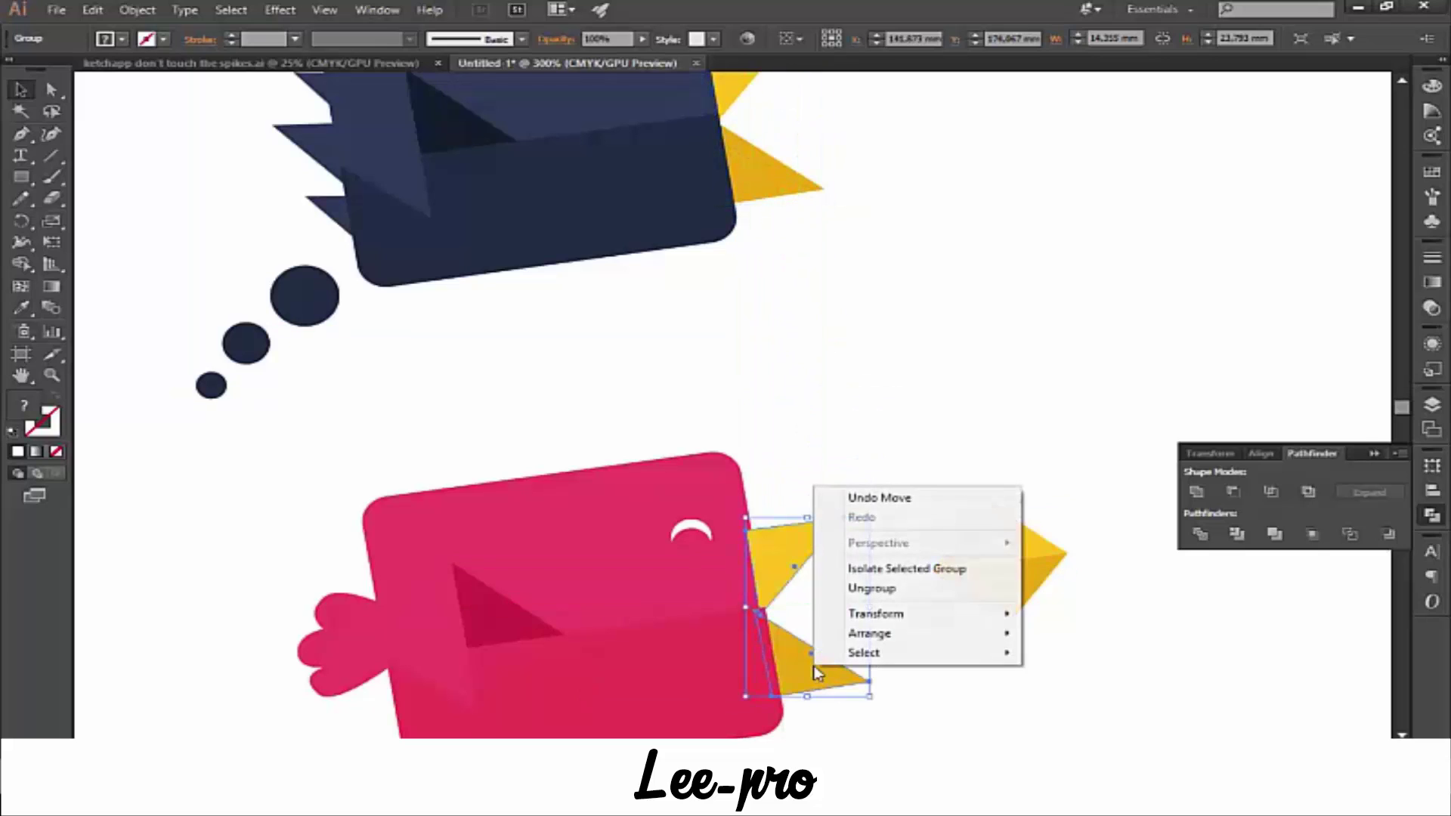
left_click(1089, 690)
left_click(1025, 656)
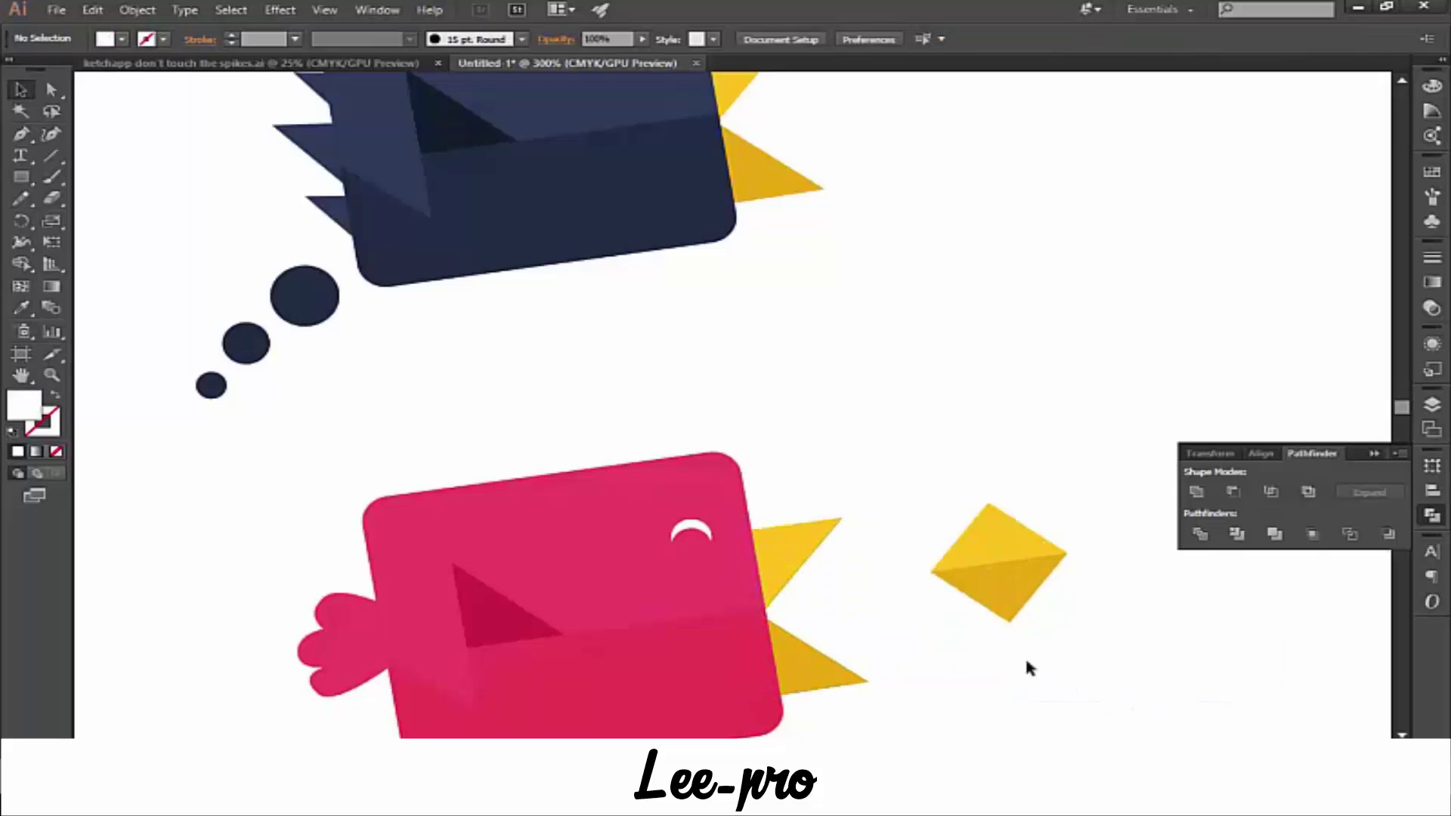
key("ctrl+1")
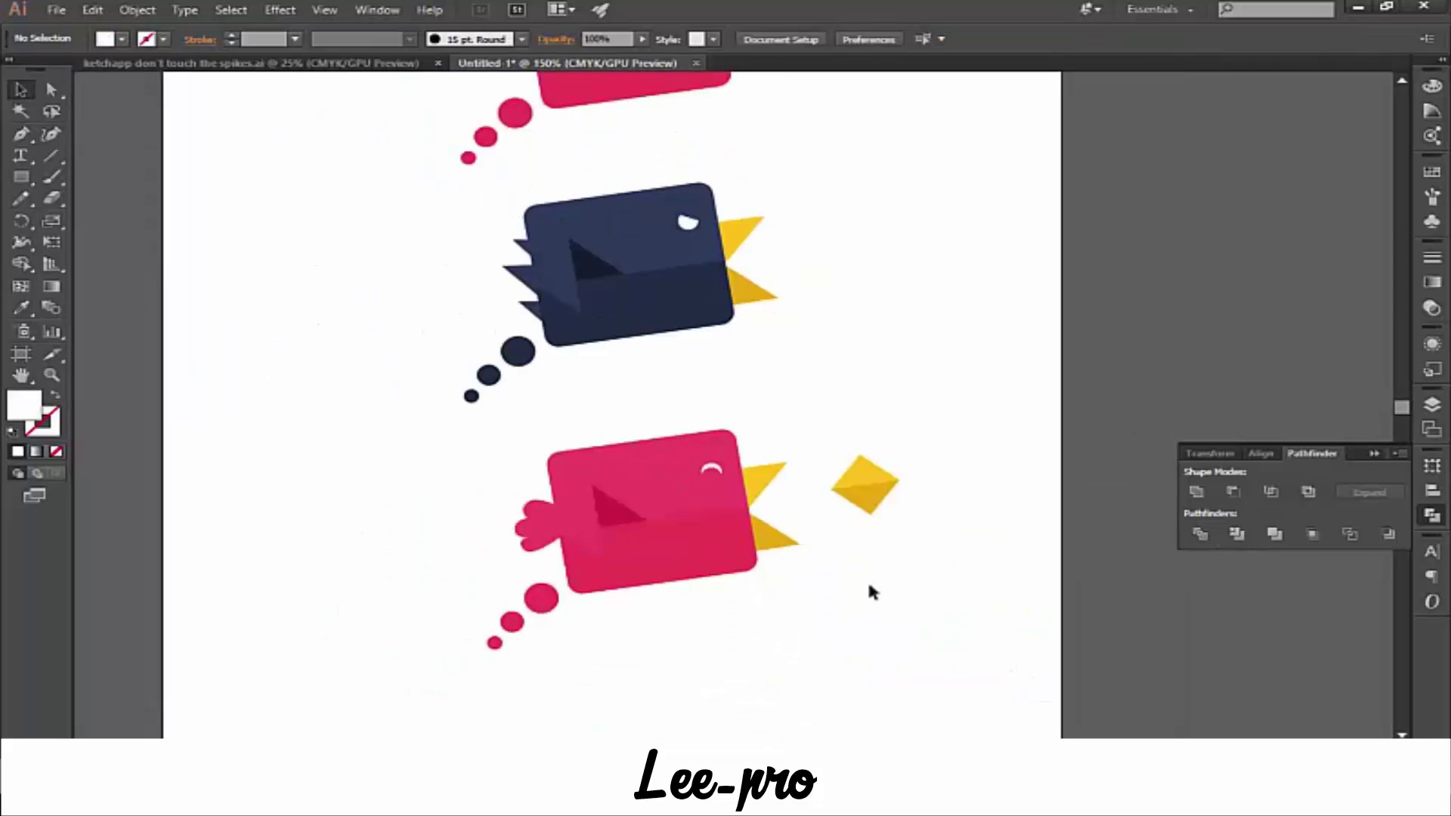
- Delete the leftover diamond beak
key("ctrl+plus")
key("ctrl+minus")
left_click(822, 458)
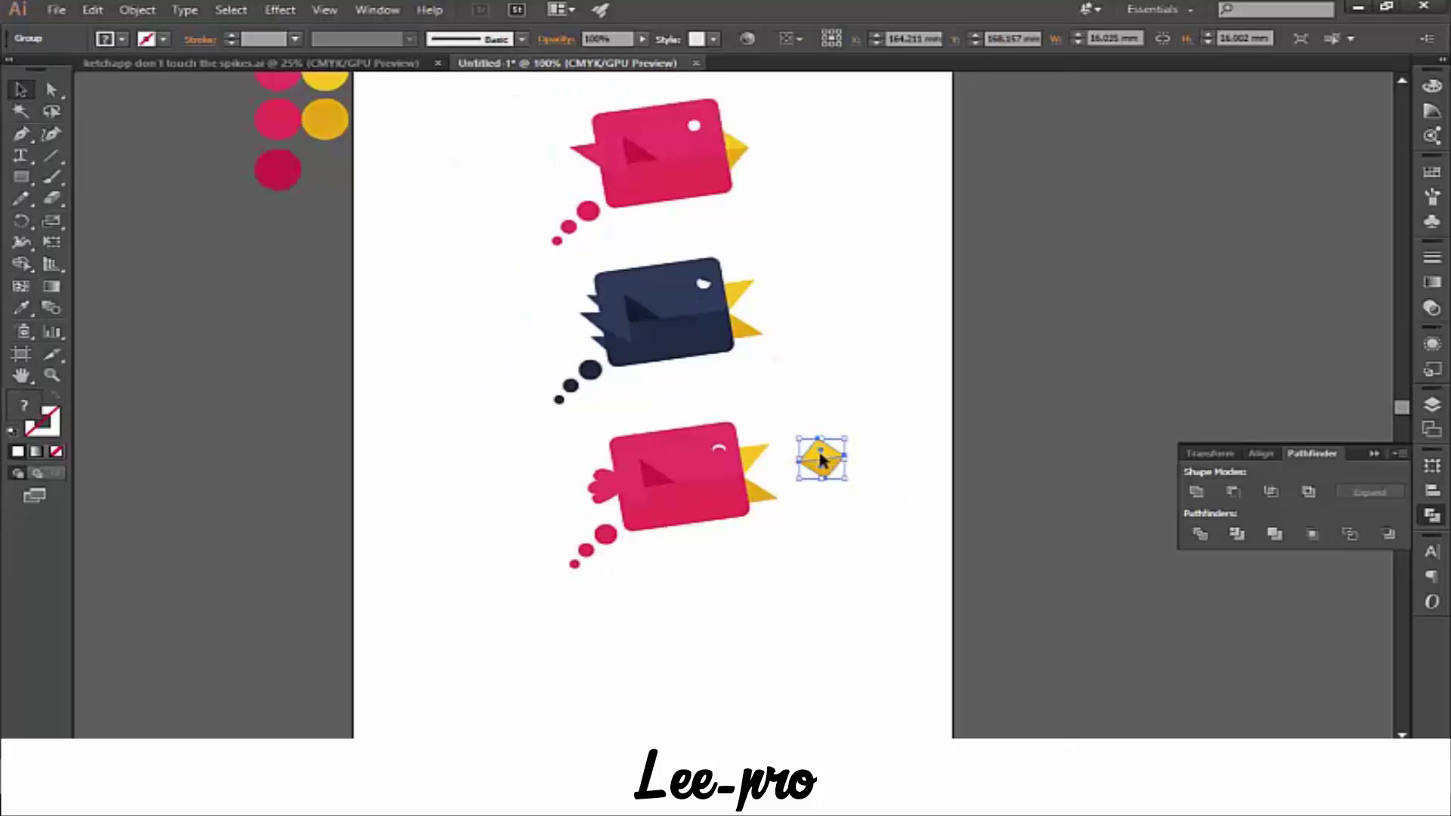
key("Delete")
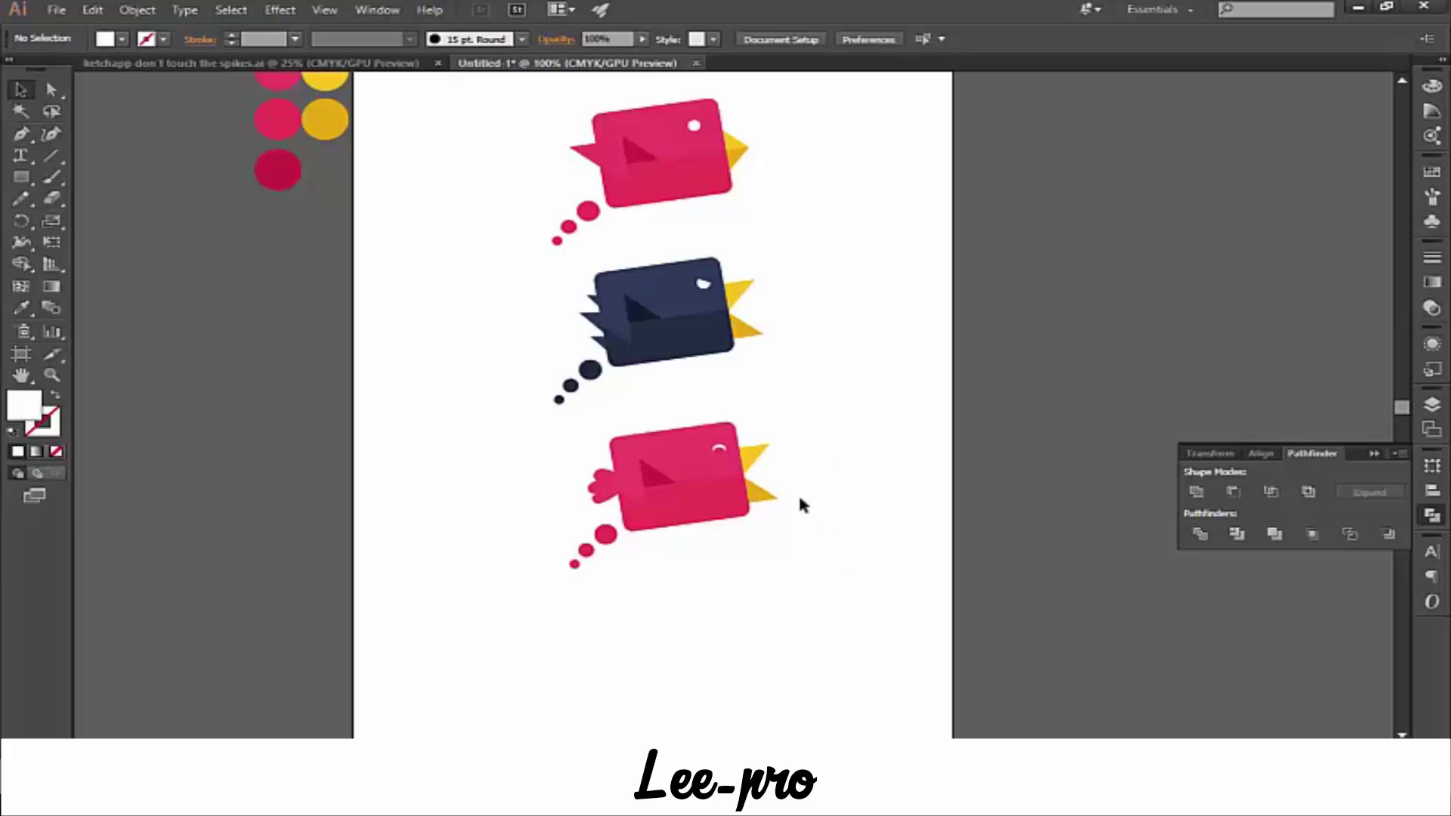
- Group all parts of the bottom pink bird, undoing an accidental clipping mask
left_click(745, 511)
left_click_drag(816, 588, 571, 438)
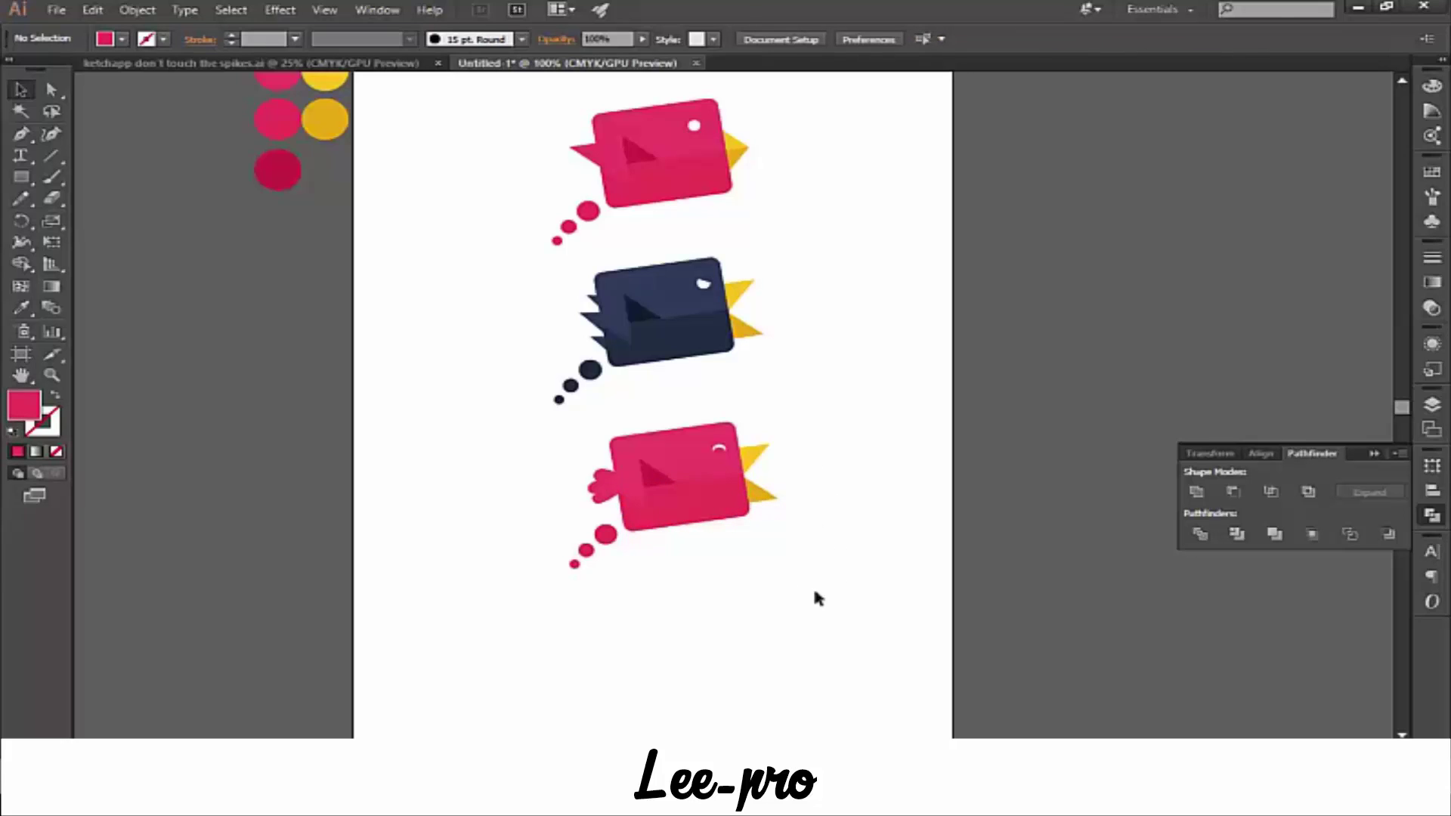
right_click(565, 452)
left_click(713, 549)
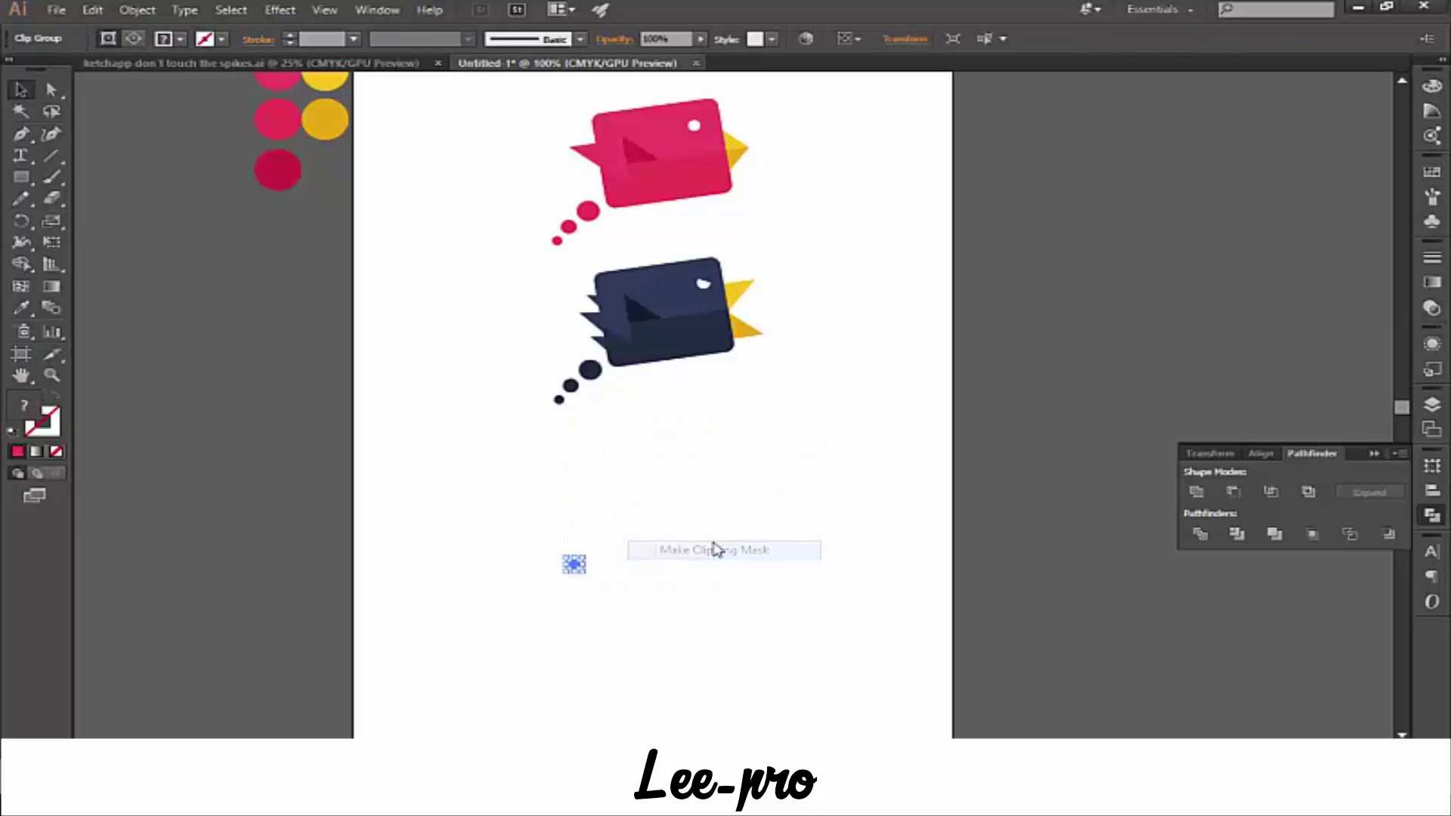
key("ctrl+z")
right_click(698, 514)
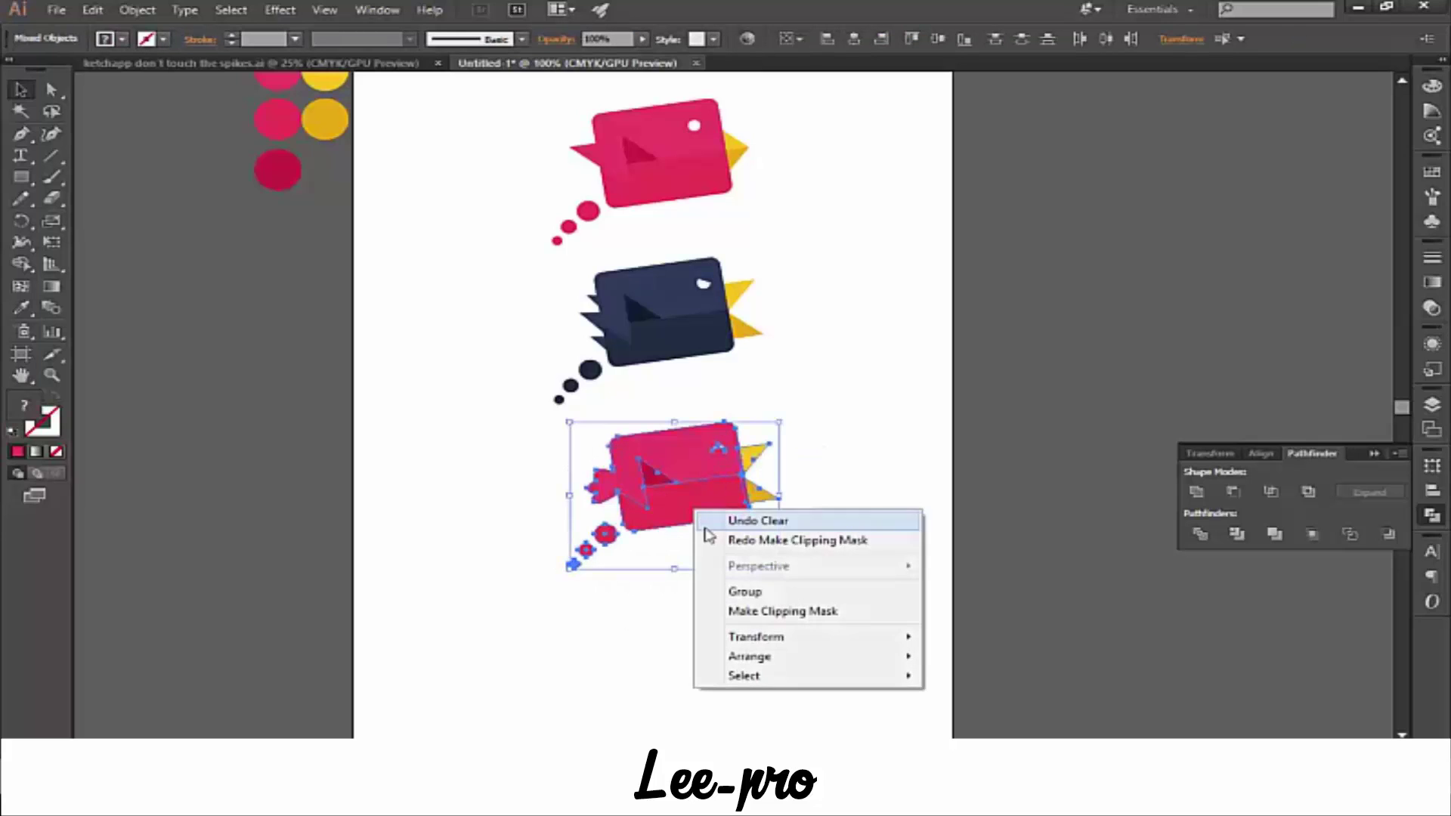
left_click(744, 591)
left_click(857, 577)
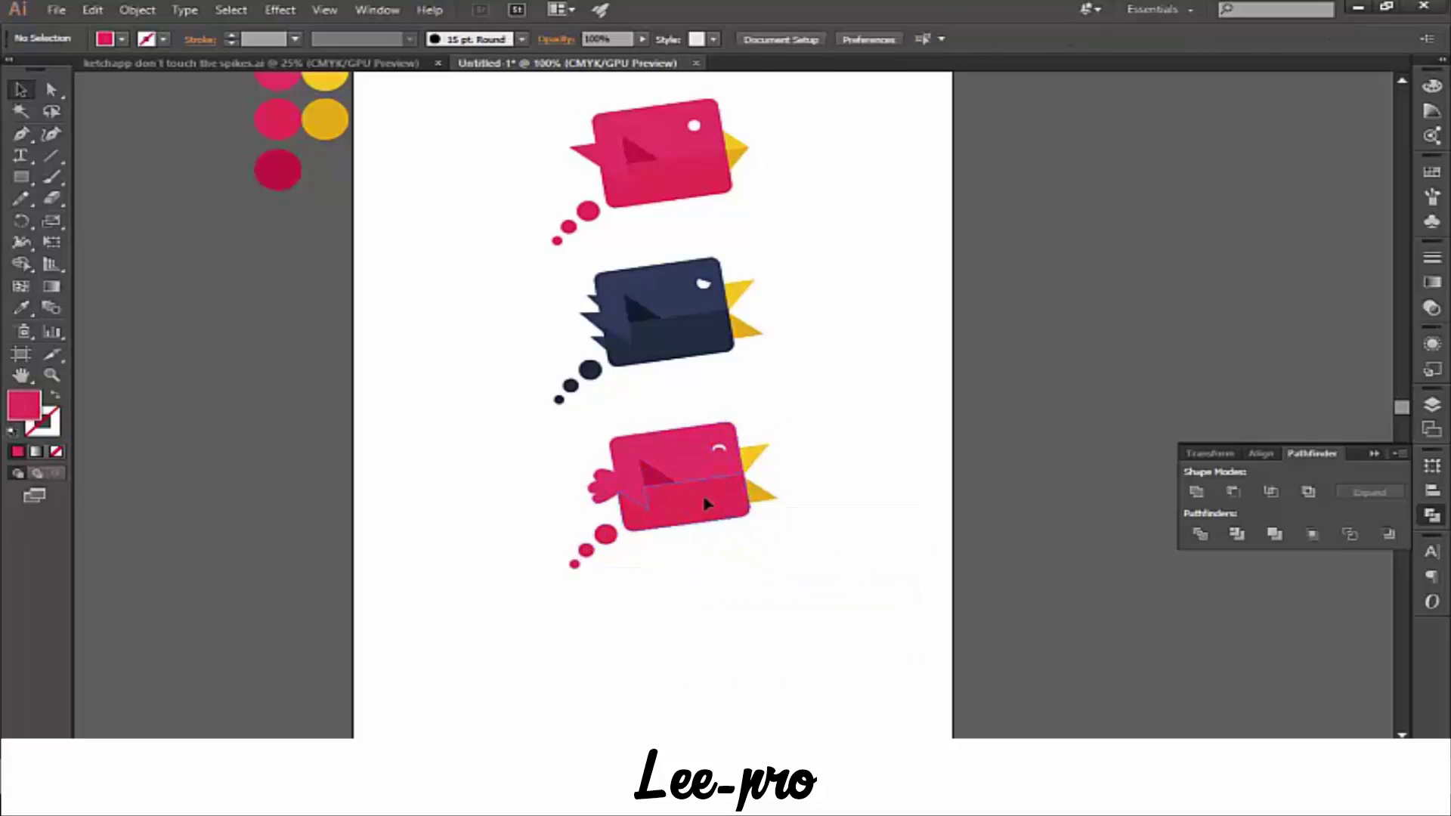
- Arrange the crested pink bird, navy bird and other pink bird side by side in a row
left_click_drag(705, 504, 493, 351)
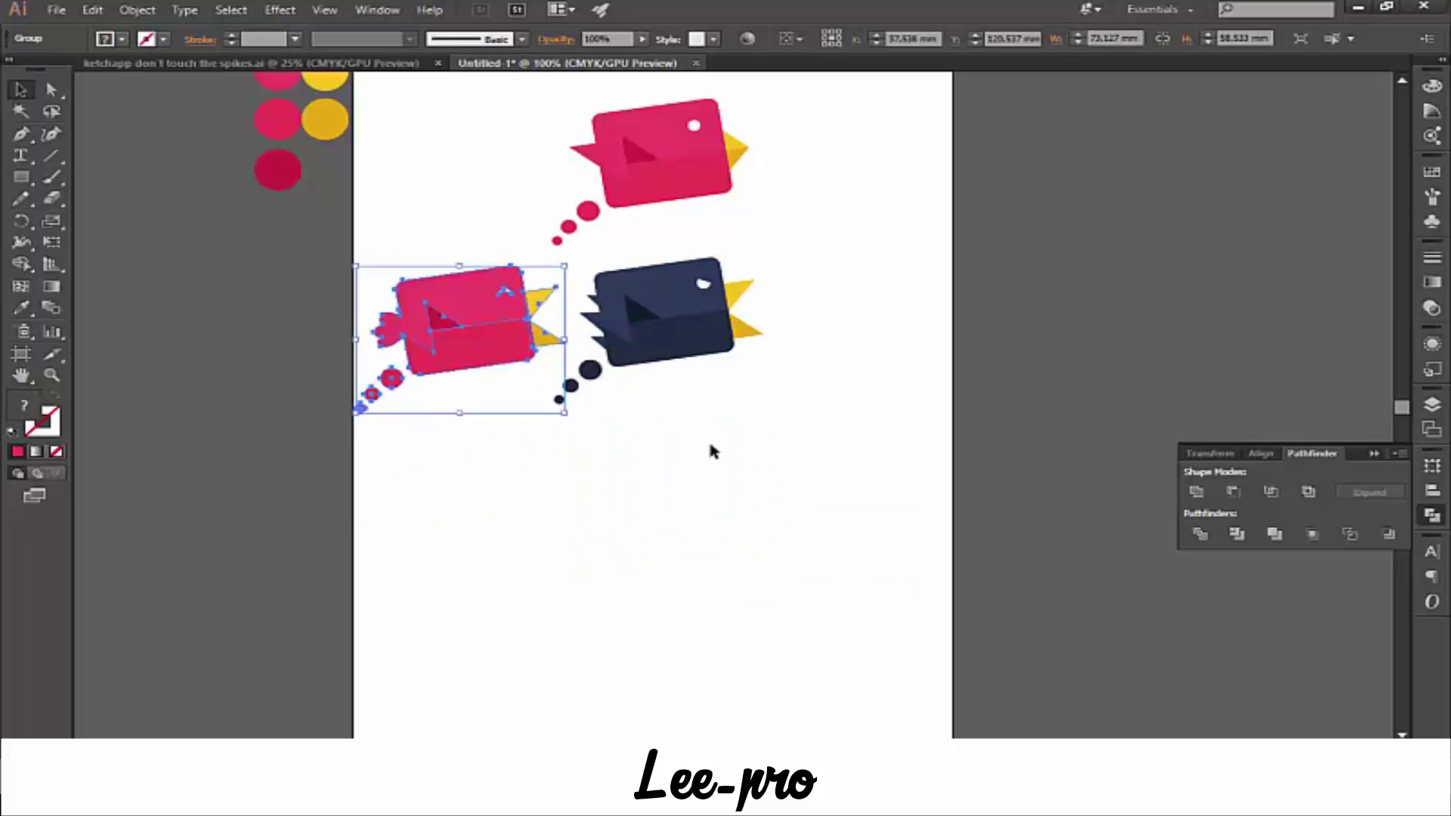
left_click(710, 451)
left_click_drag(651, 203, 844, 348)
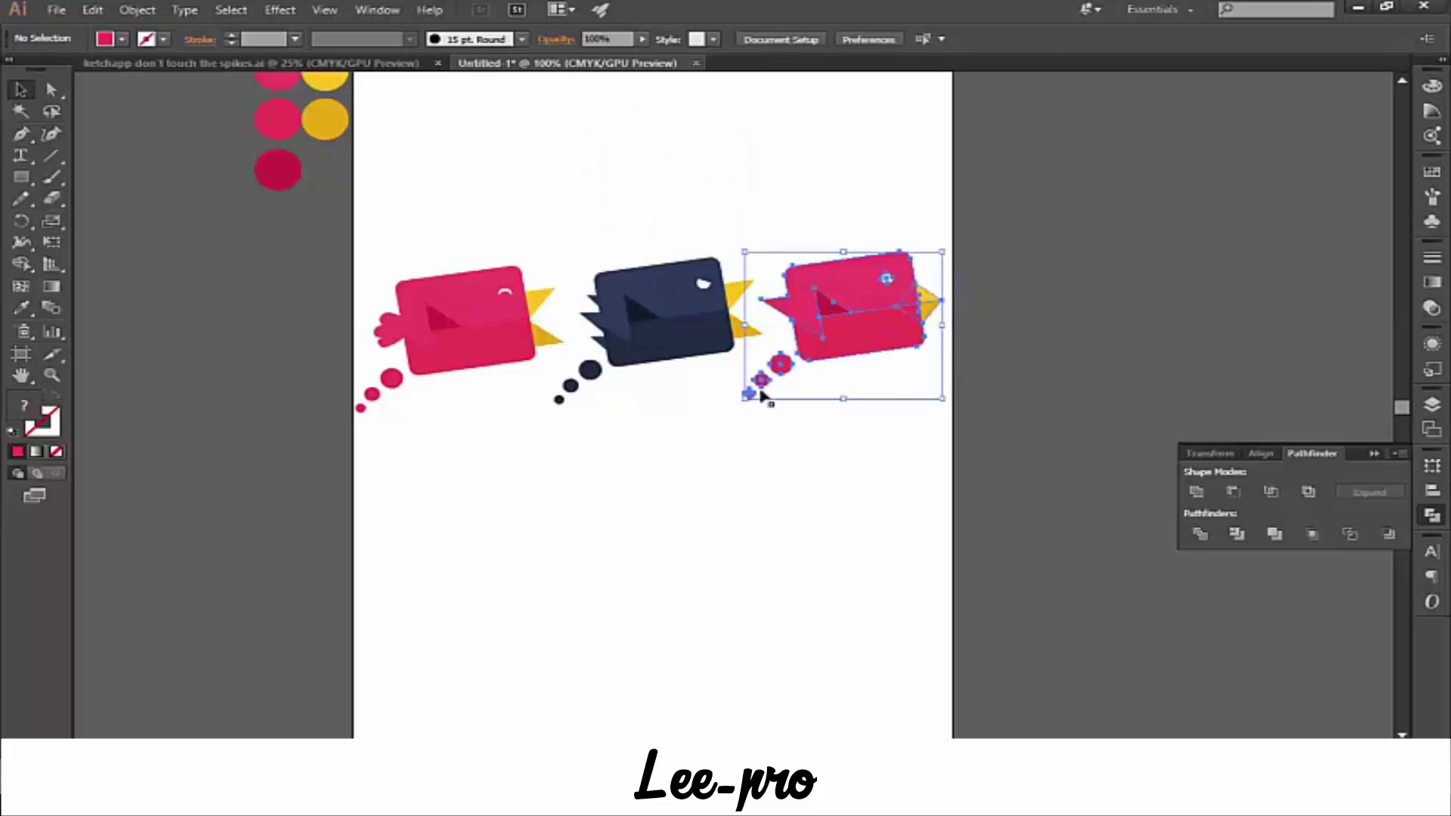
left_click(495, 392)
left_click_drag(488, 363, 496, 363)
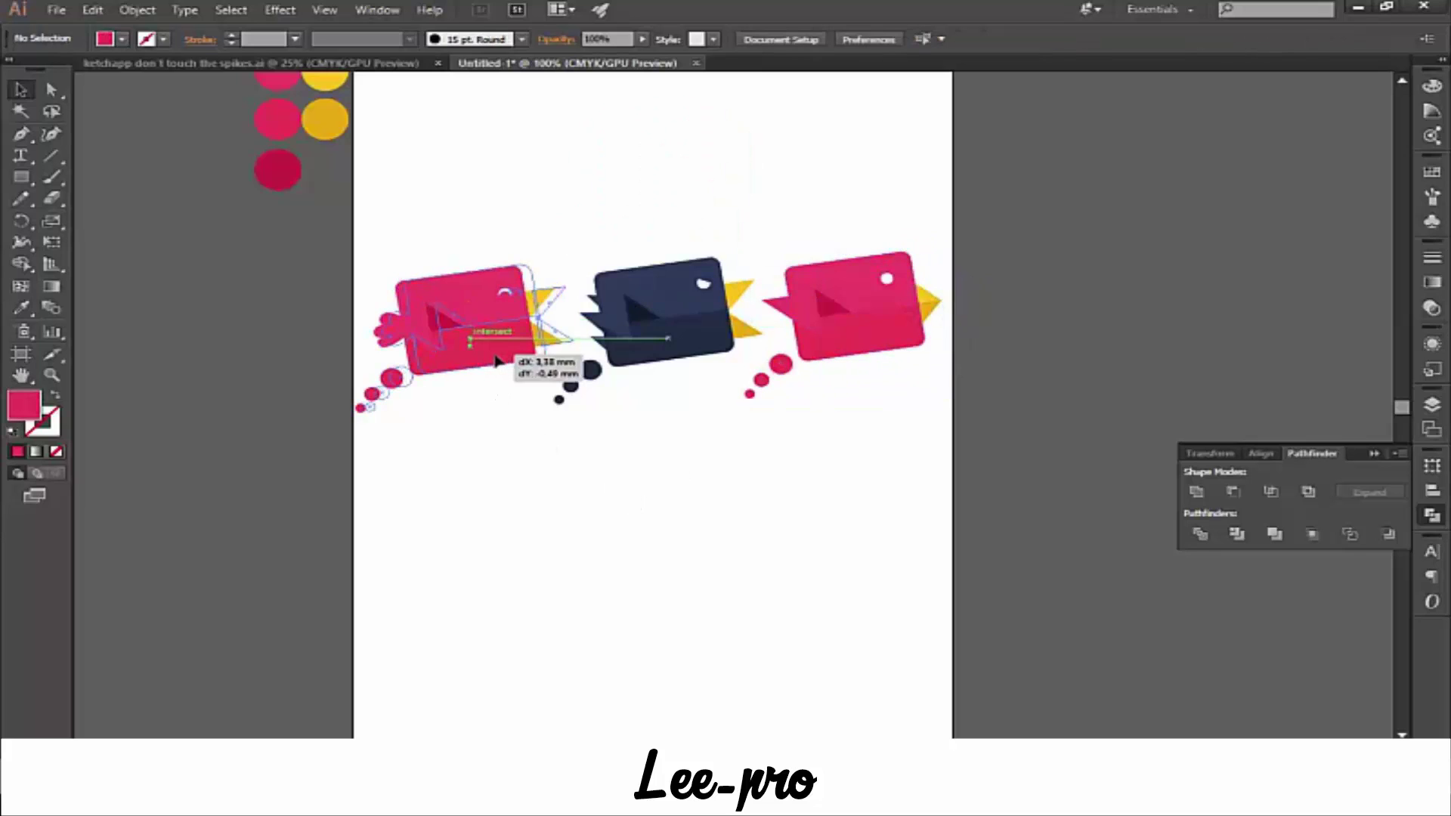
- Duplicate the right-hand pink bird beneath the three-bird row, then zoom in to 150%
left_click(518, 473)
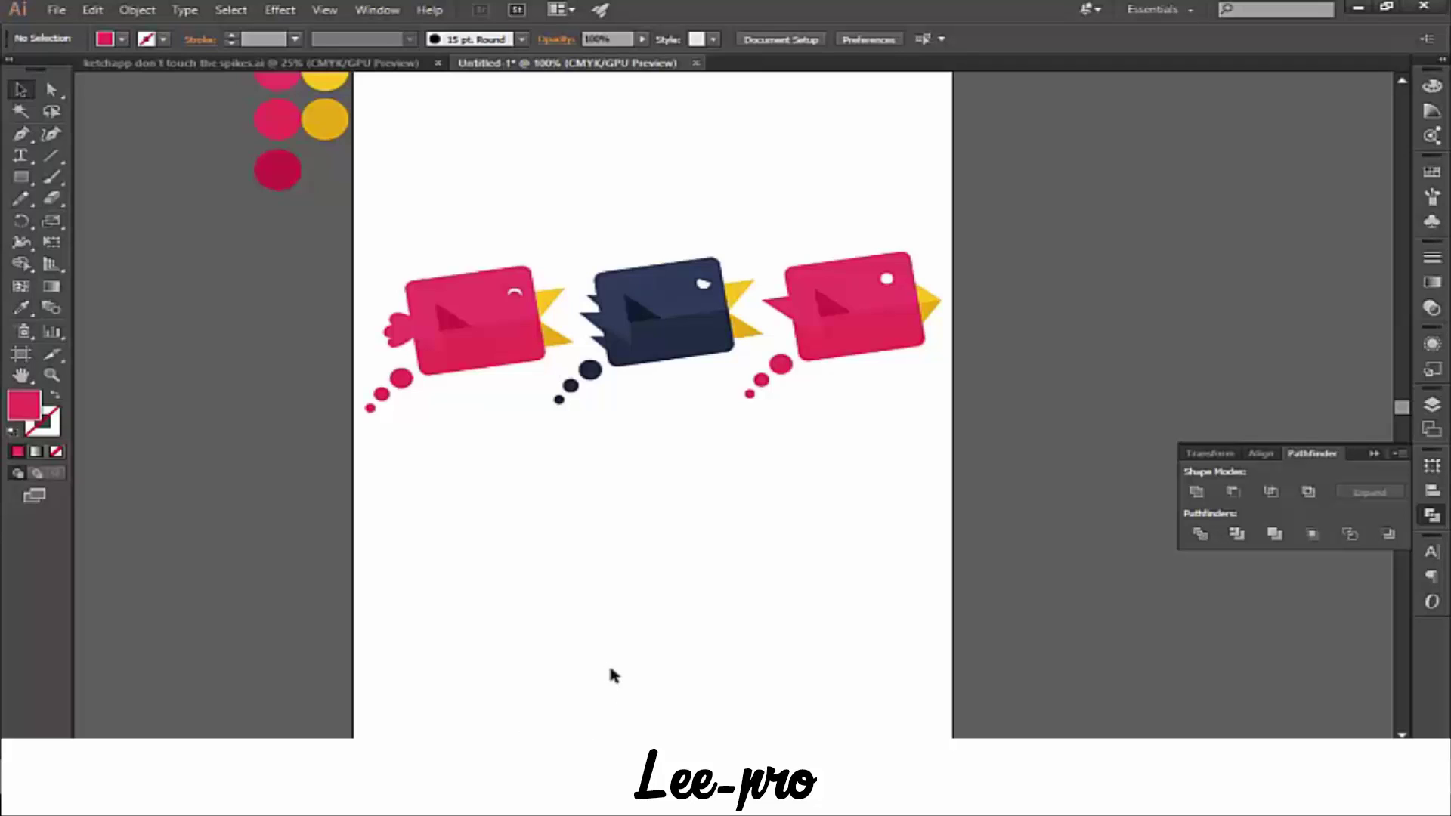
left_click(847, 348)
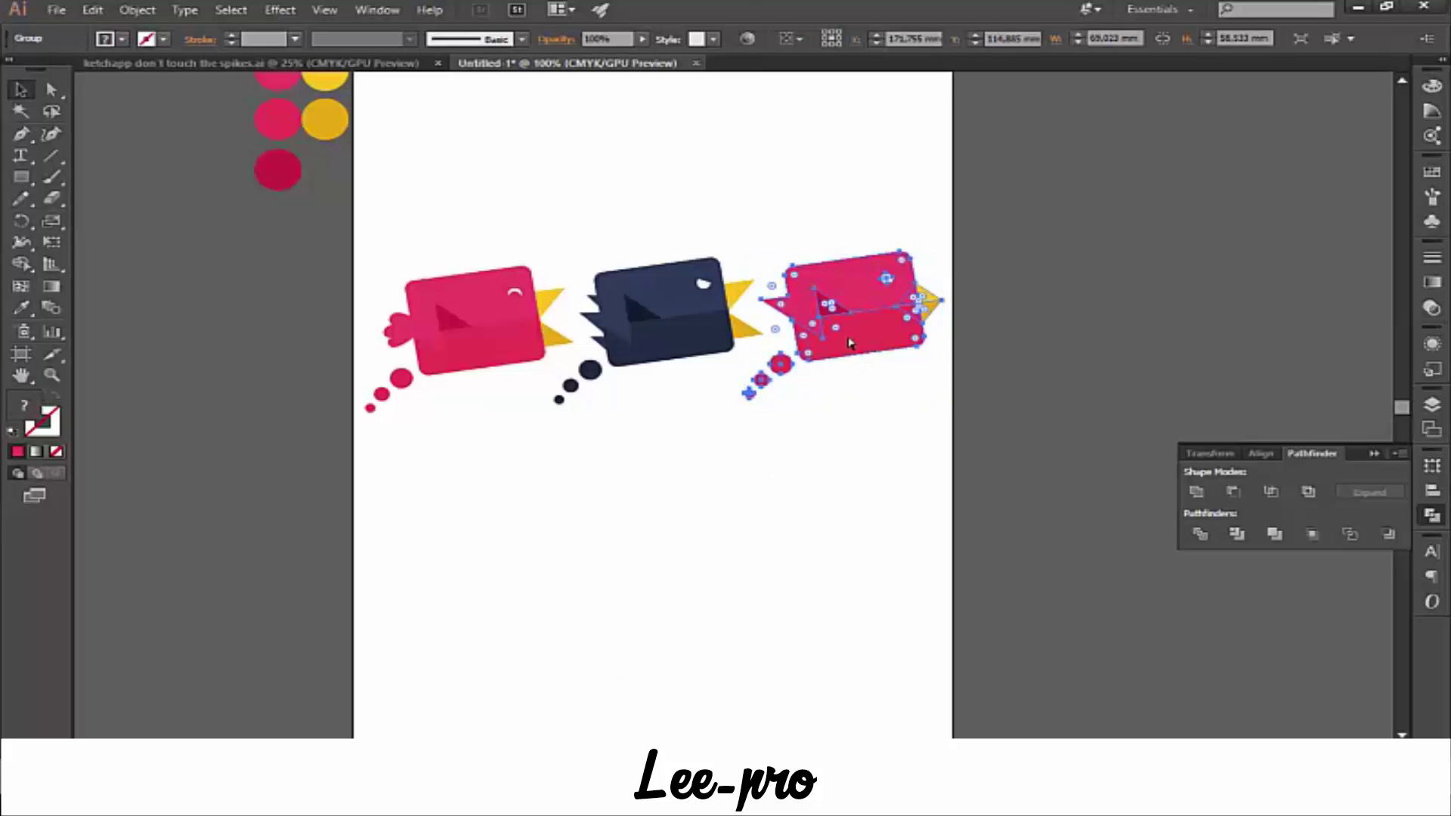
left_click(829, 387)
left_click_drag(838, 362, 670, 558)
left_click(884, 609)
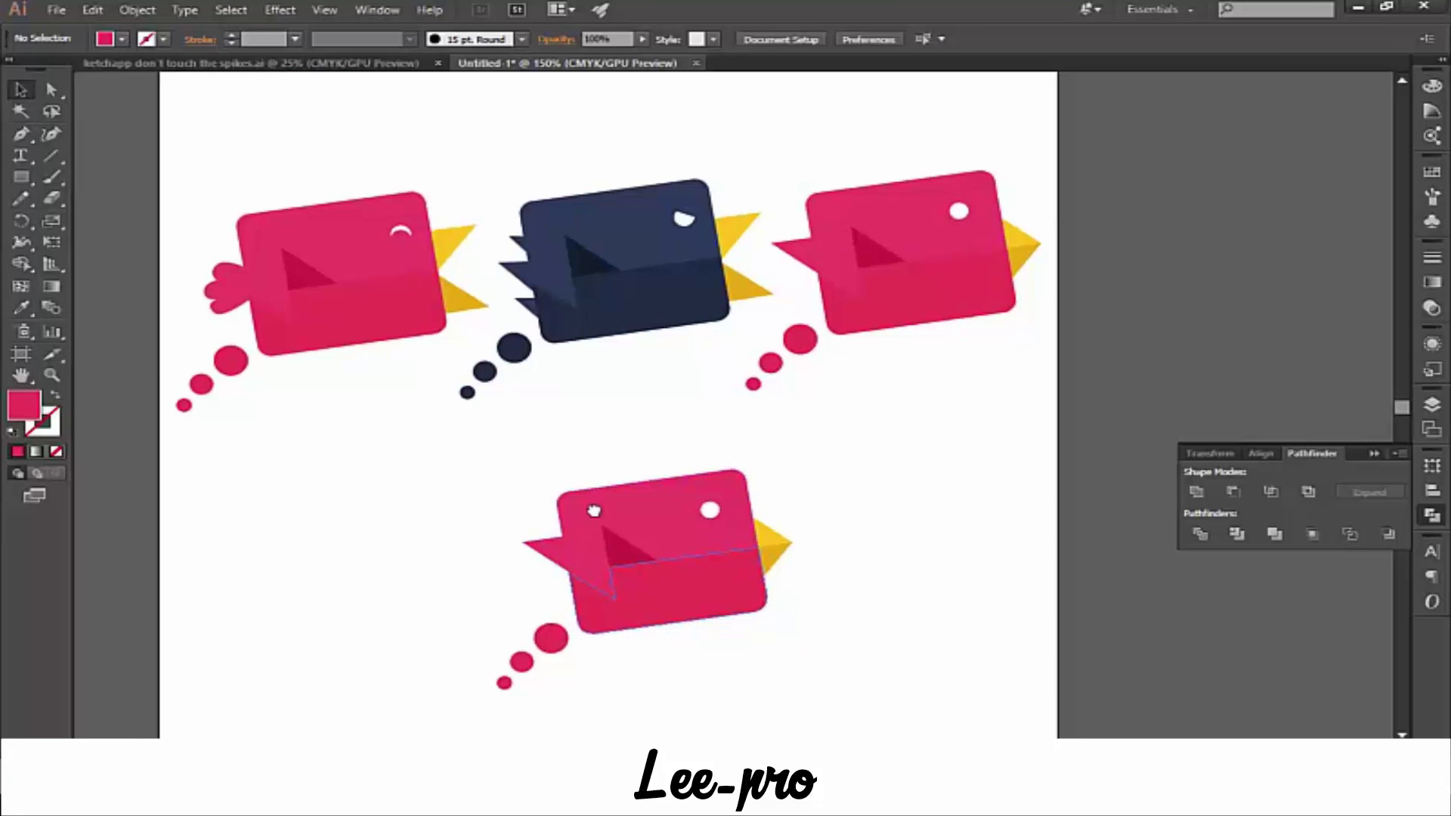
key("ctrl+plus")
- Shift the lower pink bird left and begin a curved path beside it
mouse_move(520, 497)
left_mouse_down()
mouse_move(327, 472)
mouse_move(350, 488)
left_mouse_up()
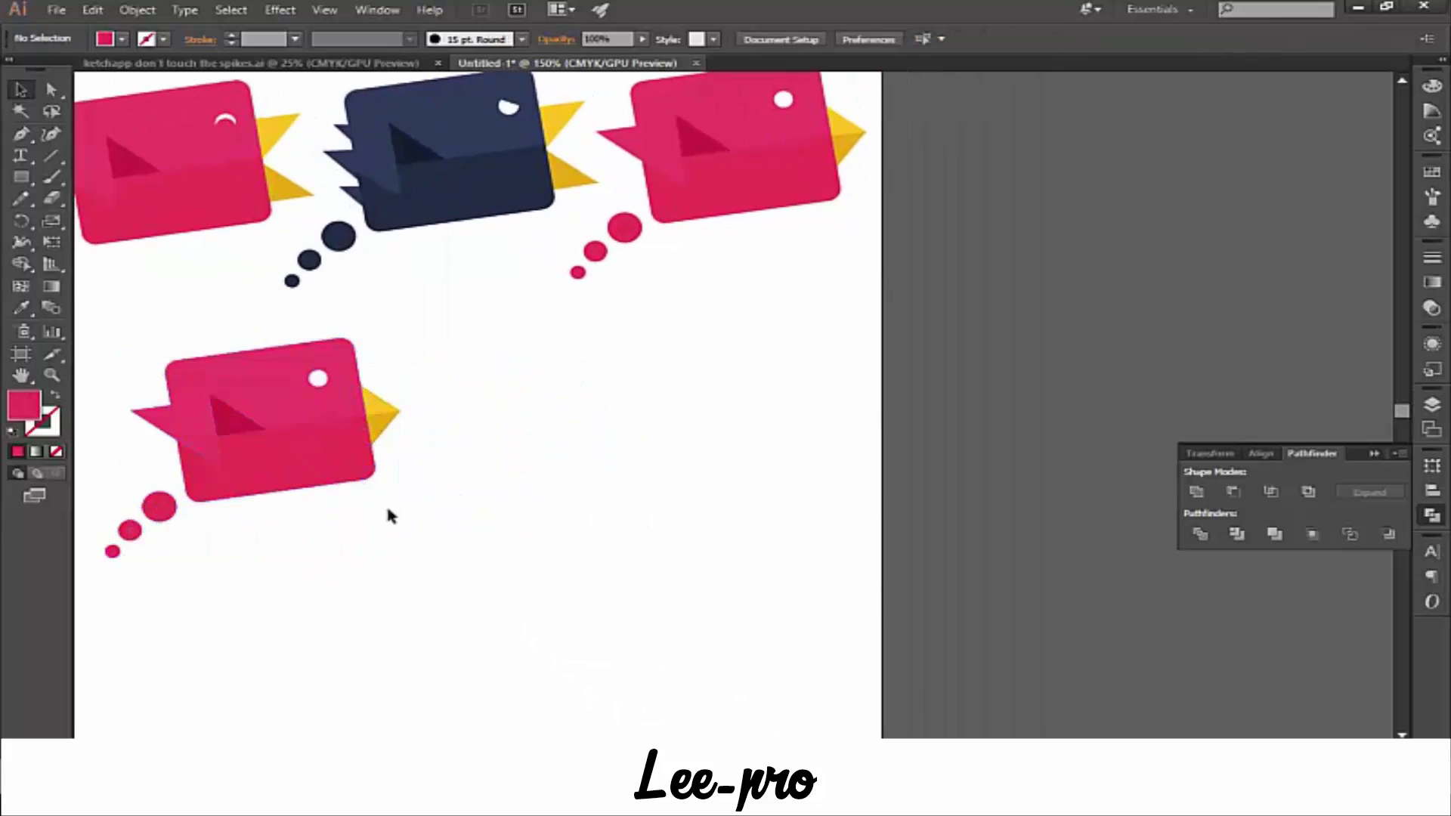
left_click(560, 560)
left_click(21, 135)
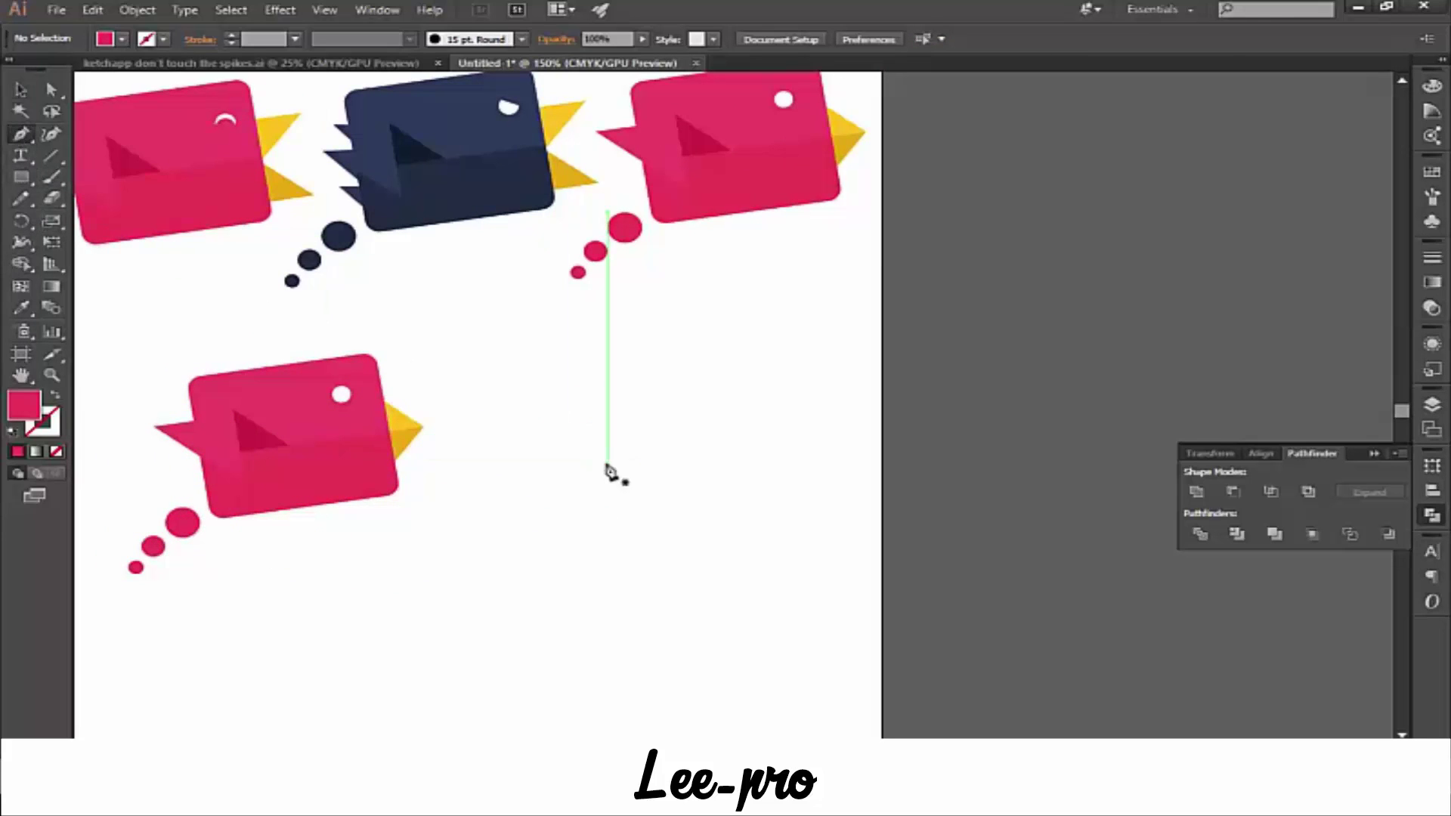
left_click(571, 415)
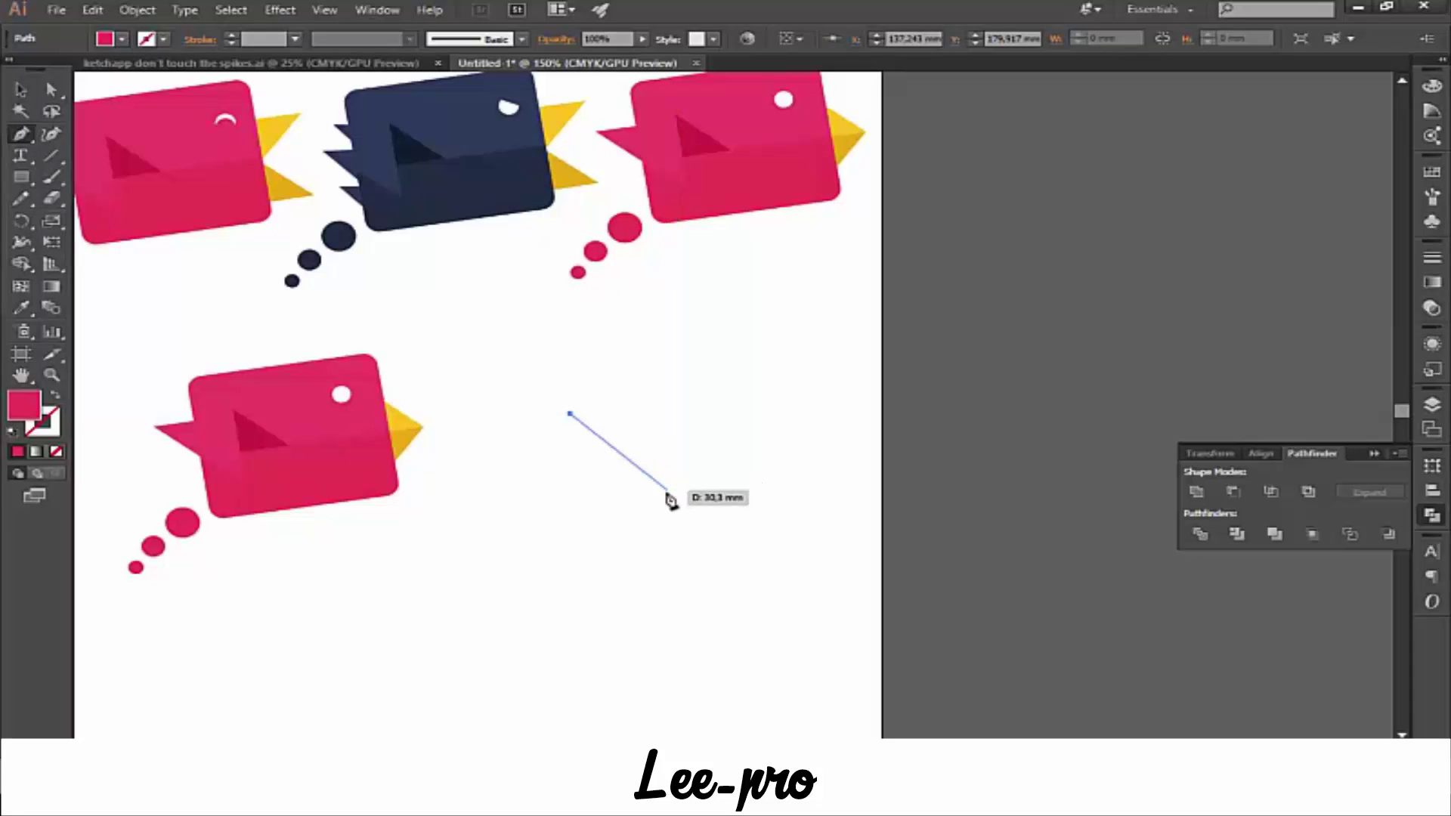
left_click_drag(663, 495, 664, 563)
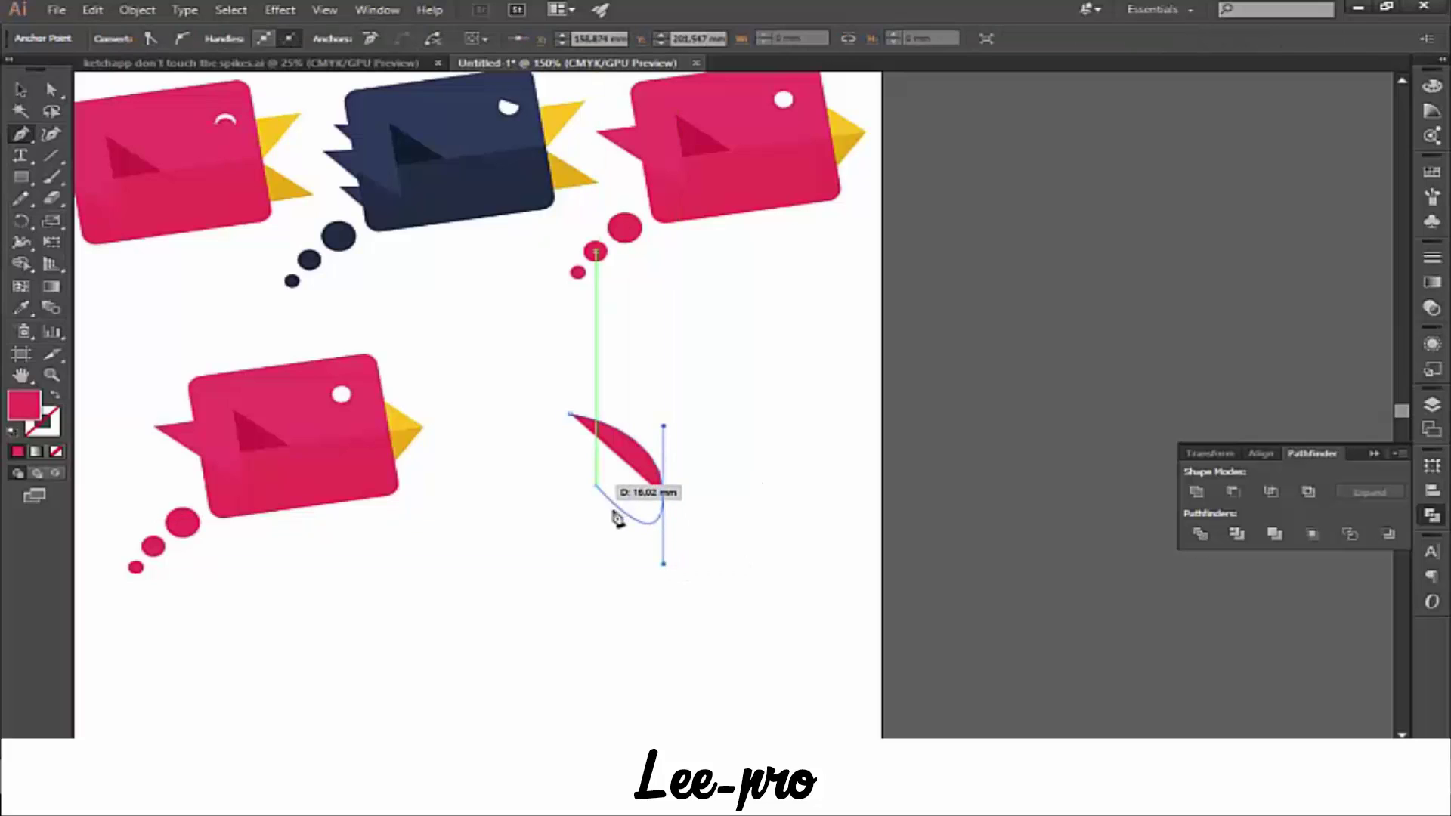
left_click(663, 495)
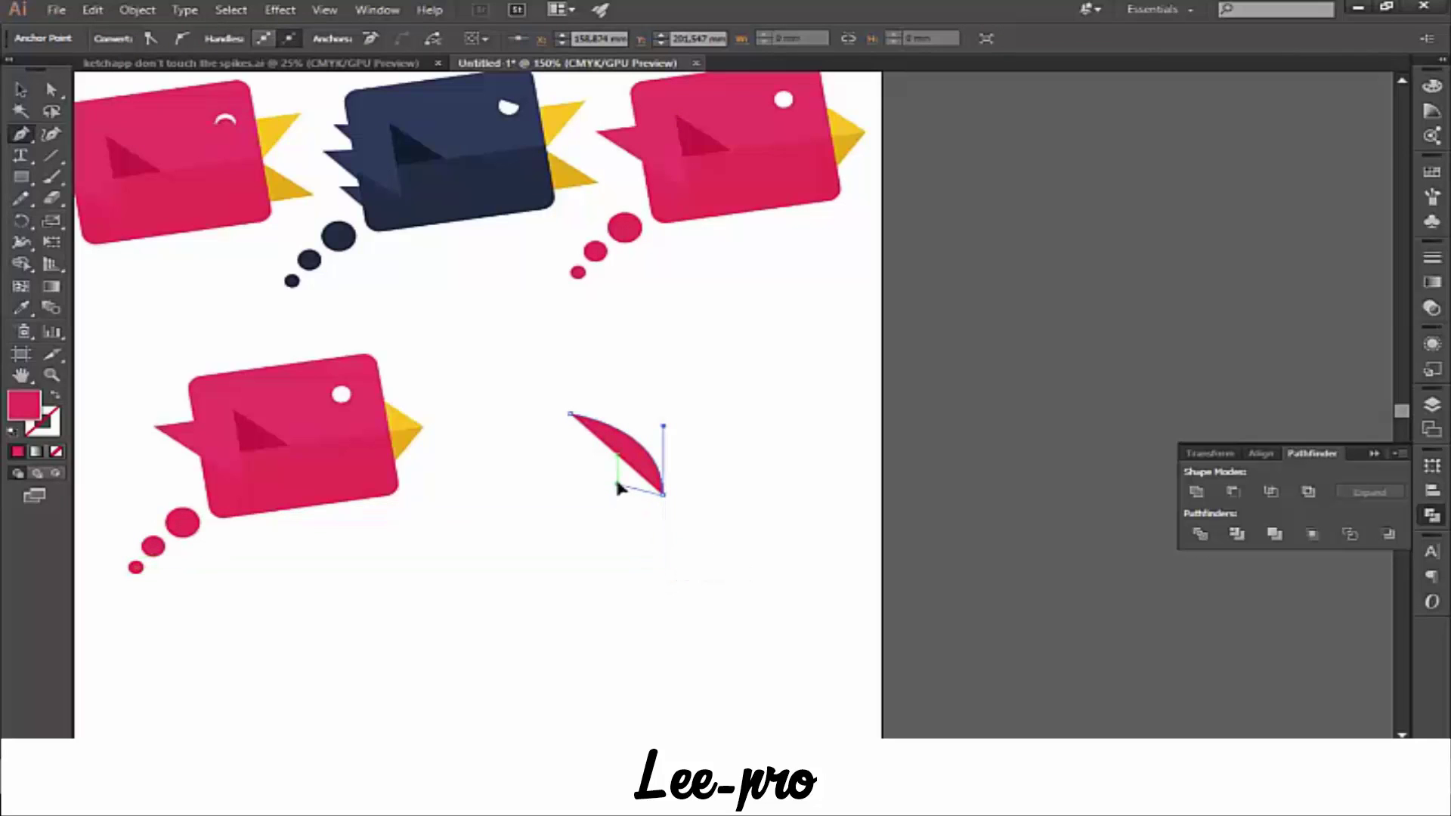
mouse_move(618, 476)
left_mouse_down()
mouse_move(566, 448)
mouse_move(642, 578)
mouse_move(643, 561)
mouse_move(554, 629)
left_mouse_up()
key("Delete")
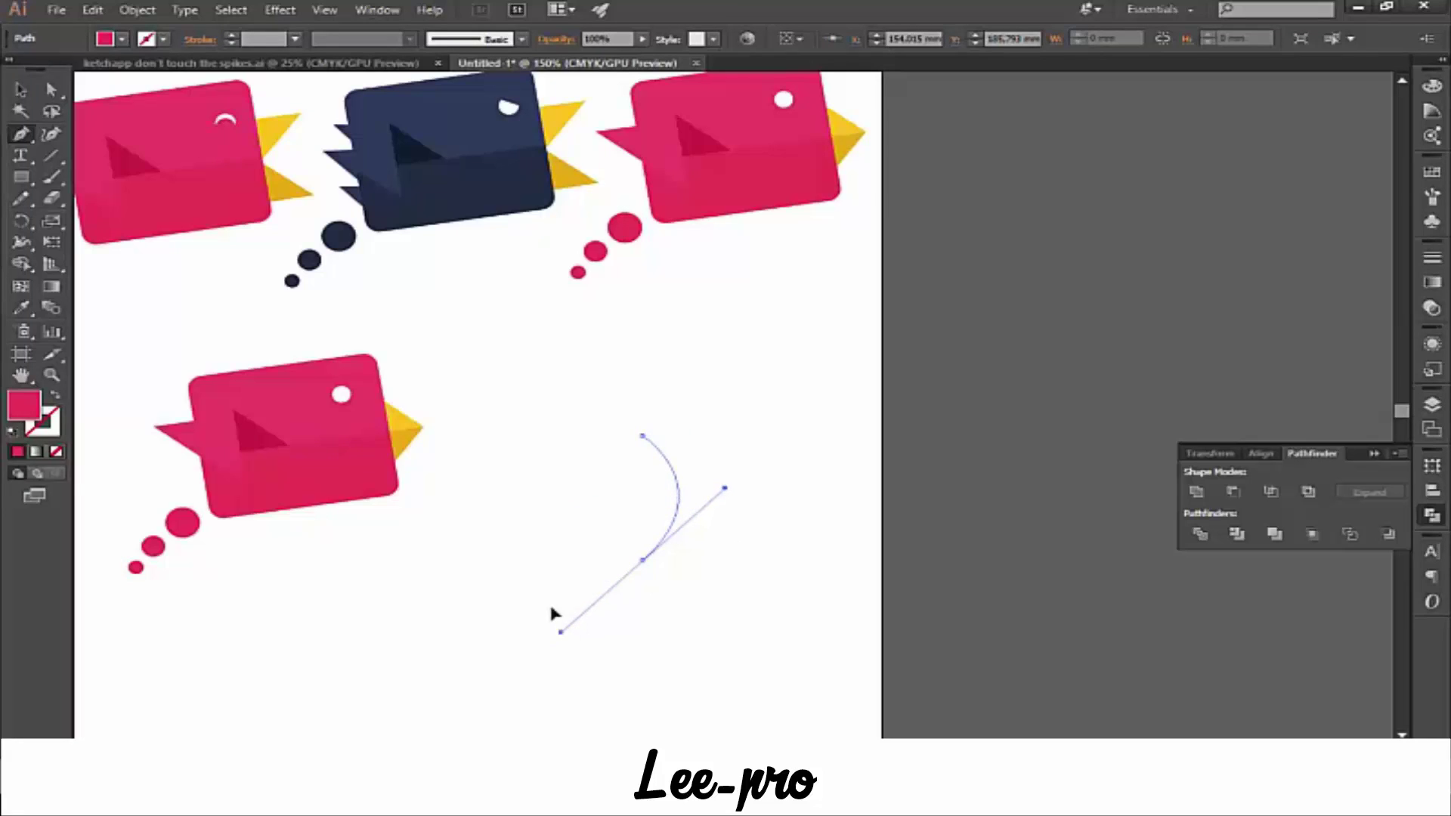
- Add corner and curved points to the hook outline, undoing a stray point
left_click(642, 560)
left_click(580, 560)
left_click_drag(582, 454, 587, 456)
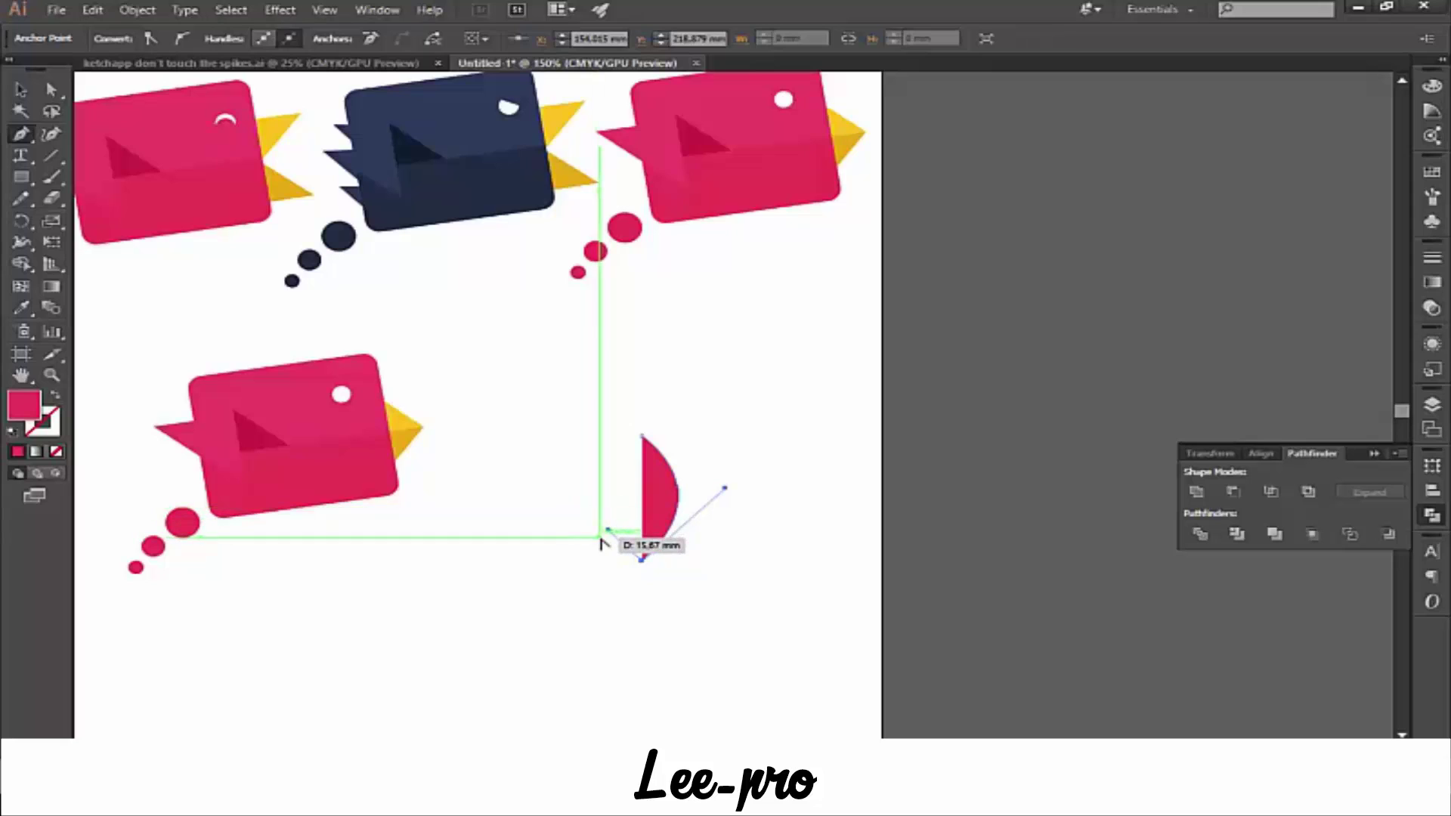
left_click_drag(599, 524, 599, 474)
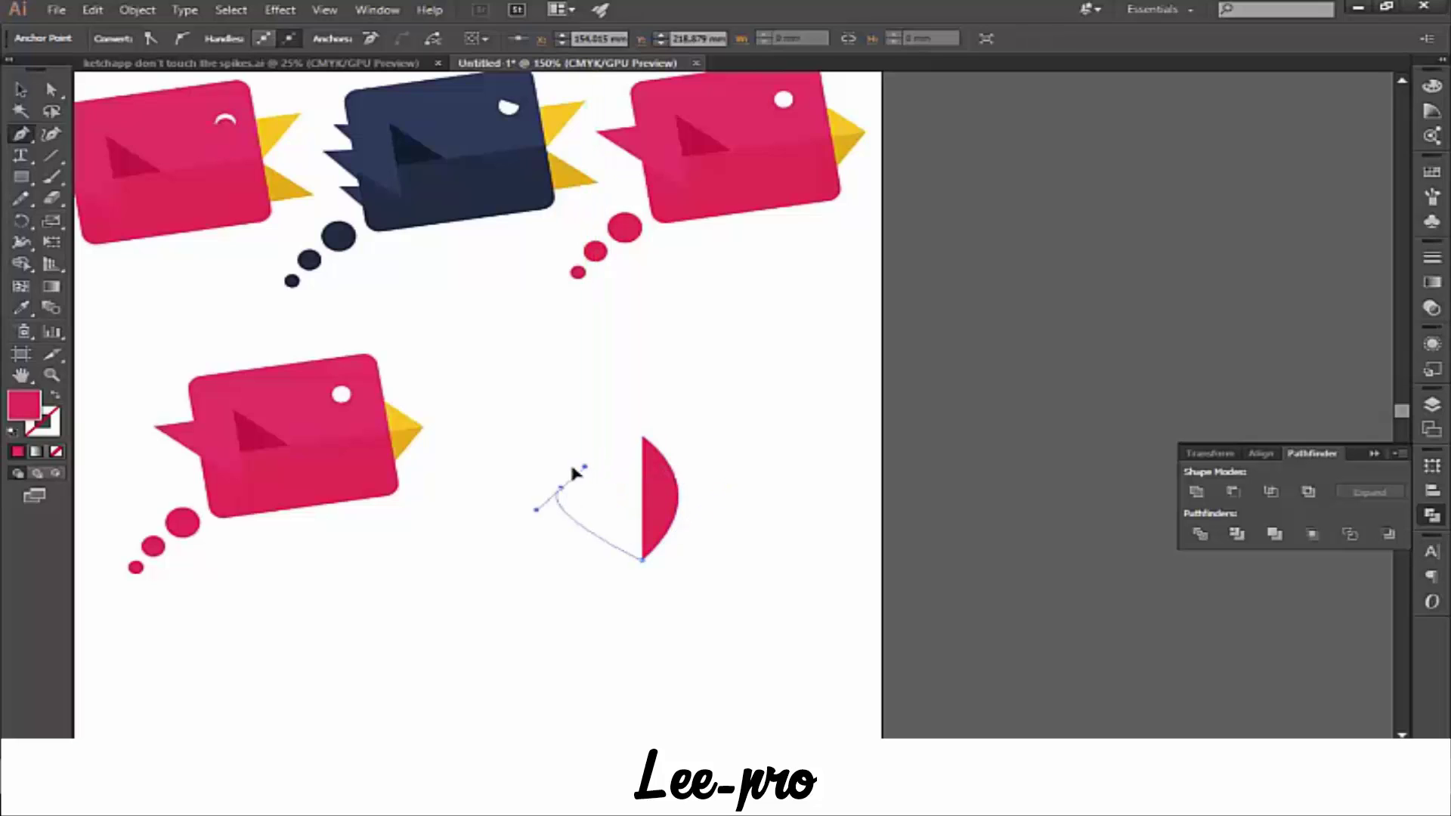
left_click_drag(561, 507, 557, 476)
key("ctrl+w")
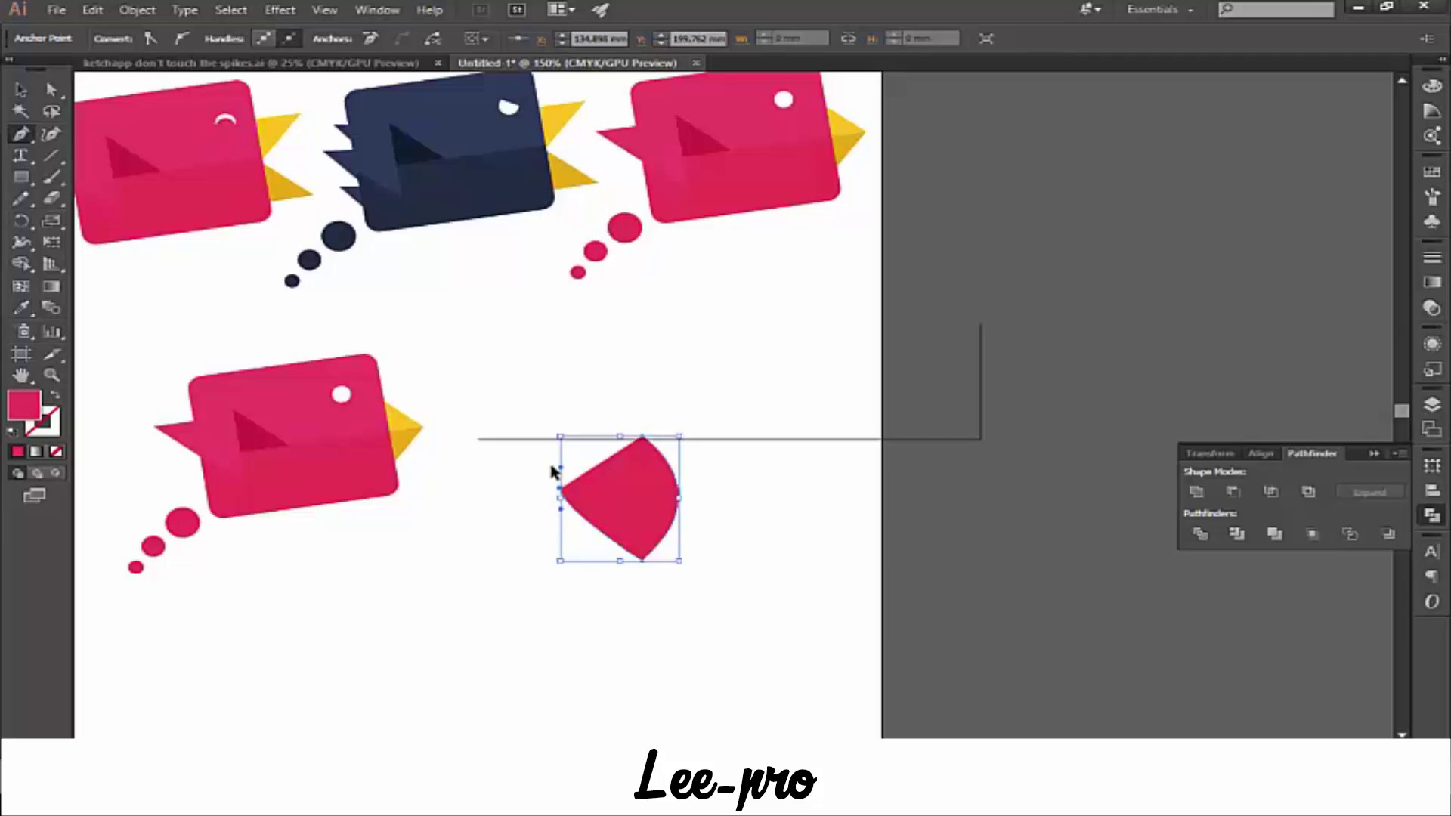
left_click(901, 415)
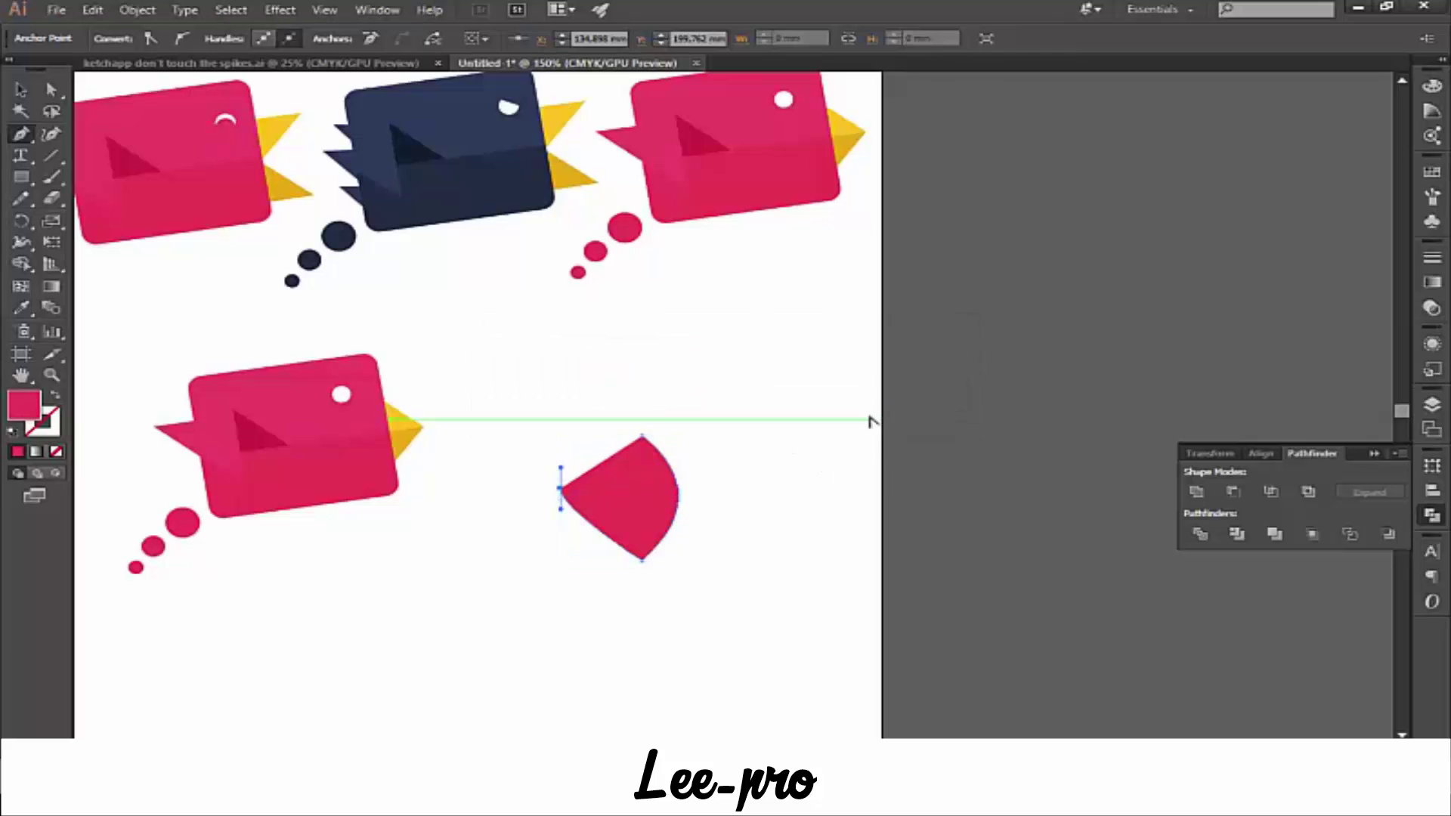
key("ctrl+z")
key("ctrl+z")
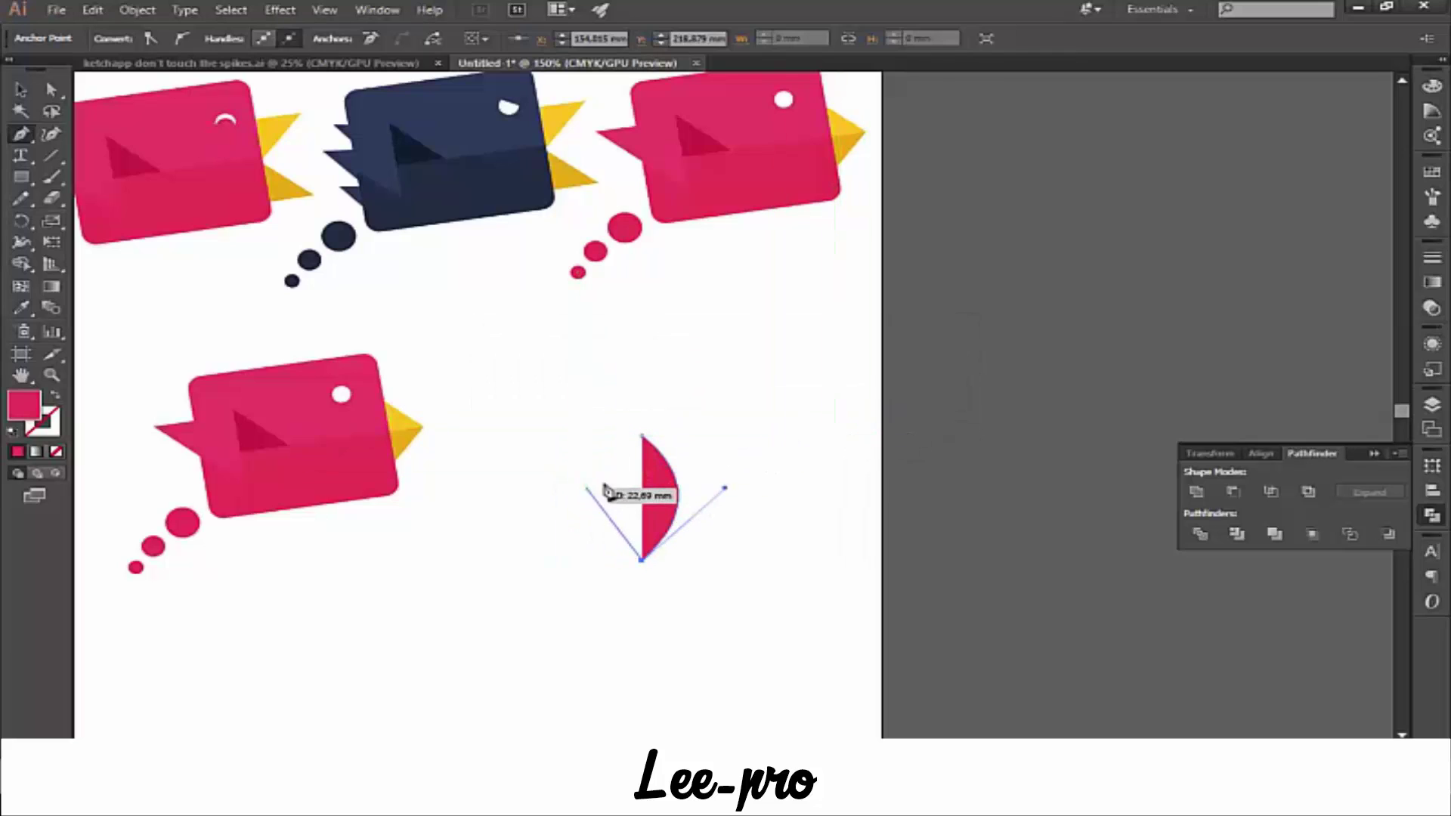
- Place the hook's top corner points, close the path with a curved edge, and select it
mouse_move(574, 501)
left_mouse_down()
mouse_move(596, 488)
mouse_move(557, 478)
left_mouse_up()
key("ctrl+z")
left_click(598, 481)
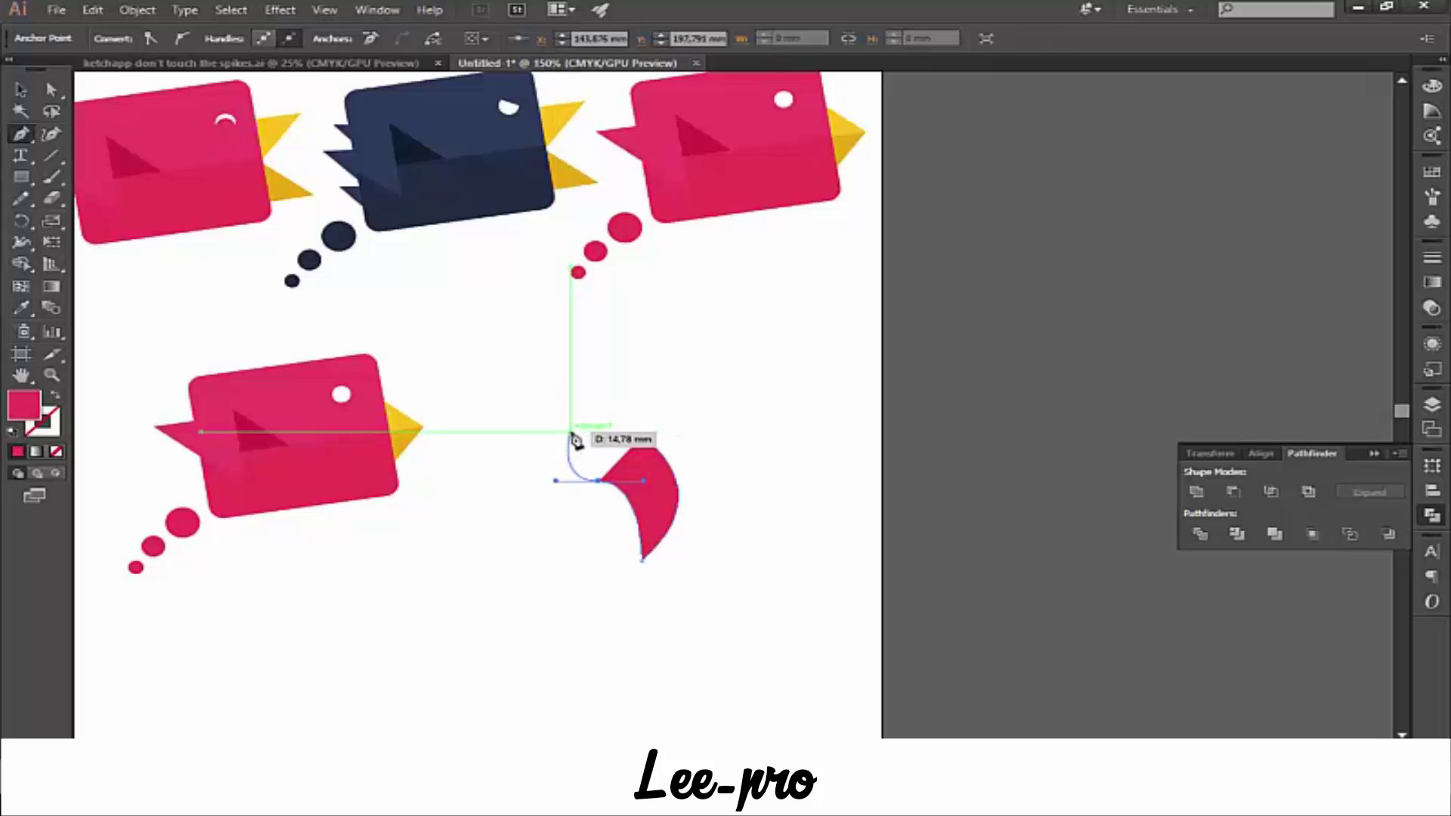
left_click(570, 432)
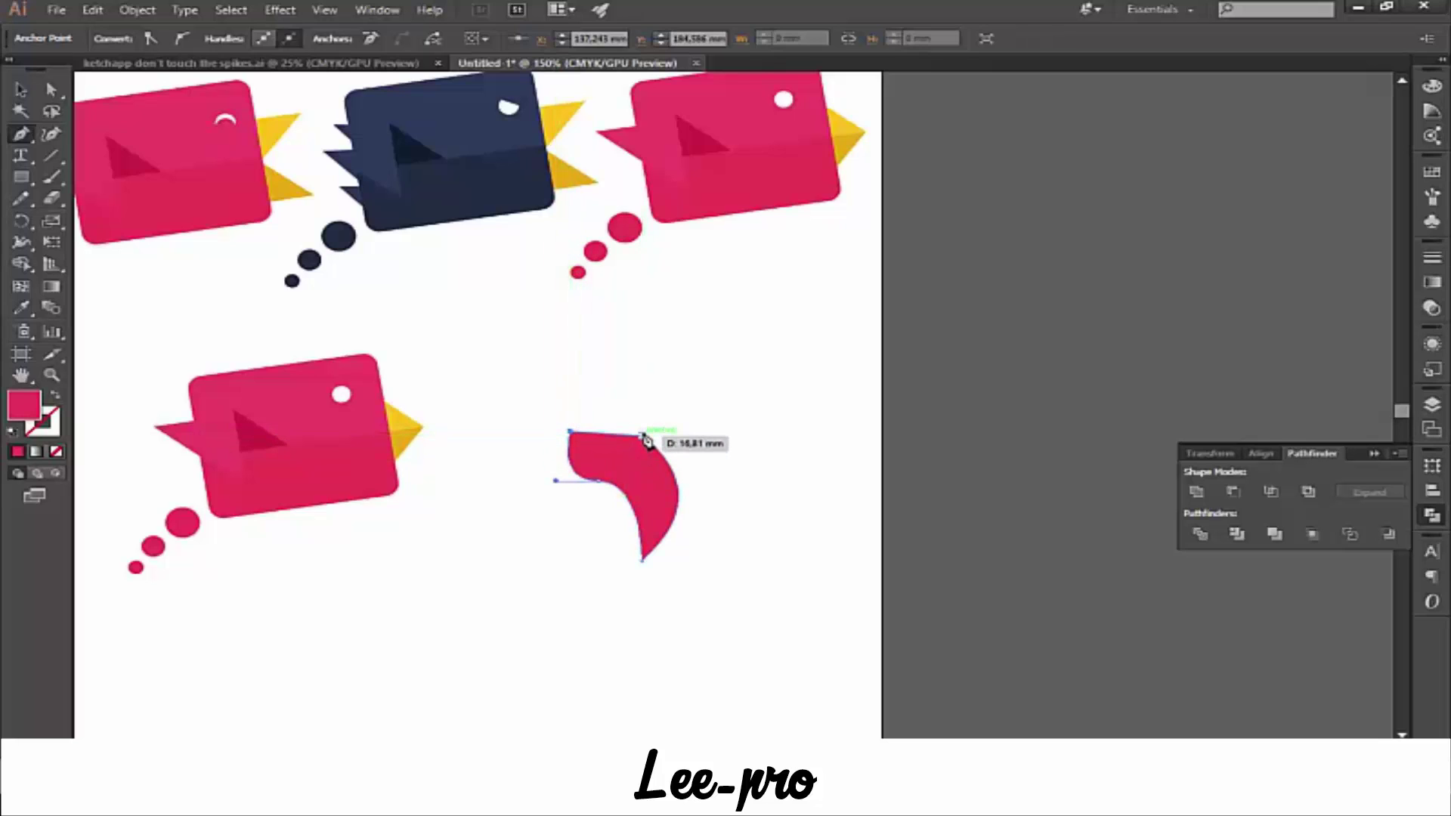
left_click_drag(645, 438, 726, 487)
key("v")
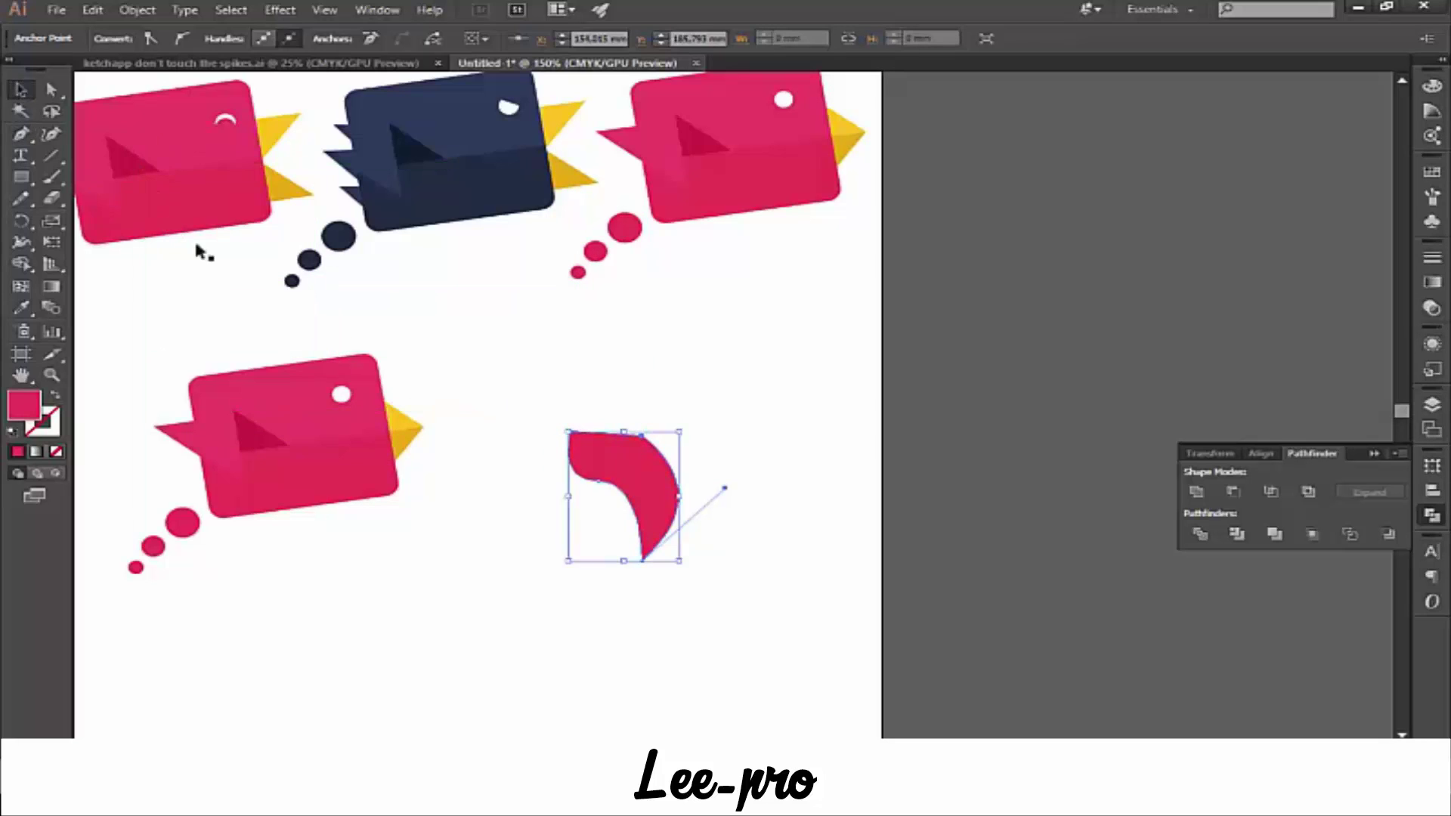
left_click(629, 468)
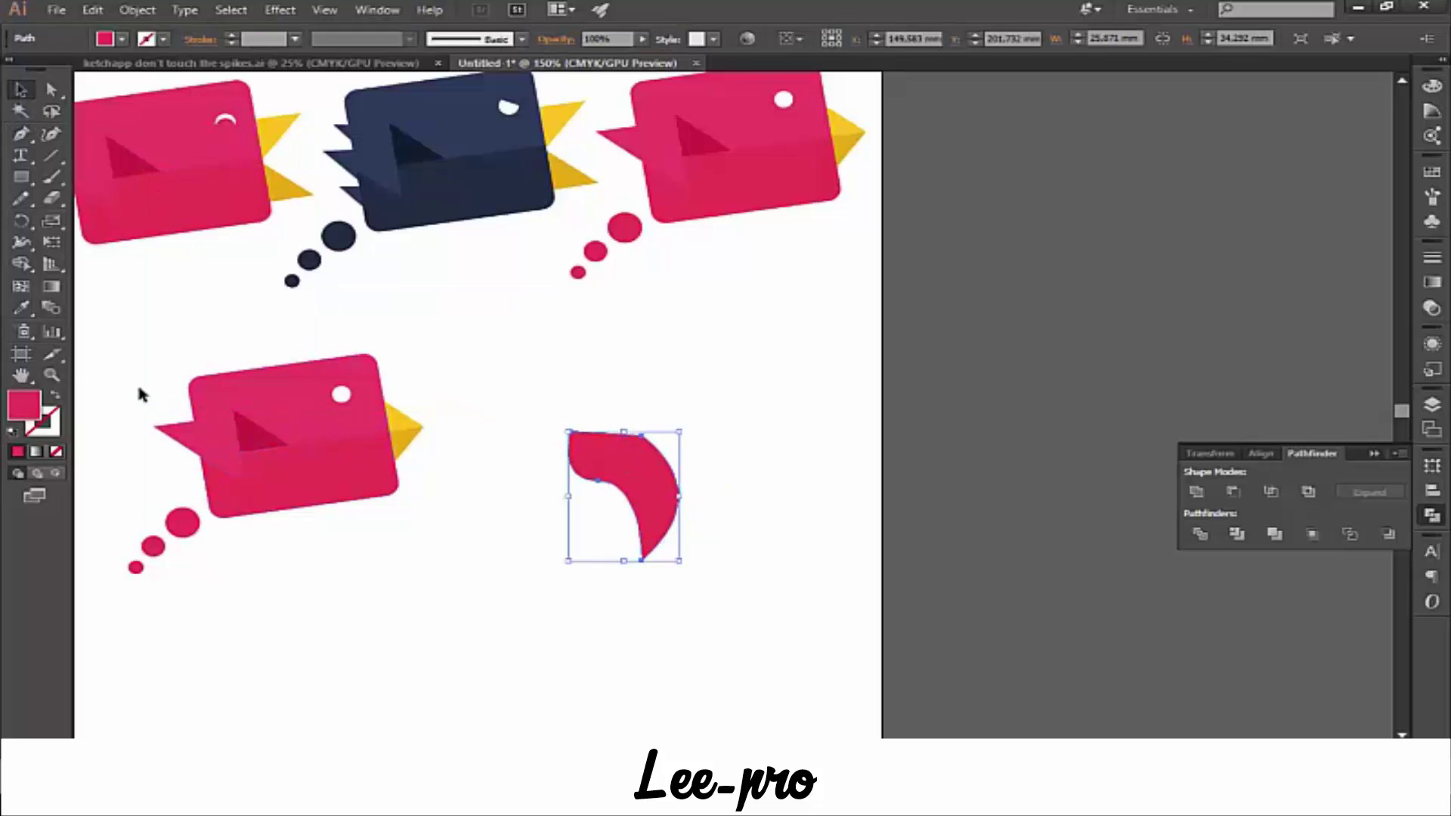
- Fill the hook with the beak's yellow and move it up and right
left_click(21, 307)
left_click(401, 414)
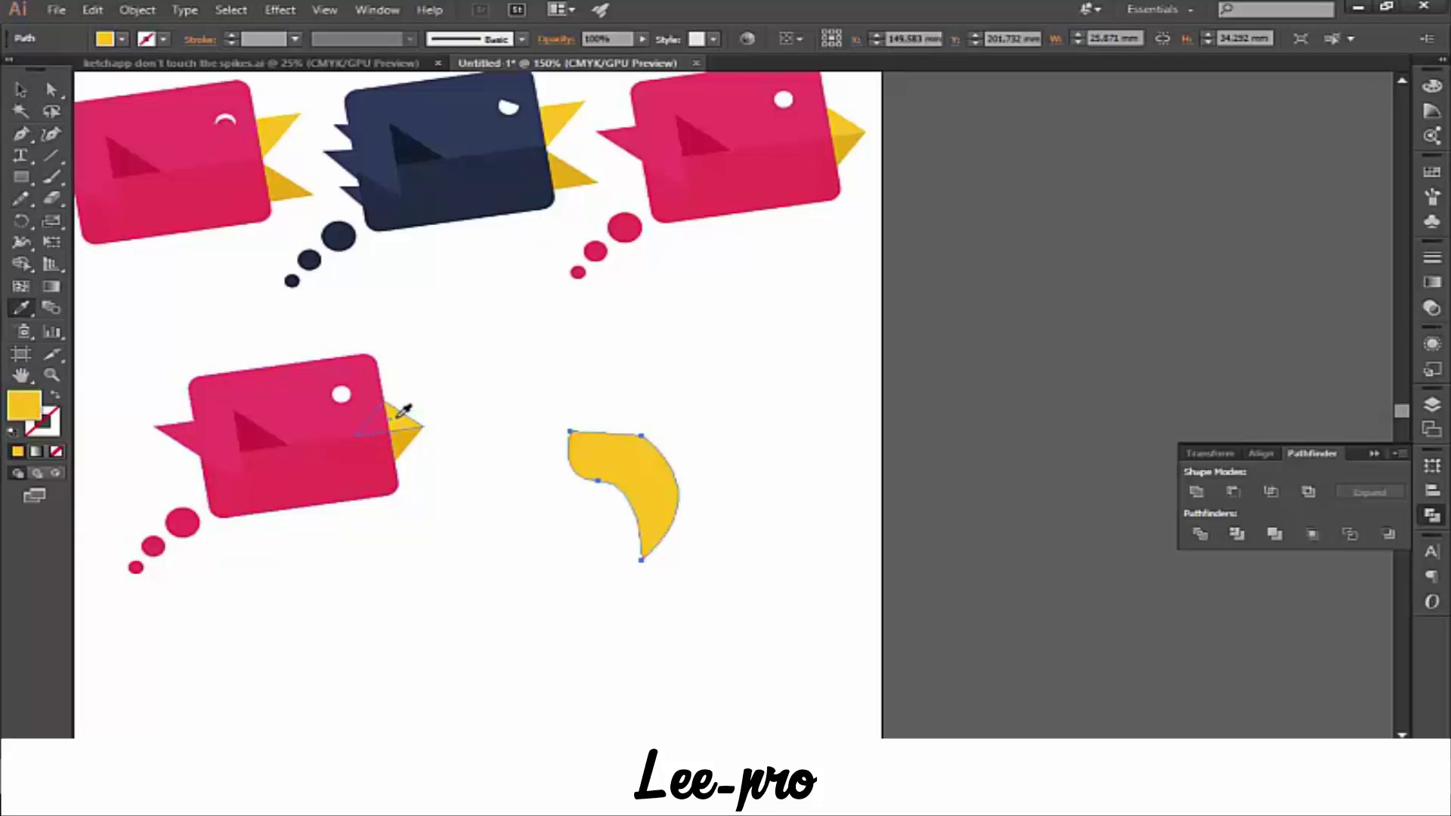
left_click(21, 89)
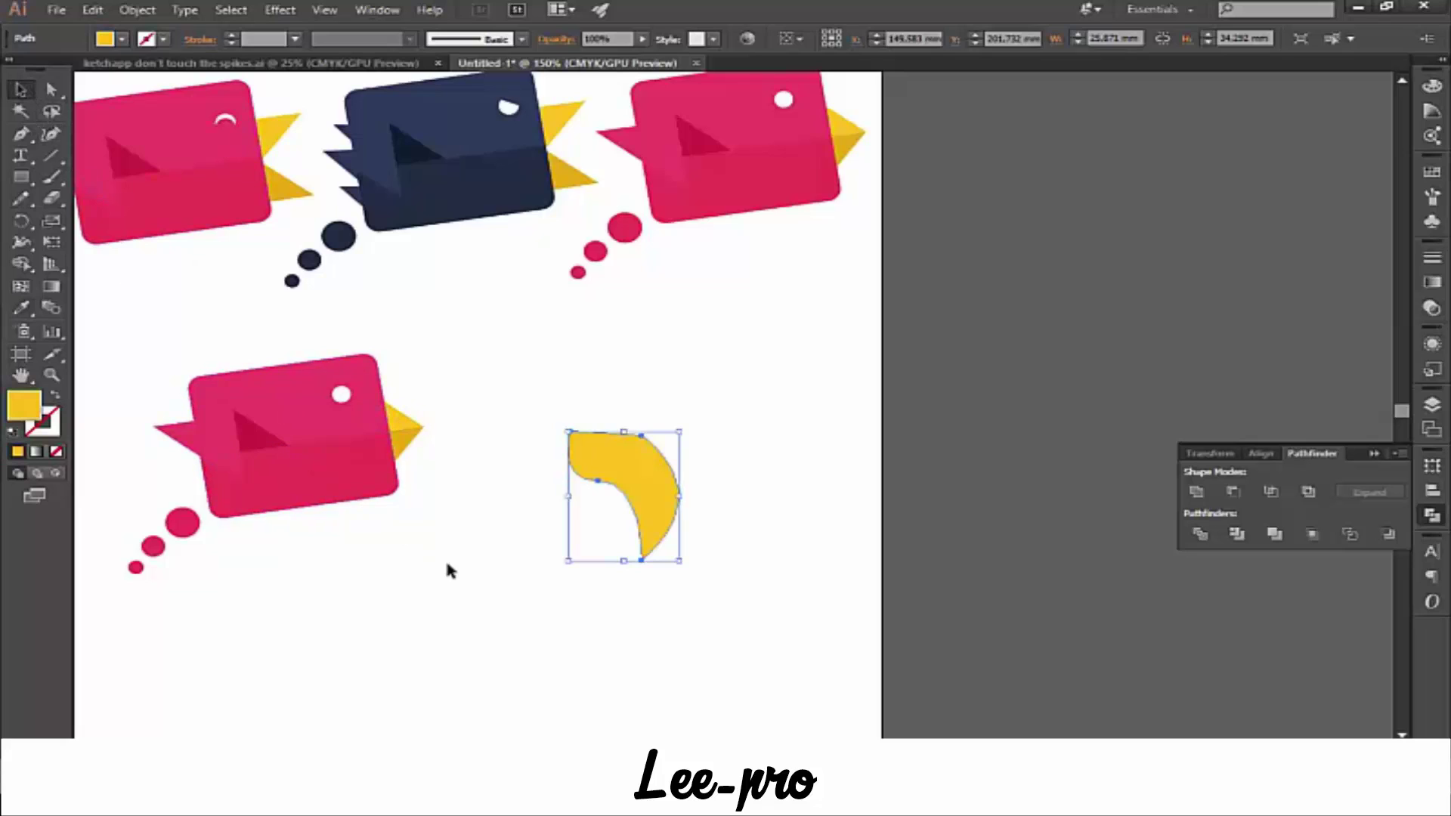
left_click_drag(591, 485, 602, 465)
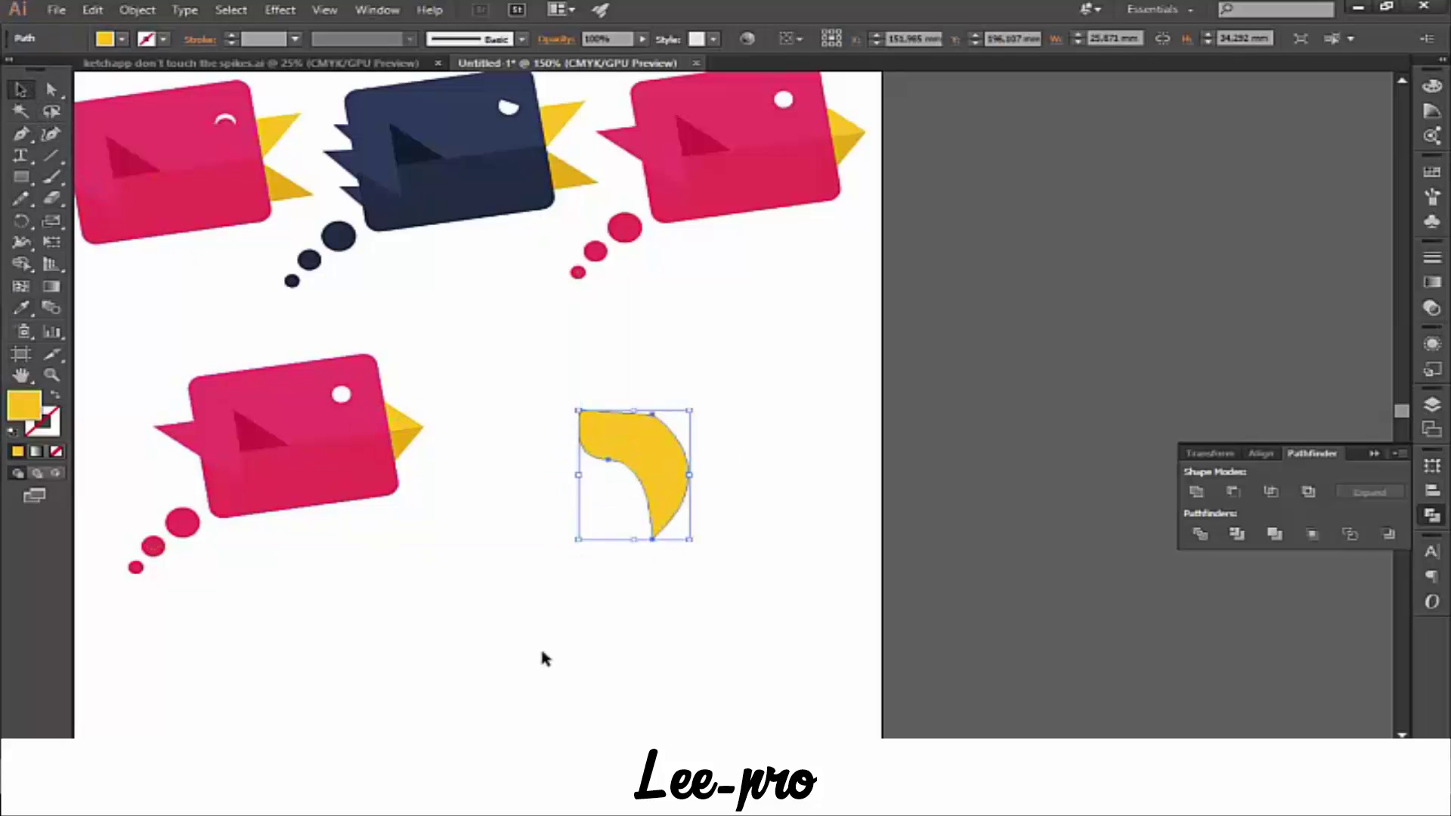
- Ungroup the lower bird and then its beak into separate pieces
left_click(403, 446)
right_click(402, 446)
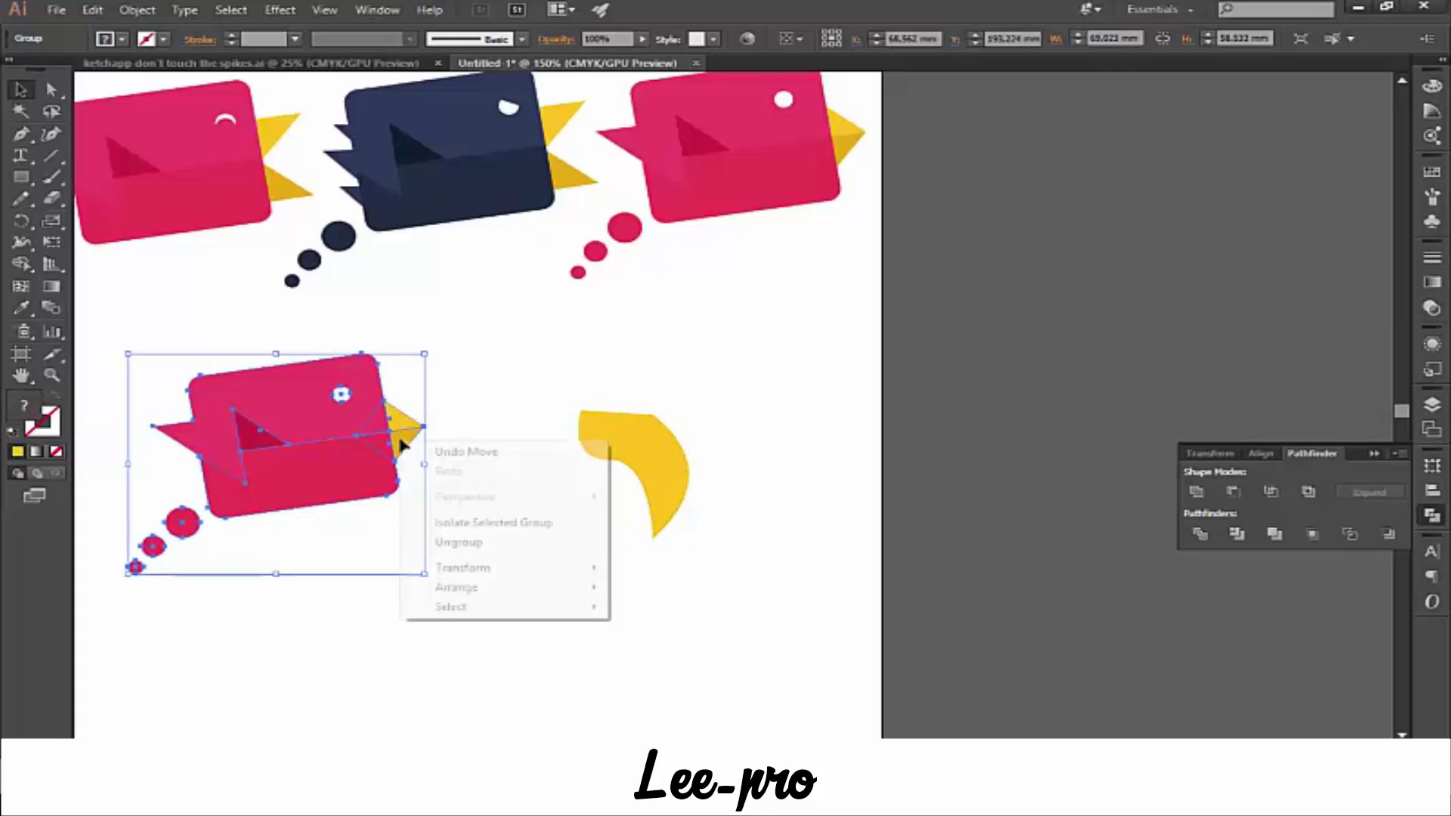
left_click(450, 542)
left_click(511, 612)
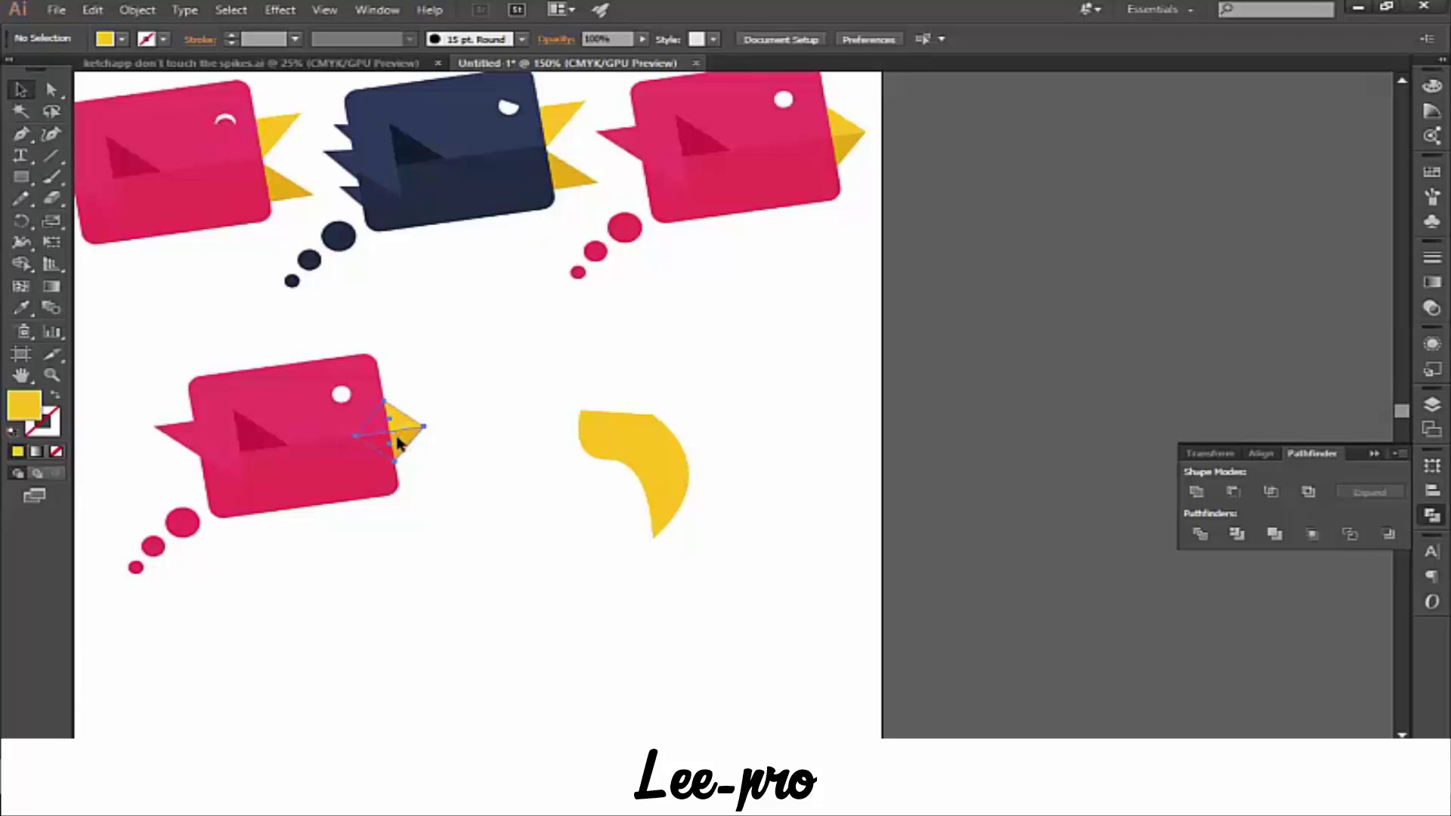
right_click(399, 442)
left_click(454, 537)
left_click(433, 594)
- Move the beak's top triangle against the yellow hook and adjust its position
left_click(399, 442)
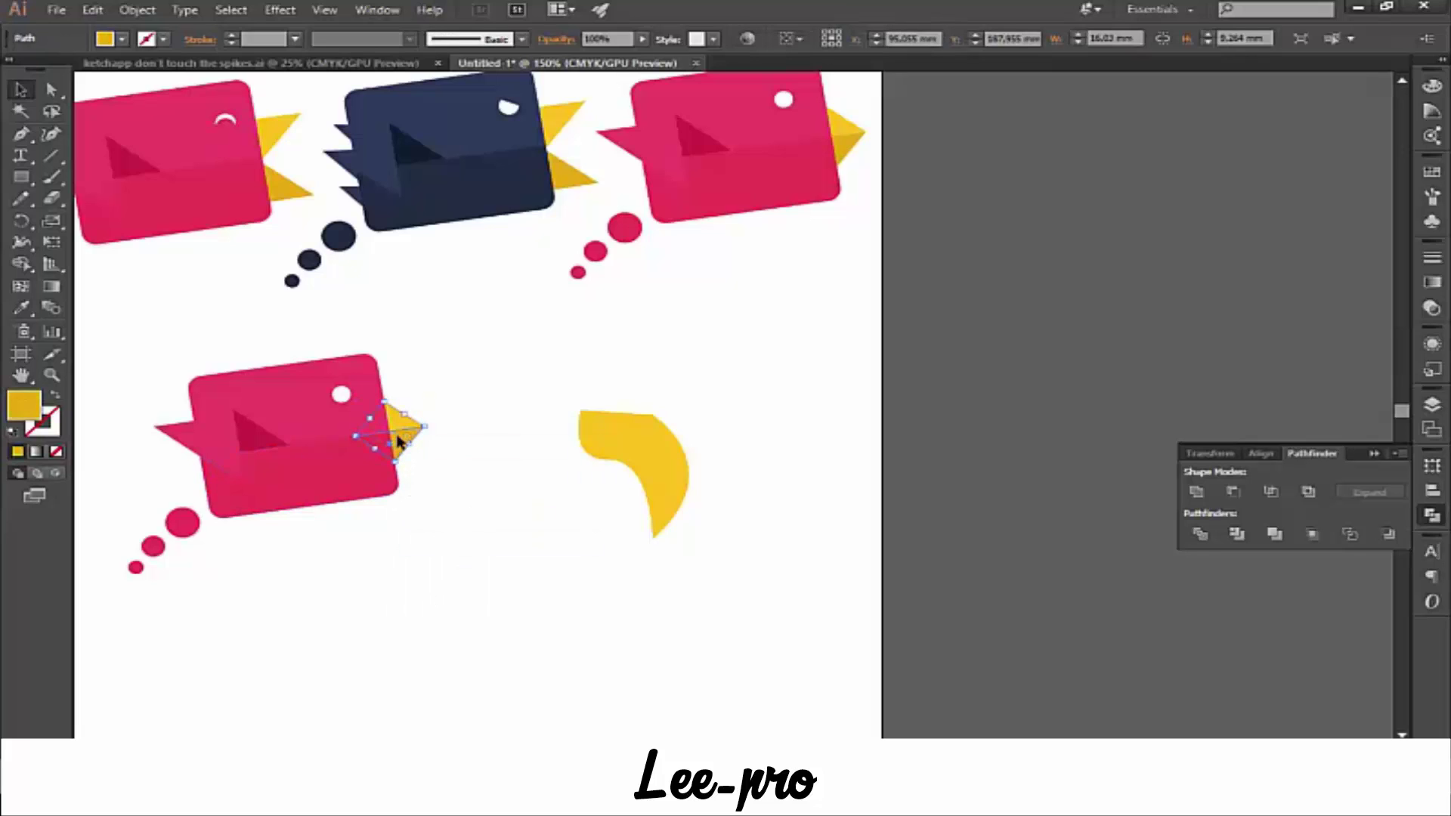
left_click(464, 550)
mouse_move(398, 441)
left_mouse_down()
mouse_move(644, 488)
mouse_move(613, 472)
mouse_move(616, 488)
mouse_move(570, 453)
mouse_move(606, 480)
mouse_move(583, 484)
mouse_move(586, 520)
mouse_move(611, 483)
left_mouse_up()
left_click(609, 541)
left_click(518, 506)
left_click(586, 521)
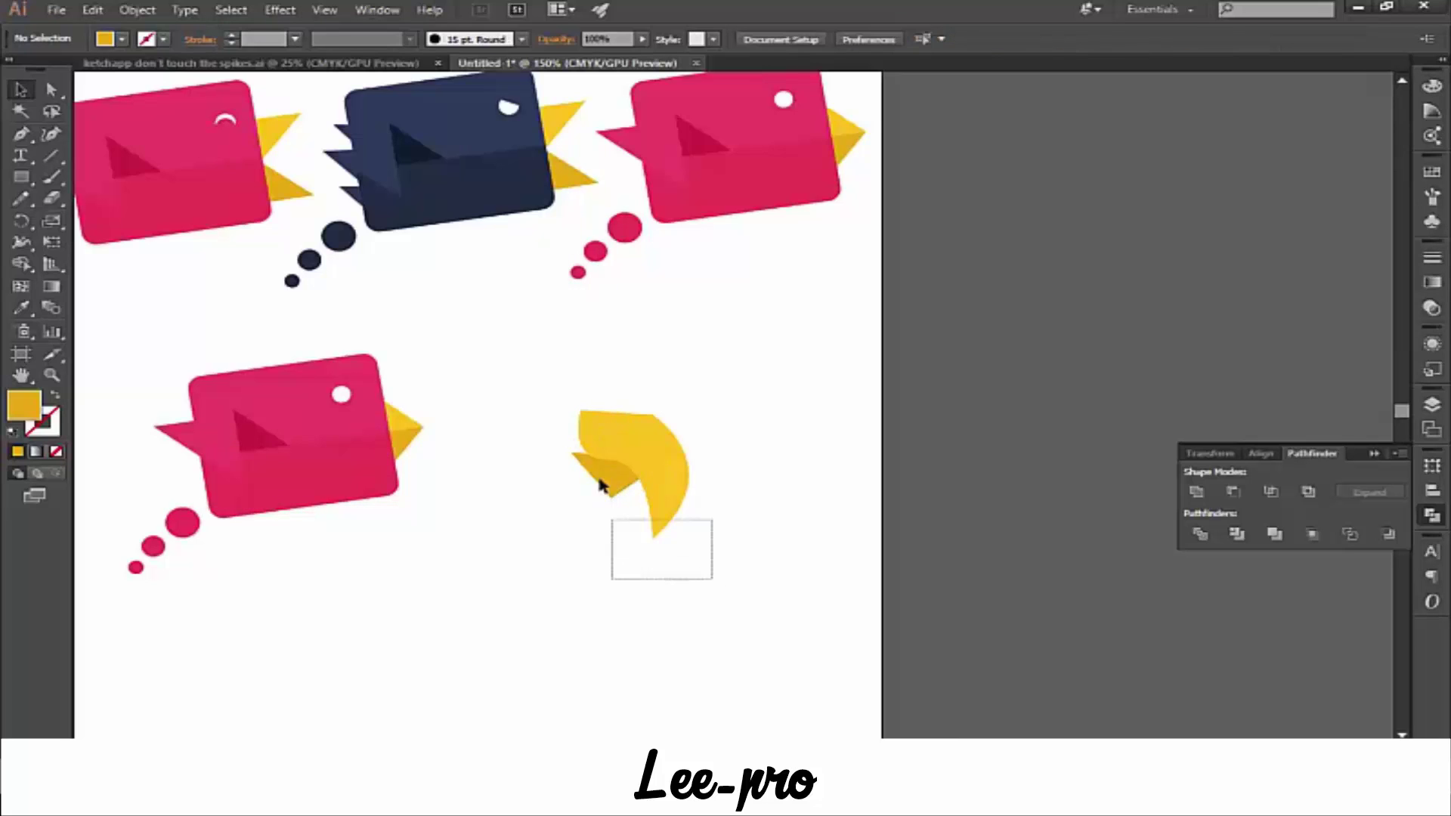
- Group the two yellow beak pieces and move the group further right
left_click_drag(712, 578, 557, 379)
right_click(647, 435)
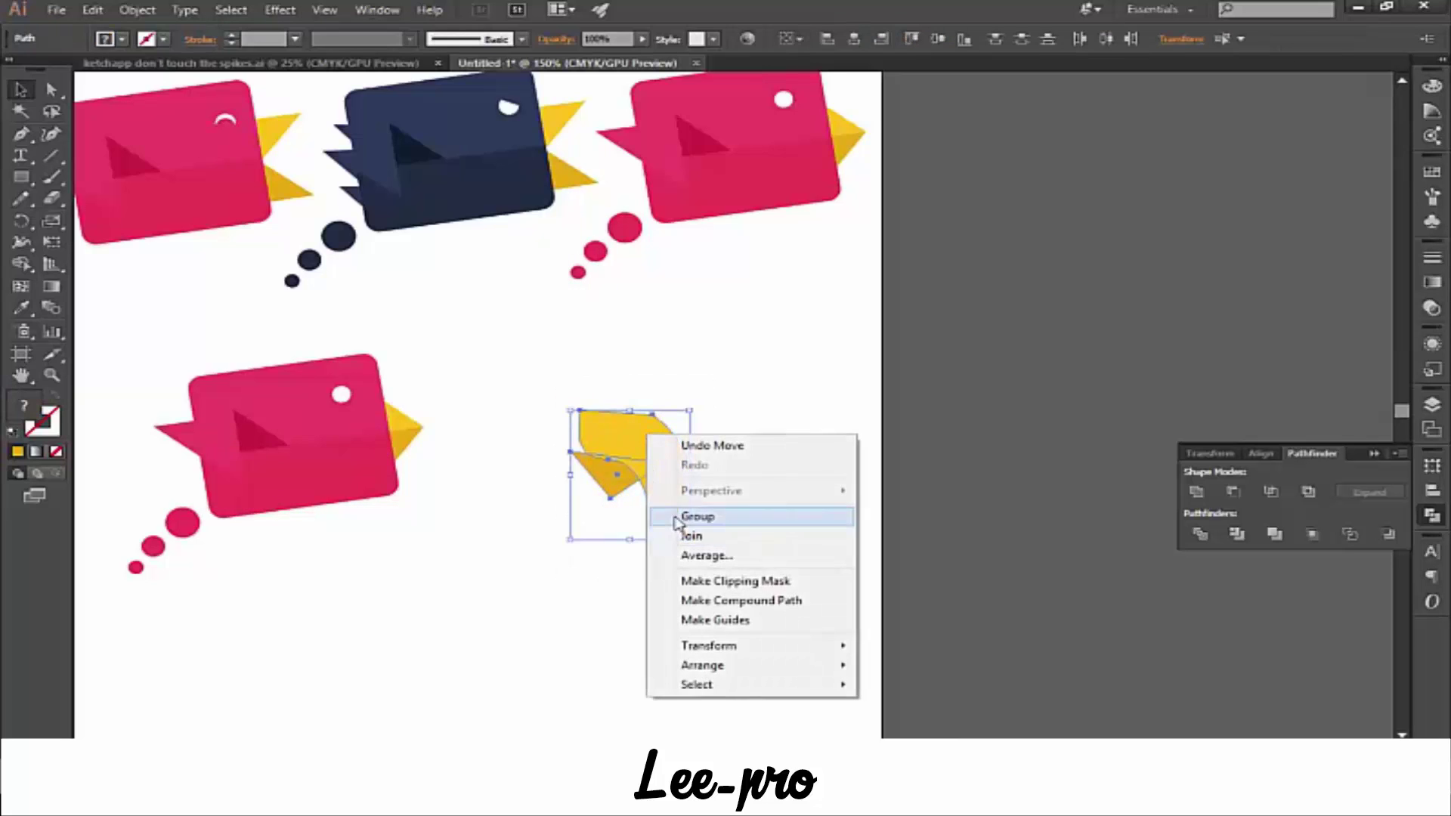
left_click(677, 518)
left_click_drag(627, 469, 782, 461)
left_click(582, 535)
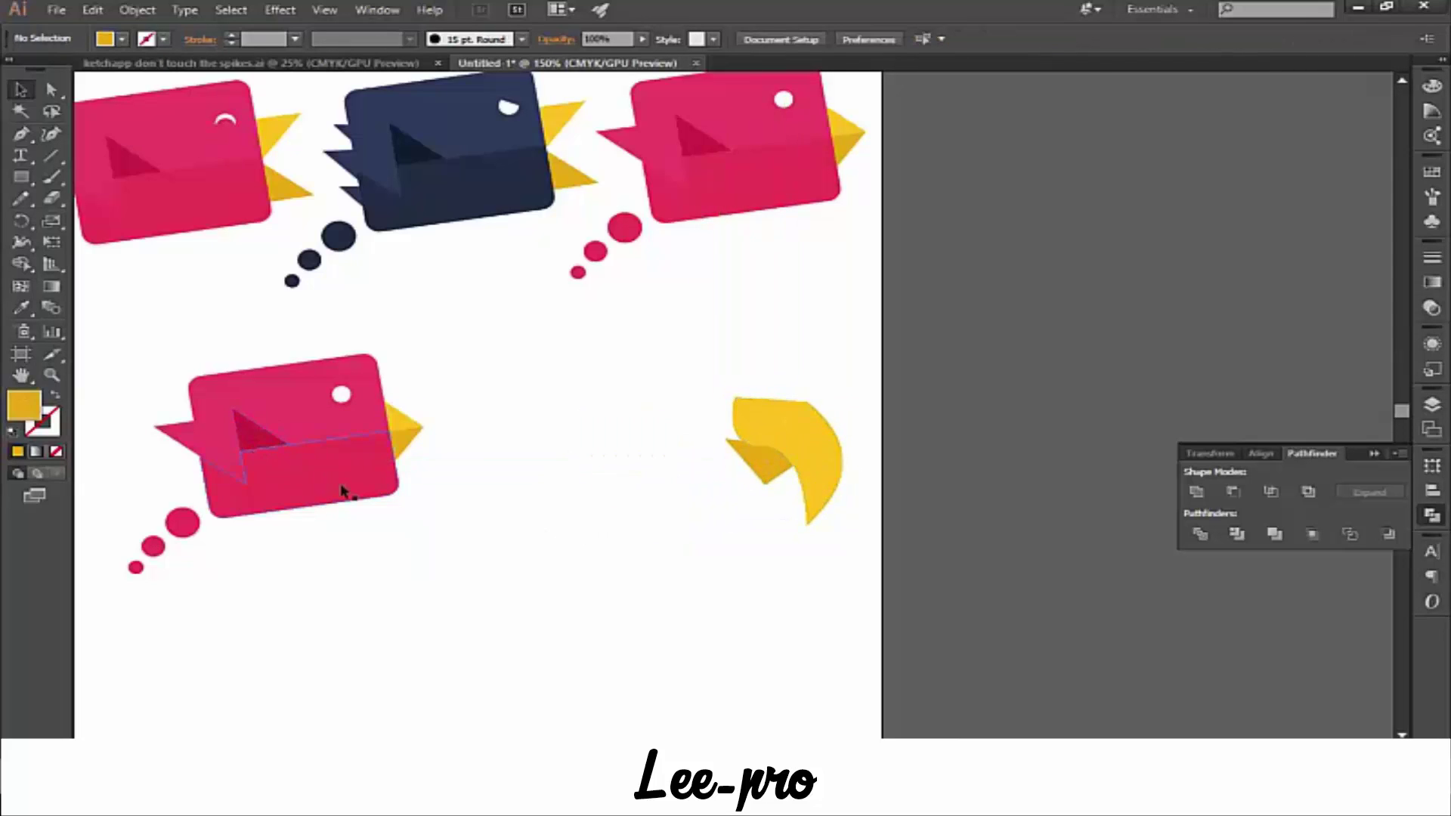
- Delete the tail point from the lower bird's body
left_click_drag(378, 561, 479, 567)
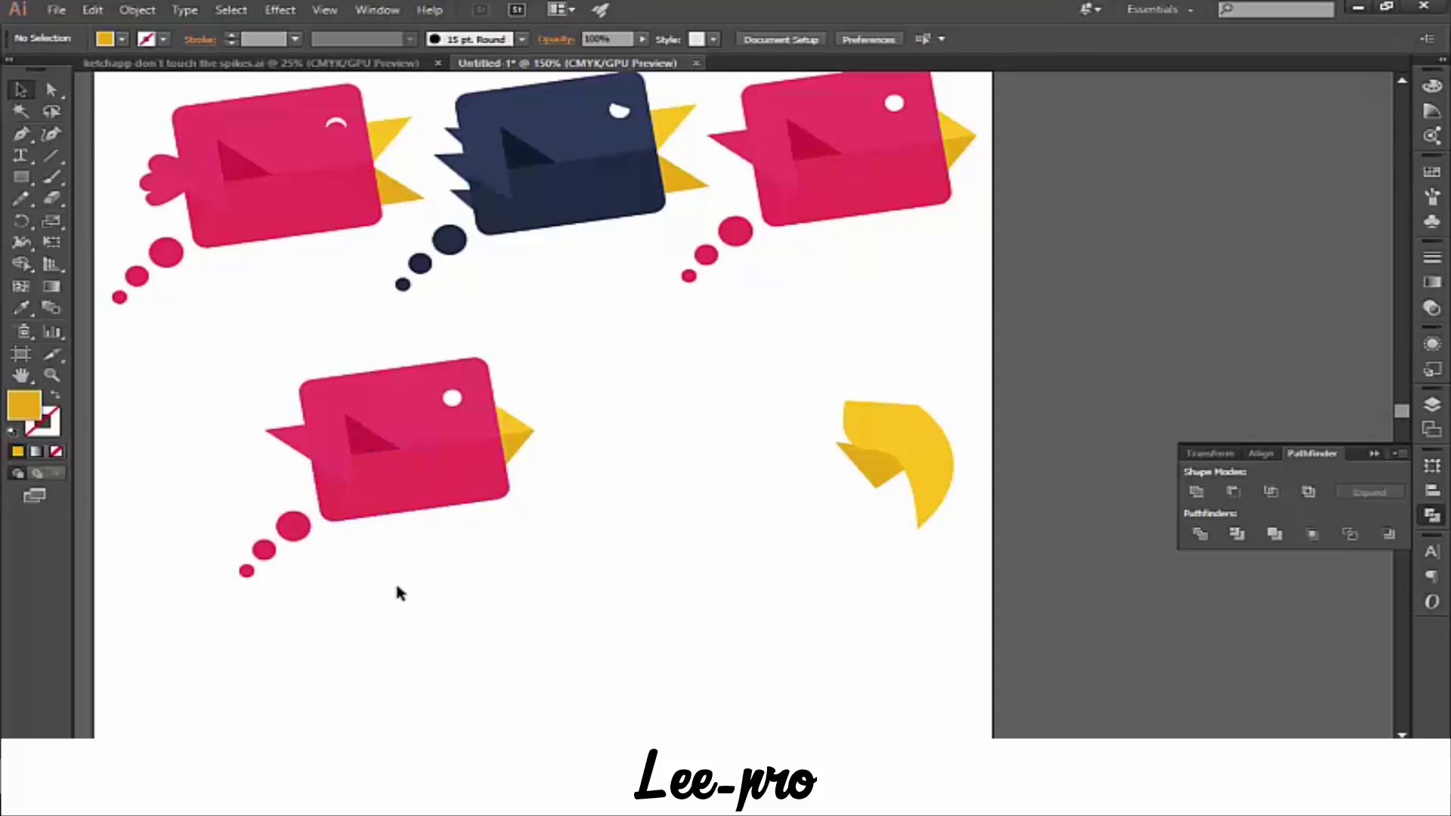
left_click(415, 424)
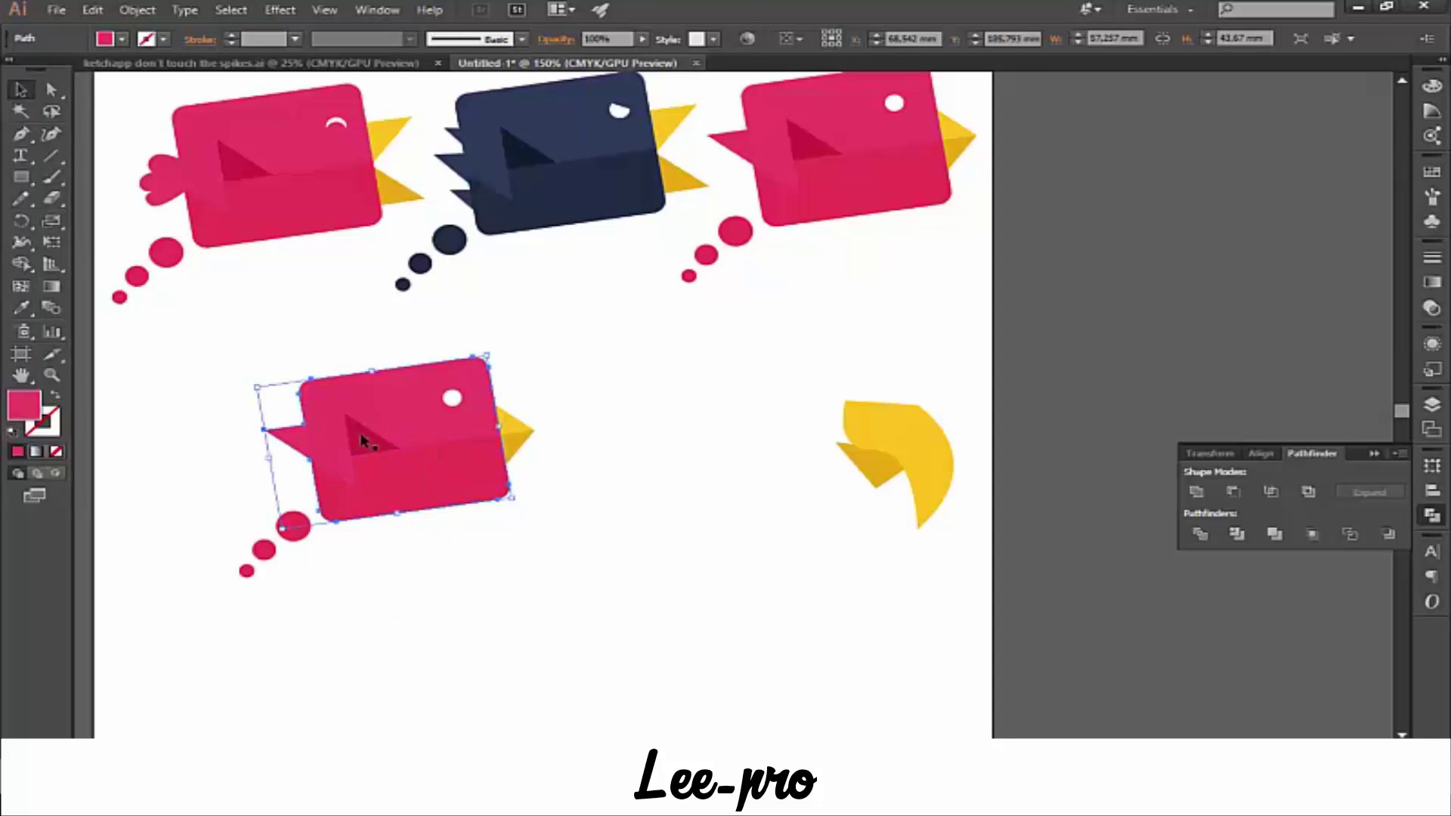
left_click(21, 134)
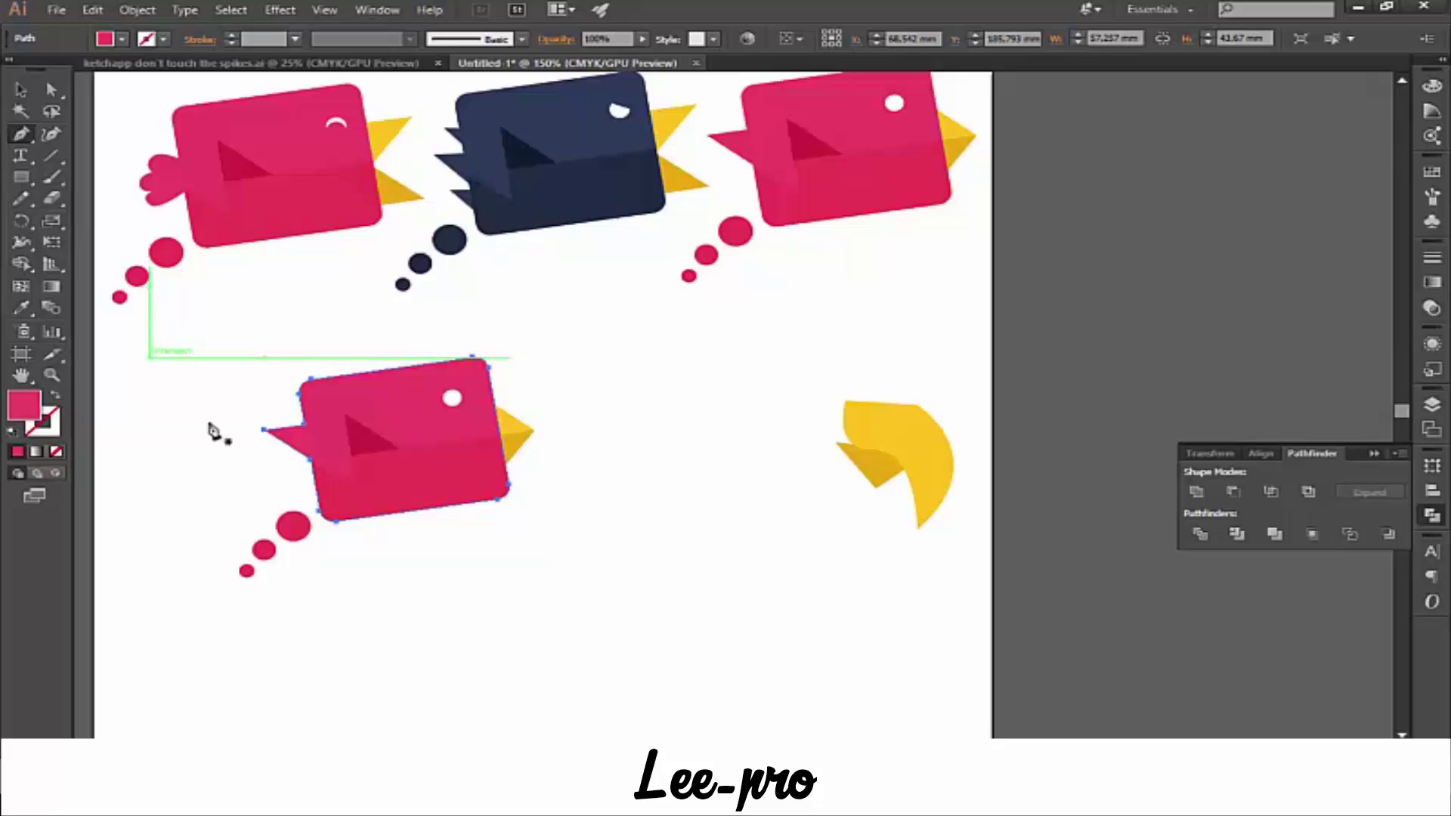
left_click(264, 434)
key("v")
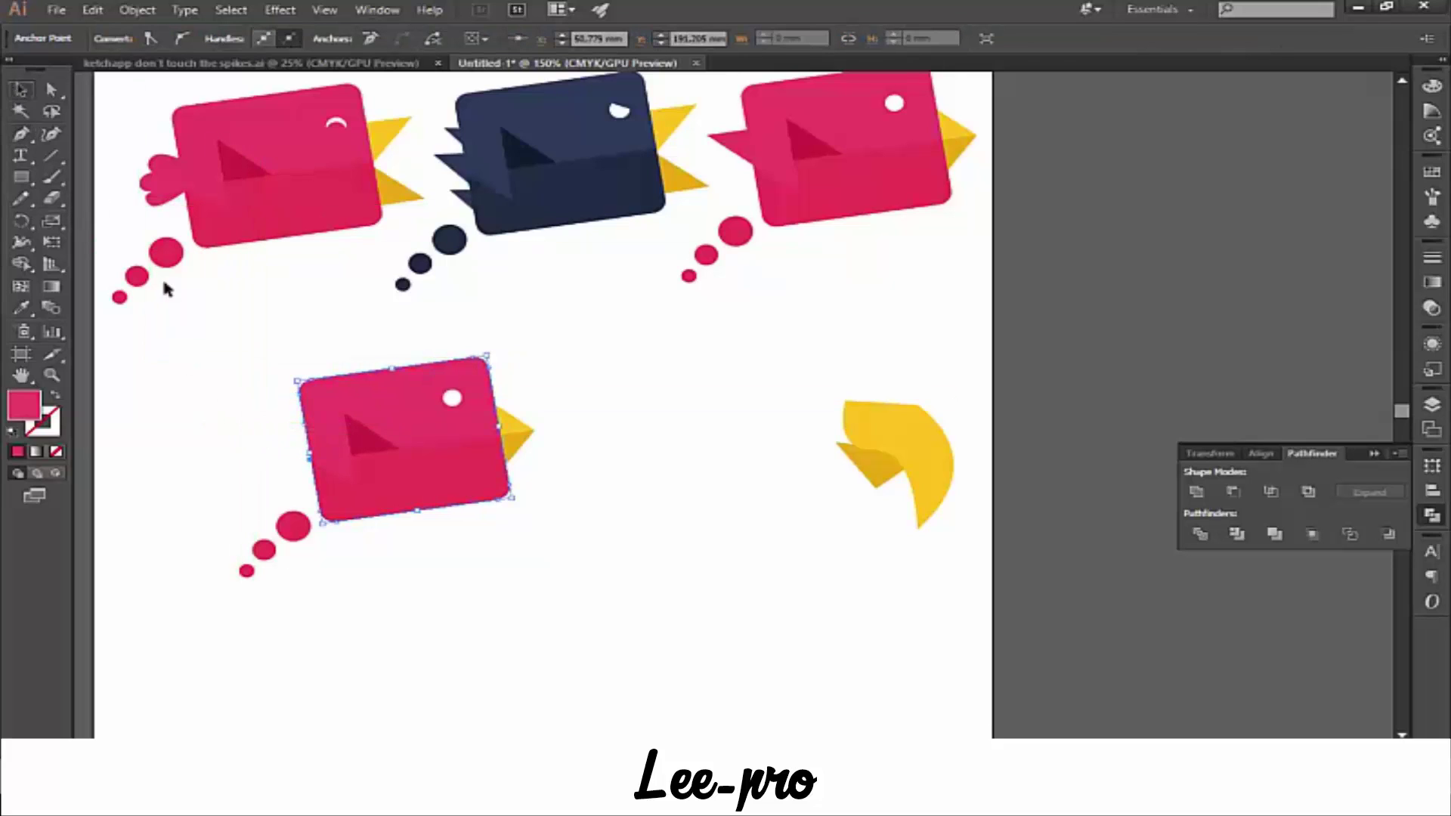
left_click(251, 490)
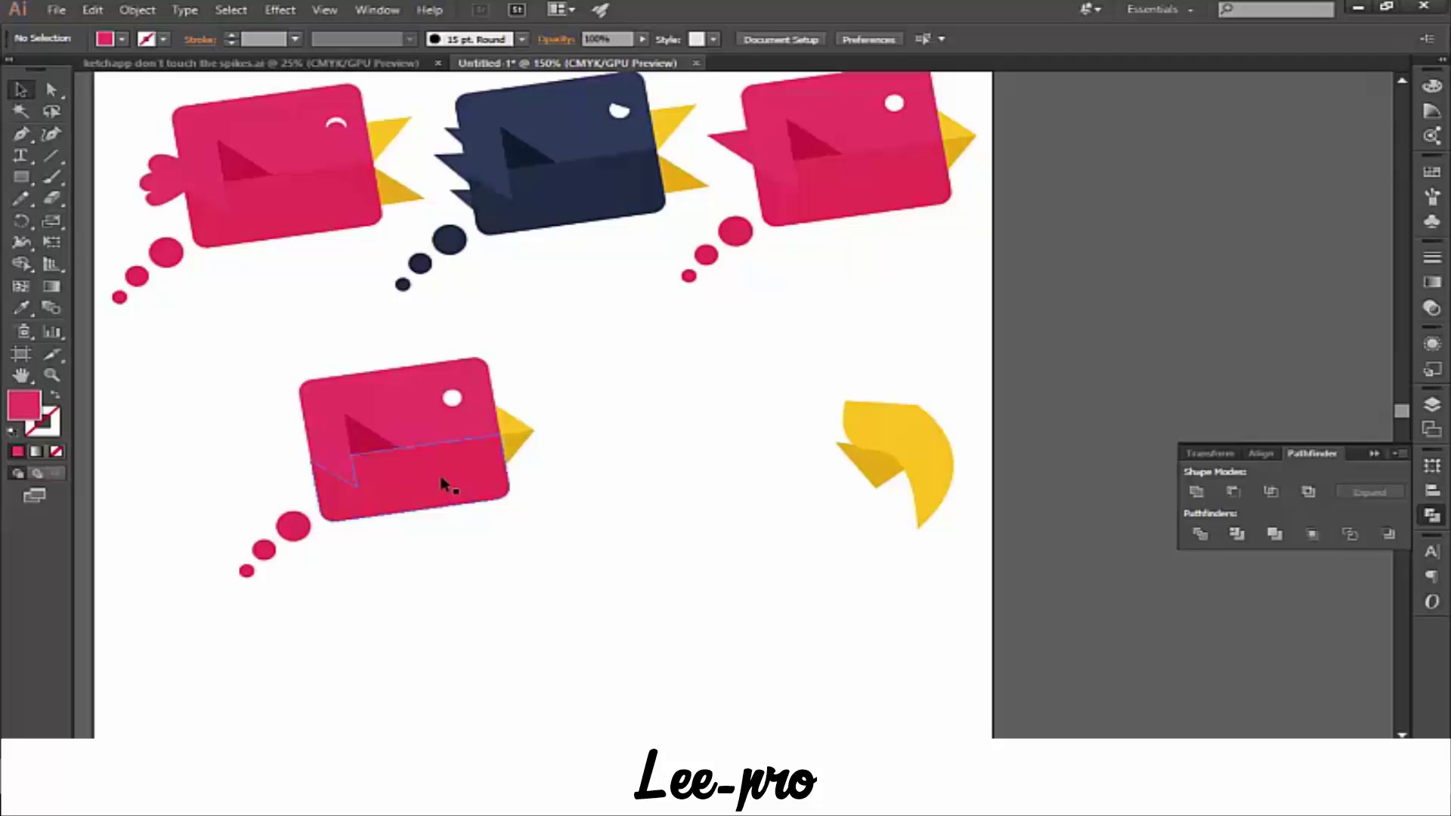
- Recolour the bird's upper body piece to purple
left_click(393, 412)
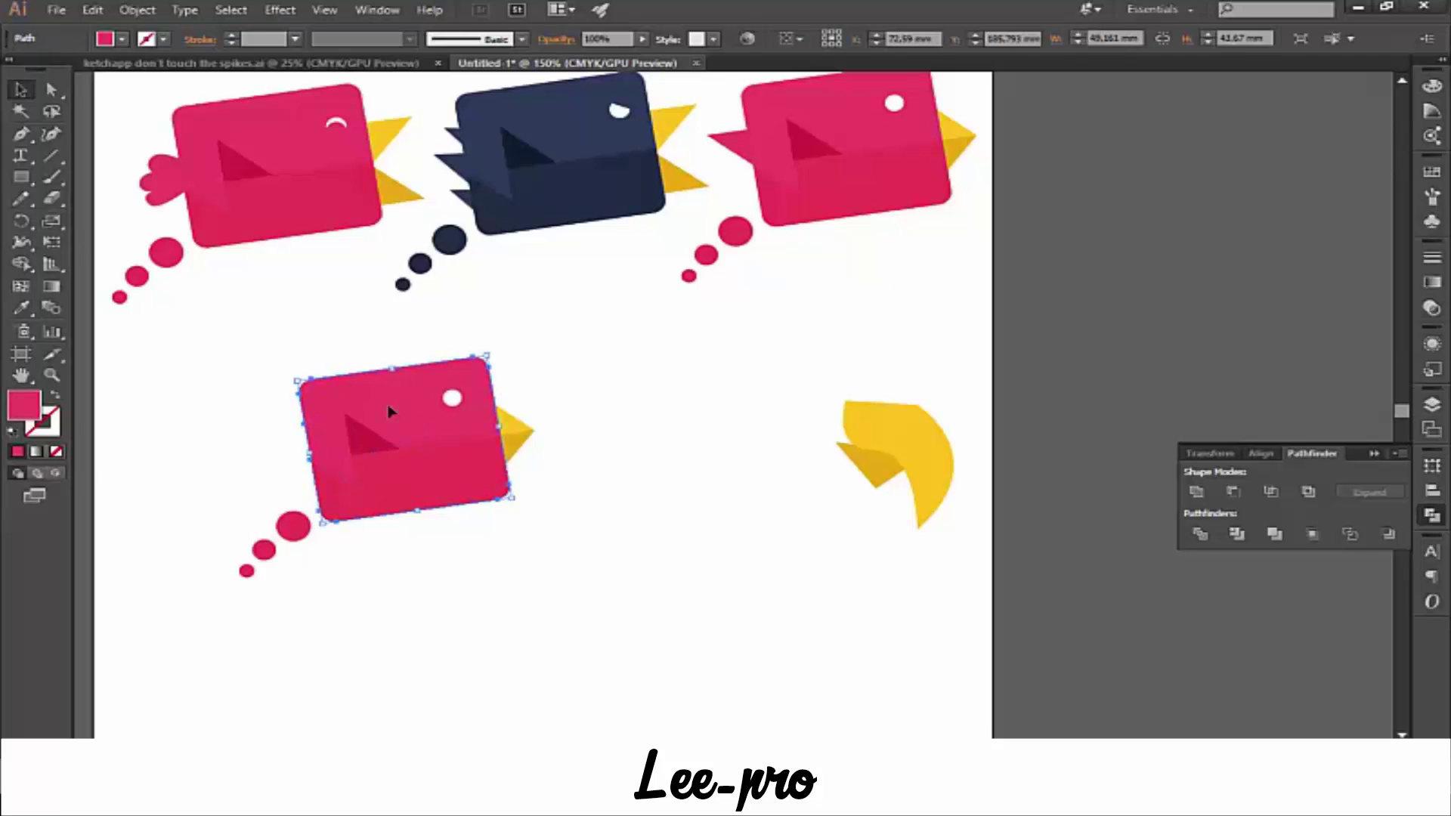
double_click(26, 415)
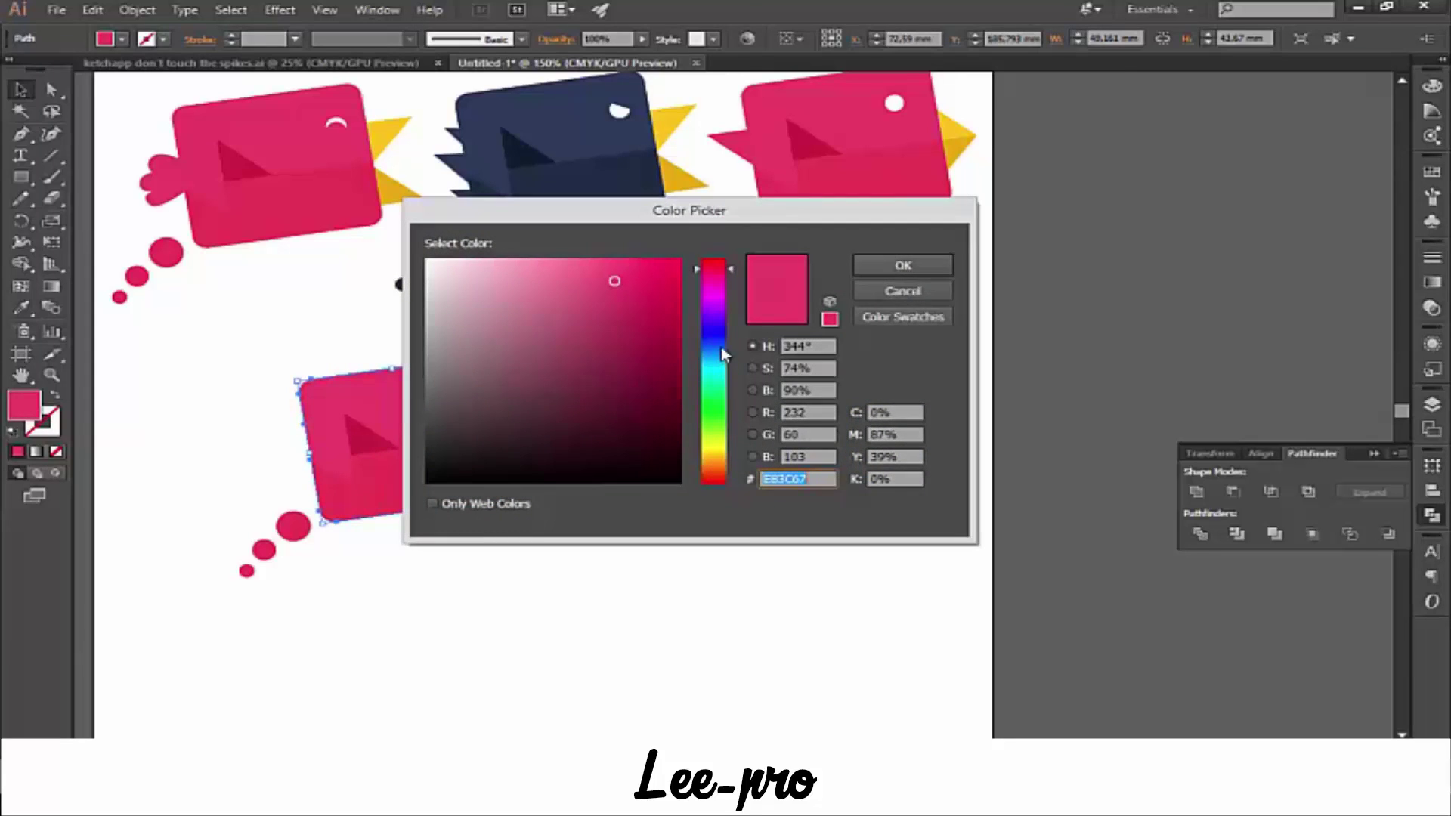
left_click_drag(721, 346, 724, 325)
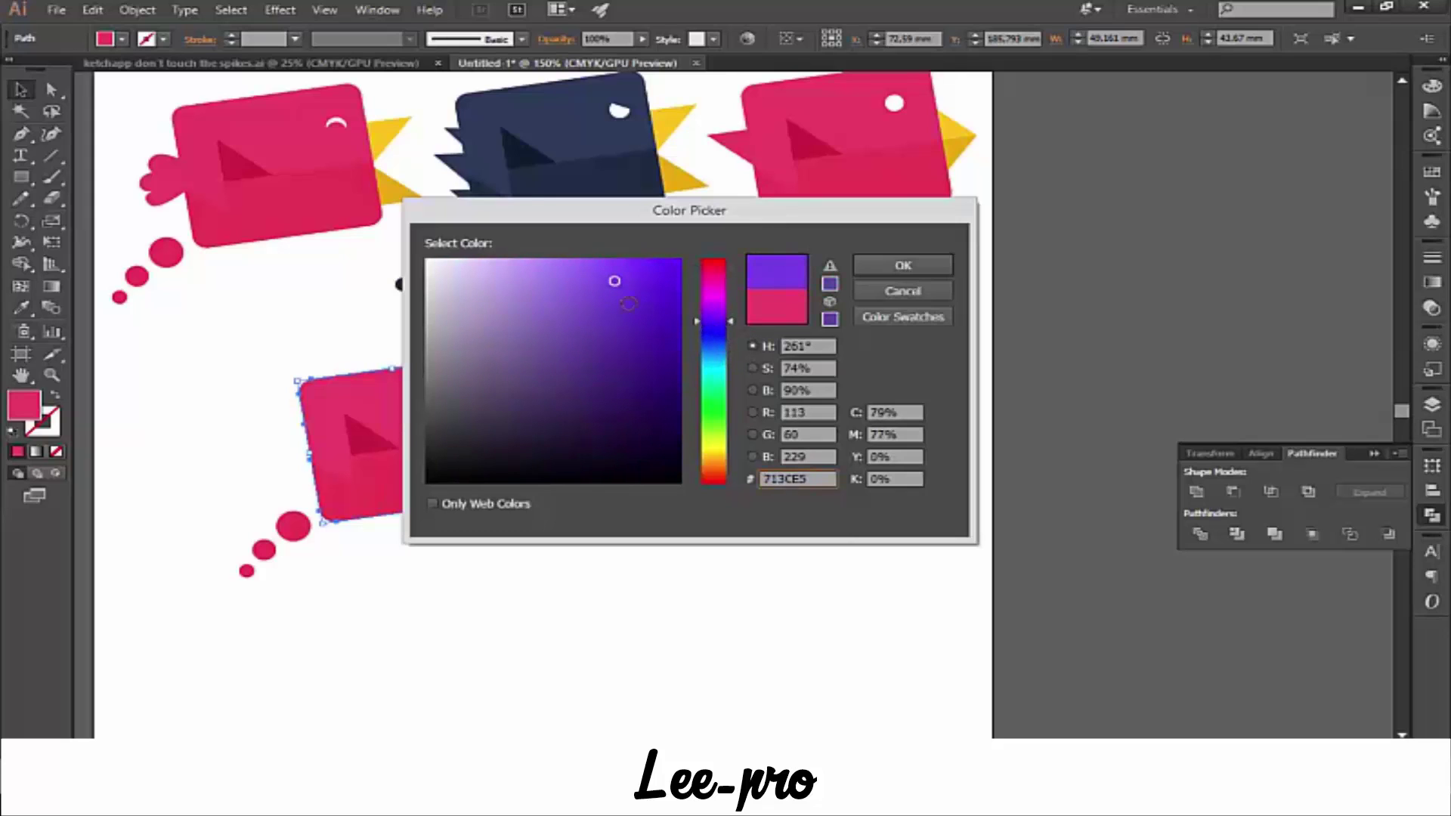
left_click_drag(613, 284, 610, 298)
left_click(874, 267)
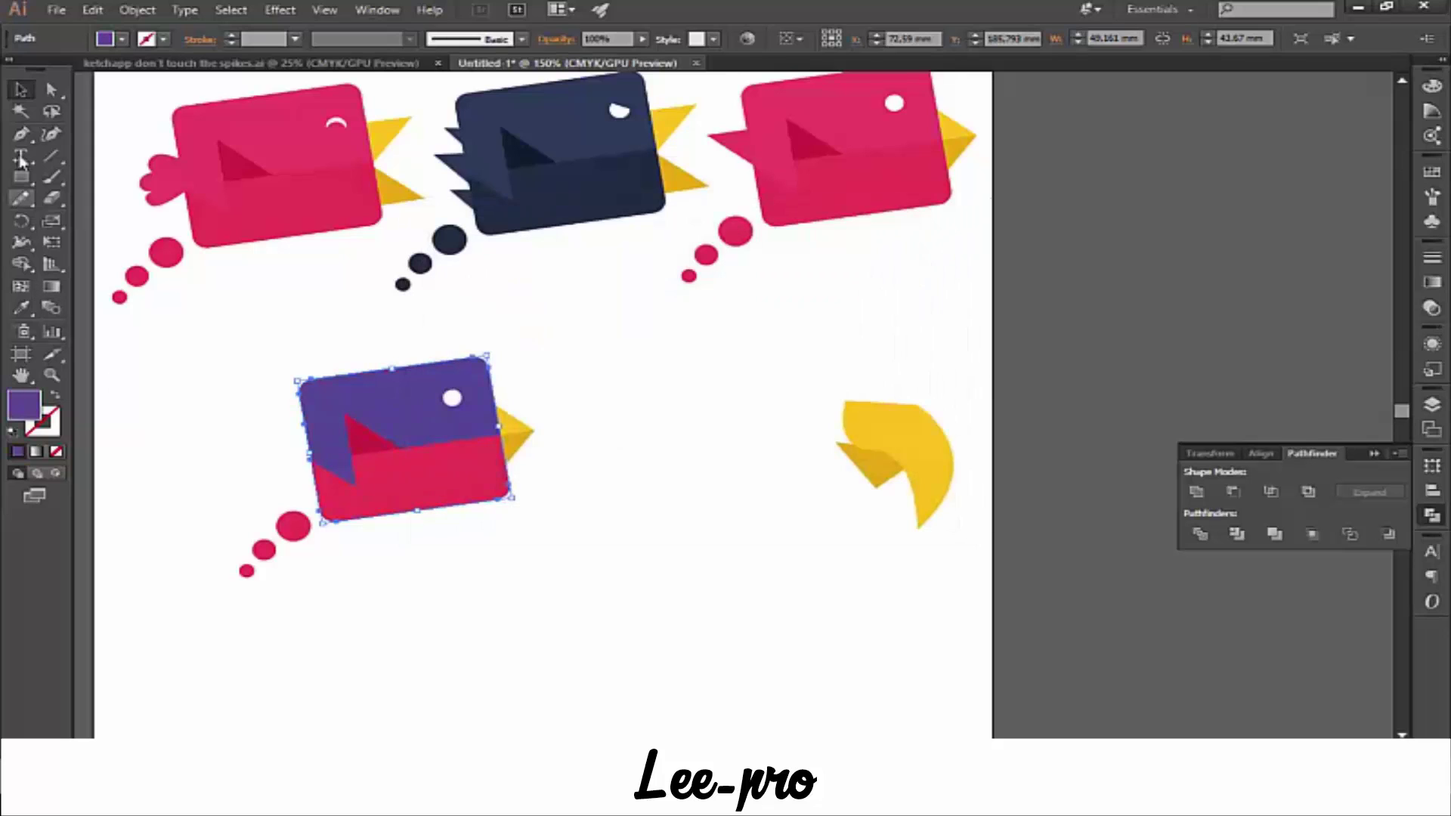
- Give the lower body piece the same purple, slightly darkened
left_click(421, 484)
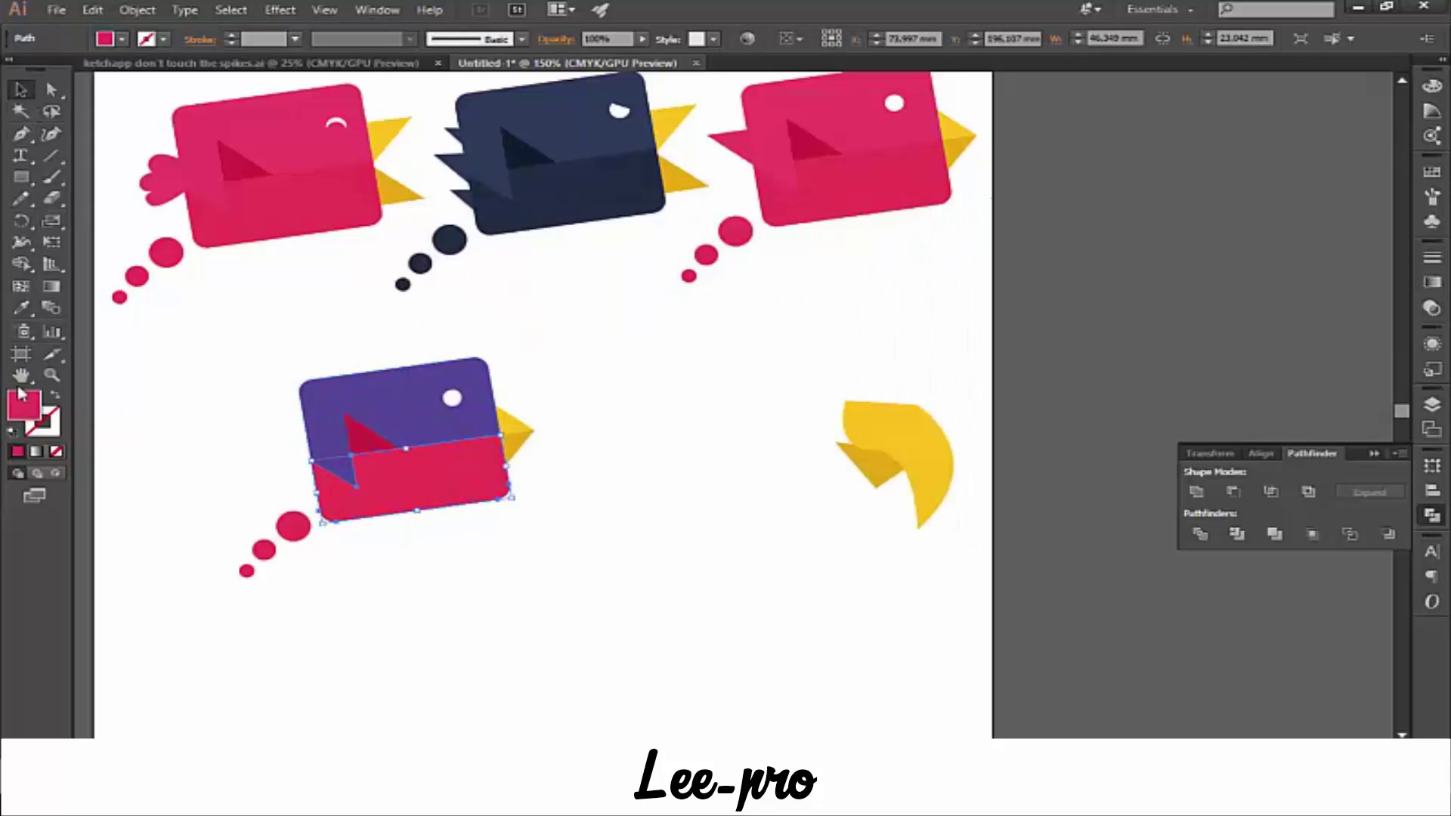
left_click(21, 307)
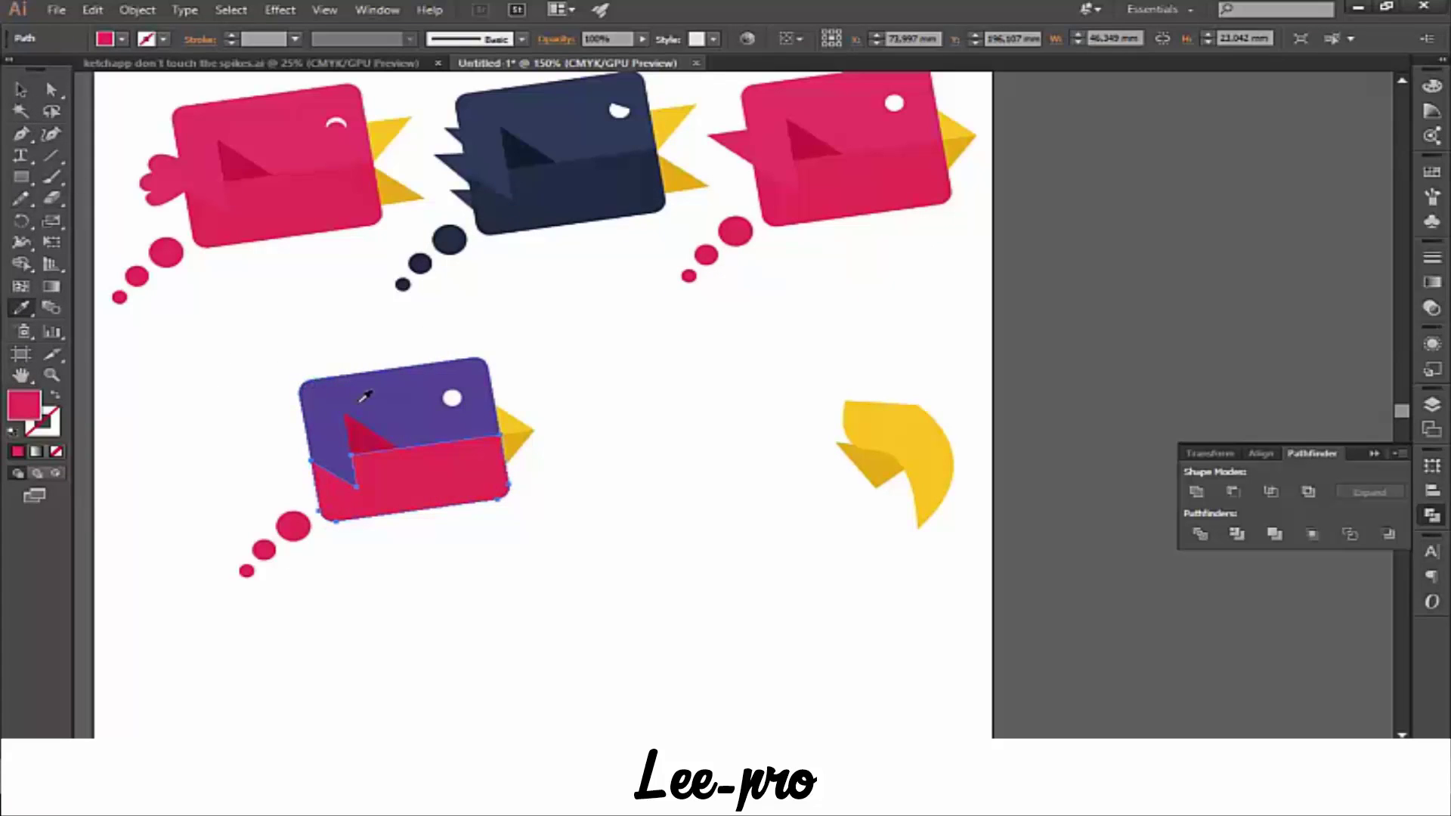
left_click(363, 393)
double_click(24, 407)
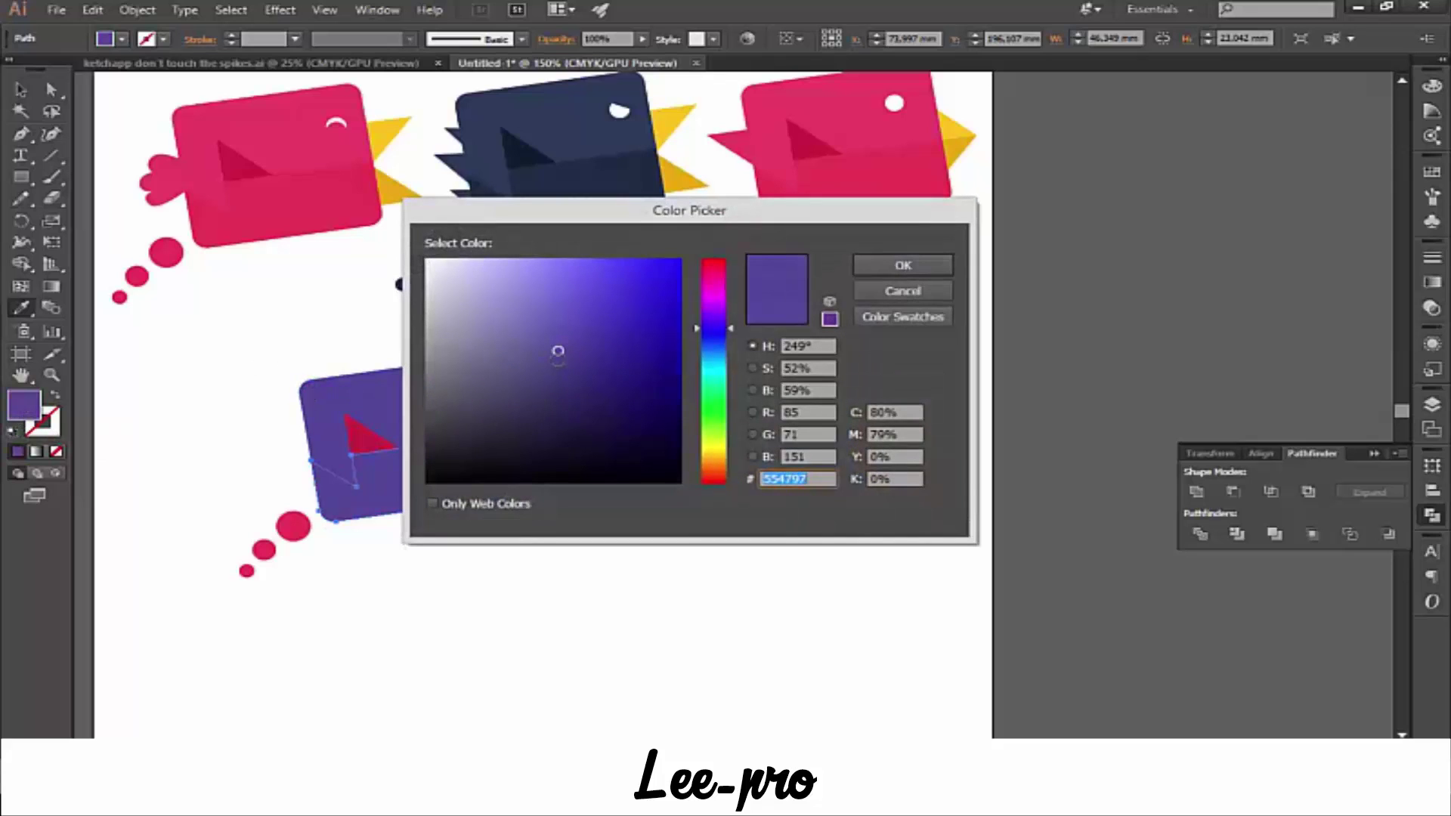
left_click_drag(557, 351, 556, 367)
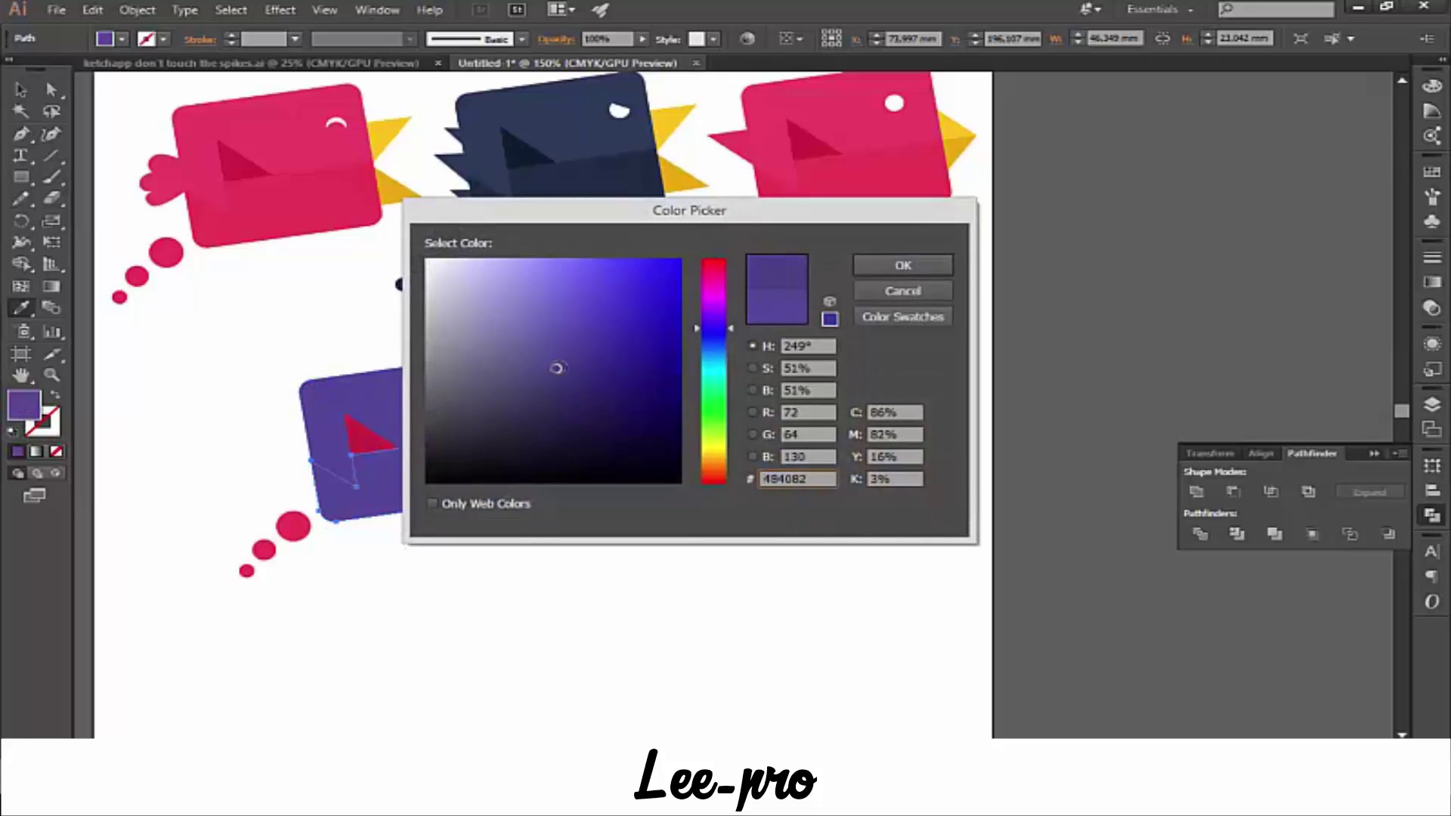
left_click(866, 266)
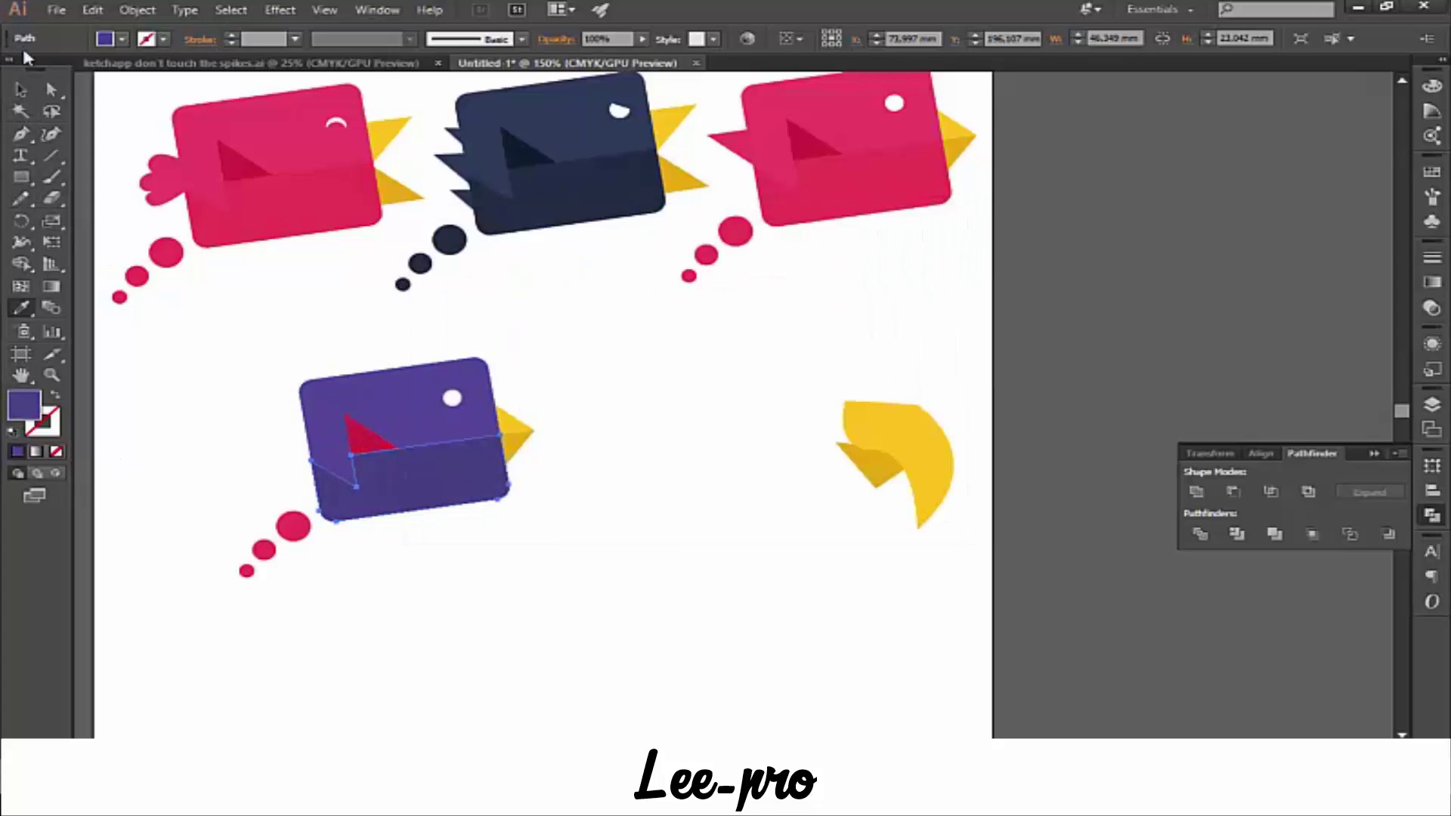
- Recolour the red wing triangle to the darker purple #3D3972
left_click(23, 91)
left_click(359, 442)
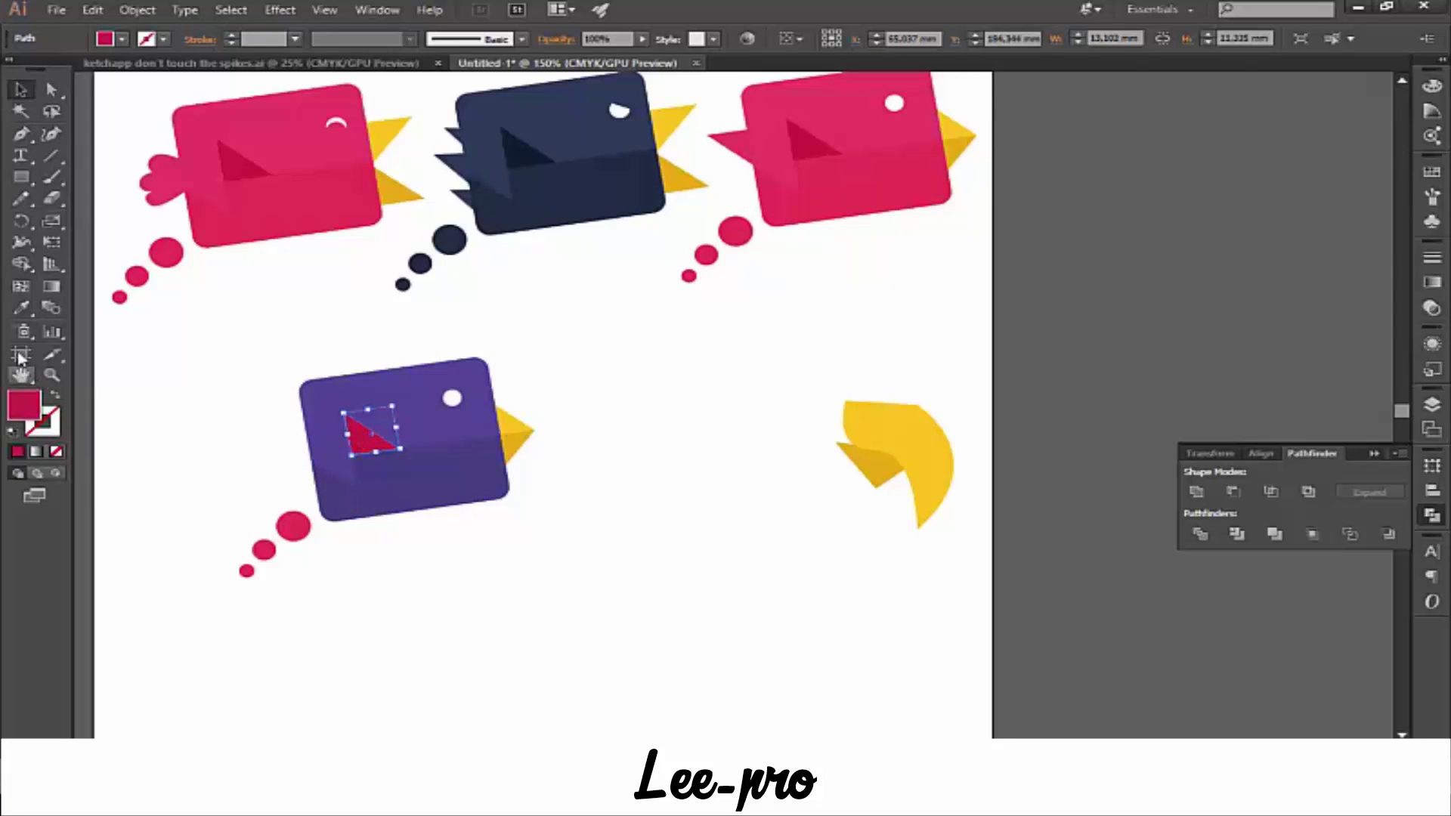
left_click(22, 309)
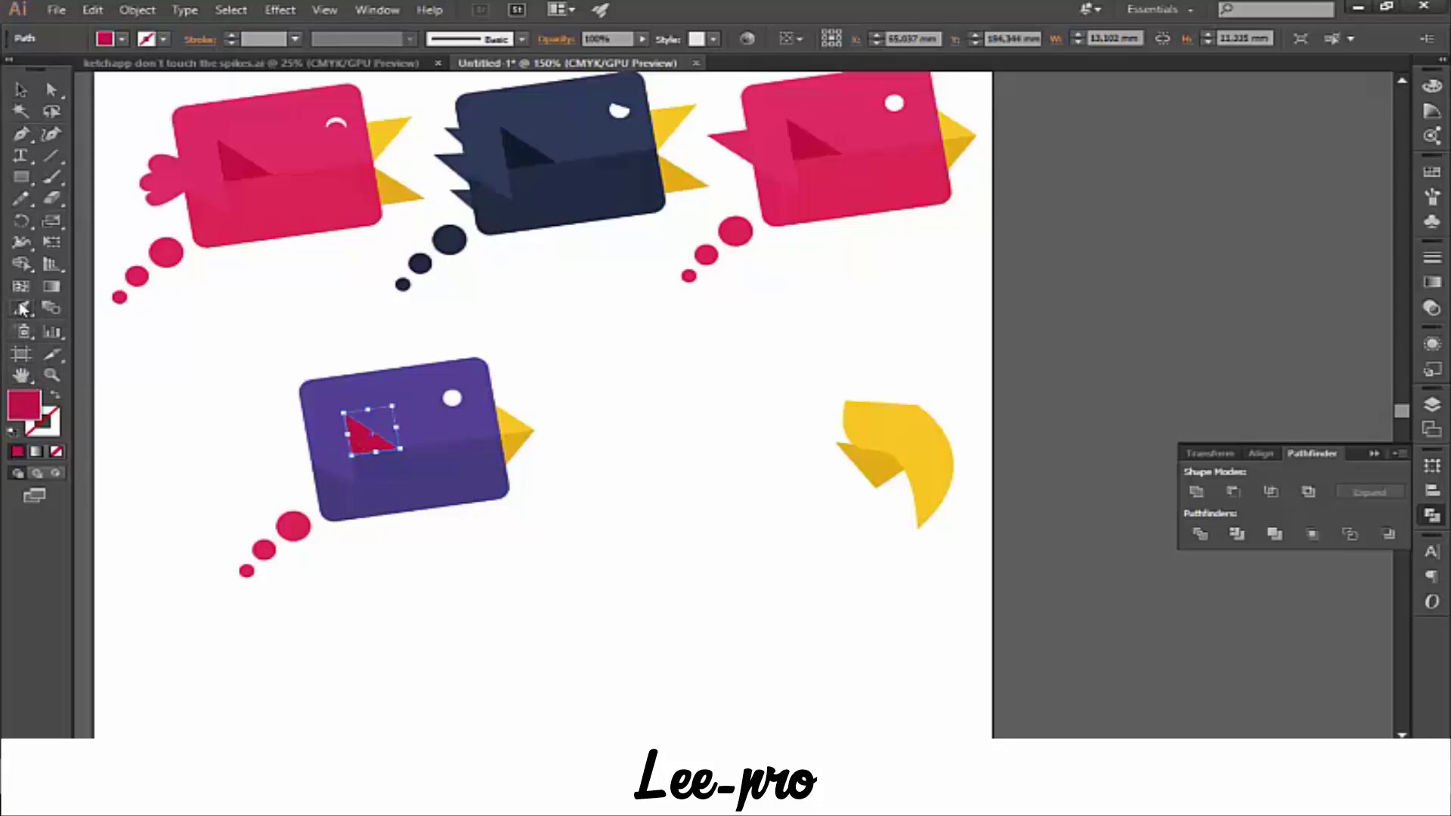
left_click(436, 489)
double_click(30, 412)
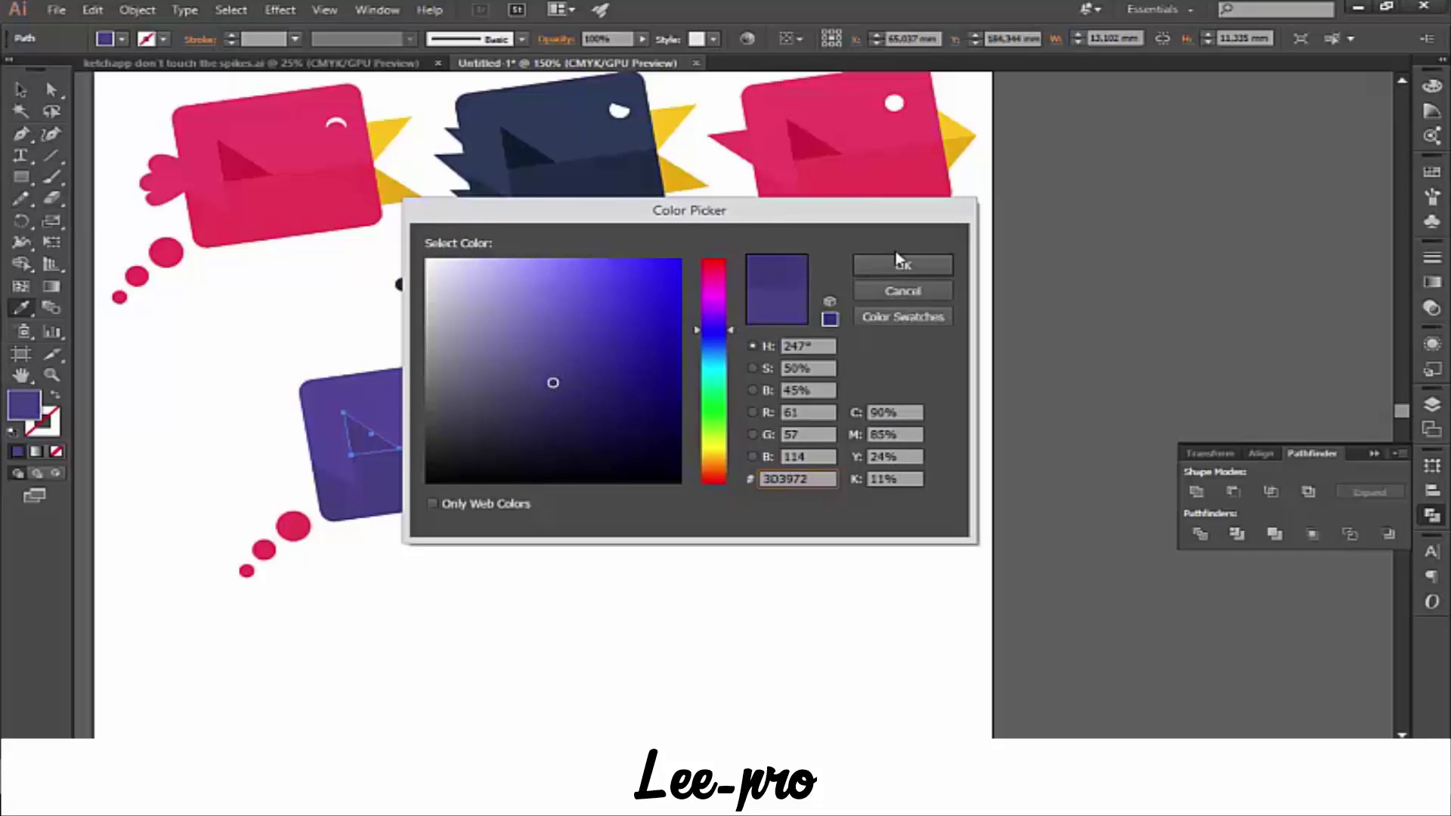
left_click(903, 265)
left_click(21, 90)
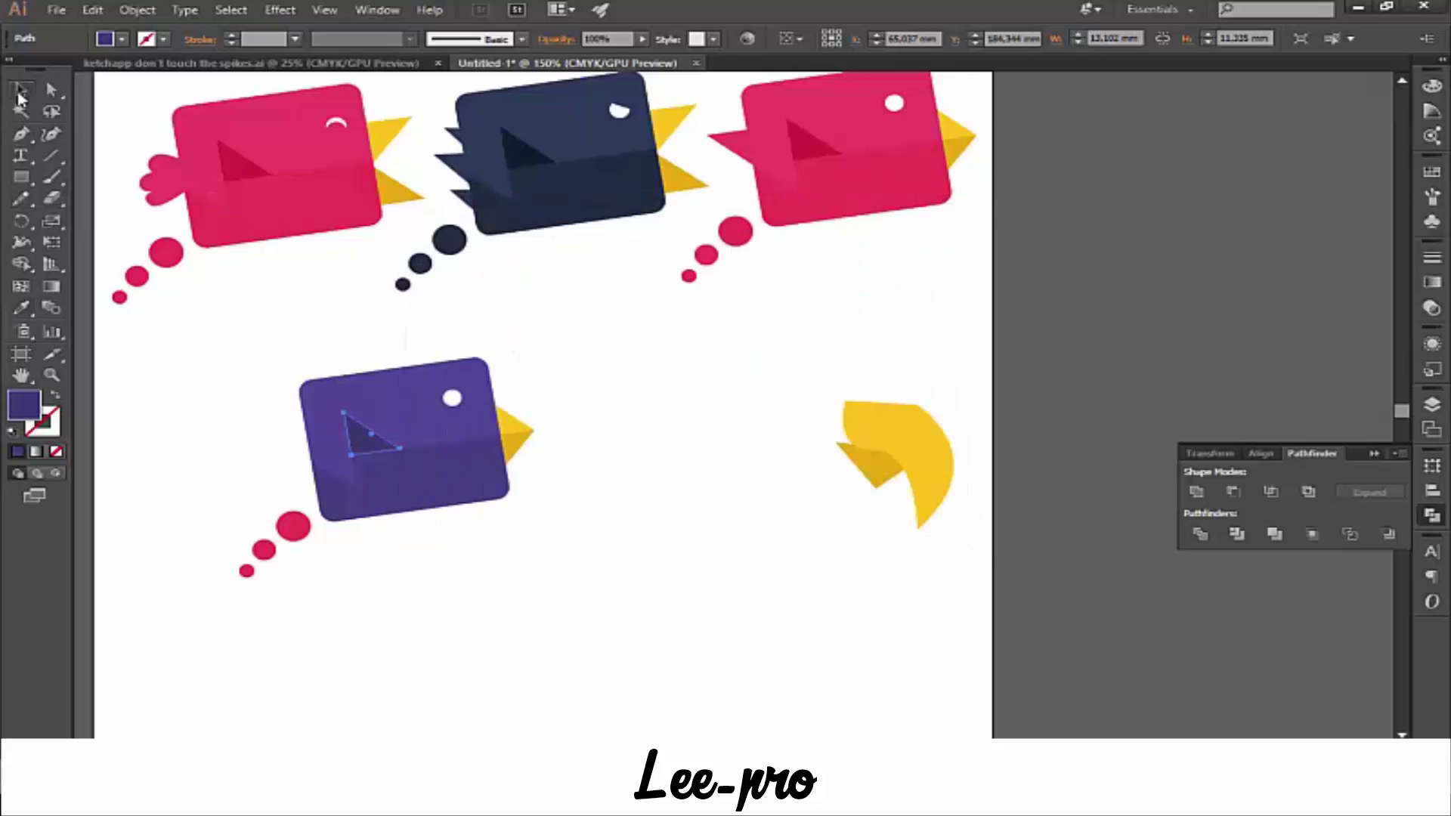
left_click(204, 390)
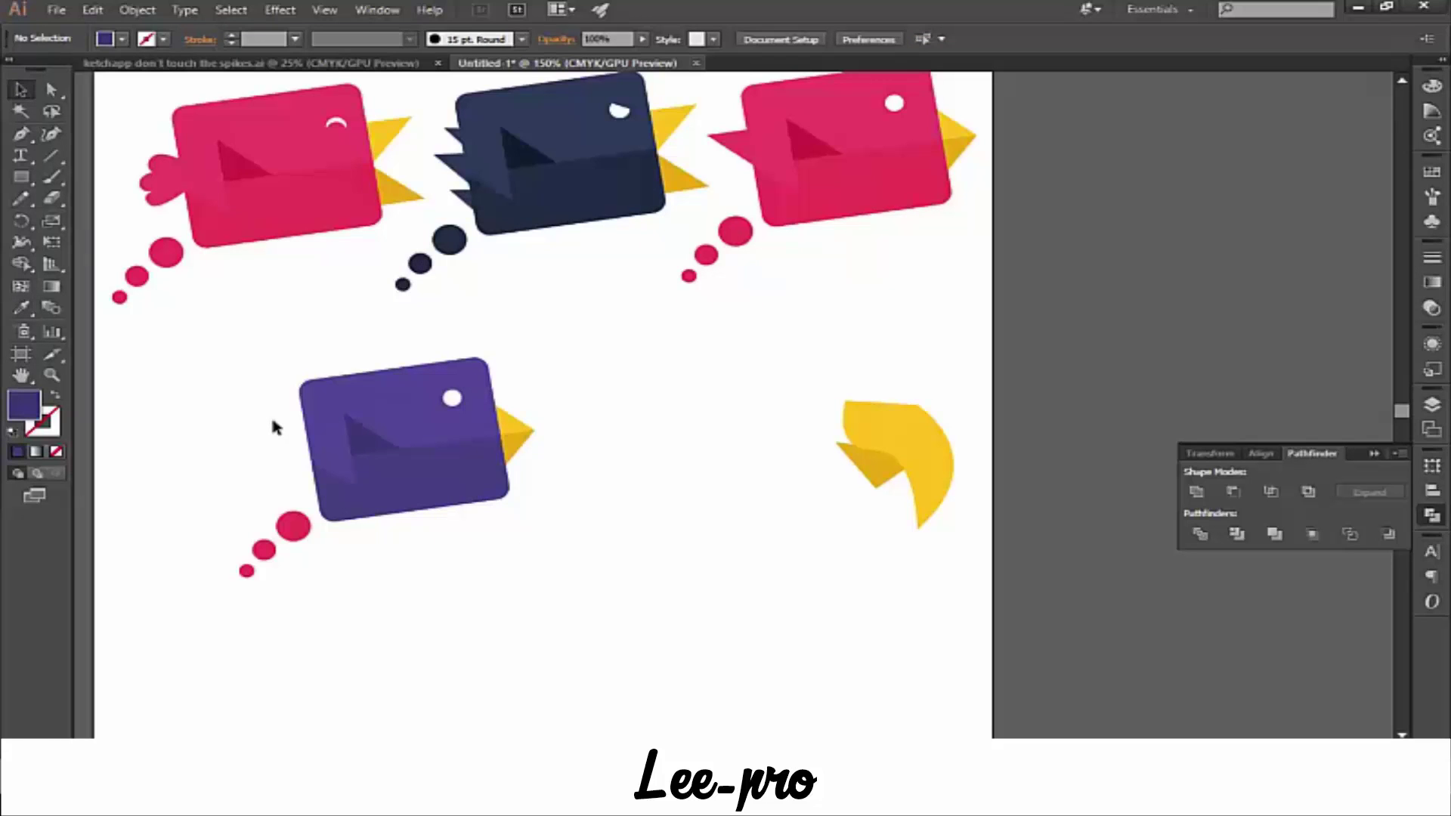
- Enlarge the eye to about 9 mm and make it a 3 pt white ring
left_click(451, 400)
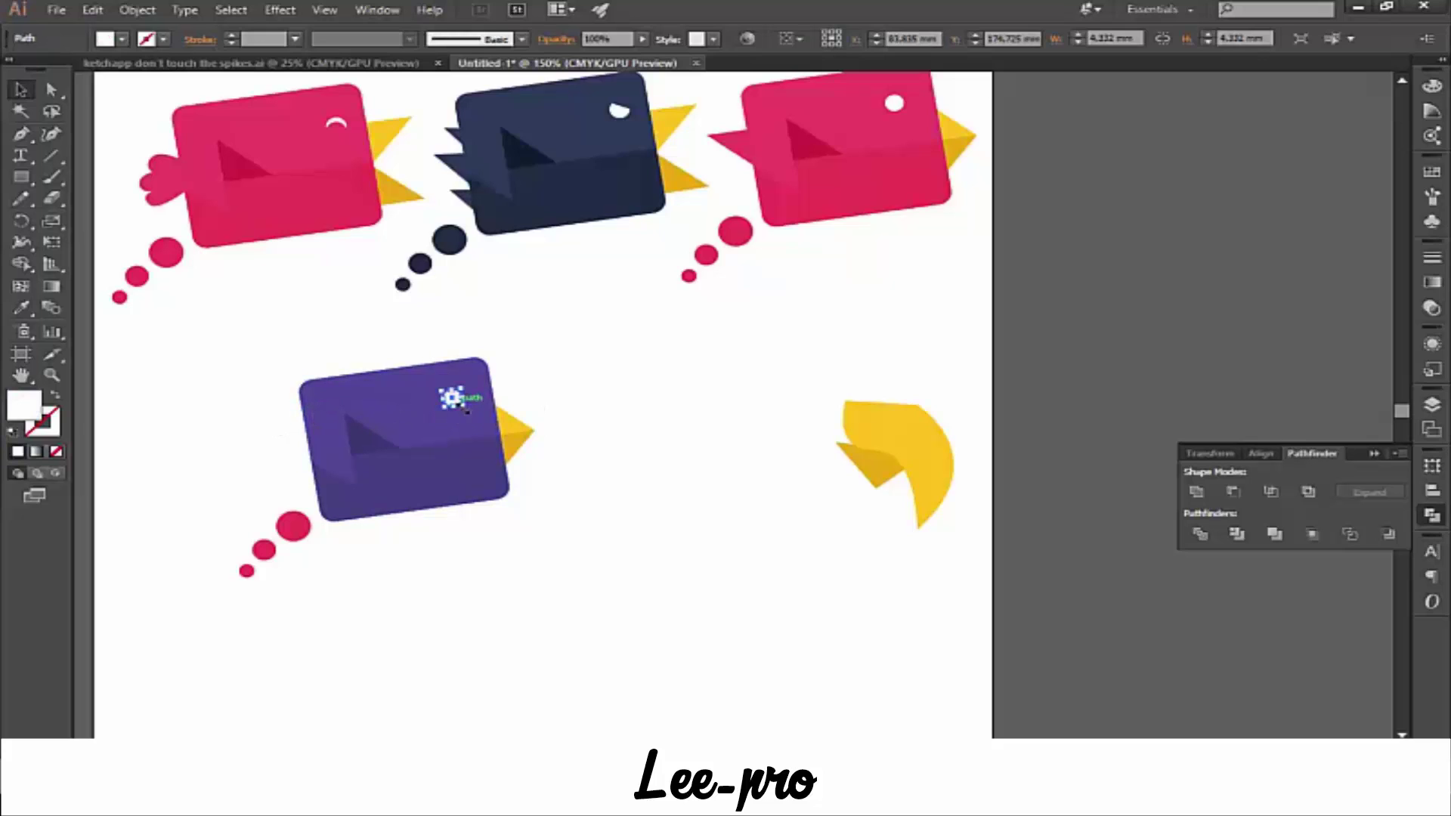
left_click_drag(465, 409, 473, 412)
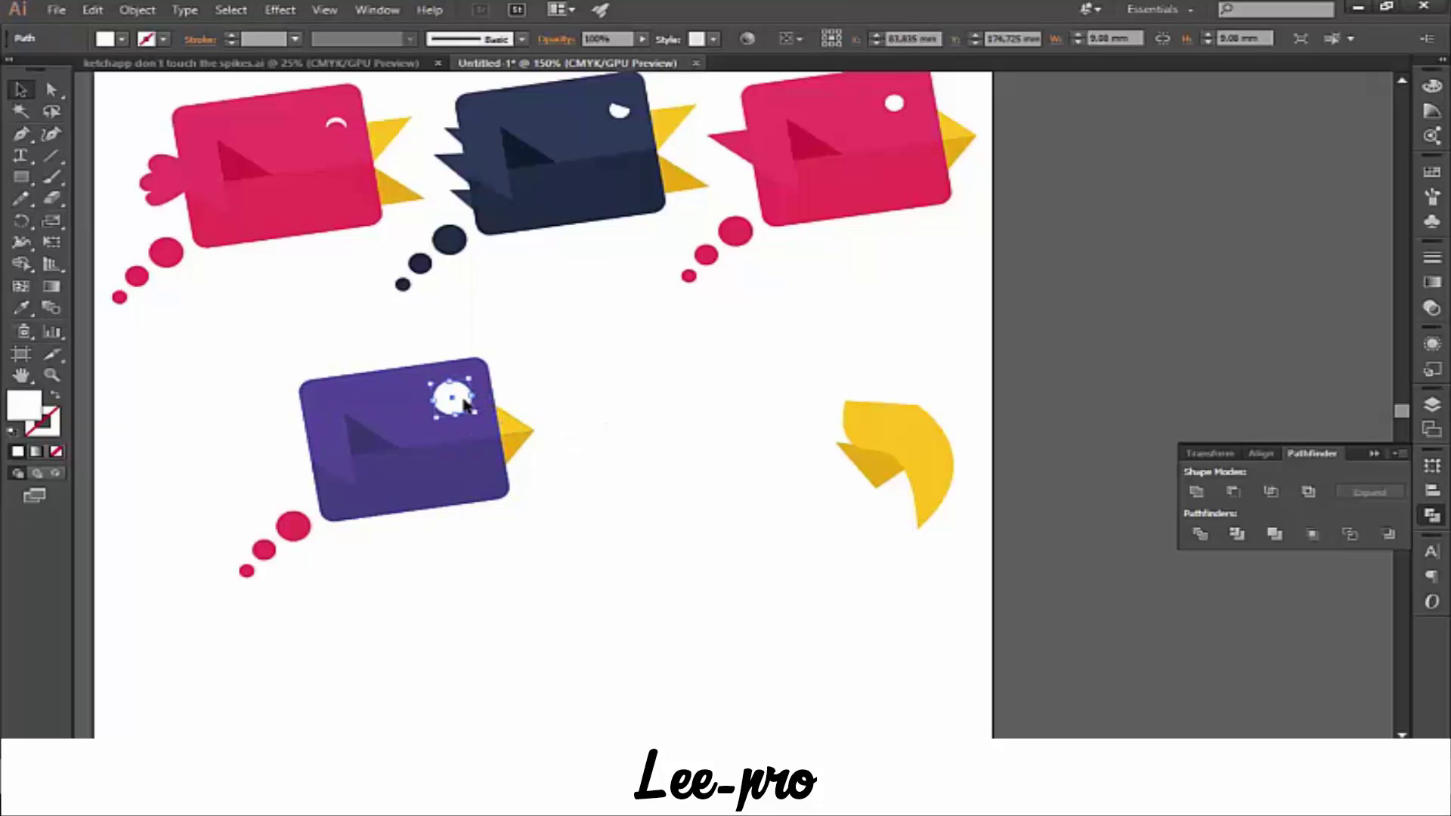
left_click(55, 399)
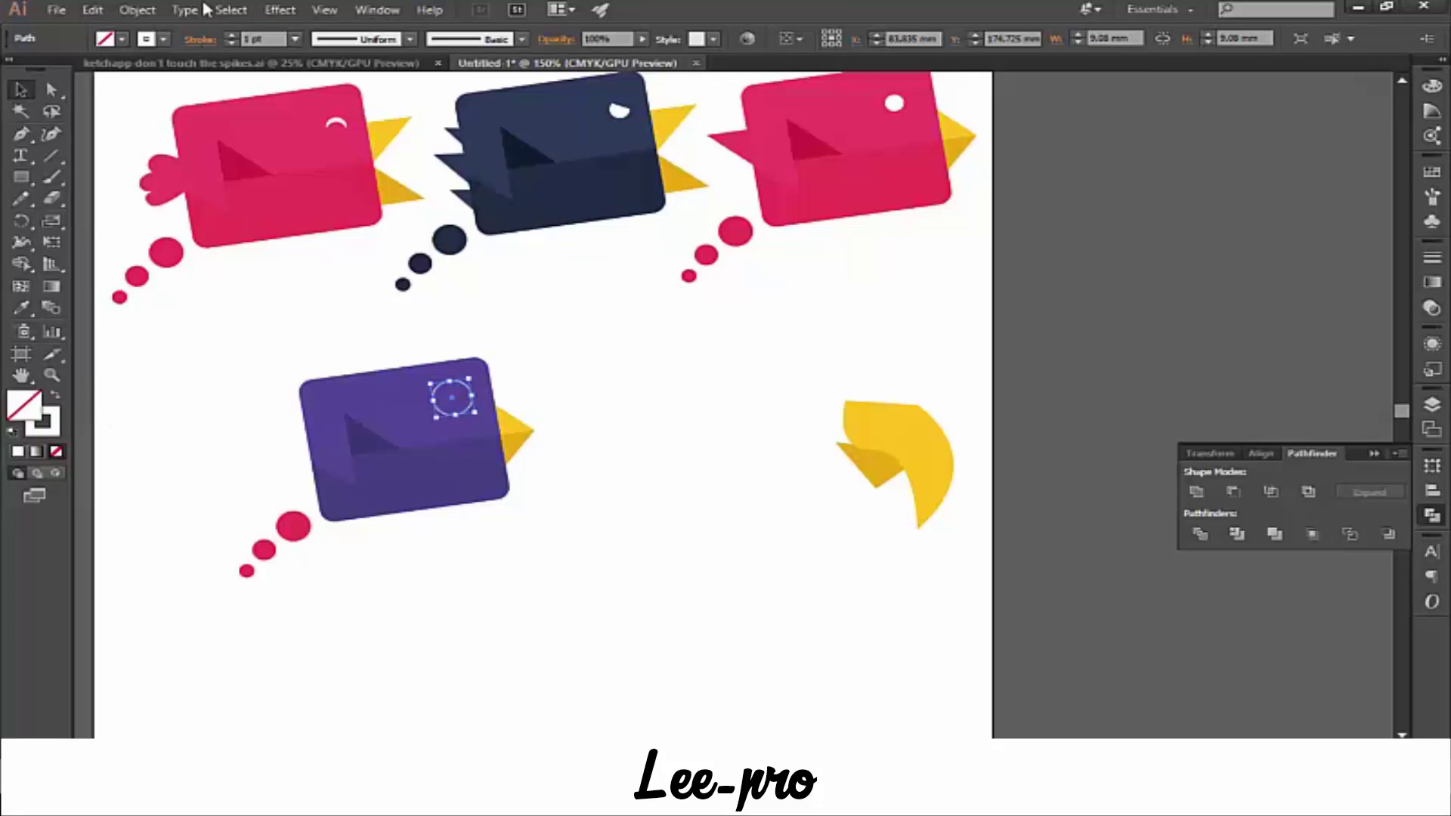
left_click(231, 35)
left_click(232, 36)
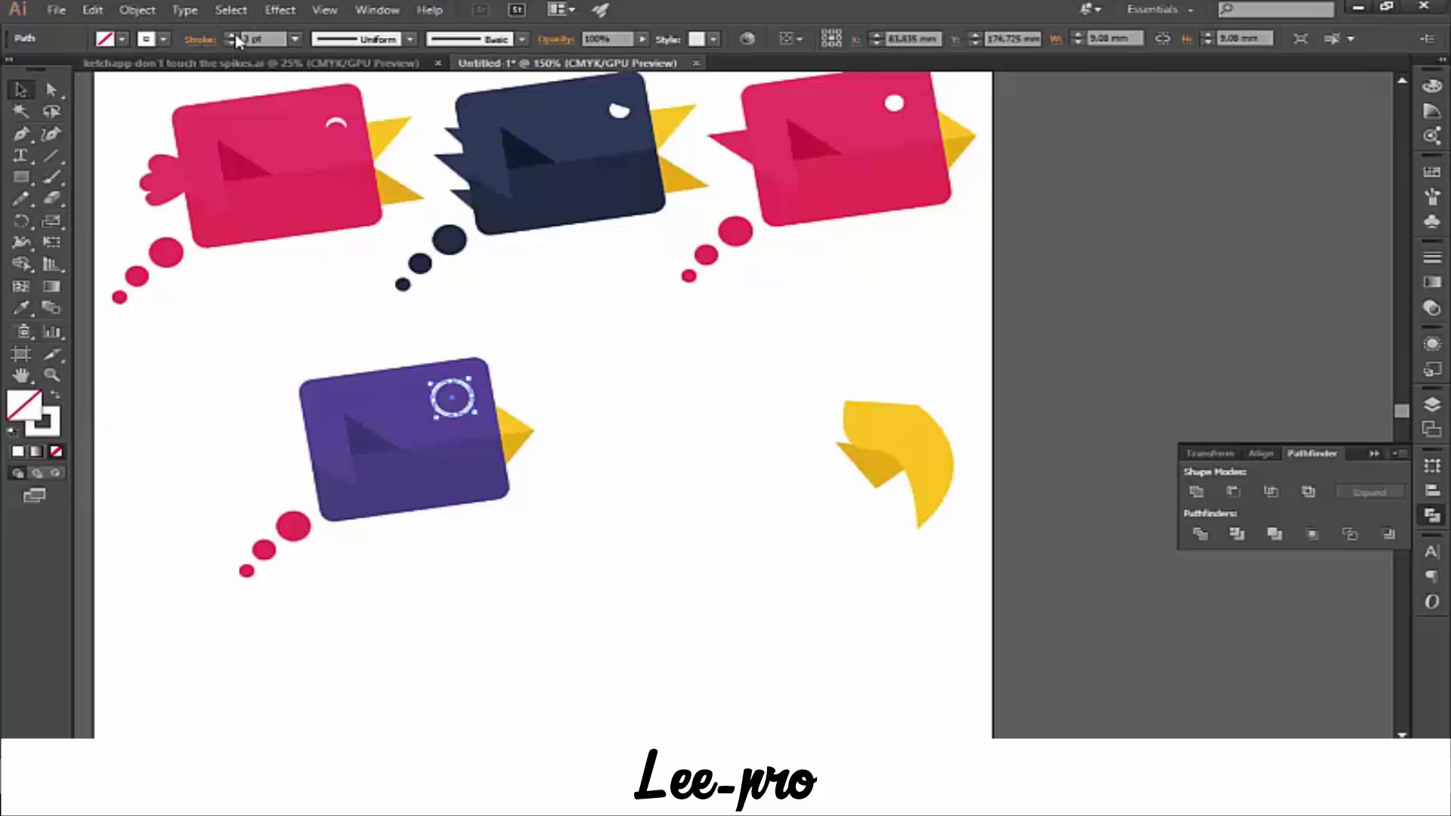
left_click(588, 399)
- Add a smaller white-filled copy of the circle inside the ring
key("ctrl+plus")
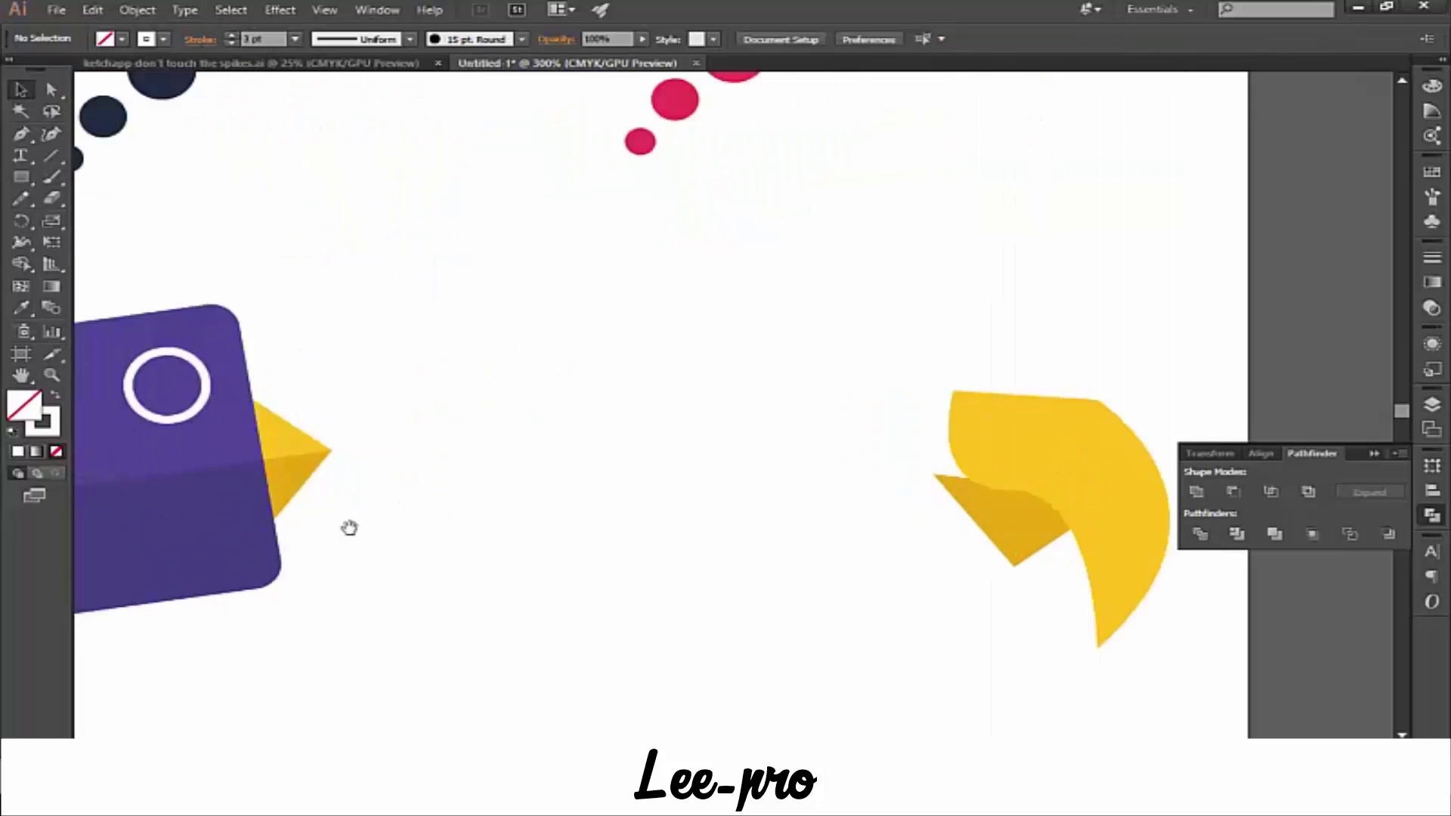
left_click_drag(347, 525, 746, 486)
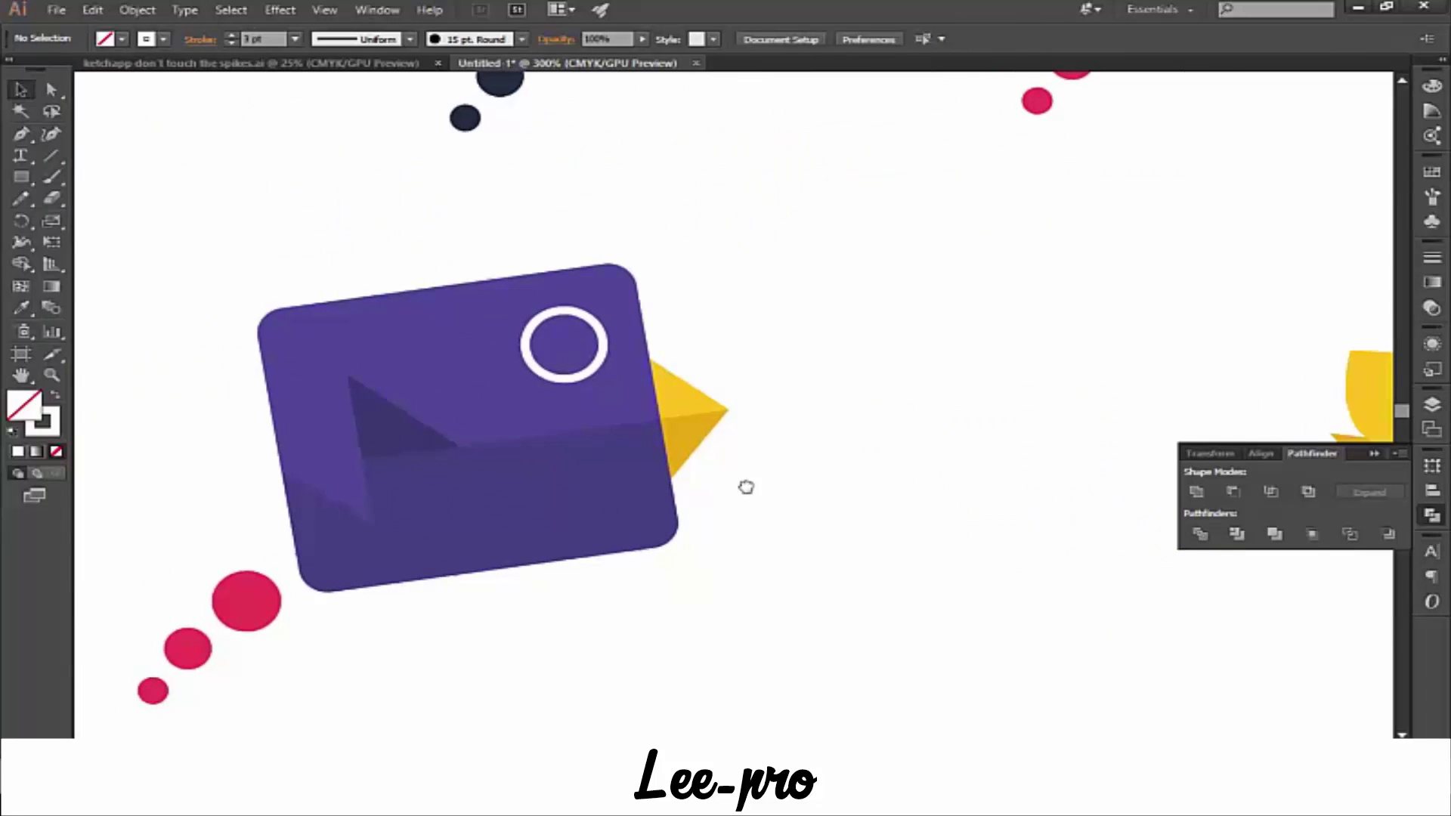
left_click(582, 370)
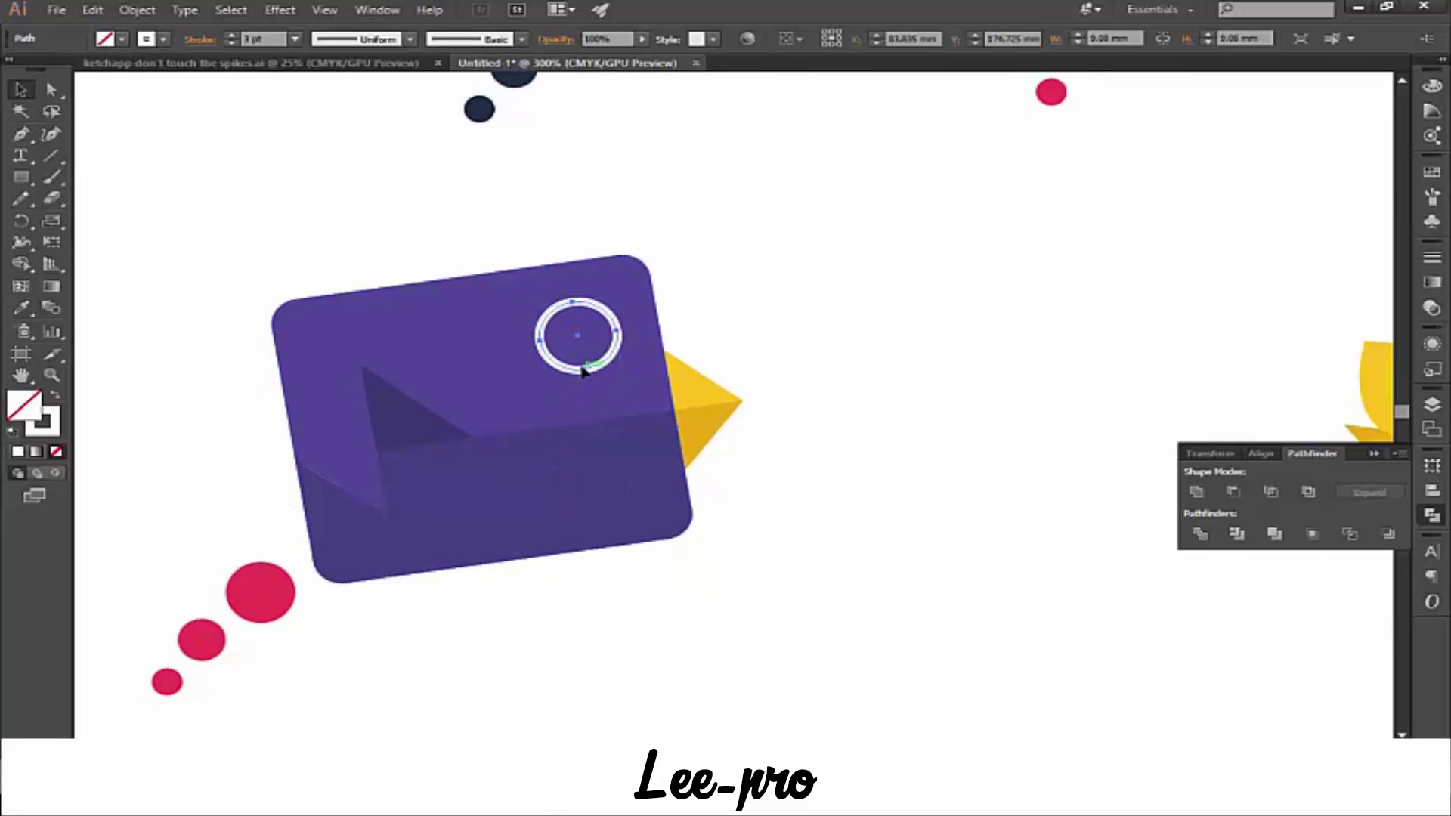
left_click_drag(629, 368, 602, 354)
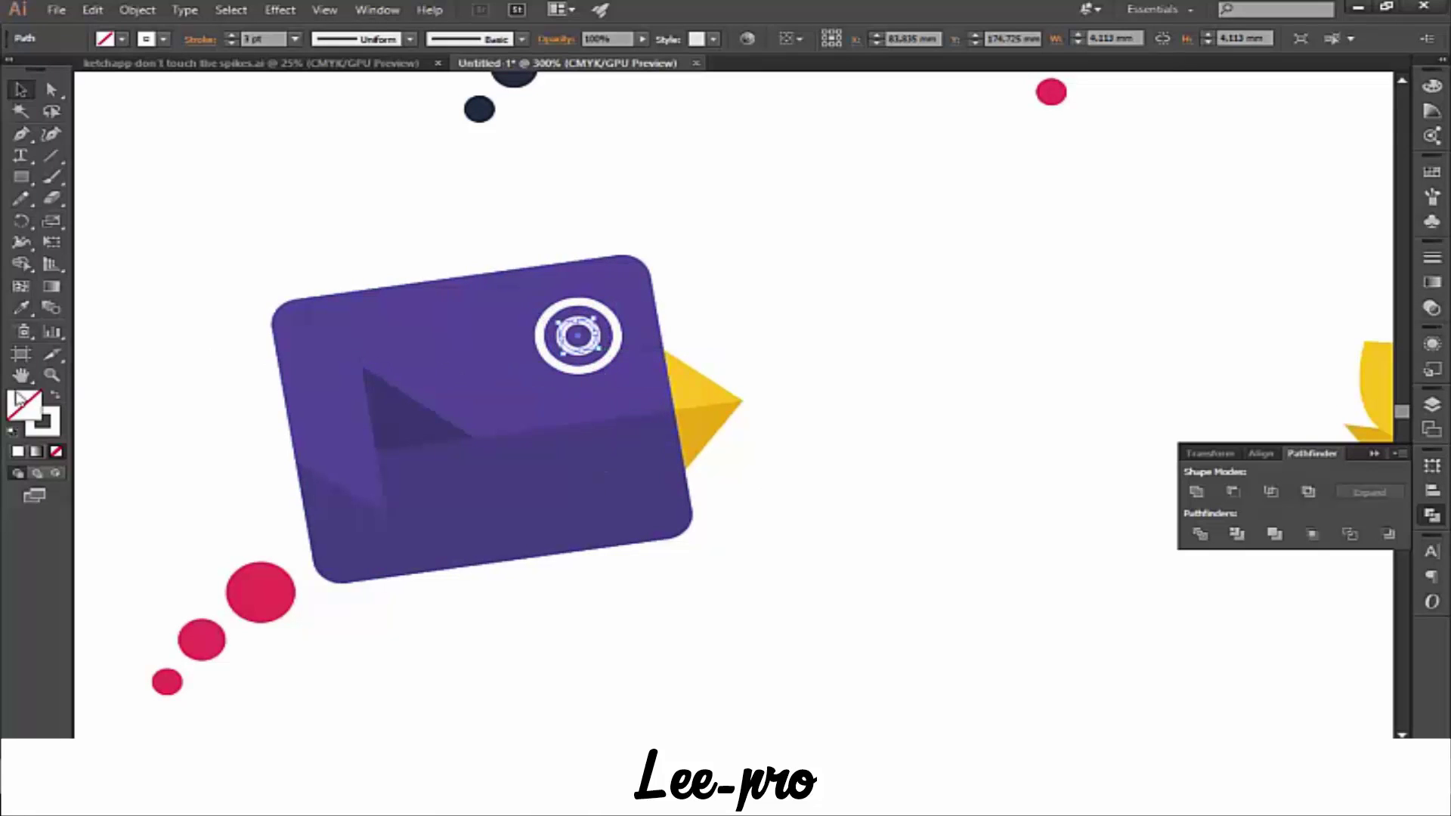
left_click(55, 396)
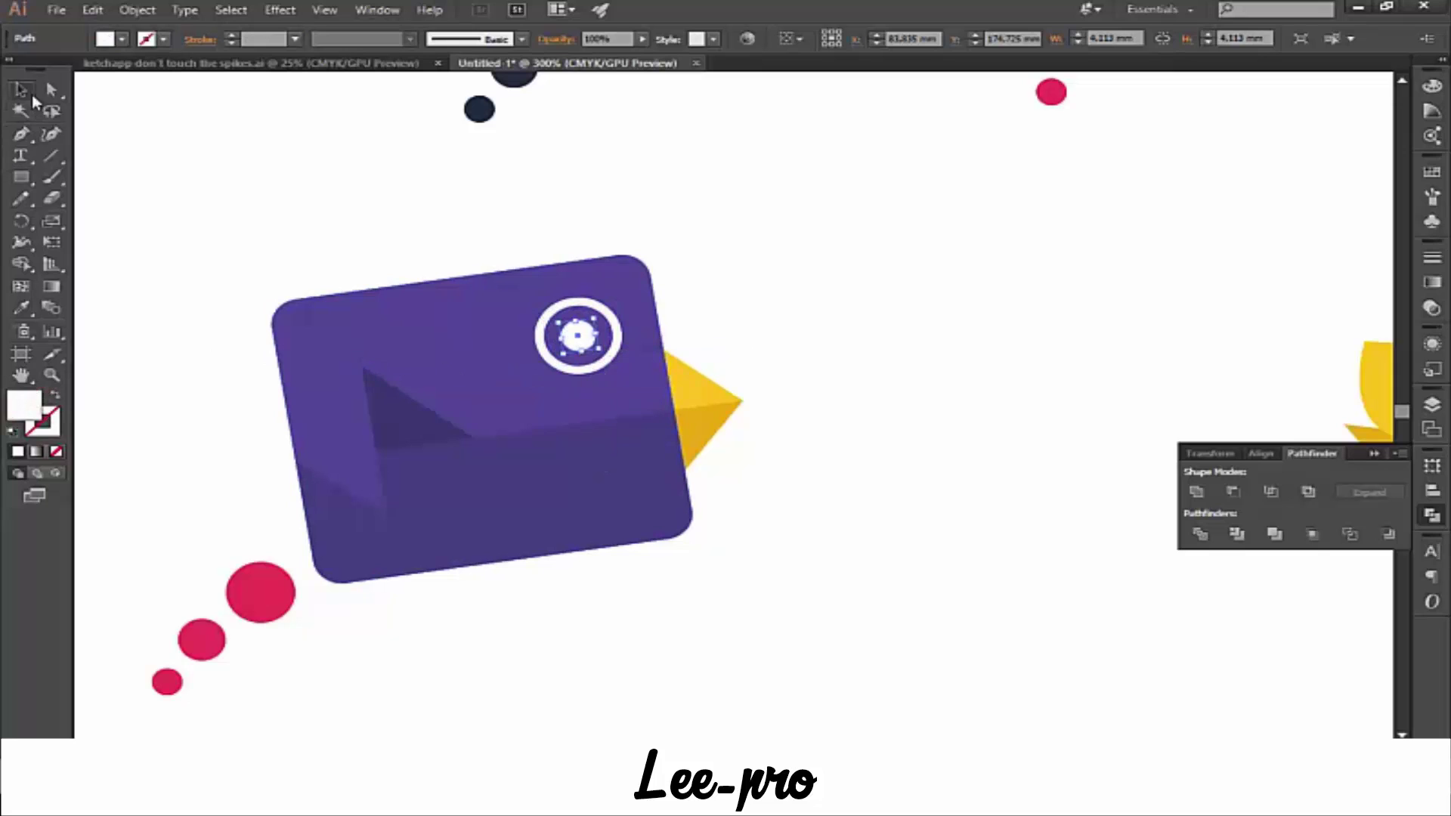
left_click(269, 228)
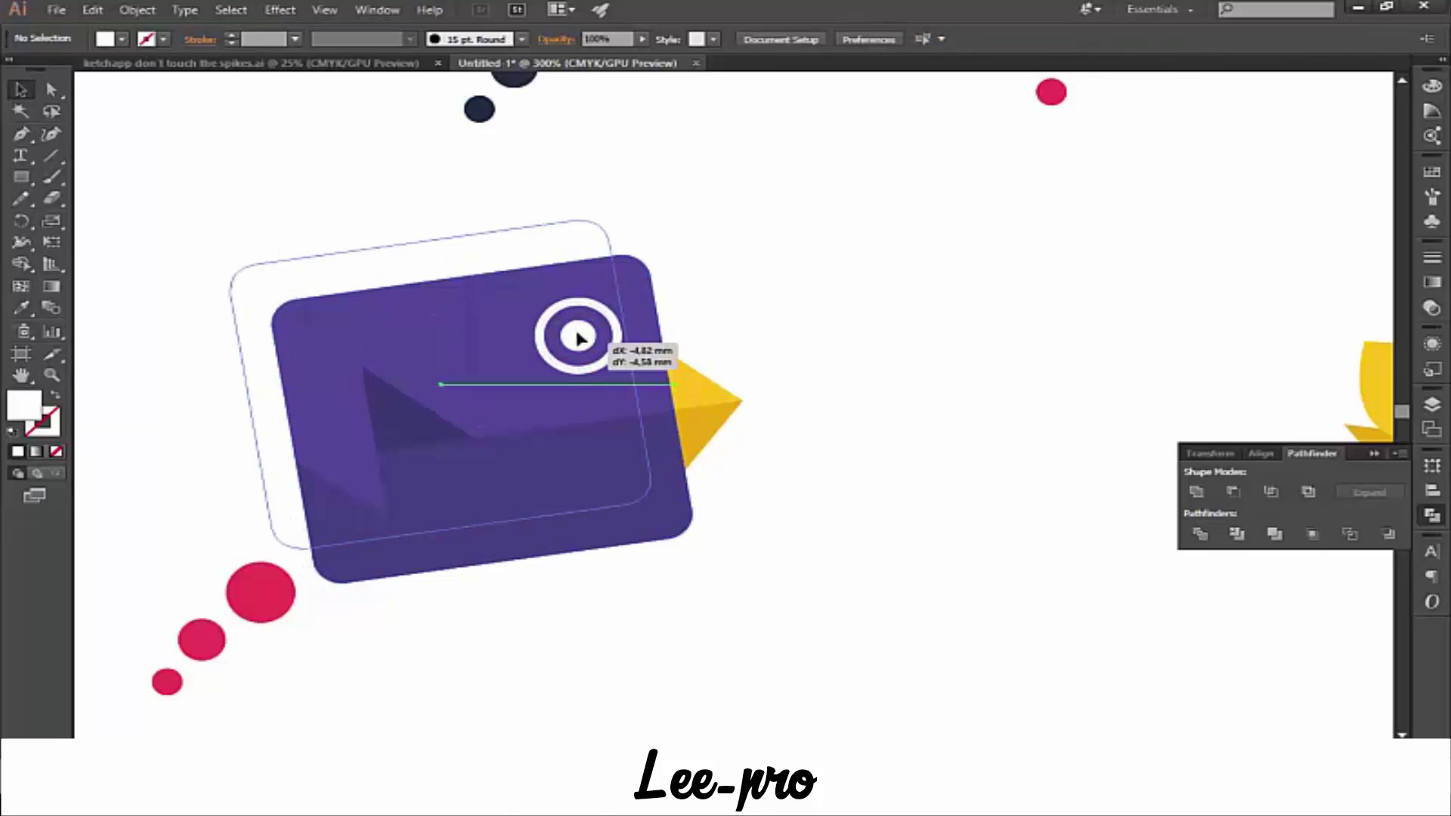
- Shrink both eye circles together to about 7.58 mm
left_click_drag(622, 389, 577, 334)
key("ctrl+z")
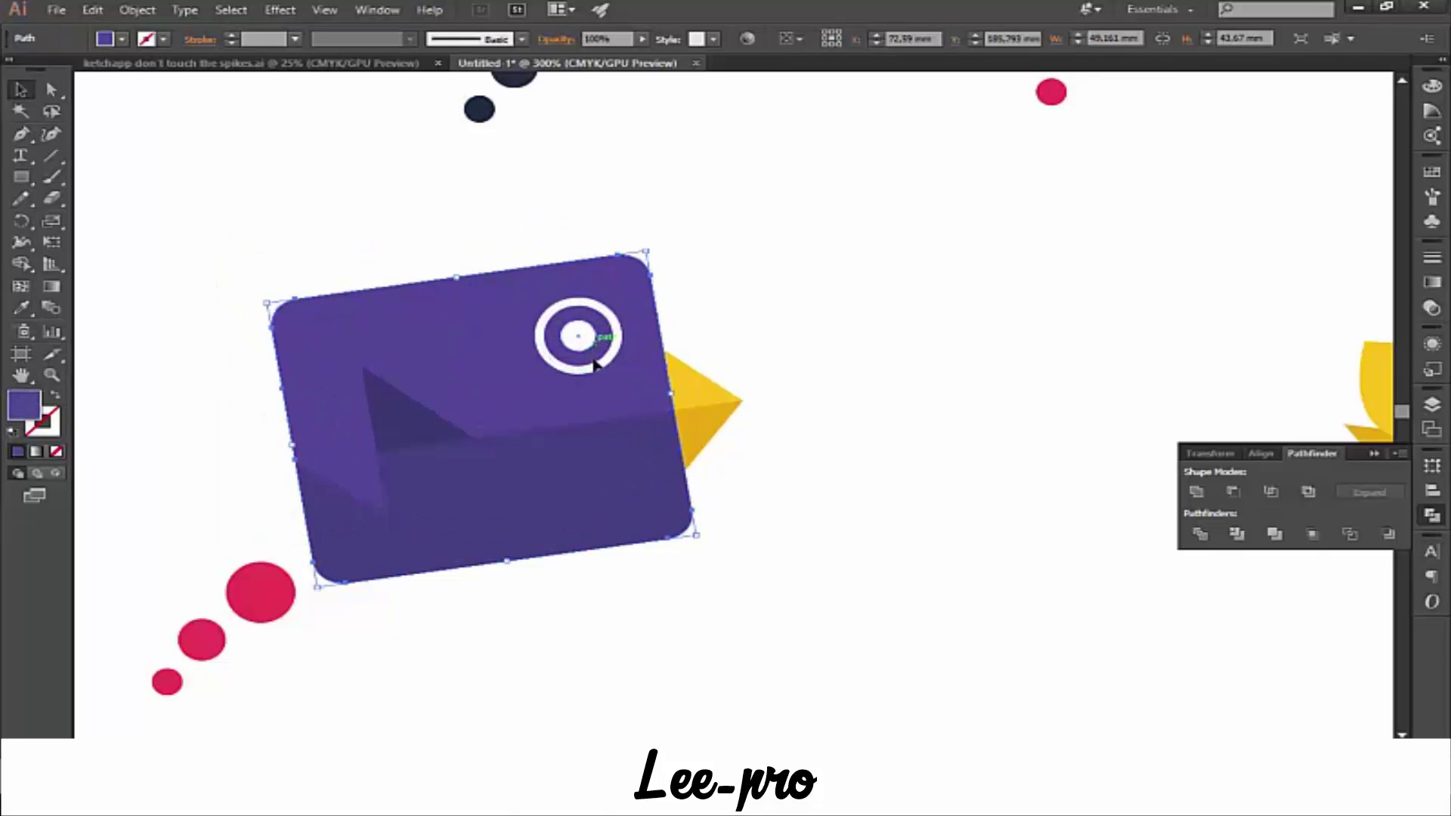
left_click(789, 343)
left_click(581, 347)
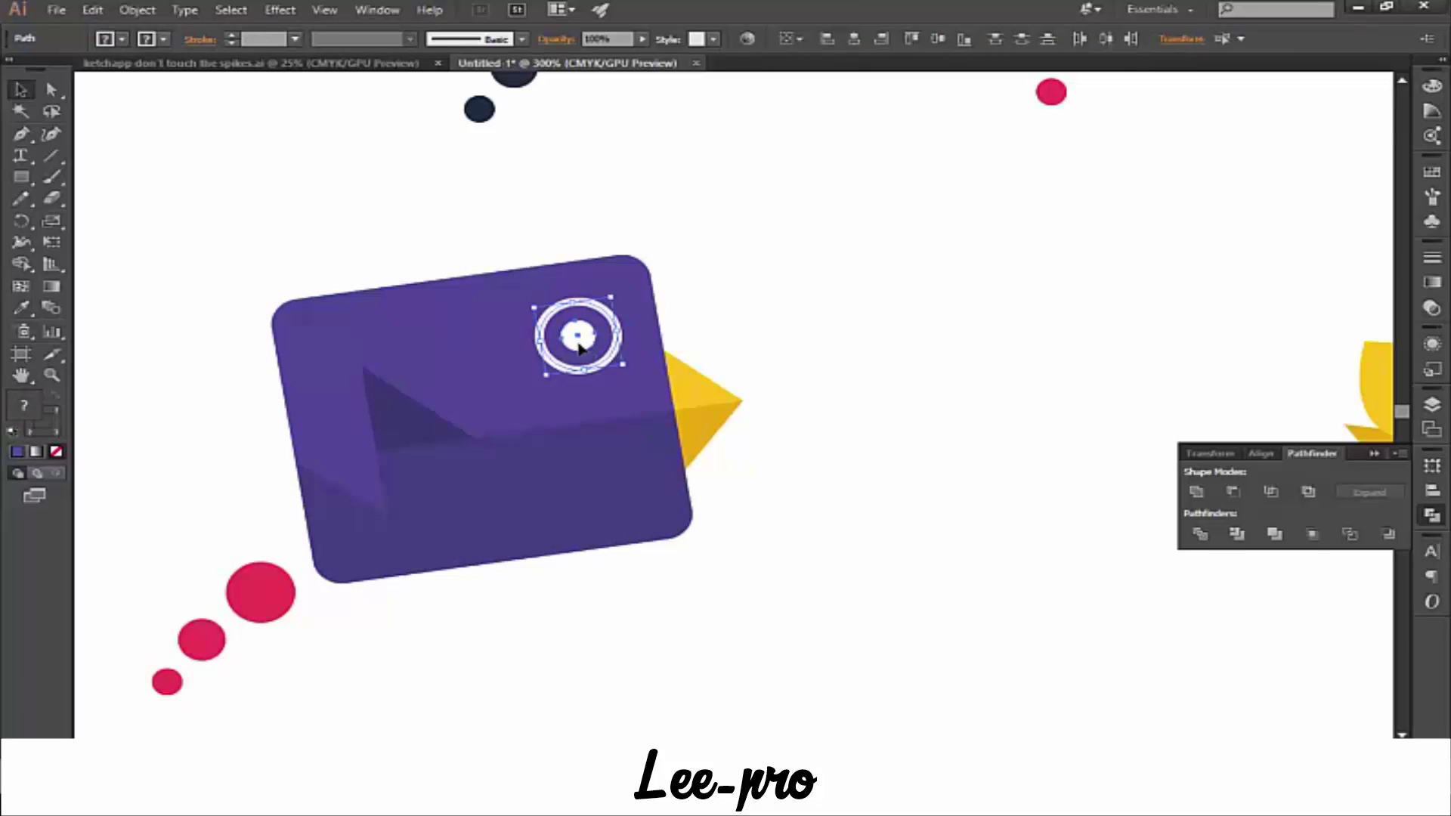
left_click_drag(625, 369, 617, 364)
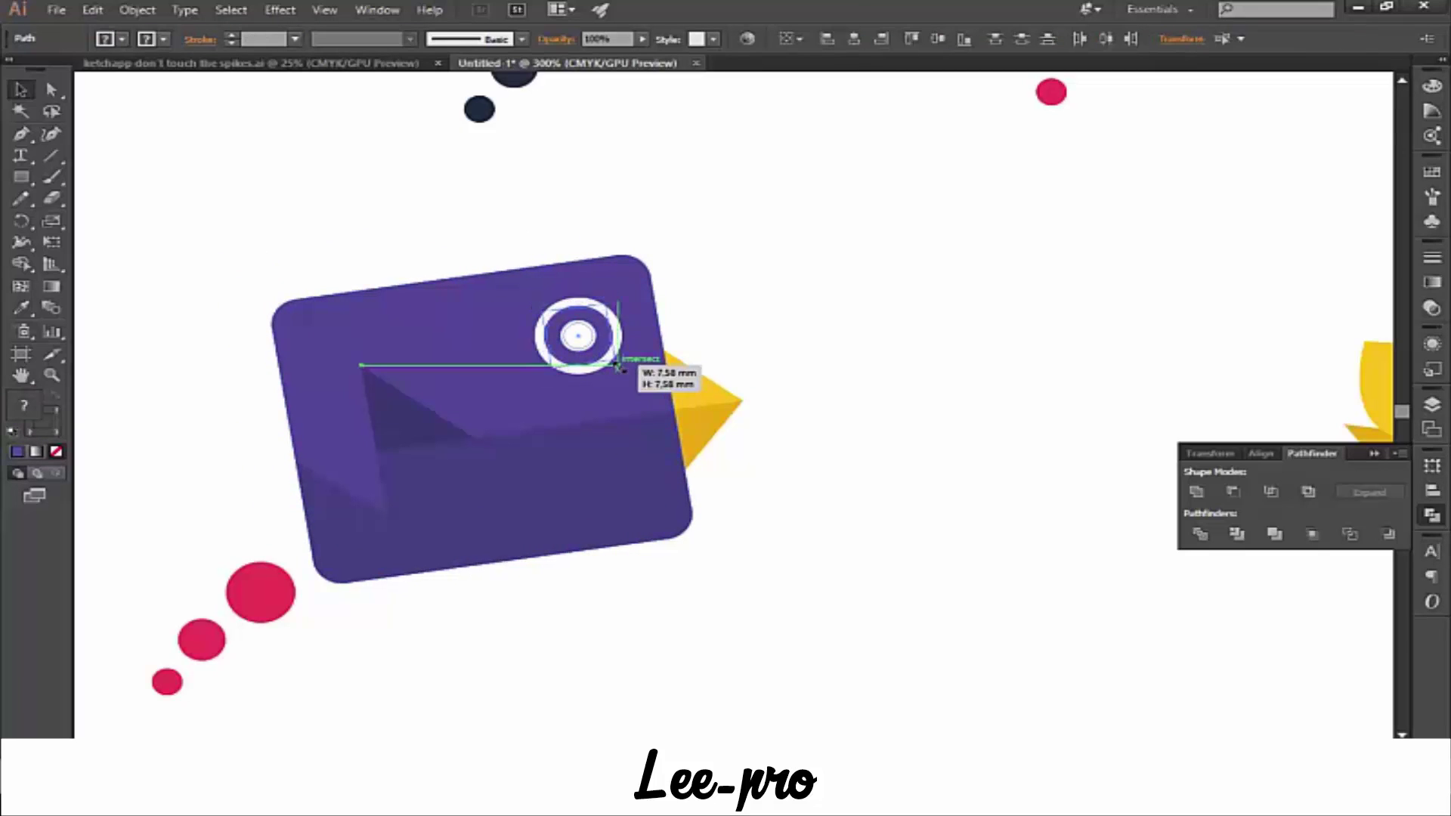
left_click(791, 324)
- Group the two eye circles and nudge the eye into place
left_click(601, 368)
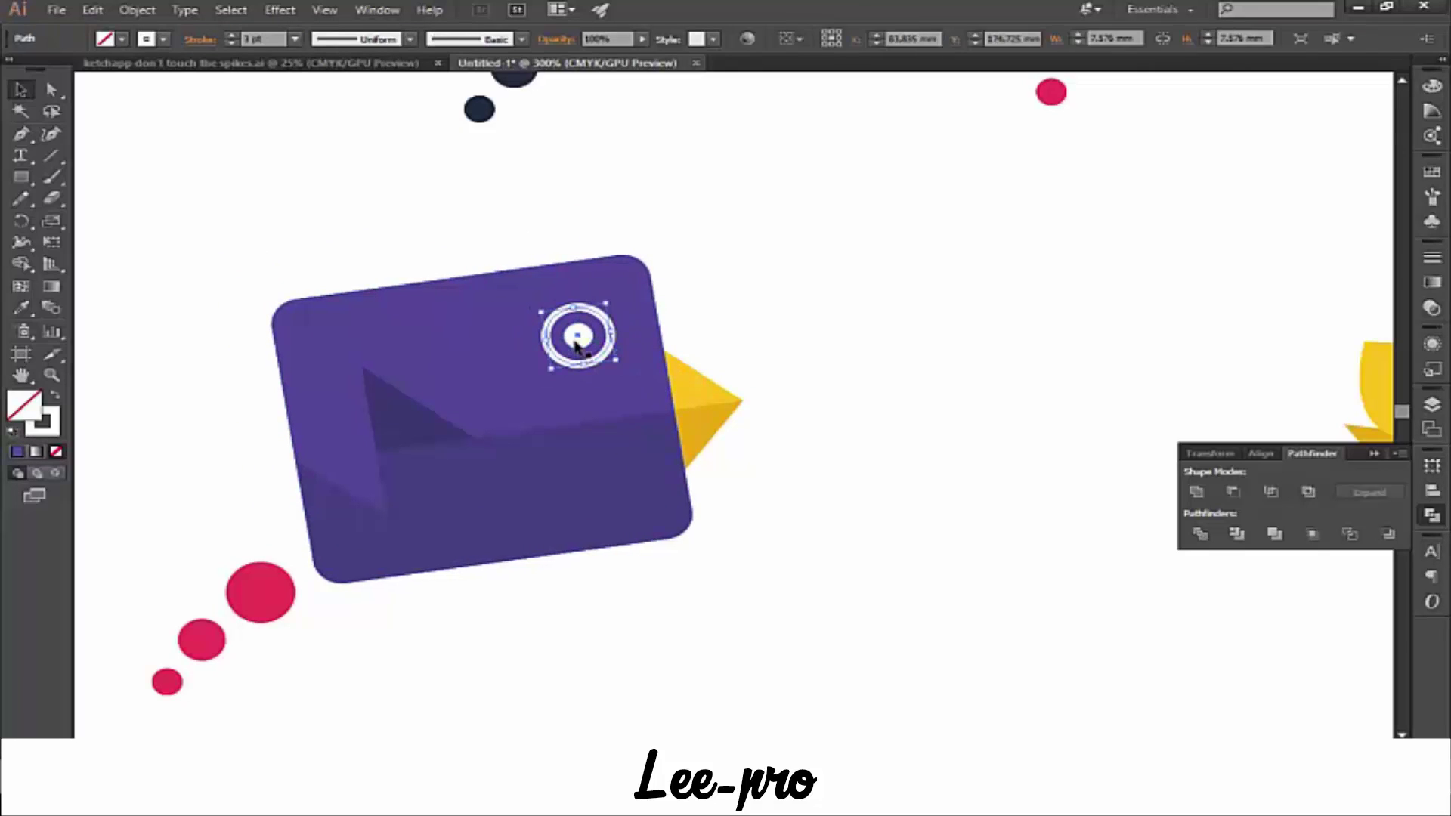
right_click(576, 344)
left_click(801, 393)
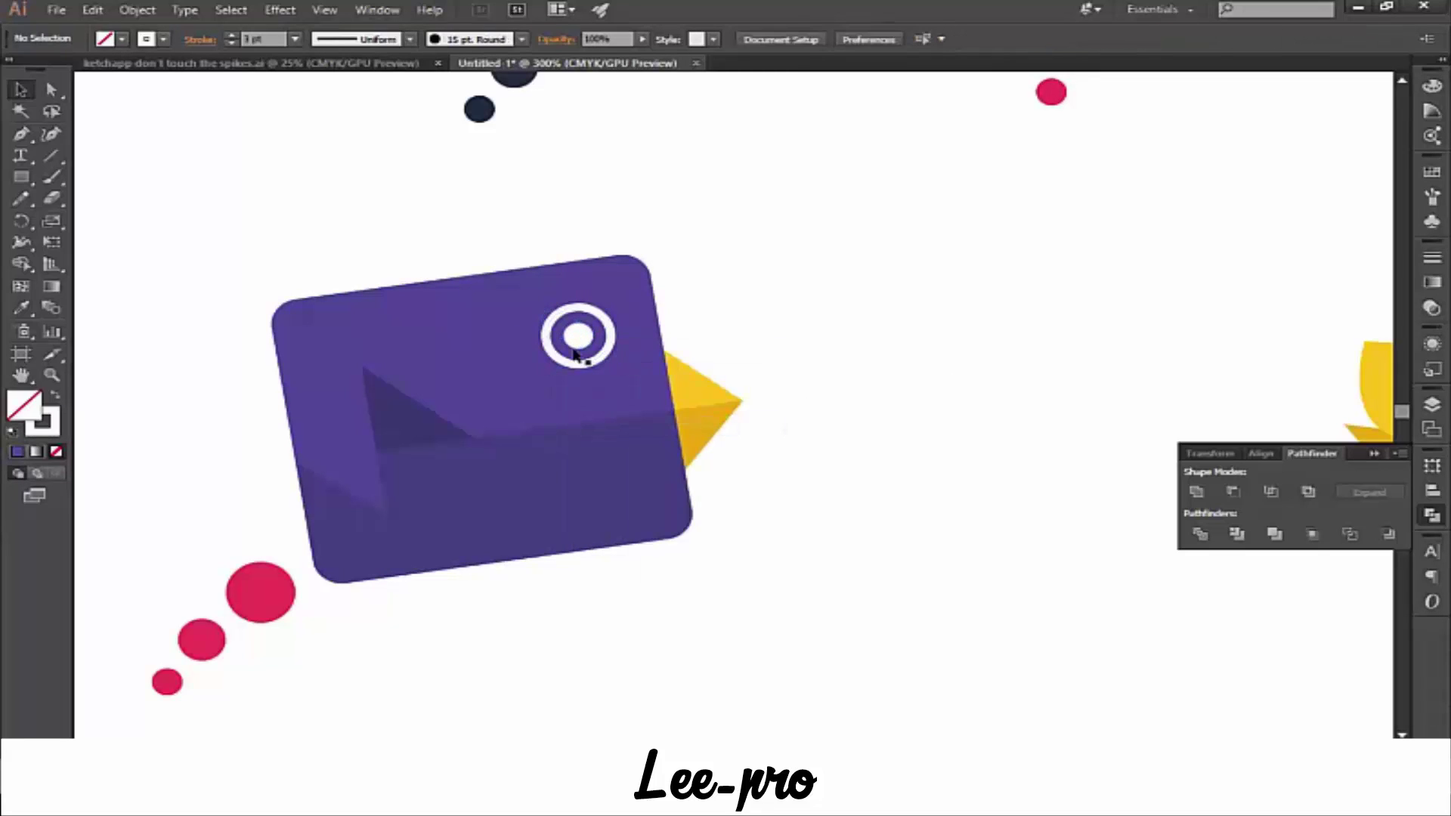
left_click_drag(578, 367, 600, 375)
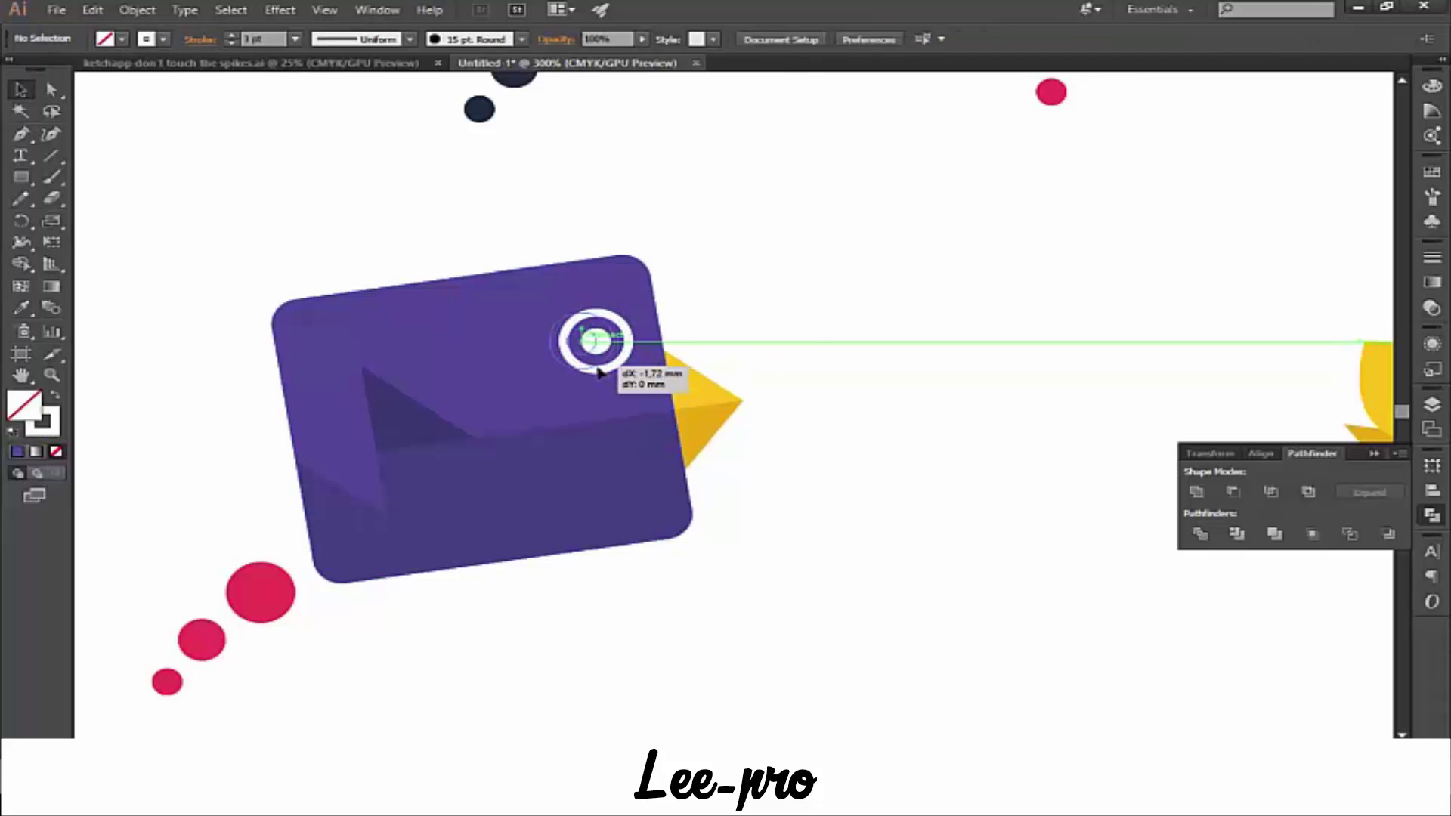
- Start the crest path at the head's top-right corner with curved anchors
left_click(973, 385)
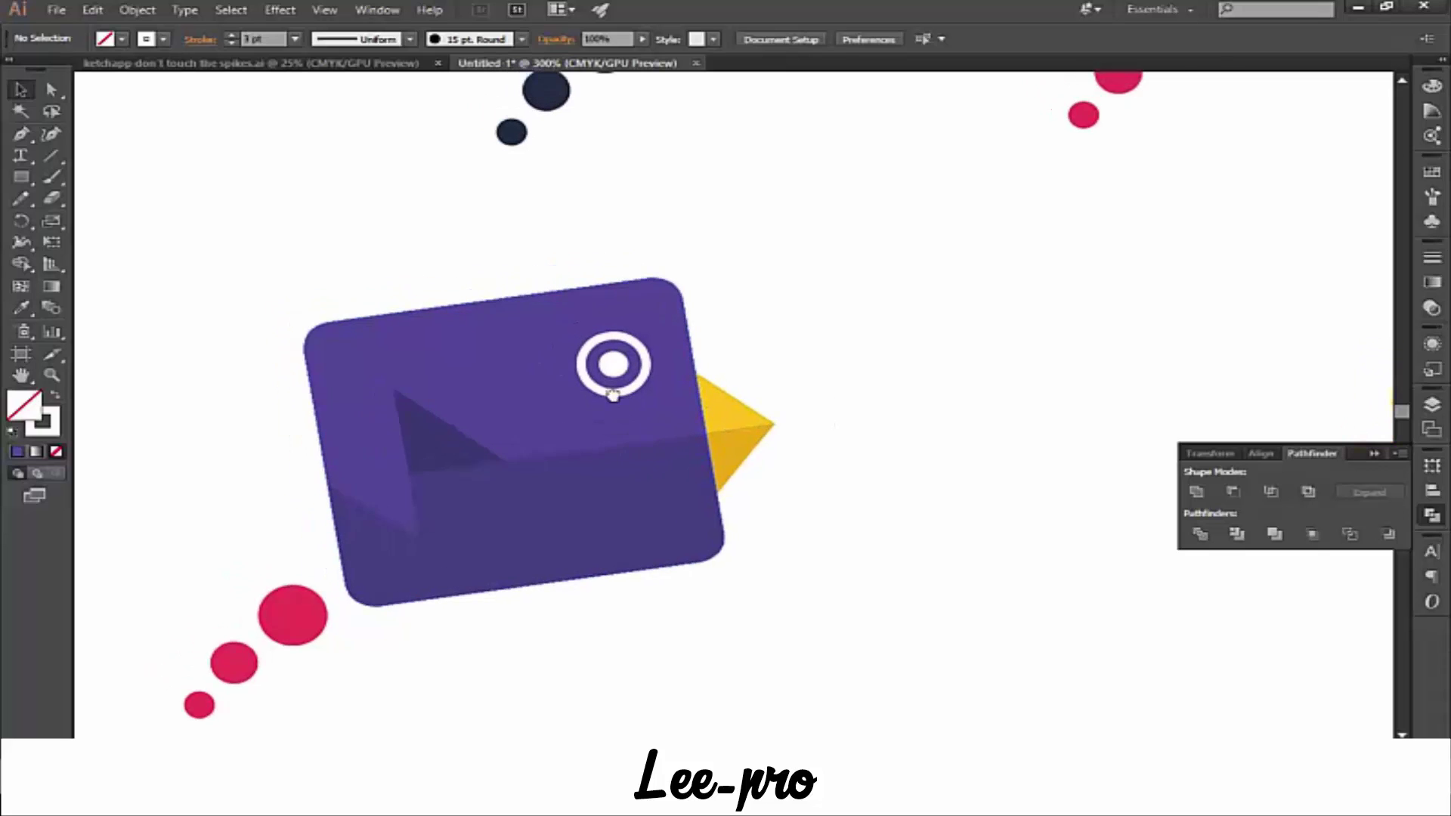
scroll(560, 379, "up", 1)
left_click(21, 135)
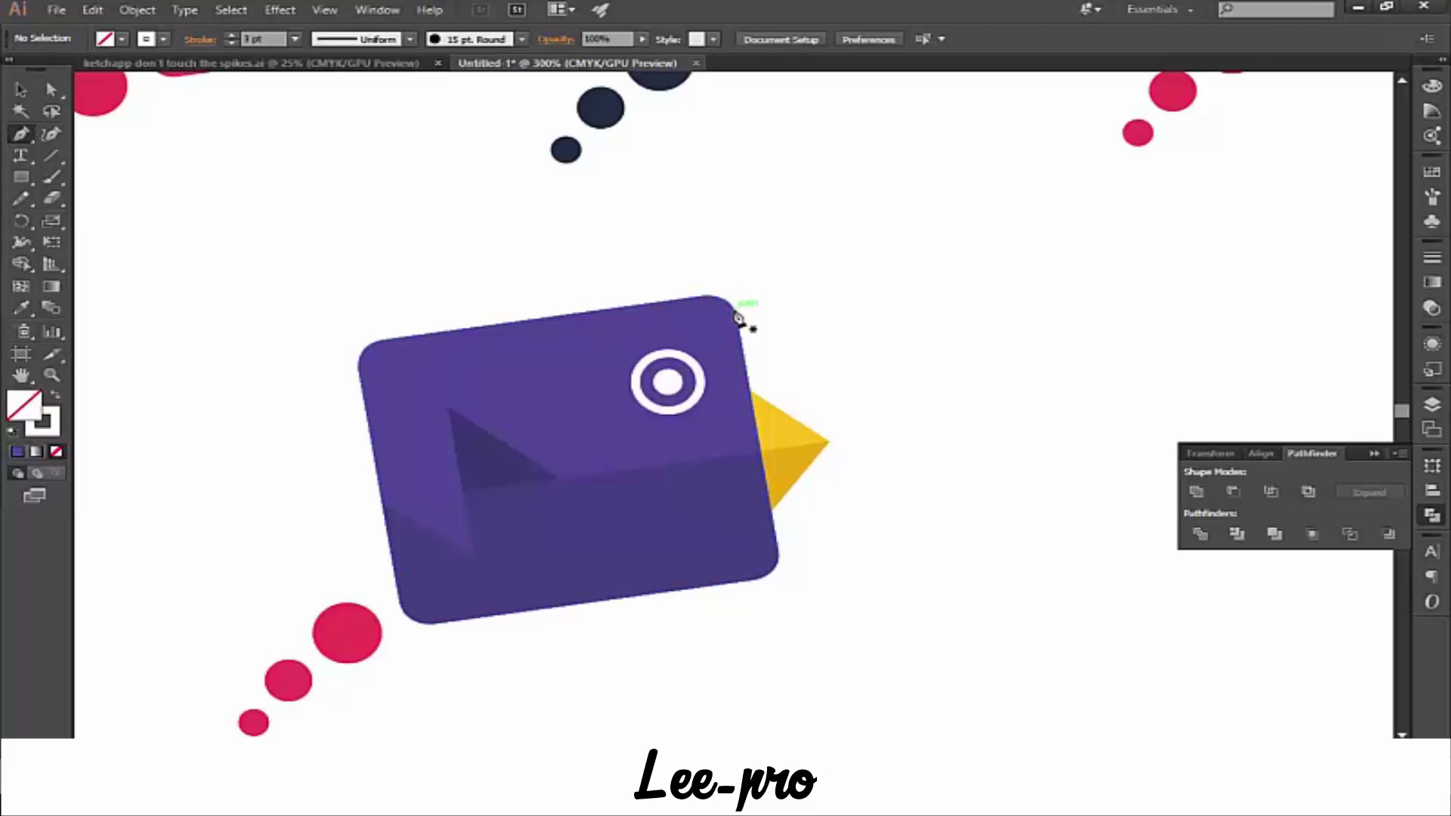
left_click(737, 310)
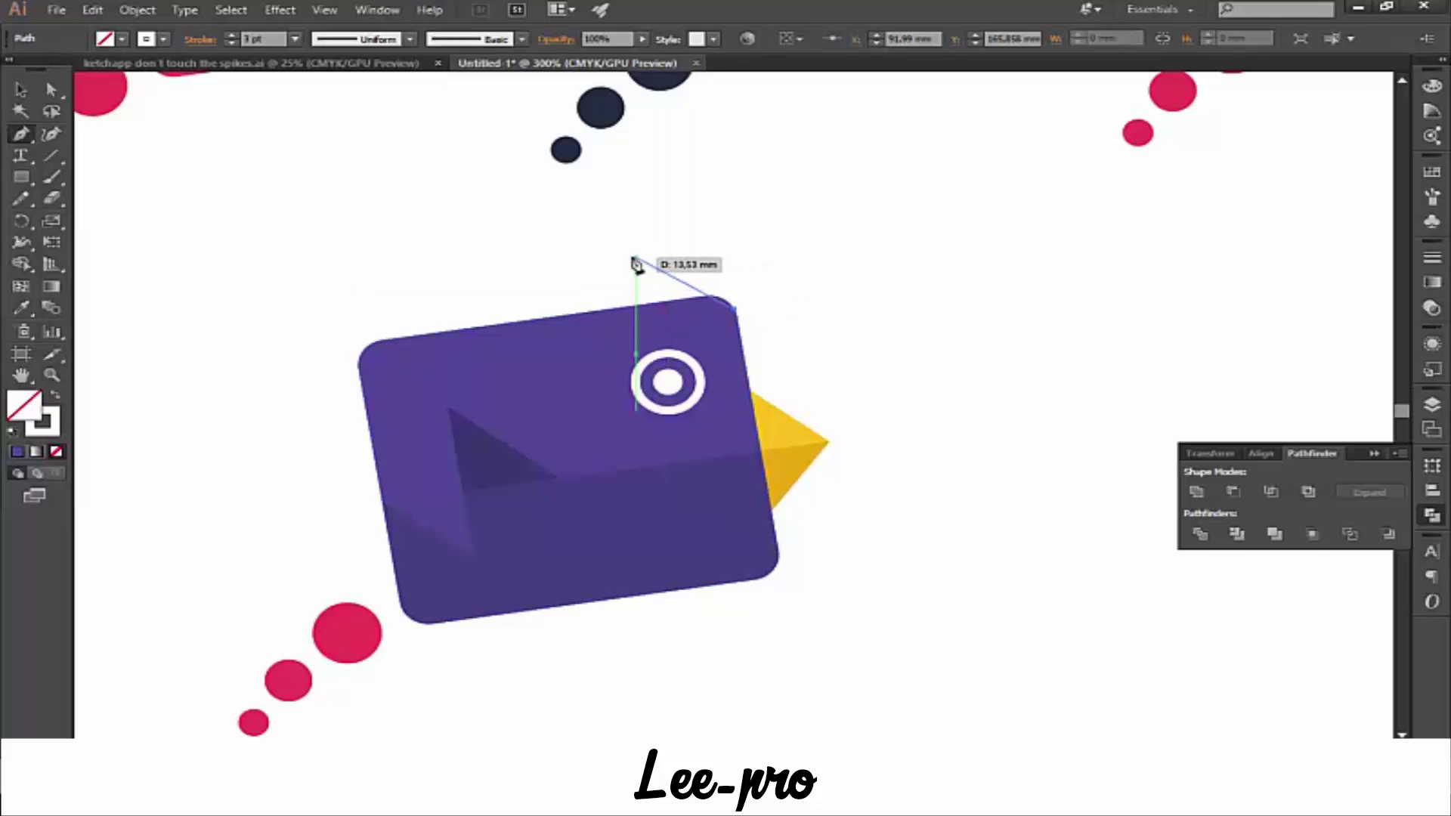
left_click_drag(648, 235, 609, 270)
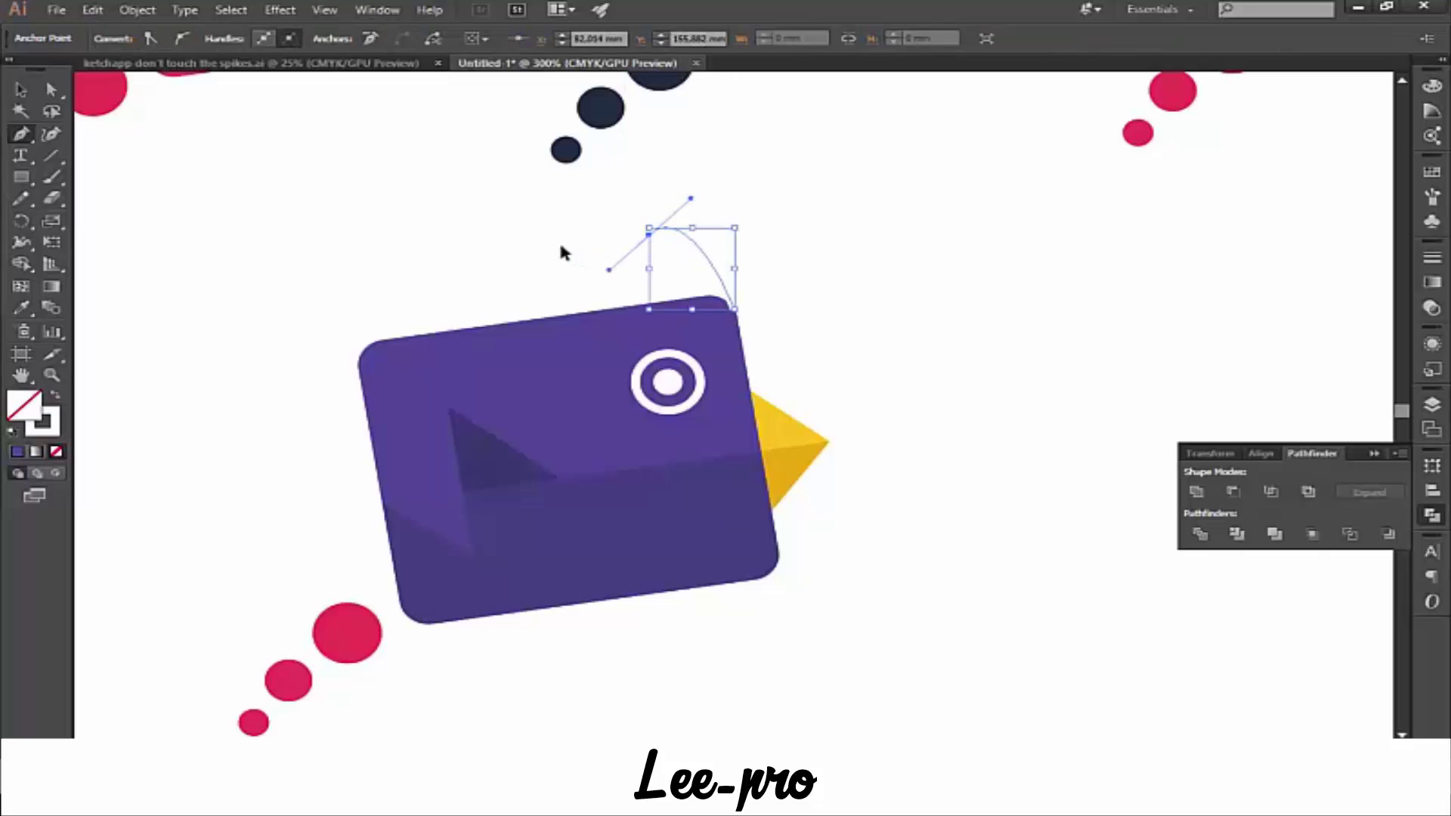
key("ctrl+z")
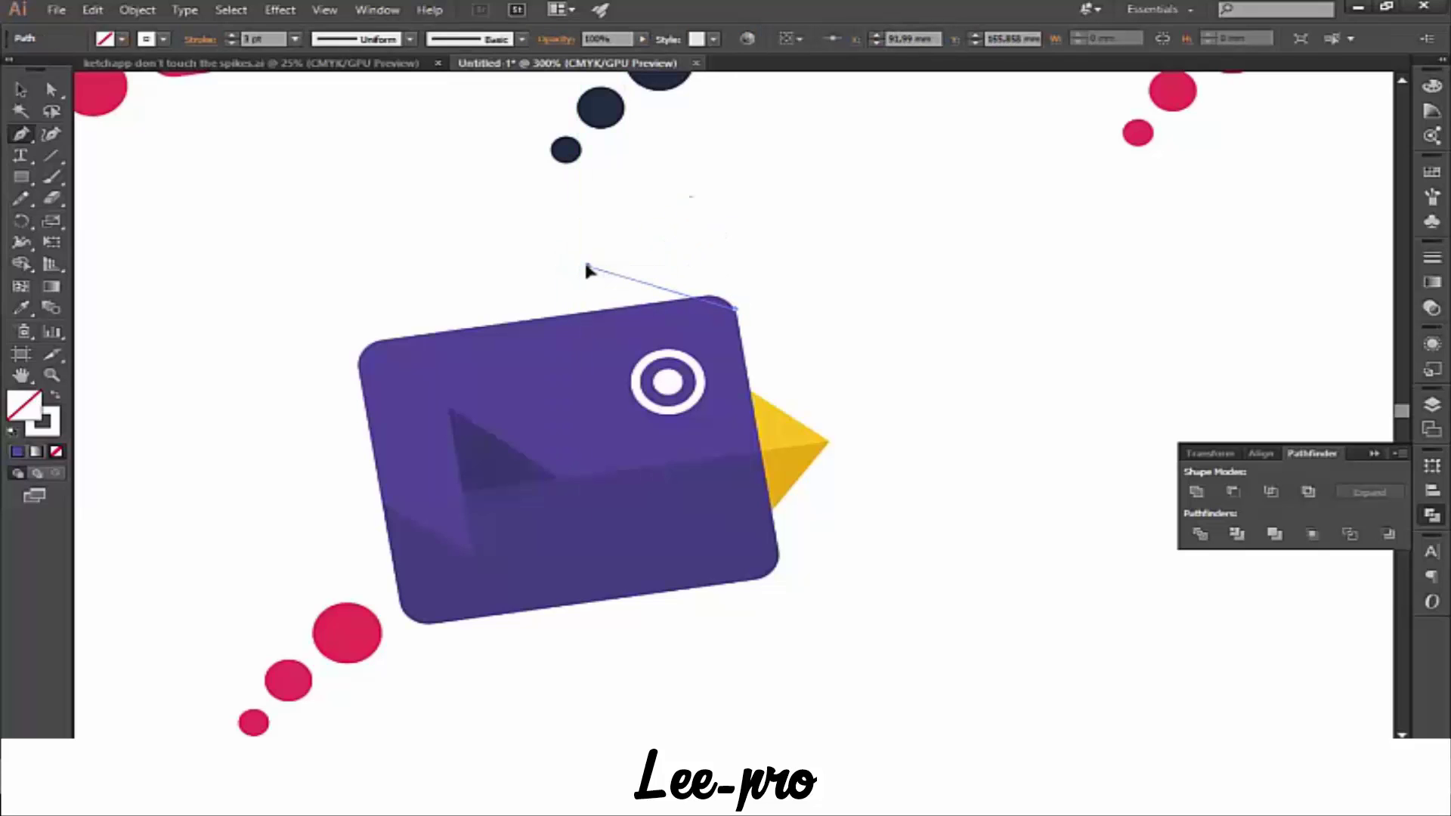
left_click_drag(588, 268, 478, 268)
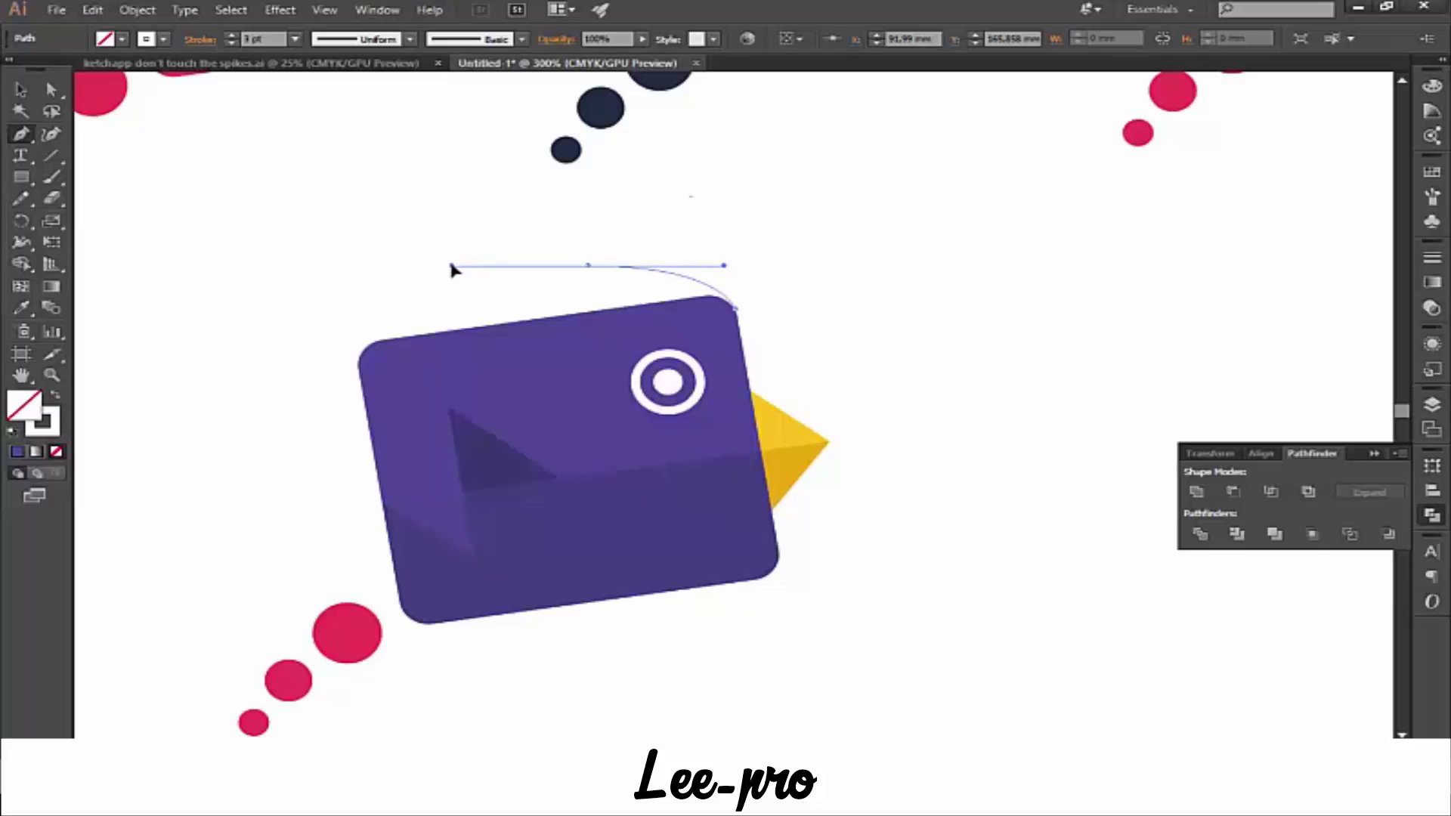
left_click_drag(451, 270, 552, 298)
left_click_drag(588, 296, 604, 299)
- Redo the misplaced crest points and set the crest's top point with a sharp turn
key("ctrl+w")
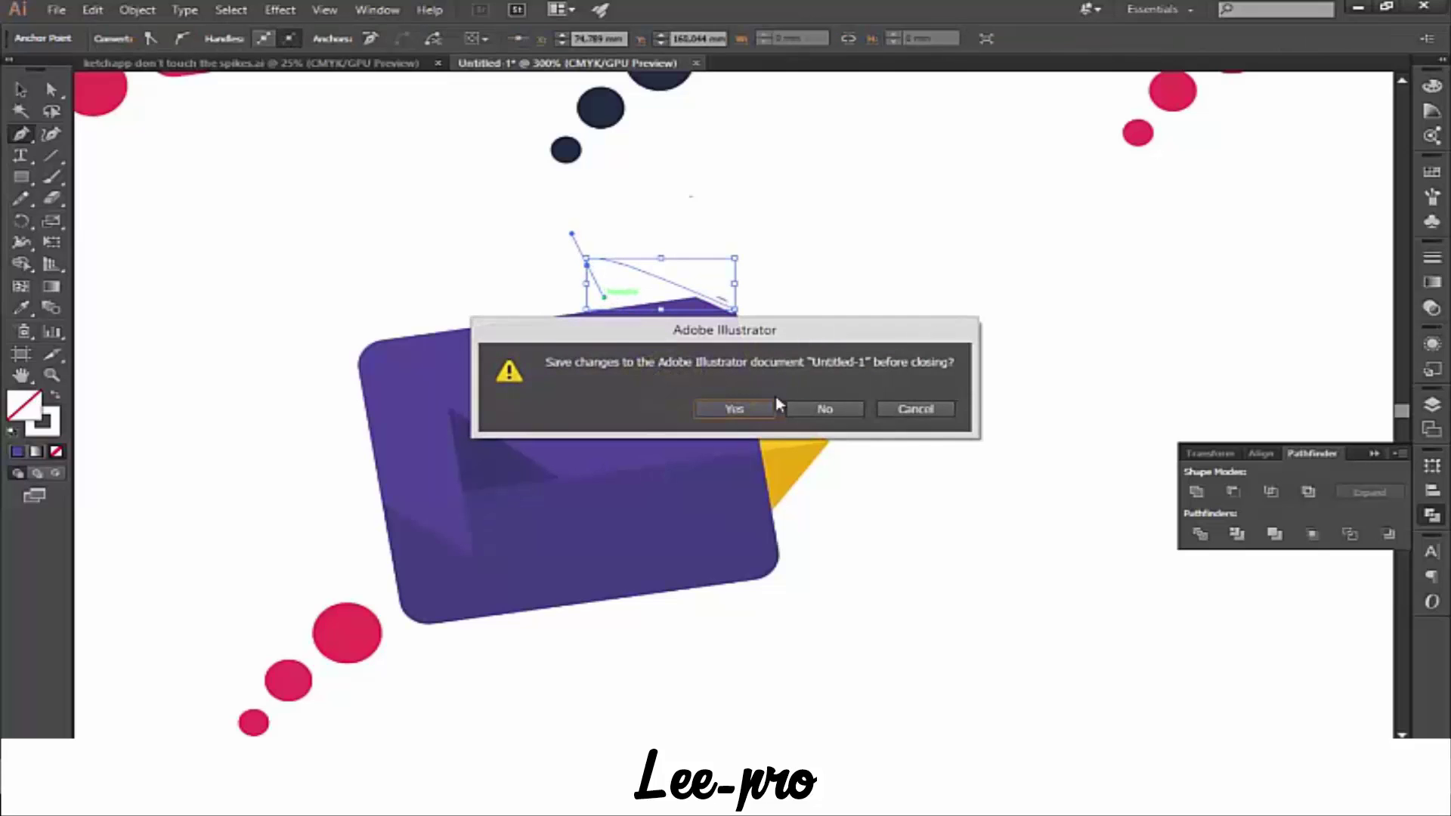
left_click(914, 409)
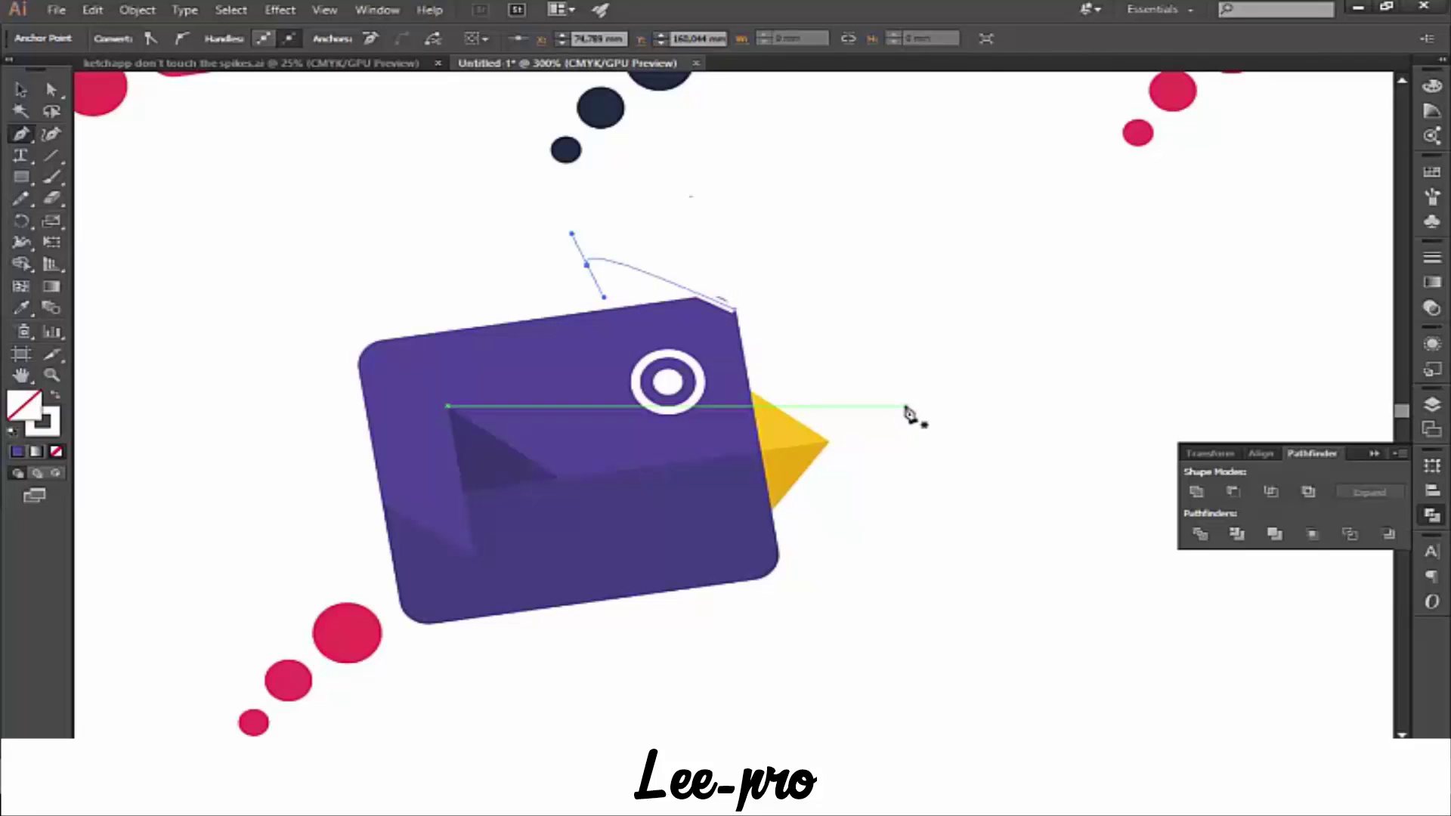
key("ctrl+z")
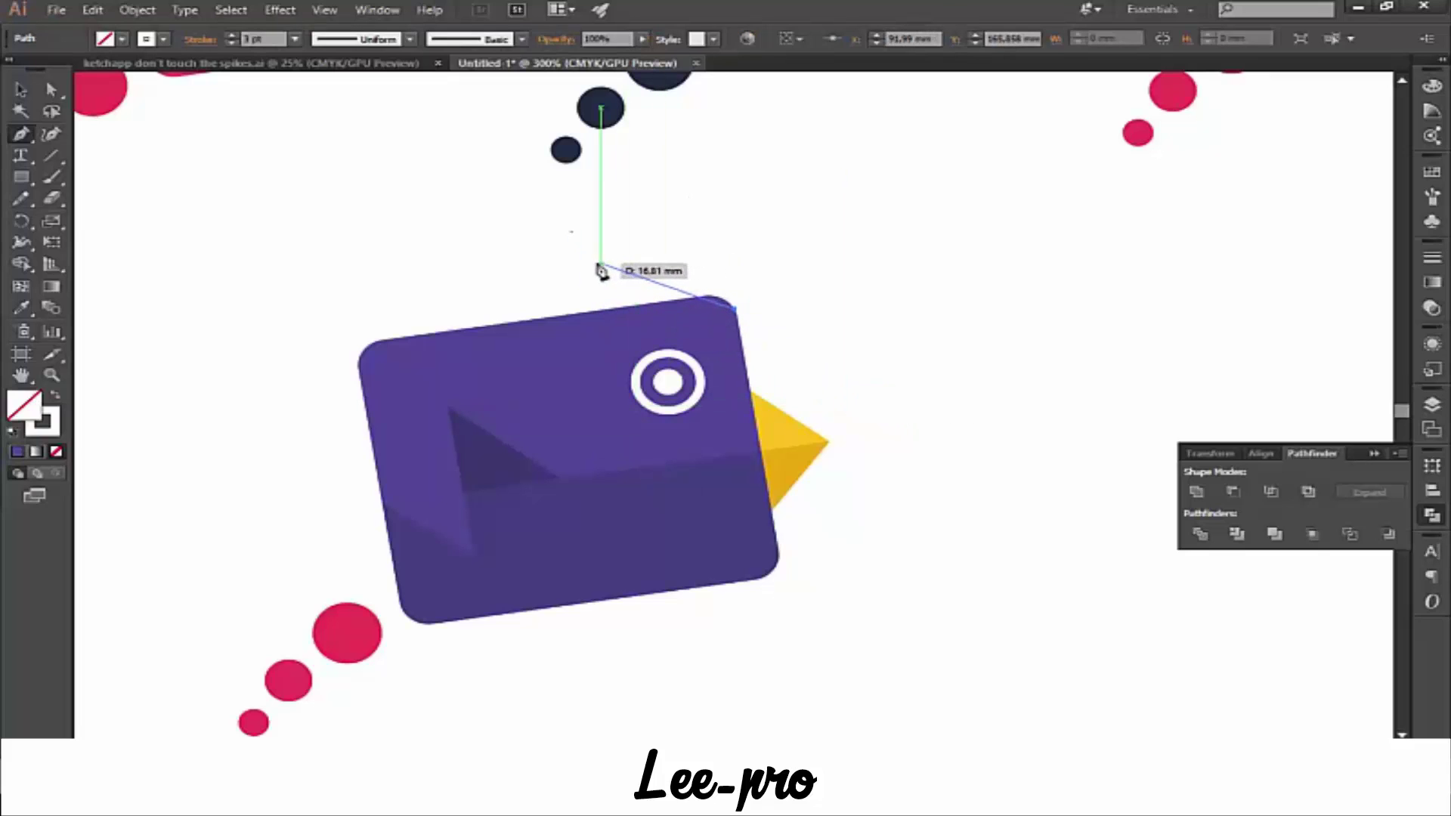
left_click_drag(597, 308, 558, 276)
key("ctrl+z")
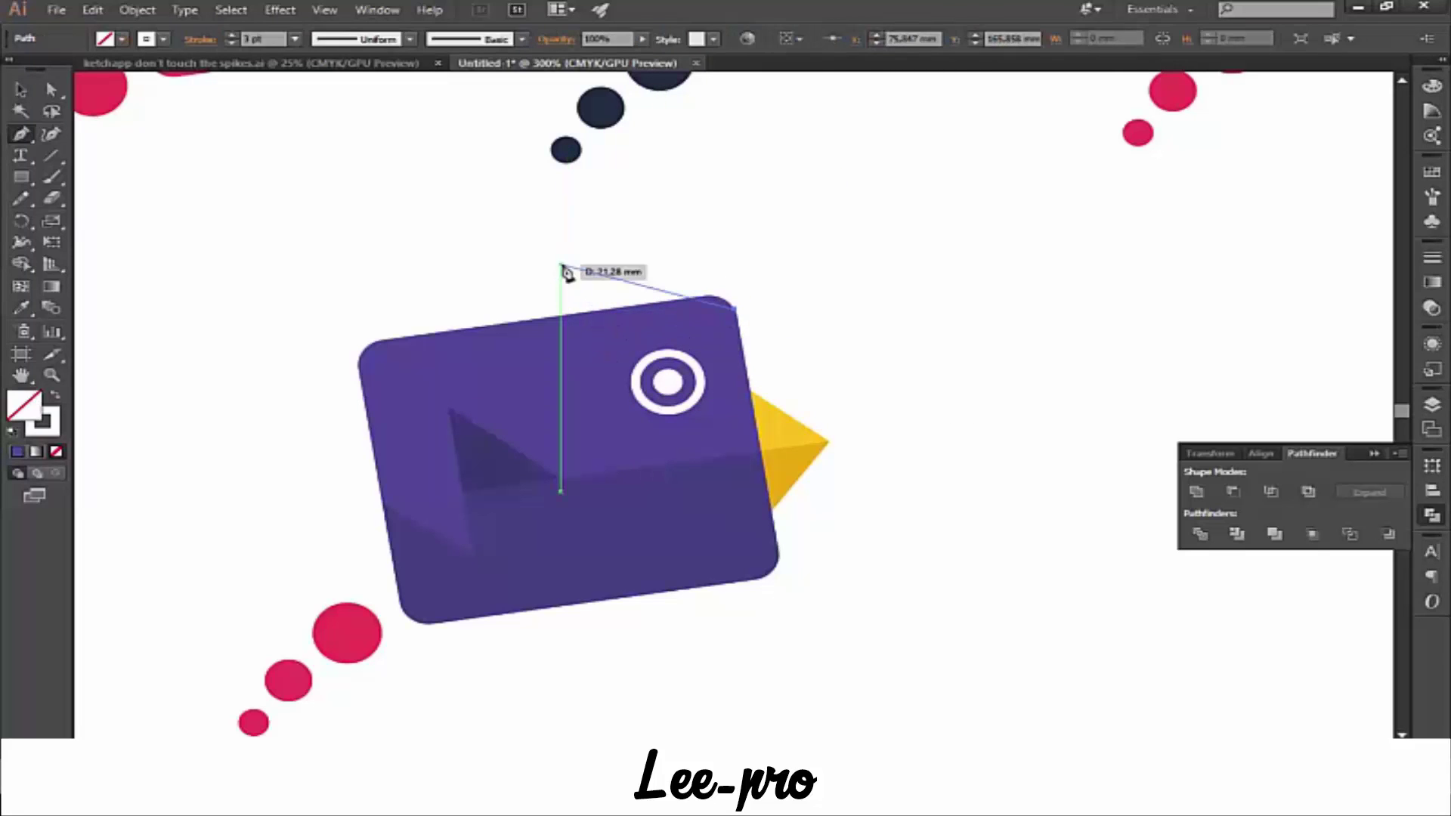
left_click_drag(596, 268, 477, 268)
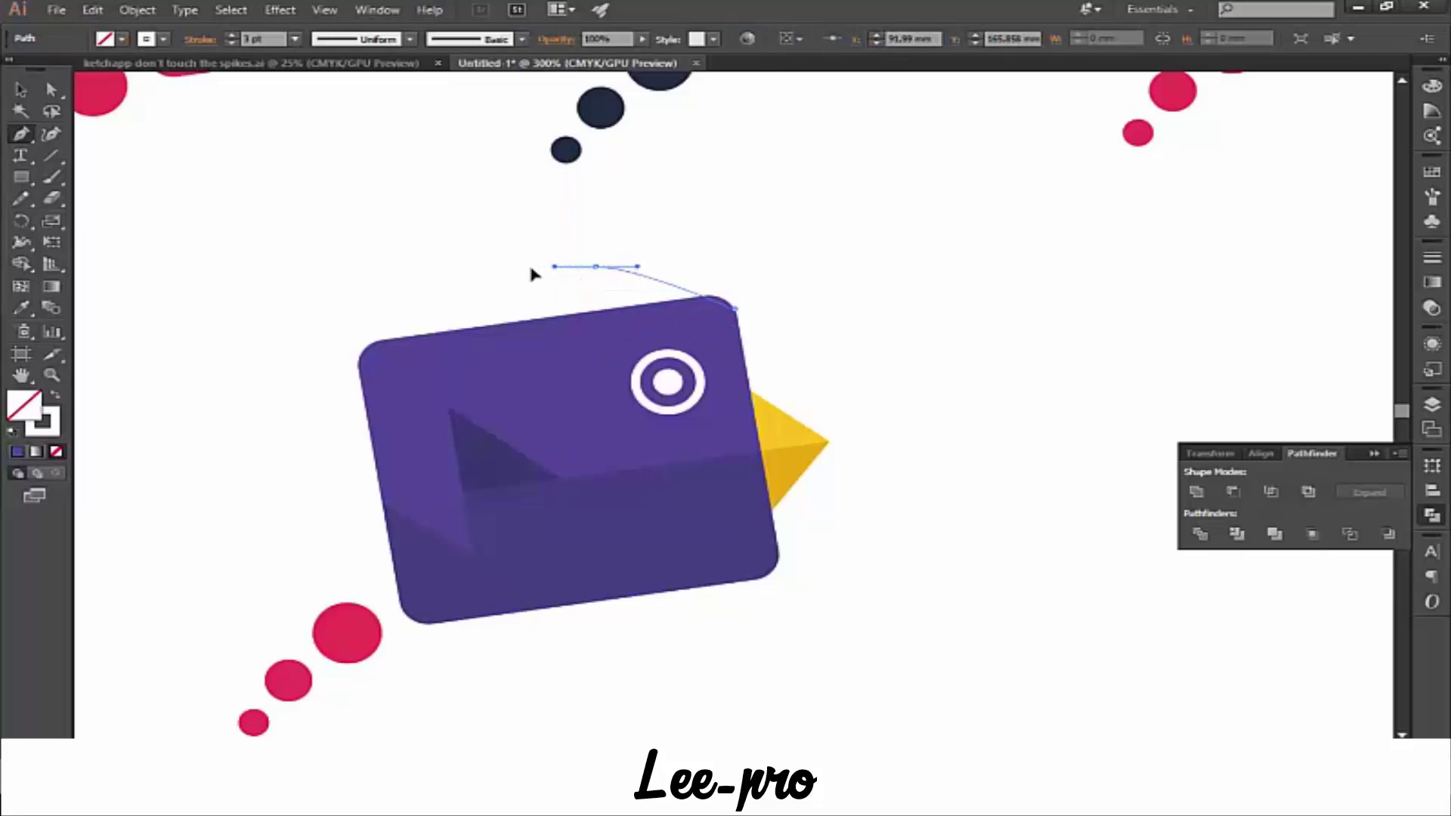
left_click(596, 267)
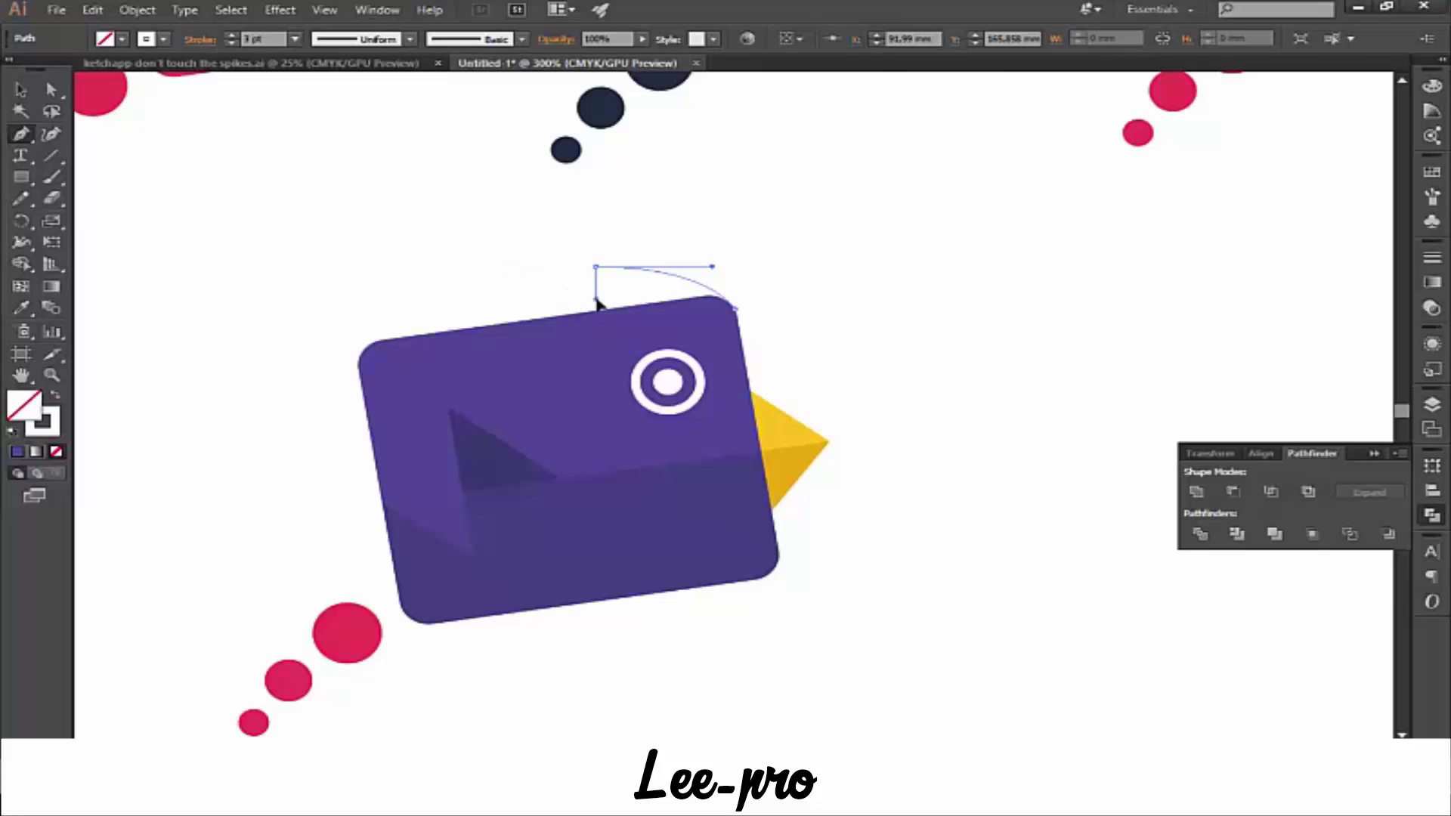
- Close the crest at the head corner and fill it with the bird's purple
left_click_drag(604, 302, 611, 316)
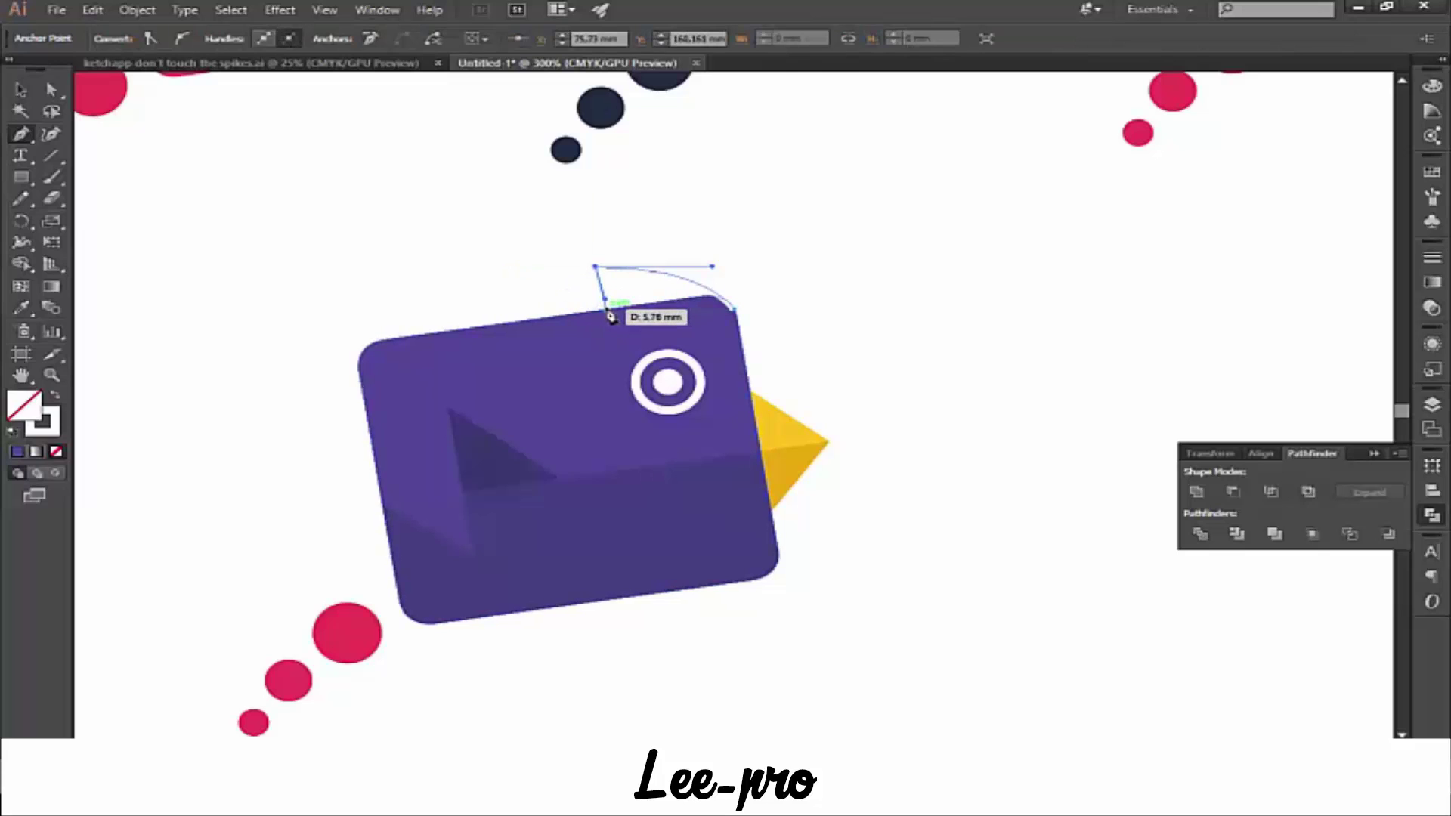
left_click_drag(610, 316, 604, 311)
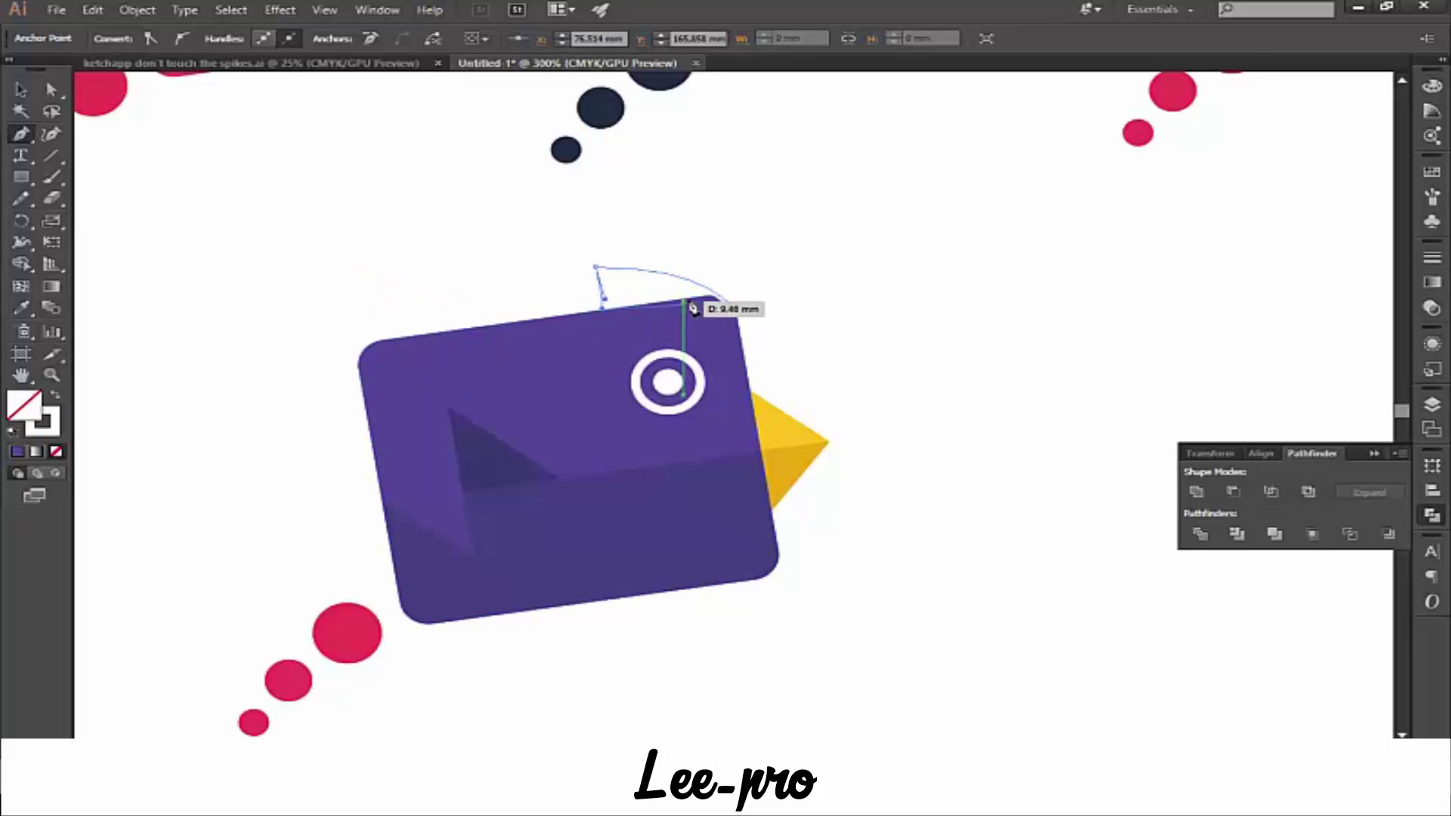
left_click(739, 318)
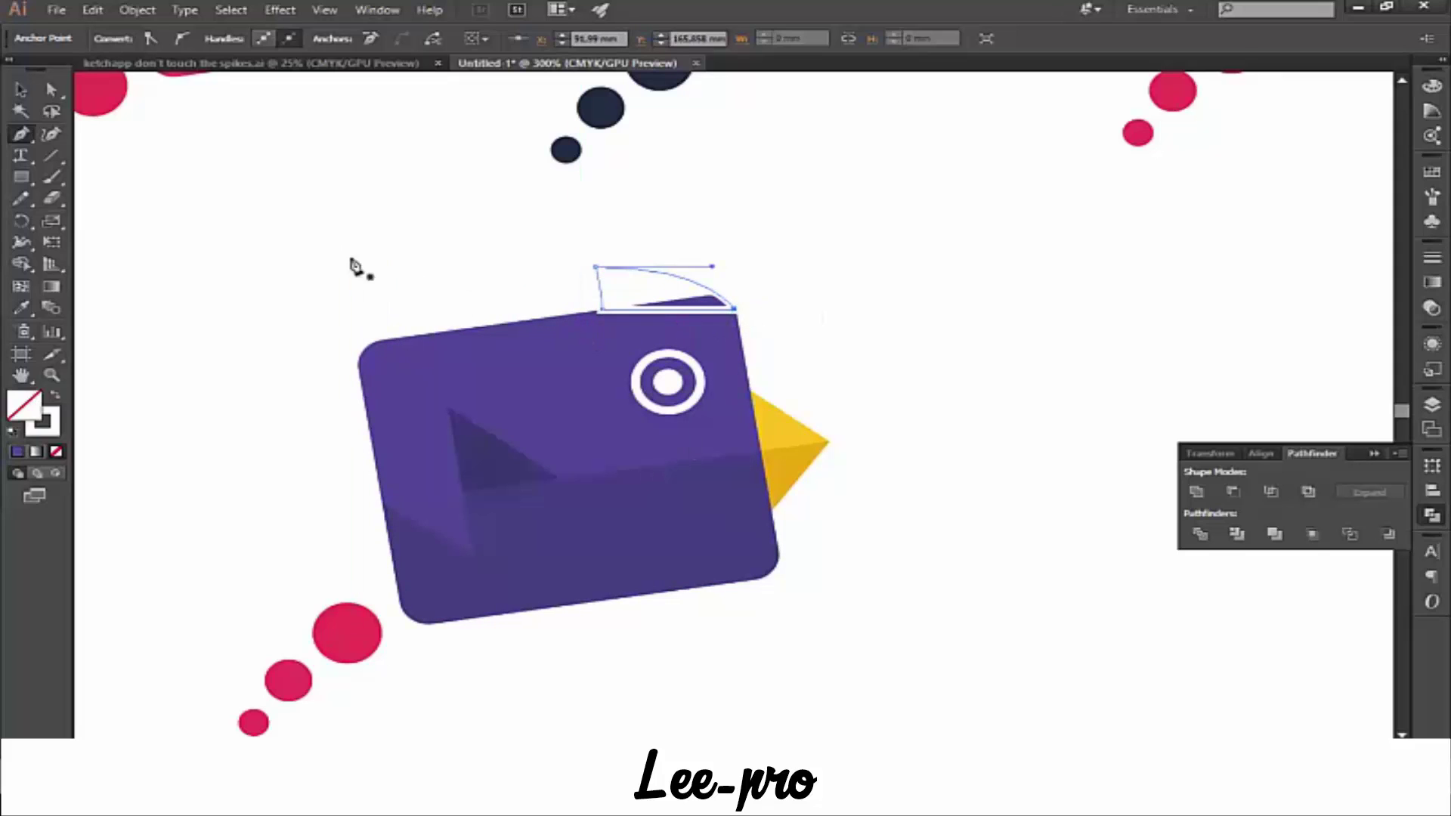
left_click(53, 398)
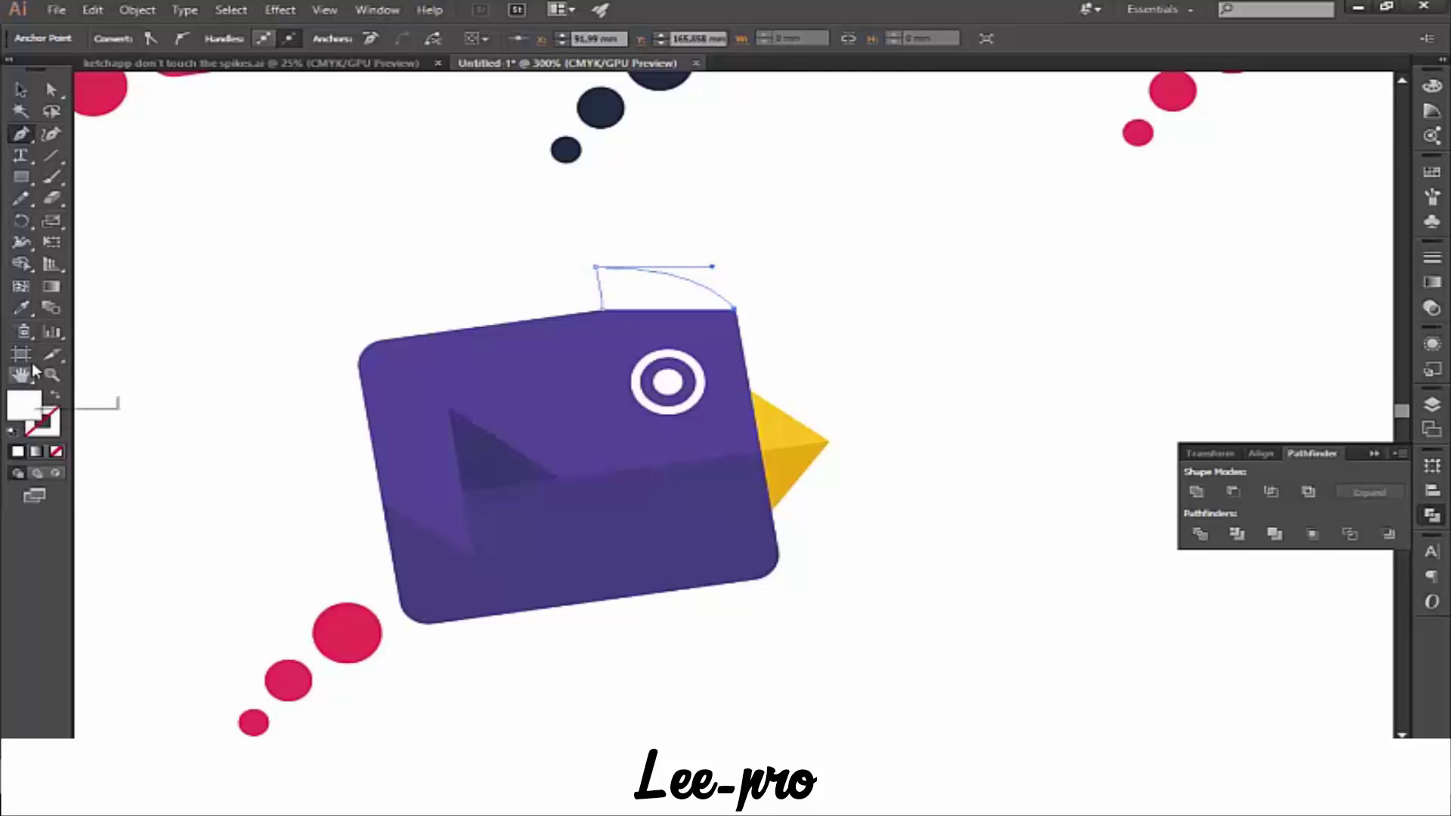
left_click(21, 308)
left_click(538, 371)
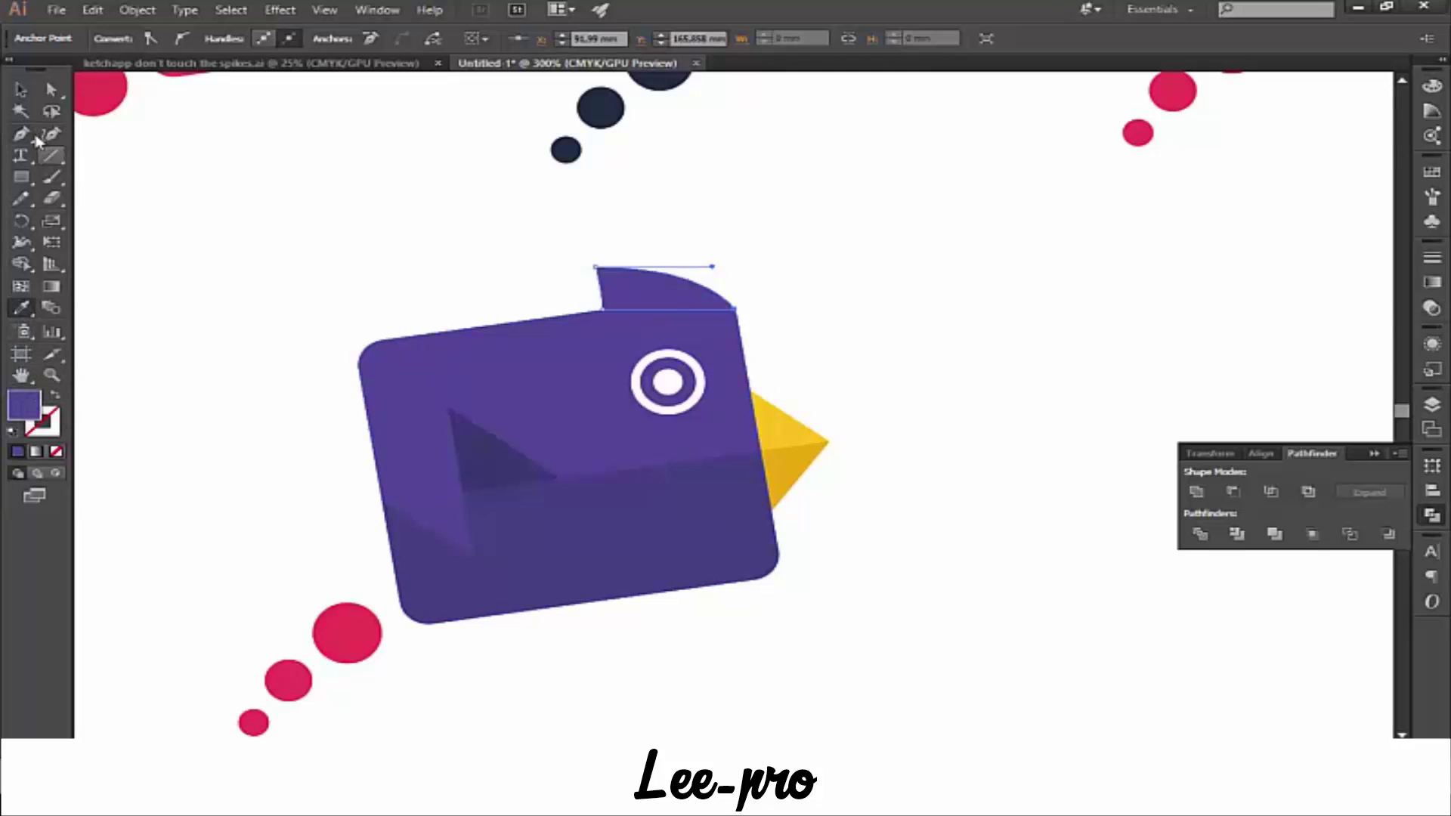
left_click(21, 89)
left_click(231, 220)
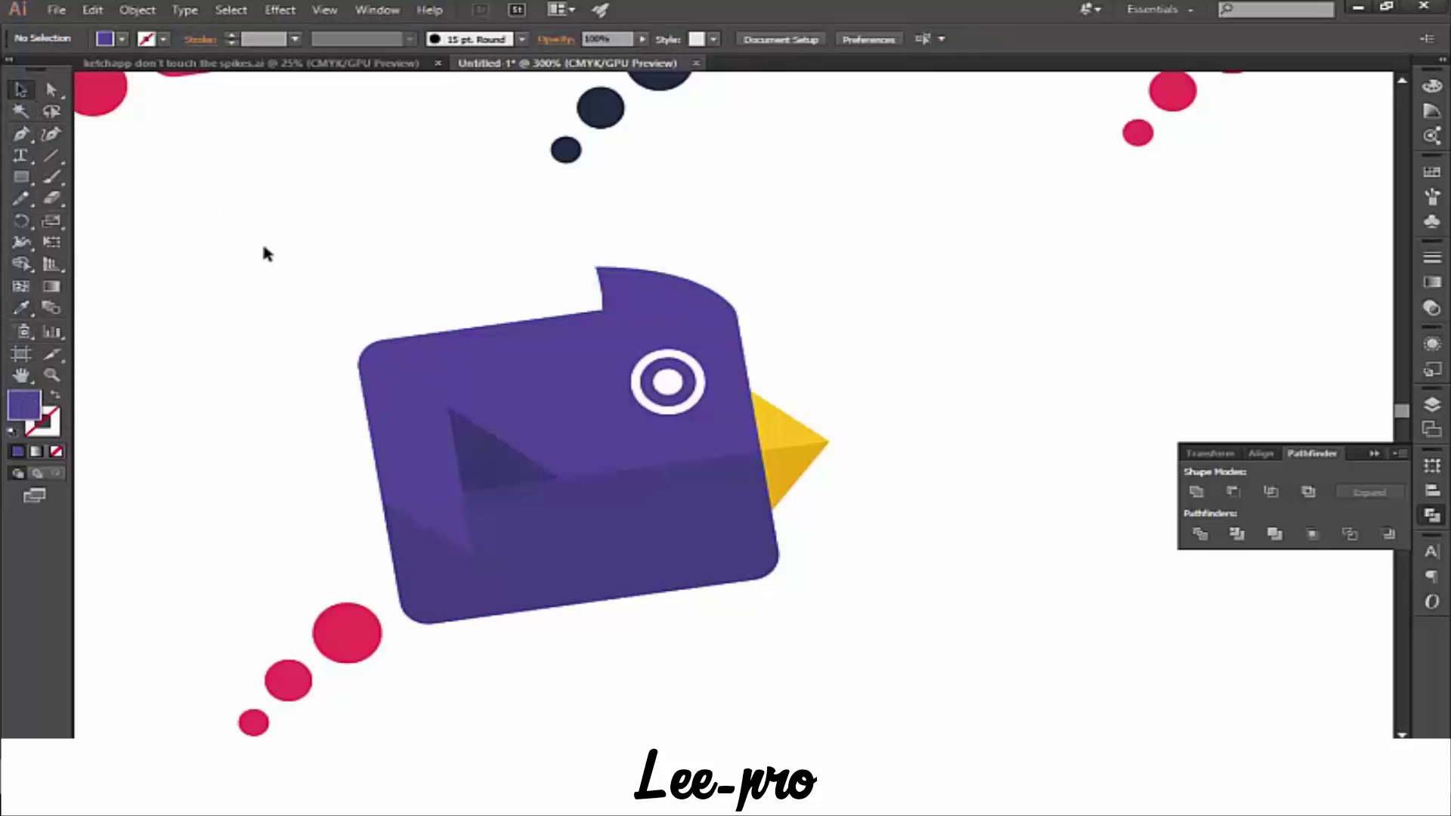
- Duplicate the crest to the left as a smaller, tilted tuft on the head edge
left_click(683, 294)
key("a")
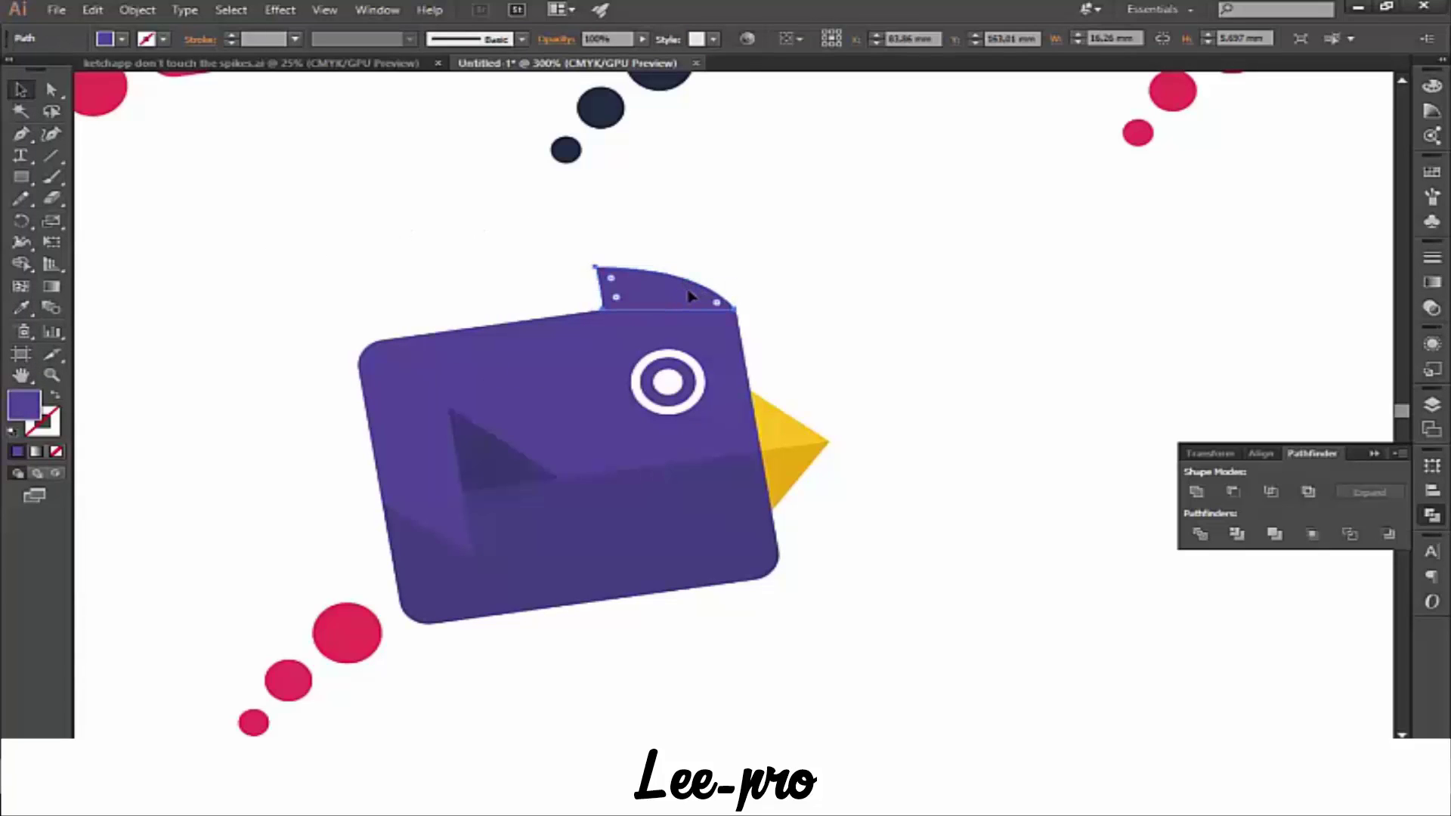
key("v")
mouse_move(689, 296)
left_mouse_down()
mouse_move(444, 268)
mouse_move(551, 316)
mouse_move(520, 299)
left_mouse_up()
left_click(499, 297)
left_click(463, 278)
left_click(545, 309)
left_click(464, 240)
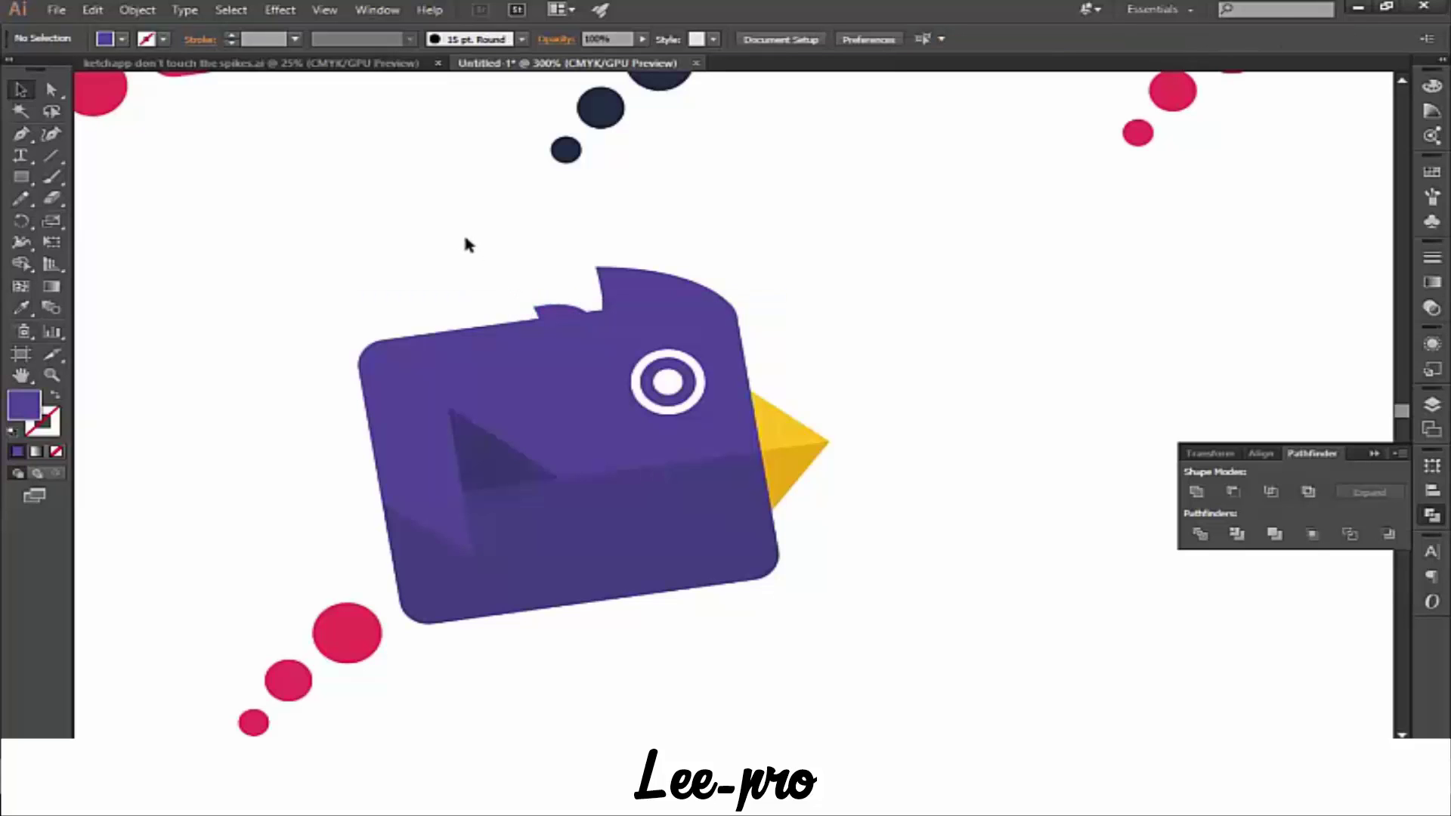
- Fine-tune the small tuft's tilt, then move both crest pieces off the head to the upper left
key("ctrl+plus")
key("ctrl+plus")
left_click(387, 224)
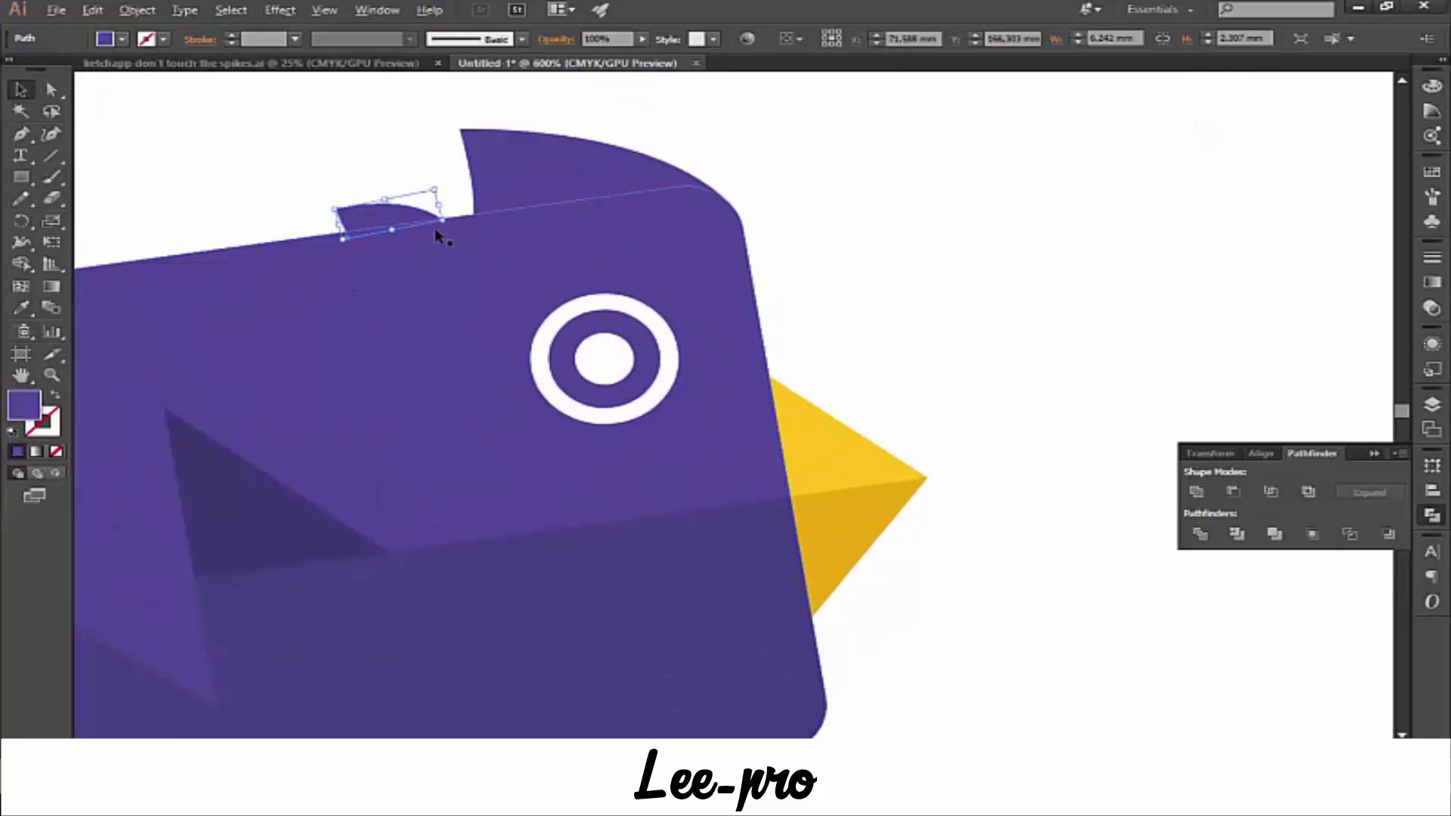
left_click_drag(443, 230, 453, 225)
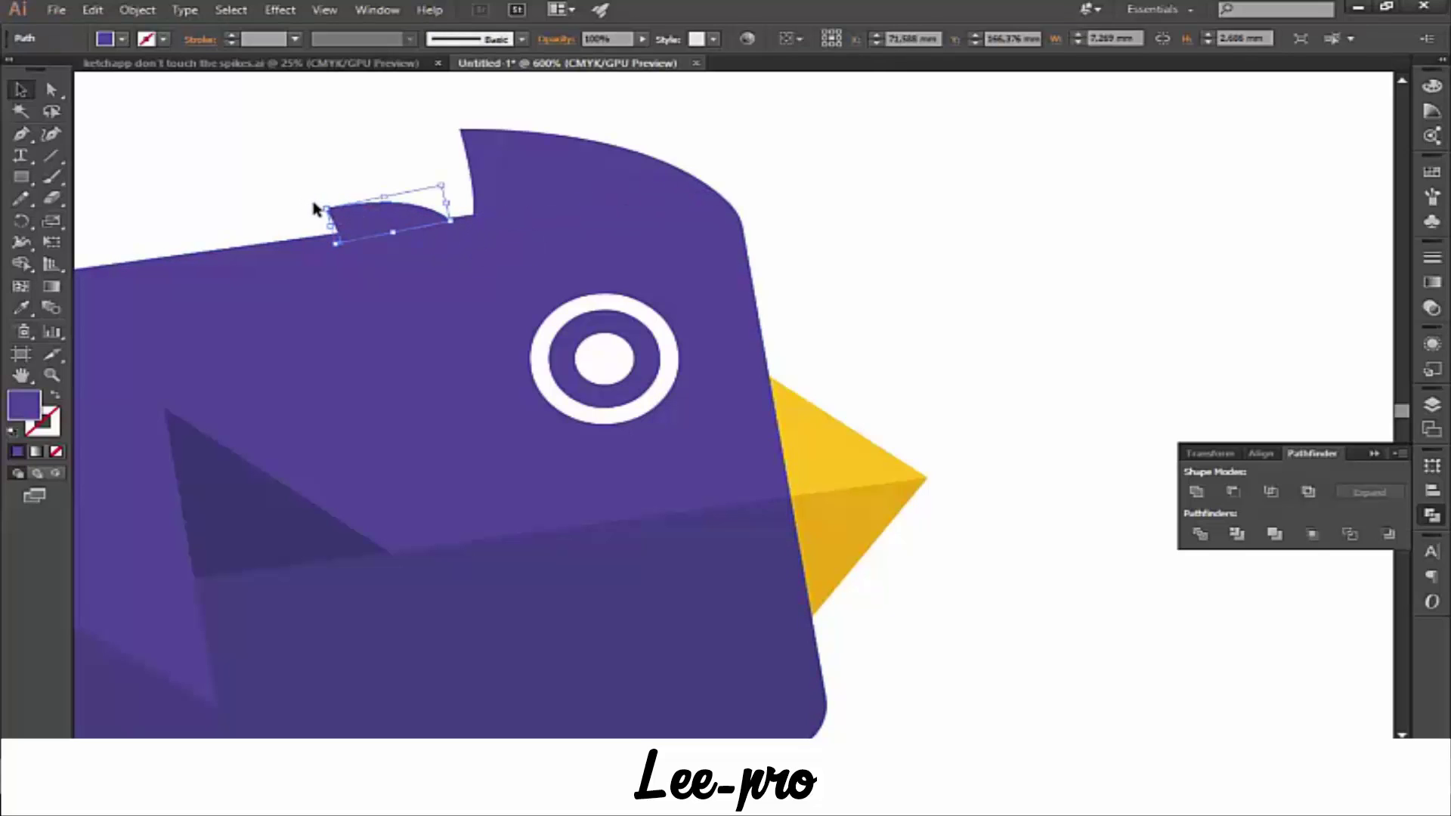
left_click_drag(321, 201, 370, 215)
left_click(278, 197)
key("ctrl+minus")
key("ctrl+minus")
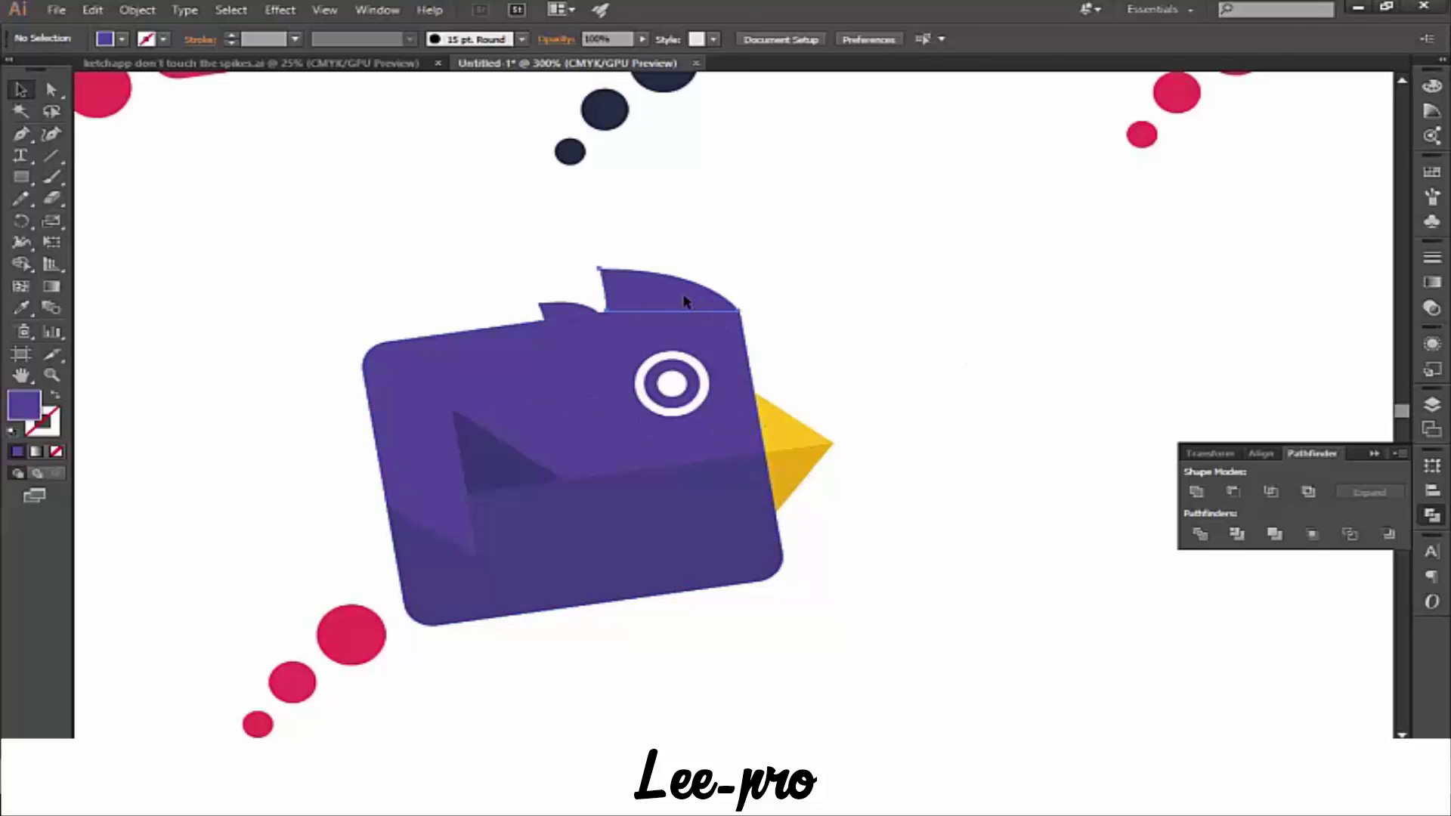
left_click_drag(687, 297, 317, 209)
left_click_drag(565, 311, 477, 211)
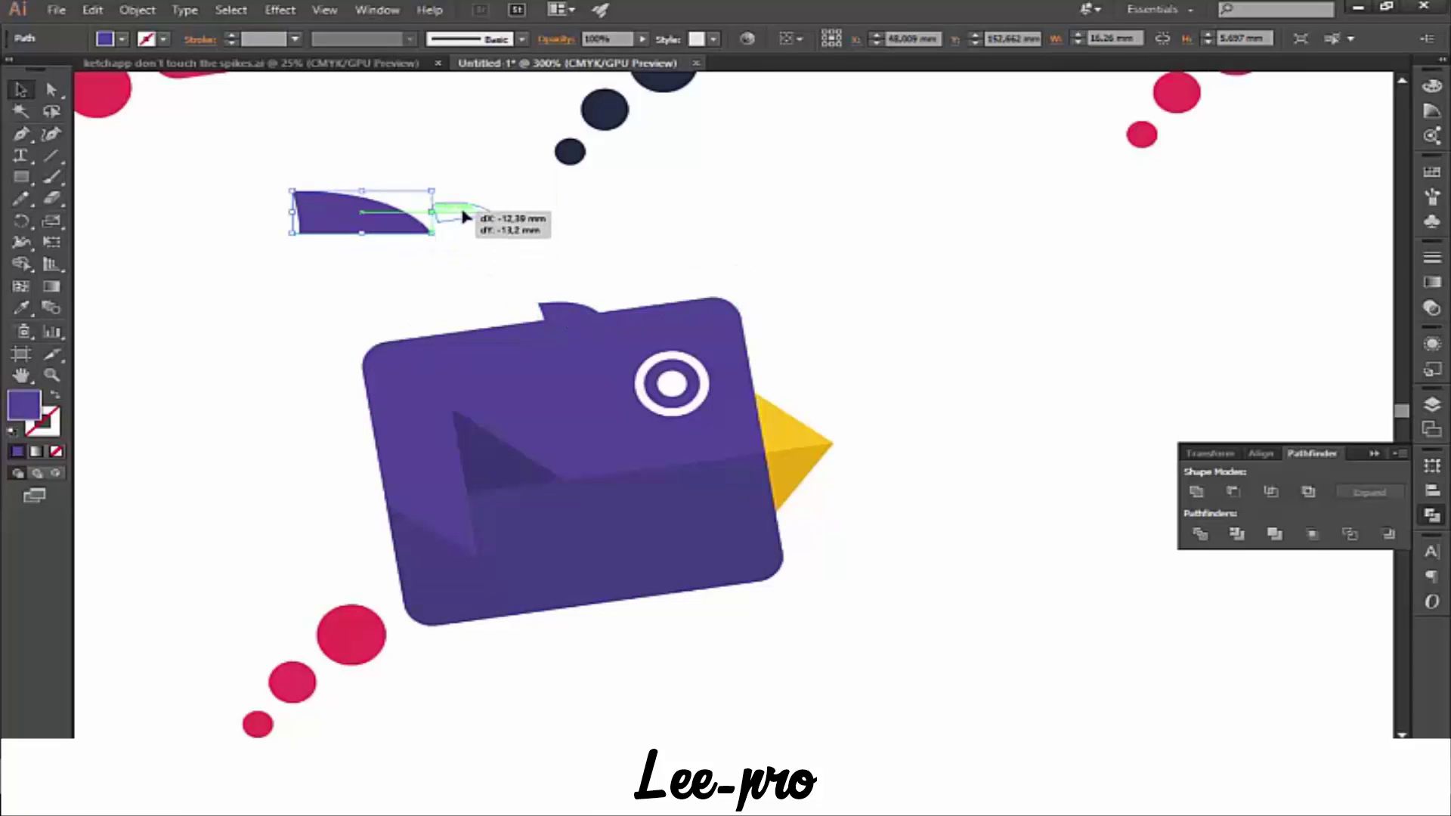
- Move the dark triangle off the body, flip it above the head, then cut it away
left_click(907, 354)
left_click(509, 465)
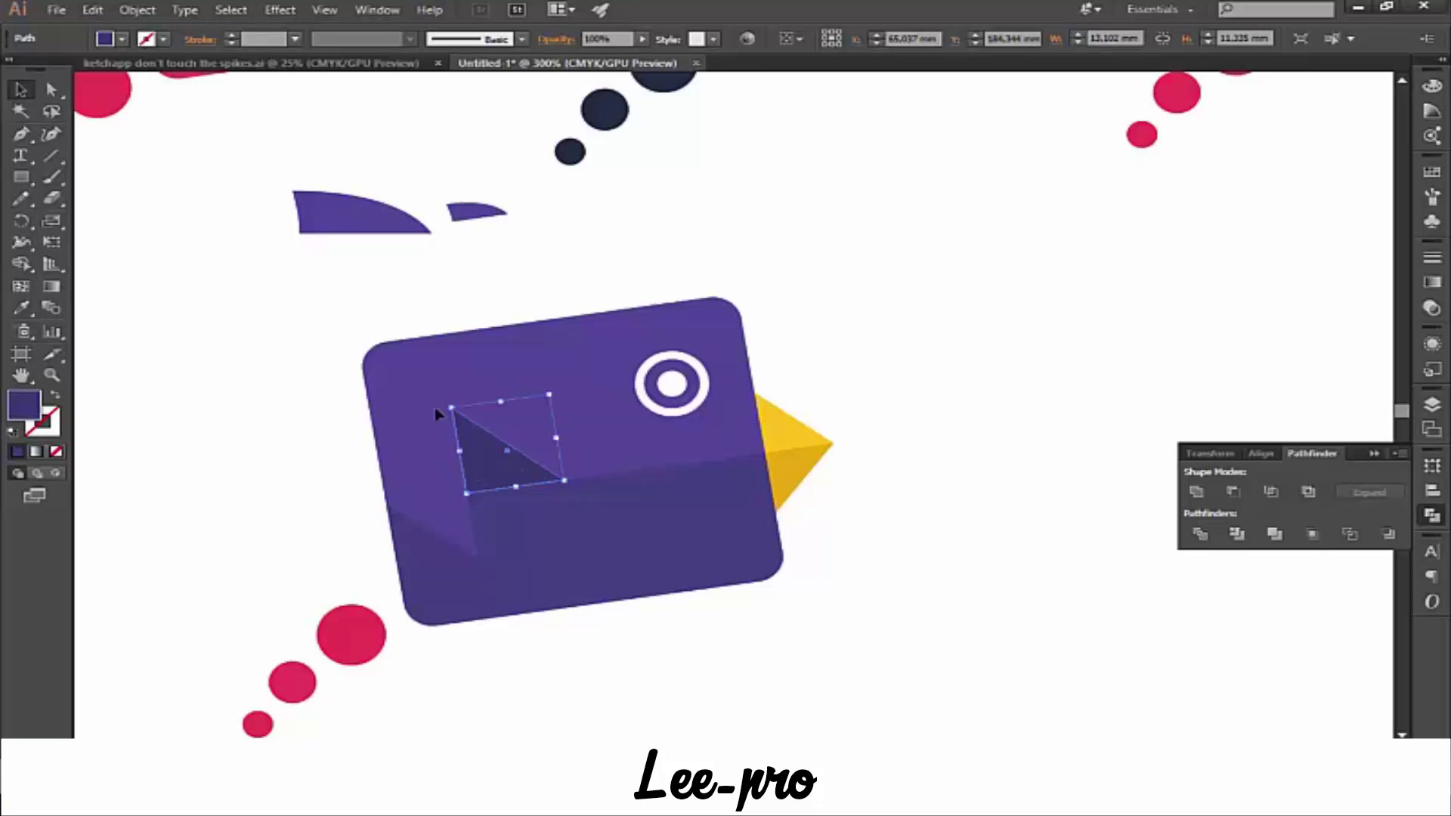
mouse_move(508, 464)
left_mouse_down()
mouse_move(159, 329)
mouse_move(231, 331)
mouse_move(139, 318)
left_mouse_up()
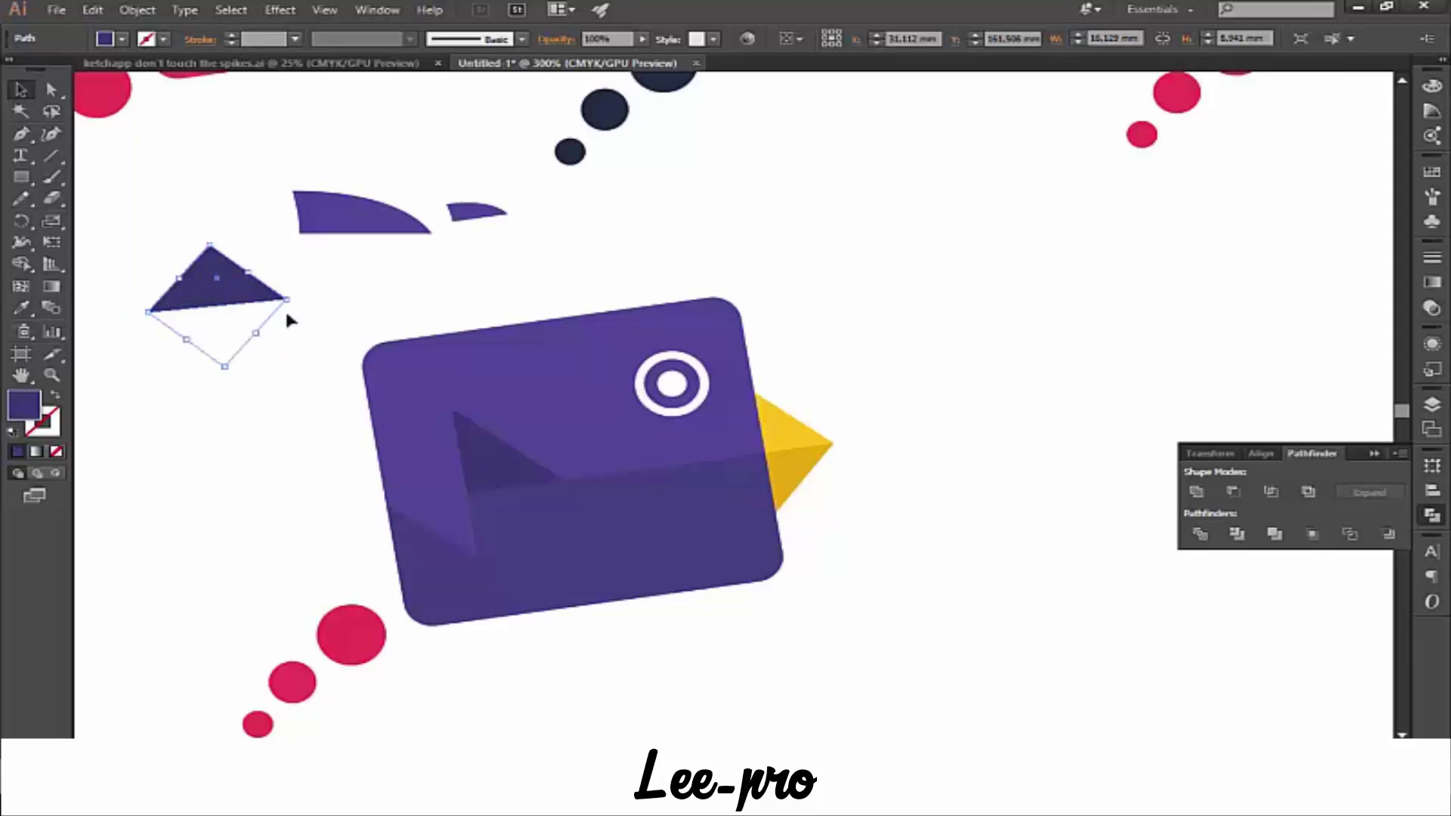
left_click_drag(285, 301, 667, 306)
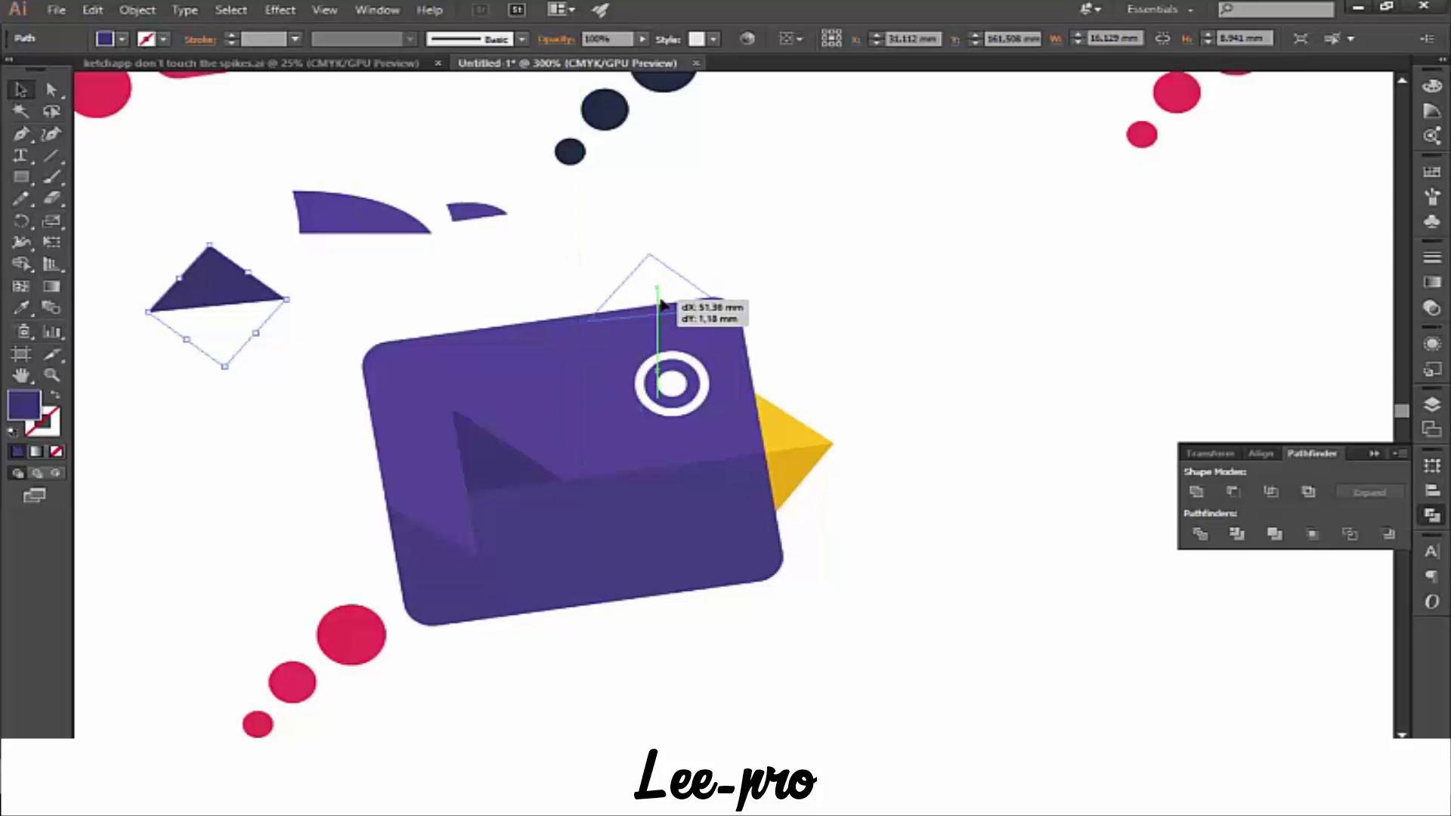
mouse_move(662, 304)
left_mouse_down()
mouse_move(801, 262)
mouse_move(786, 278)
left_mouse_up()
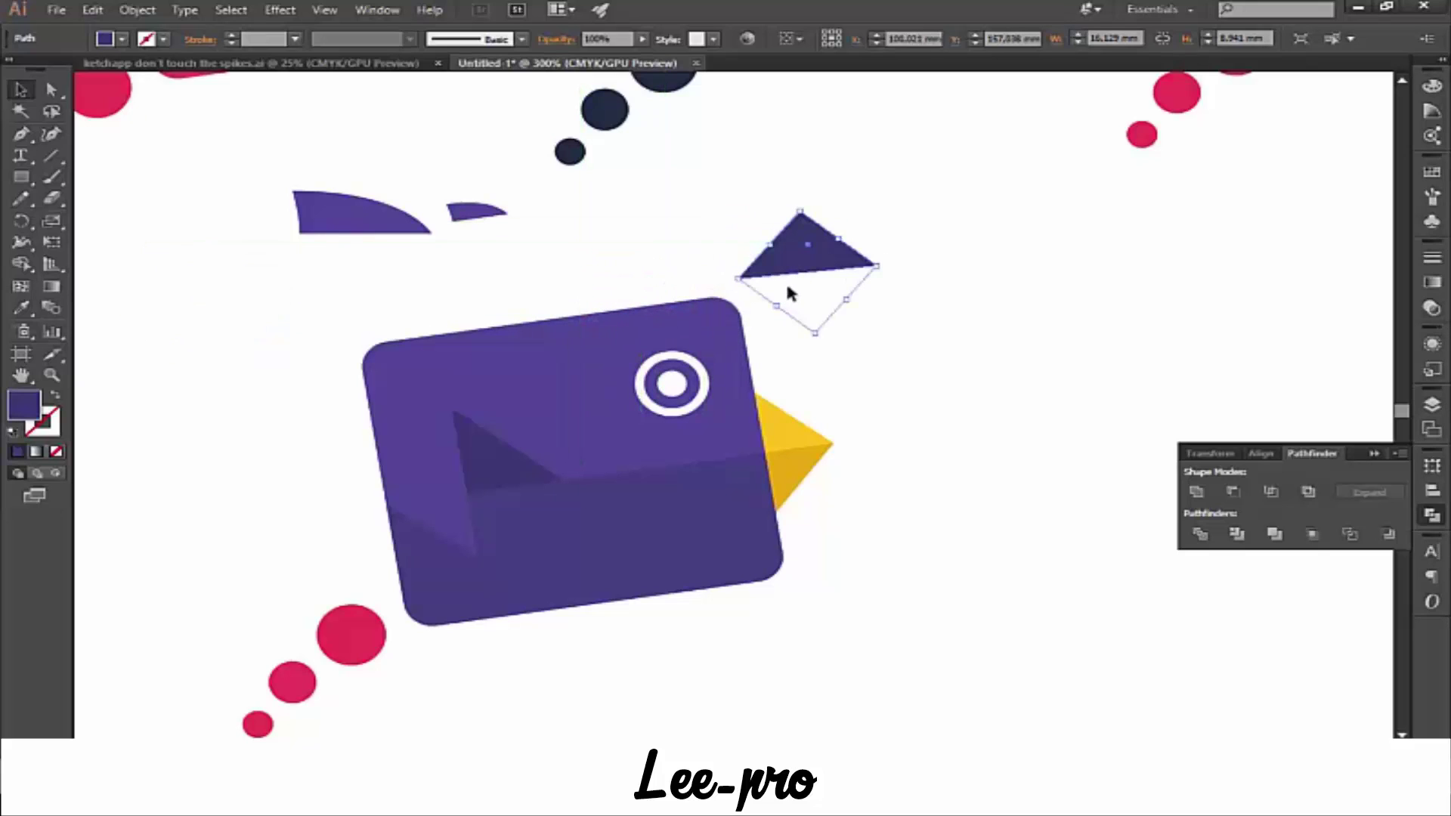
key("ctrl+x")
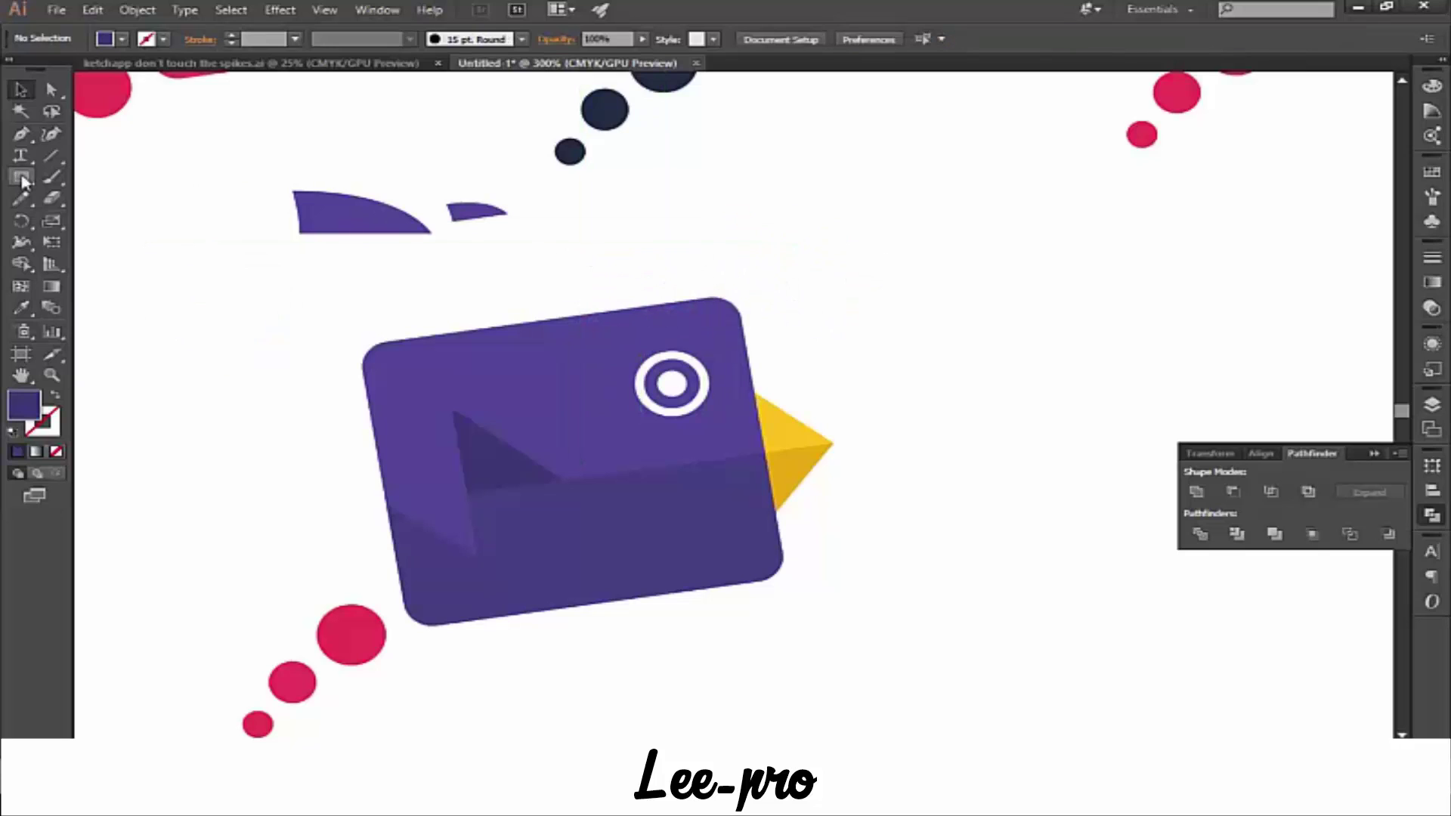
- Draw a pointed crest tuft with the Pen tool at the head's top-right corner
left_click(21, 134)
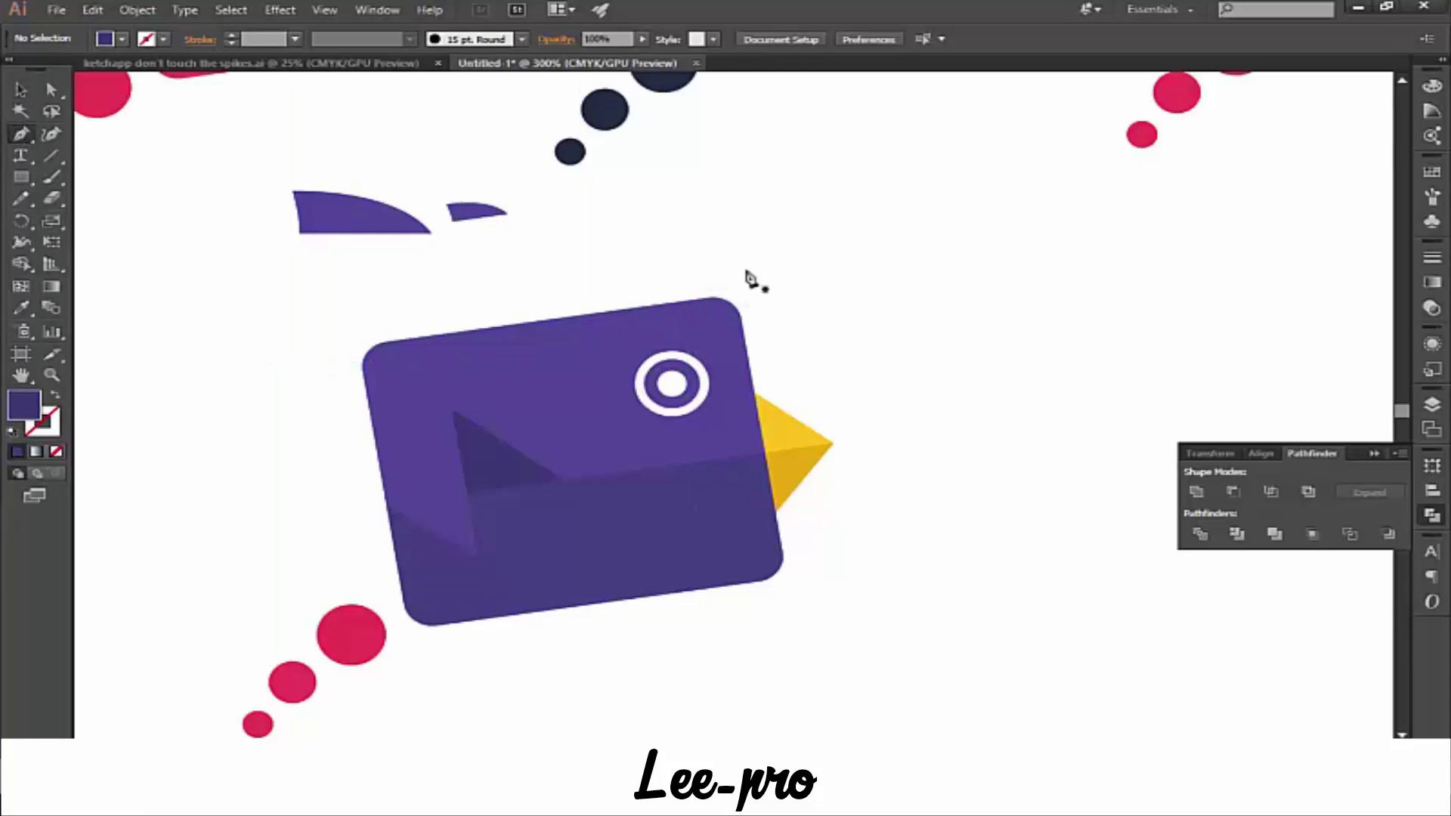
left_click(738, 311)
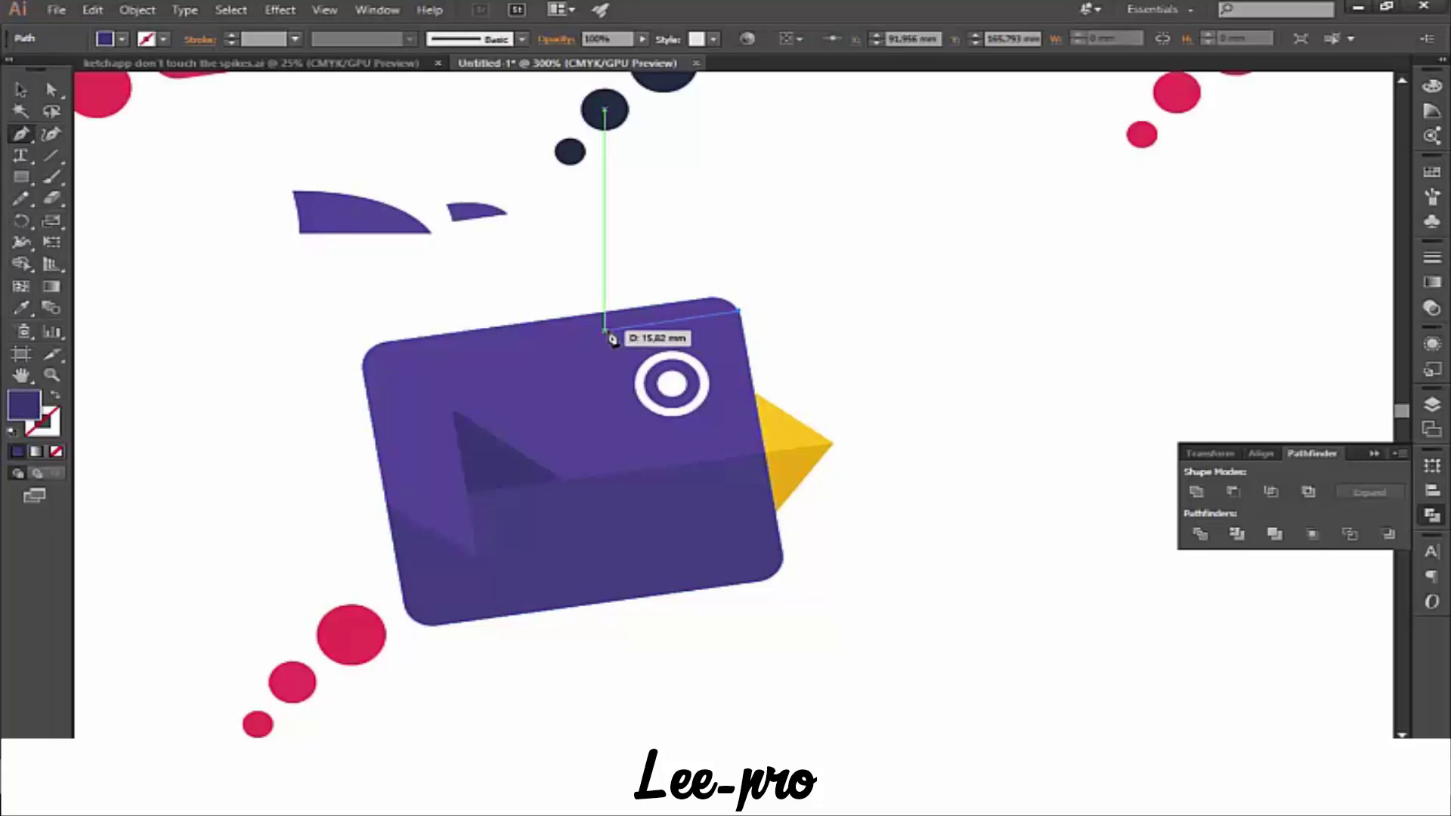
left_click(592, 271)
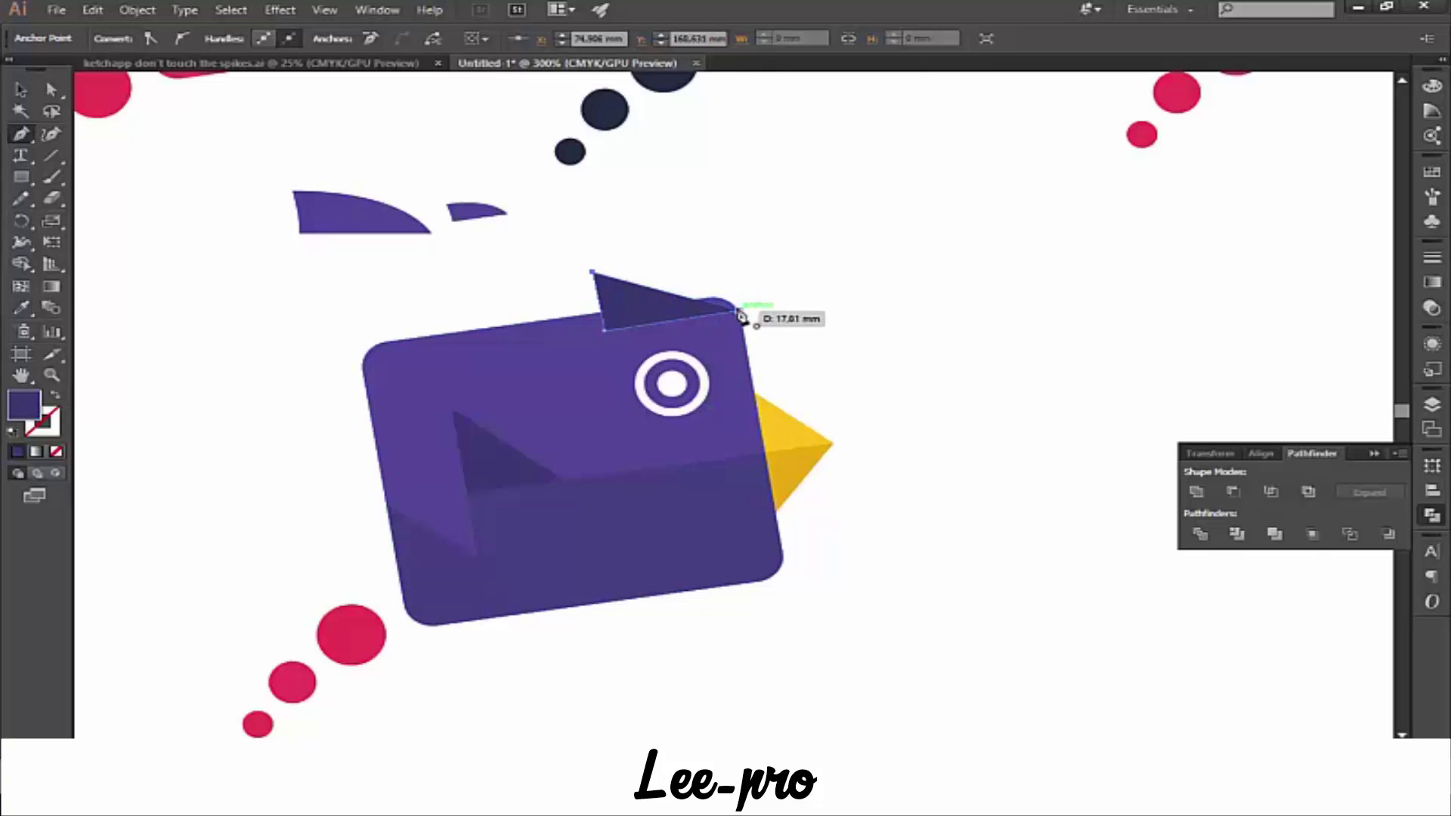
mouse_move(741, 313)
left_mouse_down()
mouse_move(816, 382)
mouse_move(782, 337)
left_mouse_up()
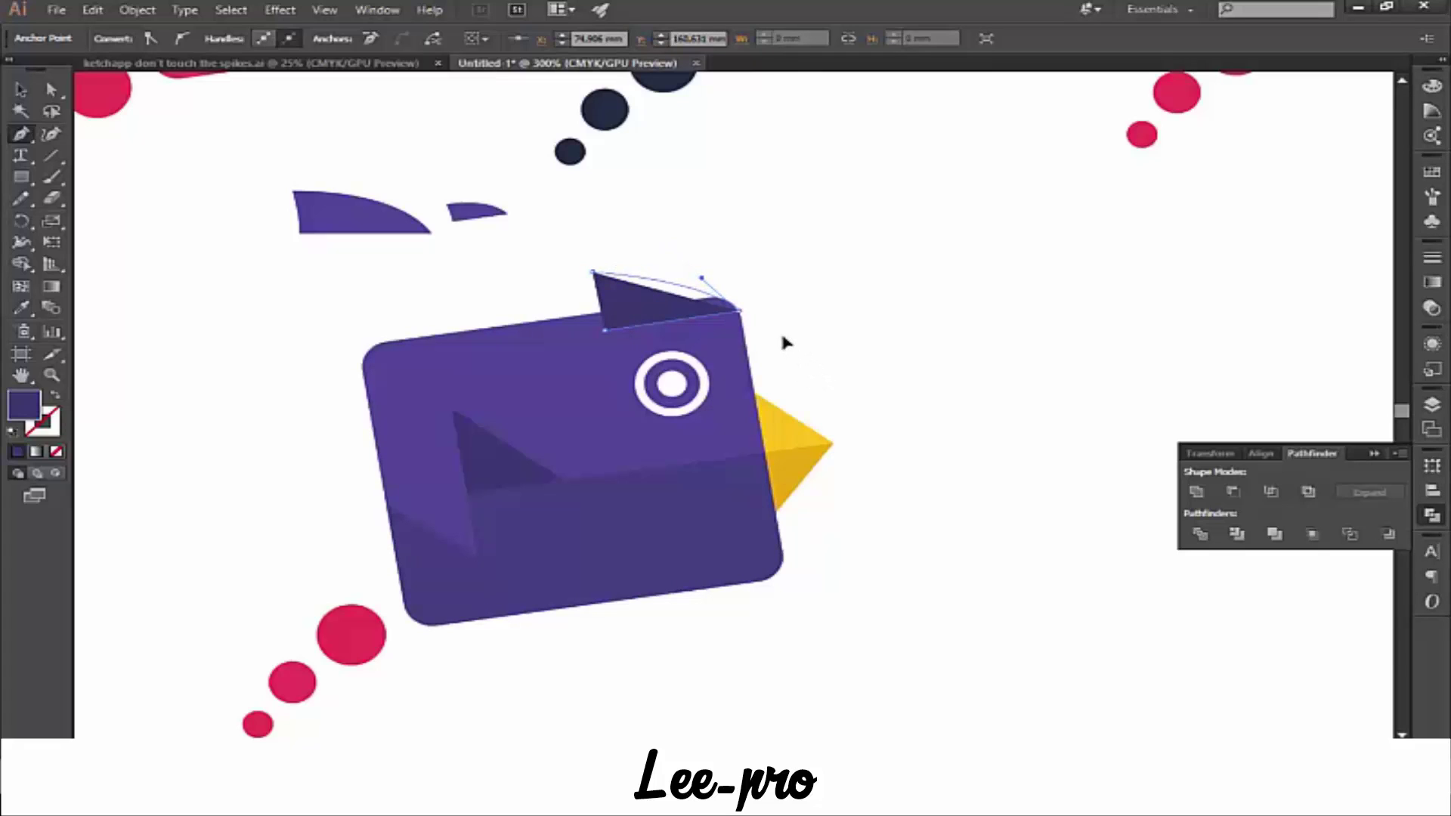
left_click_drag(783, 344, 774, 322)
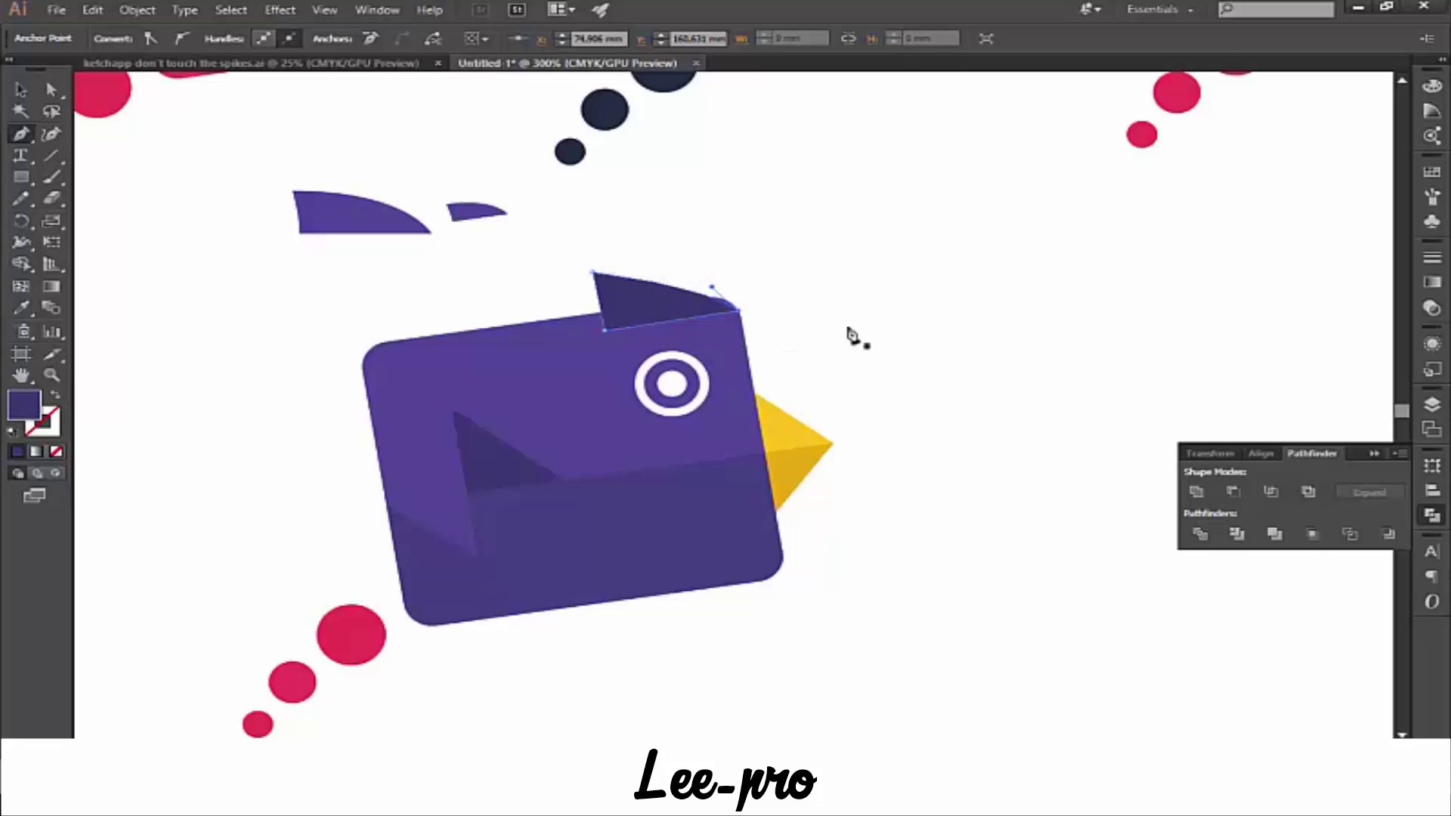
key("v")
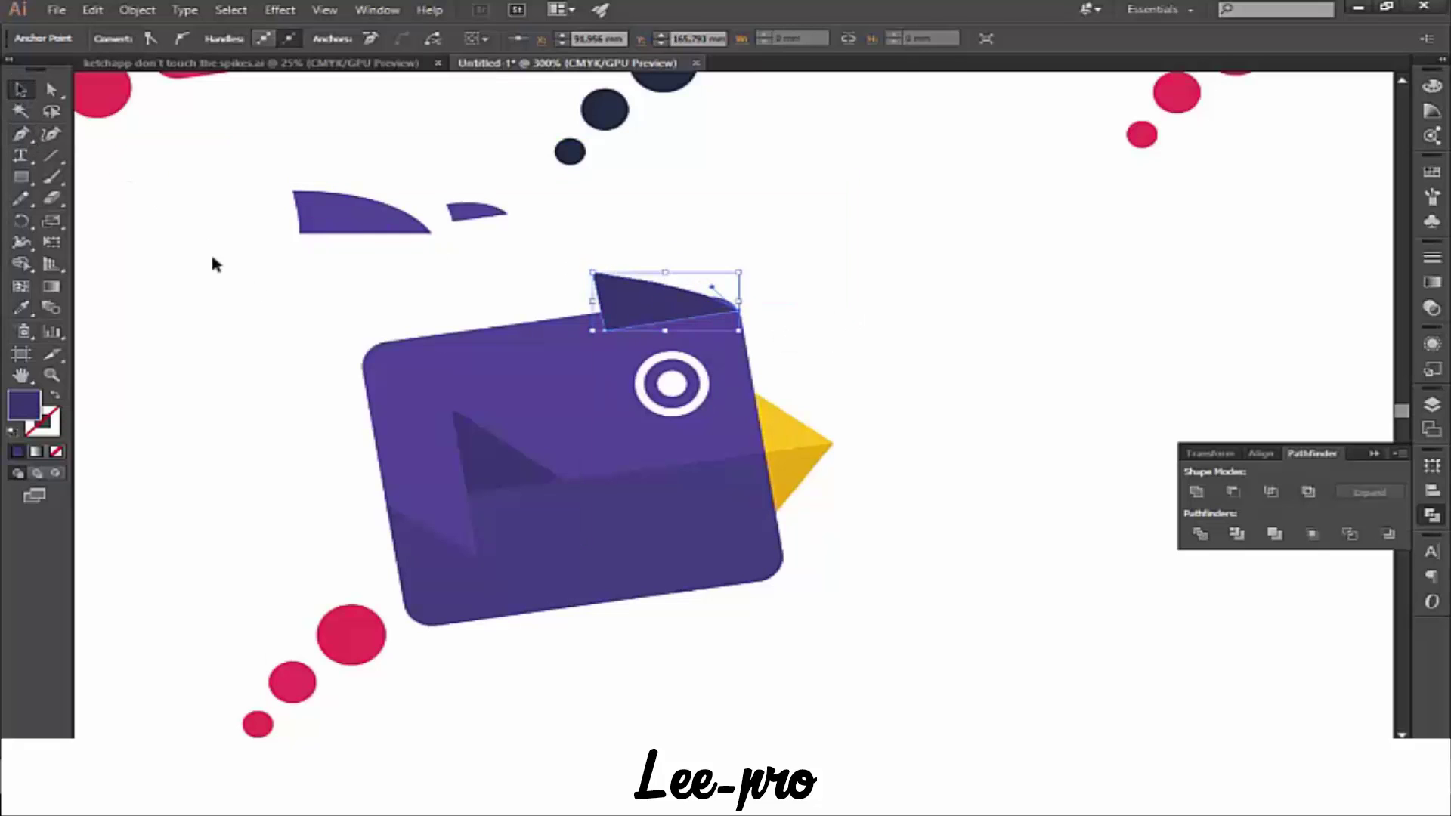
left_click(210, 259)
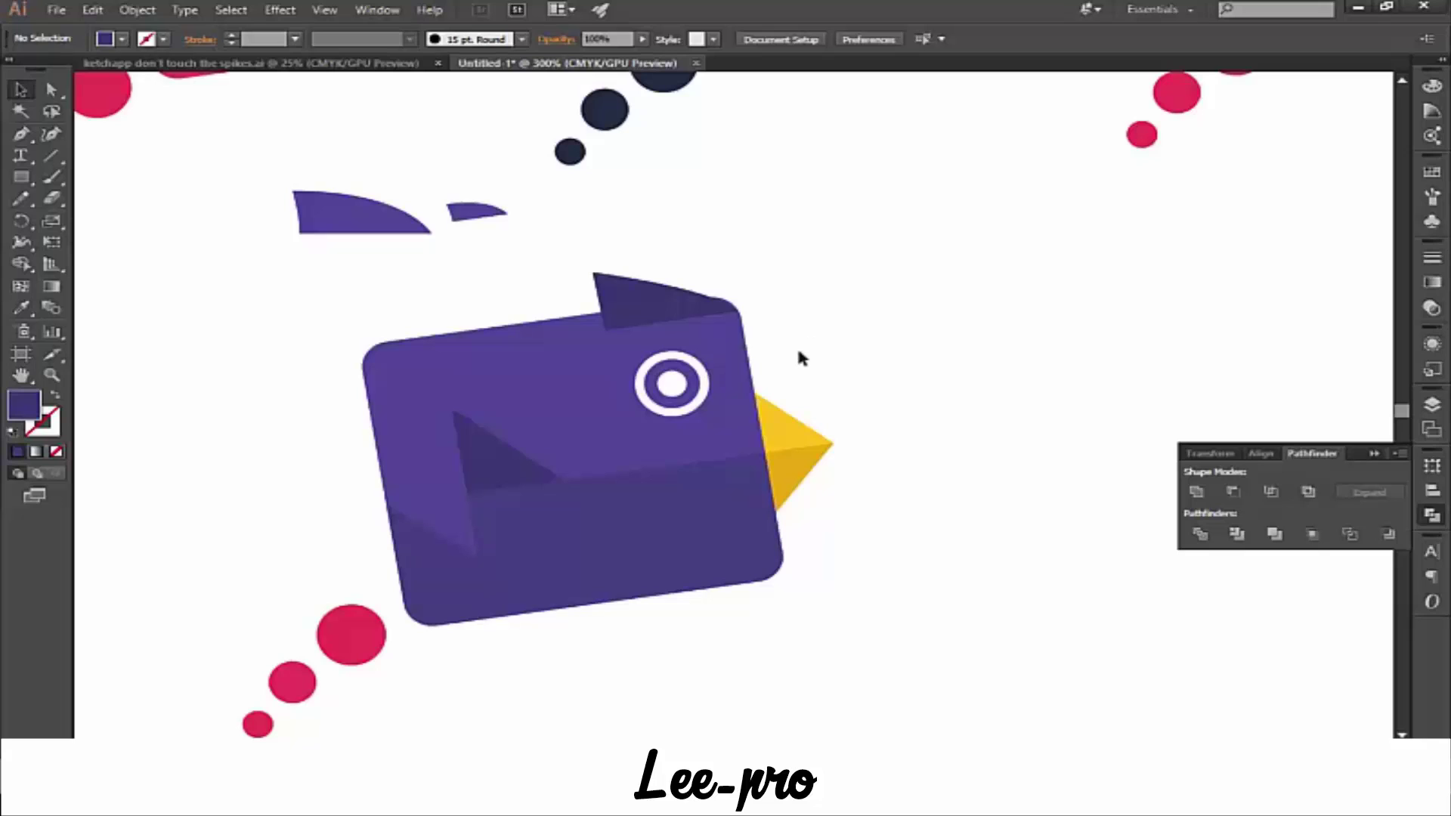
- Duplicate the tuft to the left as a smaller copy and colour both with the body's purple
left_click(633, 306)
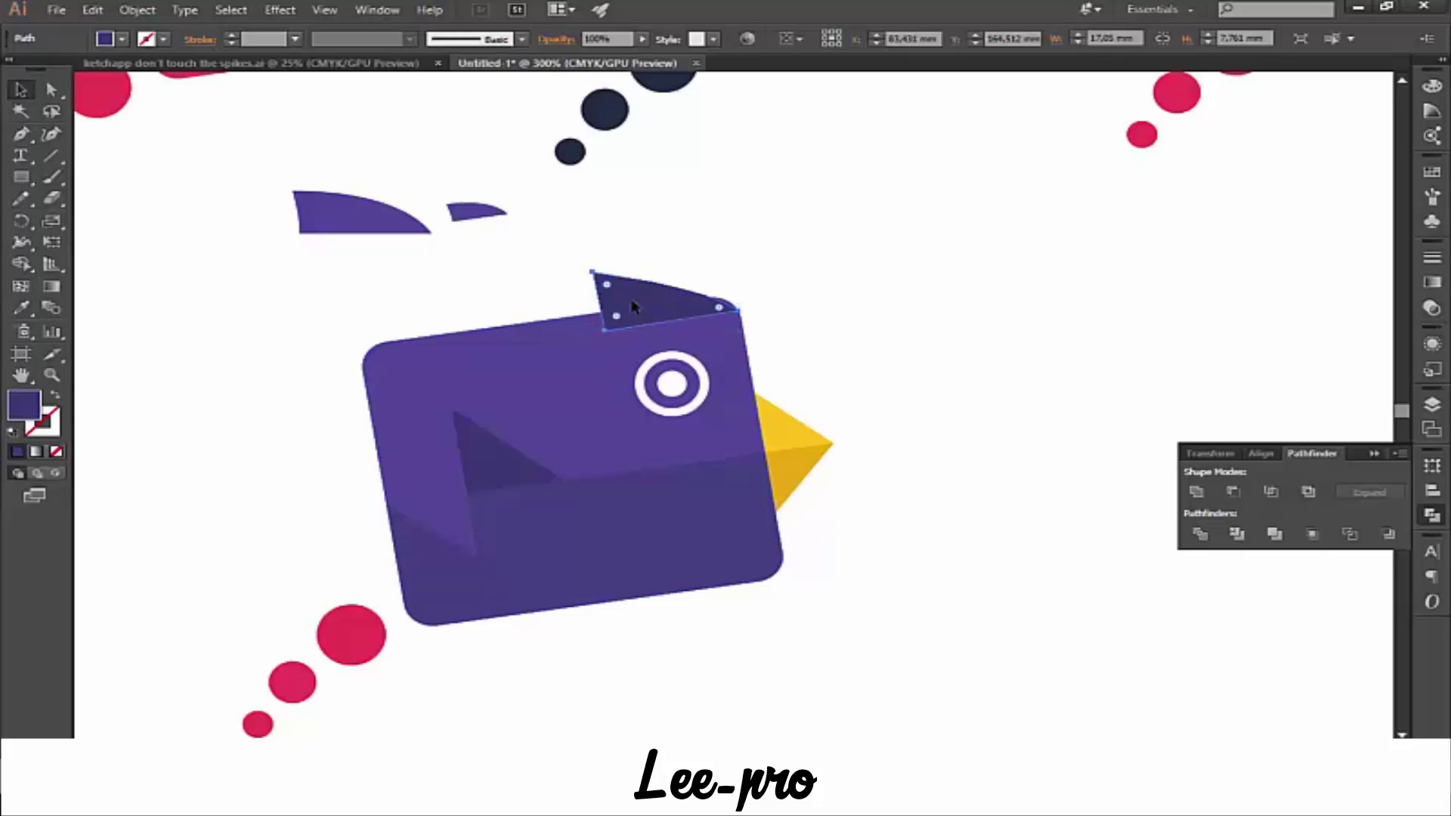
mouse_move(633, 305)
left_mouse_down()
mouse_move(508, 330)
mouse_move(574, 322)
left_mouse_up()
left_click(357, 260)
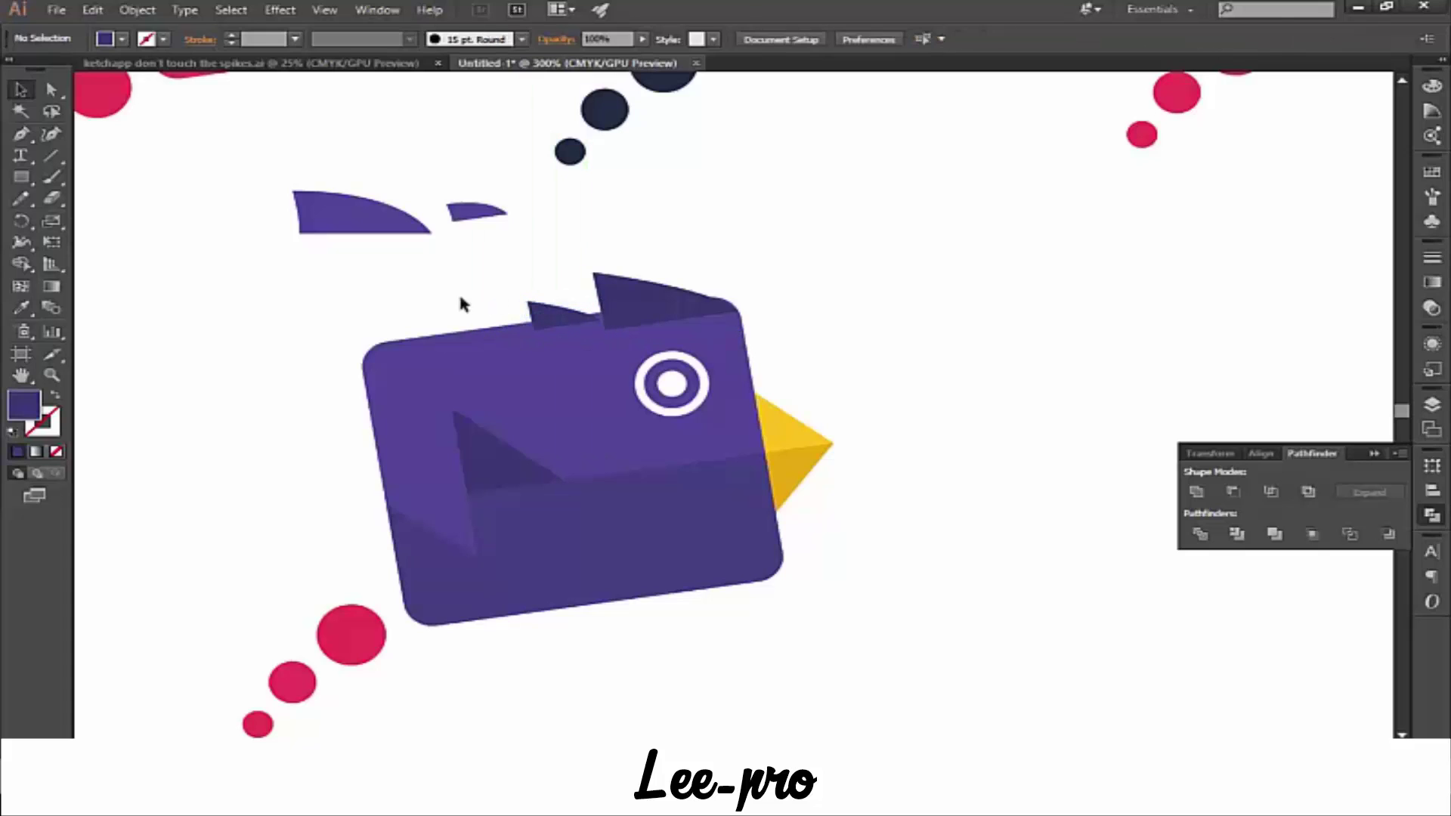
left_click(658, 314)
left_click(565, 320, "shift")
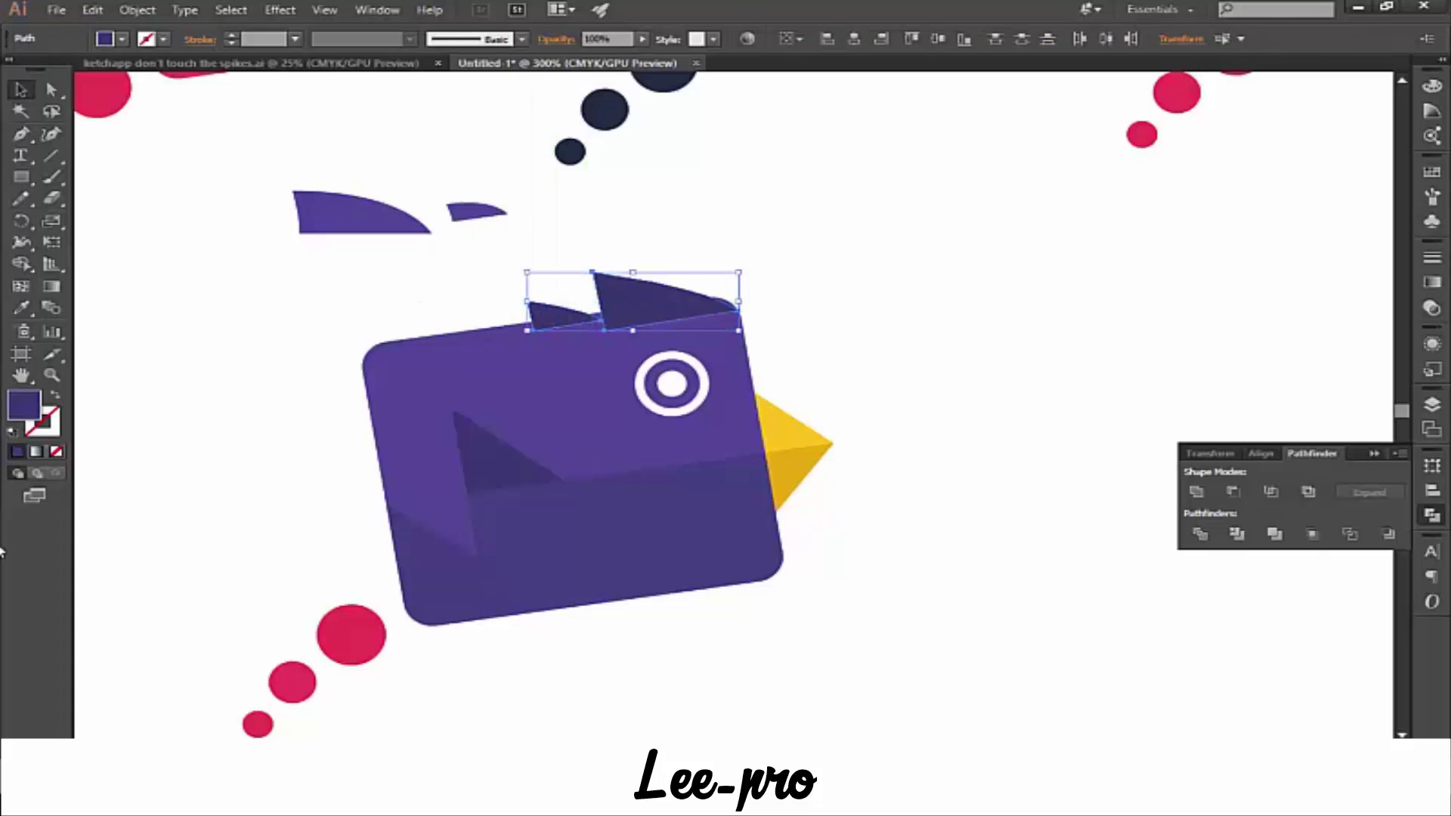
left_click(21, 308)
left_click(437, 356)
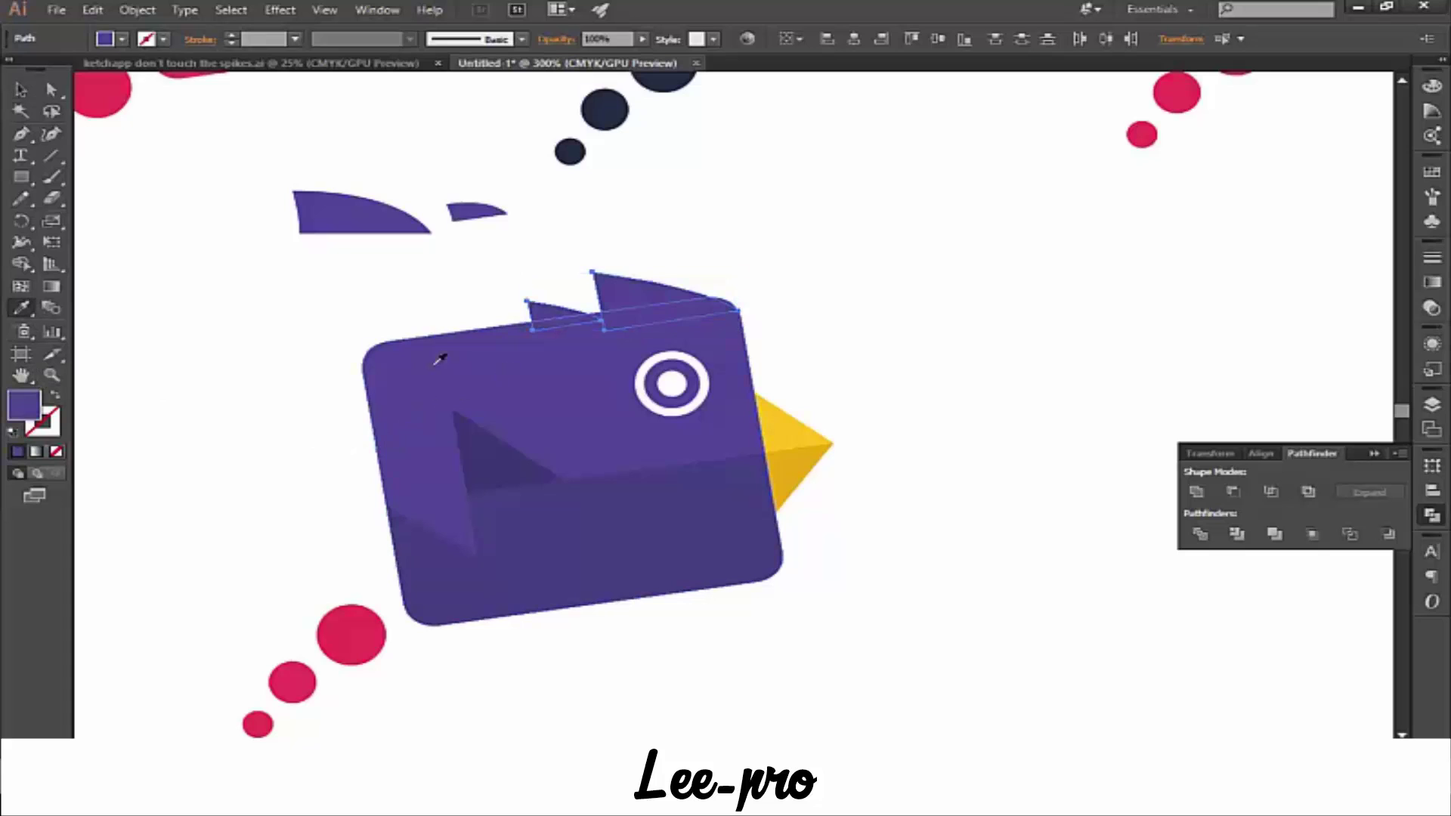
- Shift the larger crest tuft slightly left onto the head
left_click(21, 89)
left_click(162, 397)
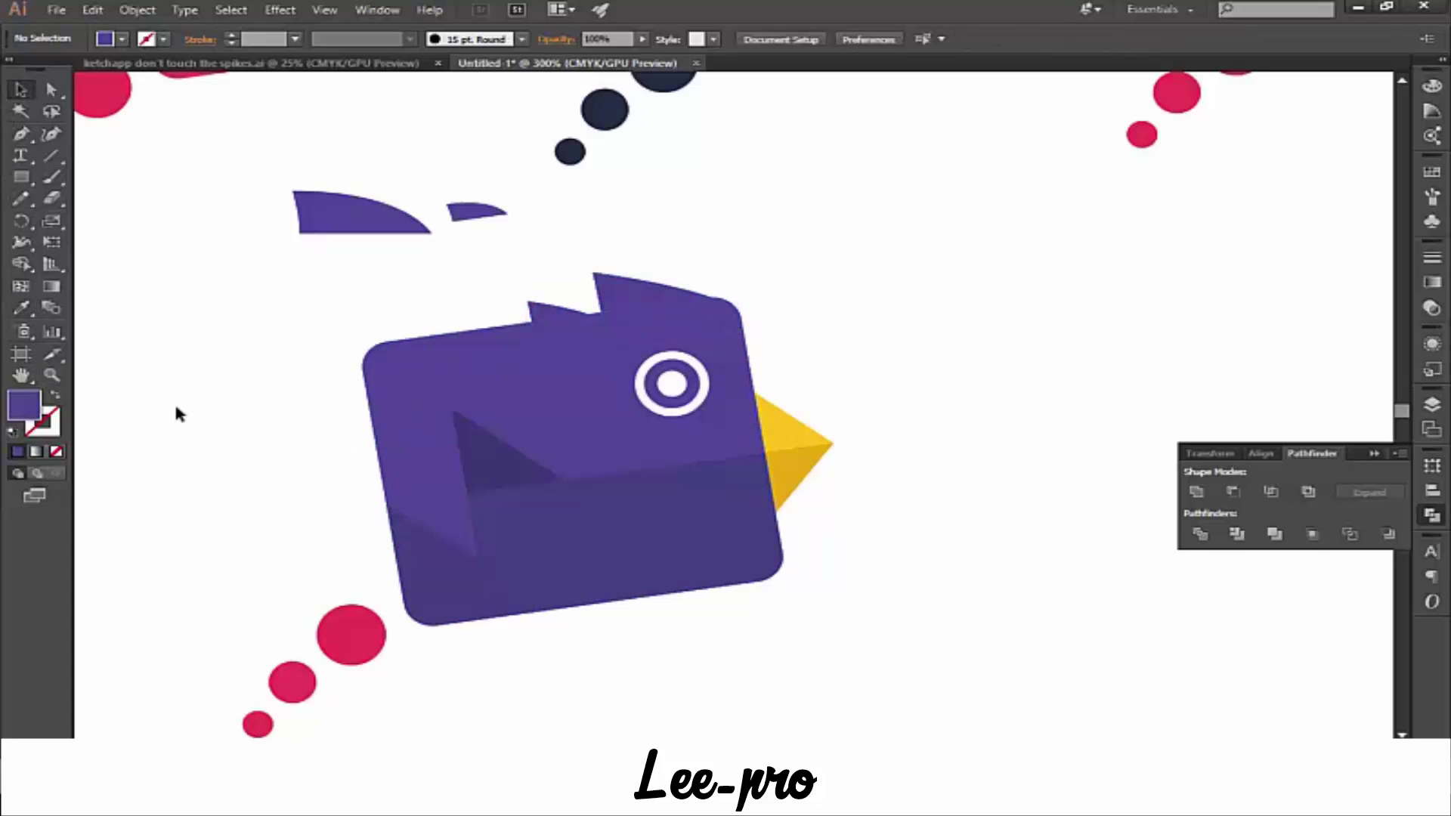
left_click(668, 312)
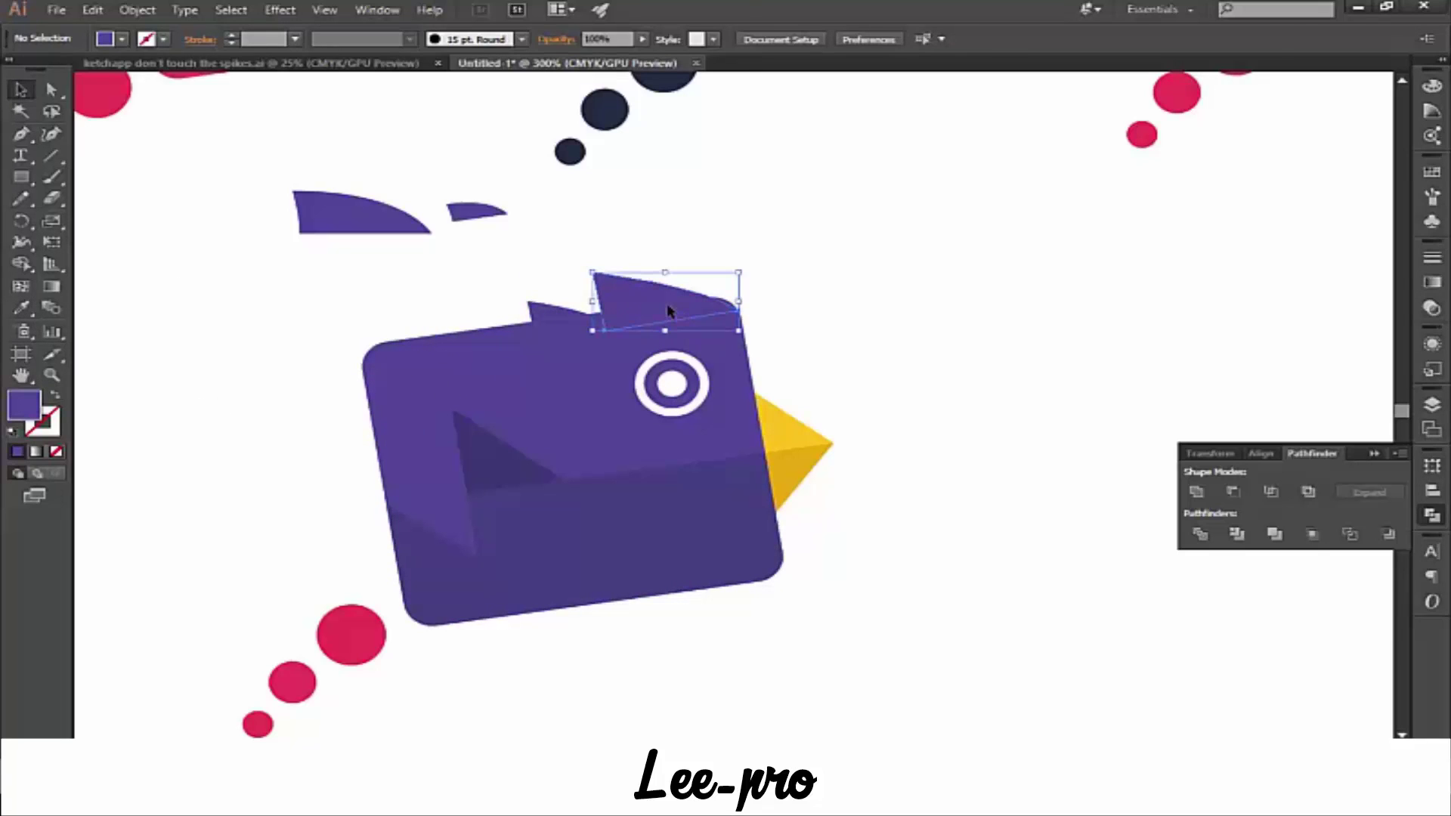
left_click_drag(674, 310, 667, 310)
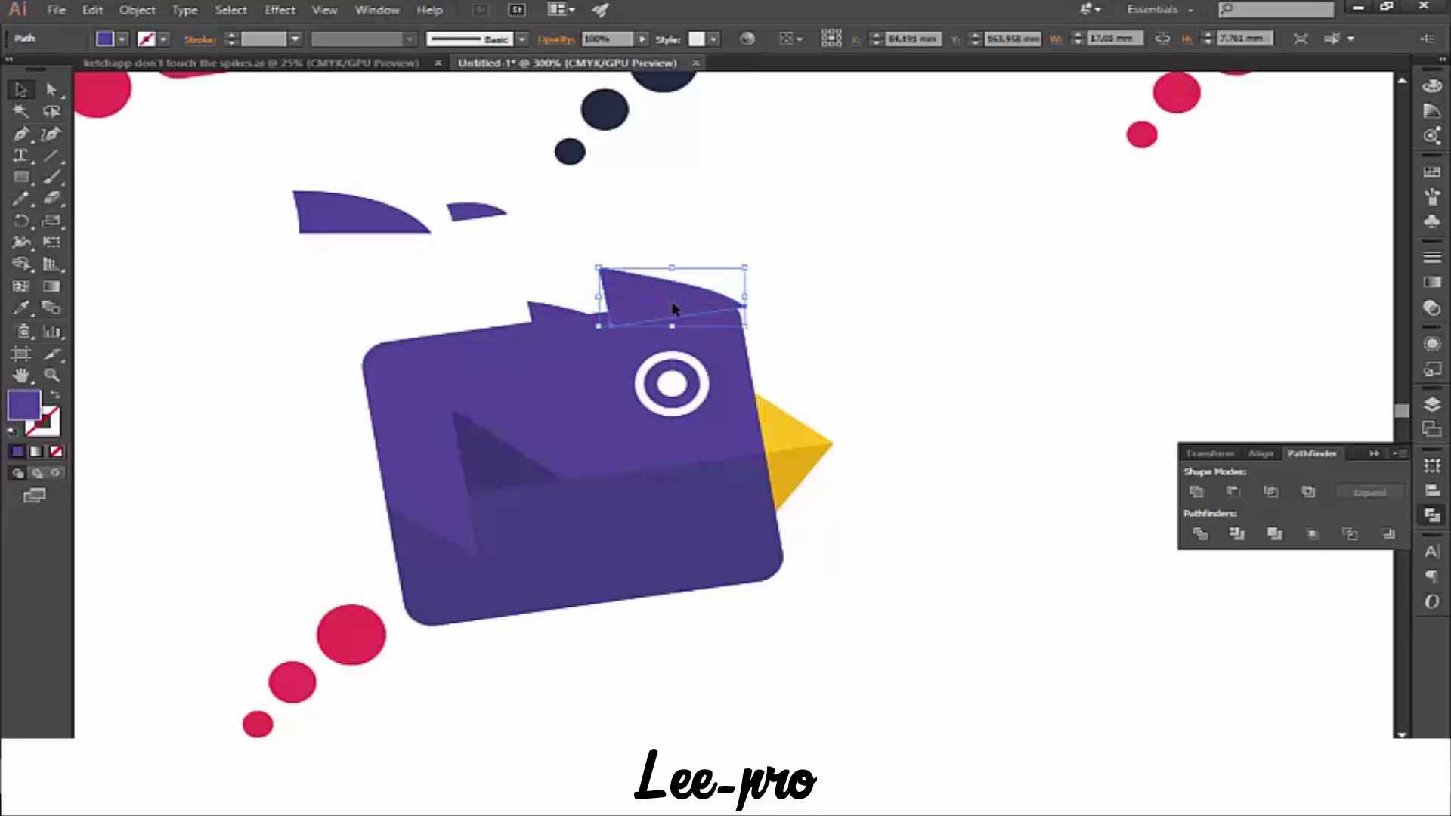
left_click(869, 316)
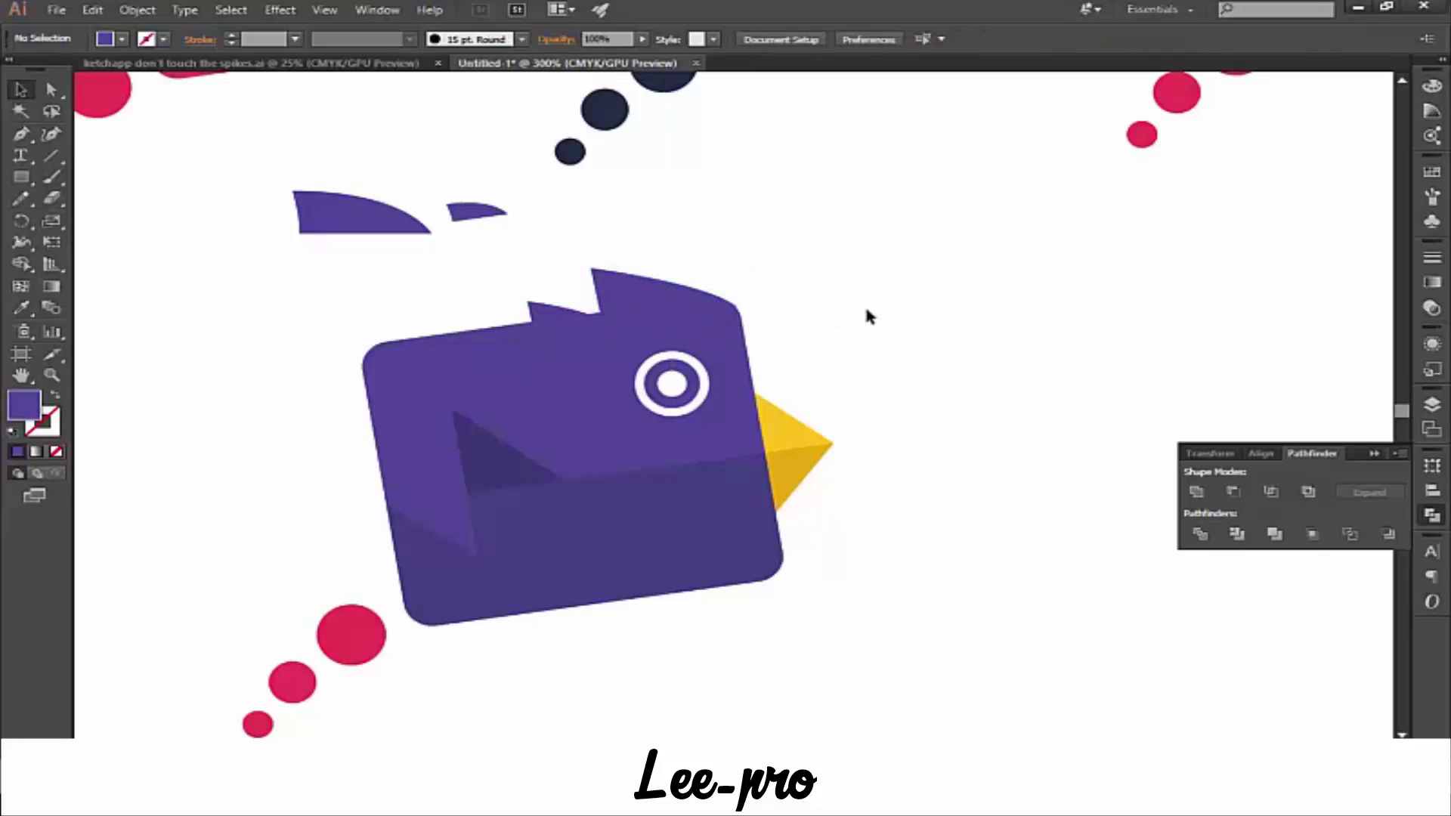
key("ctrl+plus")
key("ctrl+plus")
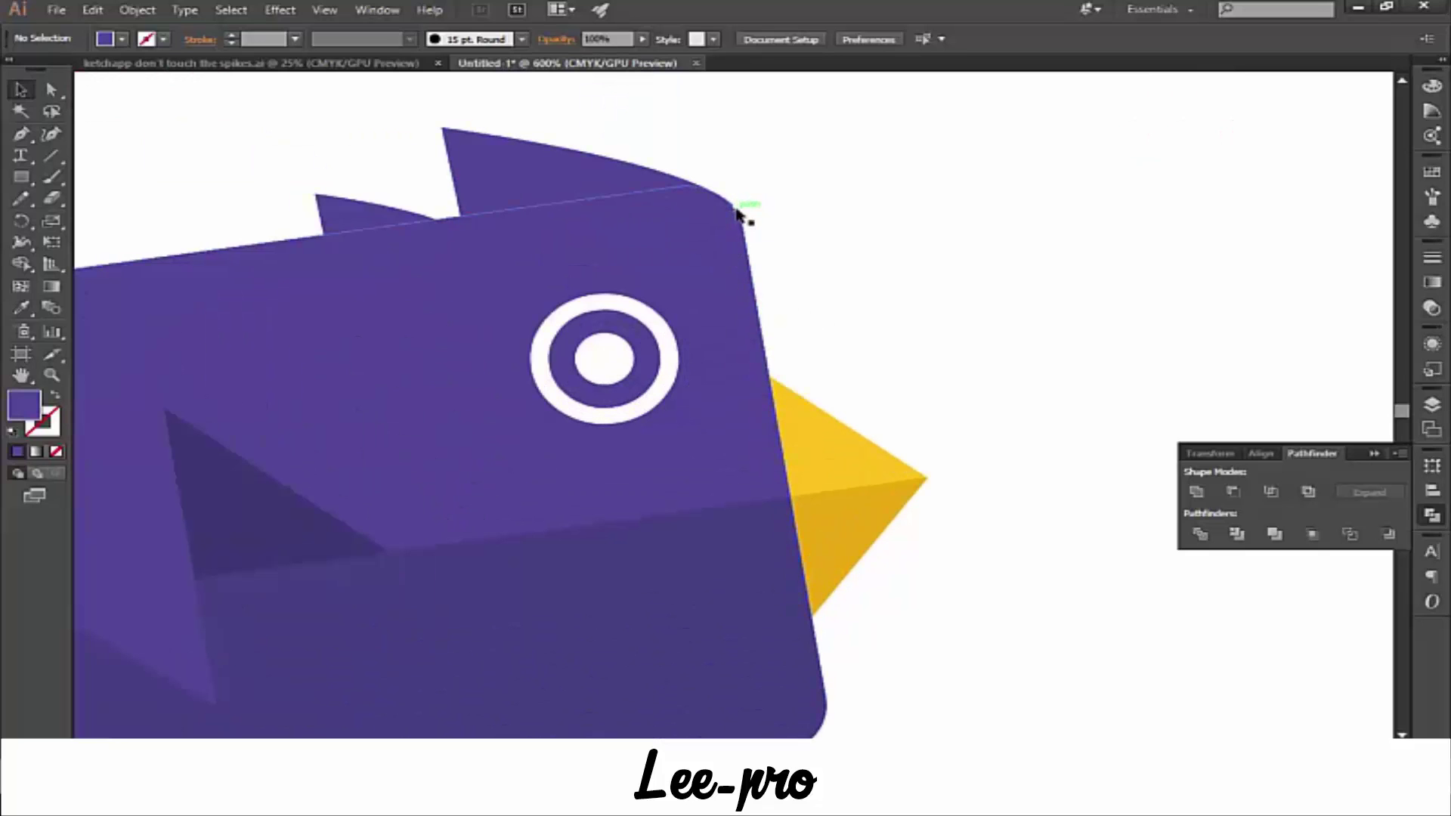
- Zoom in and drag the anchor where tuft meets head corner into a smooth curve
key("ctrl+plus")
key("ctrl+plus")
key("ctrl+plus")
left_click_drag(737, 217, 722, 605)
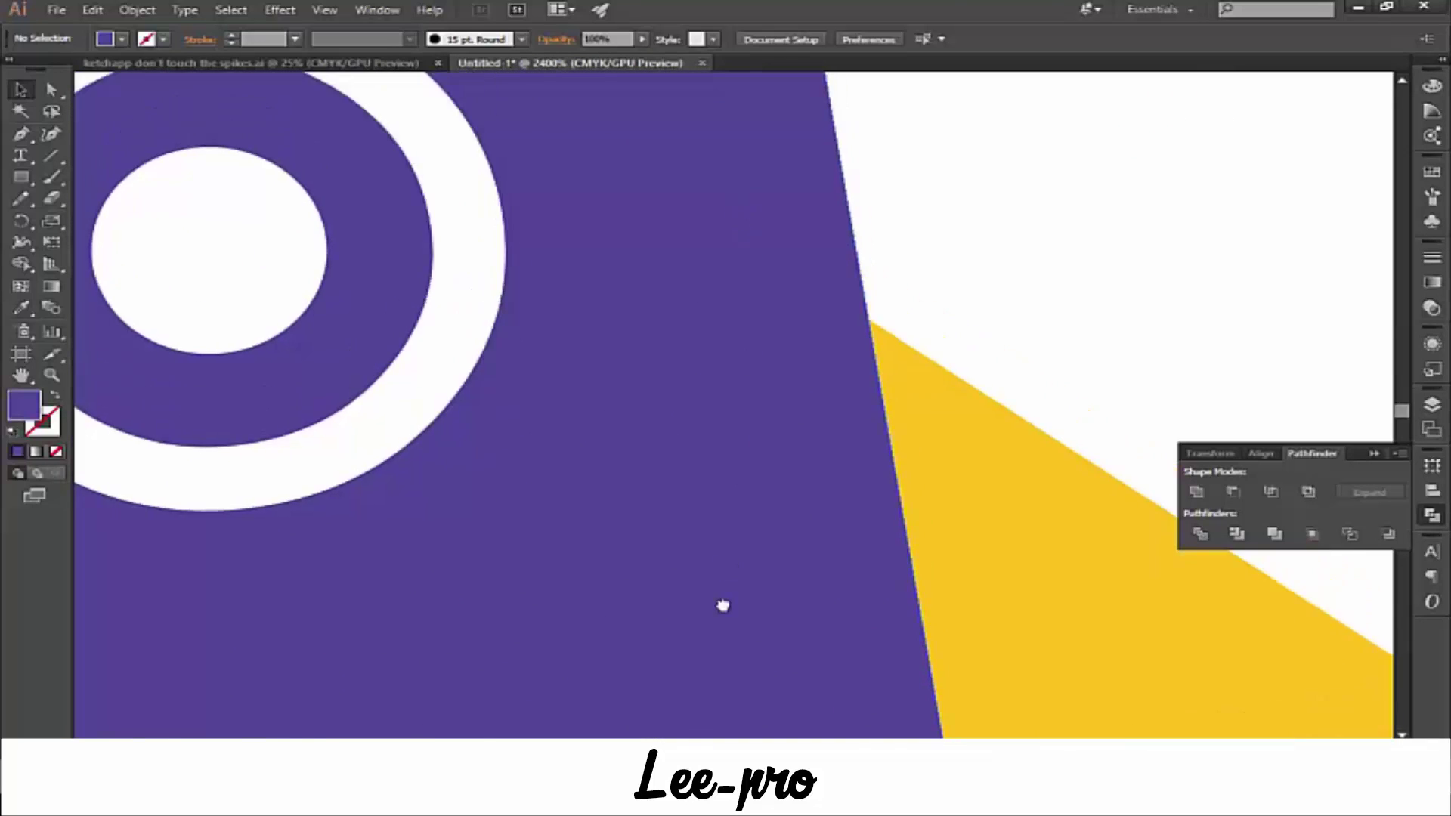
key("ctrl+plus")
left_click_drag(695, 193, 738, 476)
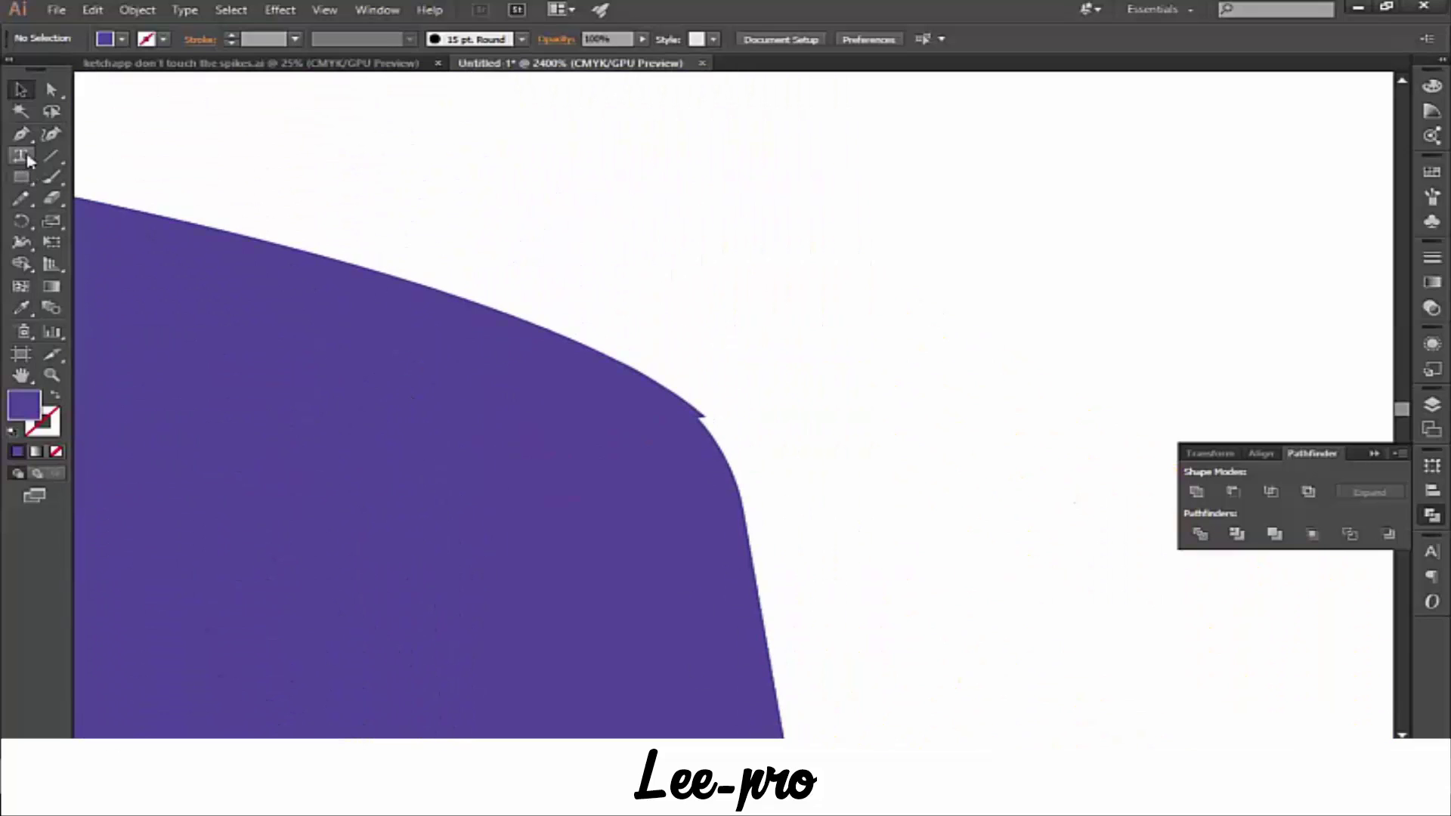
left_click(52, 89)
mouse_move(707, 421)
left_mouse_down()
mouse_move(745, 431)
mouse_move(684, 408)
left_mouse_up()
left_click(839, 394)
- Reshape the tuft's edge to meet the head cleanly, then zoom back out
left_click(629, 418)
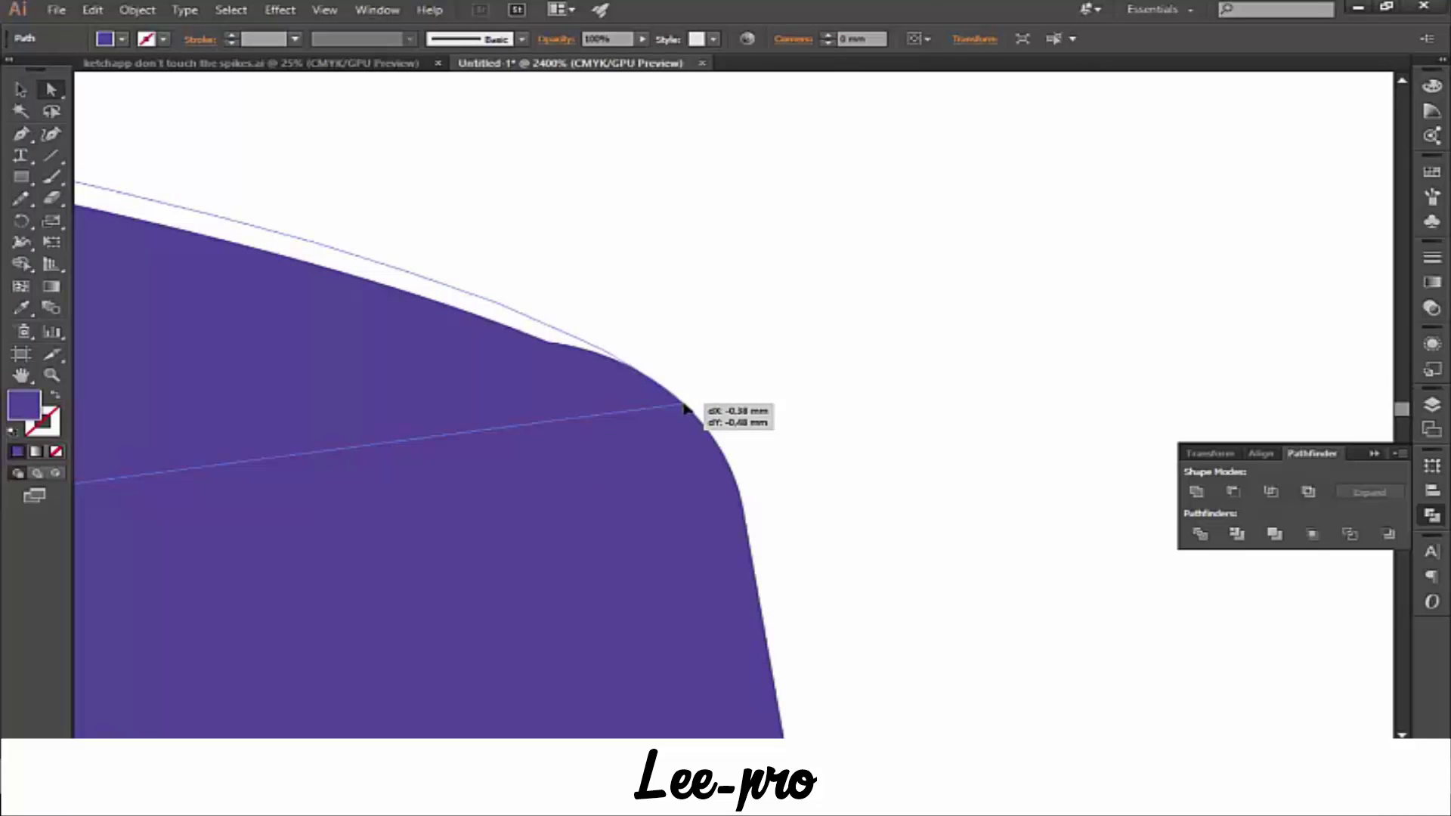
left_click(803, 390)
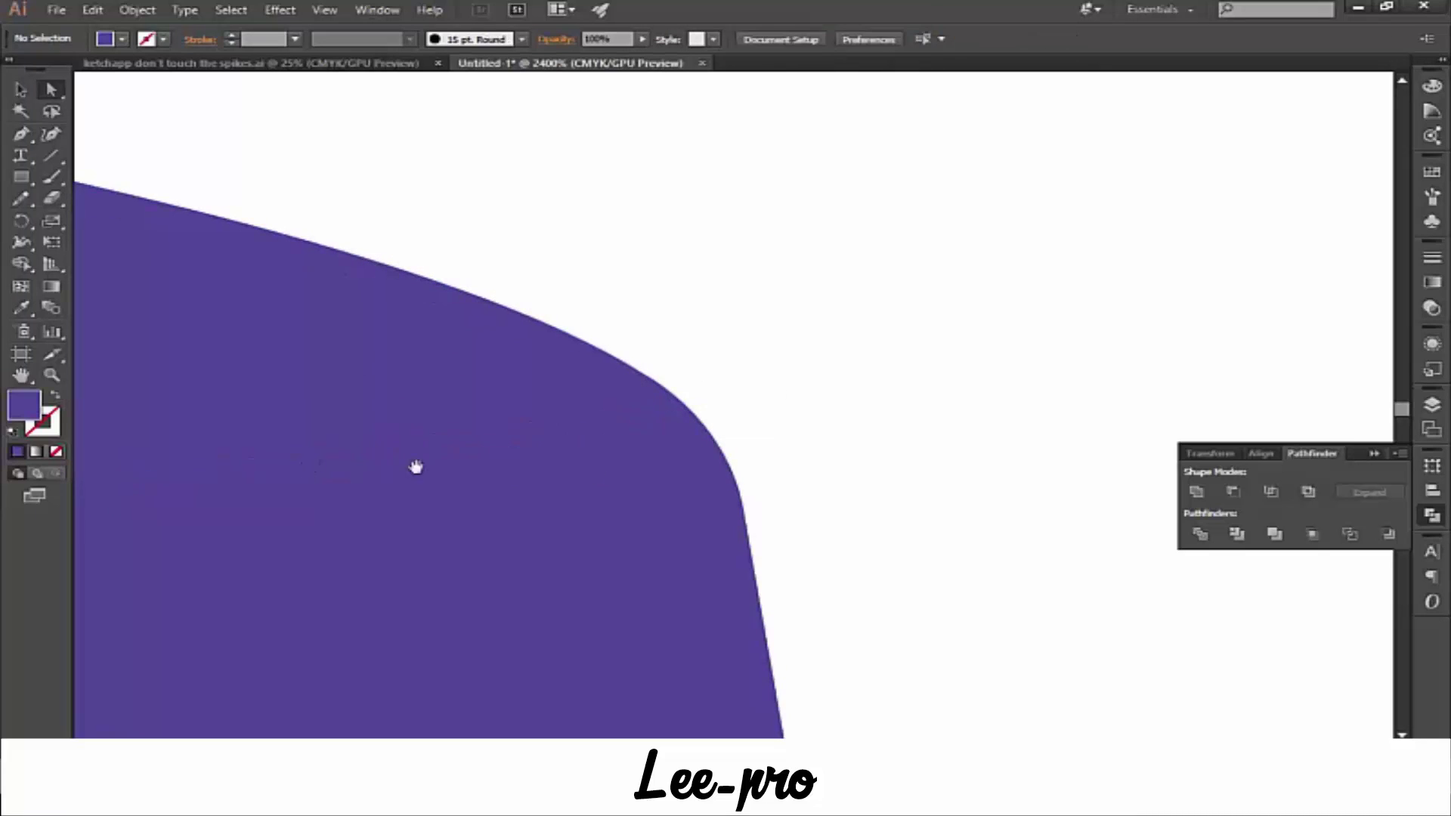
left_click_drag(415, 467, 803, 454)
scroll(803, 453, "down", 1)
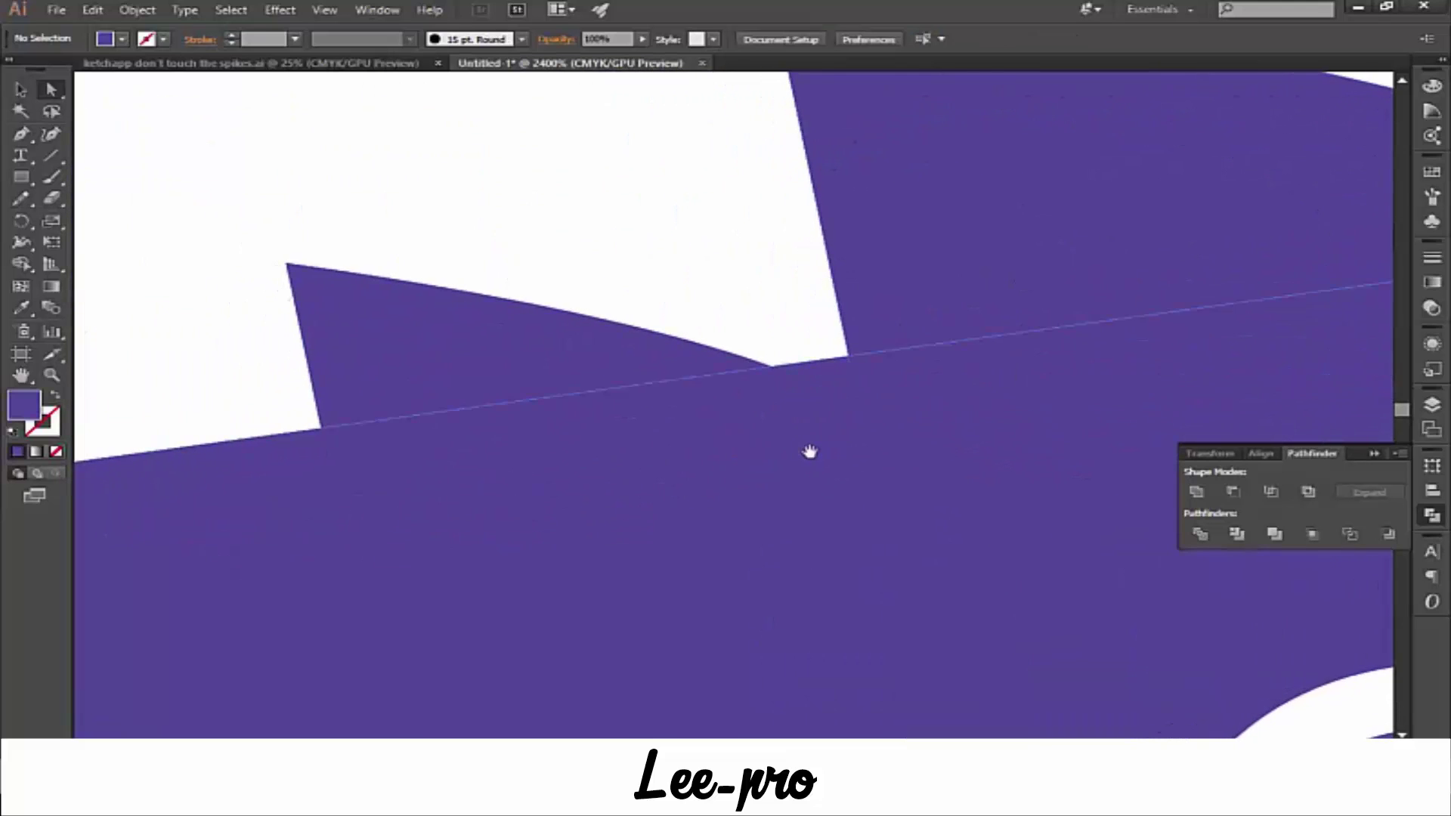
scroll(806, 453, "down", 2)
scroll(807, 452, "down", 2)
scroll(809, 449, "down", 1)
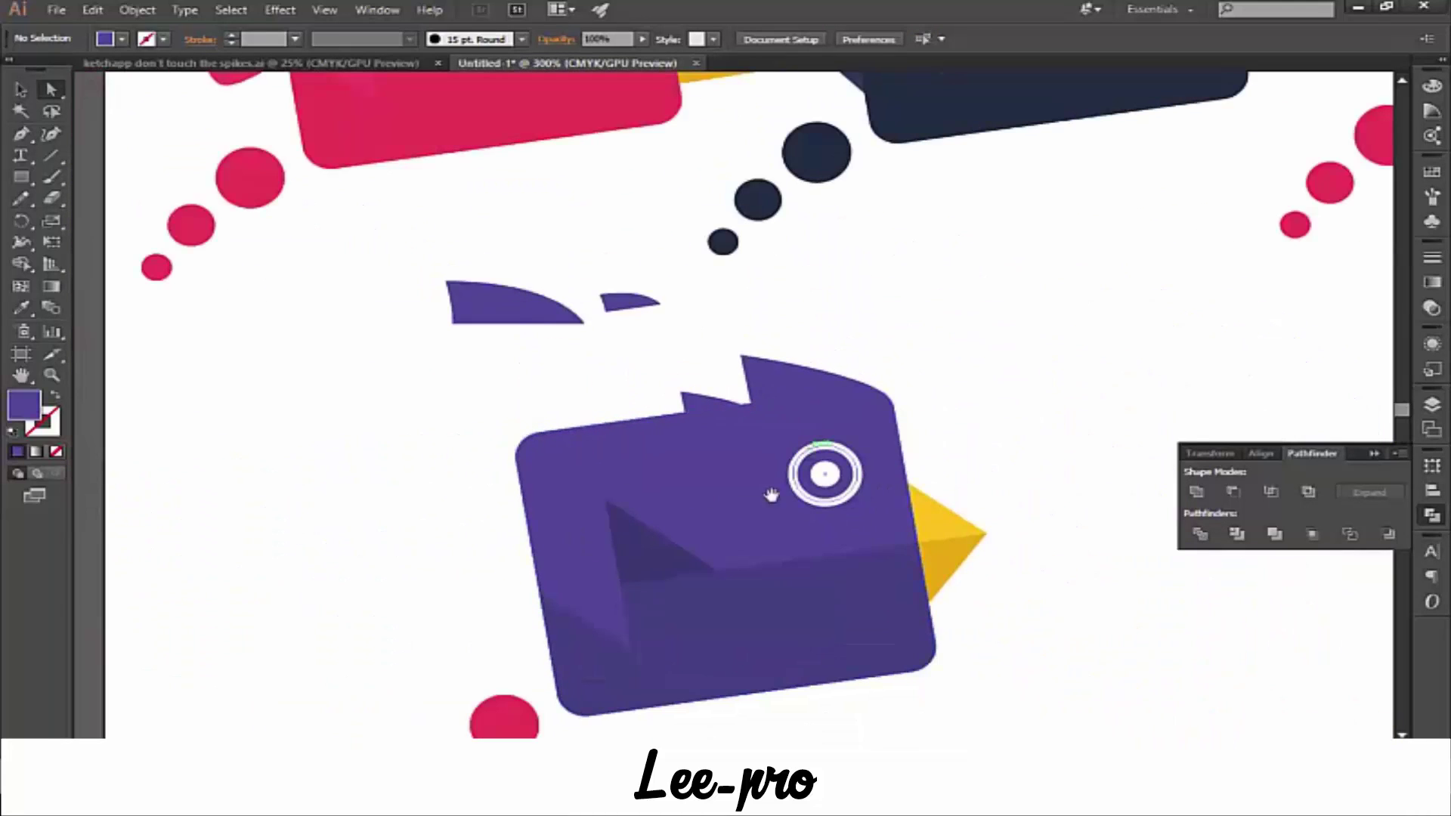
- Alt-drag a copy of the dark wing triangle to the bird's left and rotate it
scroll(771, 492, "down", 3)
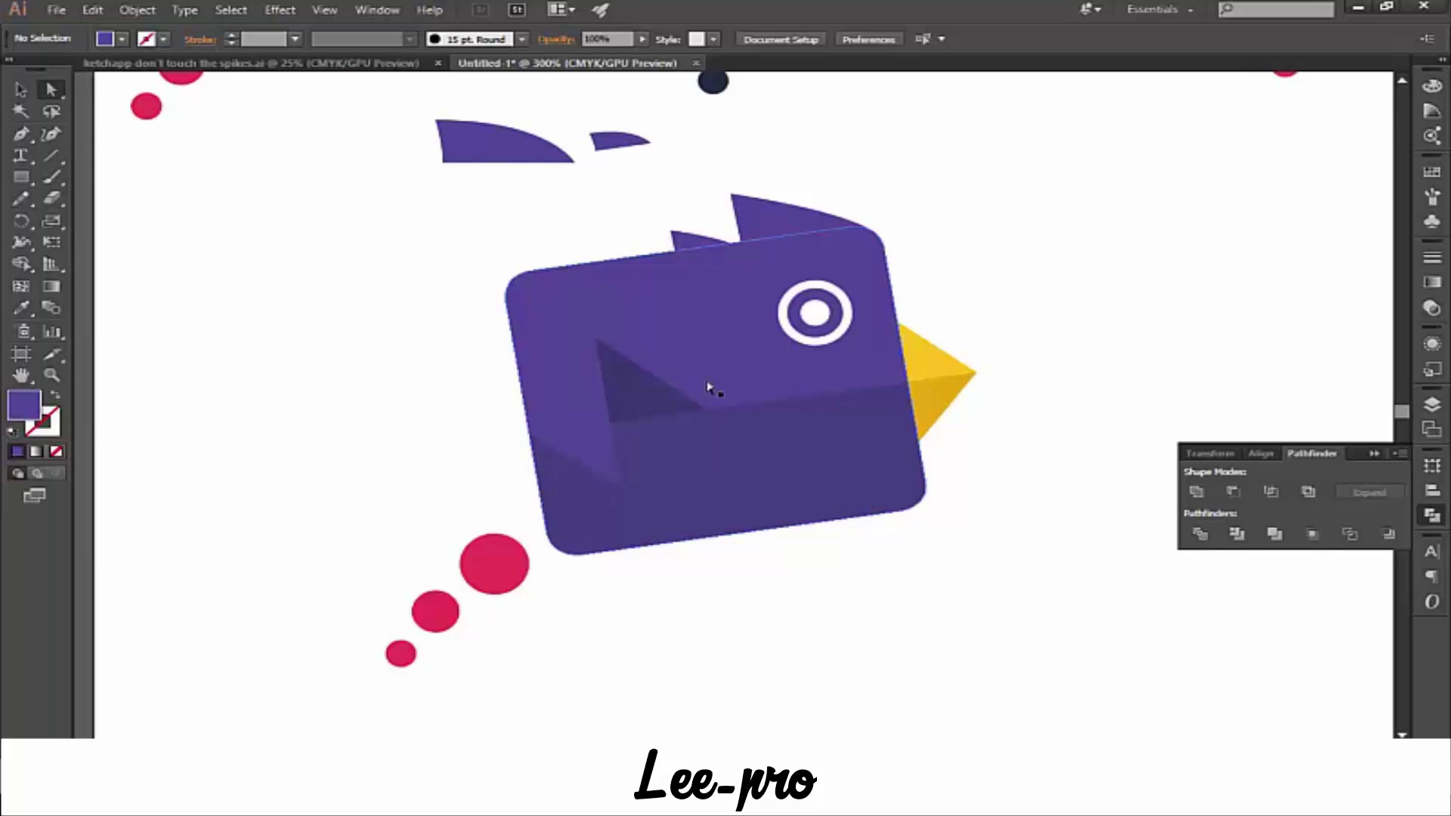
scroll(412, 355, "down", 1)
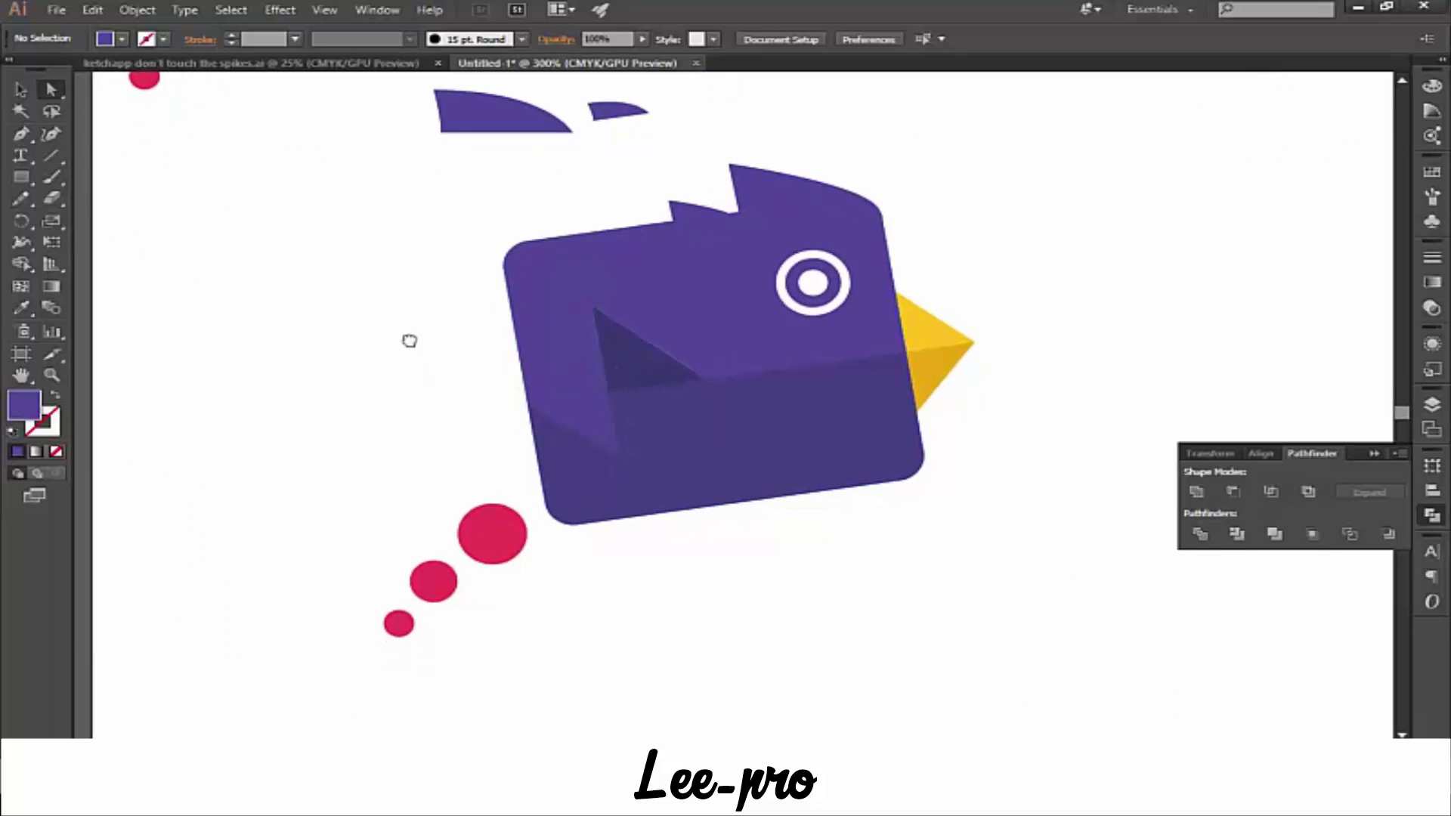
left_click(620, 368)
key("ctrl")
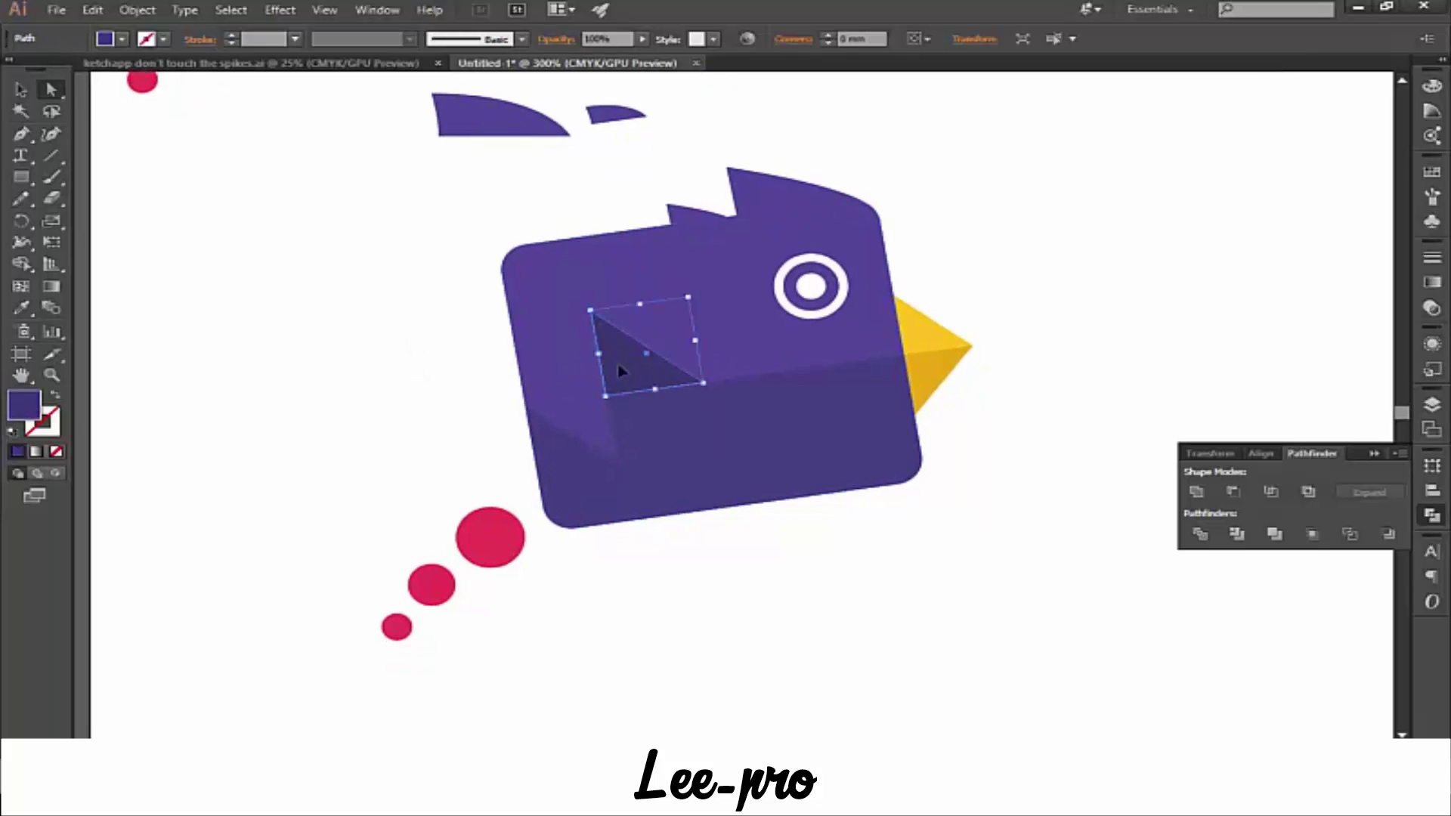
left_click_drag(619, 369, 457, 385)
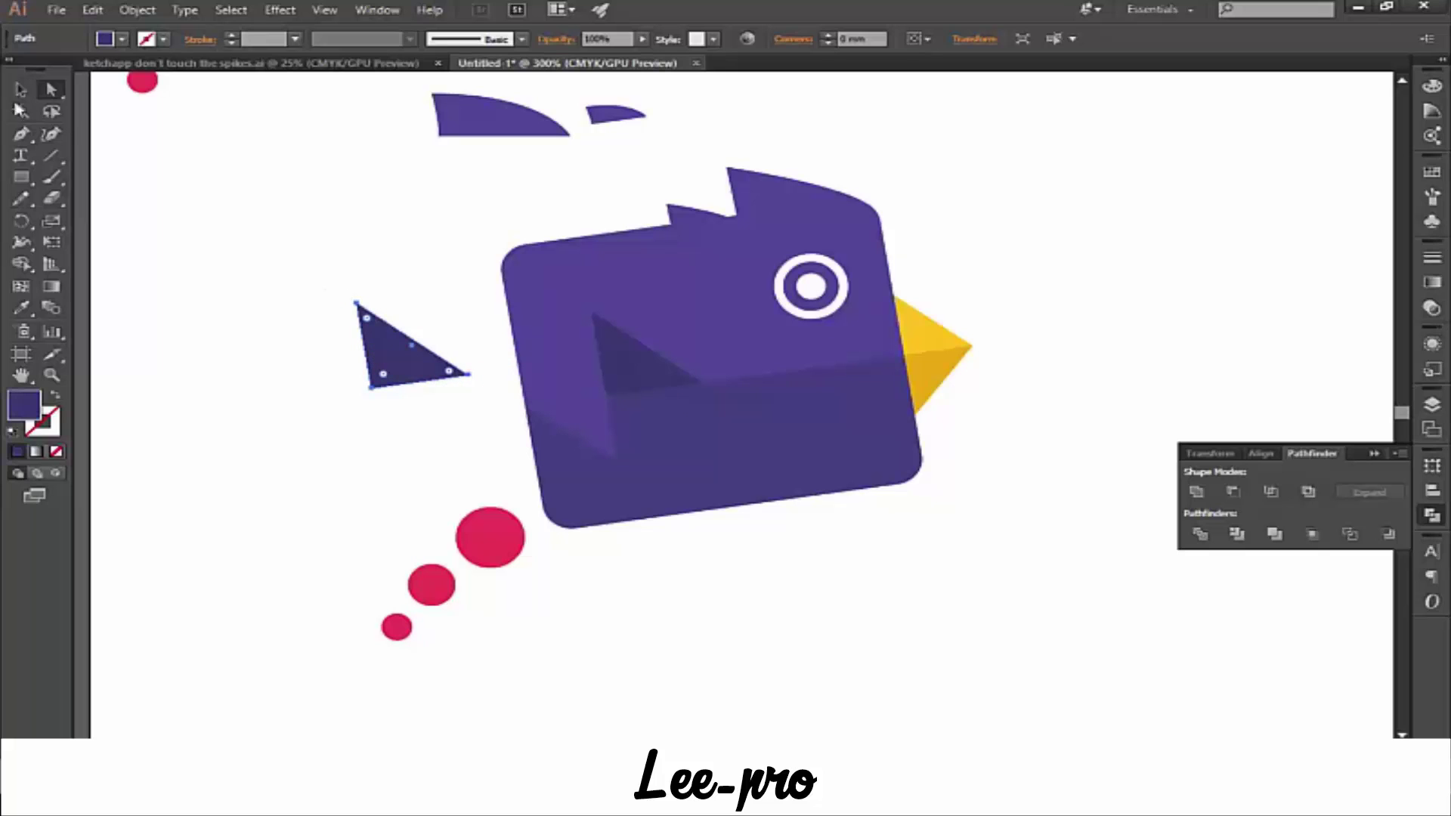
left_click(18, 90)
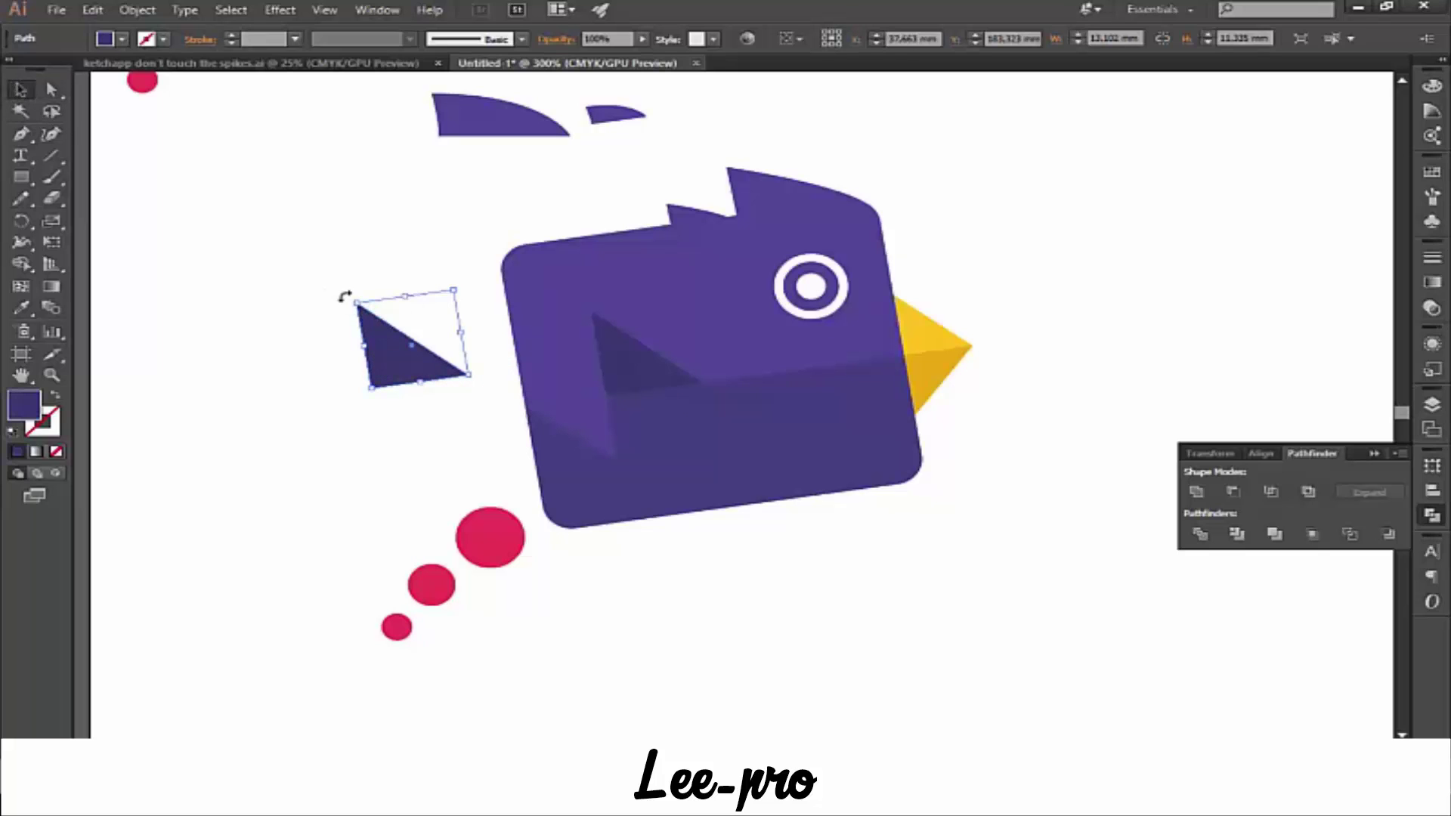
mouse_move(349, 300)
left_mouse_down()
mouse_move(315, 360)
mouse_move(281, 349)
mouse_move(301, 285)
mouse_move(323, 270)
mouse_move(318, 284)
left_mouse_up()
left_click_drag(380, 361, 406, 387)
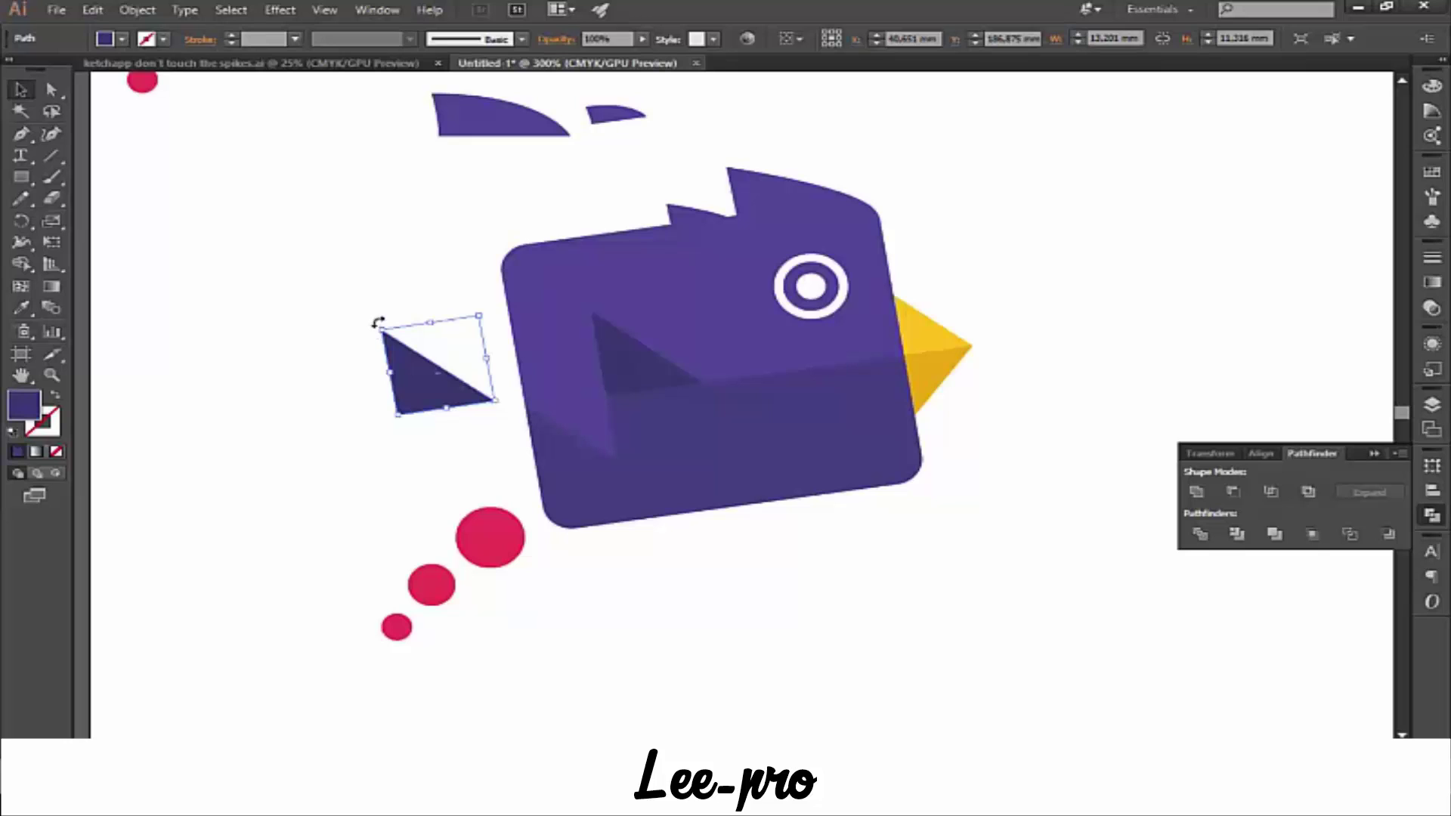
left_click_drag(378, 323, 491, 310)
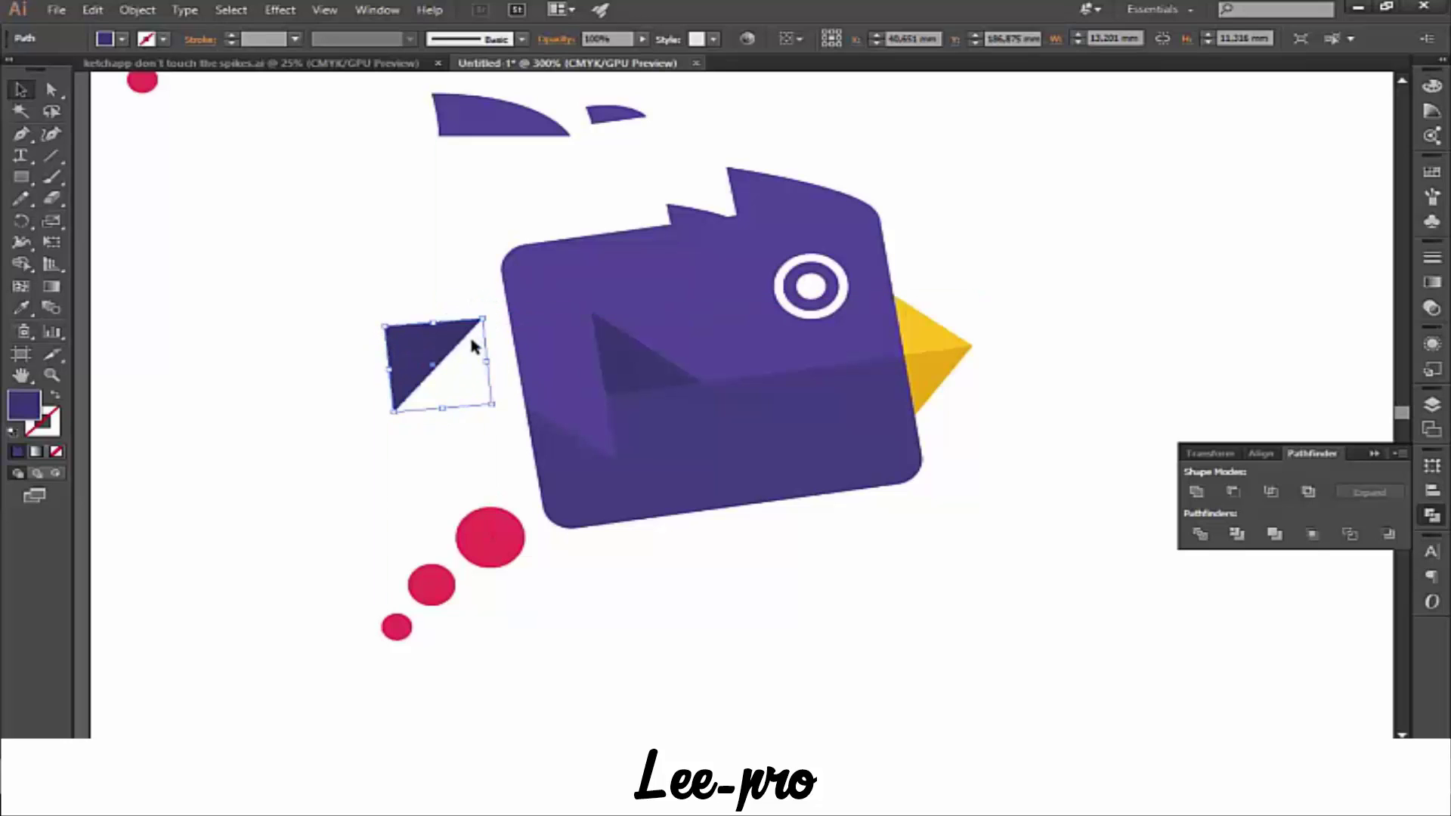
- Reflect the copied triangle vertically through Transform > Reflect
right_click(427, 344)
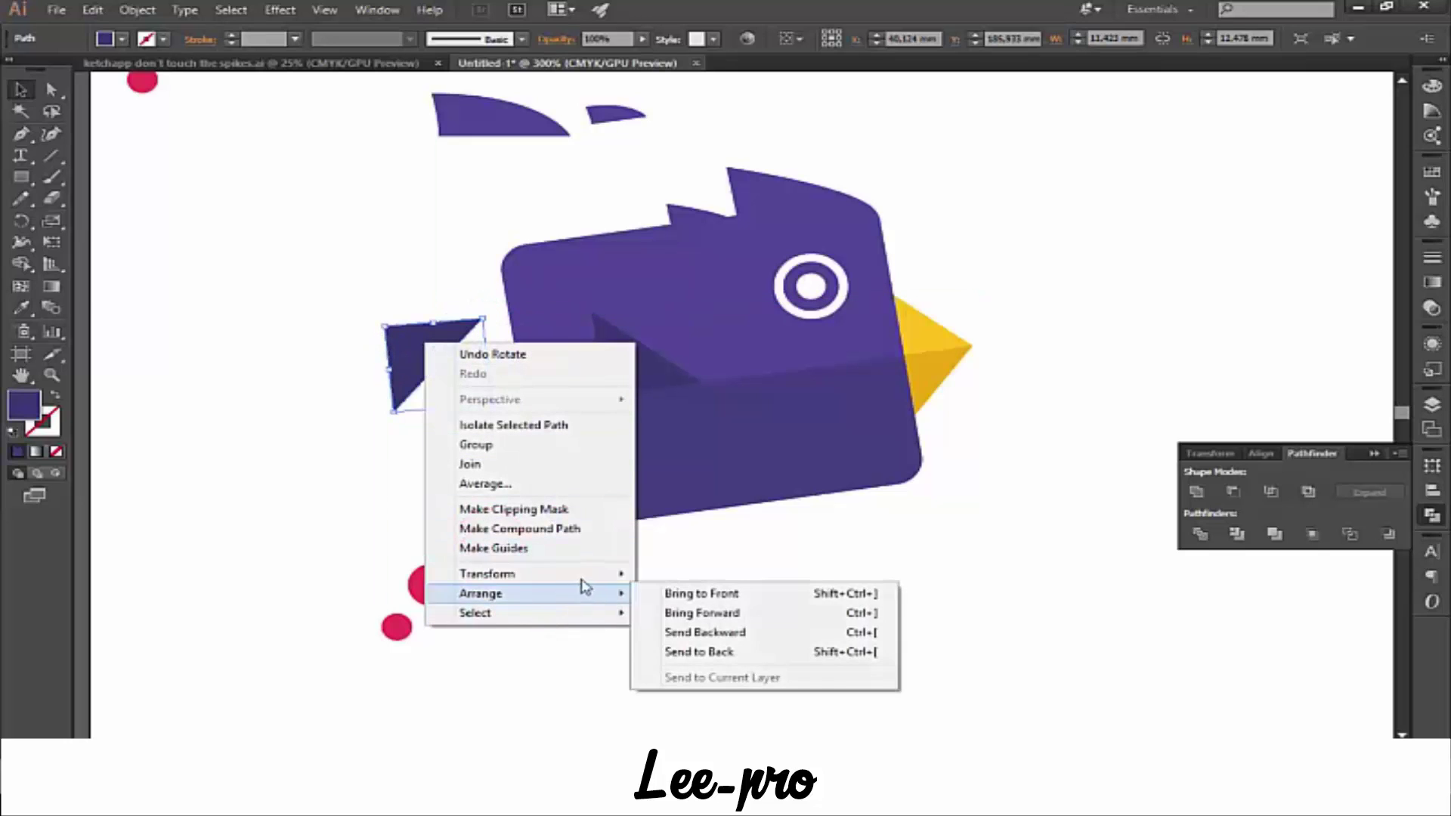
left_click(695, 640)
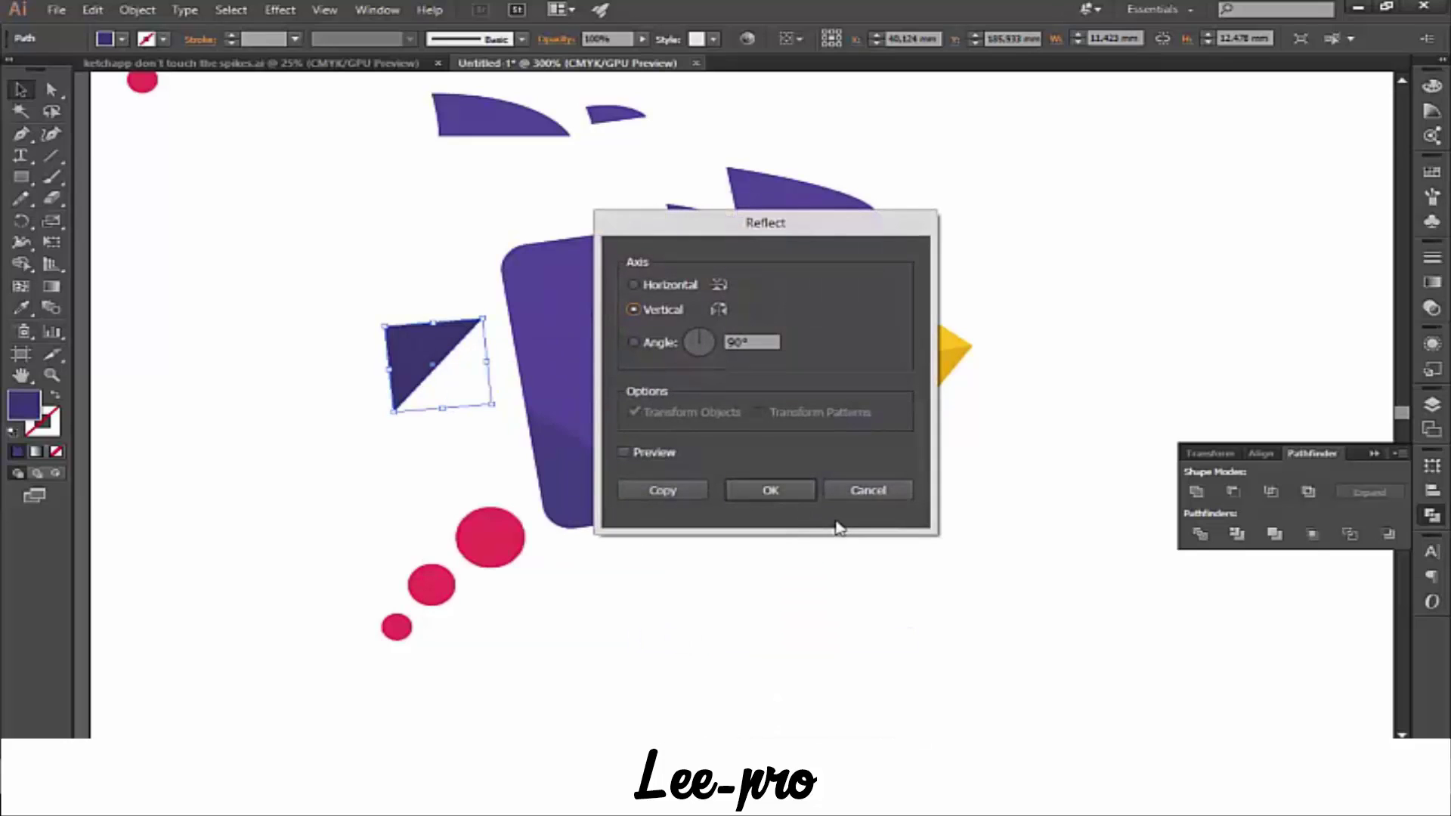
left_click(768, 489)
left_click(366, 397)
- Rotate the flipped triangle nearly upright and set it against the bird's left side as a tail
left_click(445, 376)
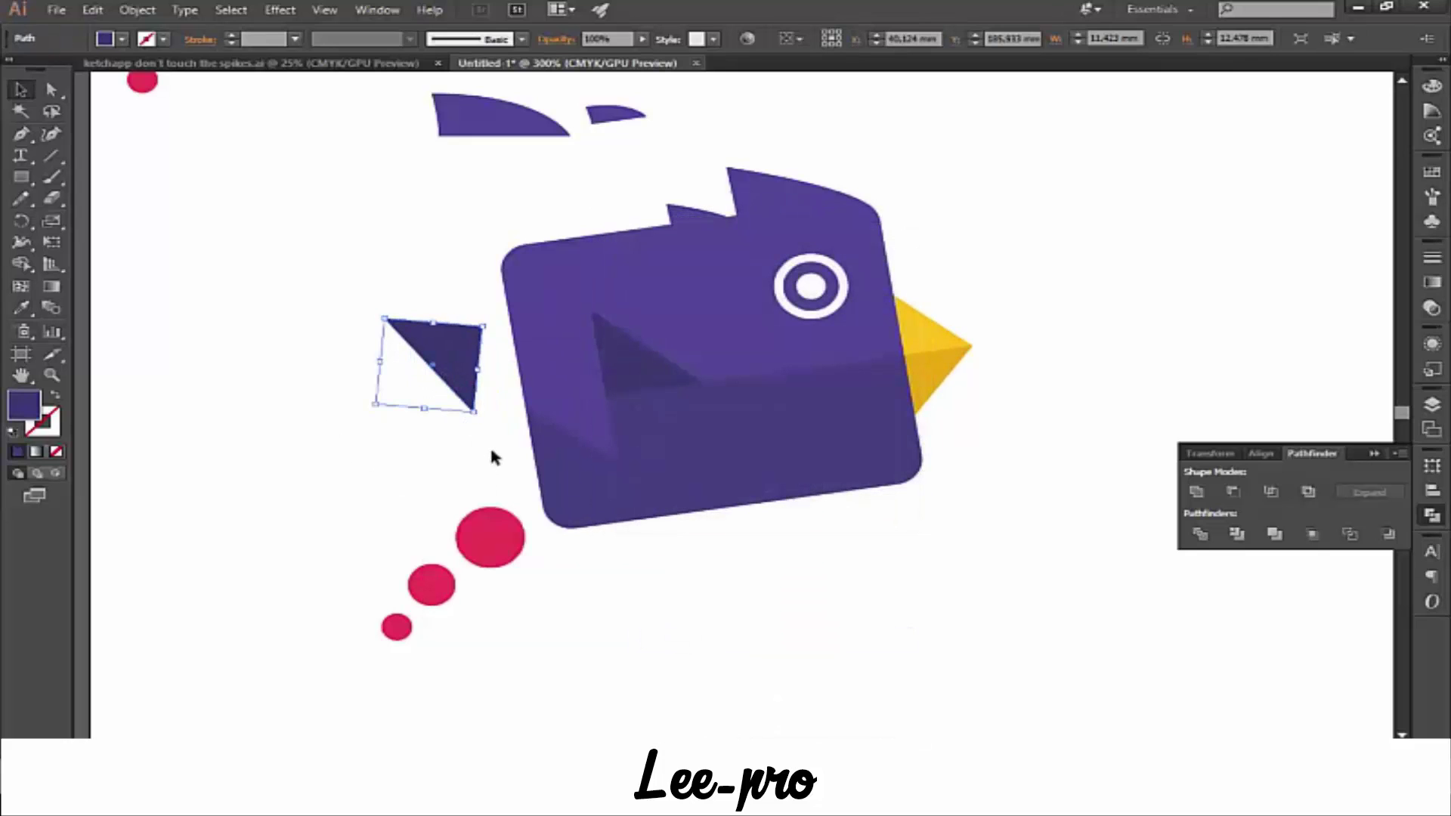
left_click_drag(476, 423, 493, 414)
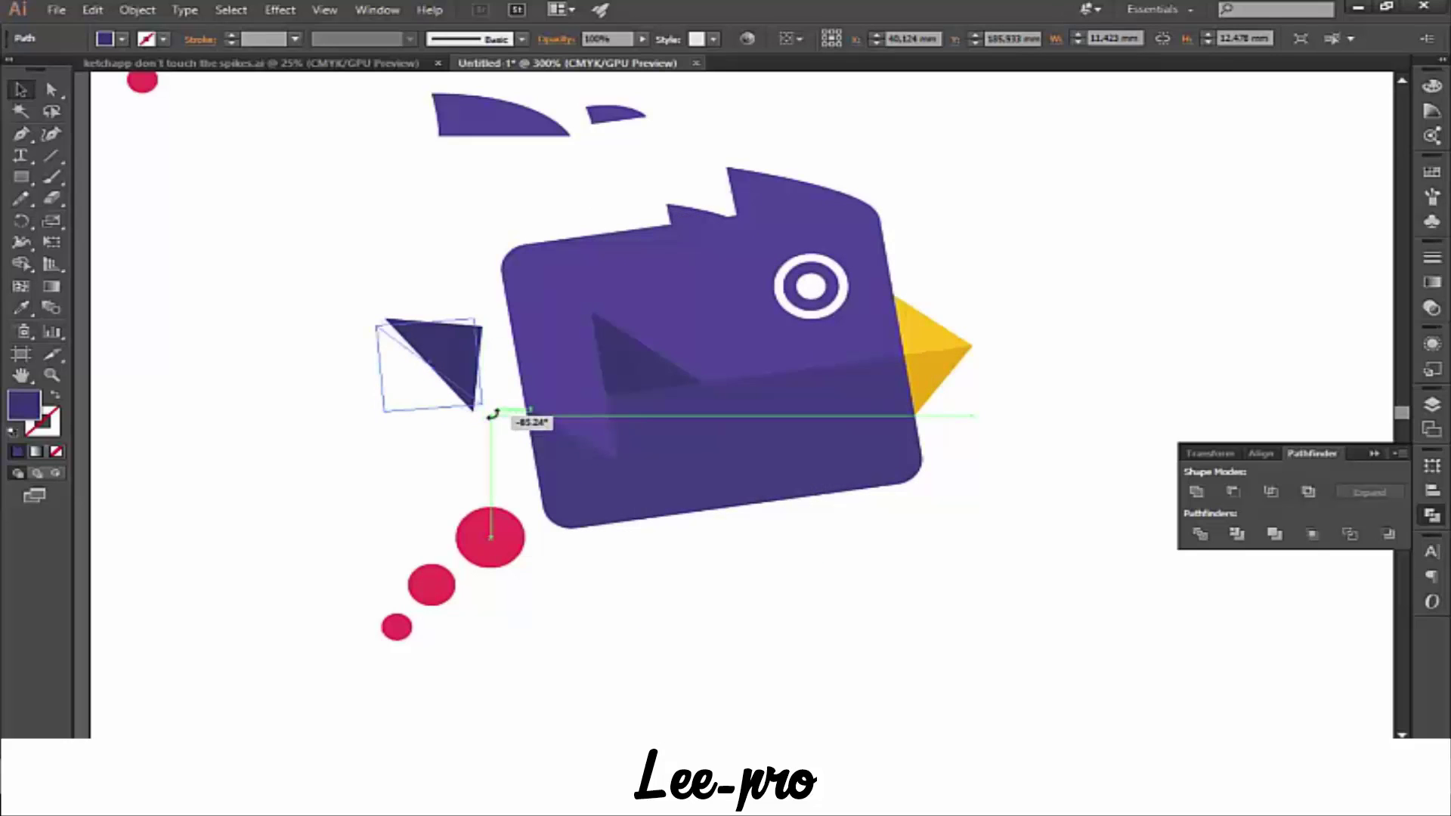
left_click(283, 390)
left_click_drag(446, 373, 505, 394)
left_click(366, 469)
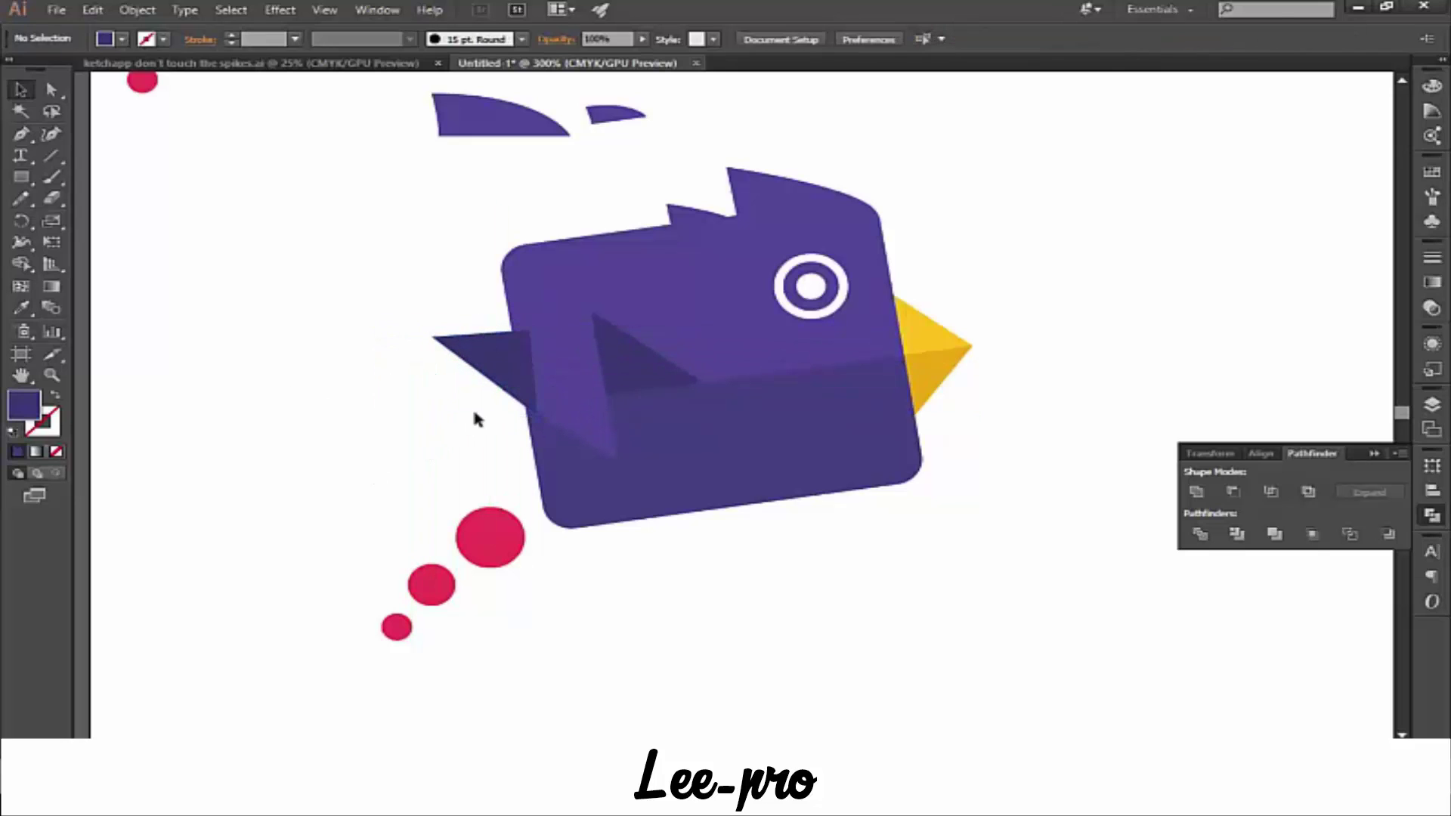
left_click(522, 399)
left_click_drag(540, 418, 544, 422)
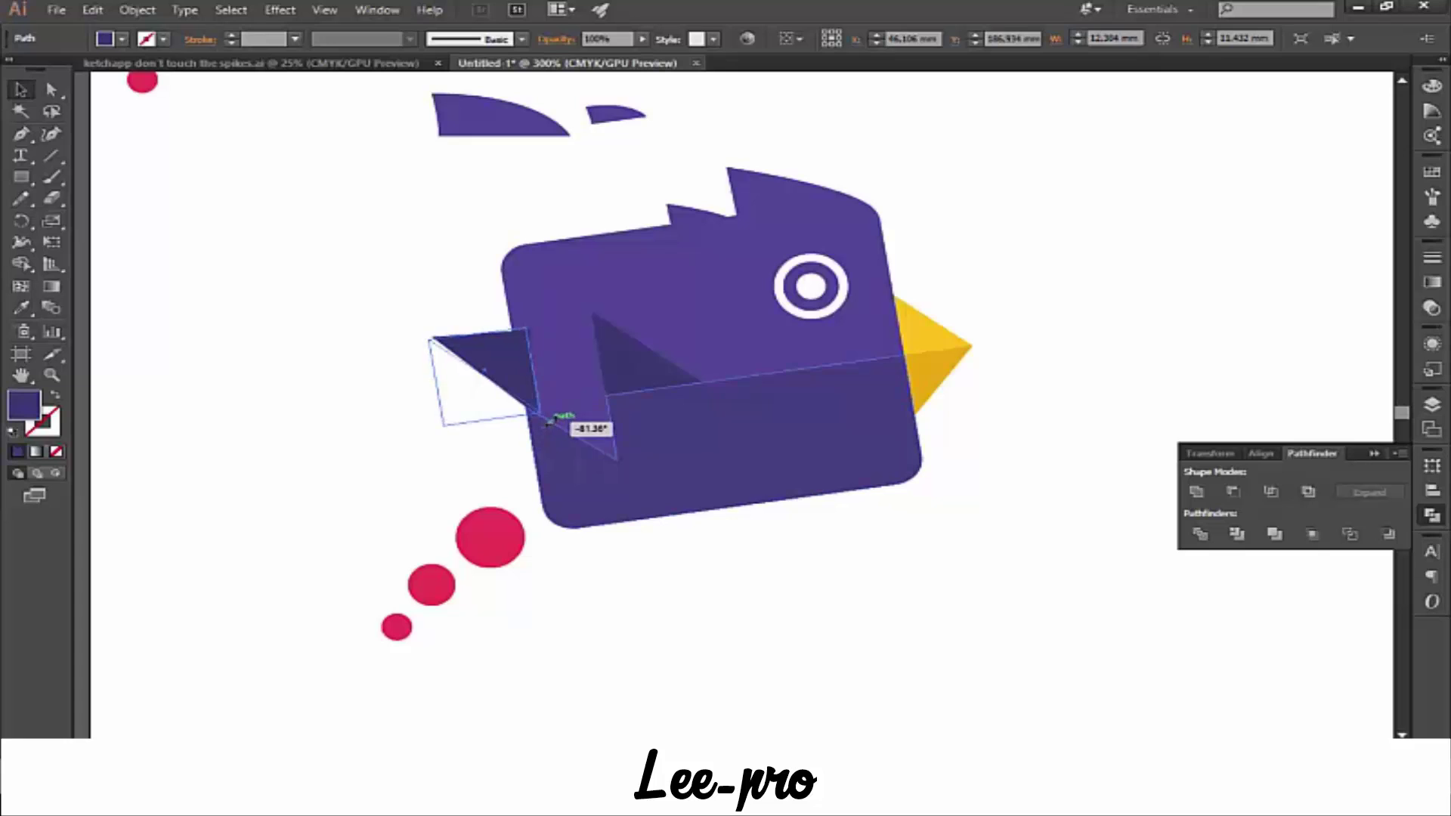
left_click(362, 423)
- Zoom in on the tail and nudge the tail triangle down slightly
key("ctrl+plus")
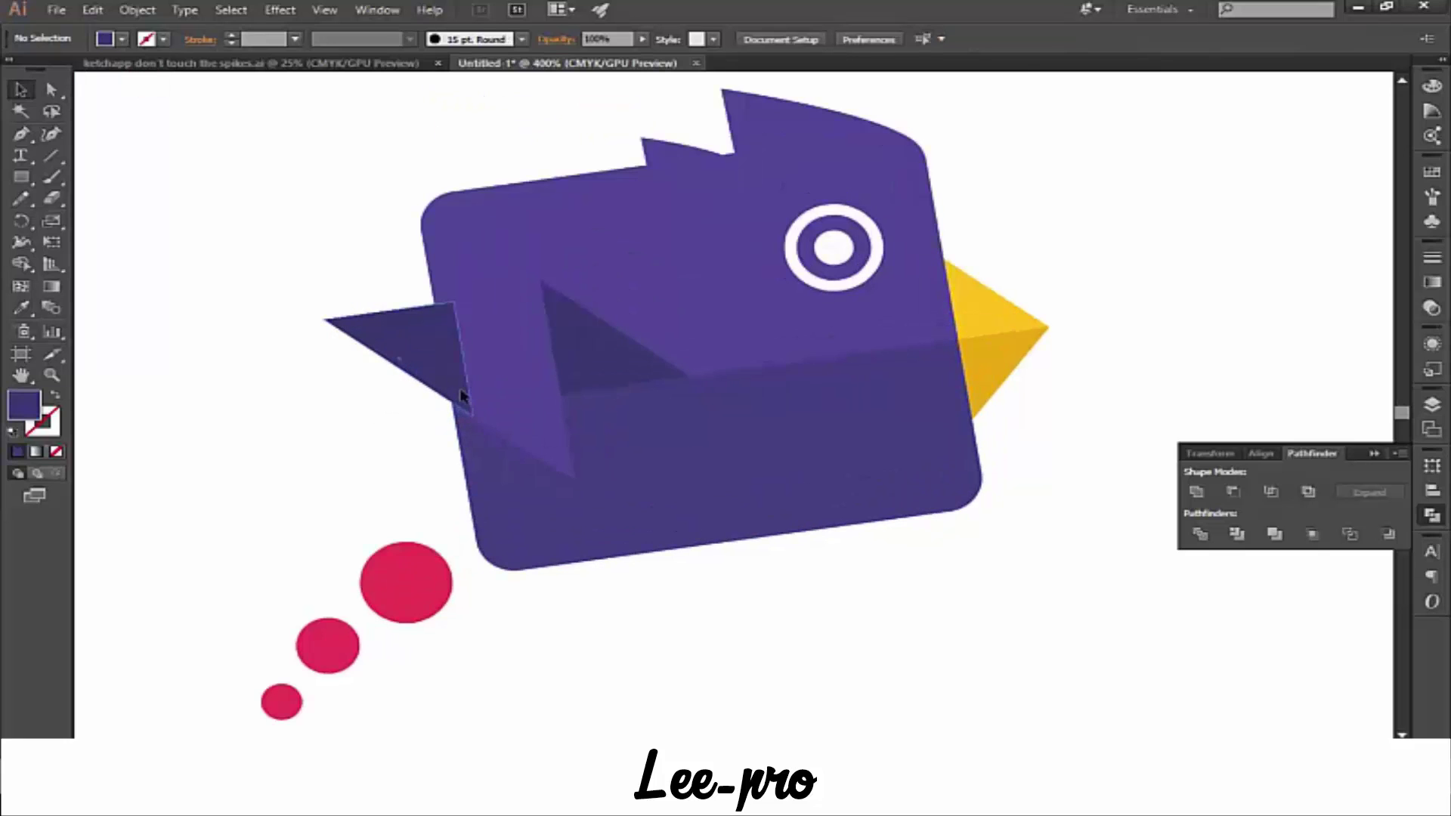
key("ctrl+plus")
left_click(250, 350)
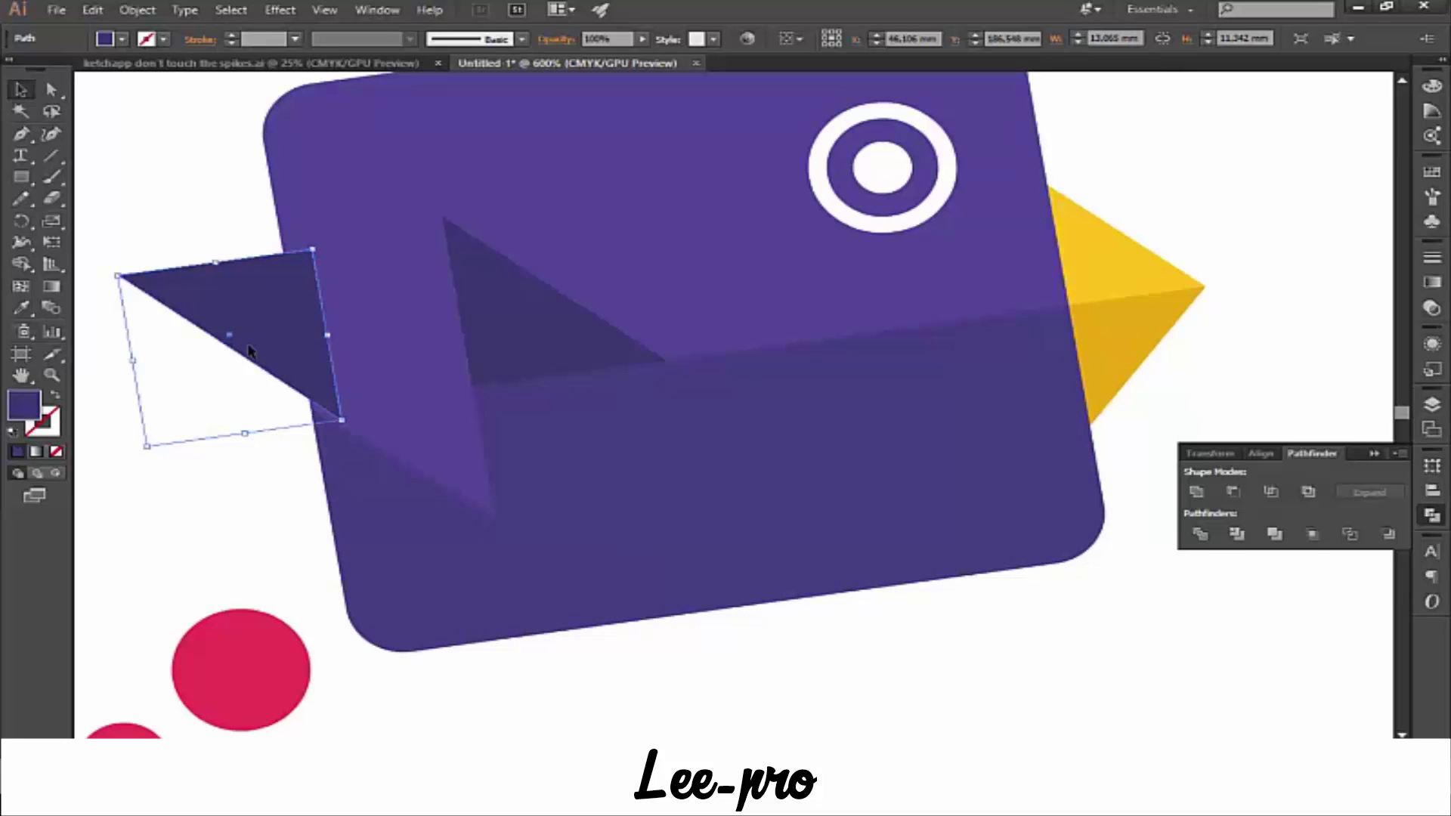
key("Down")
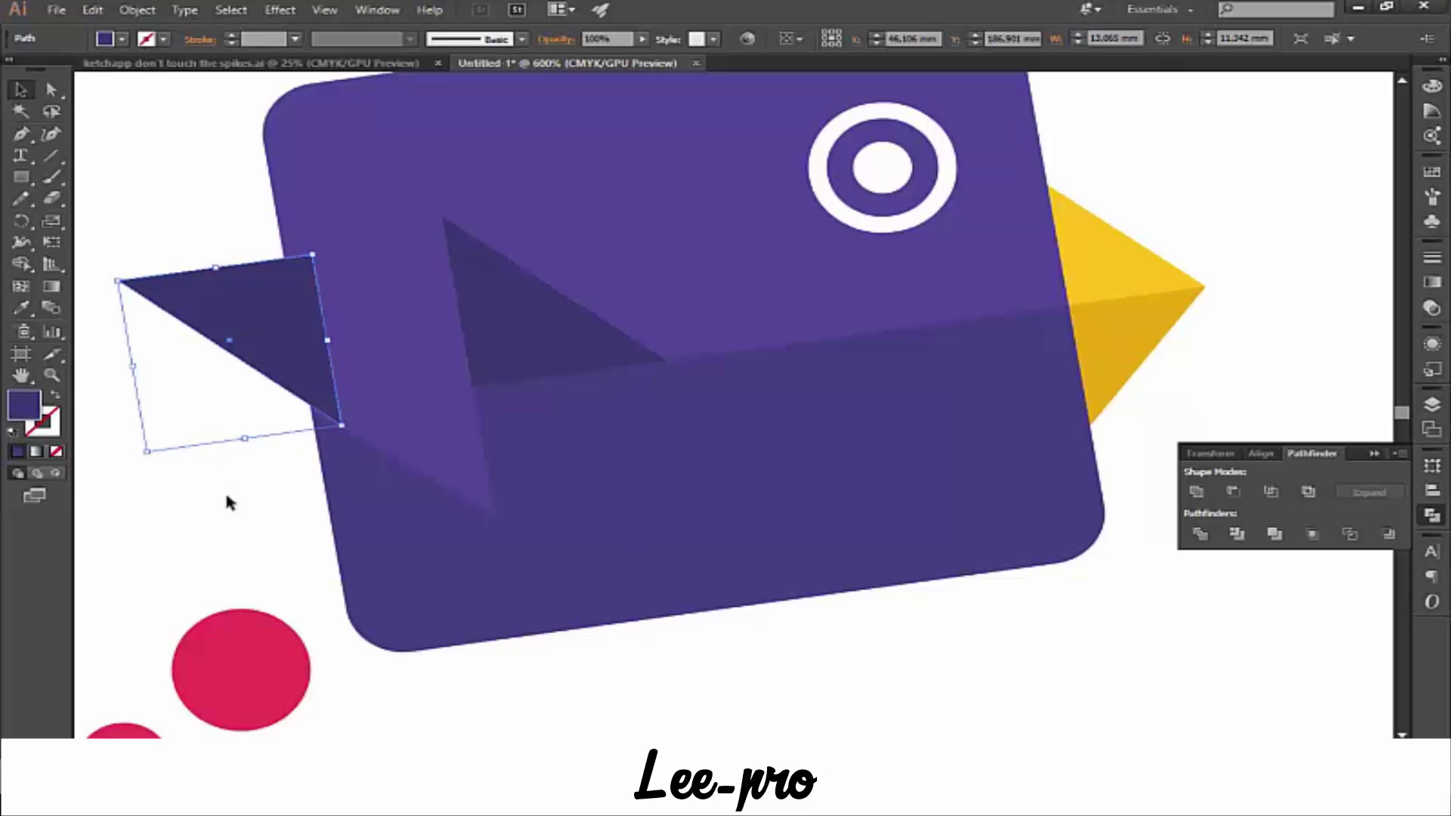
left_click(227, 500)
left_click_drag(219, 492, 350, 505)
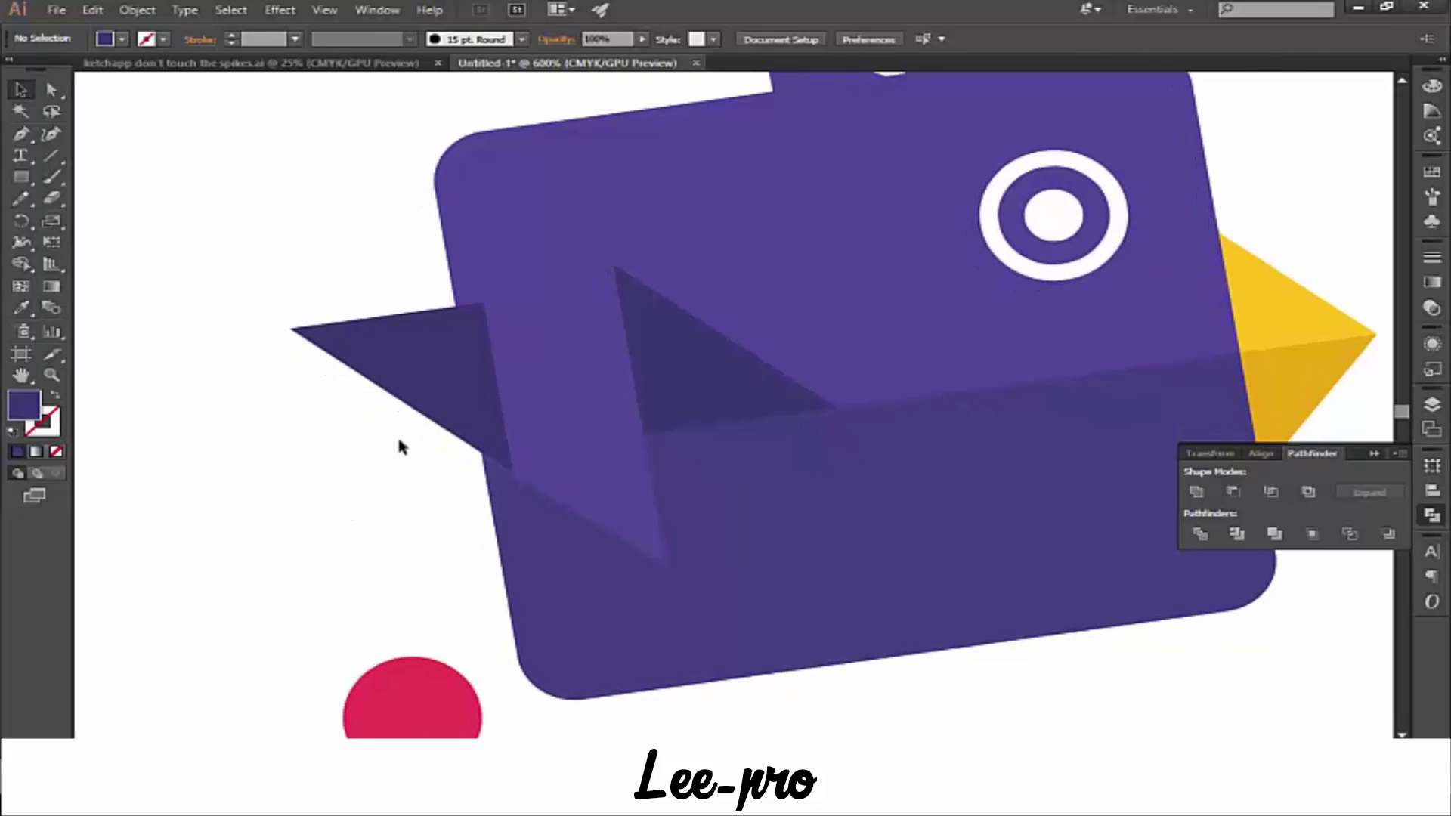
- Copy the tail triangle upward and shrink it into a smaller second spike
left_click(465, 384)
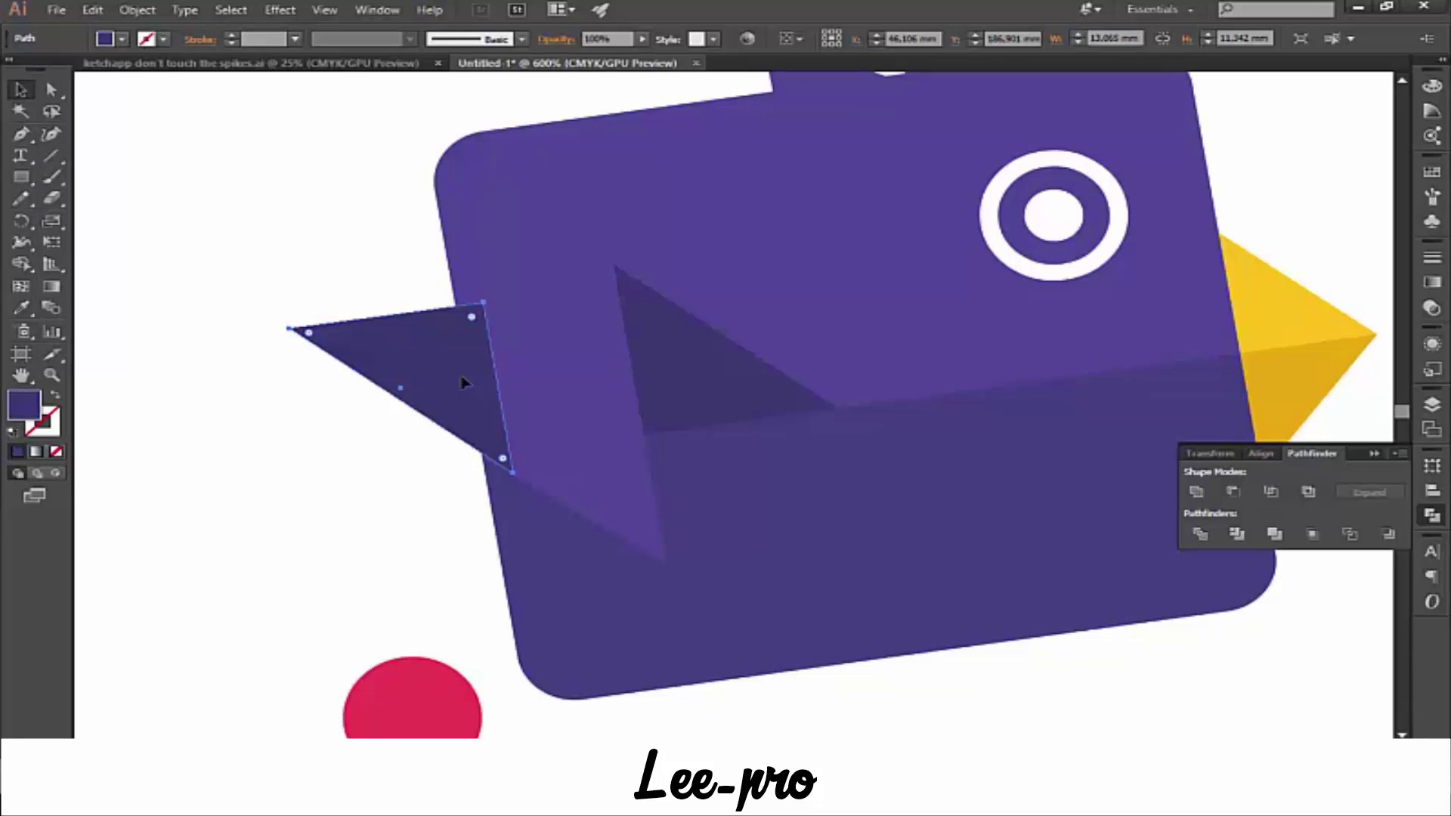
key("ctrl+shift+b")
left_click_drag(460, 386, 386, 187)
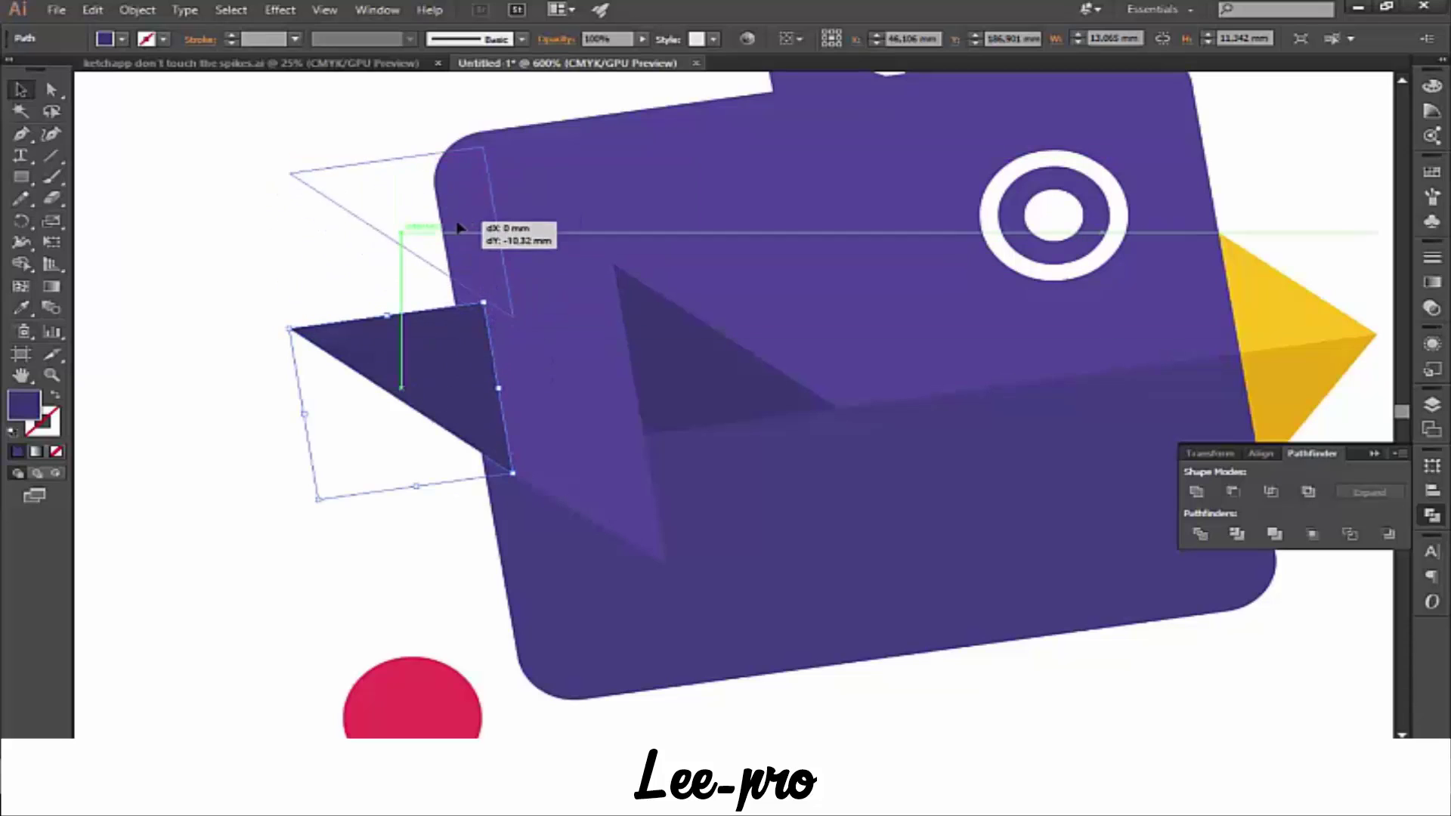
mouse_move(431, 287)
left_mouse_down()
mouse_move(386, 218)
mouse_move(368, 226)
mouse_move(449, 280)
left_mouse_up()
left_click(319, 211)
left_click(252, 278)
- Select both tail triangles and sample the body's lighter purple with the Eyedropper
key("ctrl+minus")
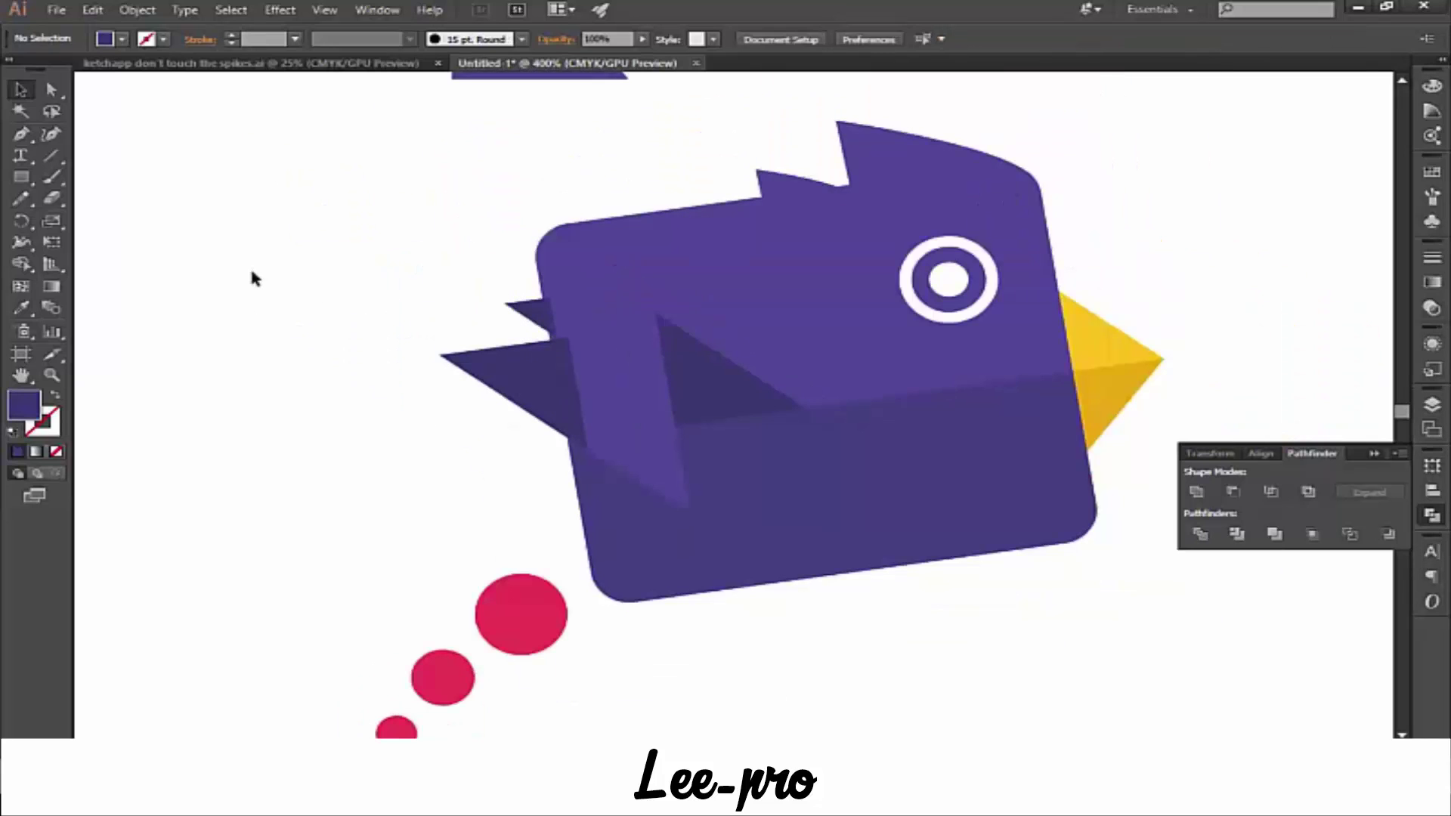
left_click_drag(446, 352, 540, 320)
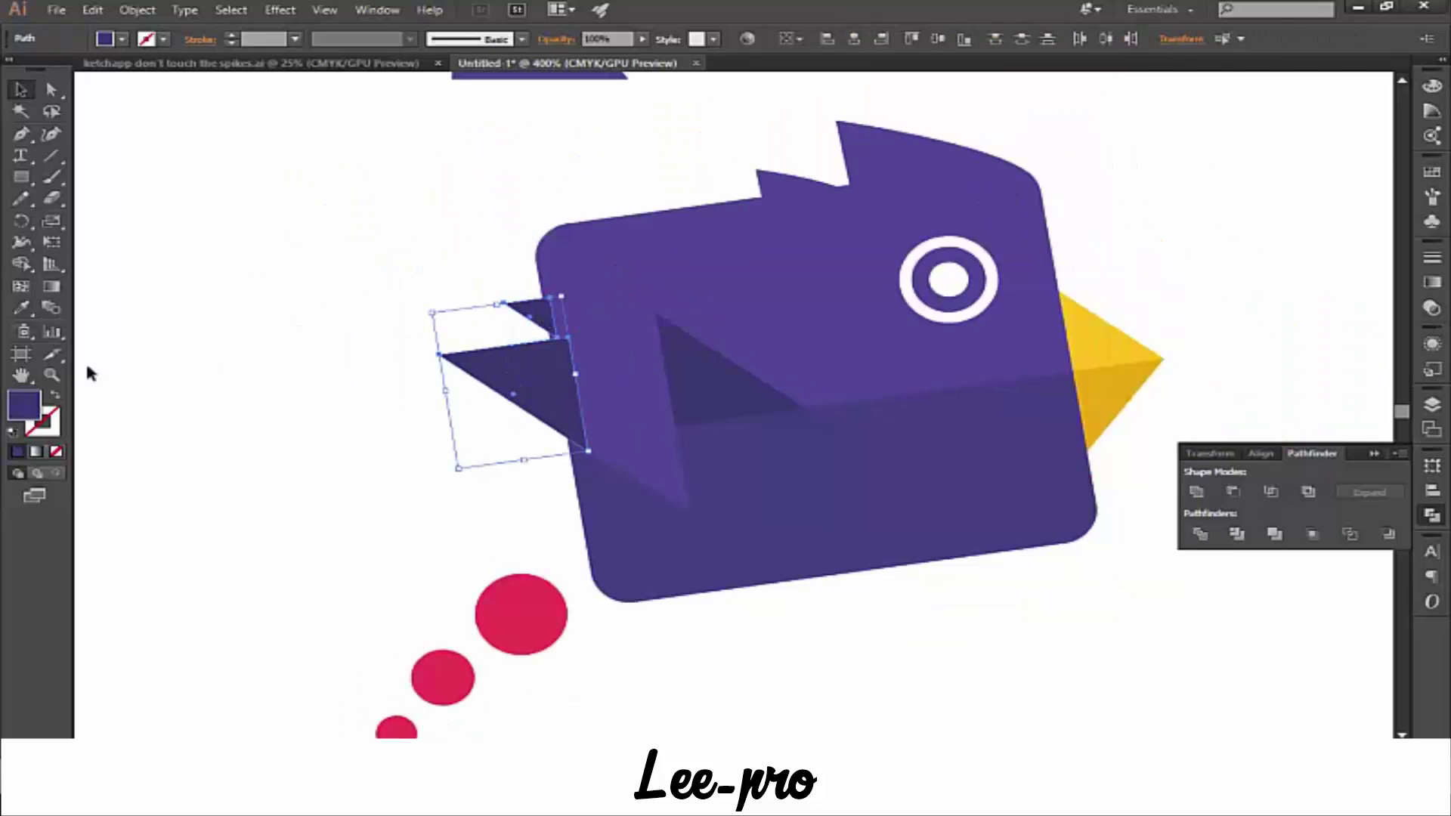
left_click(21, 307)
left_click(832, 317)
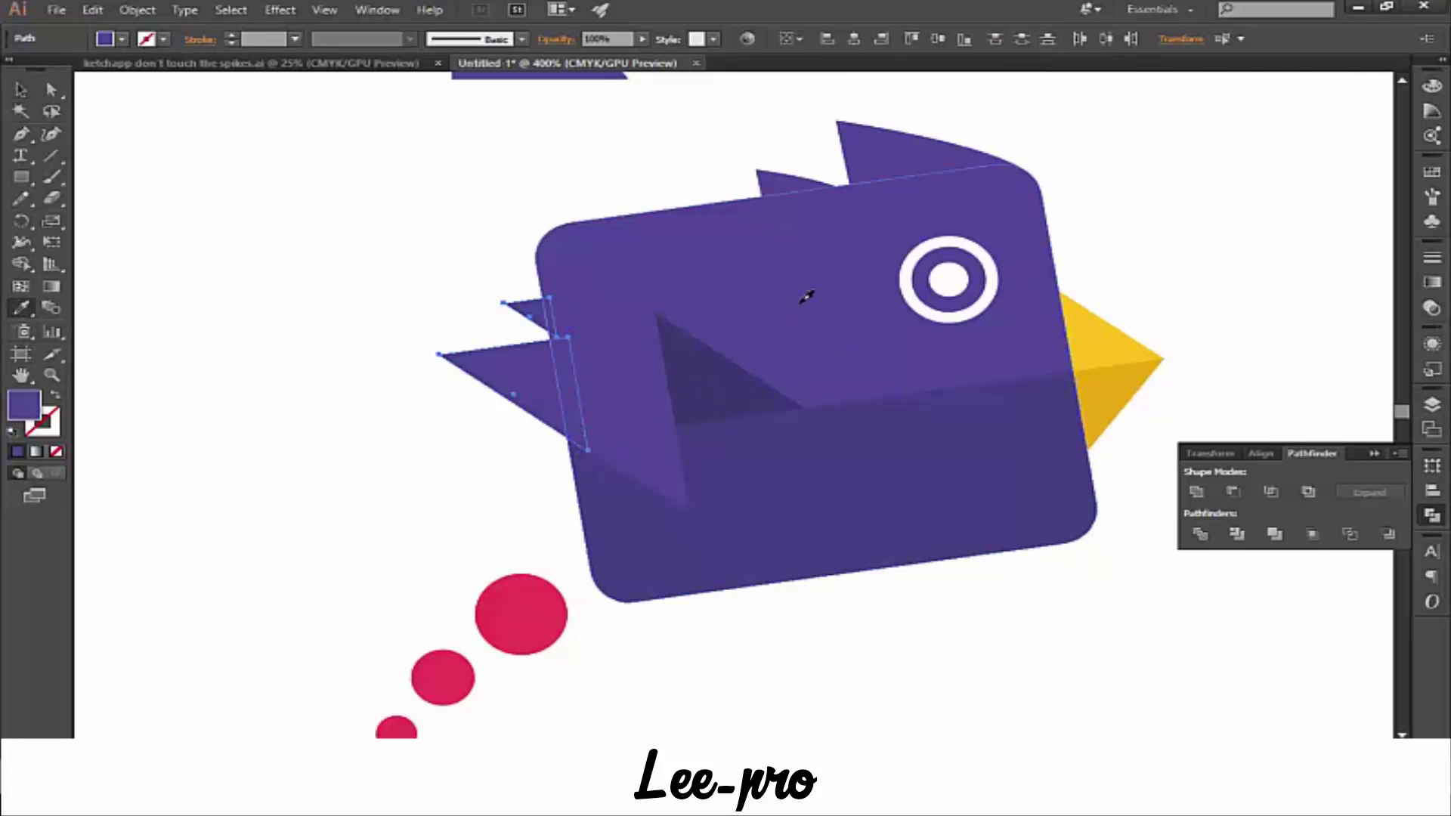
left_click(19, 89)
left_click(227, 204)
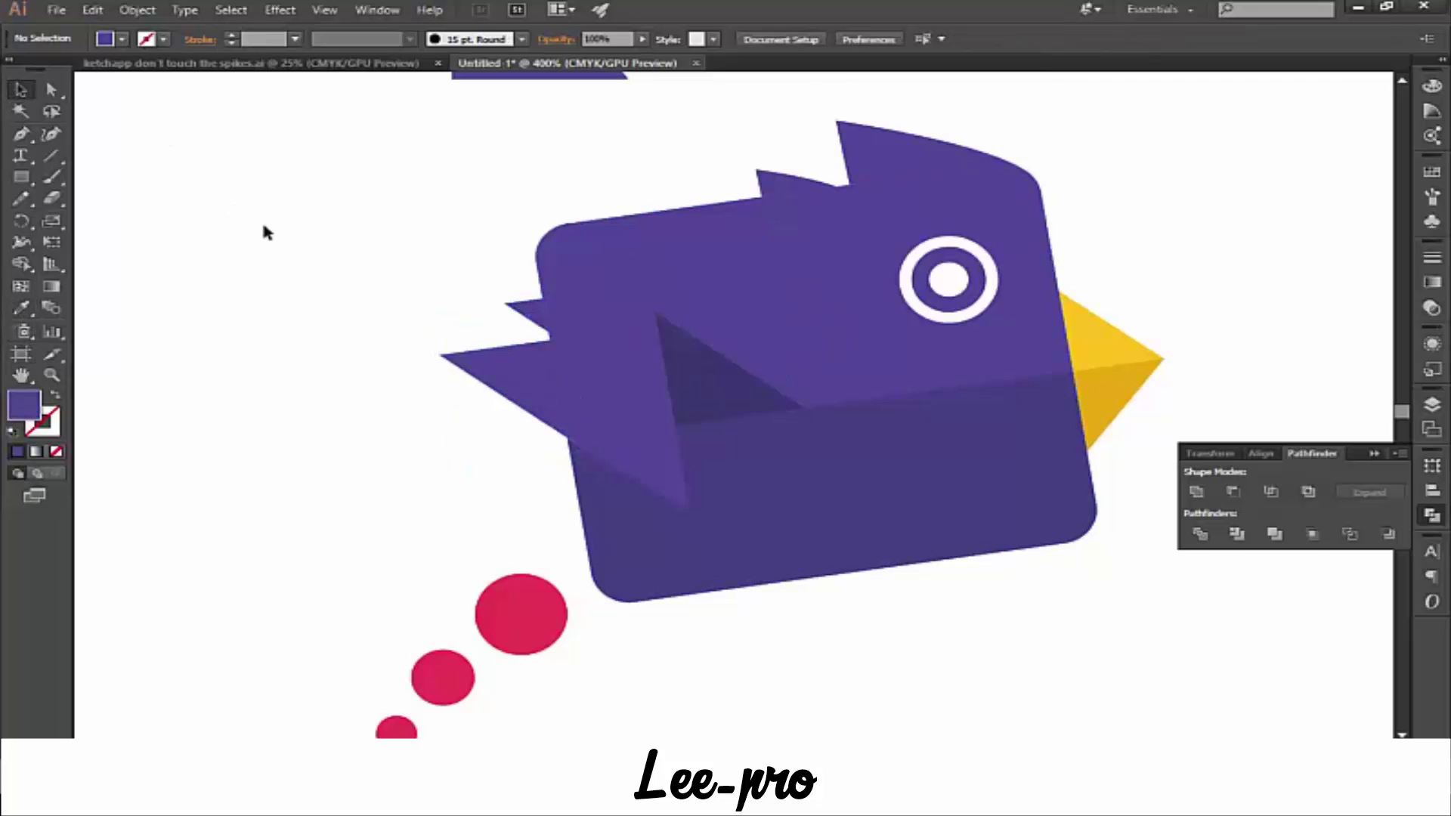
- Zoom out and delete the small purple arc shapes above the bird
key("ctrl+minus")
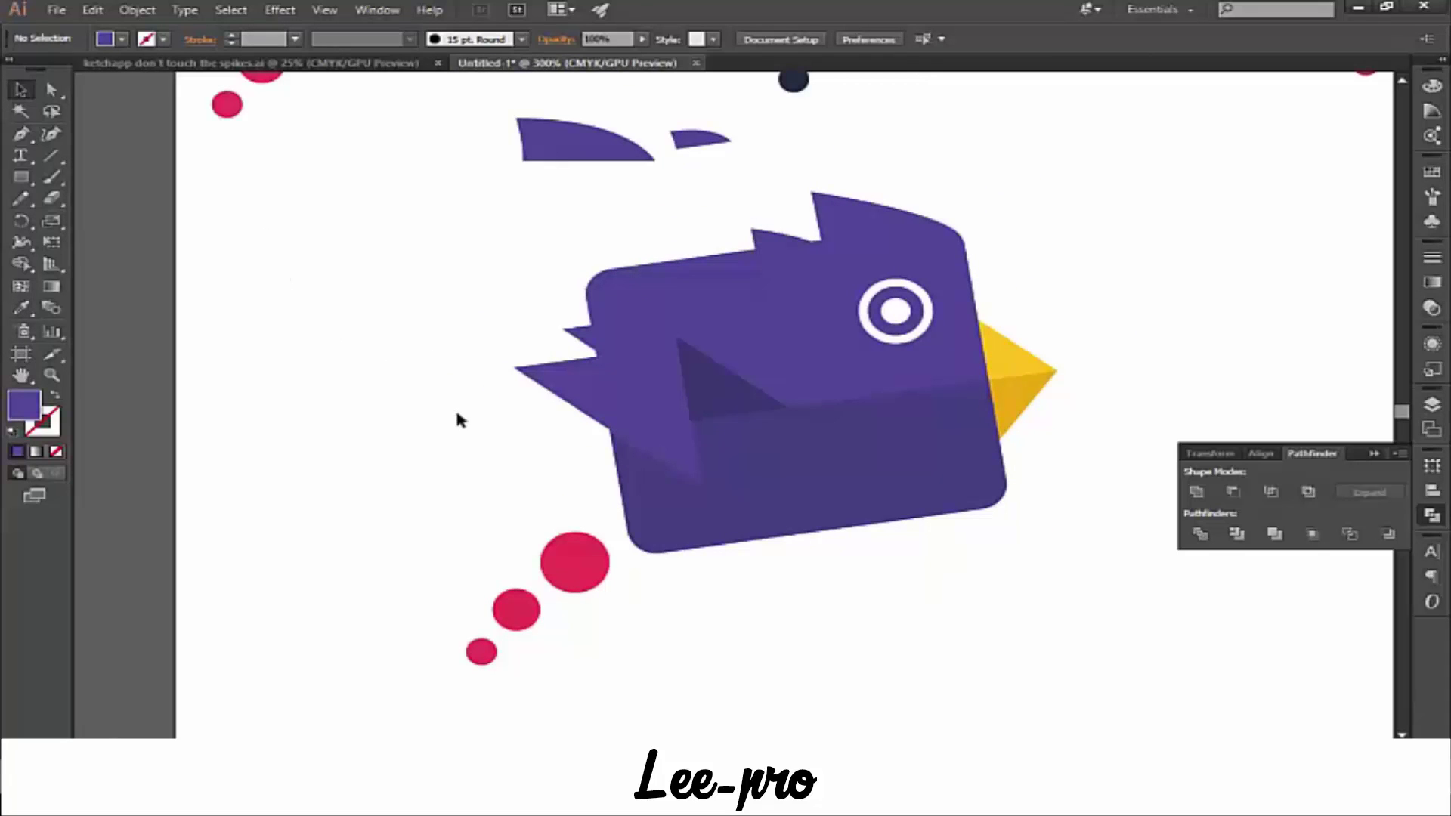
left_click_drag(451, 385, 363, 356)
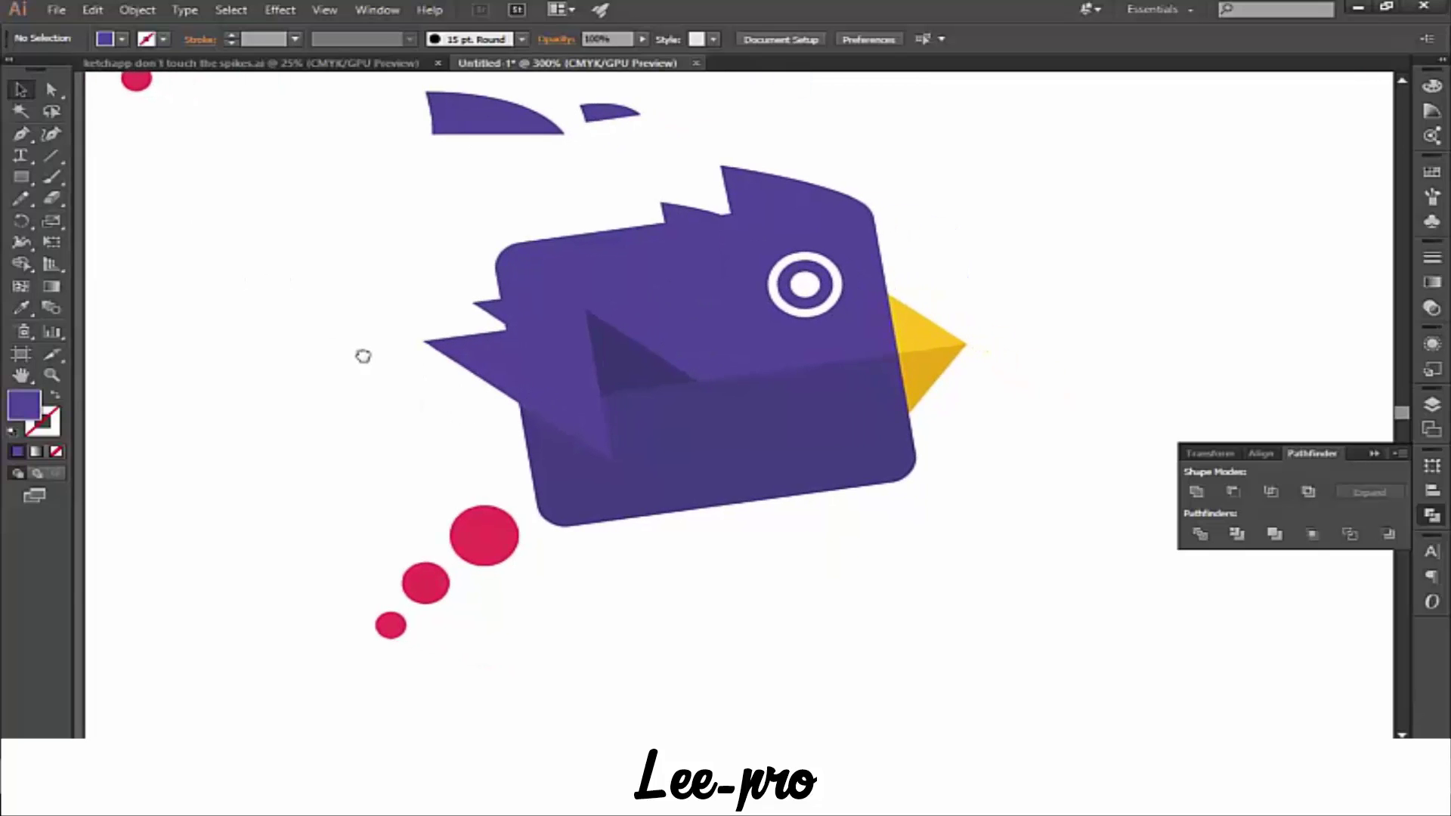
key("ctrl+minus")
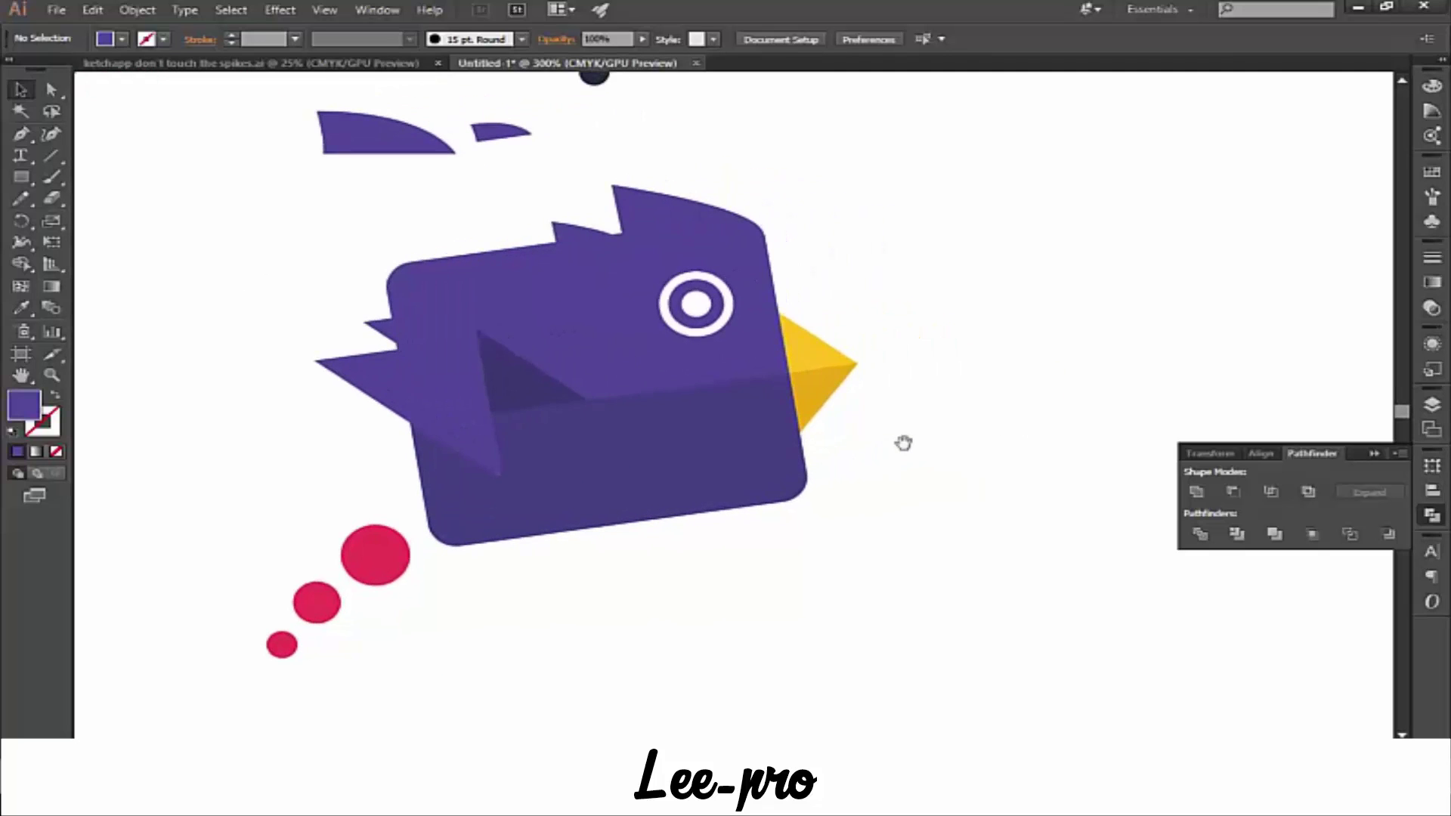
key("ctrl+minus")
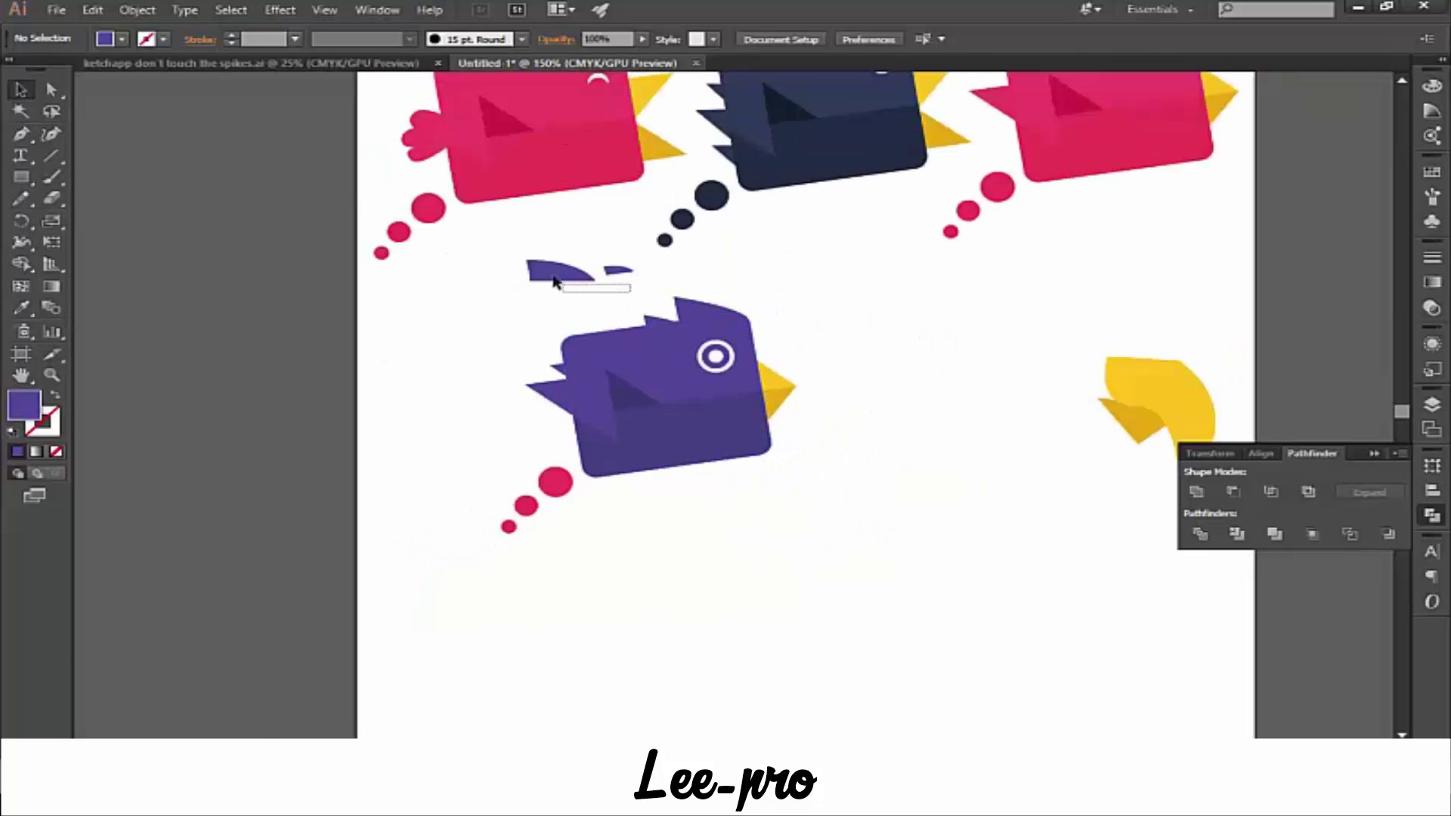
left_click_drag(554, 282, 546, 262)
key("Delete")
- Move the old triangular beak aside and place the scaled-down curved yellow beak on the face
mouse_move(789, 402)
left_mouse_down()
mouse_move(930, 361)
mouse_move(907, 302)
left_mouse_up()
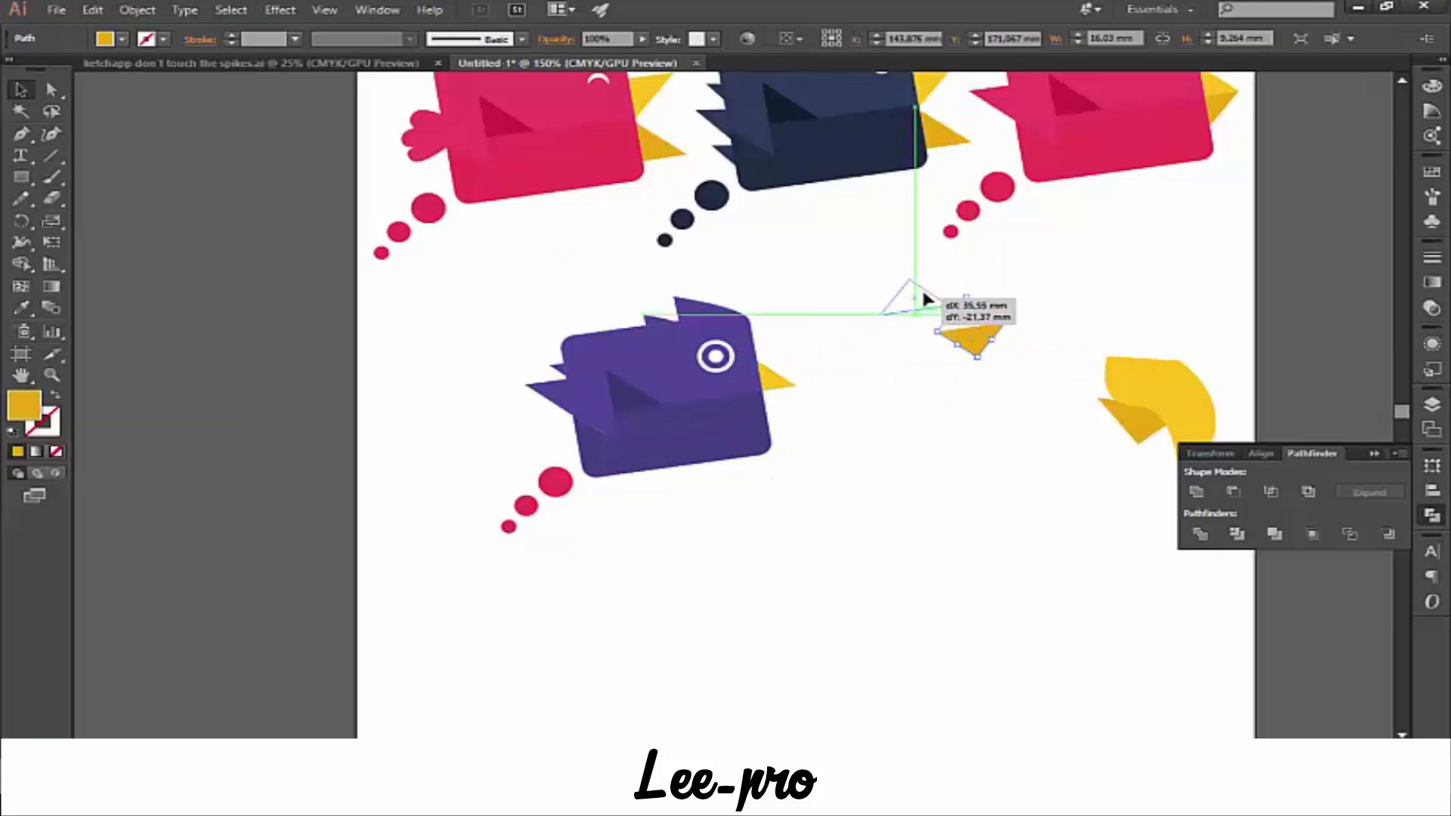
left_click(931, 388)
left_click_drag(1082, 480, 880, 476)
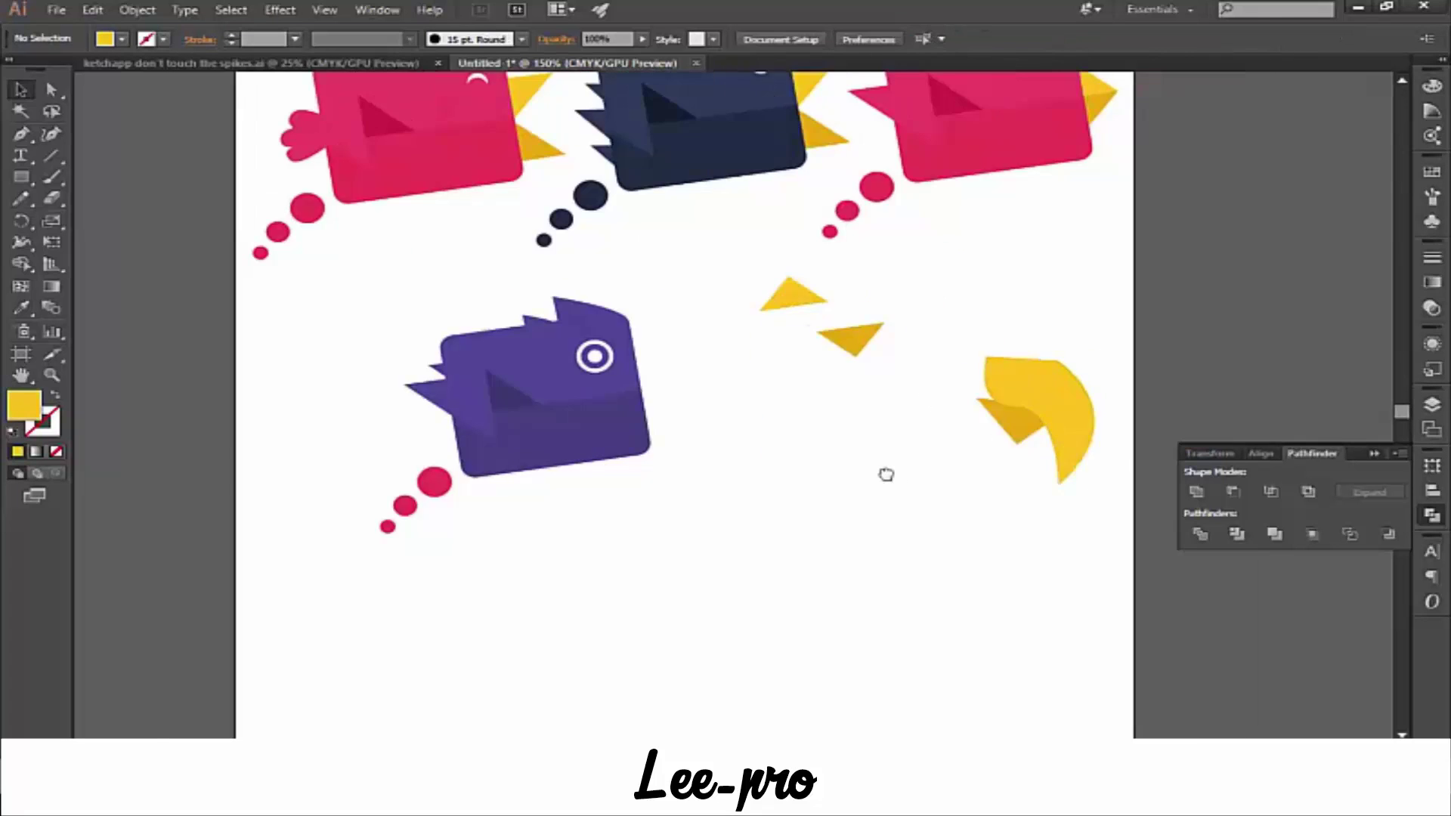
left_click_drag(1033, 520, 895, 366)
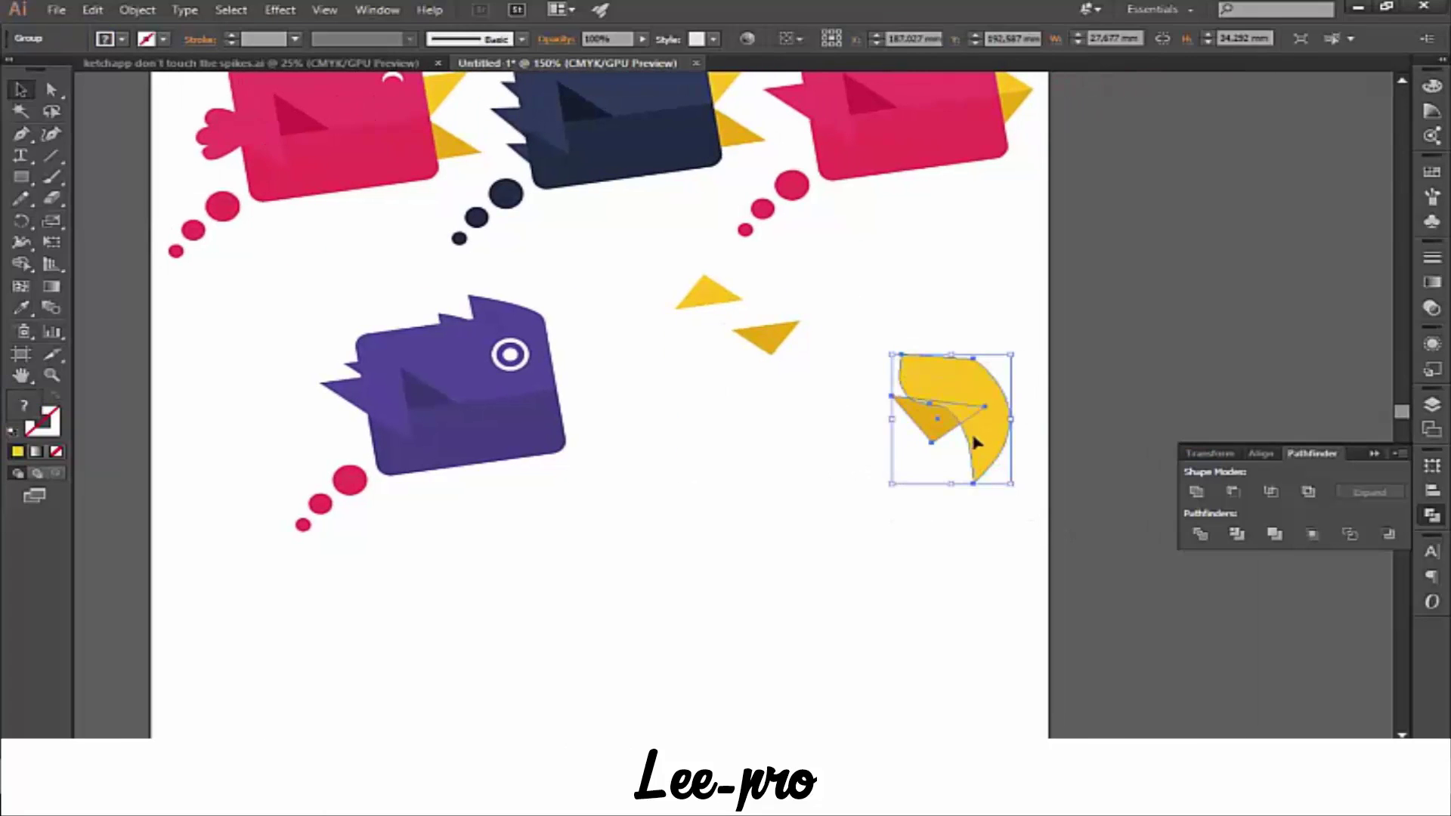
left_click_drag(986, 417, 624, 408)
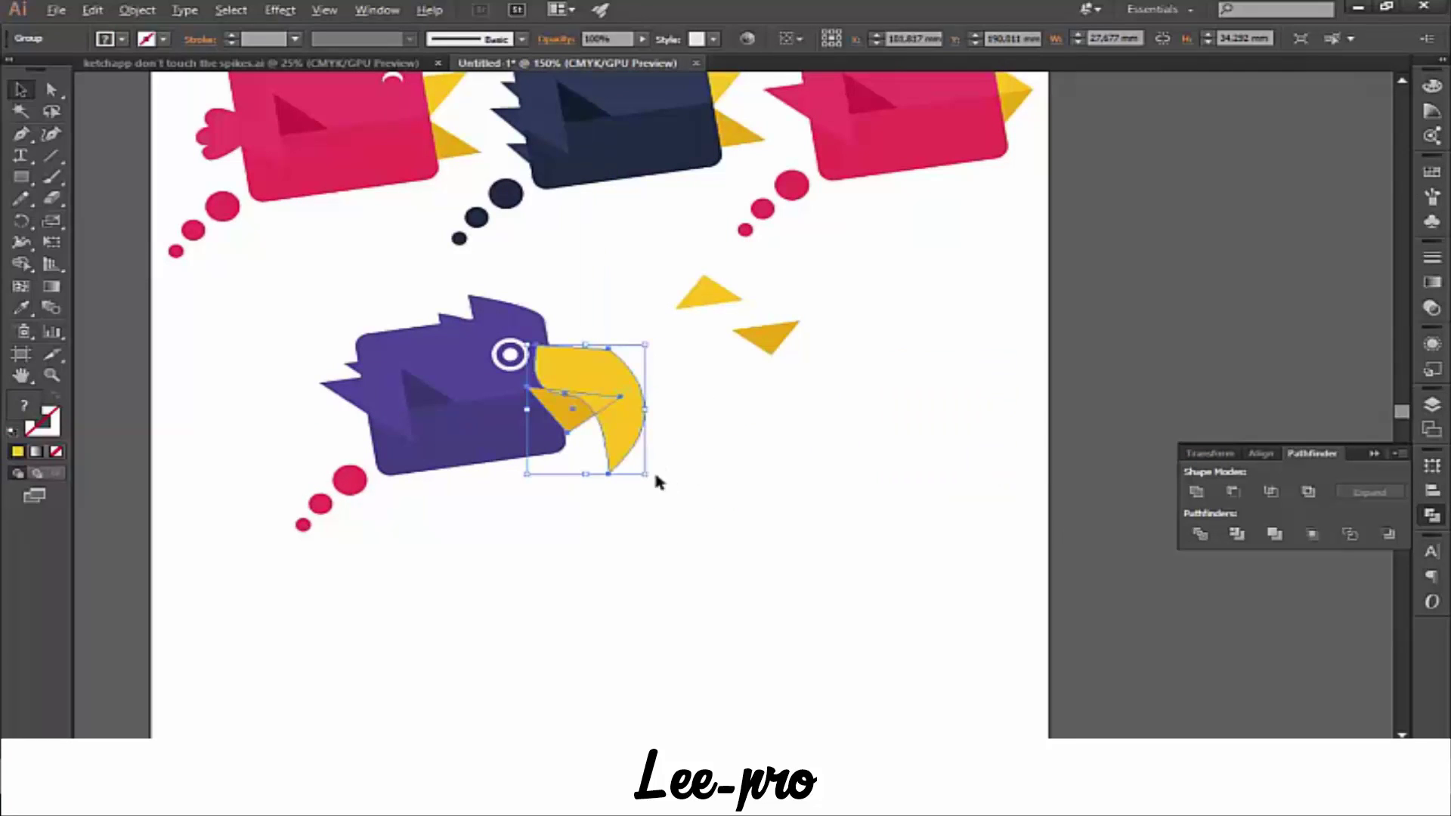
left_click_drag(642, 474, 609, 408)
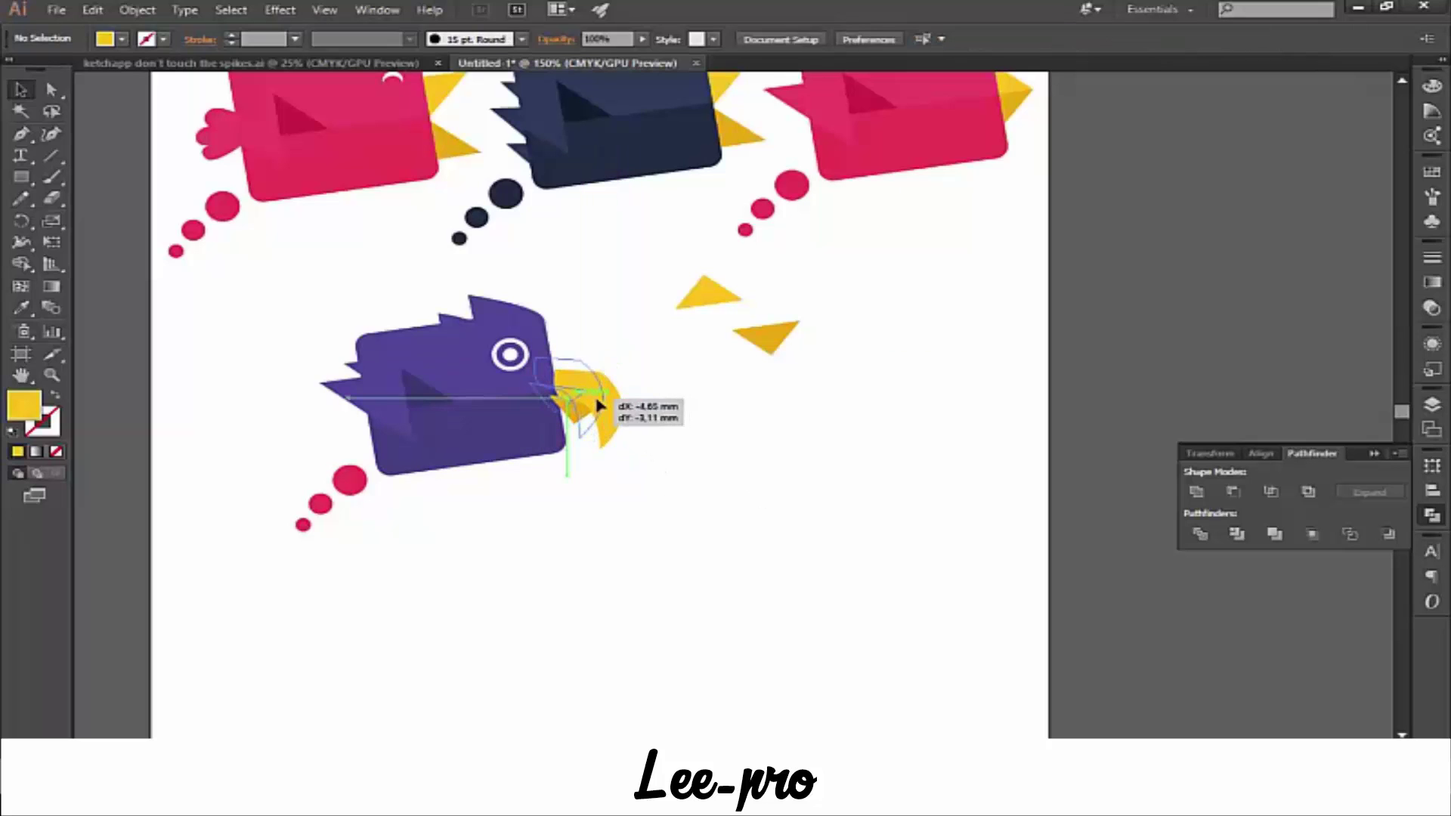
- Send the curved yellow beak group to the back with Arrange > Send to Back
right_click(573, 396)
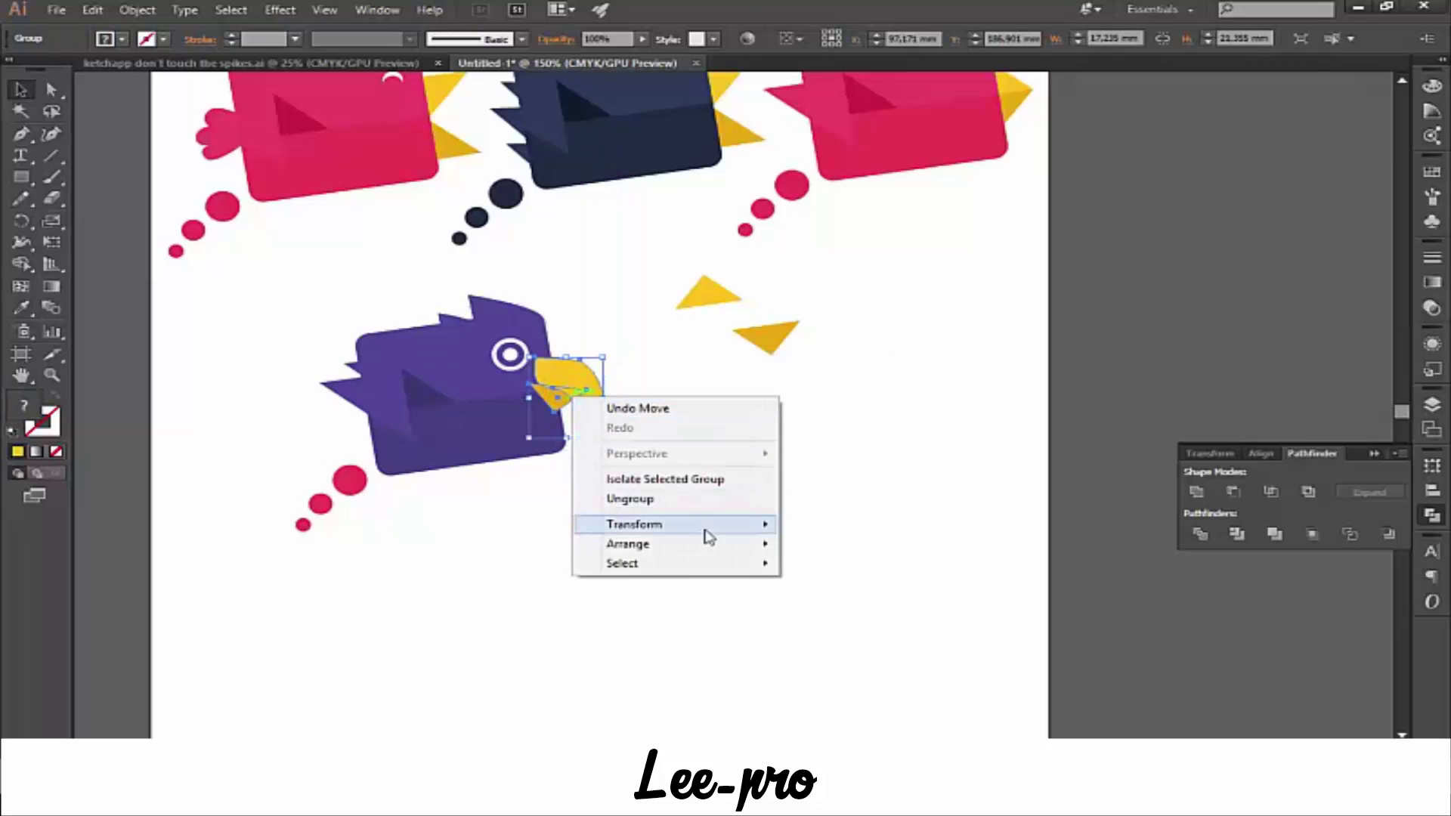
left_click(838, 598)
left_click(792, 464)
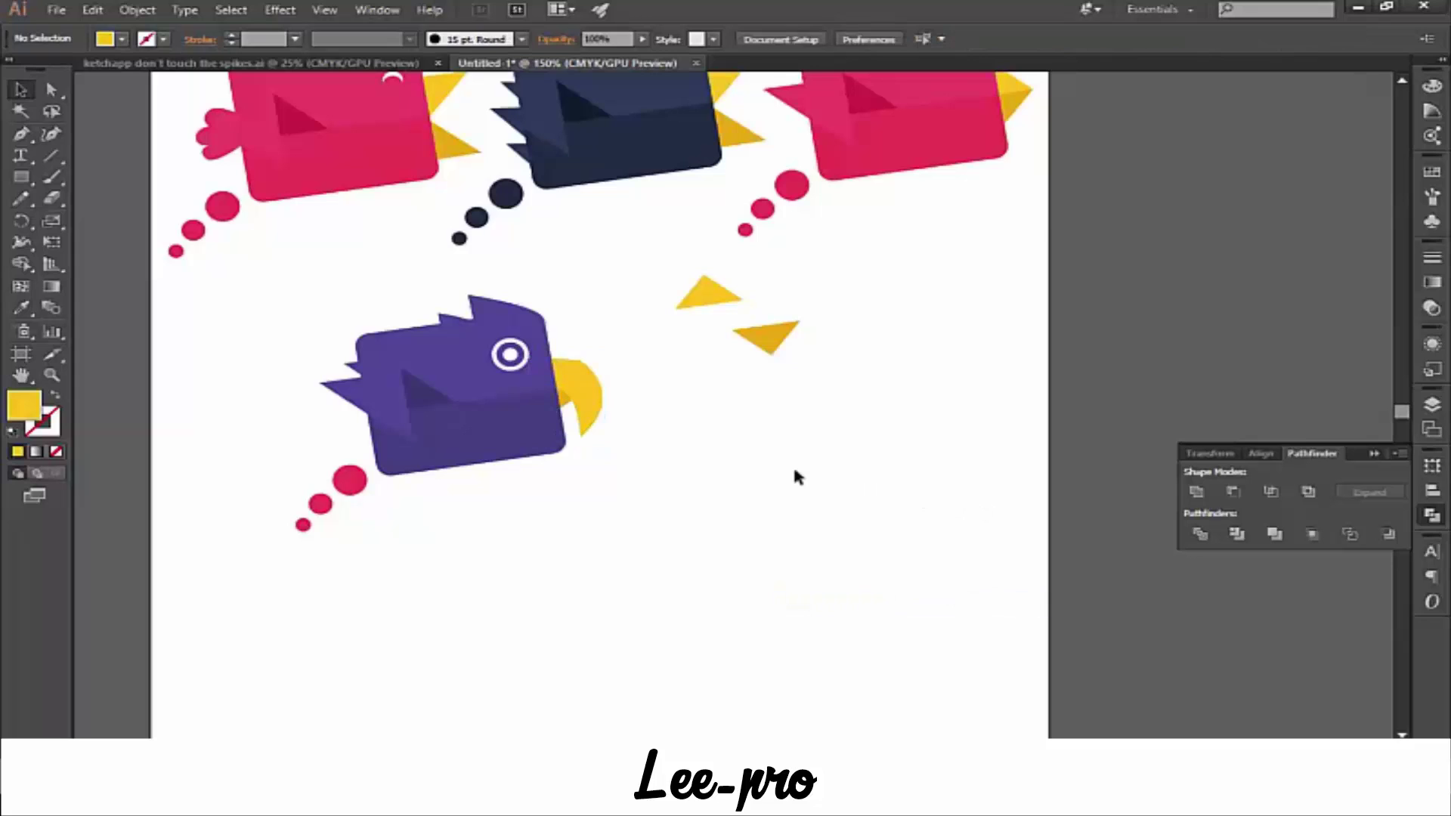
left_click(576, 376)
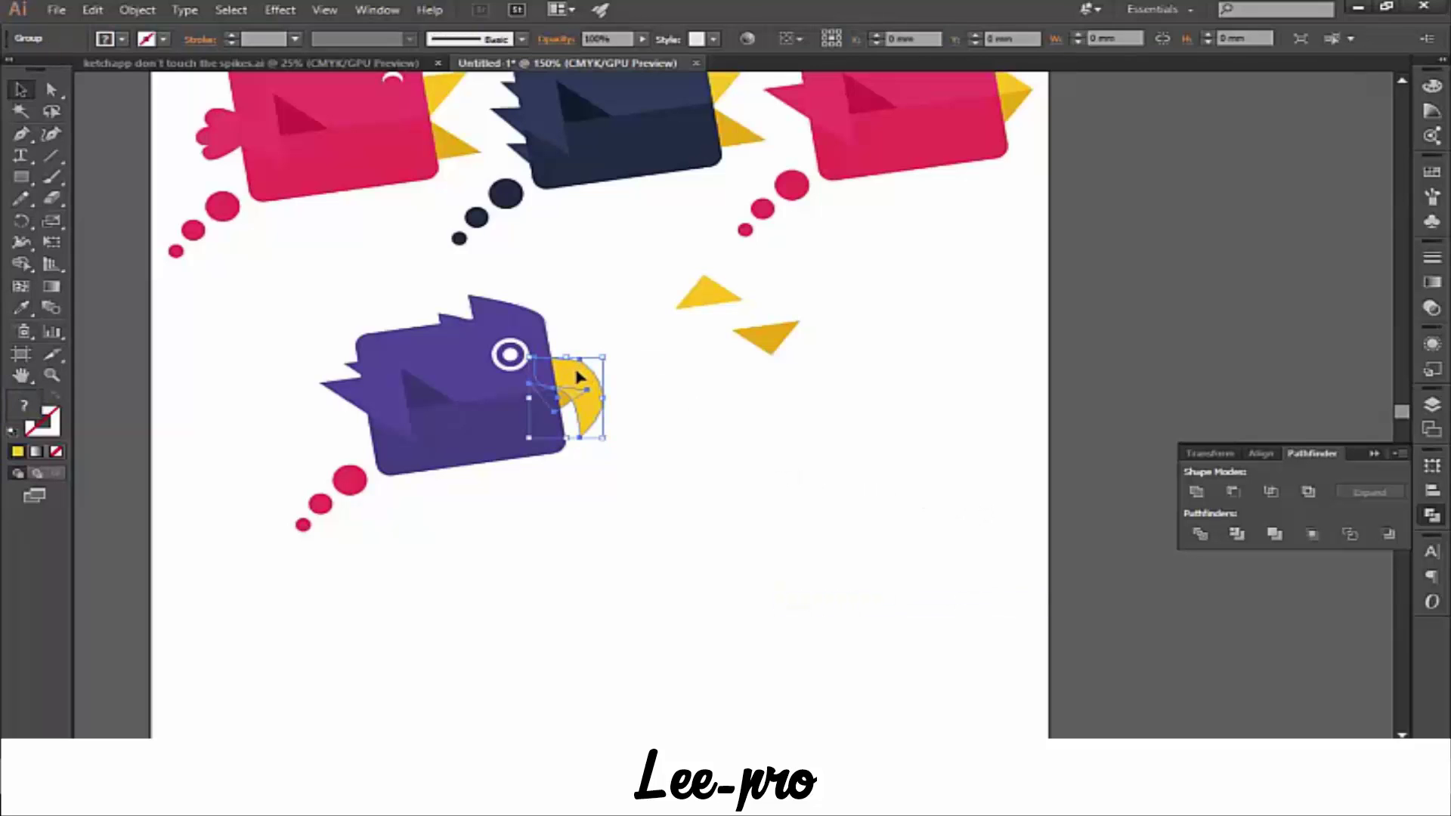
key("ctrl+plus")
key("ctrl+plus")
key("ctrl+plus")
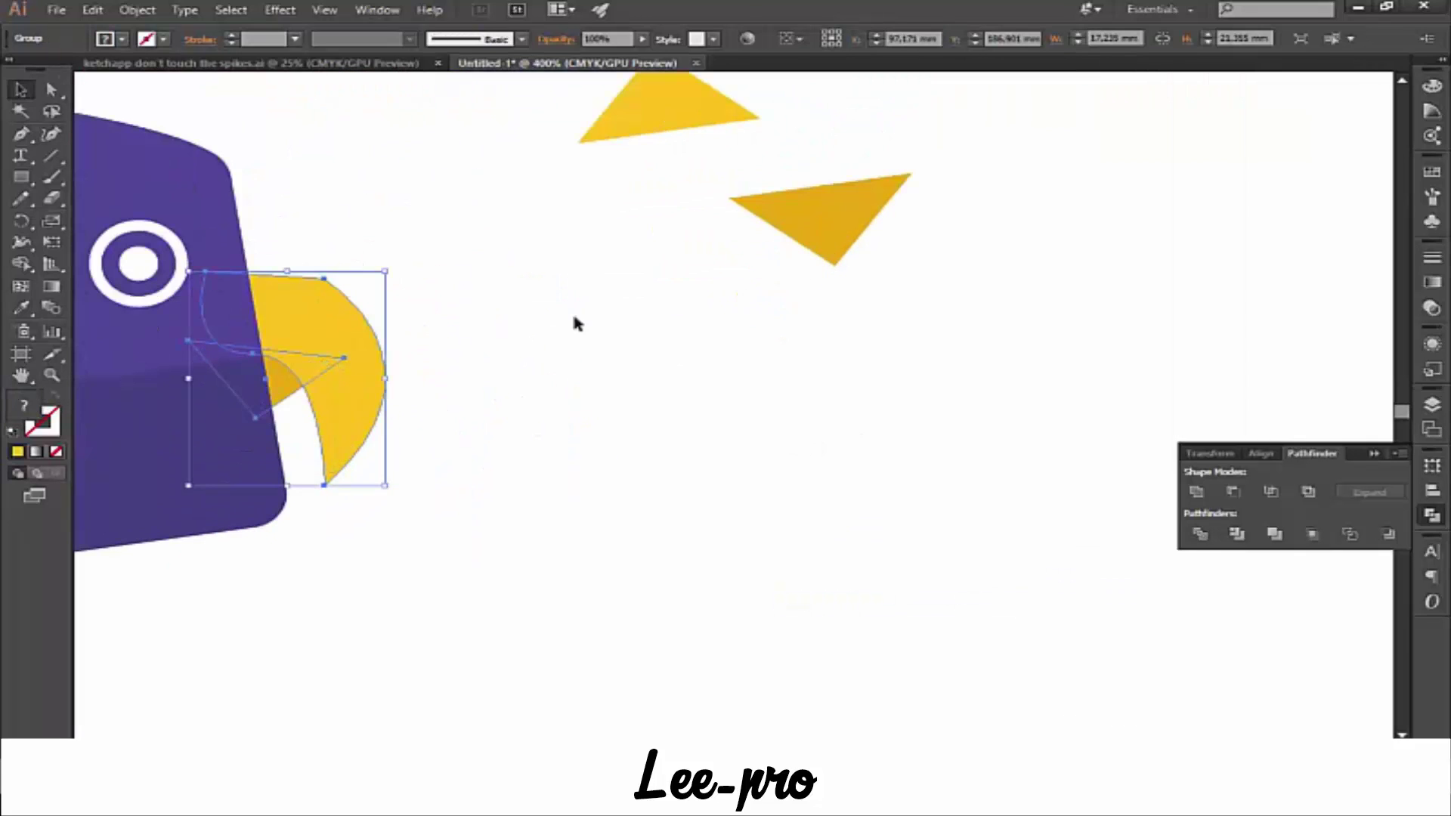
left_click_drag(823, 397, 1077, 431)
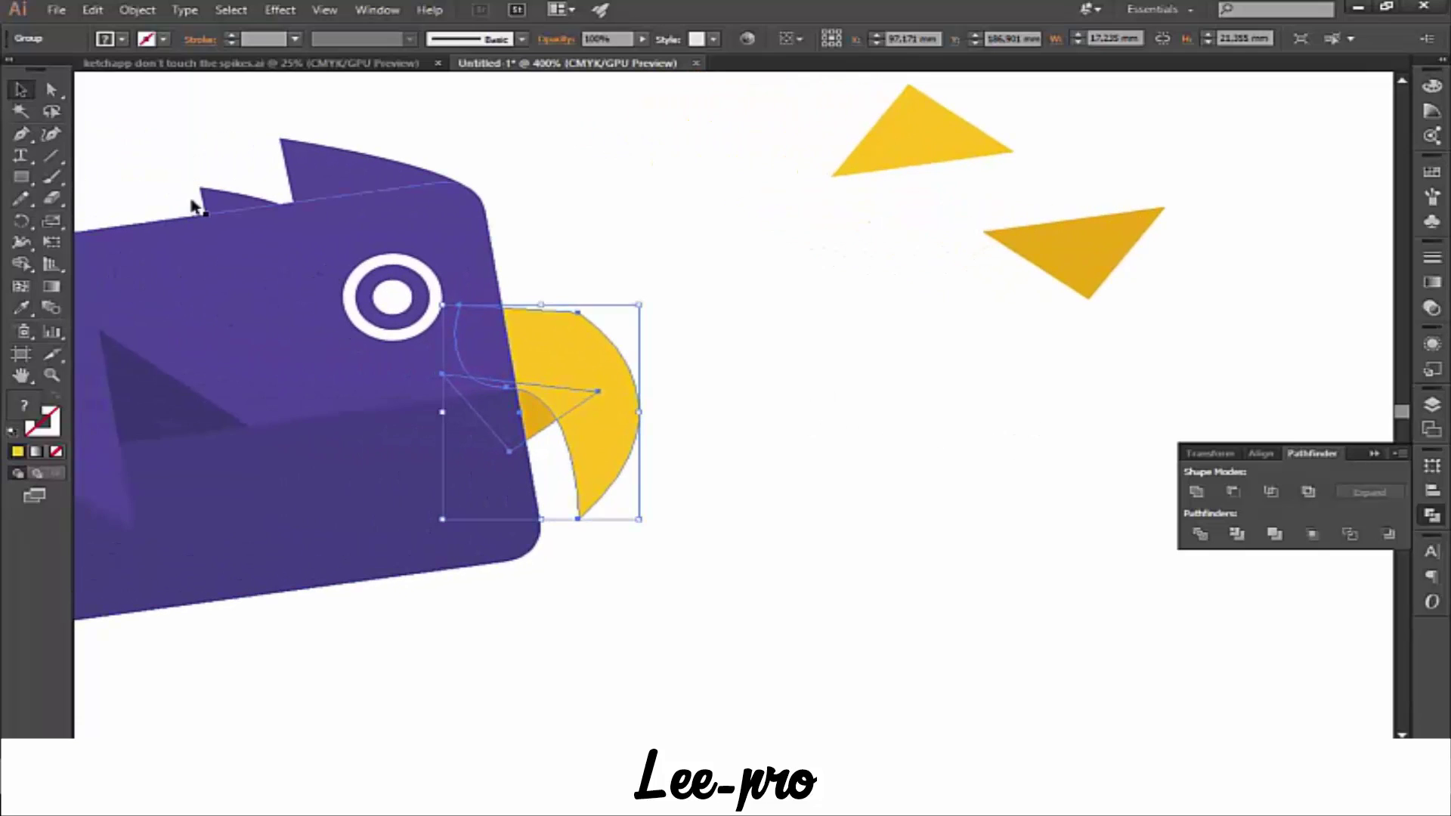
left_click(51, 89)
- Round the beak's top anchor by dragging its live-corner widget inward
left_click(765, 279)
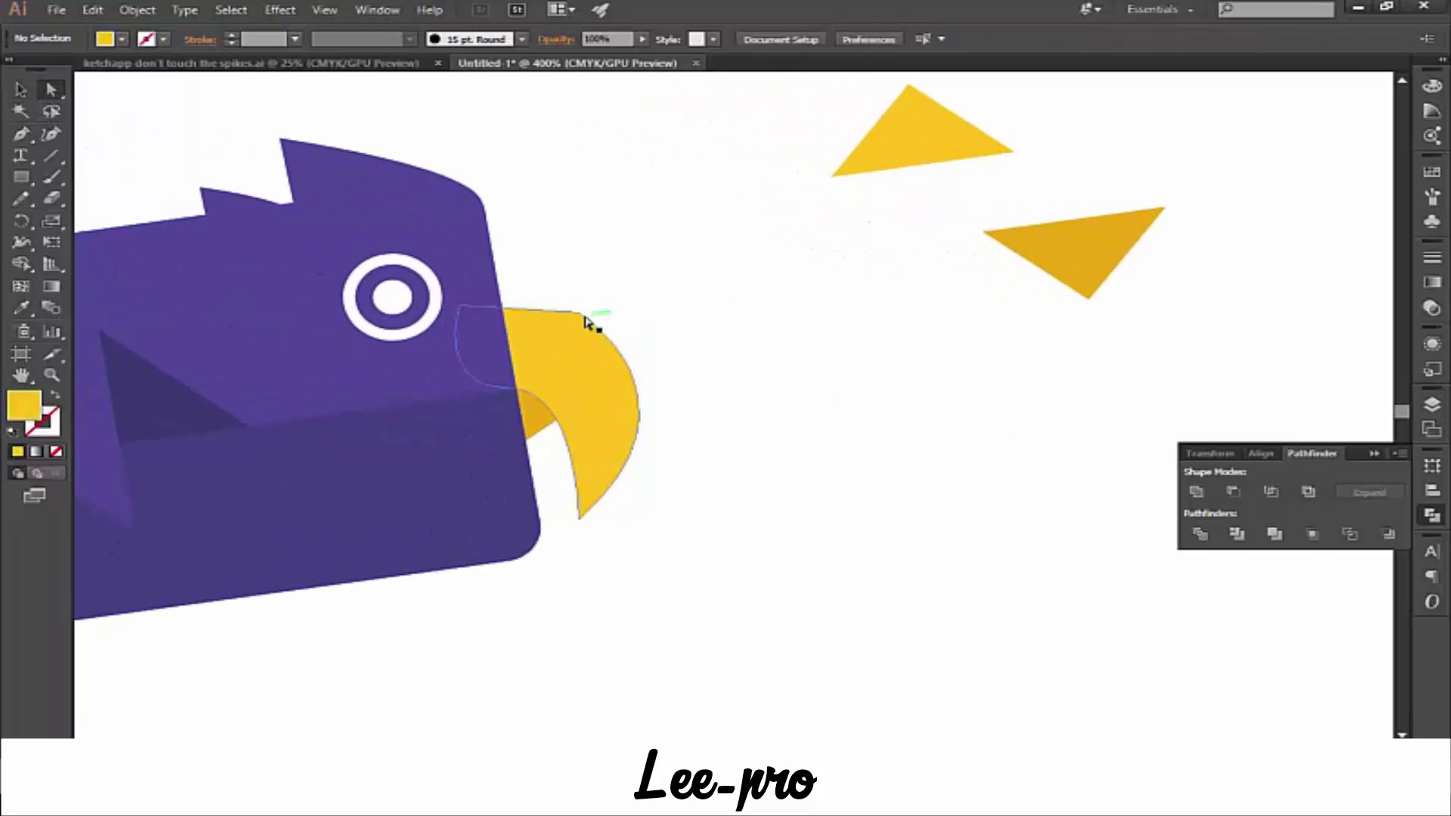
left_click(578, 315)
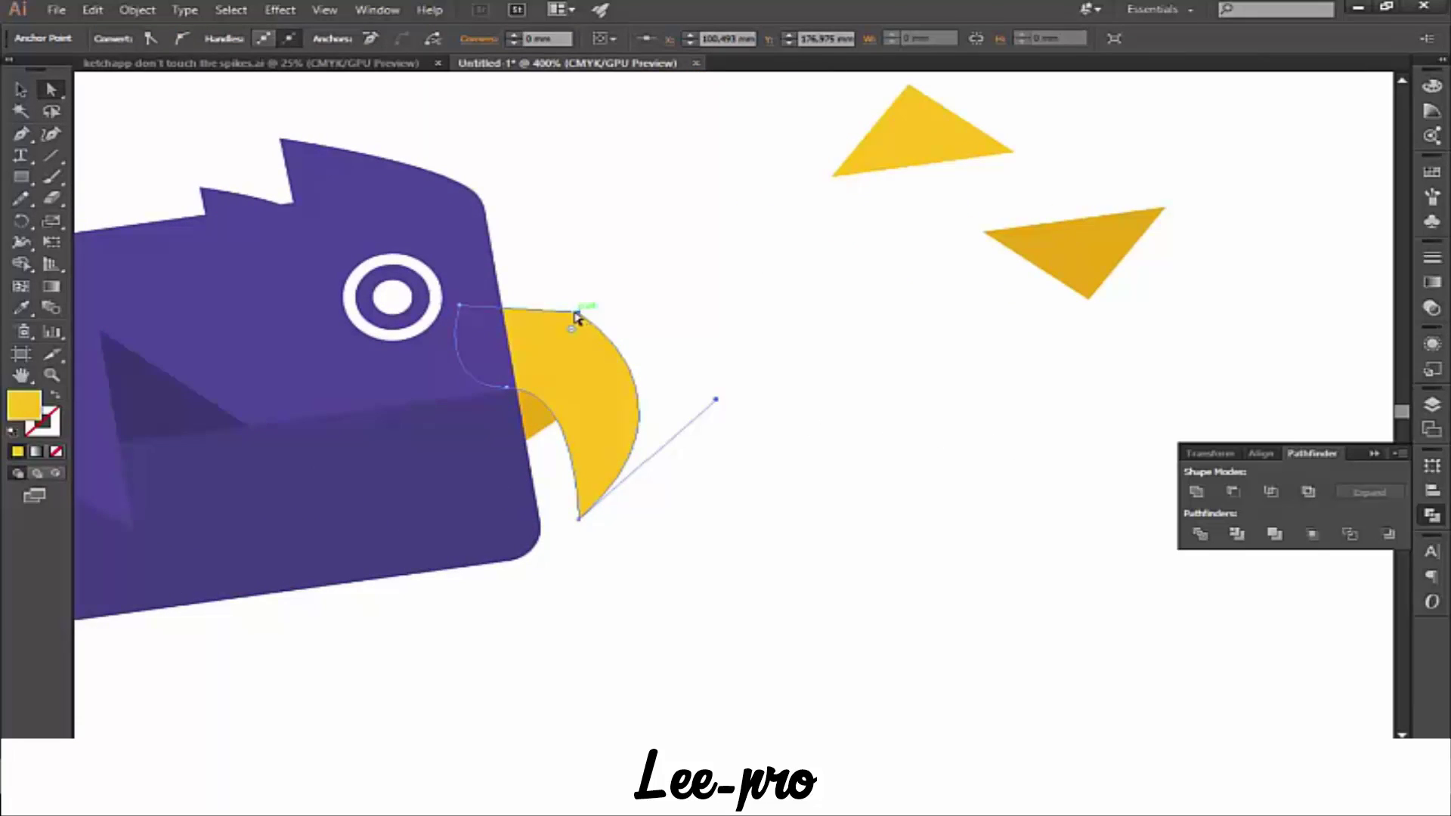
left_click_drag(568, 332, 523, 444)
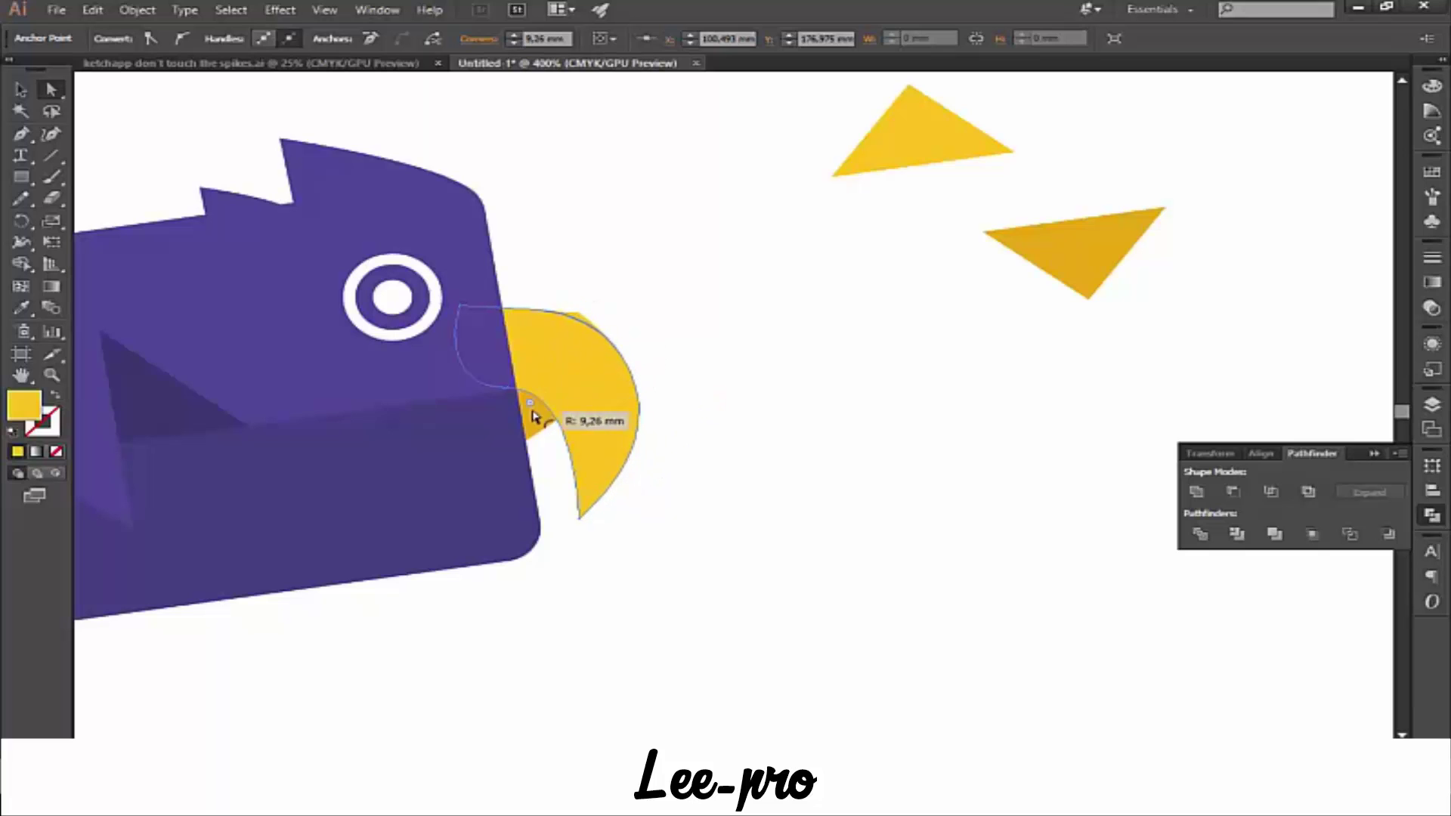
left_click(751, 429)
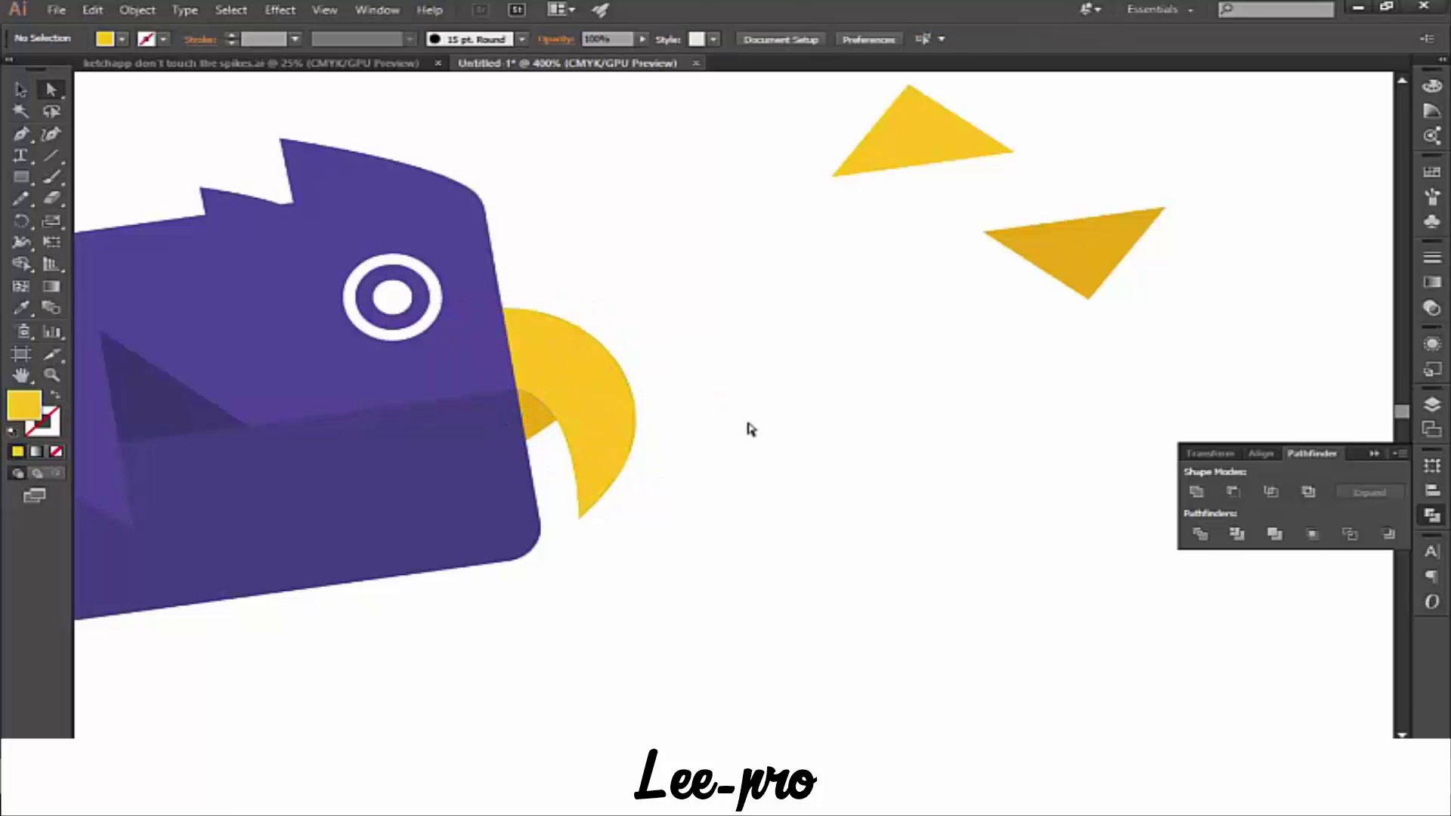
key("ctrl+minus")
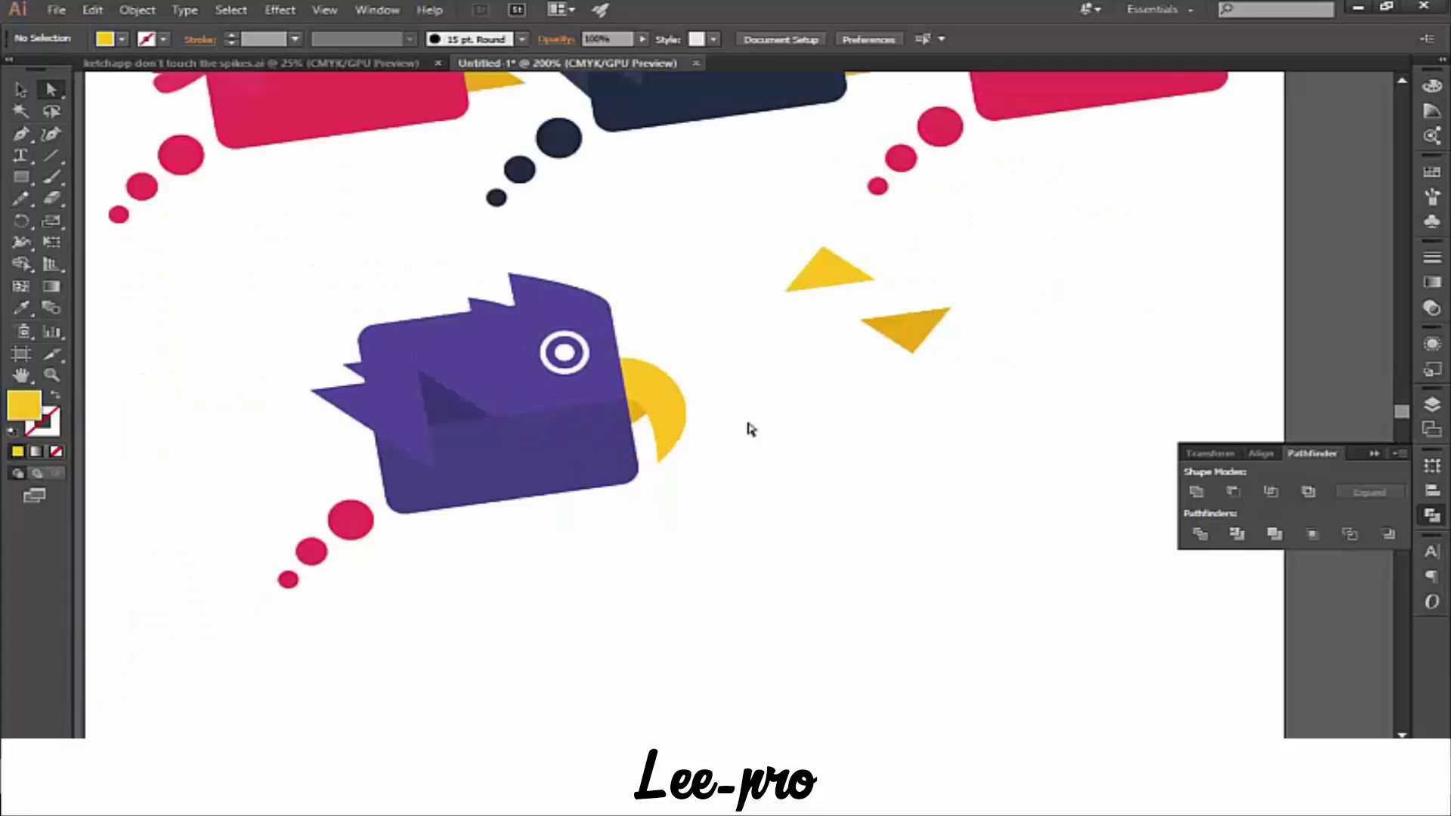
- Cancel the accidental close prompt, undo, and redo the beak corner rounding to about 8.4 mm
key("ctrl+plus")
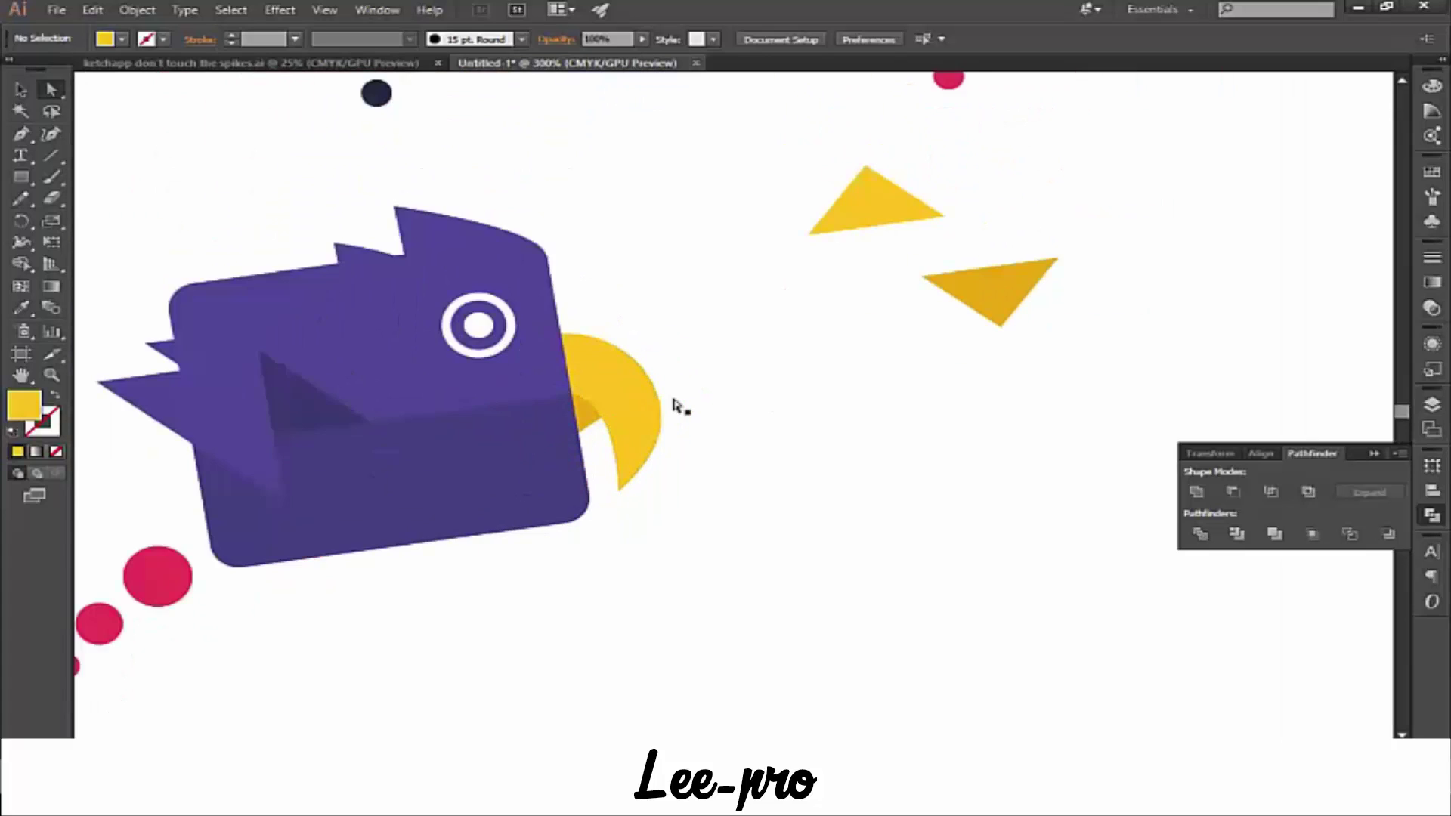
key("ctrl+plus")
key("ctrl+plus")
left_click(412, 274)
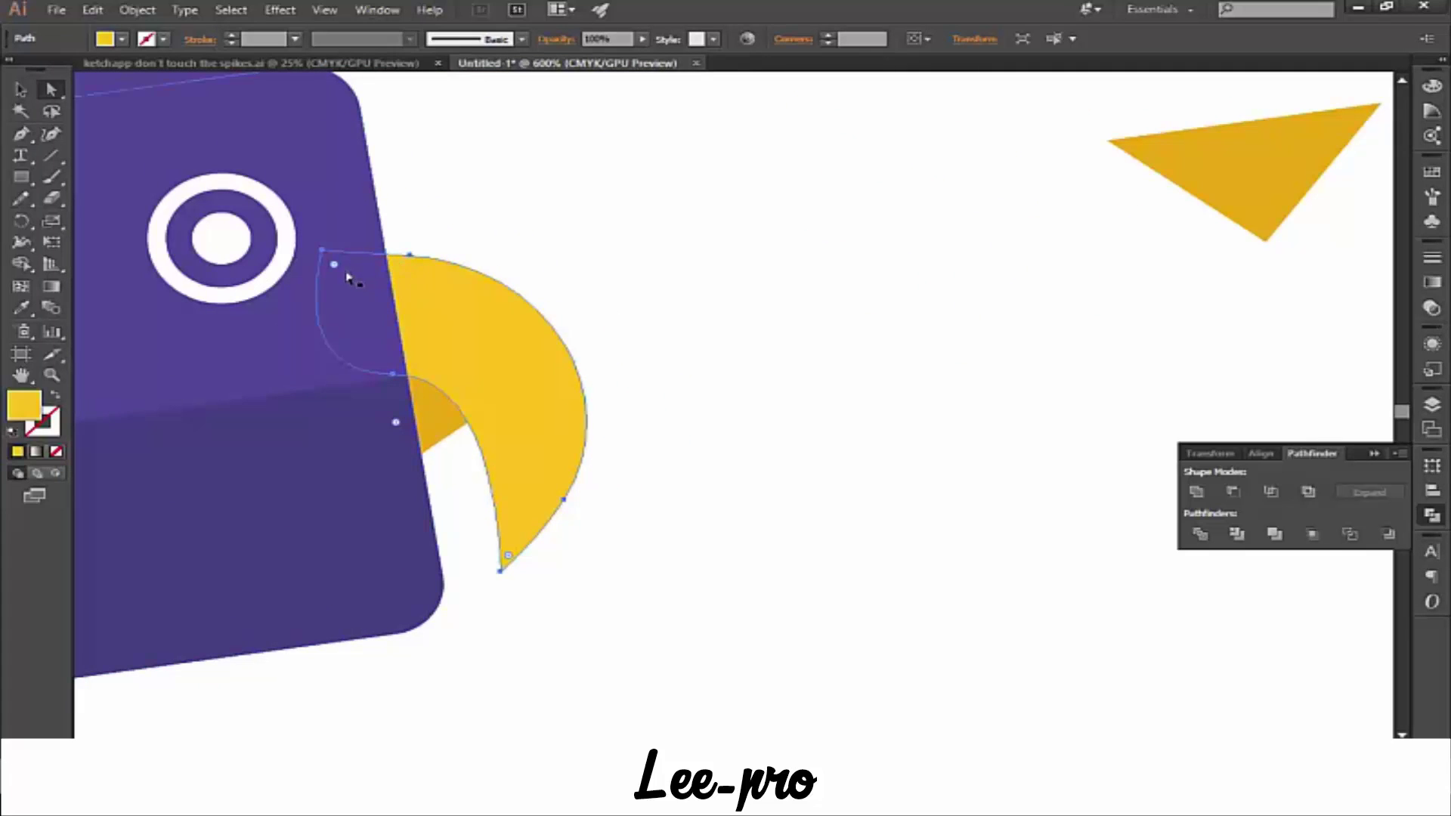
left_click(410, 255)
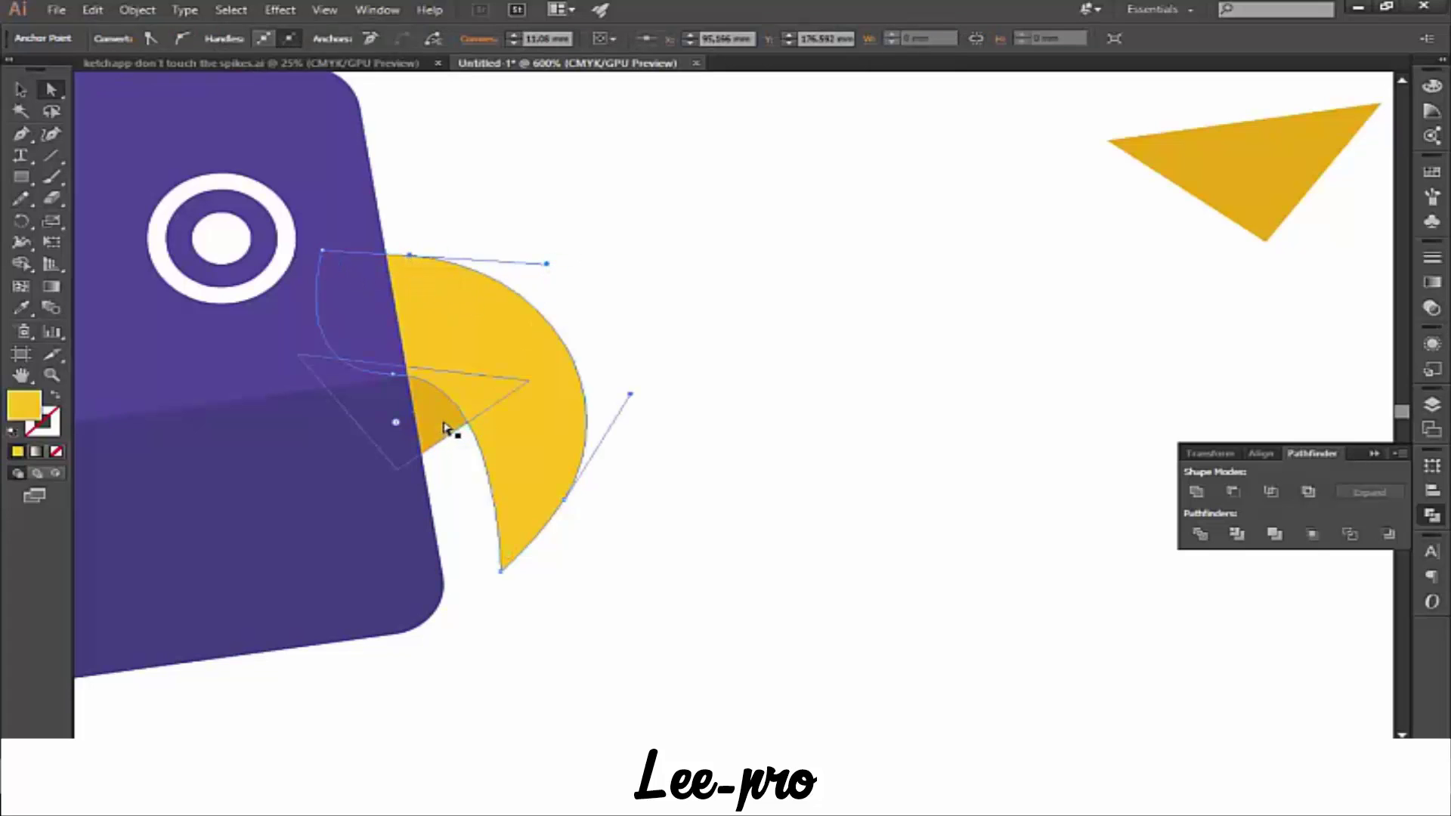
key("ctrl+w")
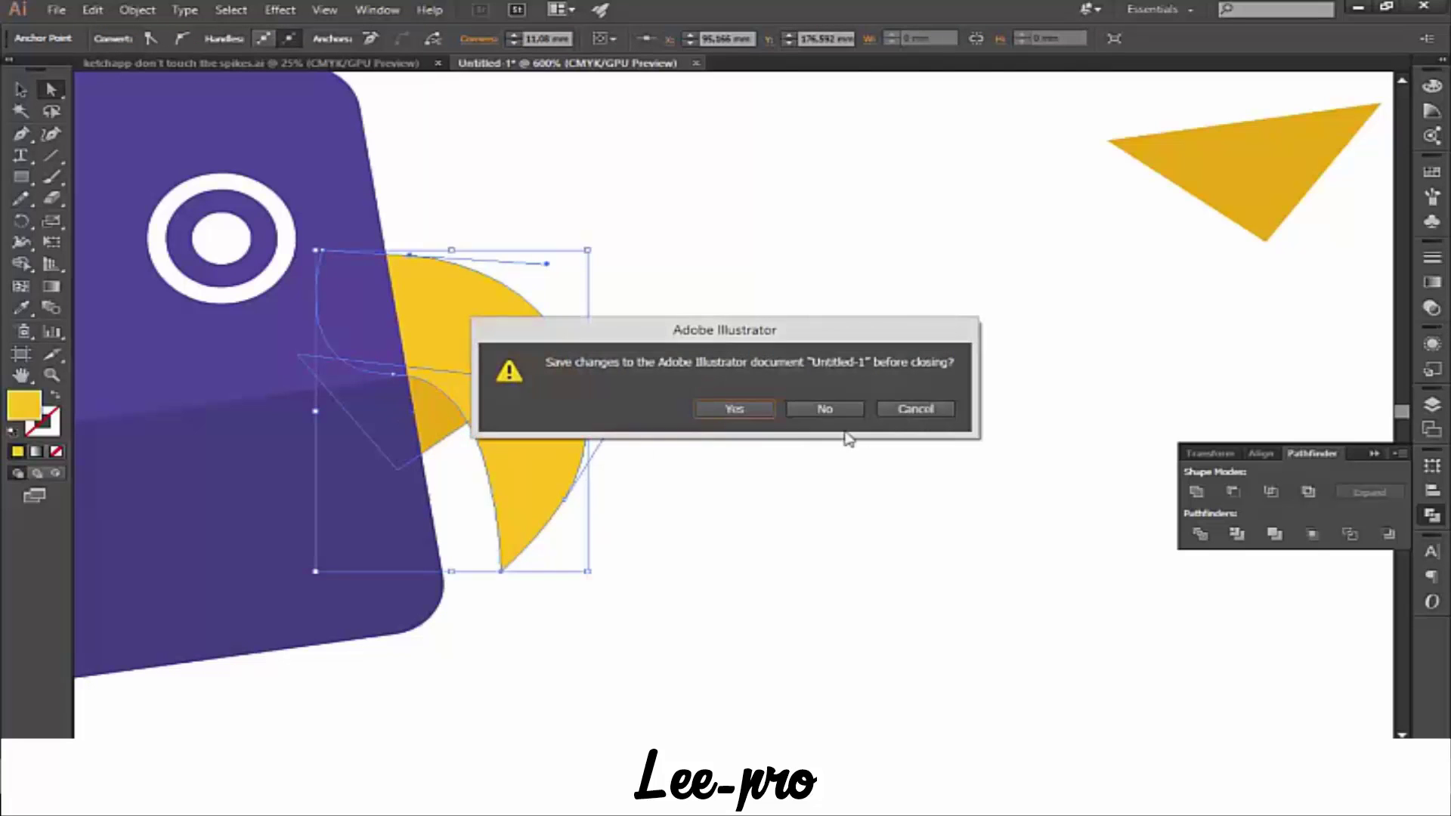
left_click(915, 409)
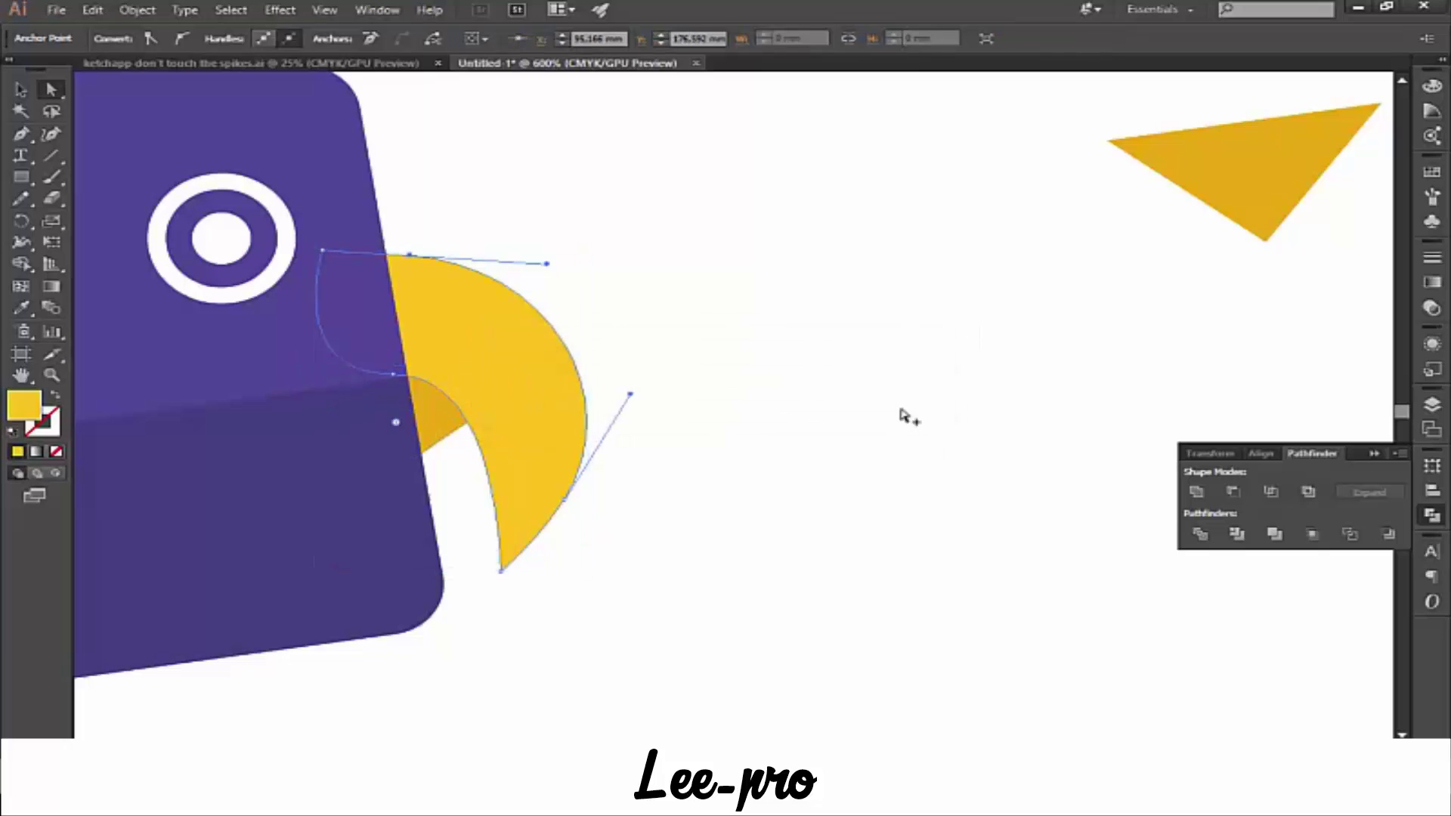
key("ctrl+z")
key("ctrl+z")
key("ctrl+z")
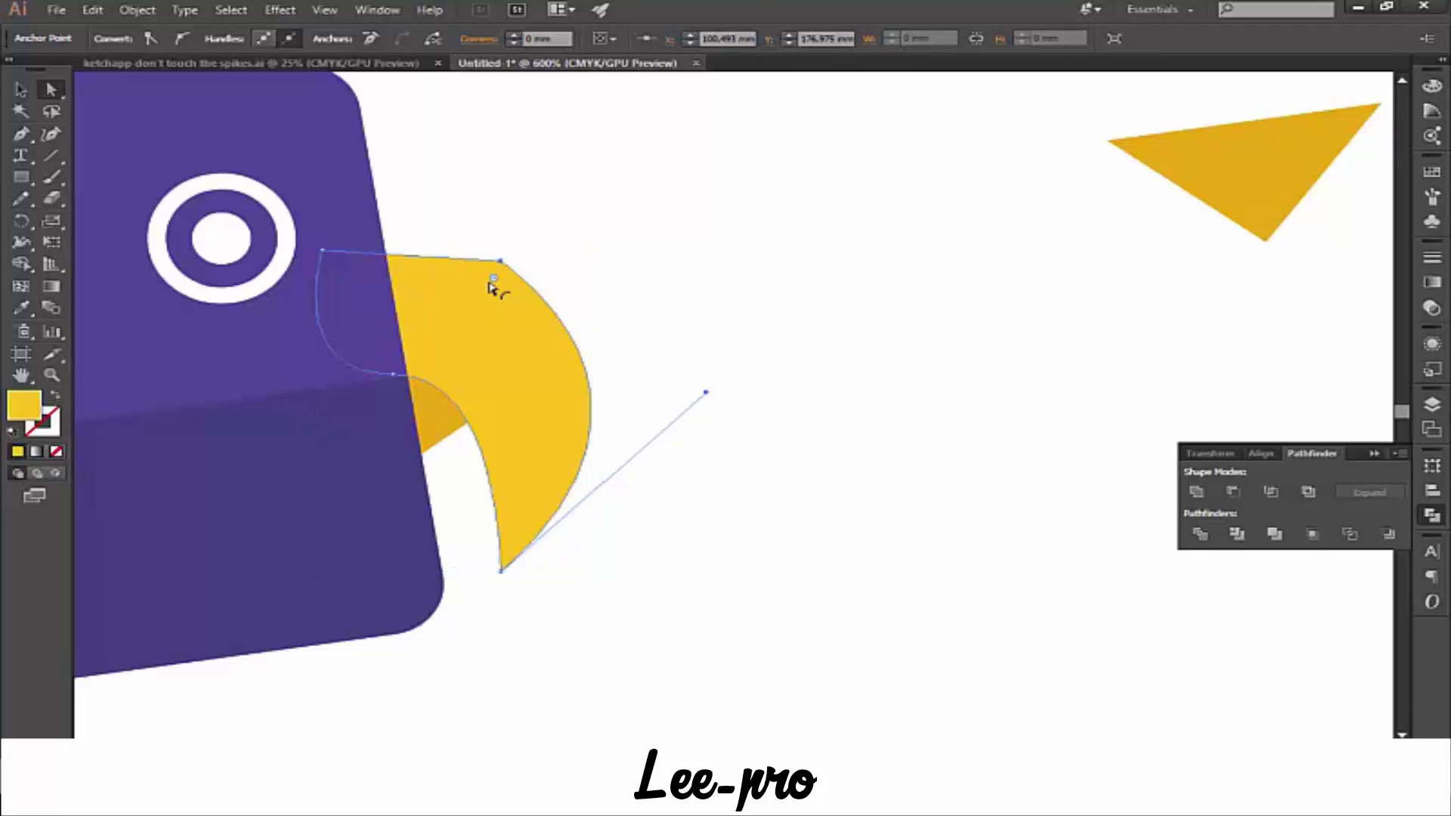
mouse_move(492, 283)
left_mouse_down()
mouse_move(425, 382)
mouse_move(486, 385)
left_mouse_up()
left_click(702, 336)
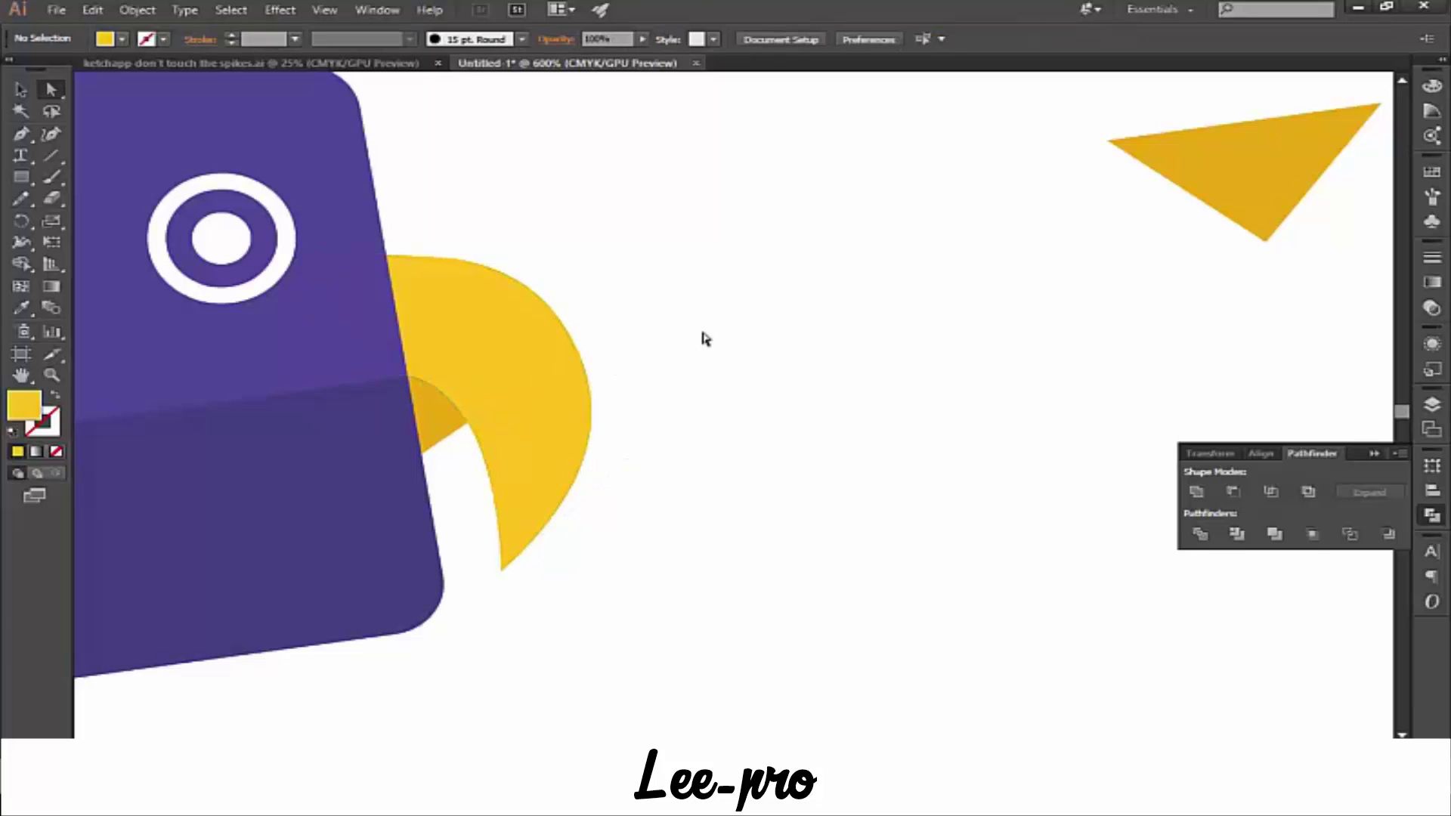
key("ctrl+minus")
key("ctrl+minus")
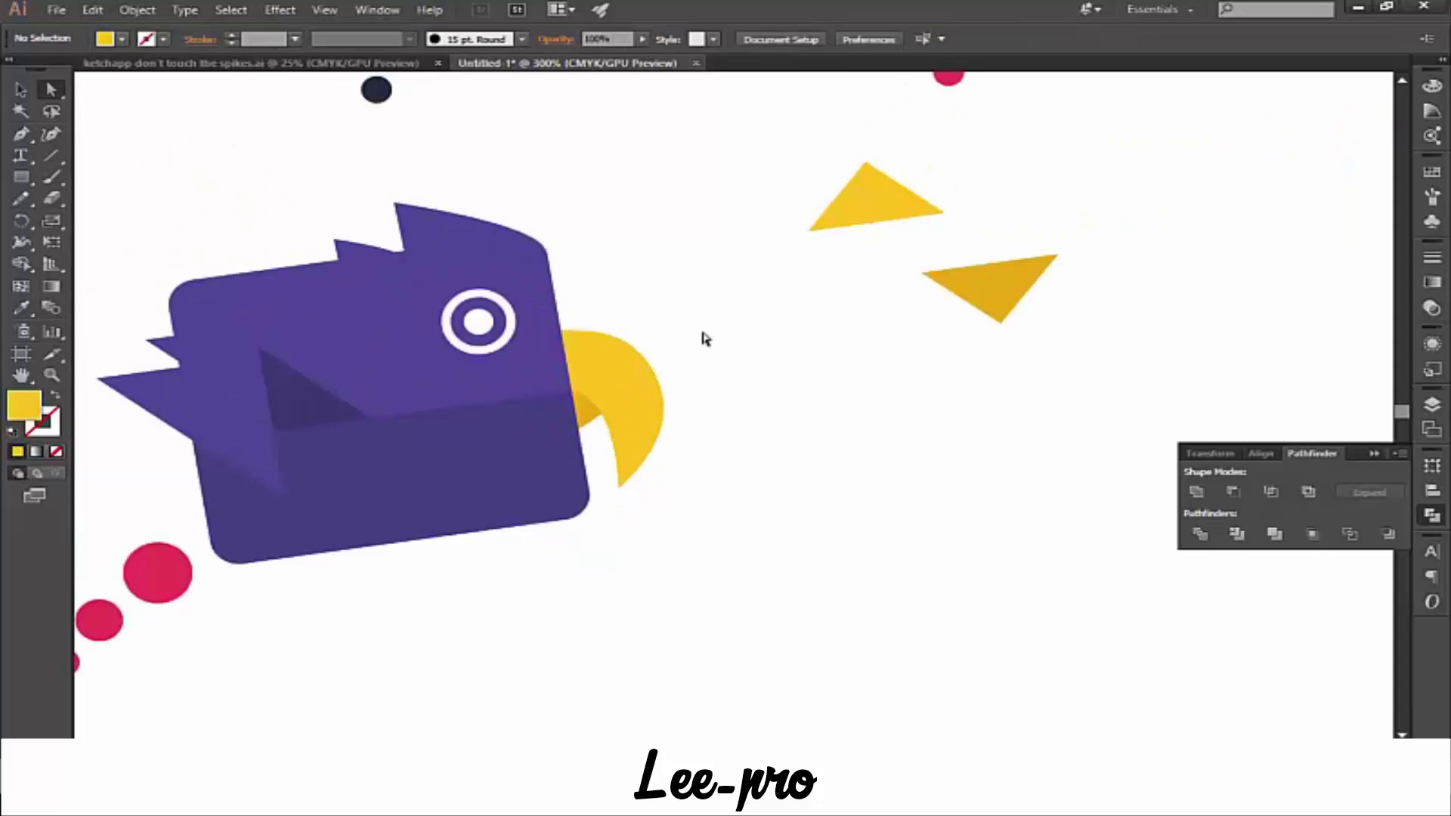
key("ctrl+minus")
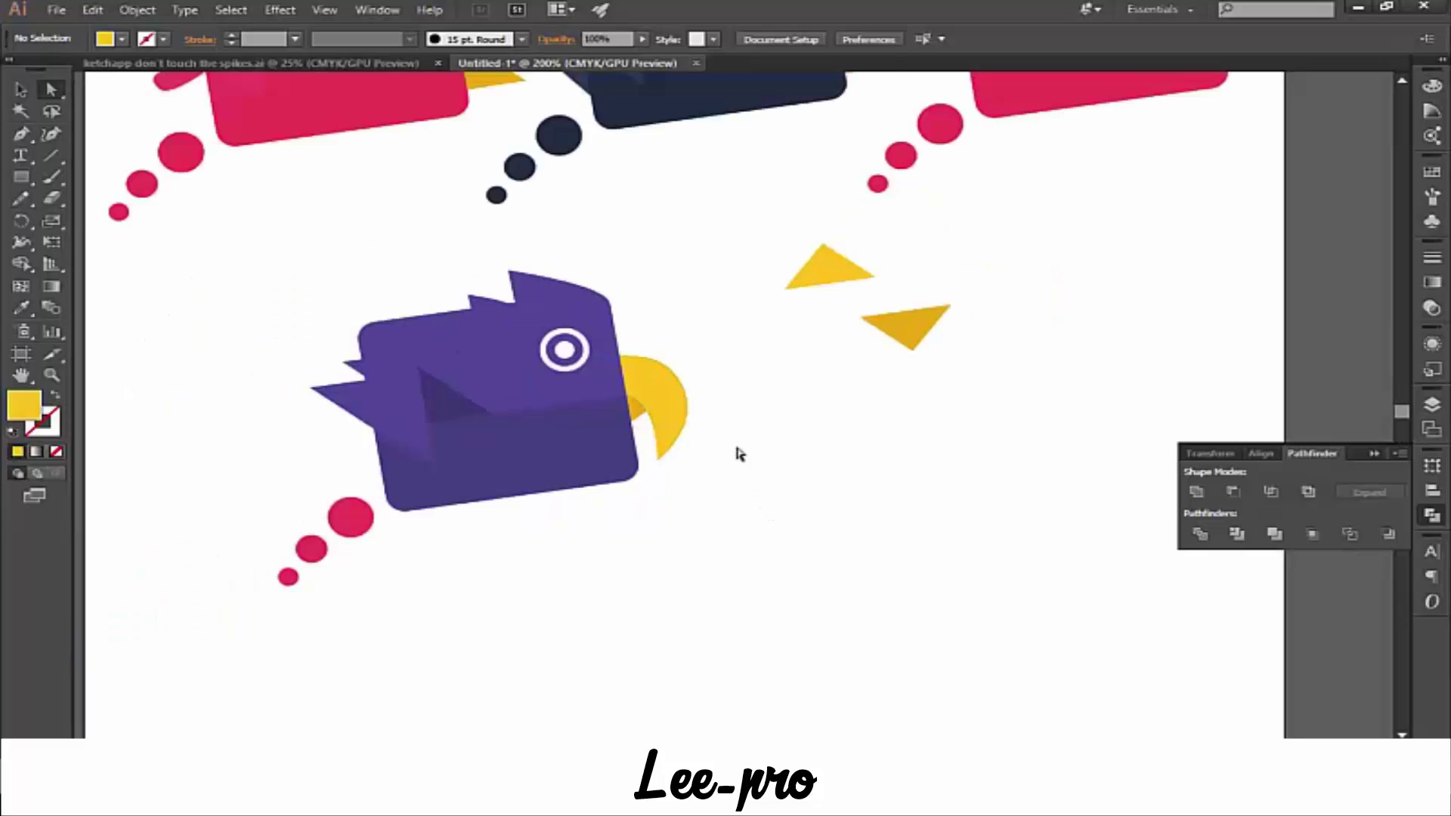
- Recolour the bird's three red trail circles with the bird's purple
left_click(350, 518)
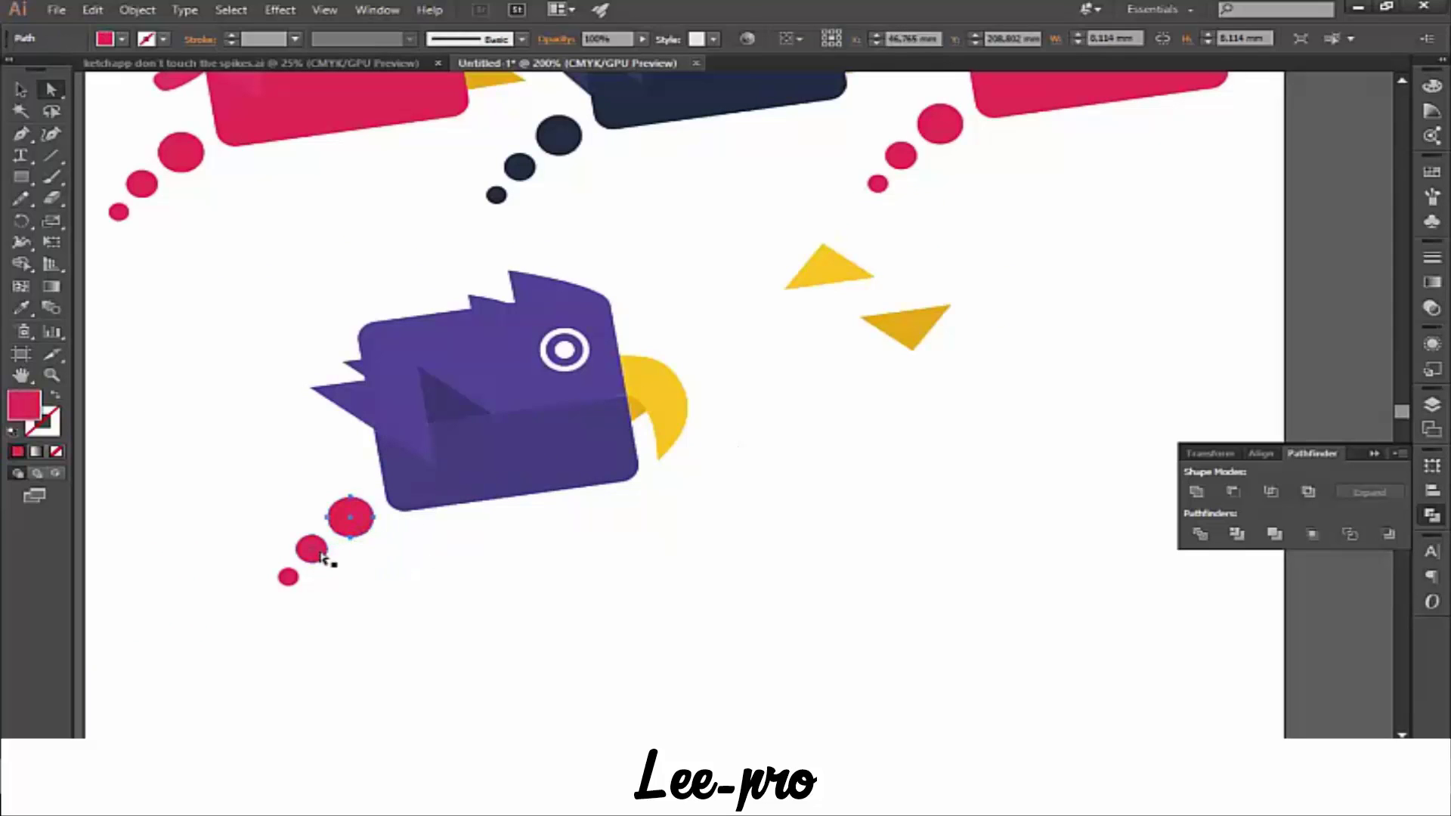
left_click_drag(317, 554, 288, 582)
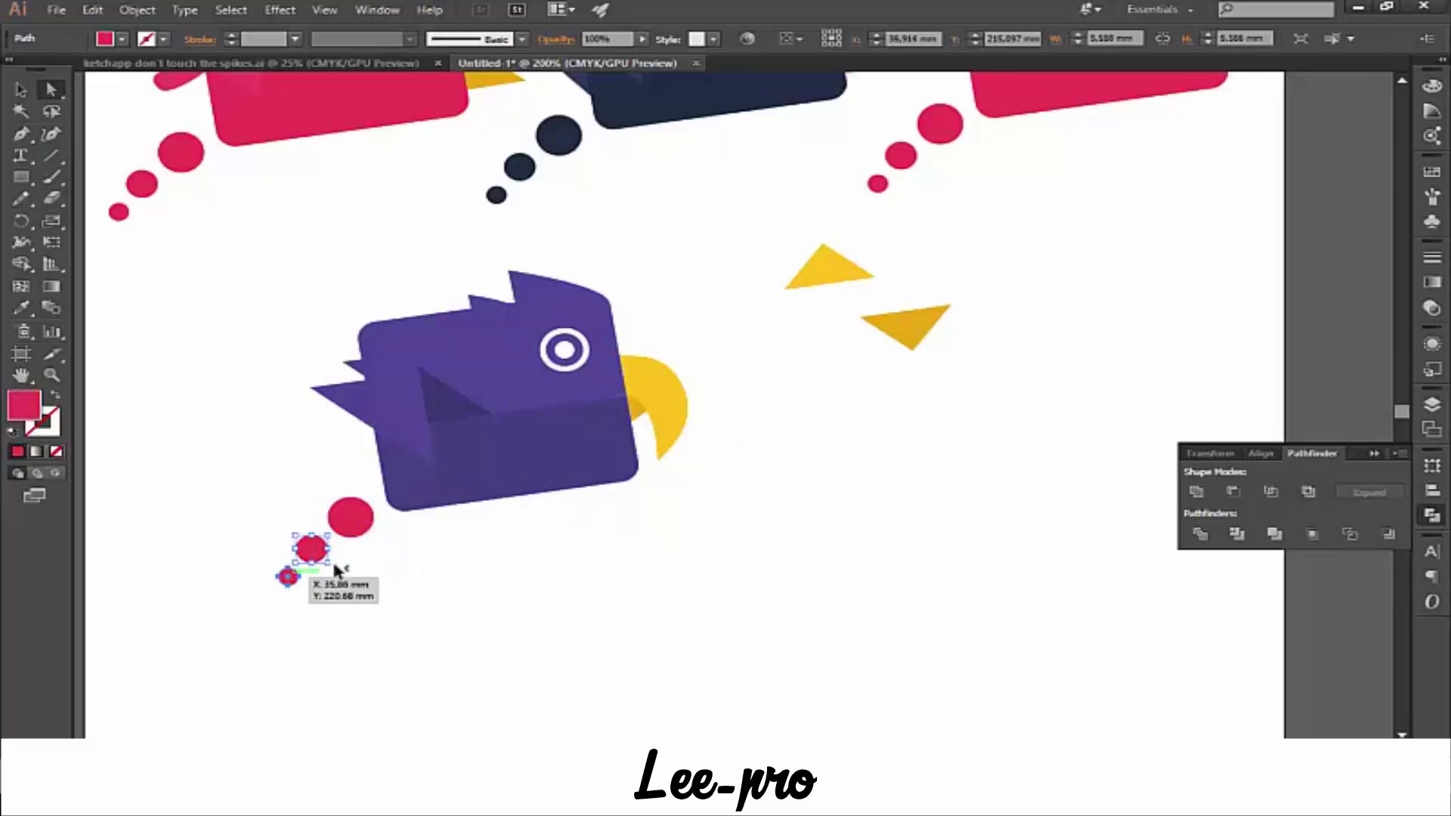
left_click(350, 518, "shift")
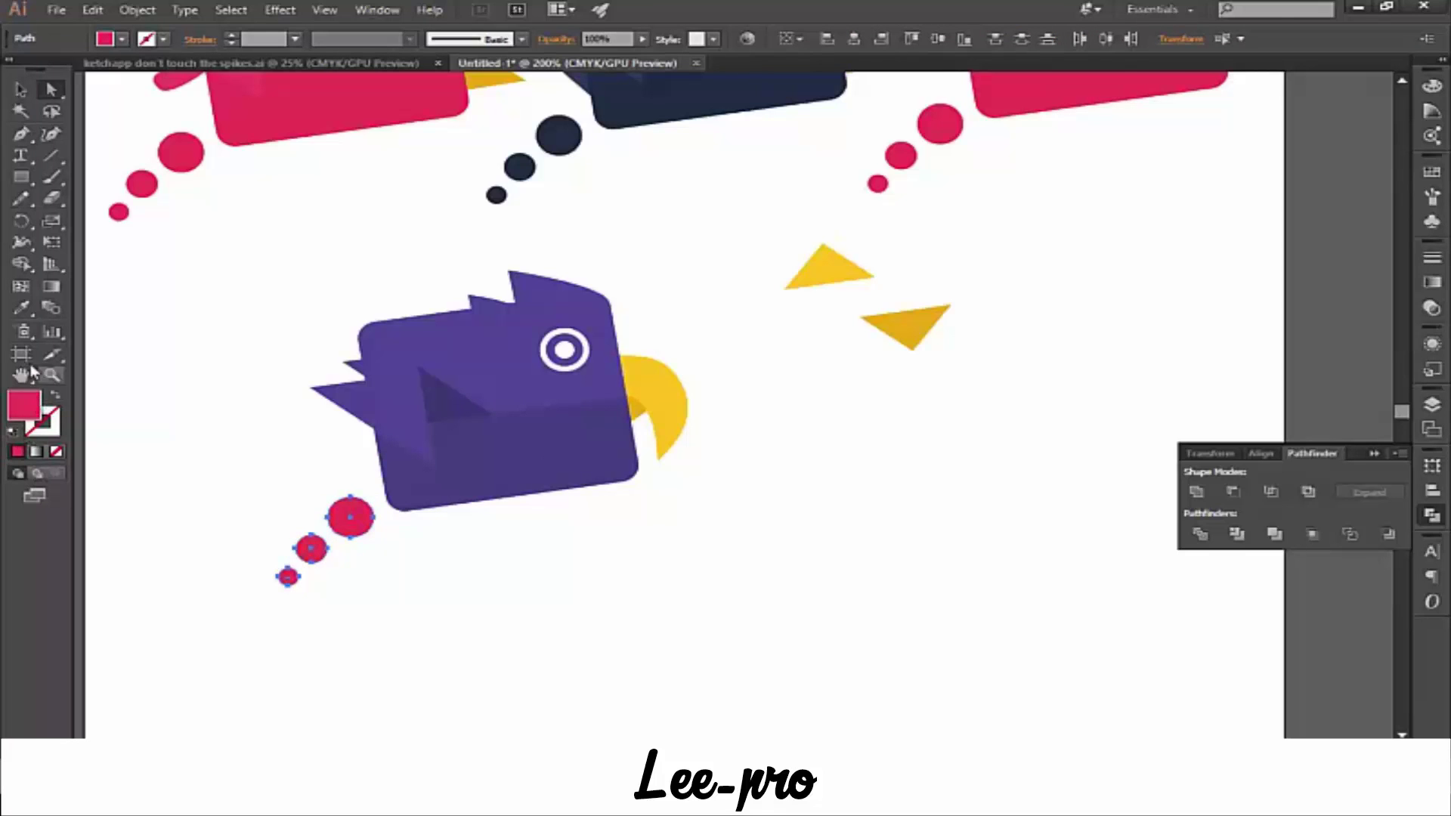
left_click(21, 308)
left_click(480, 481)
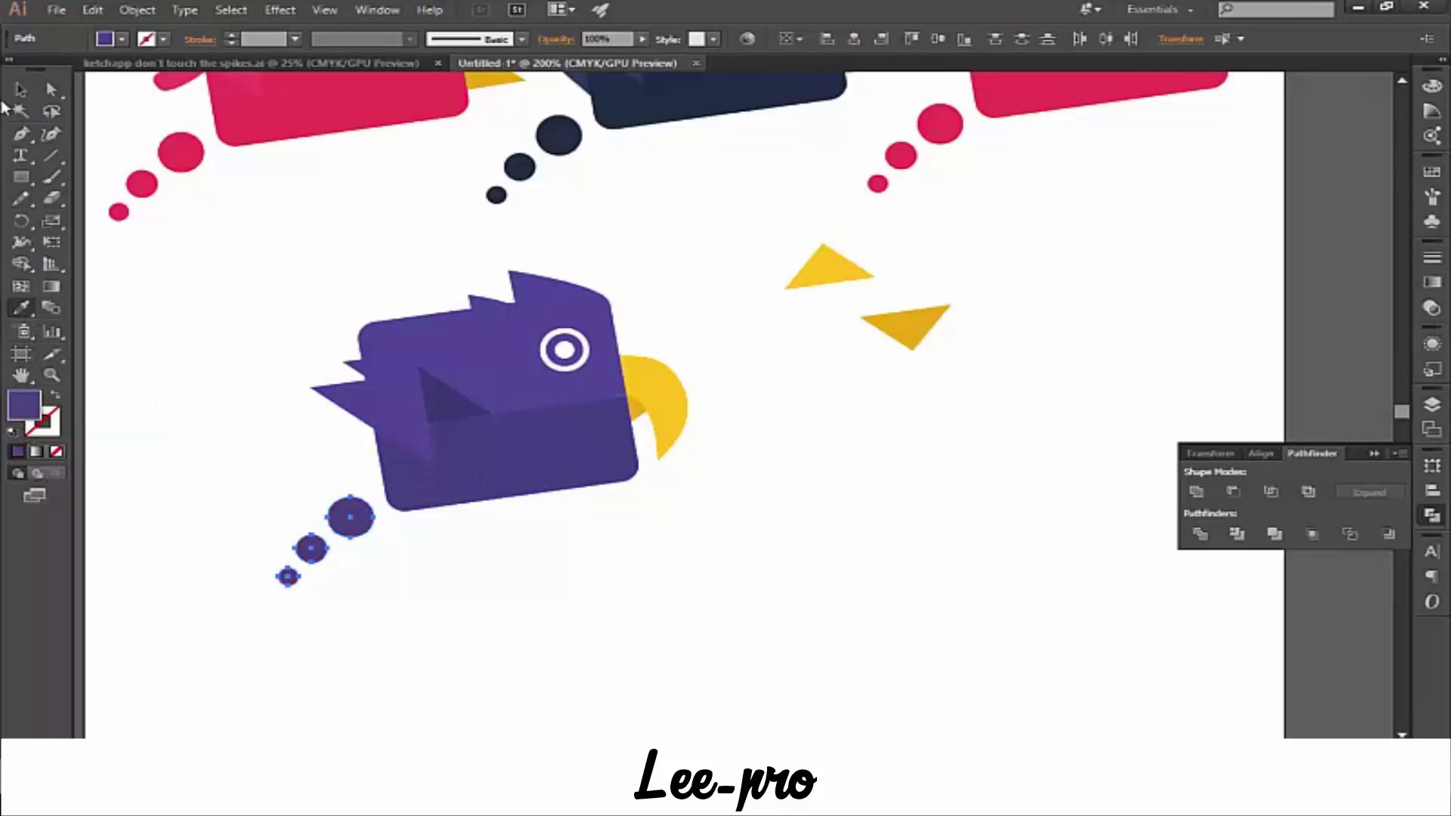
- Delete the two yellow triangles
left_click(21, 89)
left_click(919, 497)
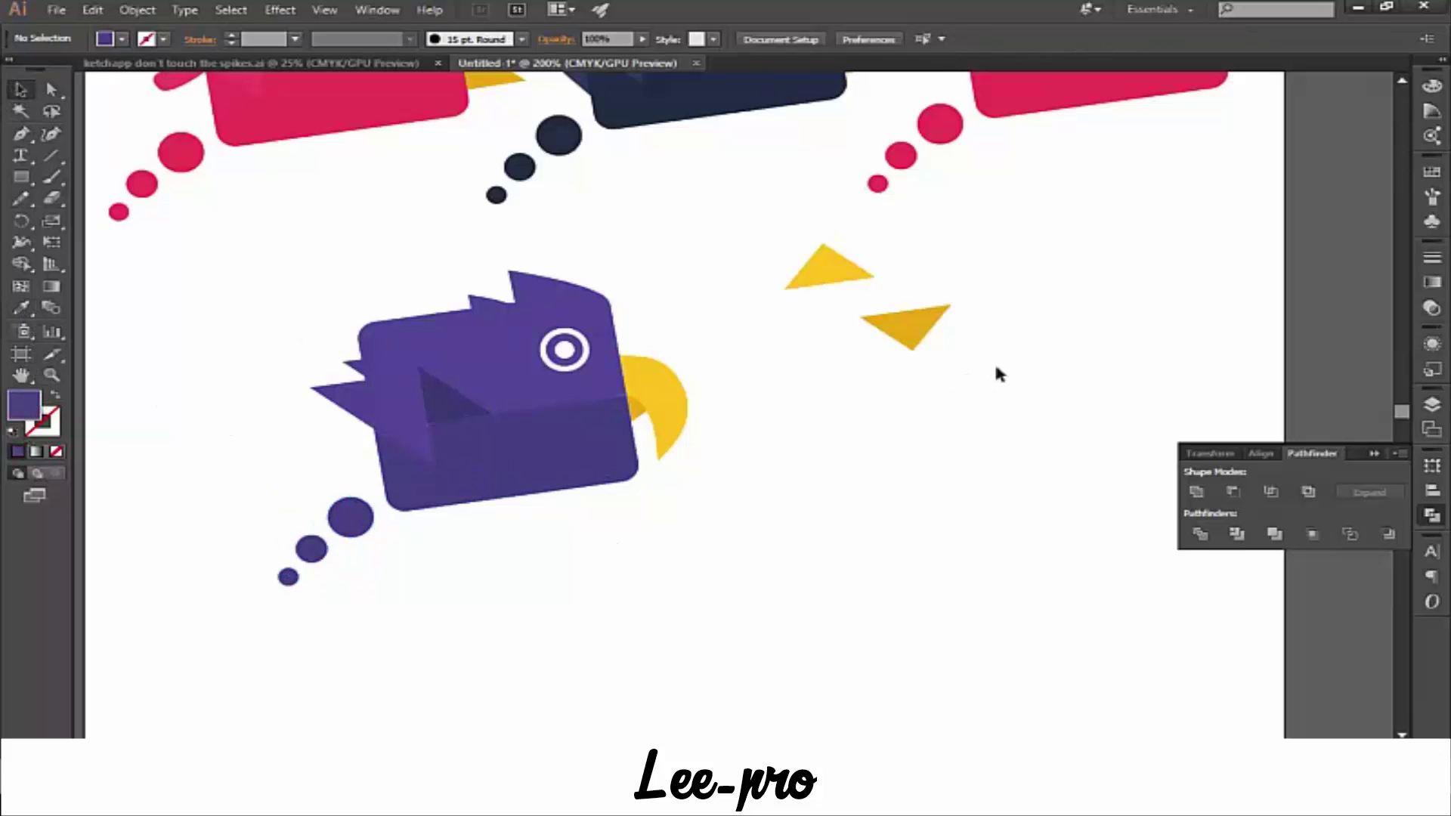
left_click_drag(995, 364, 789, 231)
key("Delete")
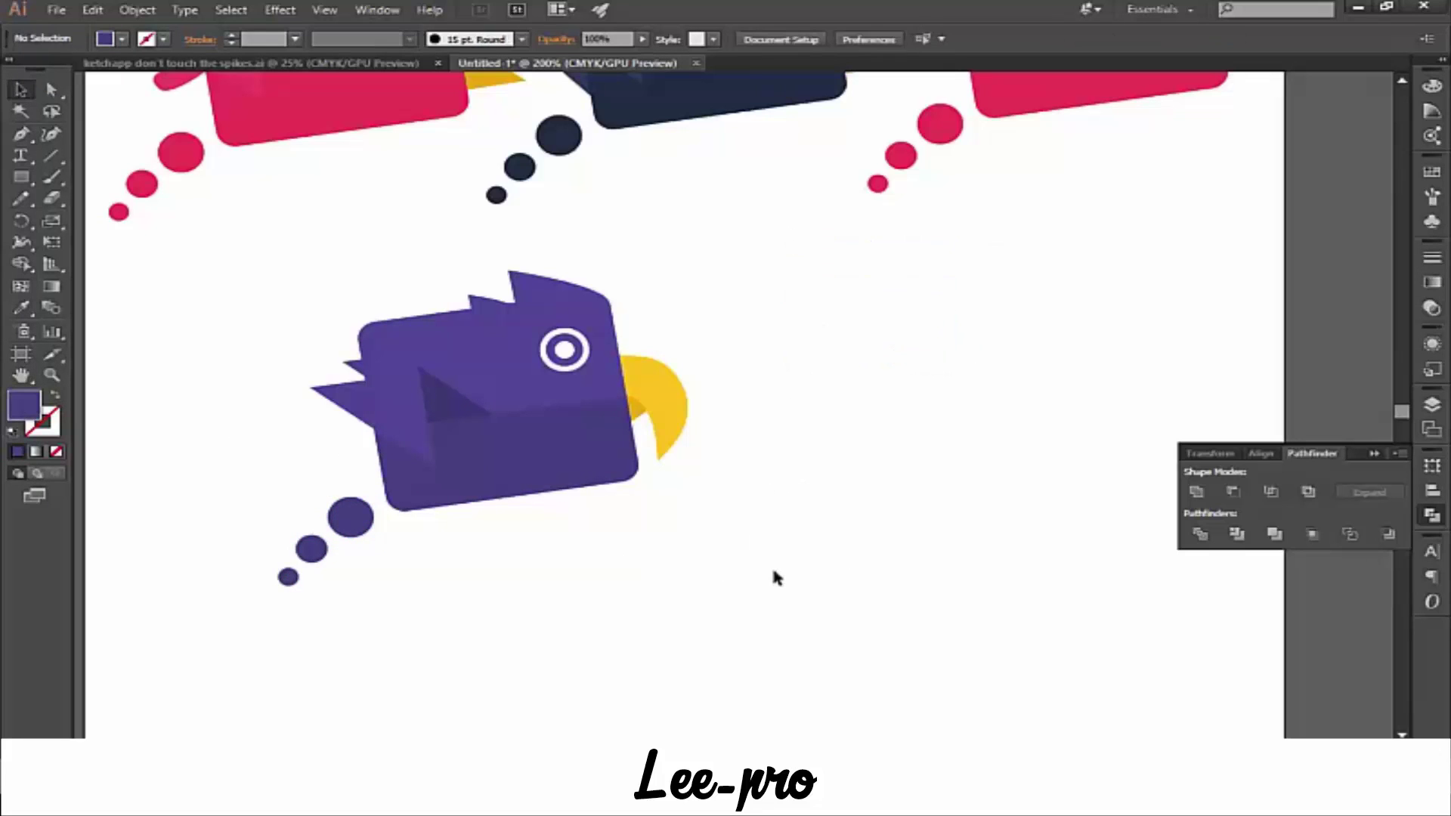
- Group the purple bird's parts and move the group to the right
key("ctrl+minus")
key("ctrl+minus")
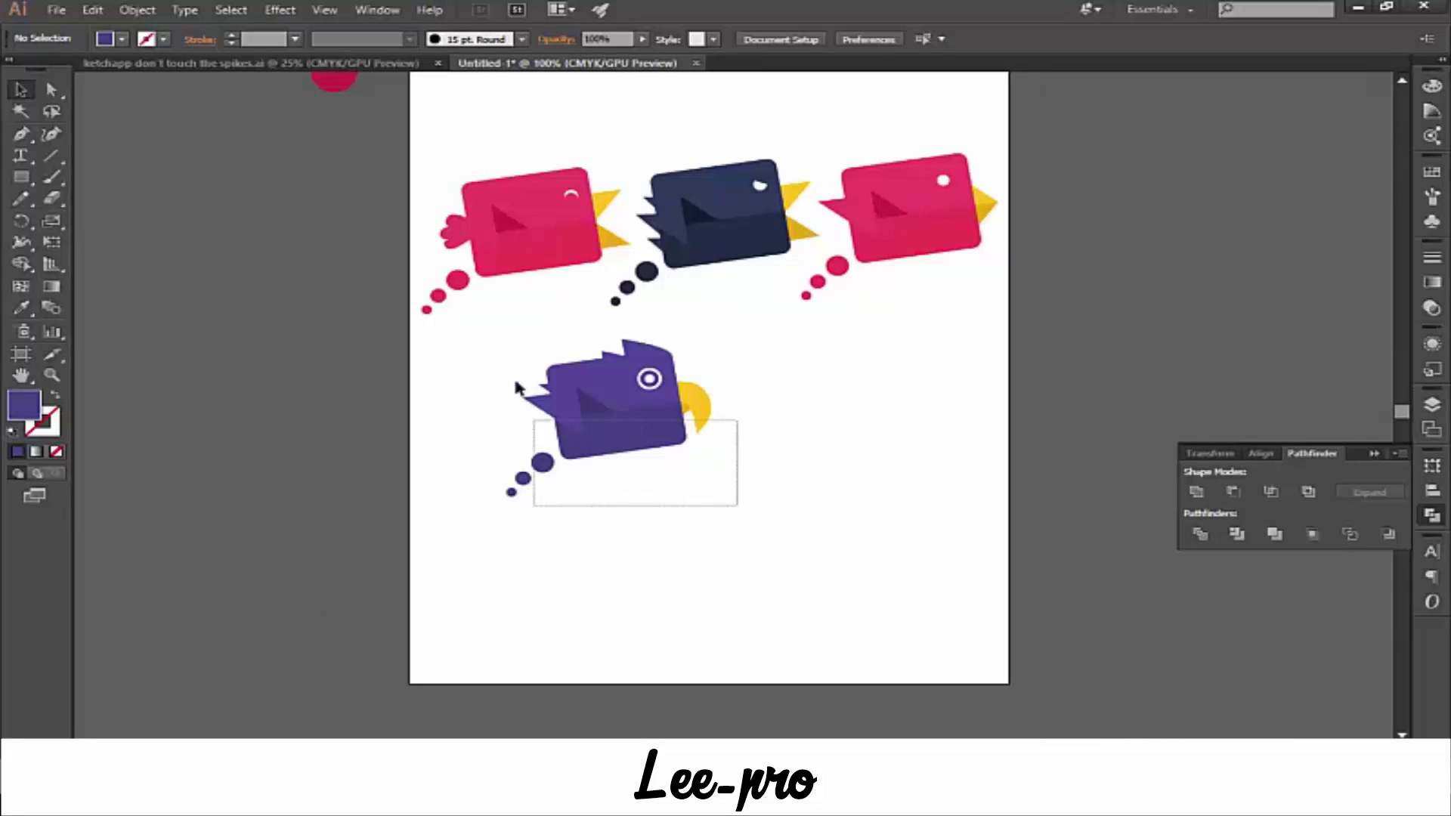
left_click_drag(739, 506, 505, 335)
right_click(660, 401)
left_click(706, 482)
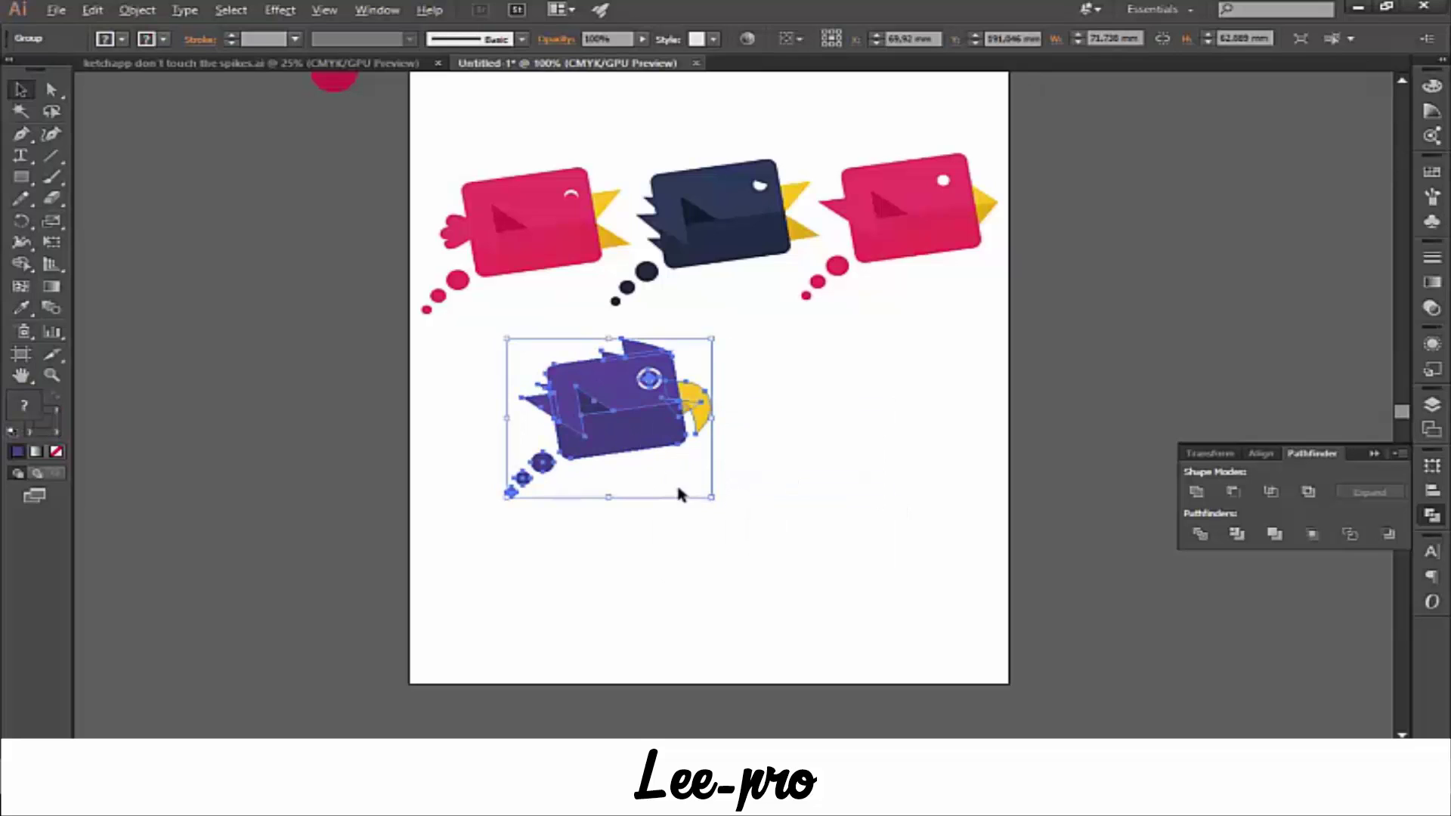
left_click(678, 493)
left_click_drag(622, 434, 721, 427)
left_click(728, 536)
key("ctrl+plus")
key("ctrl+plus")
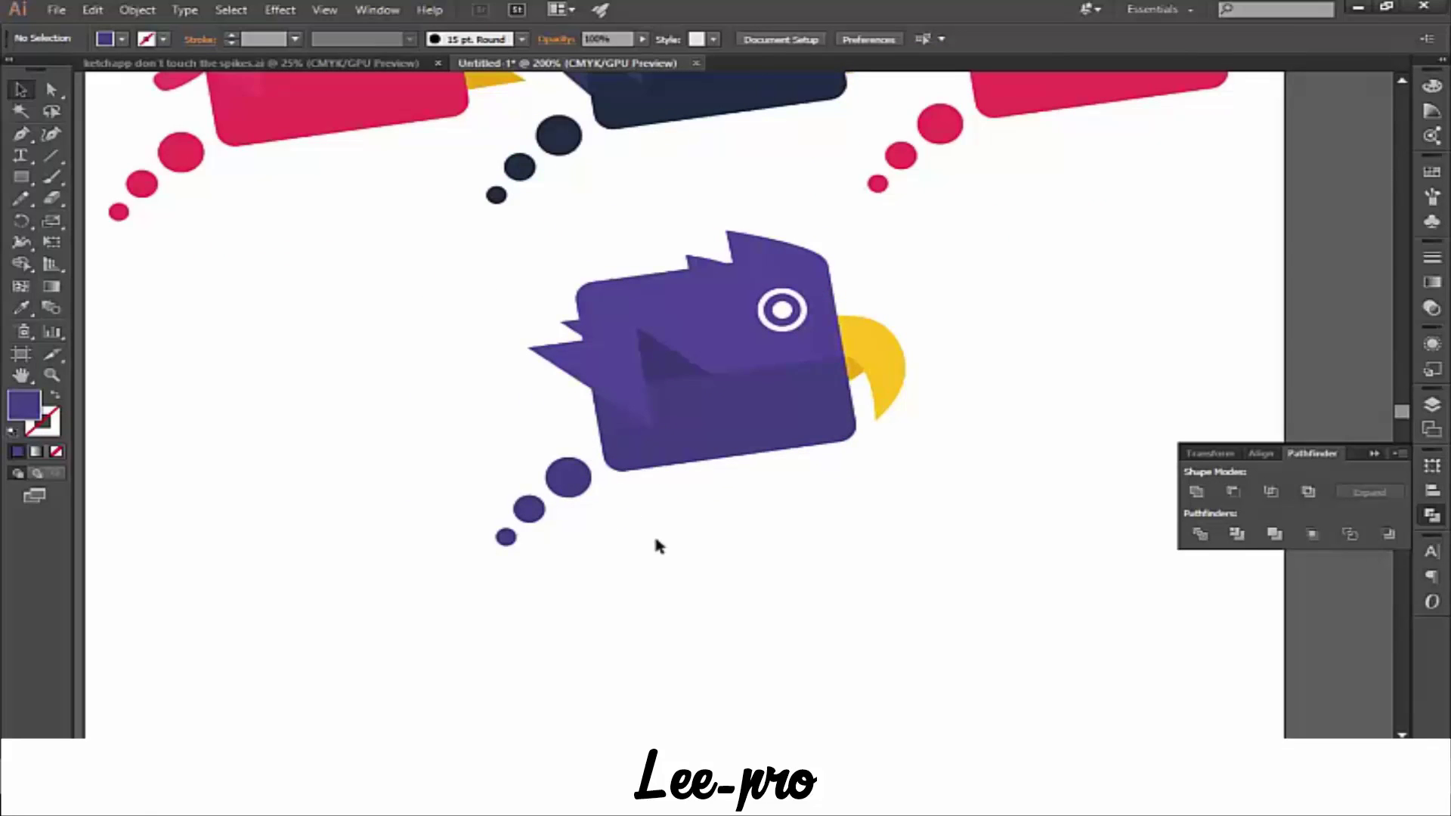
scroll(656, 546, "down", 2)
scroll(606, 511, "down", 5)
scroll(595, 506, "down", 2)
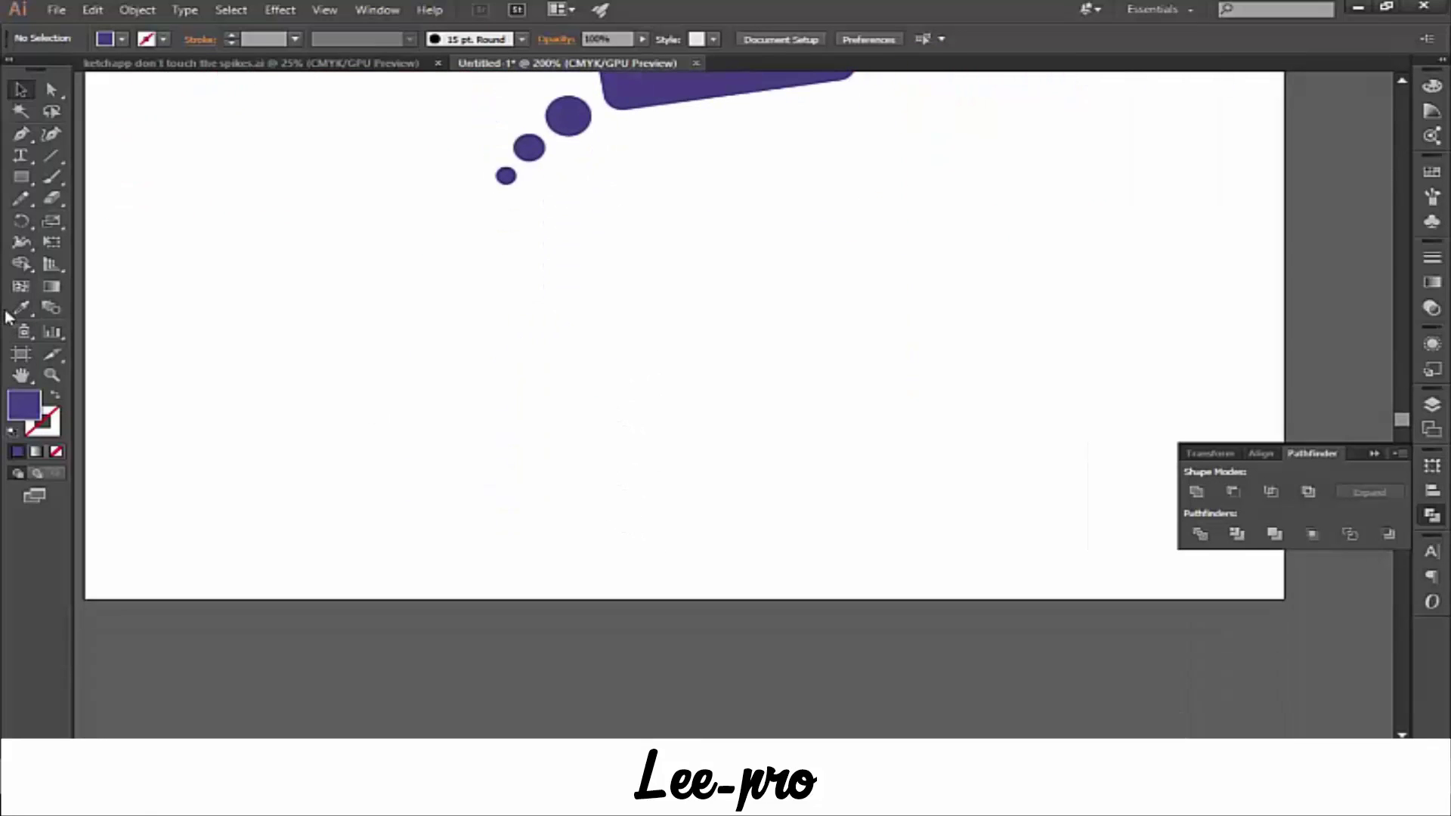
- Draw a circle below the bird's trail dots with the Ellipse Tool
left_click_drag(21, 177, 81, 220)
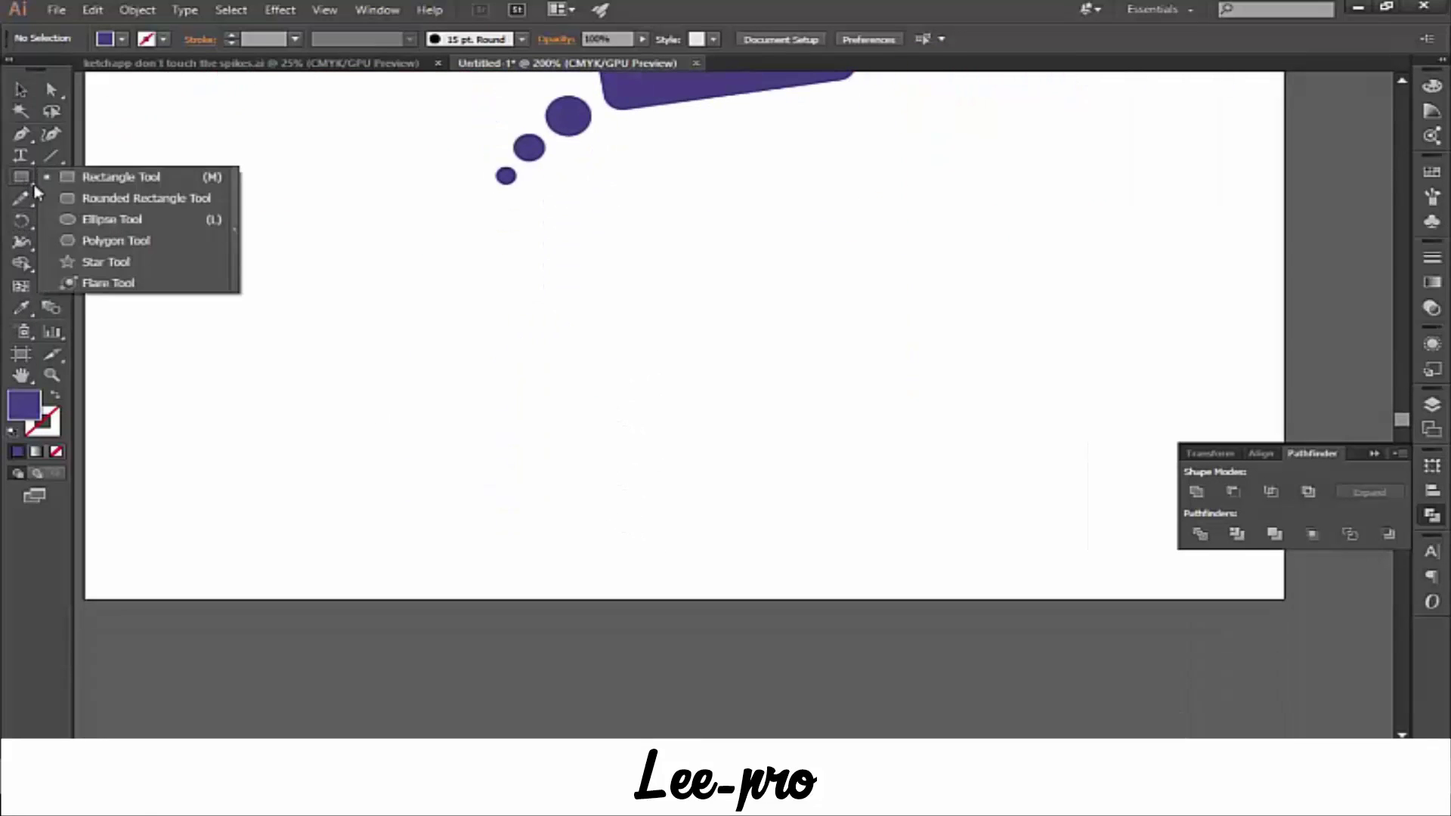
left_click(80, 219)
left_click_drag(394, 335, 455, 394)
- Fill the new circle golden yellow-orange F2AD00
double_click(24, 406)
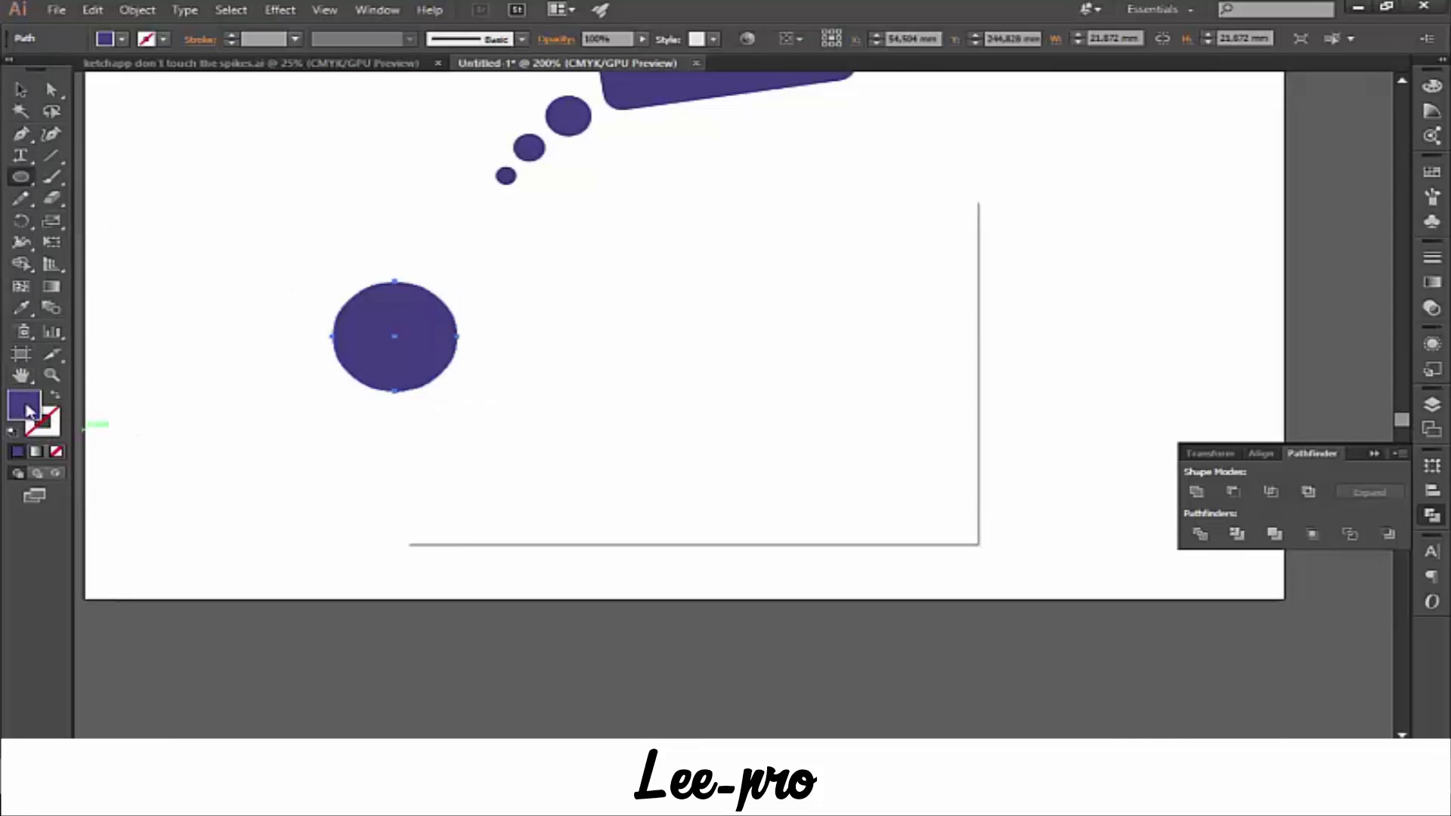
left_click(718, 456)
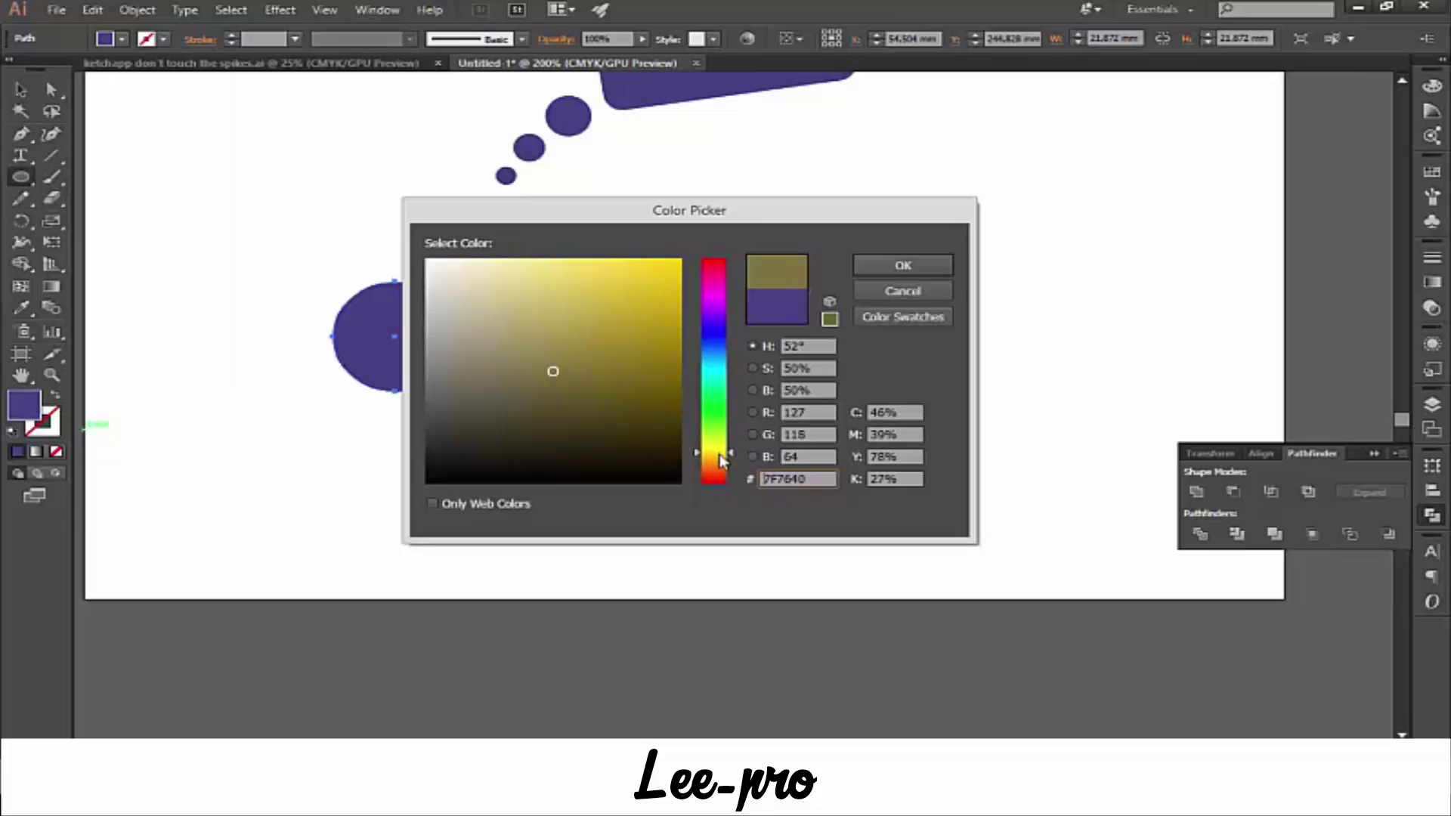
left_click(622, 297)
left_click_drag(608, 267, 682, 269)
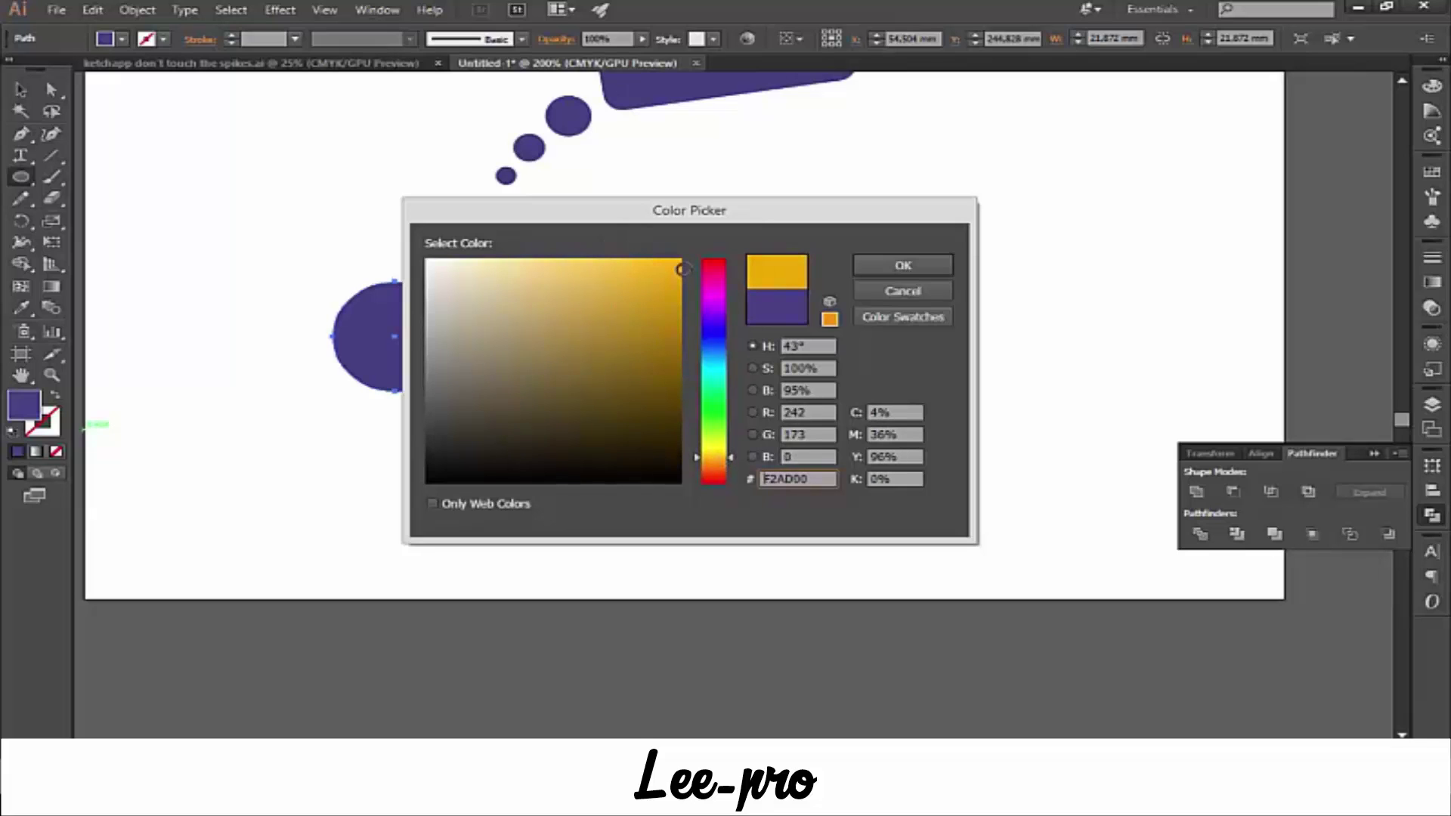
left_click(903, 265)
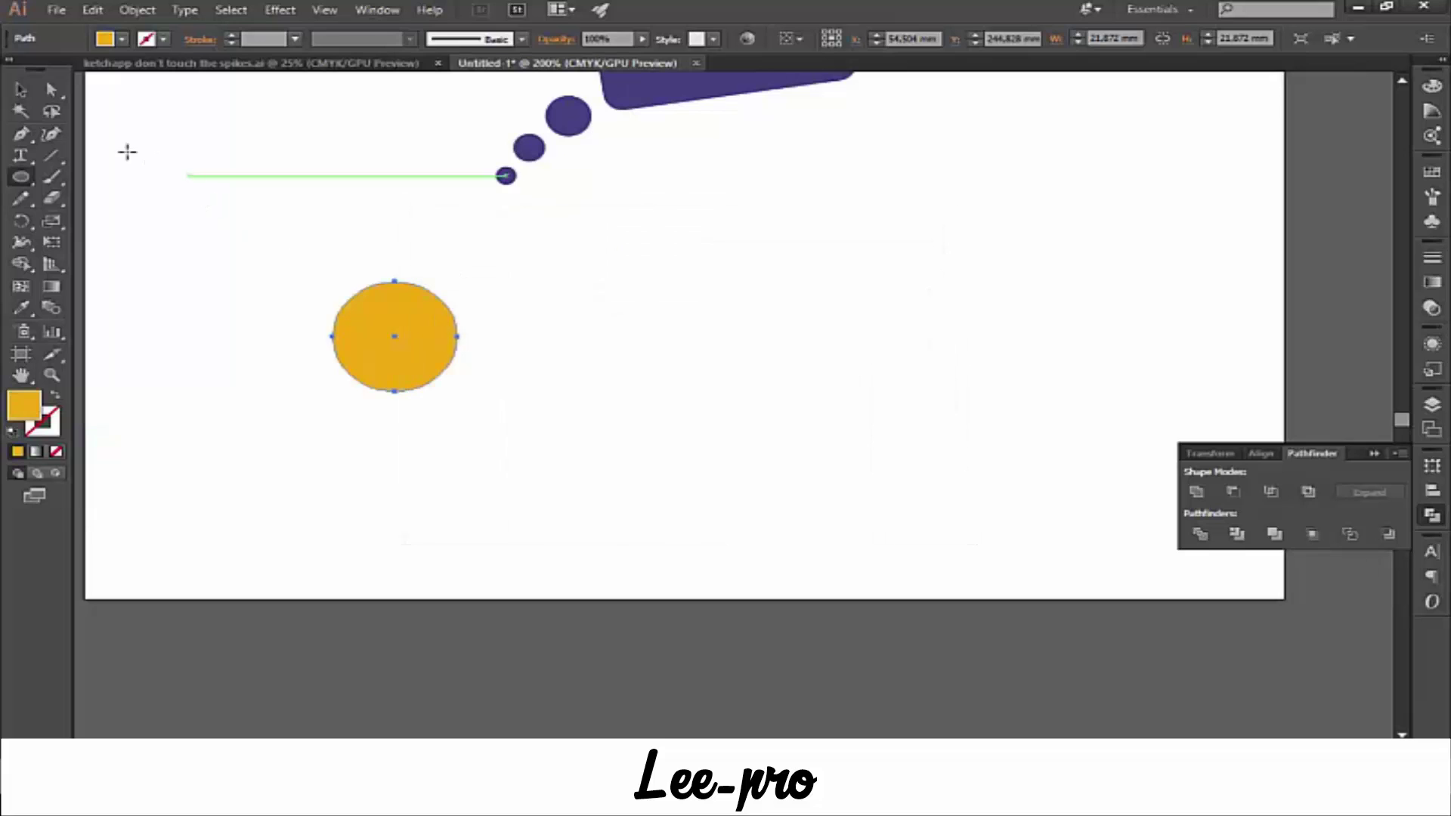
left_click(21, 90)
left_click(397, 348)
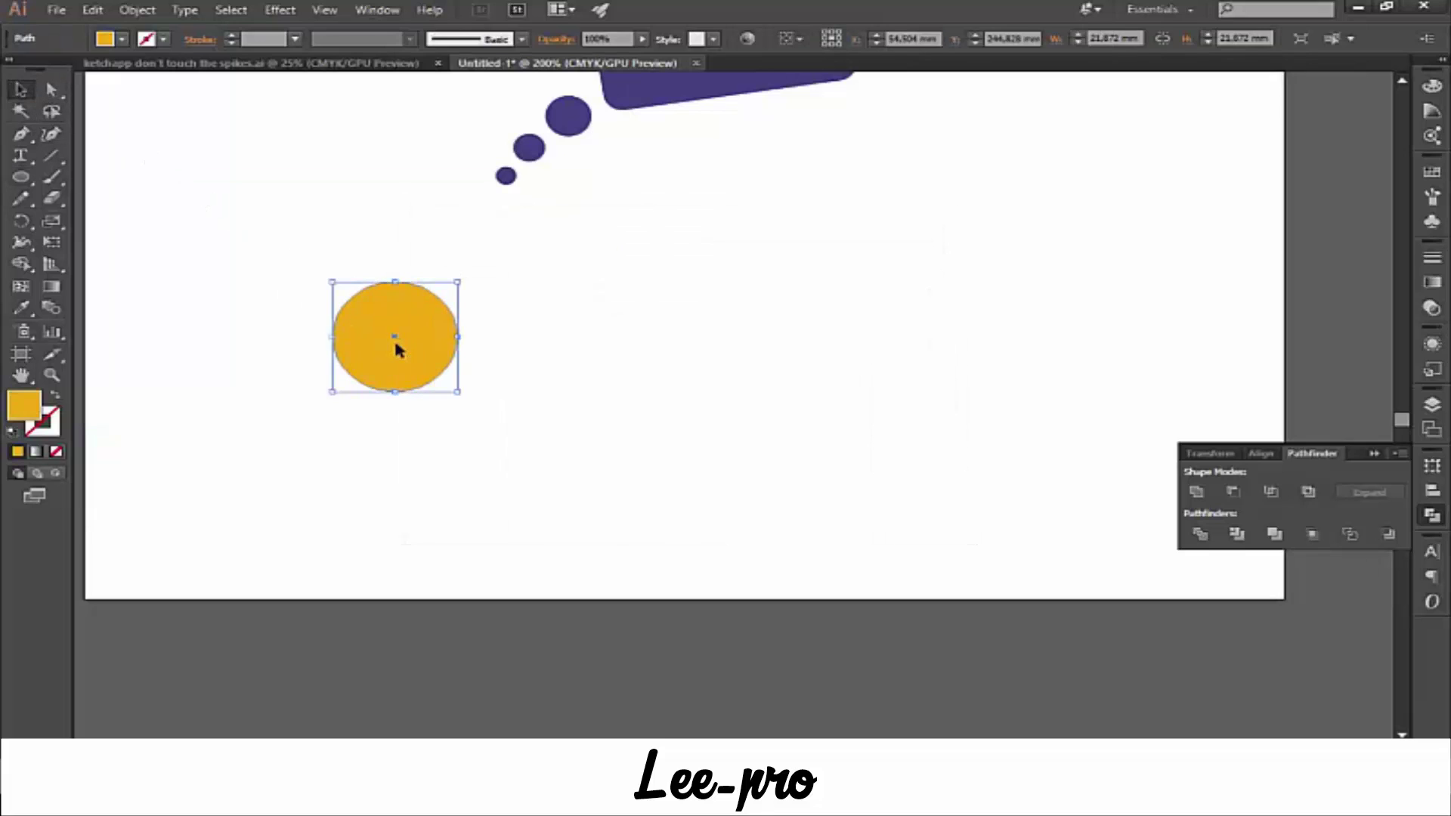
left_click(21, 134)
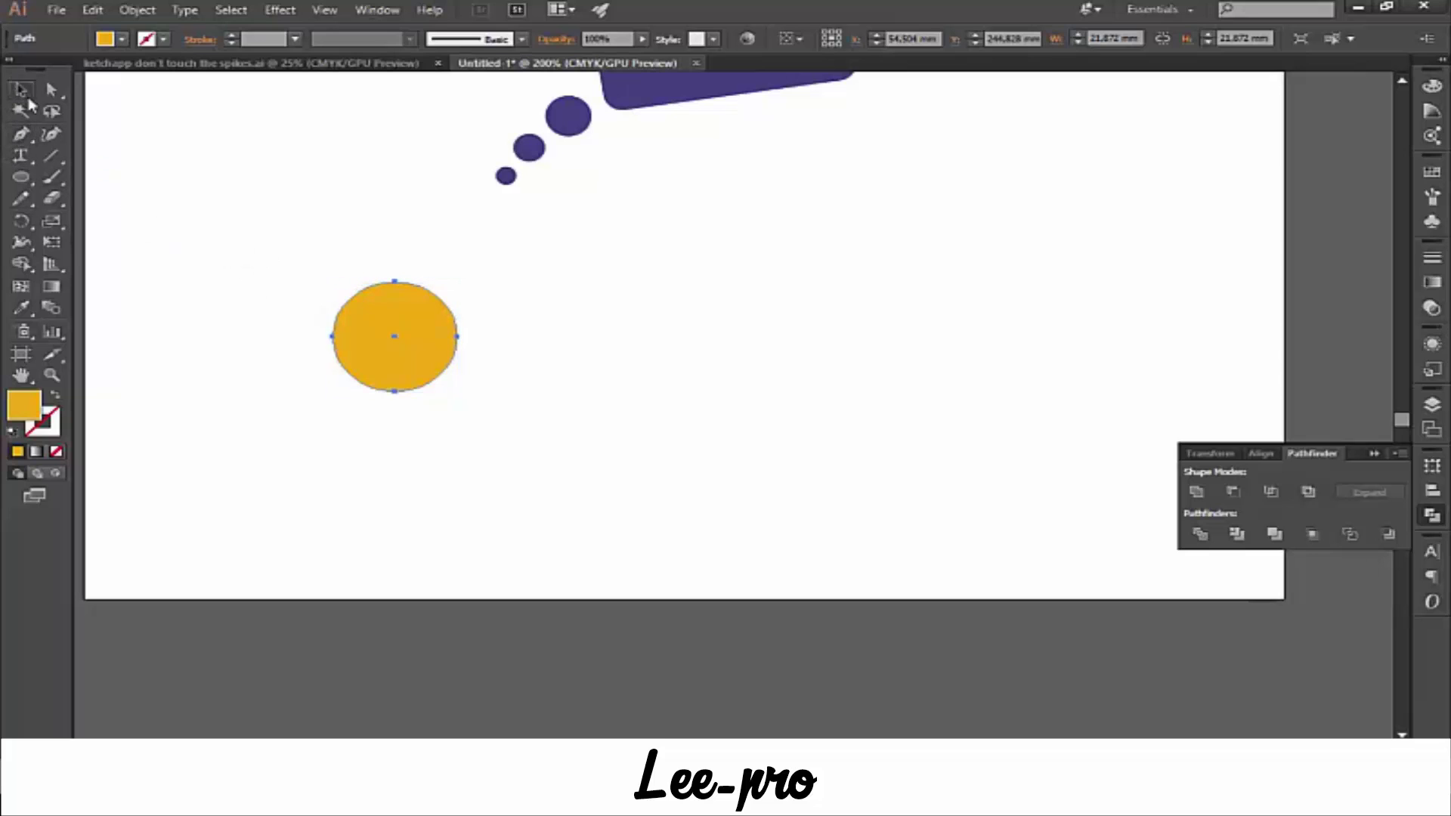
key("ctrl+shift+a")
- Draw a closed Pen shape overlapping the circle's upper part along a curve
left_click(21, 155)
left_click(23, 137)
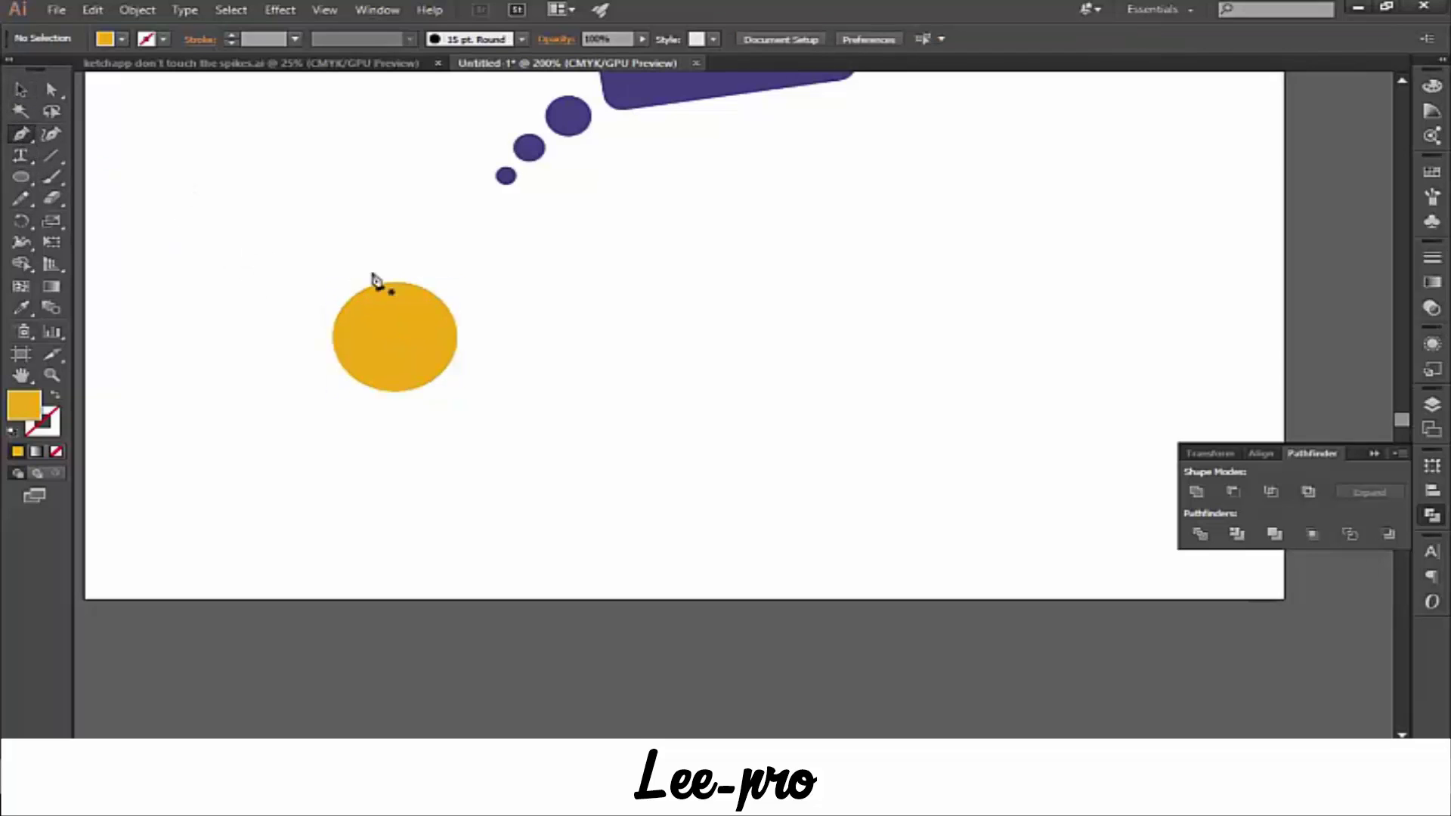
left_click(452, 315)
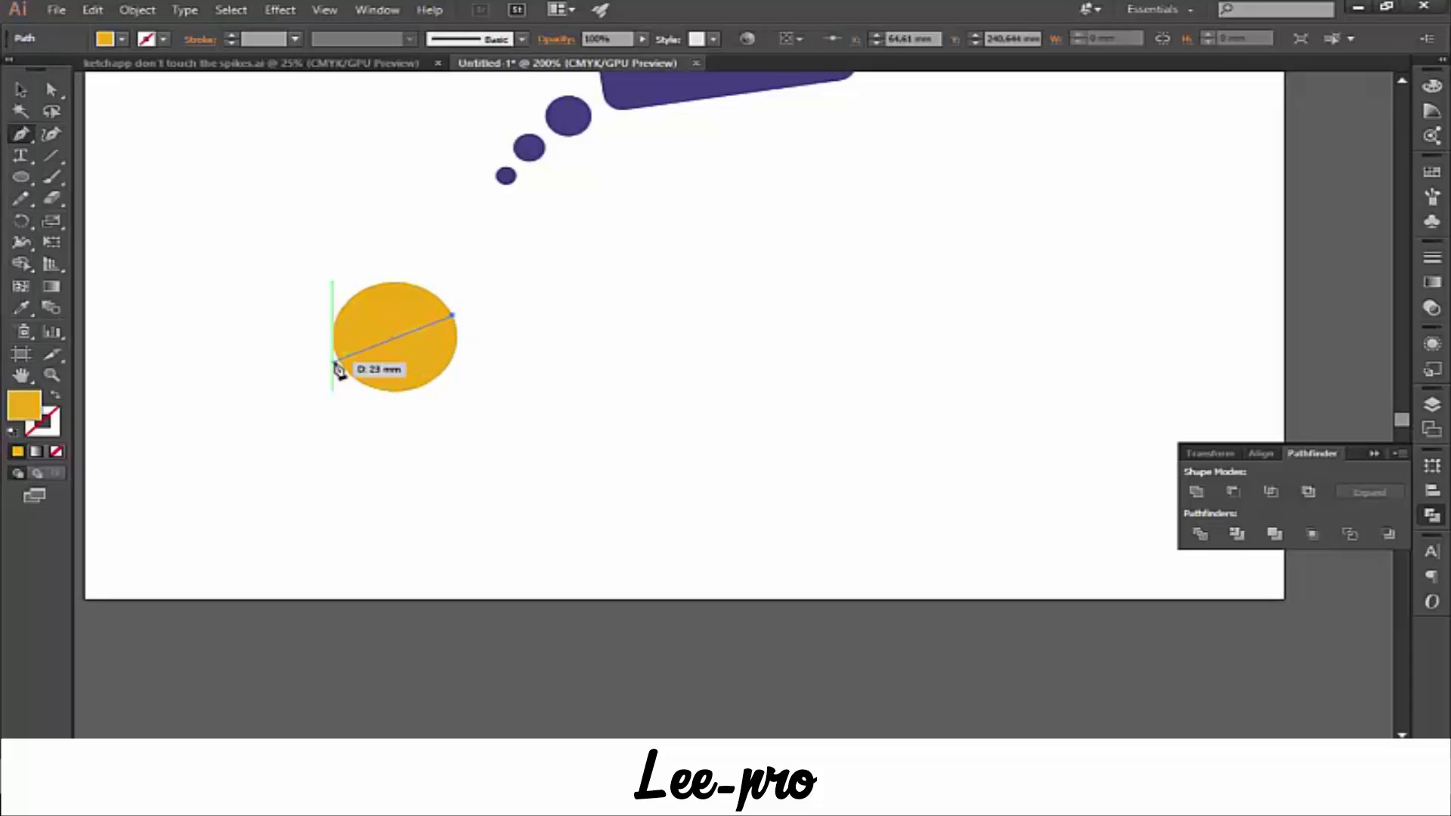
mouse_move(338, 359)
left_mouse_down()
mouse_move(301, 326)
mouse_move(270, 359)
left_mouse_up()
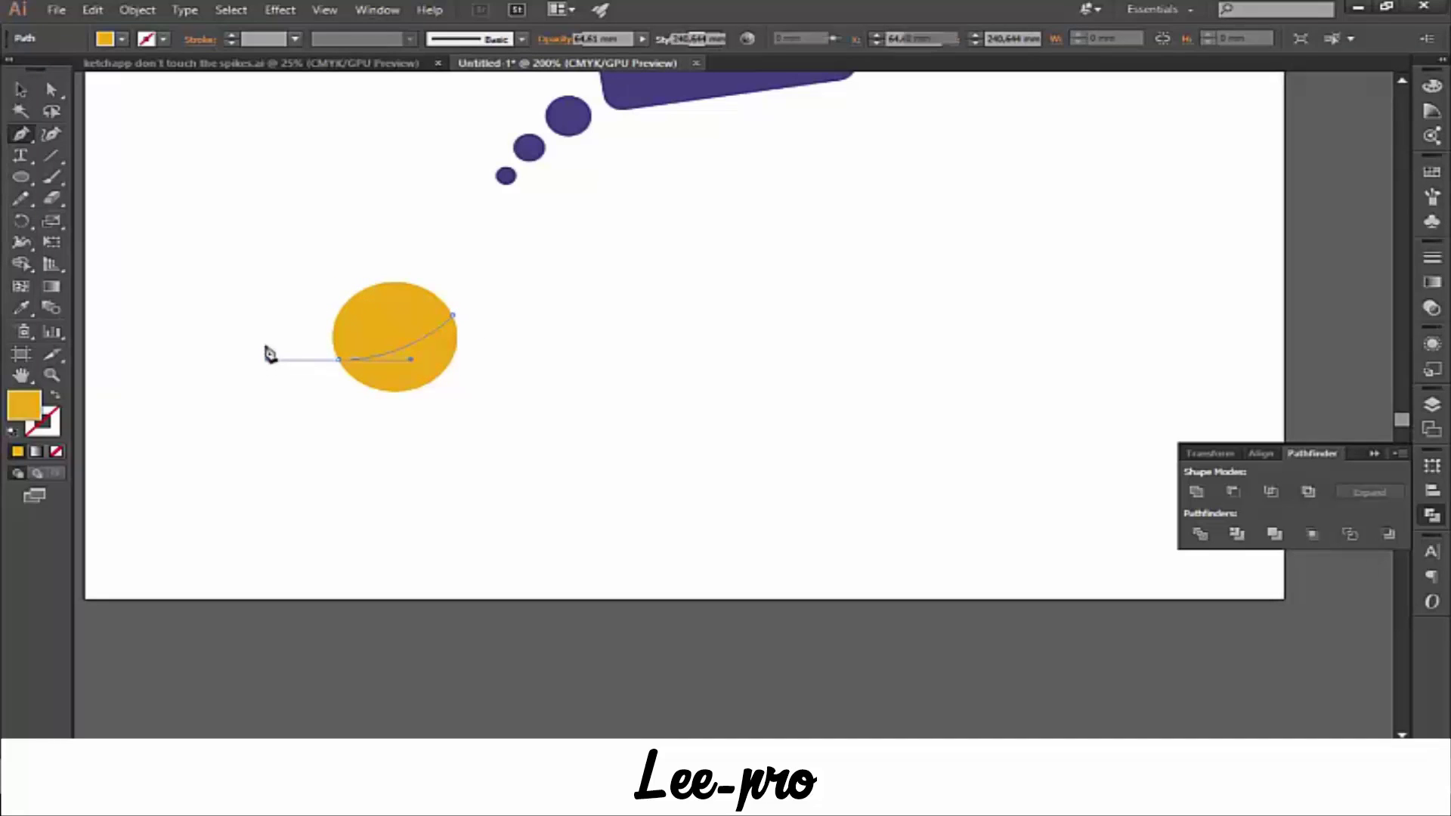
left_click(257, 254)
left_click(378, 232)
left_click(464, 297)
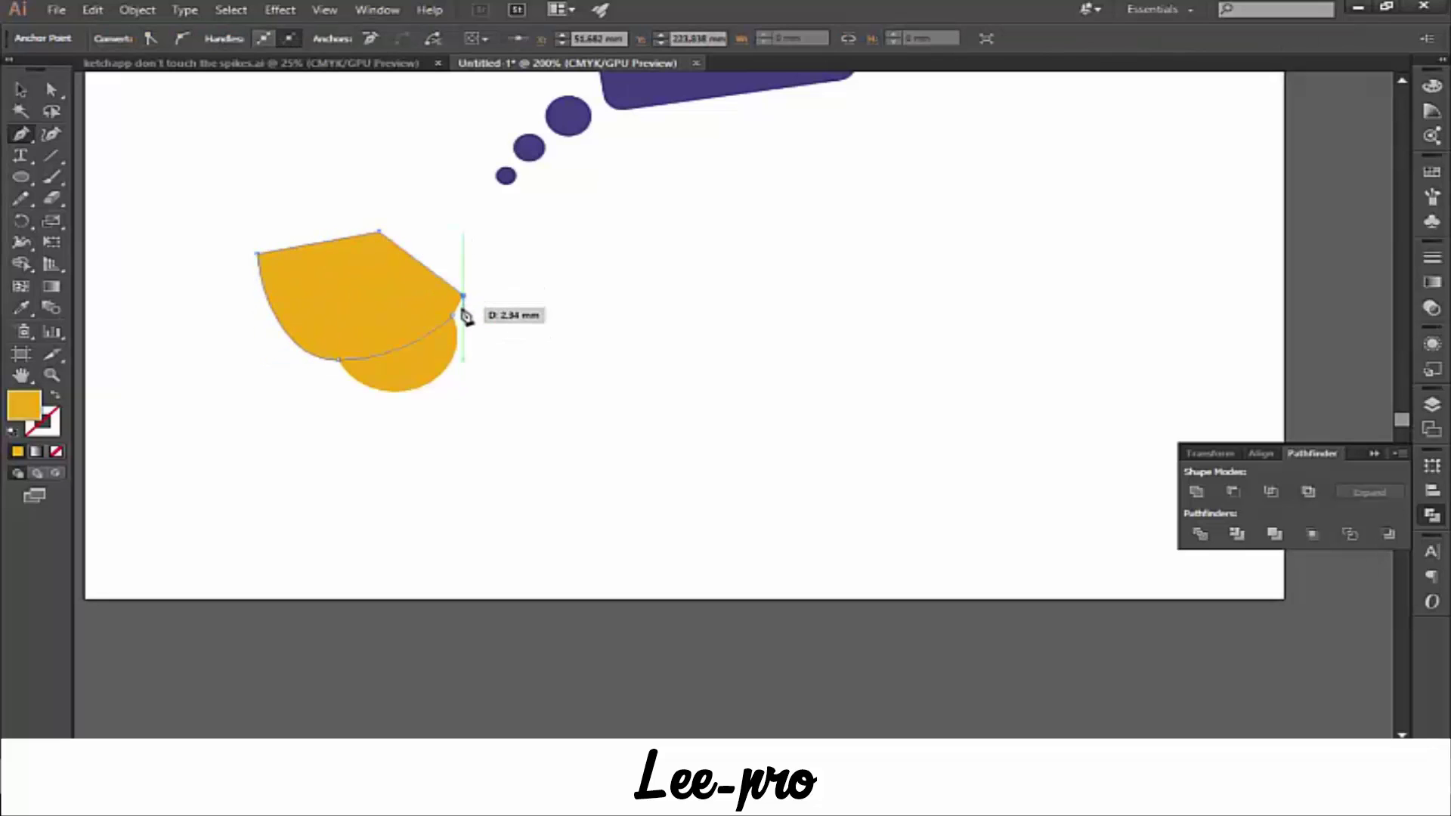
left_click(452, 314)
- Fill the new overlapping shape with brighter yellow FFB103
left_click(21, 91)
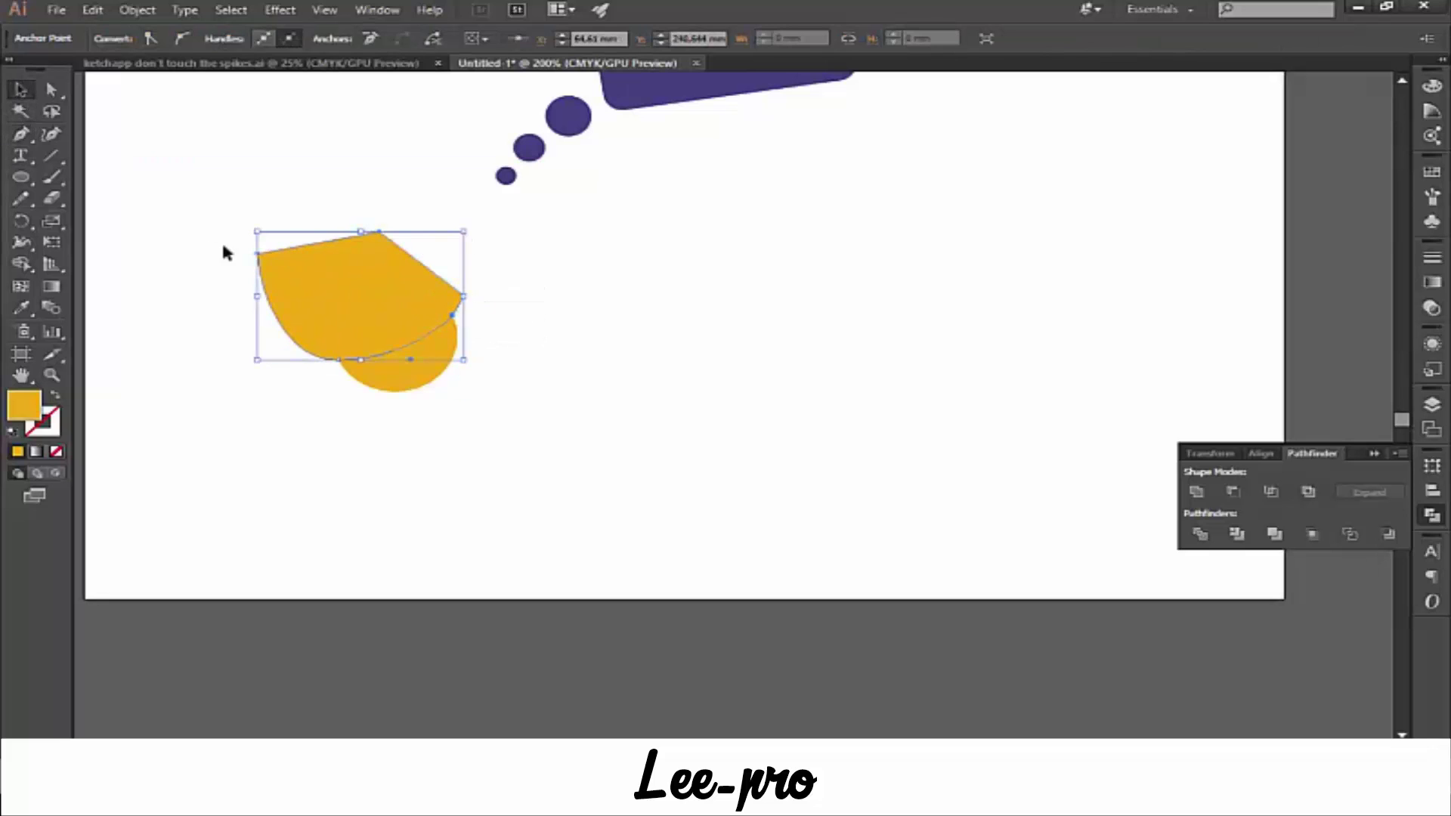
left_click(324, 298)
double_click(24, 407)
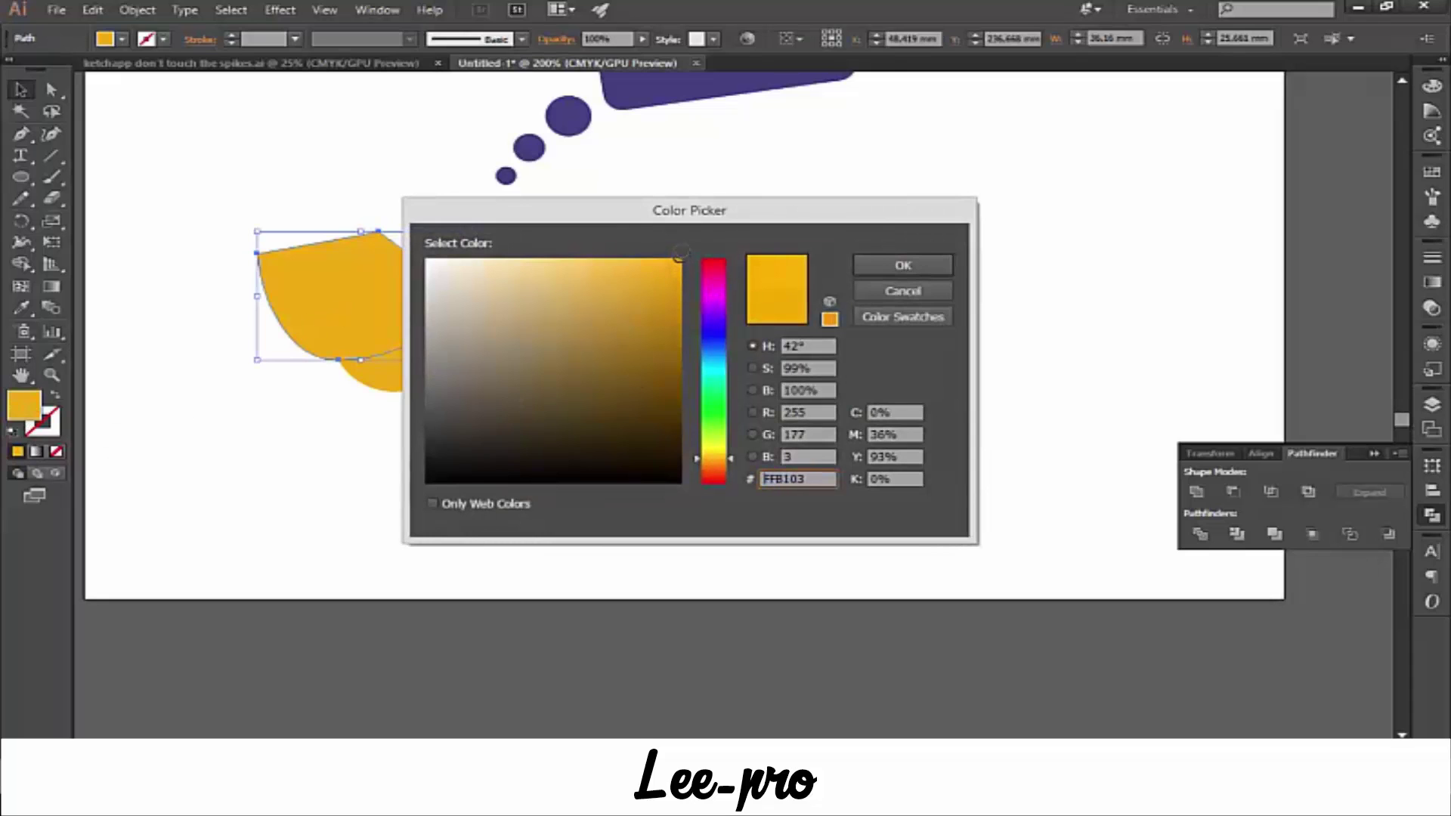
left_click(903, 265)
- Use Shape Builder to remove the shape's part outside the circle
left_click_drag(569, 408, 306, 298)
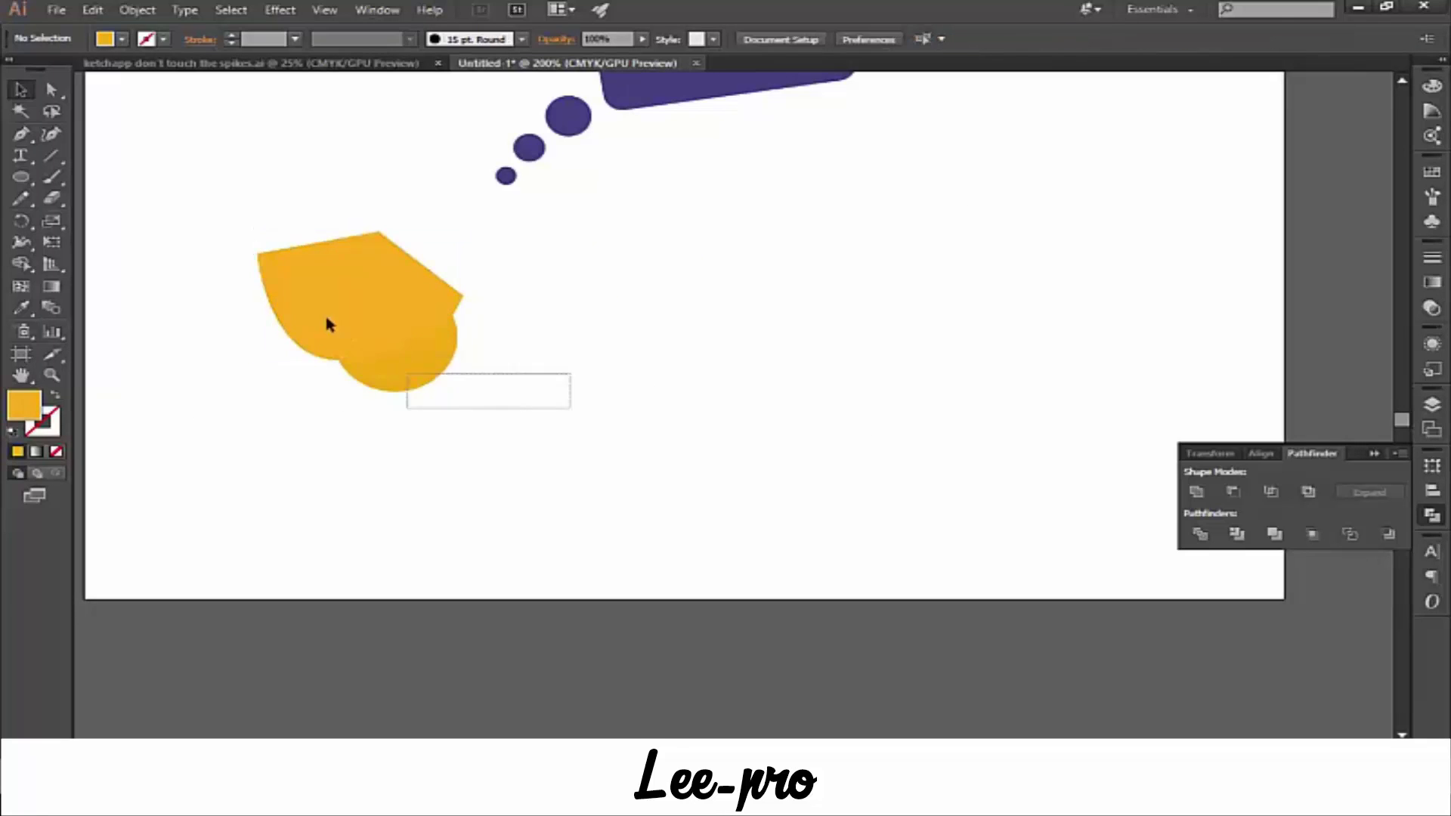
left_click(21, 263)
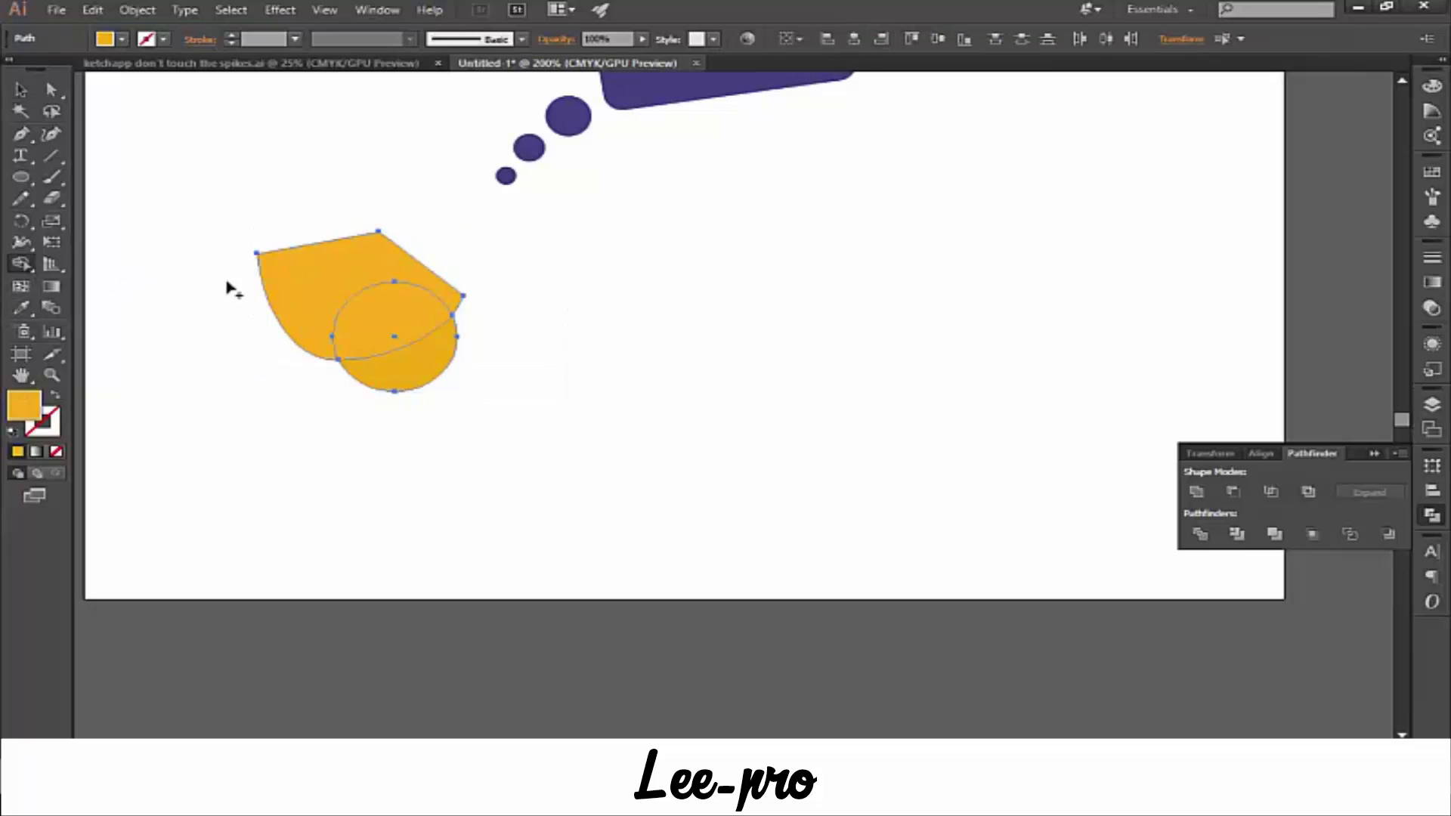
left_click(306, 285, "alt")
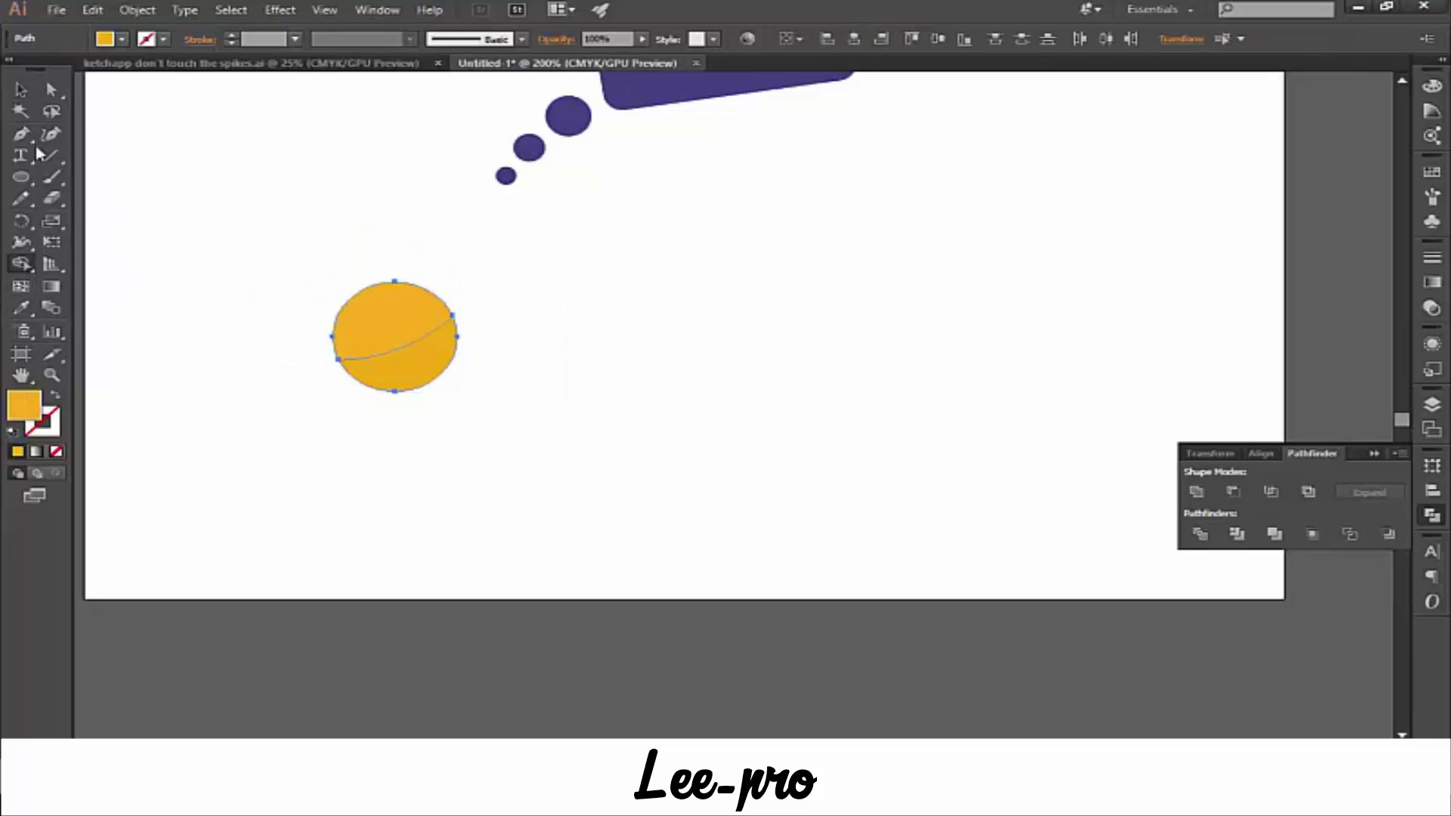
left_click(21, 89)
left_click(307, 391)
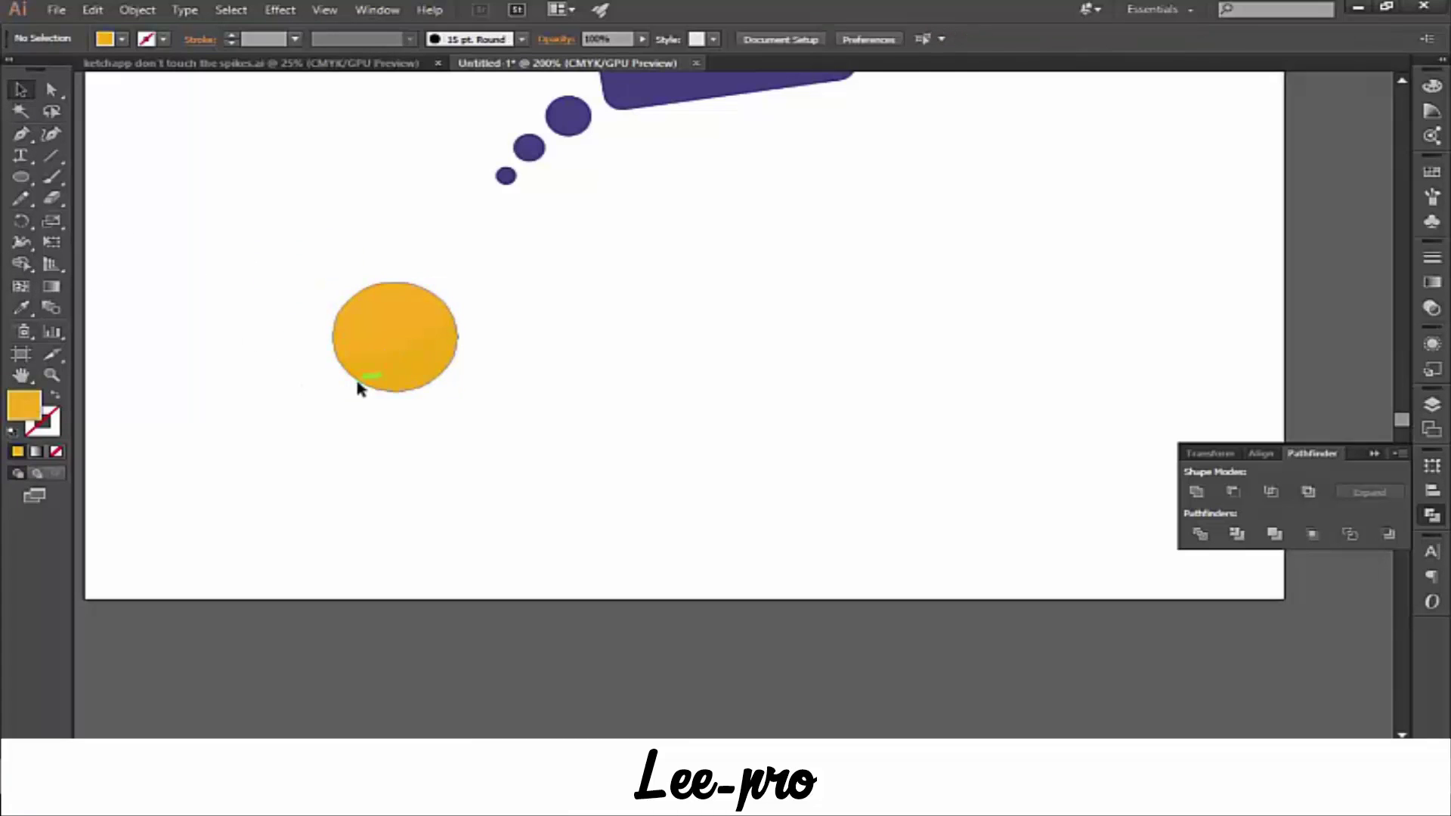
key("ctrl+plus")
left_click_drag(361, 383, 667, 430)
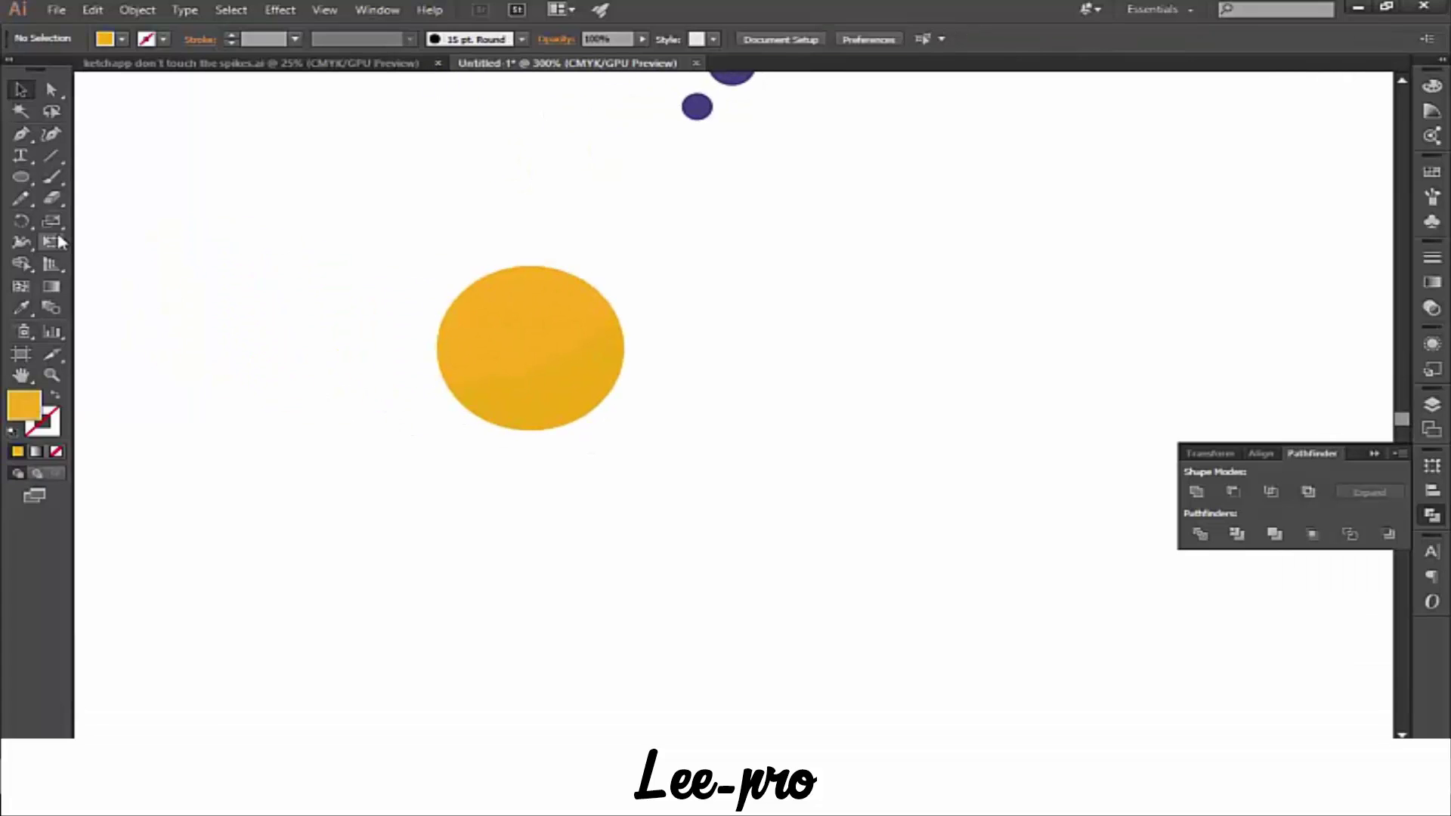
- Draw a small 3.29 mm circle and duplicate it
left_click(21, 177)
left_click_drag(232, 310, 244, 313)
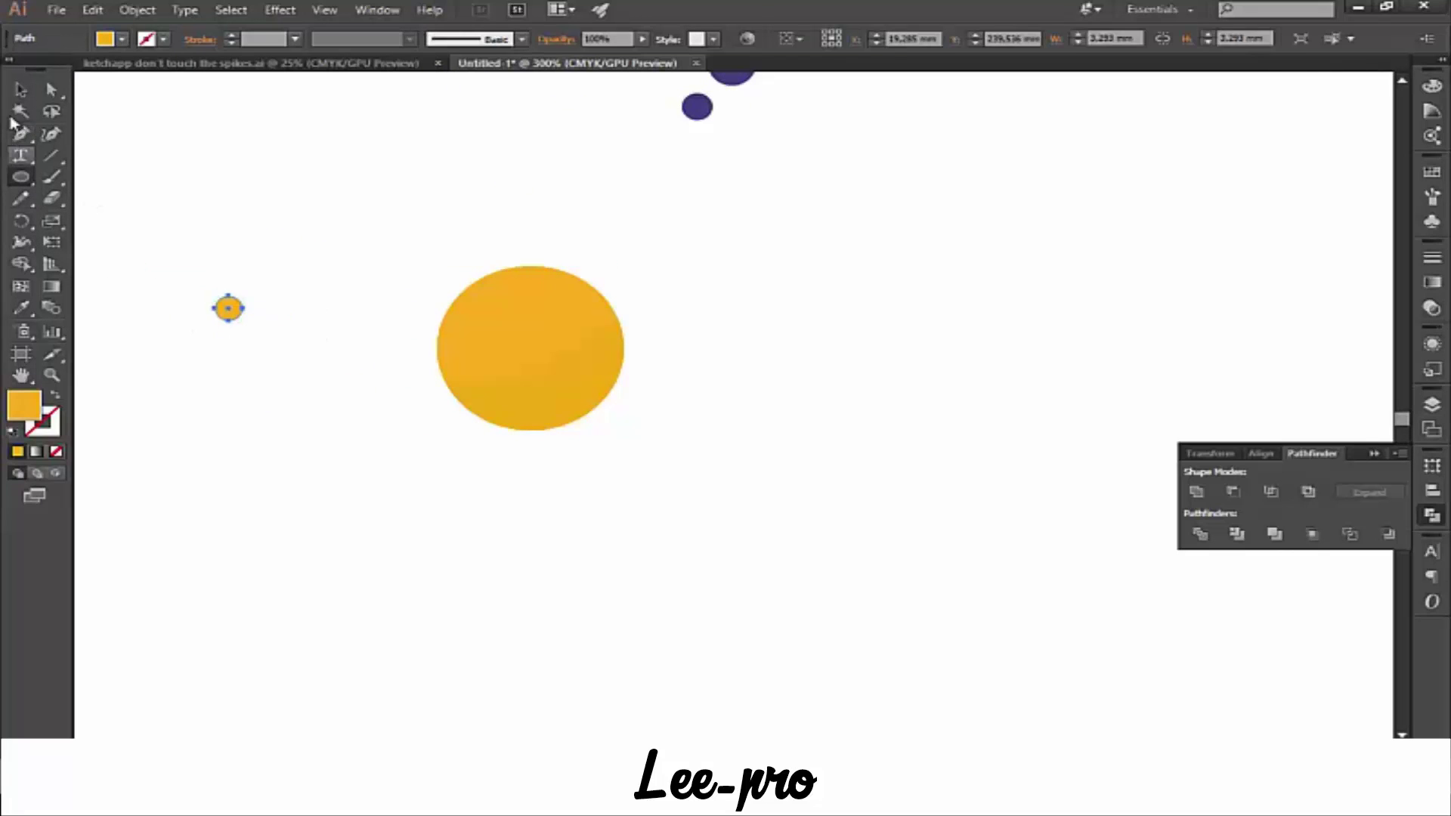
left_click(22, 92)
left_click_drag(228, 310, 235, 320)
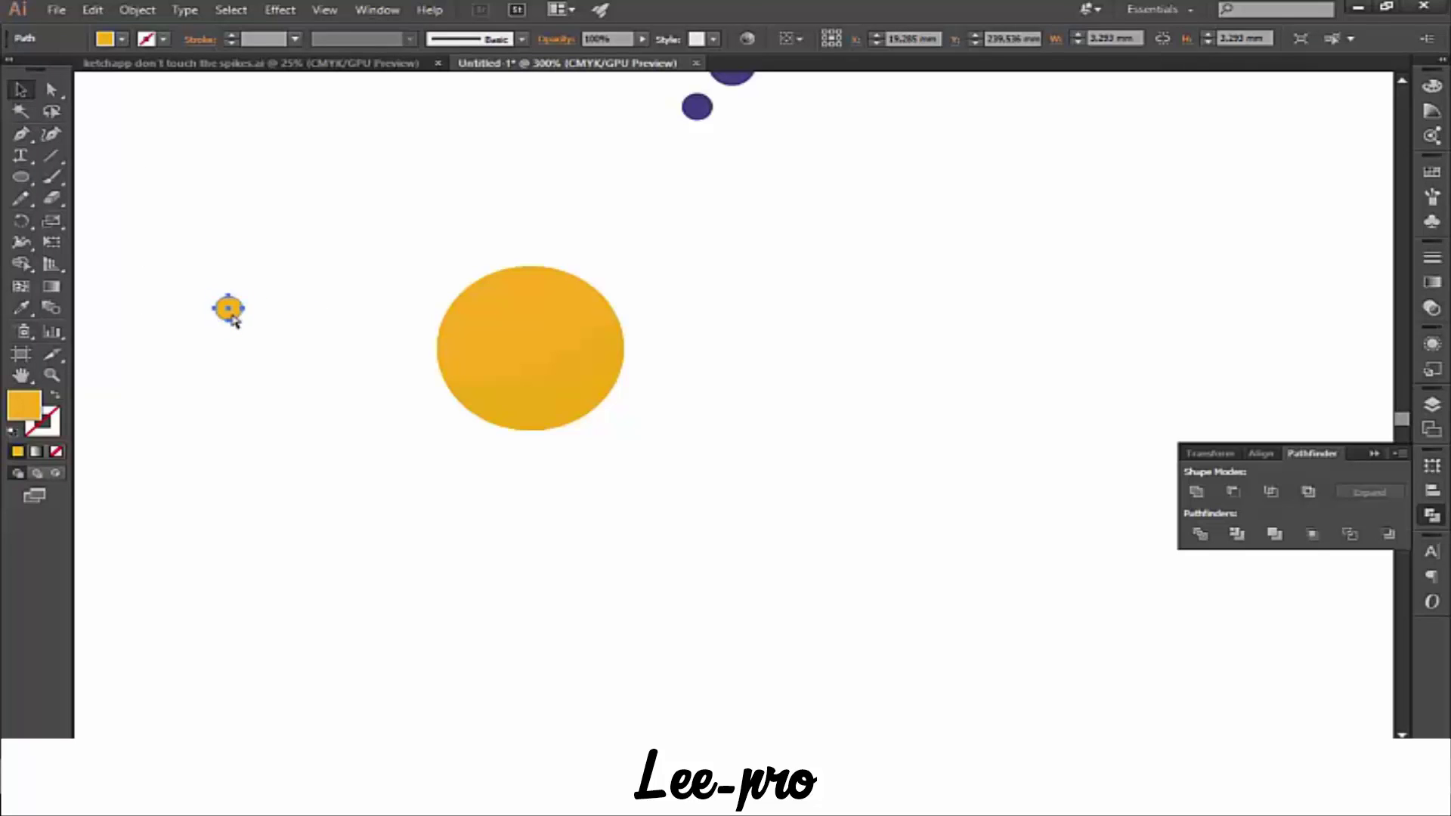
mouse_move(229, 311)
left_mouse_down()
mouse_move(251, 345)
mouse_move(151, 281)
left_mouse_up()
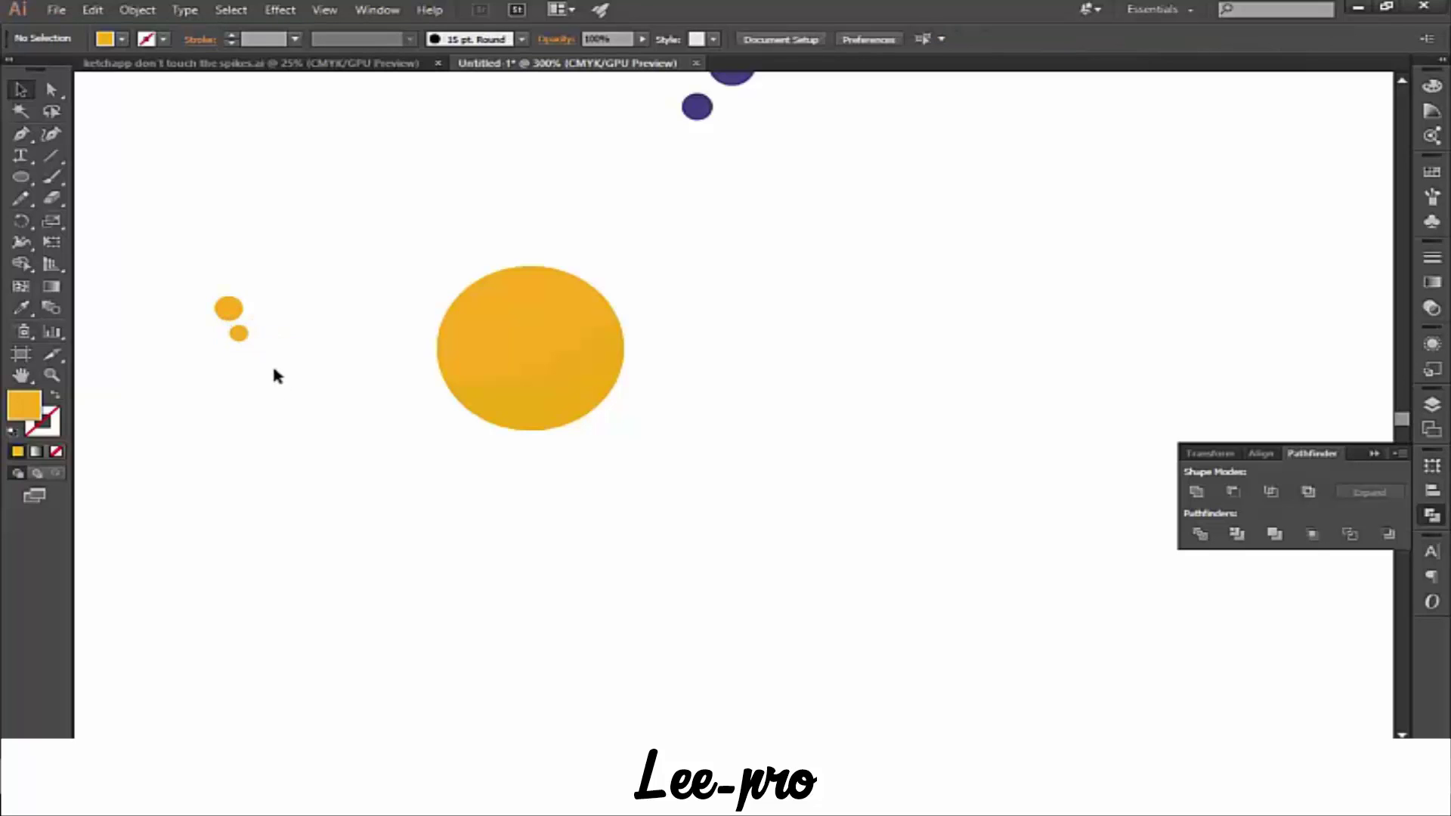
- Move both small circles onto the ball's upper right and fill them white FCFCFC
left_click_drag(225, 320, 560, 323)
double_click(18, 411)
left_click_drag(454, 301, 399, 250)
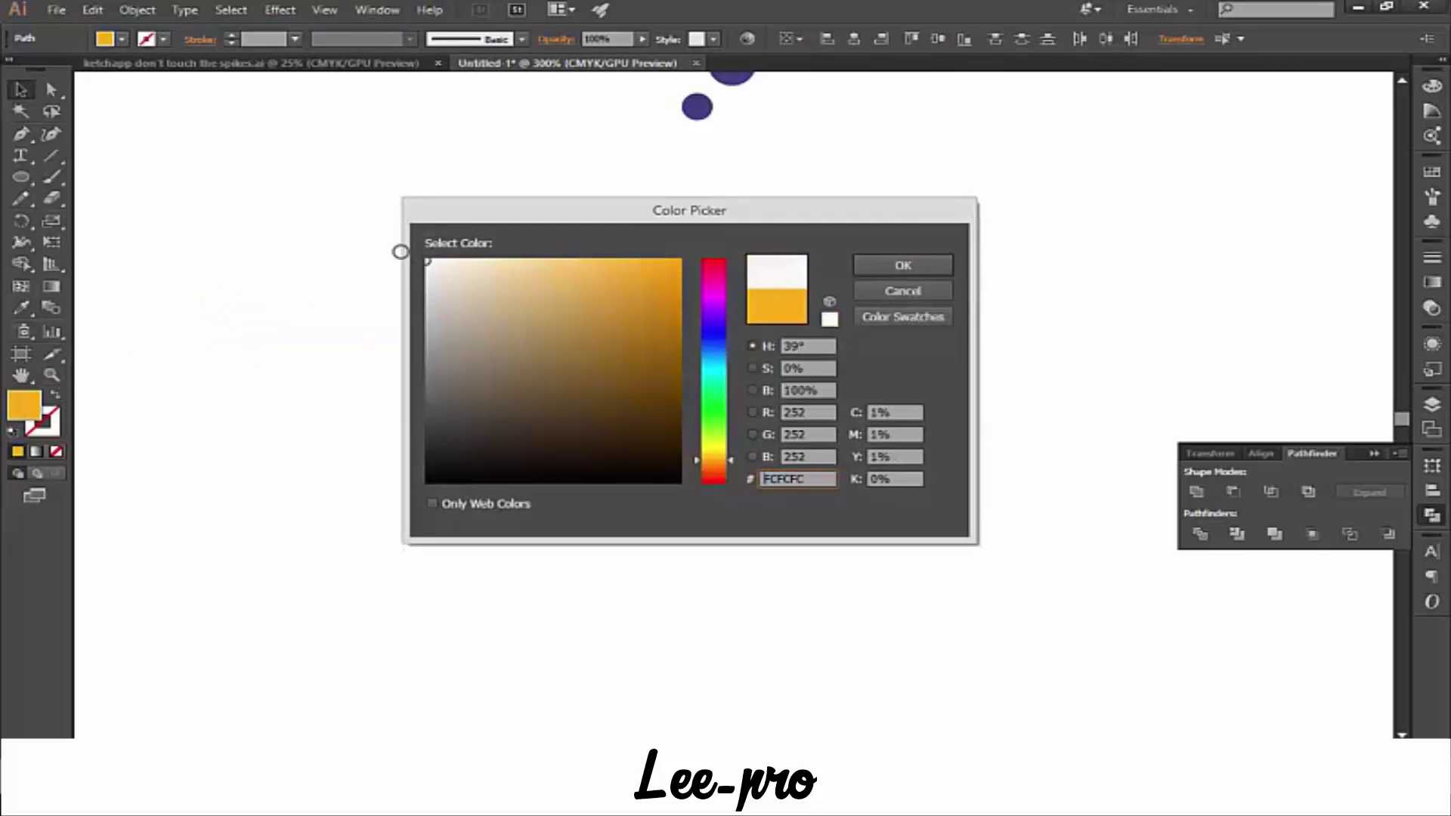
left_click(866, 269)
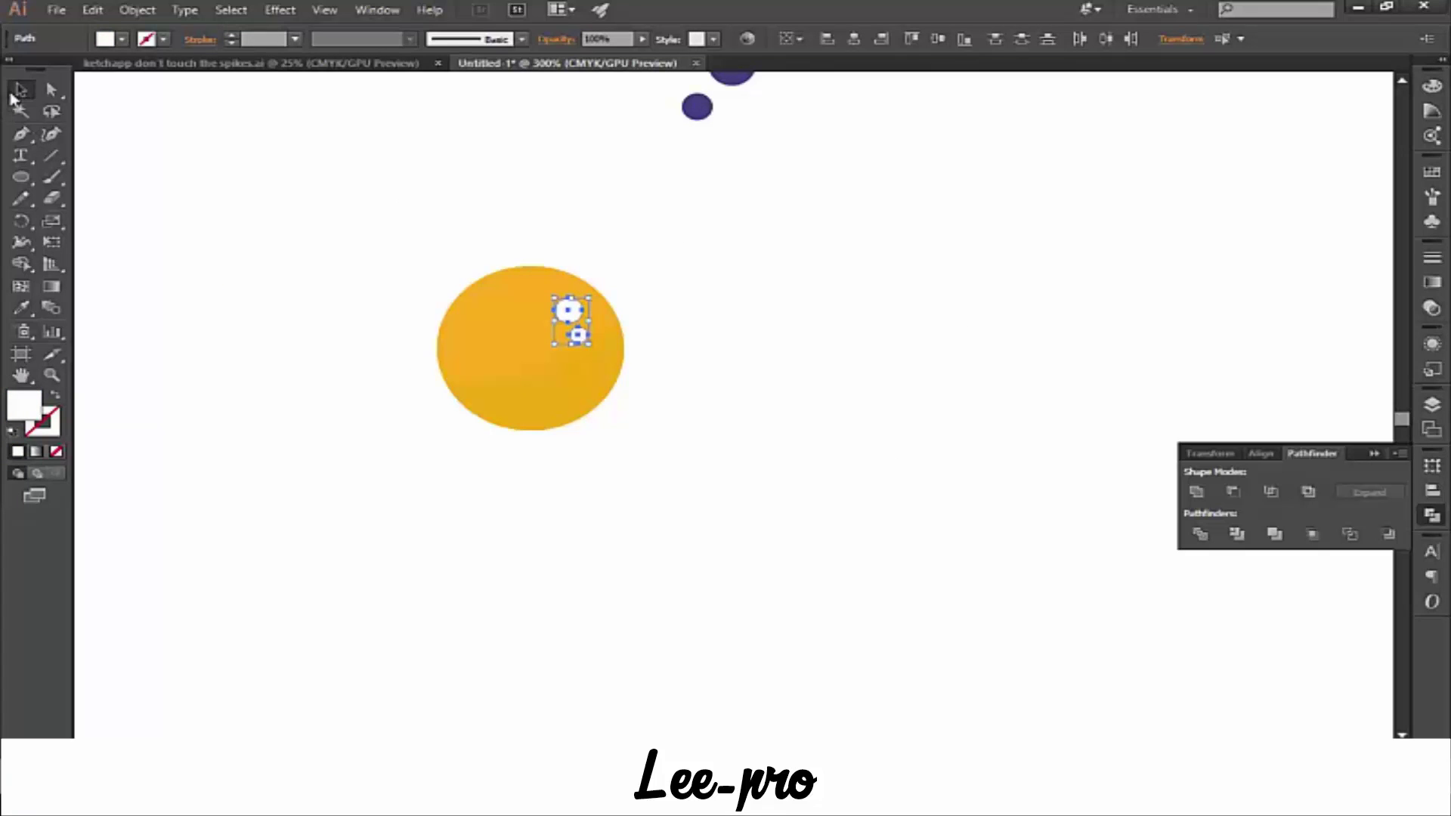
left_click(249, 274)
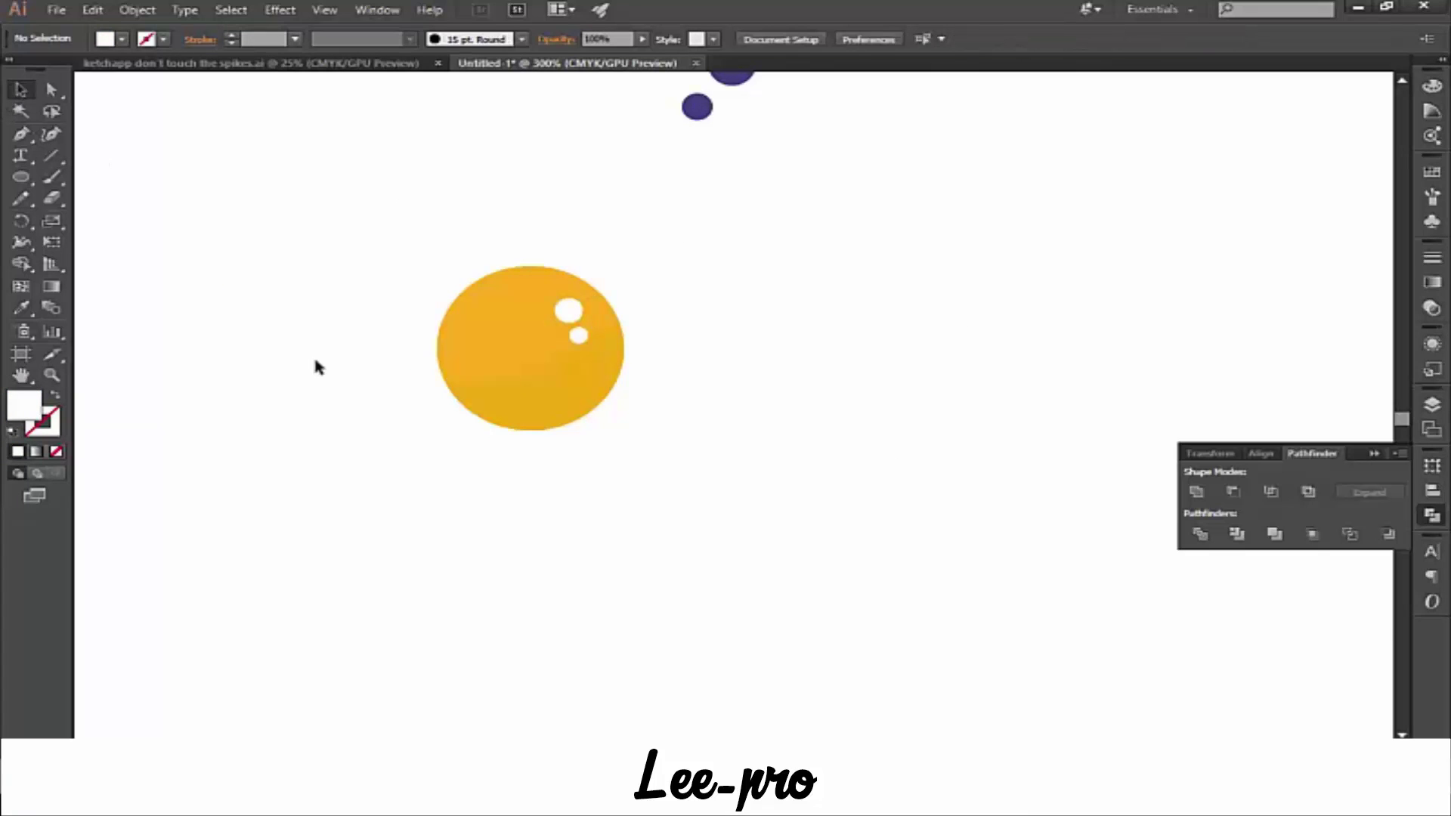
key("ctrl+plus")
- Draw a closed, two-notched tail shape extending left from the ball
left_click_drag(238, 402, 552, 440)
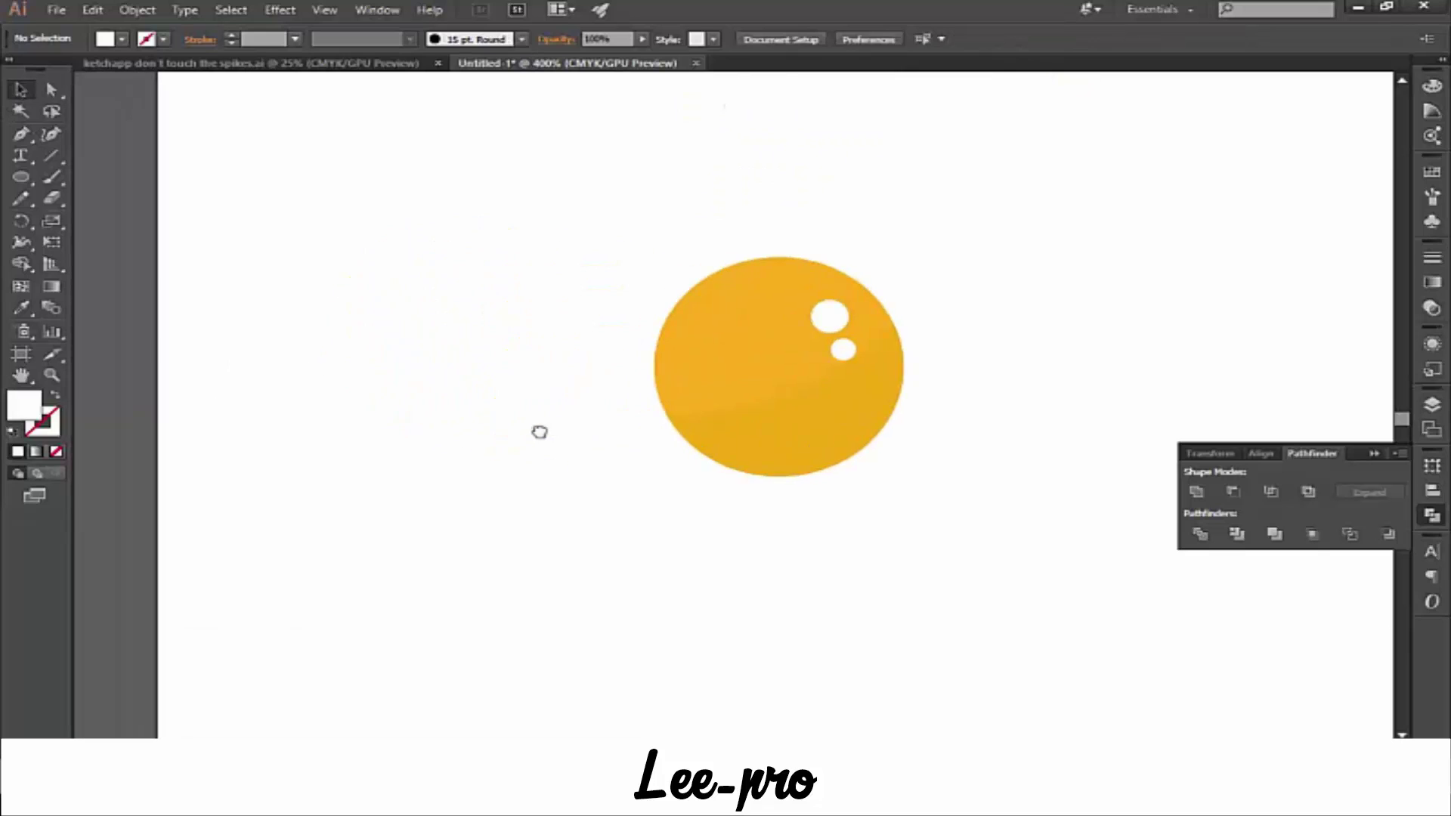
left_click(21, 156)
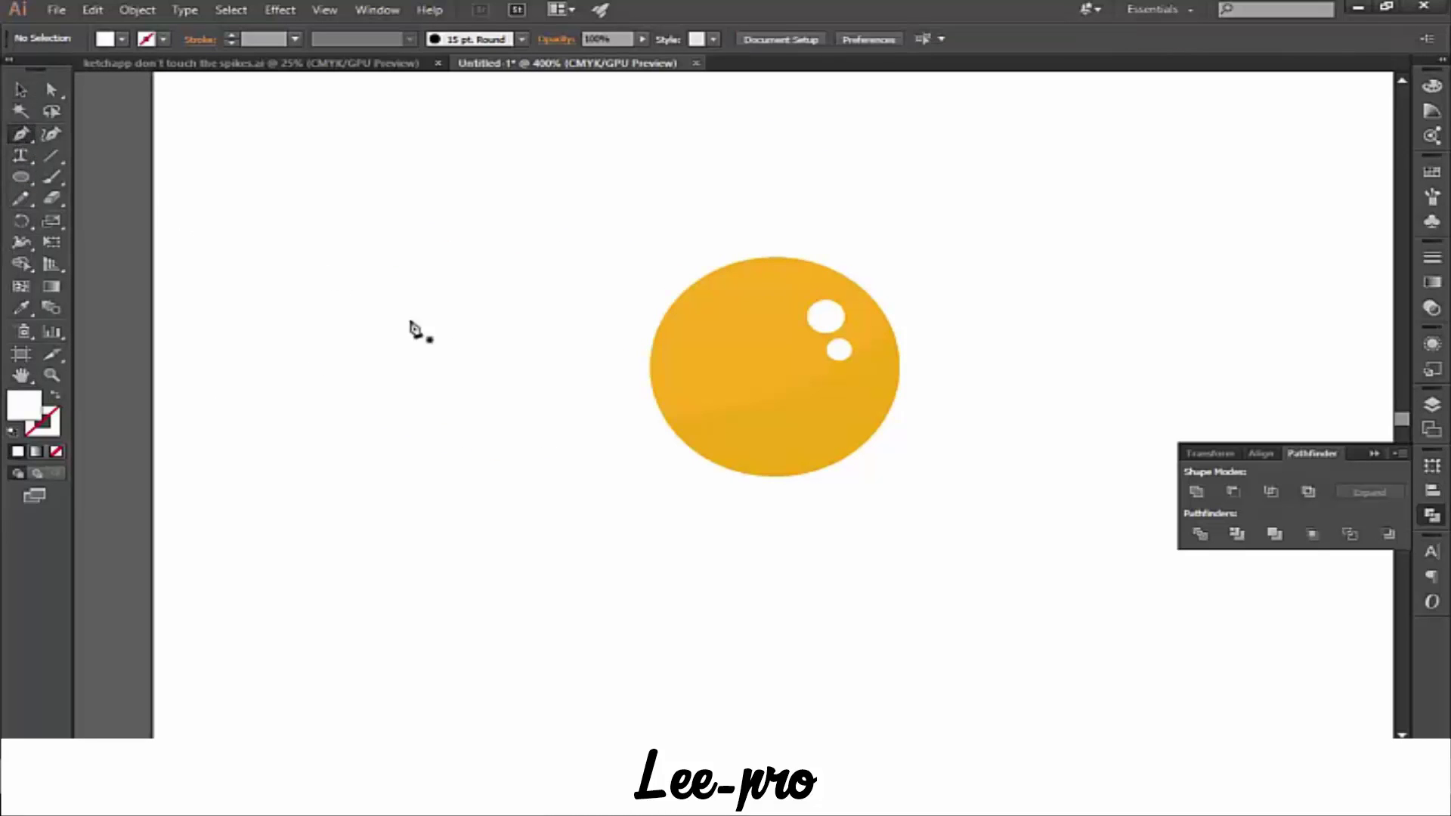
left_click(653, 350)
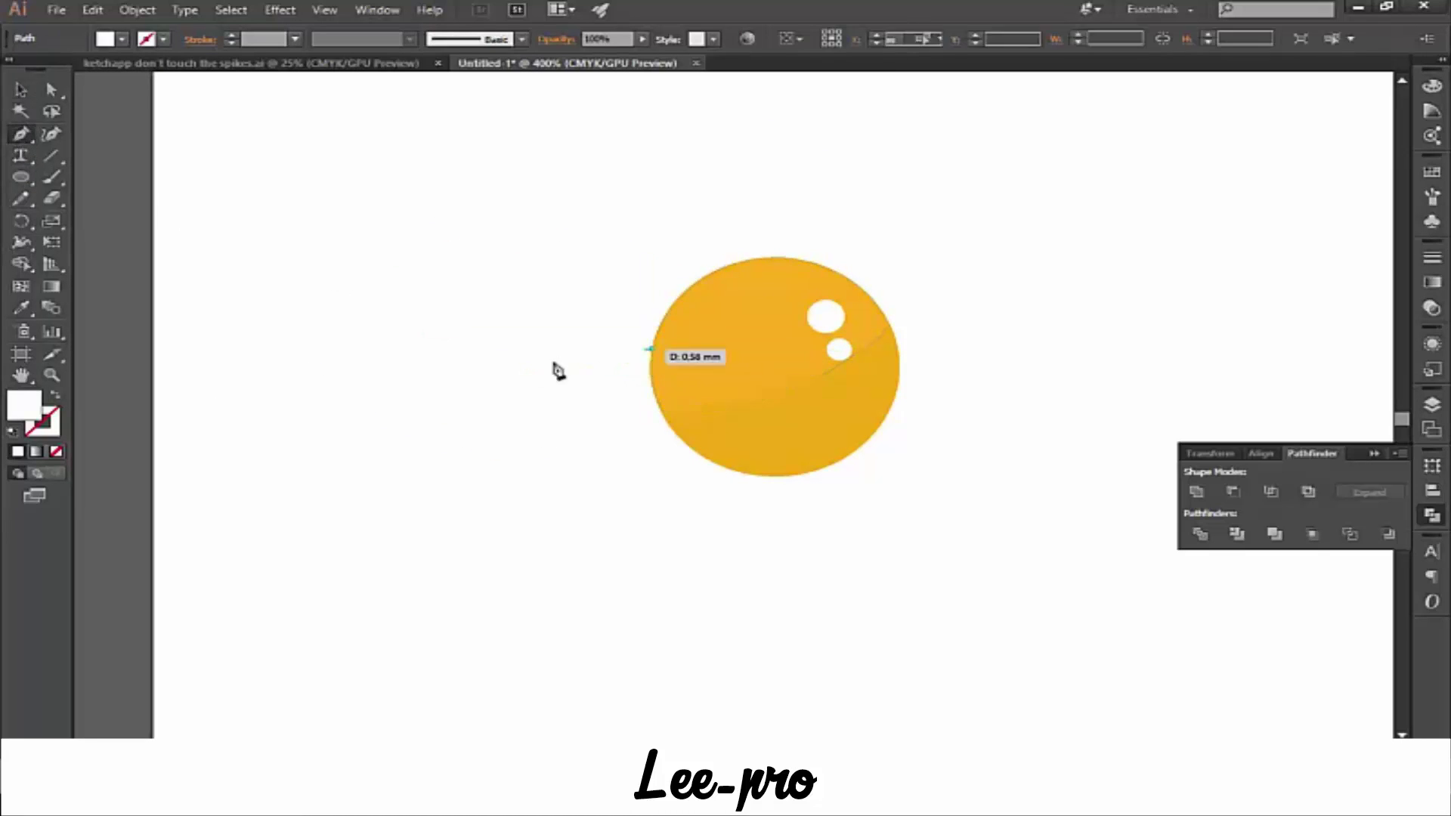
left_click(471, 334)
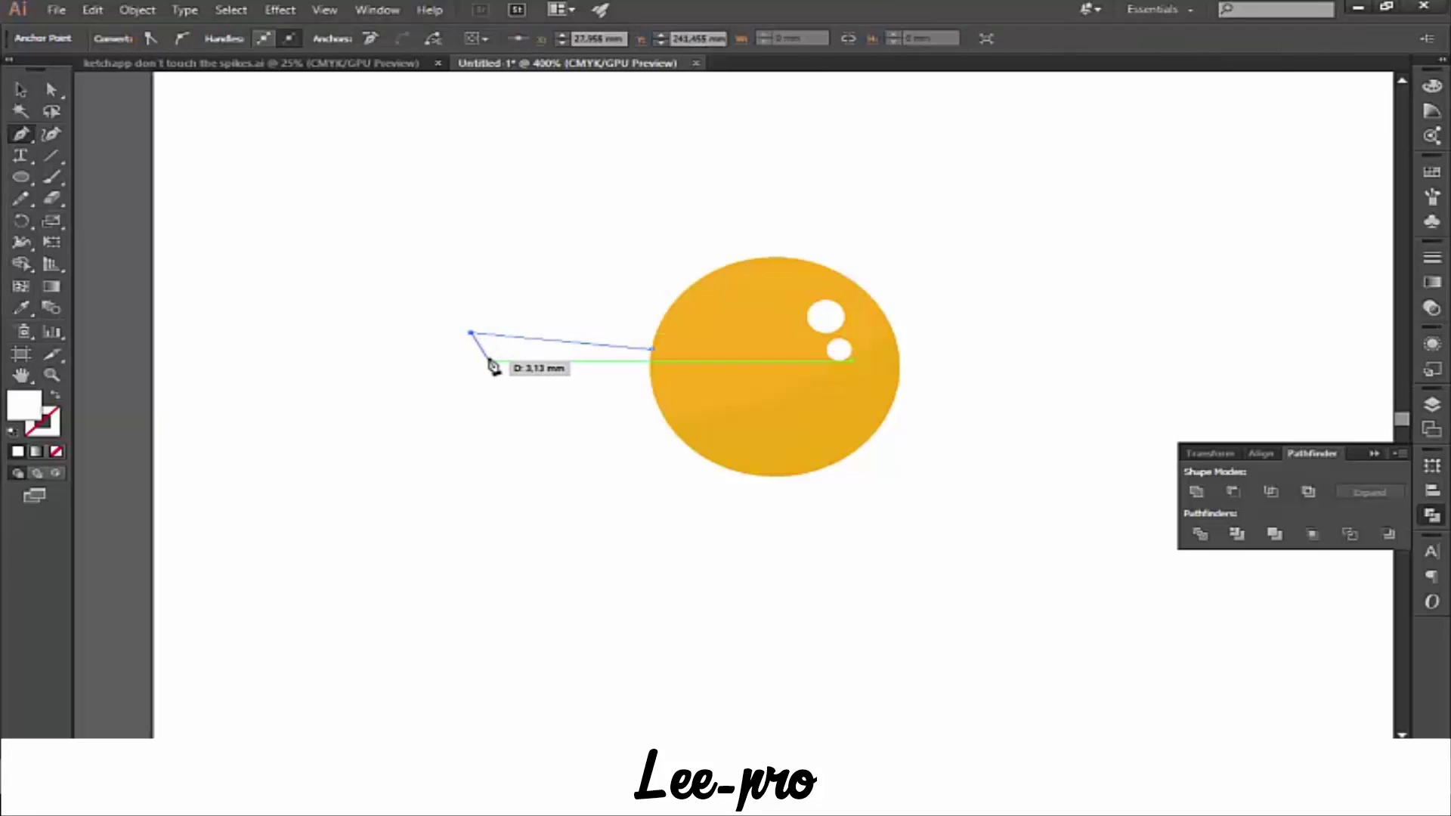
left_click(488, 362)
left_click(458, 396)
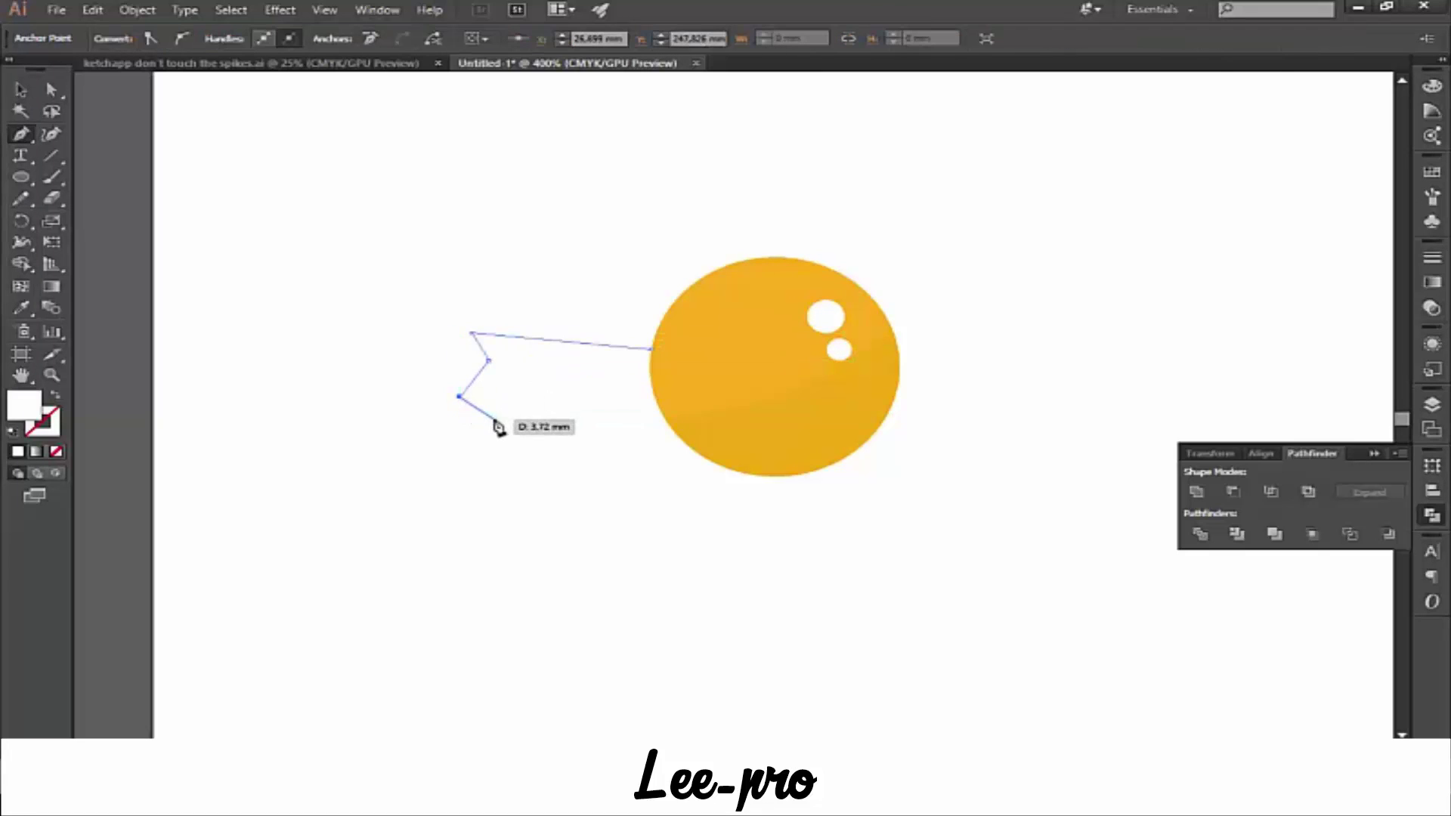
left_click(493, 419)
left_click(483, 445)
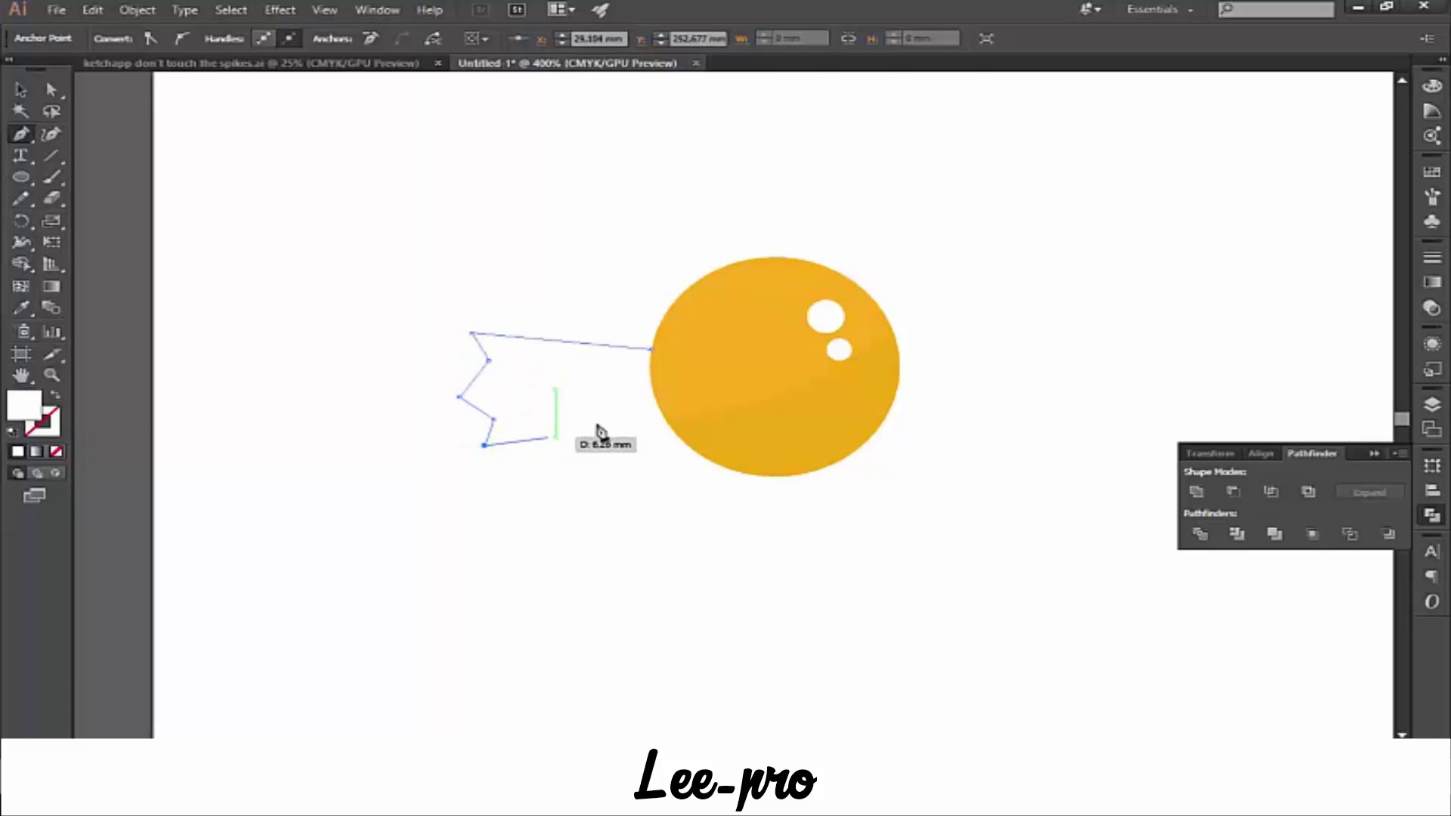
left_click(669, 406)
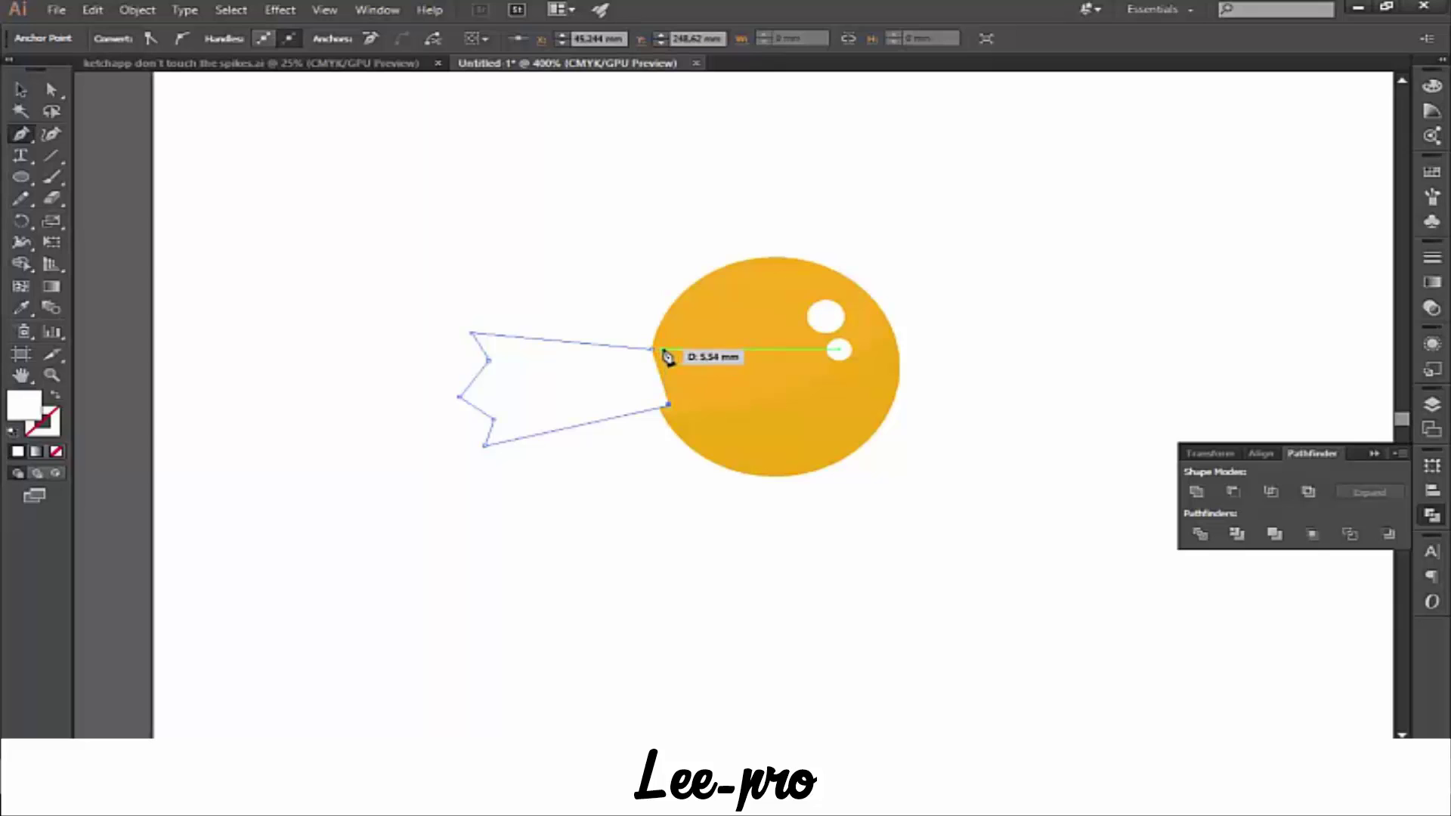
left_click(662, 350)
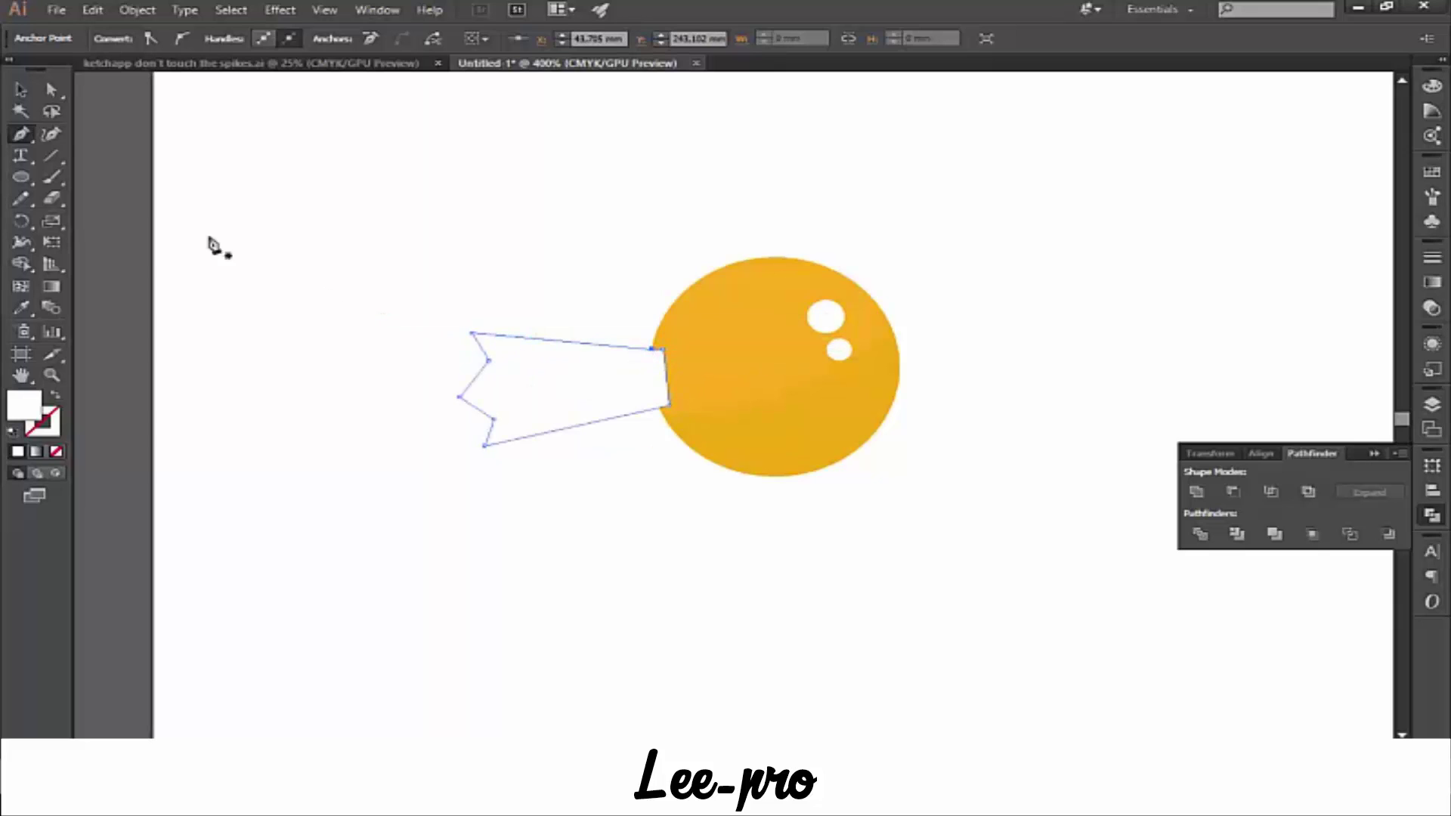
- Fill the tail shape with the ball's orange using the Eyedropper
left_click(22, 91)
left_click(450, 285)
left_click(583, 398)
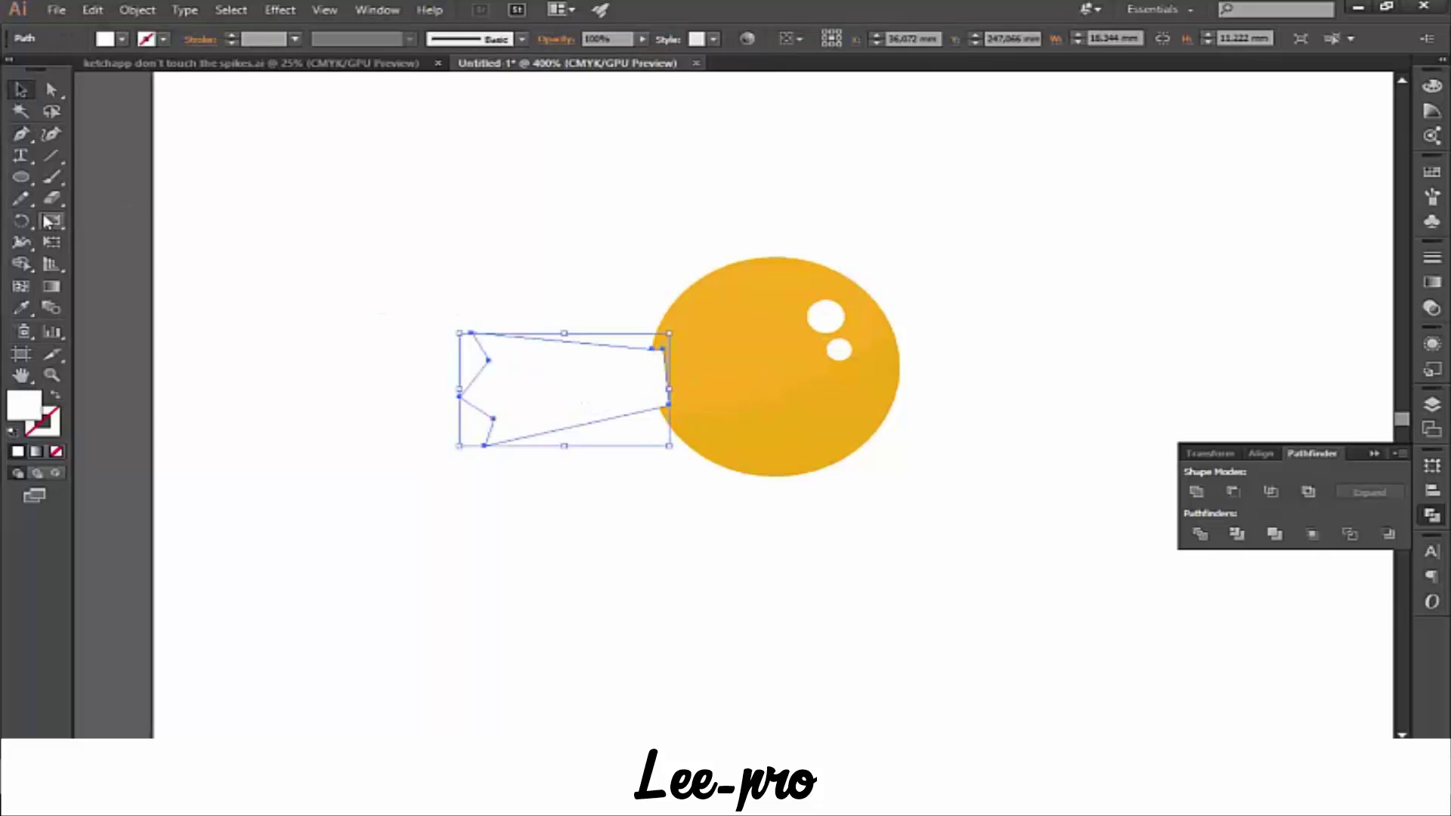
left_click(477, 259)
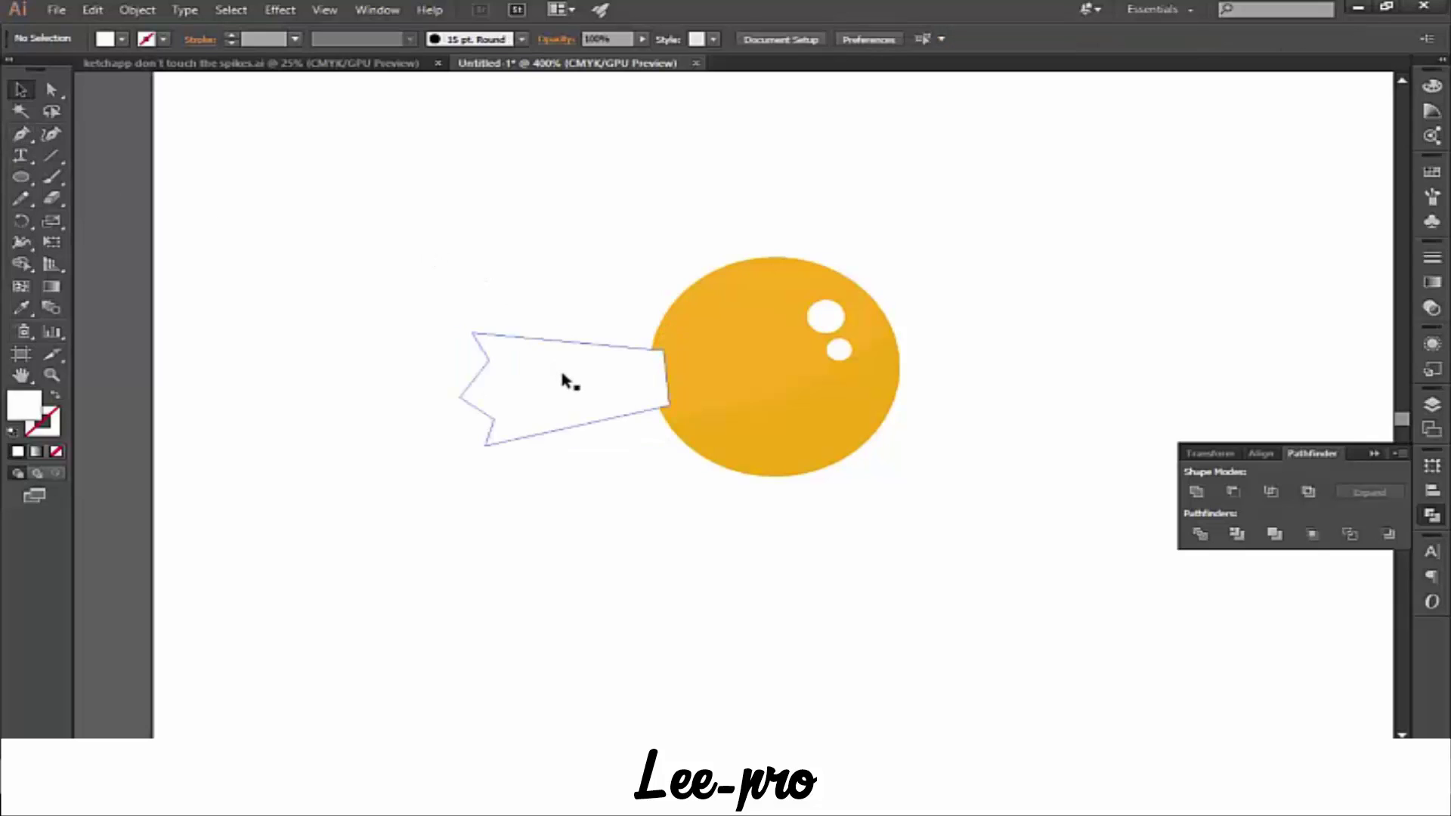
left_click(566, 348)
left_click(171, 252)
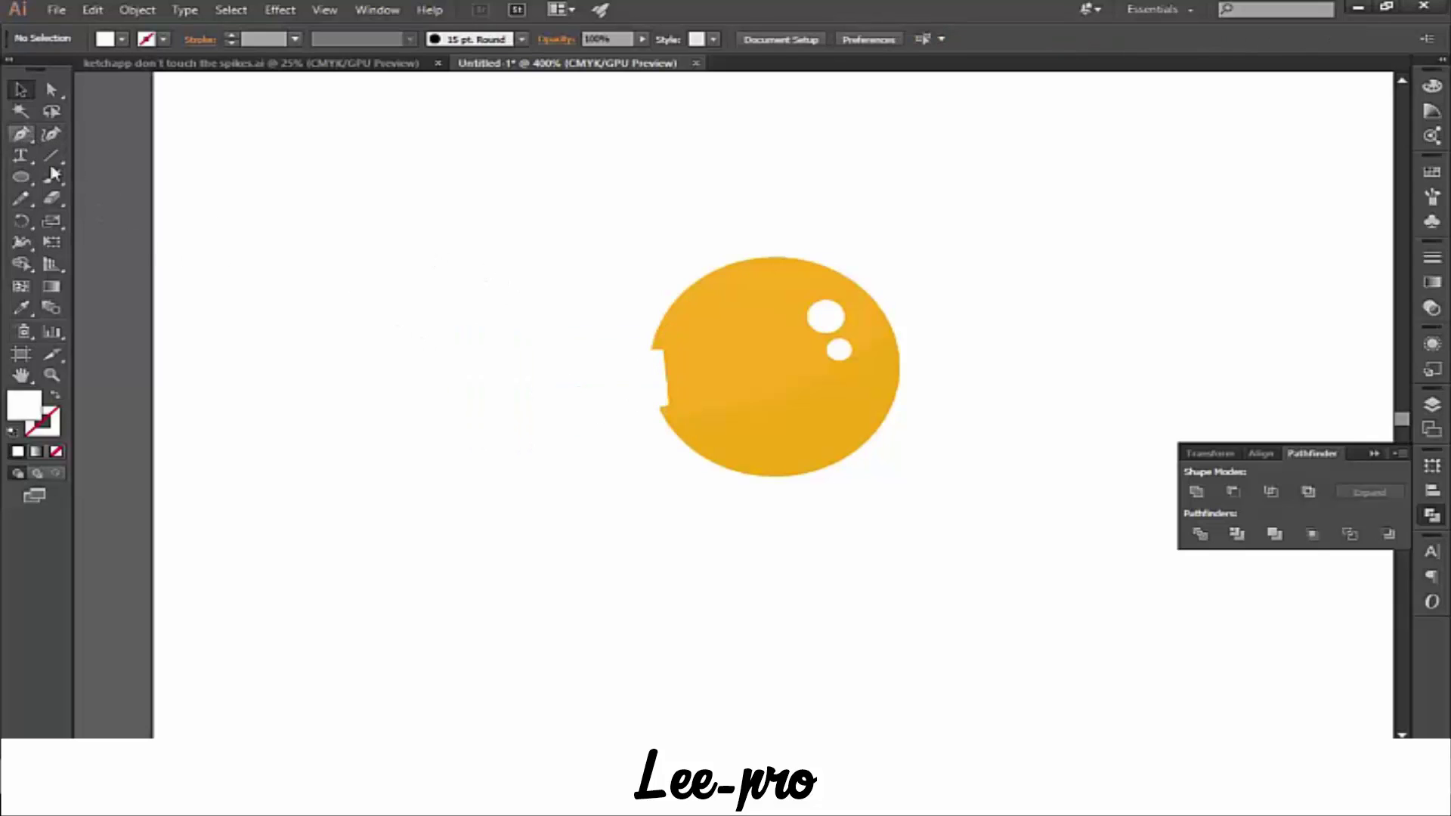
left_click(603, 391)
left_click(21, 307)
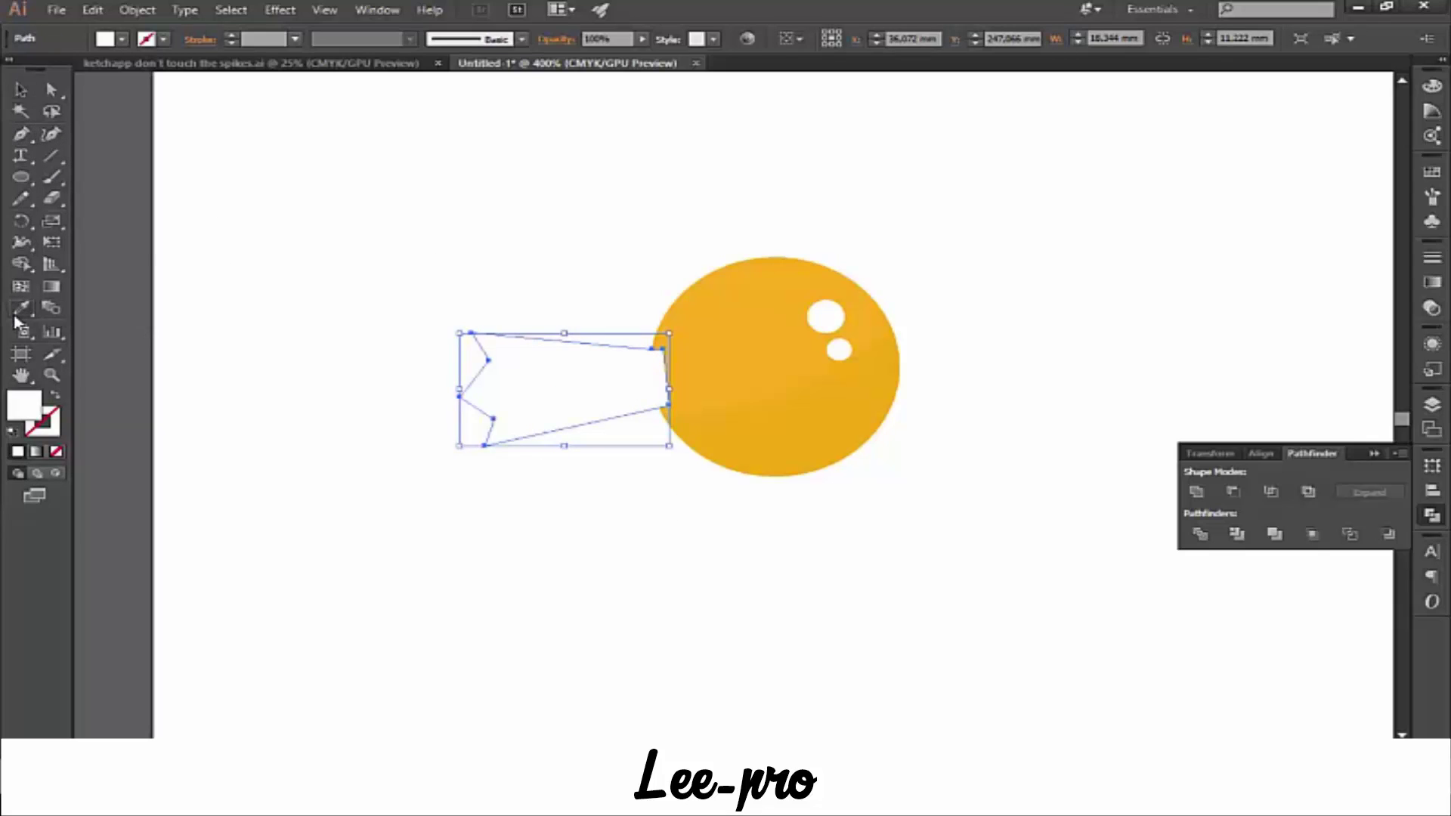
left_click(832, 415)
left_click(21, 89)
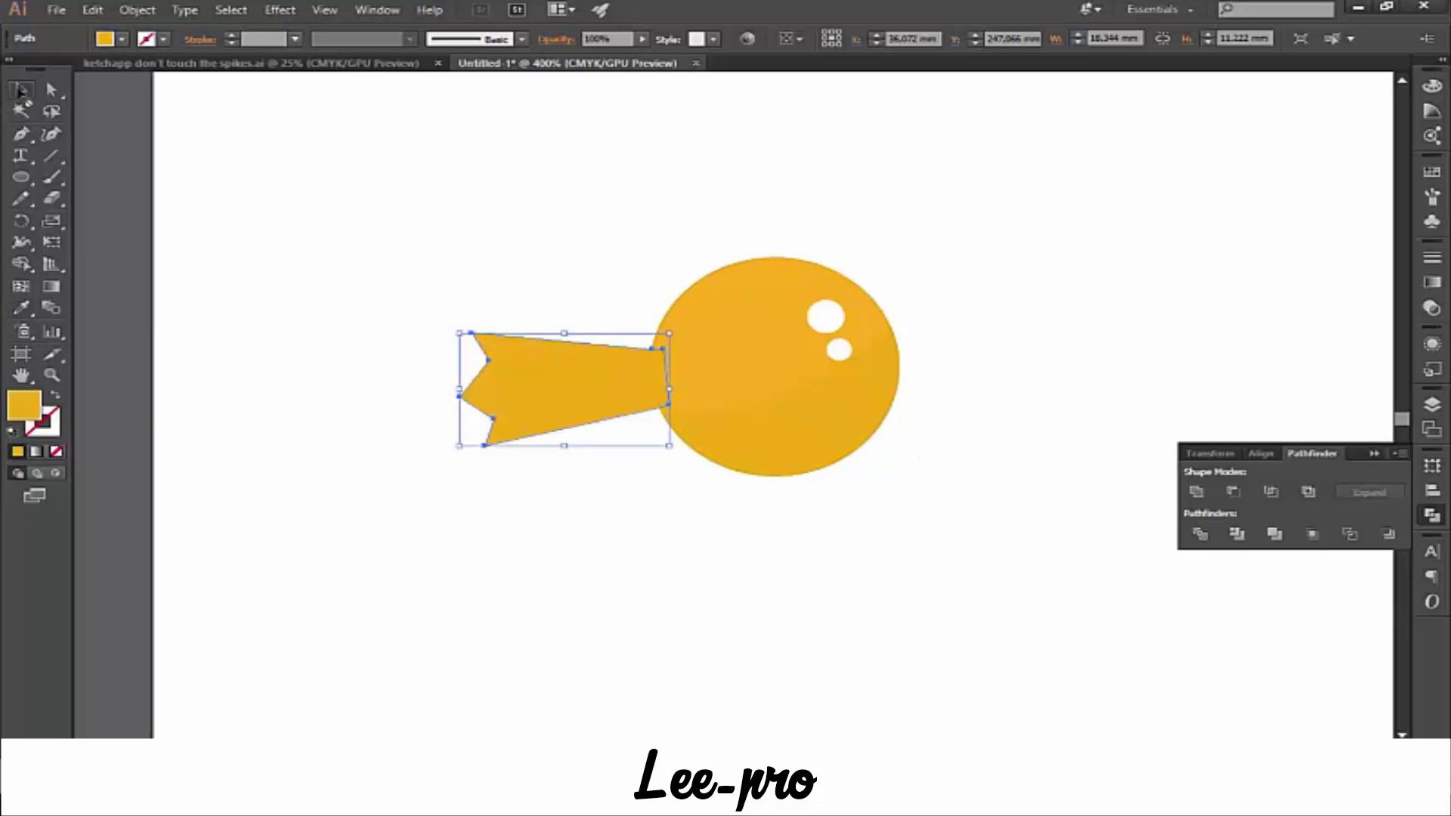
left_click(226, 244)
- Draw a thin strip across the top of the left tail
left_click(21, 134)
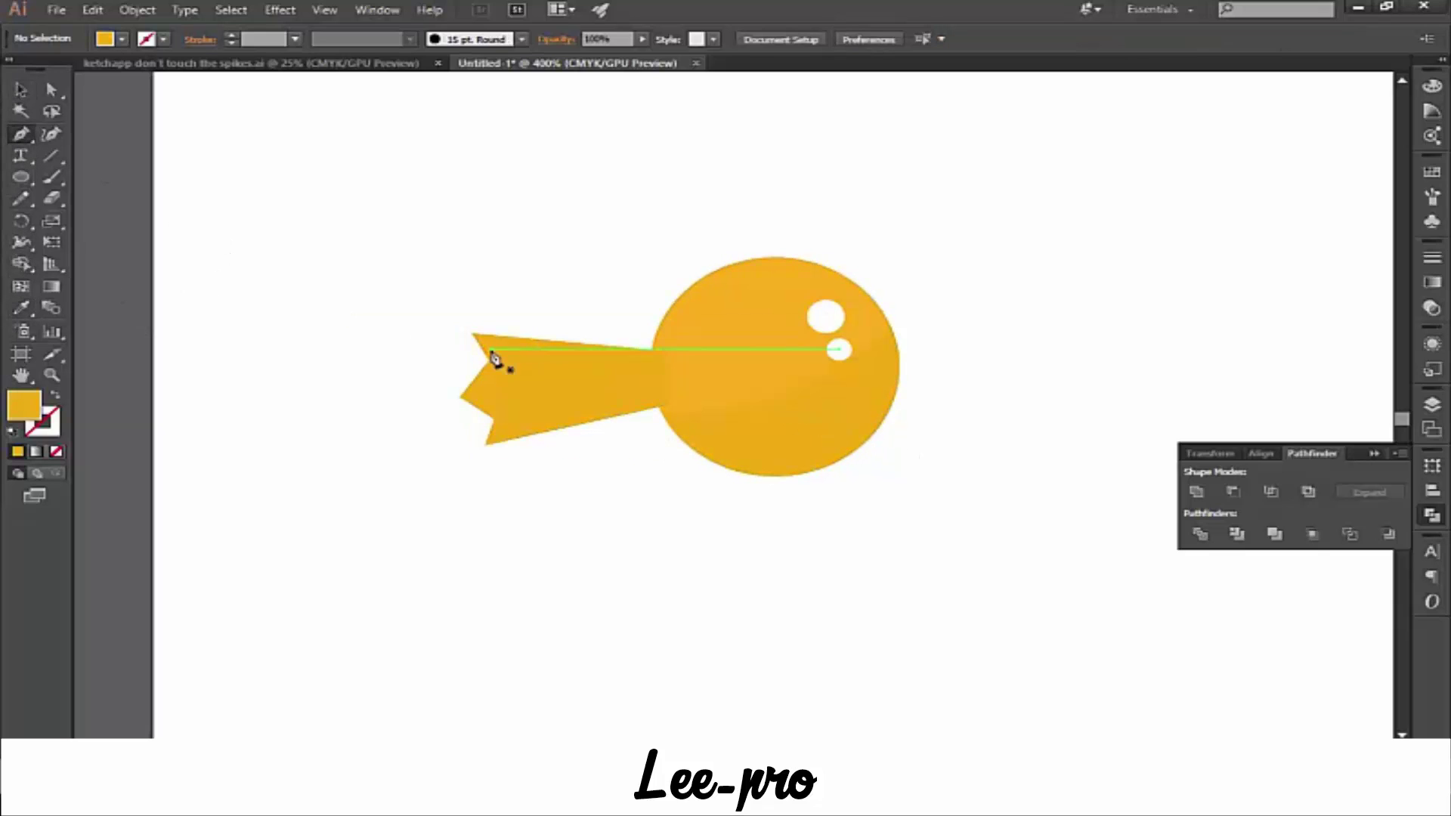
left_click(471, 334)
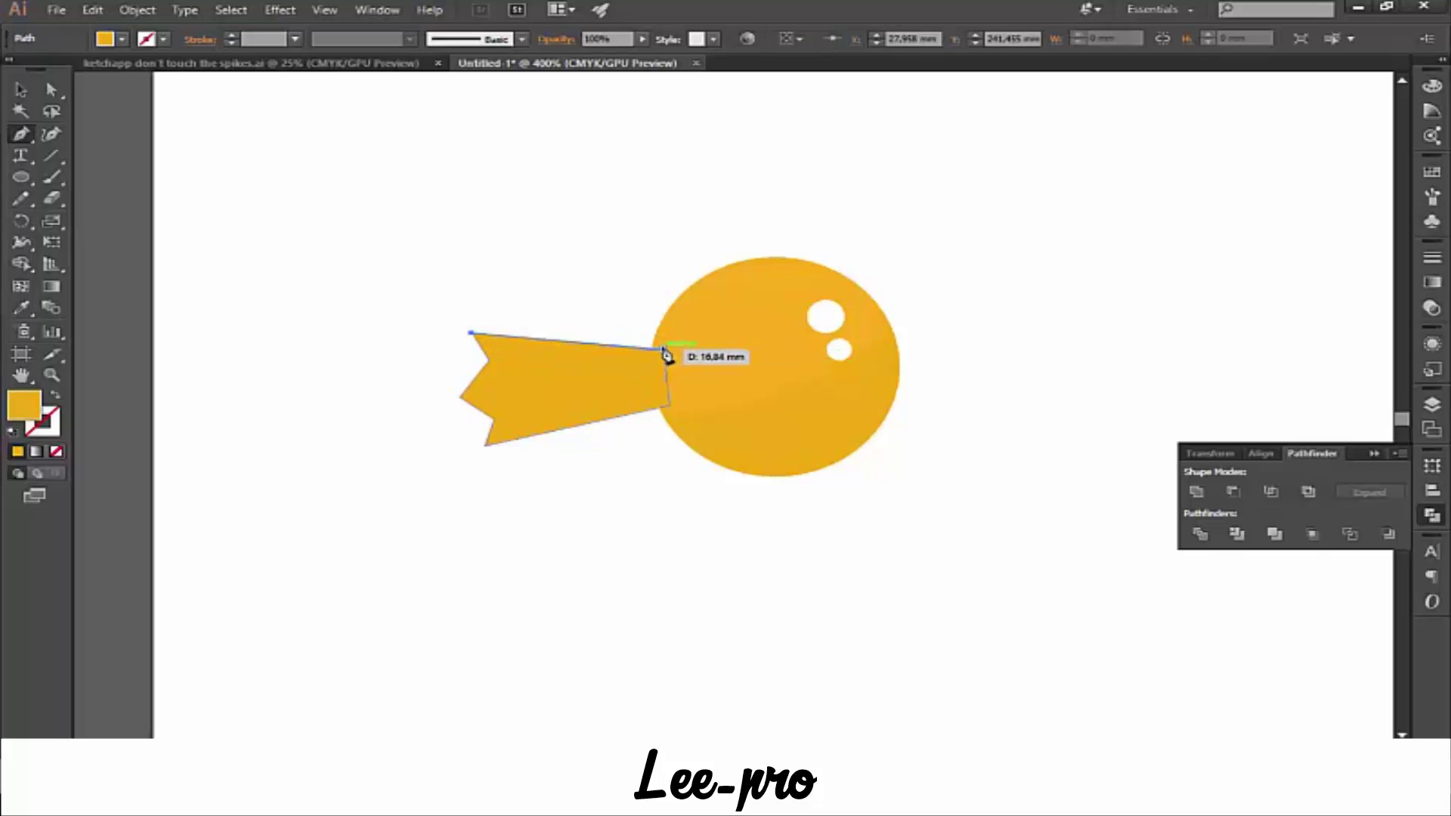
left_click(665, 350)
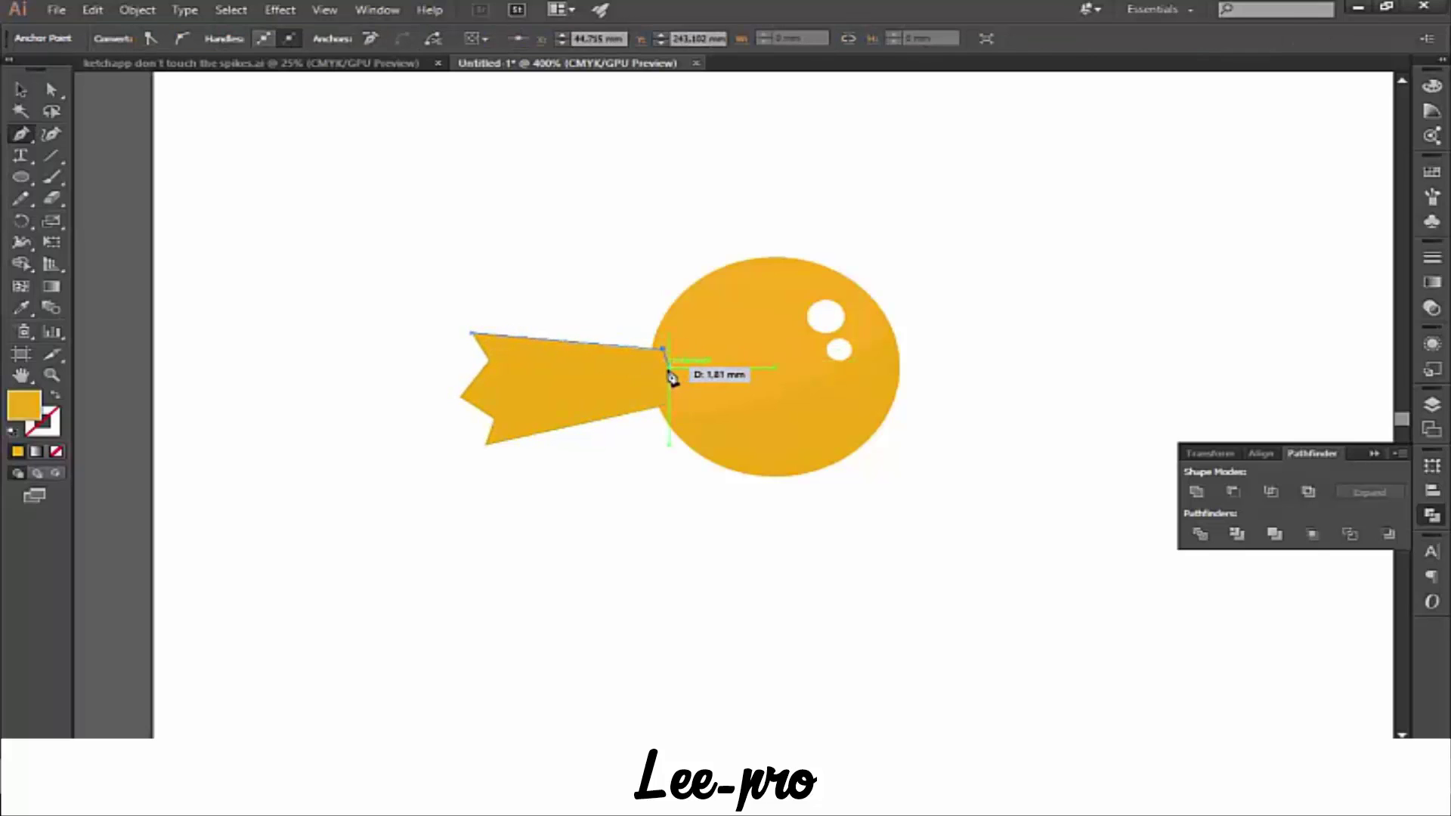
left_click(665, 368)
left_click(487, 360)
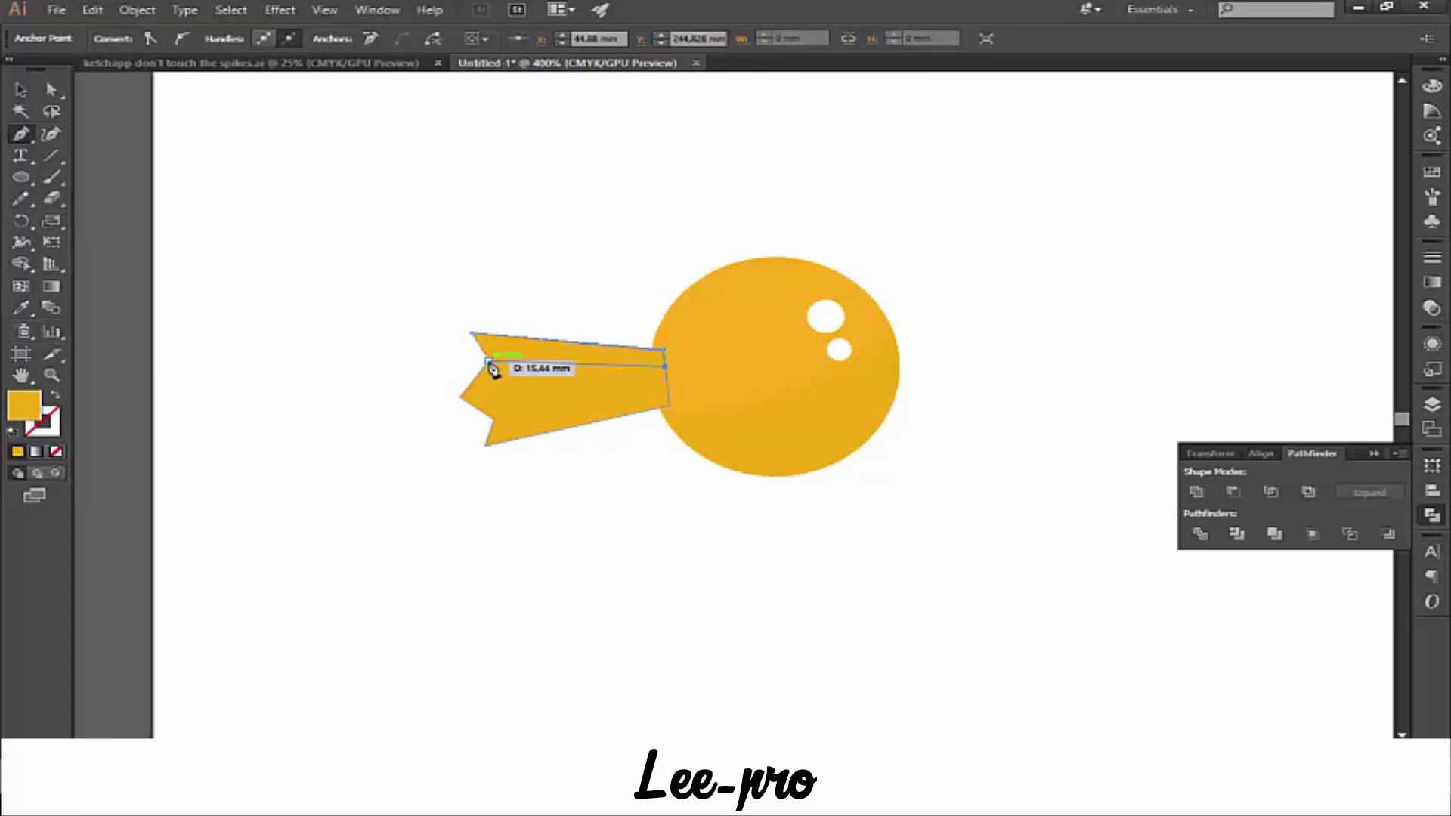
left_click(474, 337)
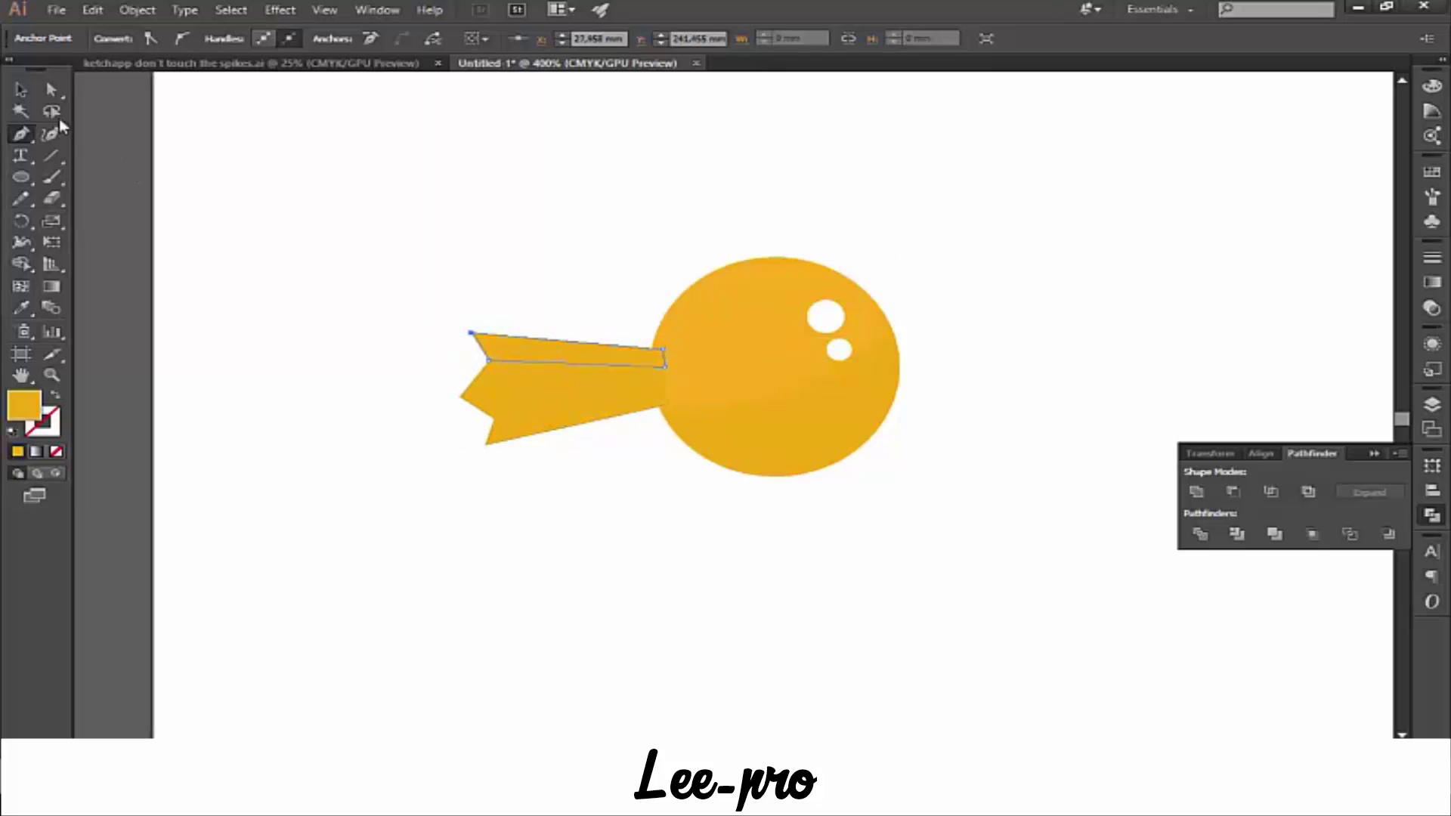
left_click(21, 89)
left_click(344, 308)
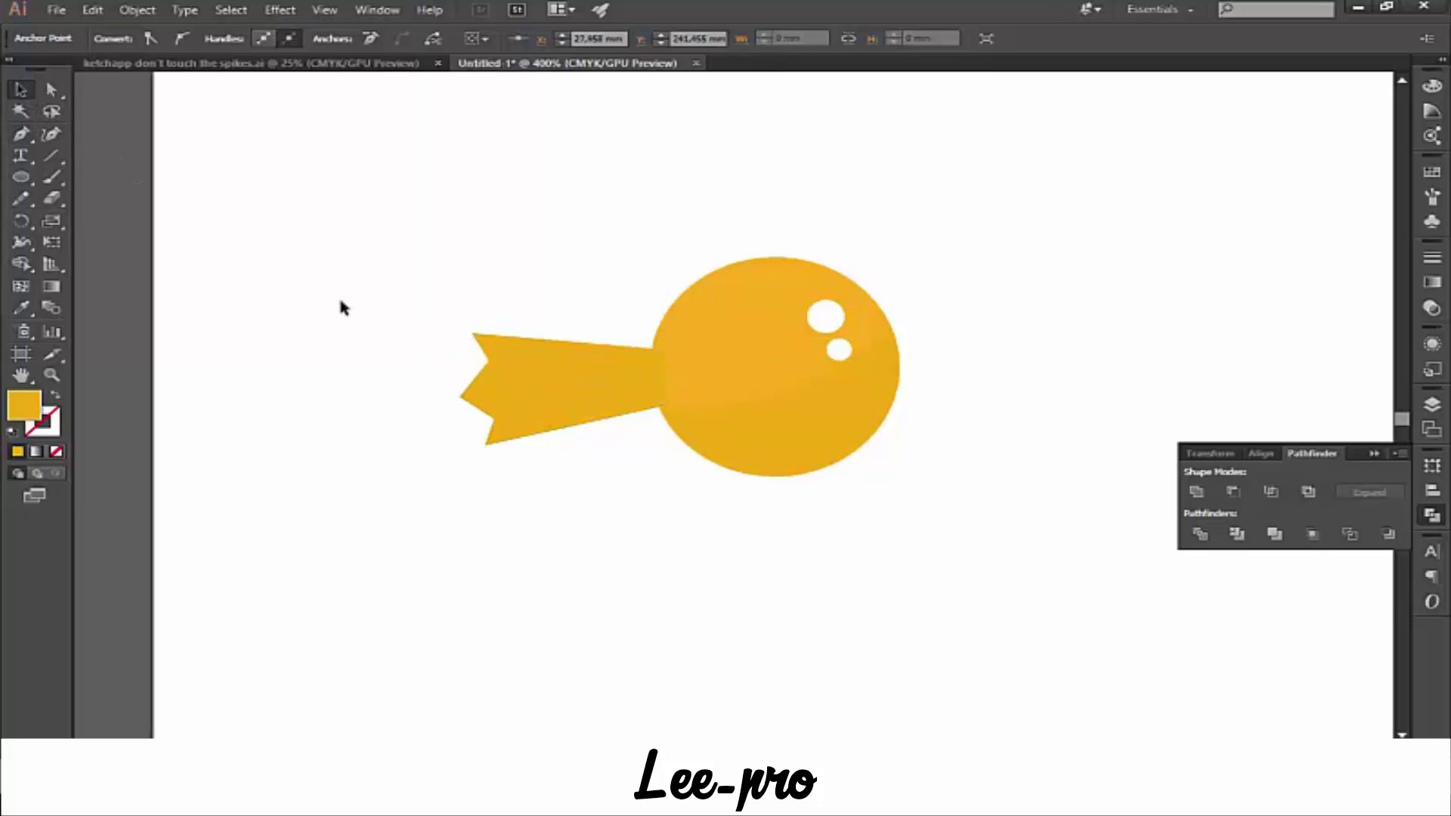
- Draw a facet shape covering the tail's middle band
left_click(21, 134)
left_click(474, 335)
left_click(665, 349)
left_click(665, 368)
left_click(487, 361)
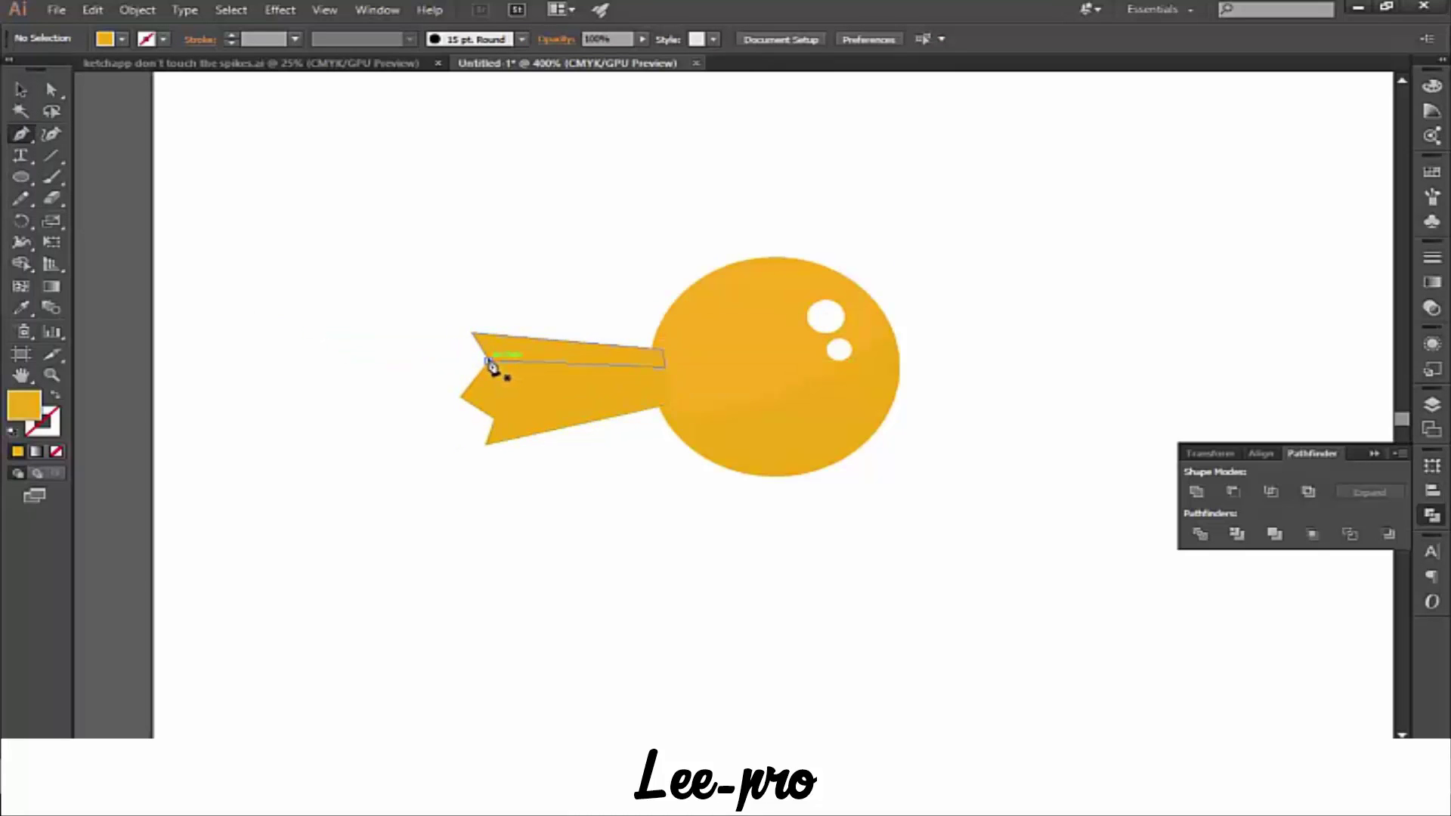
left_click_drag(666, 368, 672, 395)
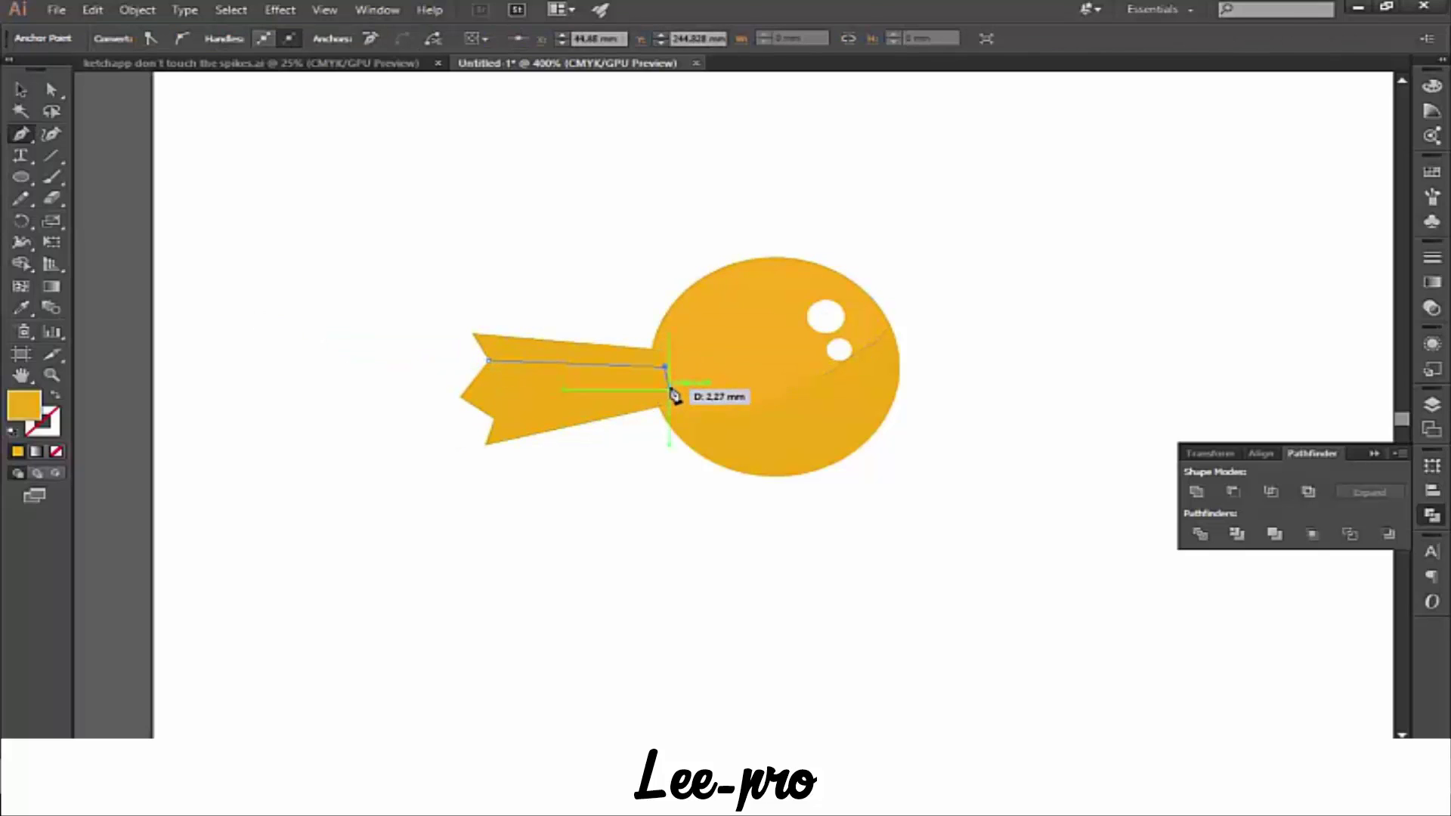
left_click(666, 389)
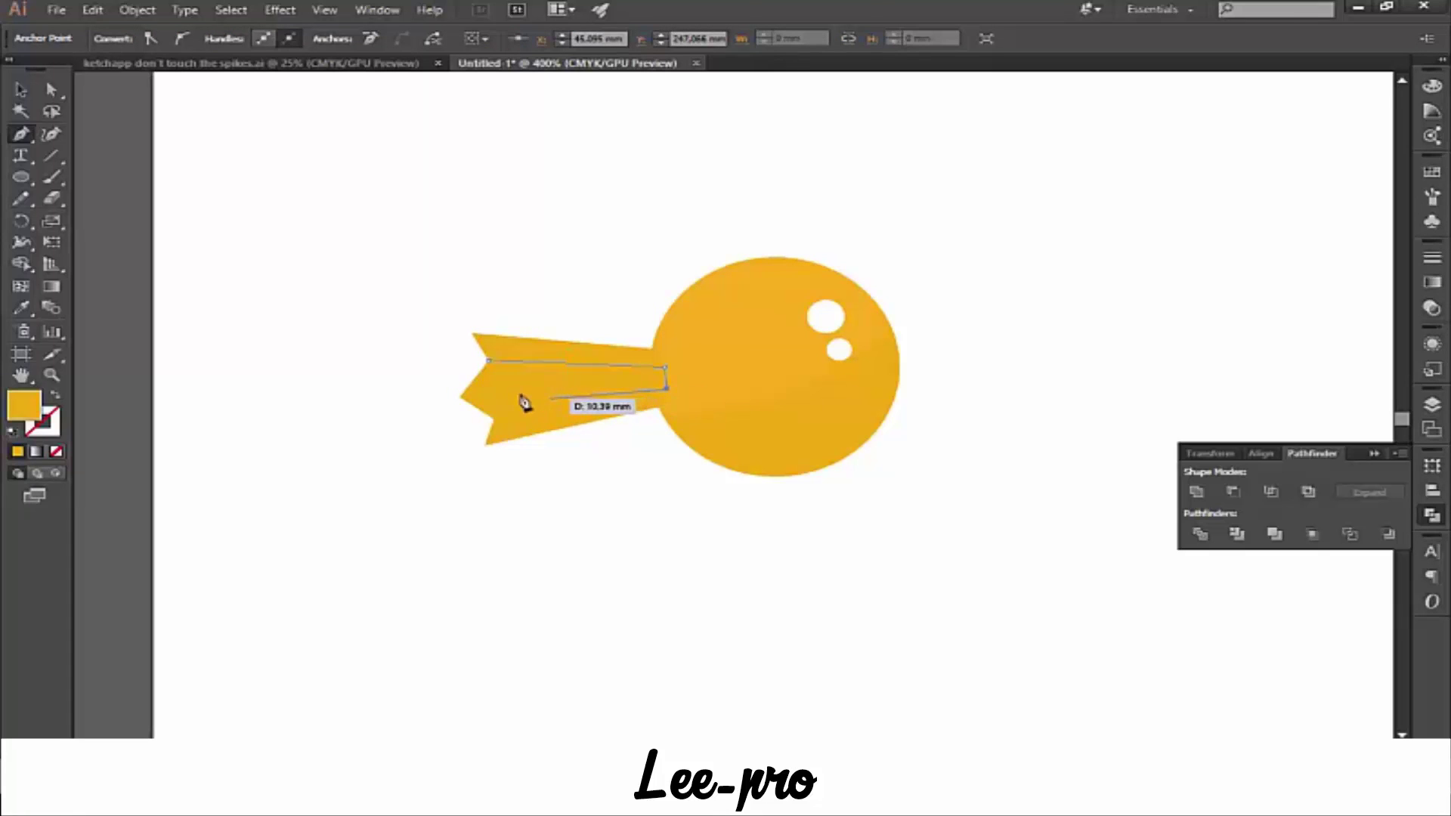
left_click(460, 396)
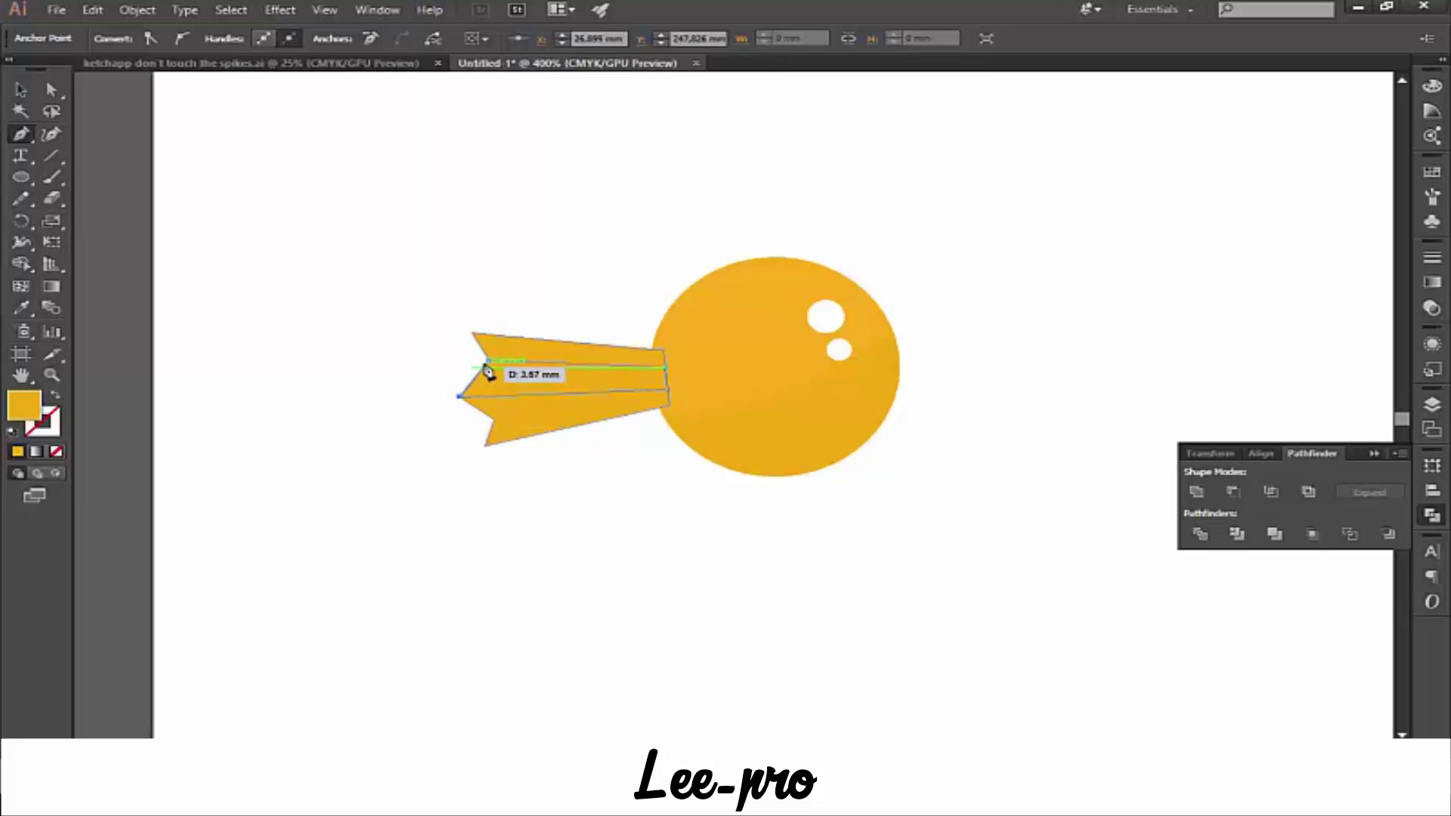
left_click(488, 364)
left_click(21, 89)
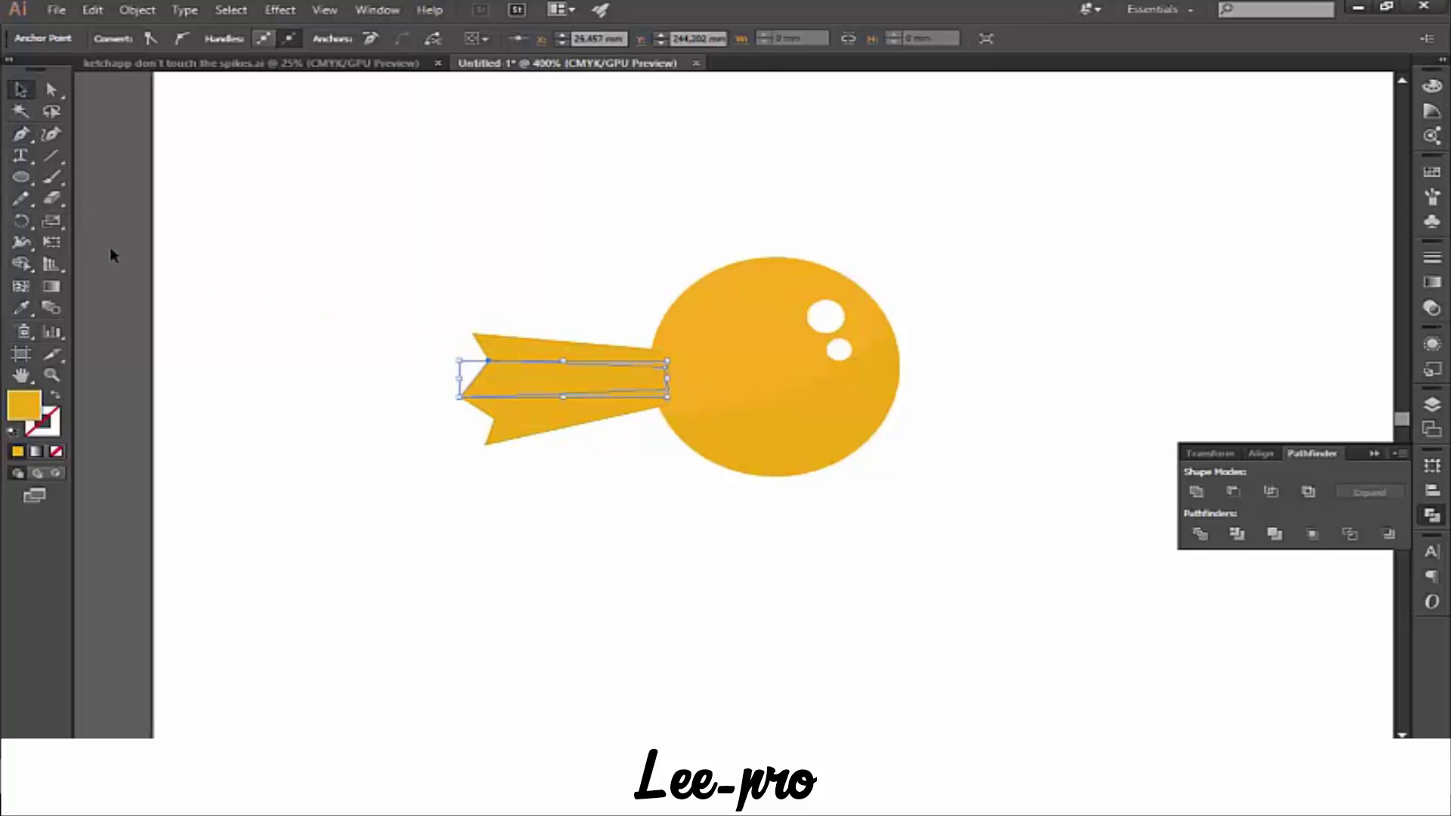
left_click(199, 315)
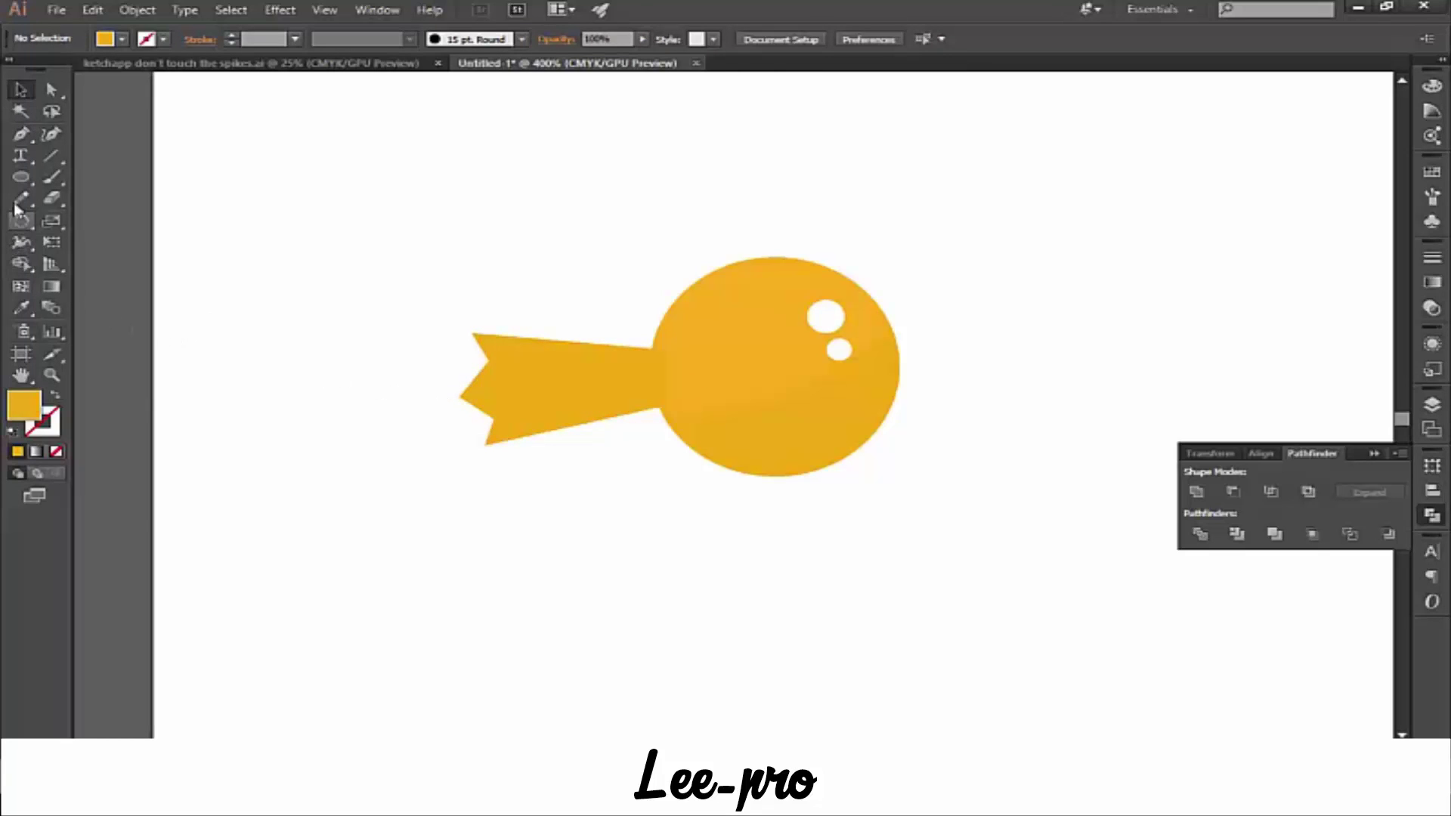
- Draw a triangle facet from the tail's left tip to its lower notch
left_click(20, 134)
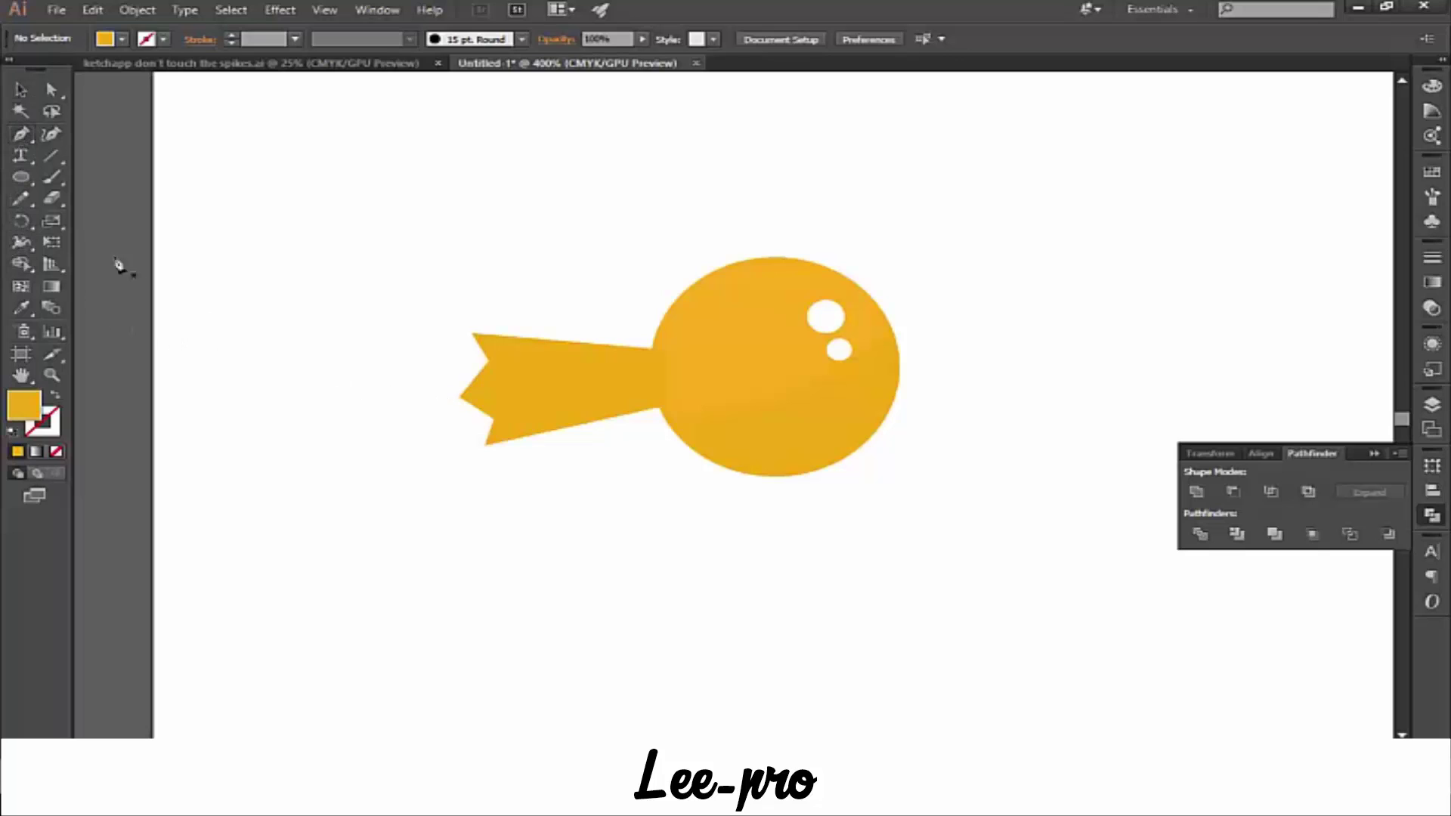
left_click(461, 396)
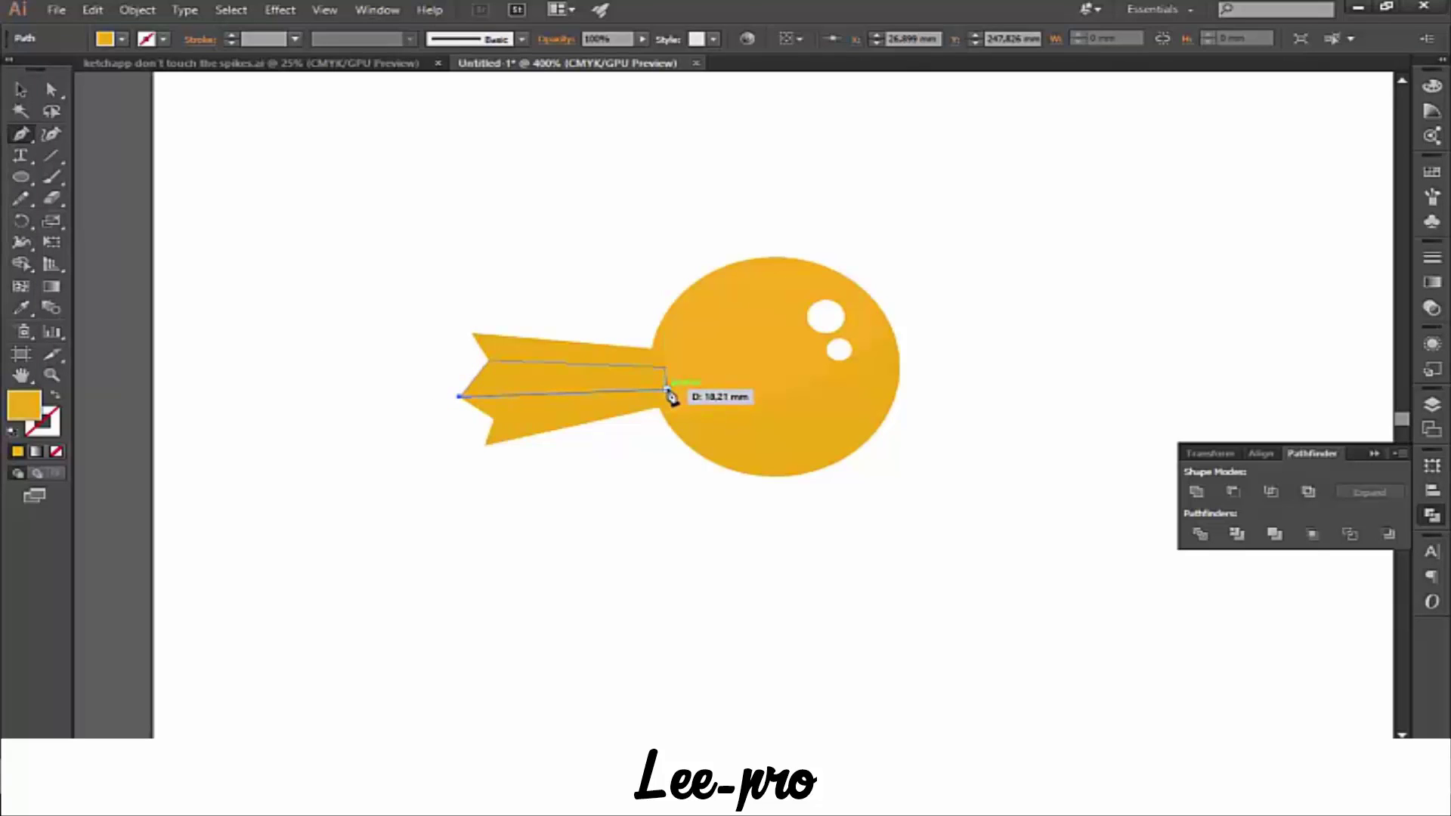
left_click(667, 391)
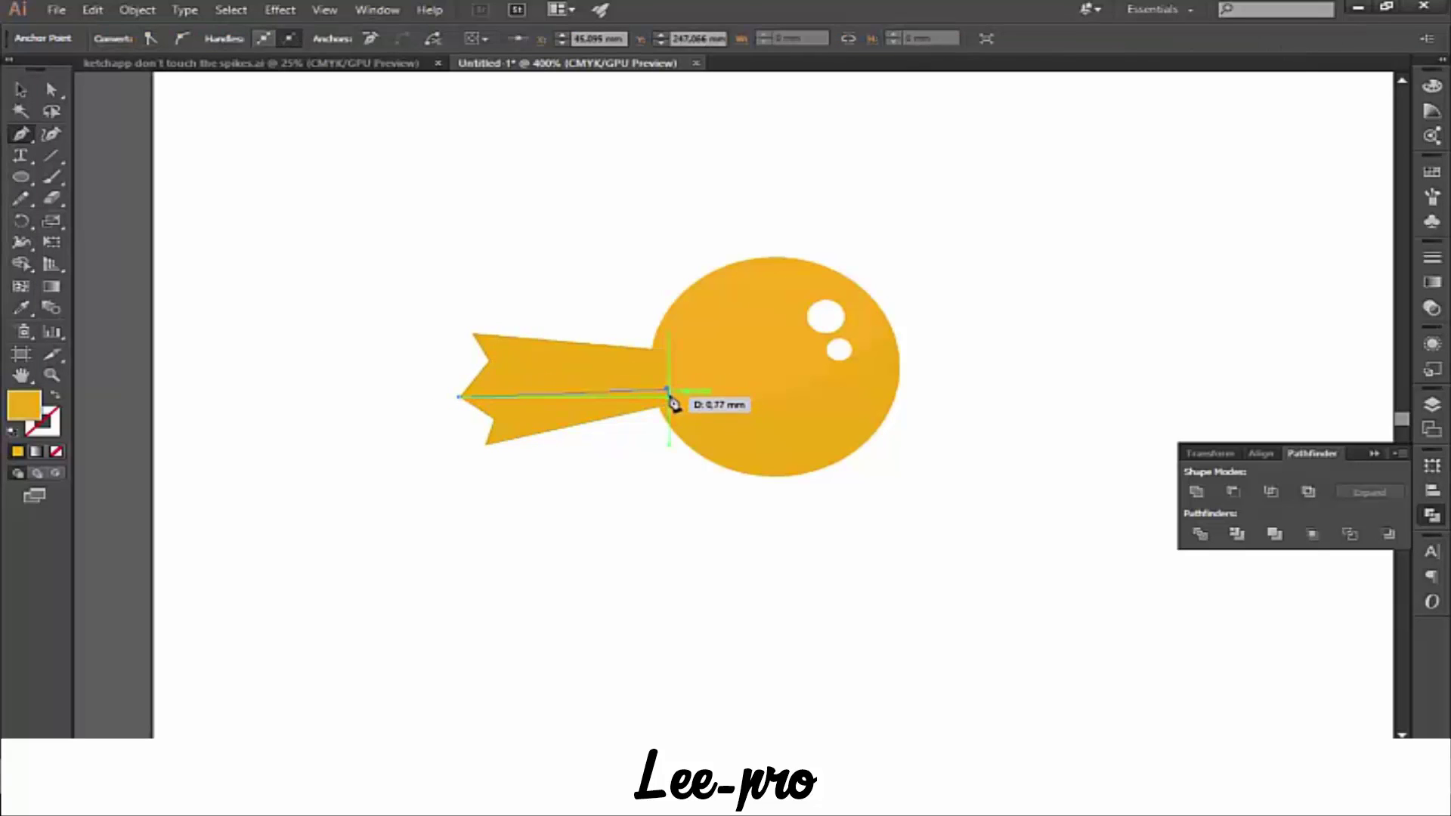
left_click(492, 418)
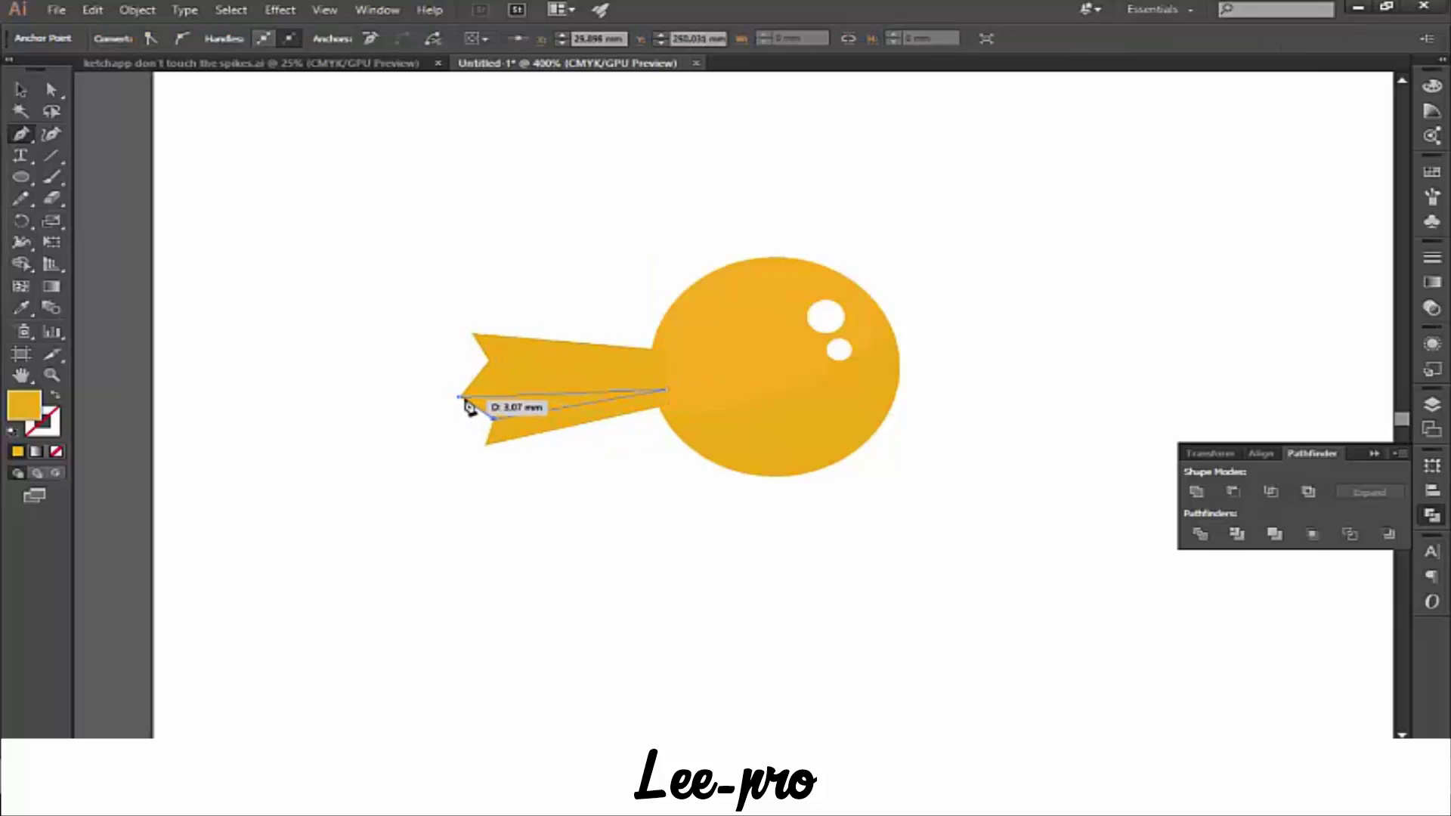
left_click(461, 397)
left_click(20, 89)
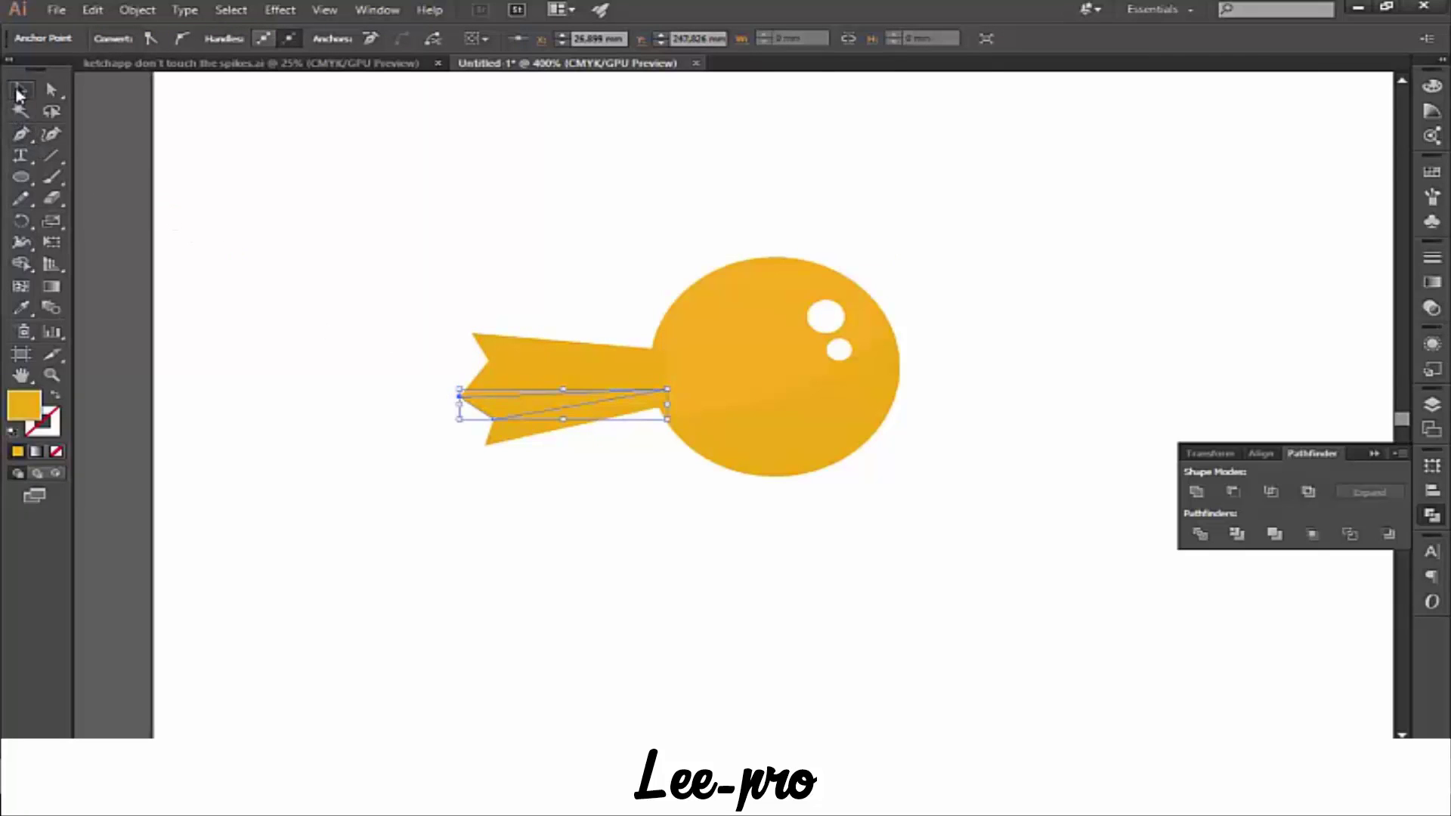
left_click(215, 210)
- Draw a curved sliver along the tail's lower edge
left_click(21, 136)
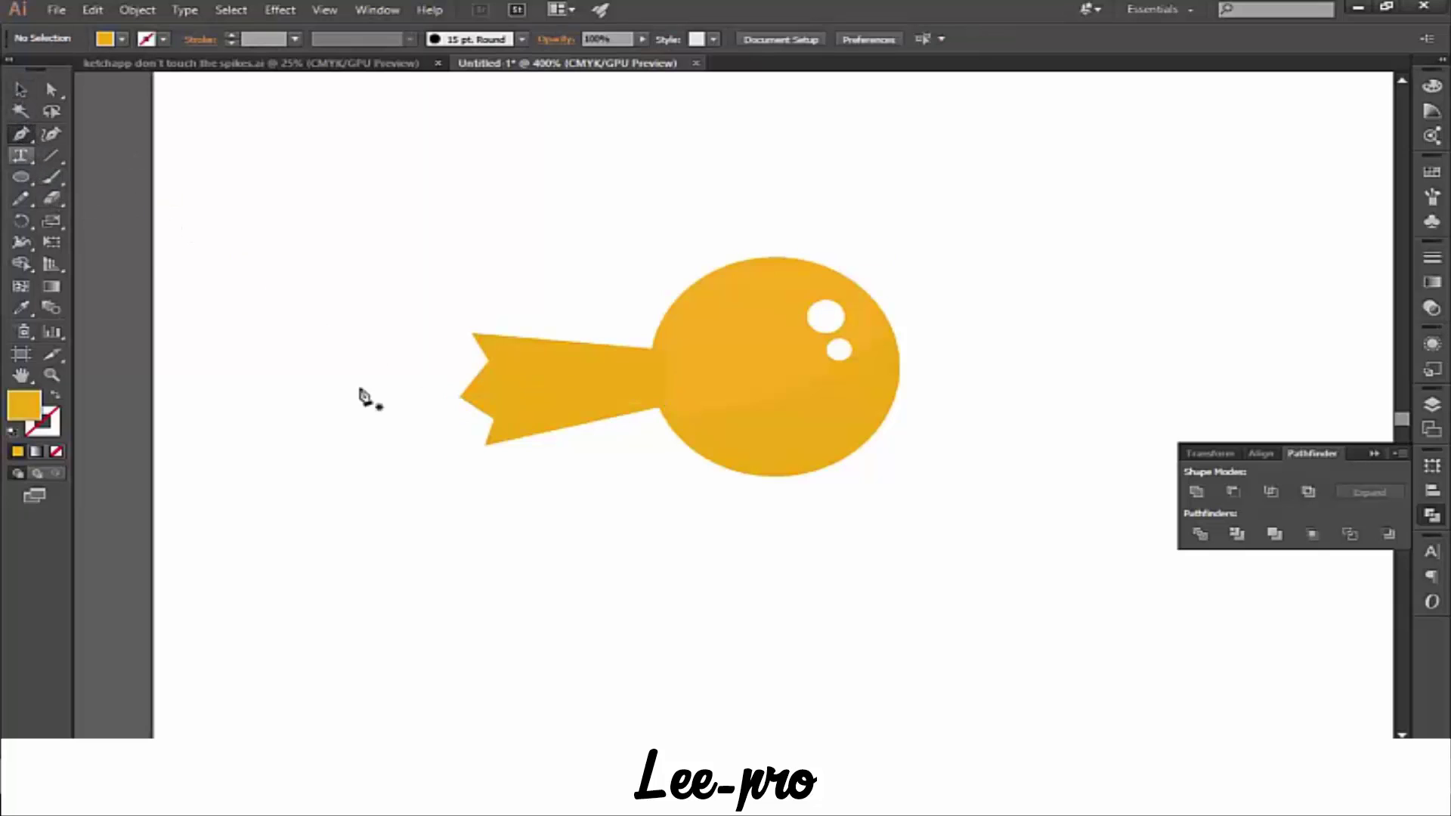
left_click(493, 418)
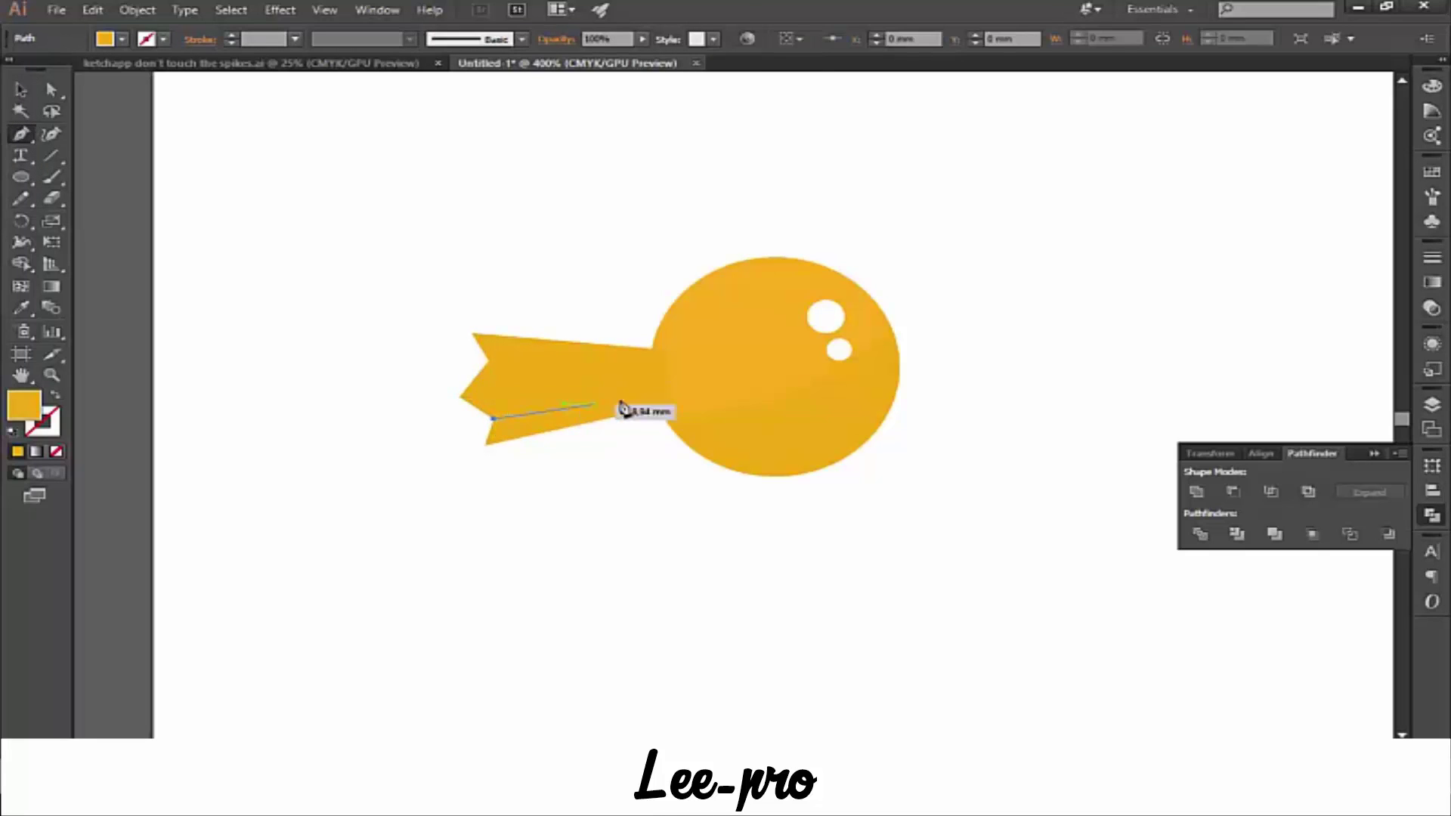
left_click_drag(666, 391, 668, 406)
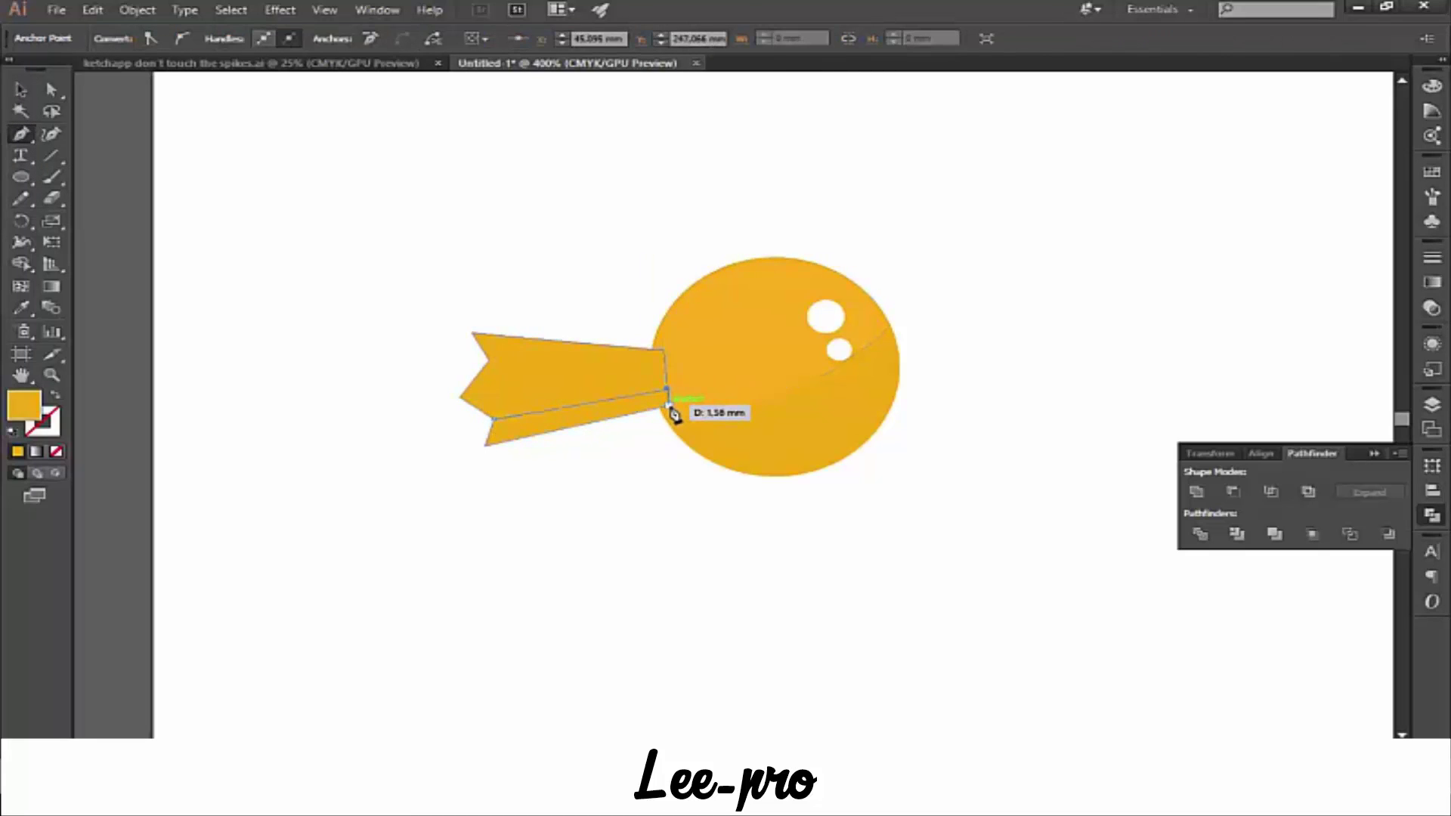
left_click_drag(486, 446, 498, 425)
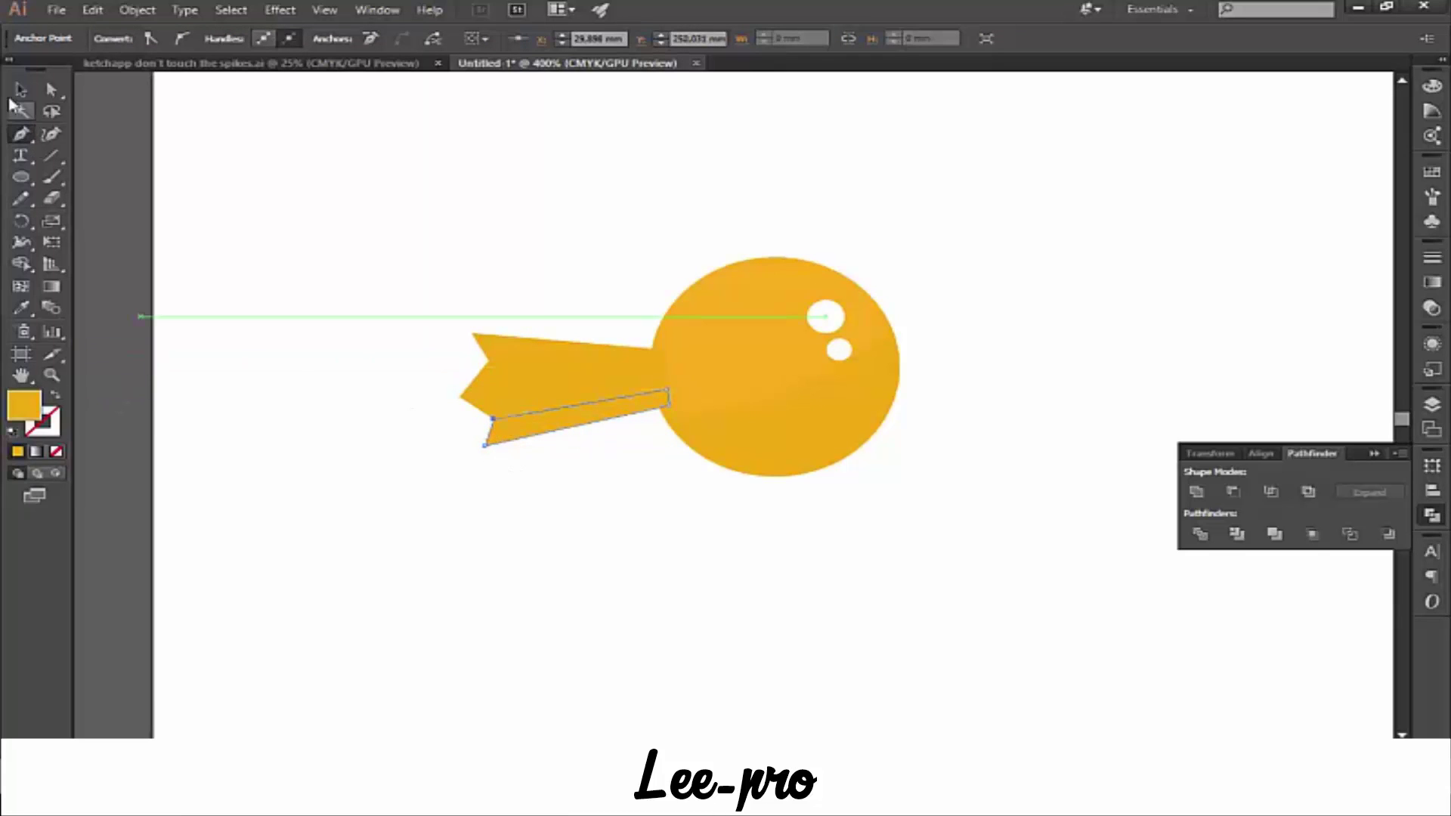
left_click(16, 93)
left_click(452, 393)
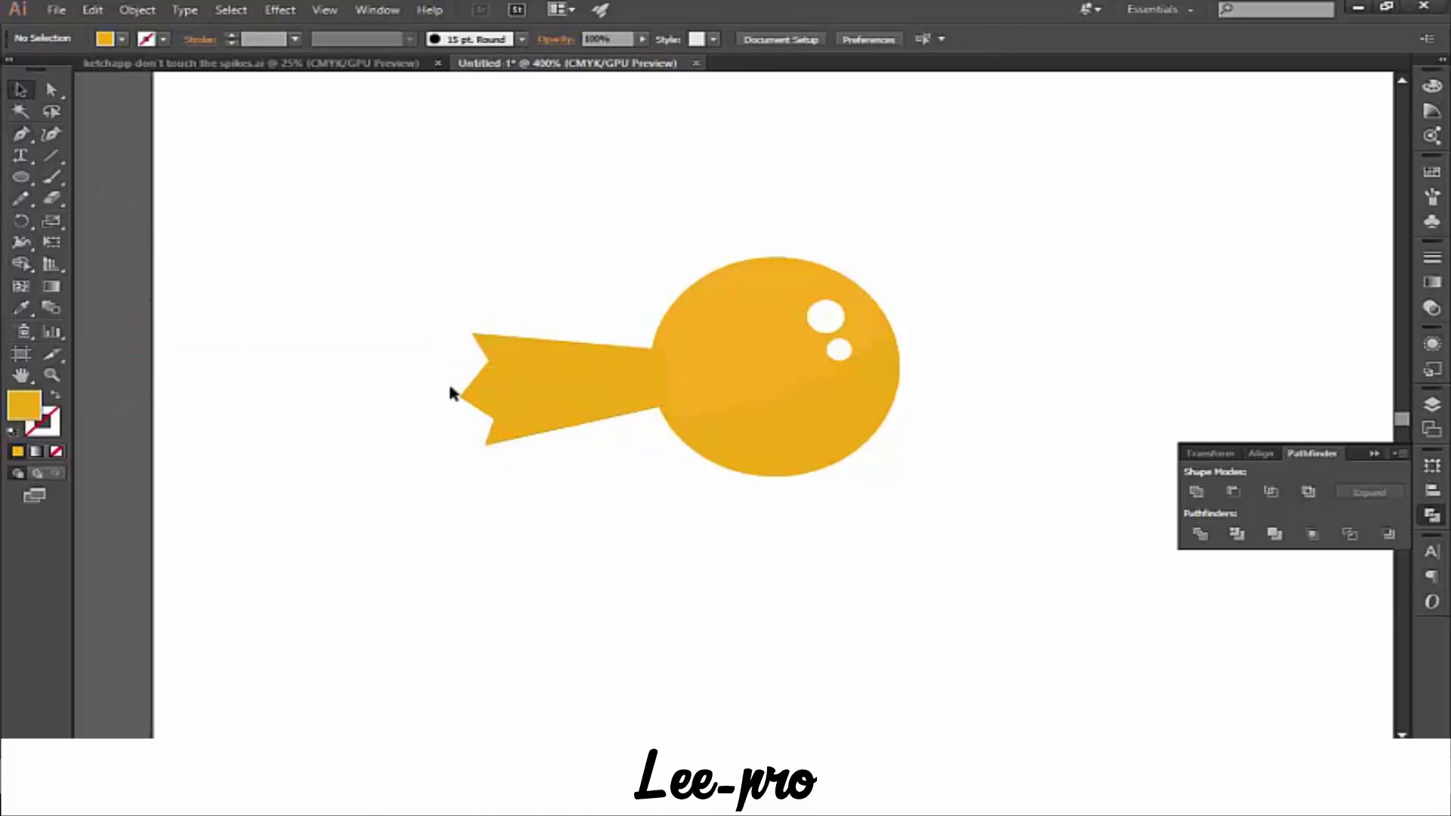
- Colour the tail slivers by sampling the ball's darker lower shade
left_click(520, 382)
key("a")
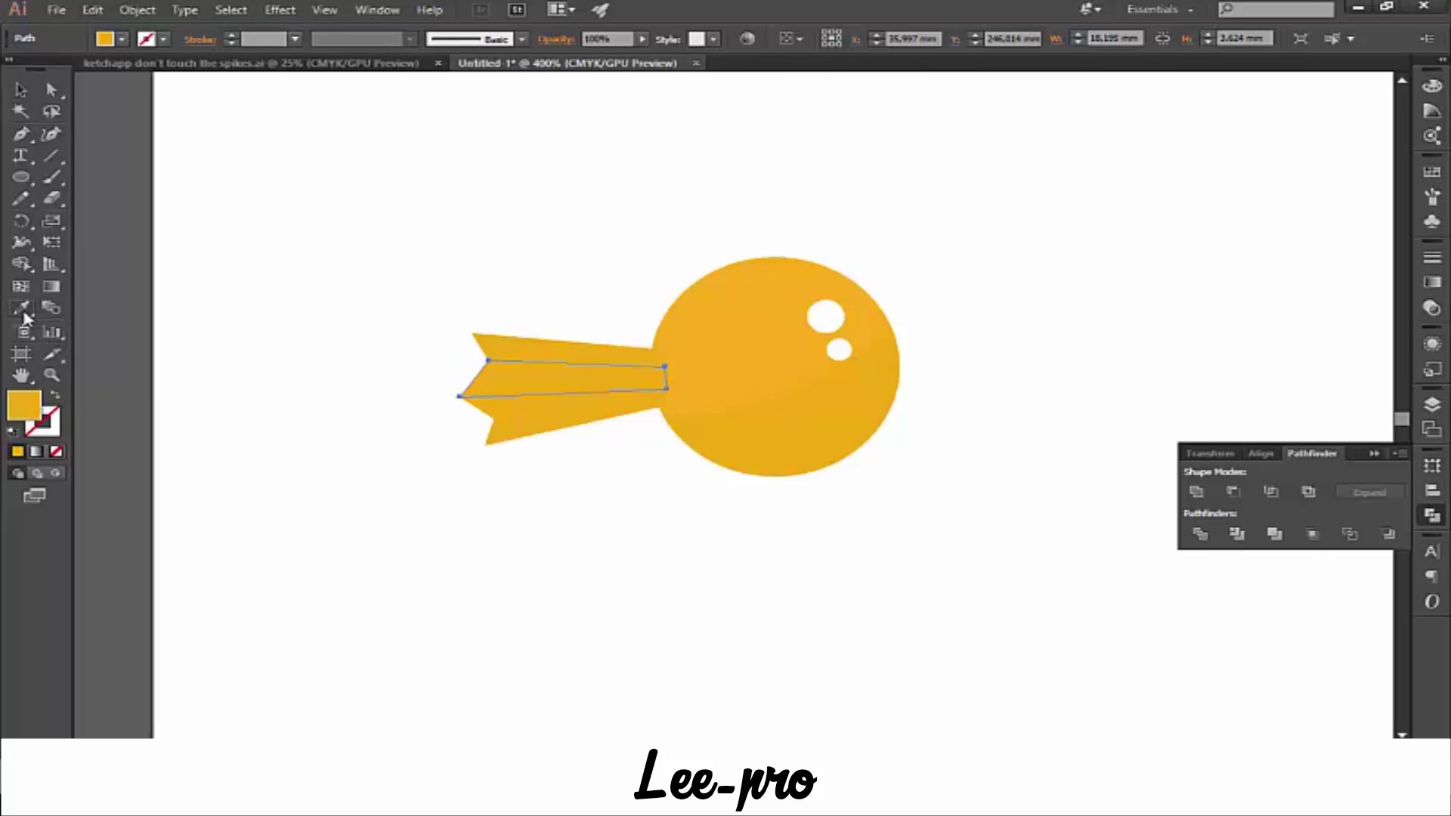
left_click(22, 310)
left_click(14, 91)
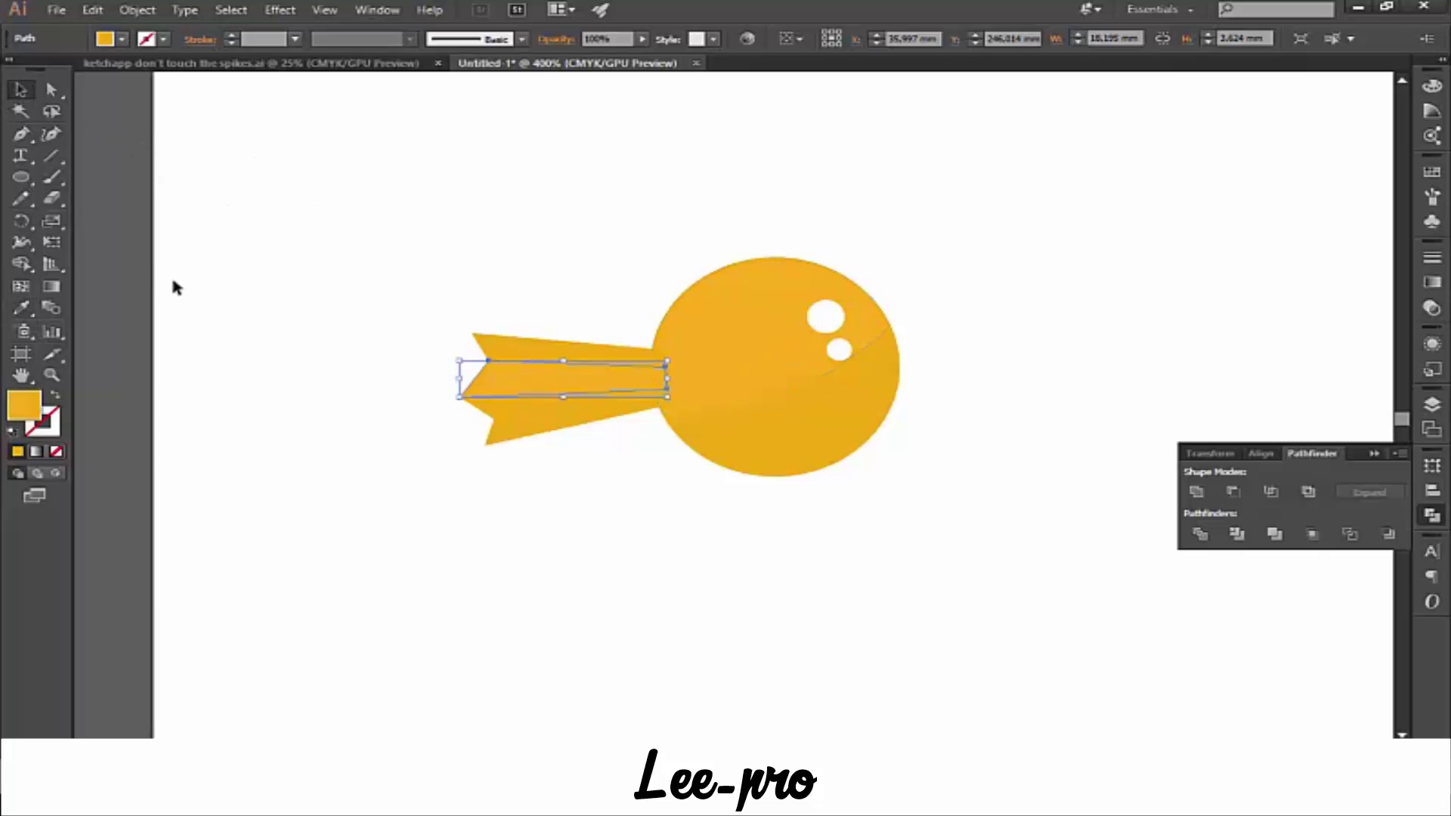
left_click_drag(480, 383, 509, 431)
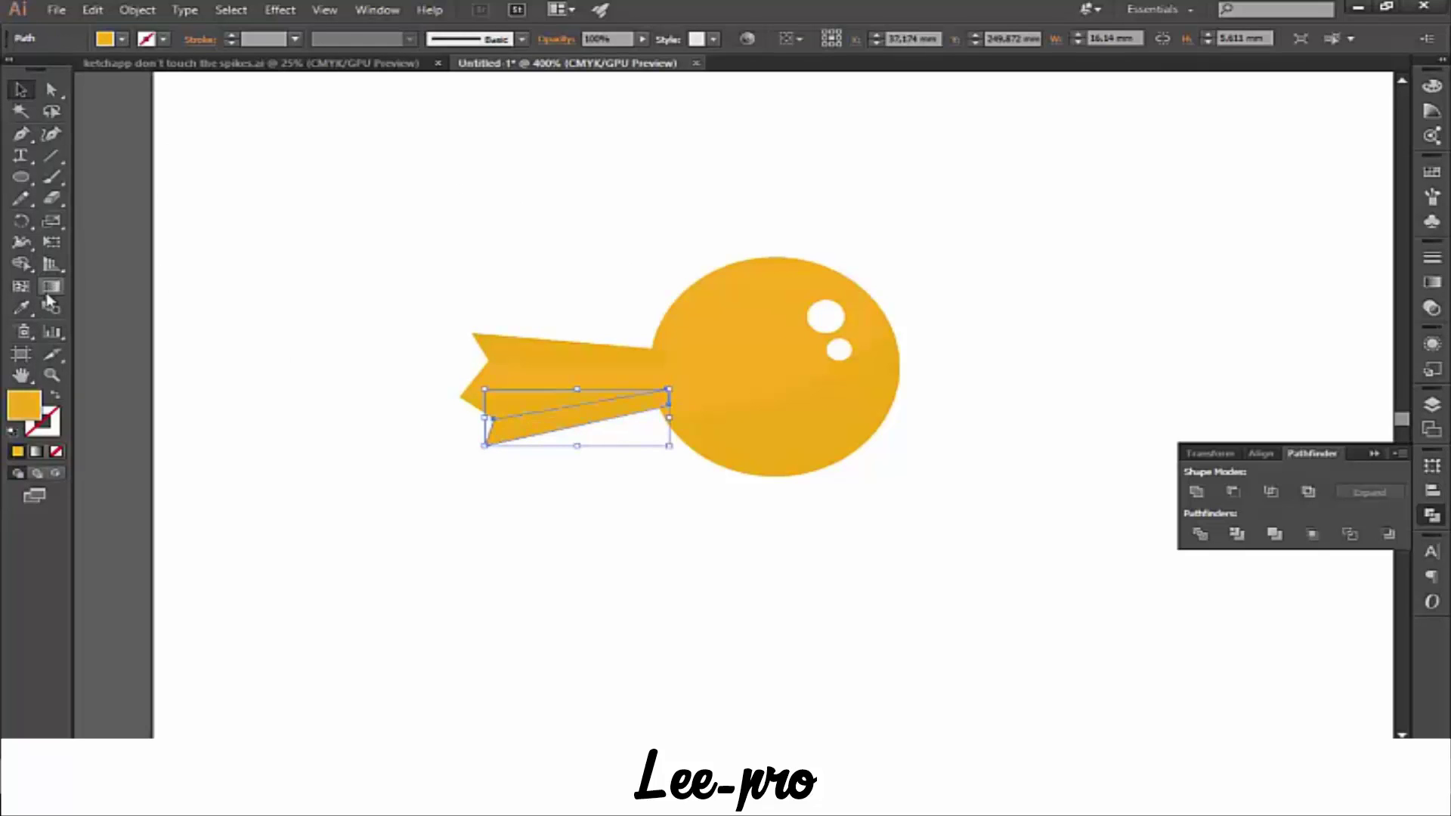
left_click(20, 311)
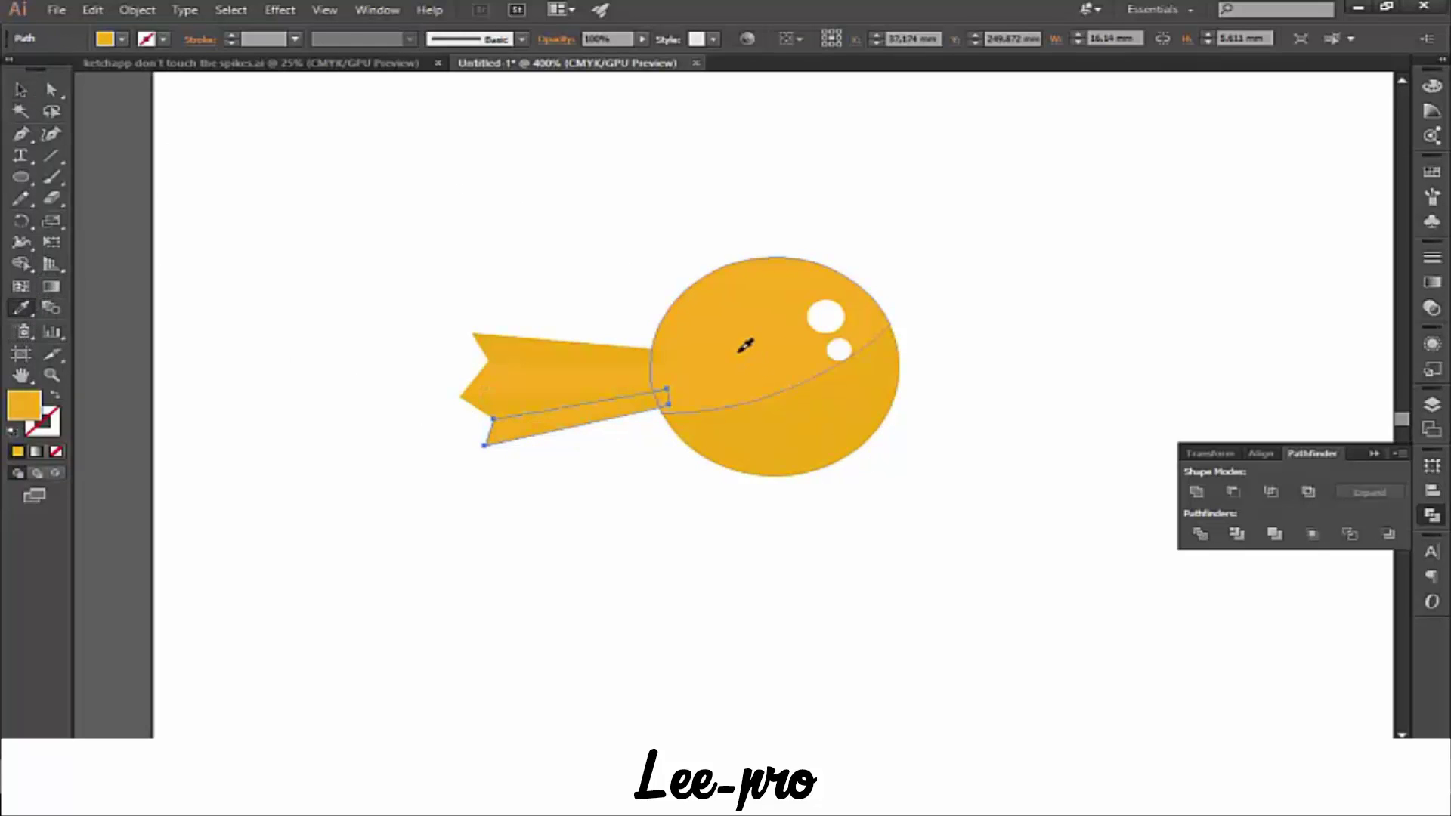
key("v")
left_click(297, 322)
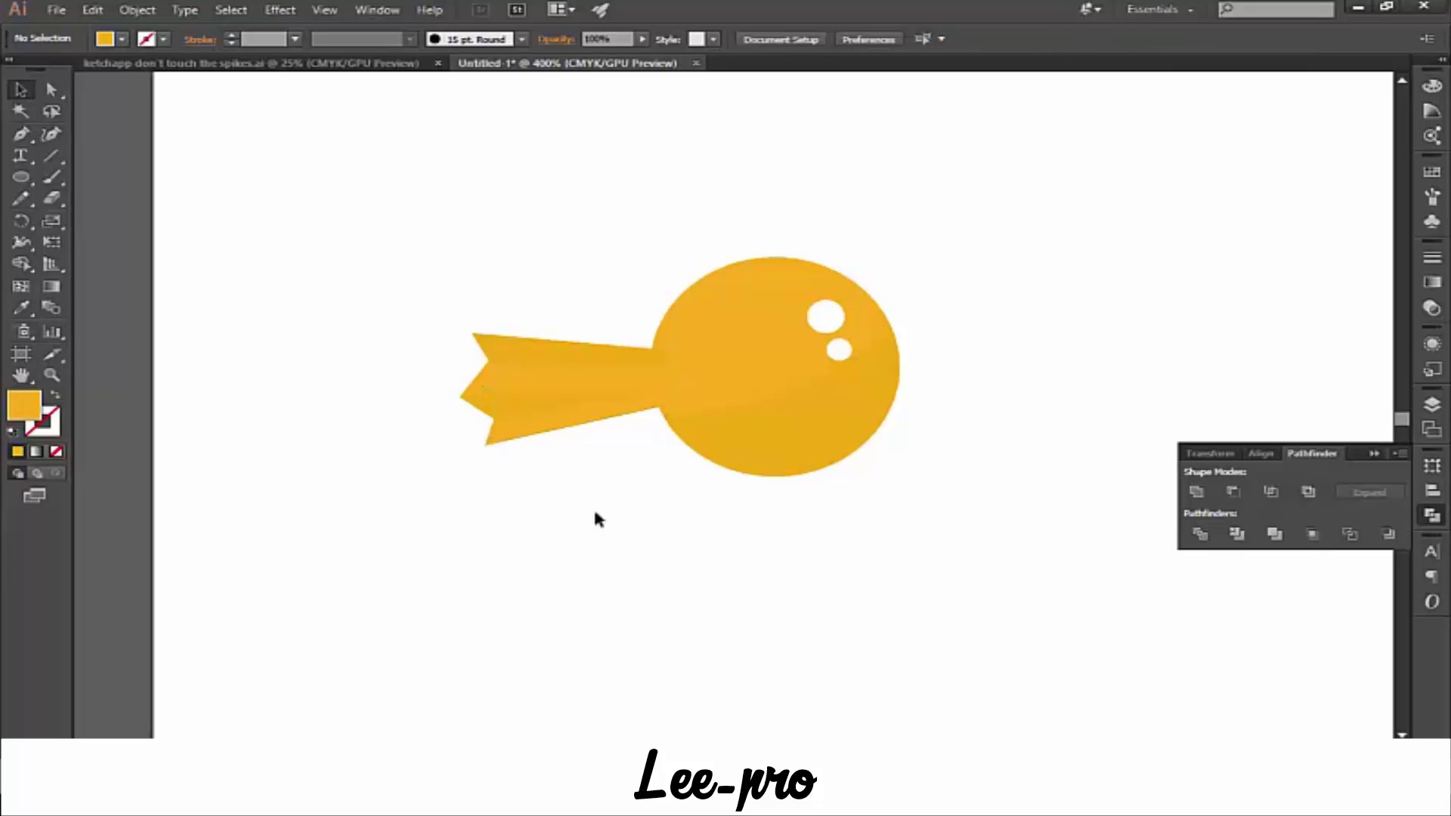
left_click_drag(594, 514, 538, 284)
- Group the tail pieces and send the group to the back
right_click(556, 344)
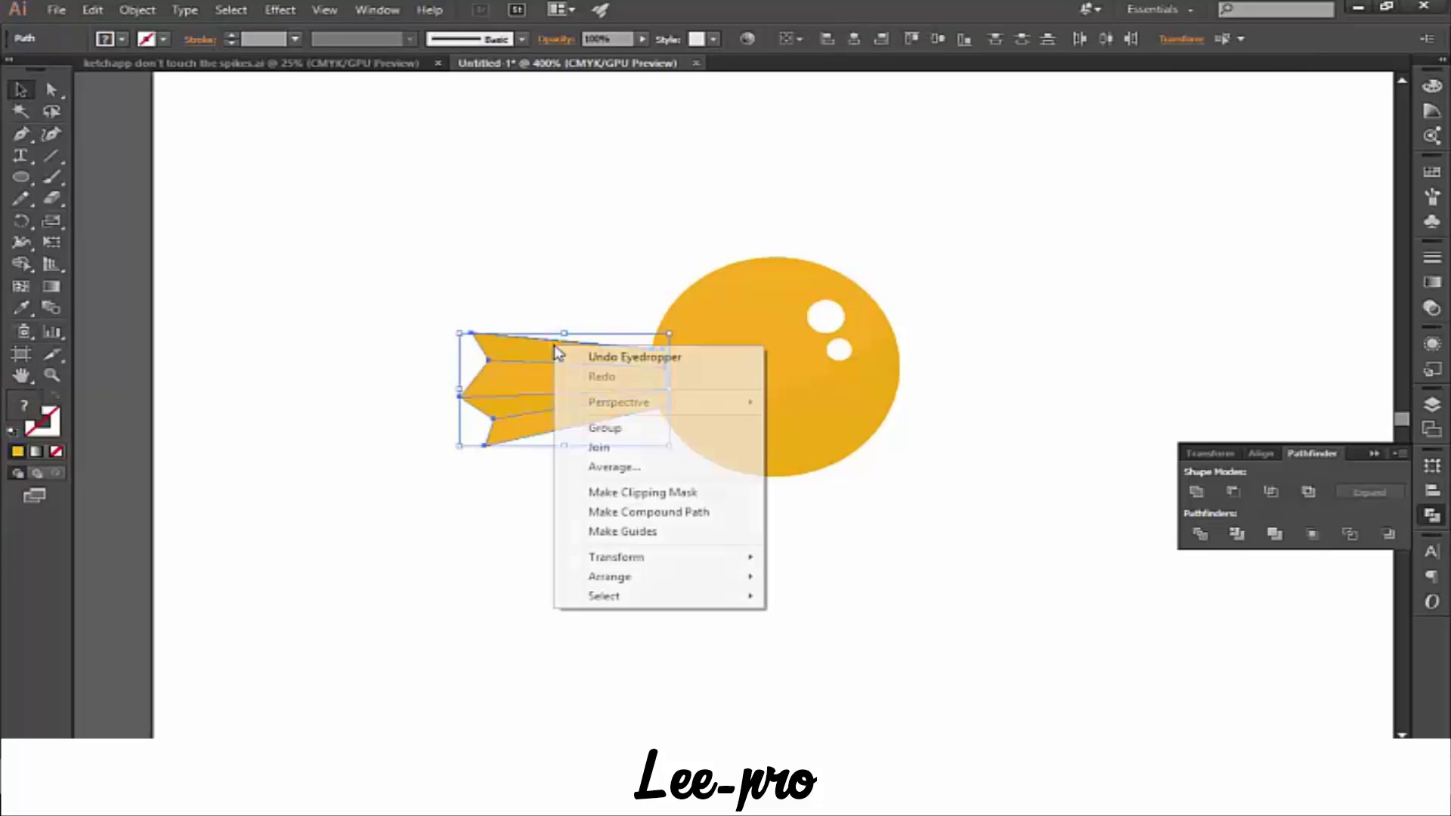
left_click(598, 428)
right_click(577, 410)
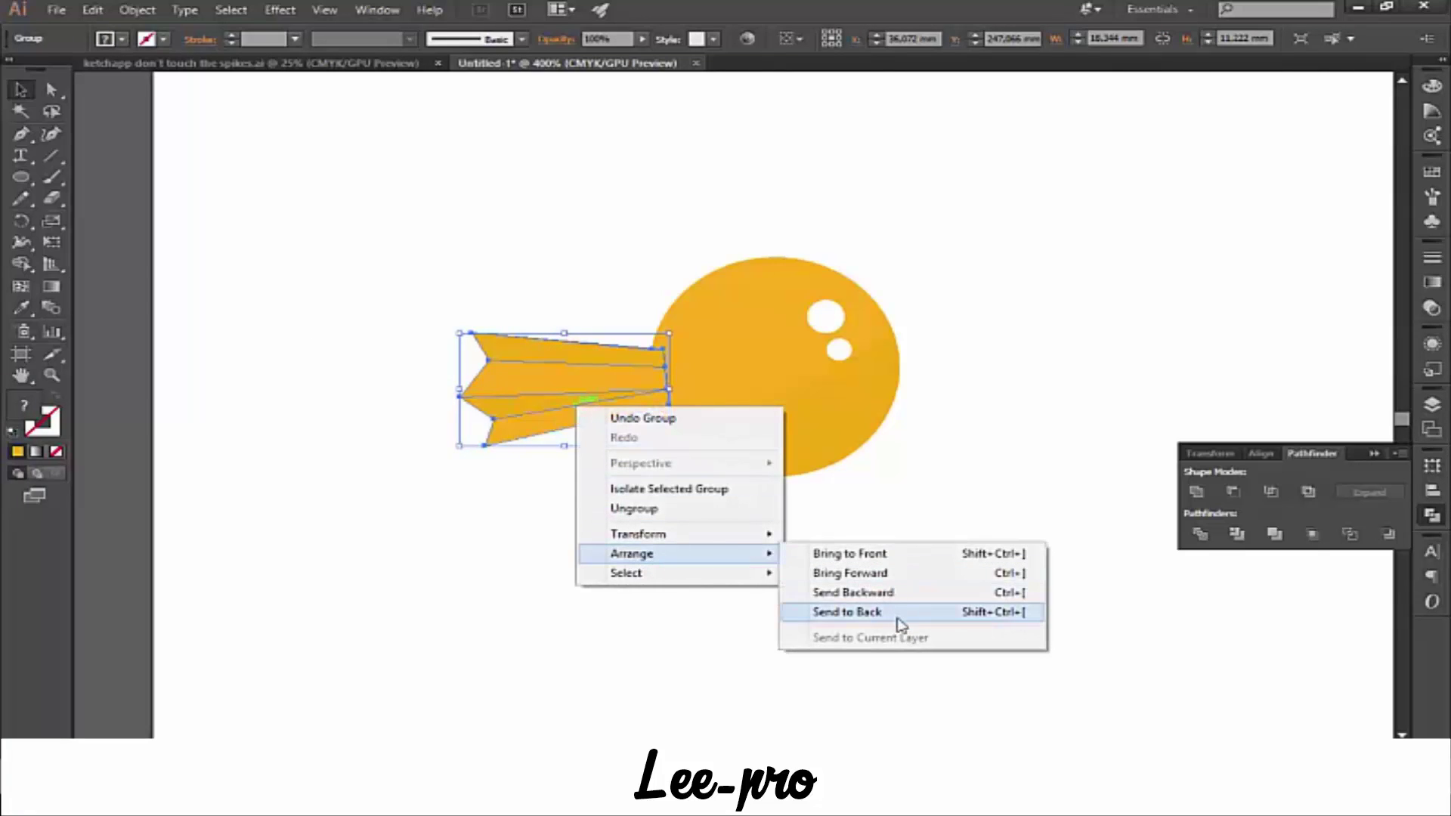
left_click(899, 617)
left_click(603, 496)
- Cancel the accidental document close and undo the stray tail-group move
left_click_drag(568, 444, 564, 428)
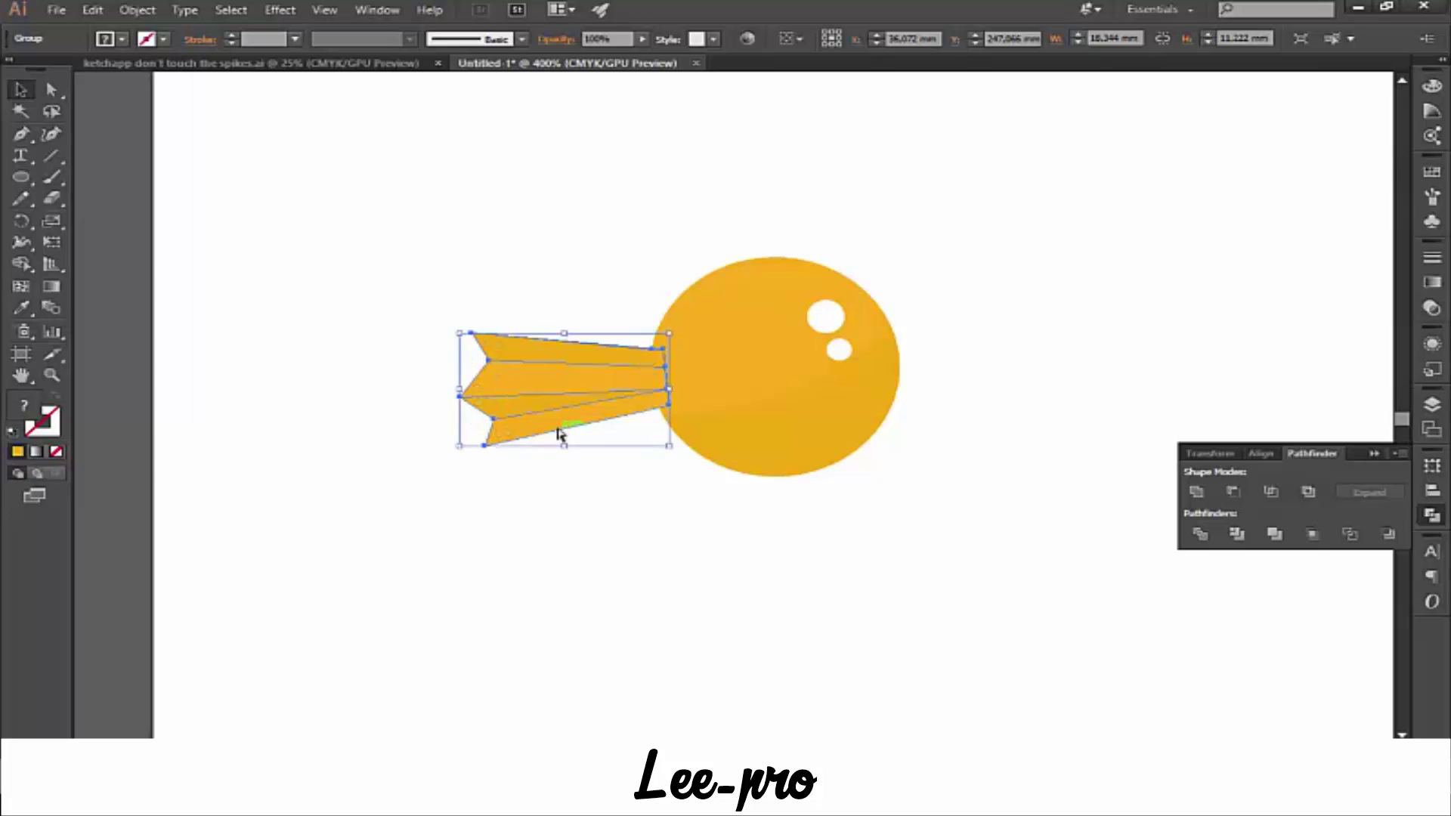
left_click_drag(535, 431, 982, 563)
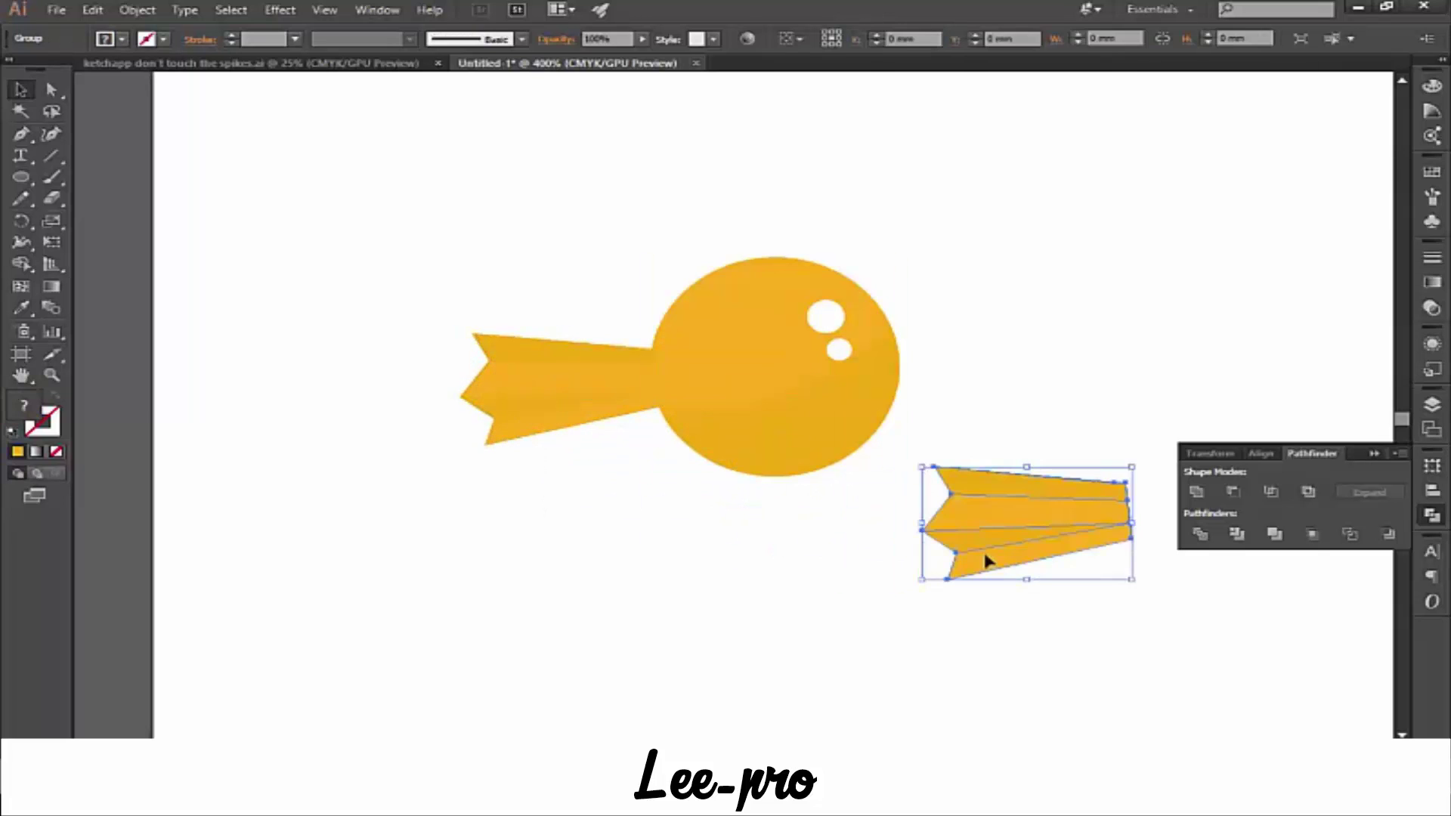
right_click(986, 556)
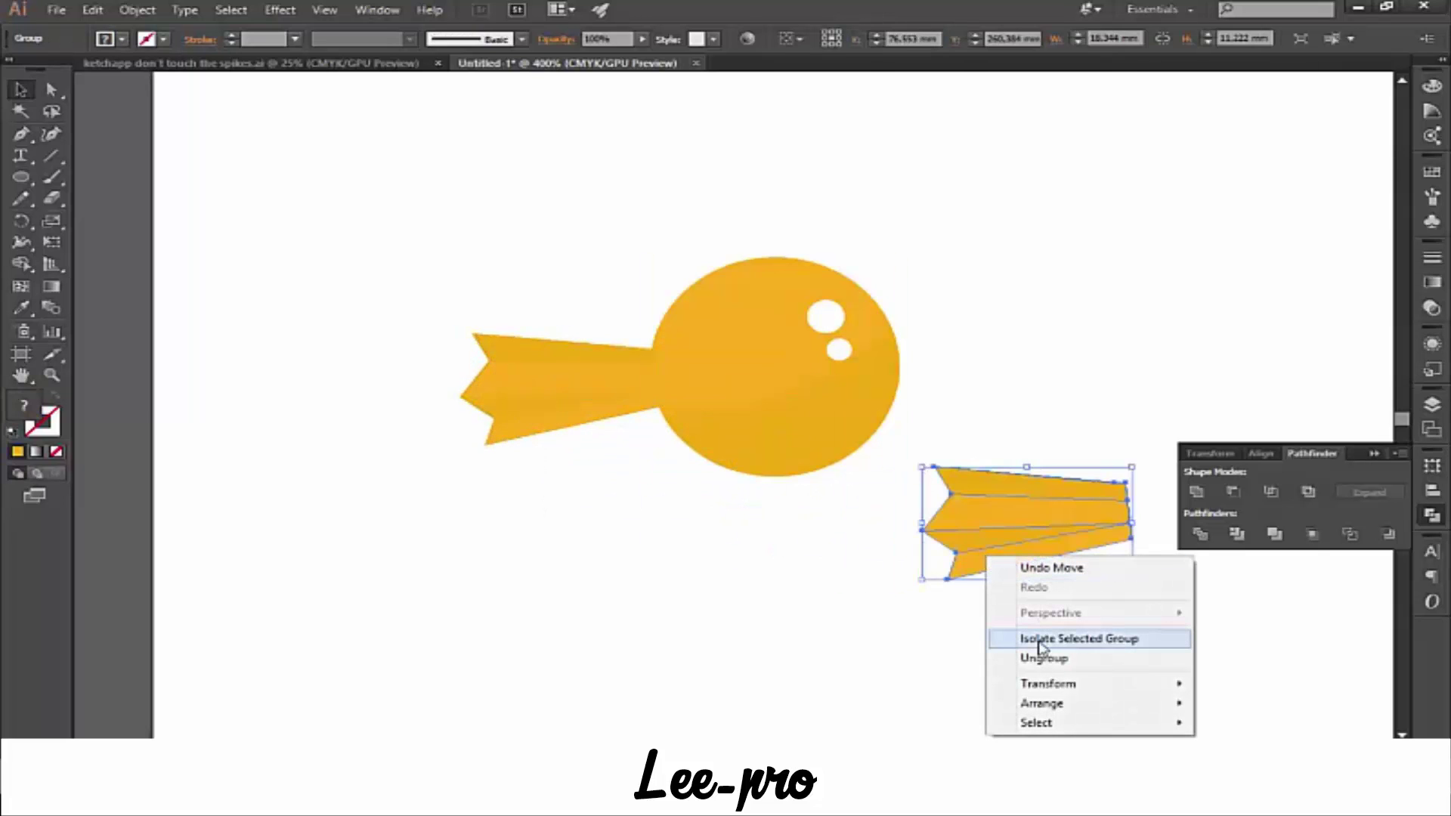
left_click(807, 568)
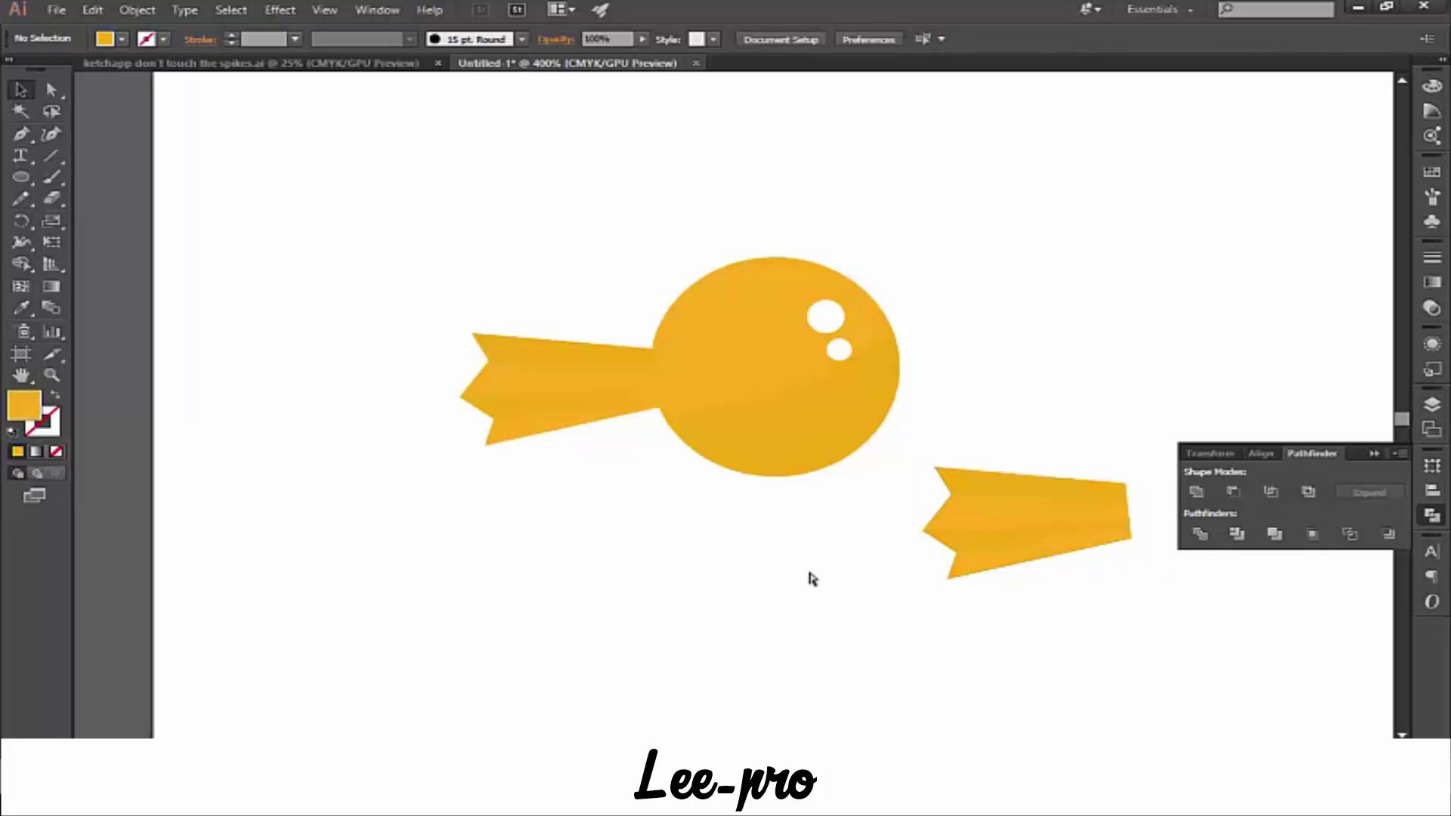
key("ctrl+w")
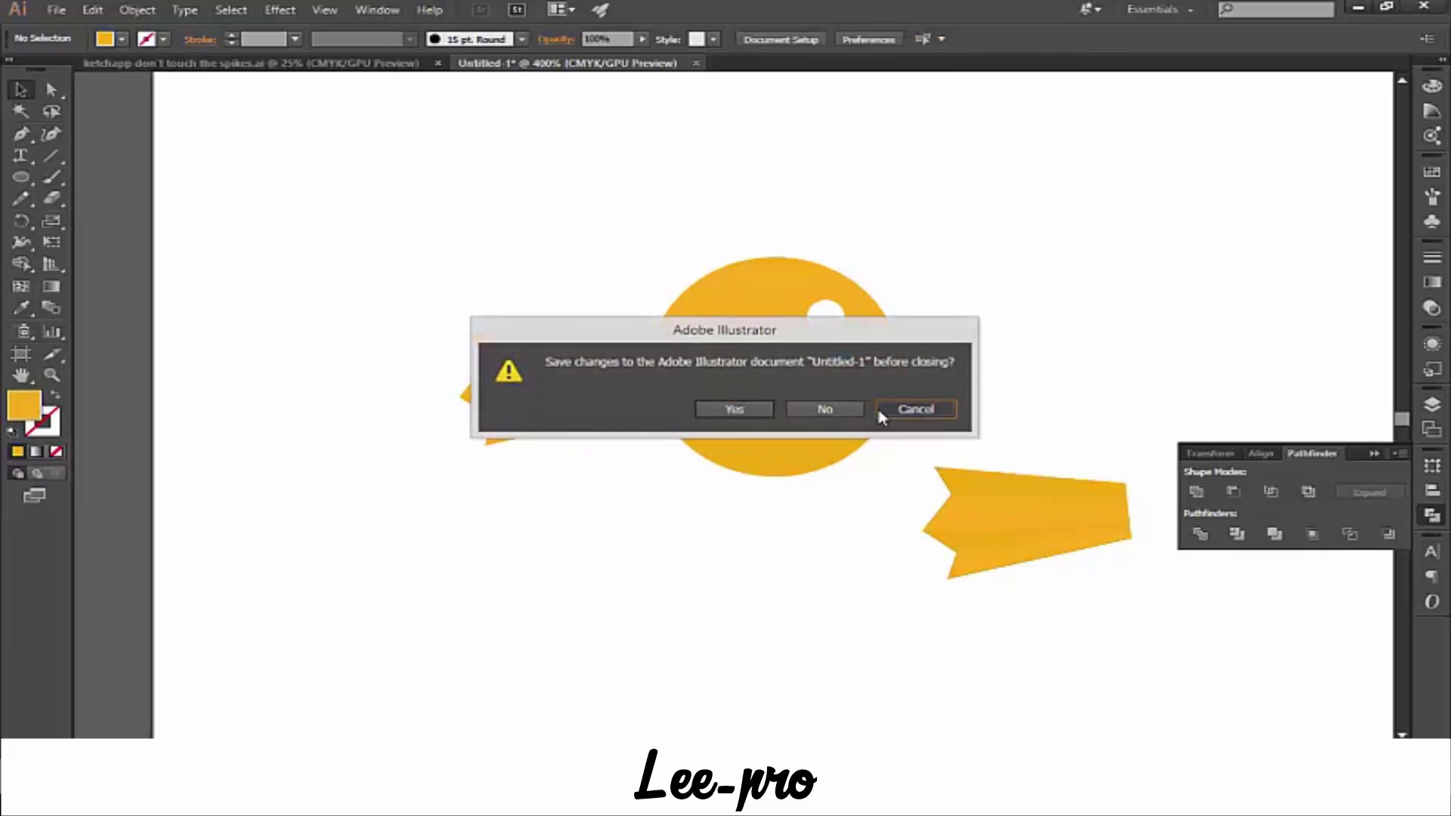
left_click(886, 413)
key("ctrl+z")
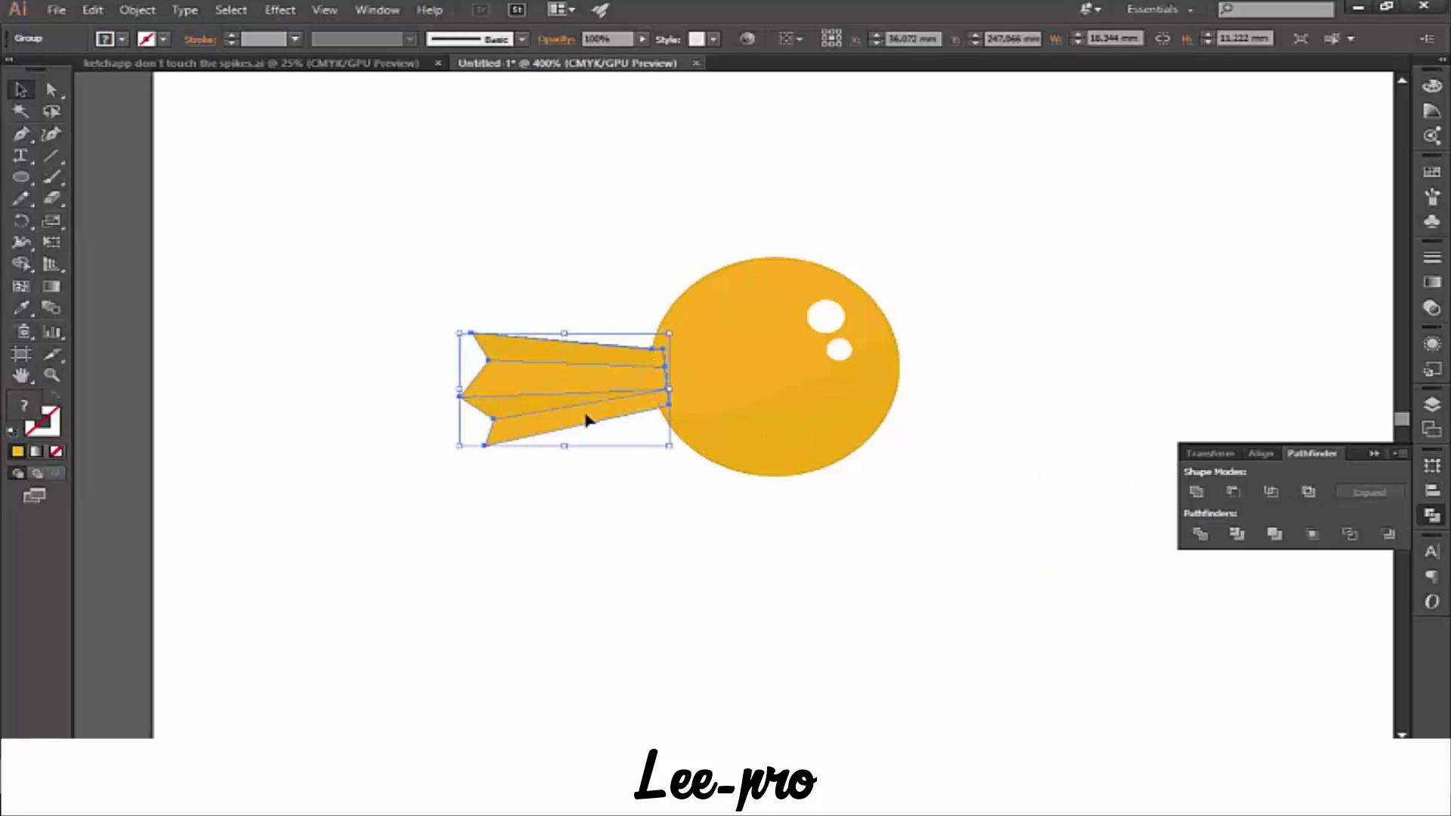
- Copy the notched wrapper tail, mirror it vertically, and butt it against the ball's right side
mouse_move(587, 420)
left_mouse_down()
mouse_move(869, 394)
mouse_move(1018, 415)
left_mouse_up()
right_click(1017, 416)
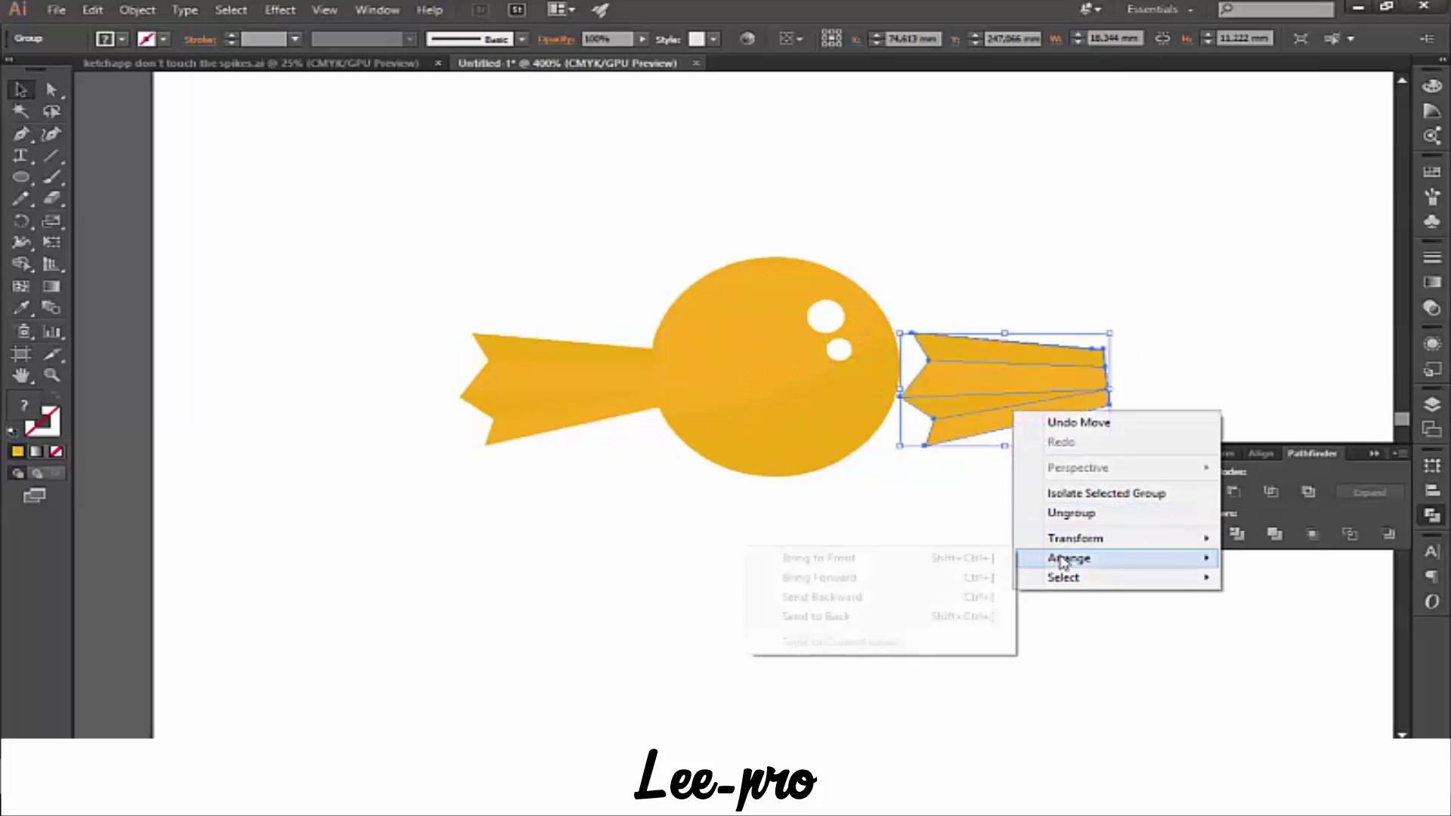
mouse_move(1075, 538)
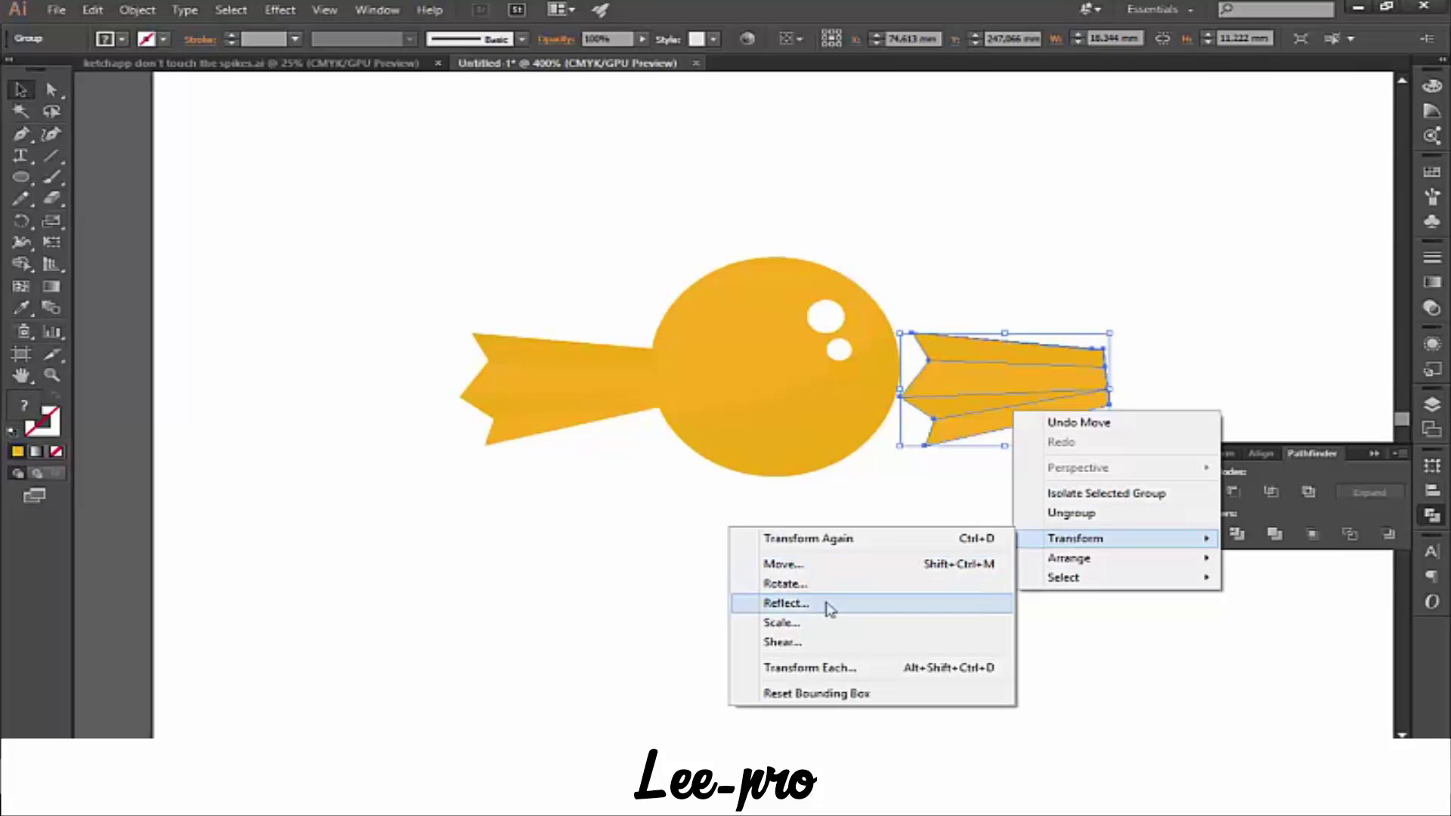
left_click(786, 609)
left_click(770, 487)
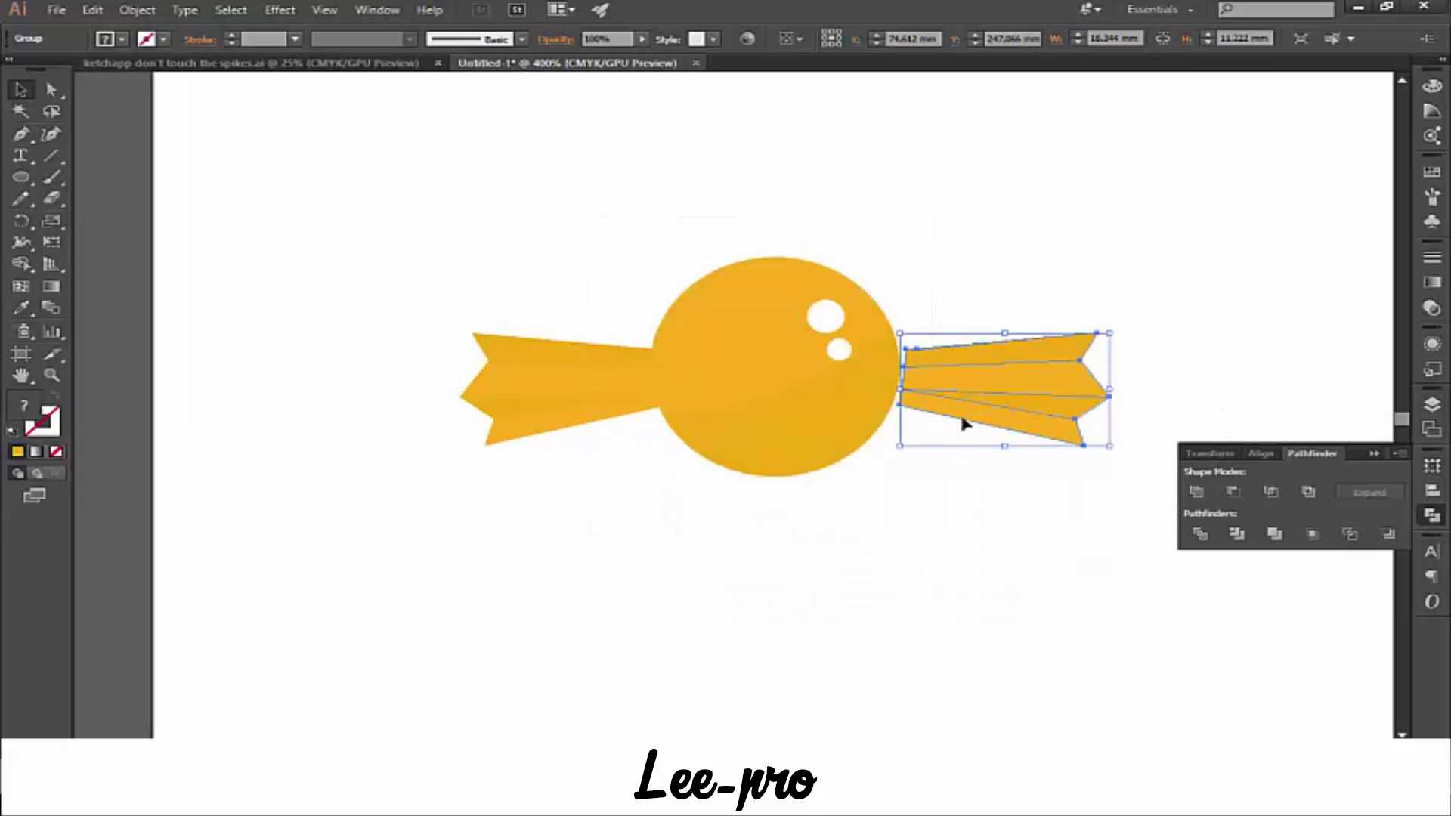
left_click_drag(963, 423, 951, 424)
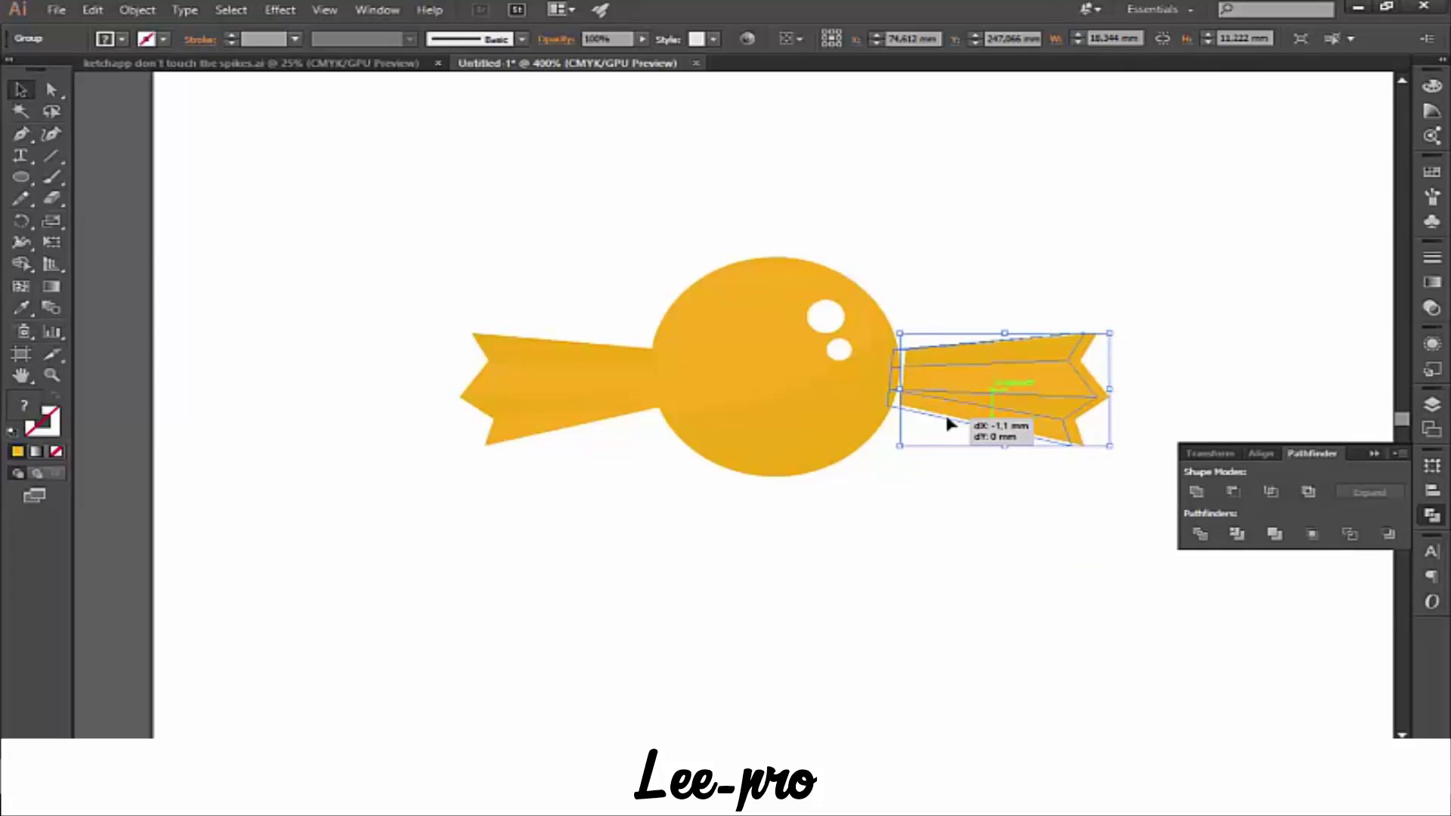
left_click(918, 521)
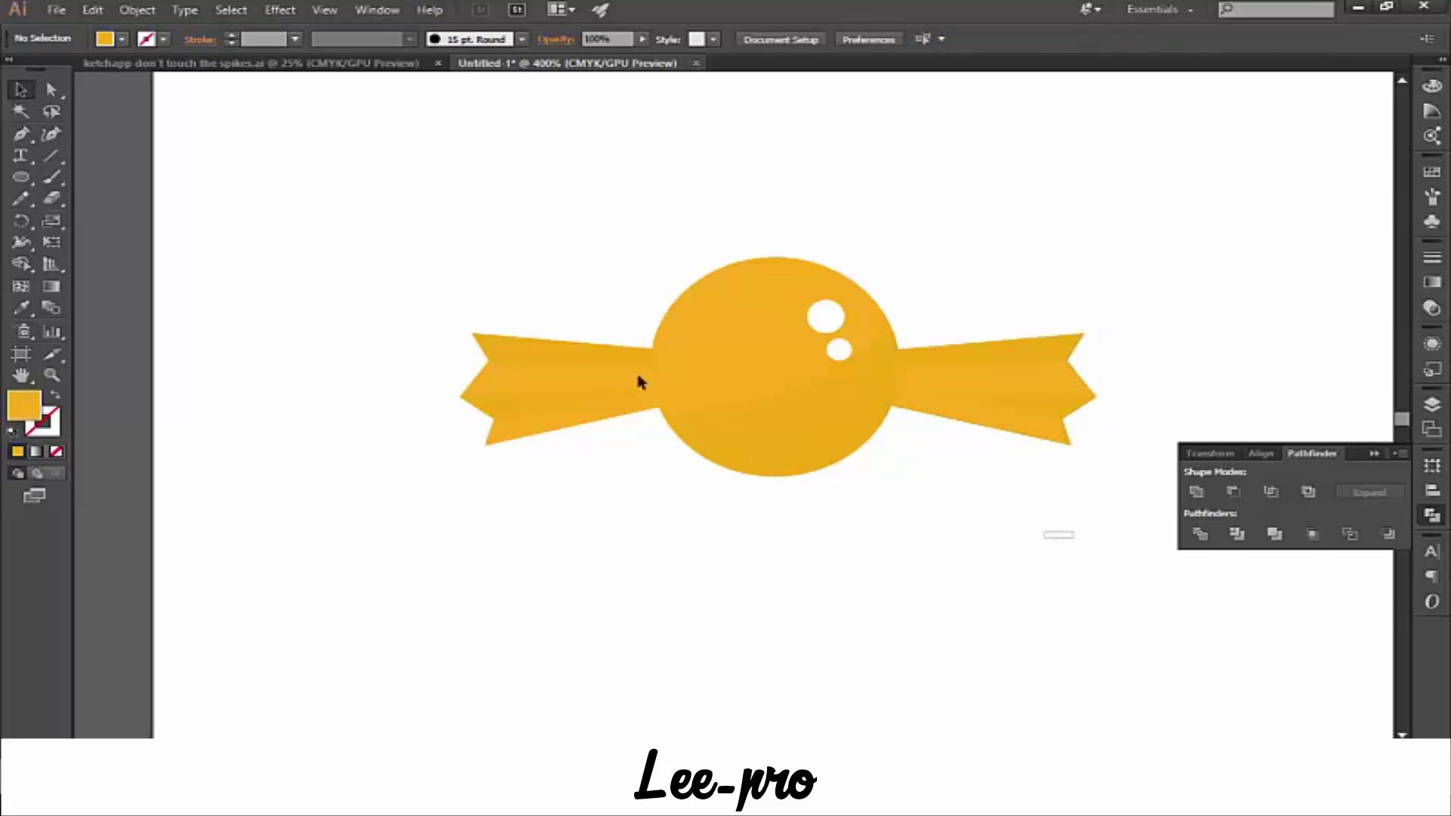
- Group all the candy parts and scale the candy down to a small size
key("ctrl+a")
right_click(669, 355)
left_click(710, 433)
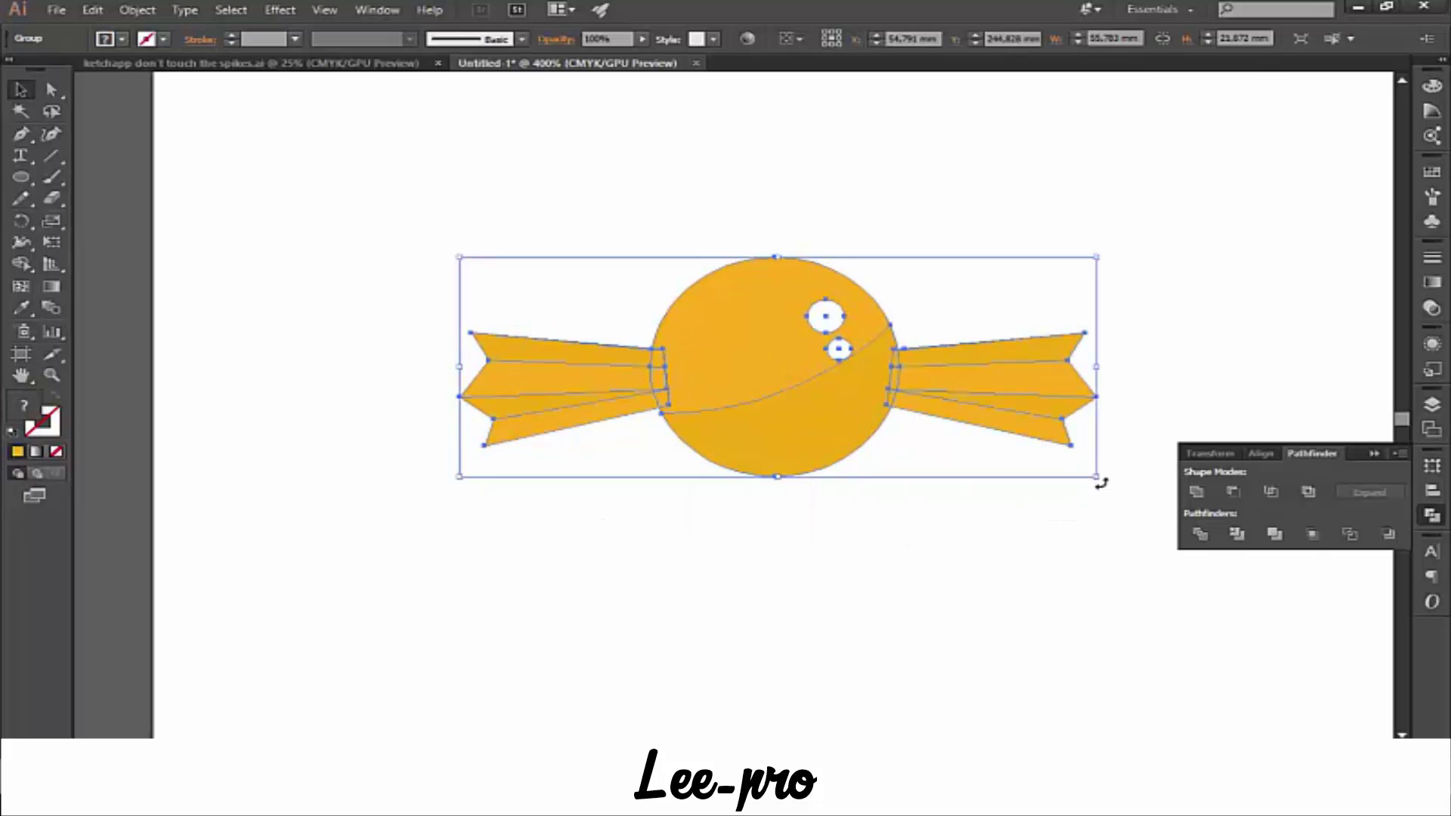
left_click_drag(1097, 477, 1034, 455)
left_click(1069, 486)
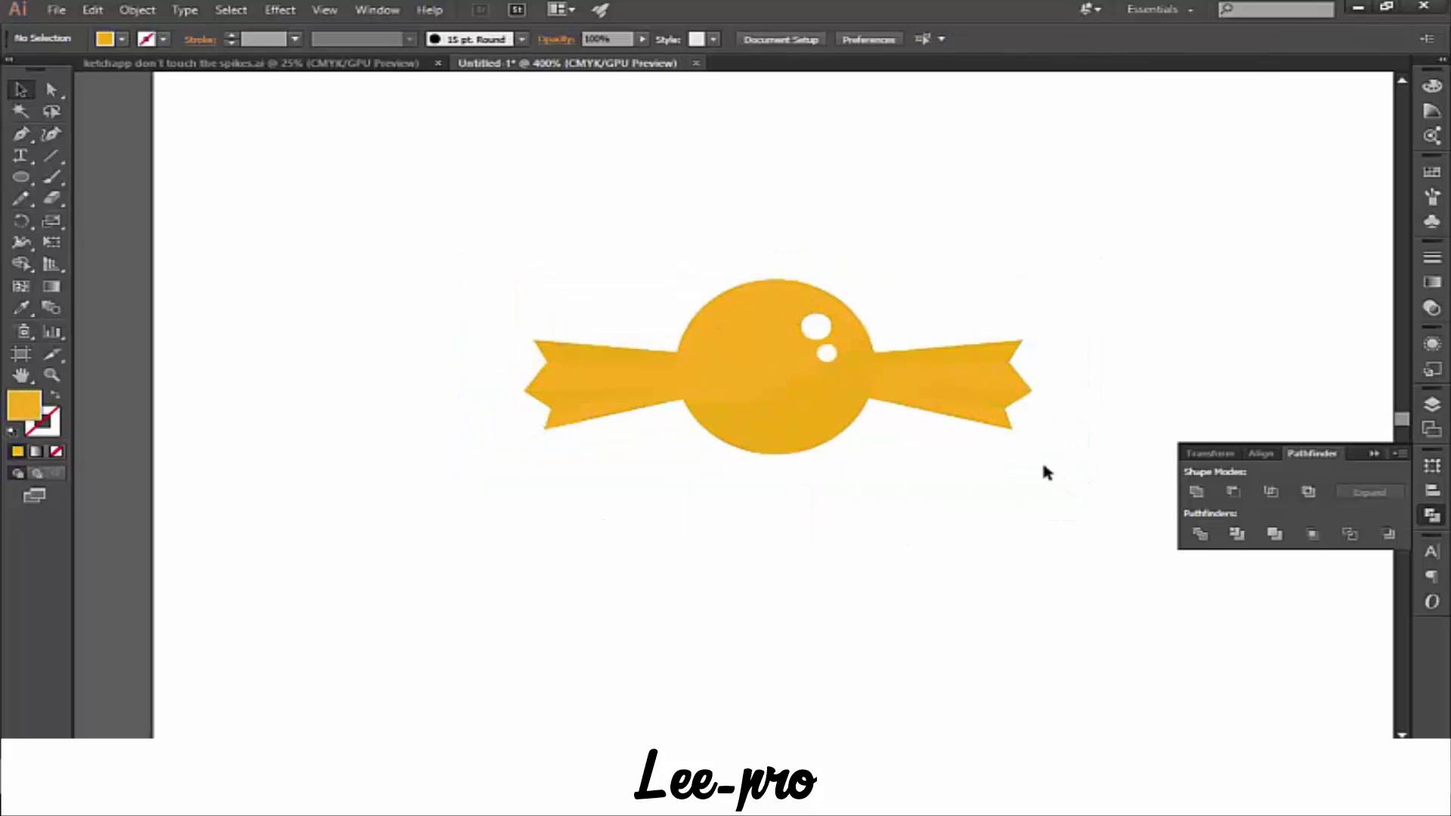
left_click(990, 428)
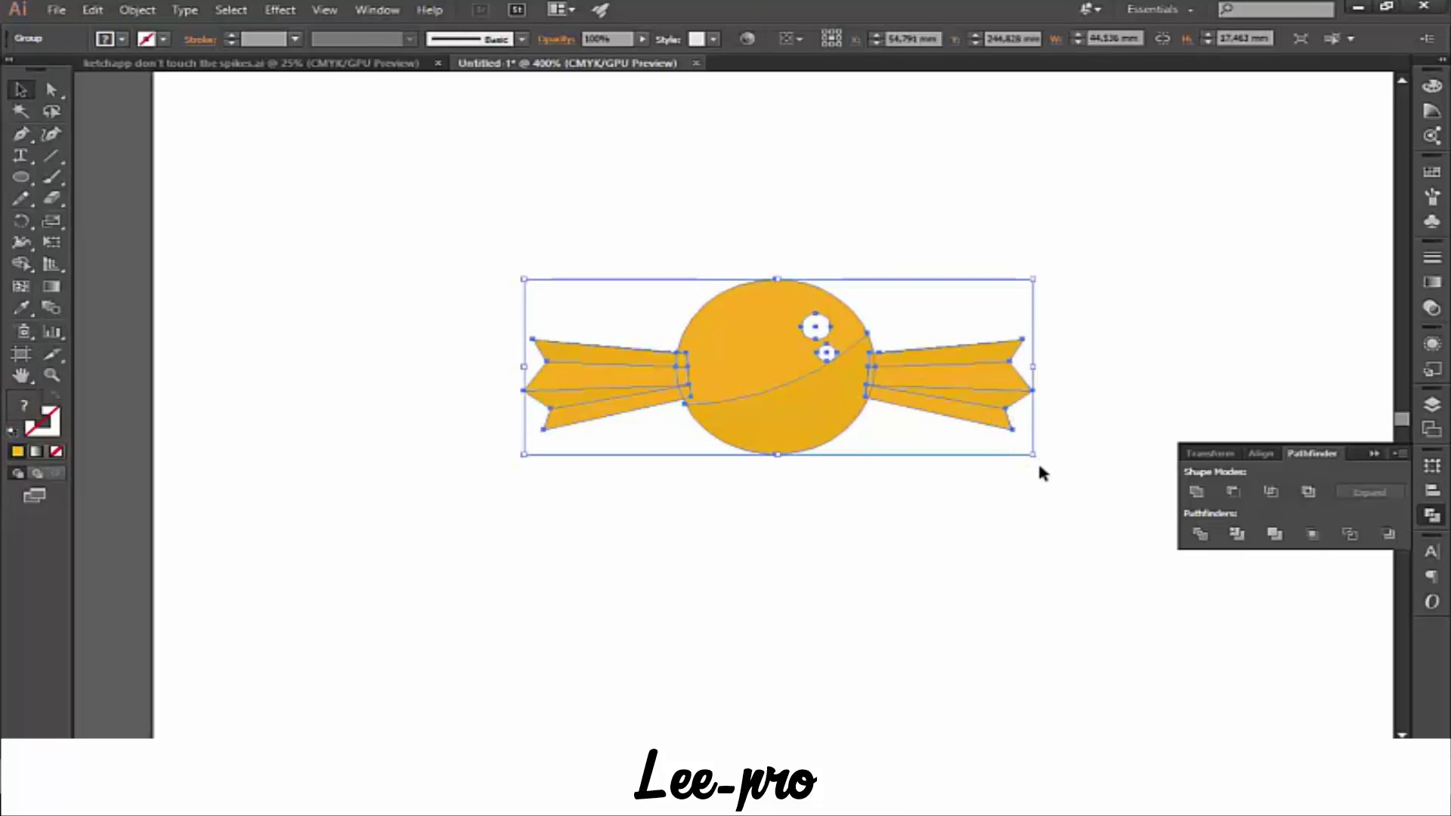
left_click_drag(1043, 463, 1057, 390)
key("ctrl+minus")
key("ctrl+minus")
key("ctrl+minus")
key("ctrl+z")
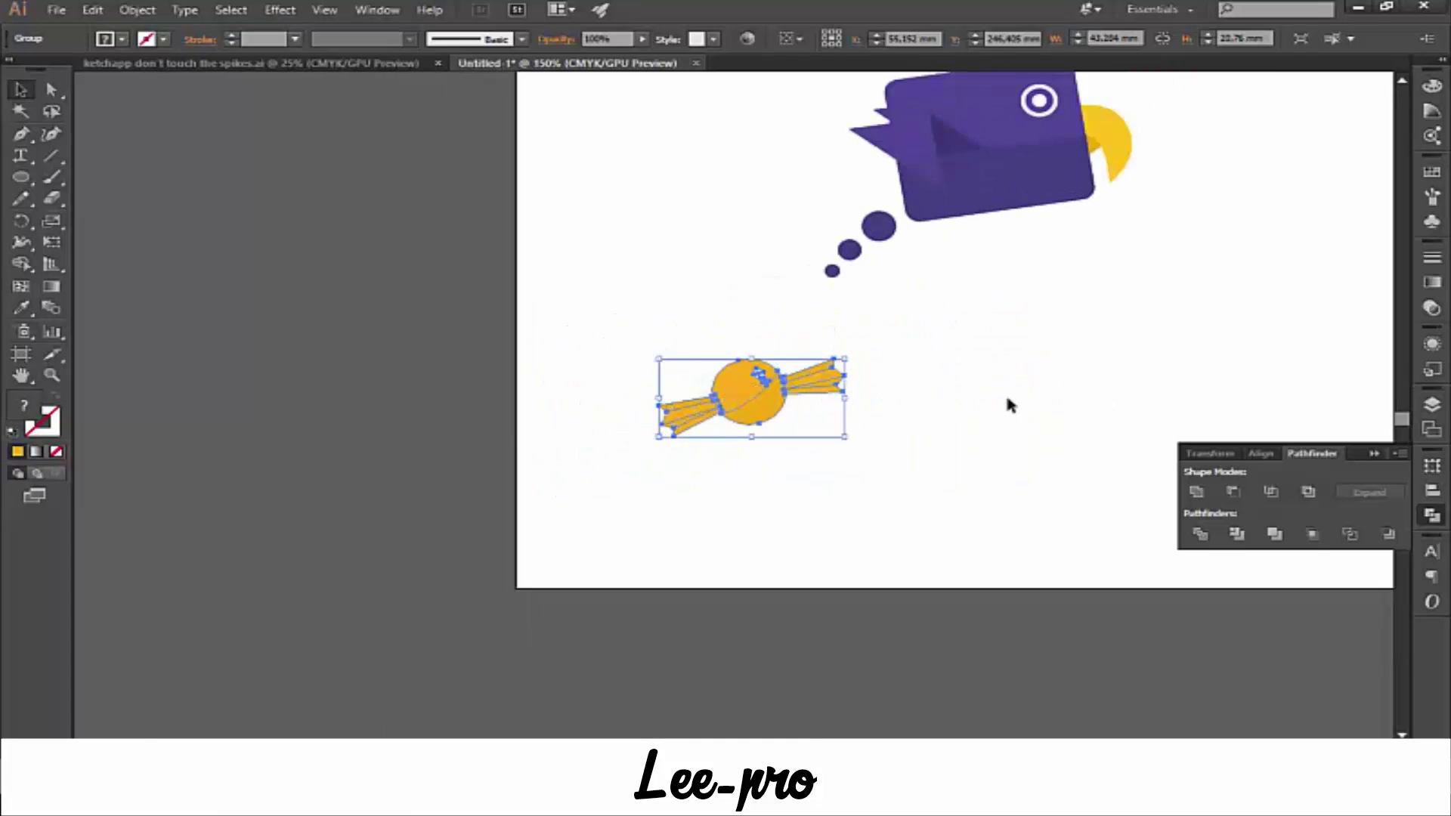
left_click_drag(846, 439, 817, 424)
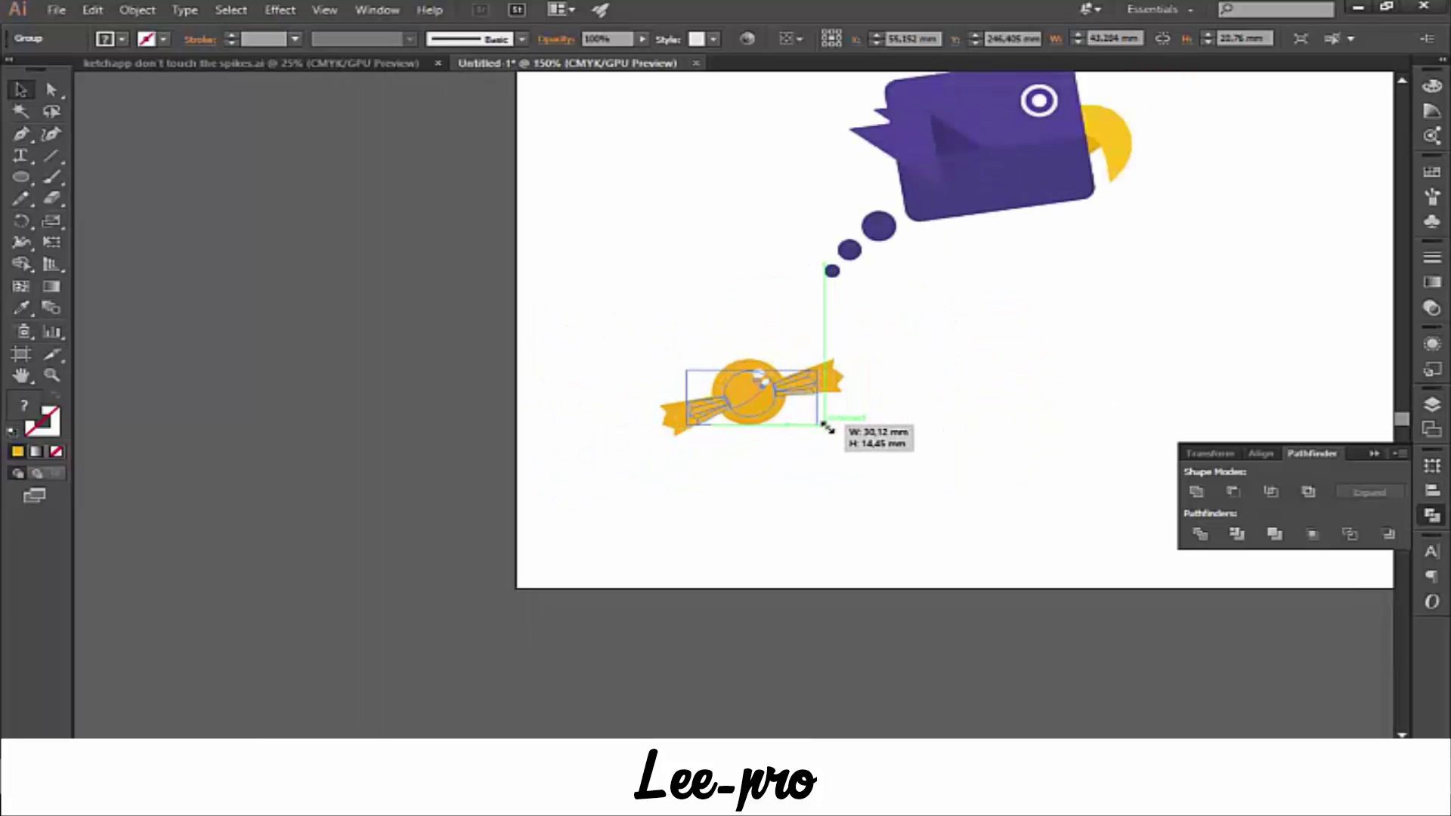
left_click(935, 496)
- Place the small candy right of the purple bird and copy it to the left
key("ctrl+minus")
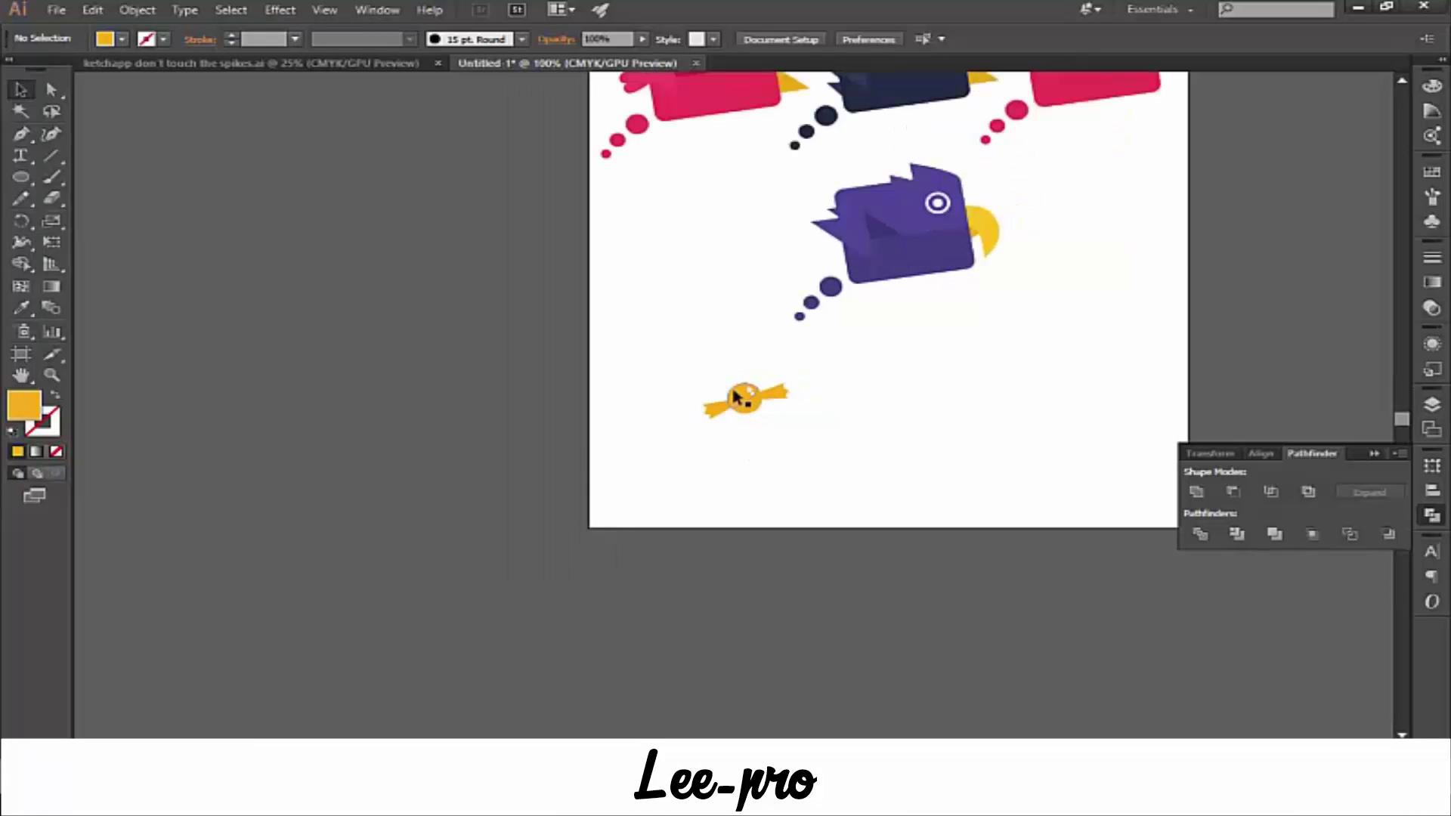
left_click_drag(745, 398, 1086, 227)
left_click(1074, 276)
left_click(1092, 225)
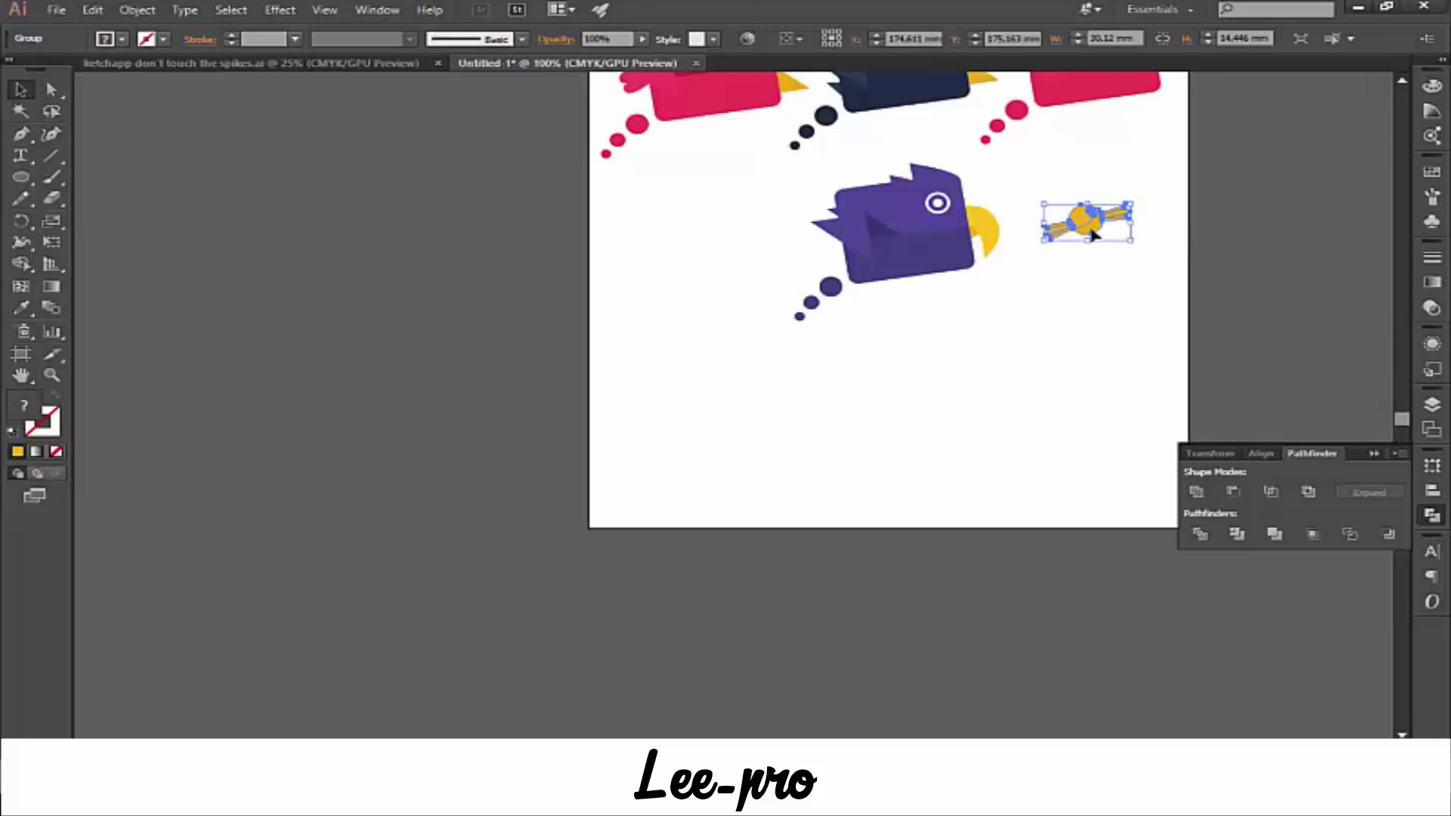
left_click_drag(1104, 232, 711, 252)
left_click(801, 364)
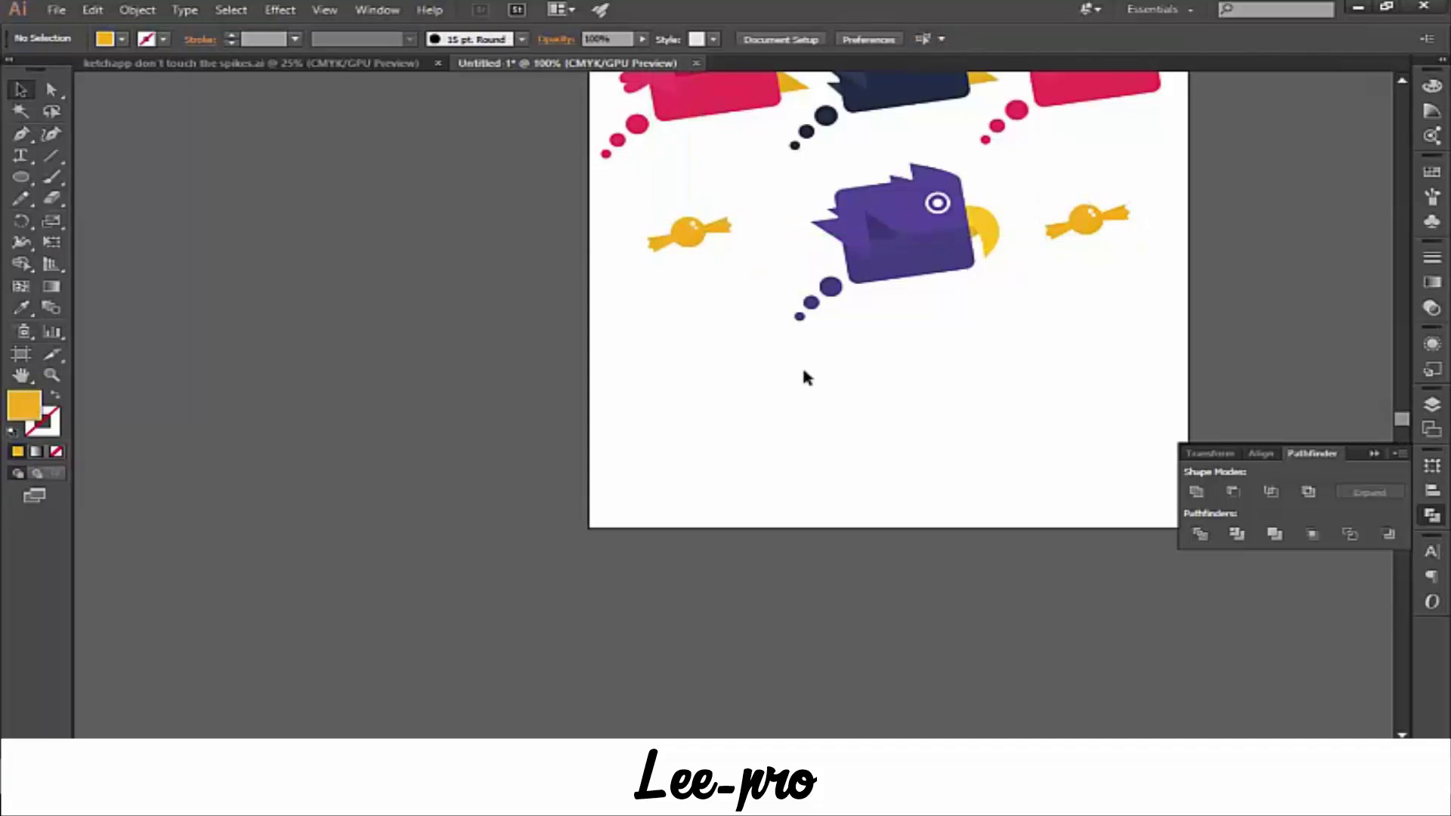
- Copy a candy up above the top row of birds and enlarge it
scroll(802, 376, "down", 2)
scroll(803, 375, "up", 3)
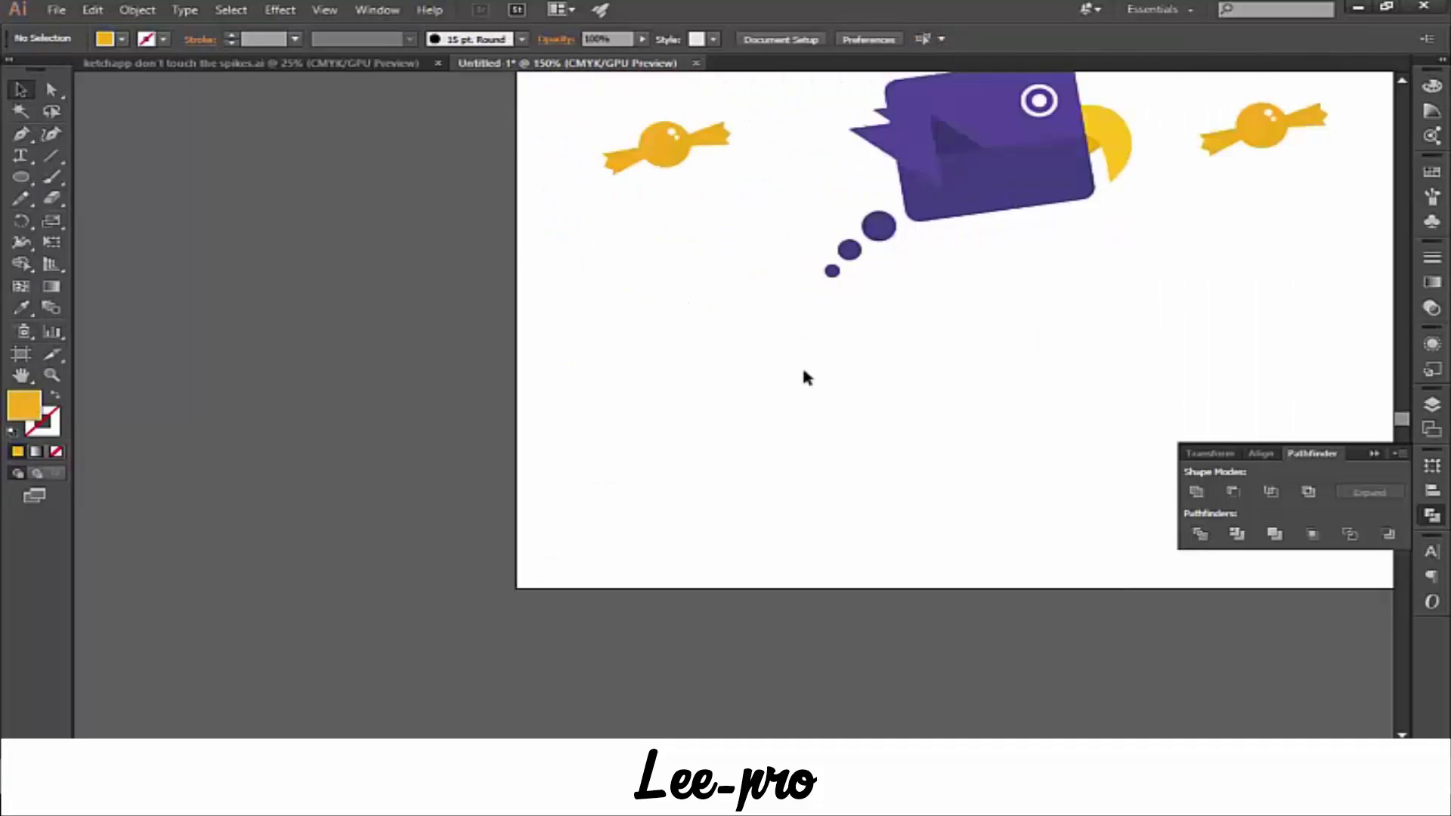
mouse_move(801, 373)
left_mouse_down()
mouse_move(755, 661)
mouse_move(725, 696)
left_mouse_up()
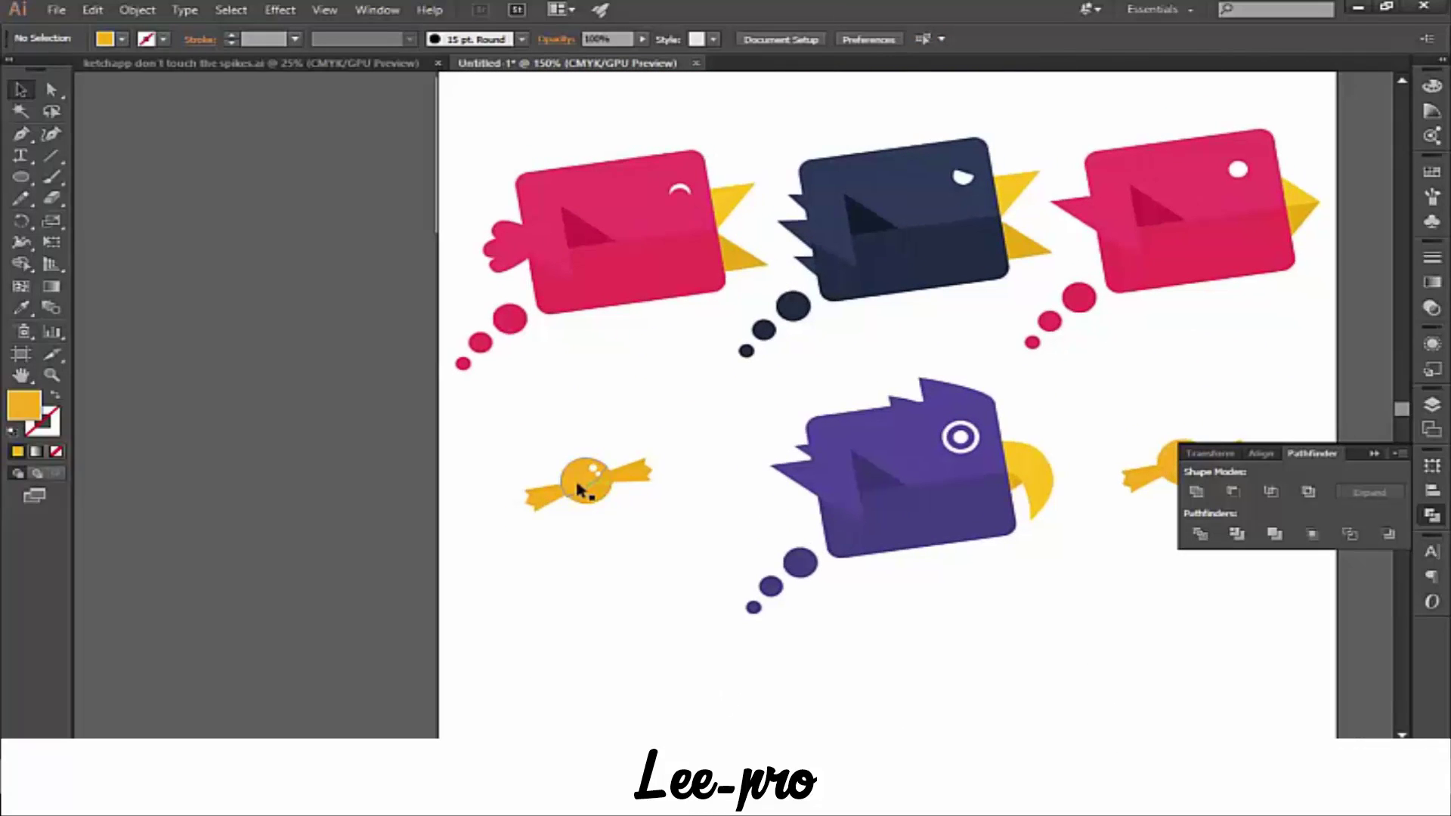
left_click(604, 495)
key("ctrl+shift+e")
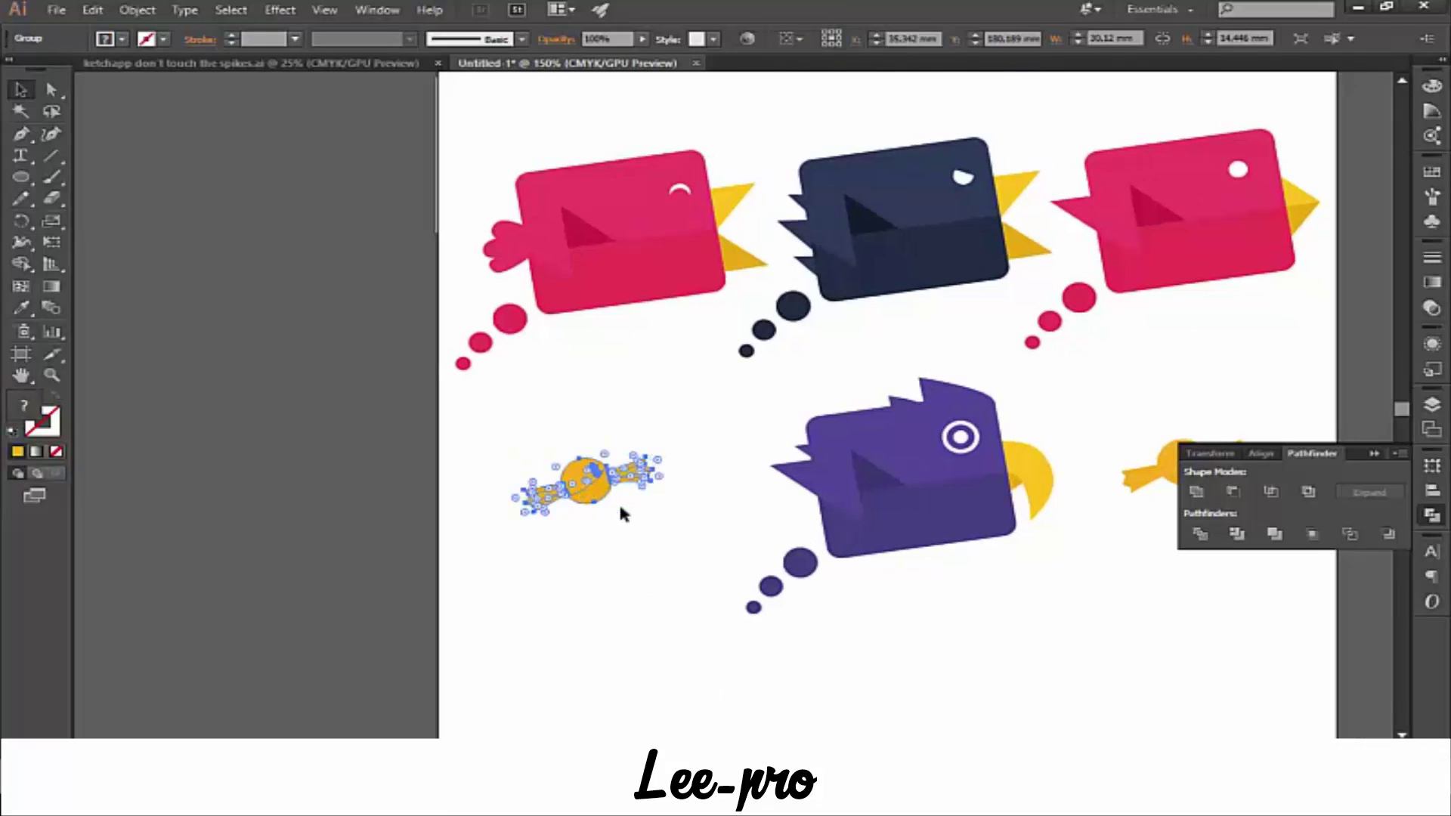
key("ctrl+z")
left_click_drag(616, 514, 832, 100)
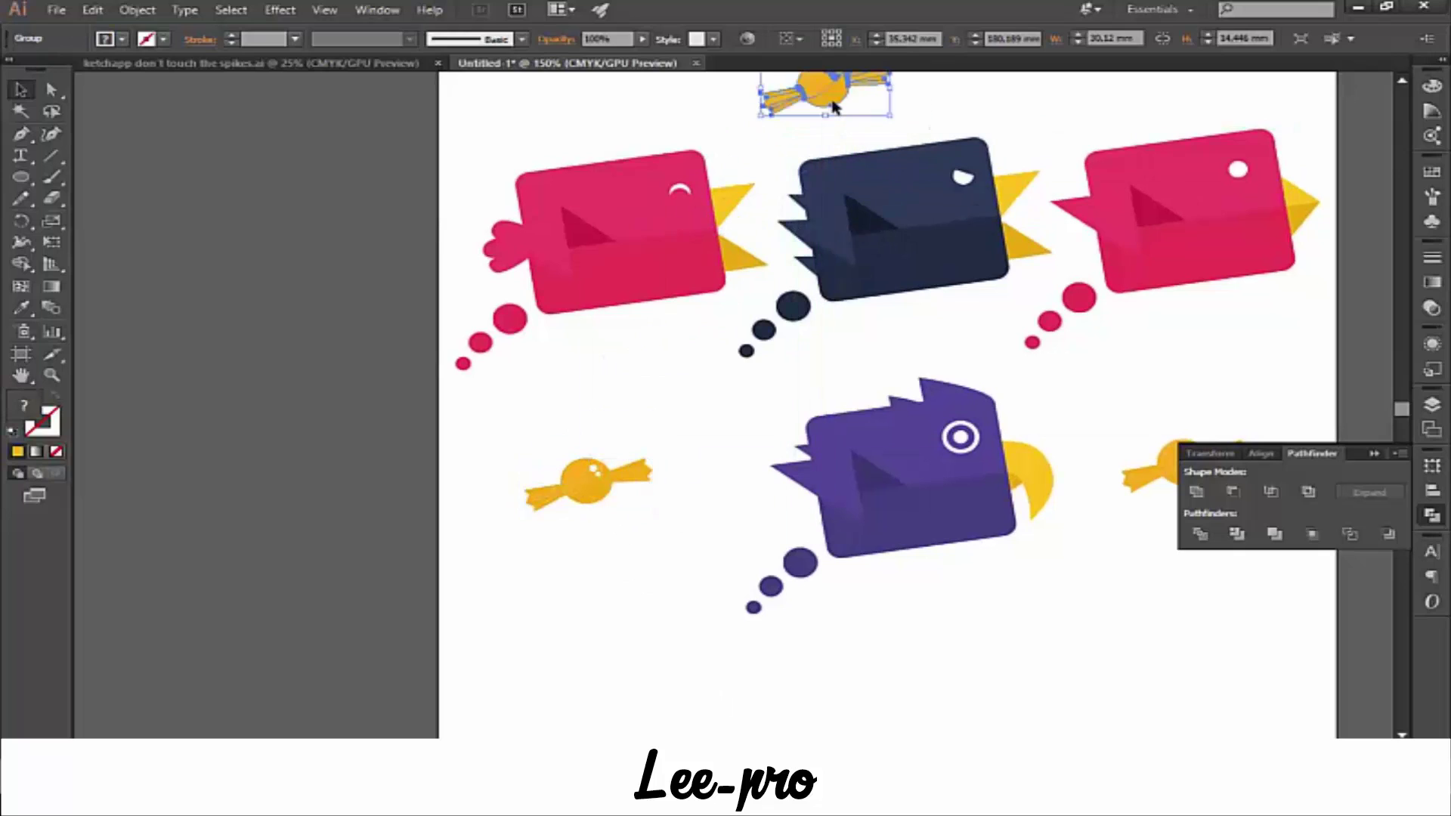
key("ctrl+minus")
key("ctrl+minus")
mouse_move(832, 101)
left_mouse_down()
mouse_move(802, 219)
mouse_move(892, 242)
mouse_move(826, 240)
left_mouse_up()
left_click(891, 242)
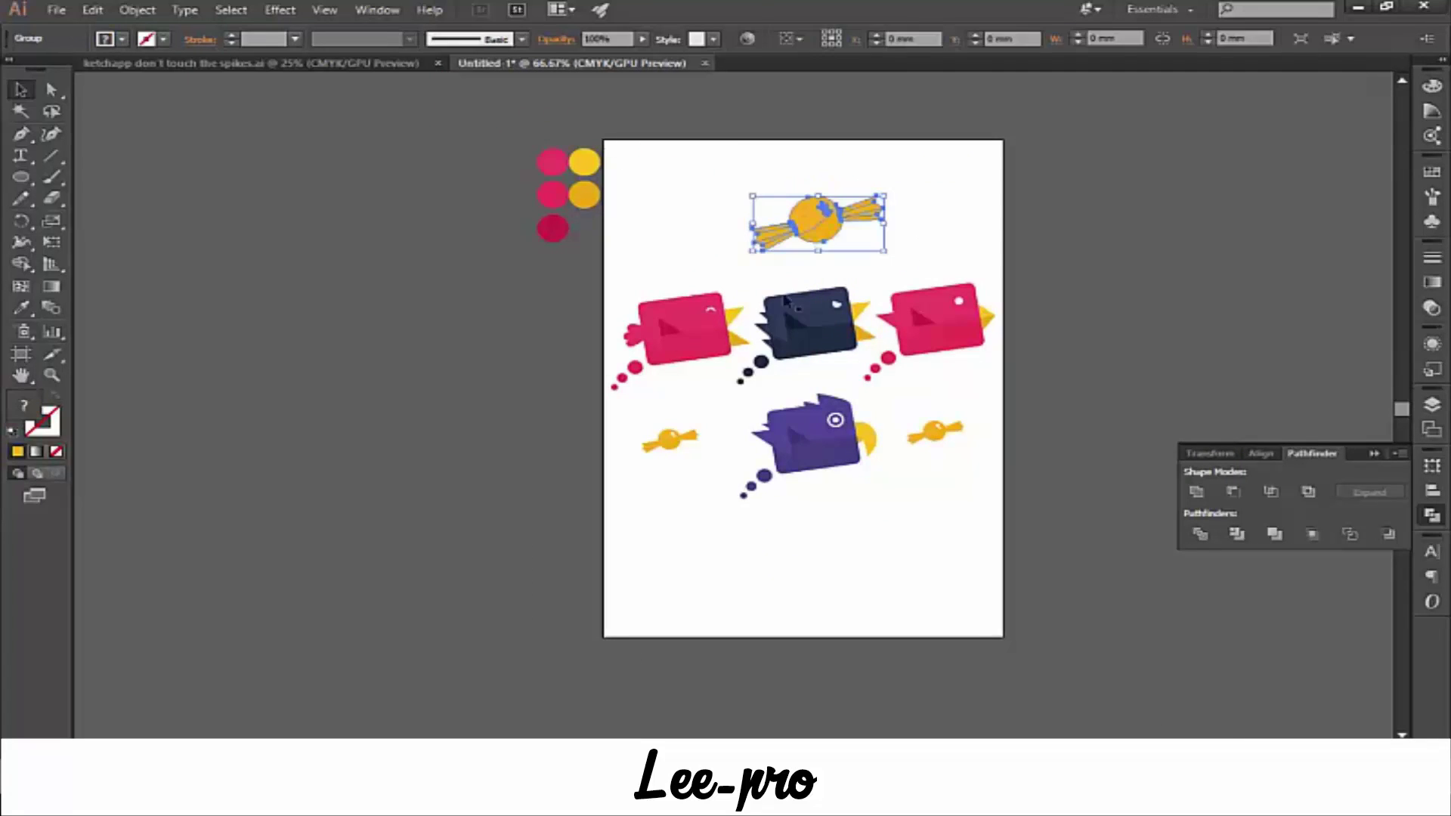
left_click(707, 578)
key("ctrl+minus")
- Centre the large candy above the navy middle bird in the top row
key("ctrl+plus")
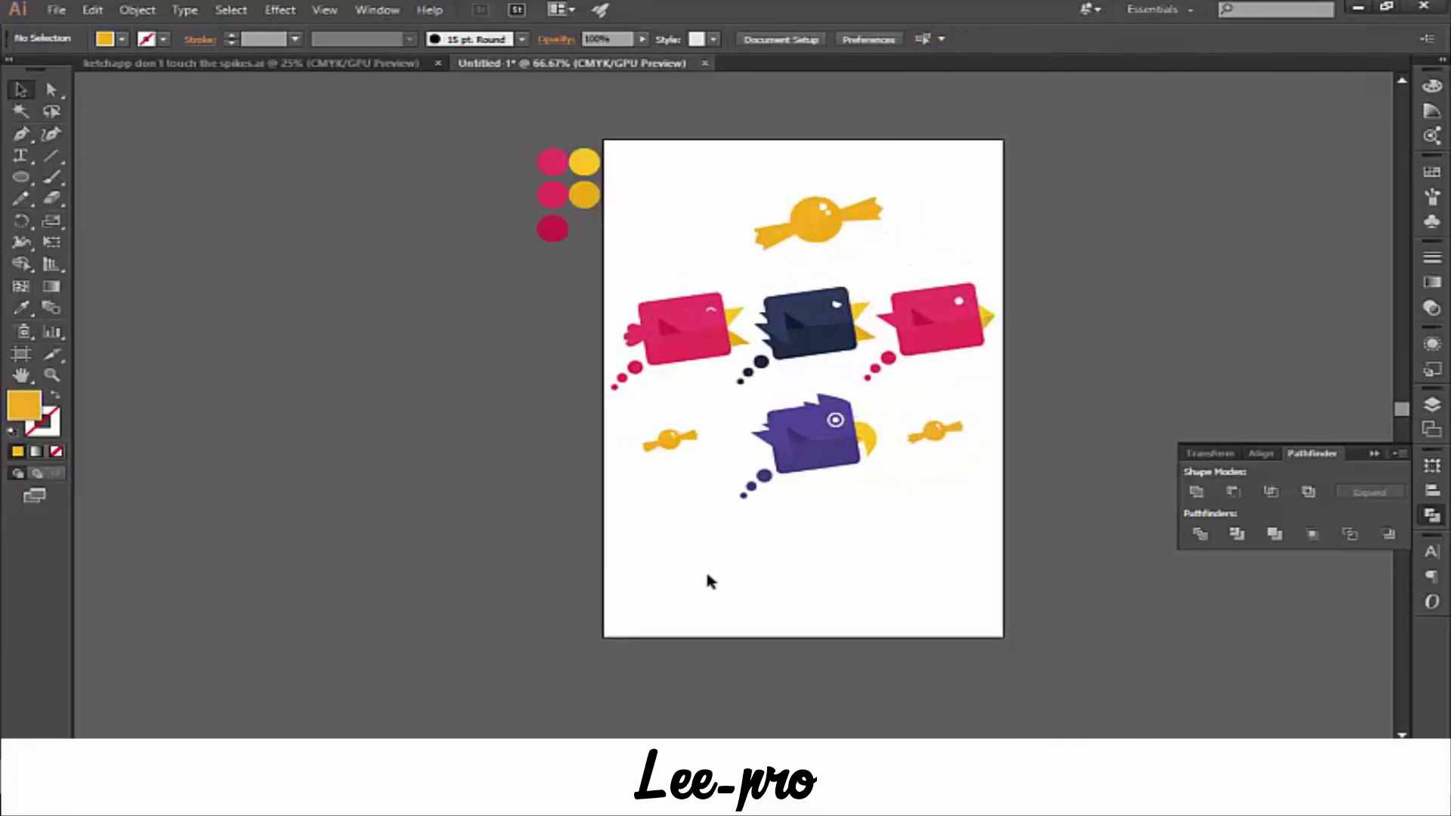
key("ctrl+plus")
key("ctrl+plus")
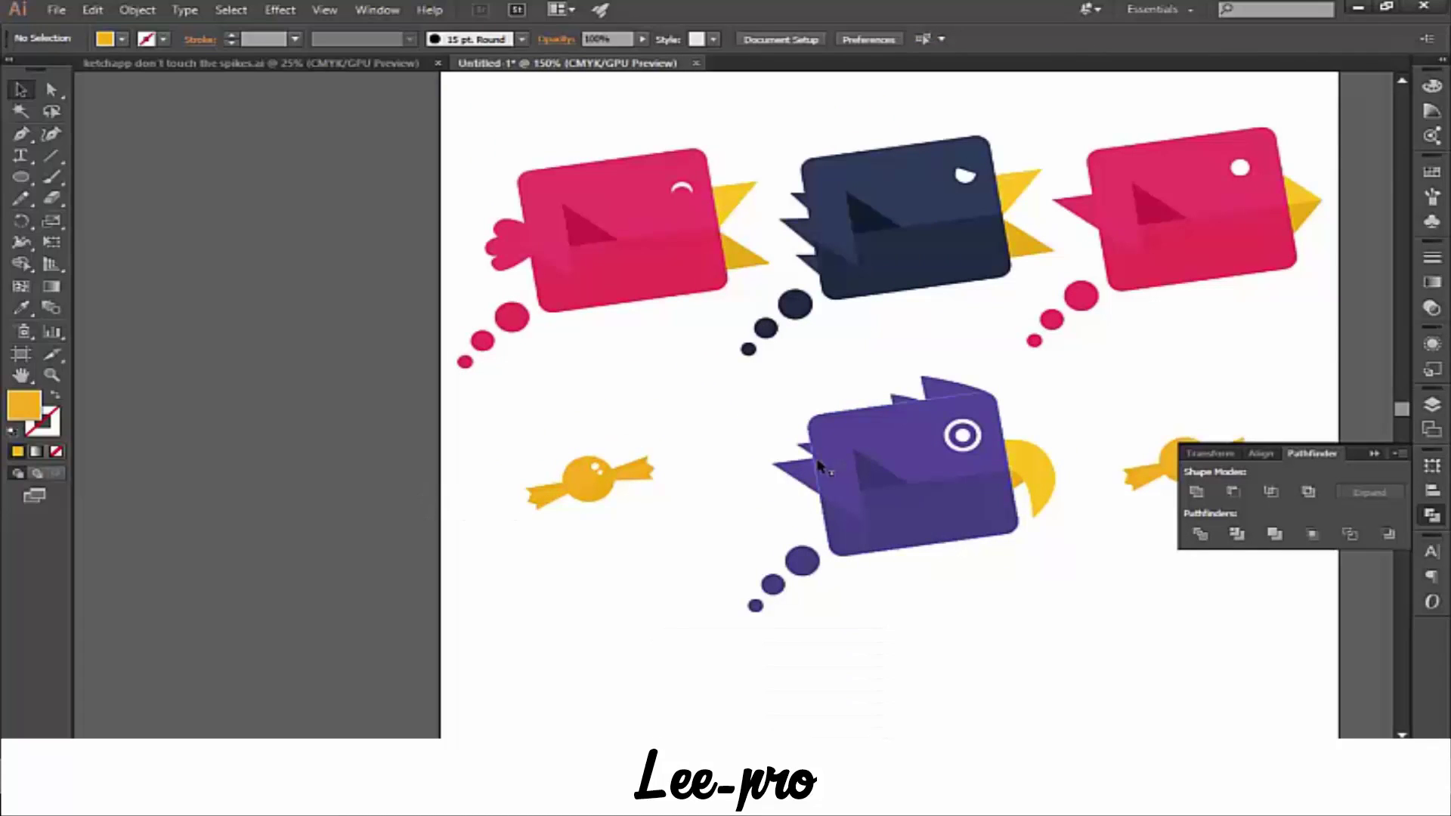
left_click_drag(804, 438, 801, 440)
mouse_move(776, 387)
left_mouse_down()
mouse_move(597, 420)
mouse_move(655, 516)
left_mouse_up()
mouse_move(639, 345)
left_mouse_down()
mouse_move(719, 366)
mouse_move(701, 384)
left_mouse_up()
left_click(797, 385)
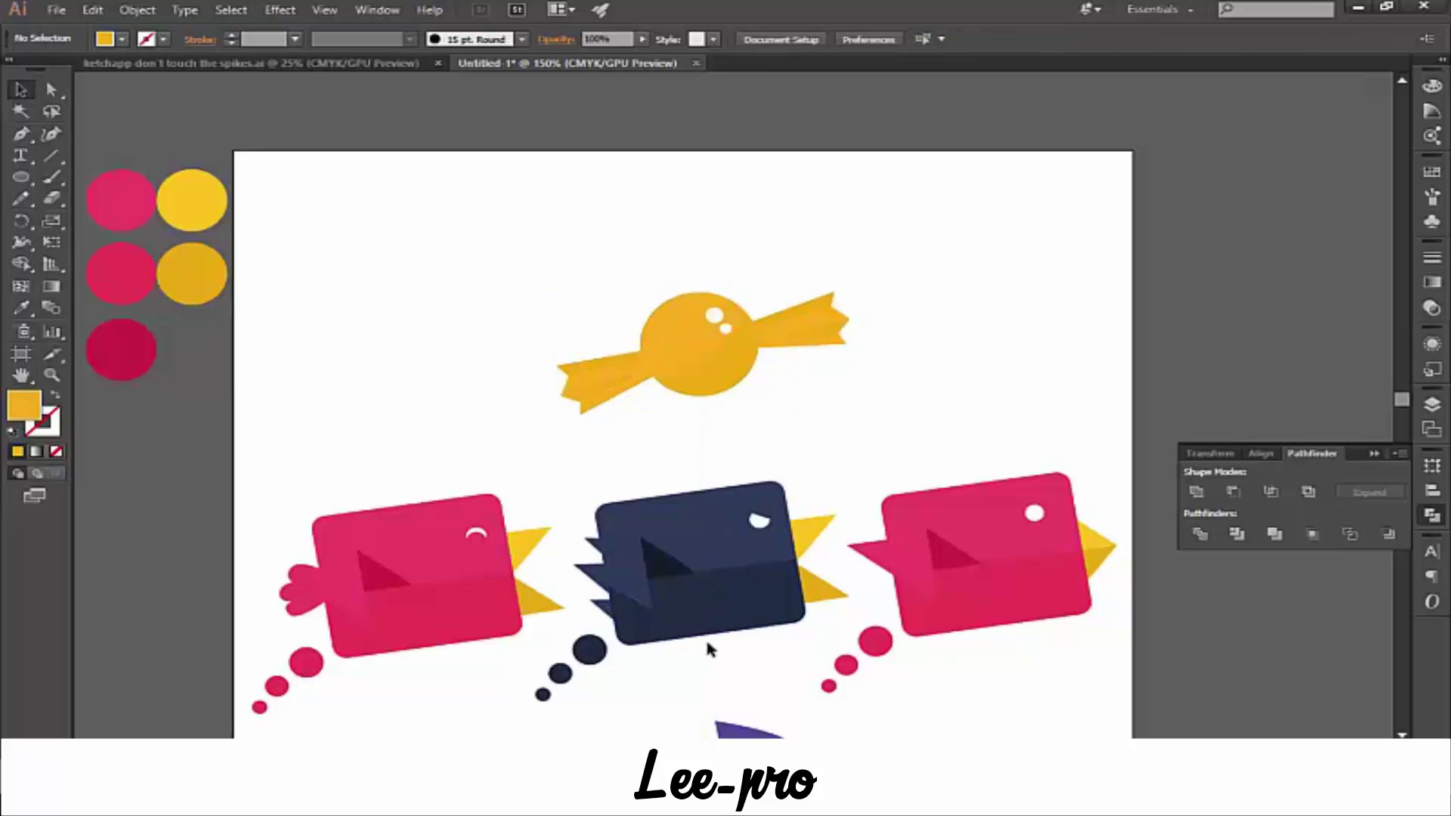
key("F9")
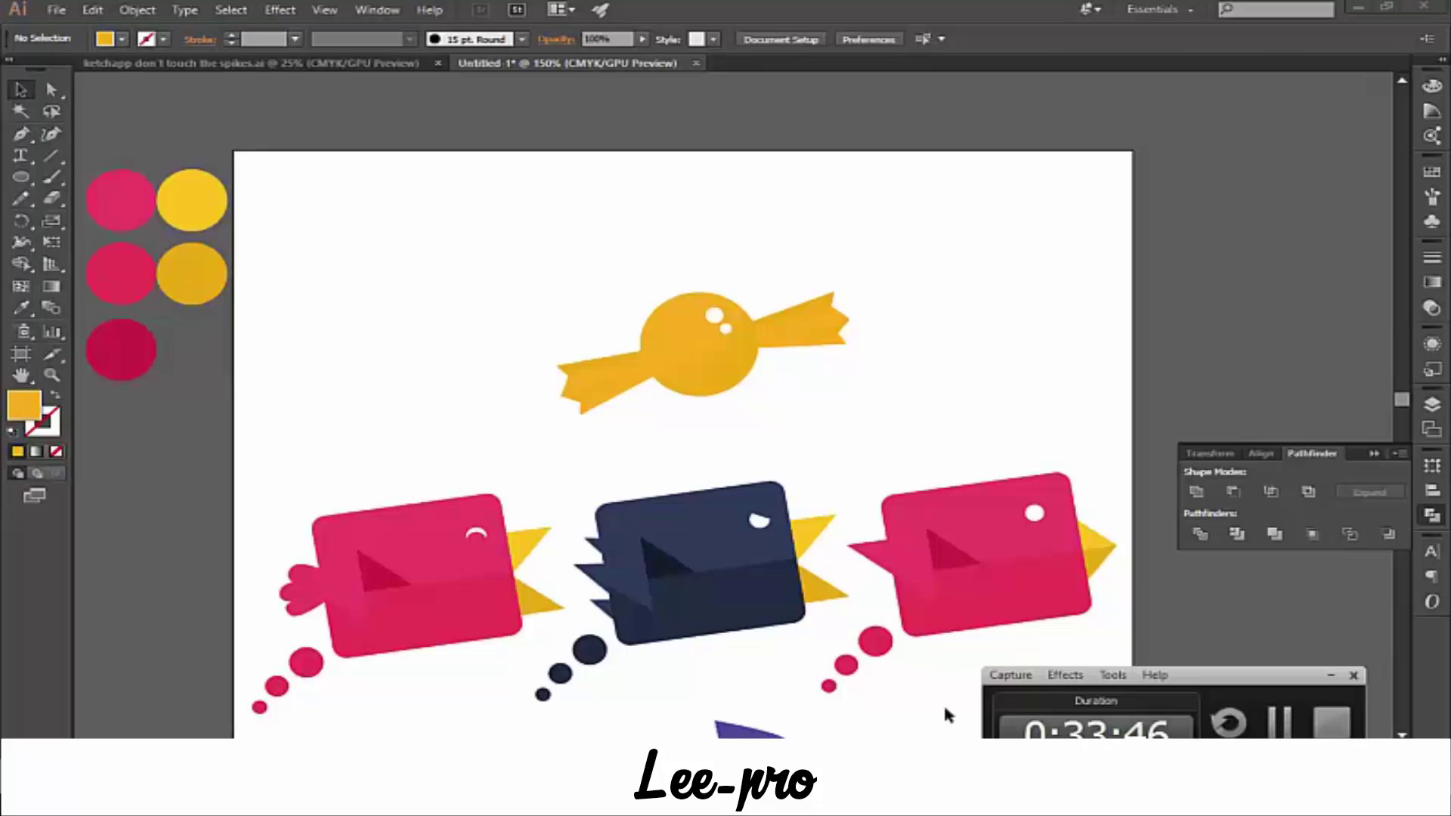
left_click(1280, 722)
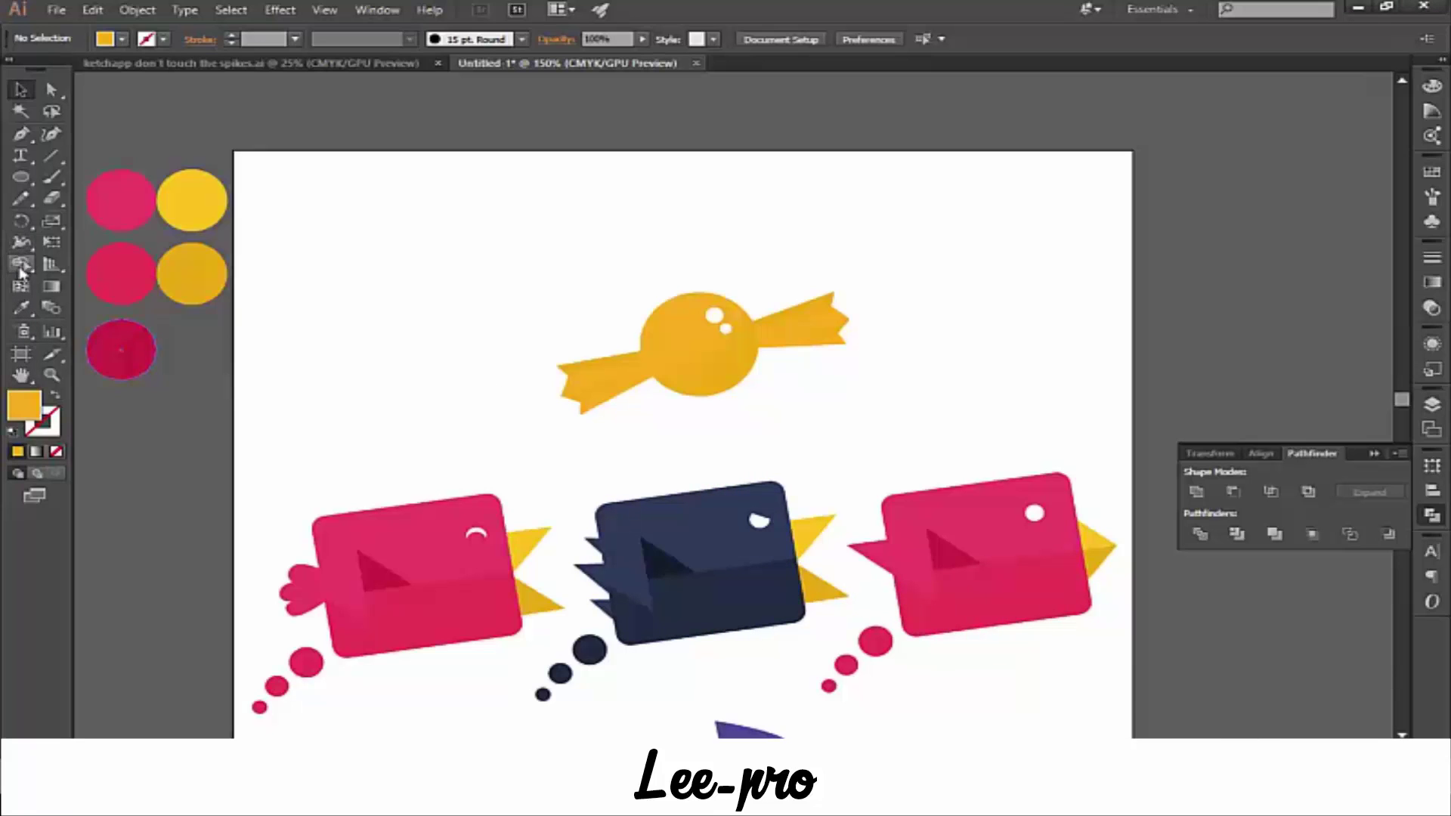
- Add the text UNLOCK at 72 pt in black near the page's top-left
left_click(20, 155)
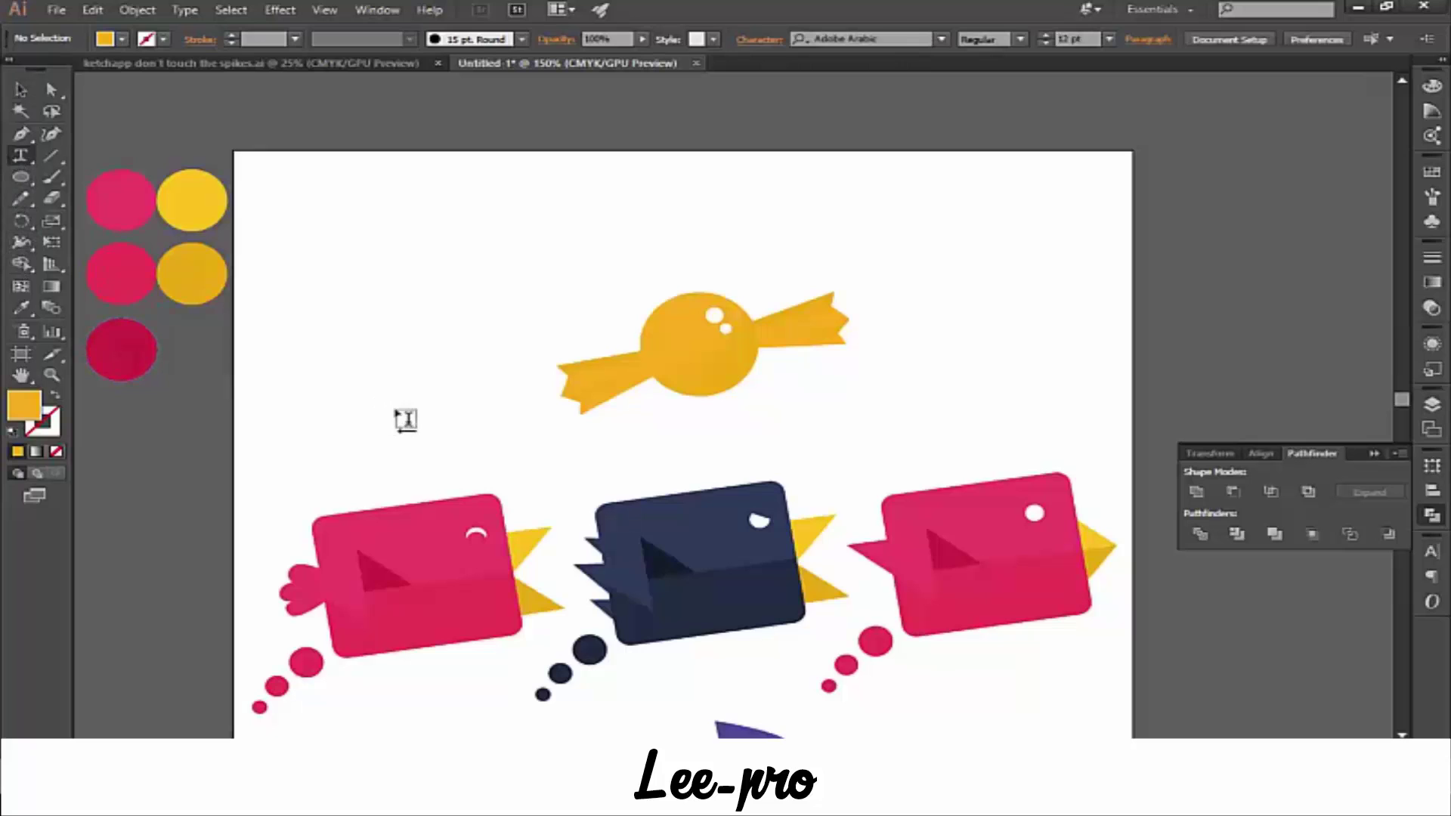
left_click(387, 282)
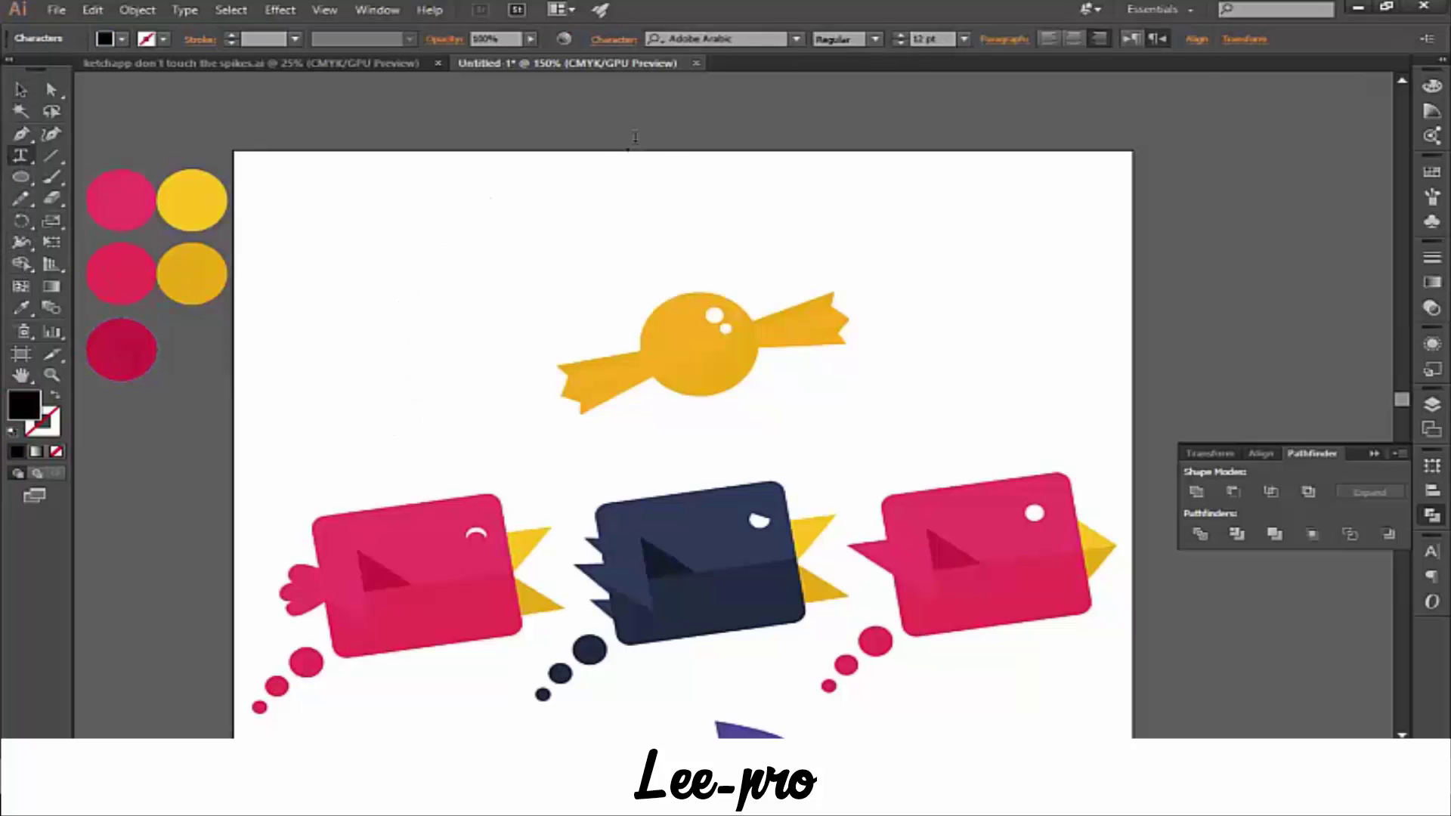
left_click(964, 39)
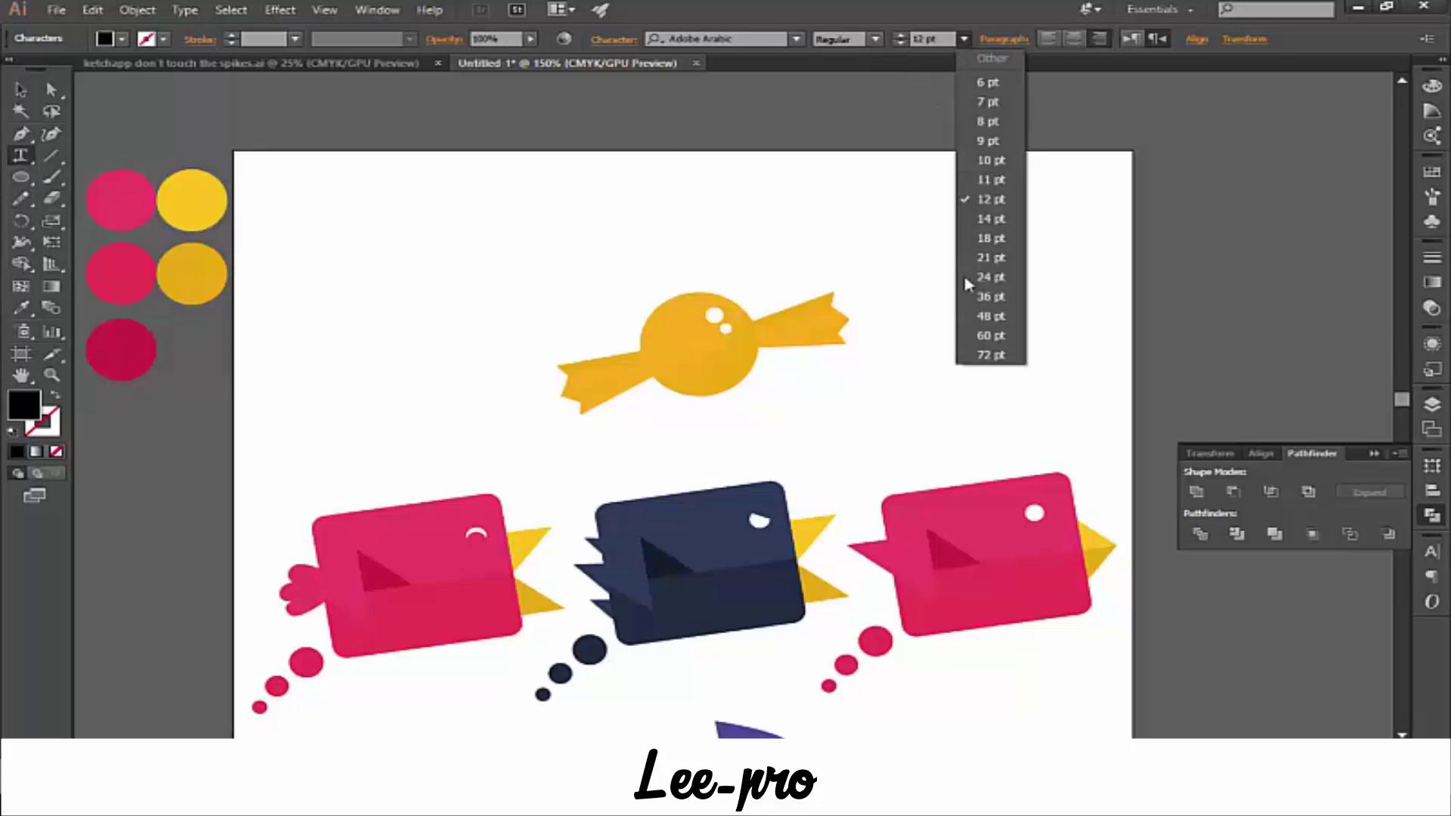
left_click(980, 355)
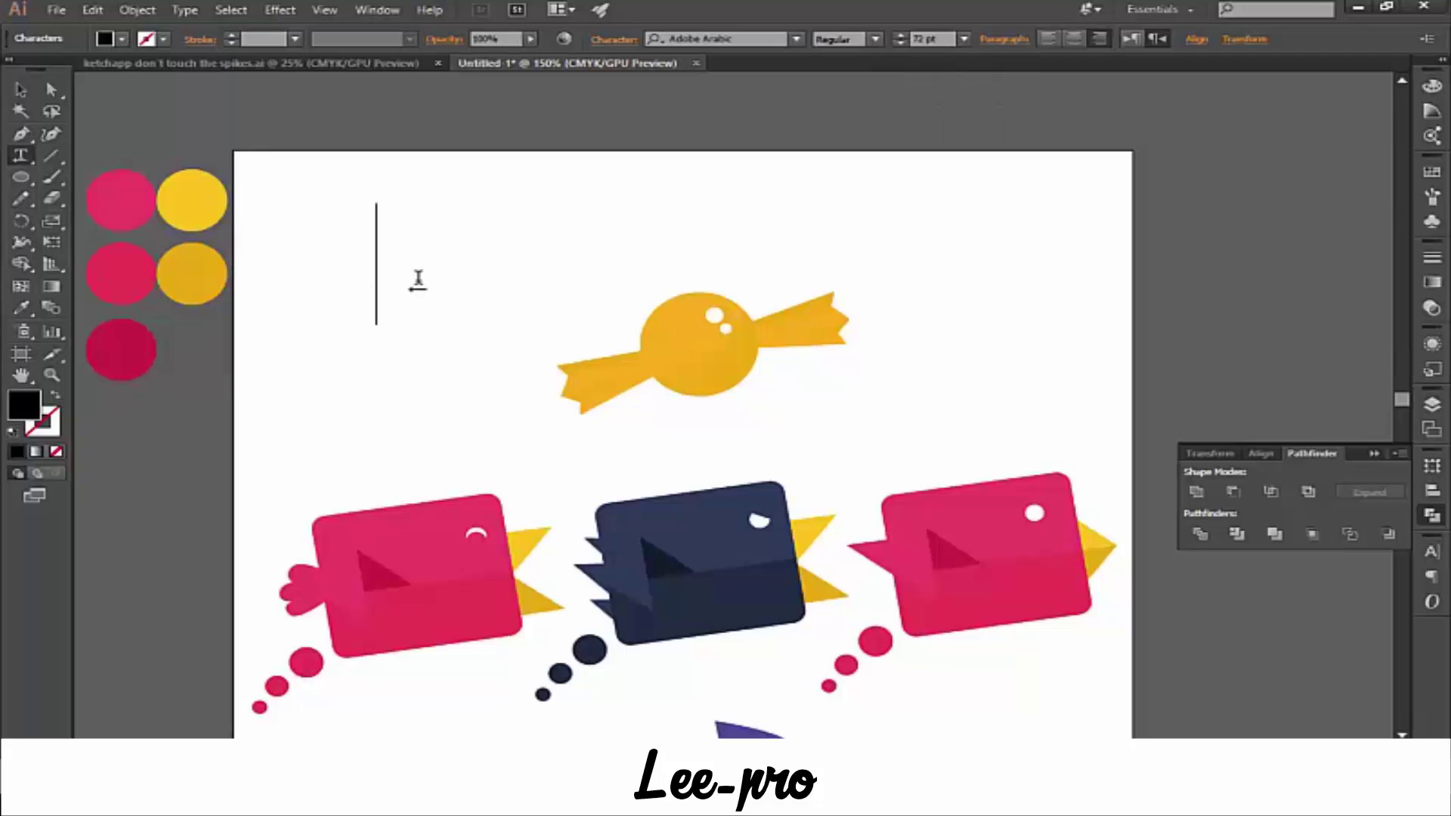
type("U")
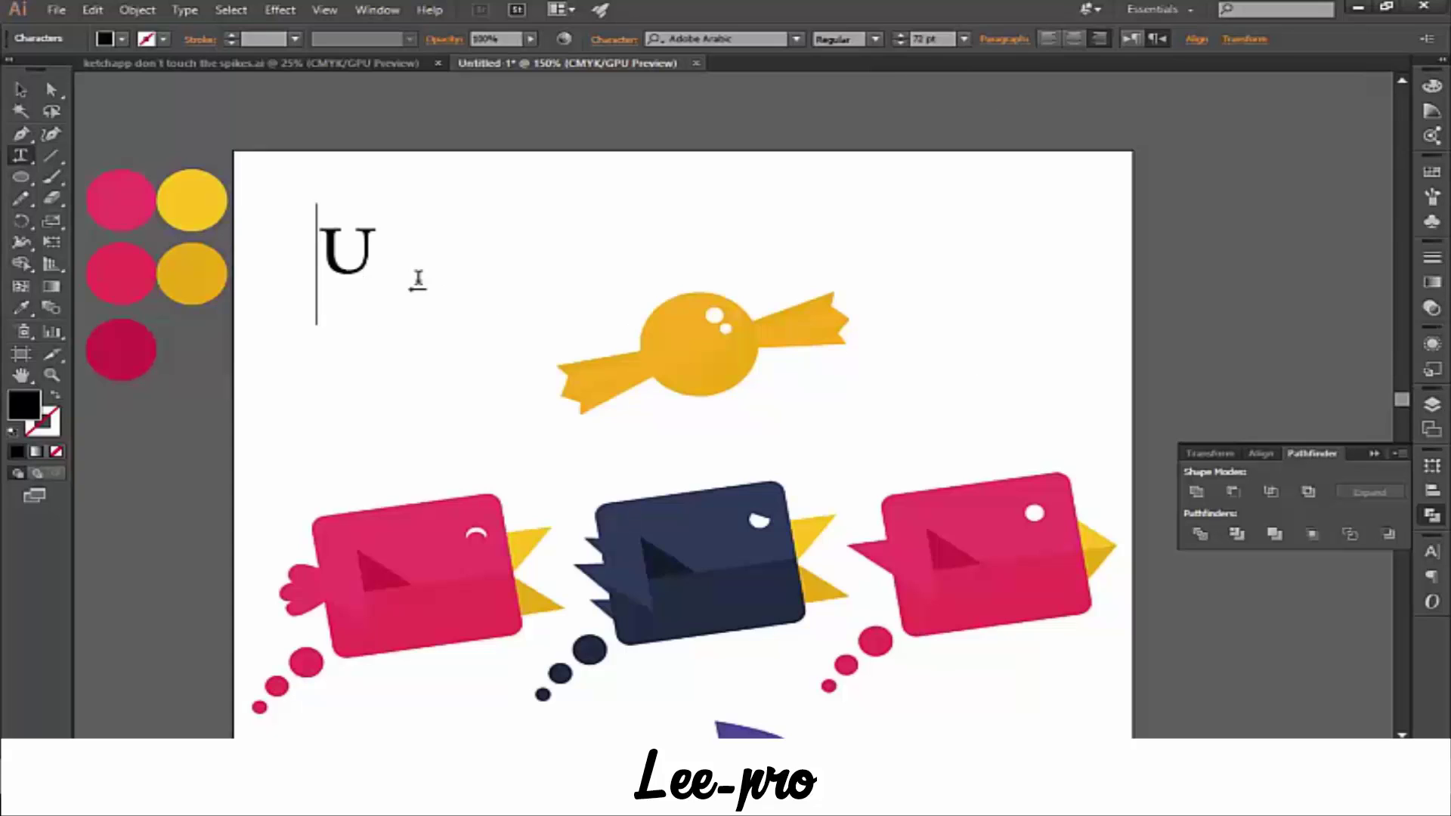
type("NL")
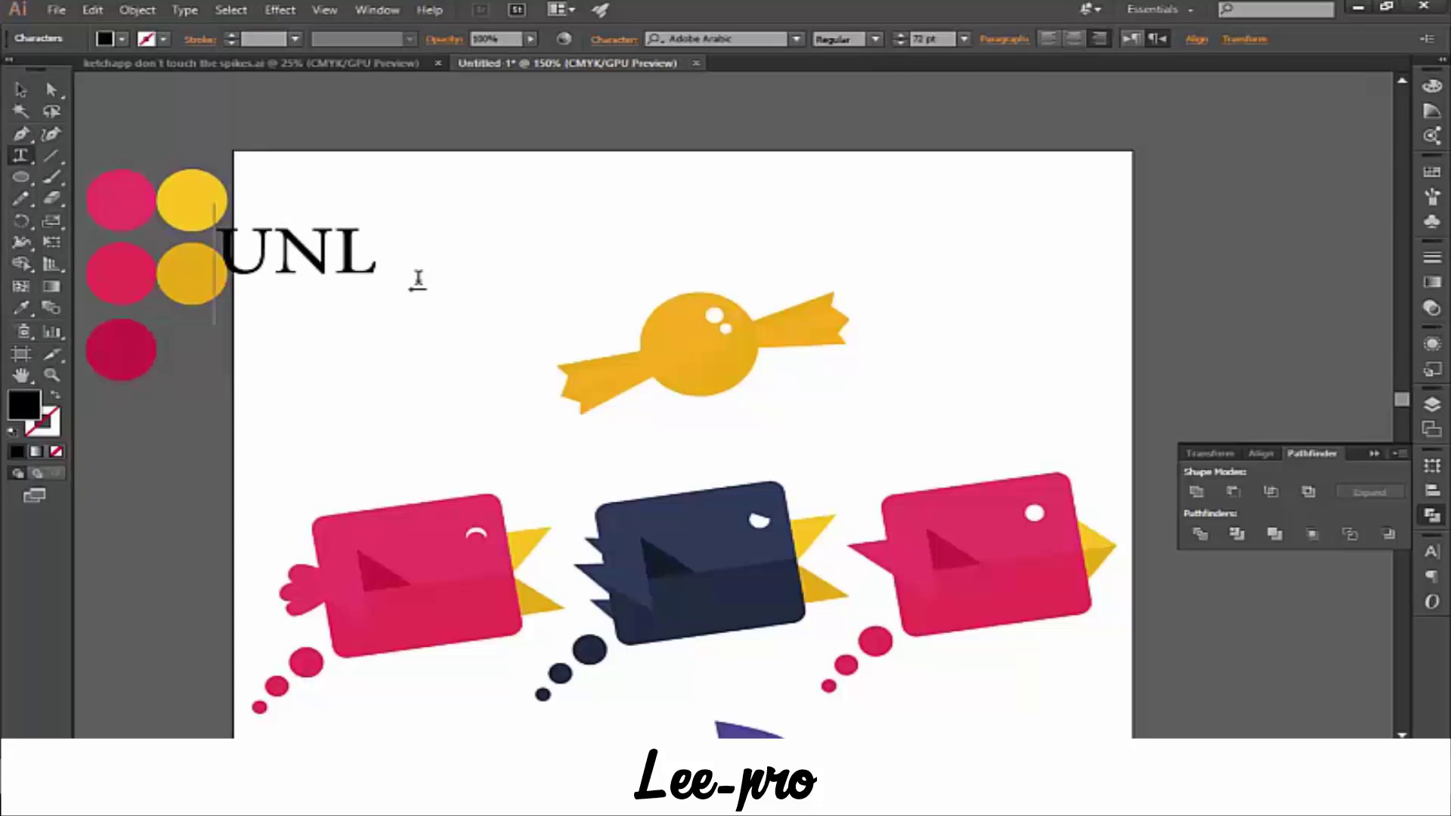
type("O")
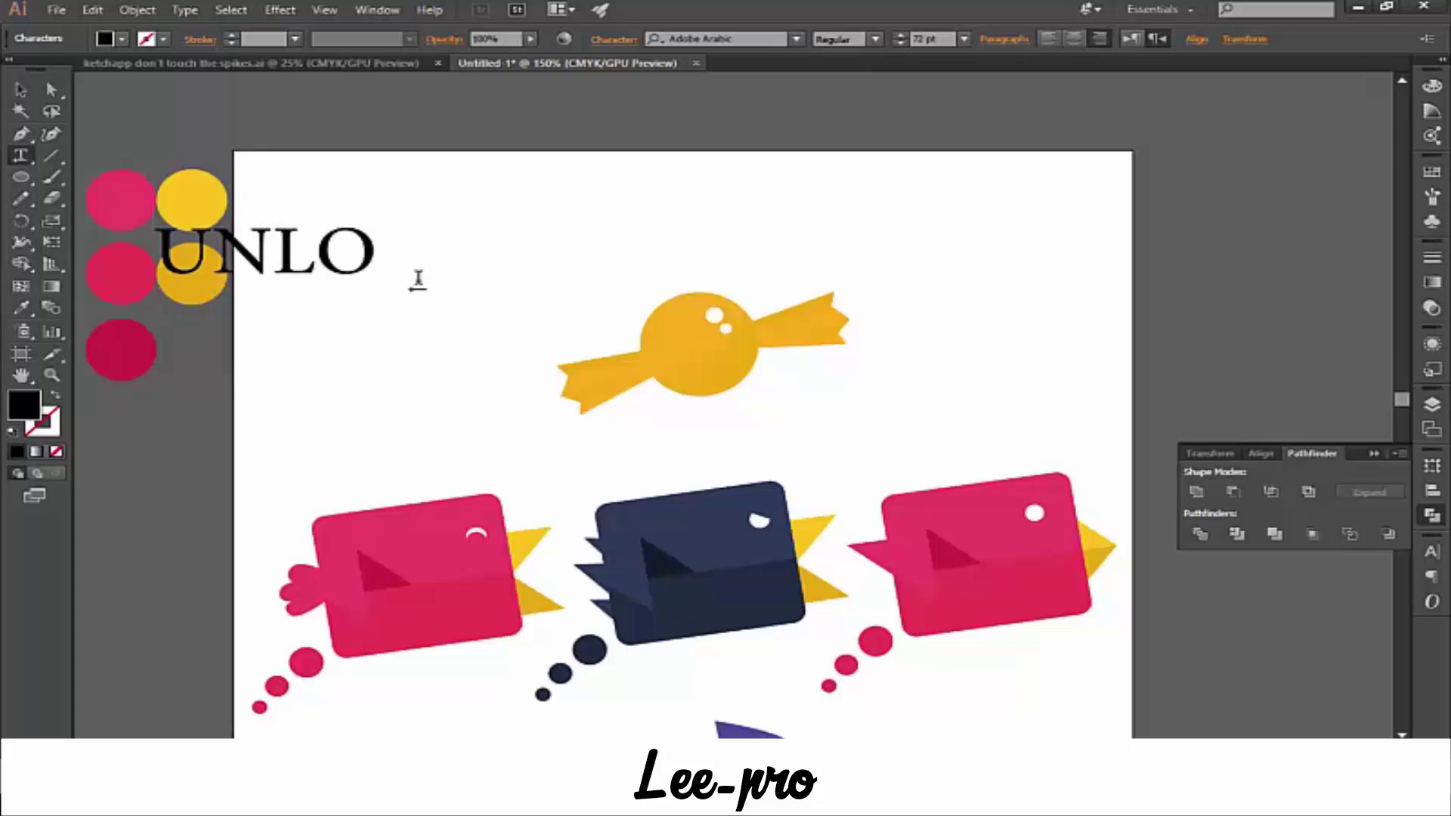
type("C")
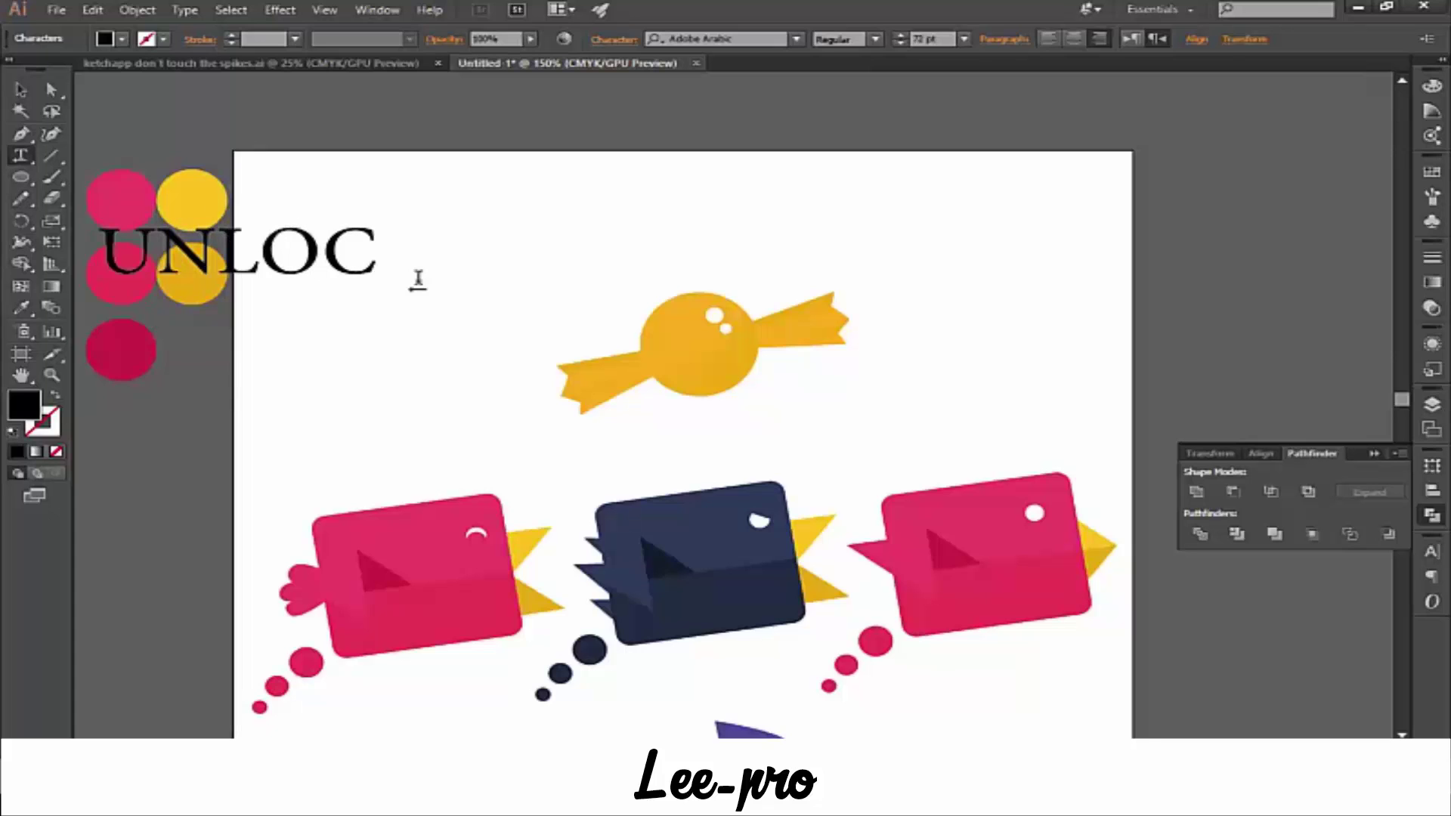
type("K")
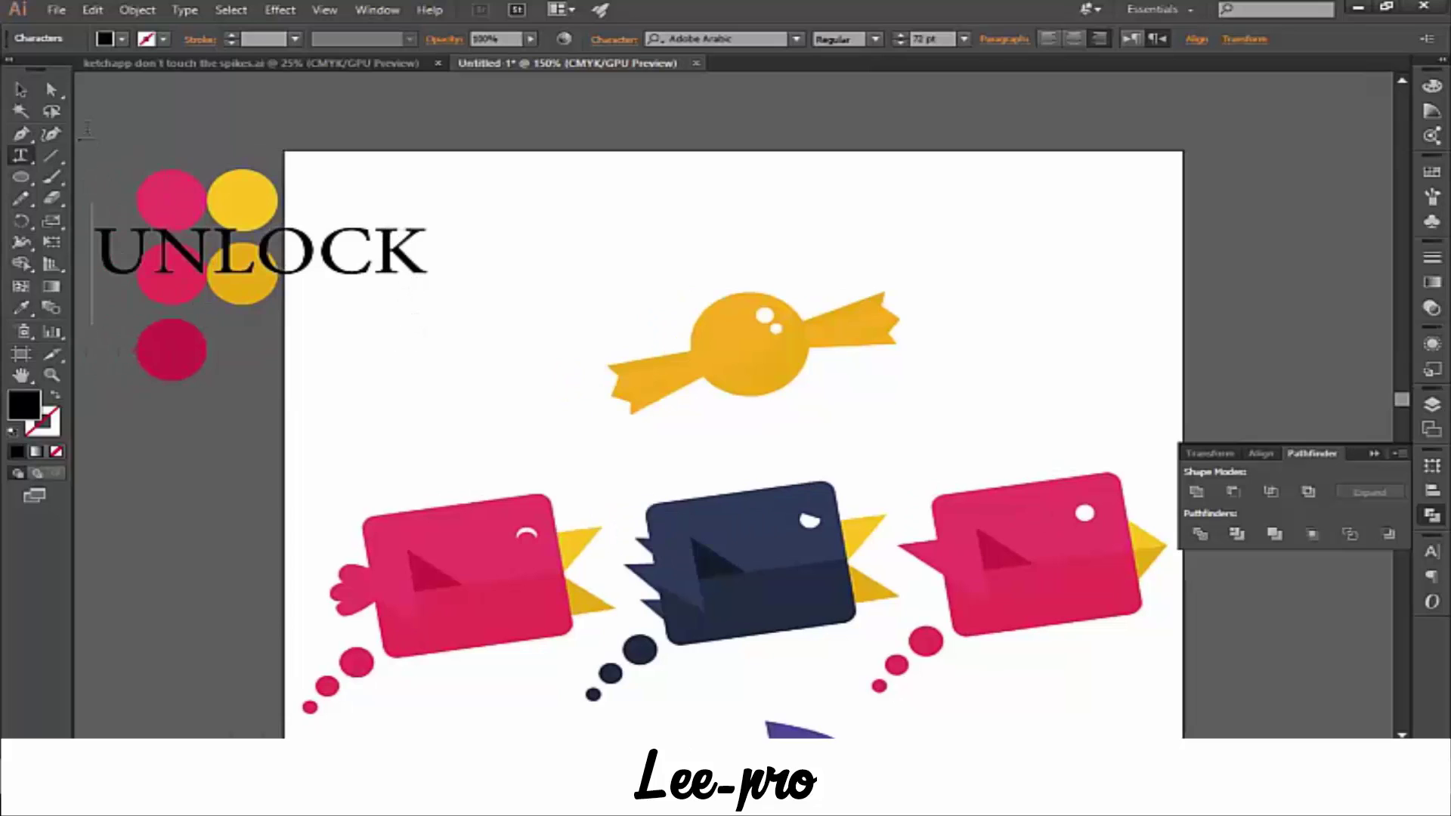
key("Escape")
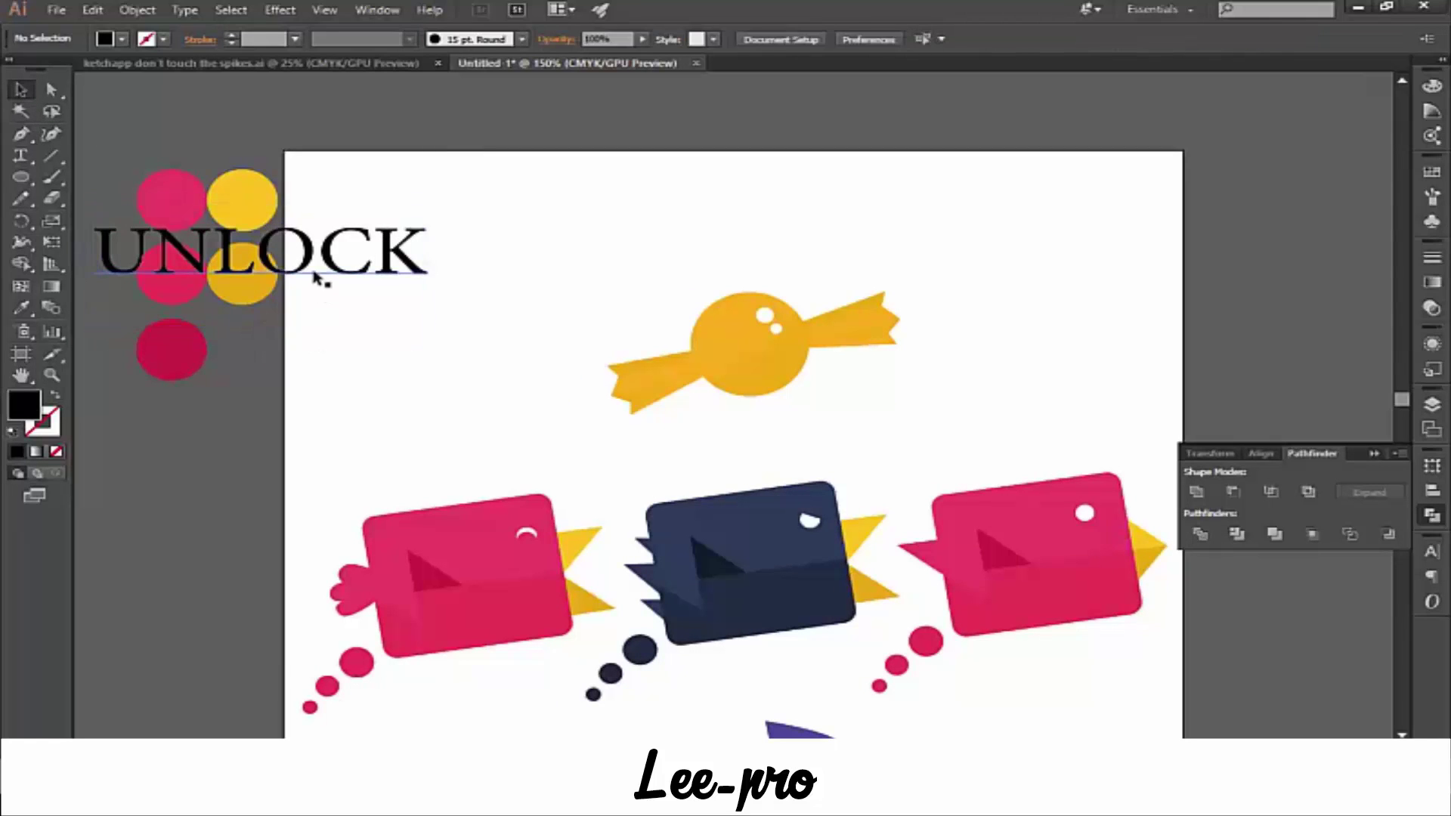
- Move UNLOCK onto the page and try the Adobe Caslon Pro font on it
left_click_drag(321, 274, 577, 266)
double_click(522, 245)
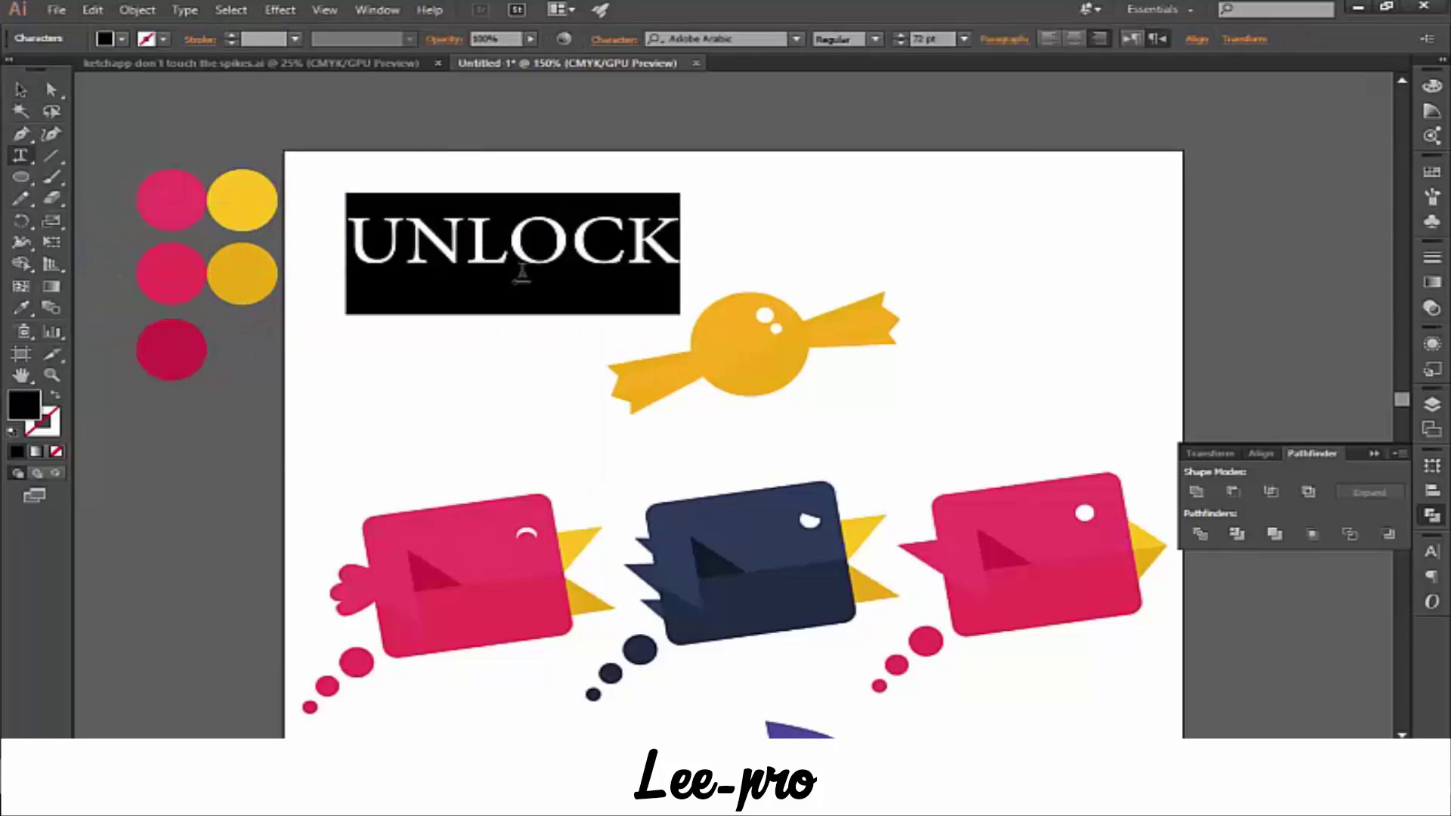
left_click(773, 38)
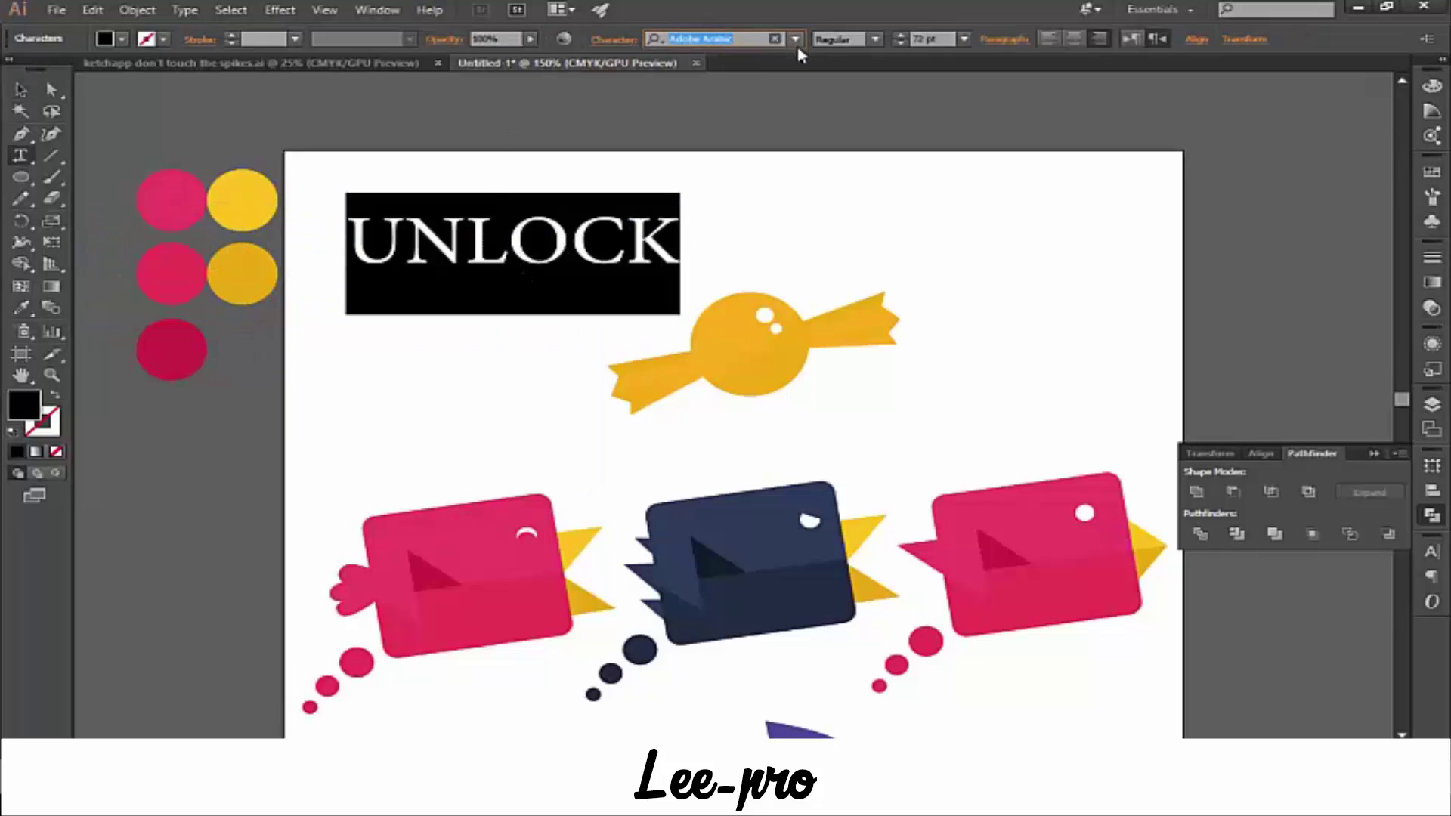
key("Escape")
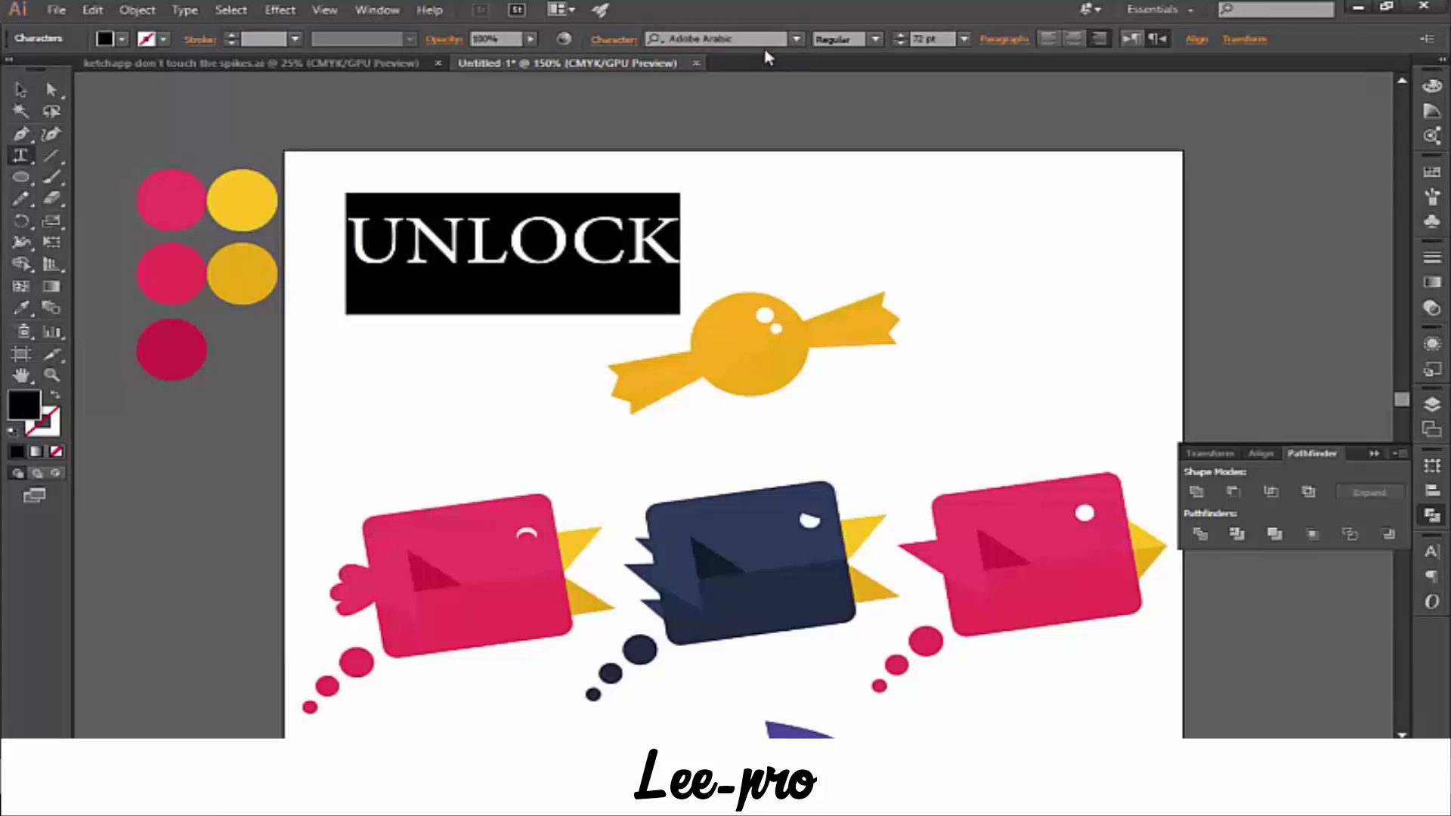
left_click(796, 38)
left_click(835, 334)
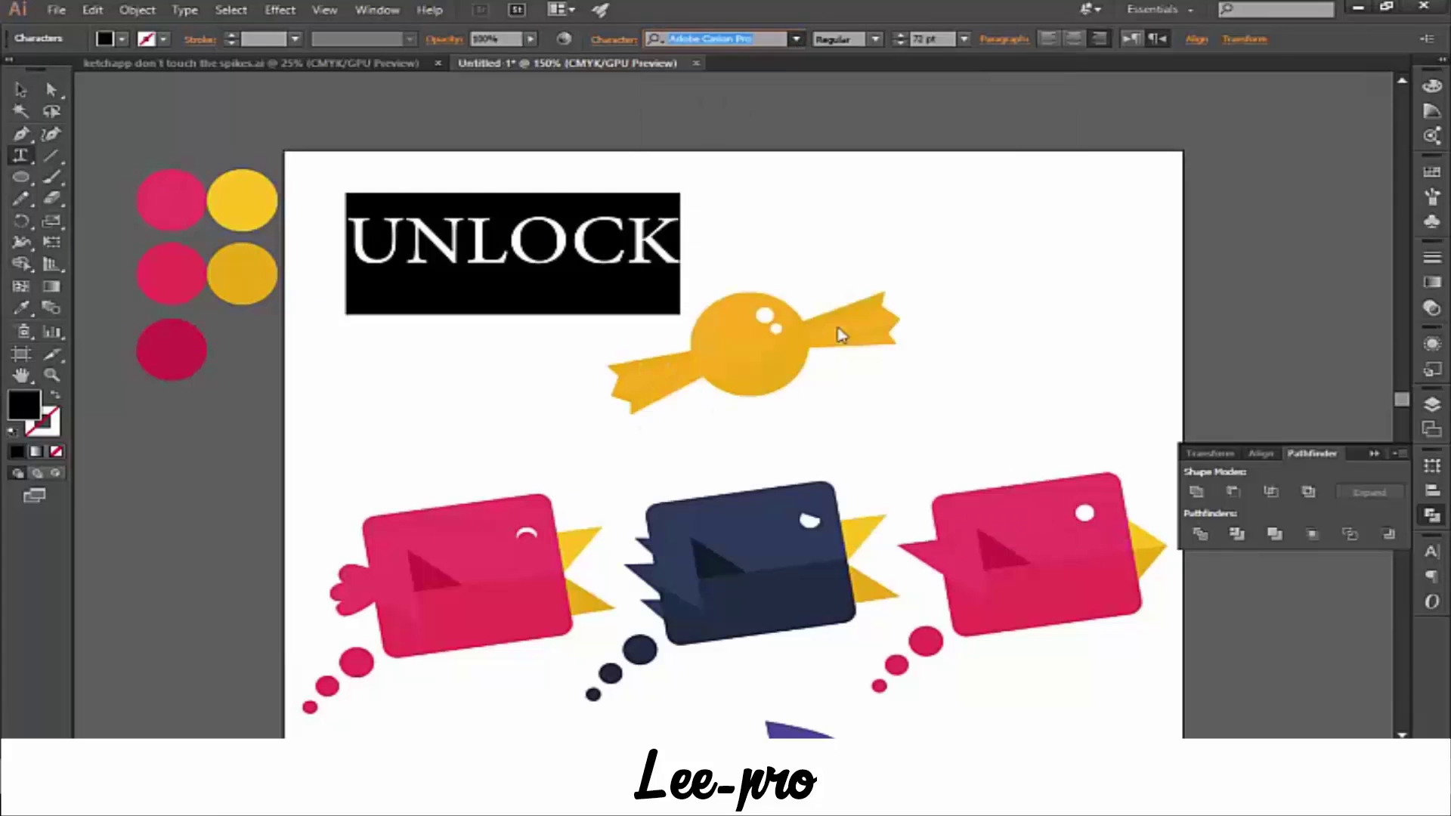
- Preview other fonts on UNLOCK, searching names such as Arial
left_click(712, 39)
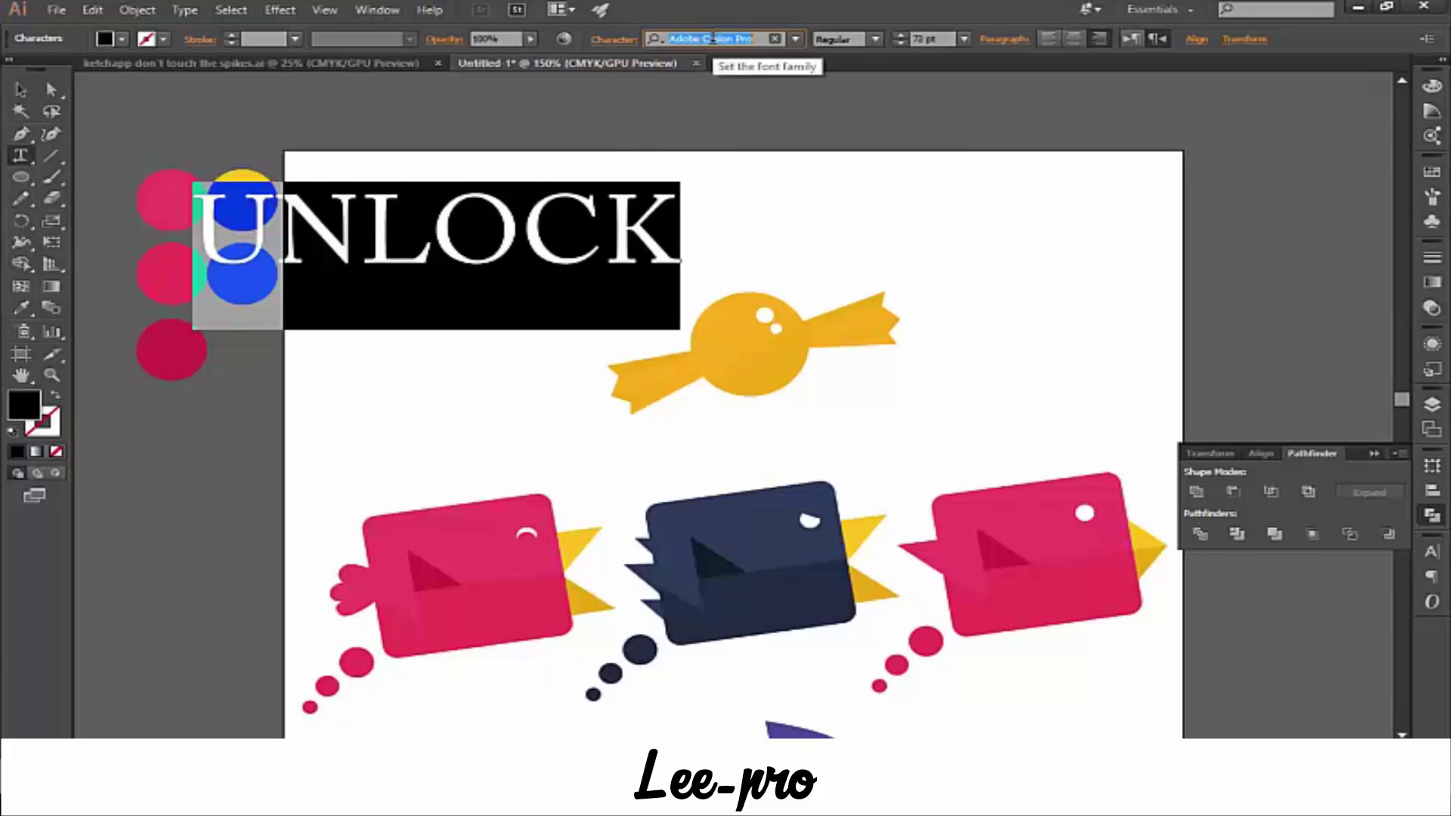
type("d")
key("Up")
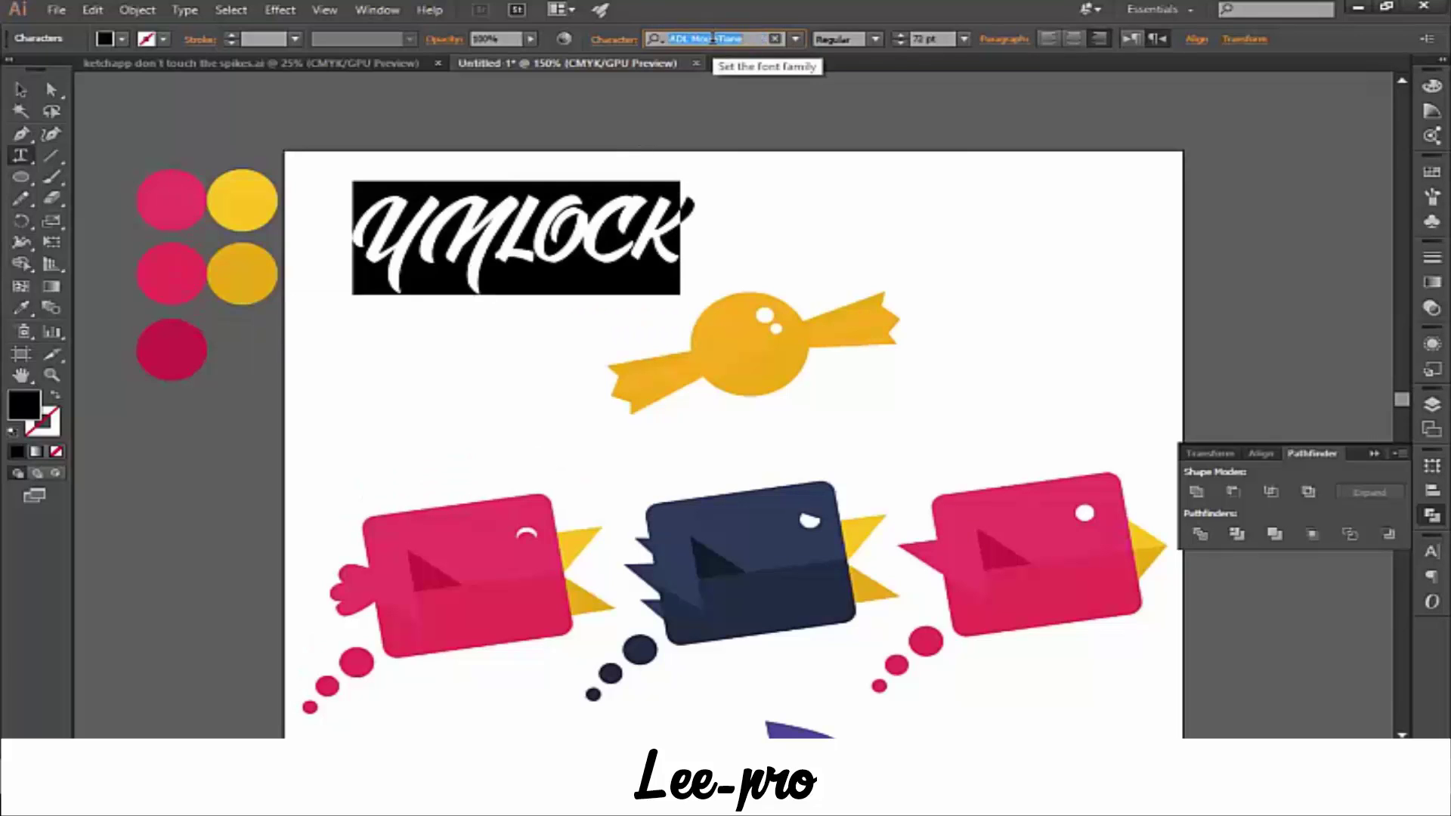
key("Up")
key("Up")
key("Up")
key("Down")
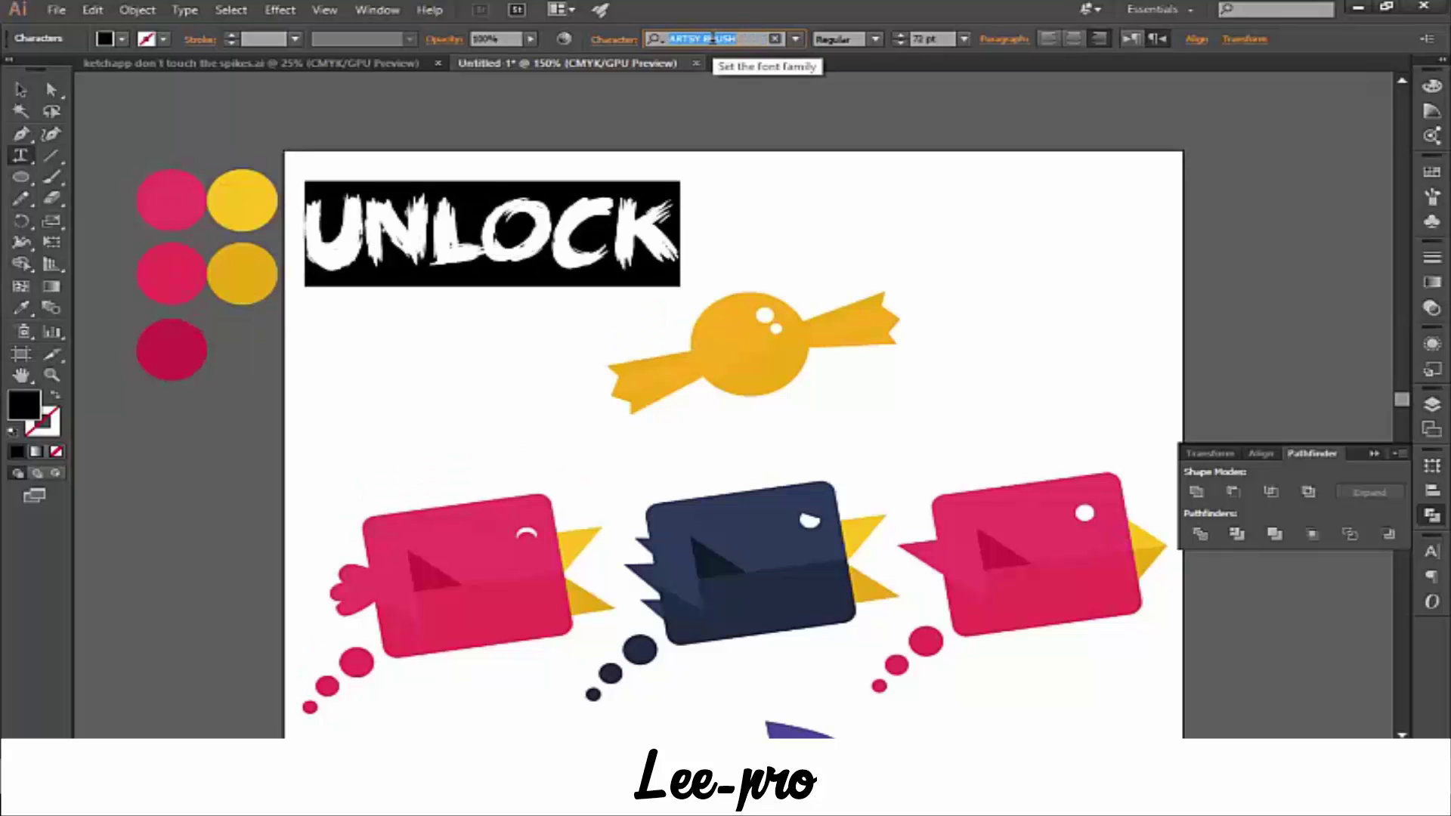
key("Down")
key("Down")
type("a")
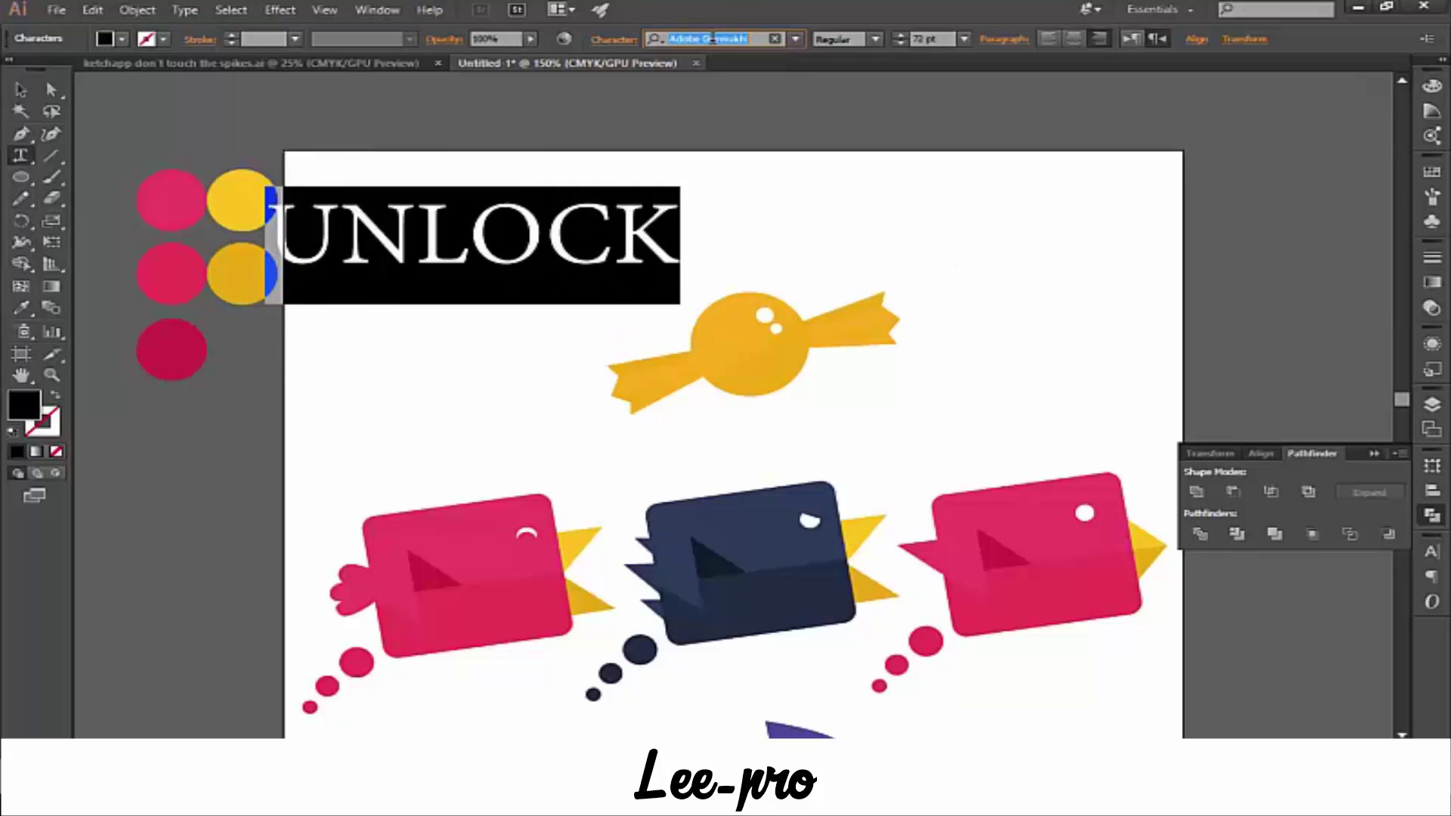
type("rial")
key("Down")
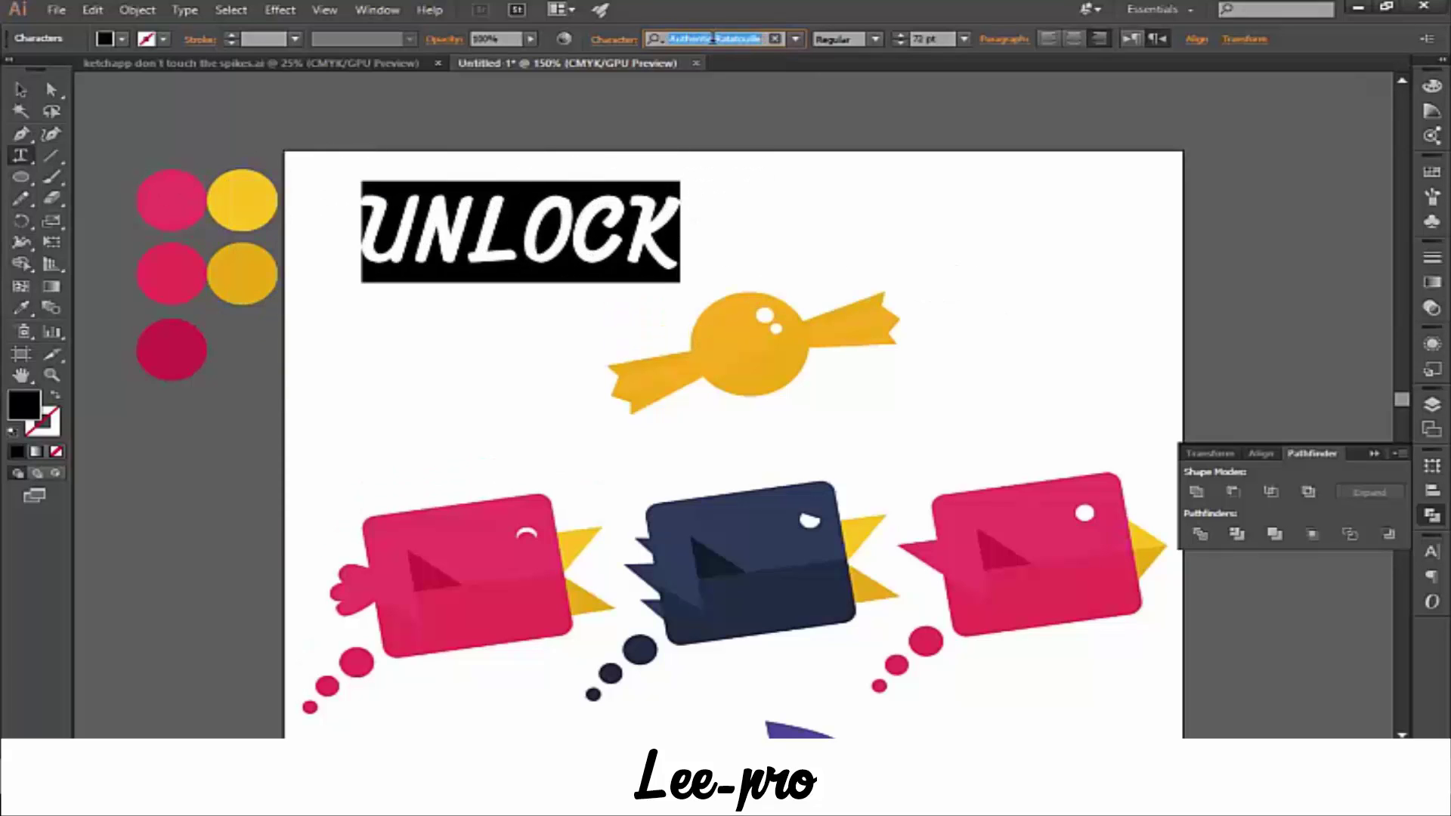
key("Up")
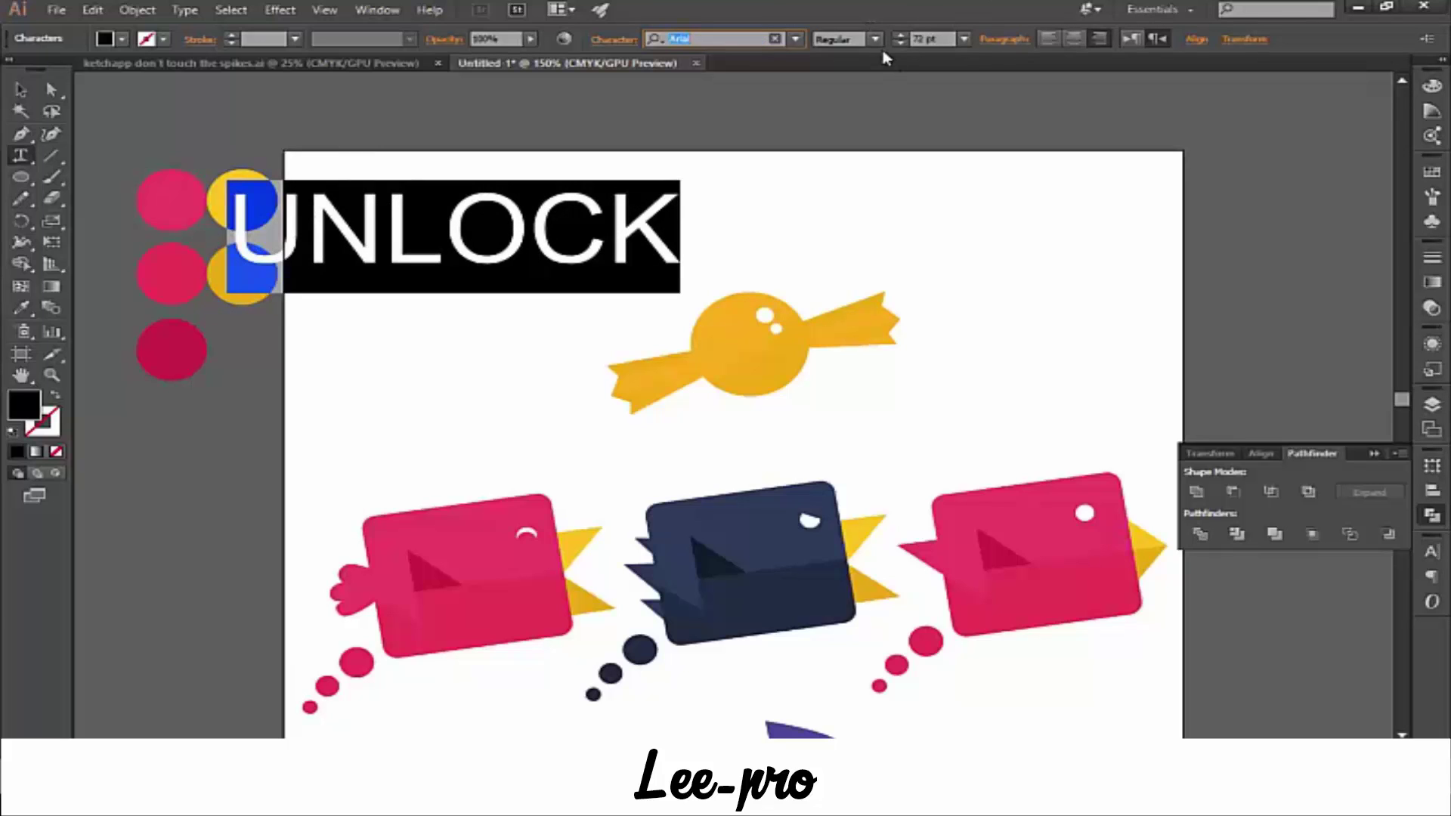
- Try an italic style on UNLOCK, then revert it to regular
left_click(875, 39)
left_click(864, 76)
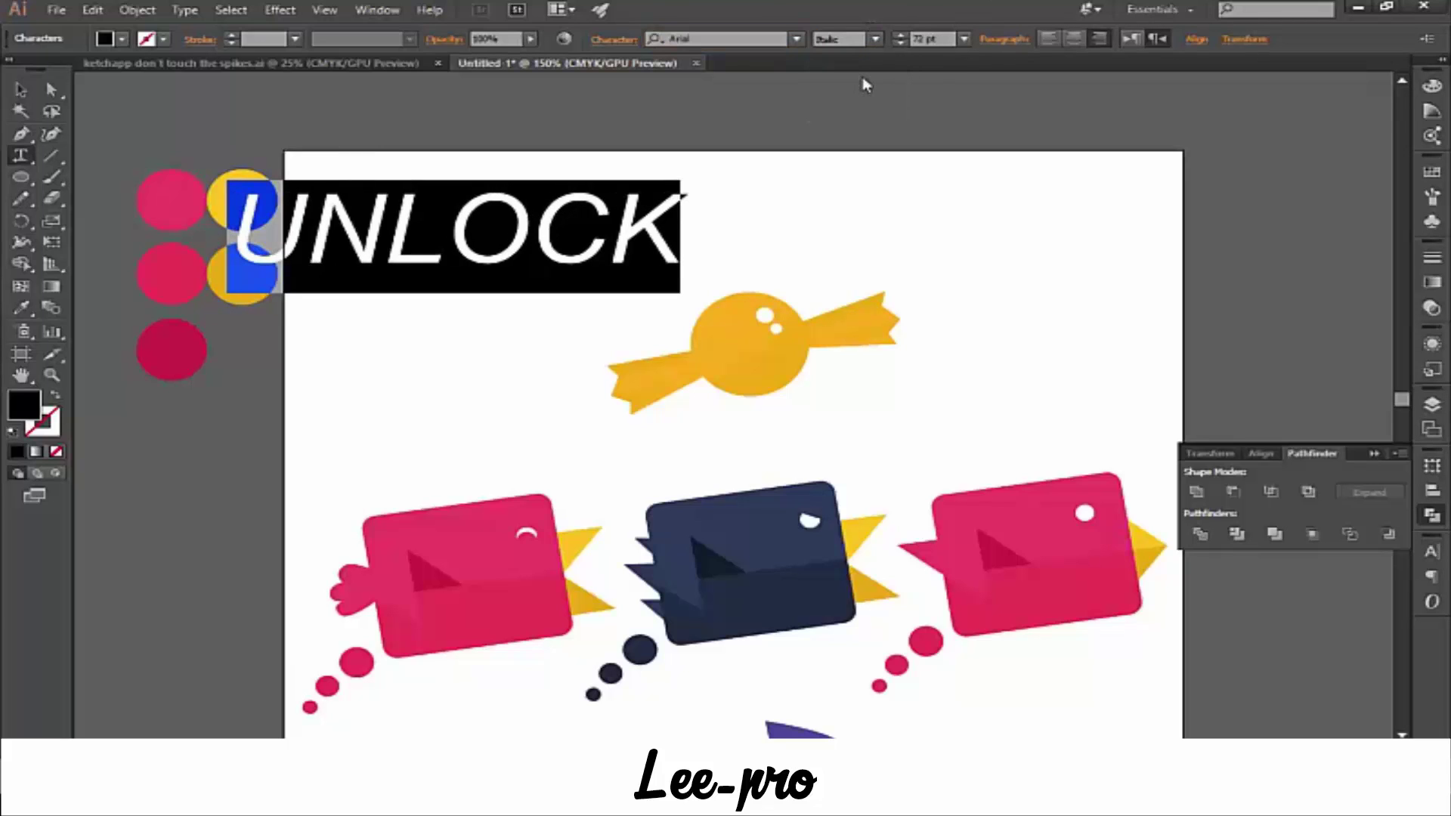
left_click(875, 40)
left_click(765, 38)
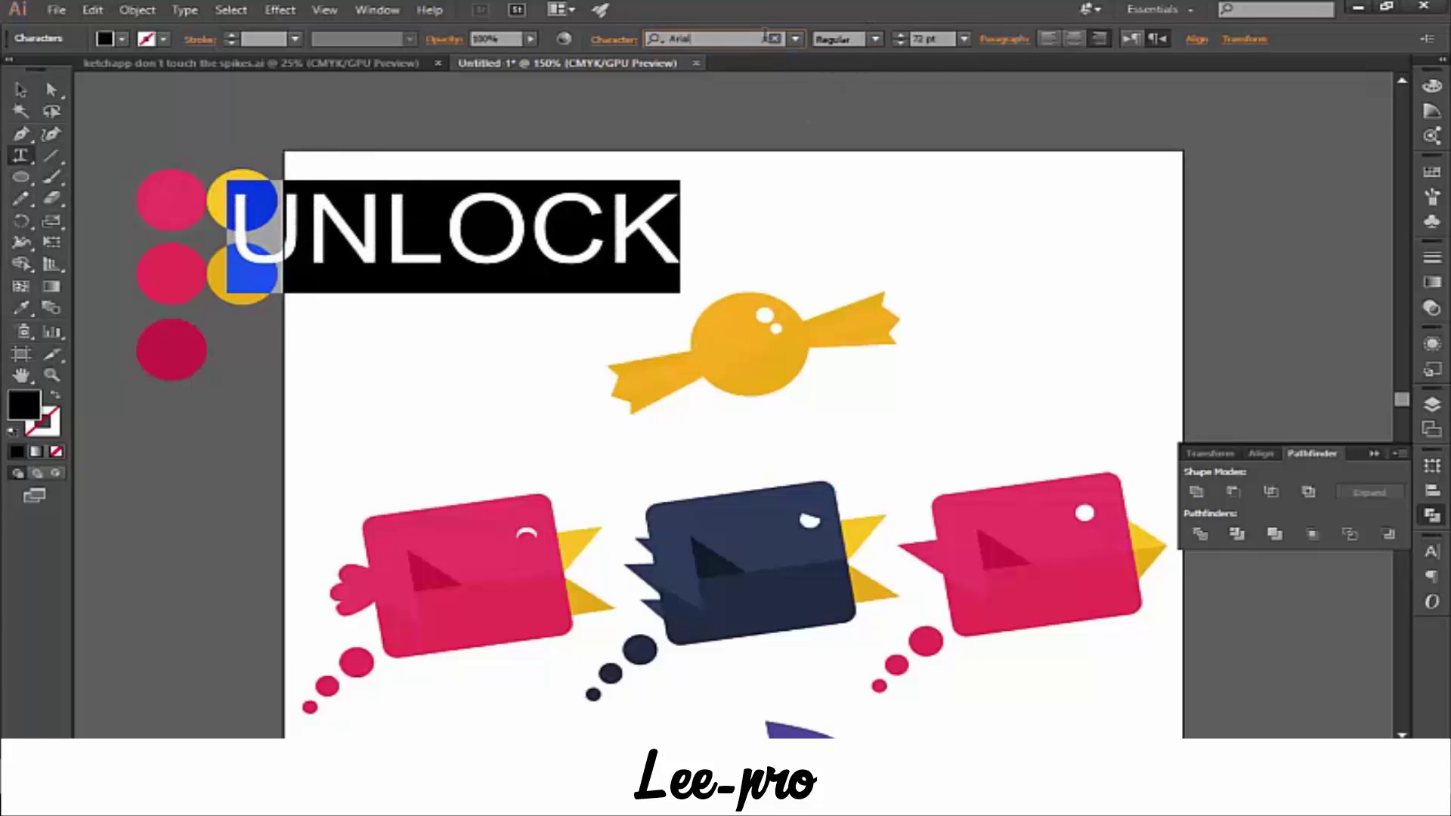
- Set UNLOCK to the COCOMAT font with the Light weight
key("Down")
key("Down")
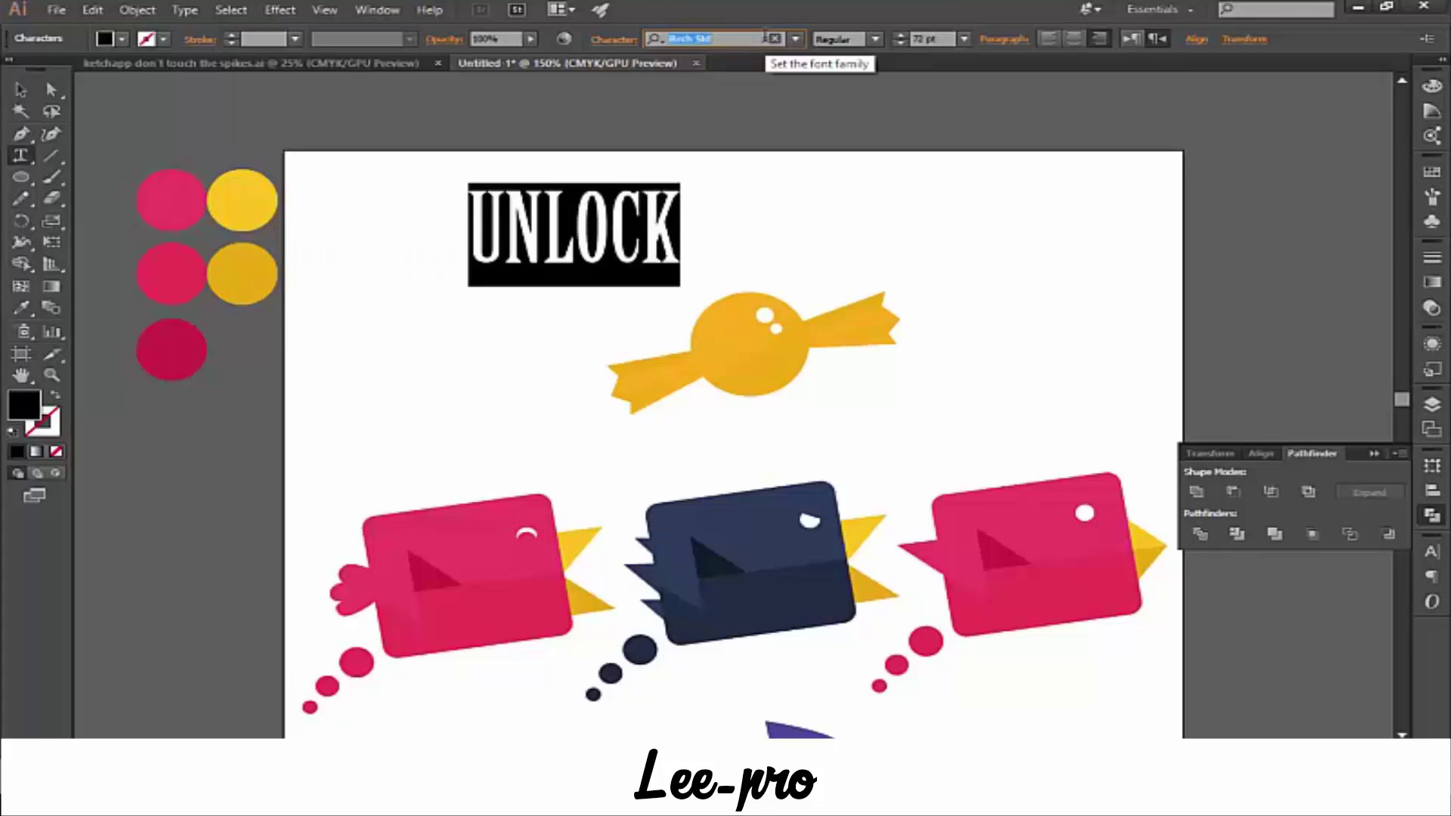
key("Down")
key("Down")
key("Down")
key("Down")
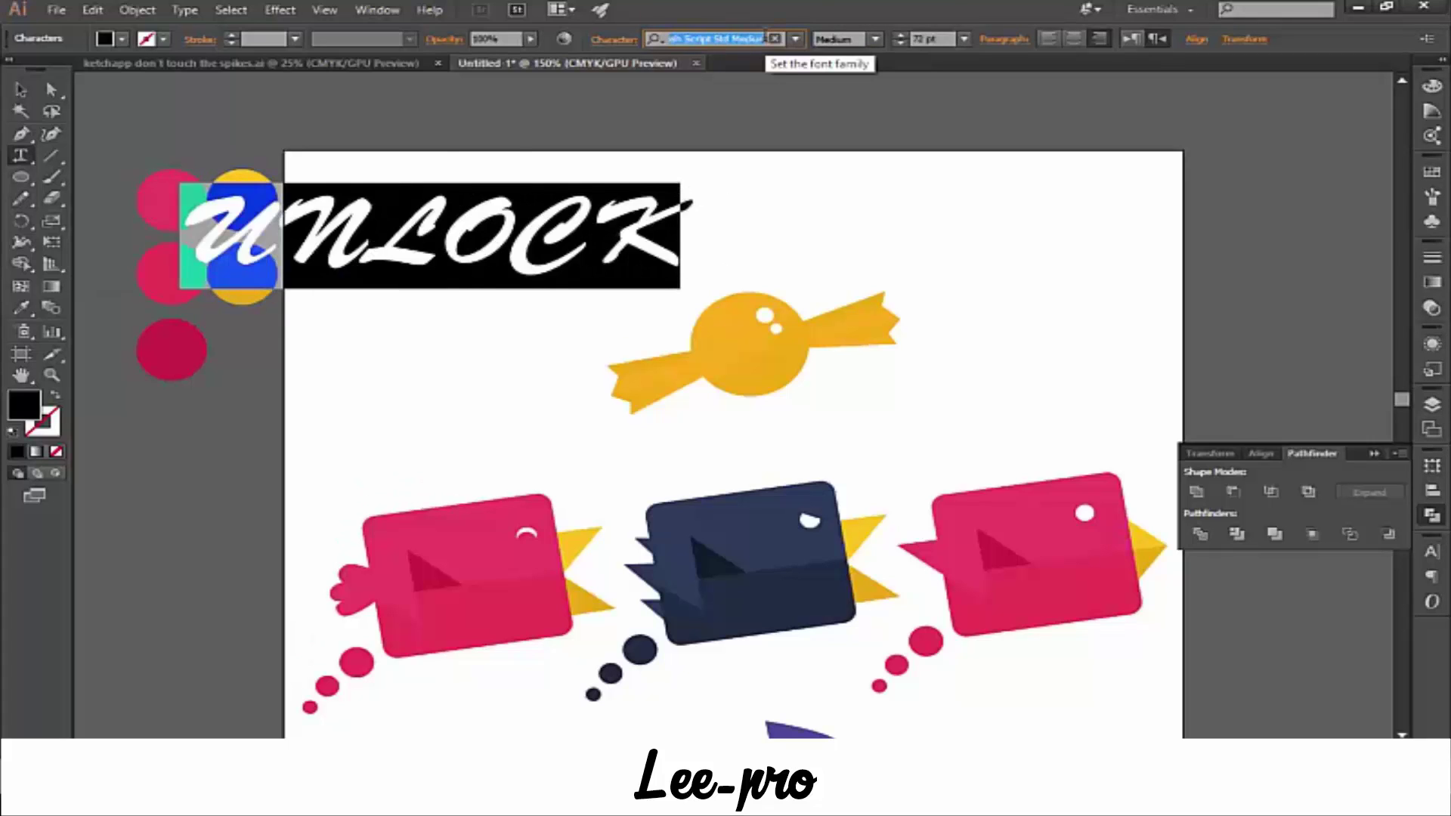
key("Down")
key("Down")
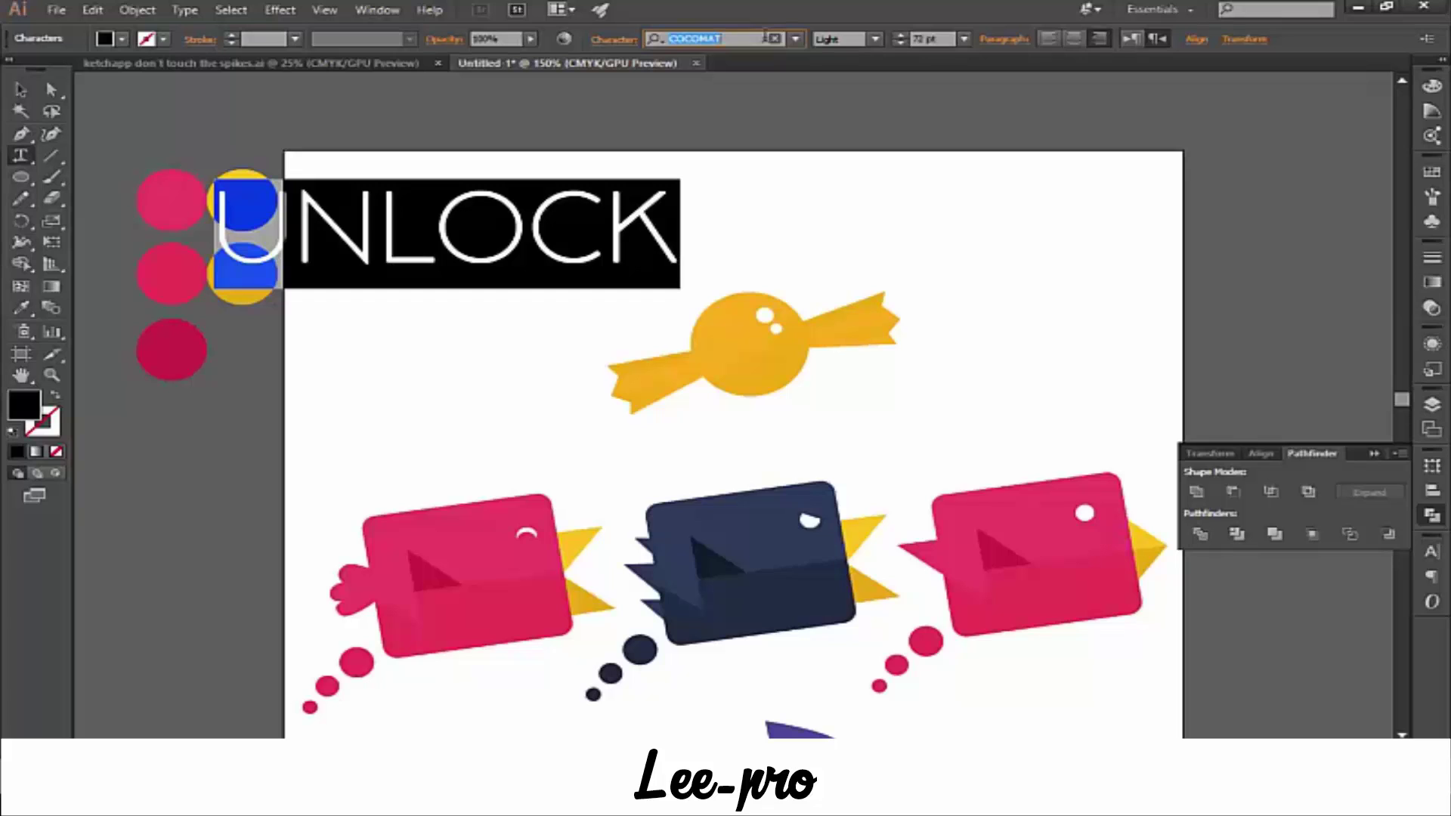
left_click(874, 42)
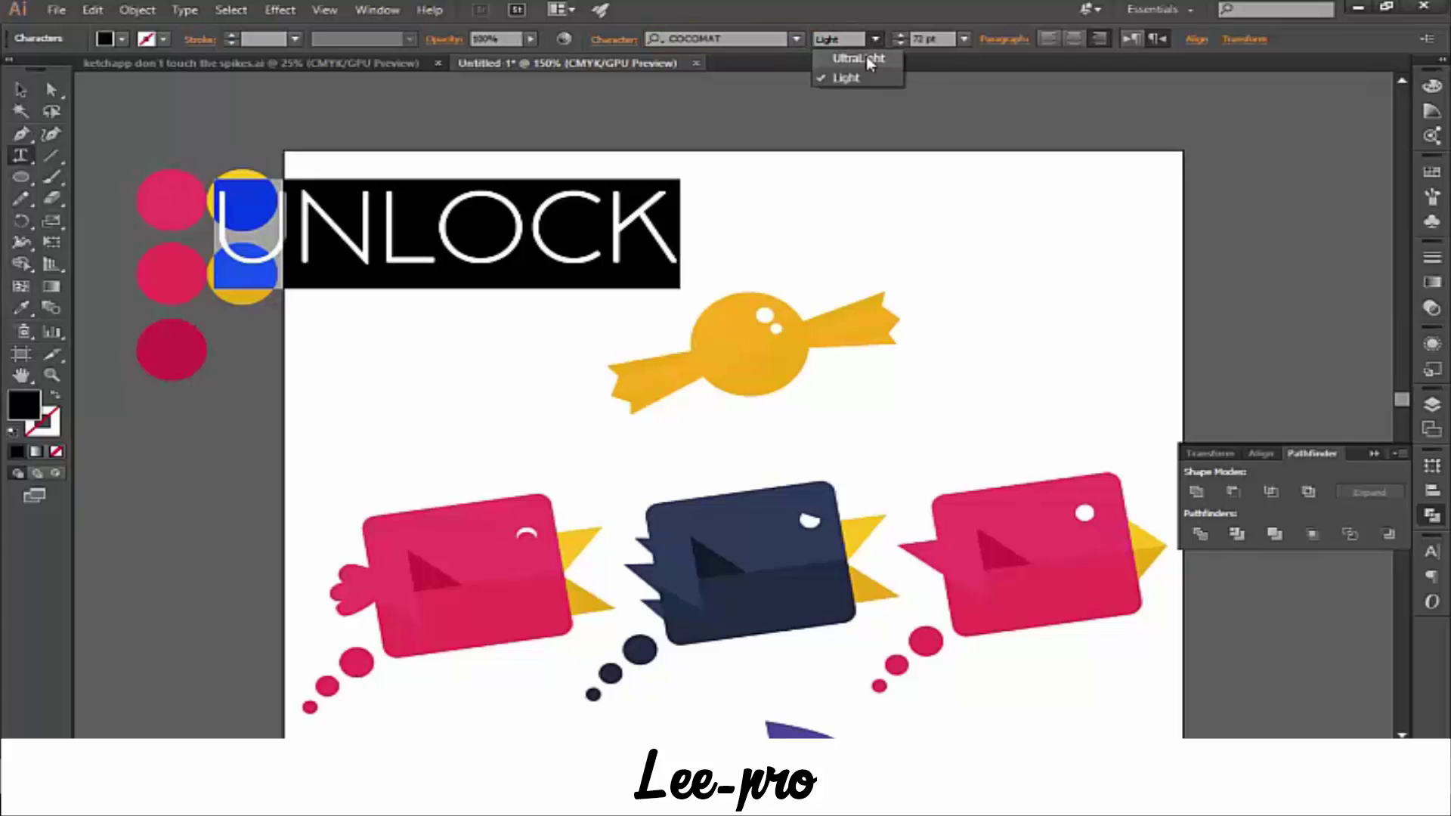
left_click(866, 56)
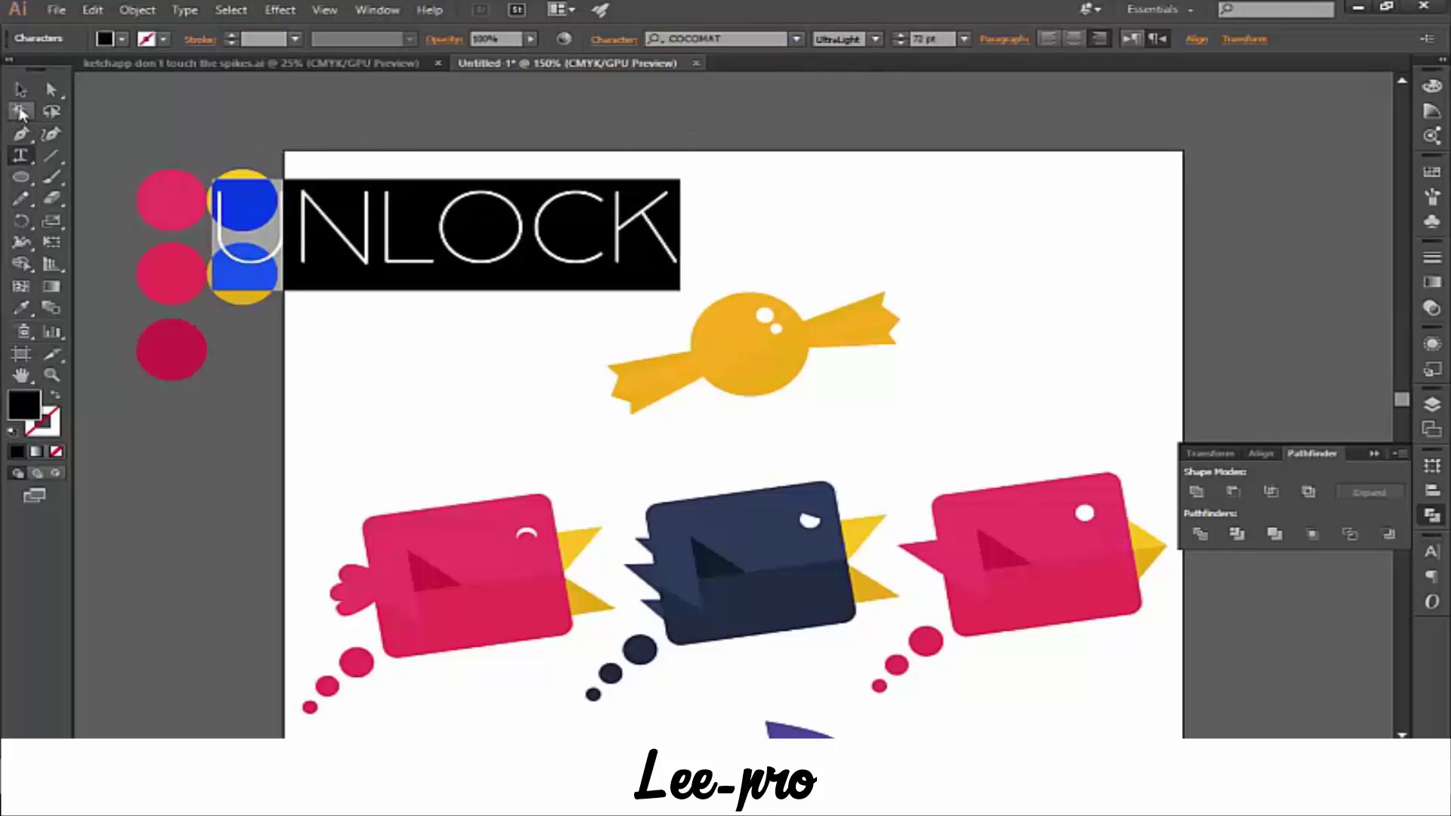
left_click(875, 42)
left_click(855, 71)
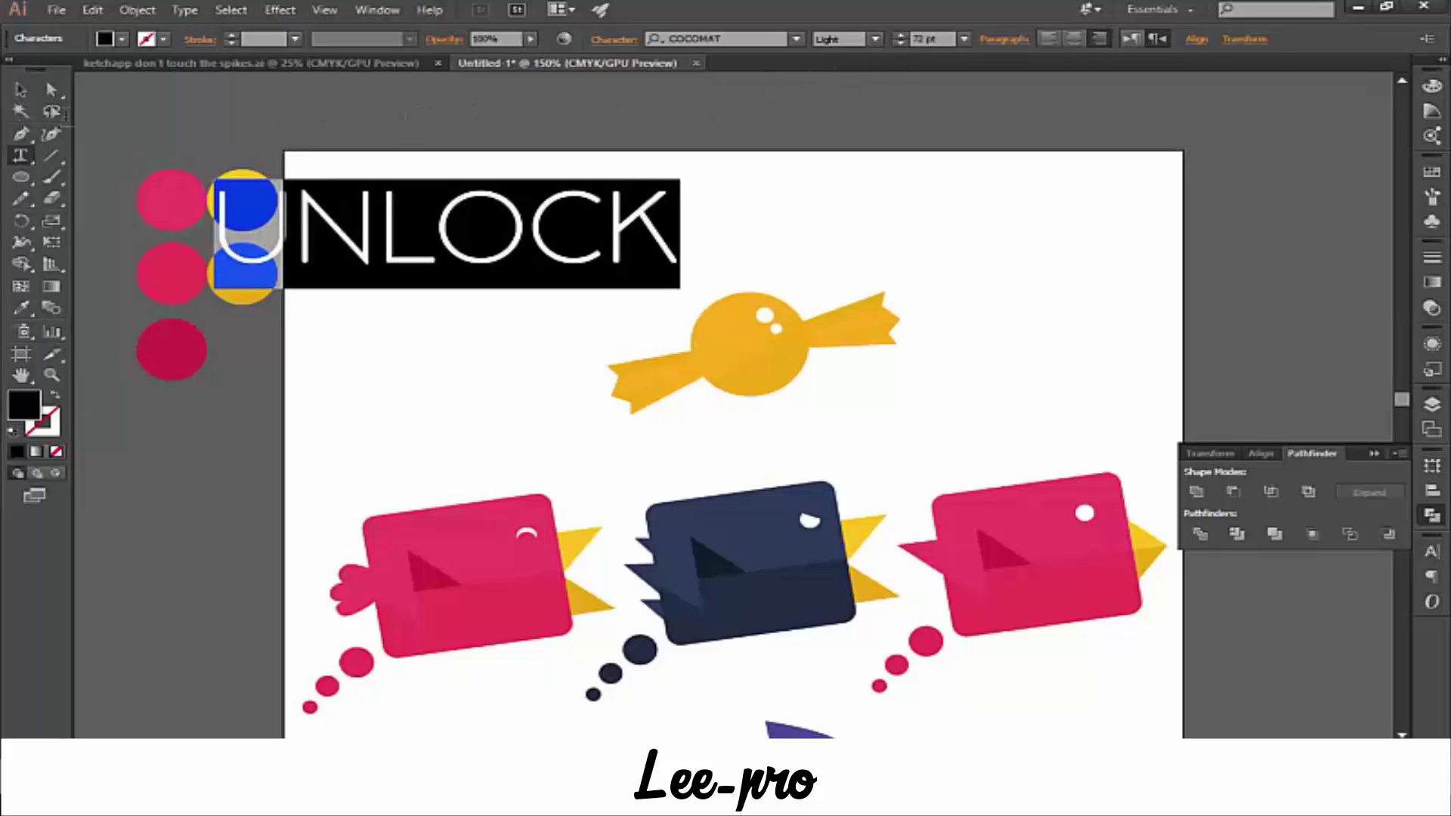
left_click(20, 90)
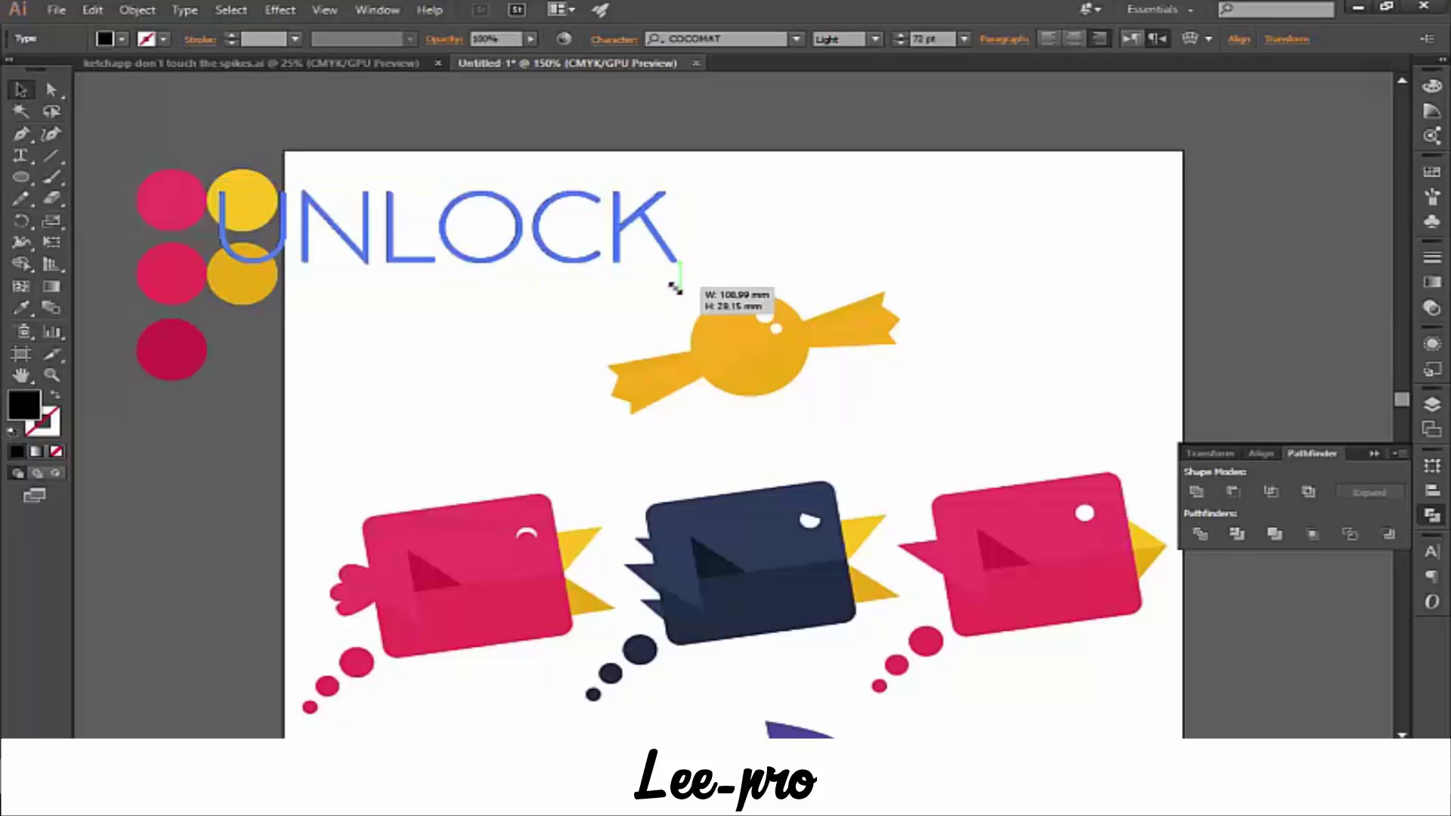
- Shrink UNLOCK, centre it above the candy, and colour it the candy's orange
left_click_drag(680, 290, 620, 278)
left_click(504, 257)
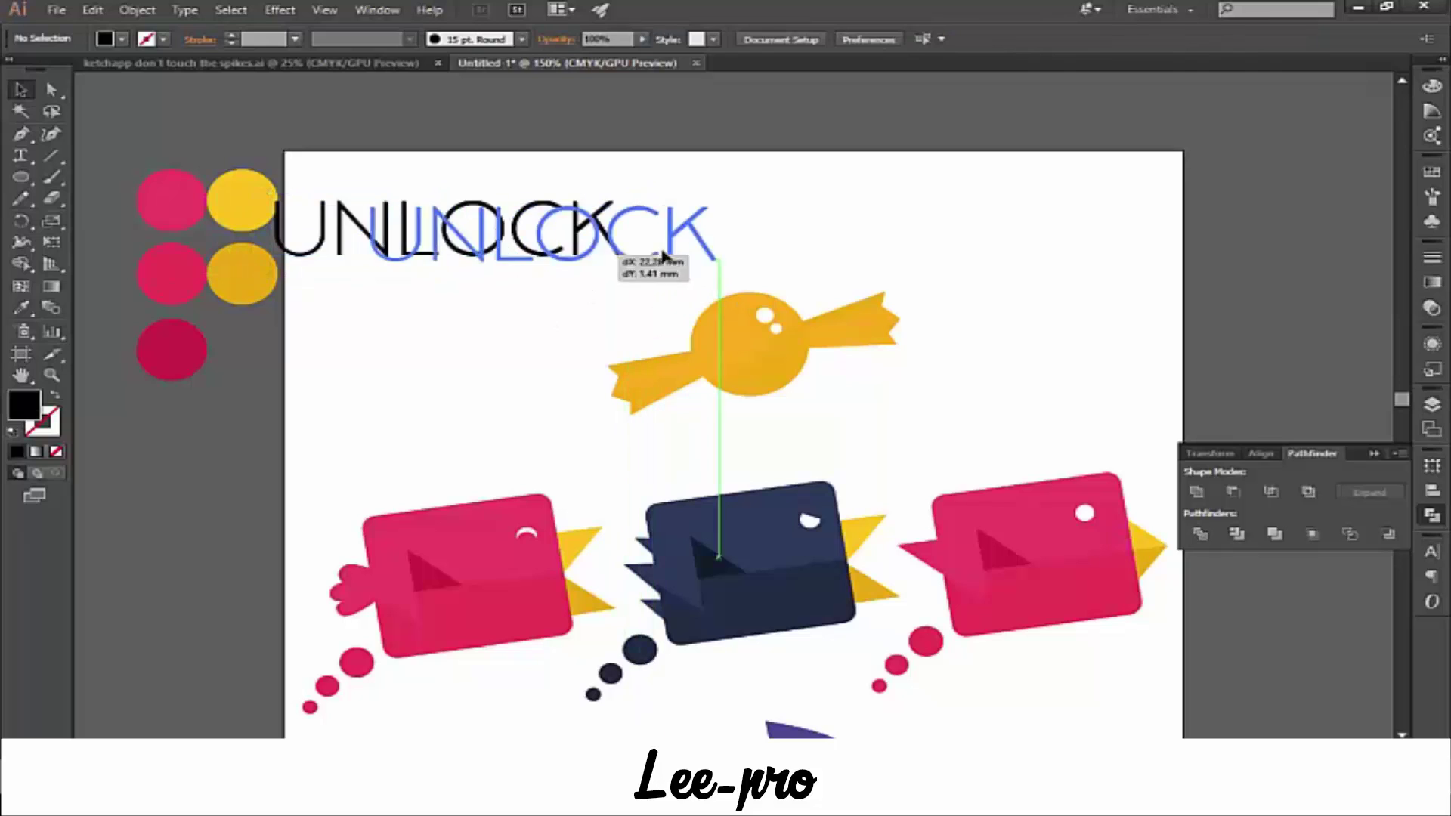
left_click_drag(504, 257, 678, 257)
left_click(590, 281)
double_click(595, 235)
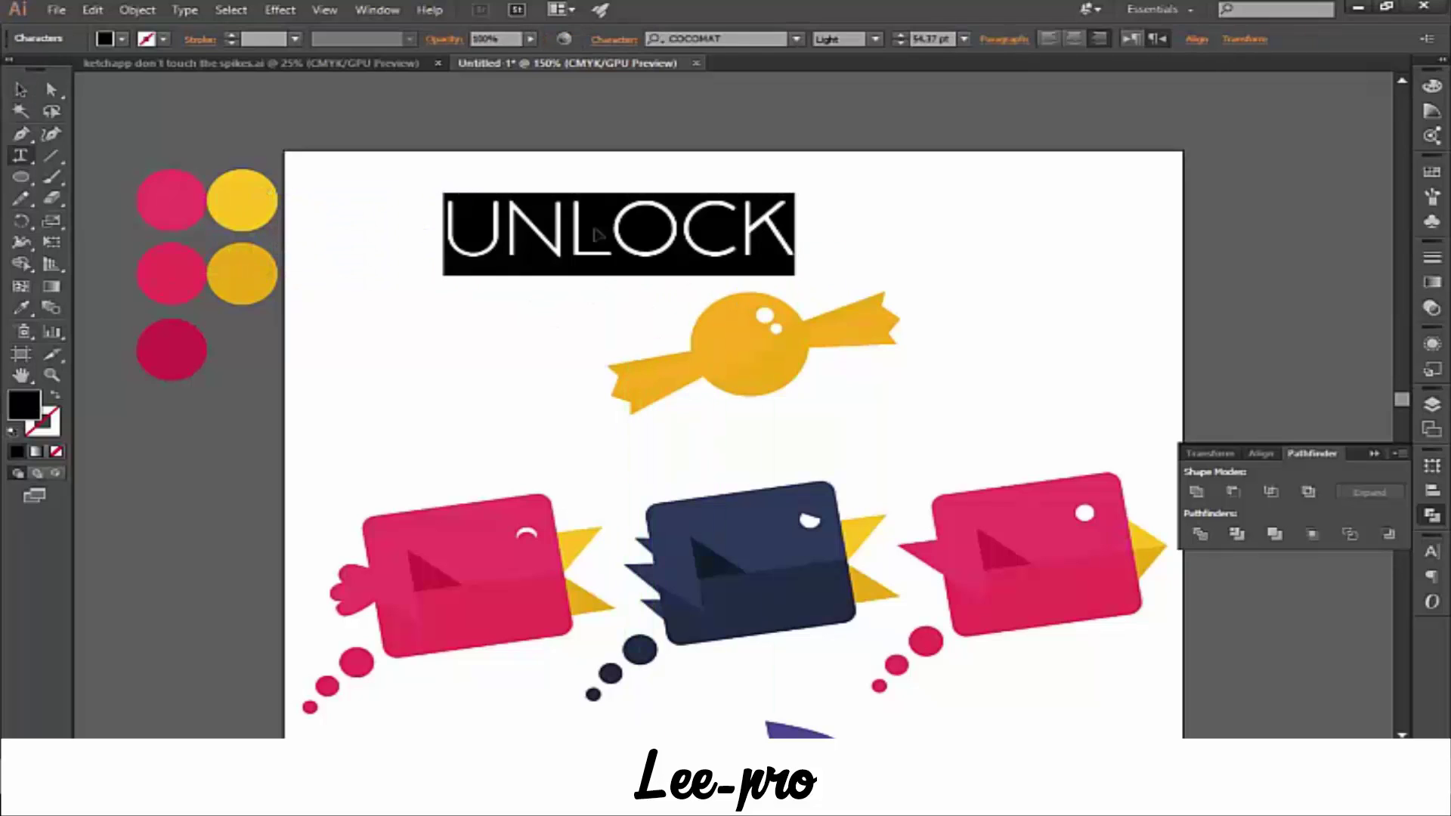
left_click(21, 307)
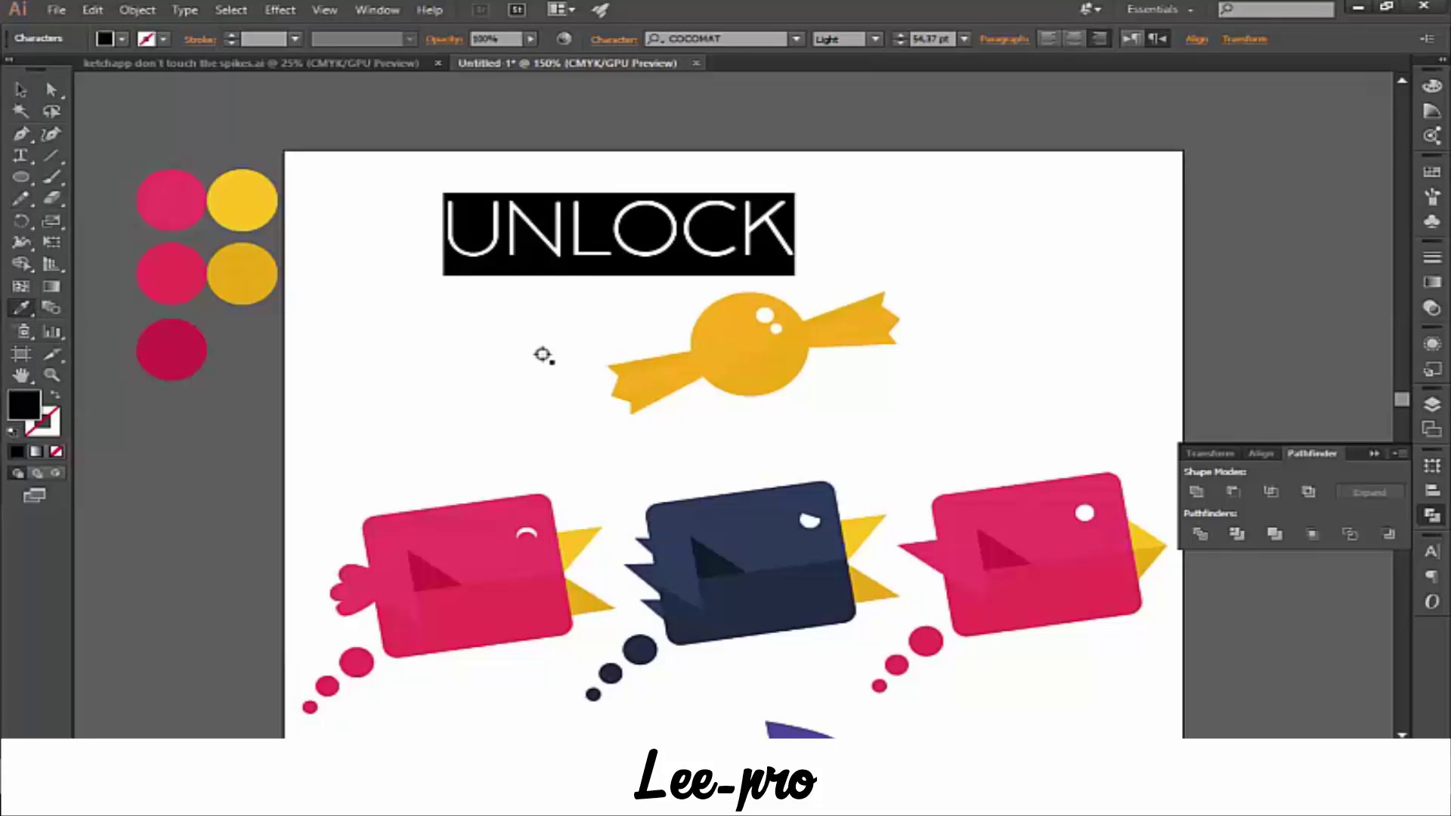
left_click(761, 383)
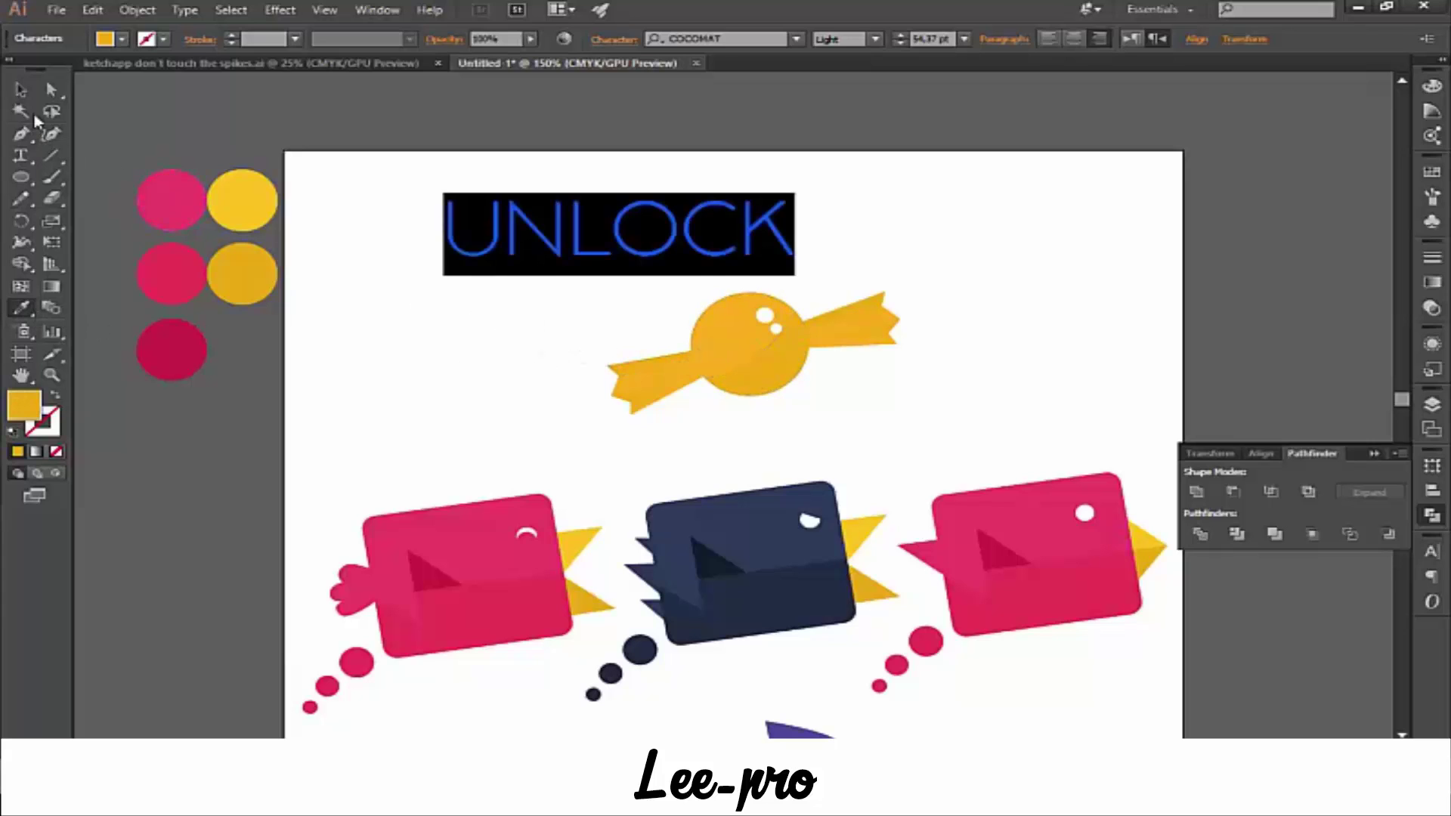
left_click(21, 89)
- Move UNLOCK below the purple bird, enlarge it, and add a smaller copy beneath
left_click(376, 278)
mouse_move(546, 260)
left_mouse_down()
mouse_move(594, 238)
mouse_move(474, 239)
left_mouse_up()
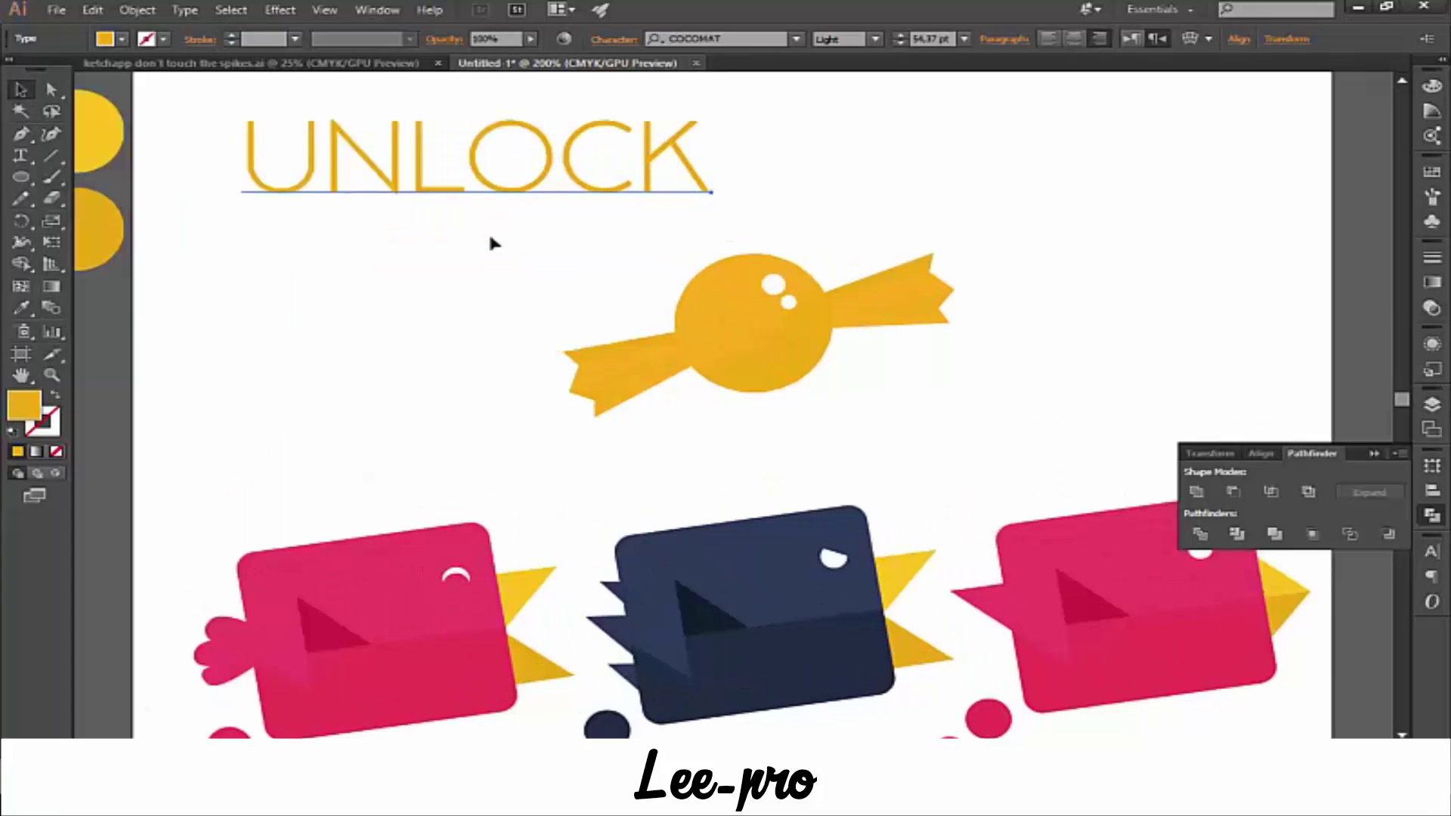
key("ctrl+minus")
key("ctrl+minus")
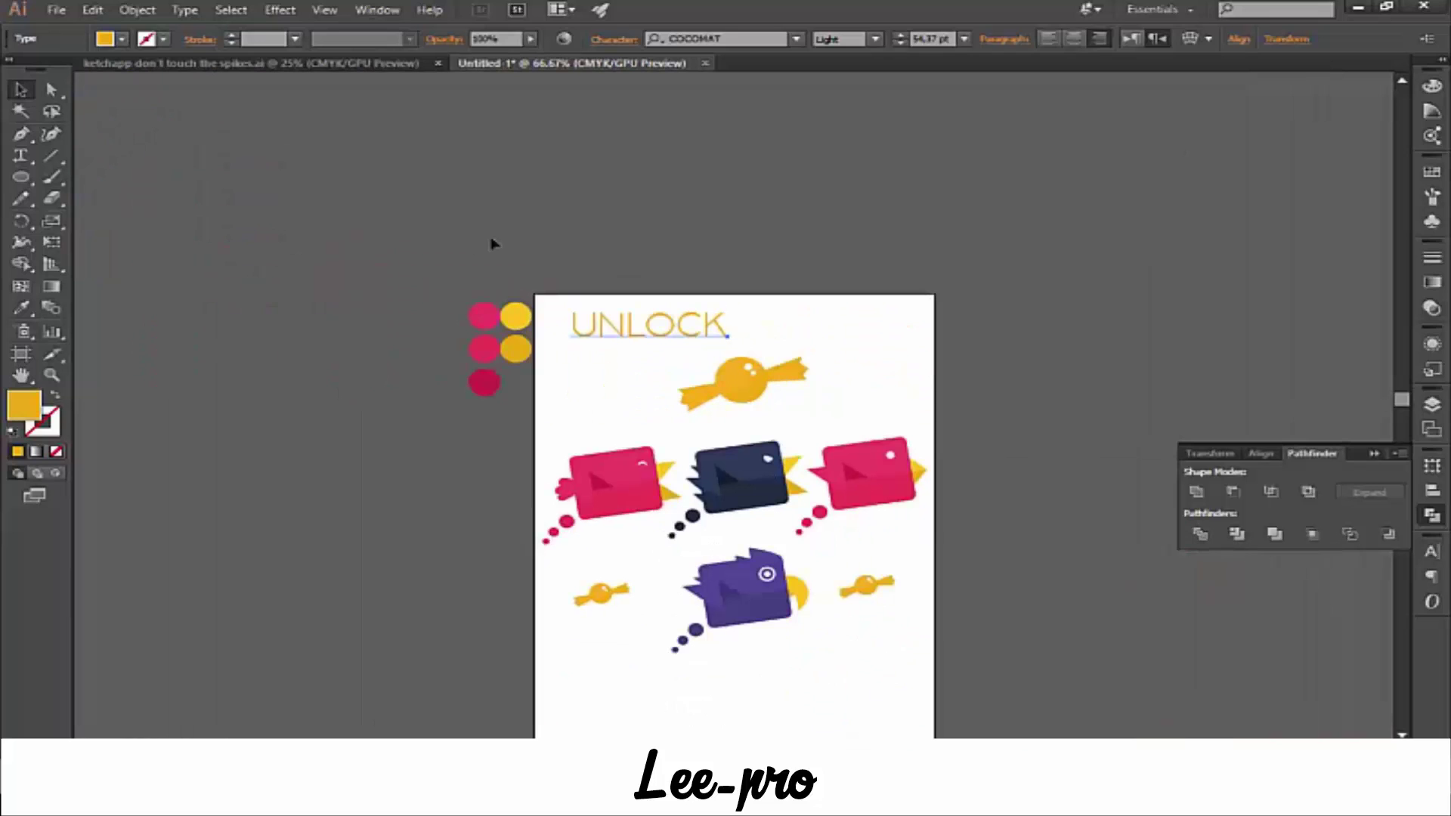
left_click_drag(598, 336, 706, 725)
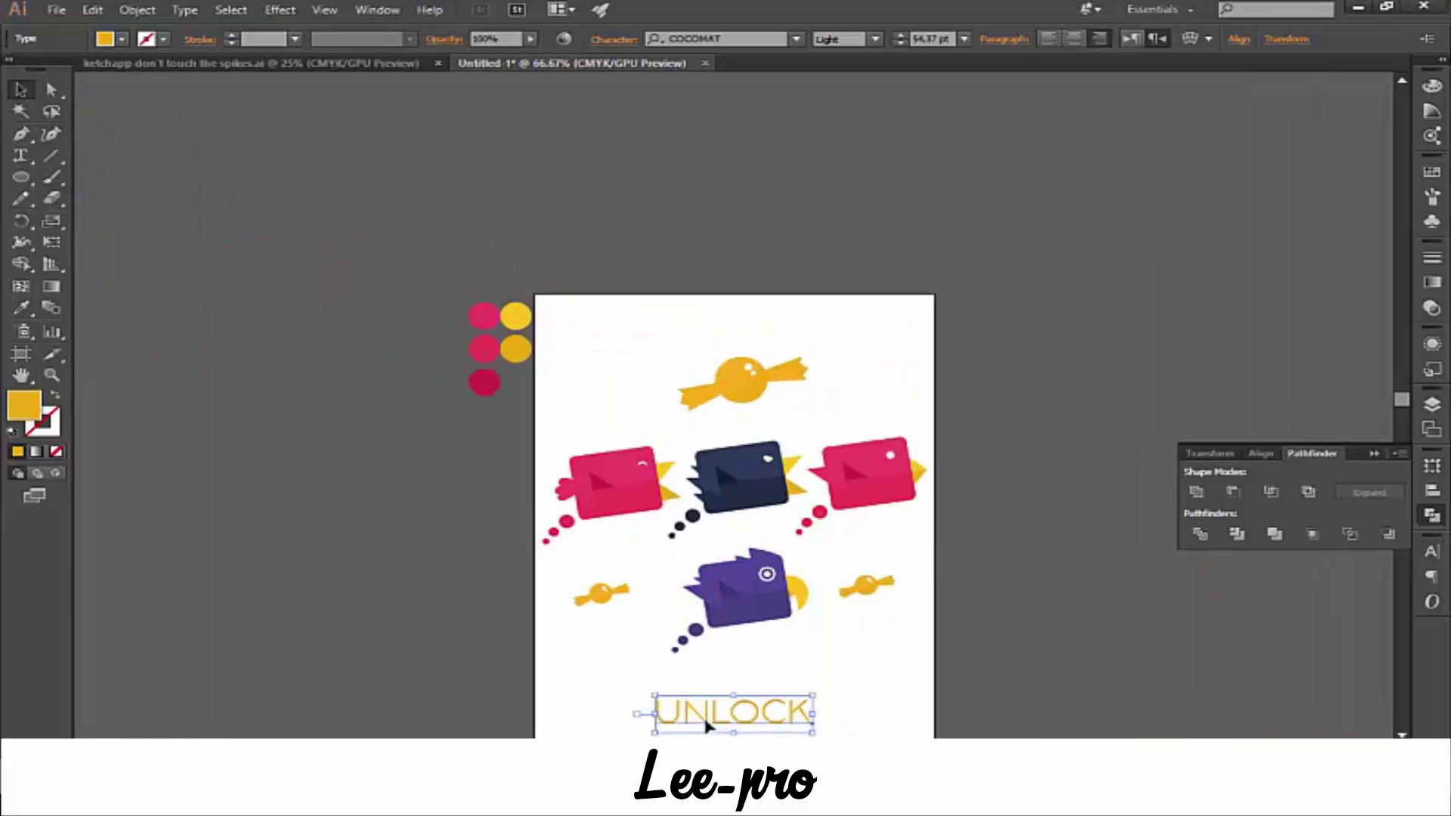
left_click(707, 725)
key("ctrl+plus")
key("ctrl+plus")
scroll(558, 337, "down", 5)
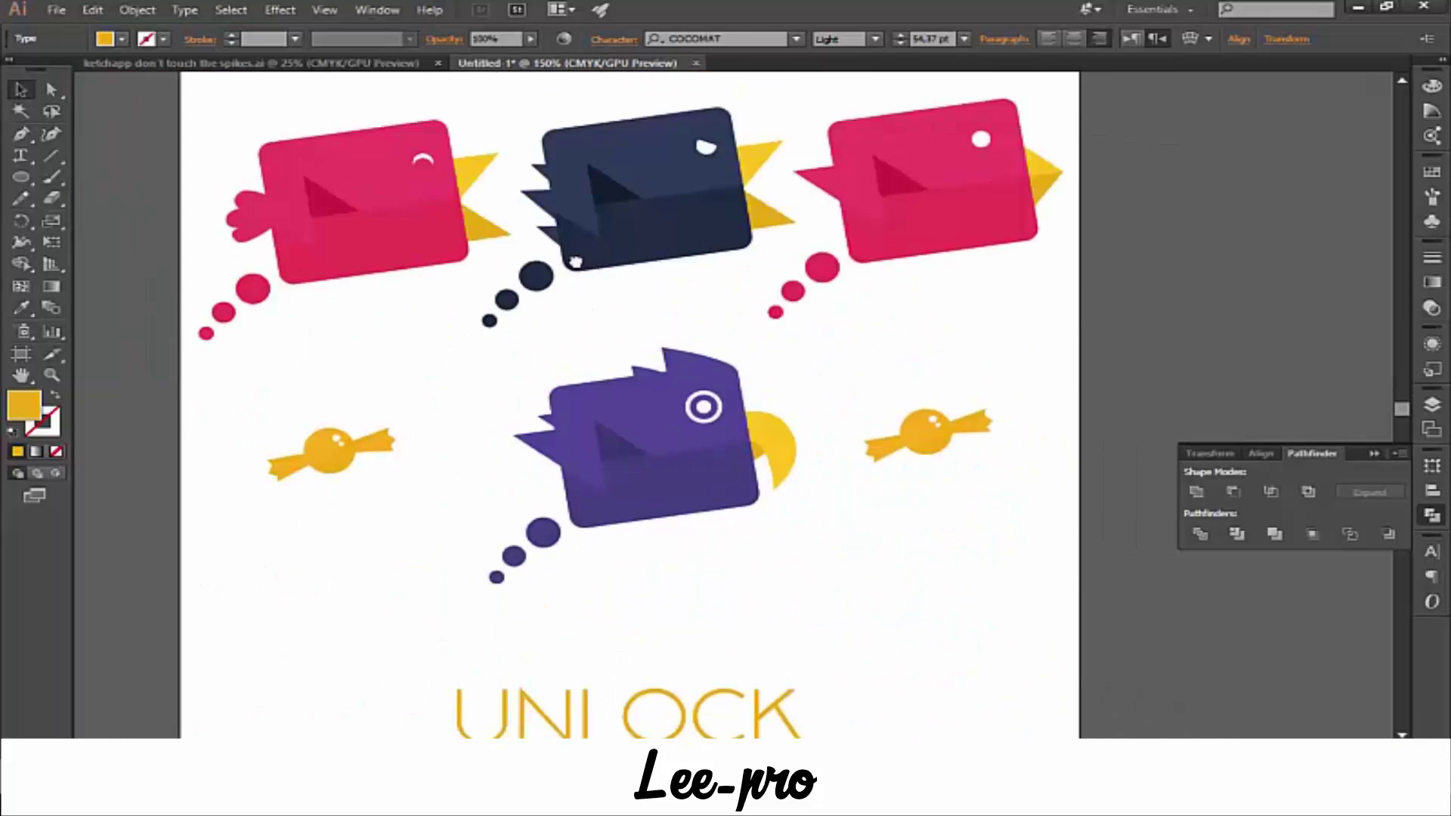
scroll(575, 261, "down", 5)
left_click(580, 336)
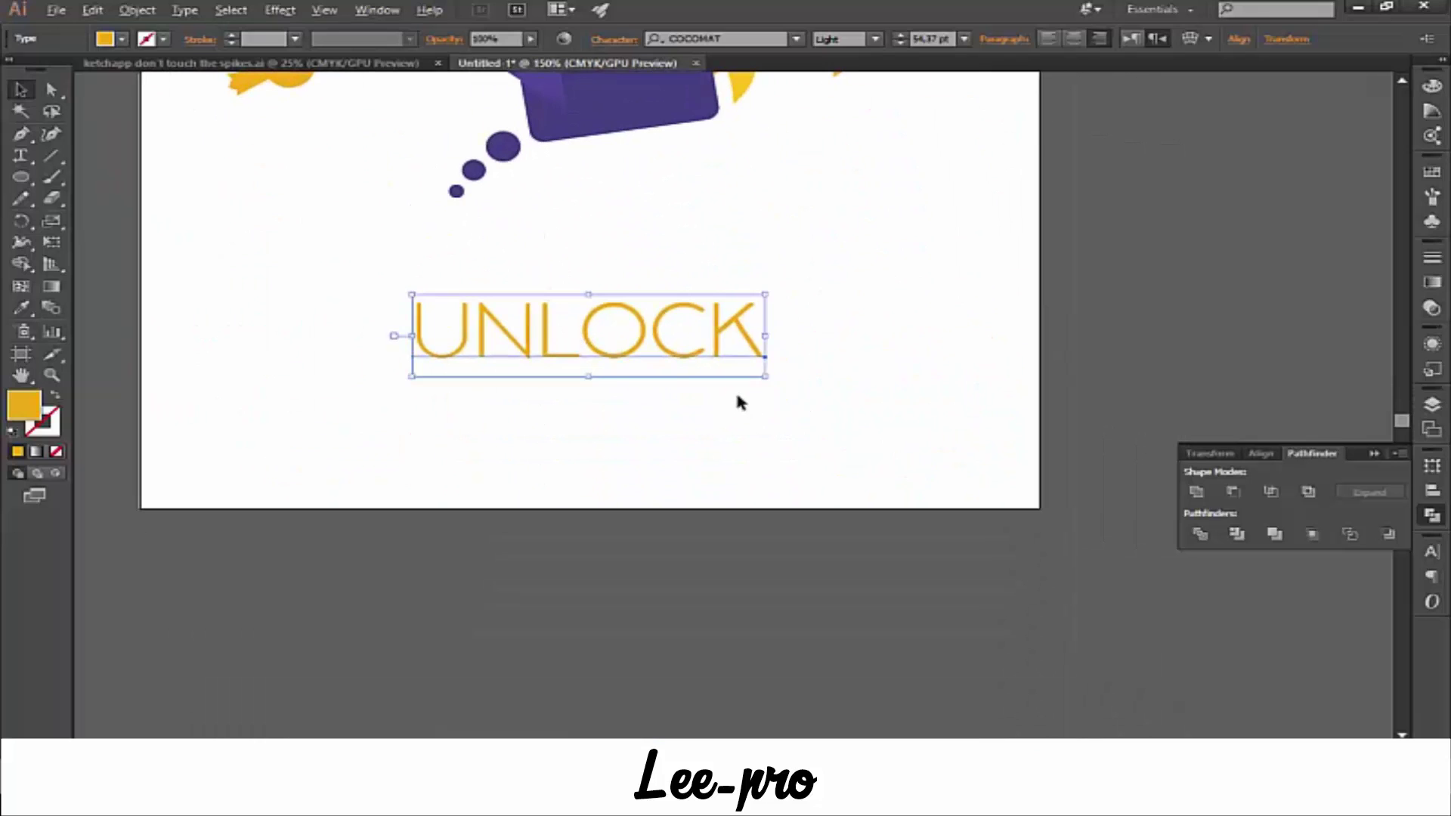
left_click_drag(765, 378, 829, 412)
mouse_move(696, 358)
left_mouse_down()
mouse_move(700, 292)
mouse_move(641, 409)
left_mouse_up()
left_click(703, 335)
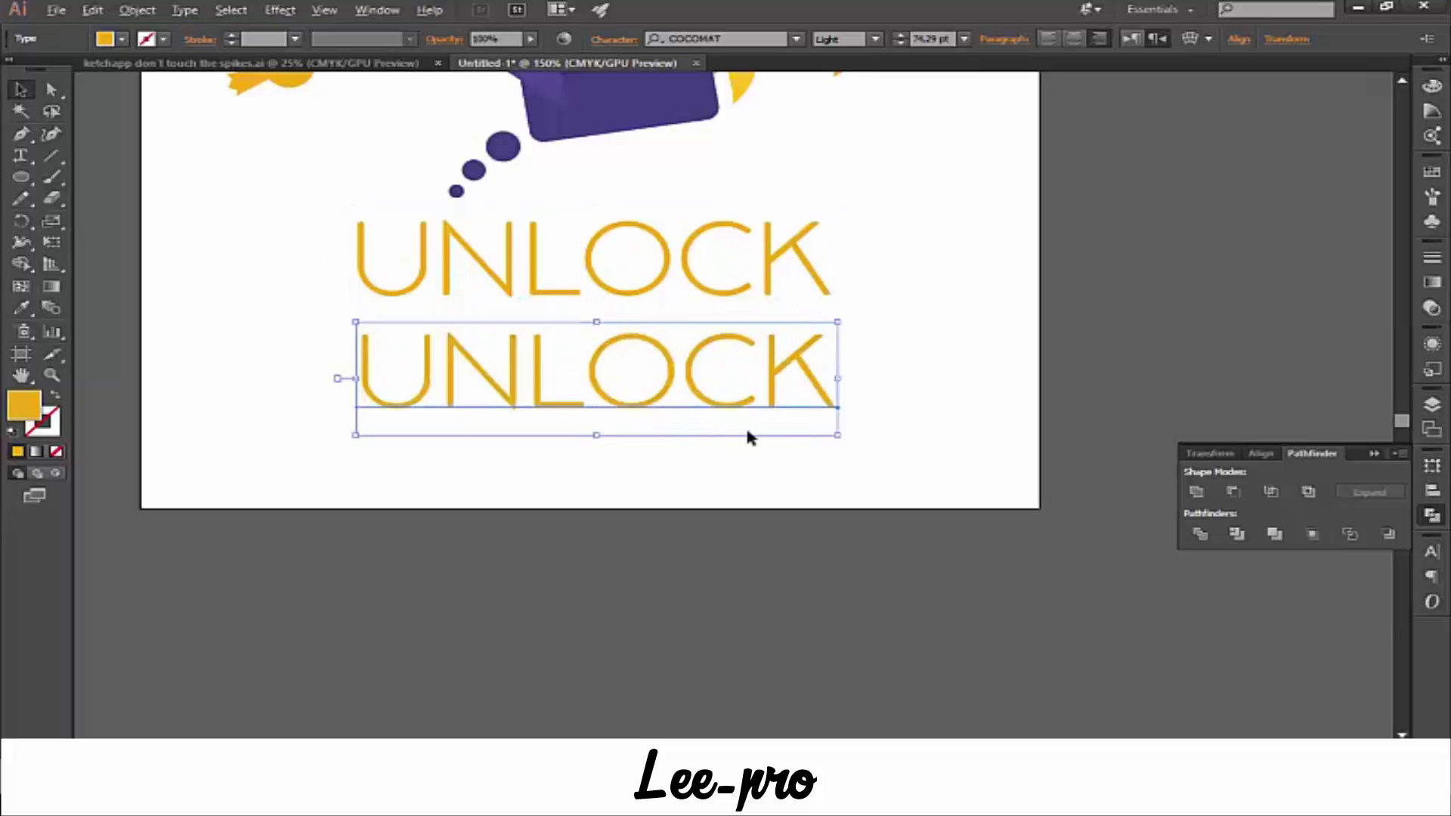
left_click_drag(828, 431, 783, 420)
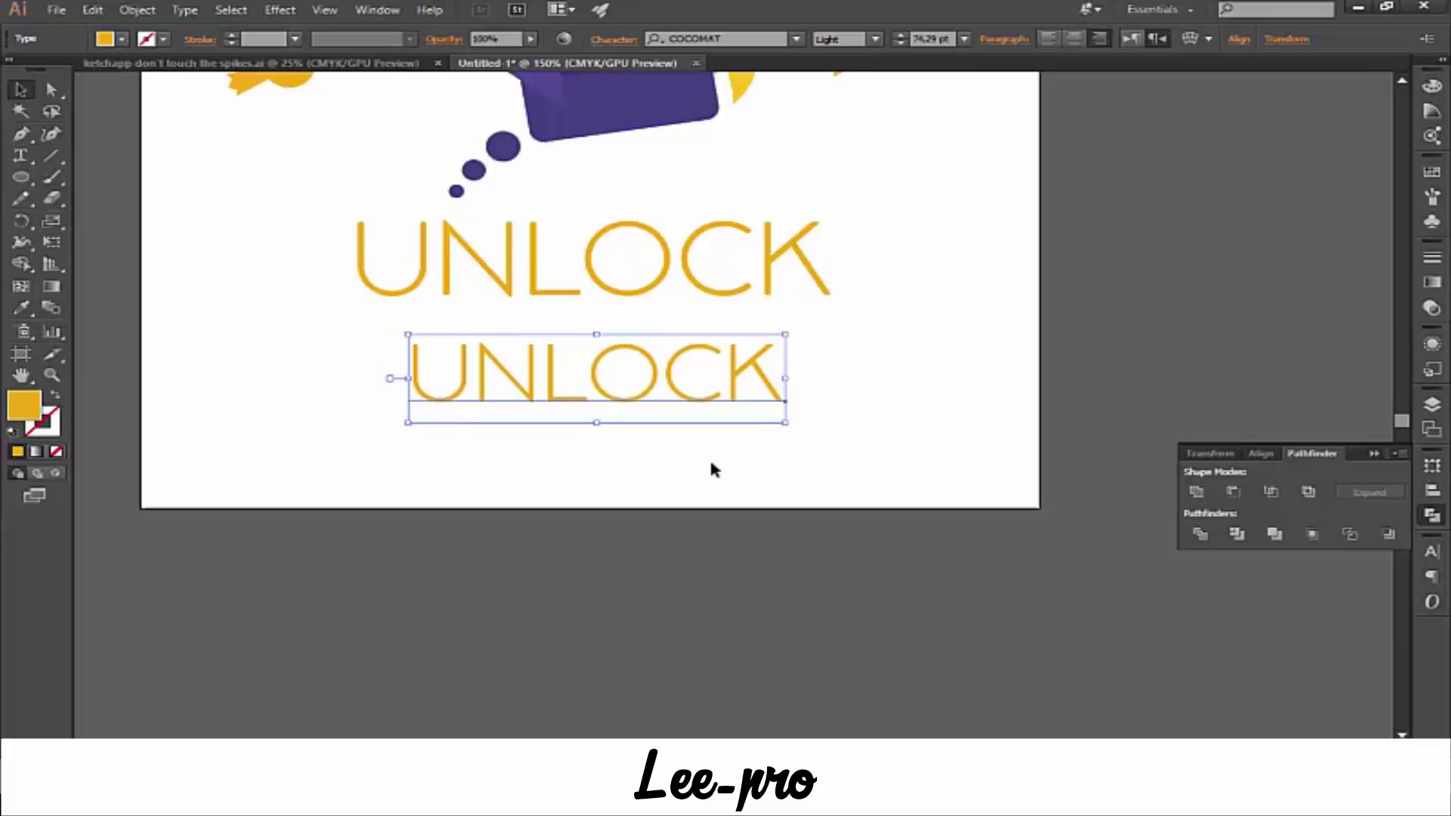
- Retype the duplicate as NEW BIRDS in the UltraLight weight
double_click(518, 380)
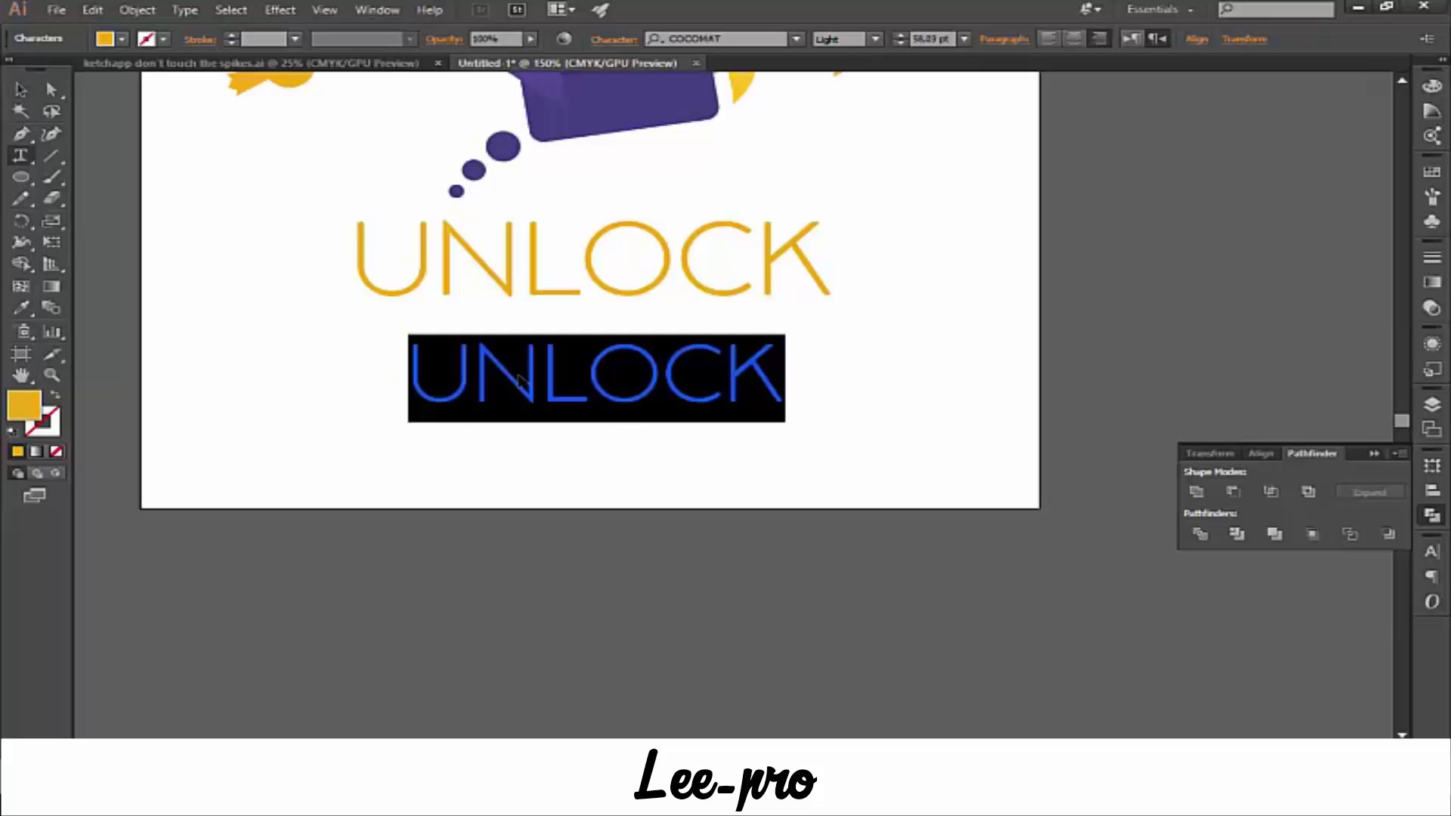
type("NEW")
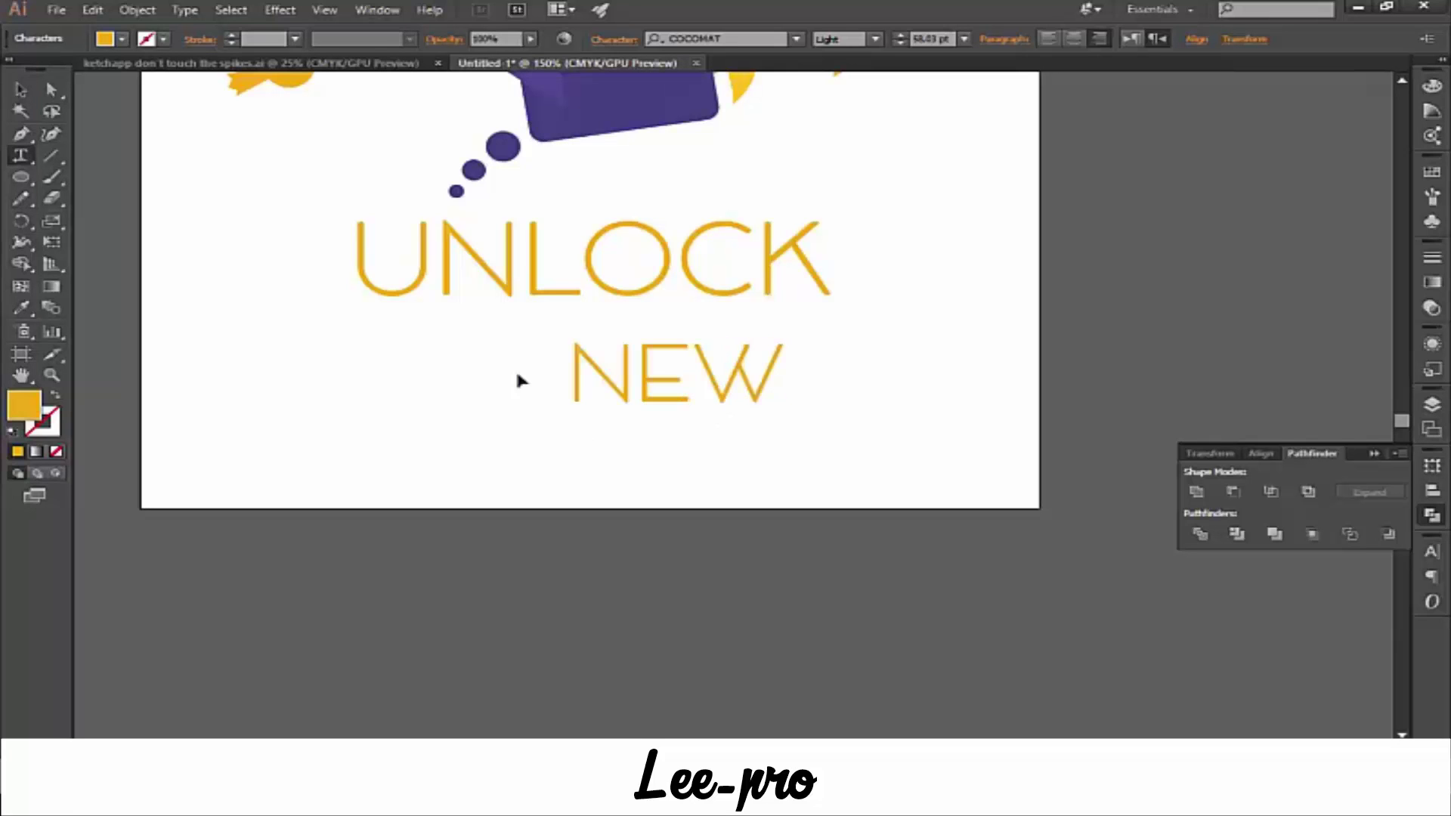
key("Home")
type("BI")
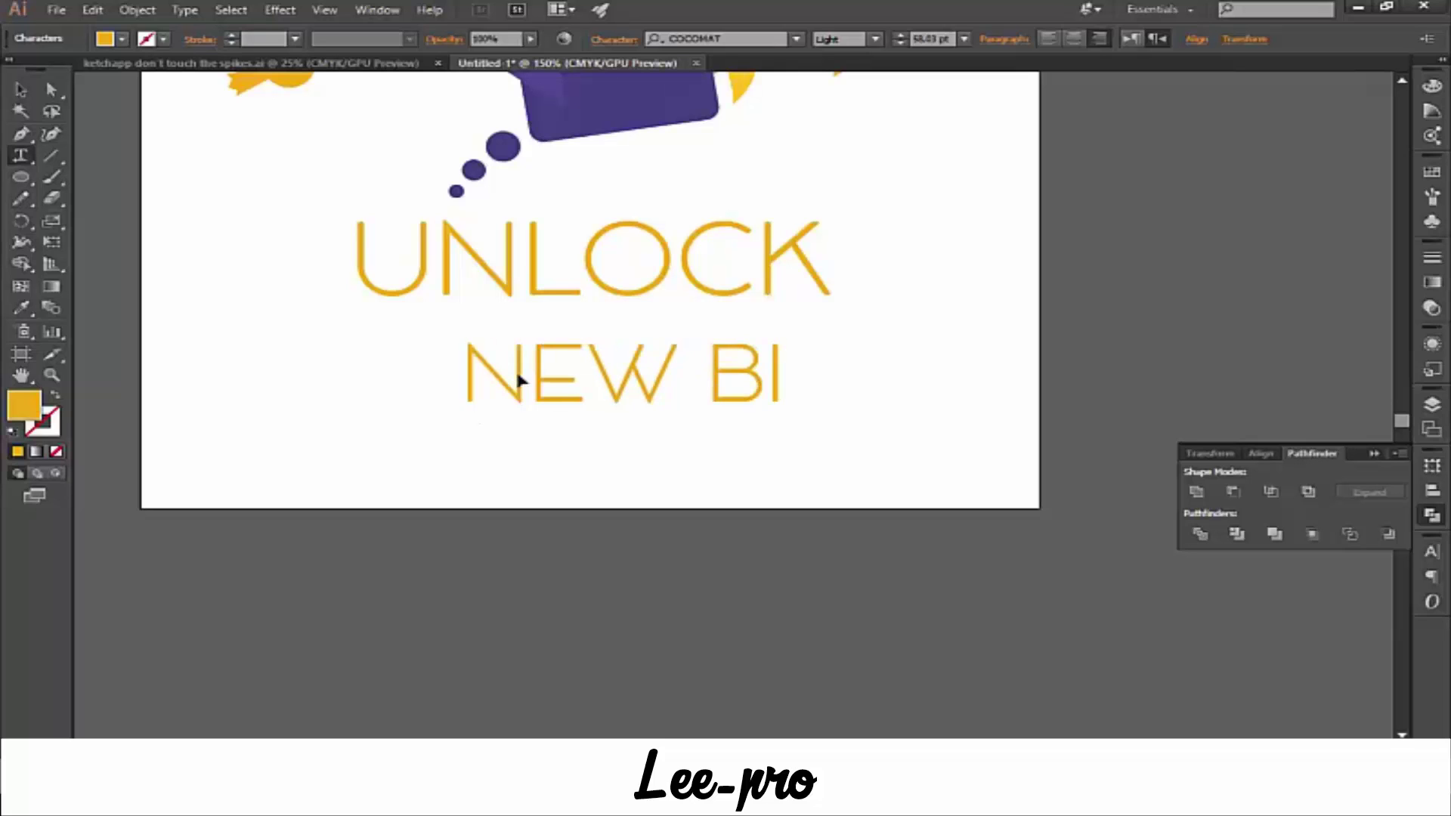
type("R")
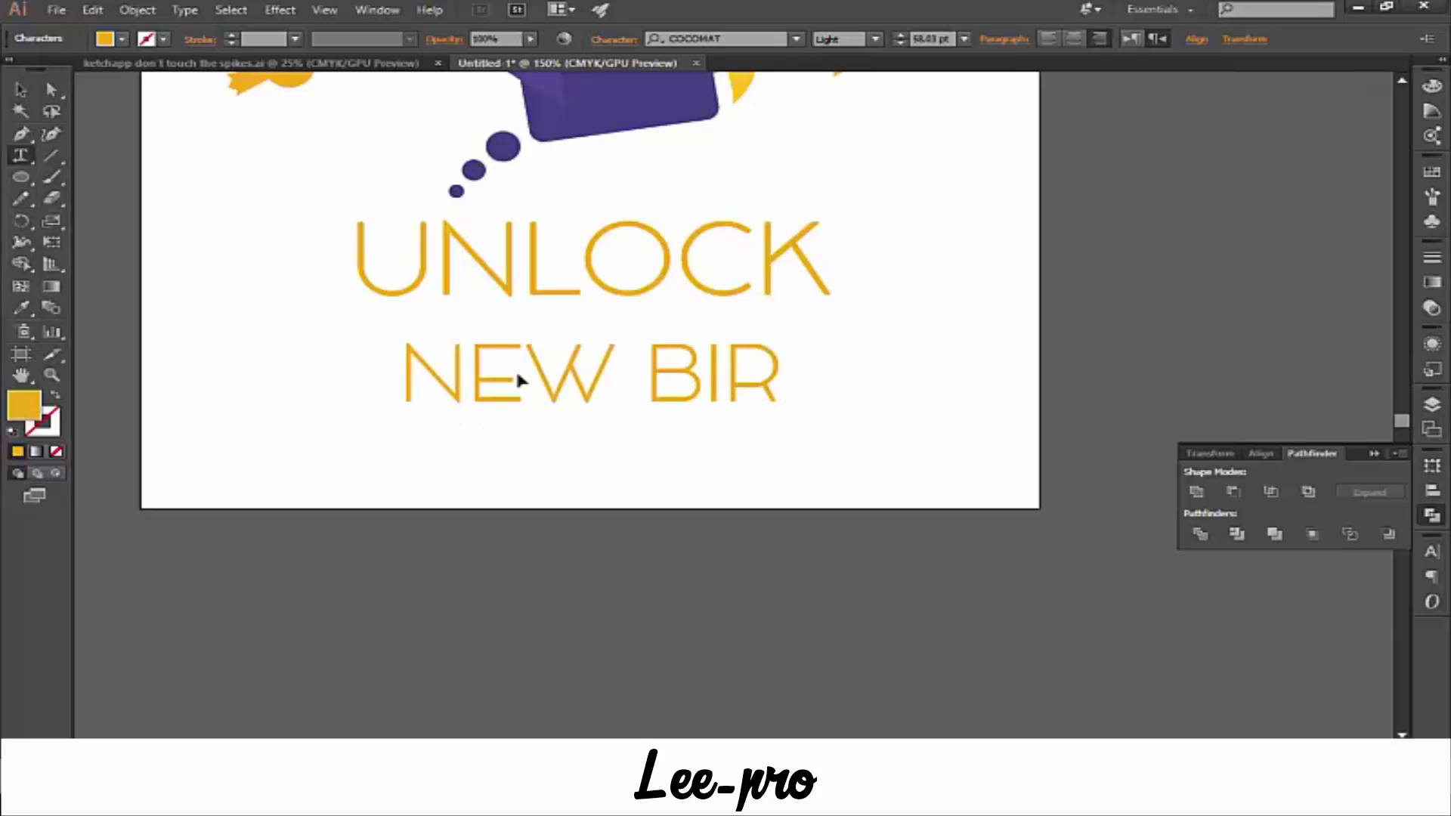
type("DS")
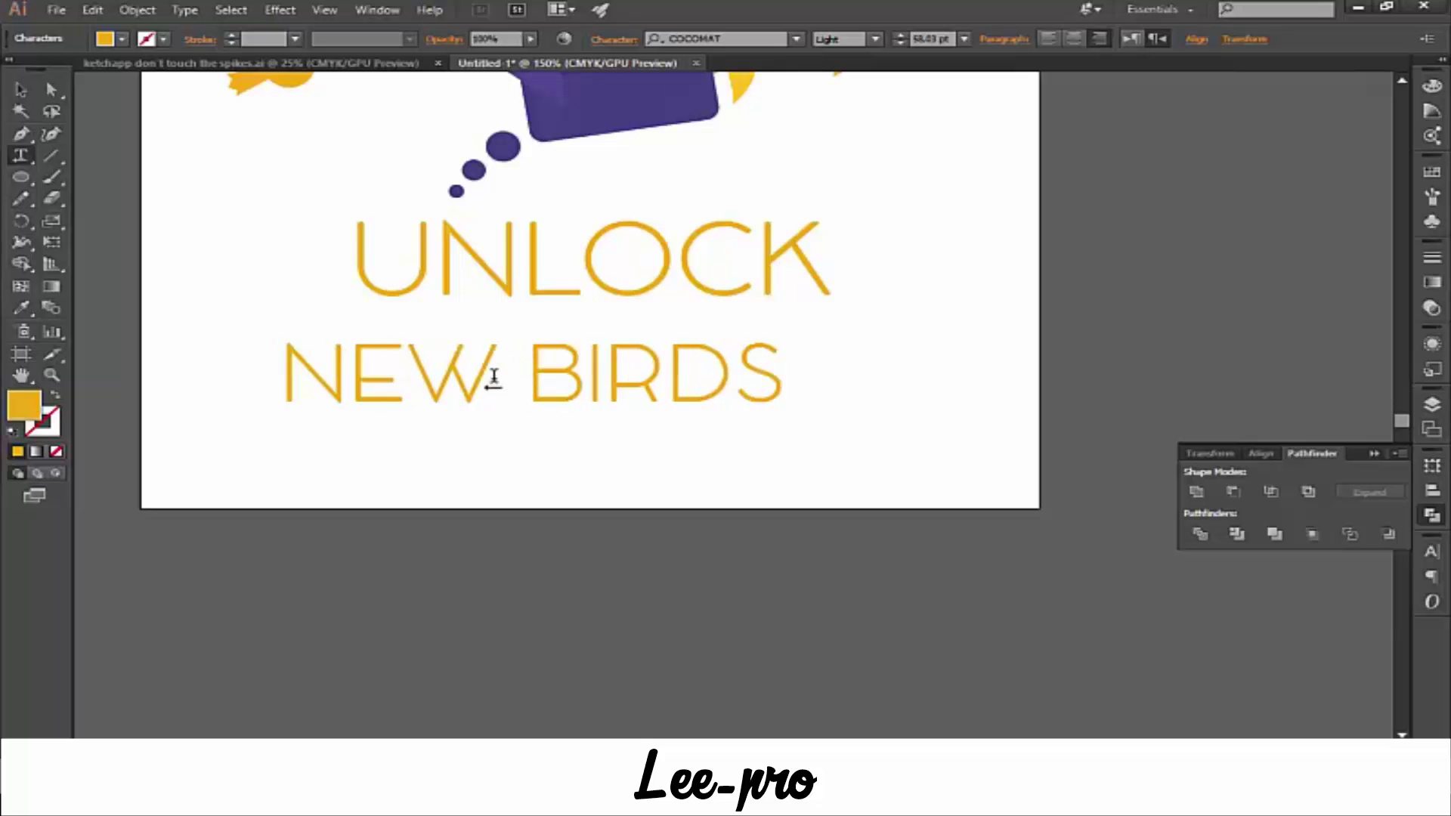
triple_click(493, 380)
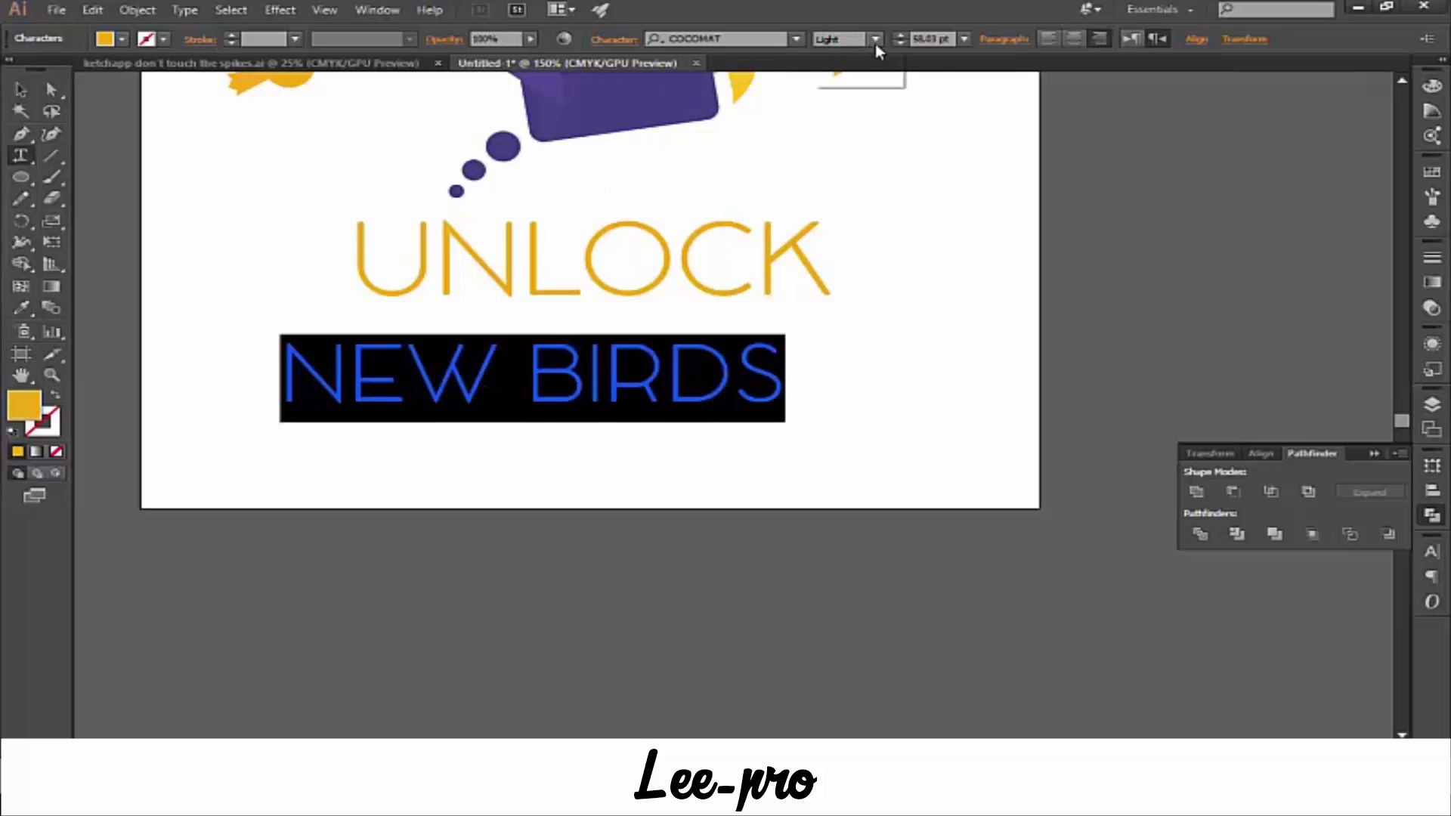
left_click(839, 56)
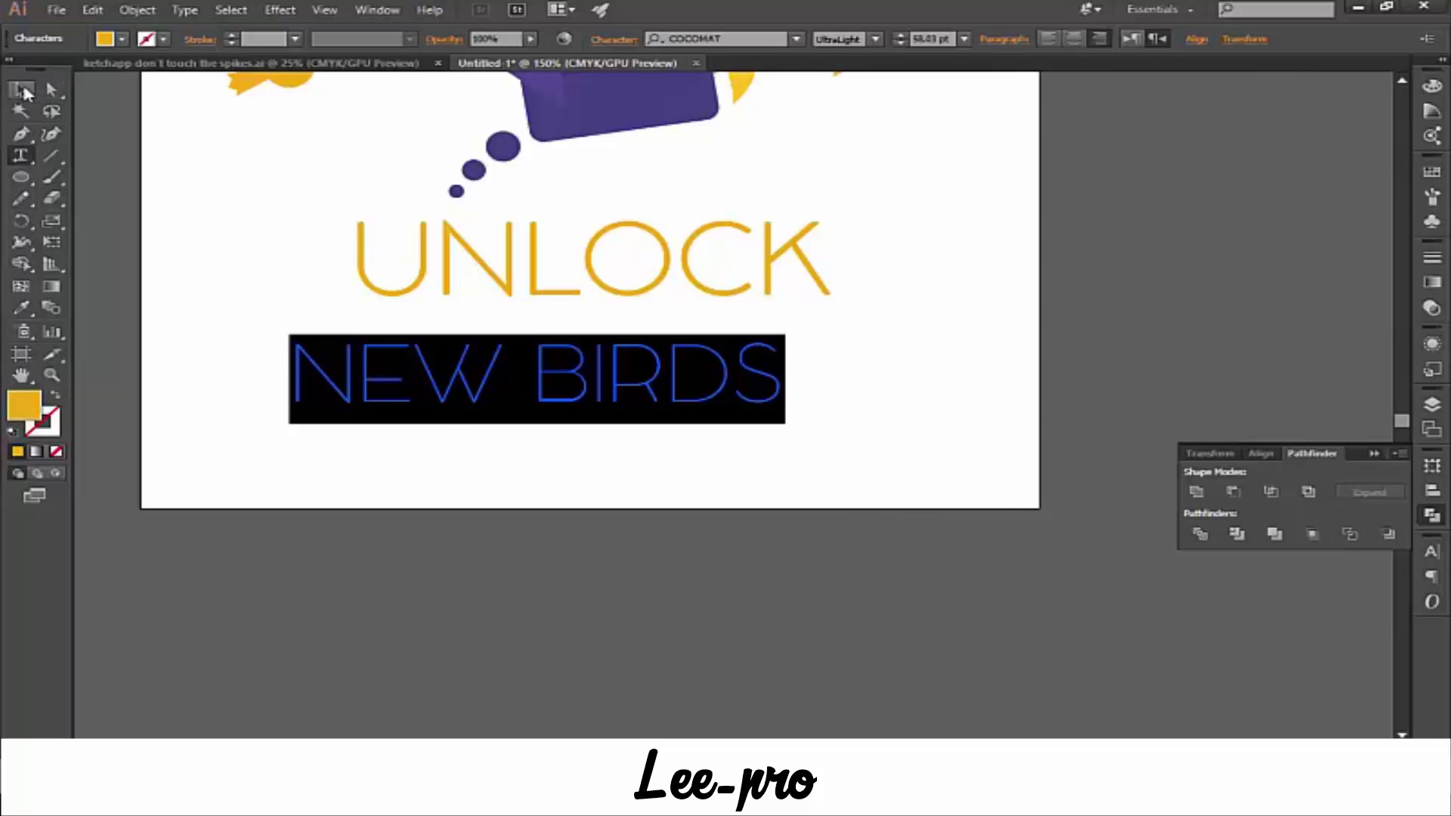
left_click(22, 90)
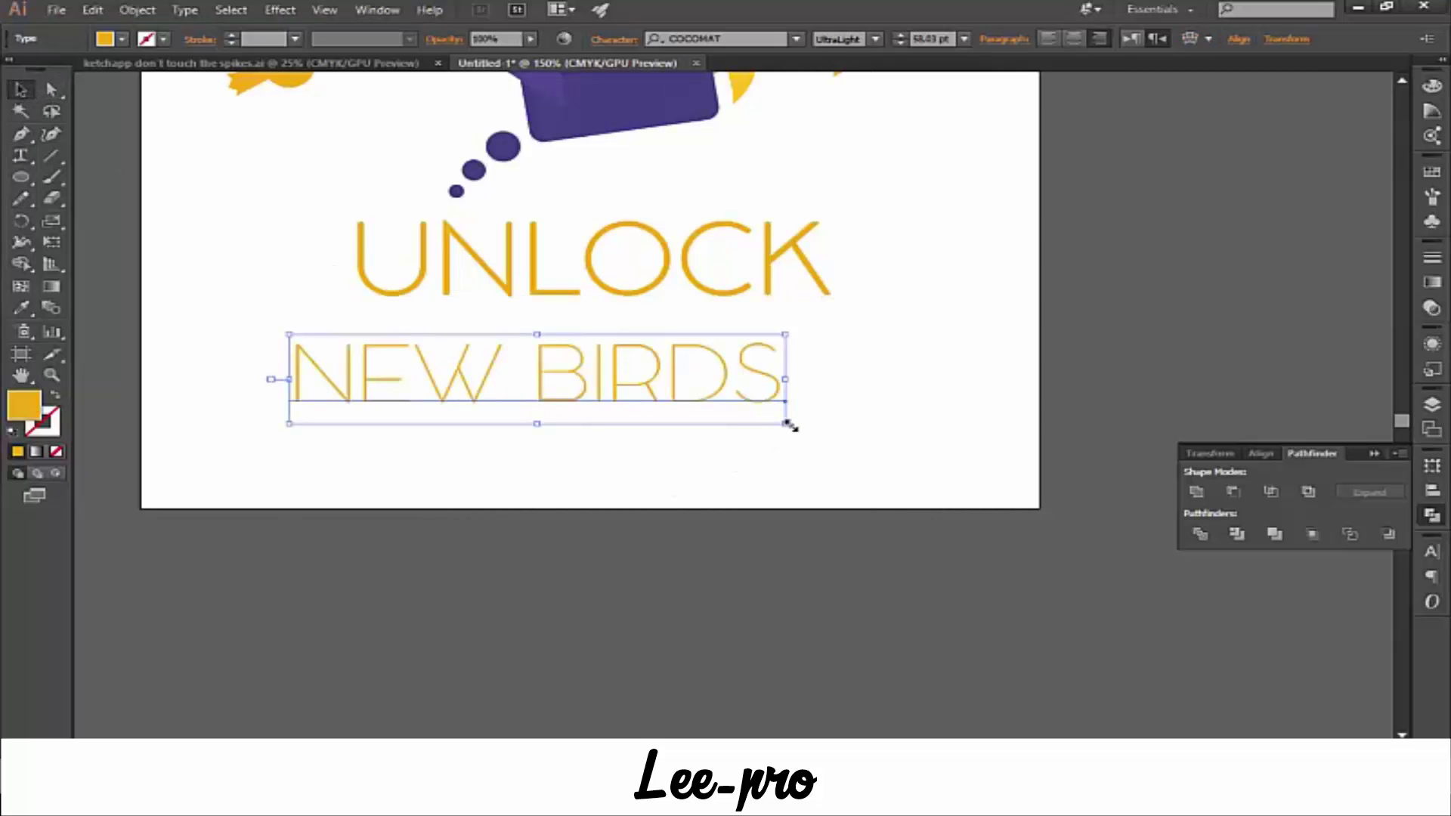
- Shrink NEW BIRDS and centre it just beneath UNLOCK
left_click_drag(786, 427, 730, 412)
left_click_drag(593, 392, 650, 362)
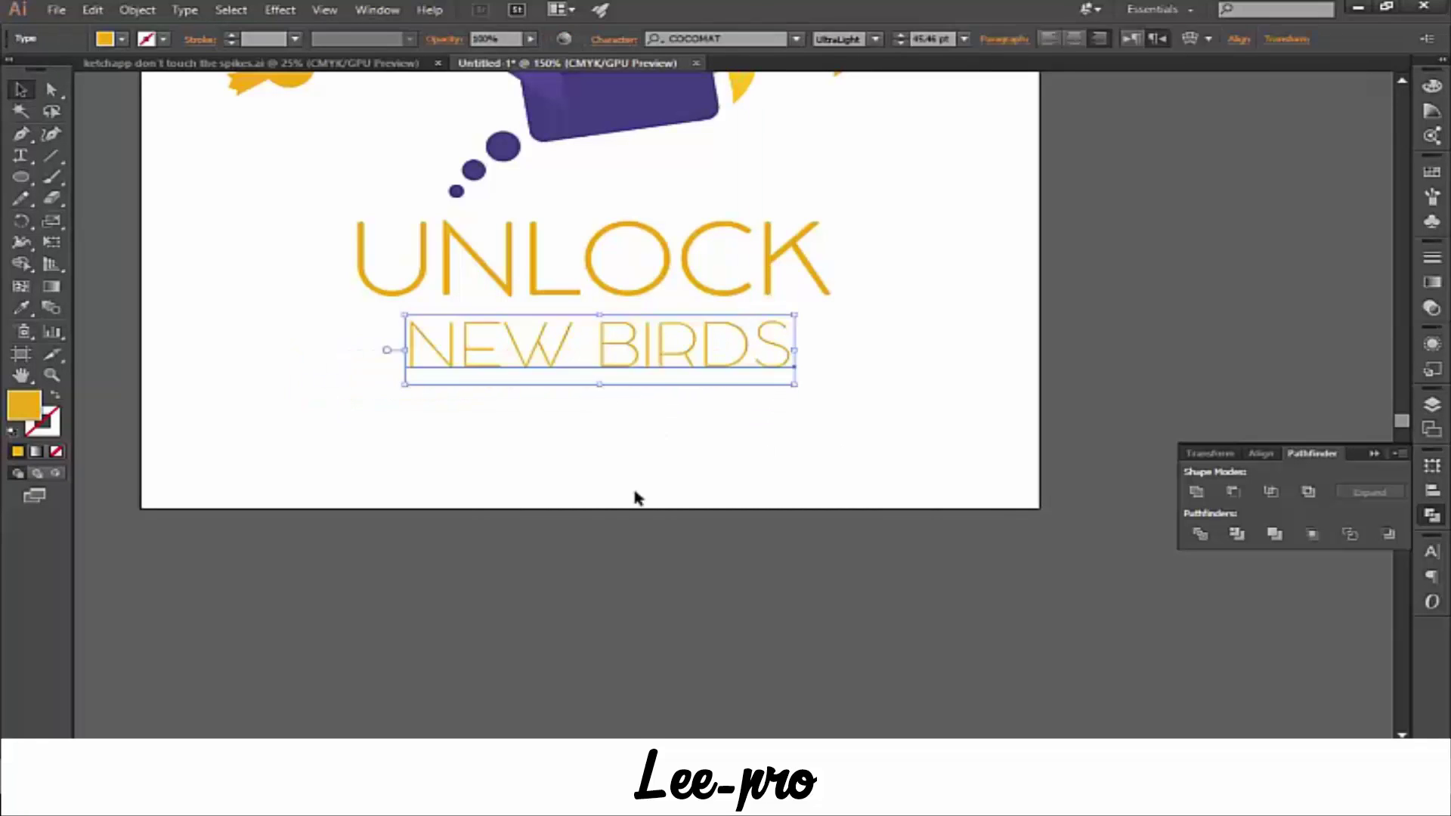
left_click(527, 422)
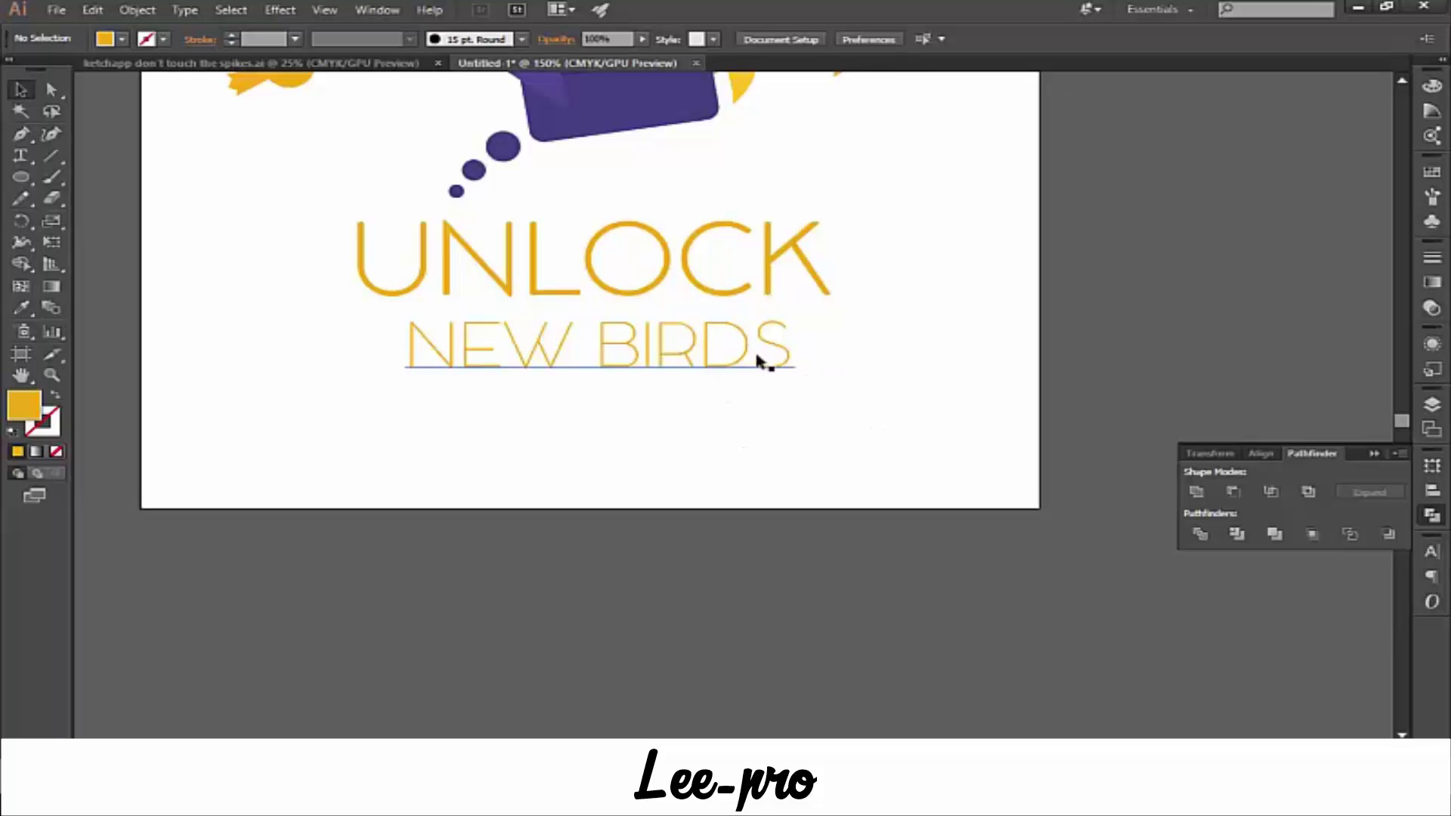
left_click_drag(764, 363, 766, 387)
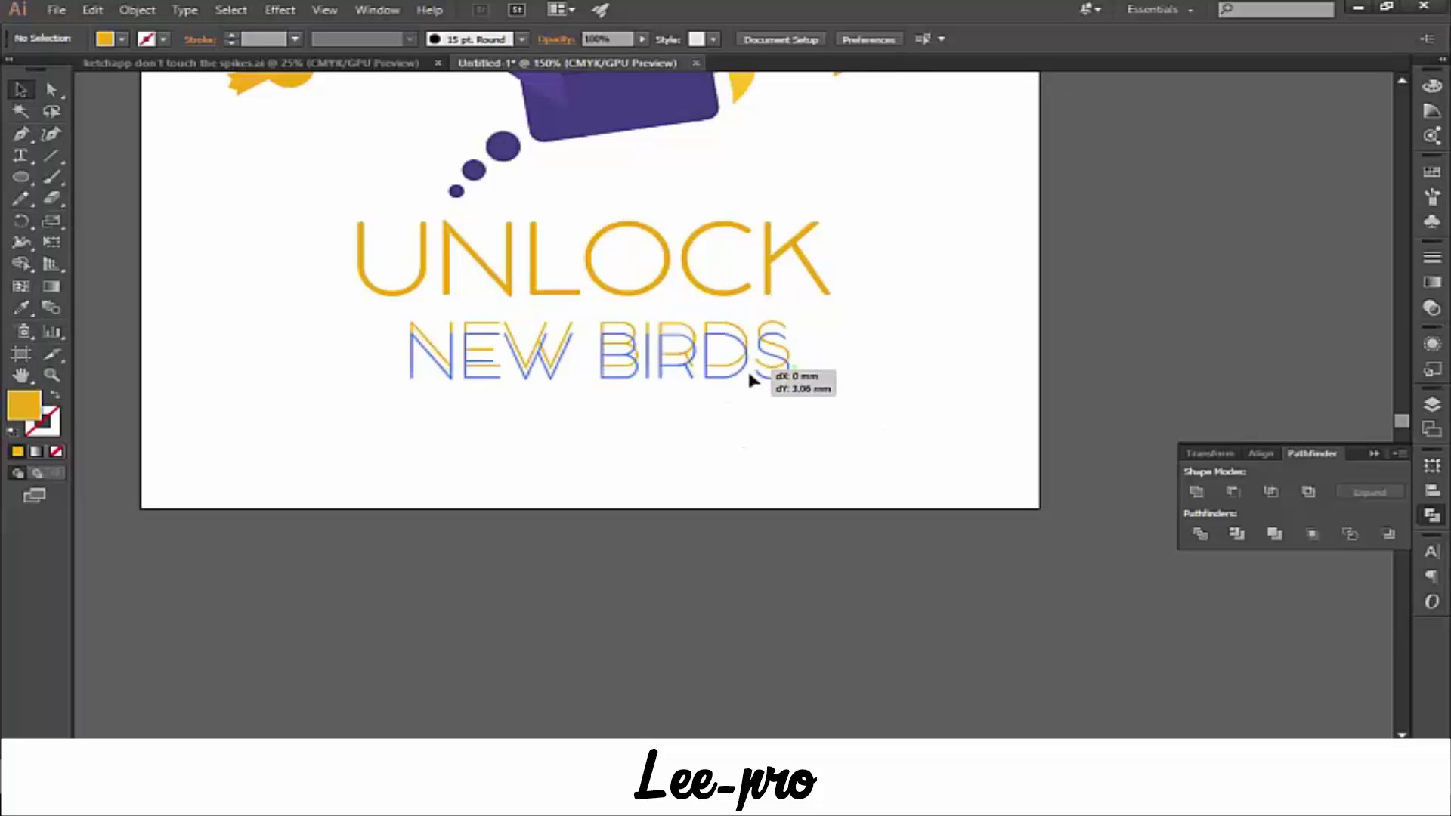
- Expand the UNLOCK text into outlines with Object > Expand
left_click(765, 295)
left_click(137, 10)
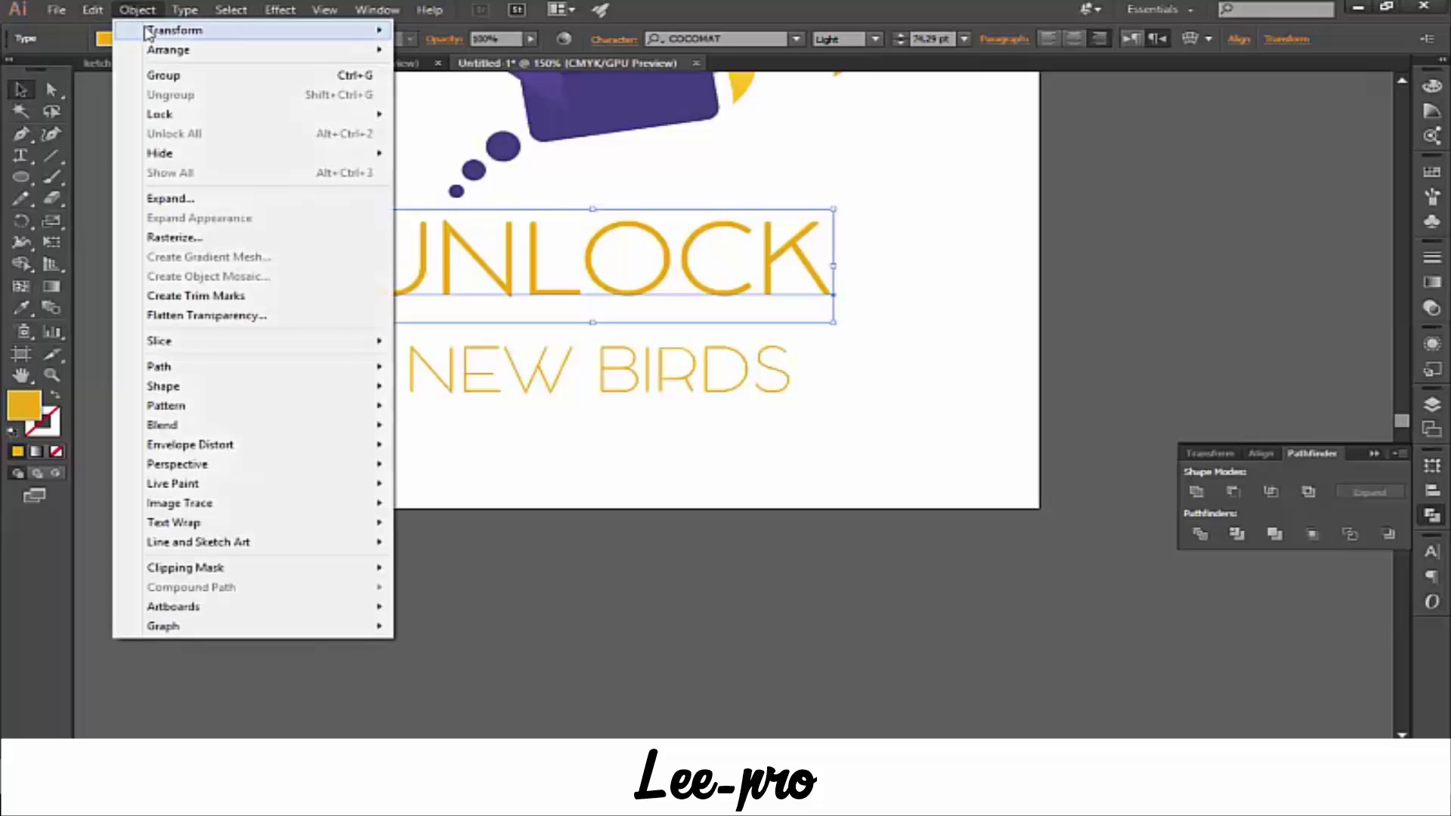
left_click(173, 199)
left_click(697, 491)
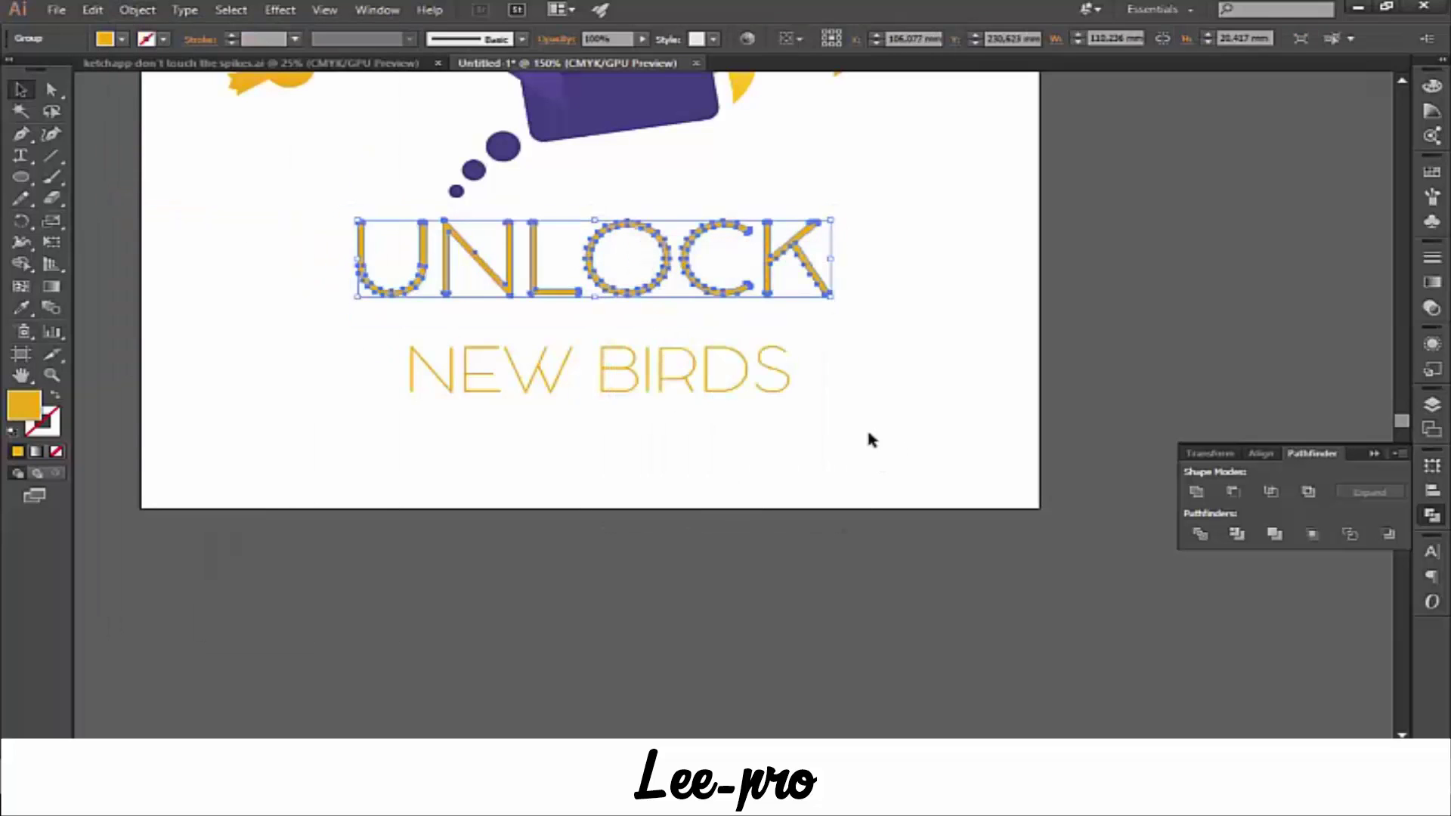
left_click(866, 426)
- Expand the NEW BIRDS text into outlines the same way
left_click(697, 397)
left_click(137, 10)
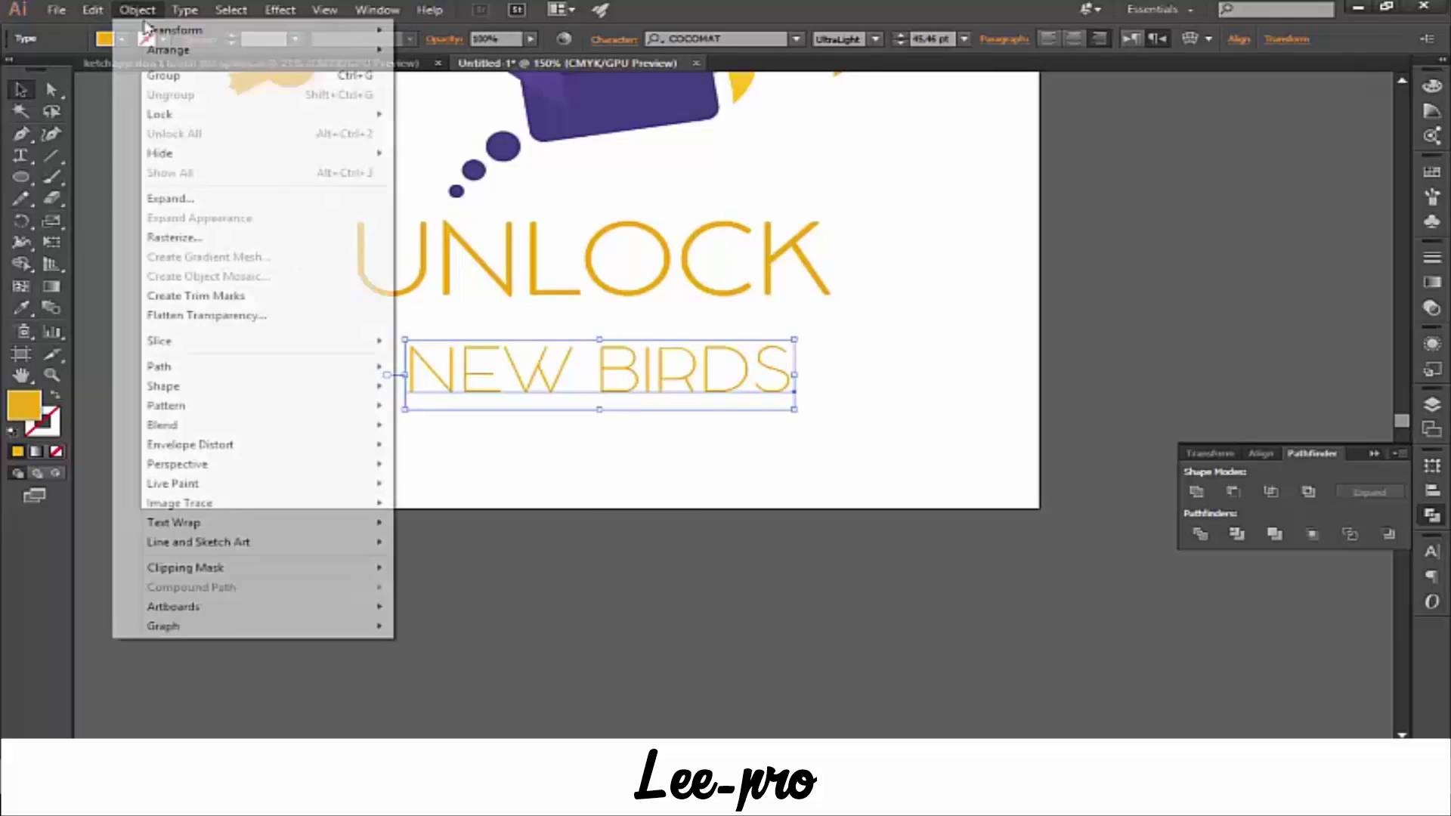
left_click(185, 199)
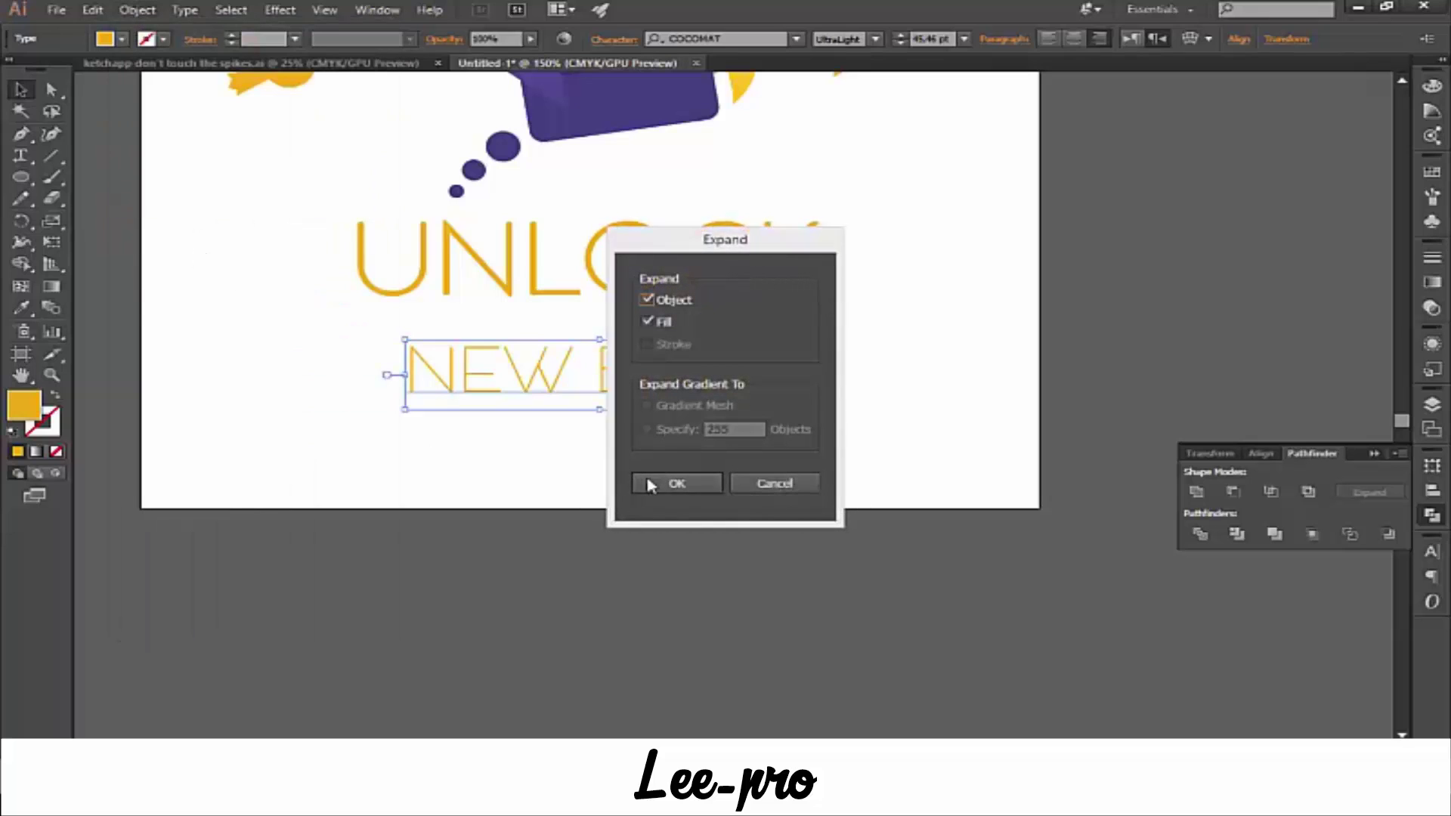
left_click(676, 484)
left_click(231, 310)
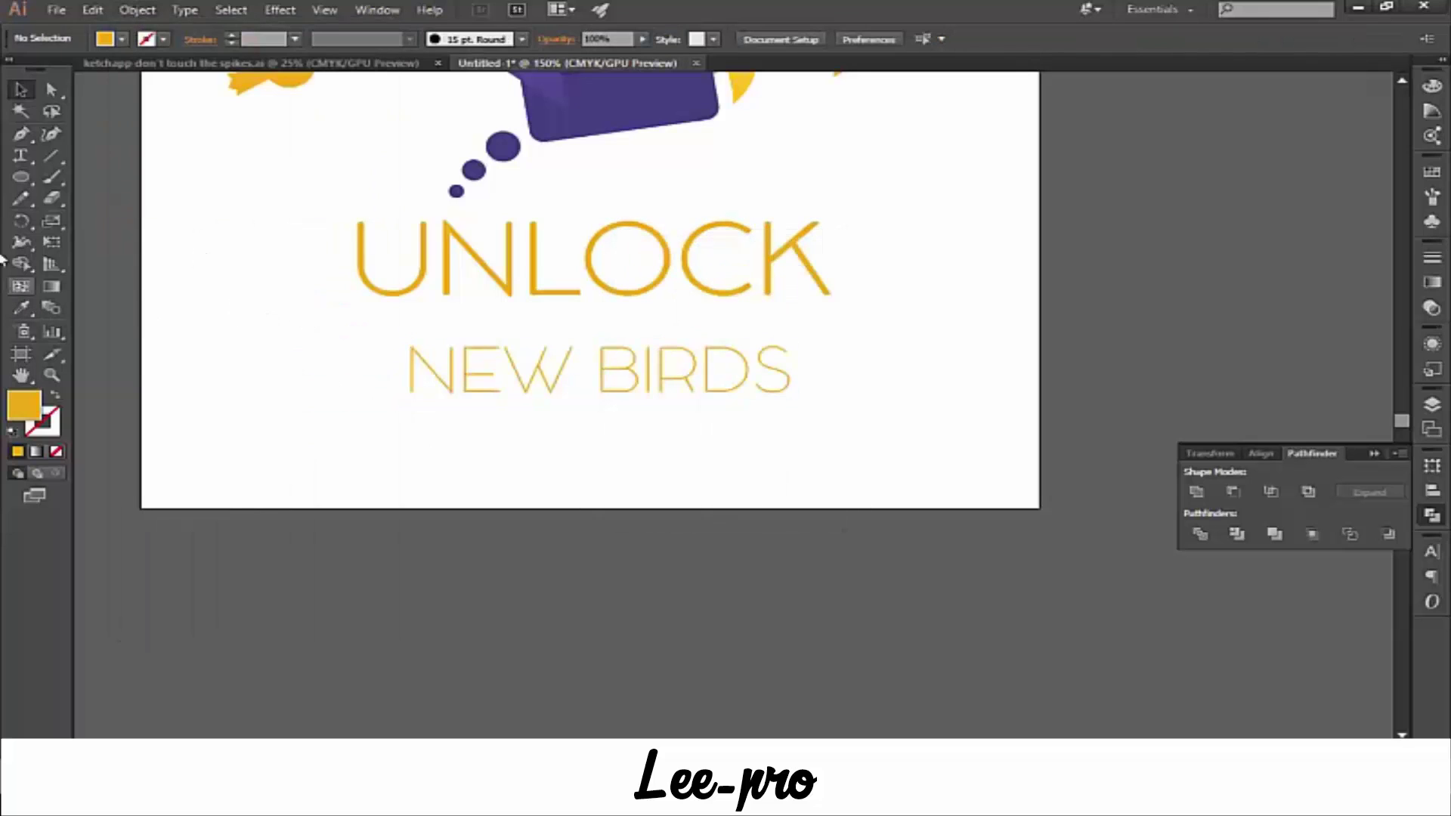
left_click(21, 135)
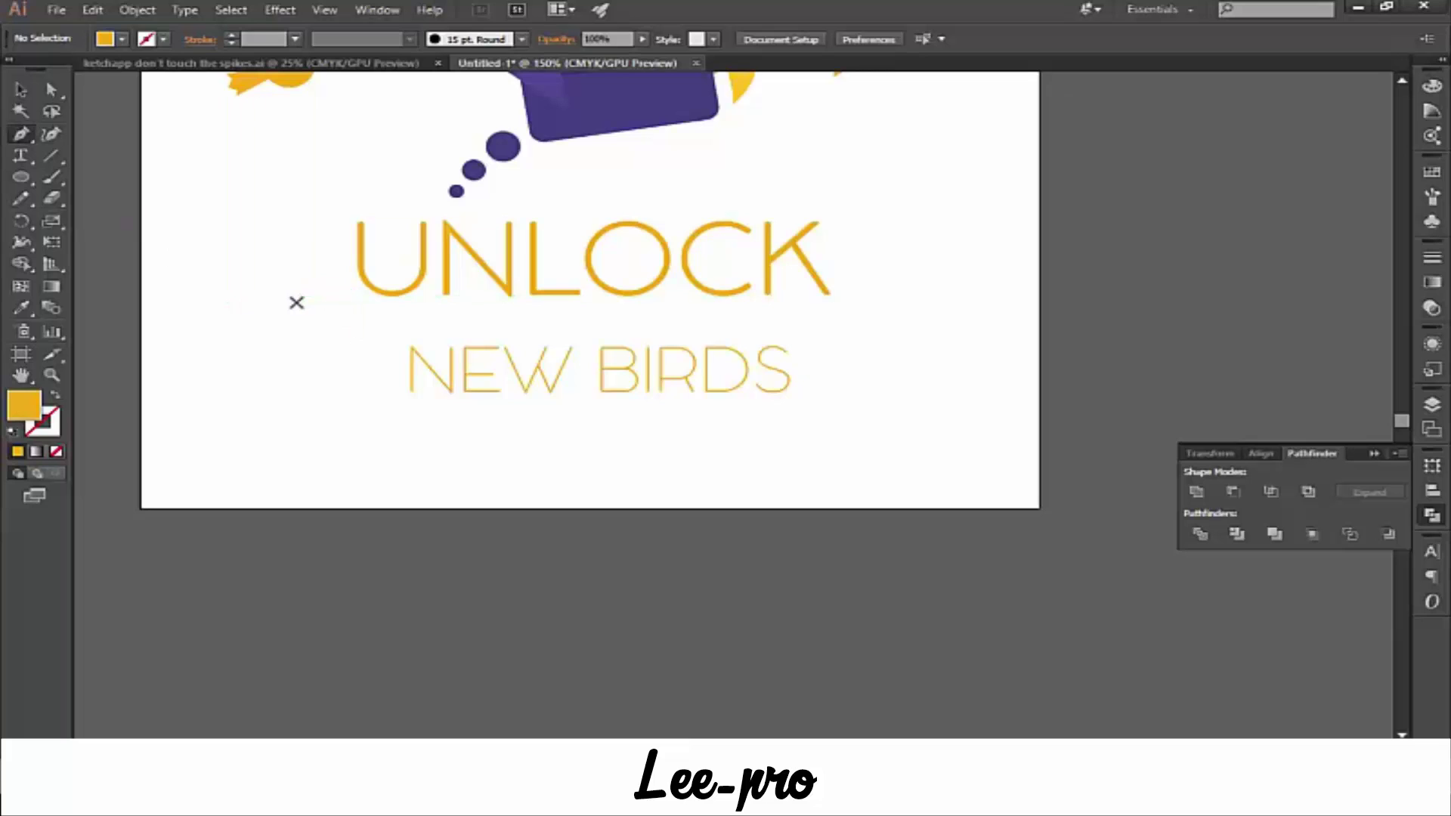
- Draw a slanted, curved wedge with the Pen tool across UNLOCK's lower half
left_click(296, 303)
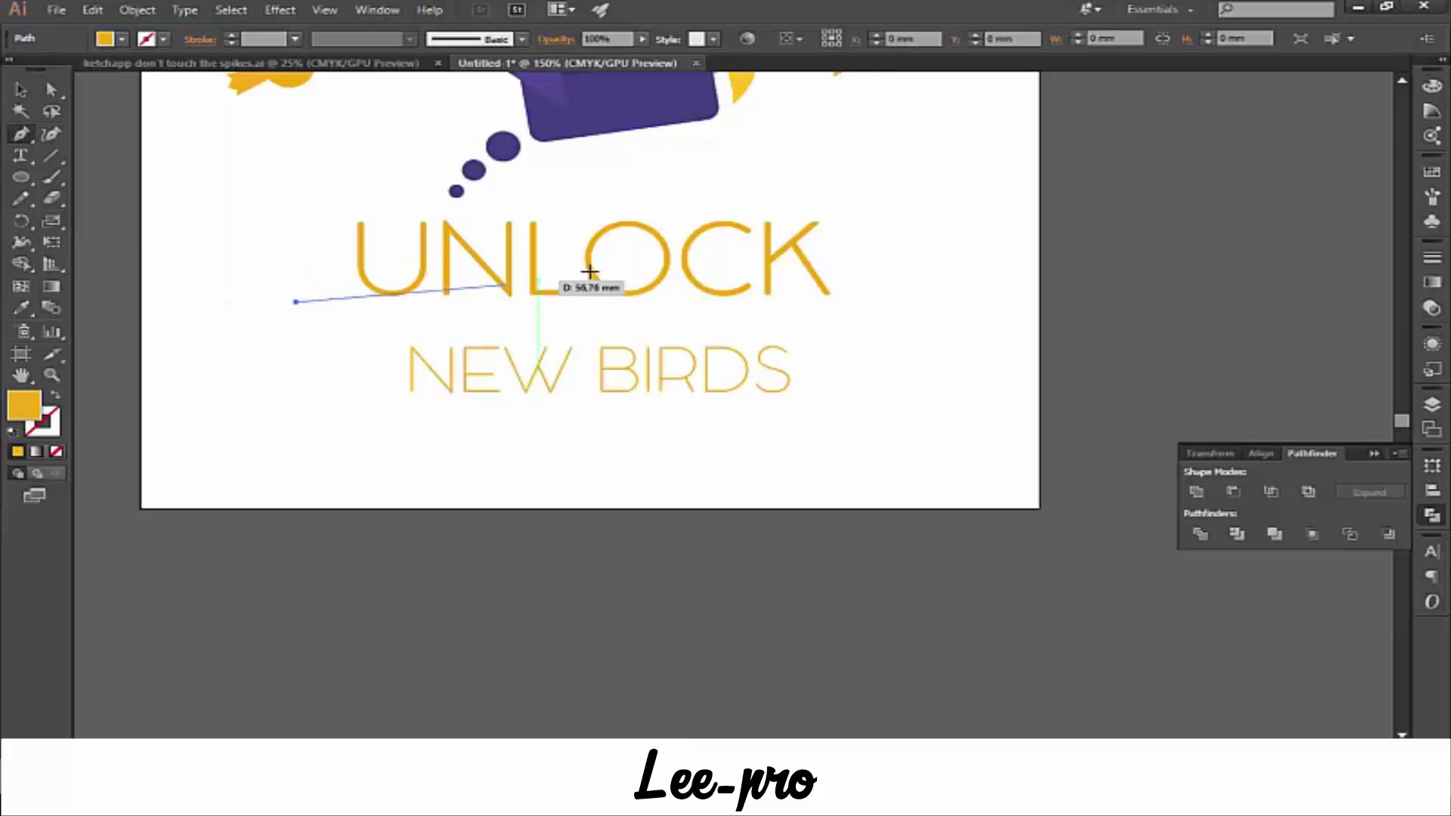
left_click_drag(846, 225, 1012, 219)
left_click(847, 226)
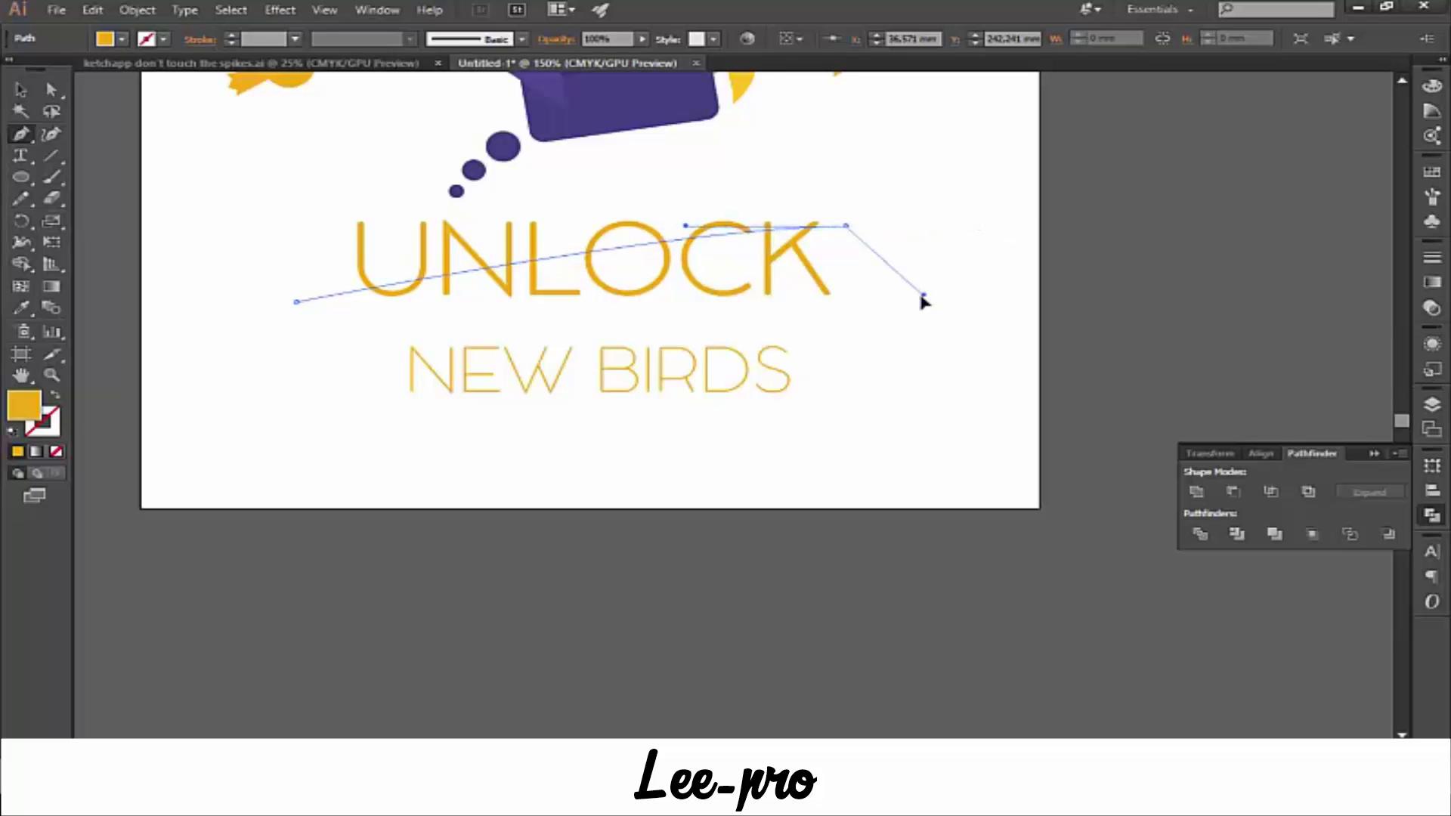
left_click_drag(803, 329, 501, 346)
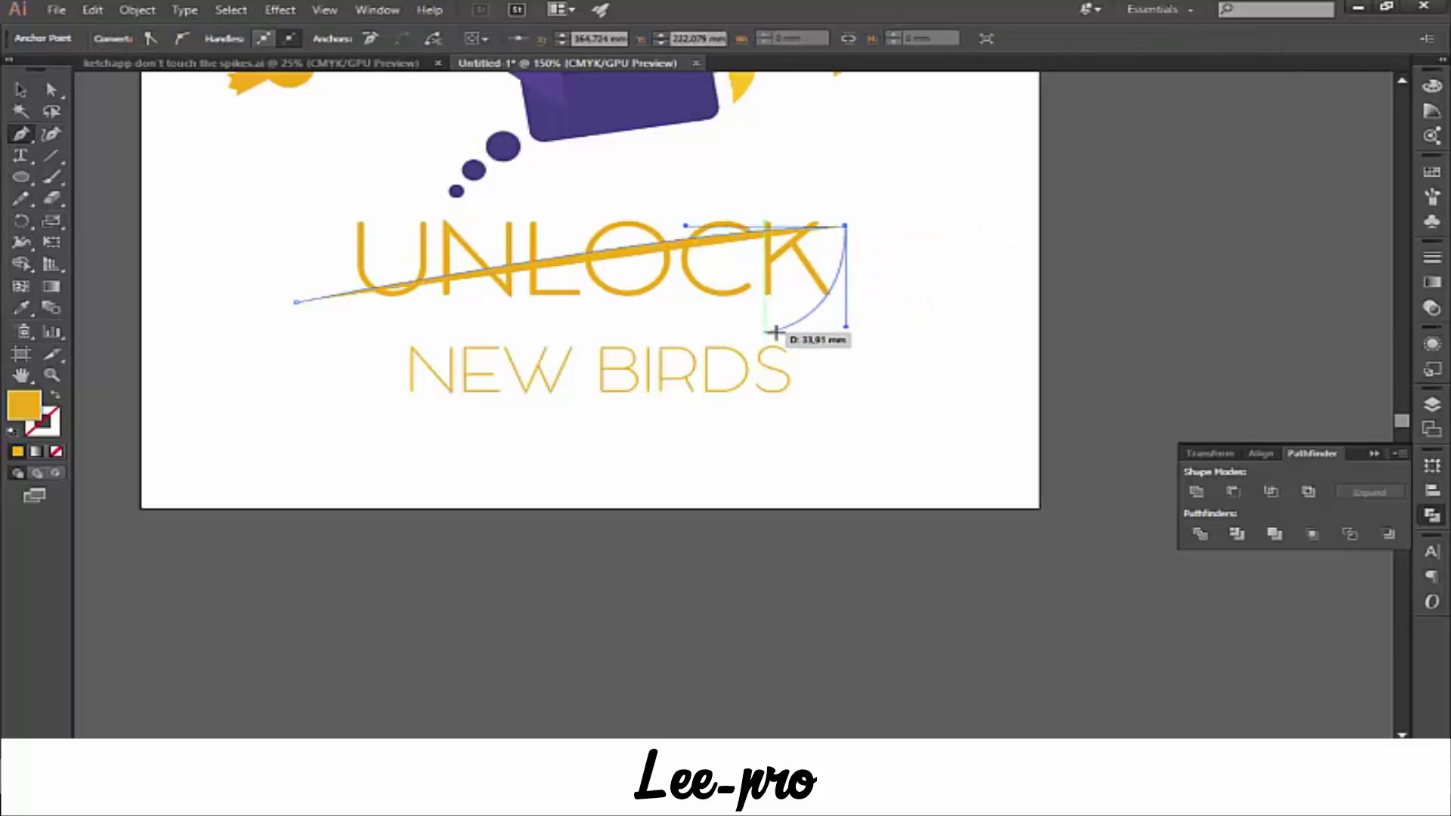
left_click(337, 329)
left_click(296, 302)
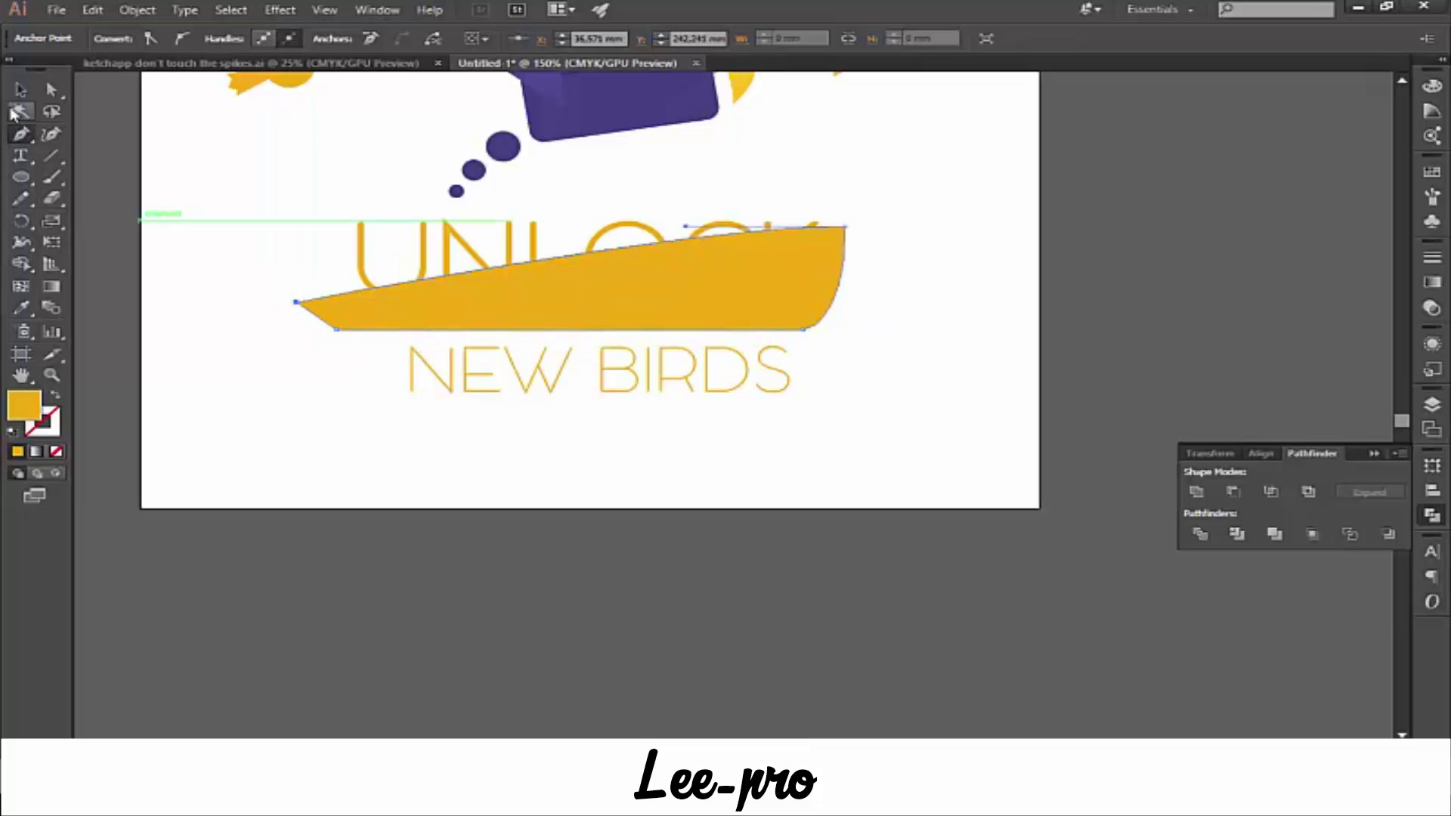
left_click(20, 89)
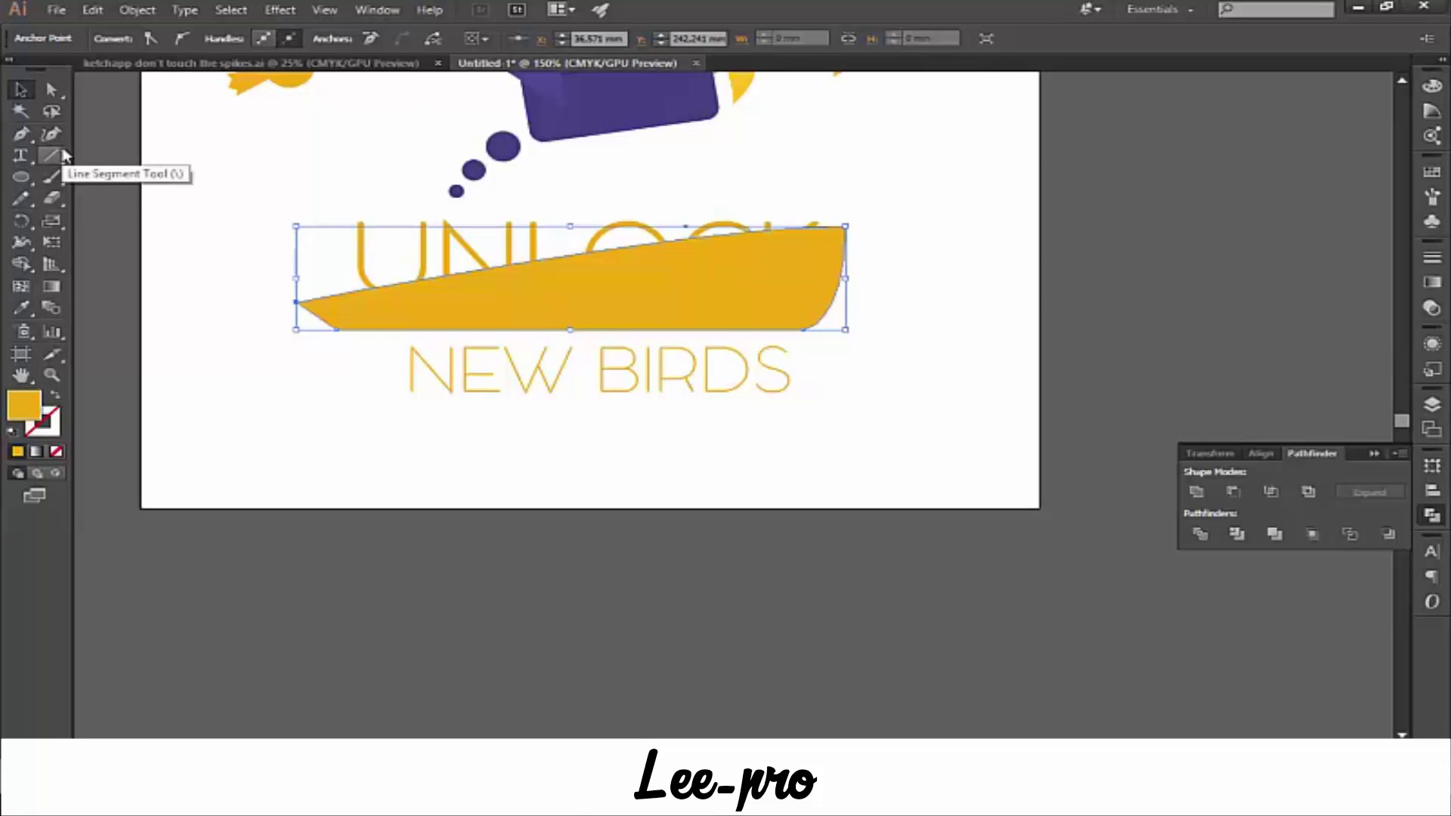
- Fill the wedge with bright yellow FFB92C
double_click(32, 410)
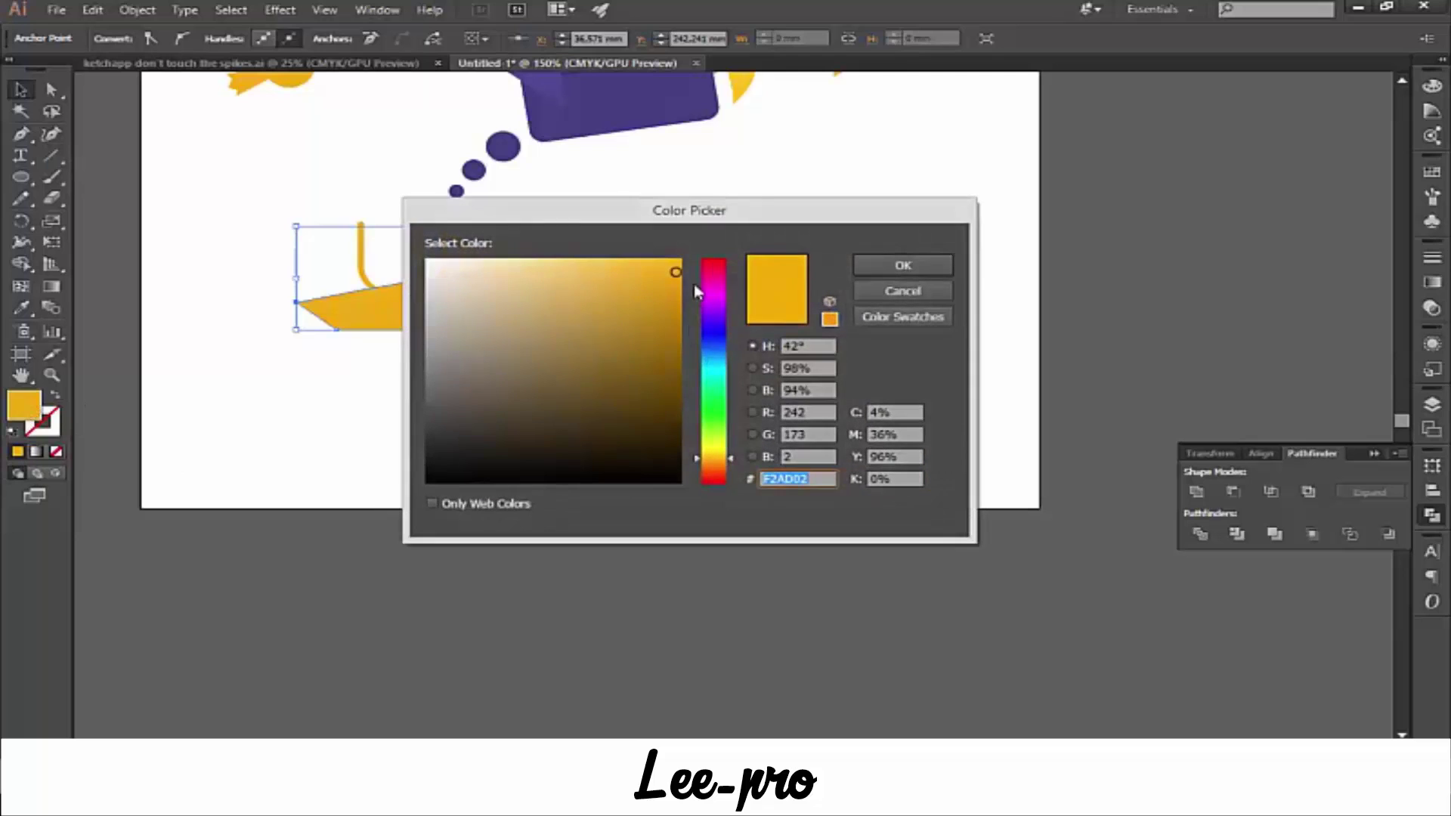
left_click_drag(676, 274, 693, 251)
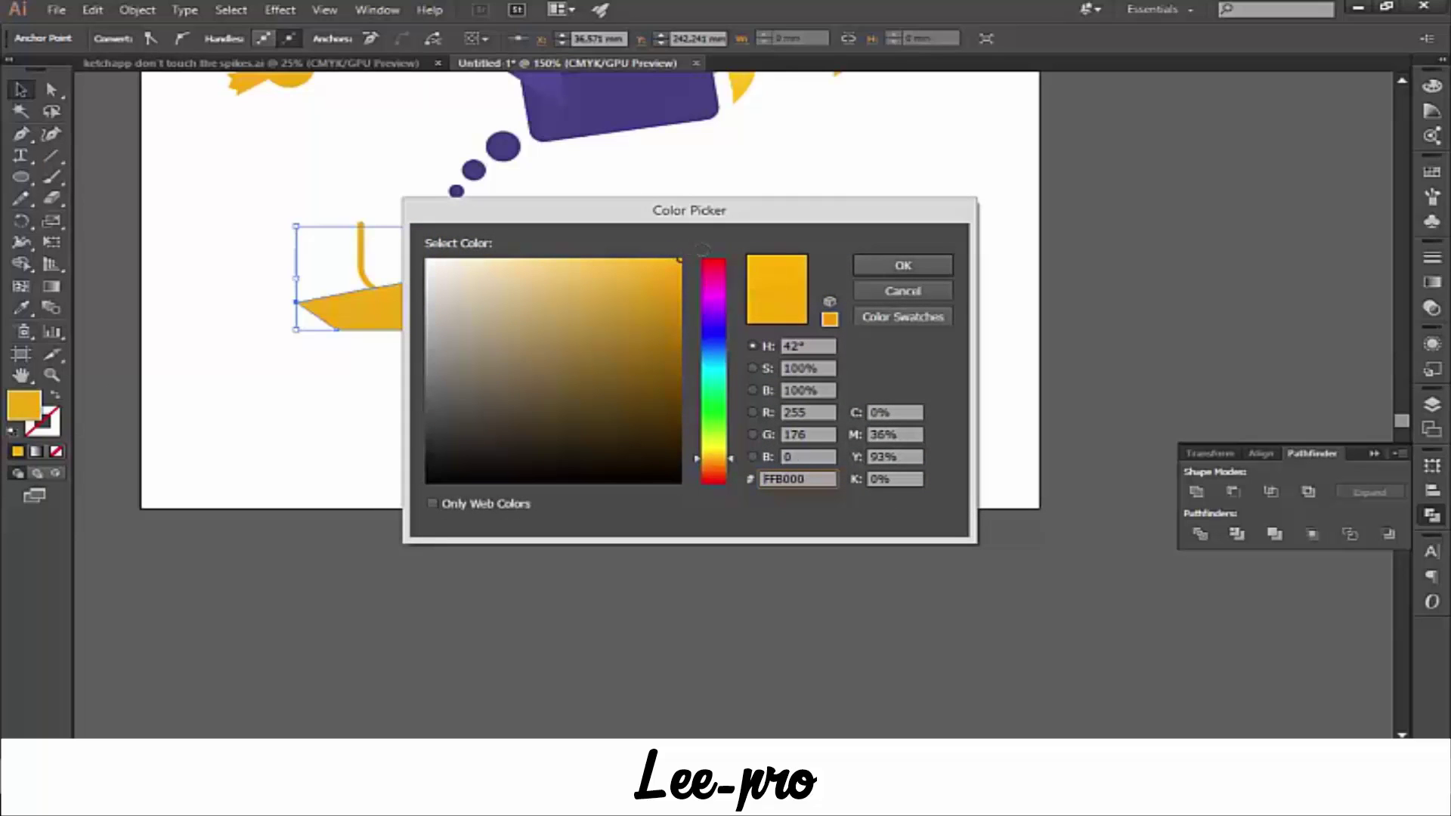
left_click(889, 263)
left_click_drag(677, 261, 637, 258)
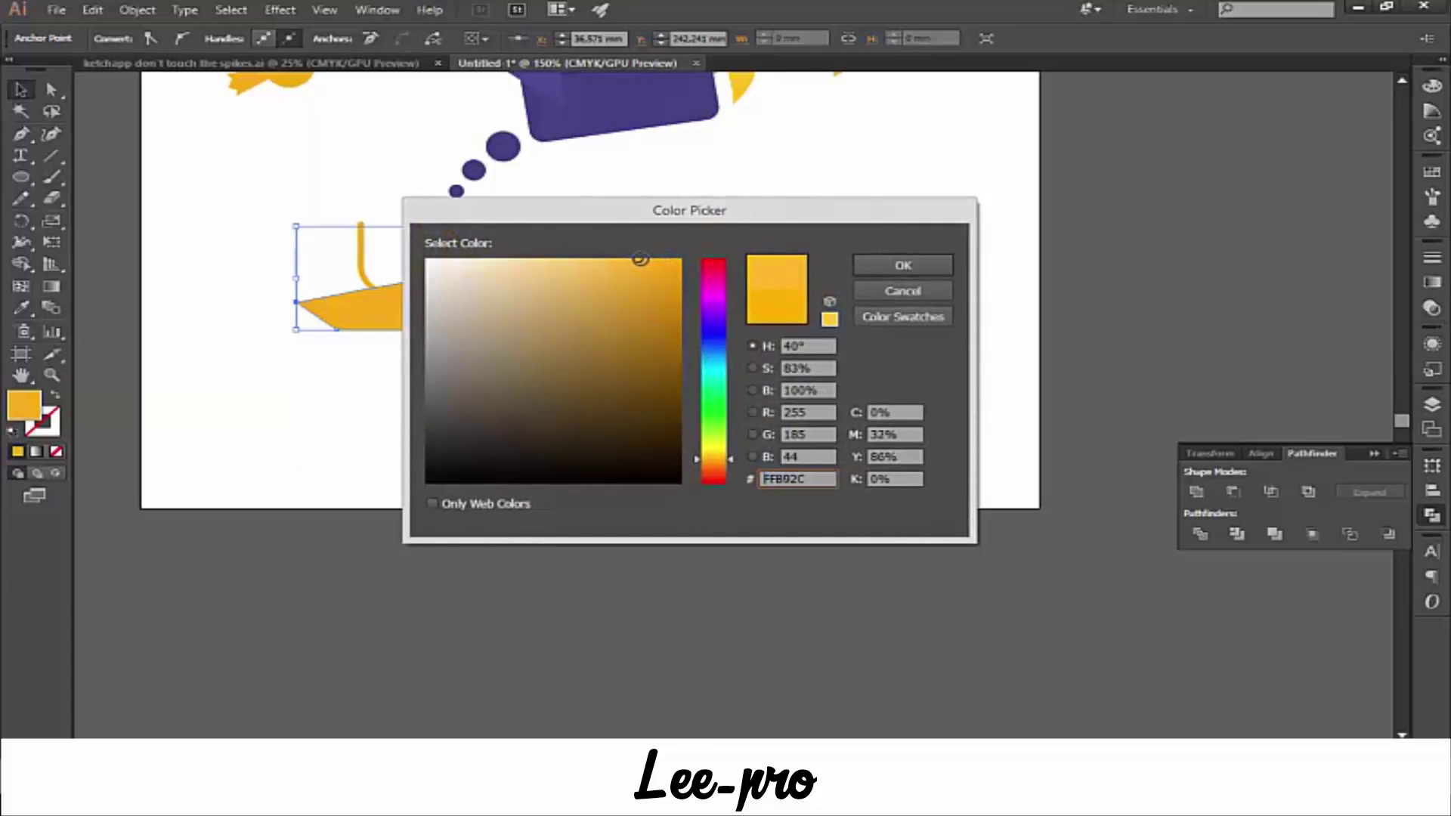
left_click(903, 265)
- Select the yellow wedge together with the UNLOCK letters and check Shape Builder options
left_click(257, 219)
left_click_drag(256, 211, 542, 275)
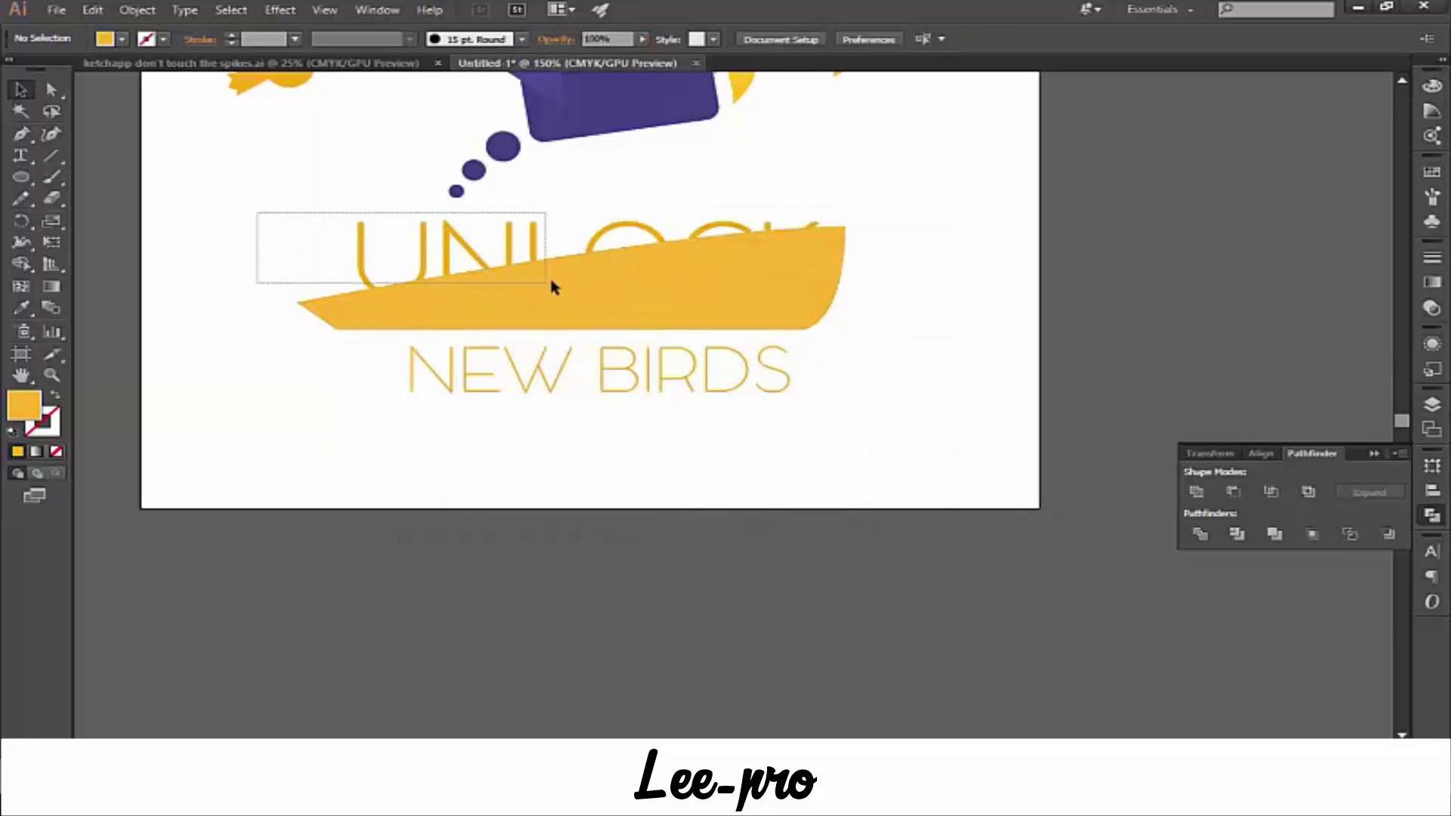
double_click(21, 263)
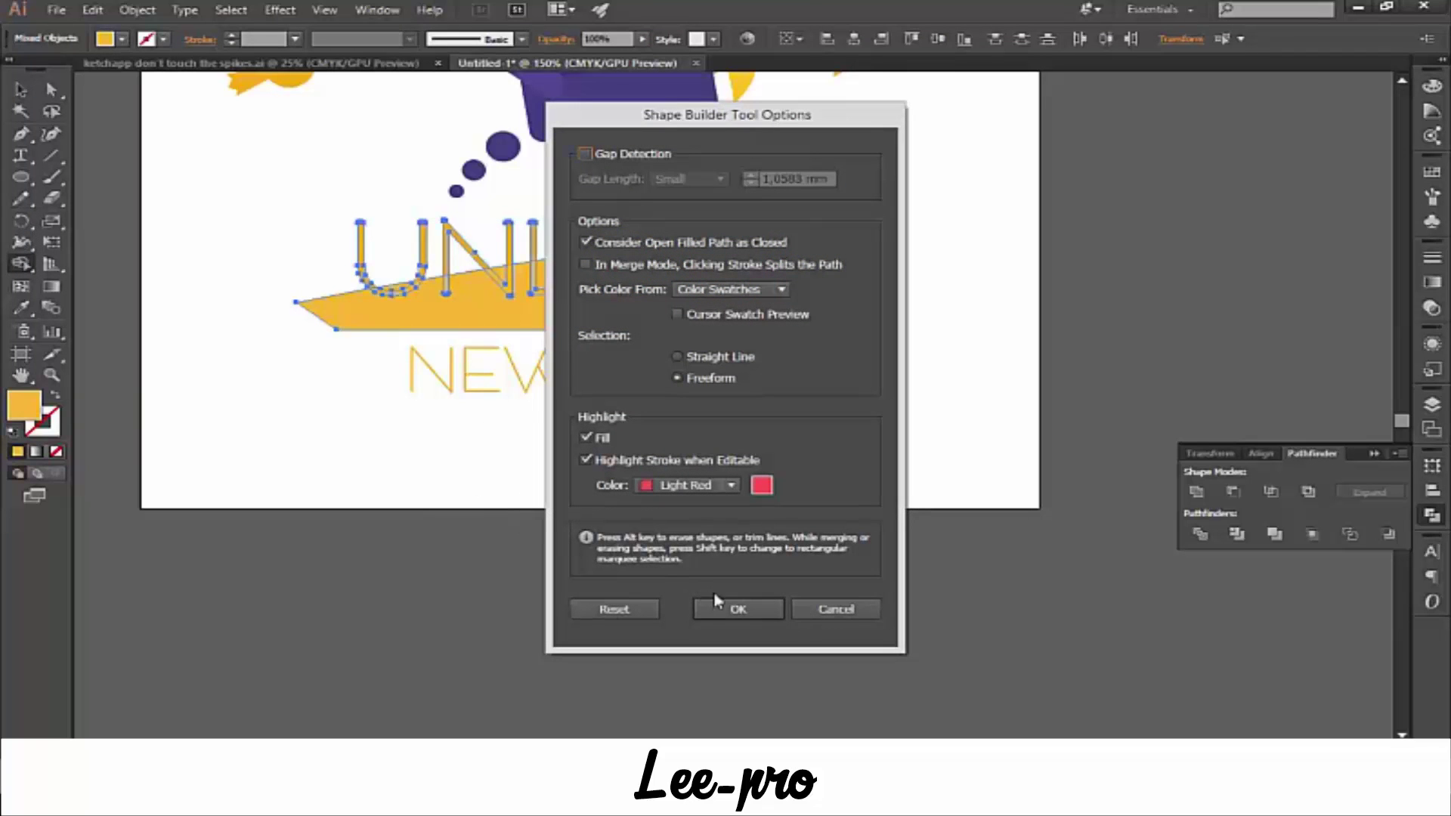
left_click(835, 608)
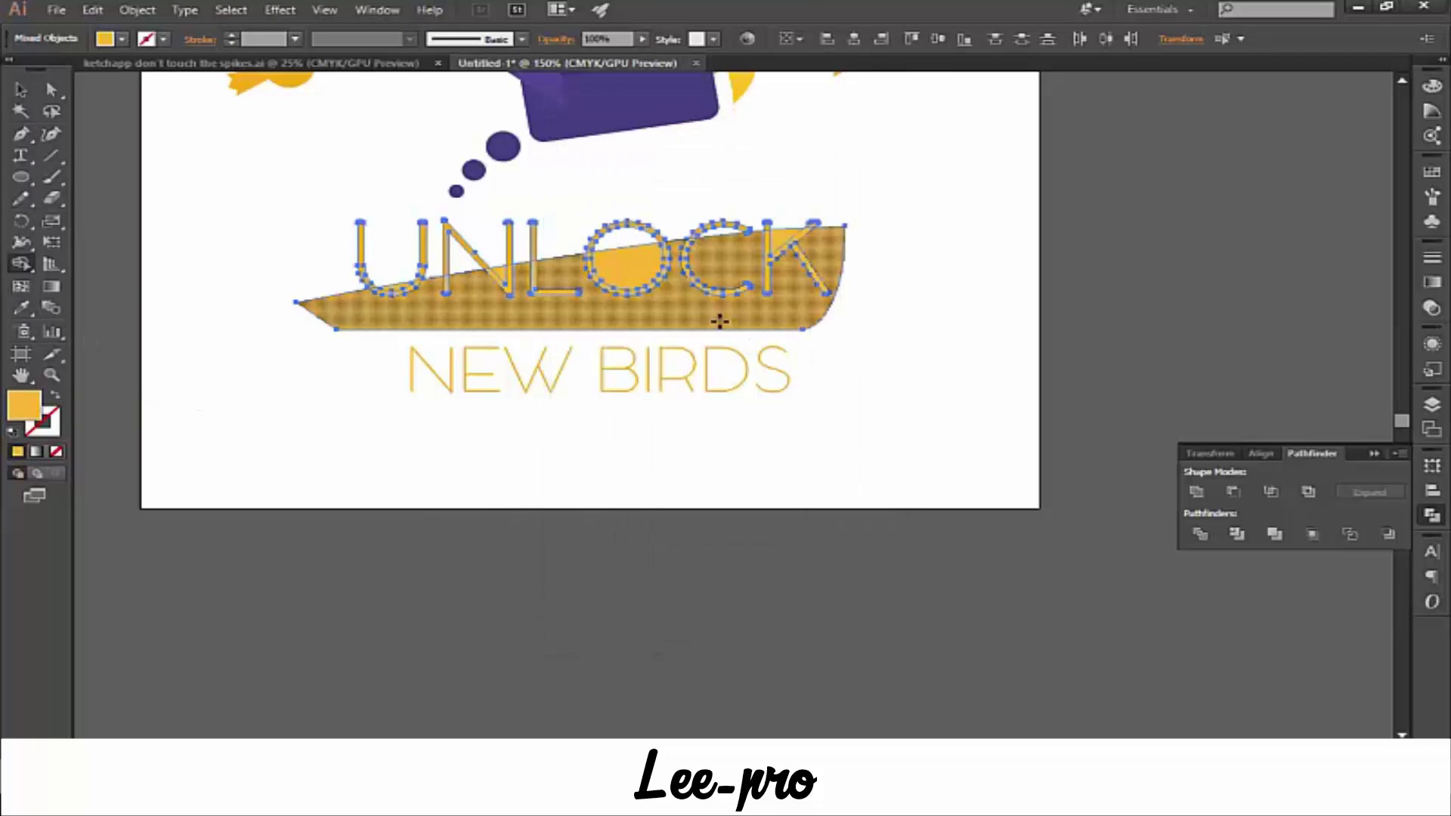
- Delete the yellow band remnant and leftover fills inside UNLOCK's K, N and U
left_click(582, 313, "alt")
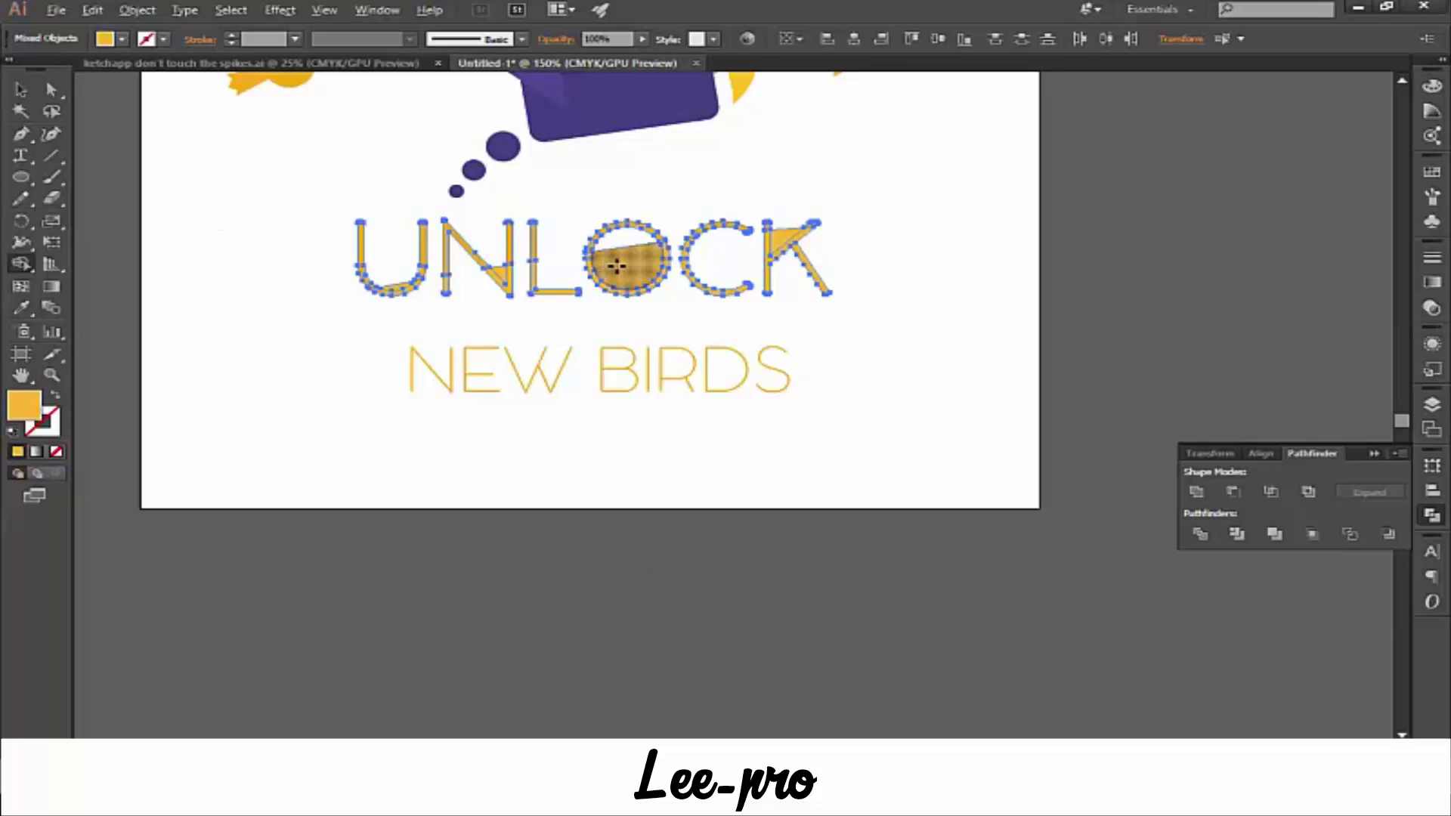
key("ctrl+plus")
key("ctrl+plus")
key("ctrl+plus")
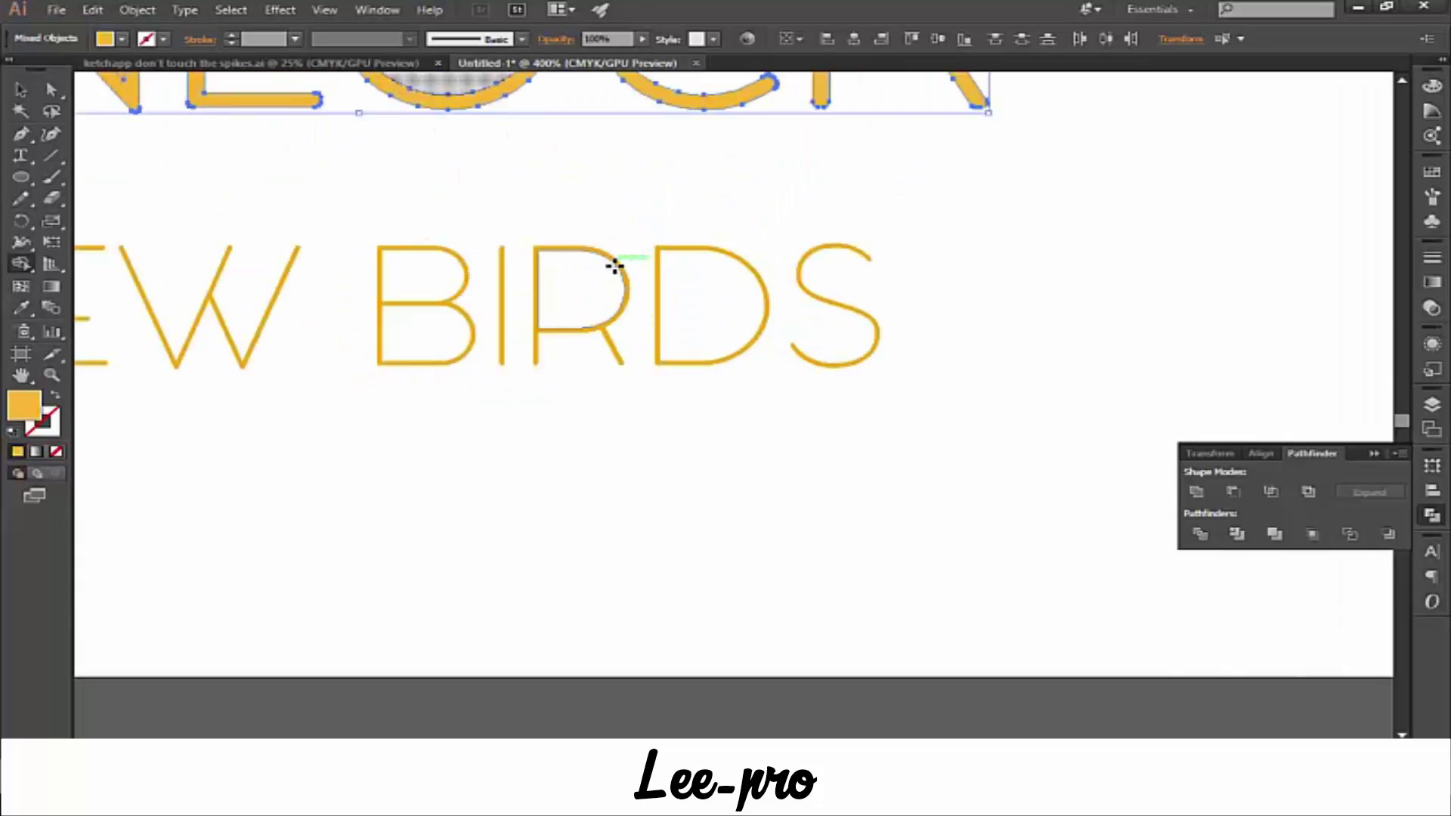
left_click_drag(670, 185, 557, 528)
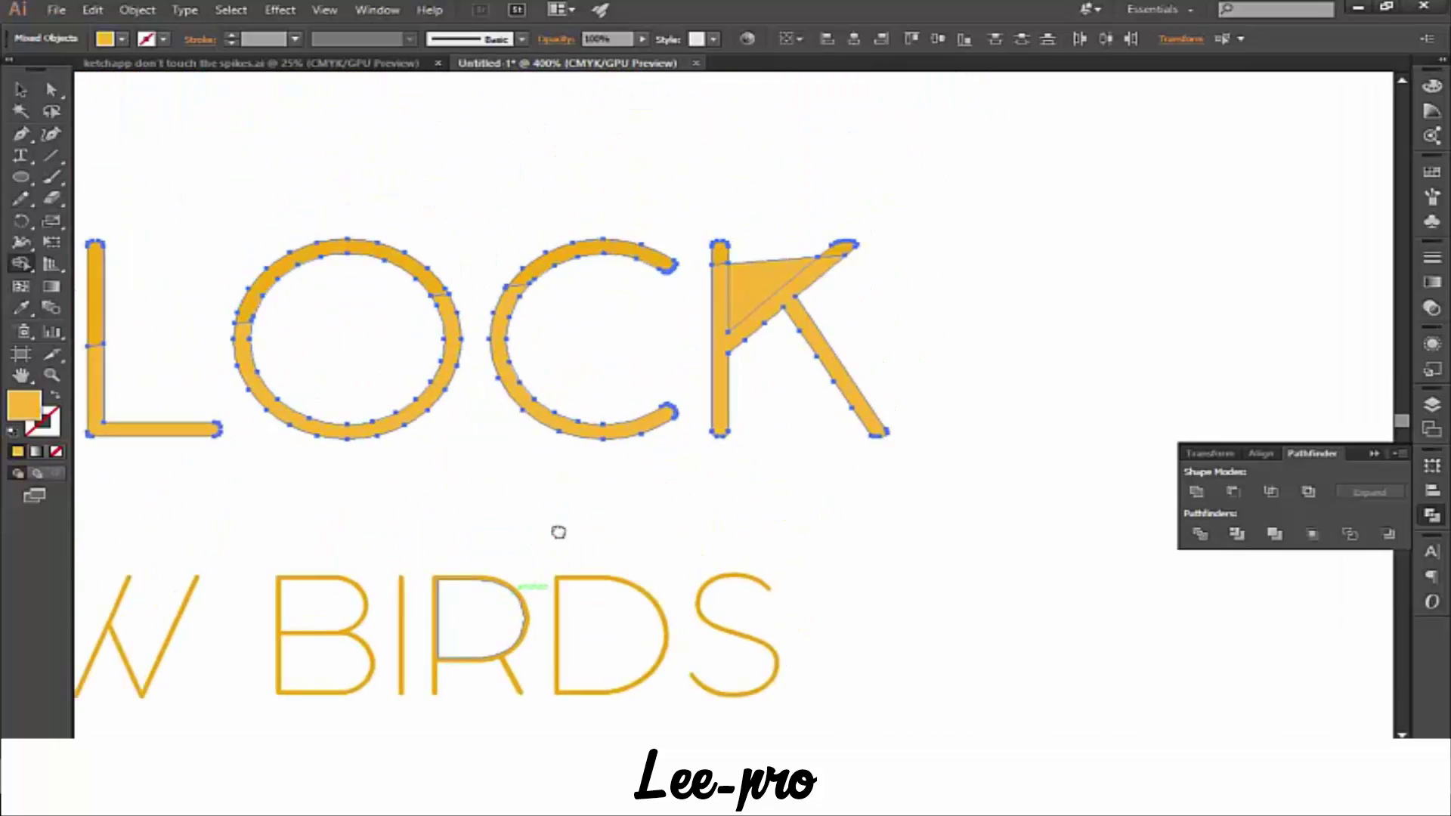
left_click(726, 311, "alt")
left_click_drag(448, 387, 929, 345)
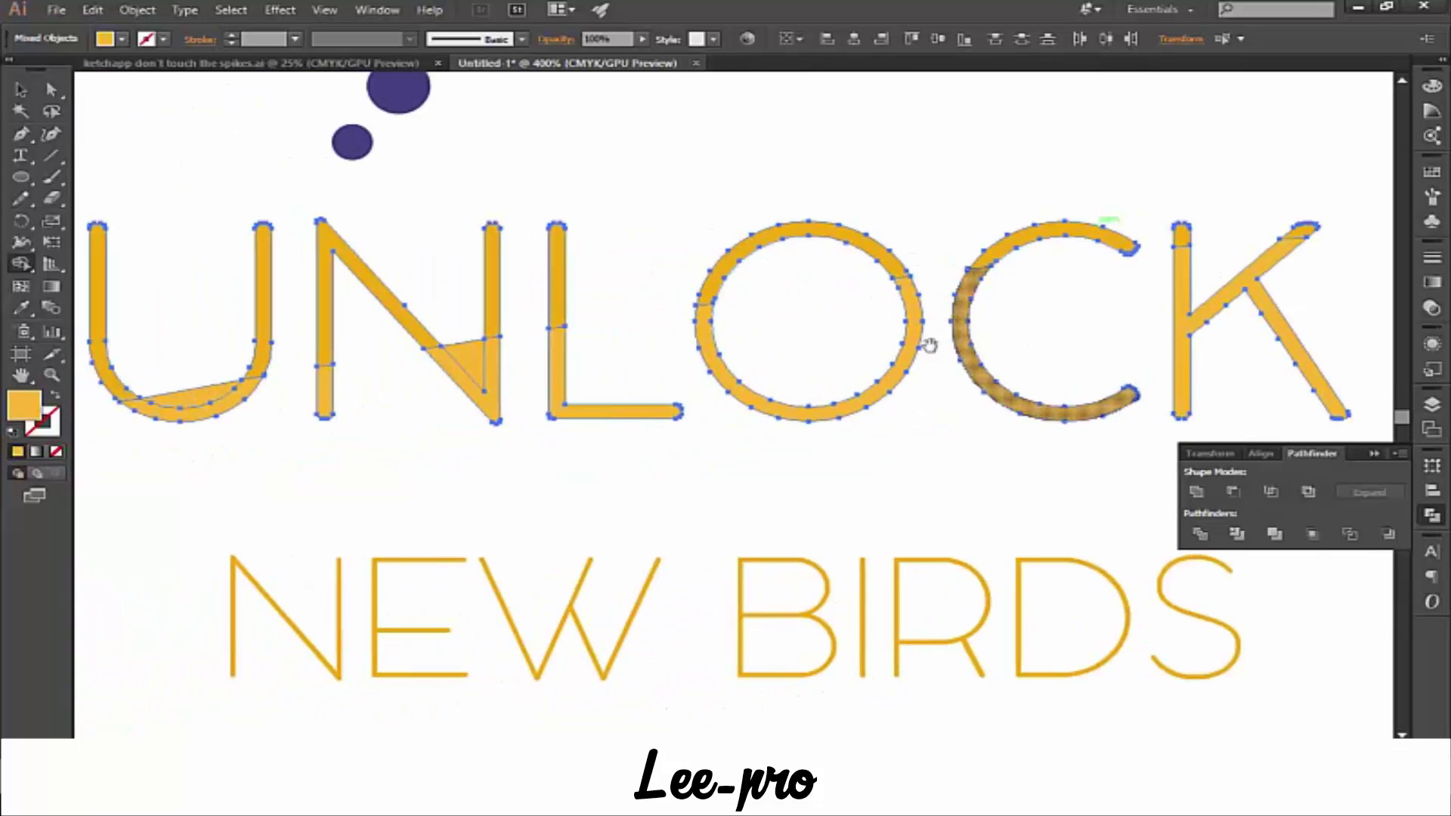
left_click(467, 354, "alt")
left_click(206, 392, "alt")
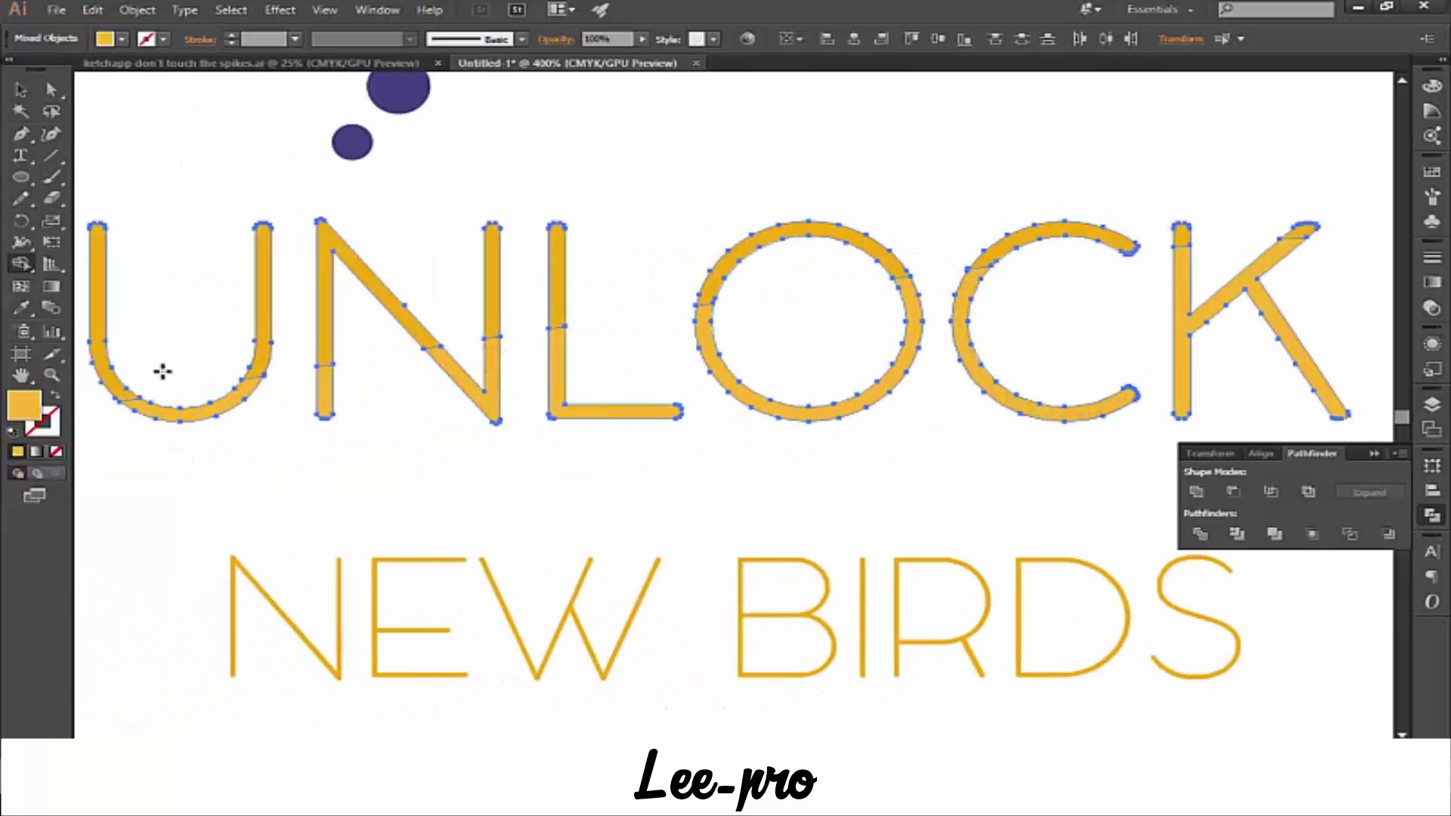
- Deselect UNLOCK and bring the NEW BIRDS lettering into view
left_click(20, 90)
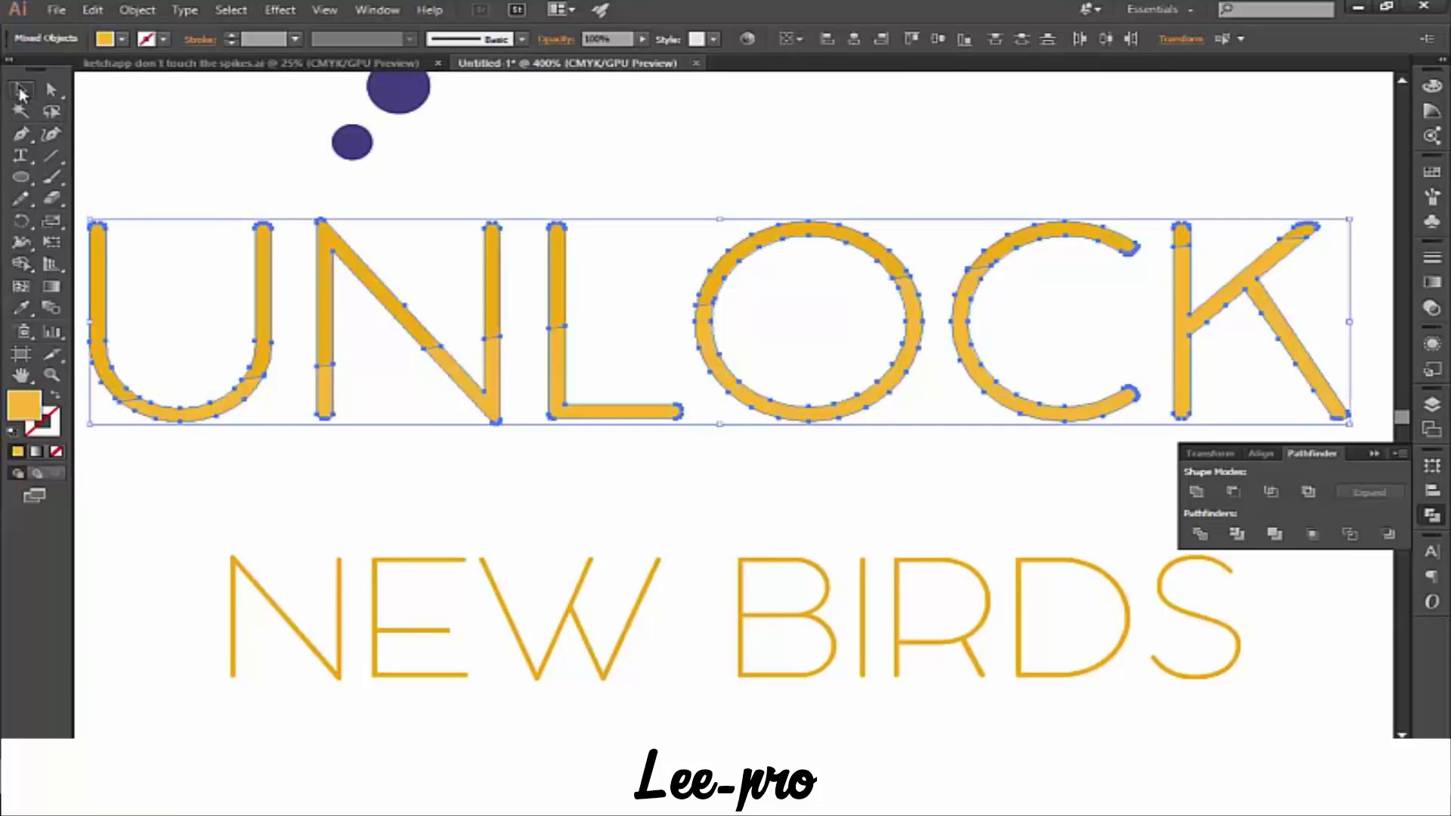
left_click(938, 465)
key("ctrl+minus")
key("ctrl+minus")
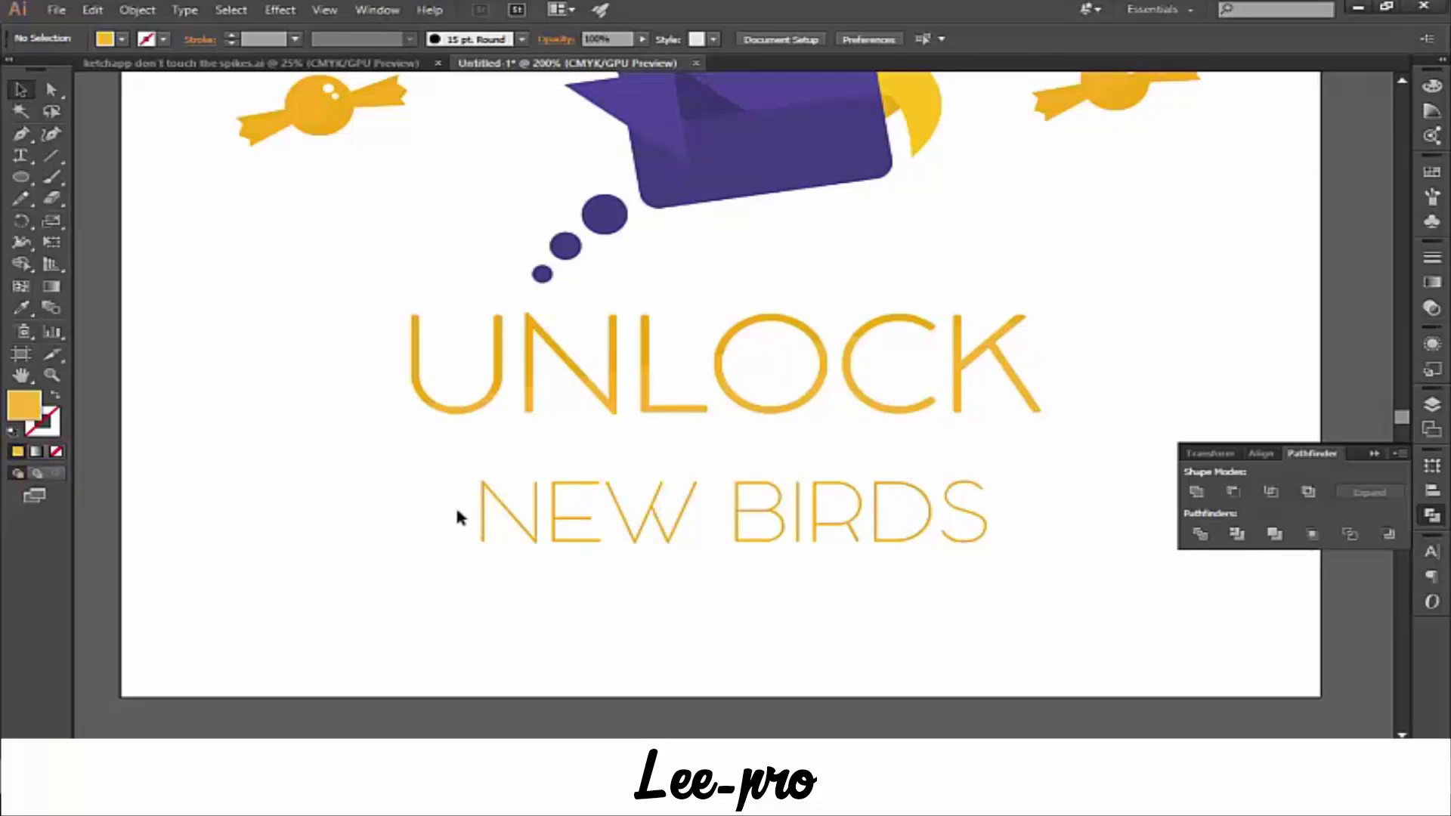
key("ctrl+plus")
left_click_drag(488, 561, 503, 298)
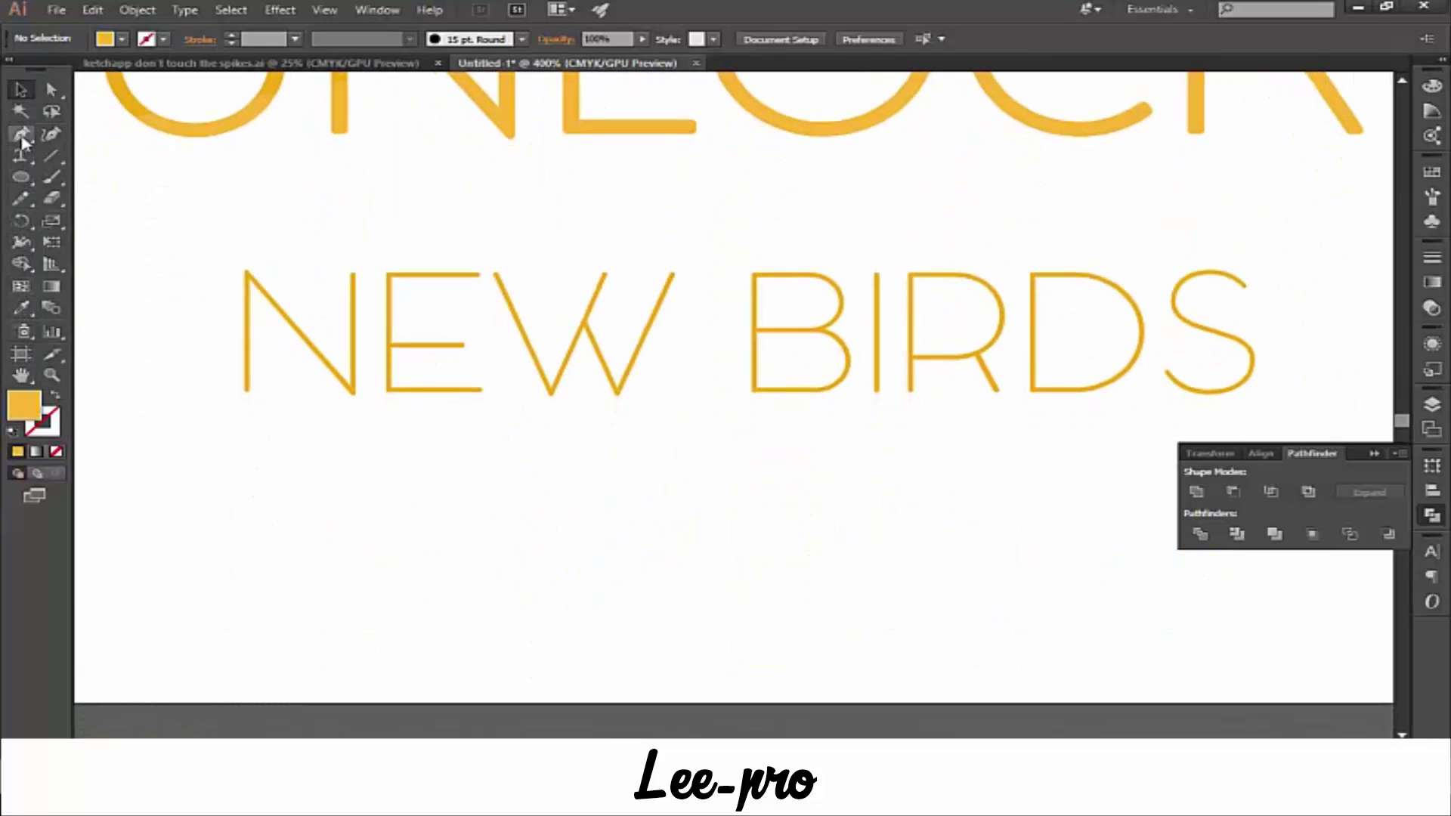
- Draw a slanted four-point band across NEW BIRDS with the Pen tool
left_click(22, 135)
left_click(185, 377)
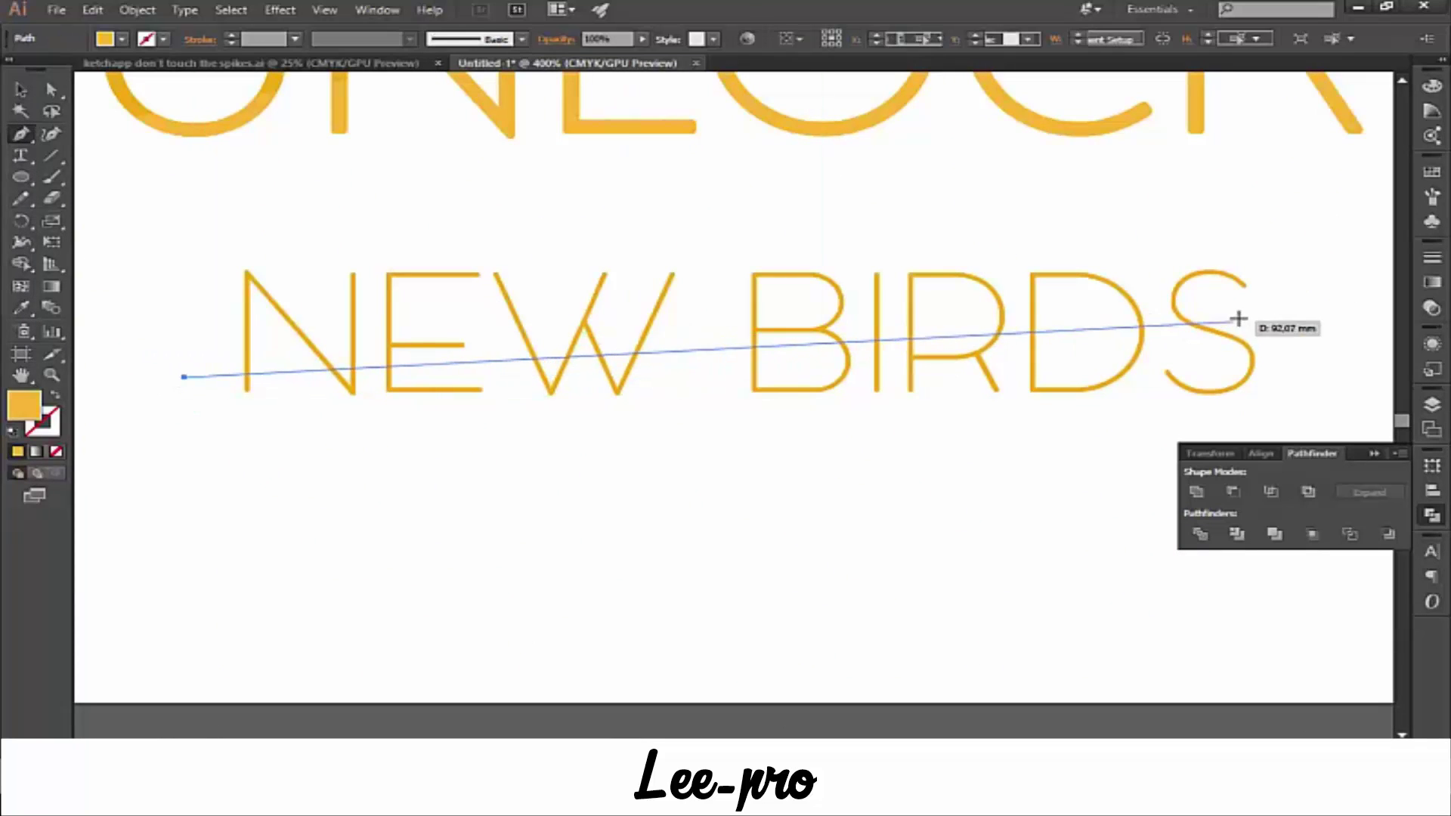
left_click(1304, 301)
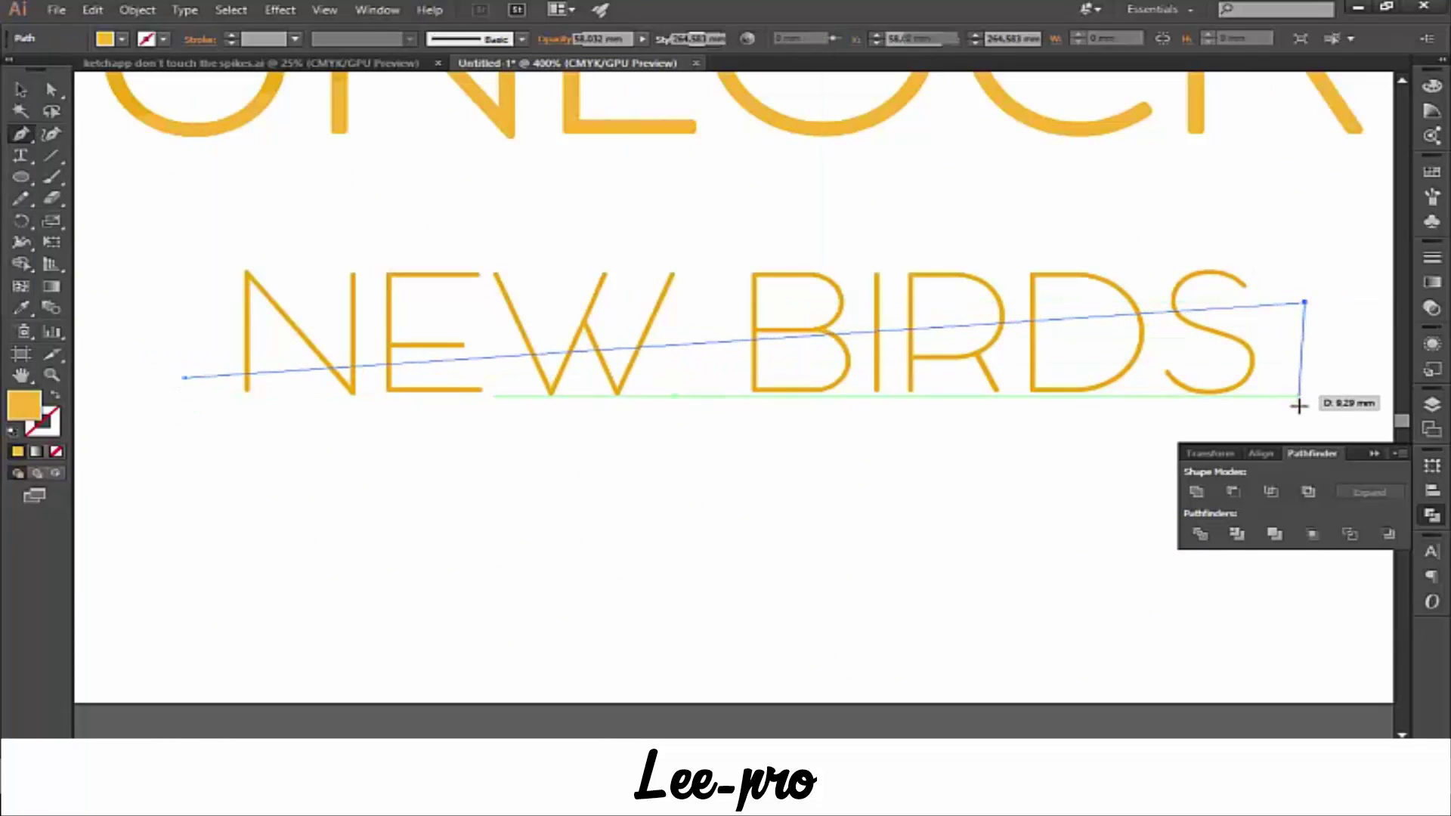
left_click(1275, 414)
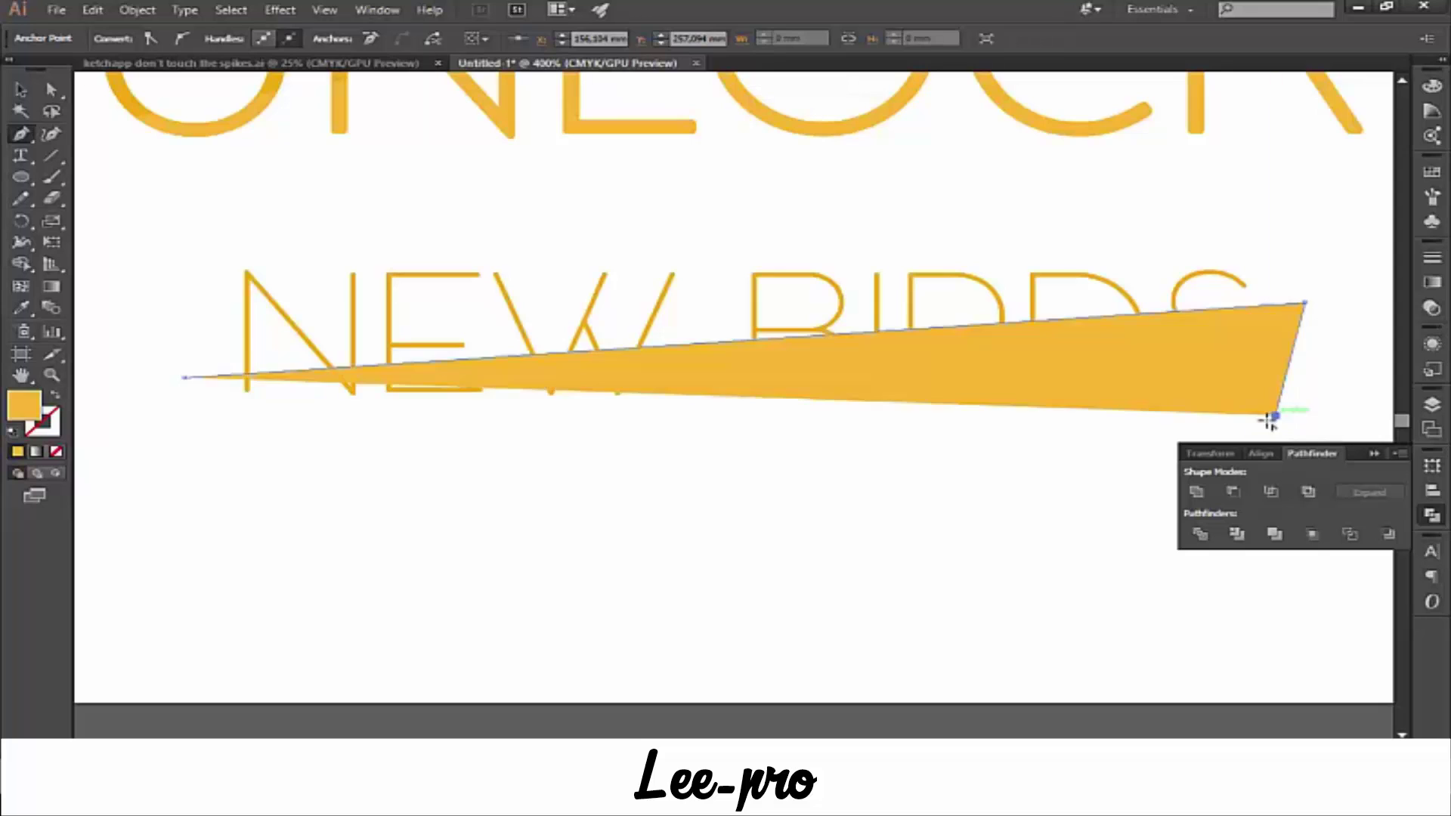
left_click(204, 465)
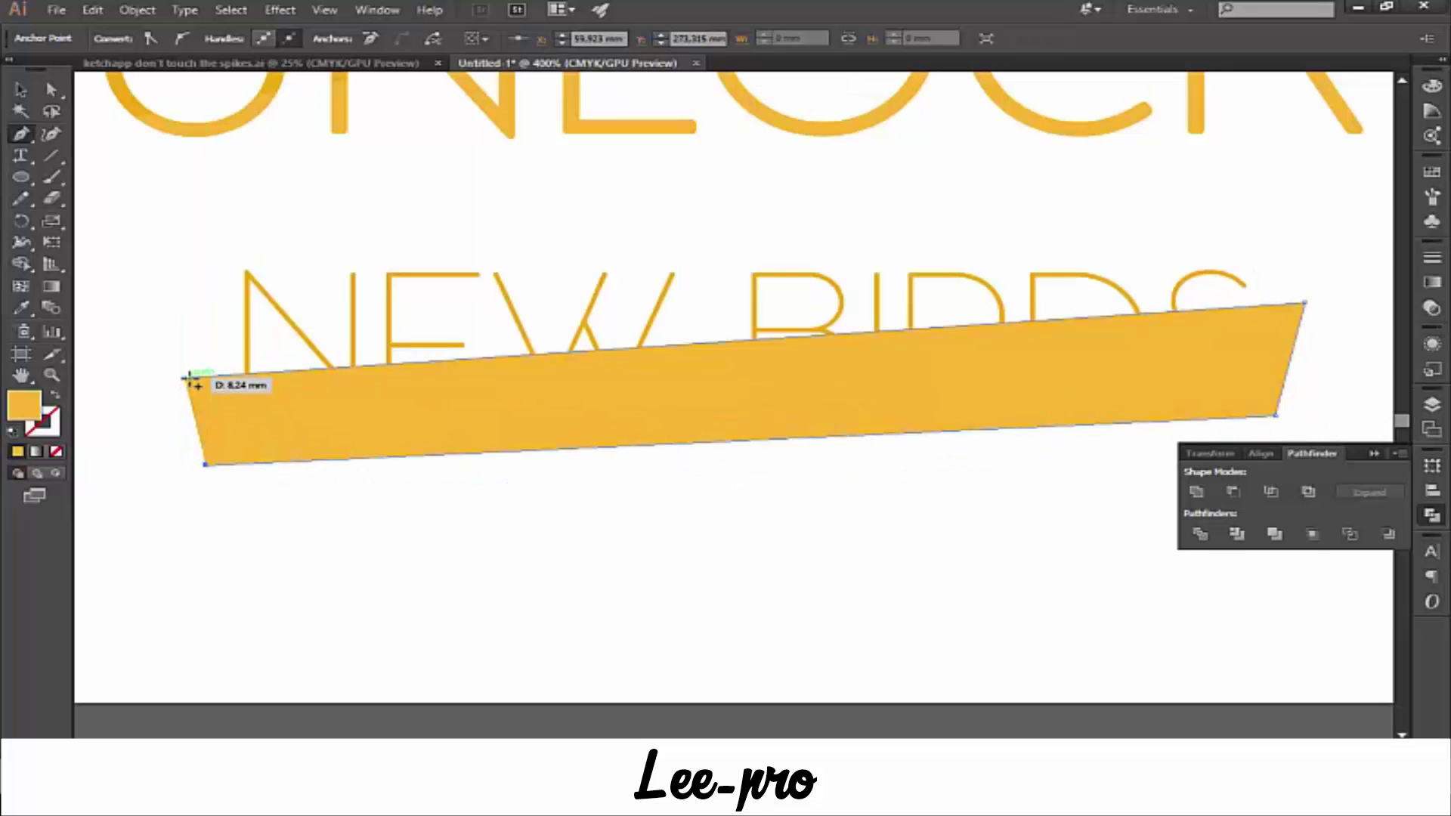
- Select NEW BIRDS with the band and delete the band area outside the letters
left_click(20, 89)
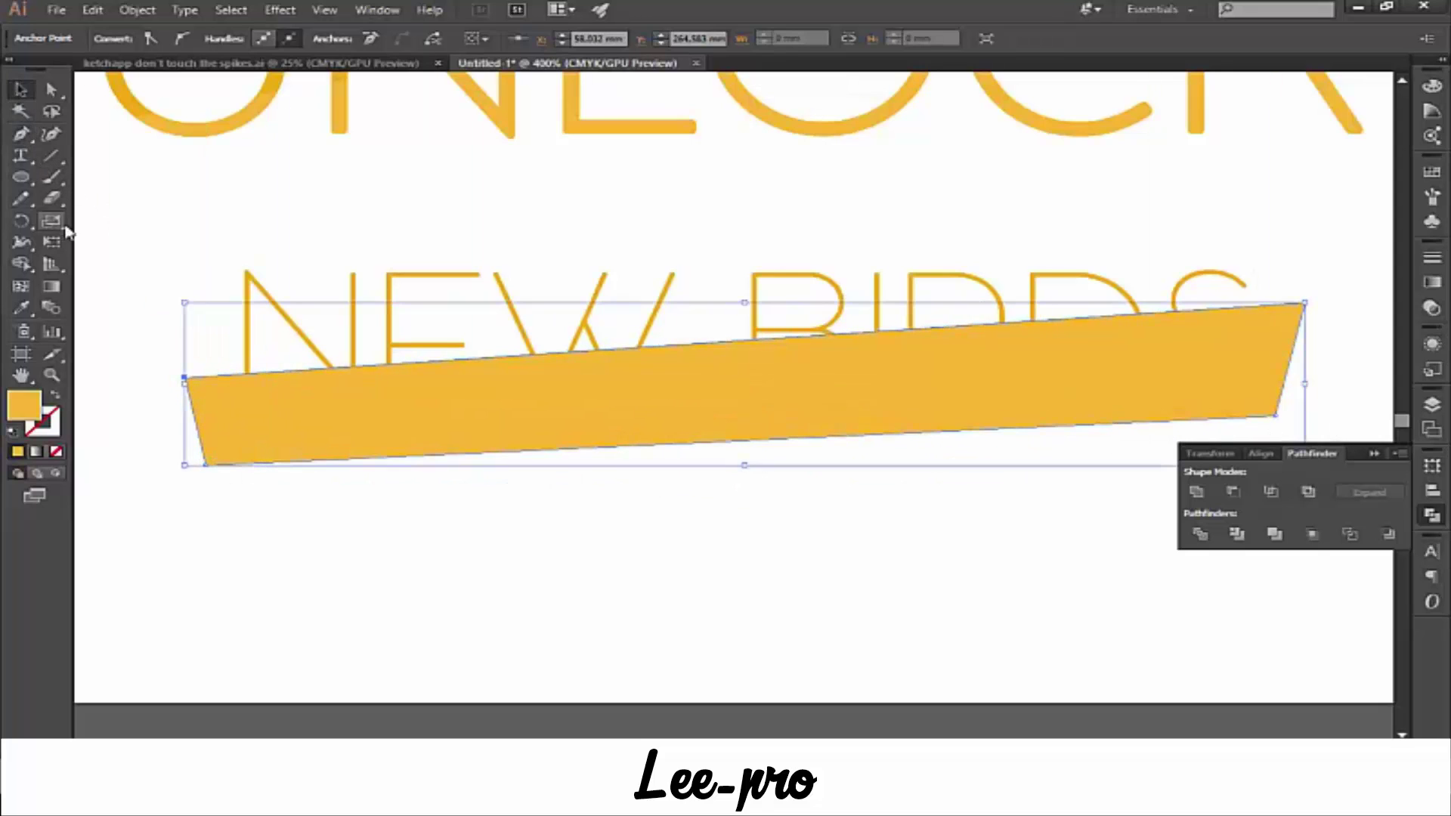
left_click(148, 286)
left_click_drag(647, 501, 406, 266)
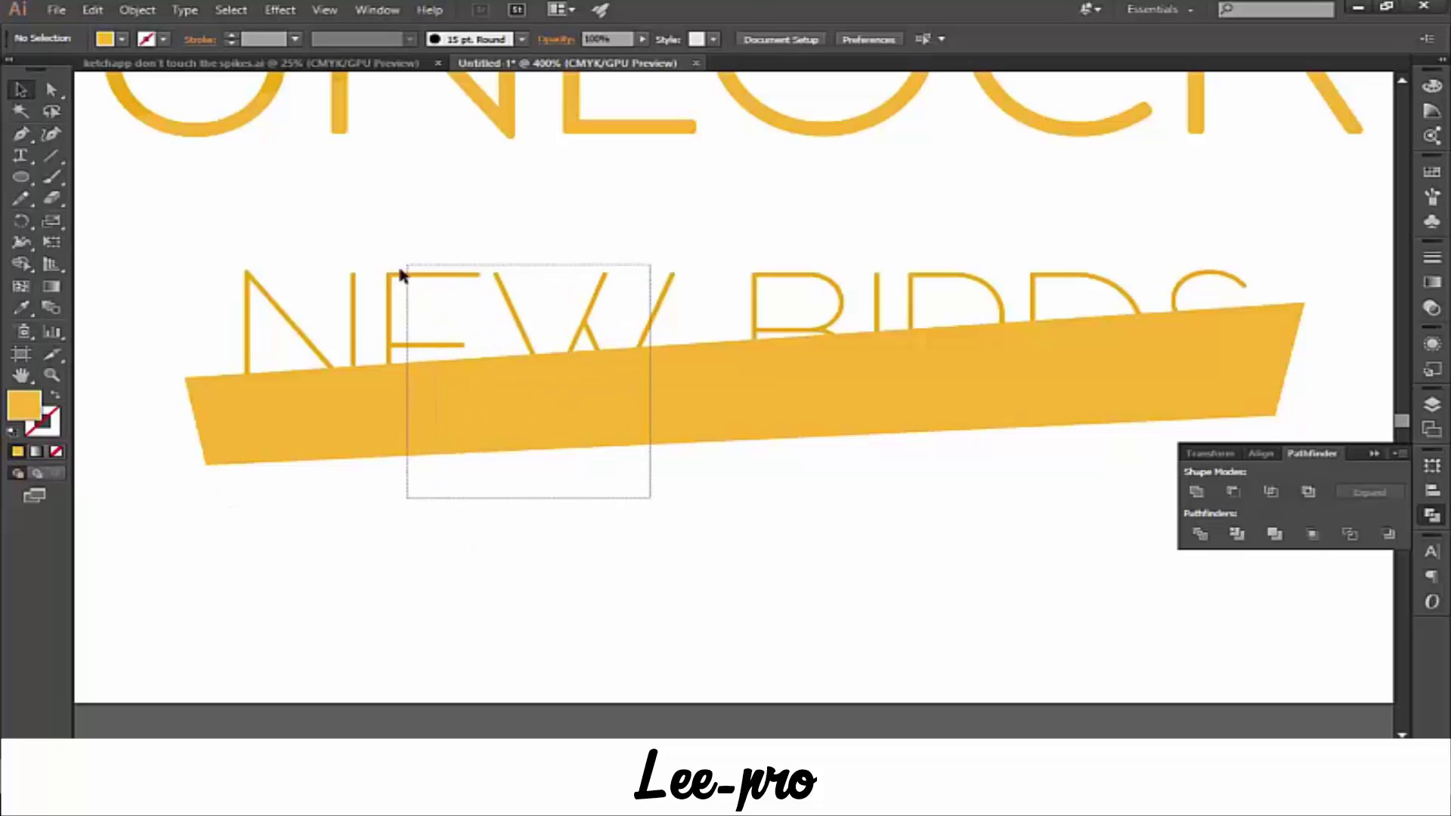
left_click(20, 263)
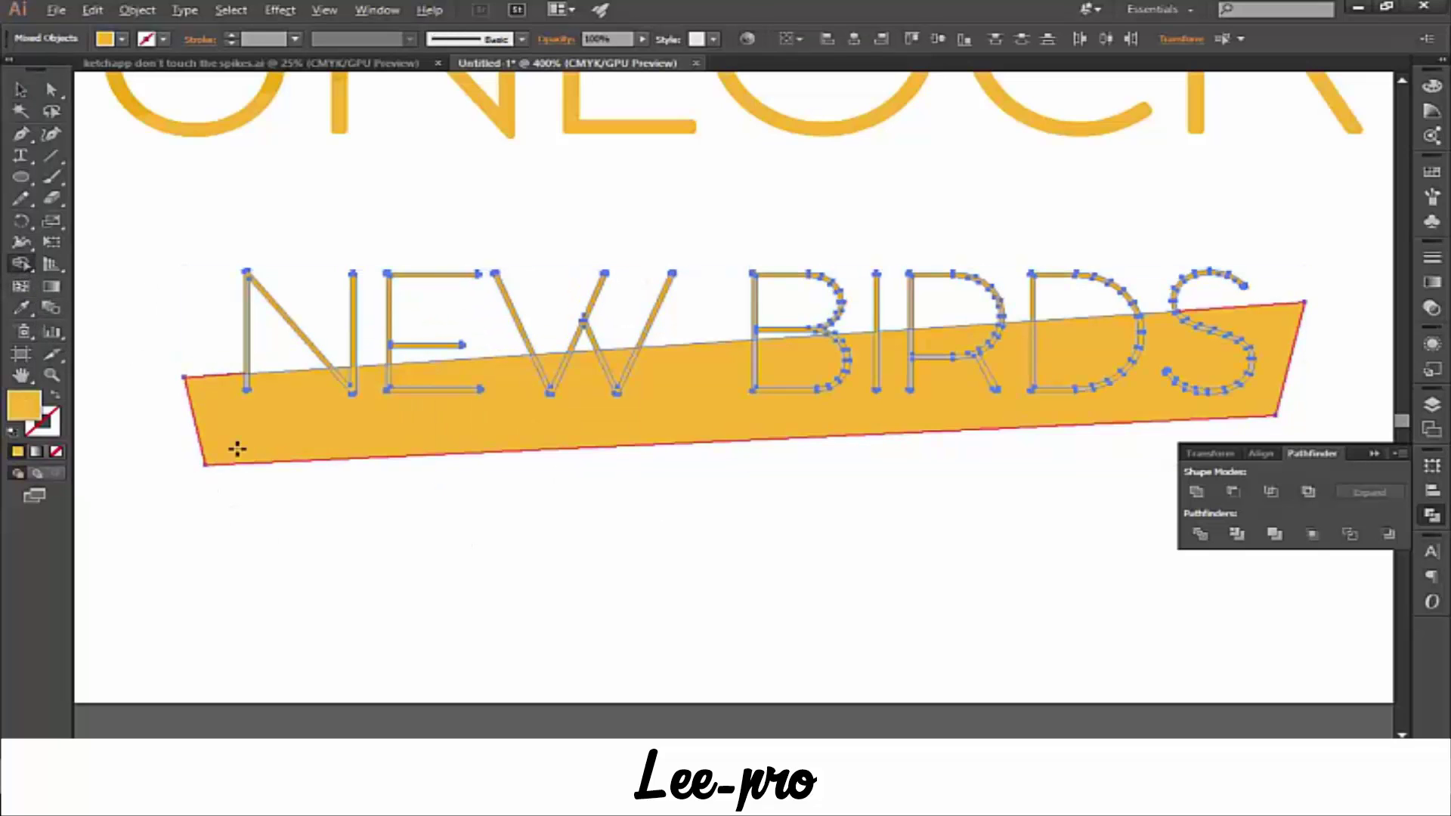
left_click(272, 435, "alt")
- Remove the leftover fills inside the W, B, R and D
key("ctrl+equal")
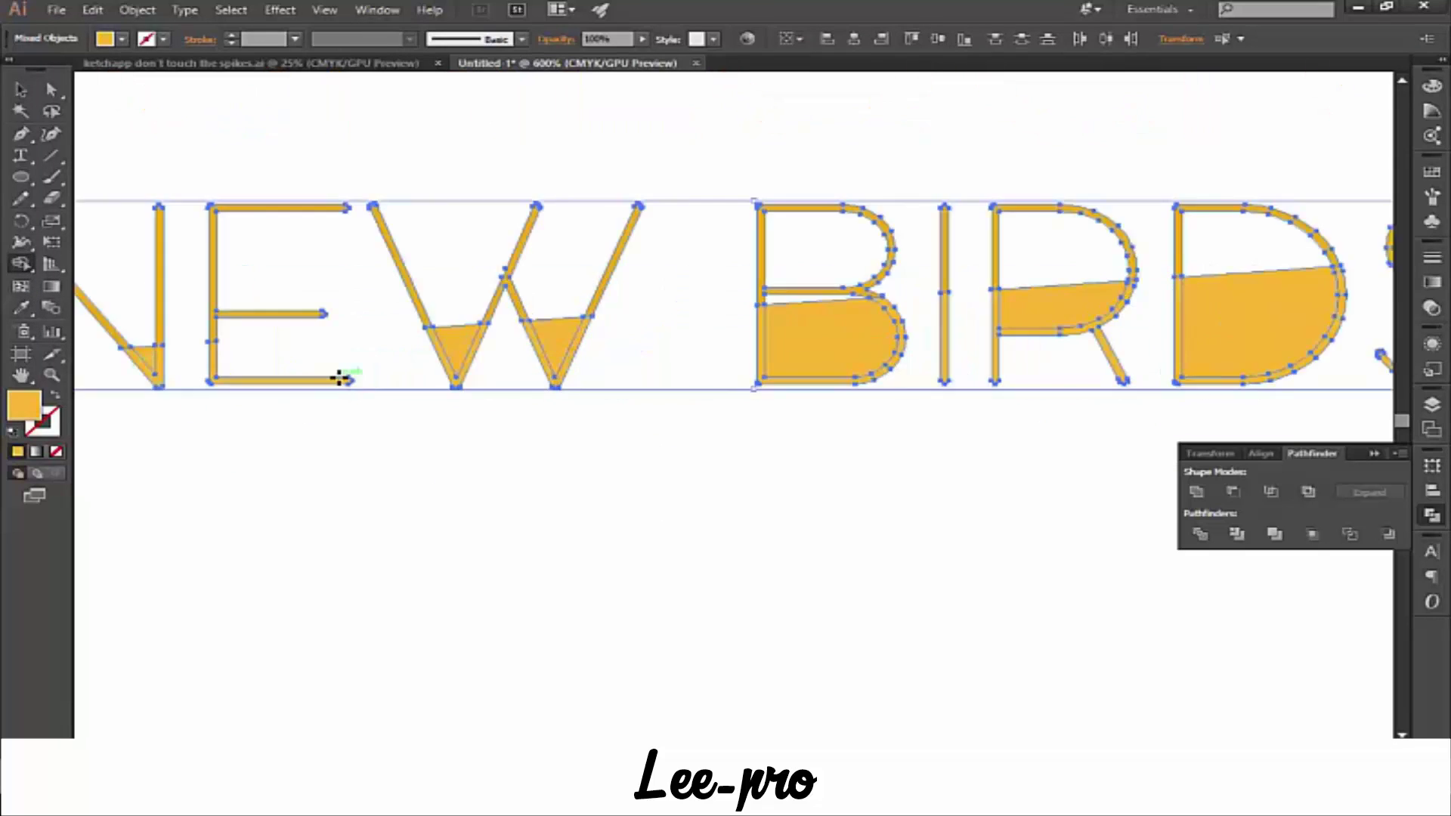
key("ctrl+equal")
left_click(363, 325, "alt")
left_click(492, 310, "alt")
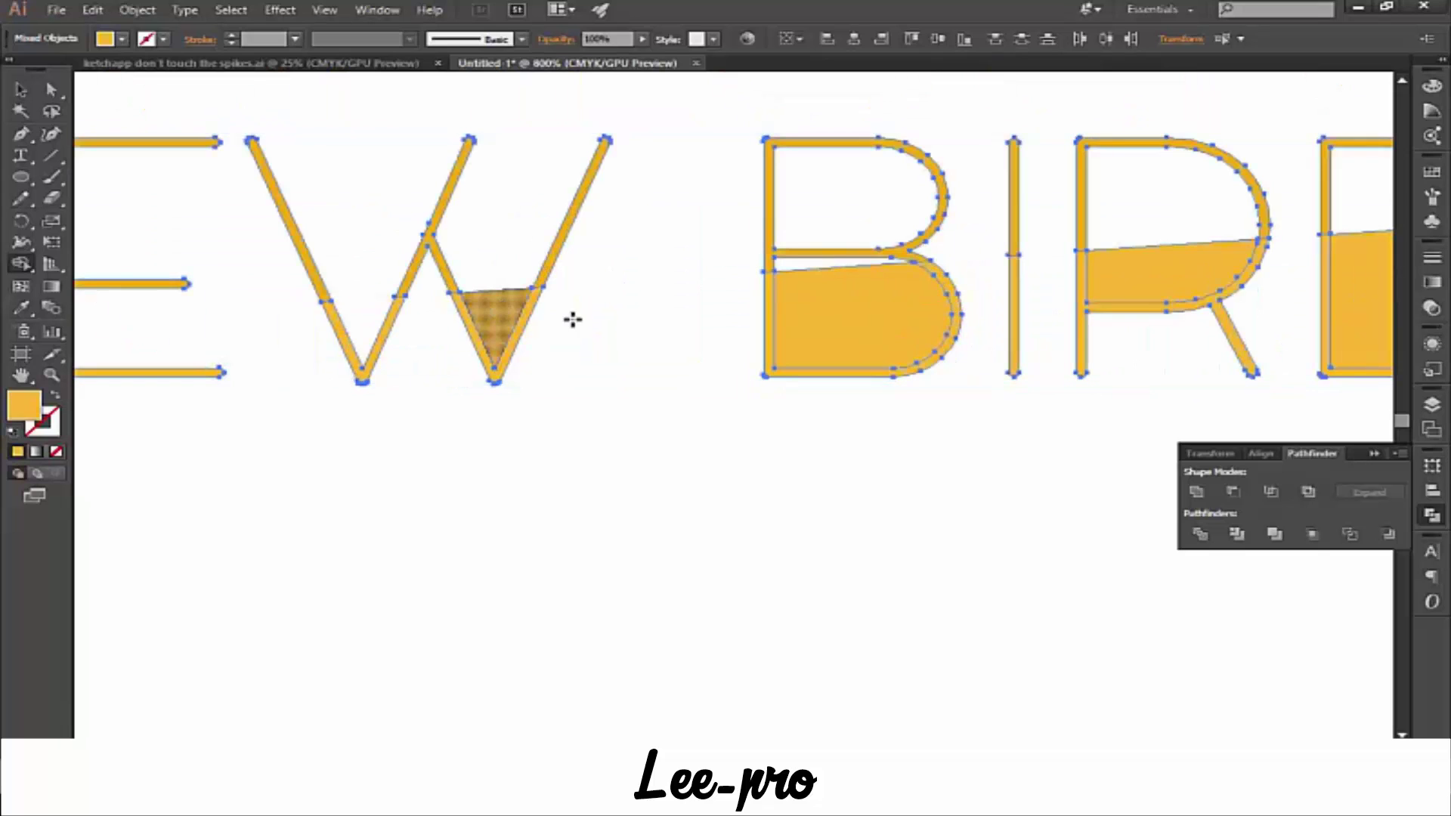
left_click(809, 315, "alt")
left_click(1125, 287, "alt")
left_click_drag(1127, 314, 787, 346)
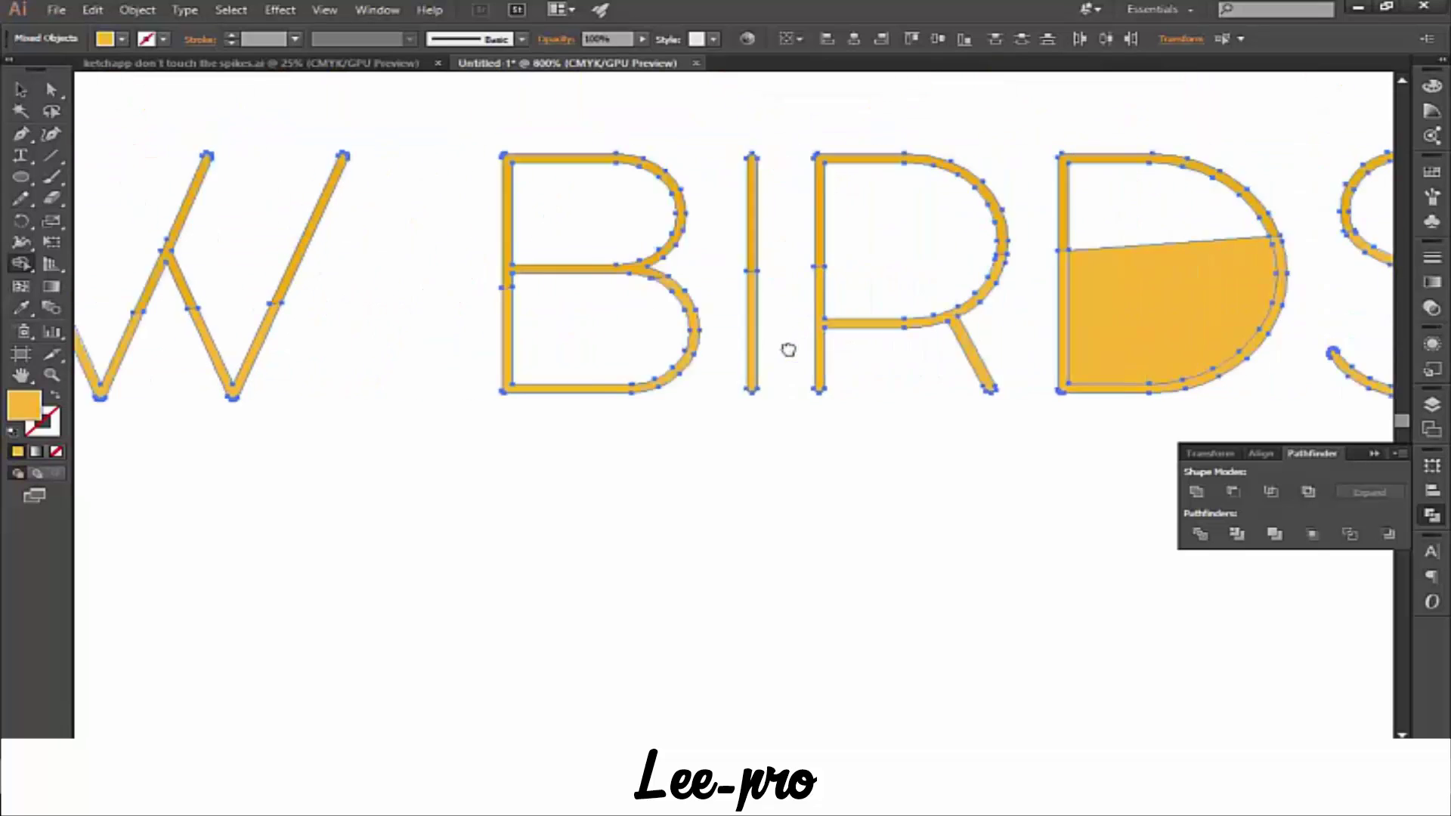
left_click(1043, 314, "alt")
- Remove the small triangle fill at the bottom of the N
scroll(840, 376, "left", 2)
scroll(1043, 431, "left", 5)
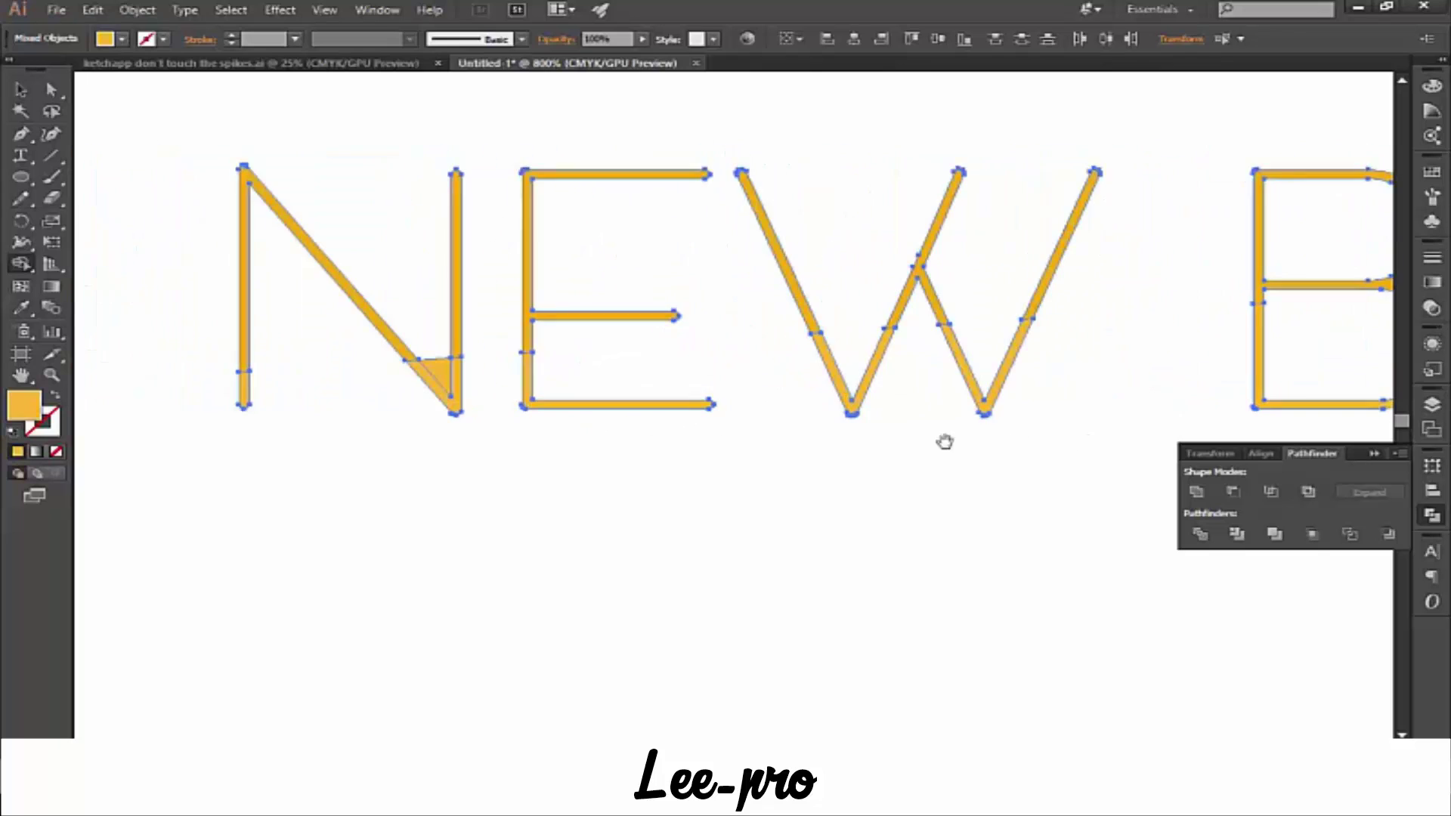
scroll(943, 441, "left", 1)
scroll(755, 447, "left", 1)
left_click(557, 380, "alt")
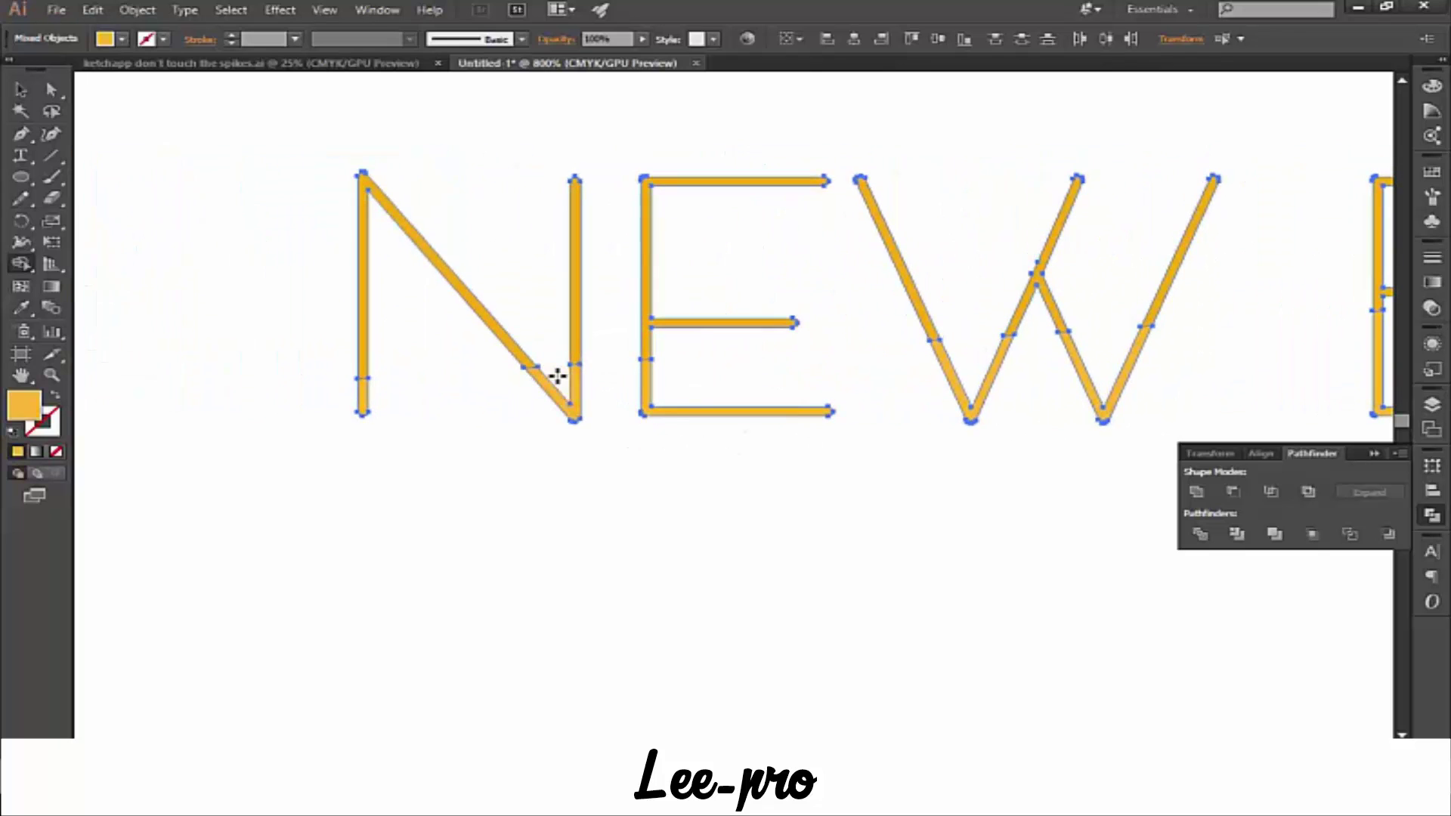
key("ctrl+minus")
key("ctrl+minus")
key("ctrl+minus")
key("ctrl+minus")
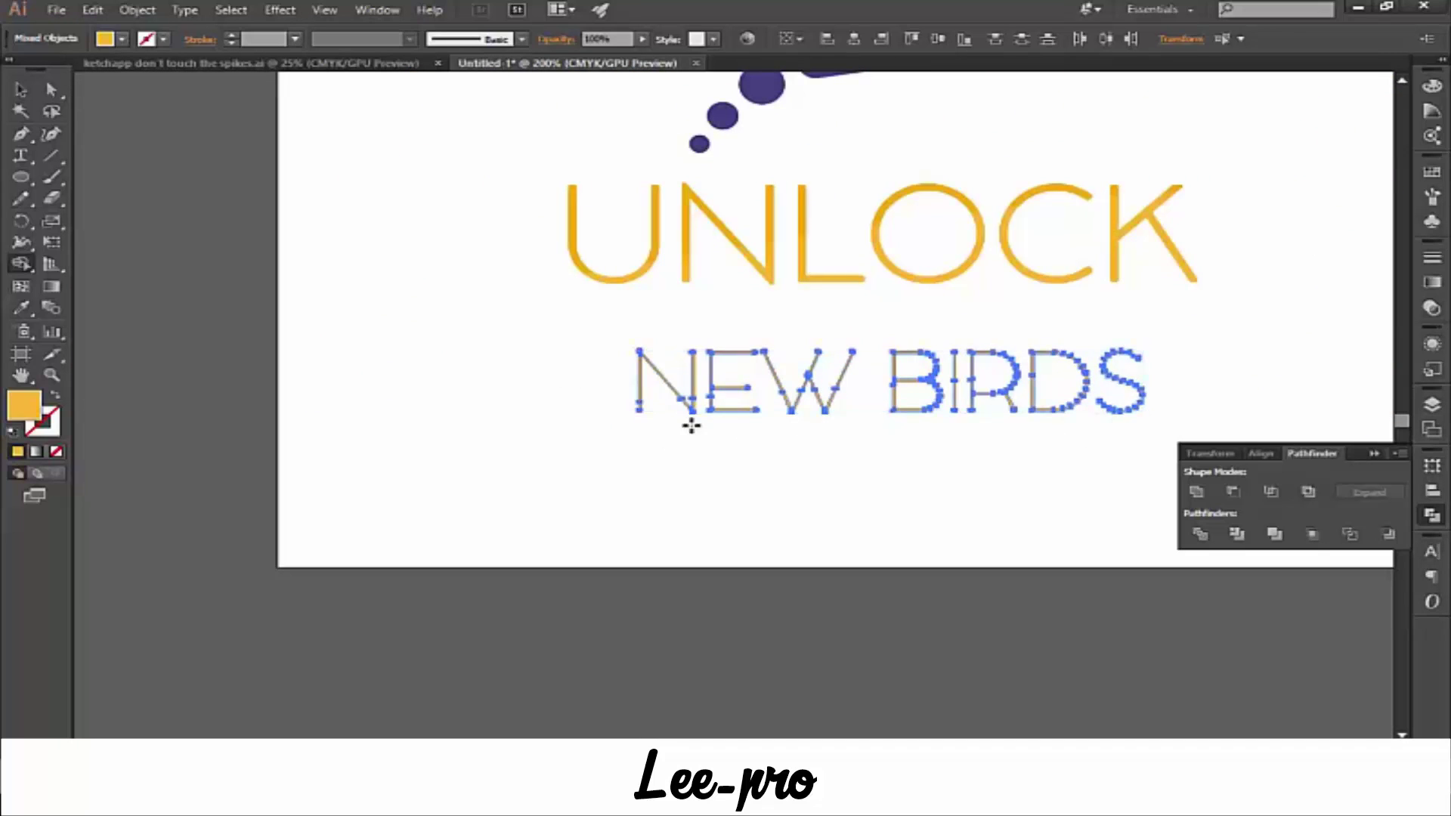
scroll(503, 454, "right", 4)
scroll(337, 345, "right", 1)
- Deselect NEW BIRDS and check the S is a clean letter
left_click(21, 89)
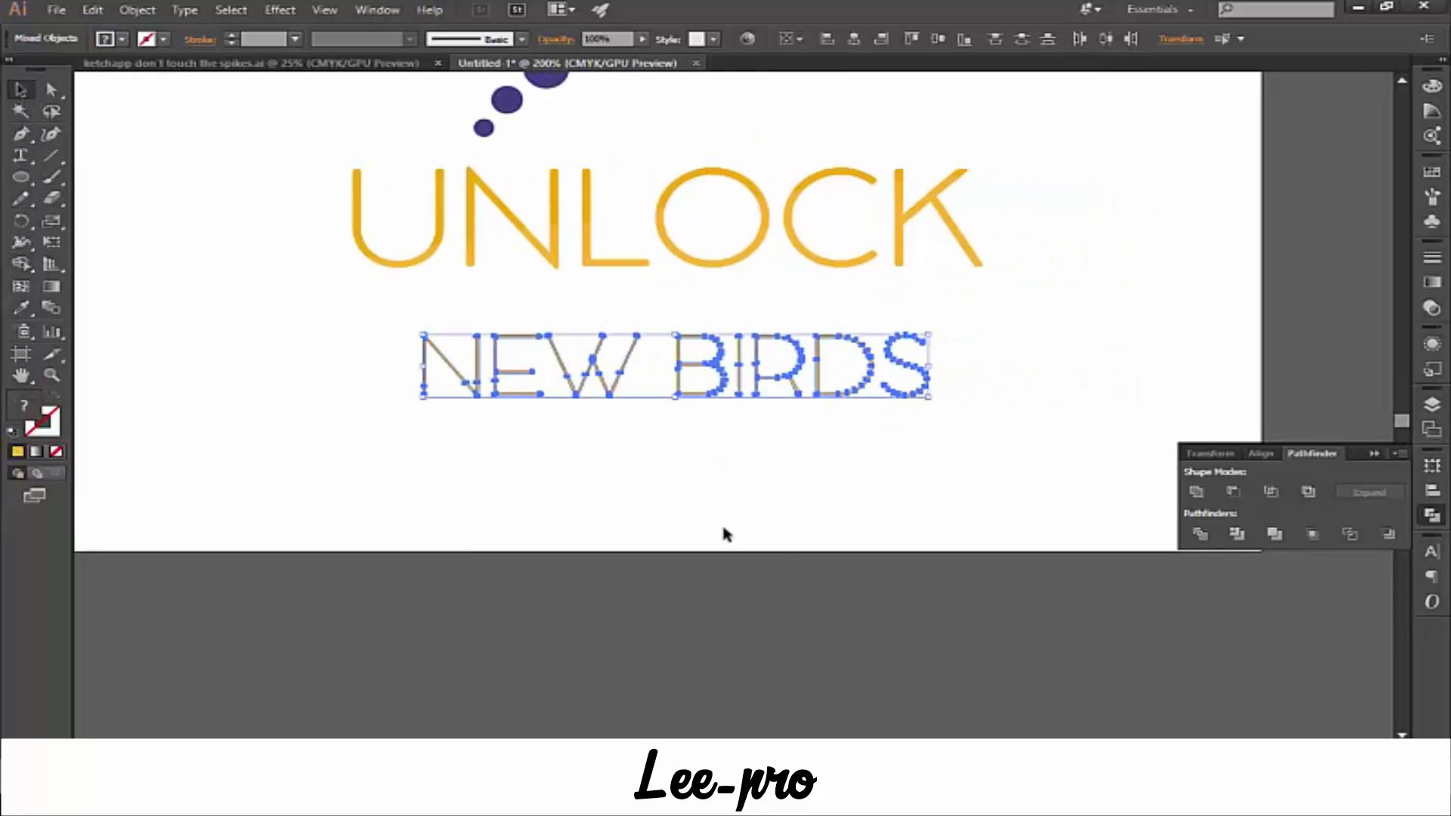
left_click(854, 483)
left_click(883, 382)
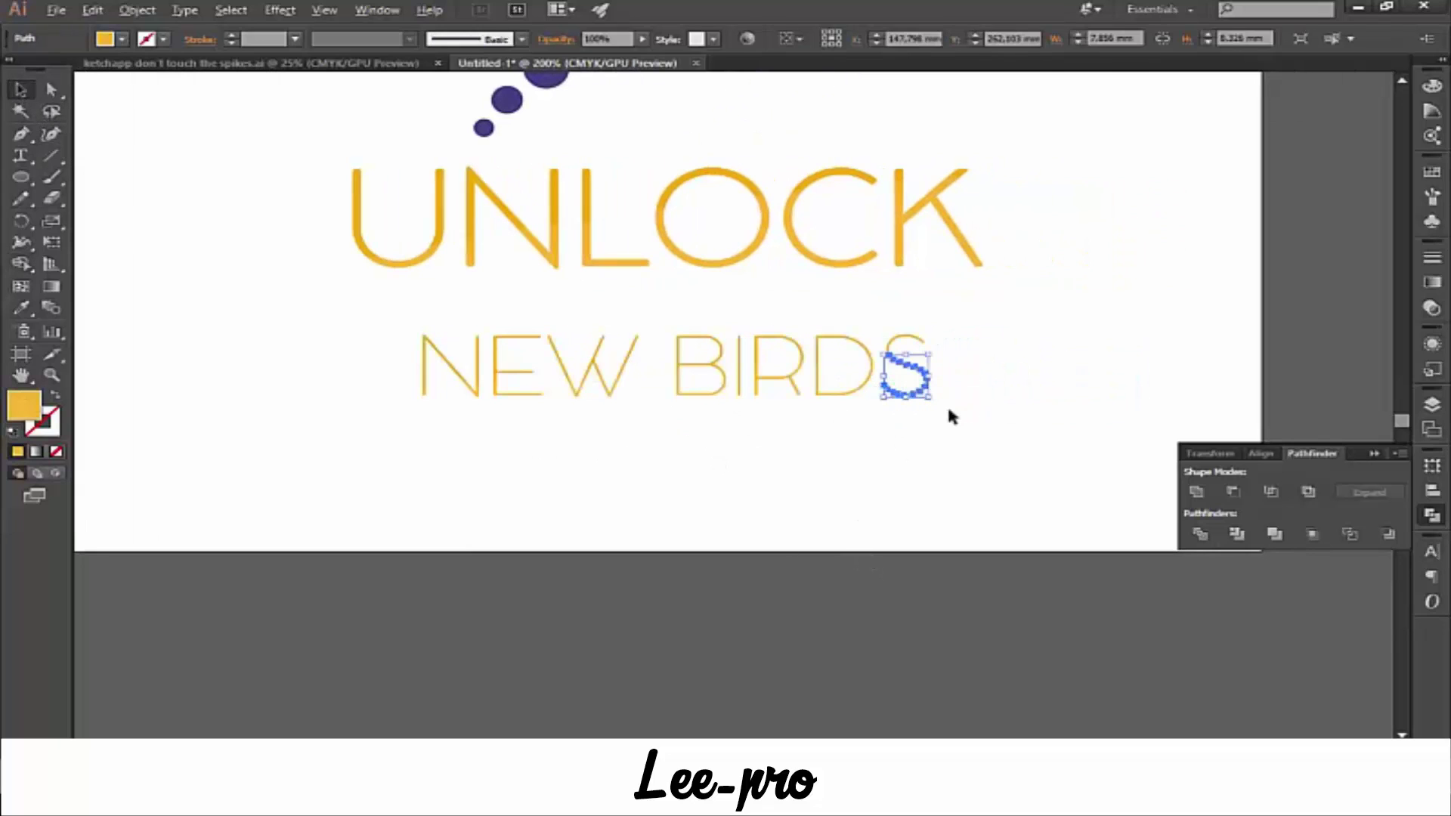
left_click(869, 447)
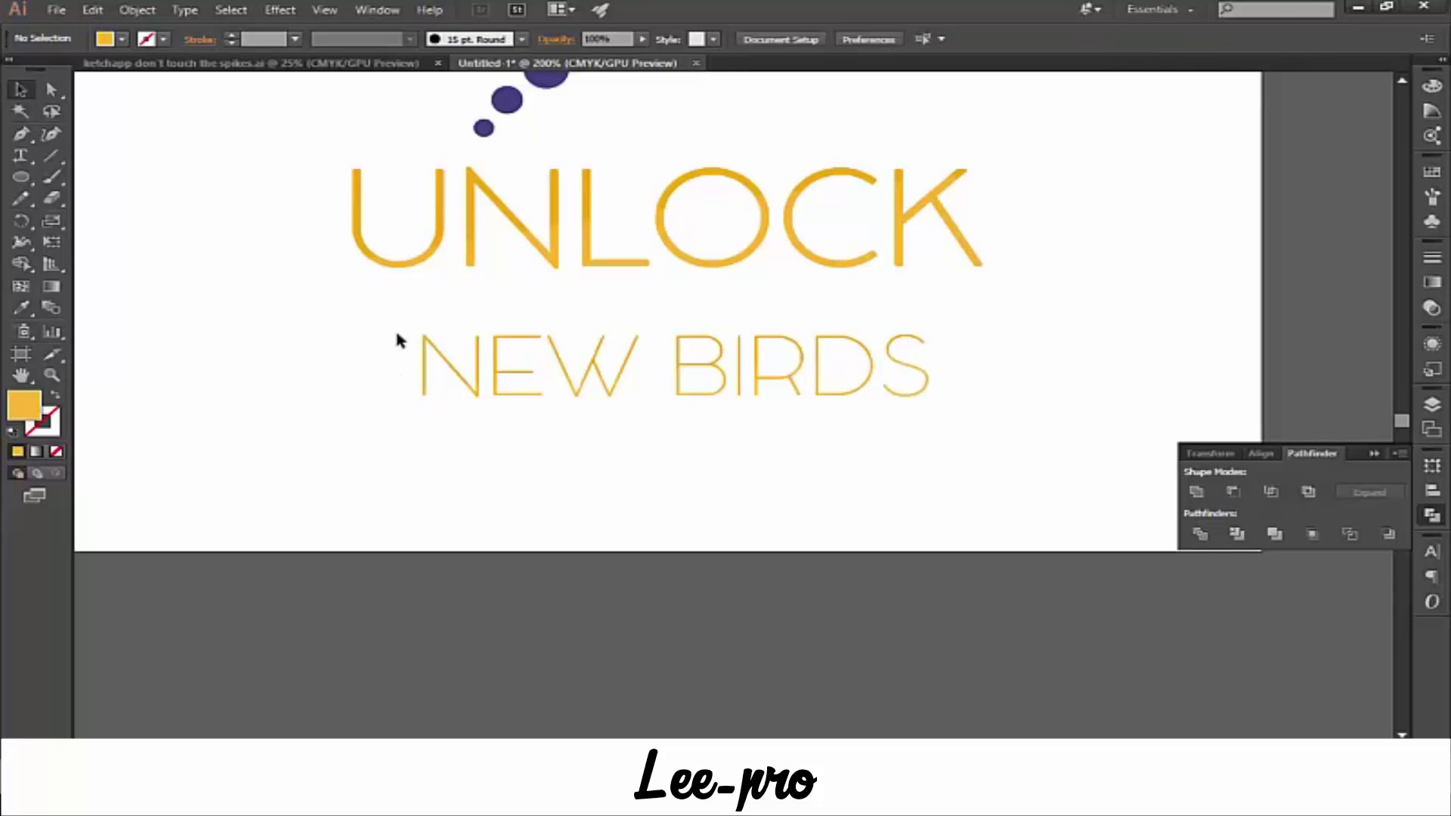
- Enlarge NEW BIRDS slightly and group it with UNLOCK
left_click_drag(397, 339, 1114, 424)
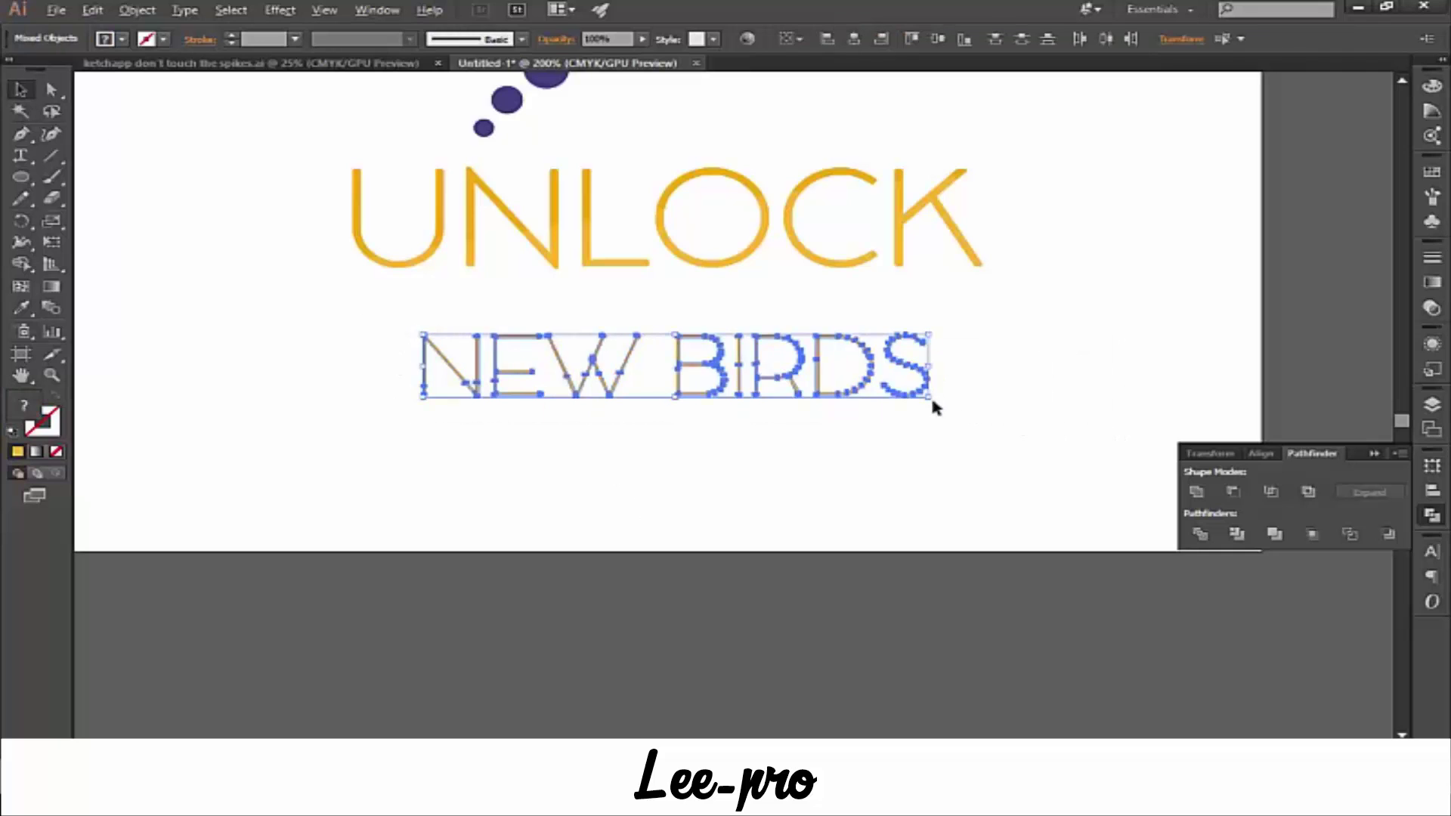
left_click_drag(931, 396, 954, 408)
left_click(723, 431)
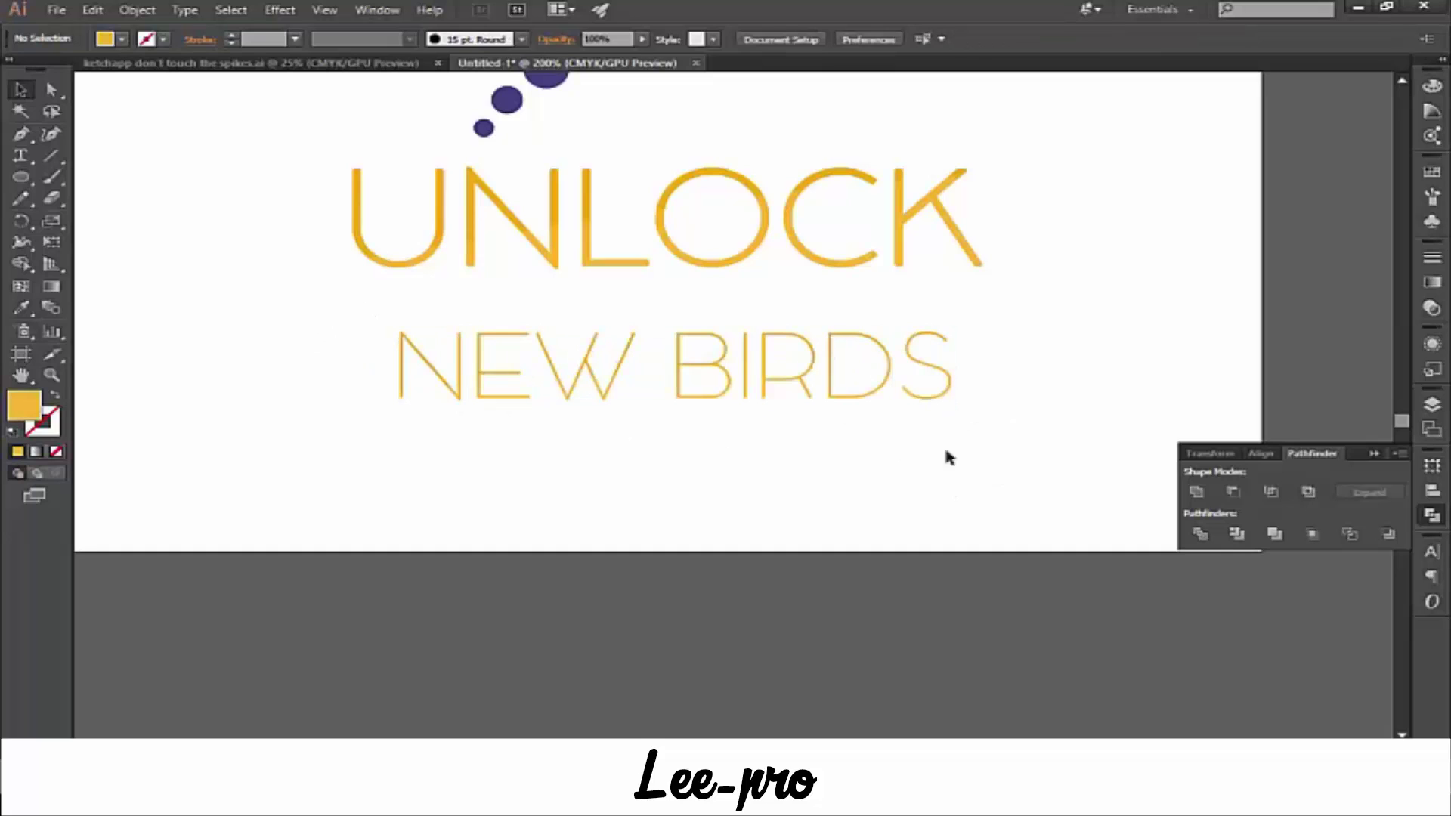
left_click_drag(1004, 454, 343, 161)
right_click(399, 189)
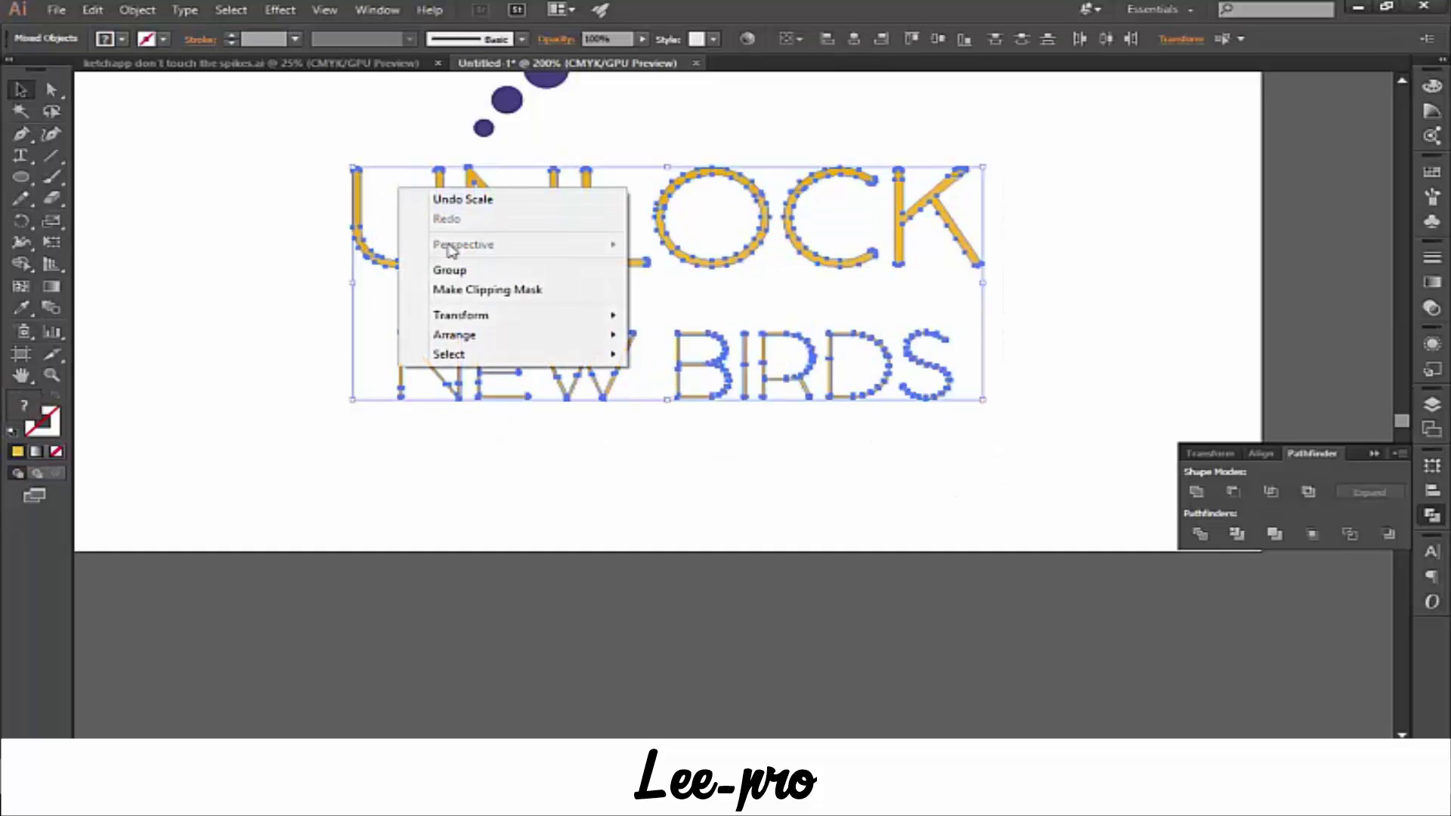
left_click(451, 270)
- Move the UNLOCK NEW BIRDS group slightly down and to the right
key("ctrl+minus")
key("ctrl+minus")
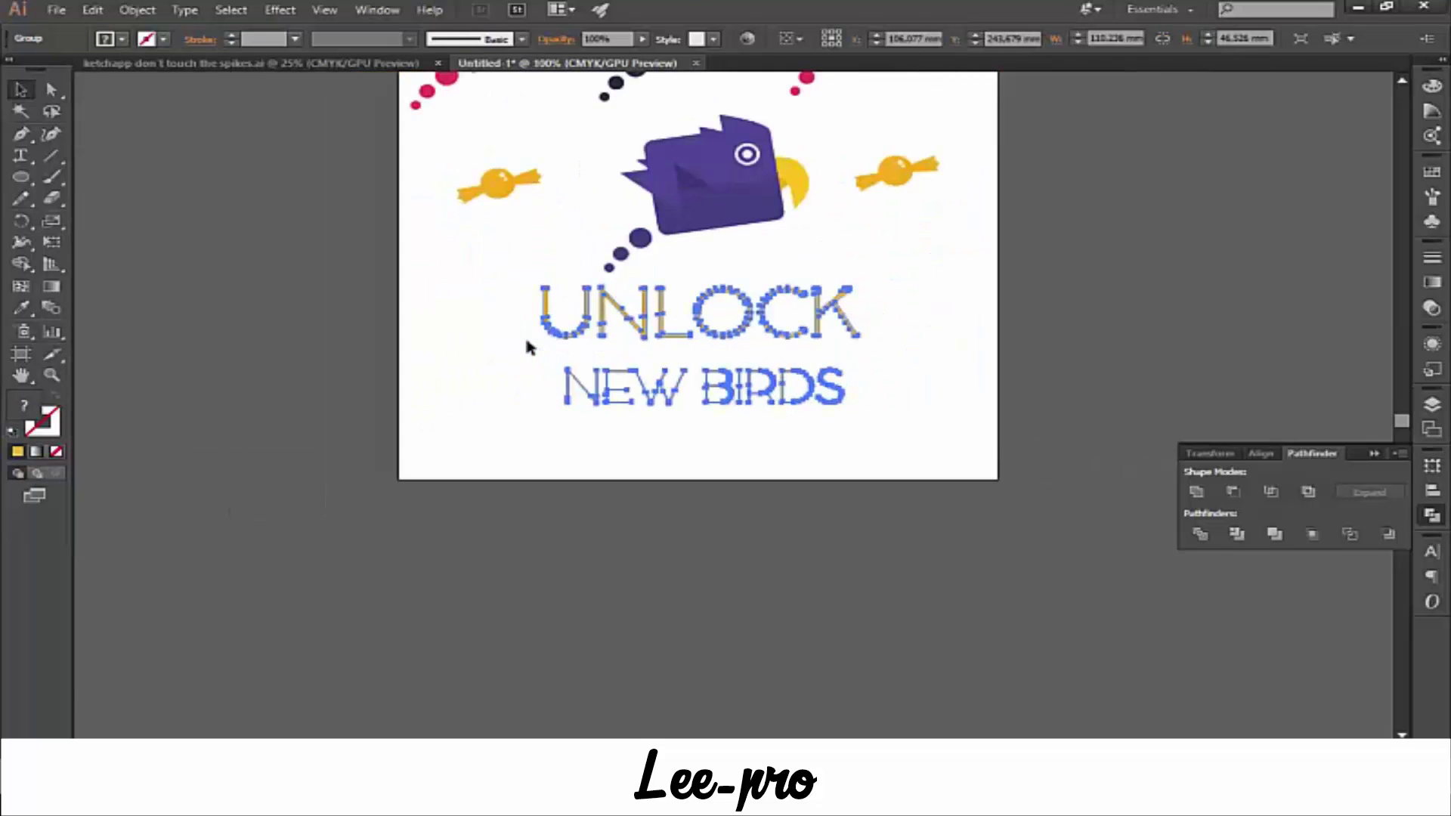
left_click(675, 442)
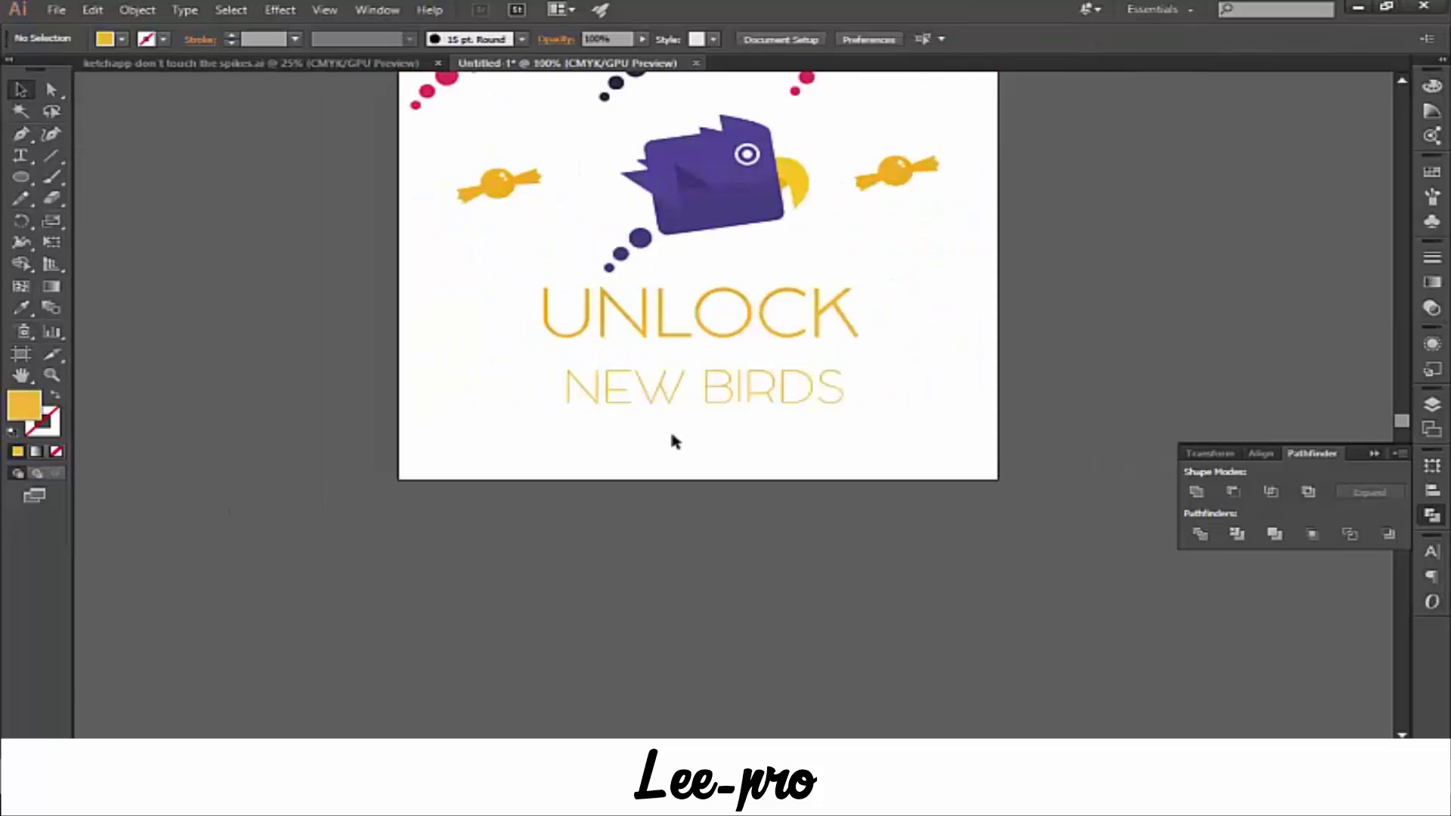
left_click(727, 415)
left_click(559, 326)
left_click_drag(561, 333, 582, 359)
left_click(408, 370)
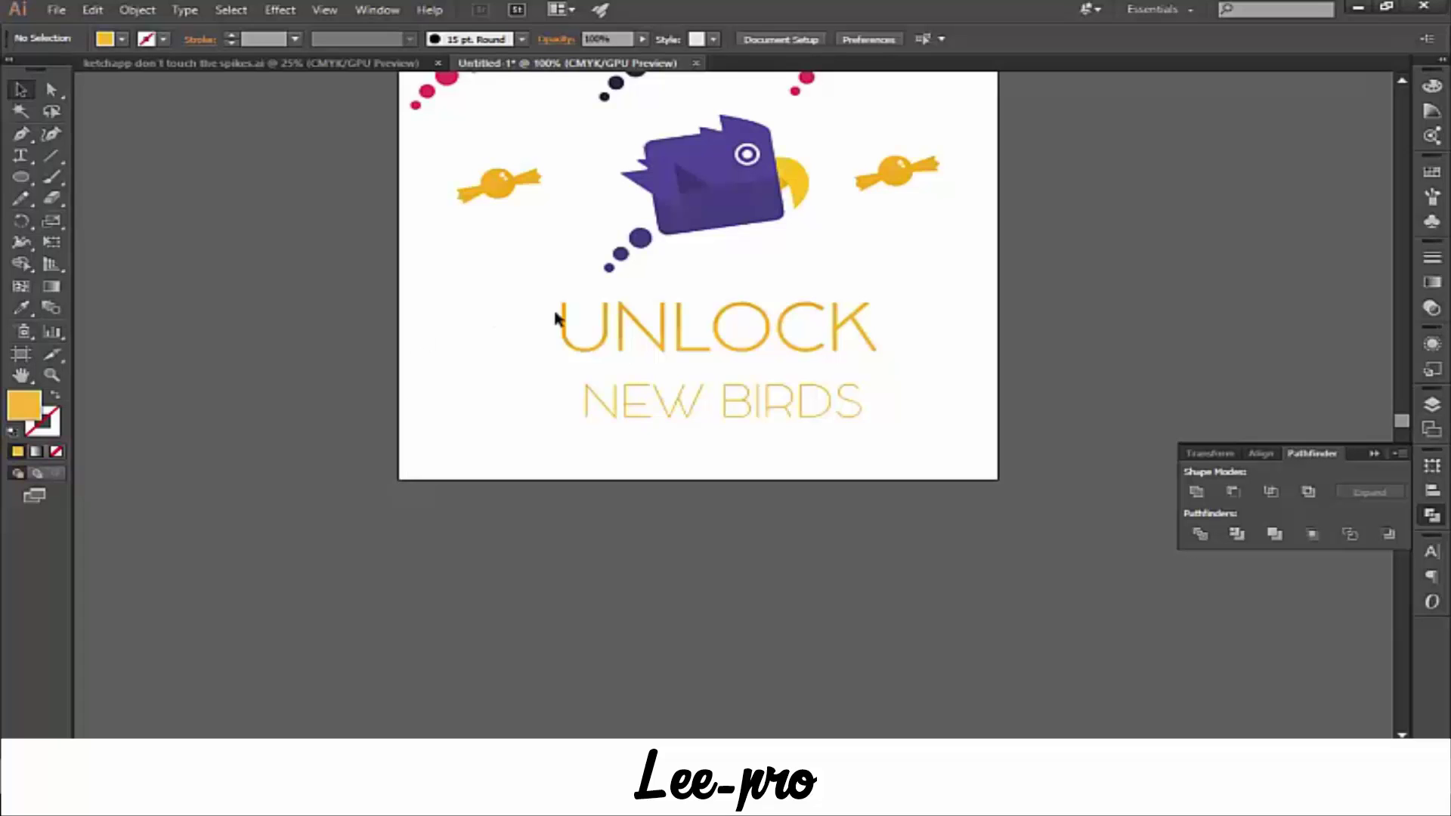
- Zoom and pan so the whole artboard is visible
key("ctrl+minus")
key("ctrl+minus")
key("ctrl+plus")
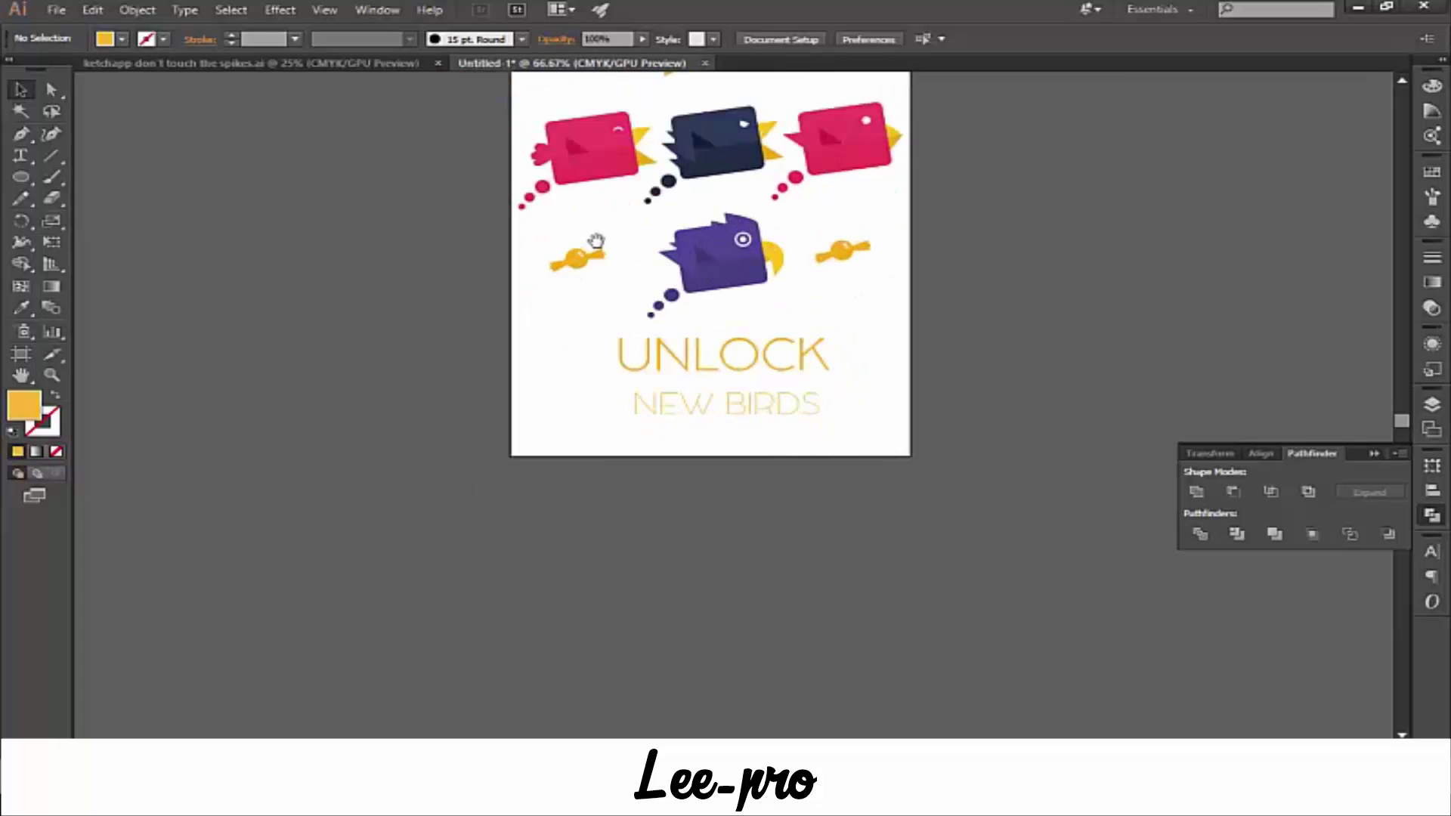
mouse_move(597, 241)
left_mouse_down()
mouse_move(608, 446)
mouse_move(503, 470)
mouse_move(519, 452)
left_mouse_up()
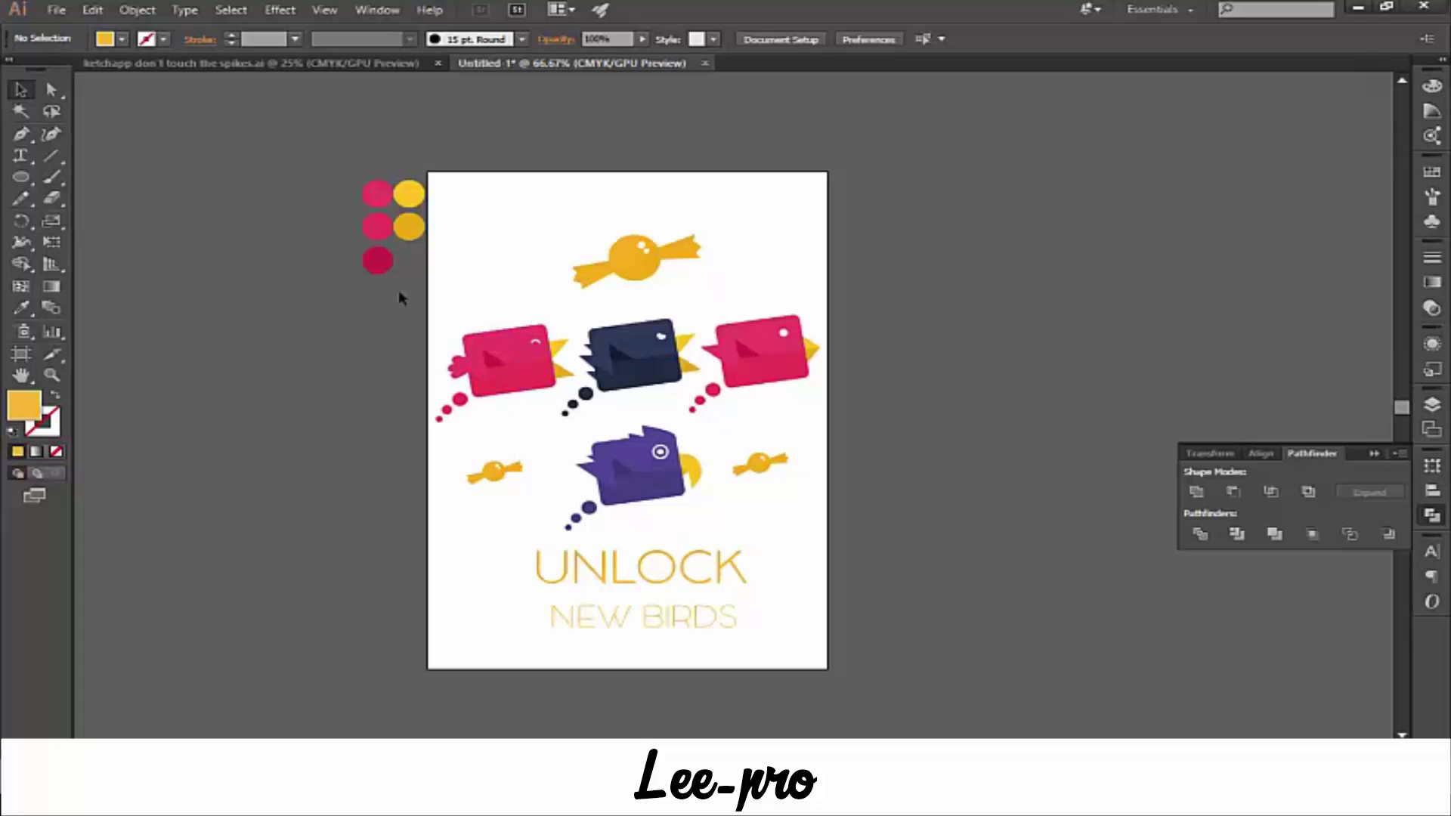
- Add a 36 pt text line near the top-left reading 'MY HIGHEST SCORE IS'
left_click(21, 156)
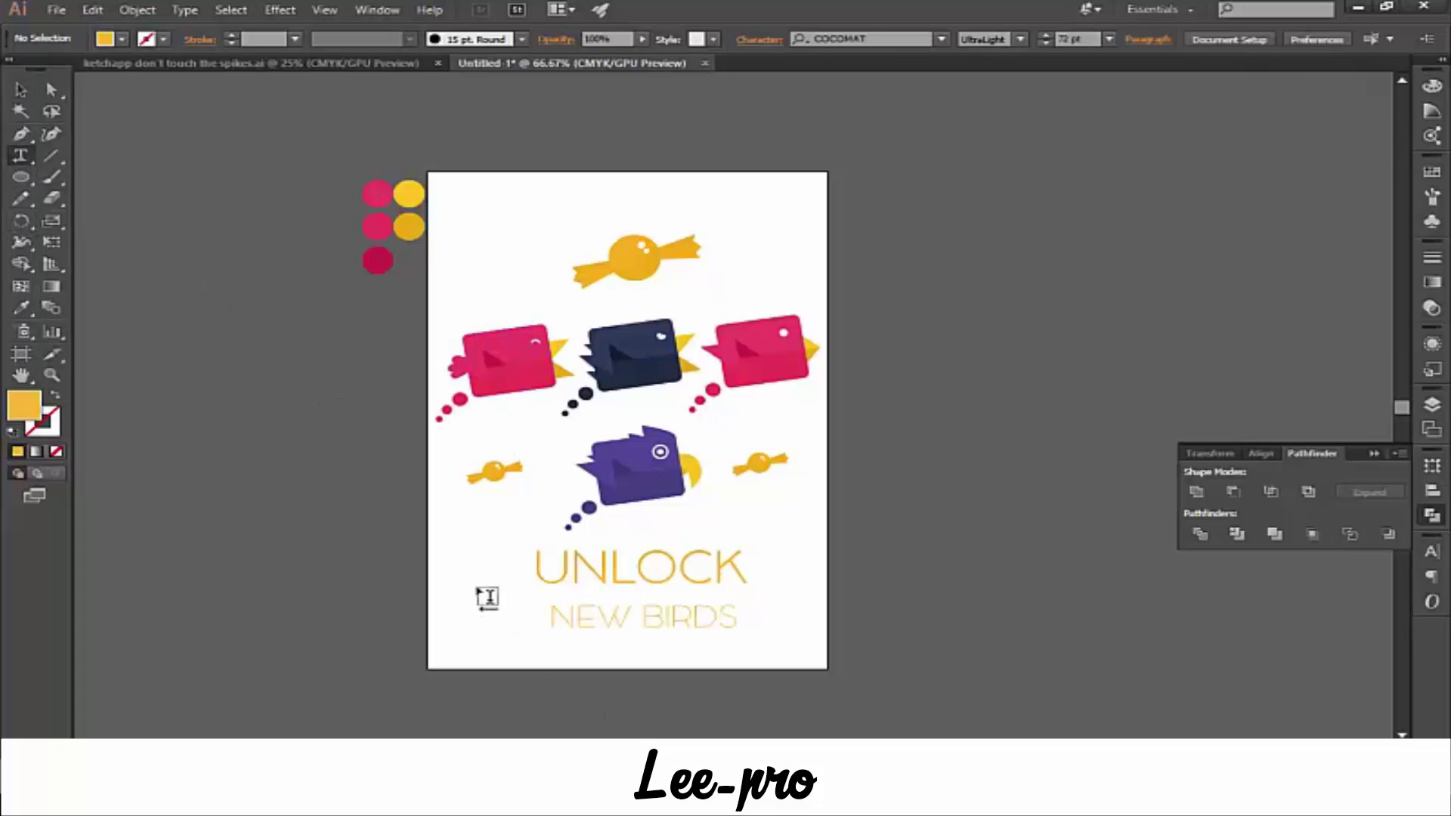
left_click(465, 220)
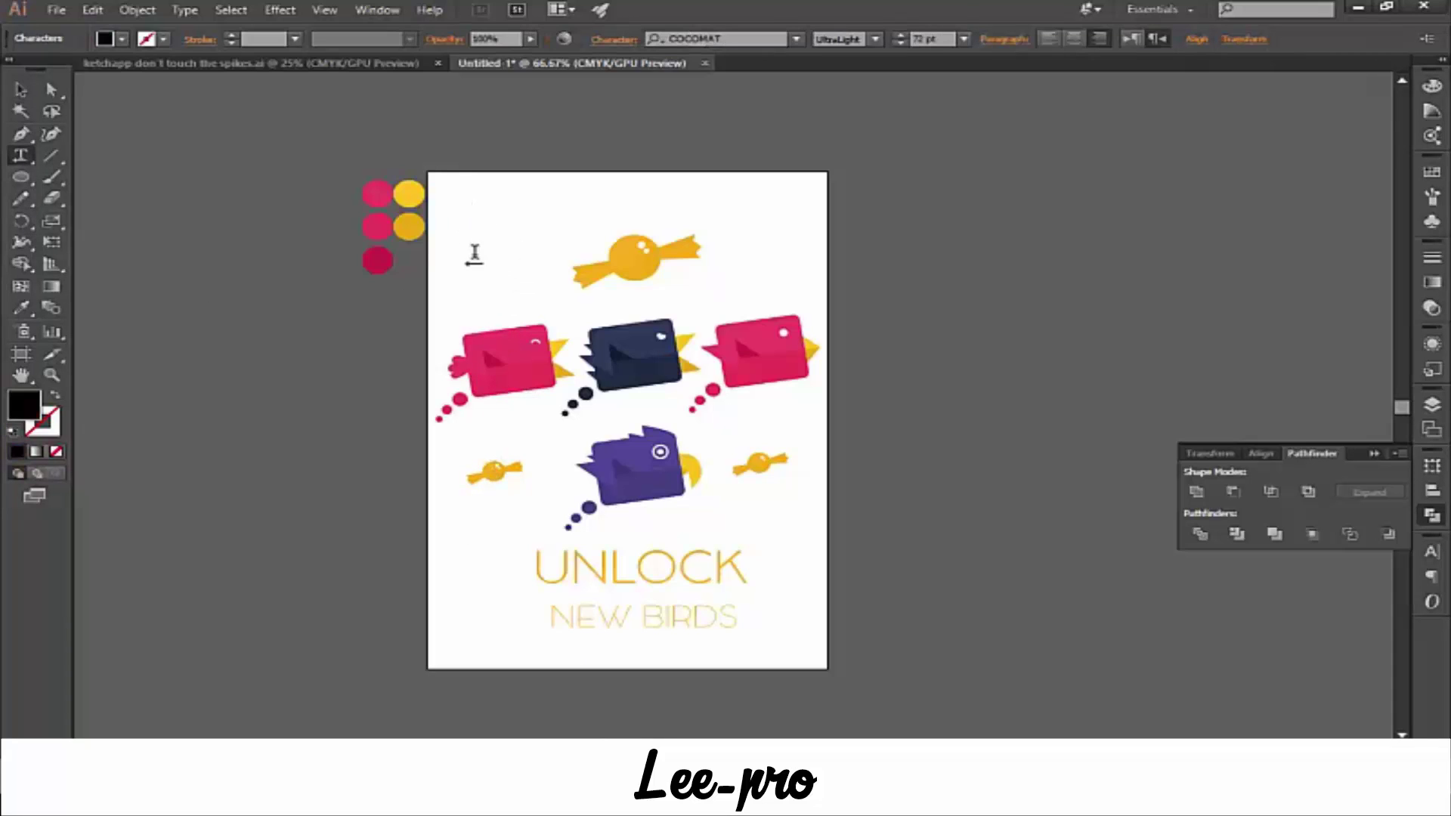
left_click(964, 39)
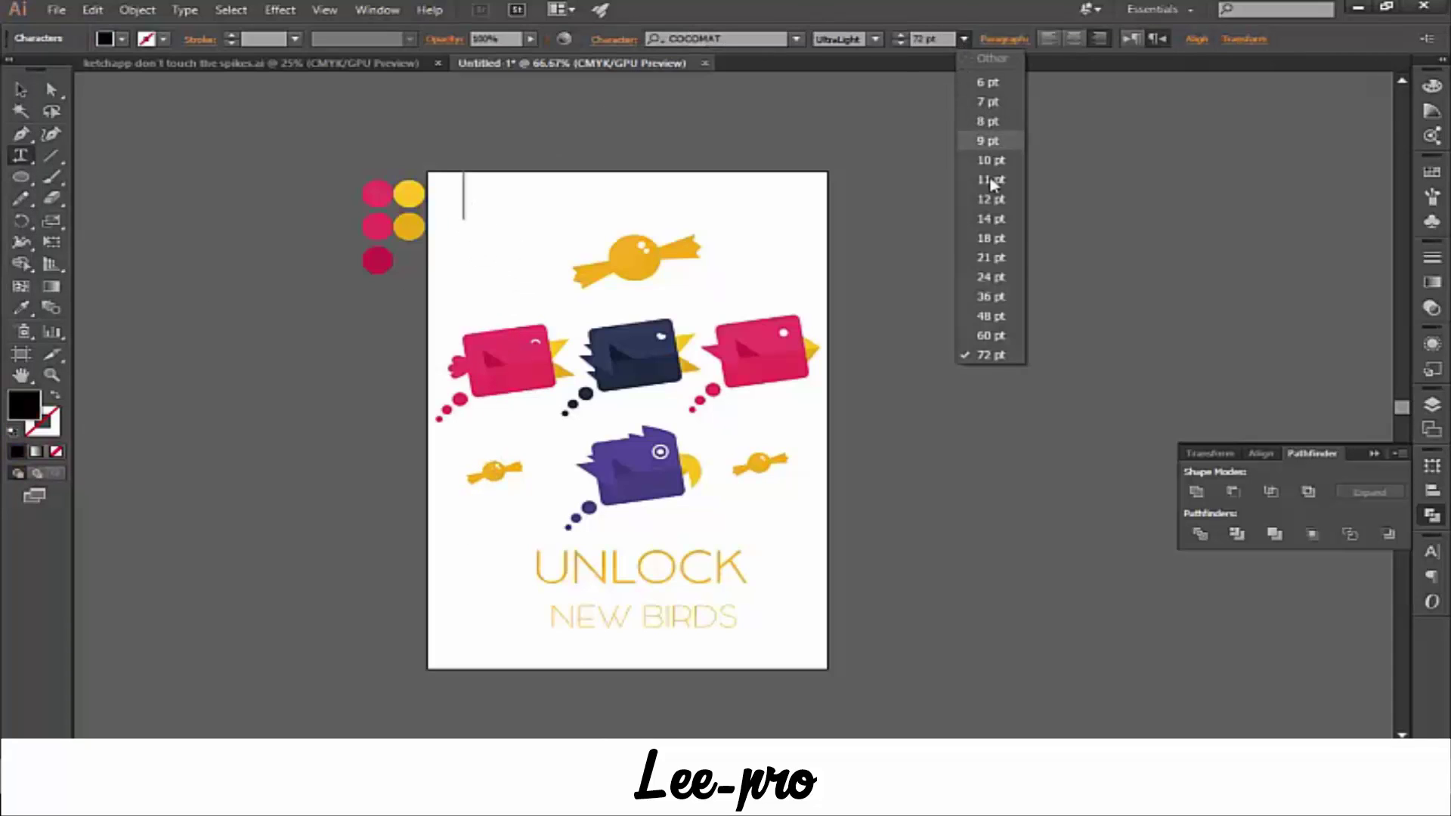
left_click(986, 296)
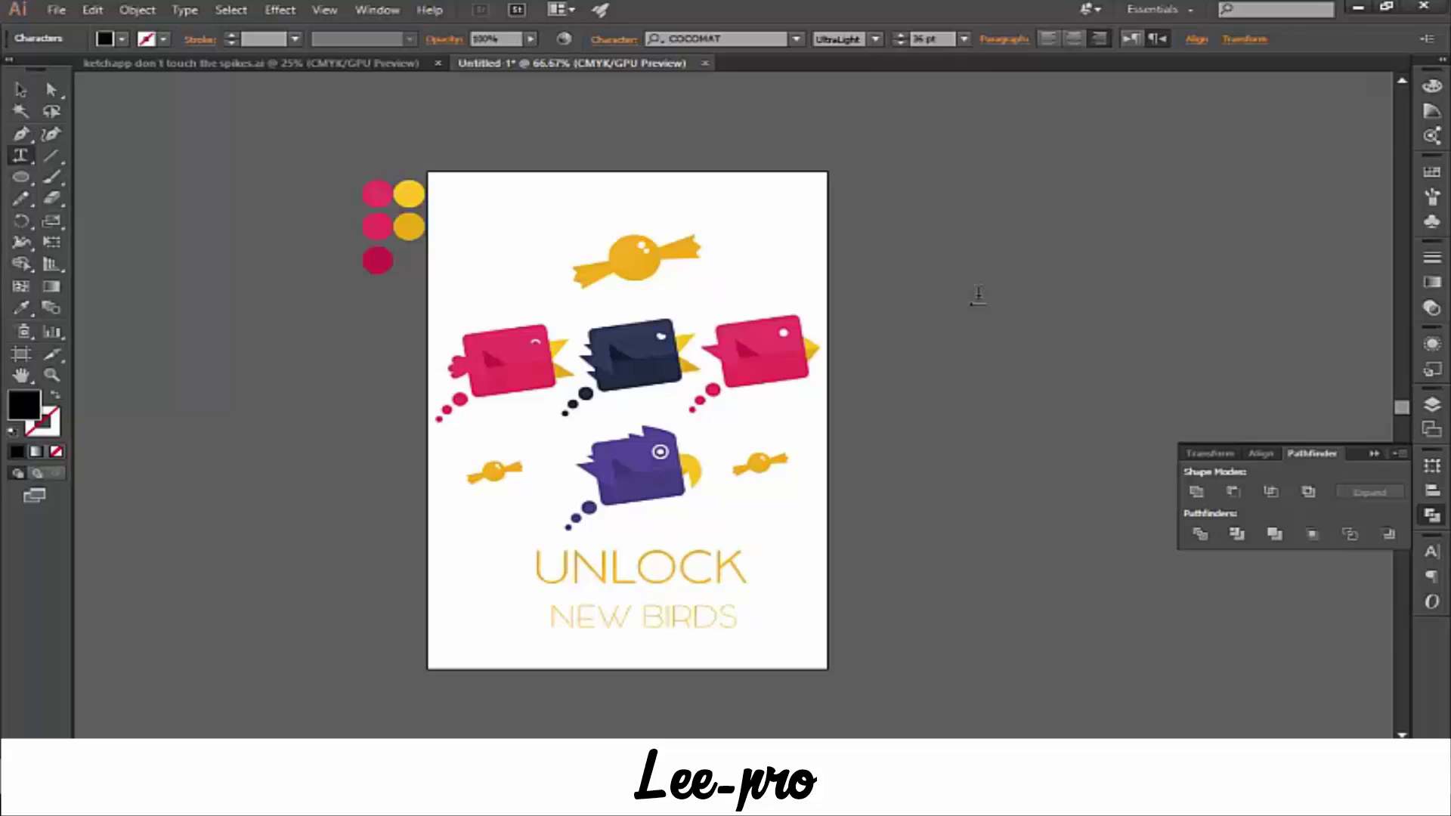
type("كخ")
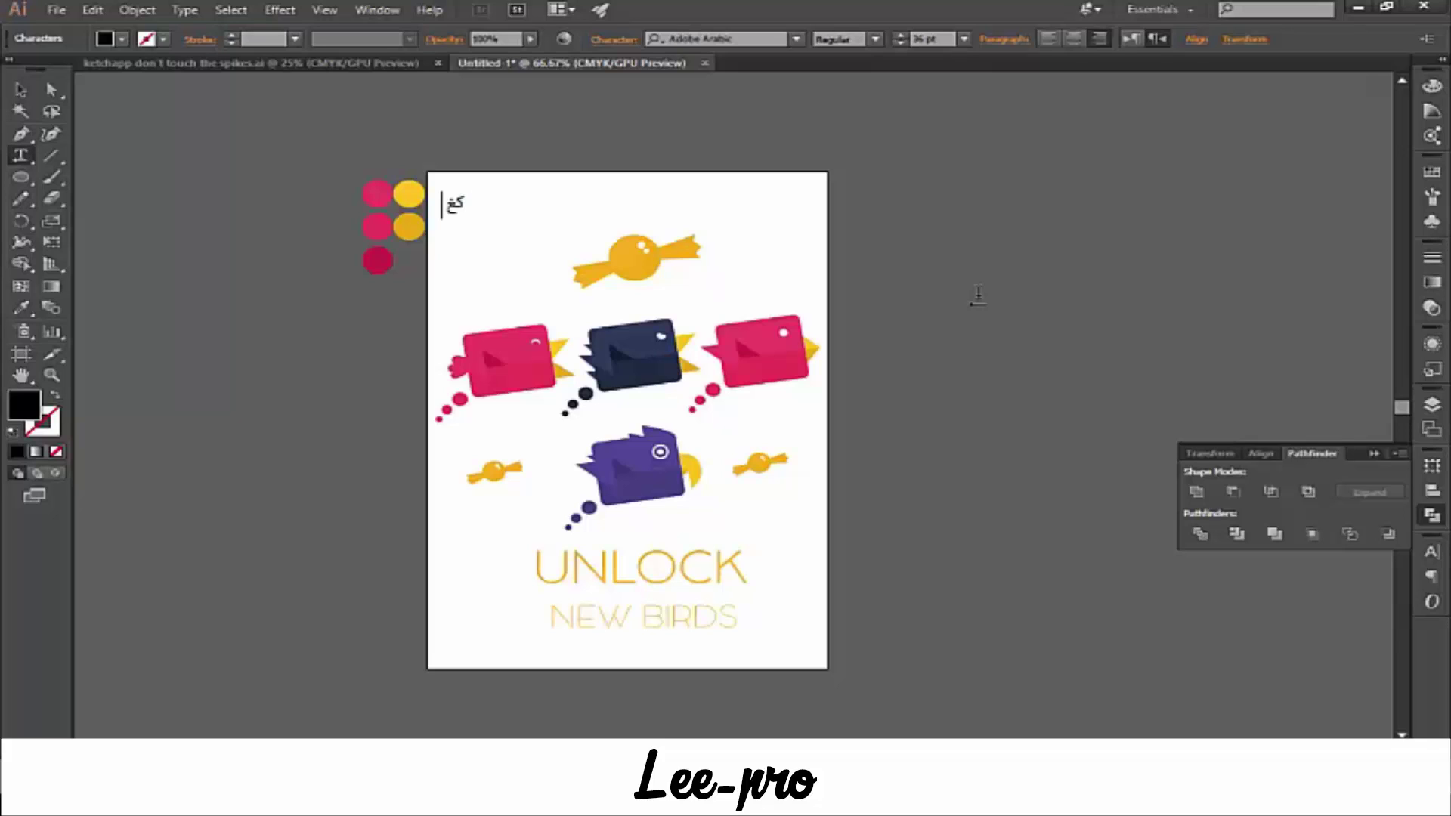
type(" ام")
key("BackSpace")
key("BackSpace")
key("BackSpace")
type("MY")
type(" H")
type("IG")
type("HEST")
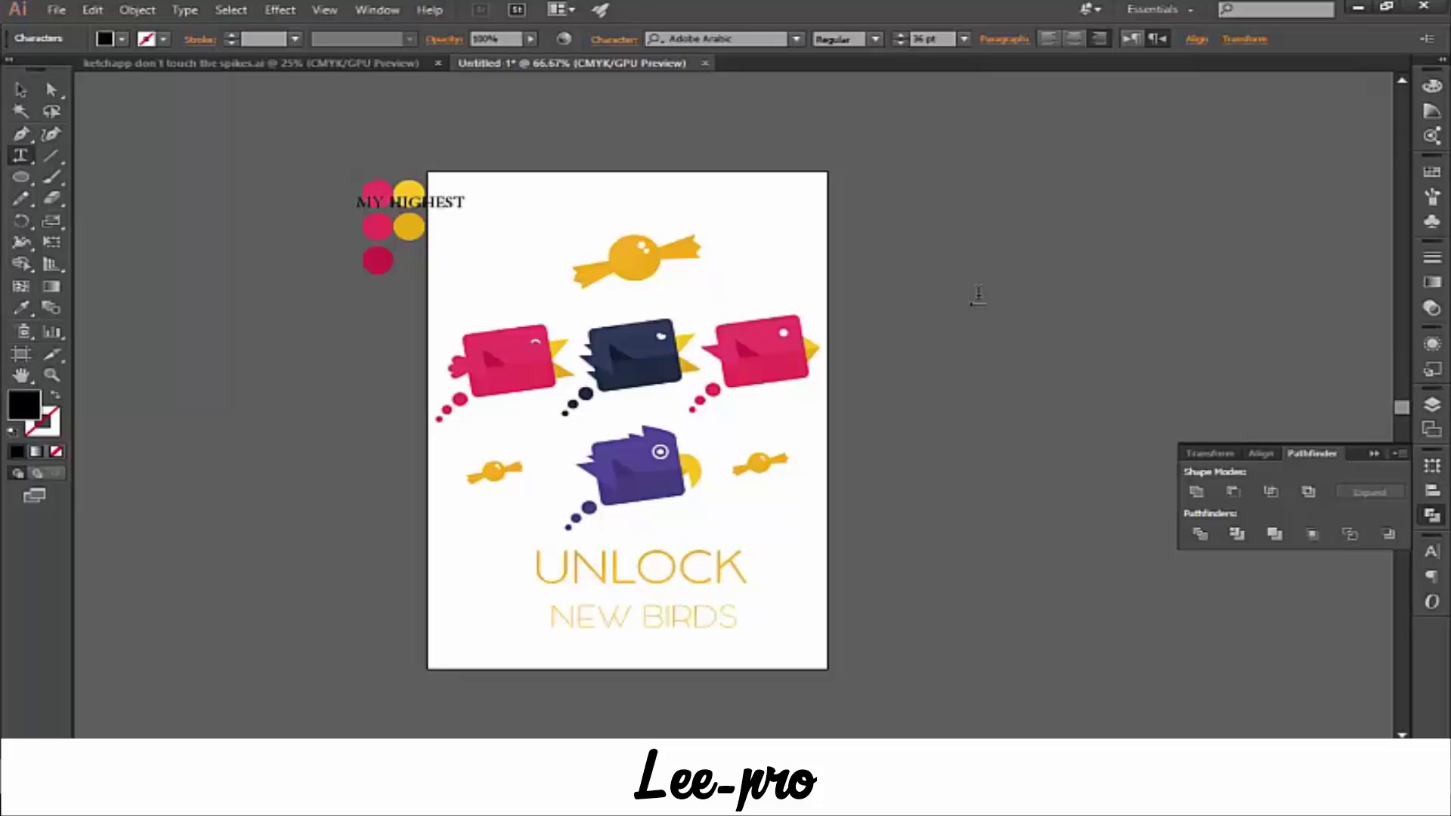
type(" S")
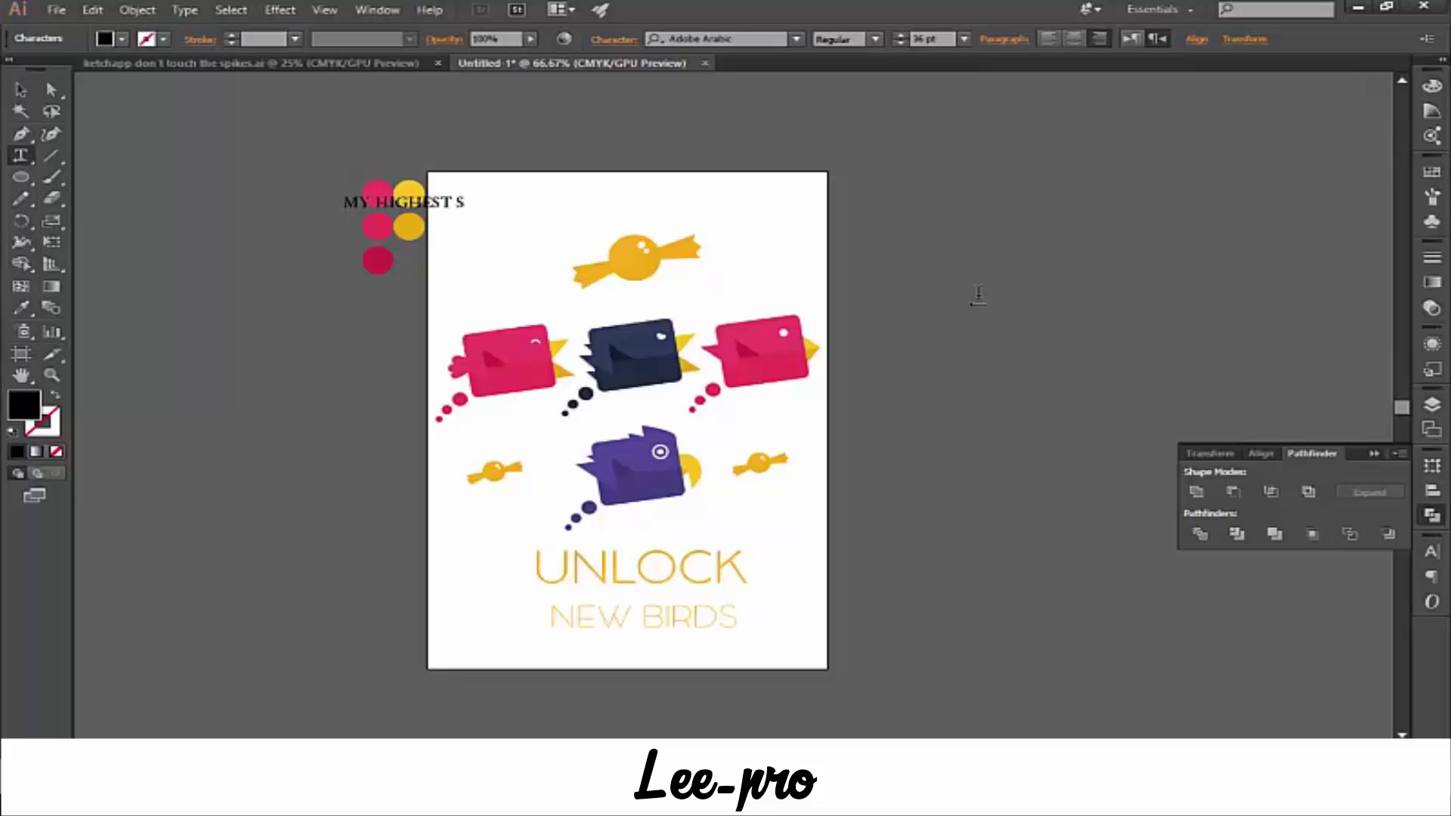
type("C")
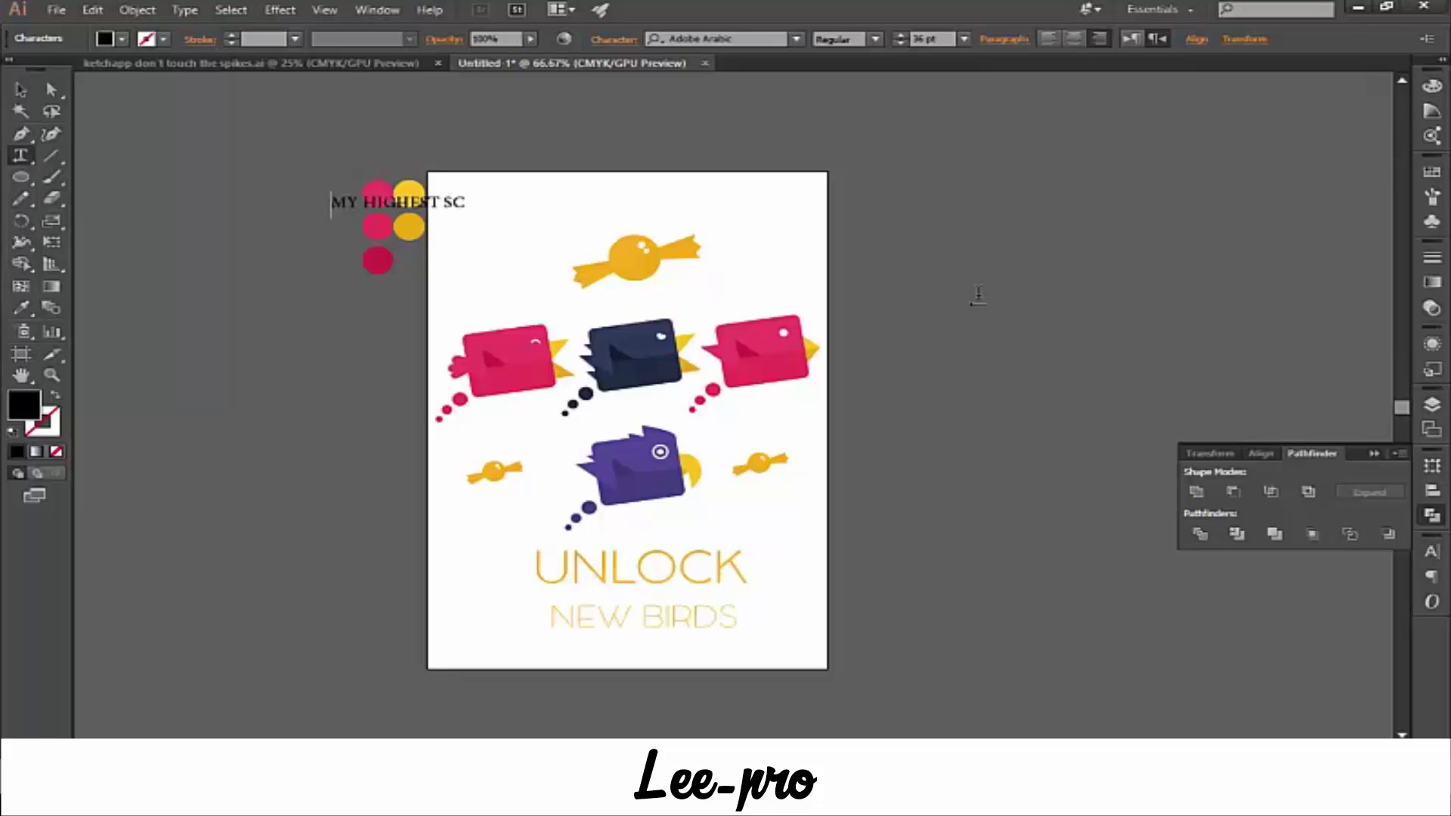
type("ORE")
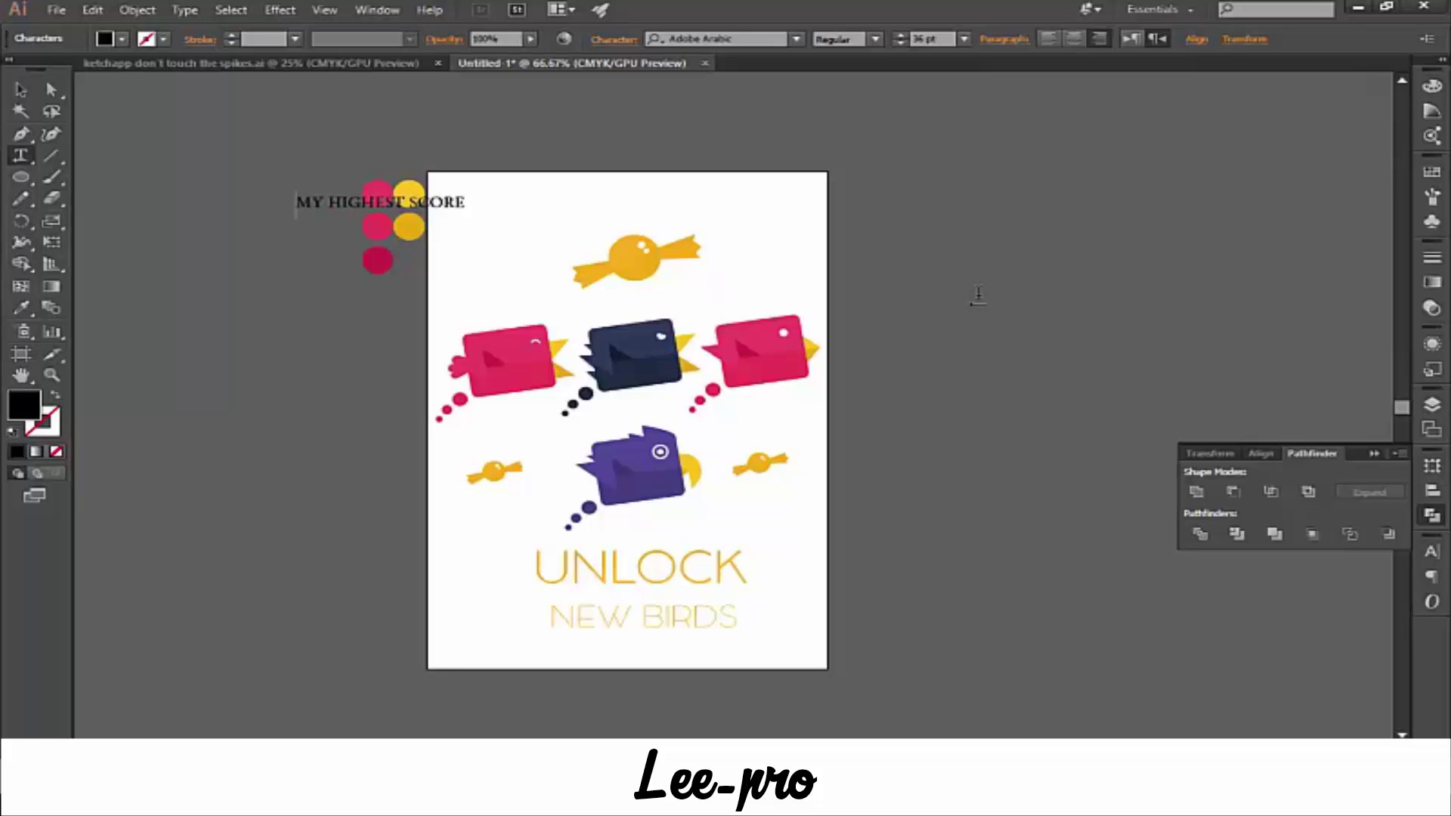
type(" I")
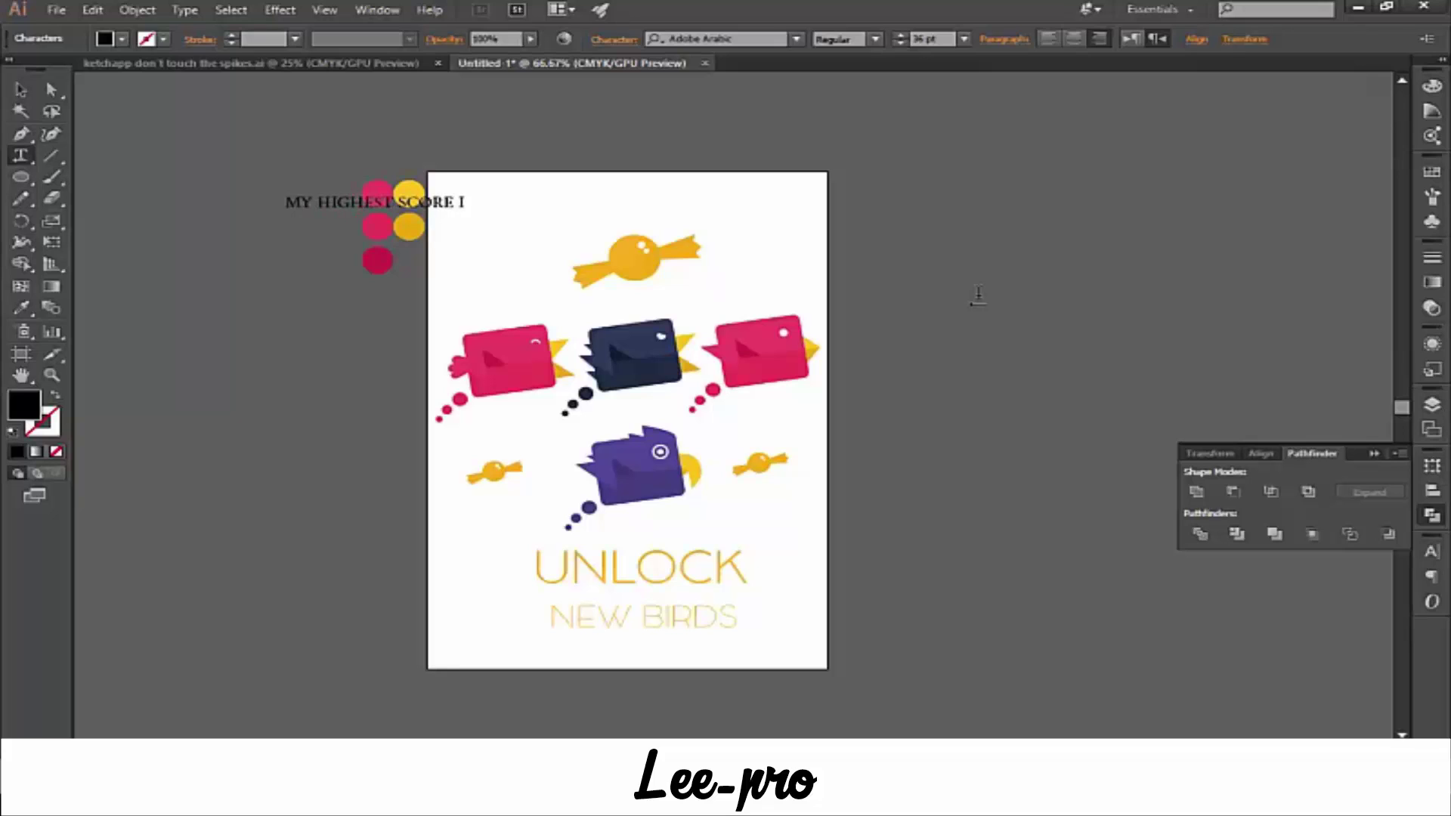
type("S")
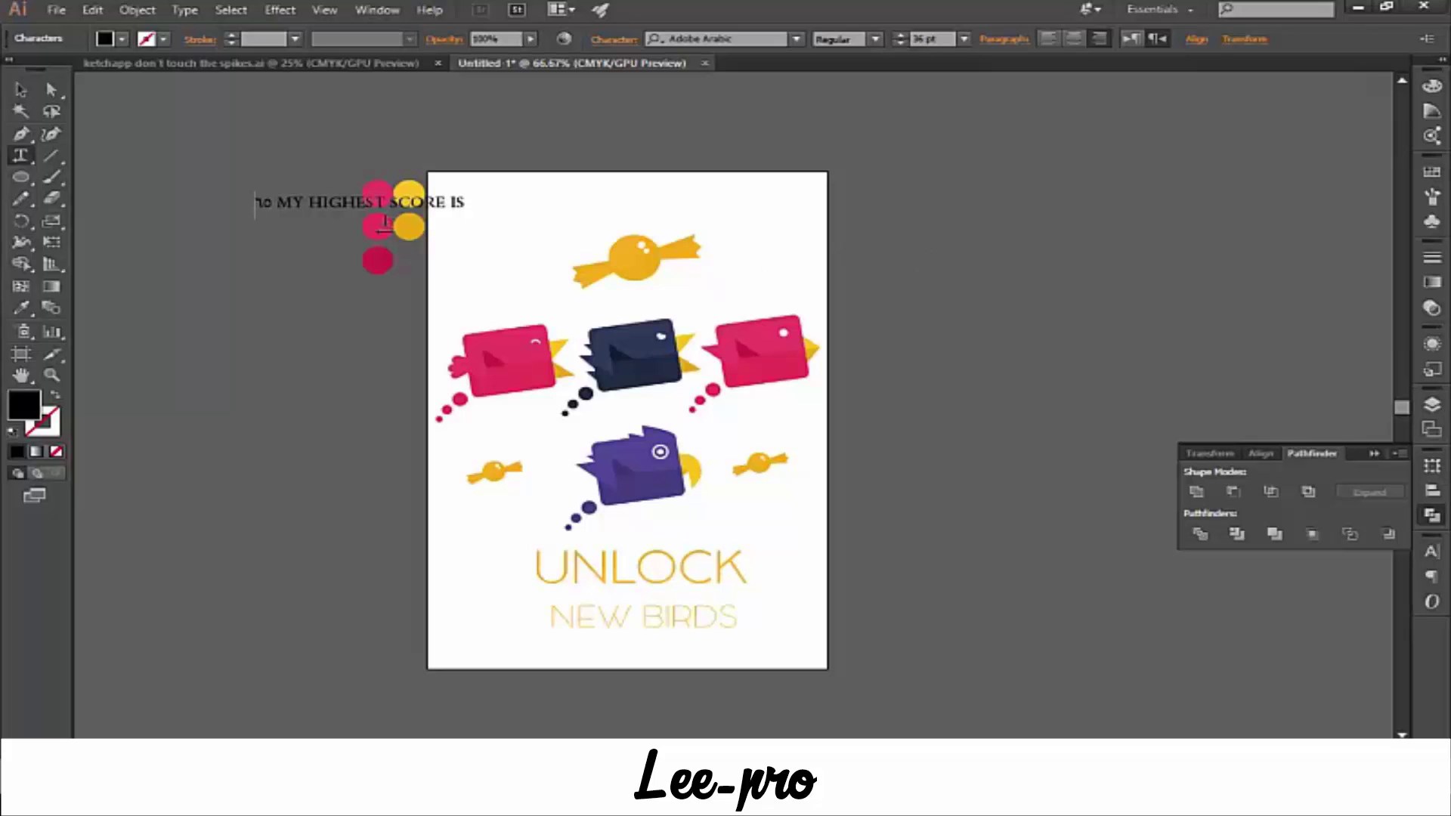
- Set the heading line's font to Adobe Caslon Pro
triple_click(330, 198)
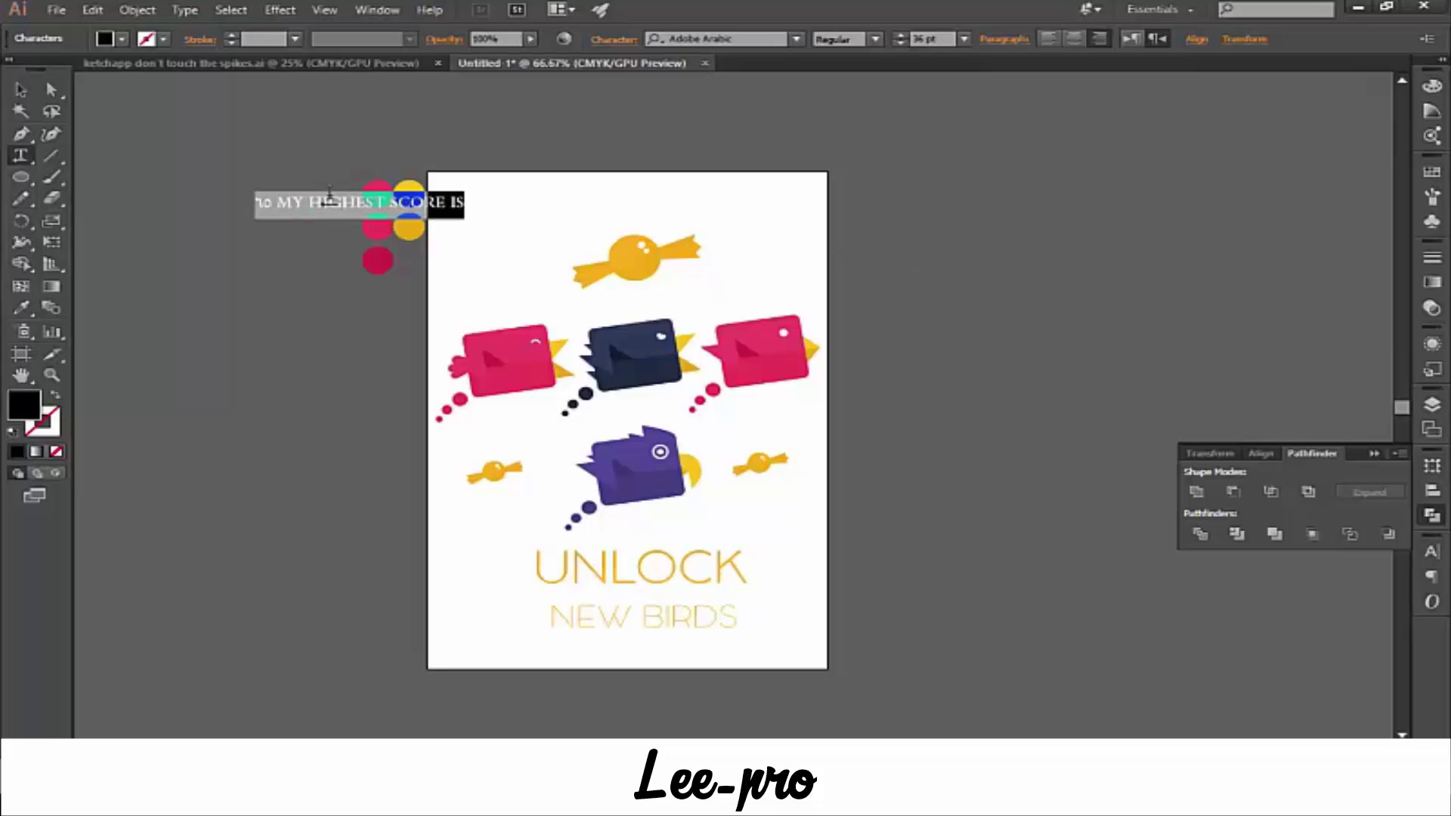
left_click(796, 39)
left_click(878, 315)
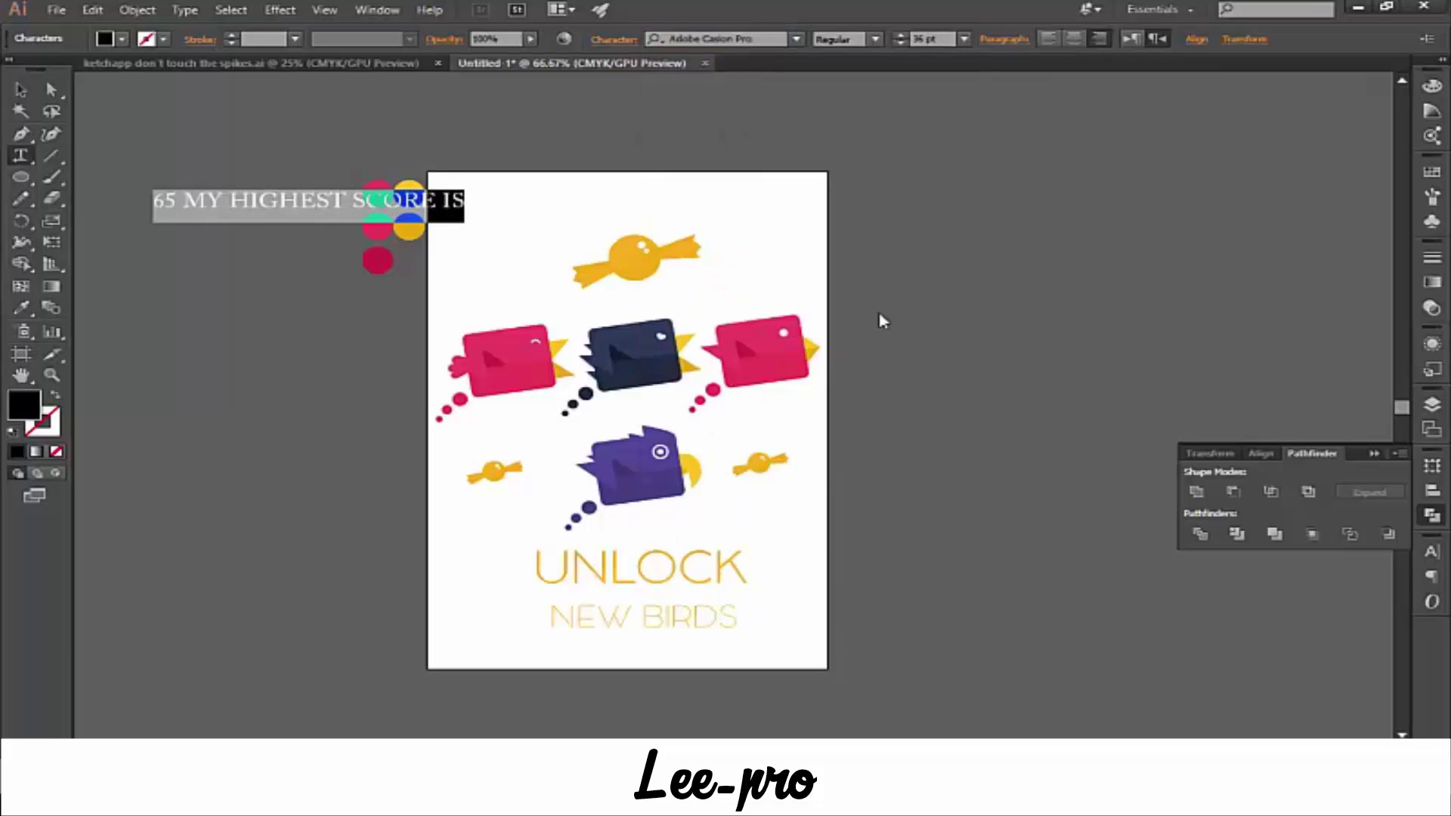
left_click(171, 203)
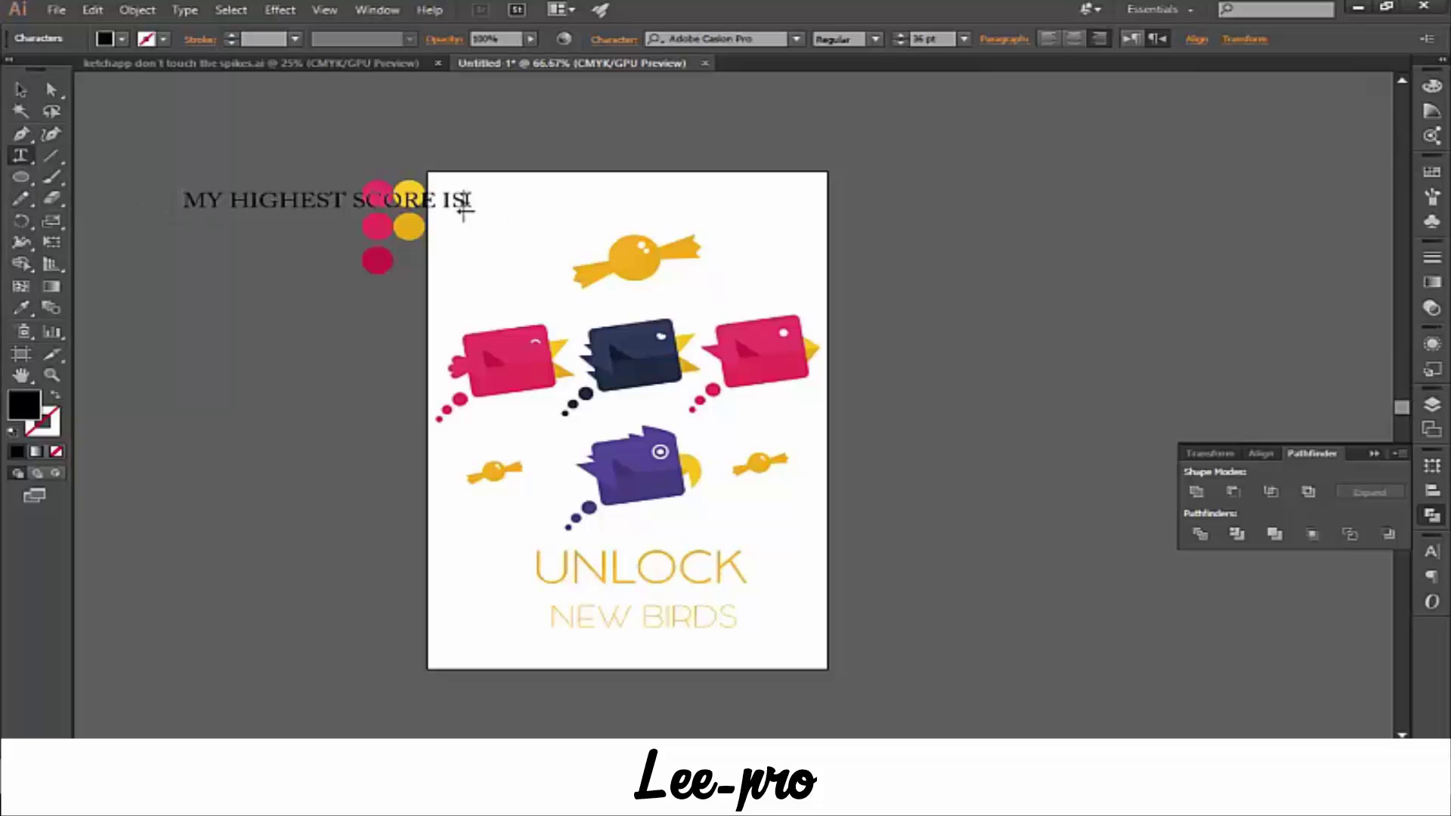
- Retype the line as 'MY HIGHEST SCORE'
type("6 5")
double_click(195, 202)
triple_click(195, 203)
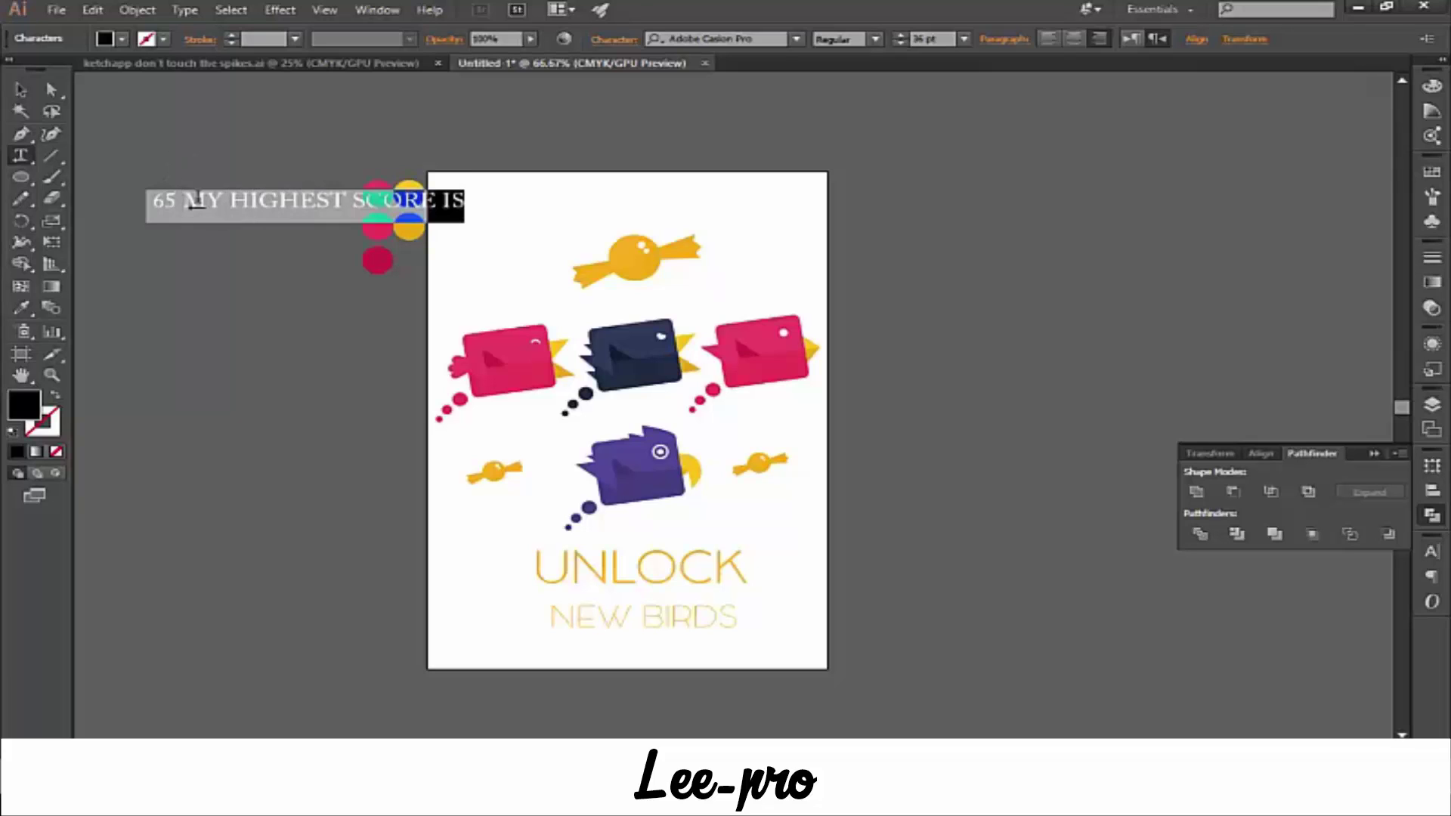
key("BackSpace")
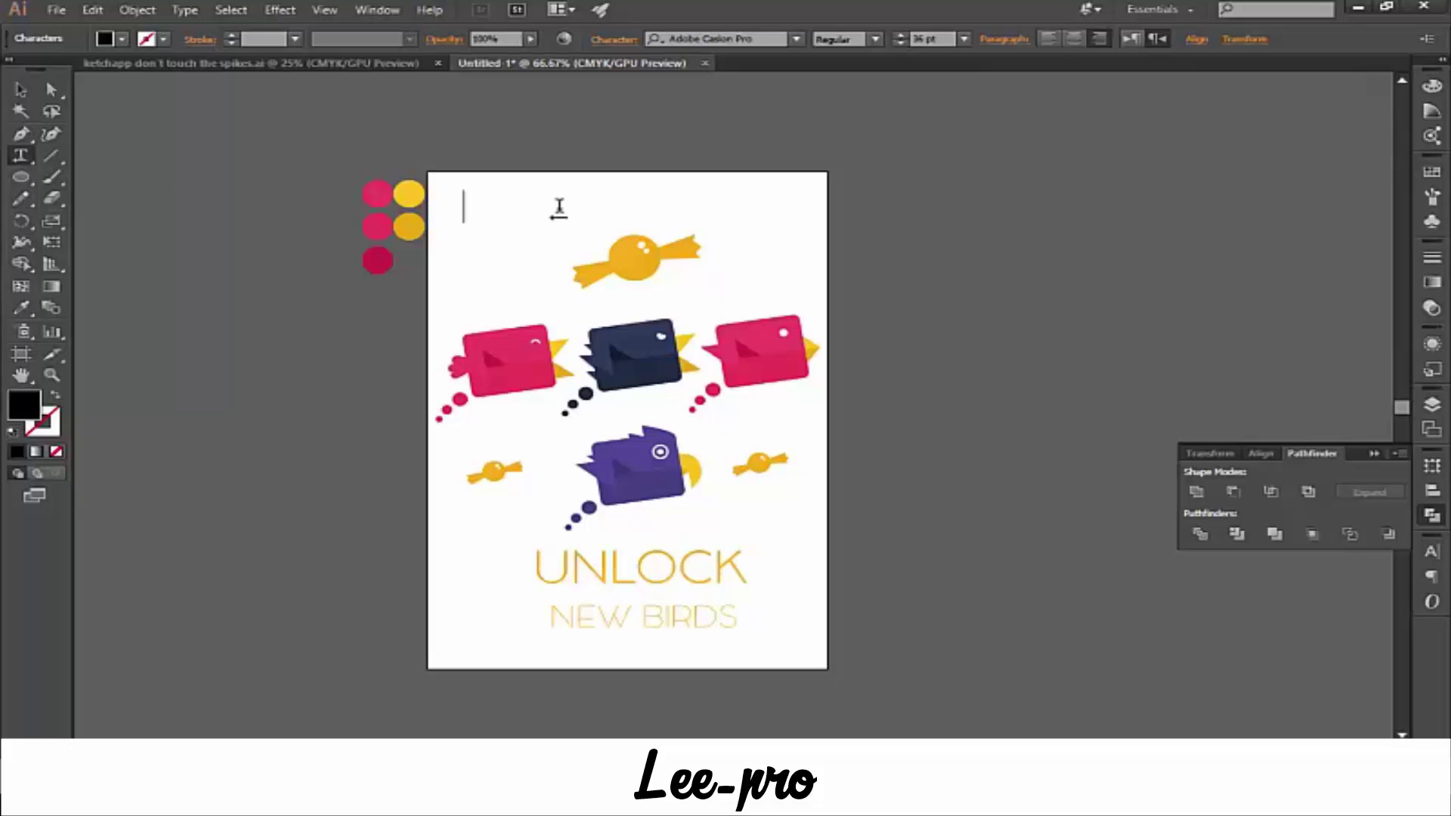
type("MY")
type(" H")
type("I")
type("GH")
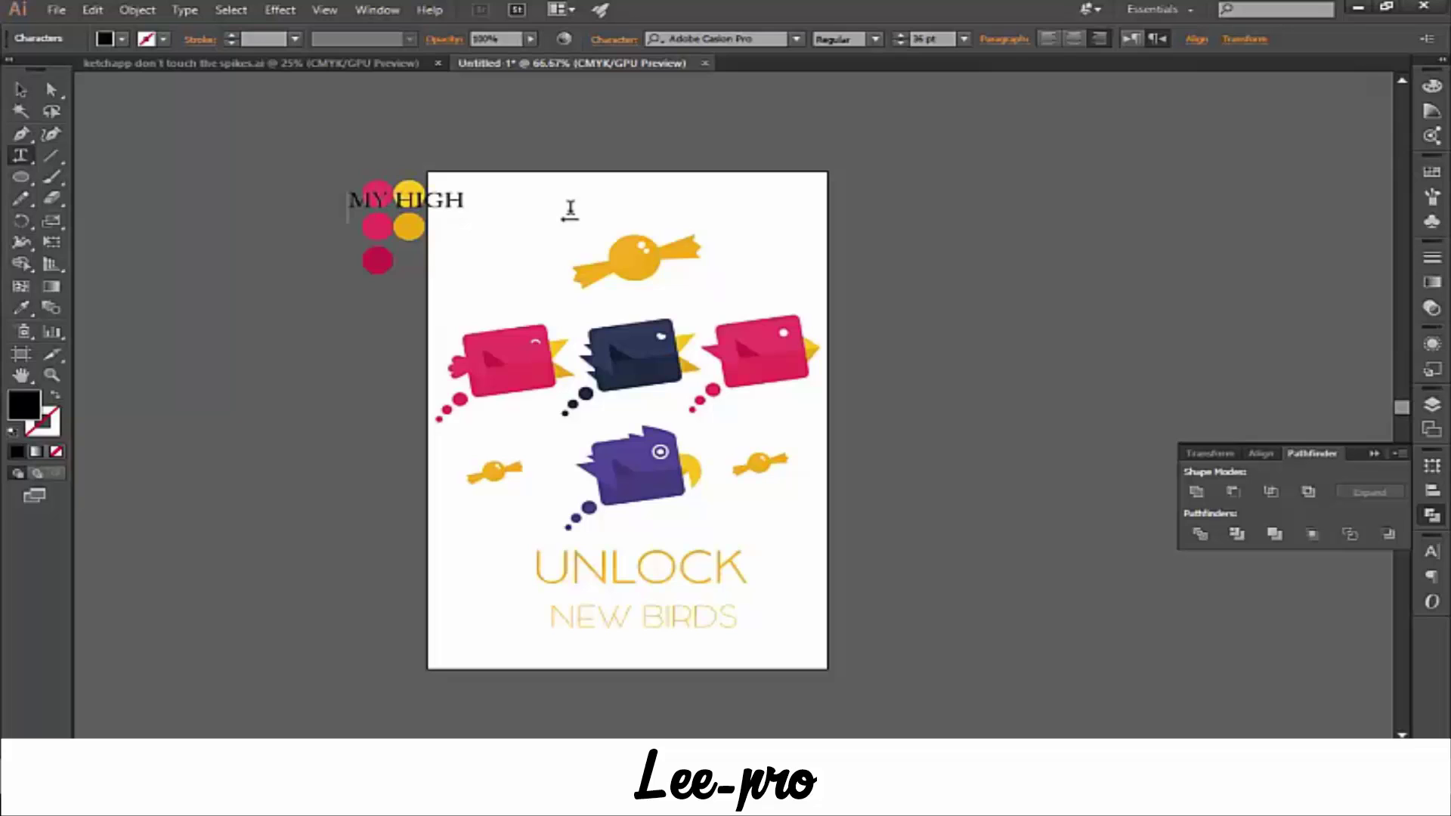
type("EST S")
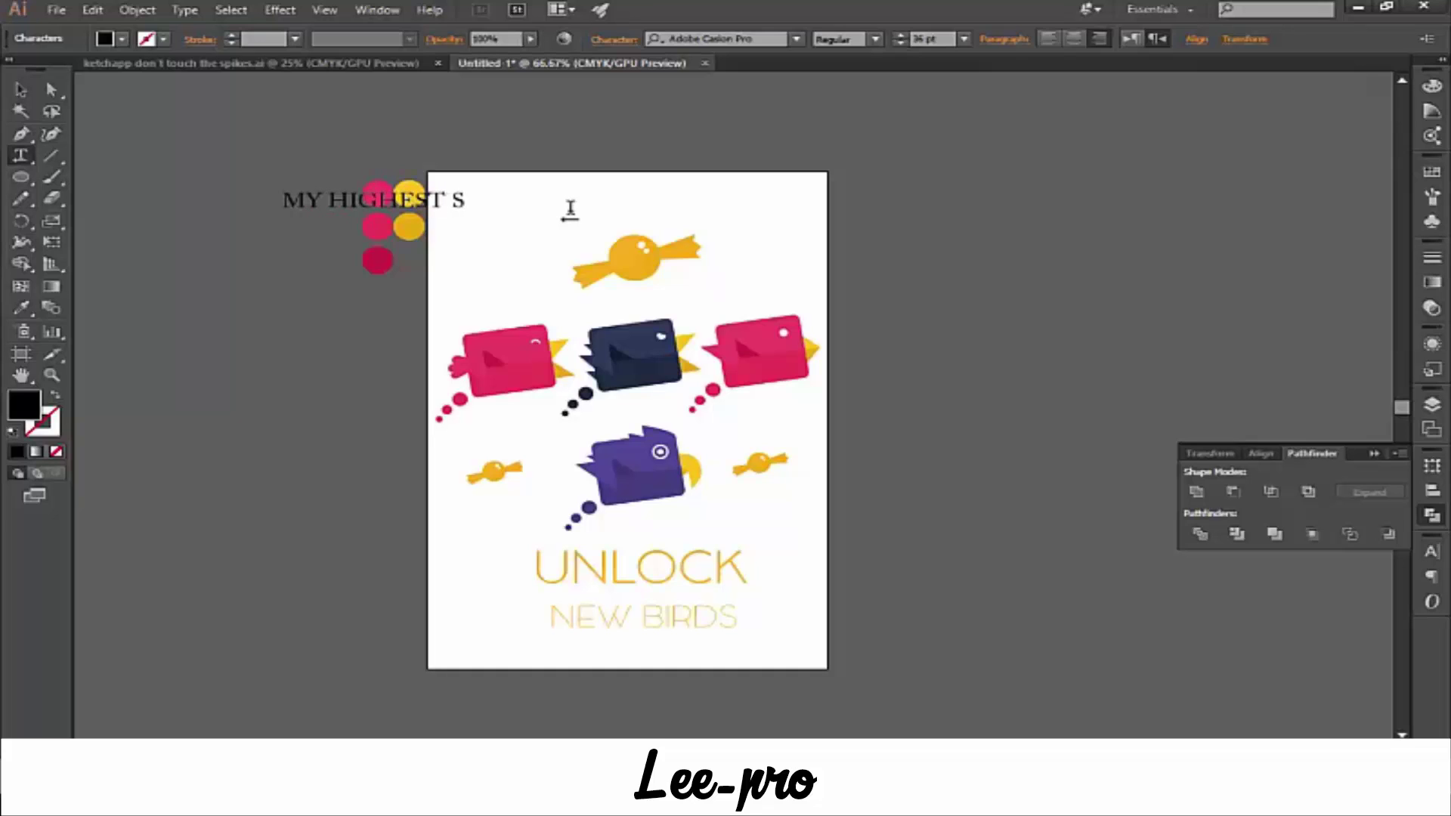
type("CO")
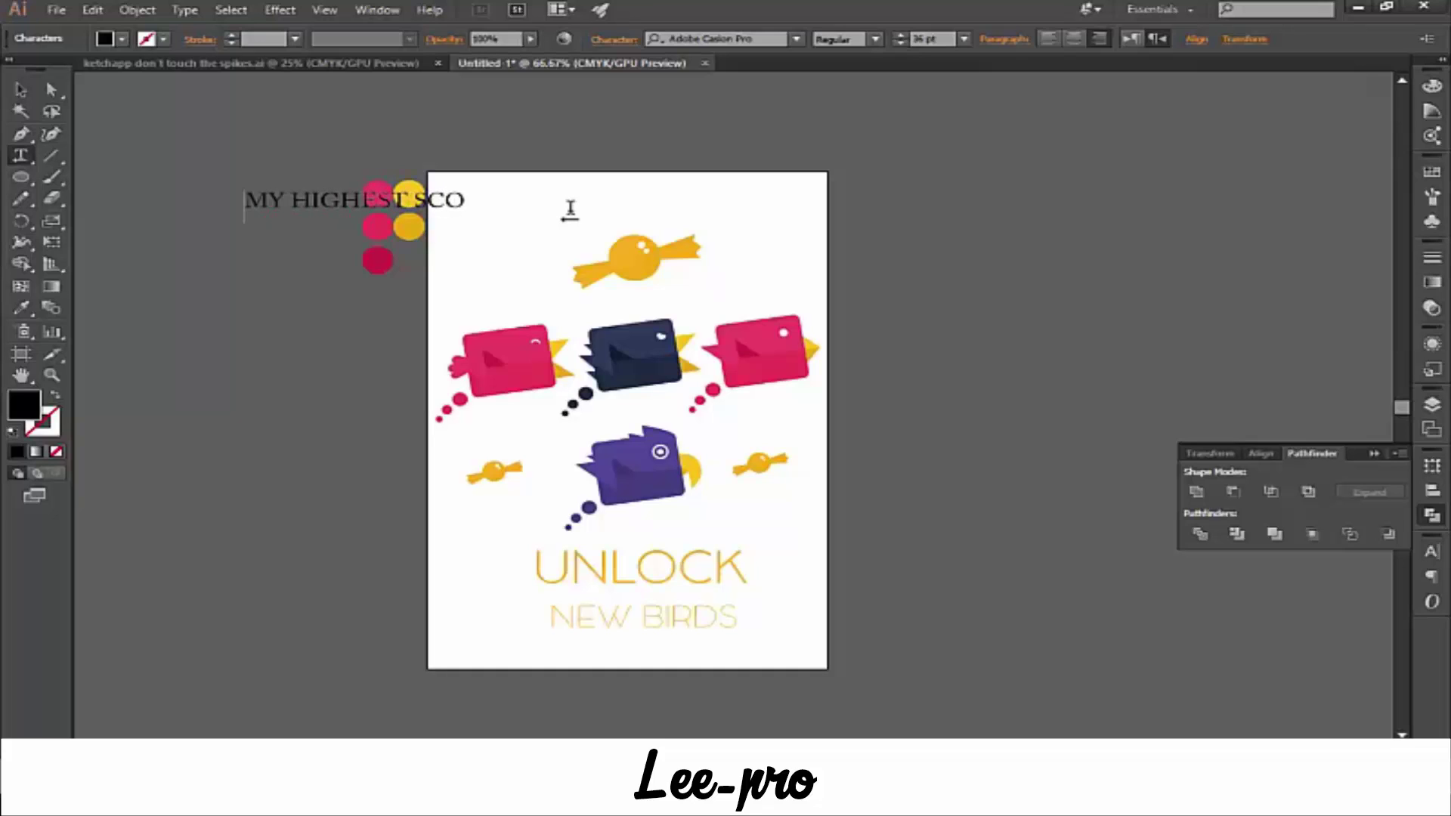
type("RE")
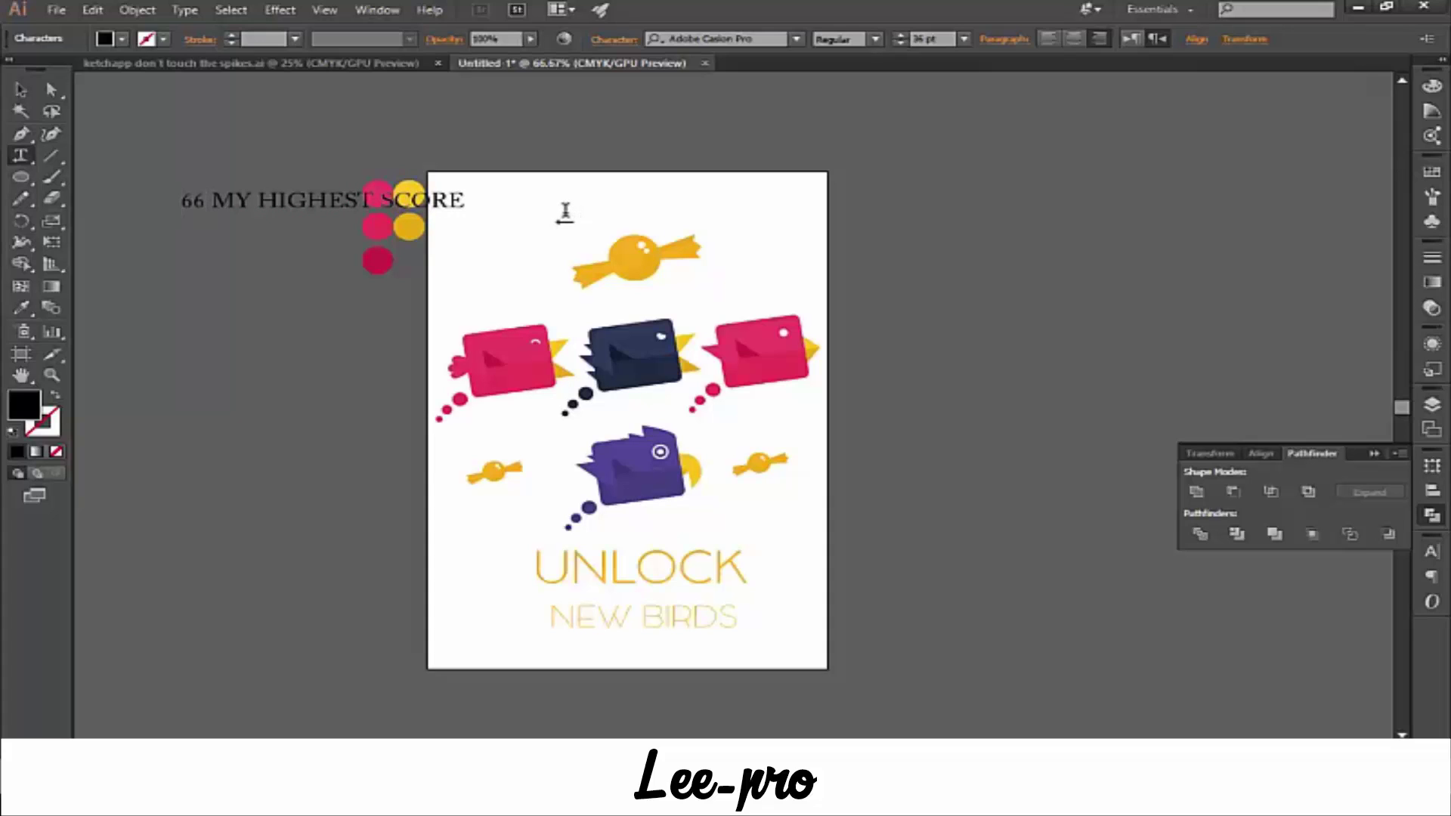
- Remove the stray 65 from the start of the heading
key("BackSpace")
type("5")
left_click_drag(181, 200, 205, 200)
key("ctrl")
key("BackSpace")
- Set the heading font to ARTSY BRUSH and move it to the artboard's top centre
triple_click(284, 204)
left_click(762, 37)
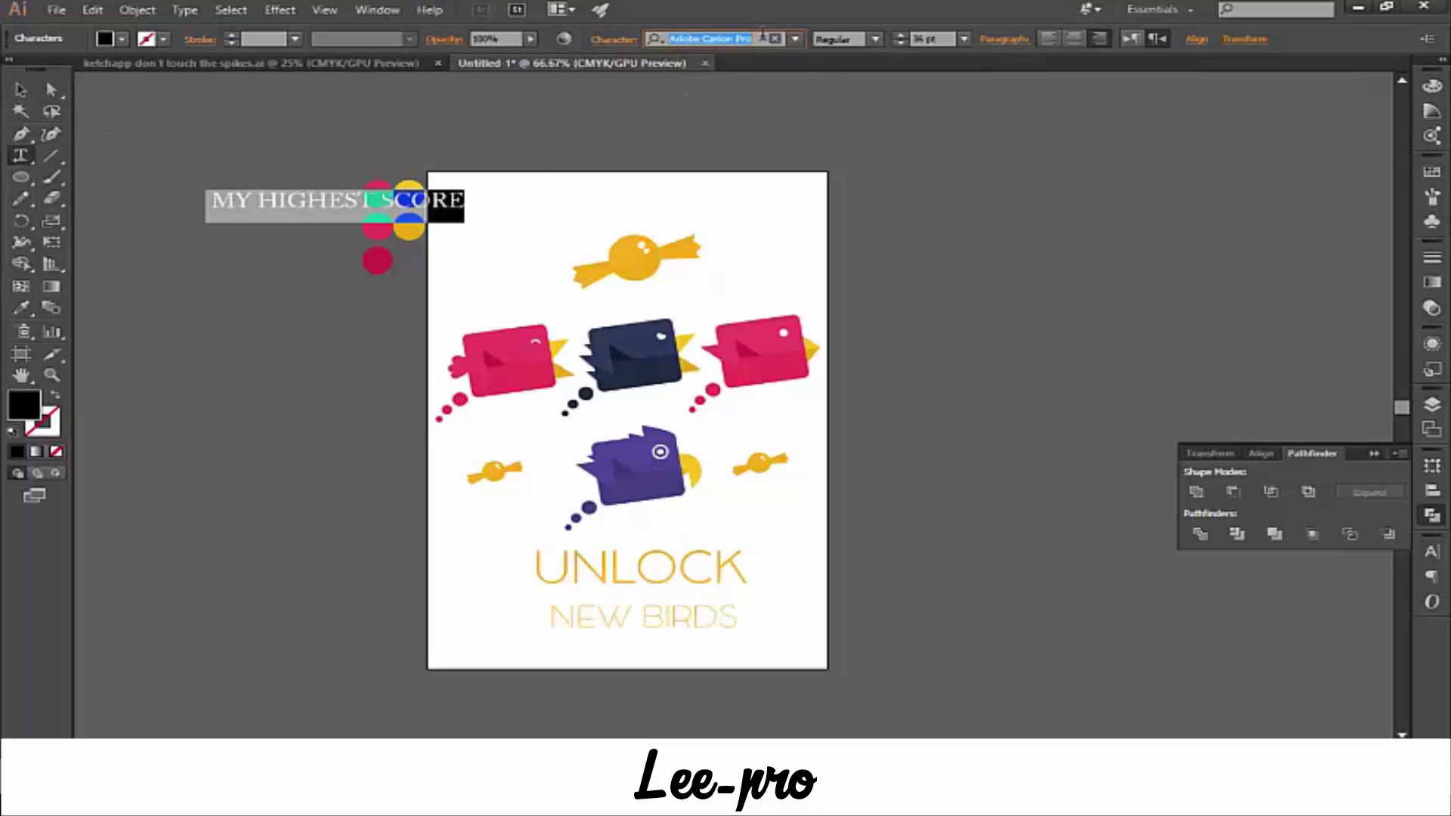
type("day")
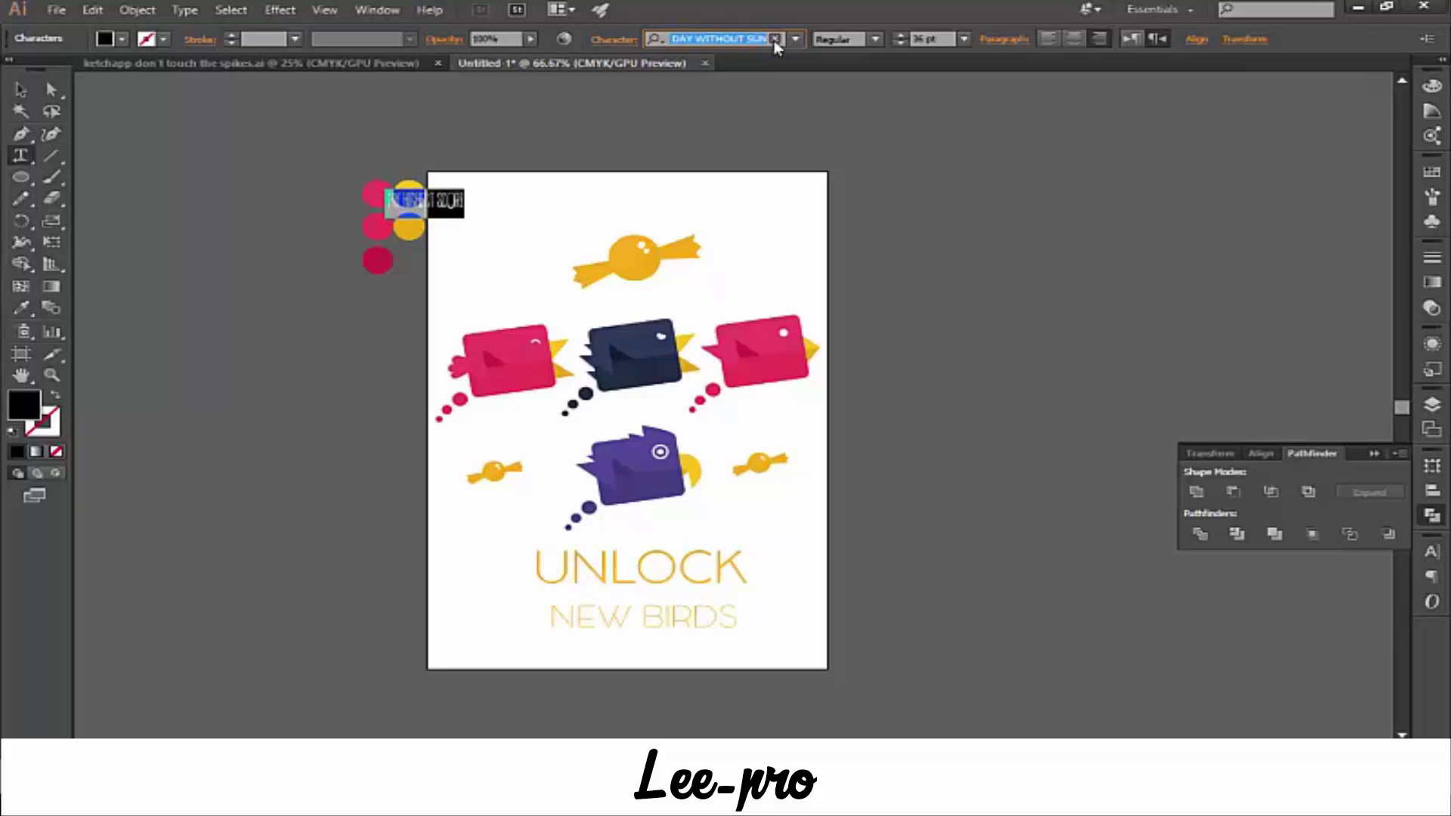
key("Up")
key("Up")
key("Up")
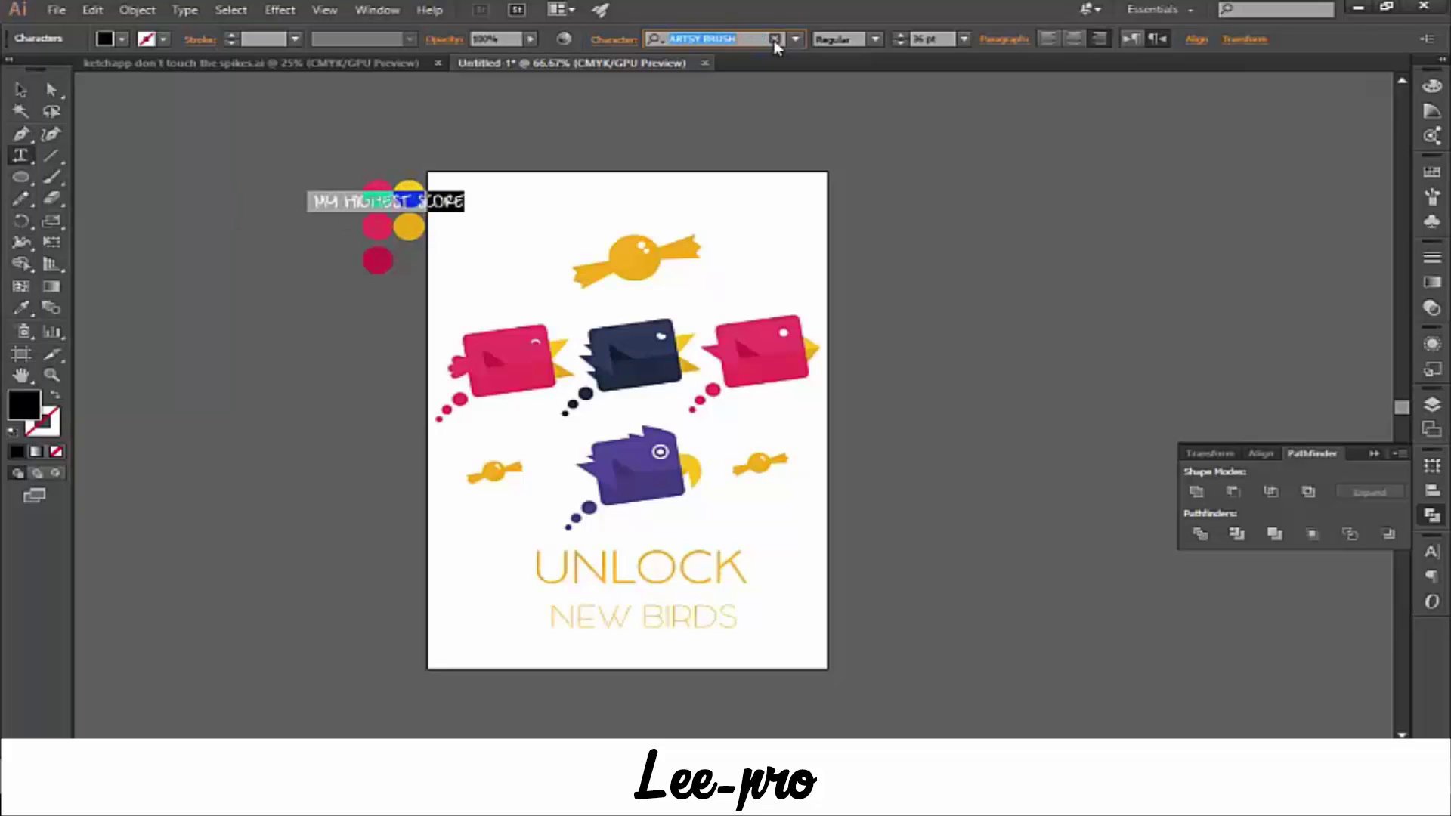
key("Up")
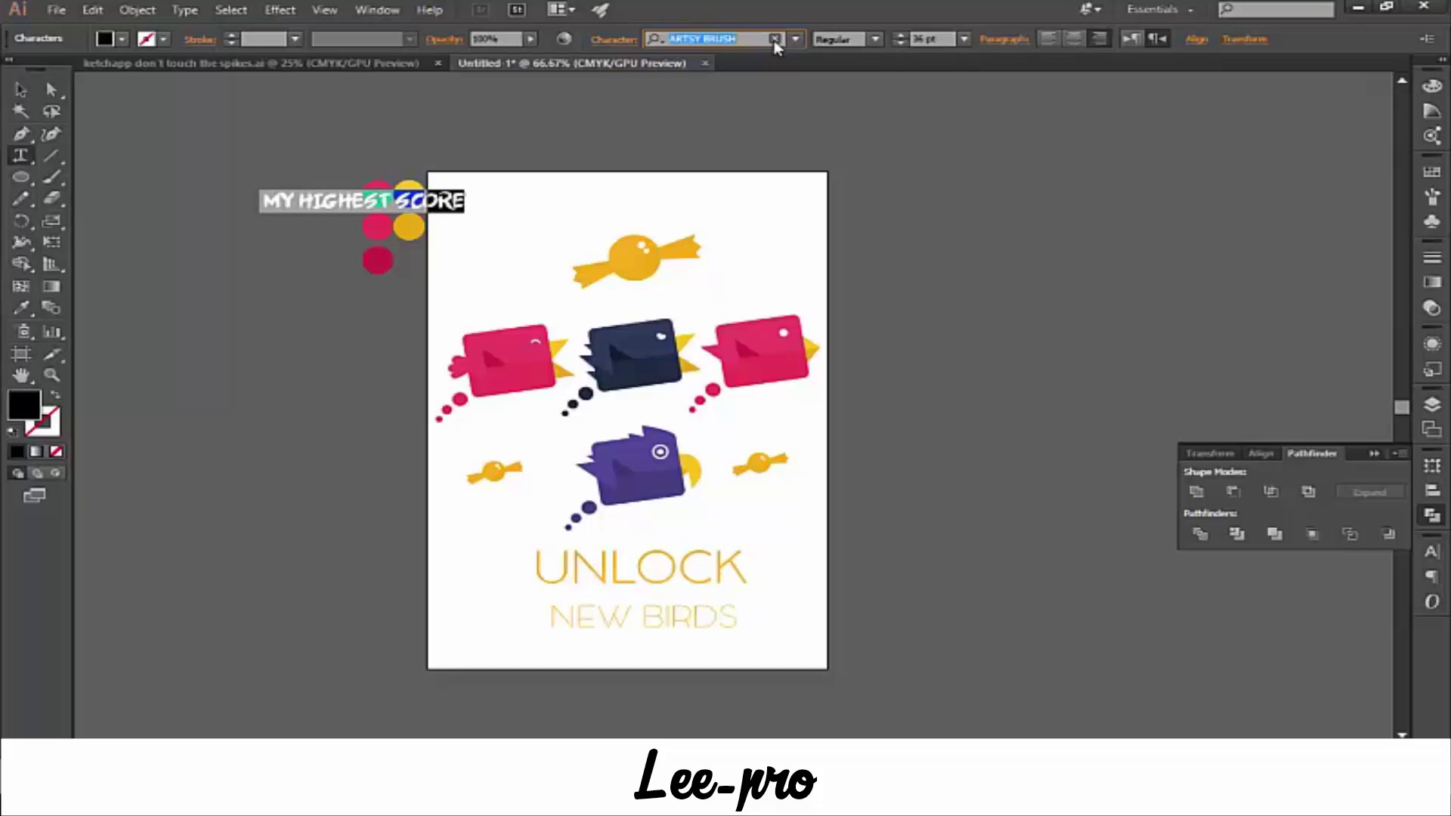
left_click(20, 89)
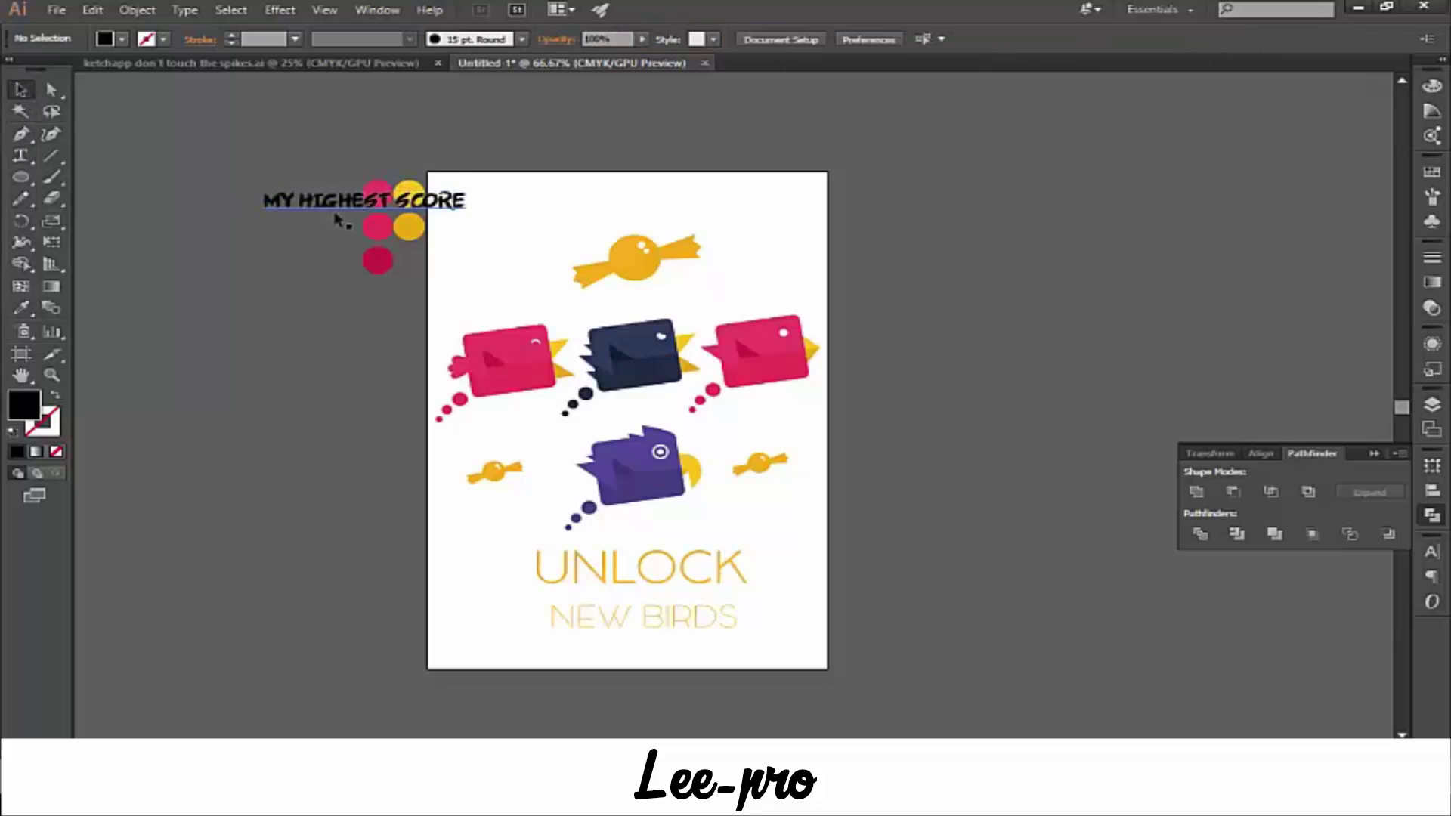
left_click_drag(337, 204, 649, 218)
- Colour the heading text with the navy bird's colour using the Eyedropper
double_click(590, 214)
key("ctrl+a")
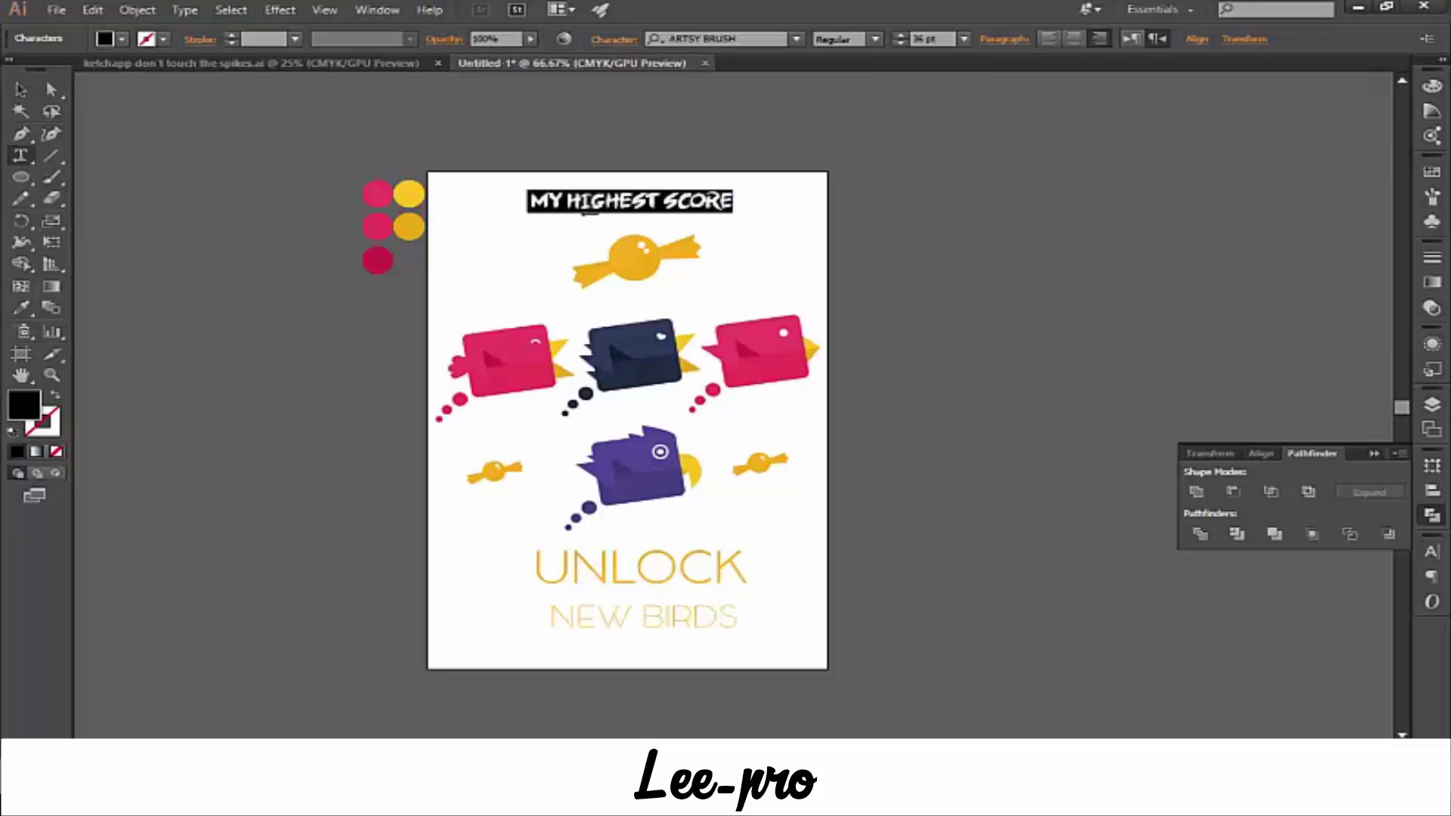
left_click(22, 308)
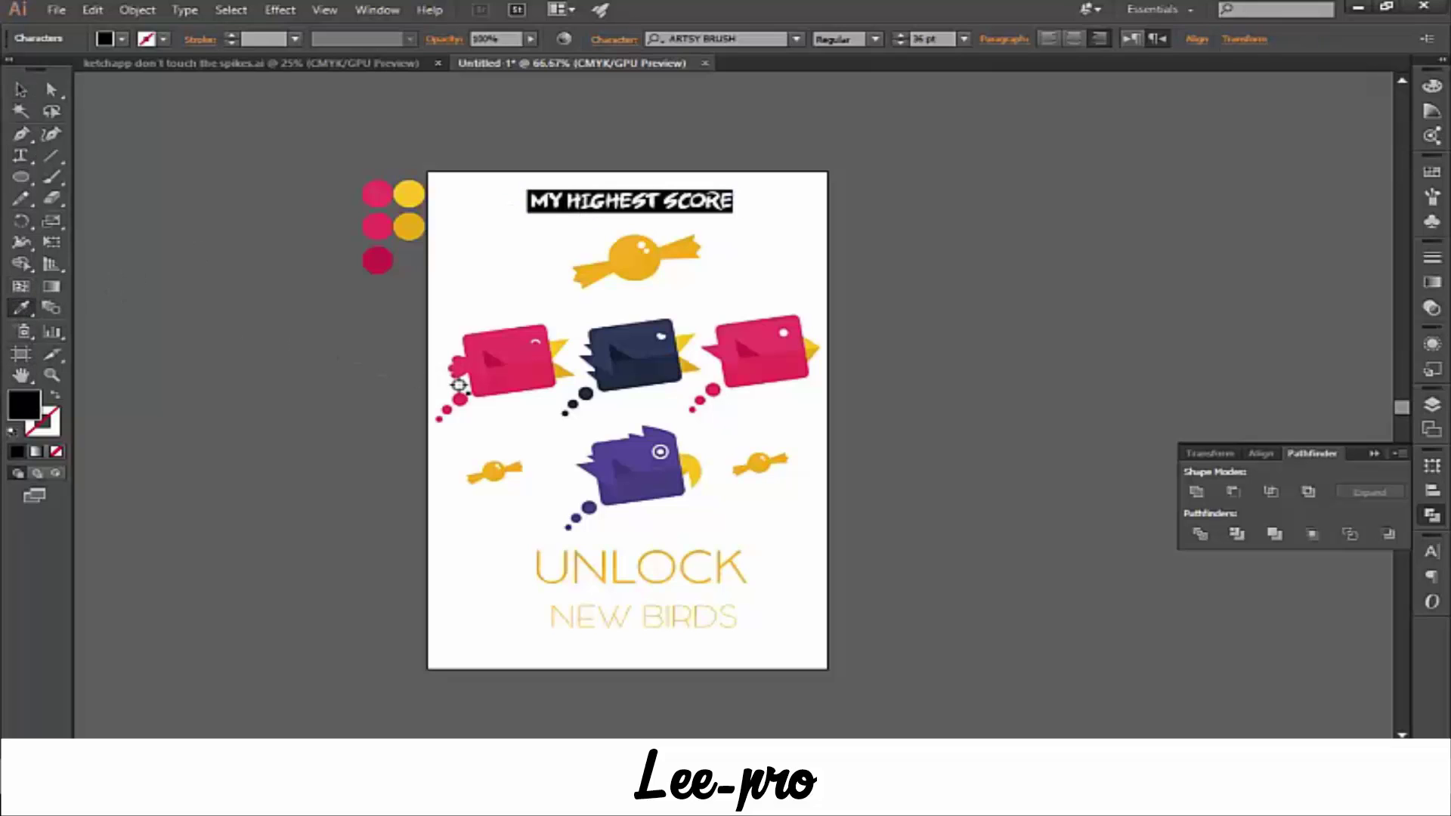
left_click(631, 346)
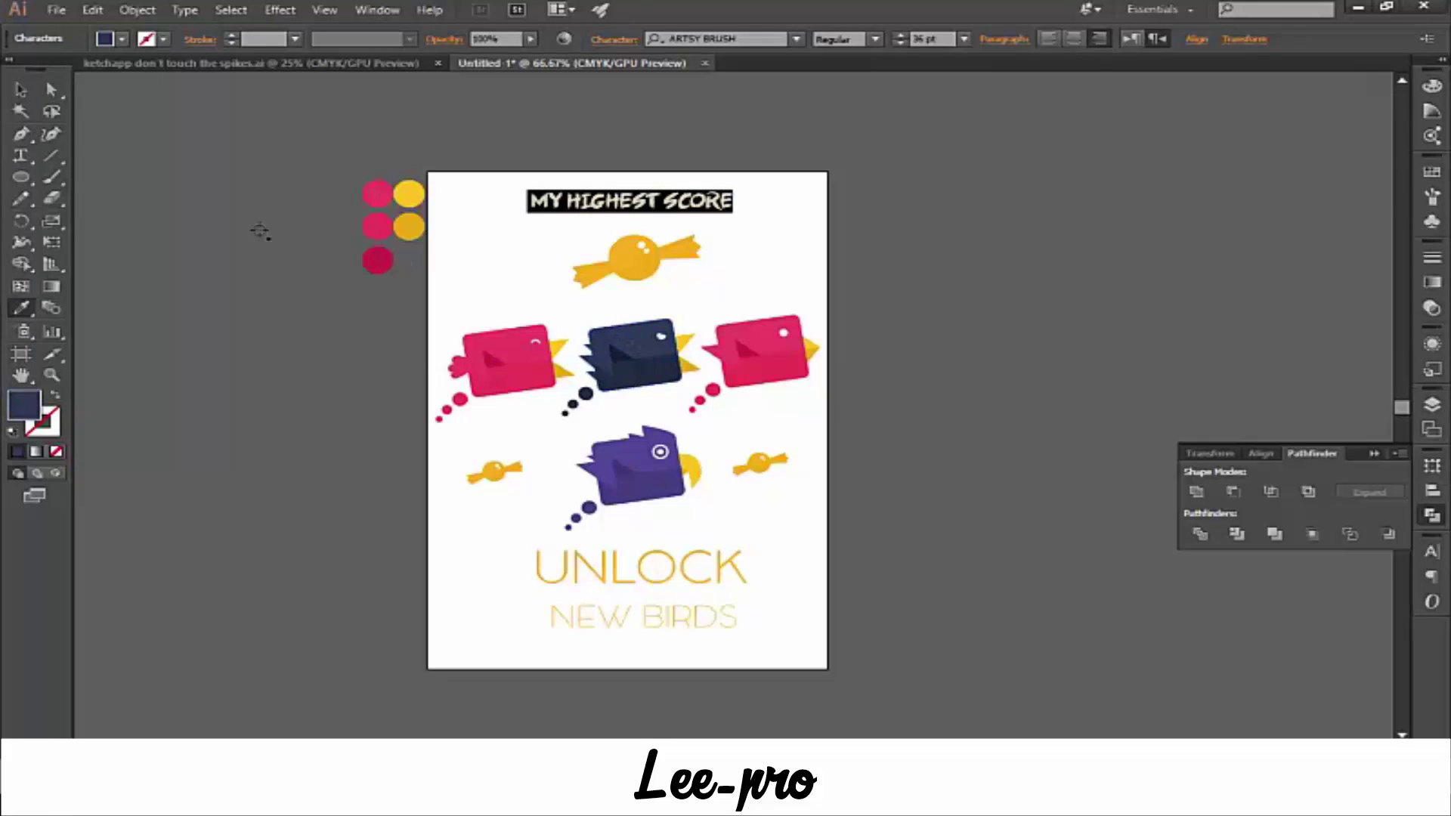
- Enlarge the heading to about 57 pt and nudge it up toward the page top
left_click(22, 90)
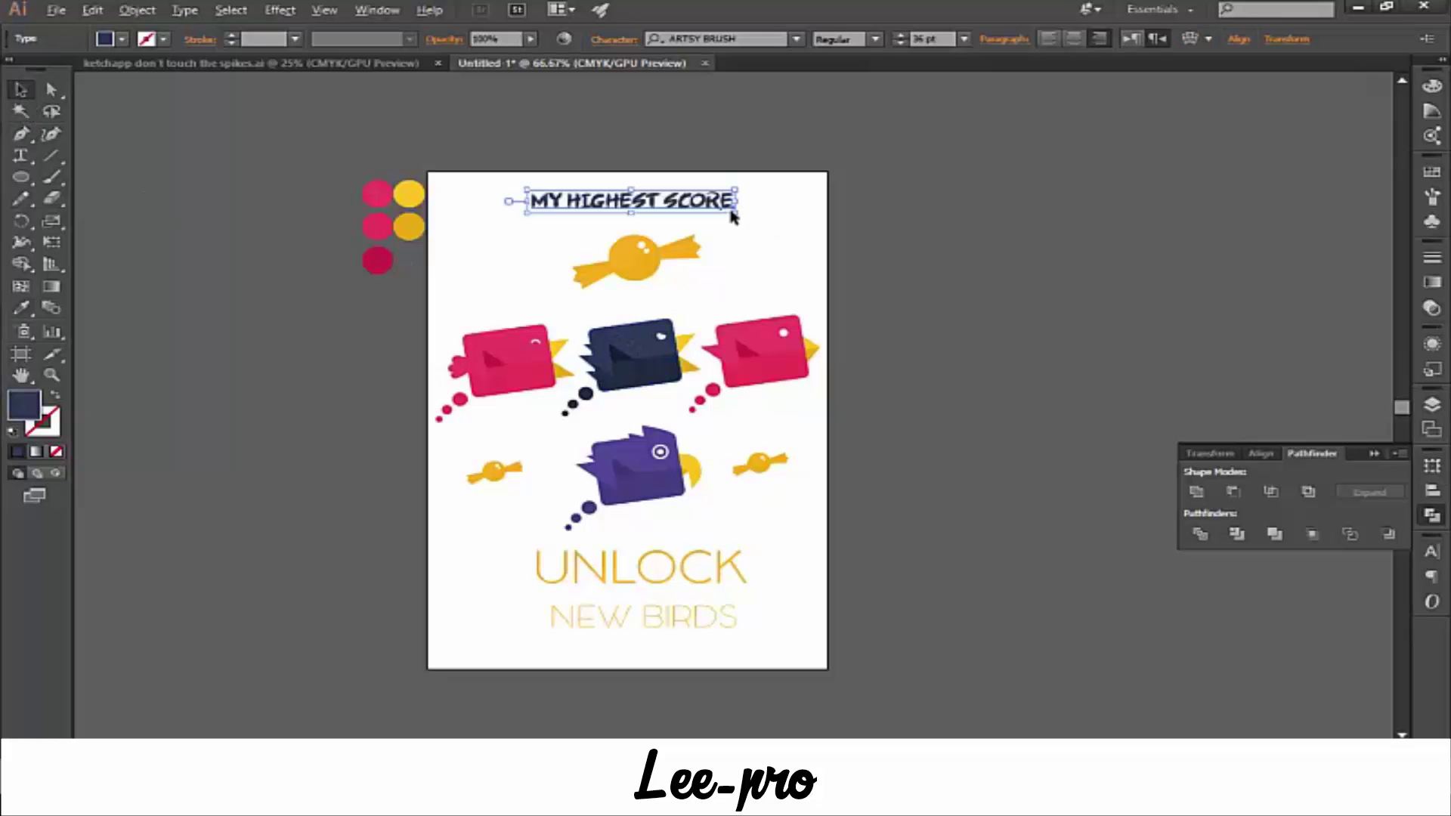
left_click_drag(732, 217, 794, 224)
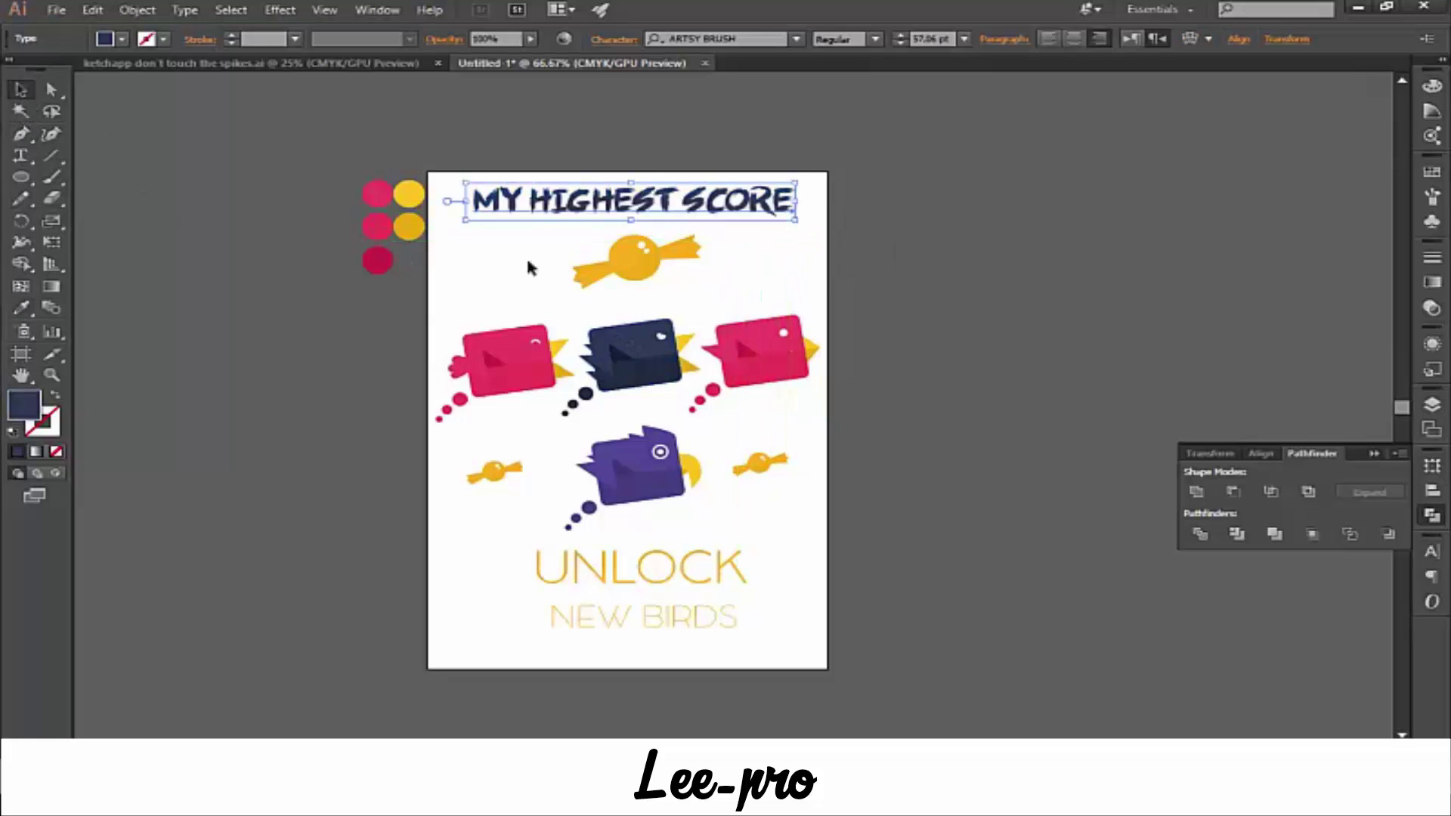
left_click(211, 217)
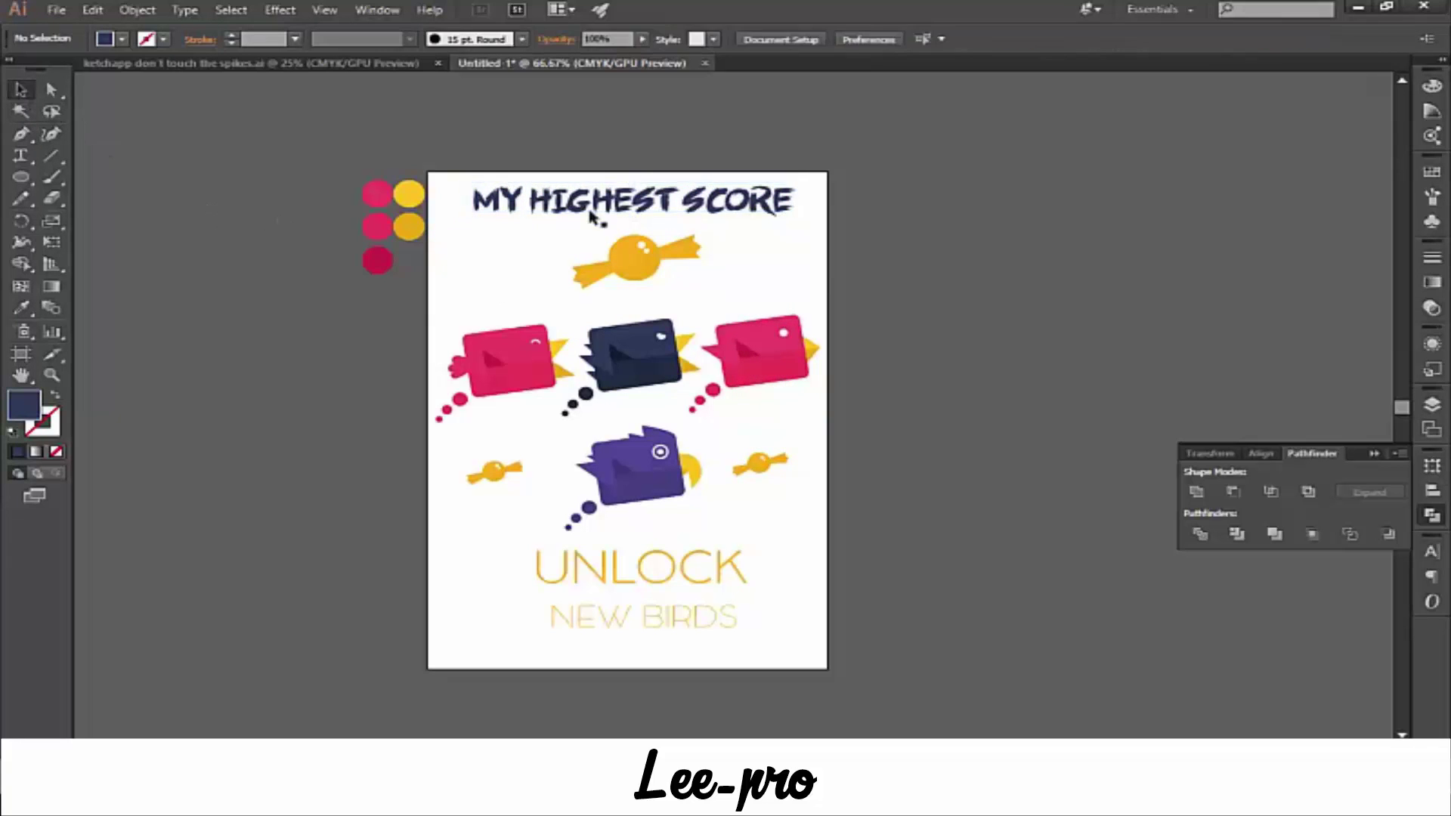
left_click_drag(684, 199, 682, 189)
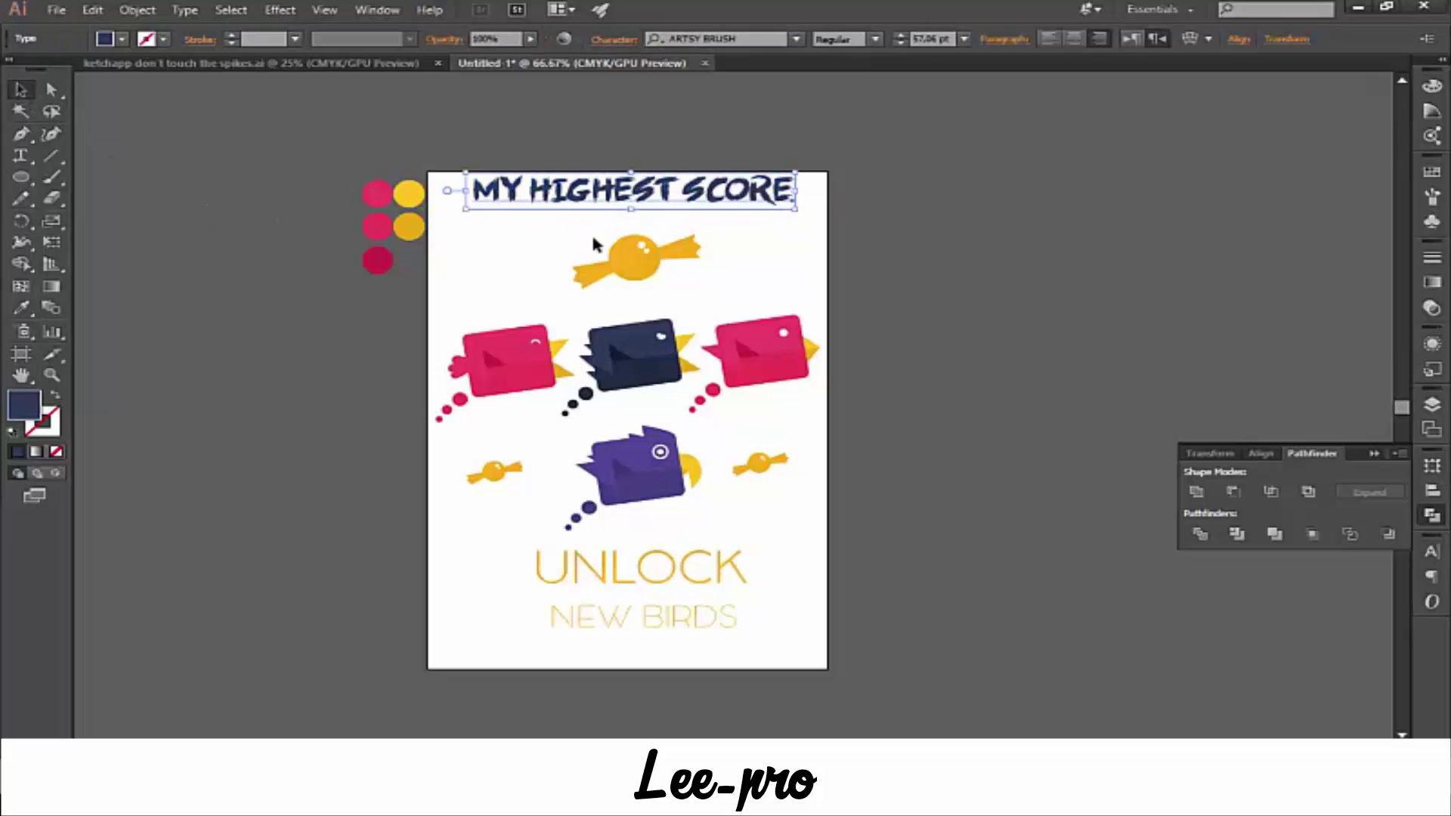
left_click(636, 255)
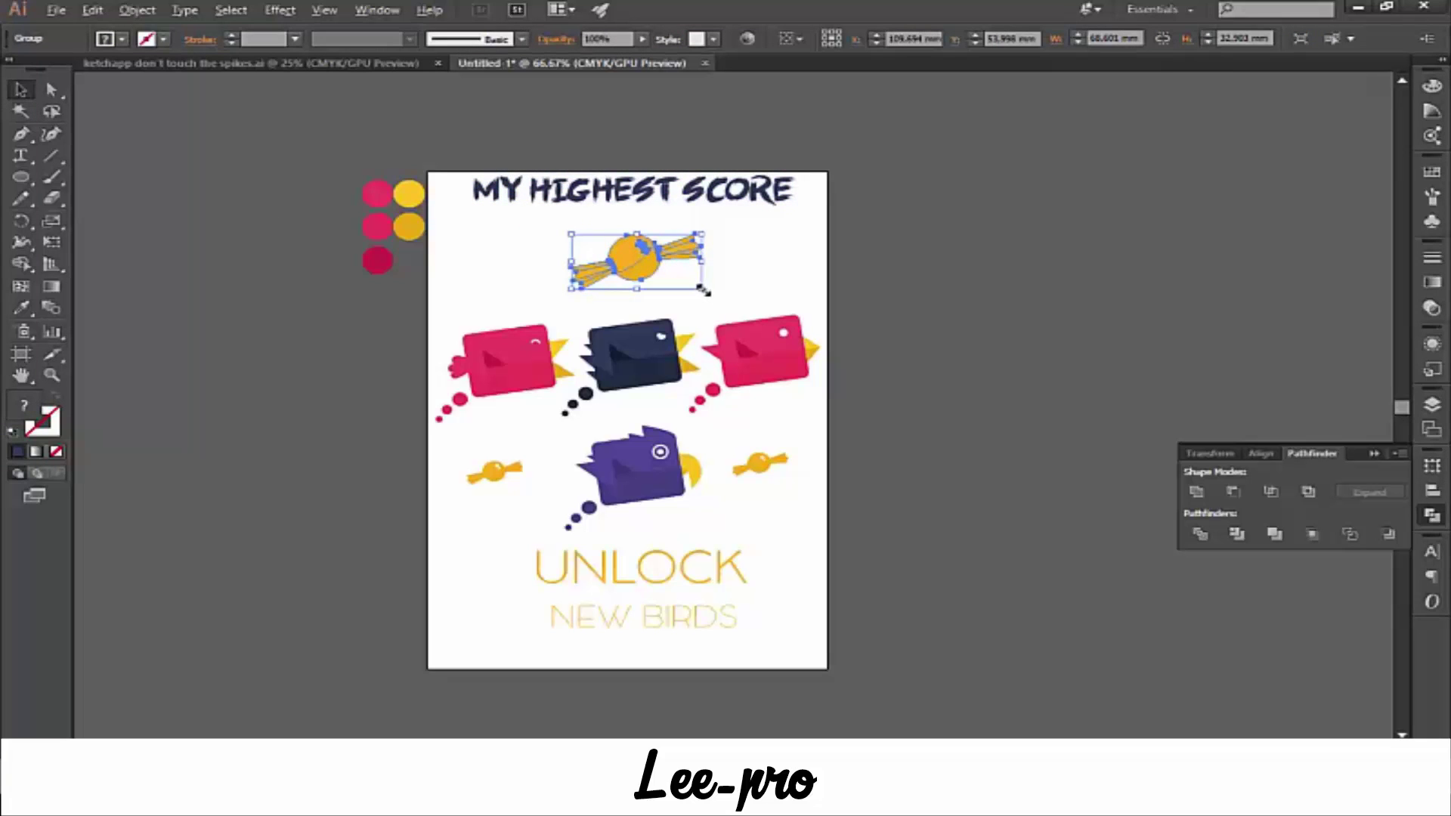
- Shrink the yellow candy, shift it right, and type 65 below the heading
mouse_move(702, 288)
left_mouse_down()
mouse_move(659, 281)
mouse_move(718, 276)
left_mouse_up()
left_click(575, 253)
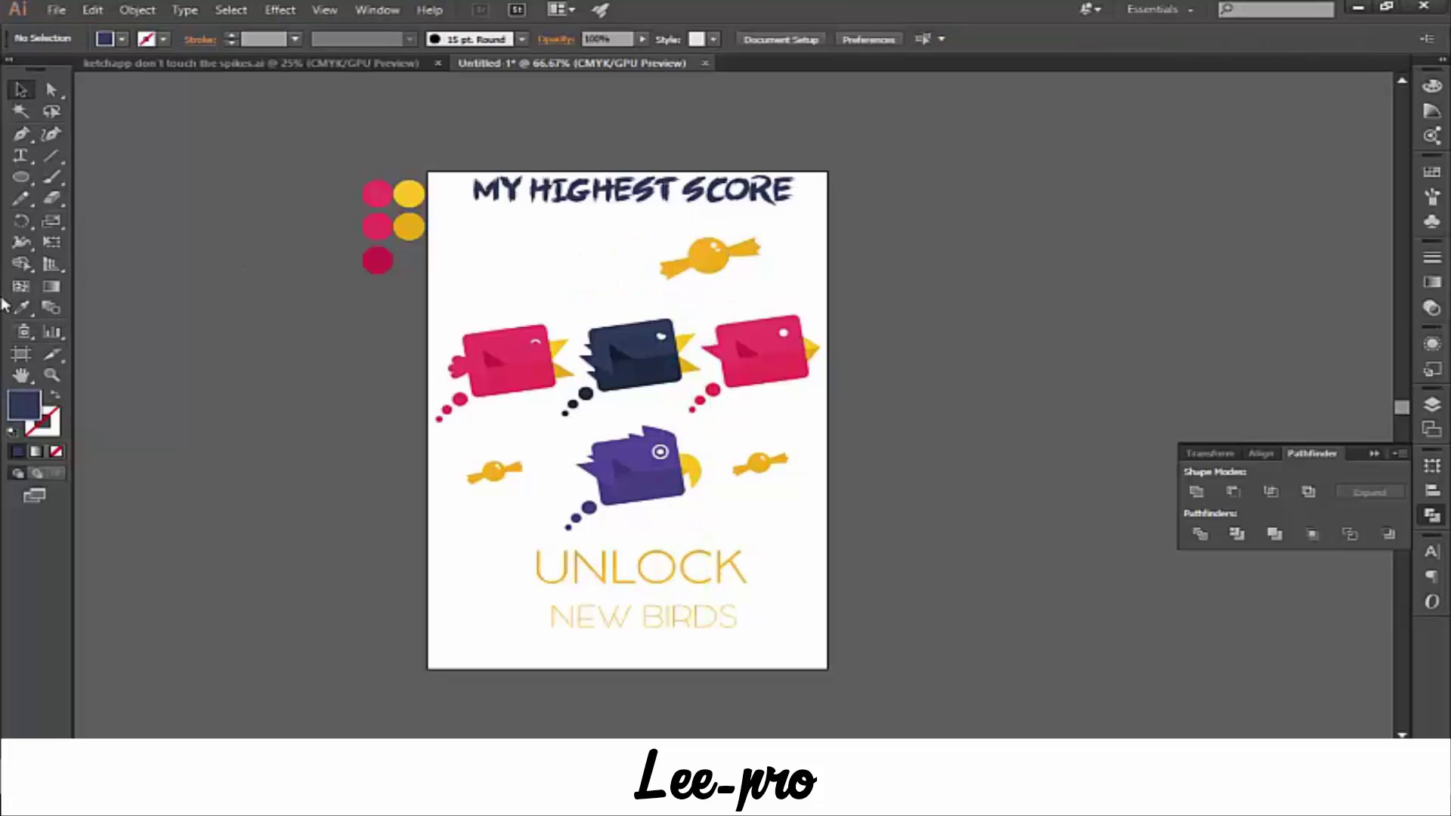
left_click(20, 156)
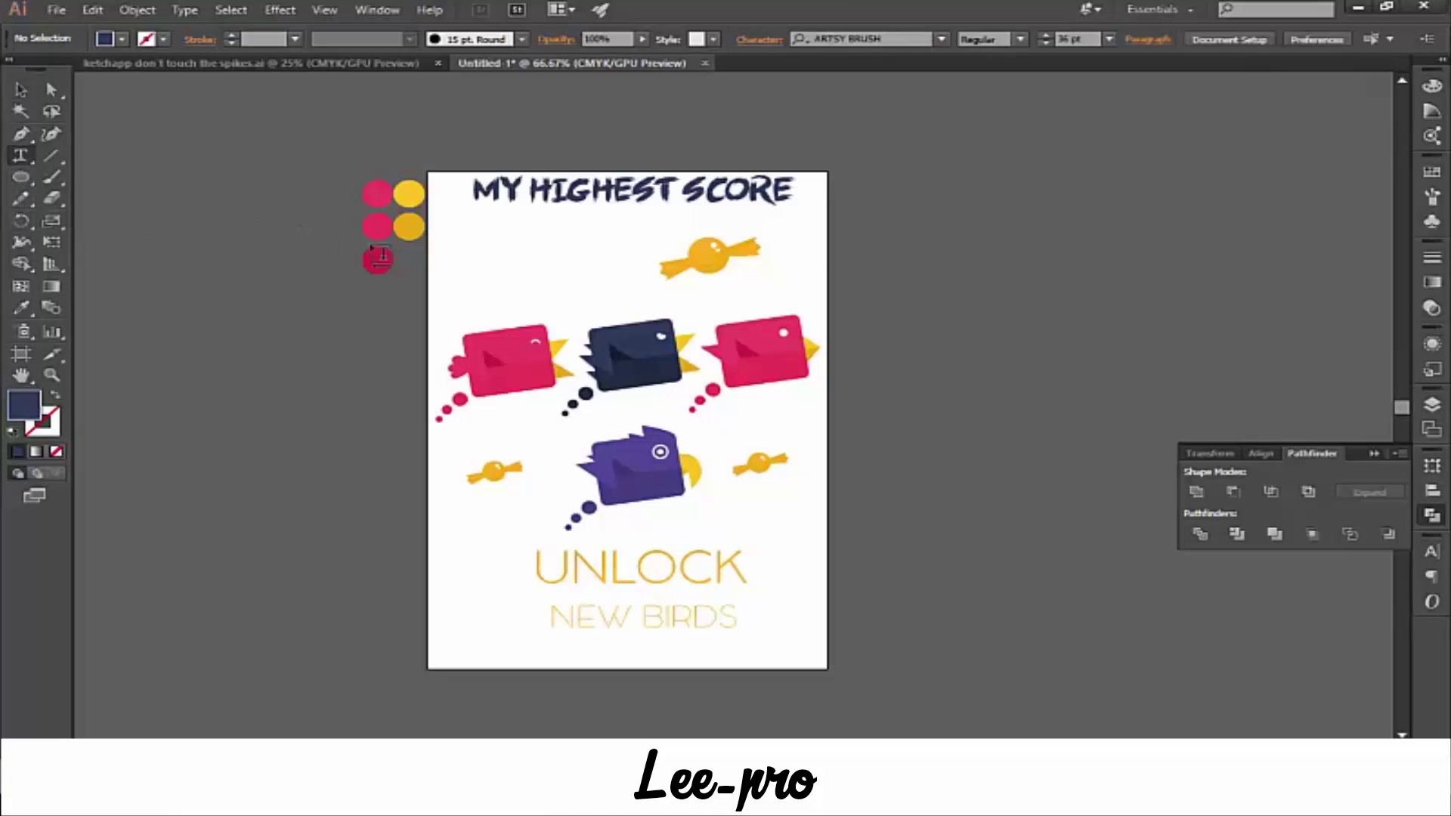
left_click(521, 260)
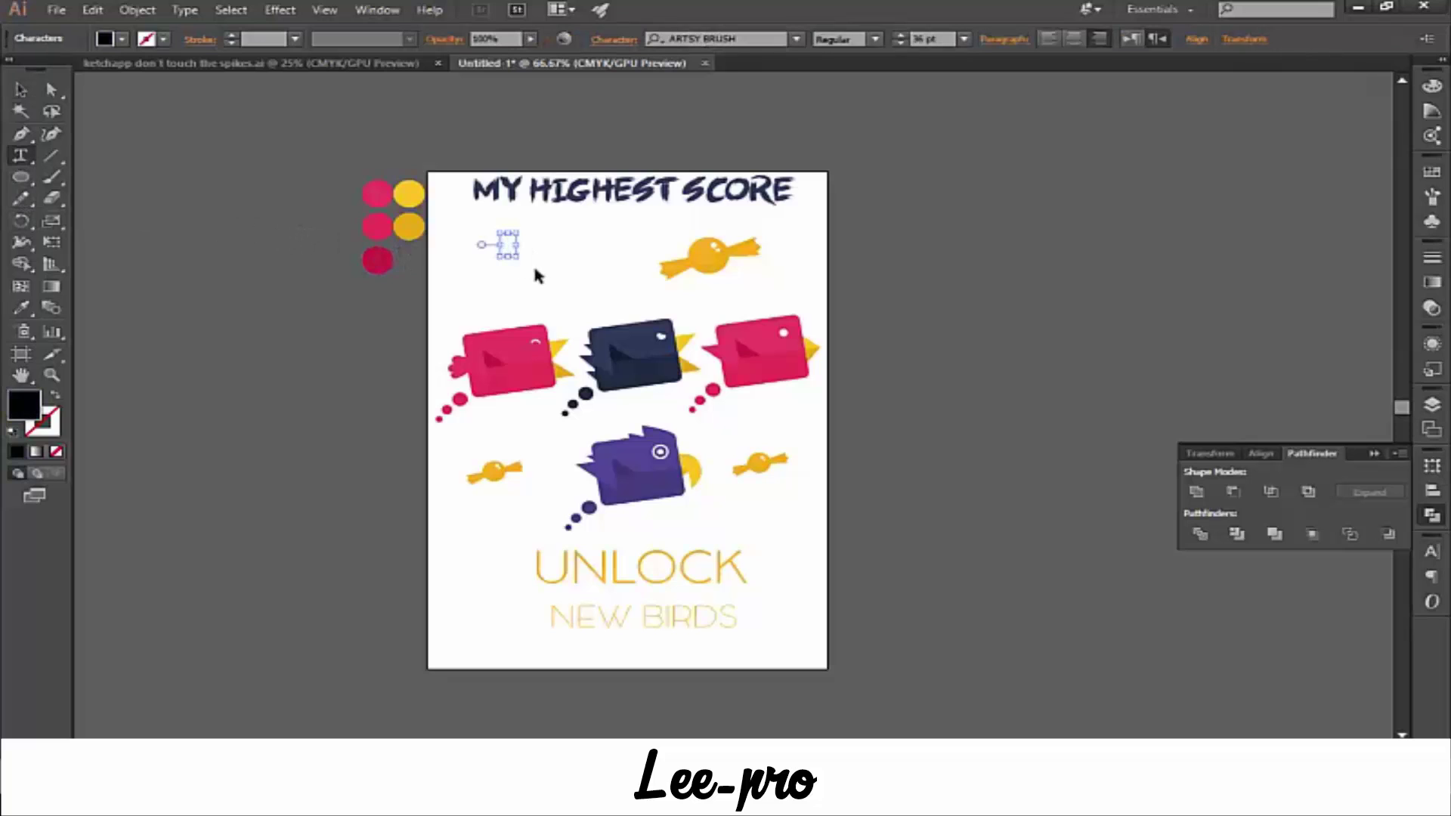
type("65")
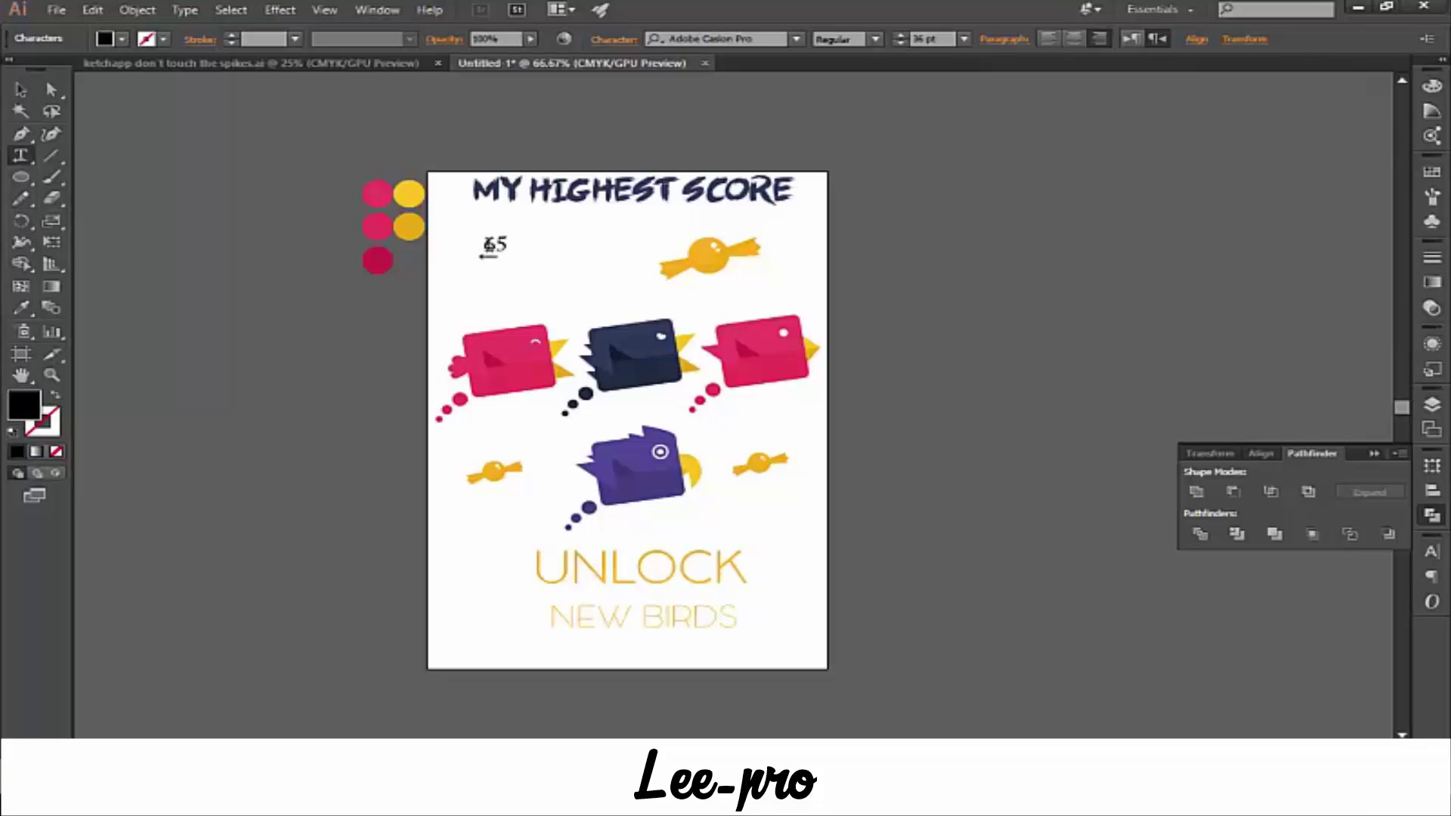
- Colour 65 with the navy bird's colour and enlarge it
left_click_drag(484, 246, 512, 249)
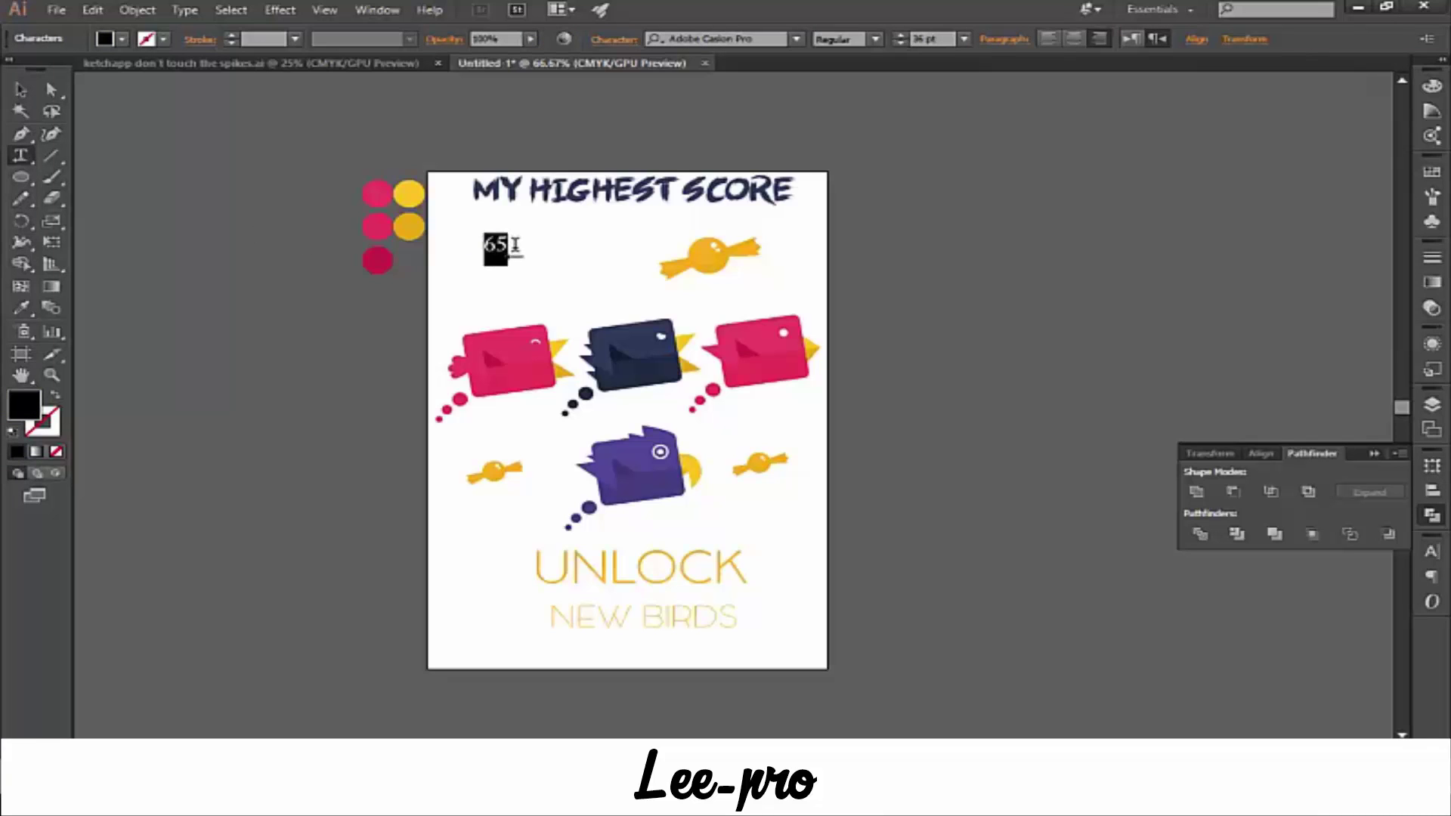
left_click(23, 308)
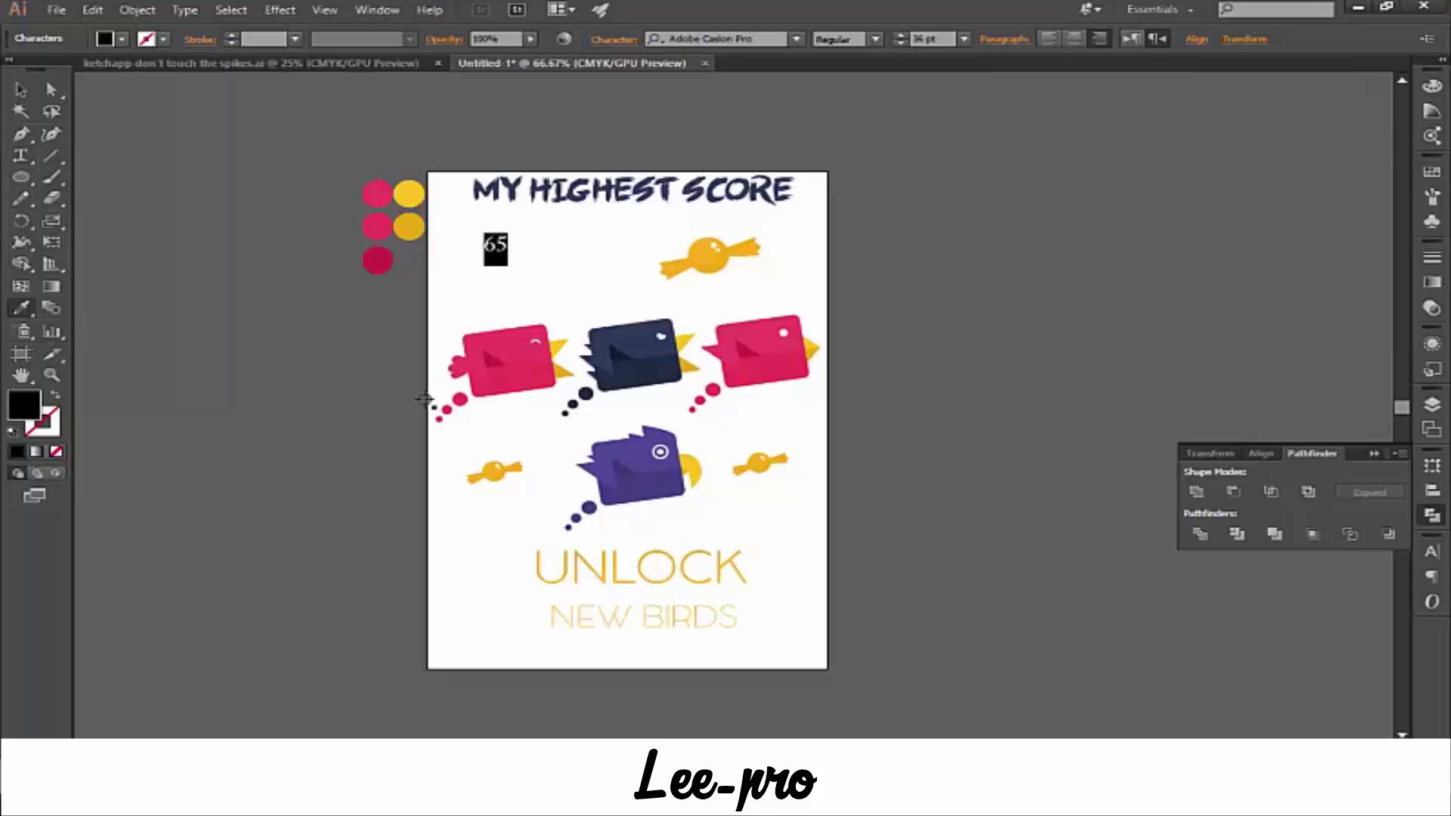
left_click(616, 354)
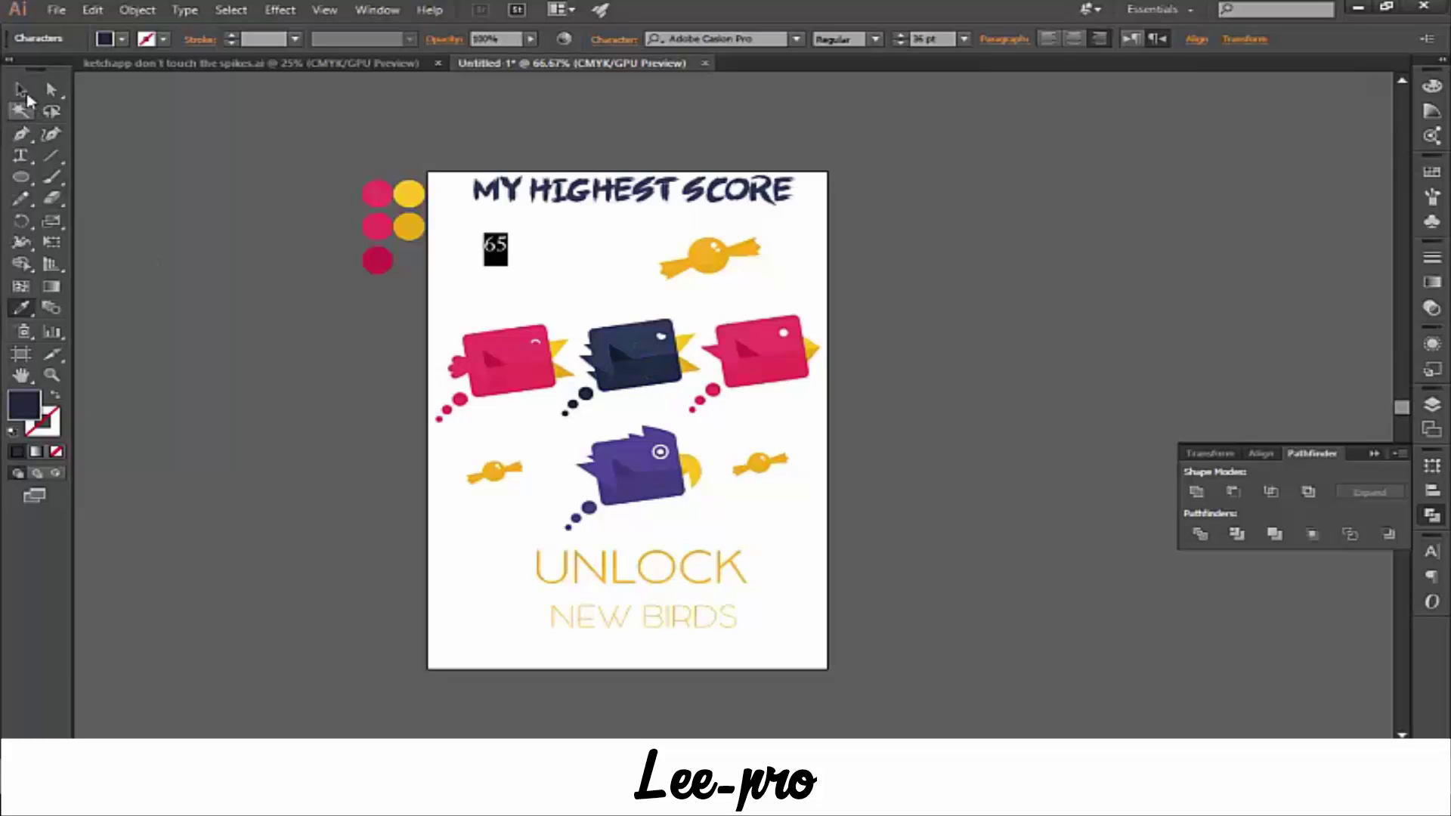
left_click(21, 89)
left_click_drag(511, 267, 532, 295)
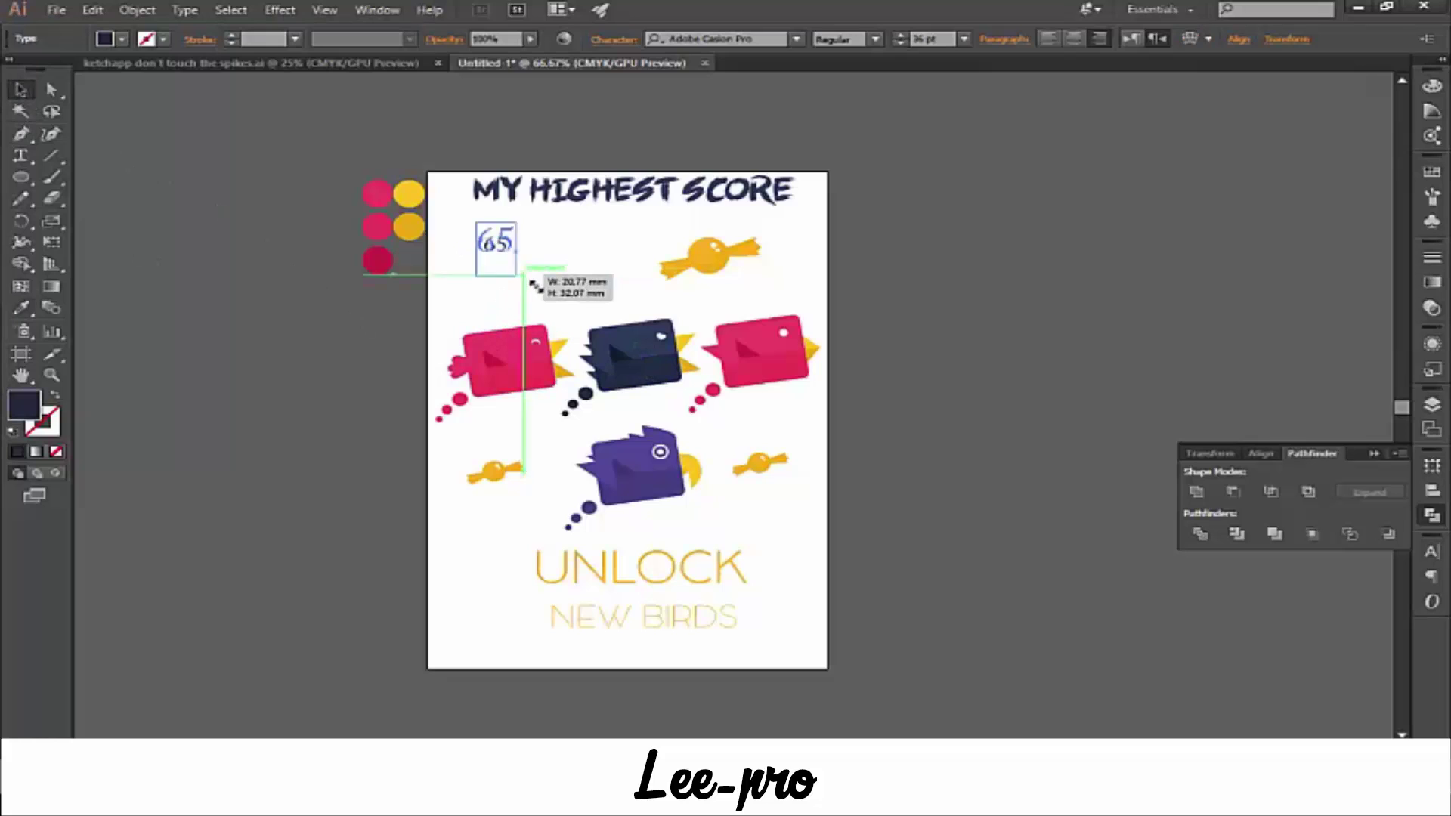
- Set the 65 score's font to ARTSY BRUSH
double_click(484, 240)
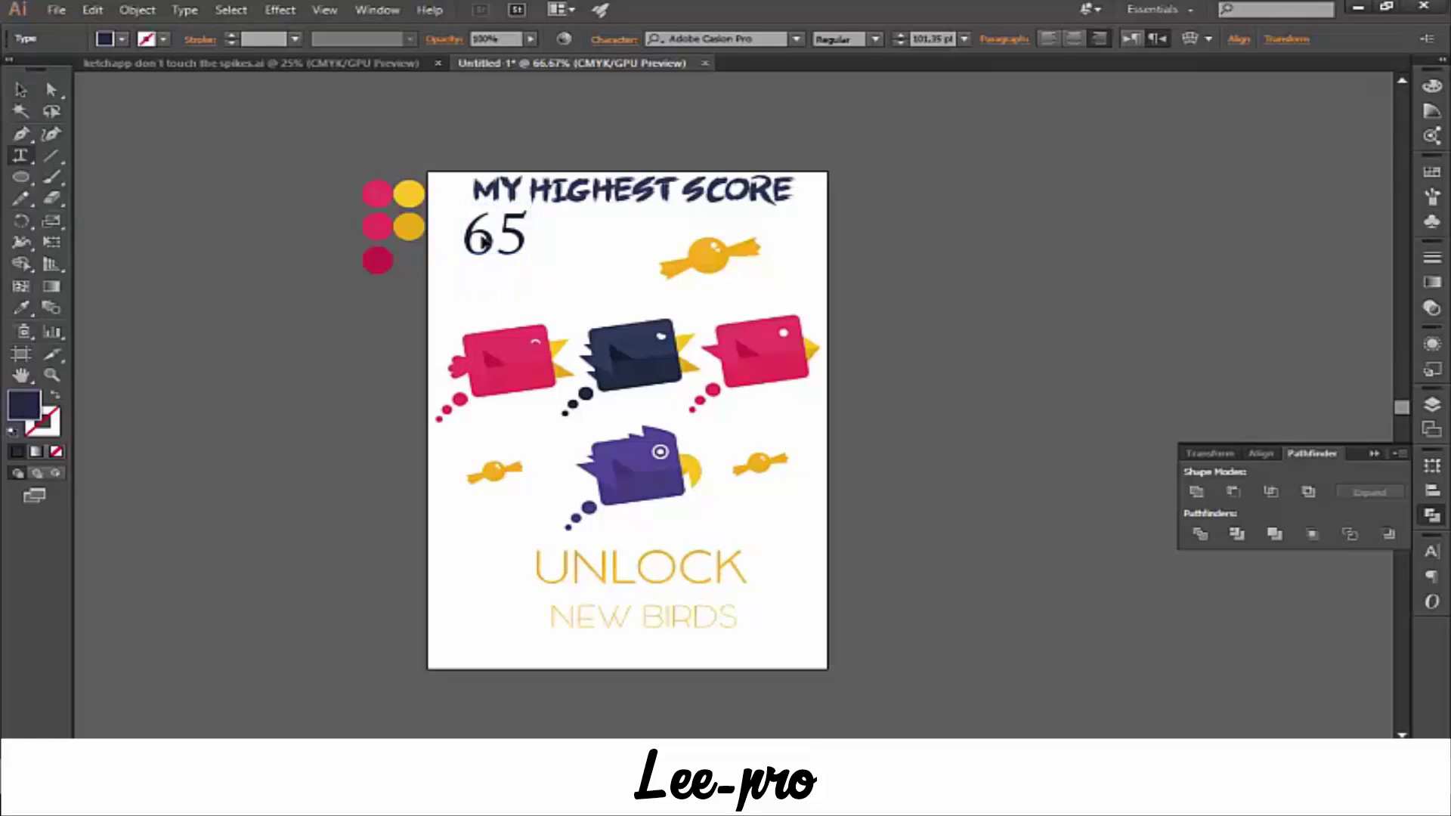
left_click(797, 39)
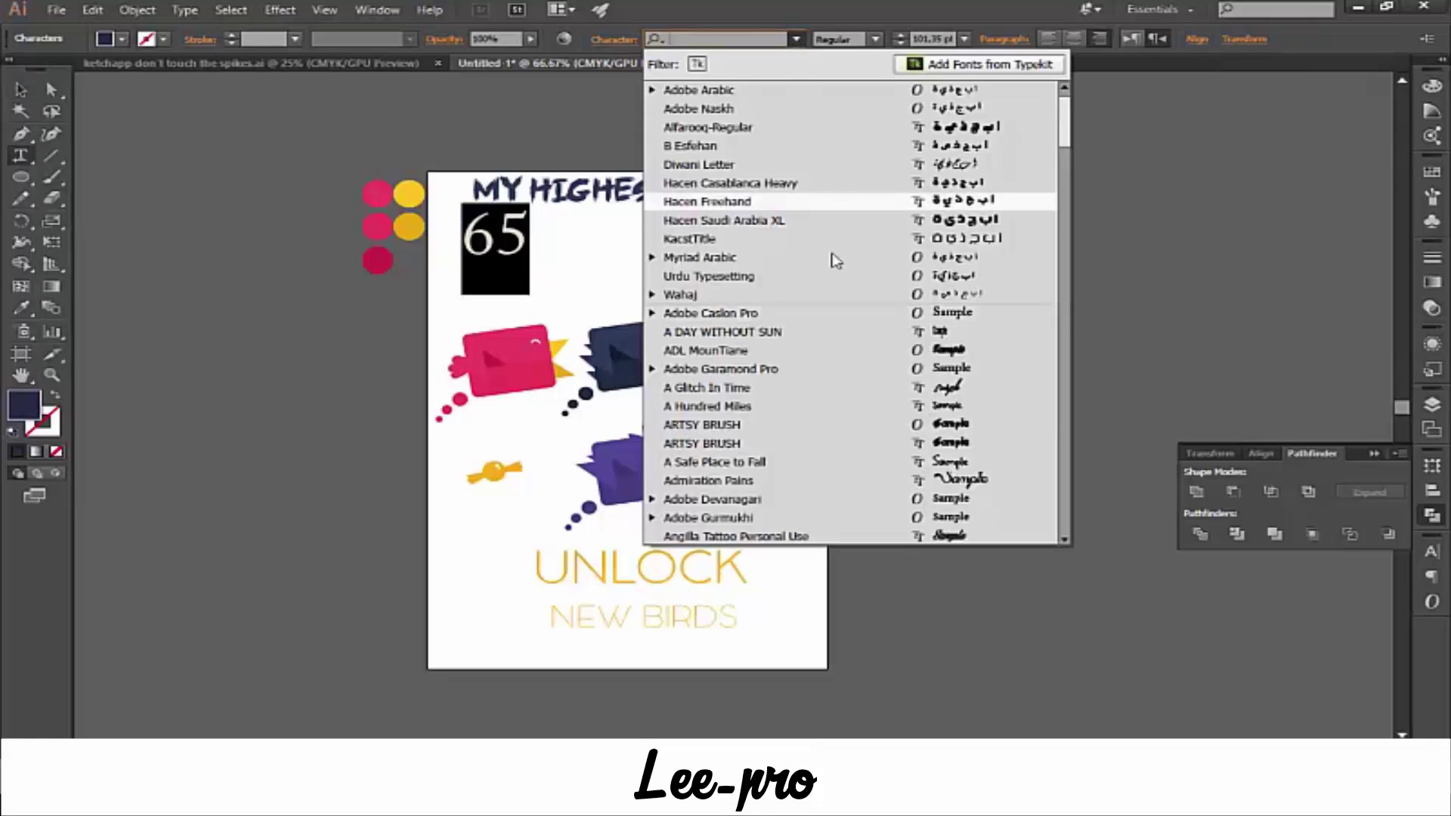
key("Escape")
left_click(705, 39)
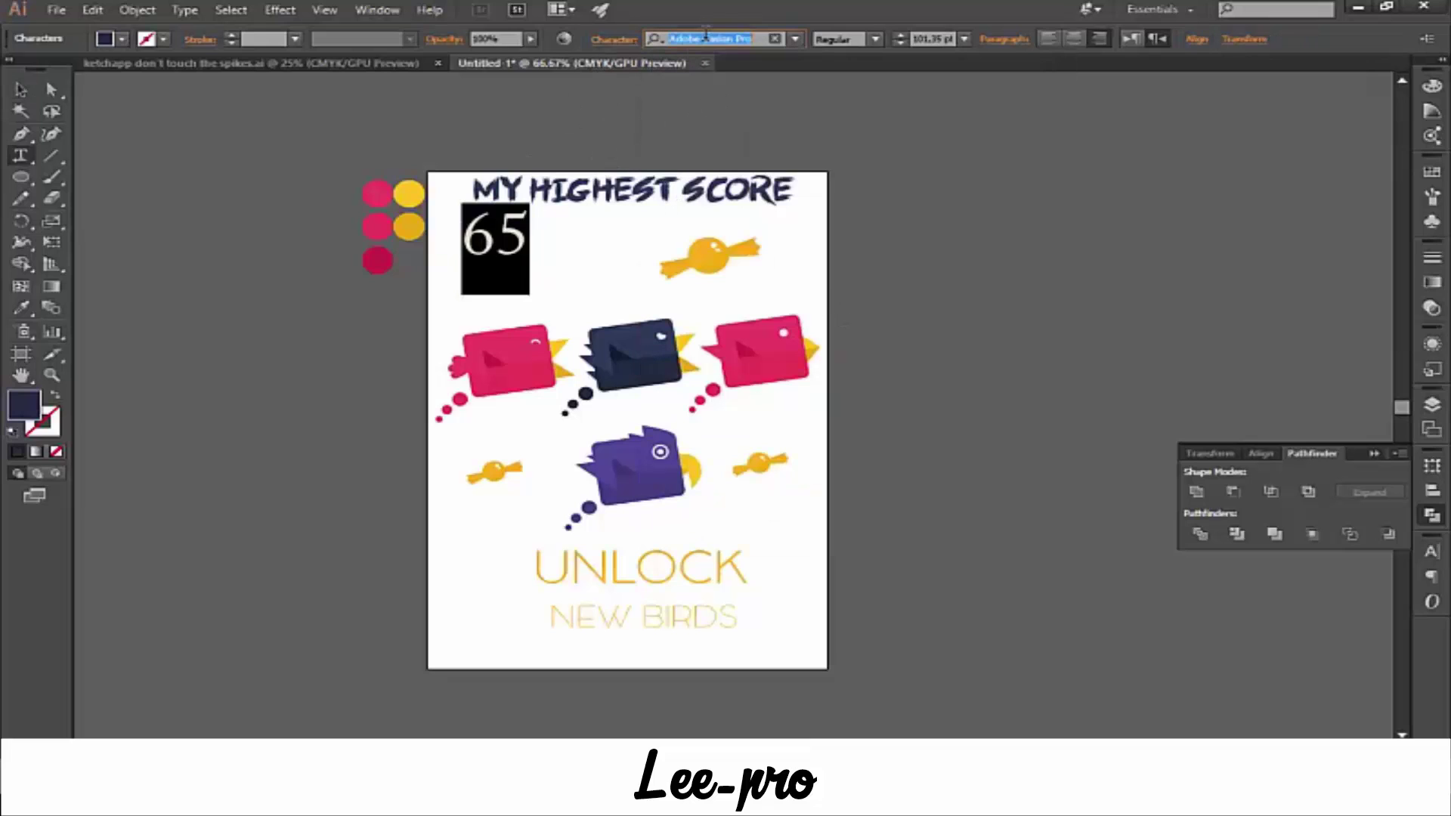
key("Down")
key("Down")
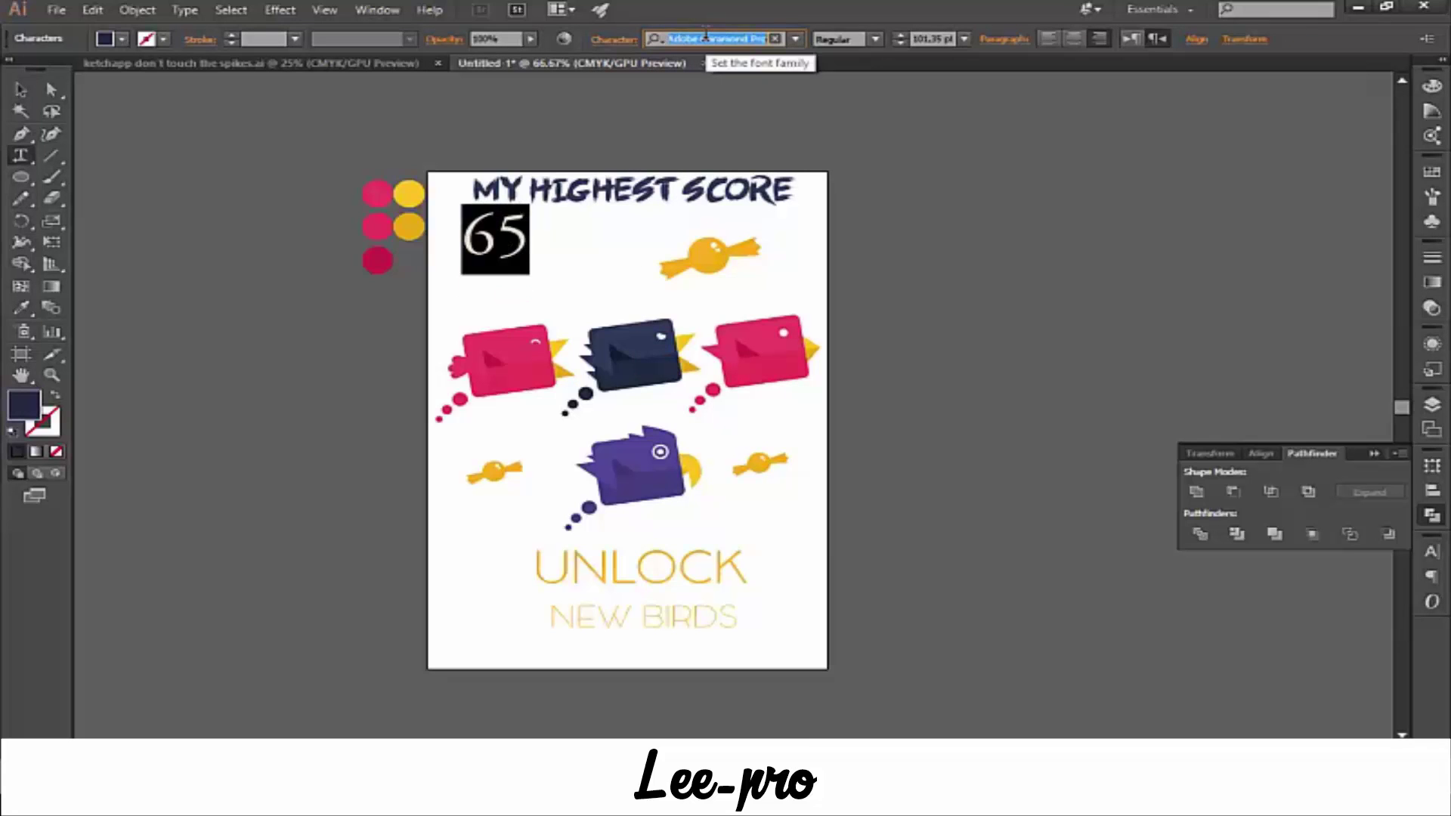
key("Down")
key("Down")
key("Down")
key("Down")
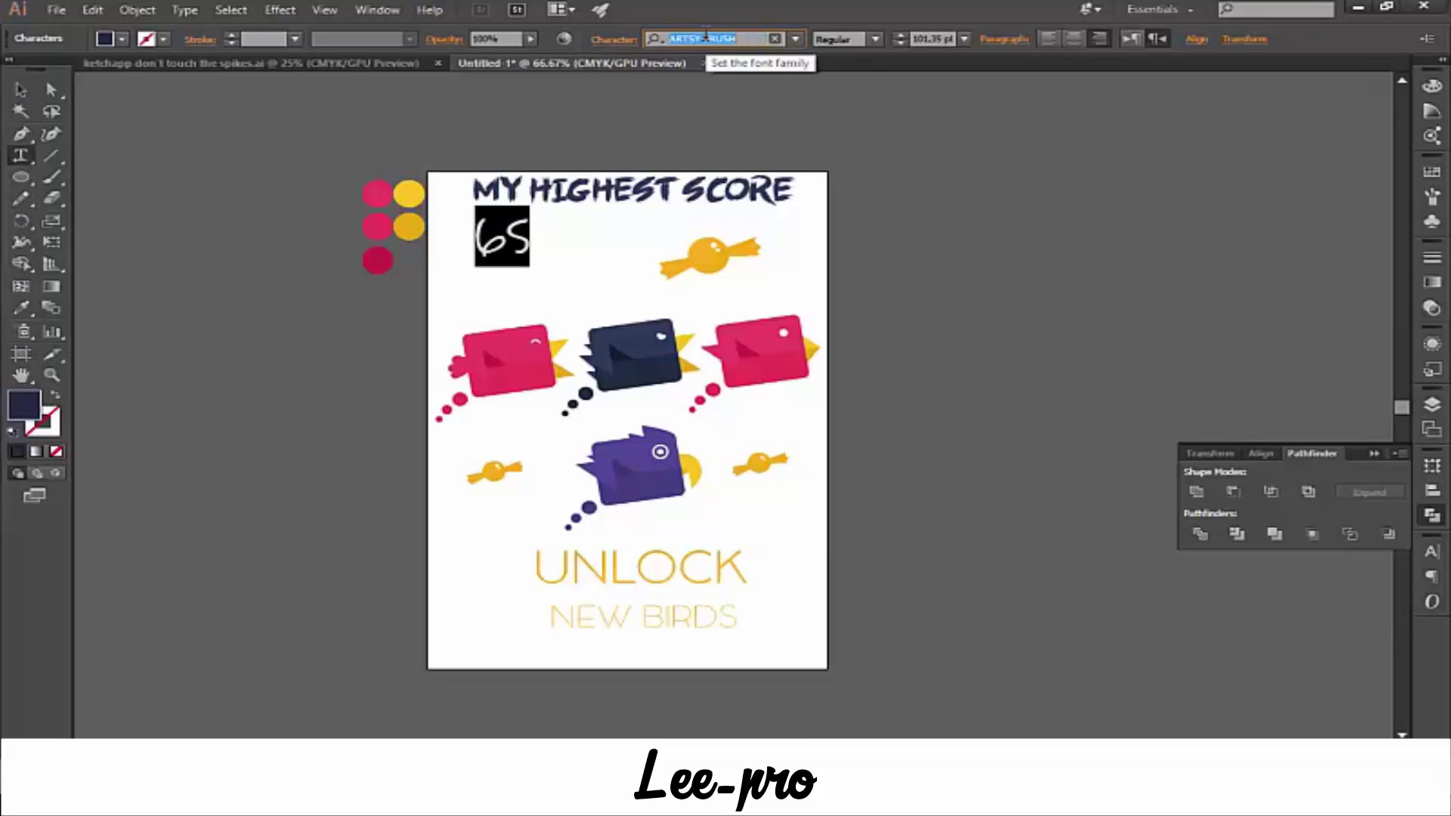
key("Down")
key("Down")
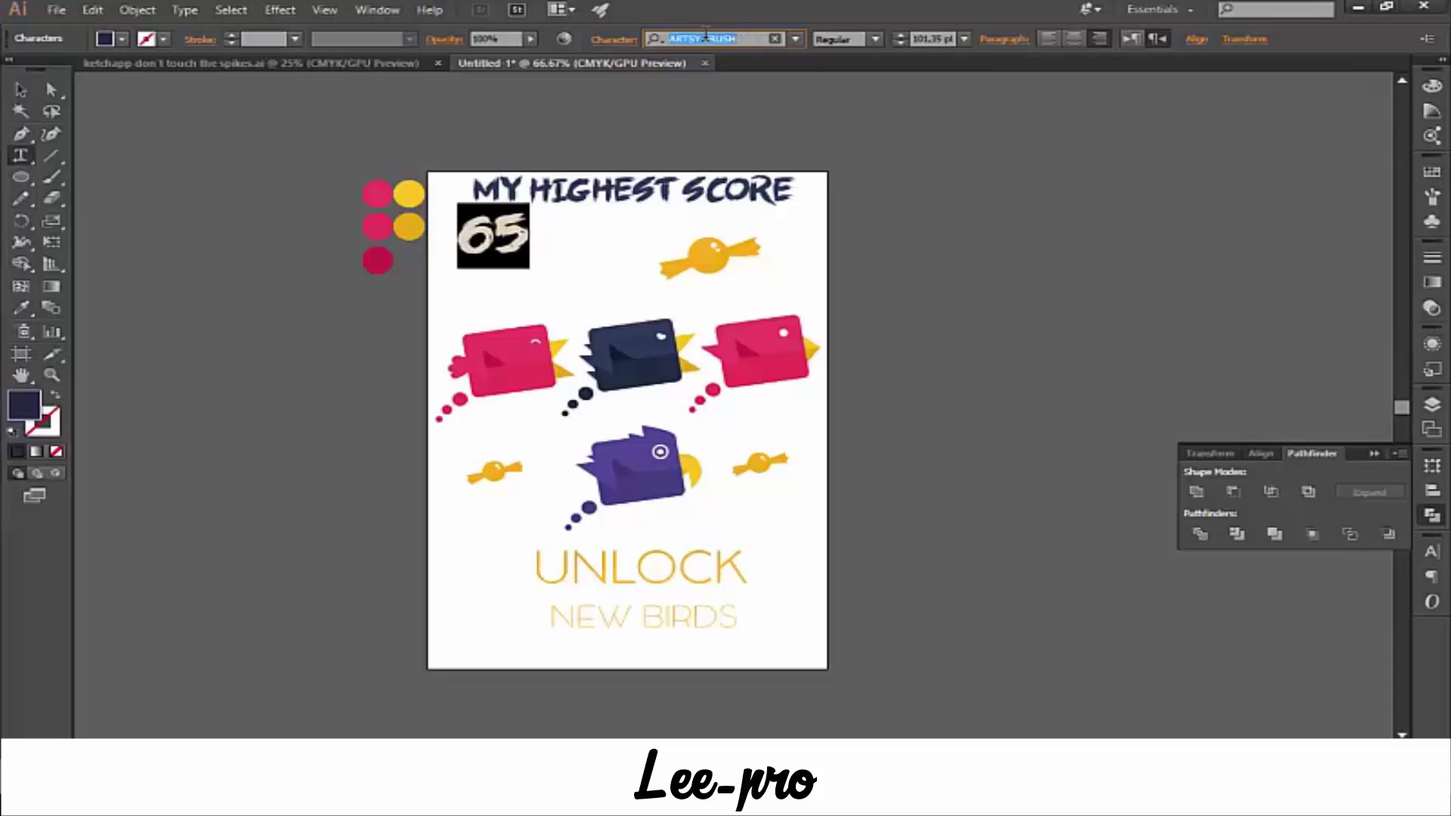
key("Down")
key("Down")
key("Up")
key("Up")
key("Up")
key("Up")
key("Up")
- Centre 65 under the heading and place a smaller yellow candy beside it
left_click(20, 89)
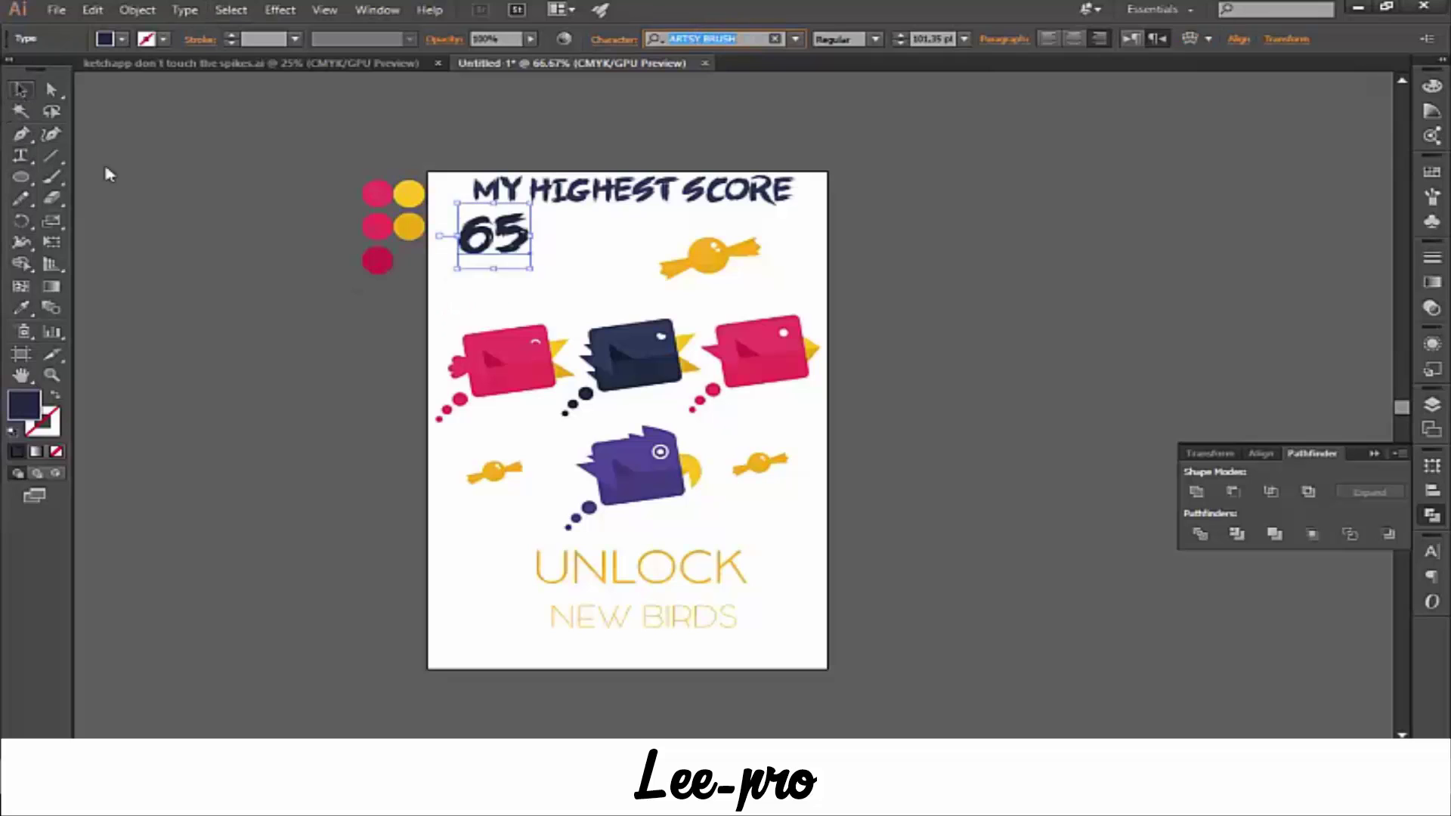
left_click(486, 275)
mouse_move(526, 266)
left_mouse_down()
mouse_move(616, 281)
mouse_move(611, 258)
left_mouse_up()
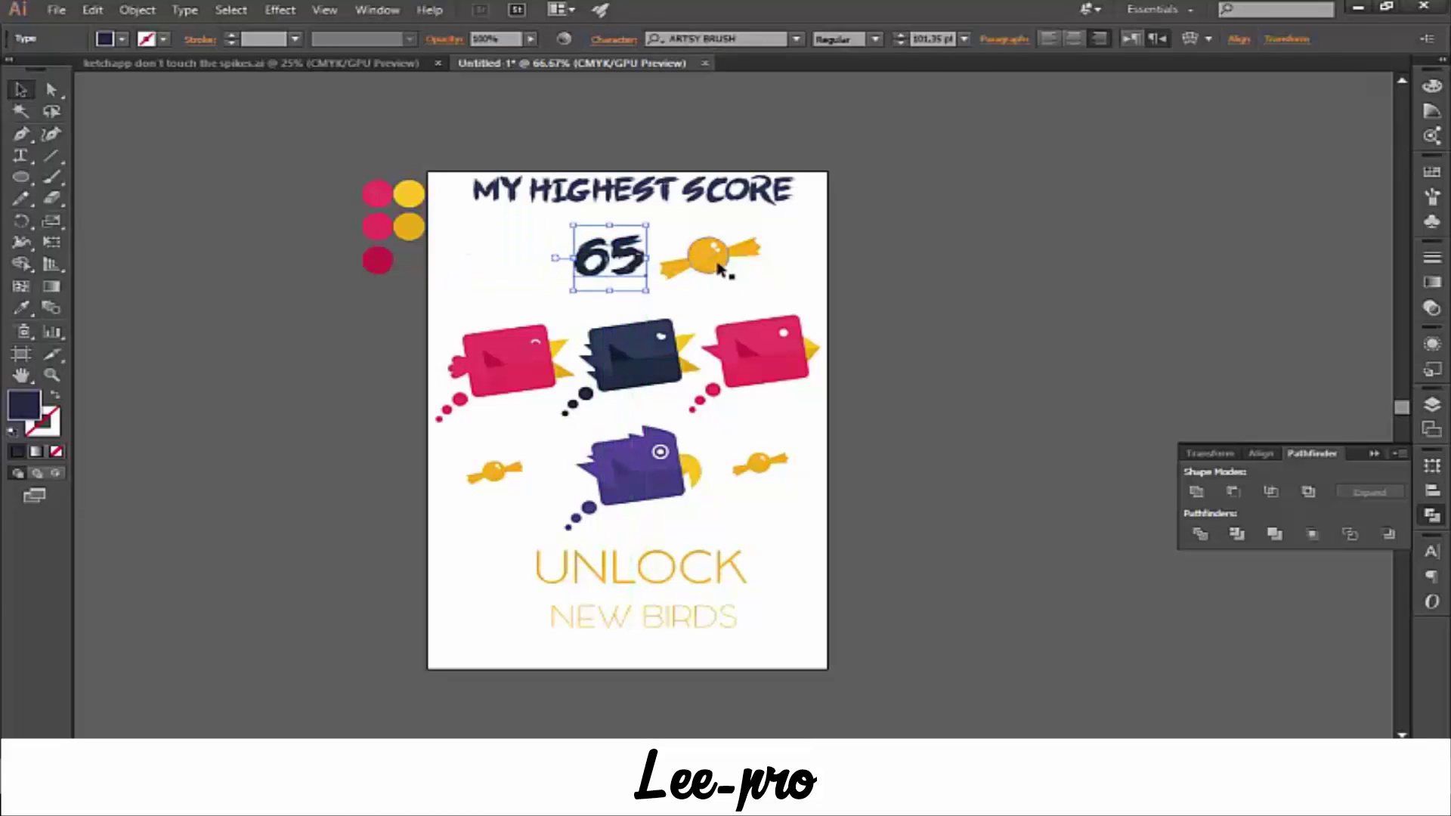
left_click(725, 265)
left_click_drag(764, 279, 686, 269)
left_click(753, 287)
left_click(767, 276)
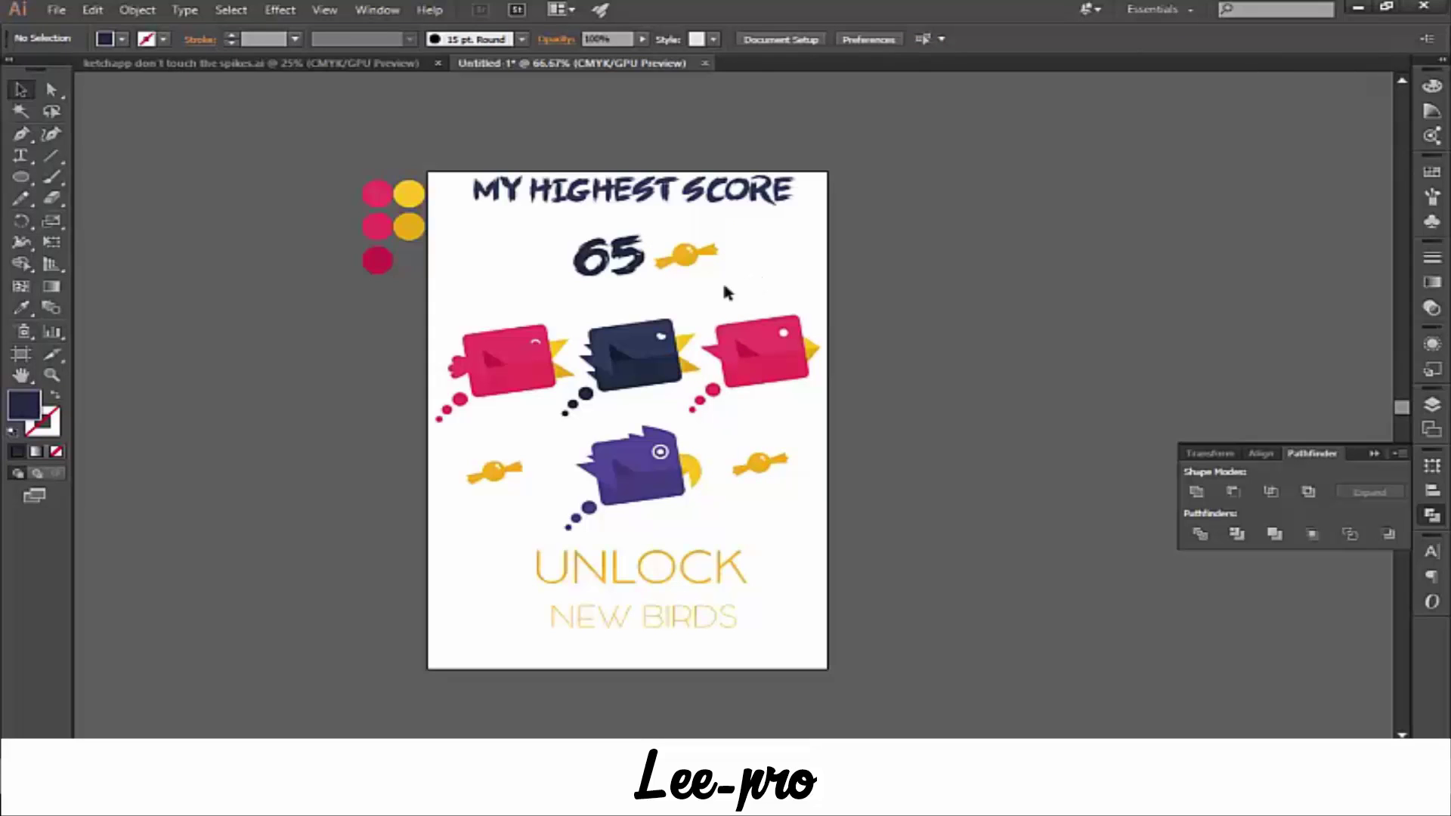
- Zoom to 100% and pan to centre the artboard
key("ctrl+minus")
key("ctrl+equal")
key("ctrl+equal")
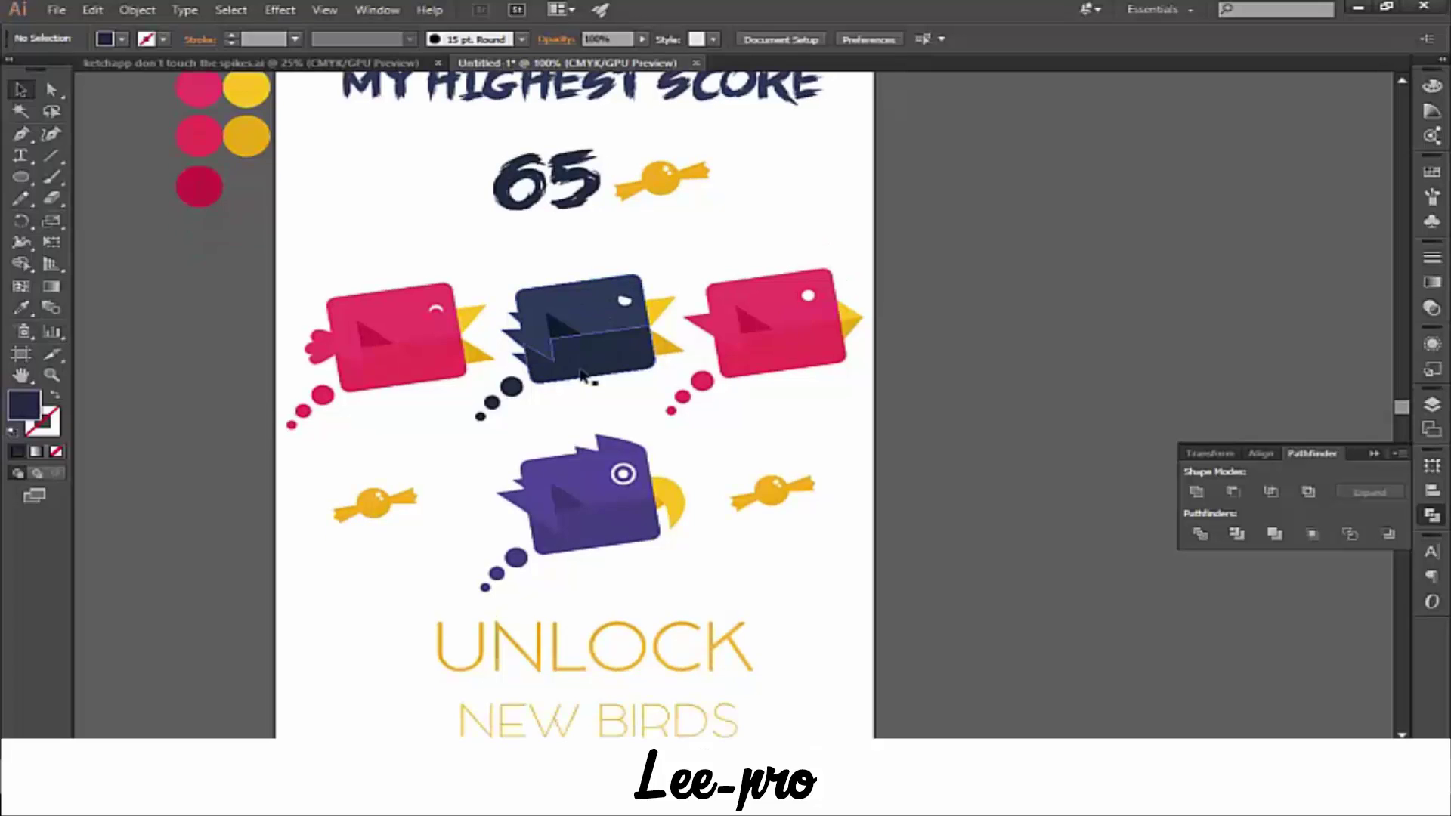
left_click_drag(576, 368, 699, 383)
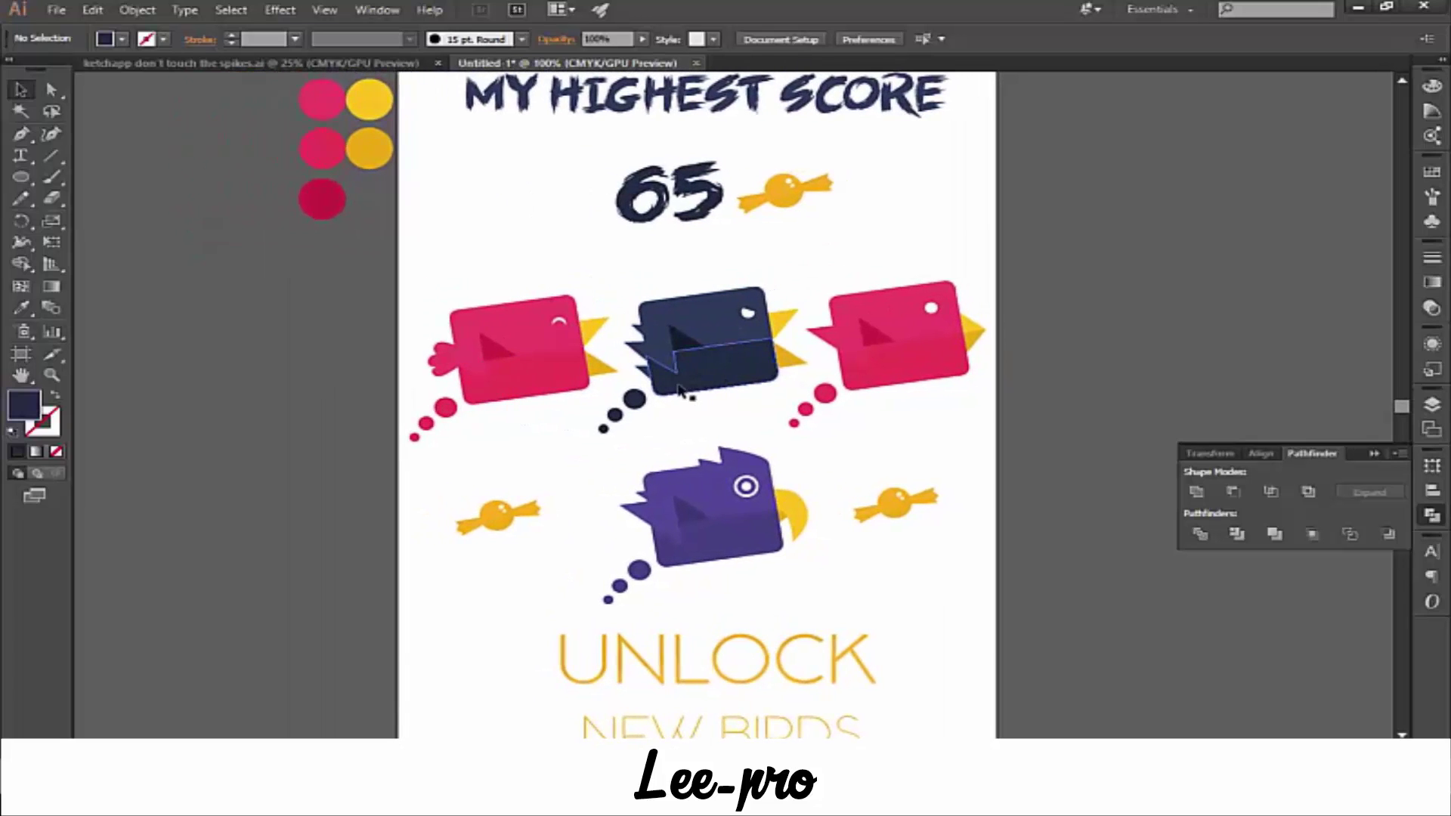
key("ctrl+minus")
key("ctrl+equal")
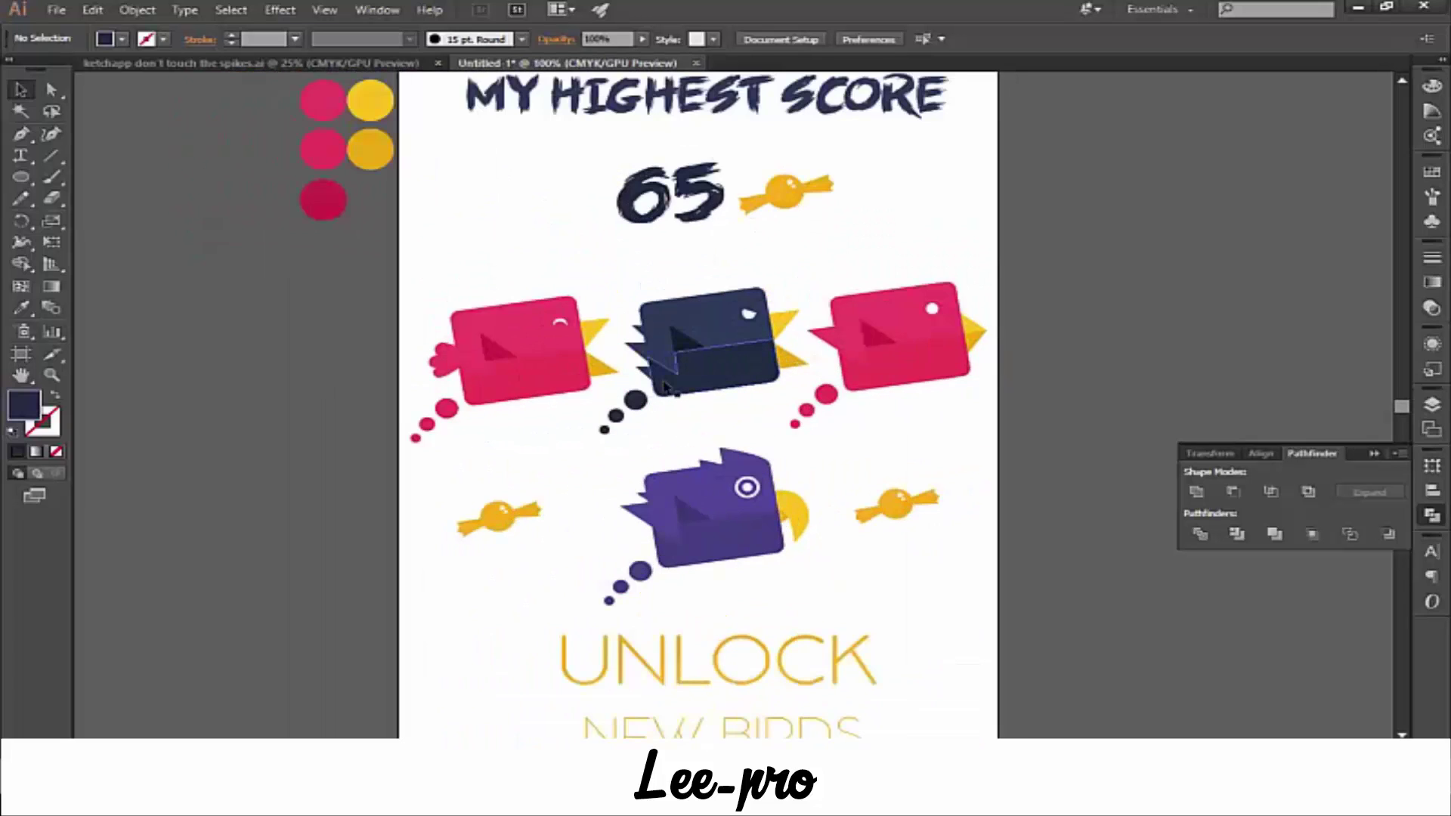